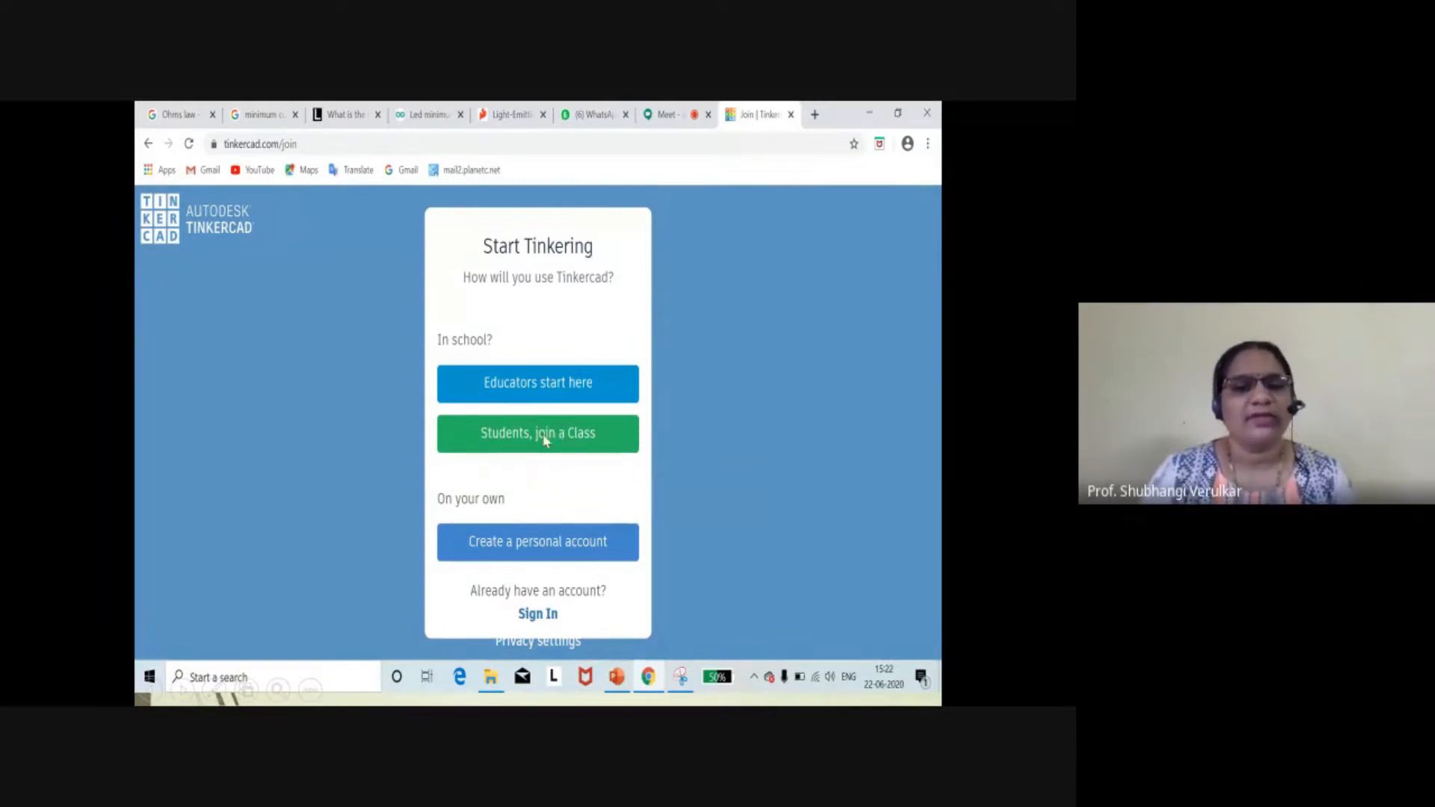
- Advance the slide show through the Tinkercad joining and sign-in slides to the "Day 2-part -2" slide
left_click(764, 388)
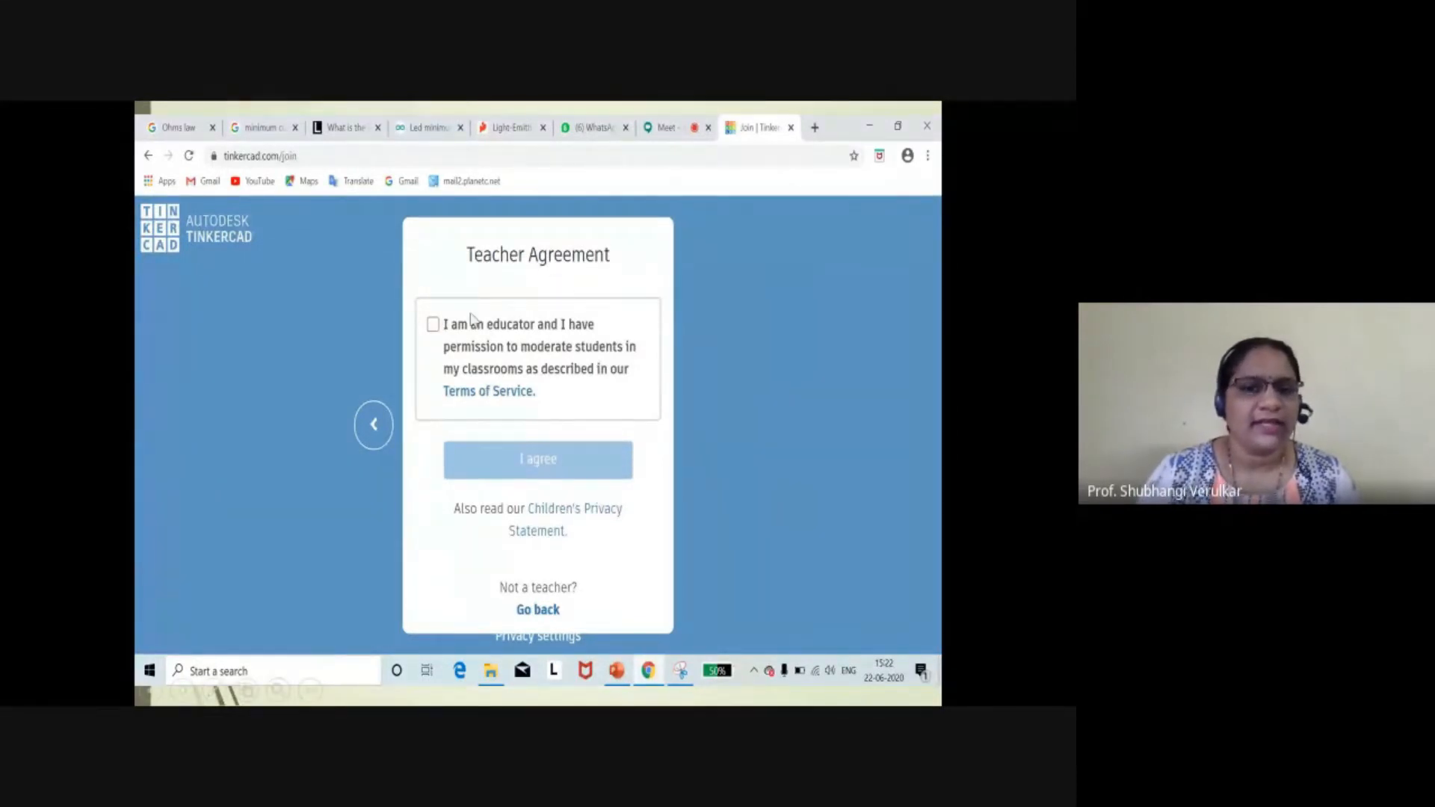
left_click(712, 606)
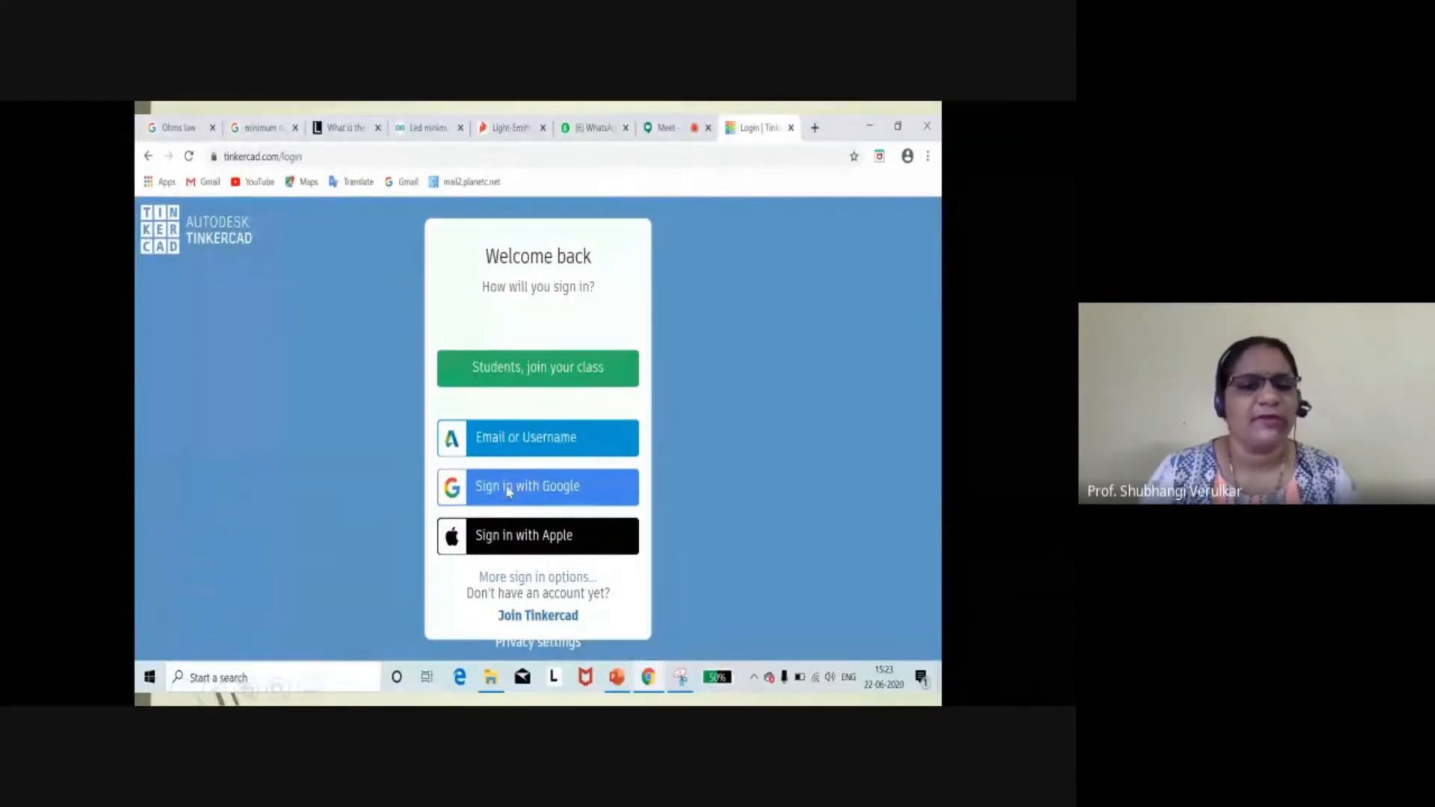
left_click(789, 497)
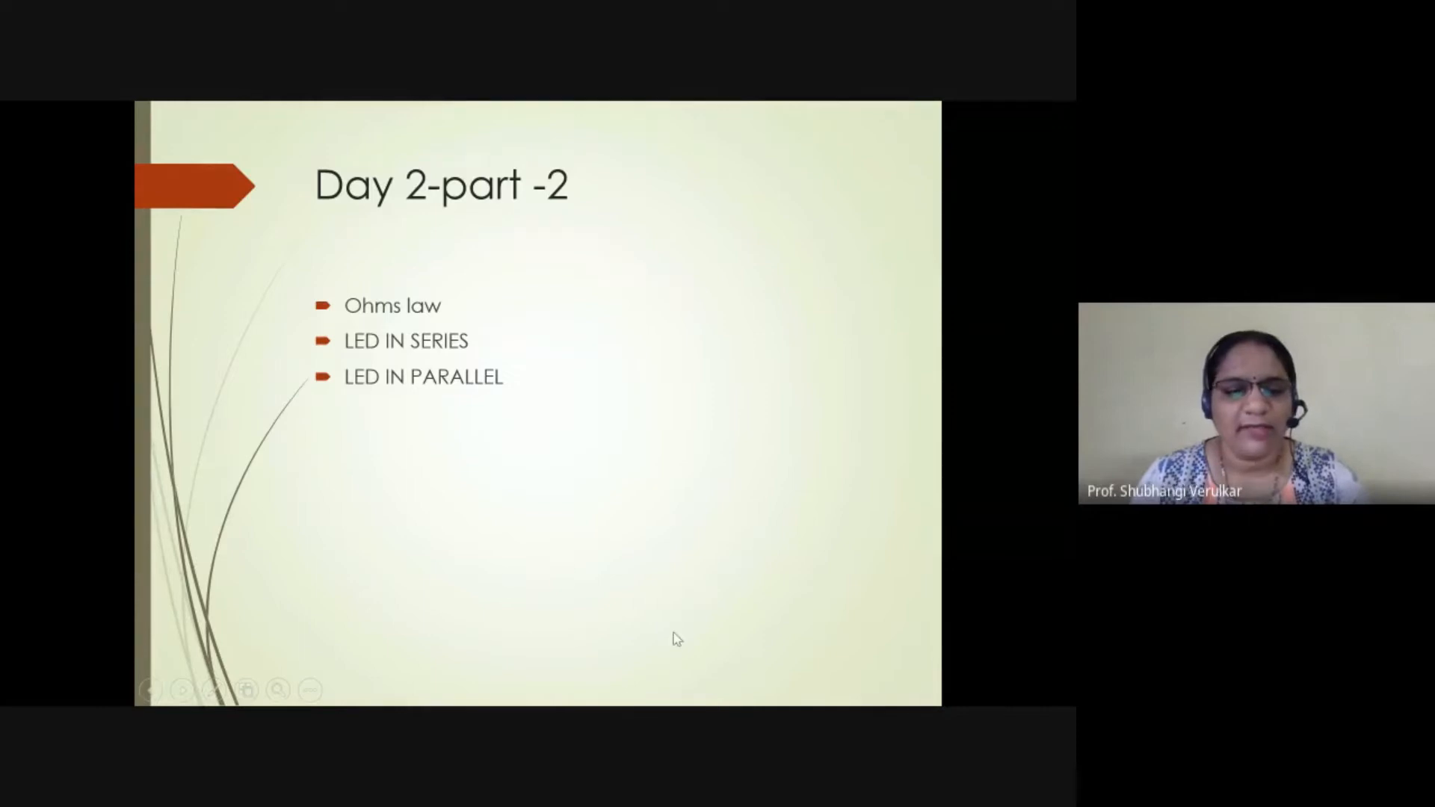
- End the slide show, switch to the Google Meet call in the browser and admit the waiting participant
key("Escape")
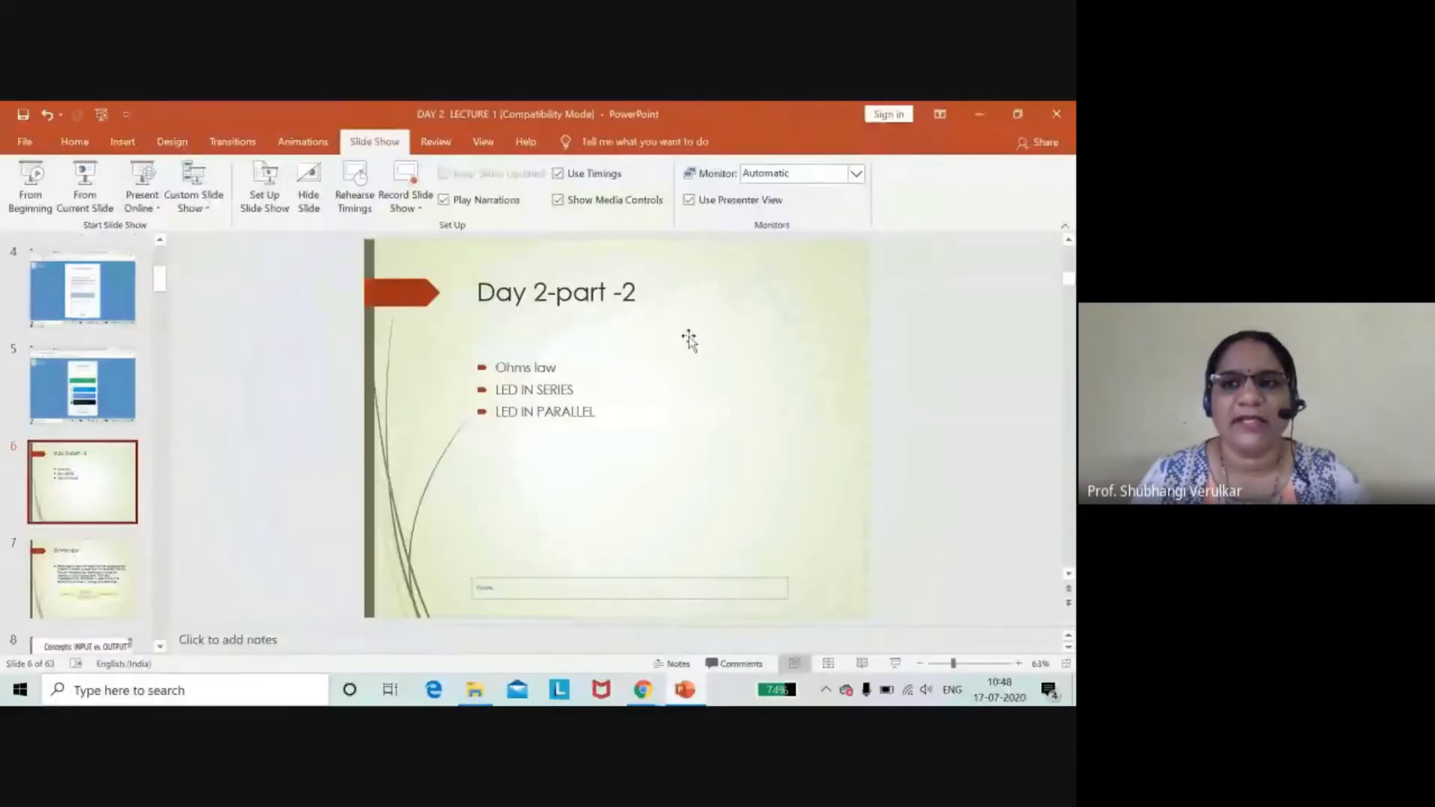
left_click(980, 117)
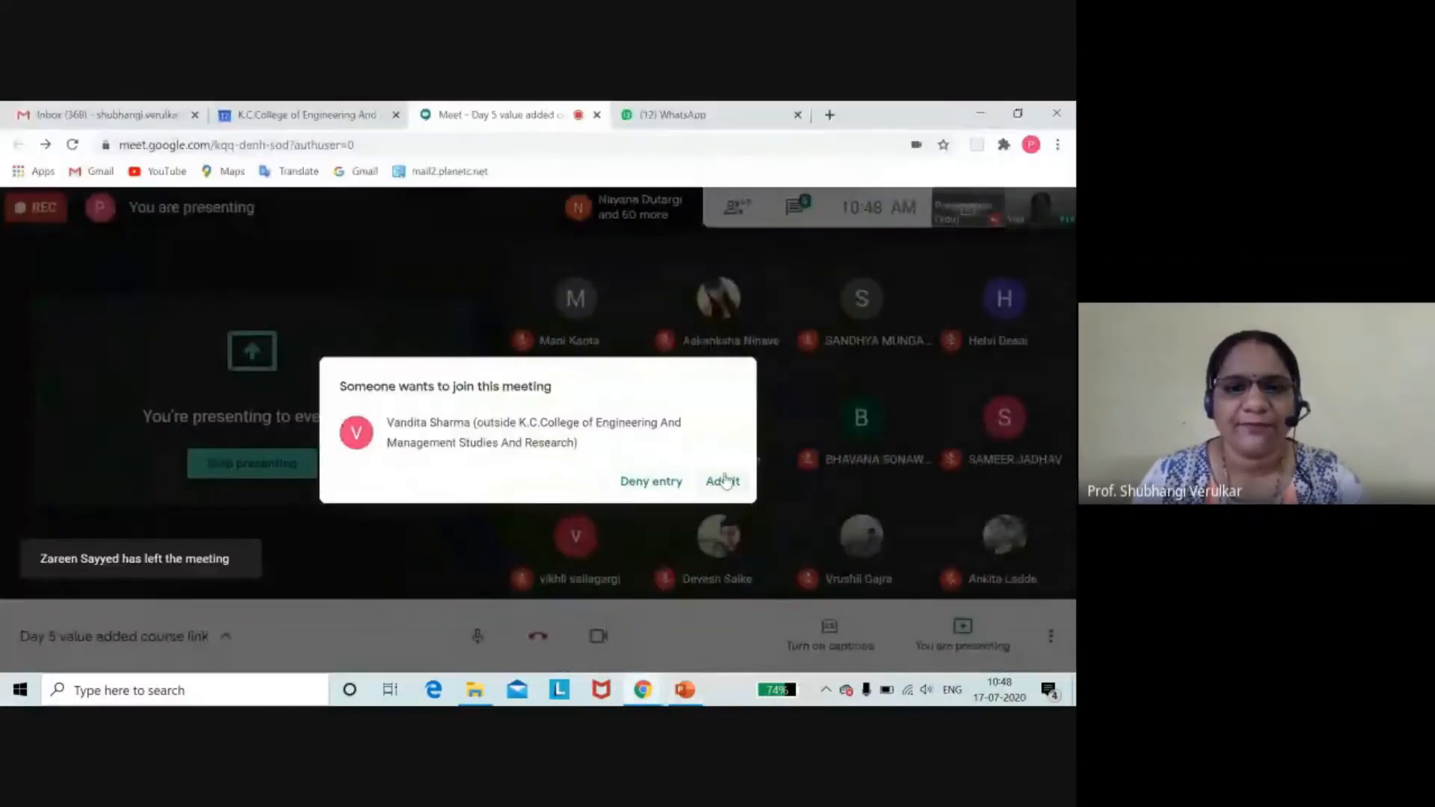
left_click(723, 481)
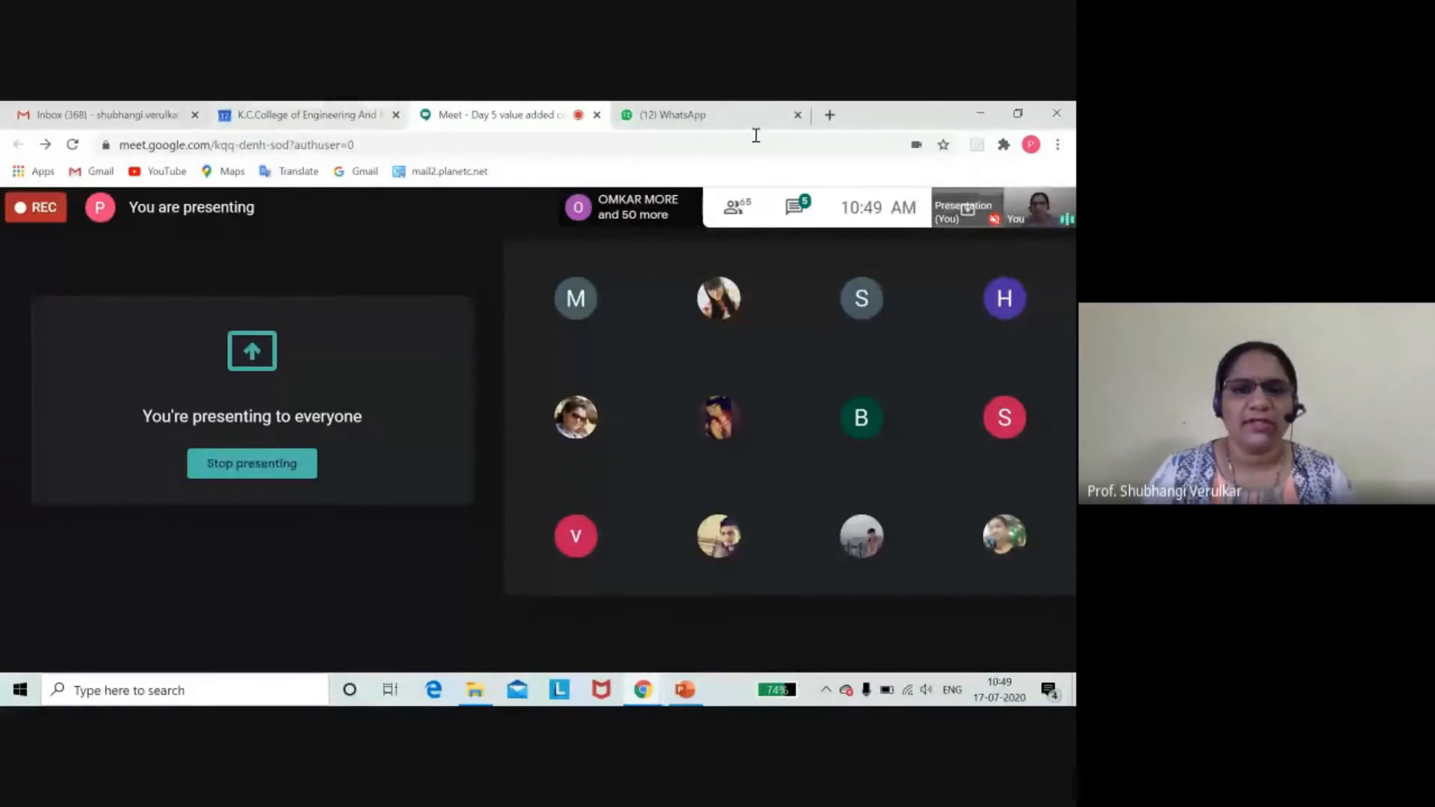
mouse_move(542, 540)
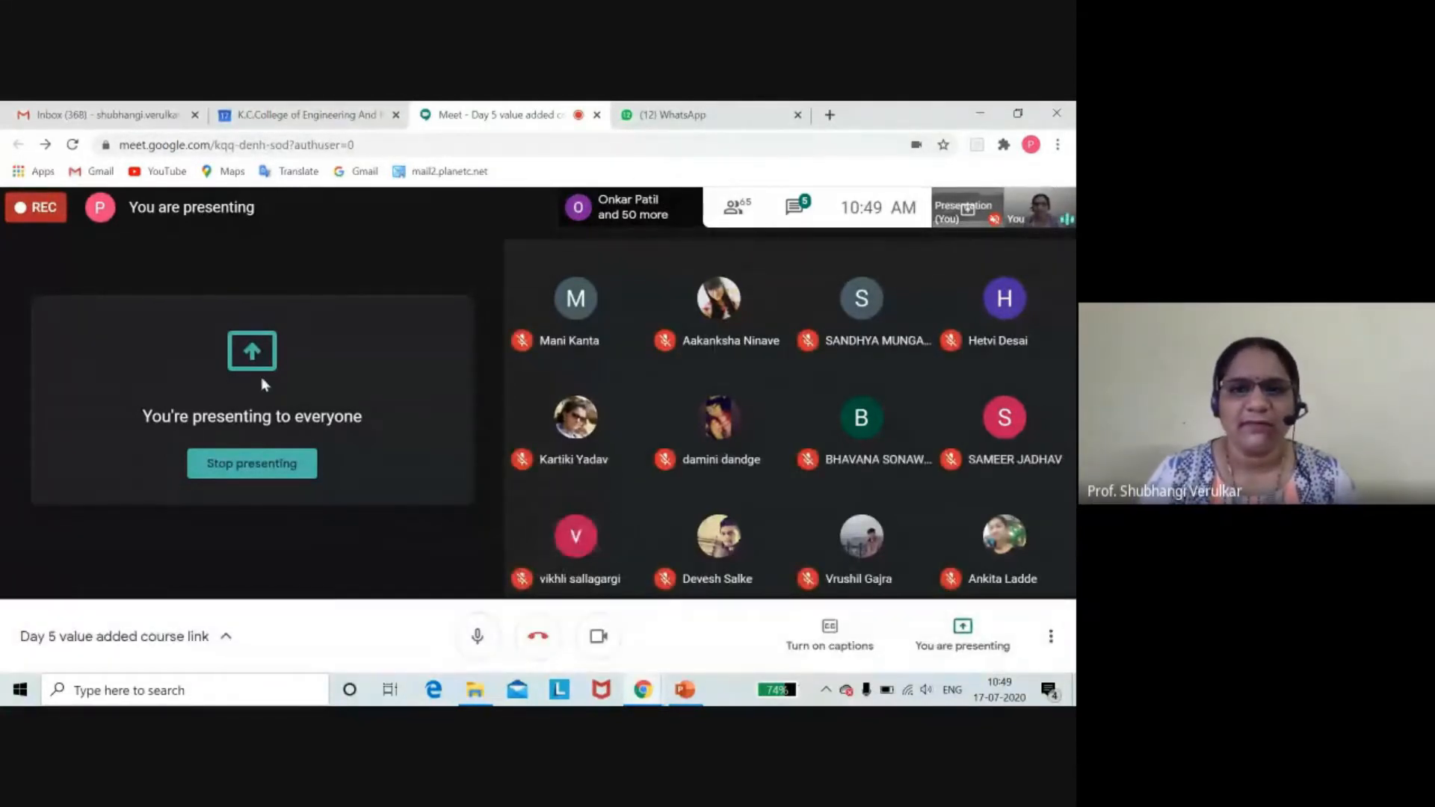
- Search Google for "tinkercad" in a new browser tab
left_click(829, 115)
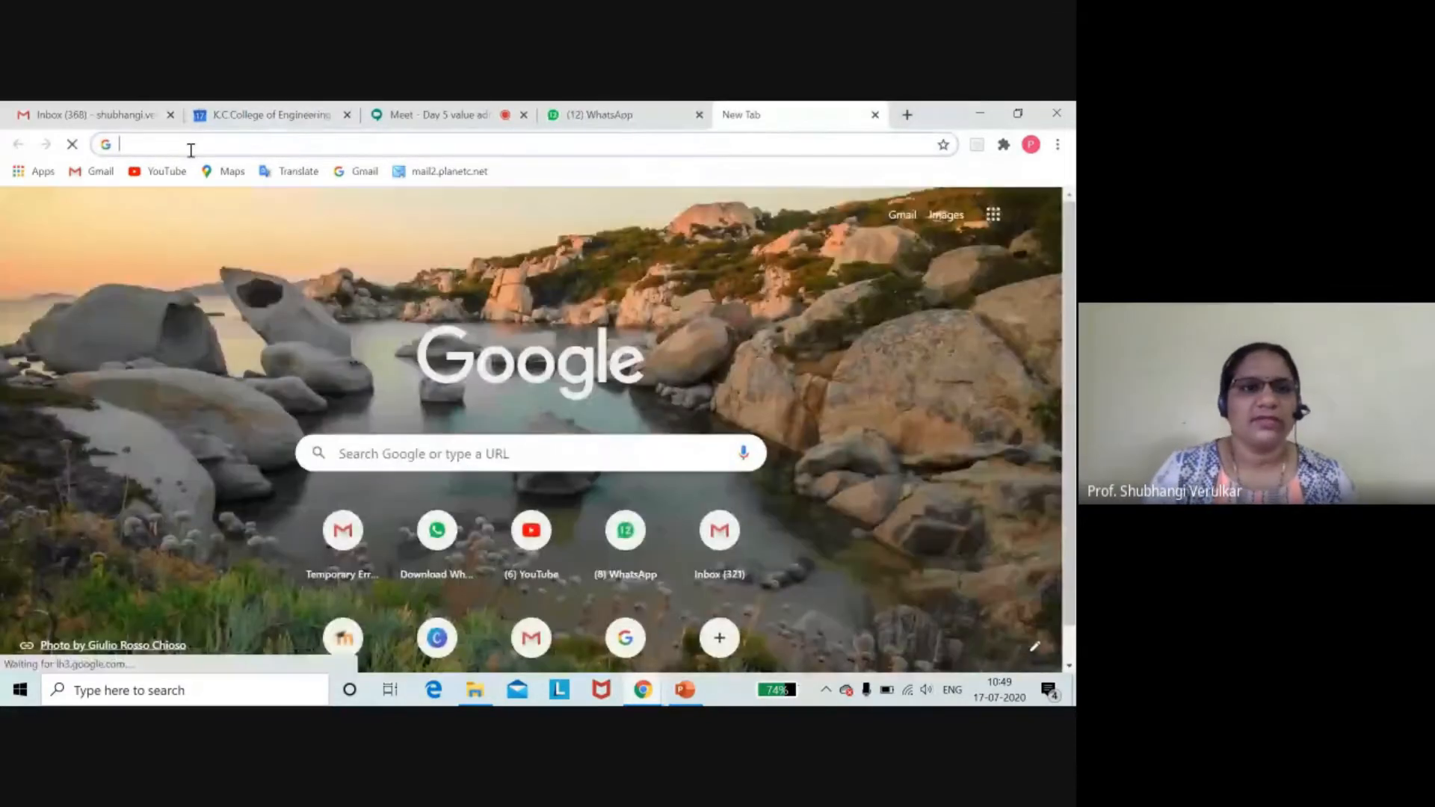
left_click(154, 143)
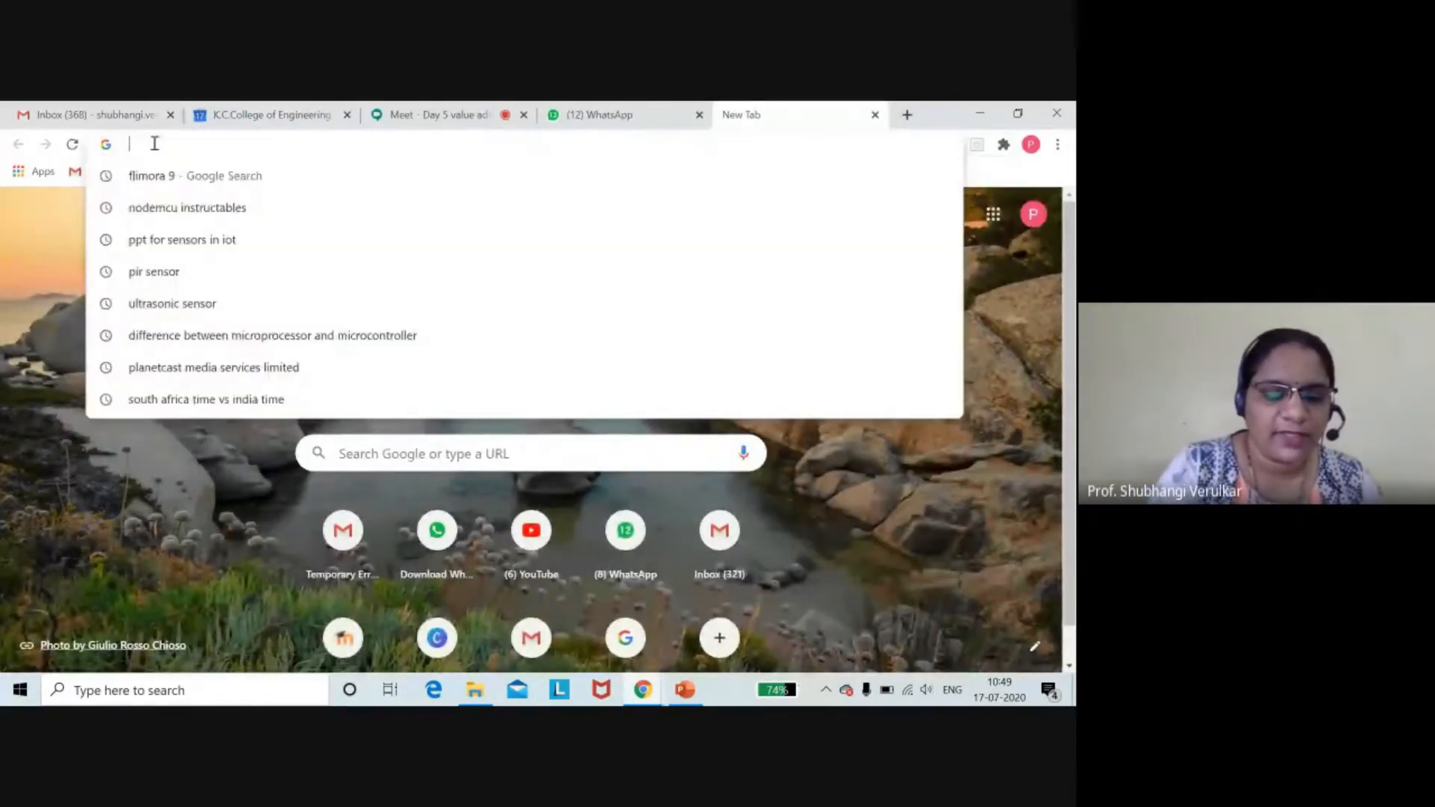
type("tink")
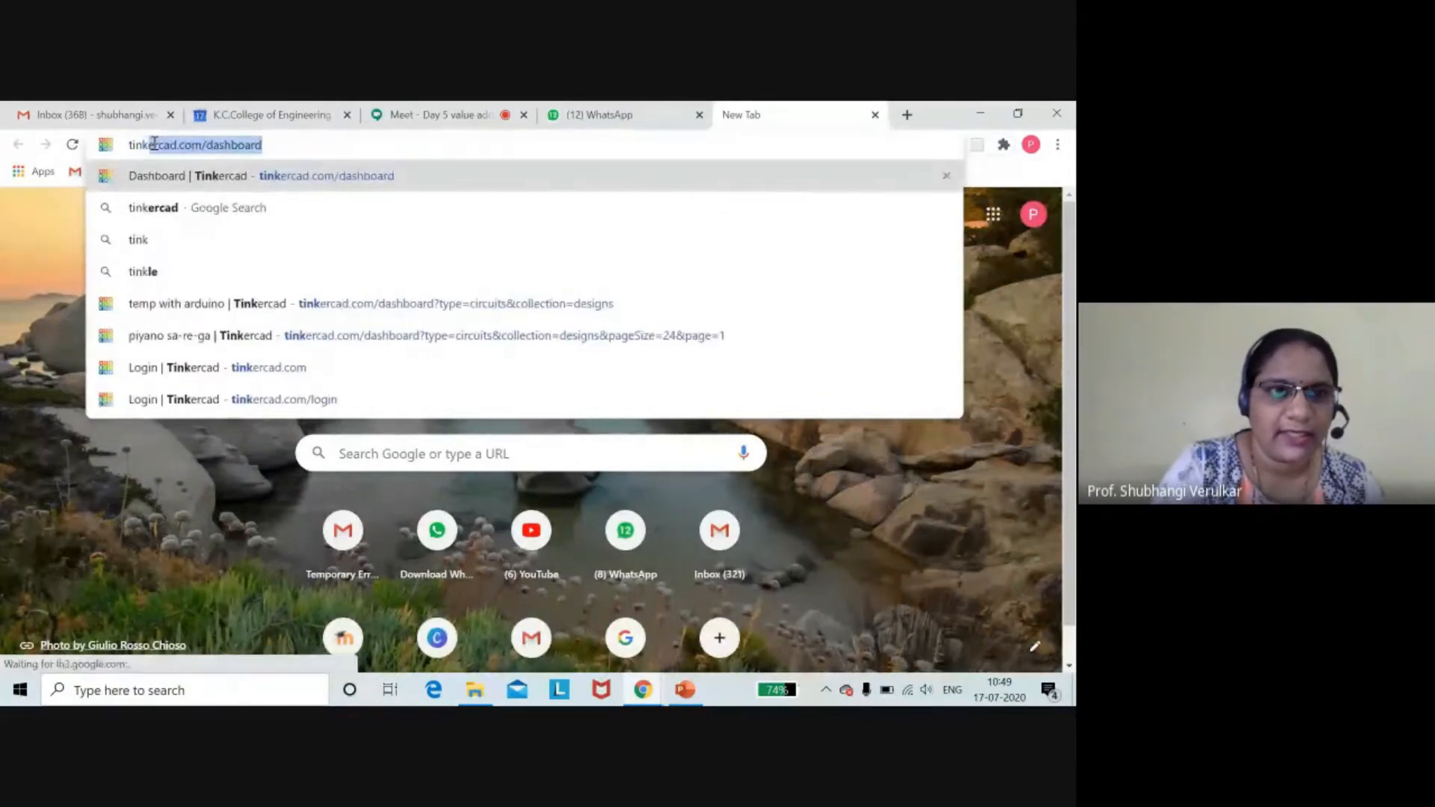
type("e")
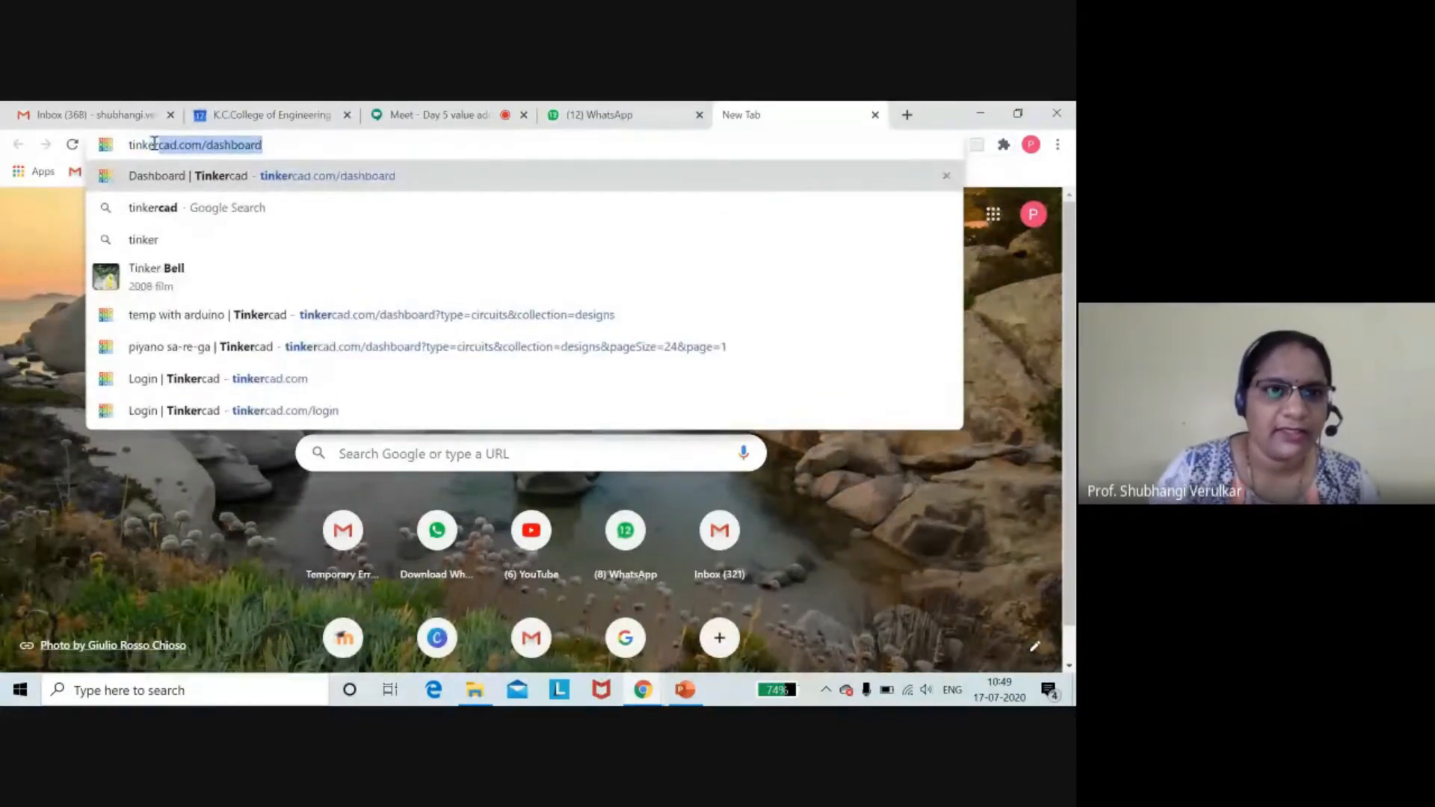
left_click(159, 213)
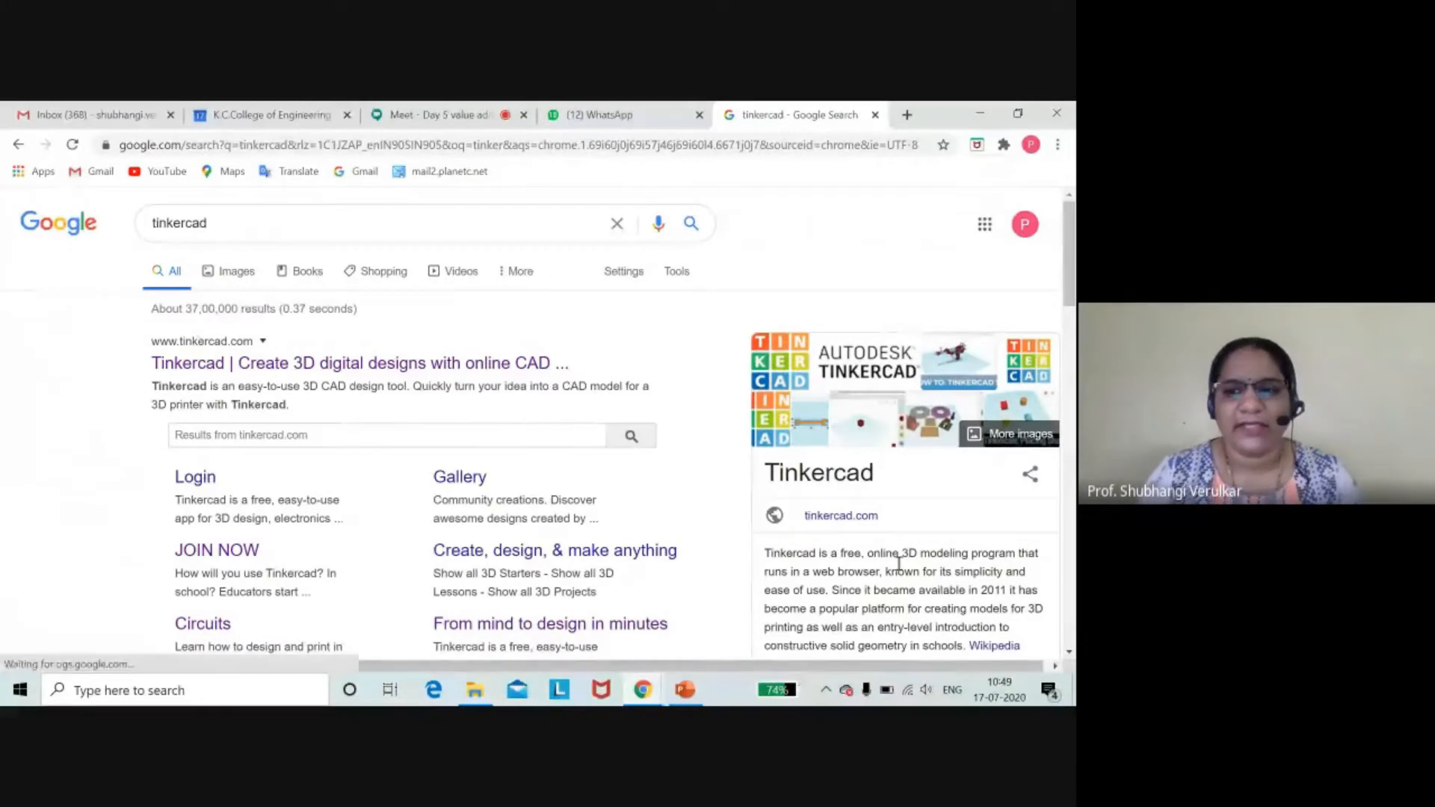
- Open the official Tinkercad website from the search results
scroll(899, 568, "down", 3)
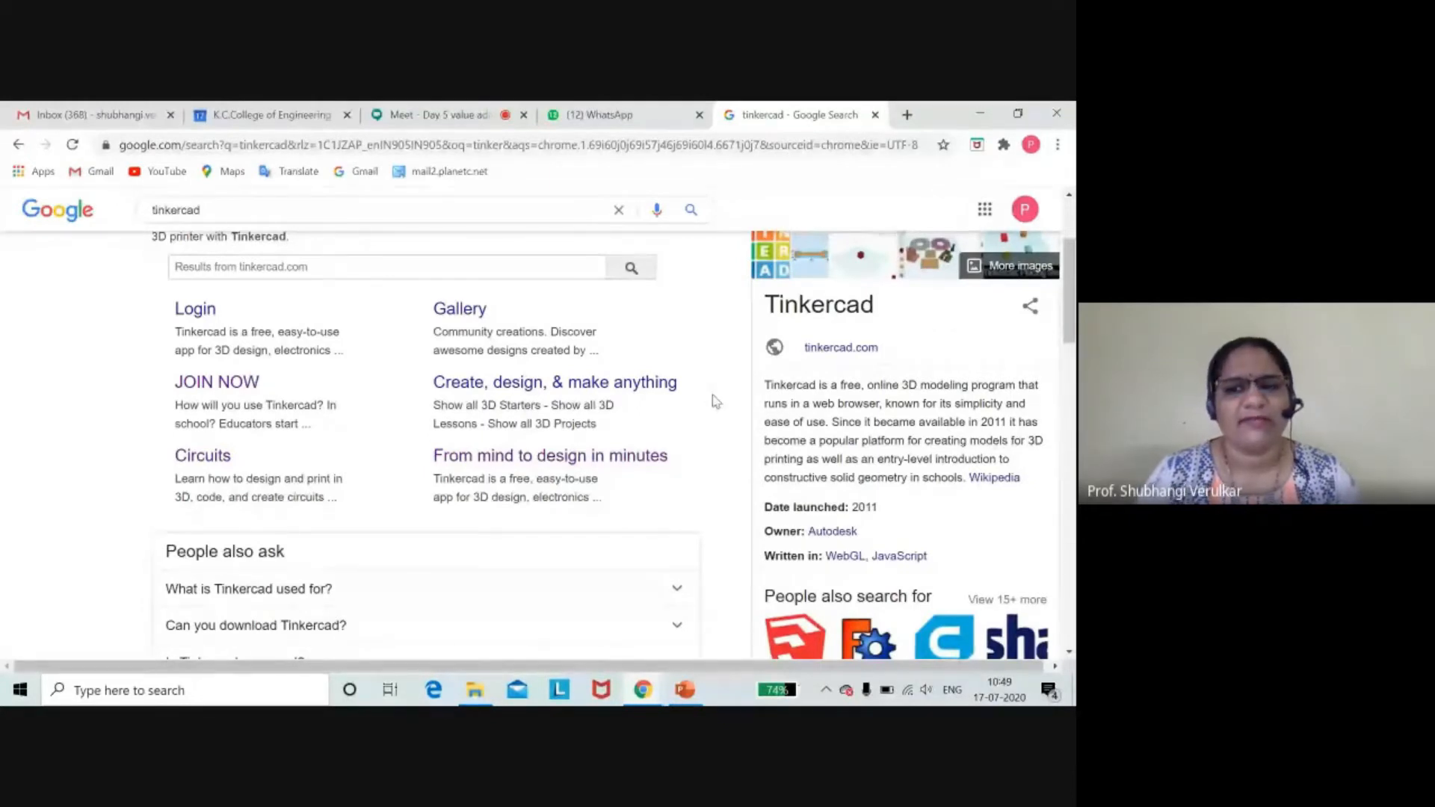
scroll(544, 532, "up", 1)
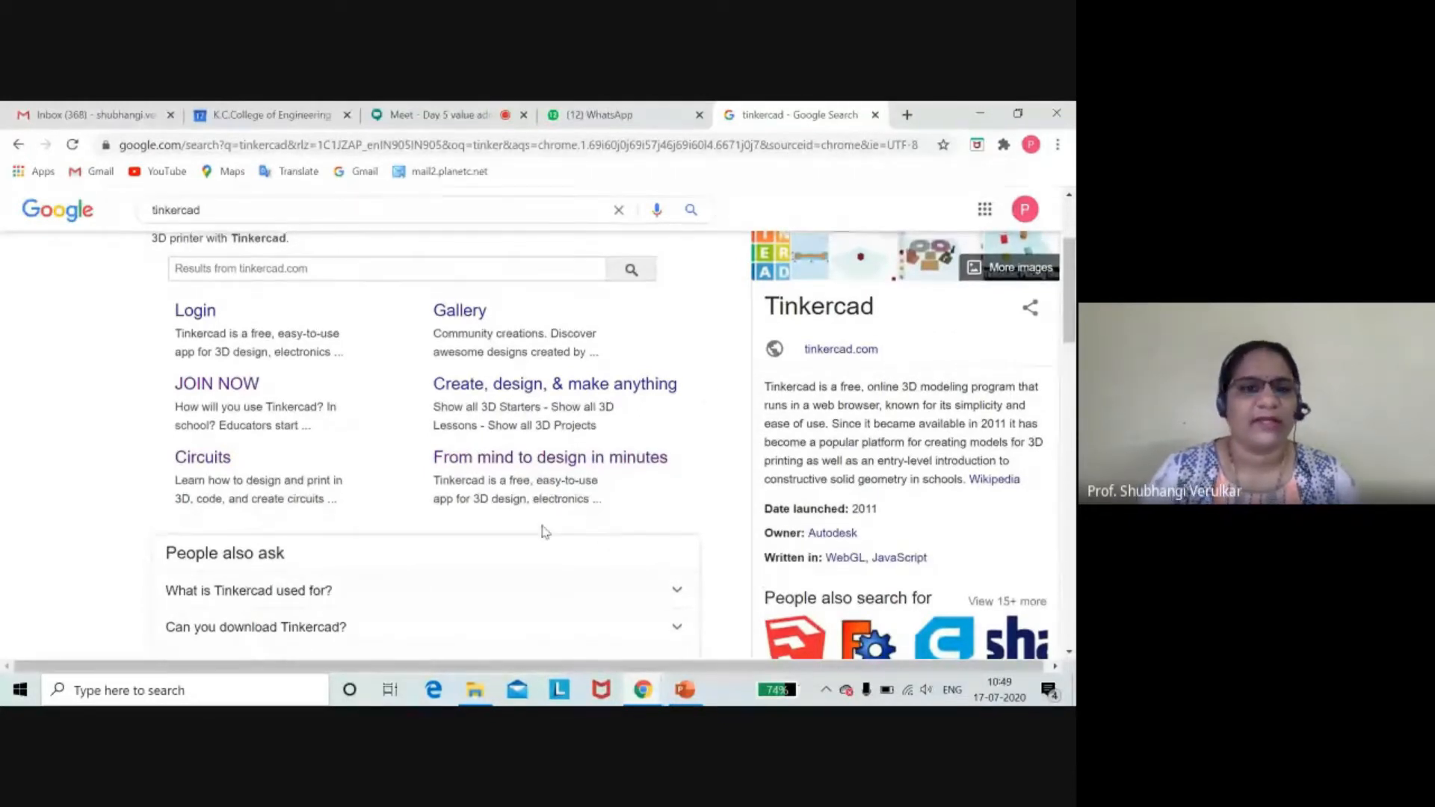
scroll(545, 532, "up", 3)
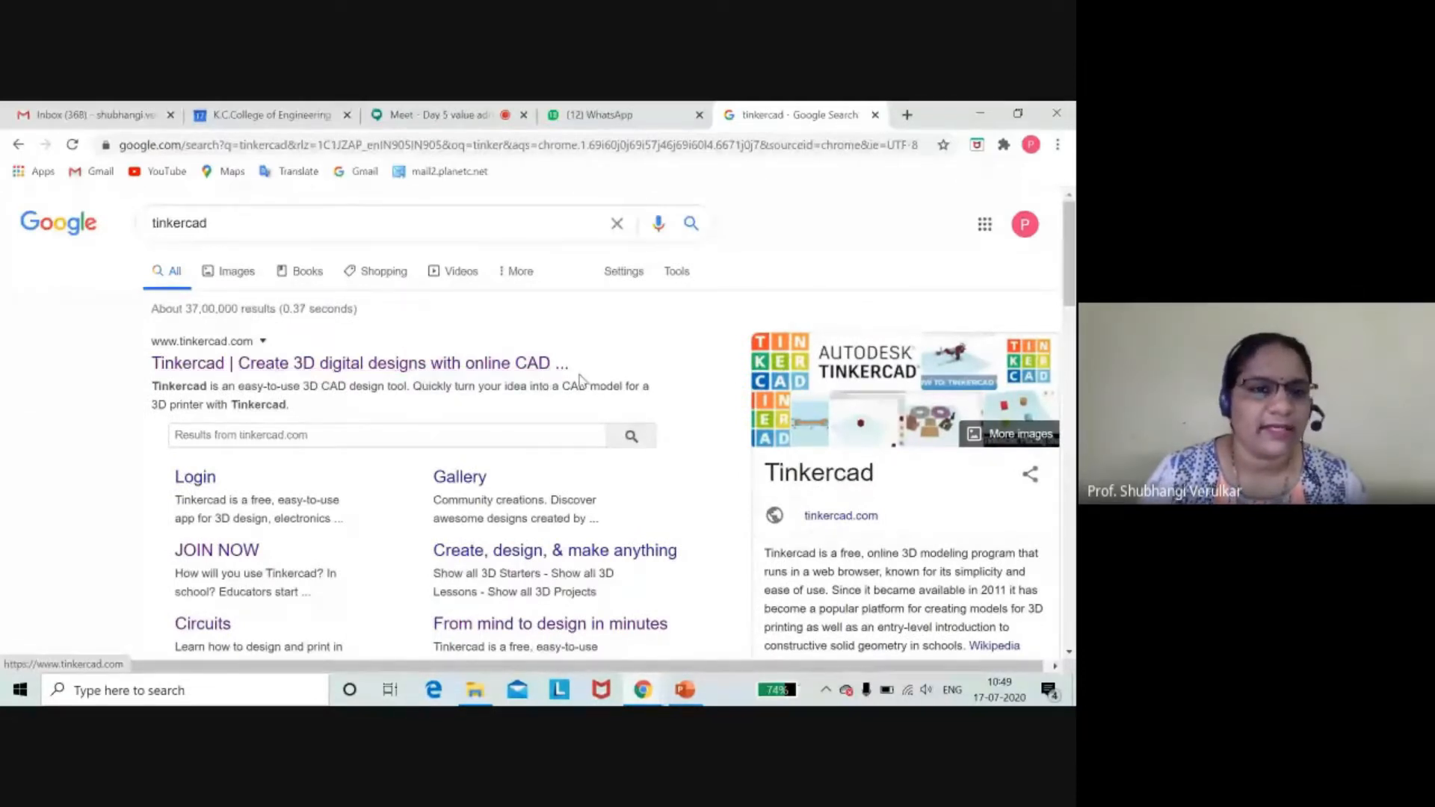
left_click(269, 365)
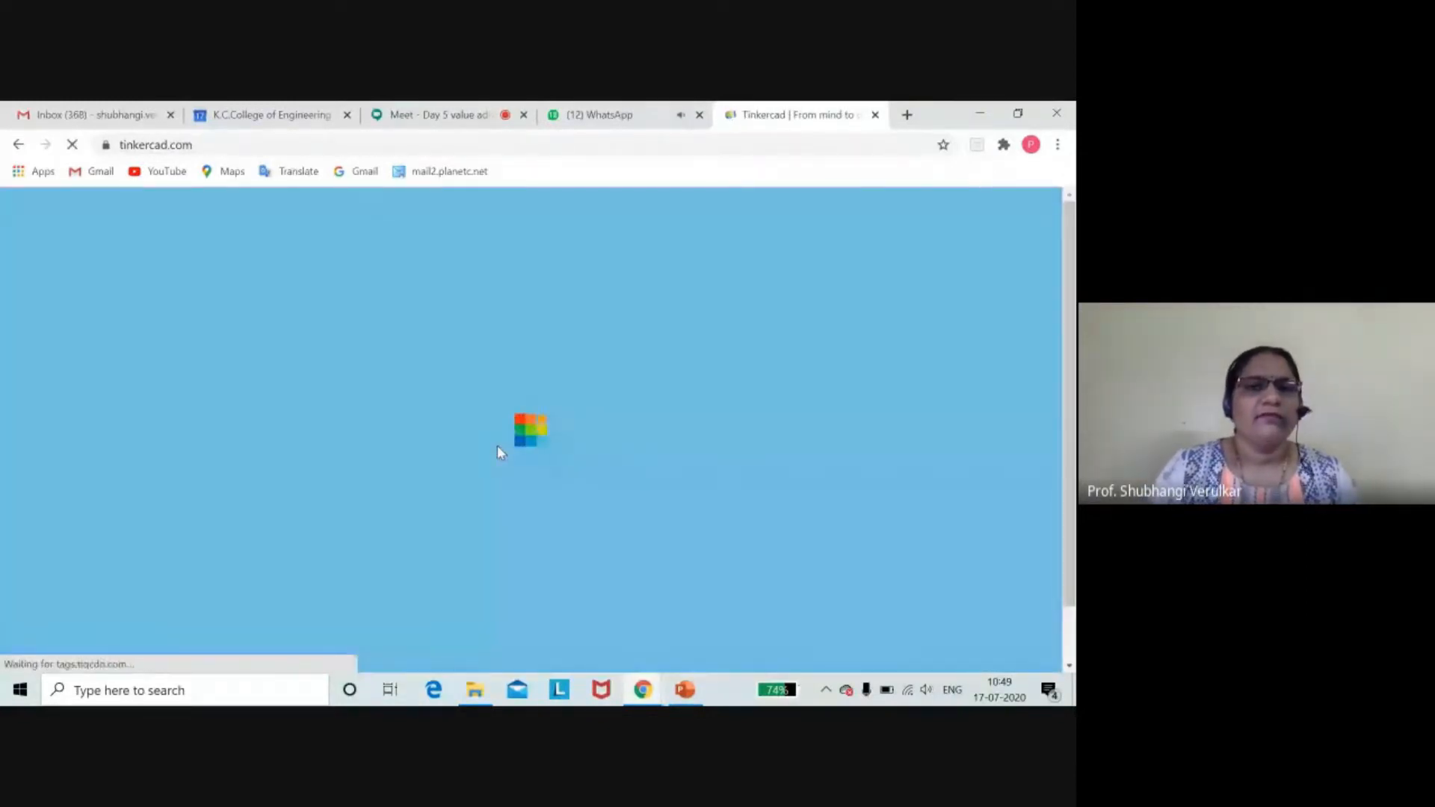
- Check the Meet call, return to the Tinkercad home page and examine its introduction and the "Tinkercad is" section
left_click(427, 118)
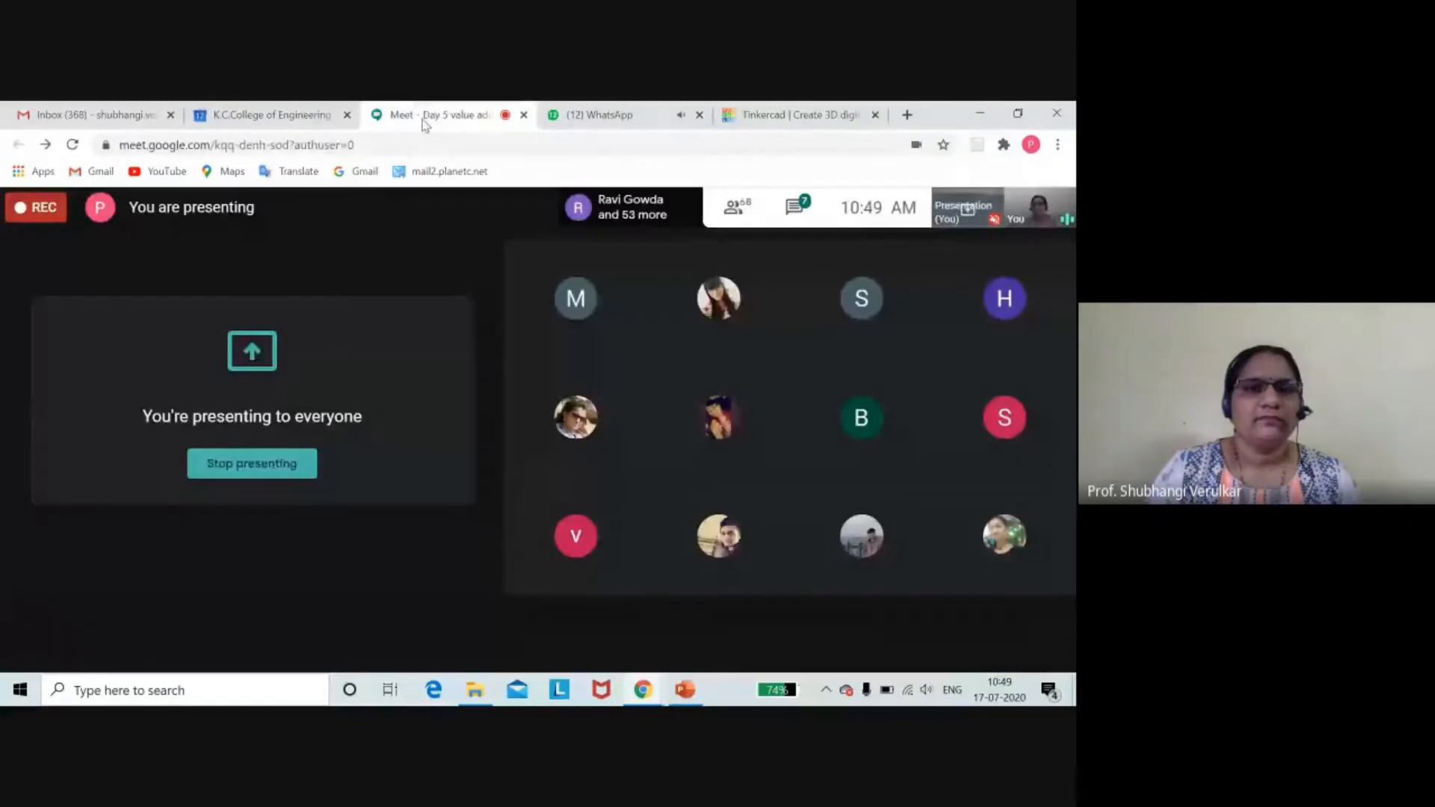
left_click(795, 112)
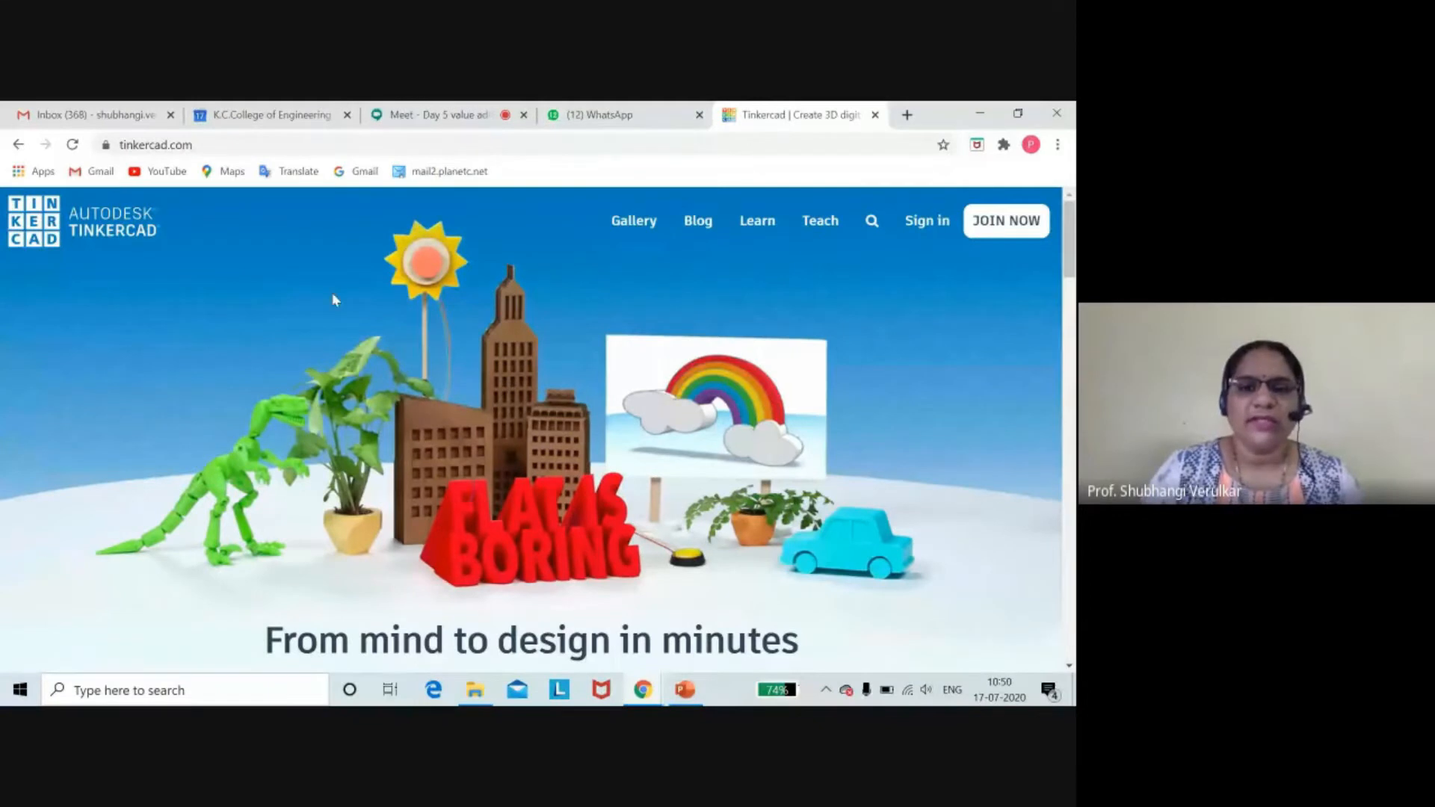
scroll(769, 357, "down", 3)
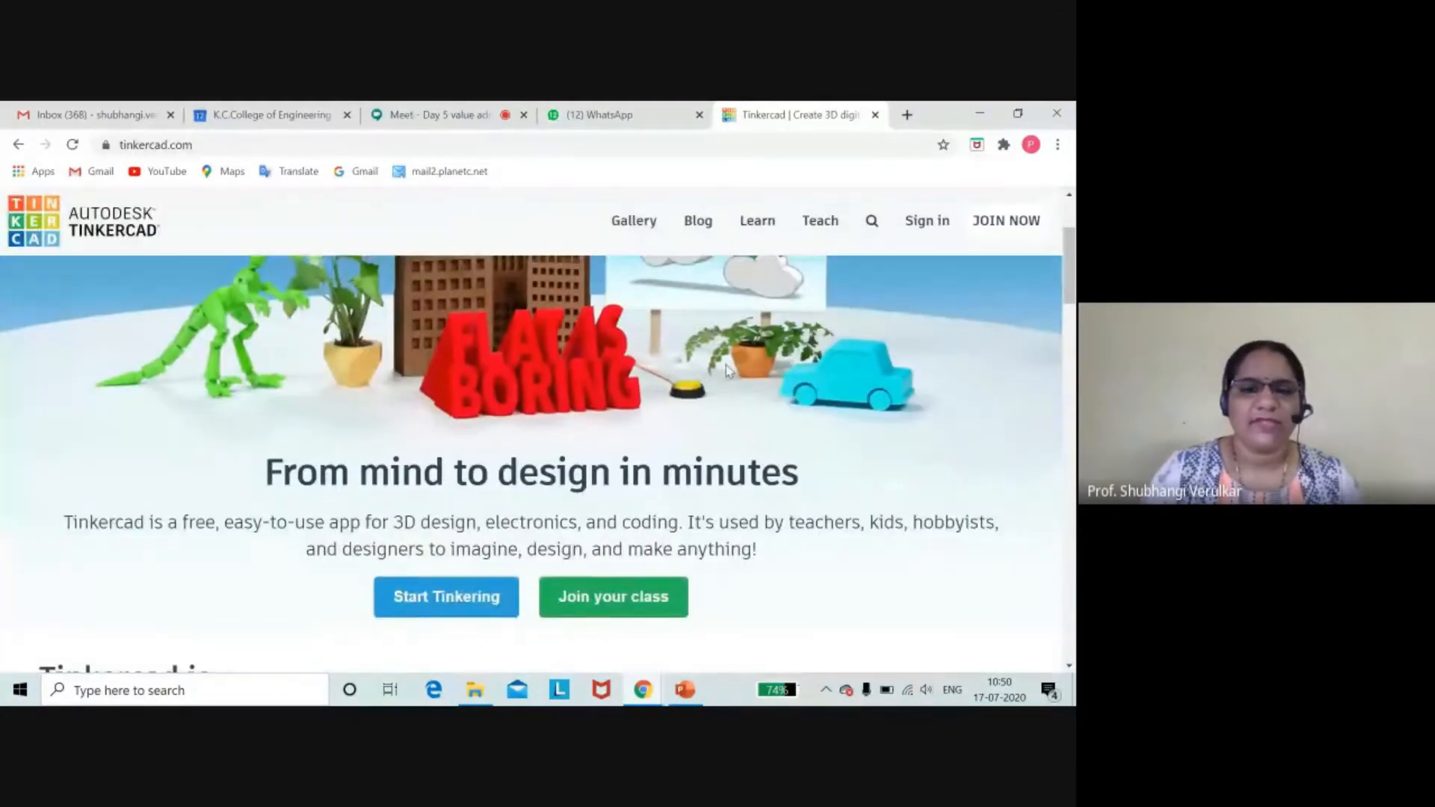
scroll(647, 438, "up", 3)
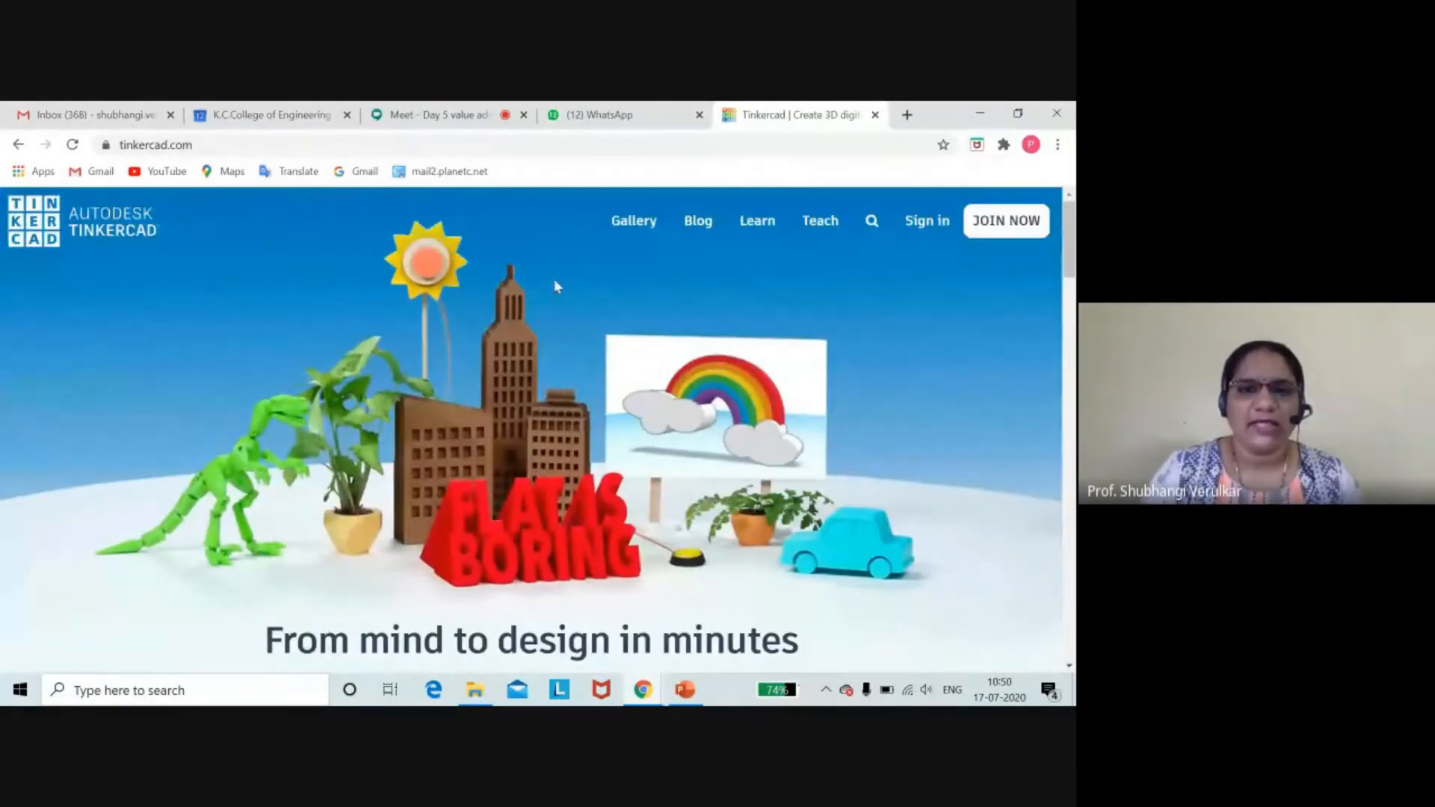
scroll(582, 373, "down", 3)
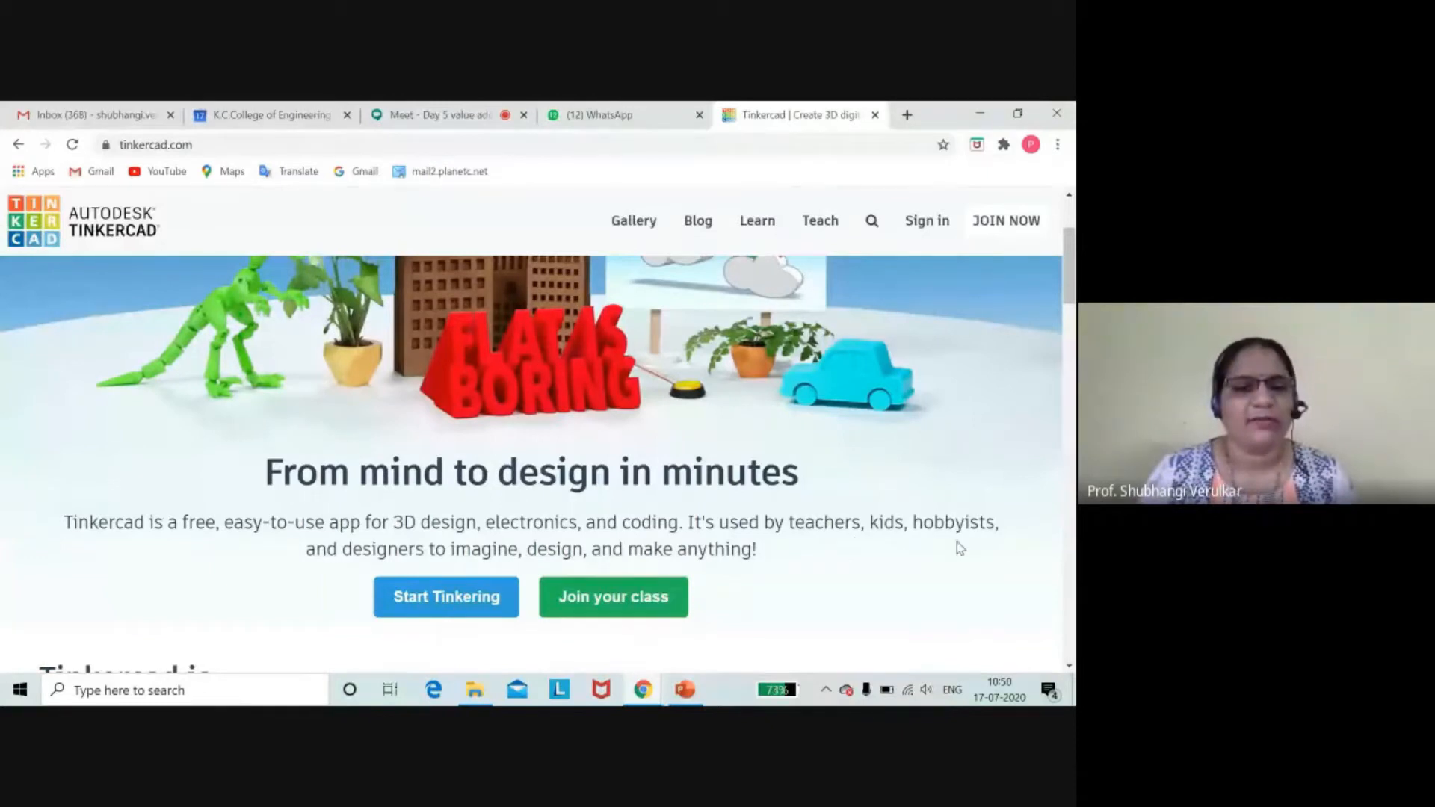
scroll(878, 553, "down", 5)
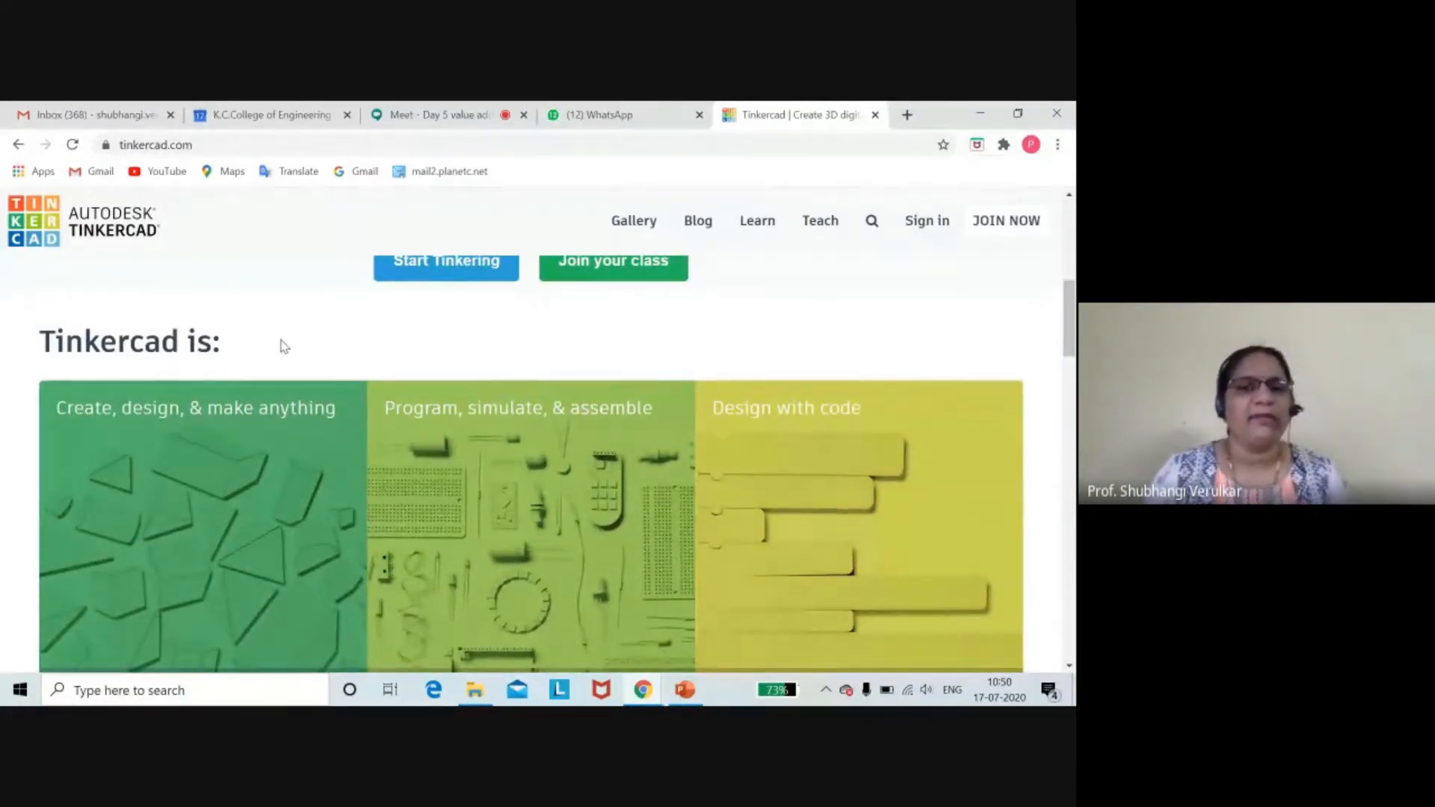
scroll(235, 336, "down", 1)
scroll(177, 366, "up", 1)
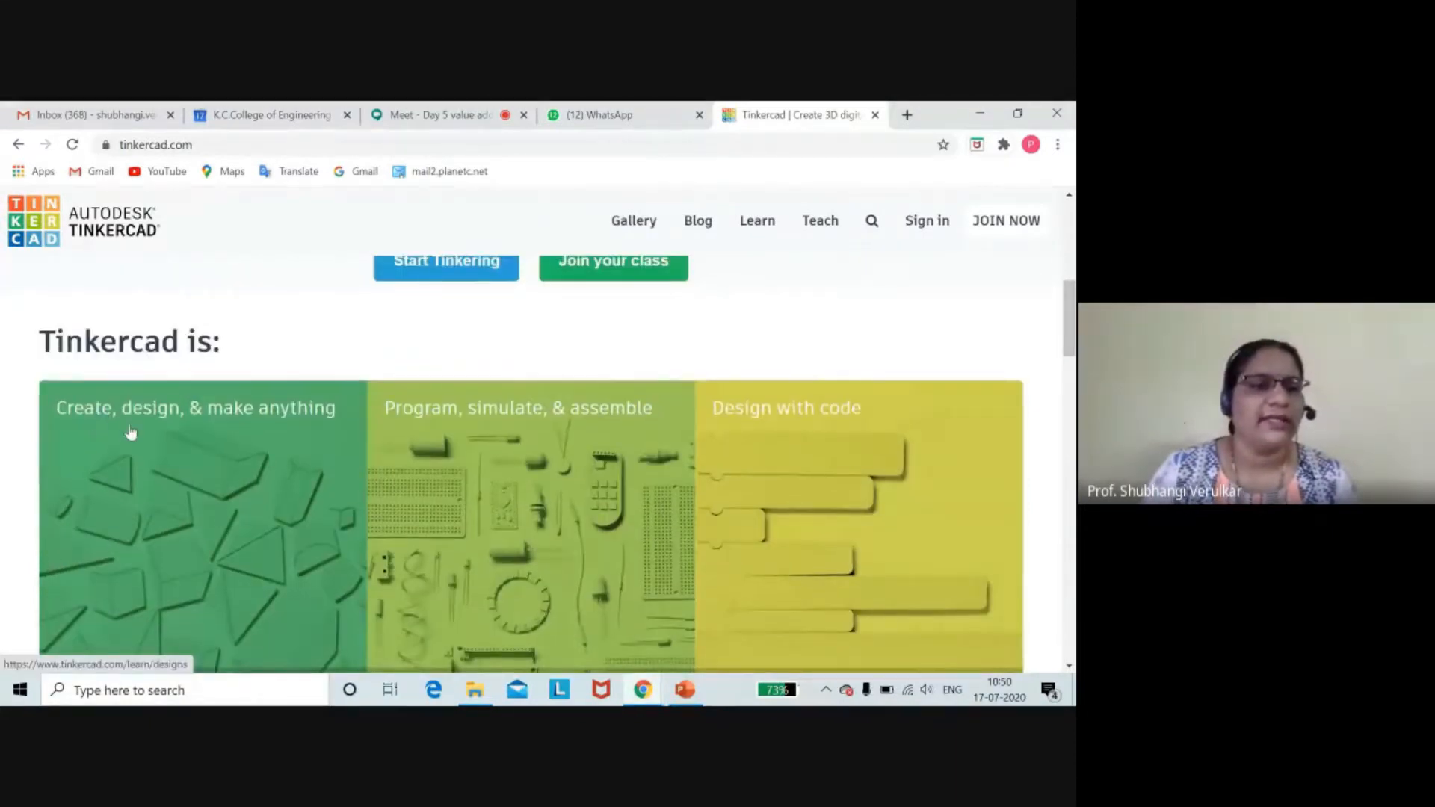
scroll(261, 448, "down", 2)
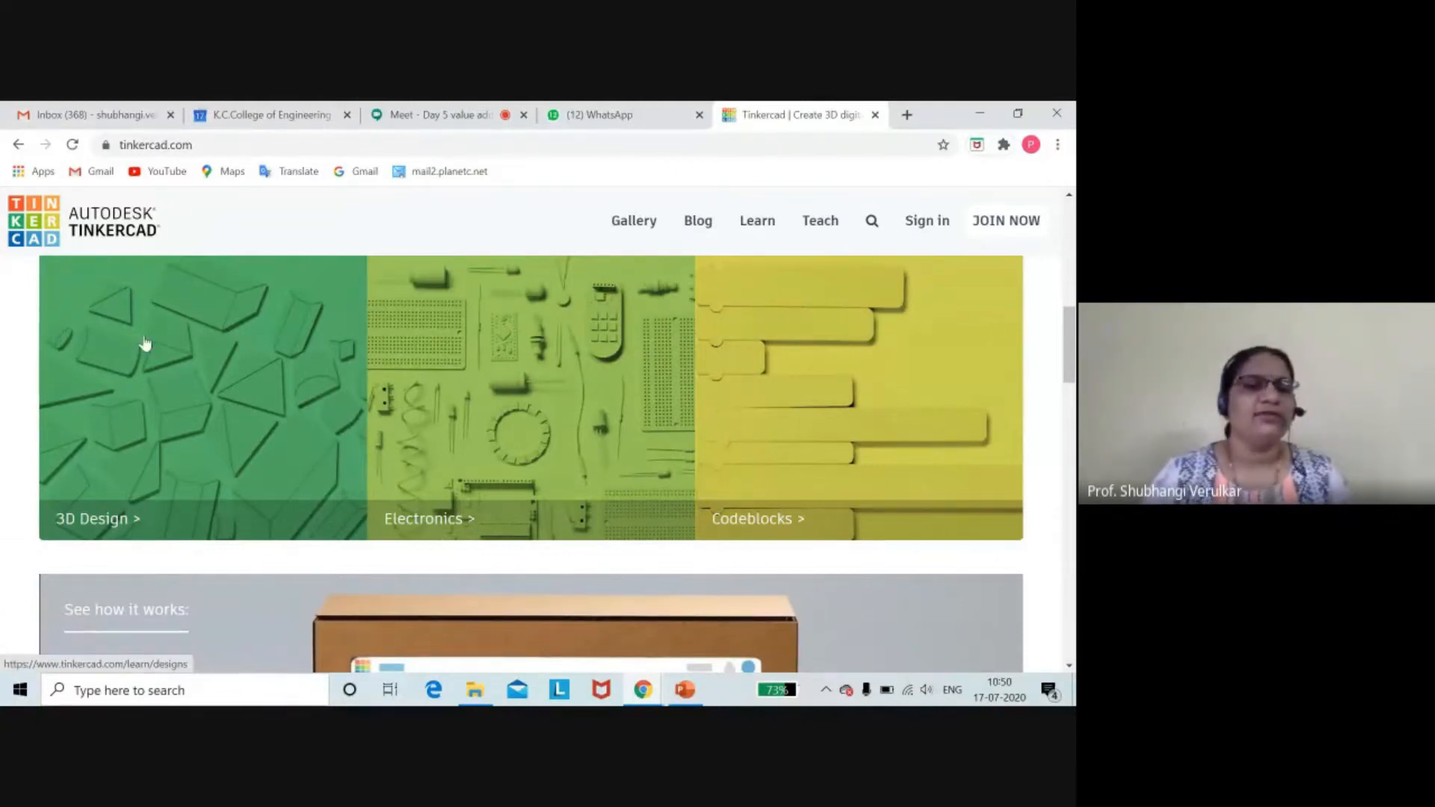
scroll(142, 373, "up", 3)
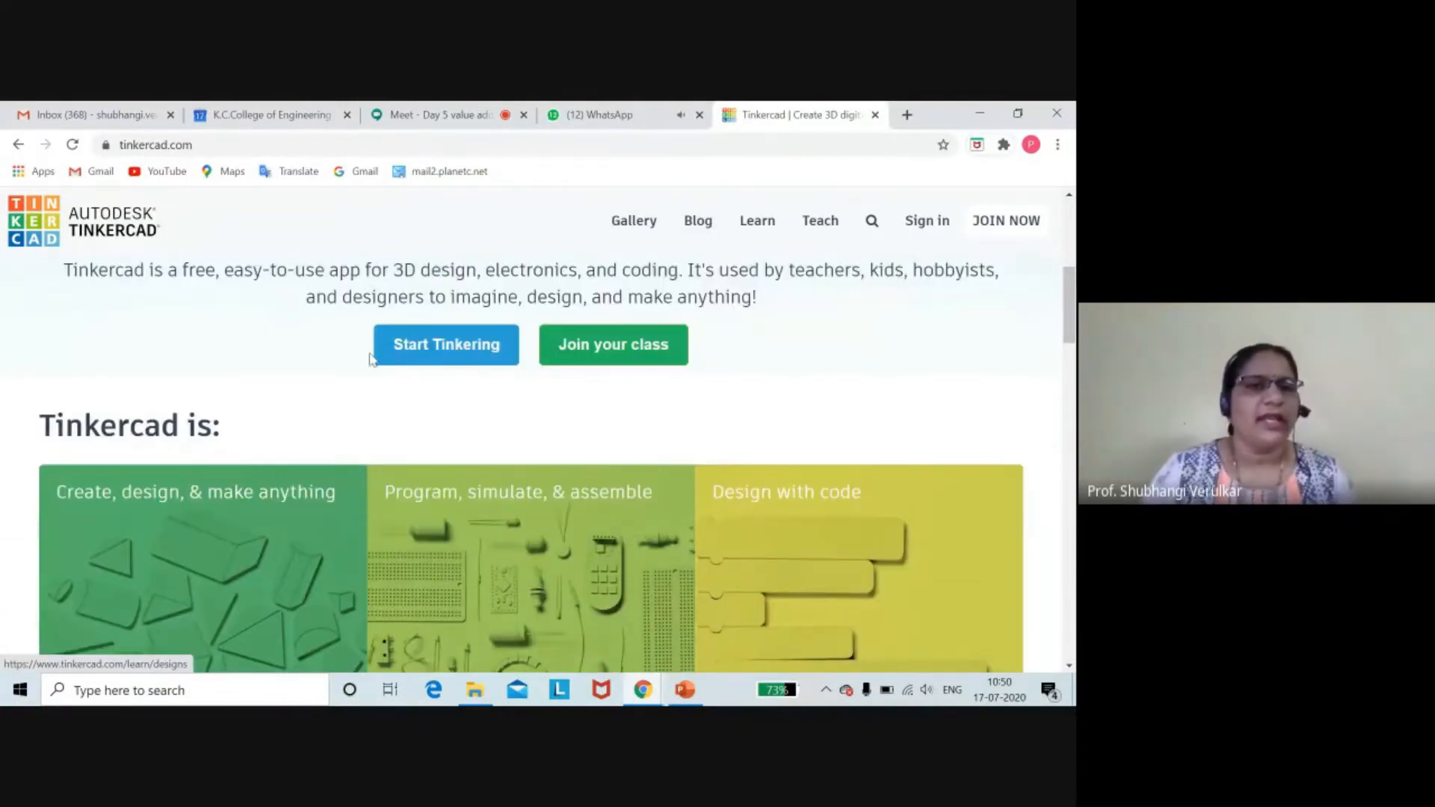
- Check the Meet call again and review the 3D Design, Electronics and Codeblocks categories on the Tinkercad home page
left_click(409, 115)
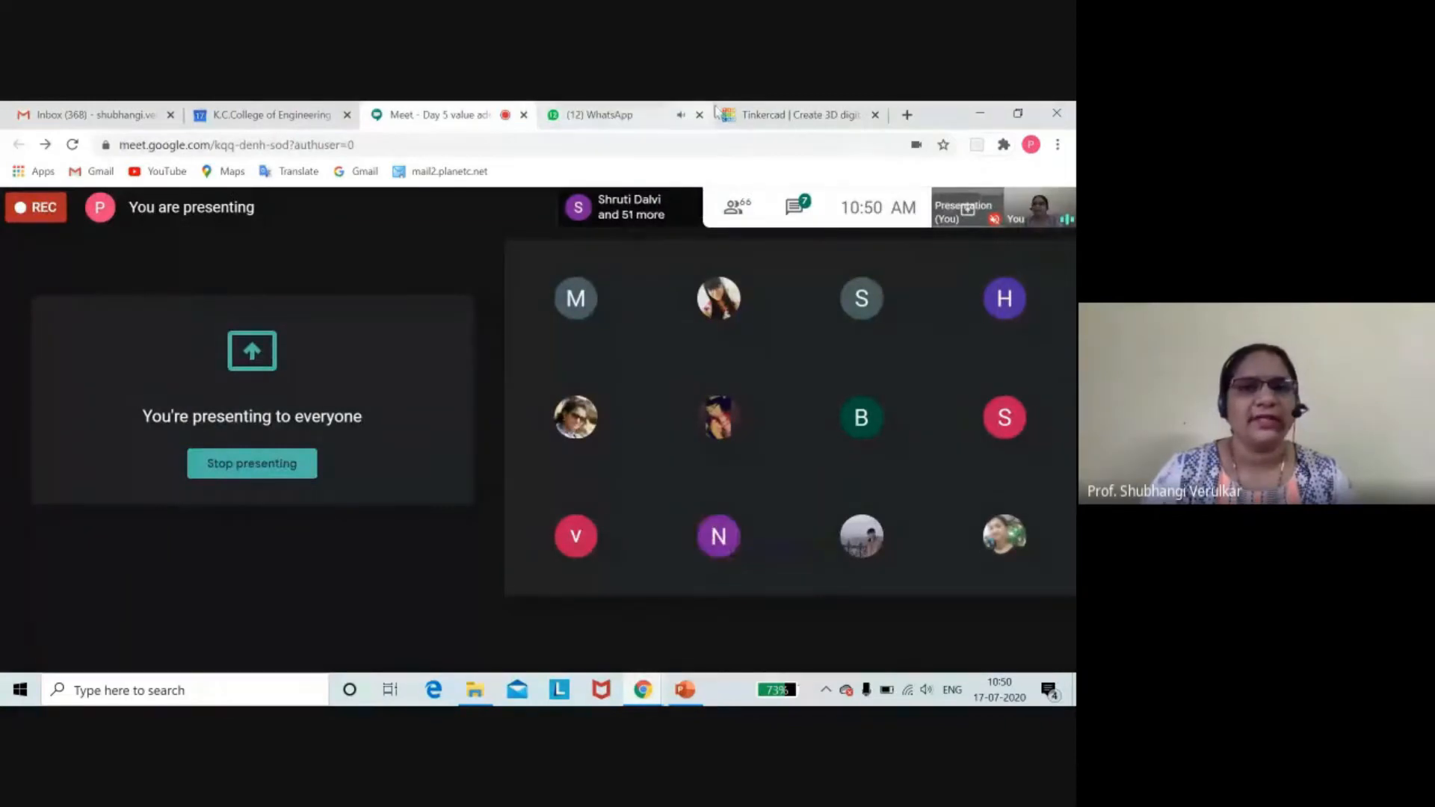
left_click(762, 114)
scroll(209, 480, "down", 2)
scroll(209, 481, "down", 2)
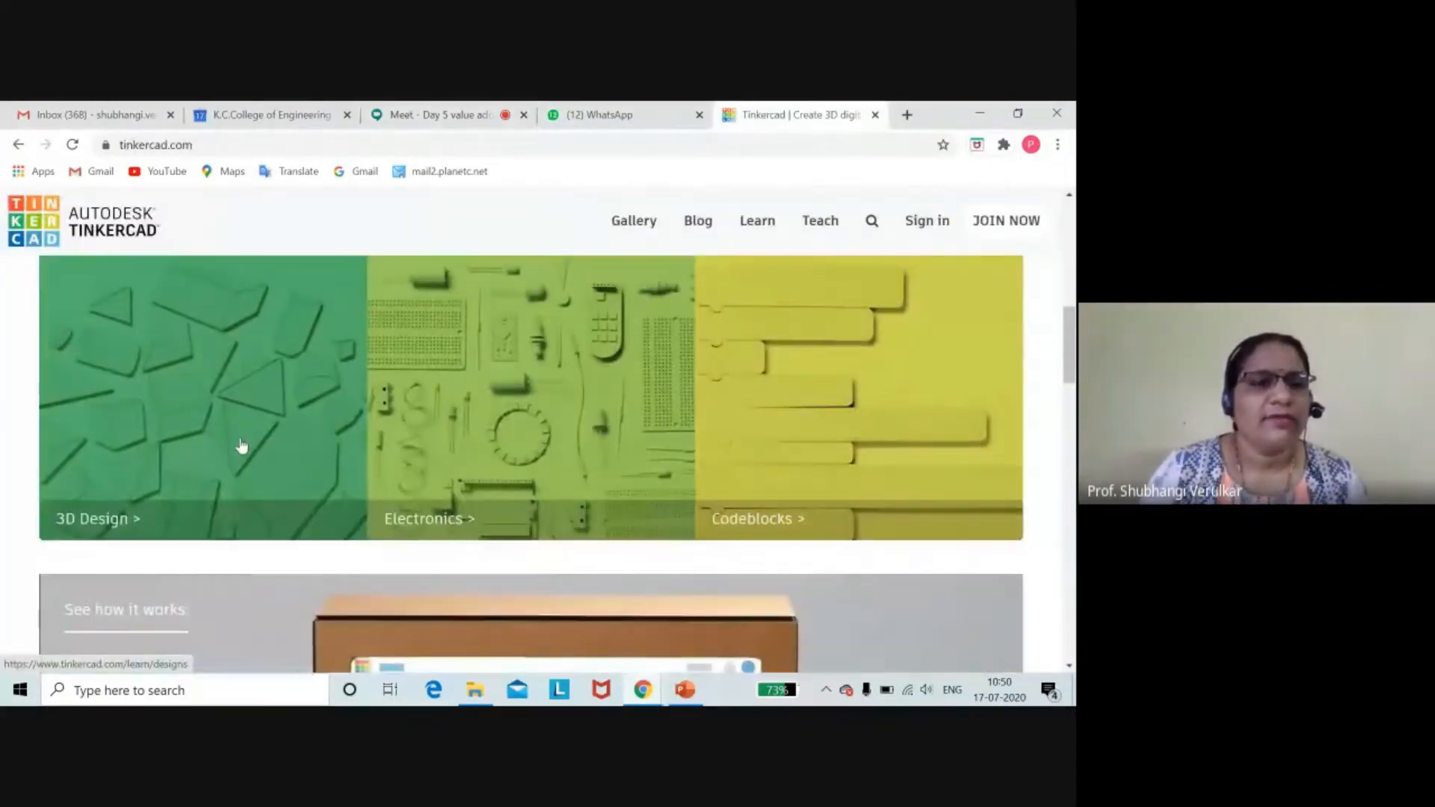
scroll(240, 474, "up", 1)
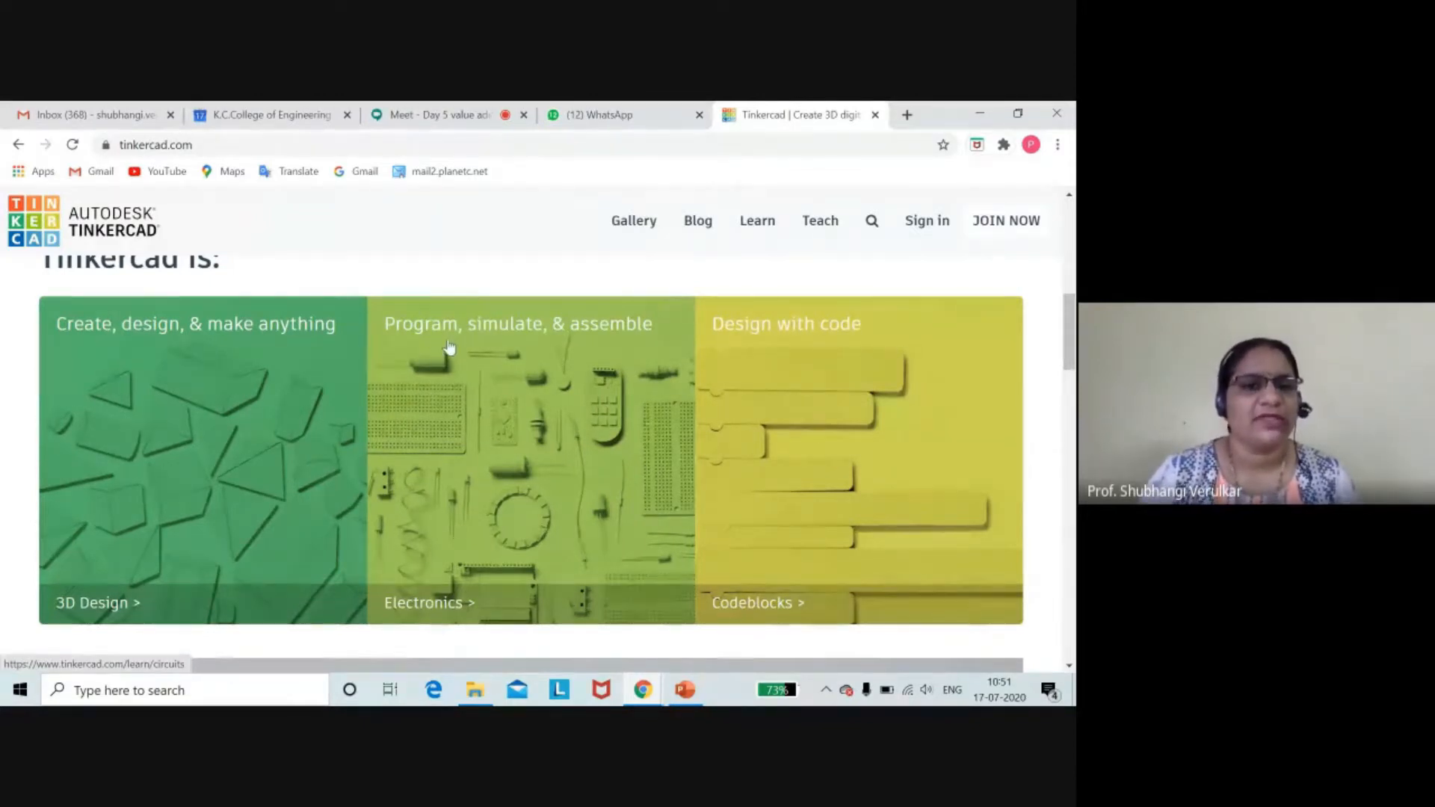
scroll(510, 469, "down", 1)
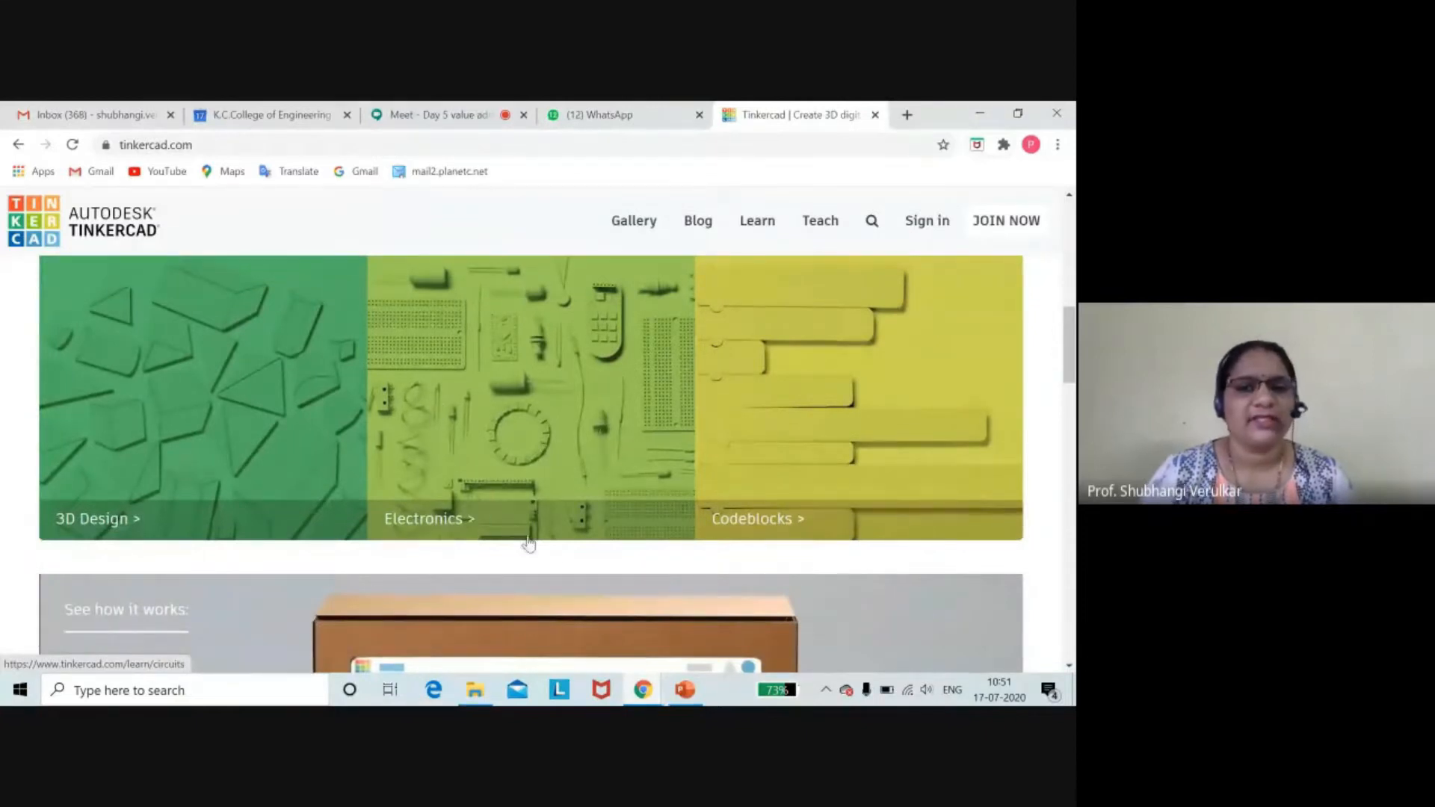
scroll(448, 523, "up", 1)
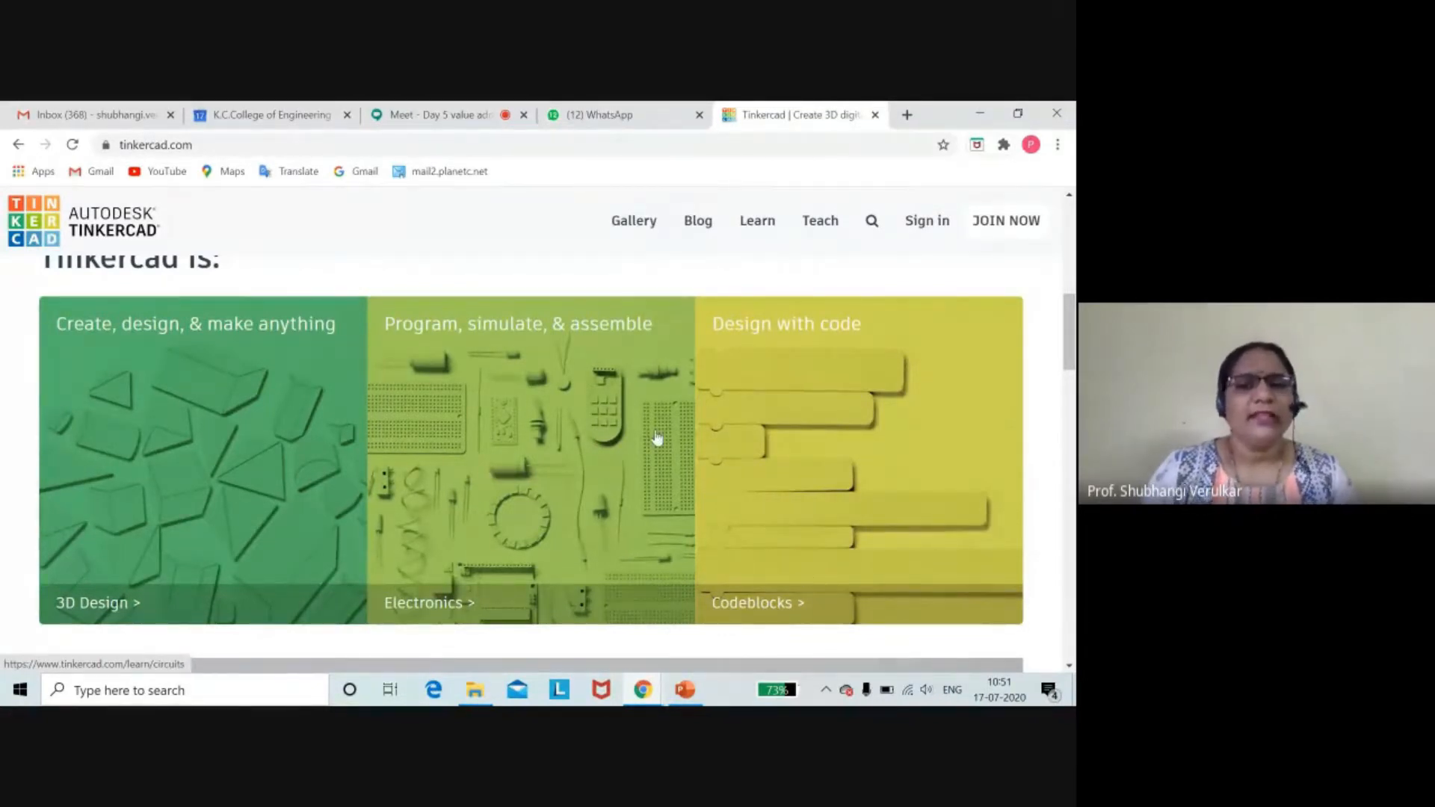
scroll(650, 441, "down", 1)
- Examine the "See how it works" video area and the Bricks, Minecraft and Planters examples under "Tinkercad does"
scroll(535, 461, "down", 2)
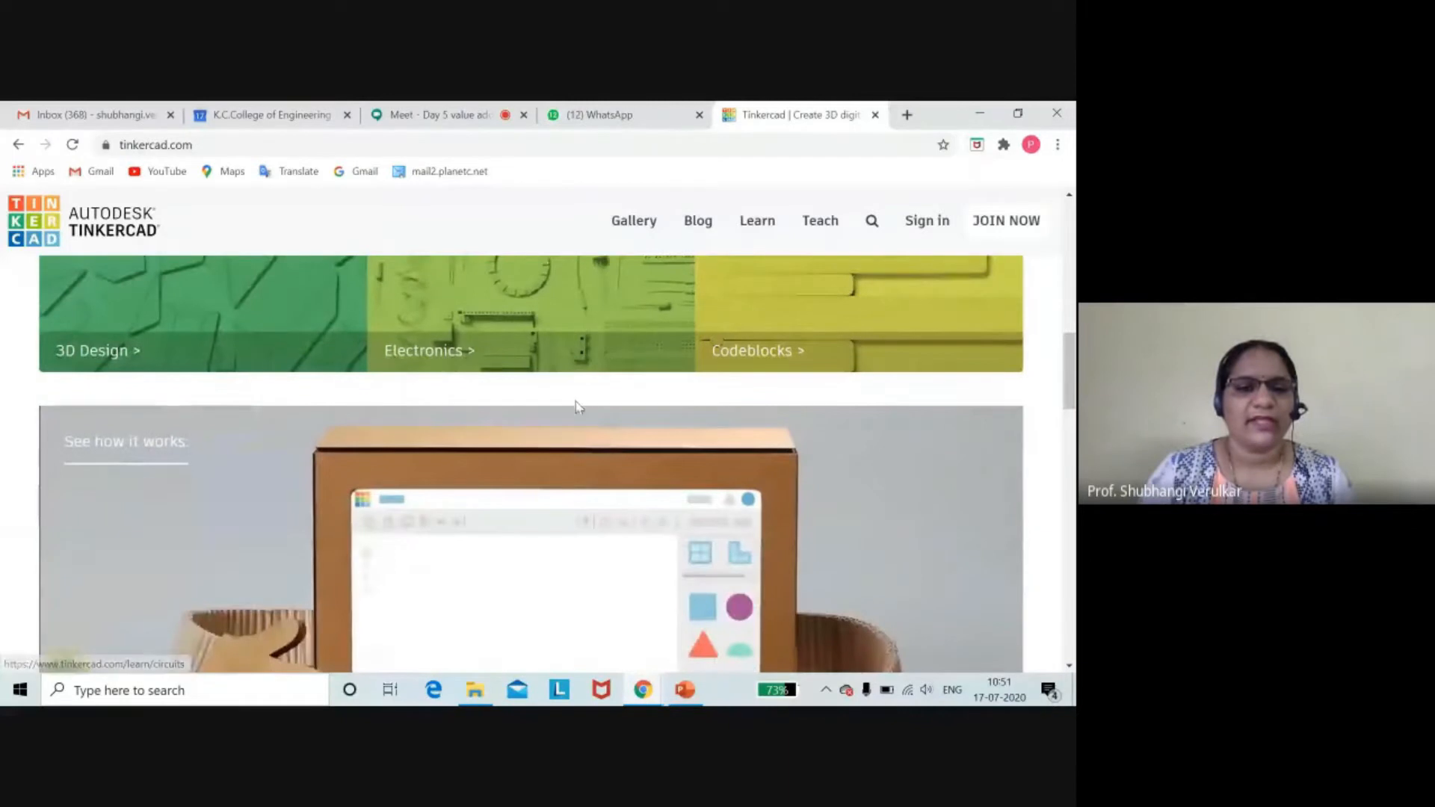
scroll(575, 406, "down", 2)
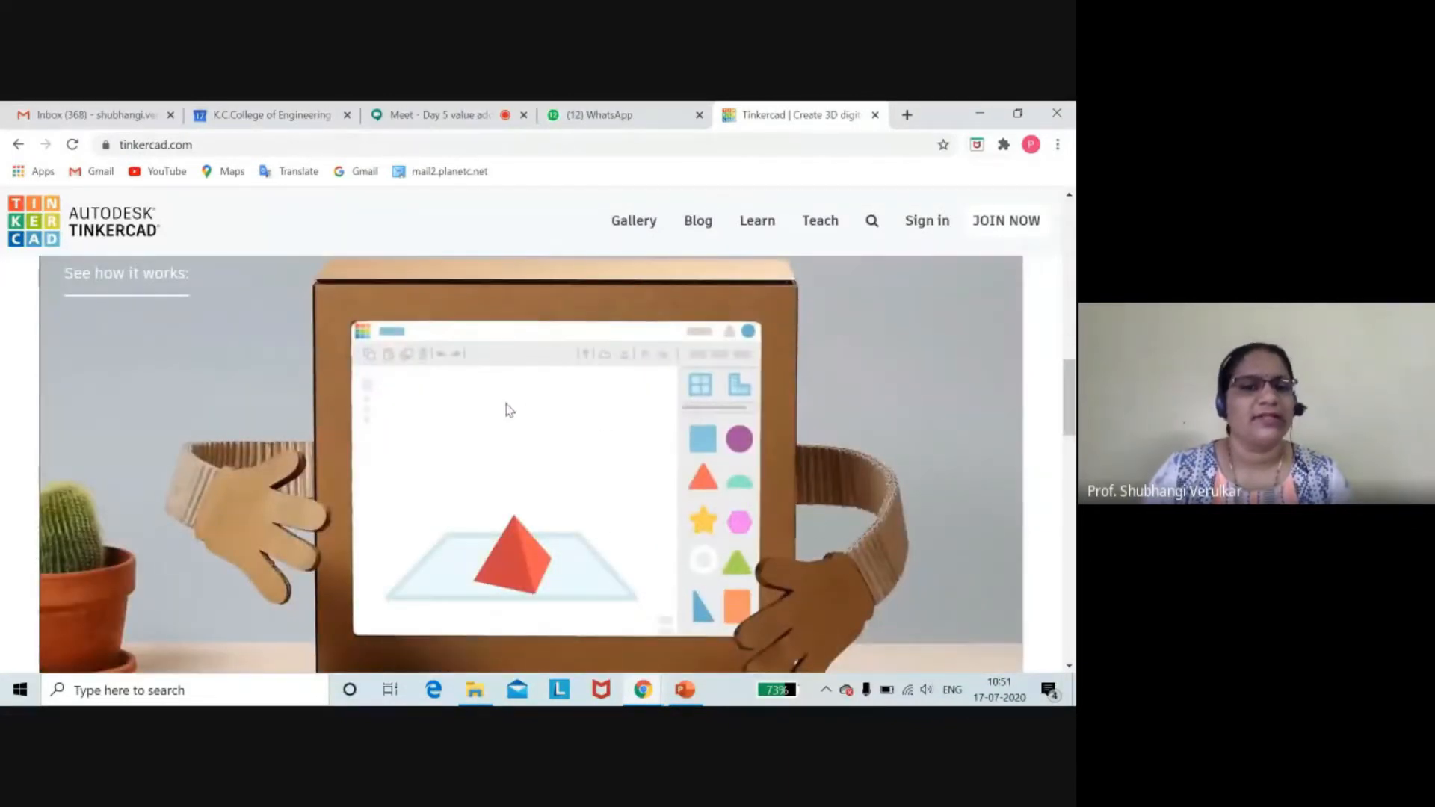
scroll(589, 503, "down", 4)
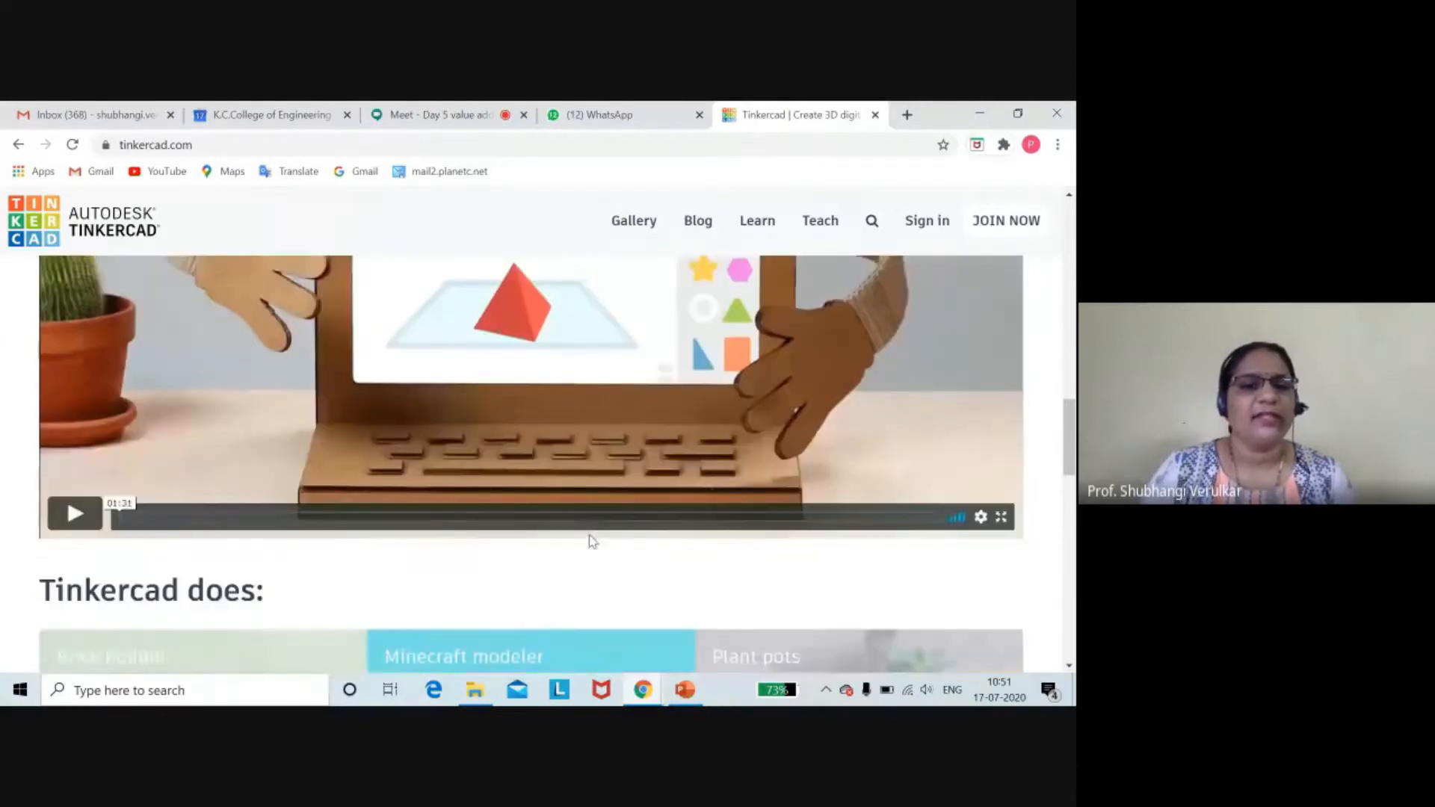
scroll(639, 469, "down", 4)
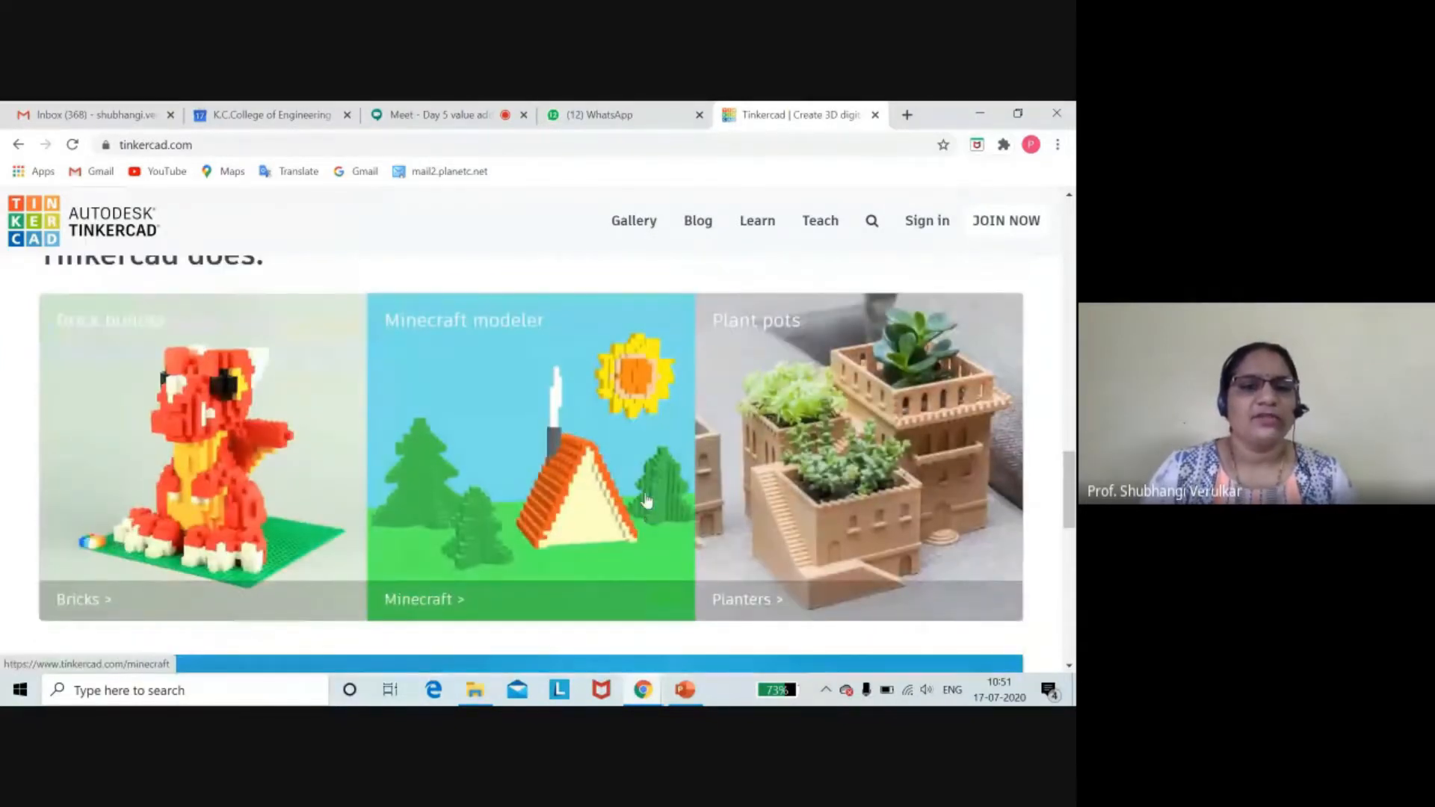
scroll(574, 490, "down", 6)
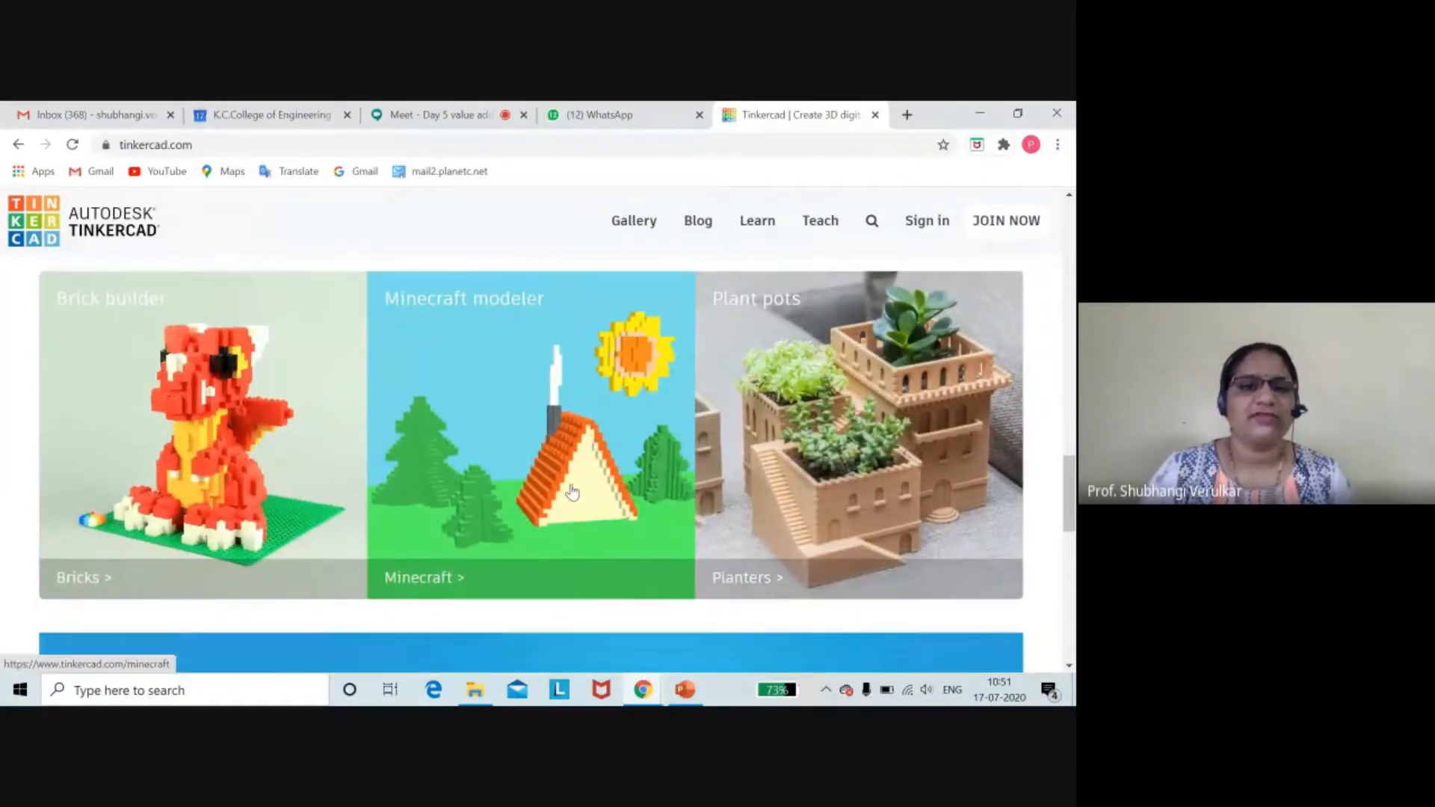
- Examine the "Get started!" section and the About, Support and Follow footer of the Tinkercad home page
scroll(579, 490, "up", 3)
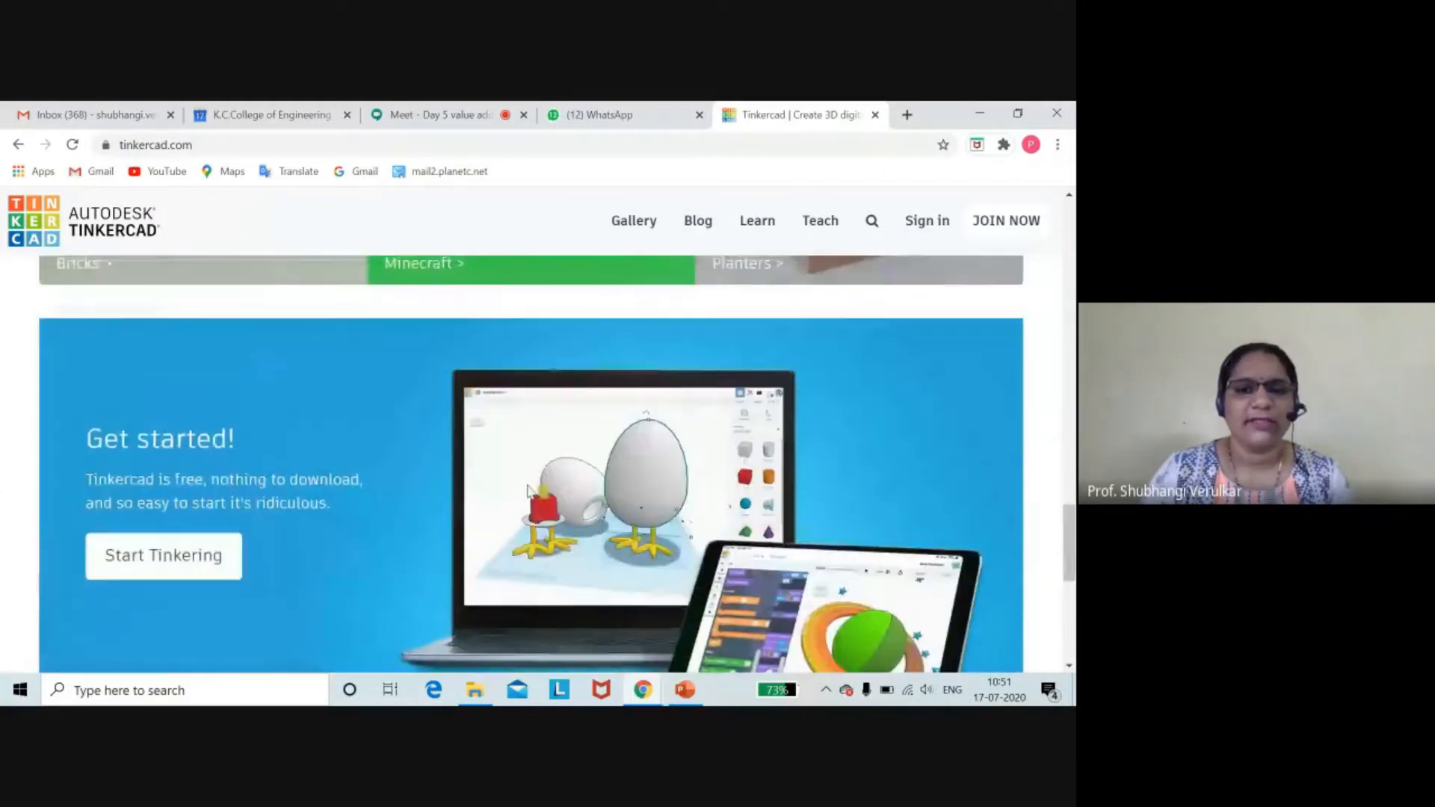
scroll(648, 513, "down", 7)
scroll(652, 541, "up", 2)
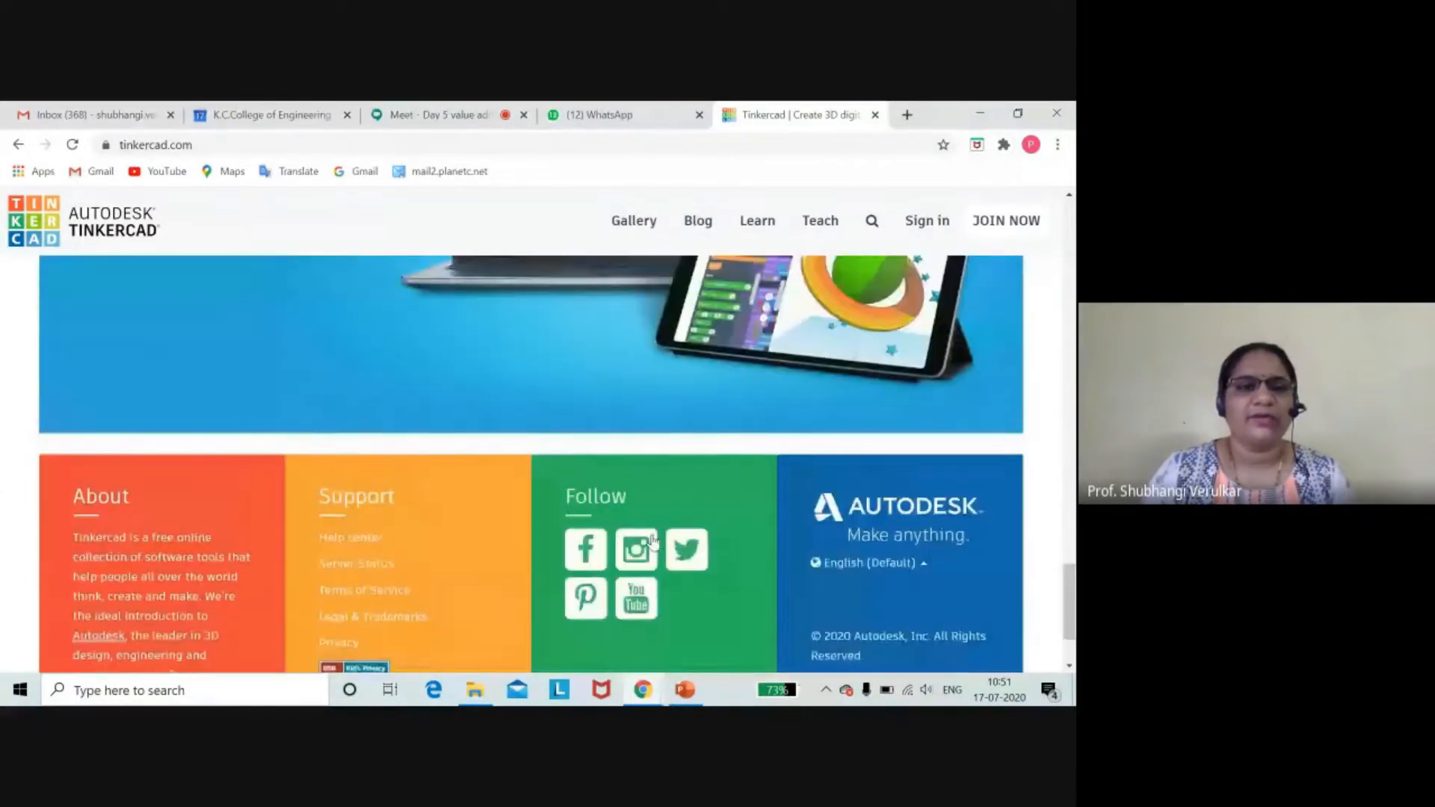
scroll(651, 543, "up", 4)
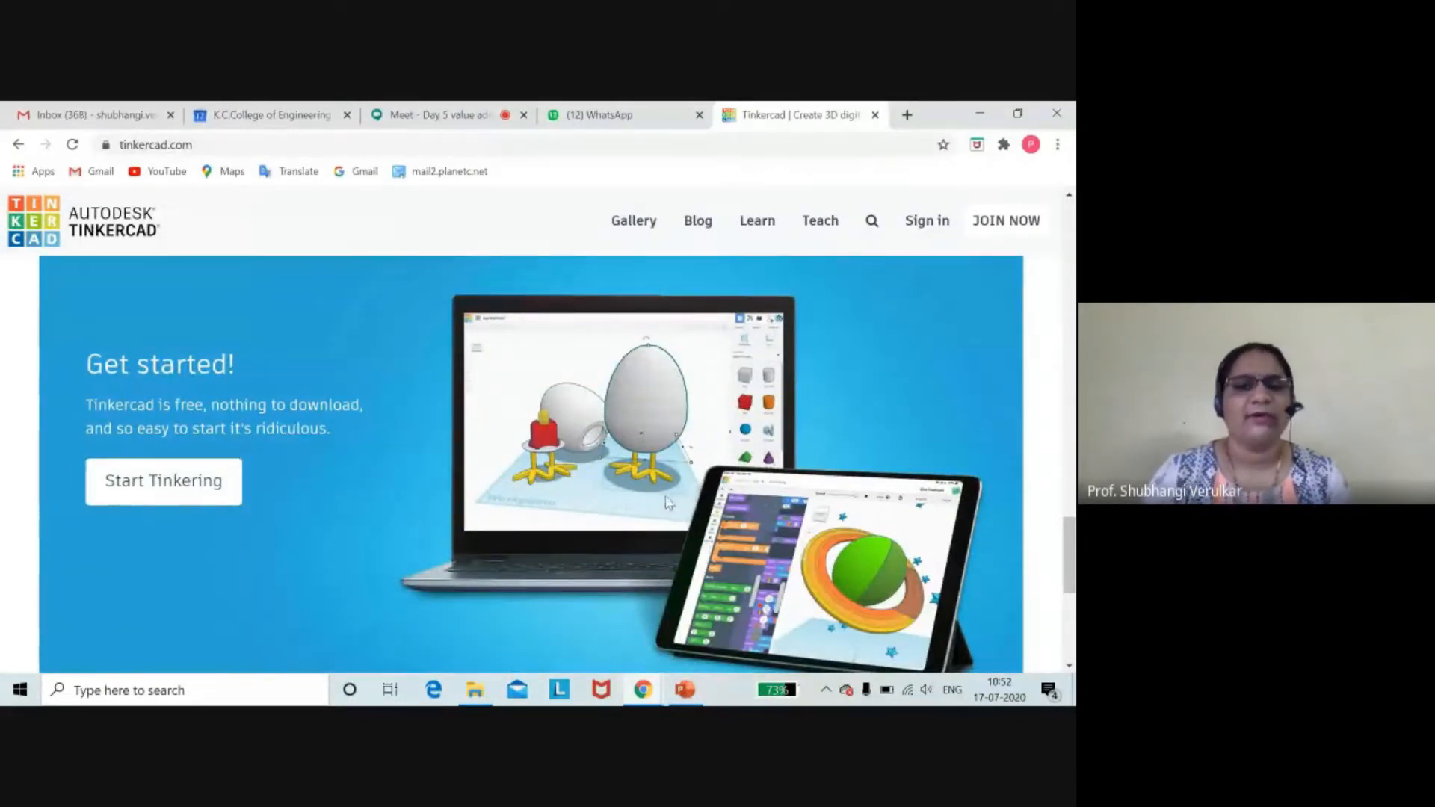
- Return to the "Tinkercad is" section and open the Electronics category
scroll(667, 502, "up", 6)
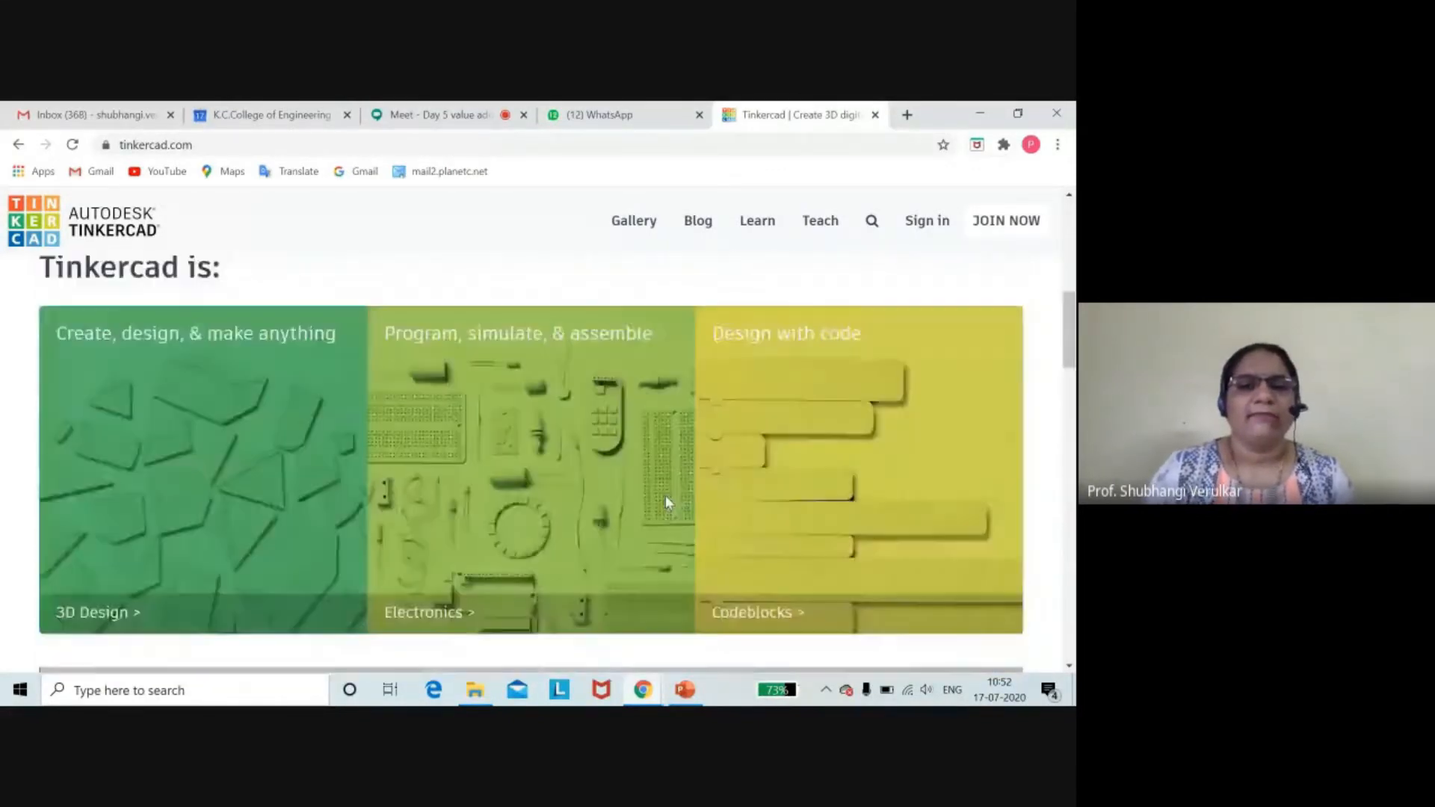
scroll(665, 495, "up", 5)
scroll(668, 504, "down", 6)
scroll(626, 499, "up", 2)
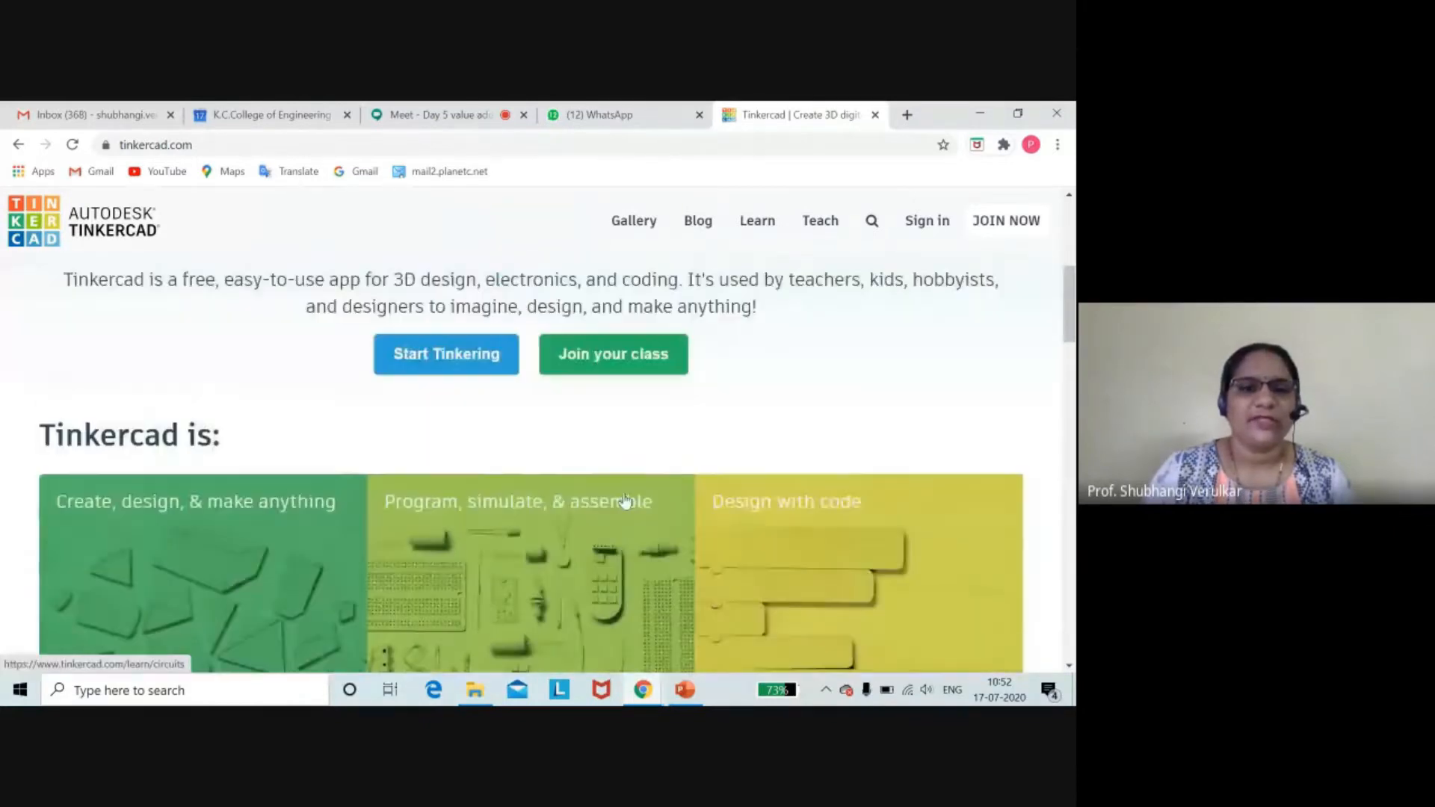
scroll(549, 504, "down", 2)
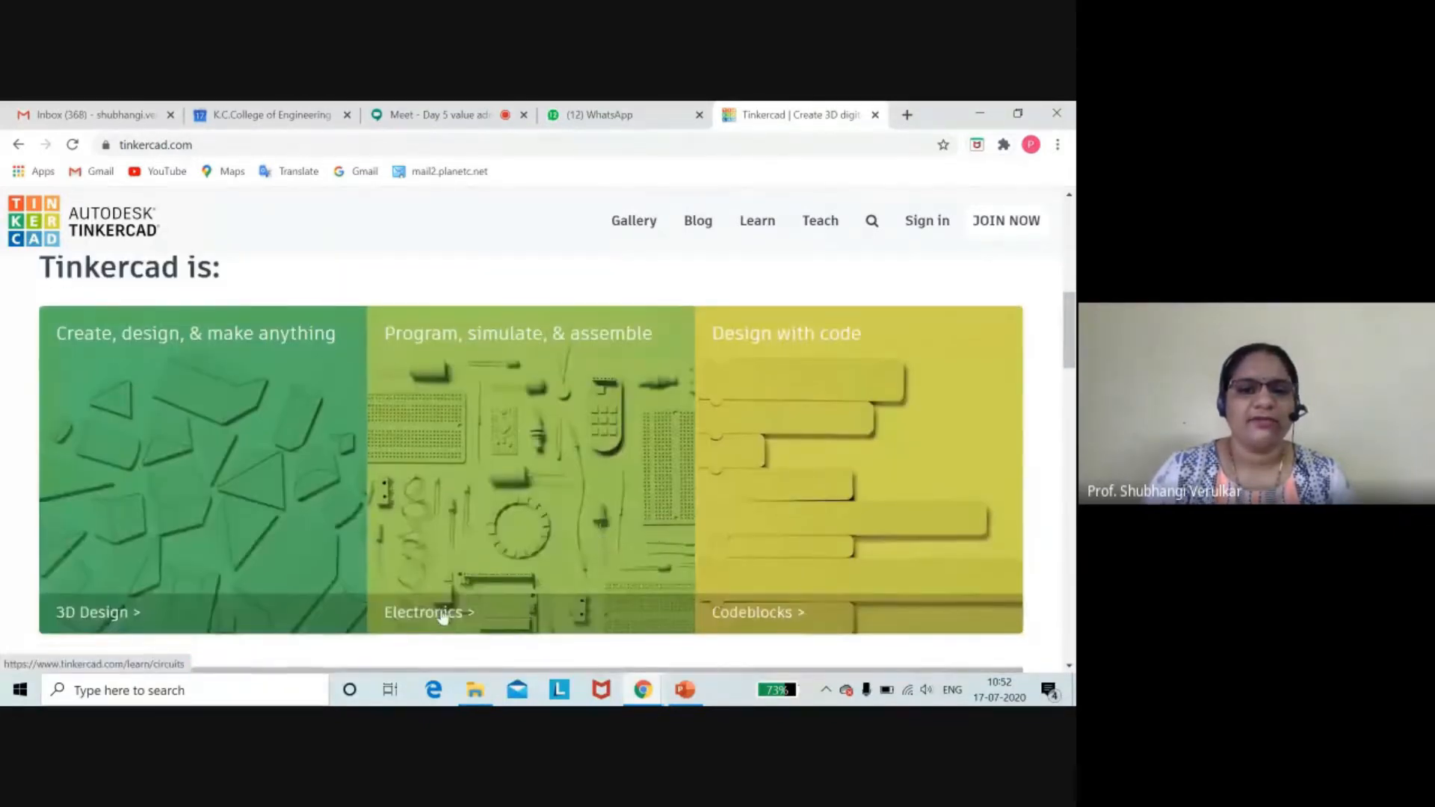
left_click(528, 336)
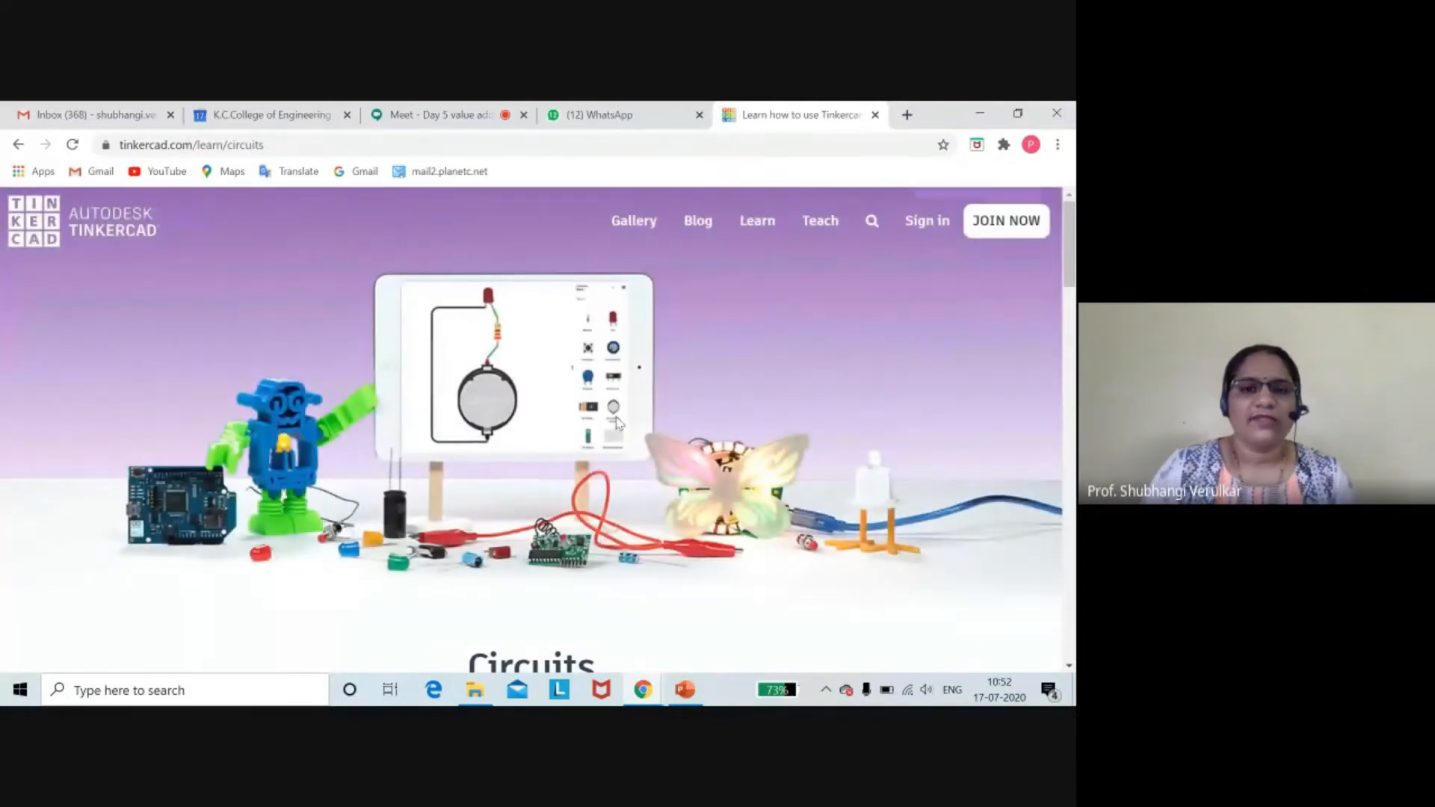
- Review the Circuits page, including its Design, Program and Simulate descriptions under "It's as easy as..."
scroll(568, 463, "down", 7)
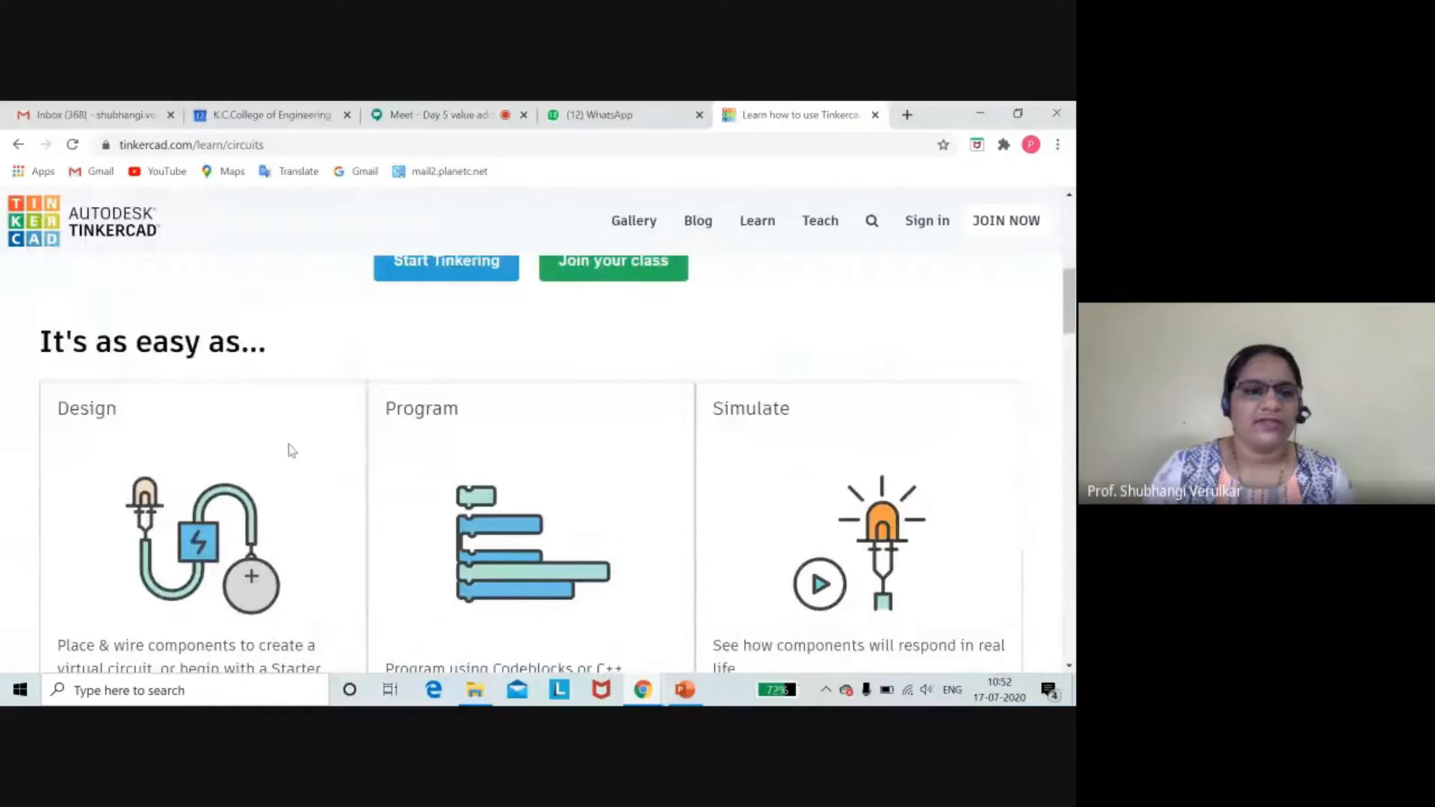
scroll(415, 478, "down", 1)
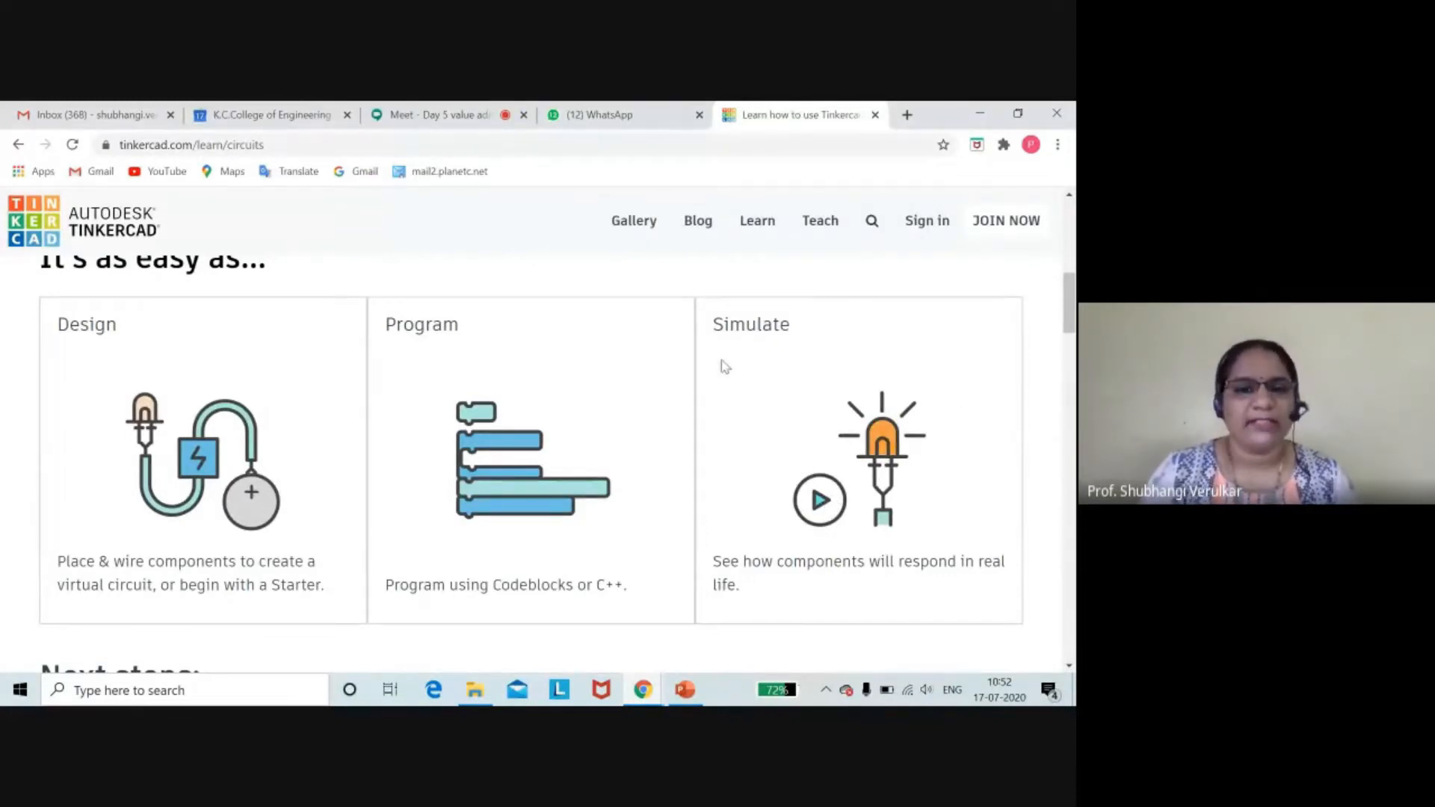
scroll(762, 486, "down", 5)
scroll(773, 499, "up", 10)
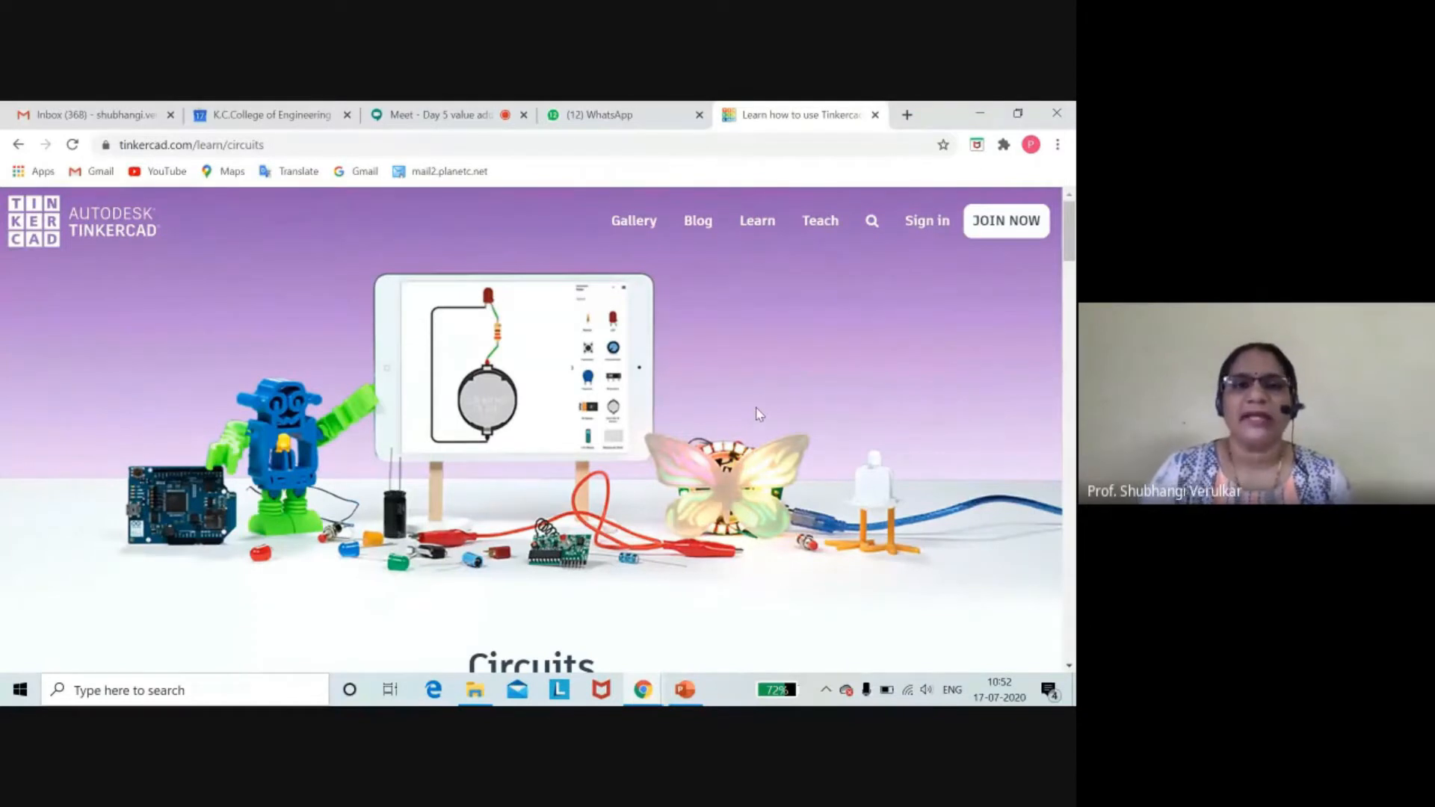
- Start joining Tinkercad, show the students' class code form and return to the Start Tinkering choices
left_click(1003, 223)
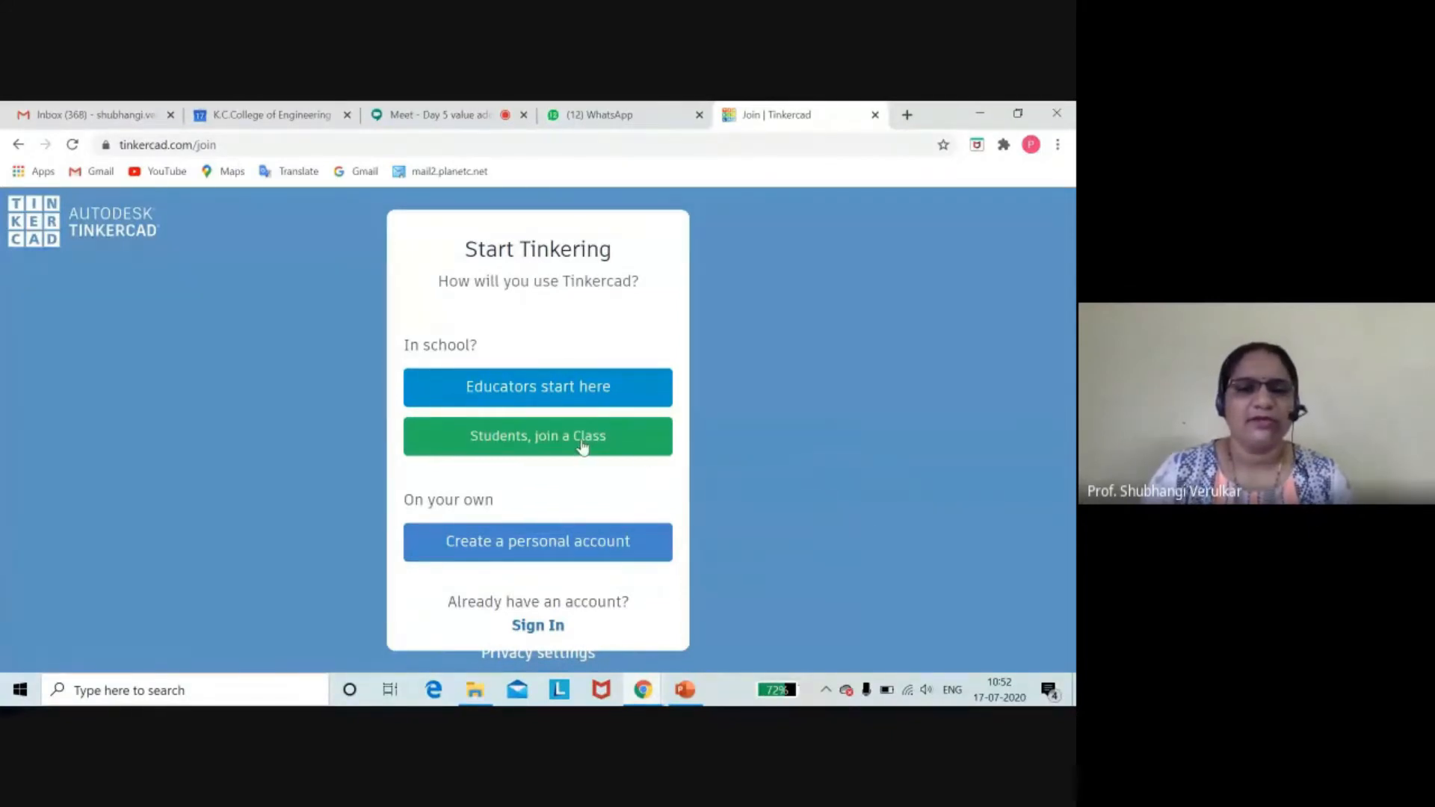
left_click(555, 441)
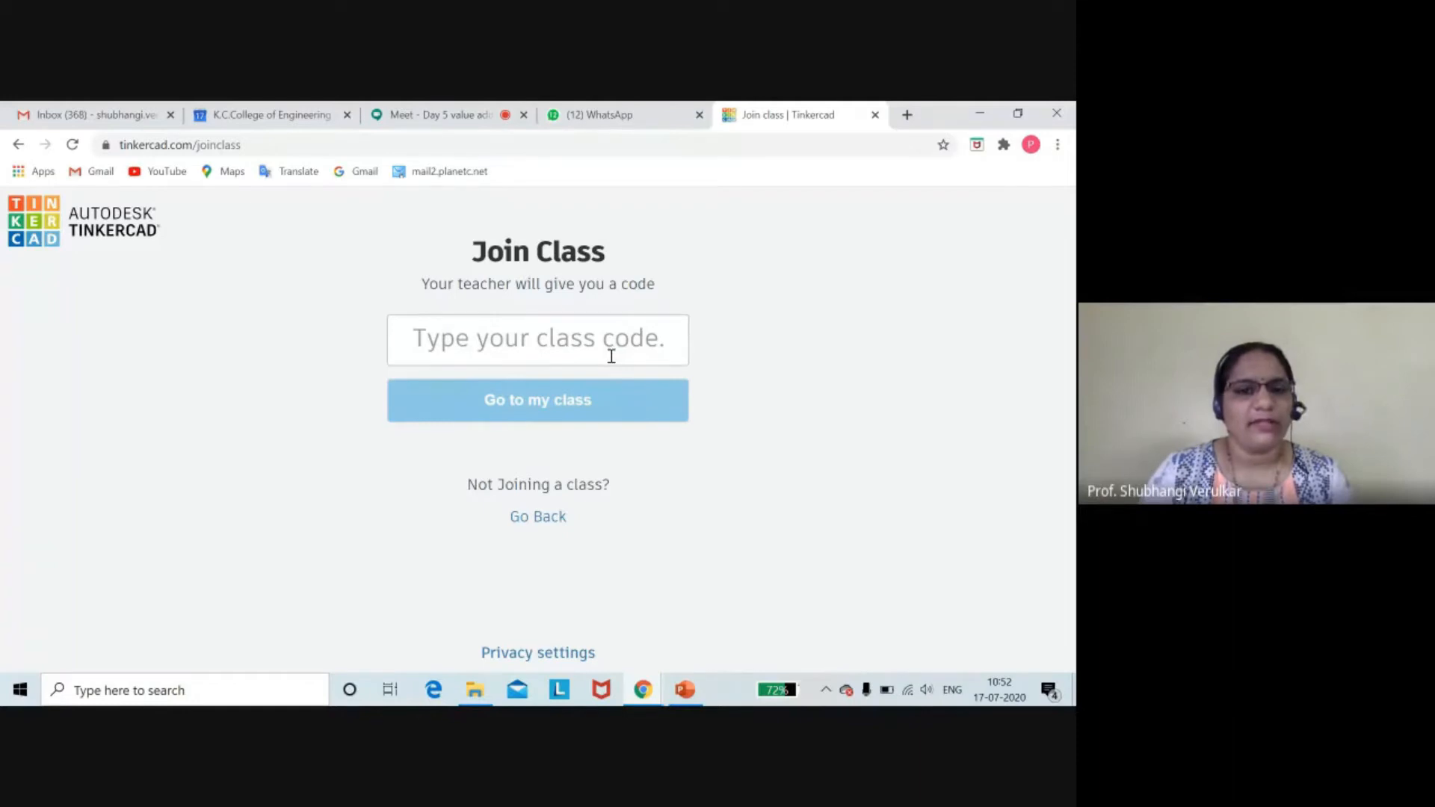
left_click(534, 356)
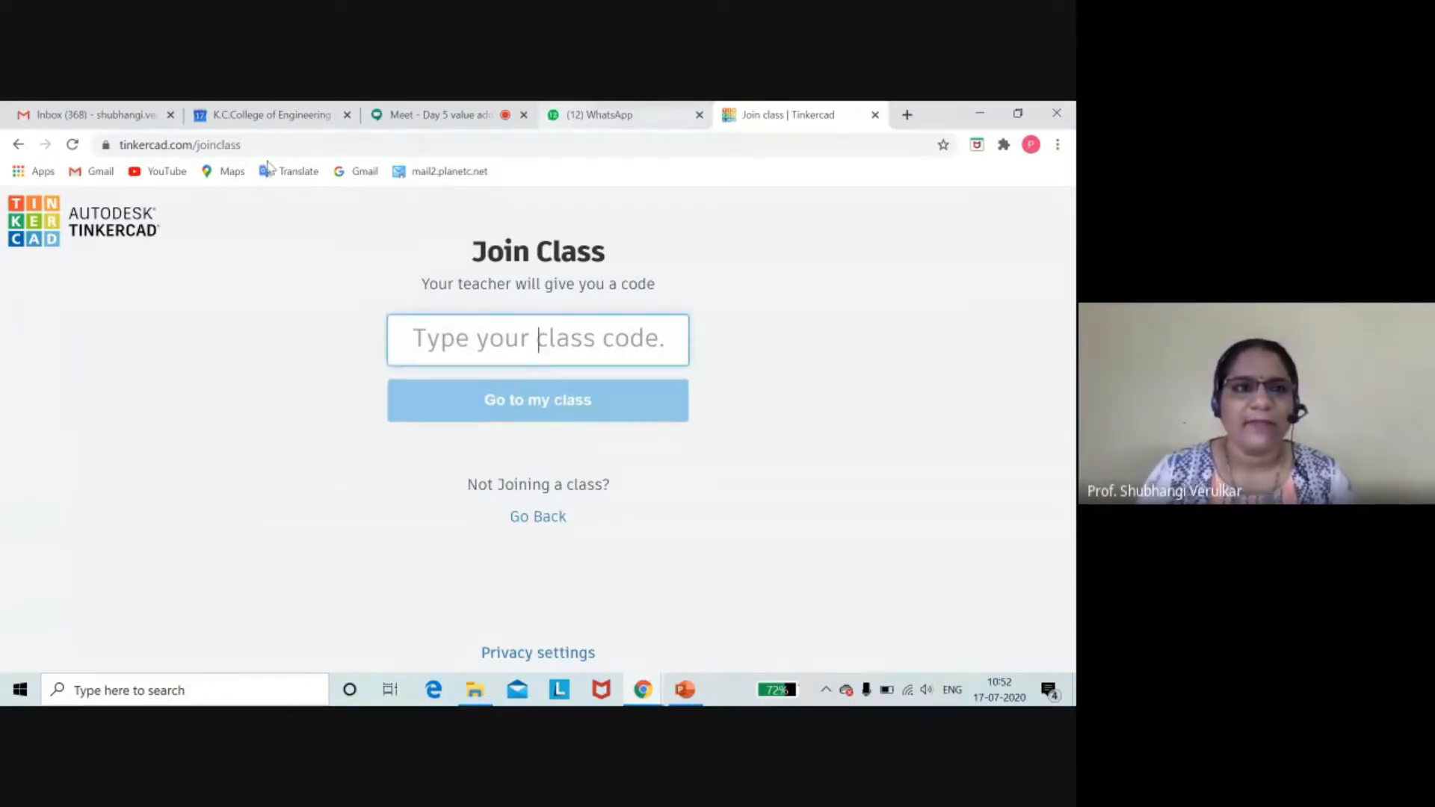
left_click(19, 145)
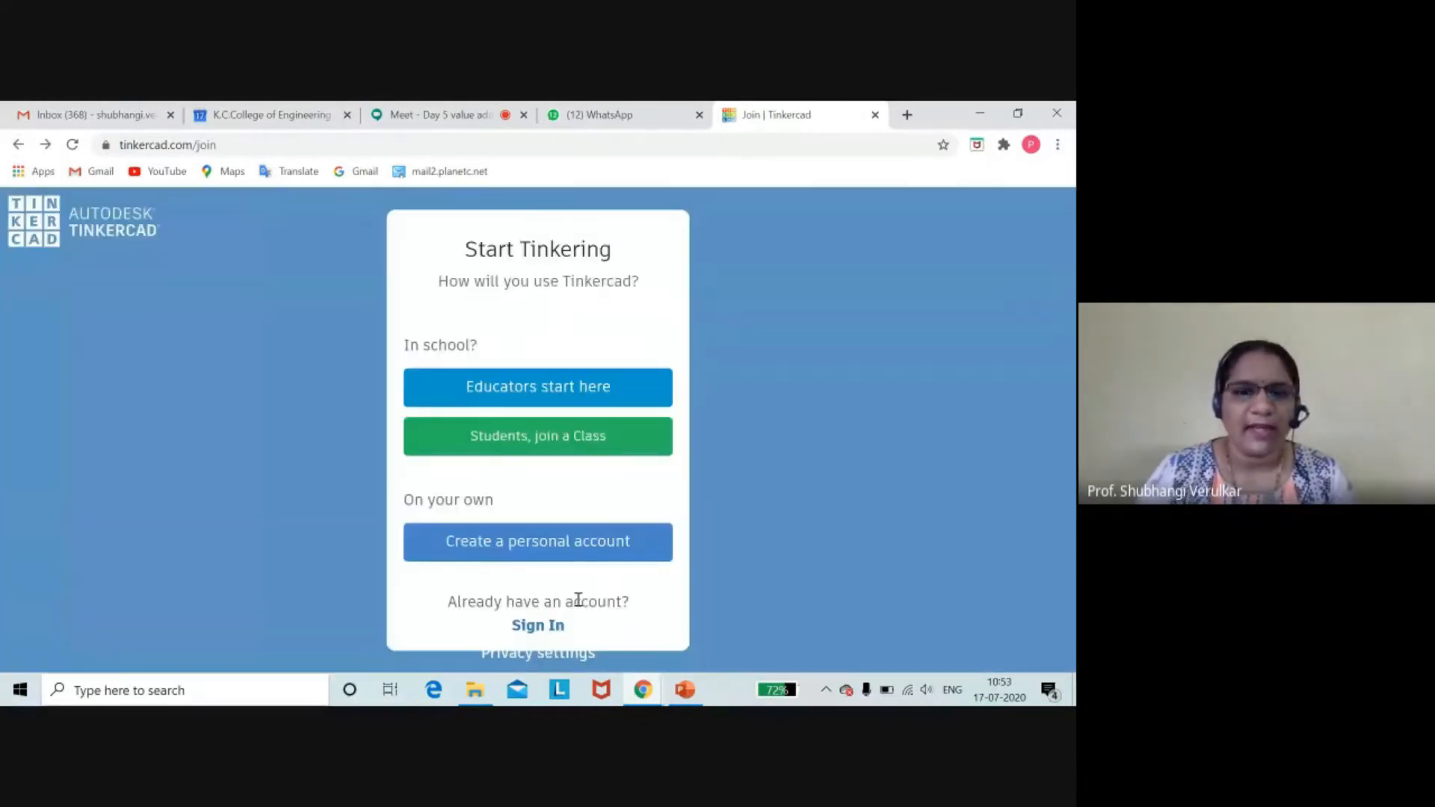
- Choose to create a personal account and sign in with Google using the presenter's own Gmail account
left_click(490, 548)
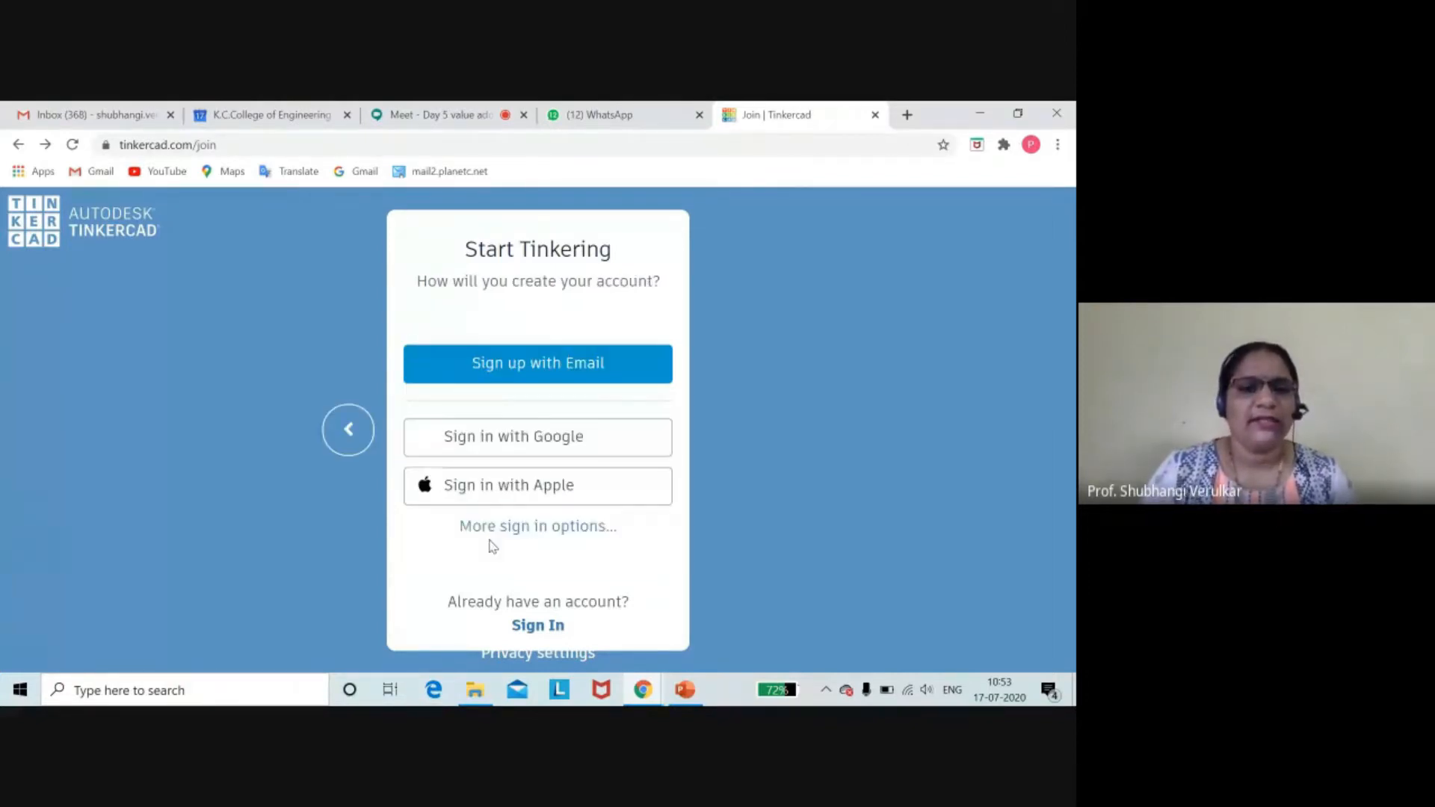
left_click(431, 443)
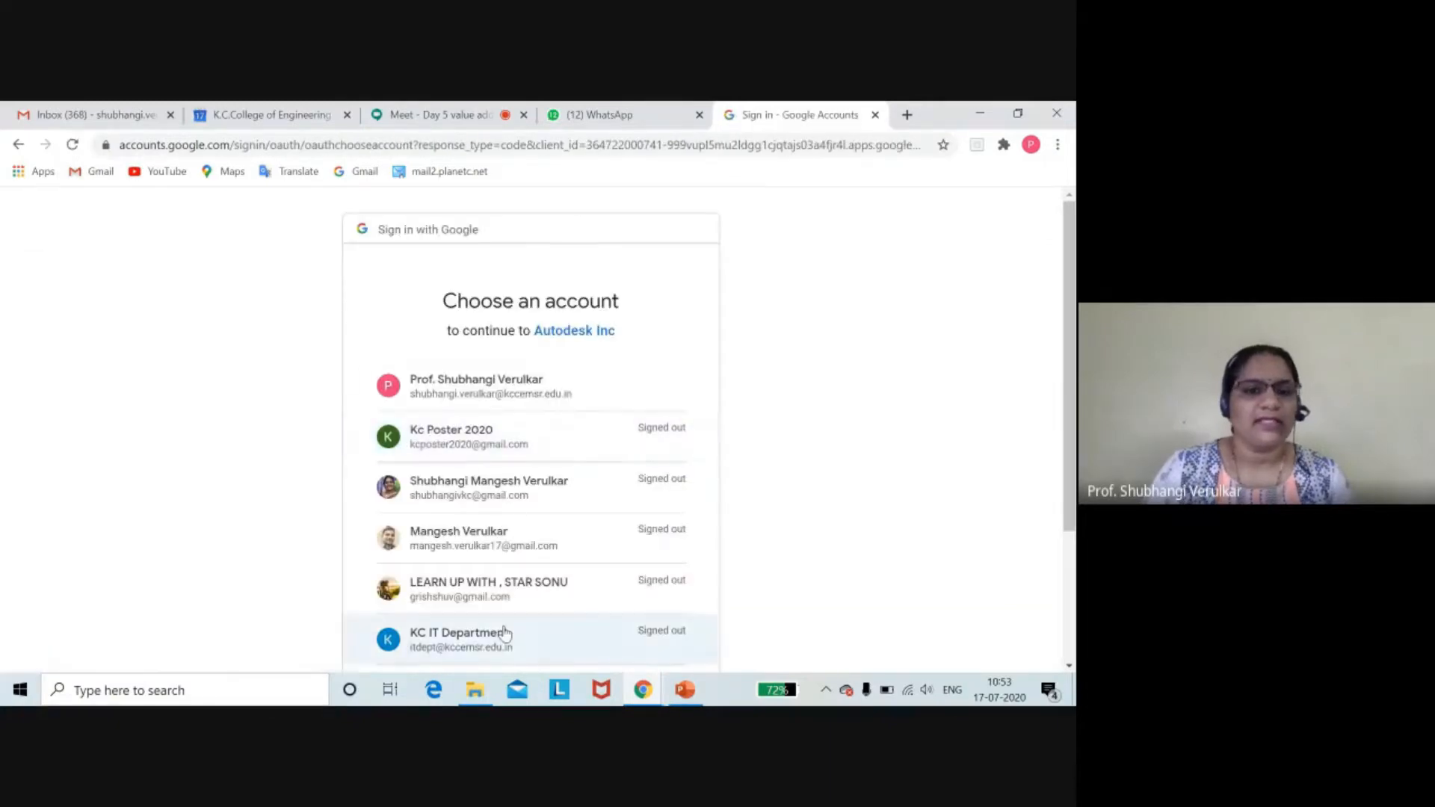
scroll(551, 597, "down", 2)
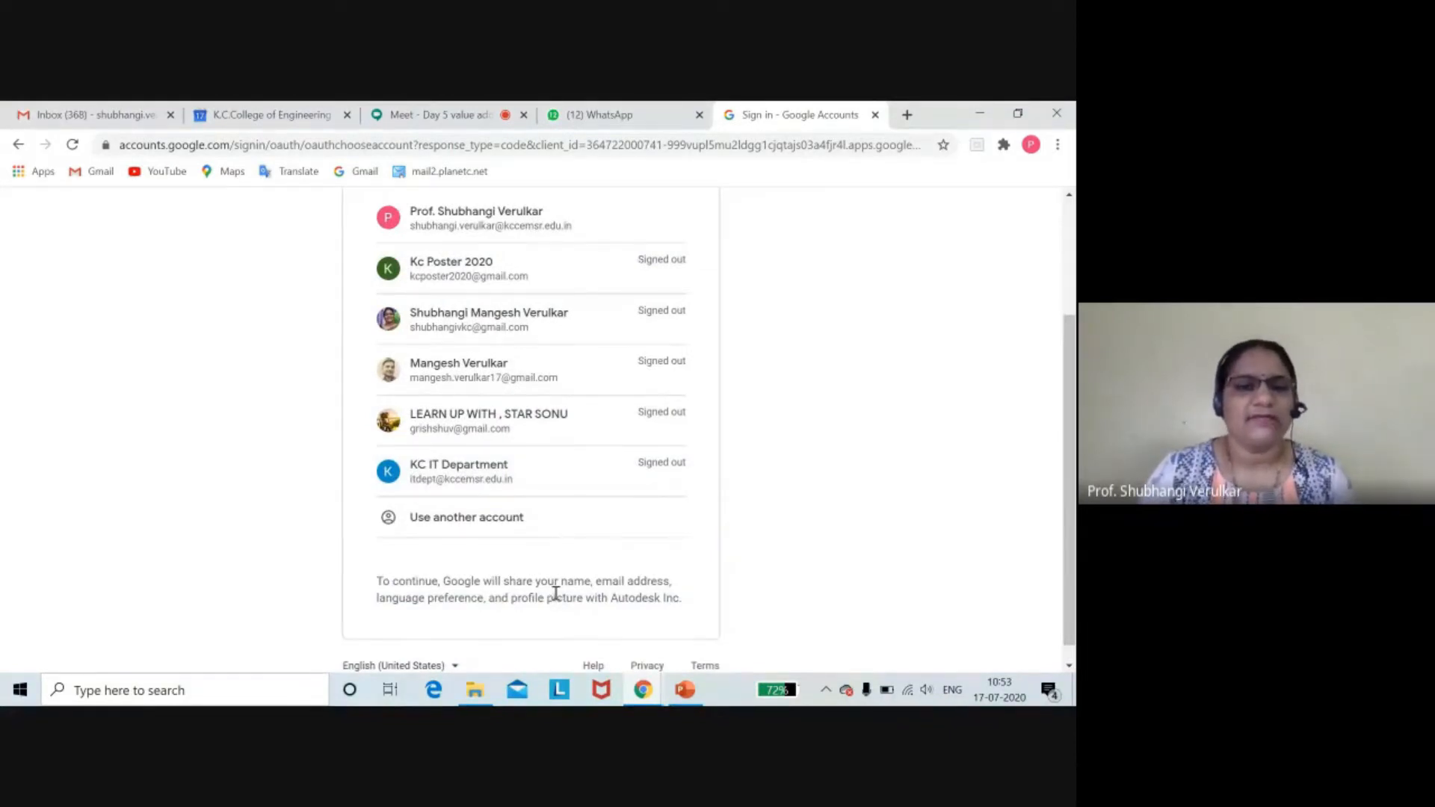
scroll(531, 512, "up", 2)
left_click(514, 499)
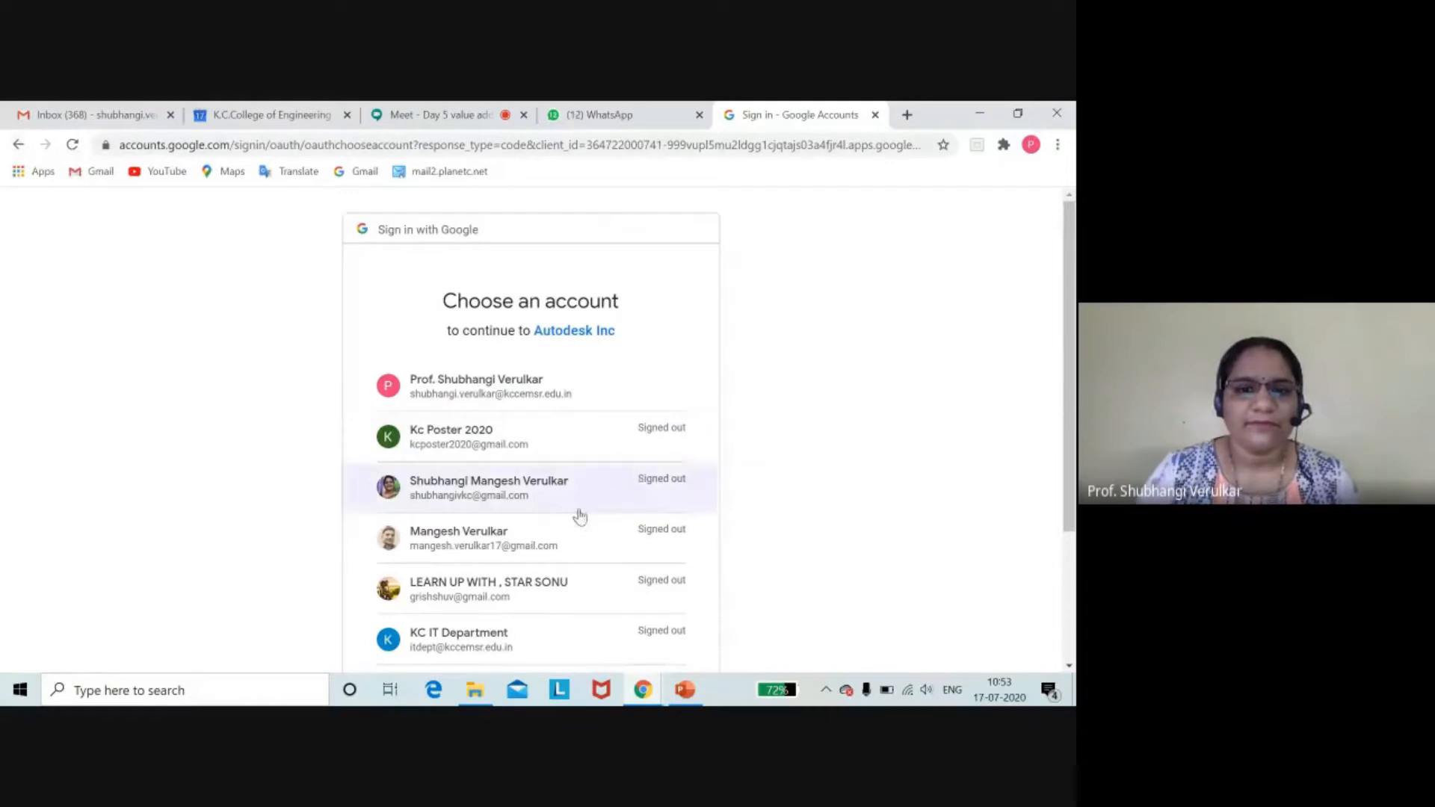
left_click(492, 491)
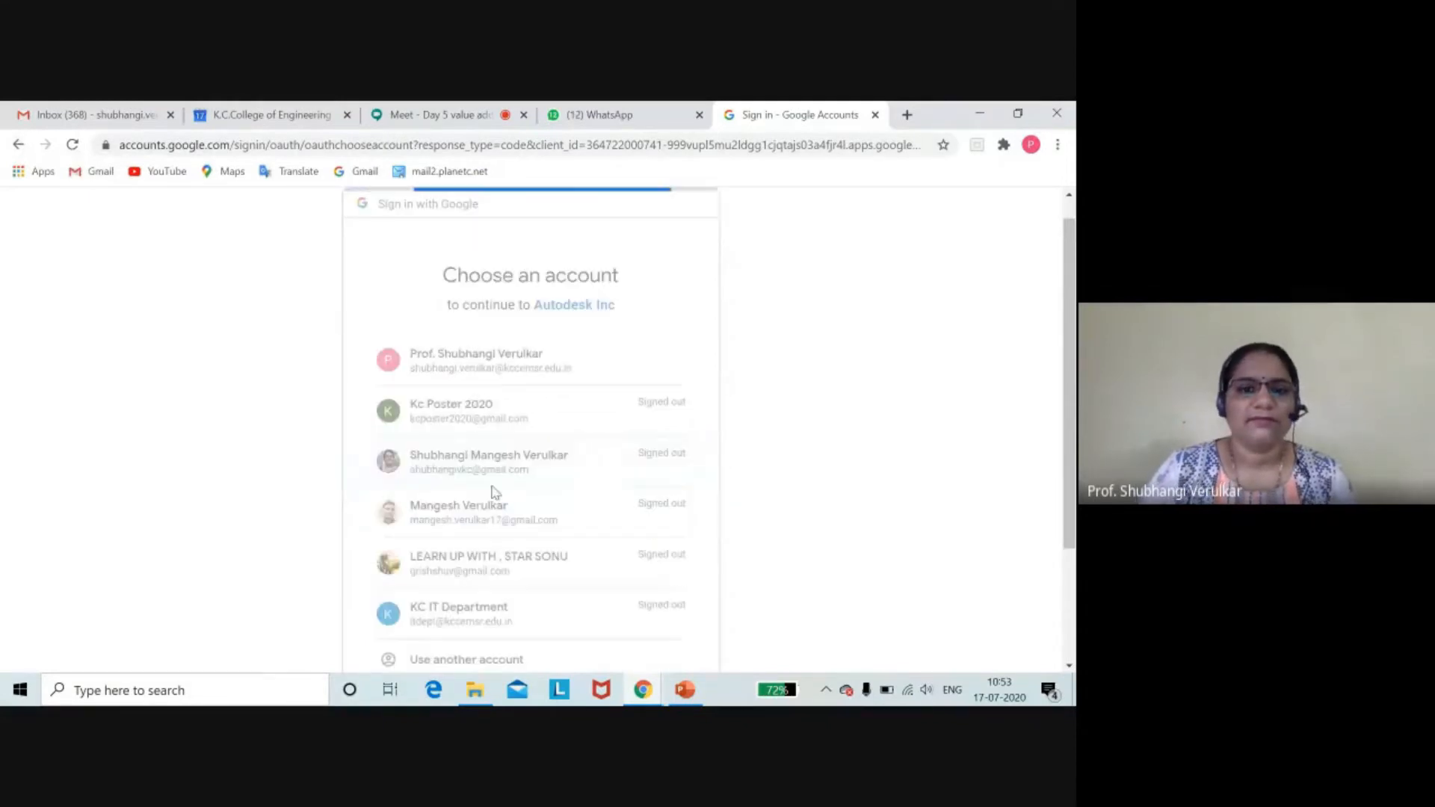
left_click(649, 472)
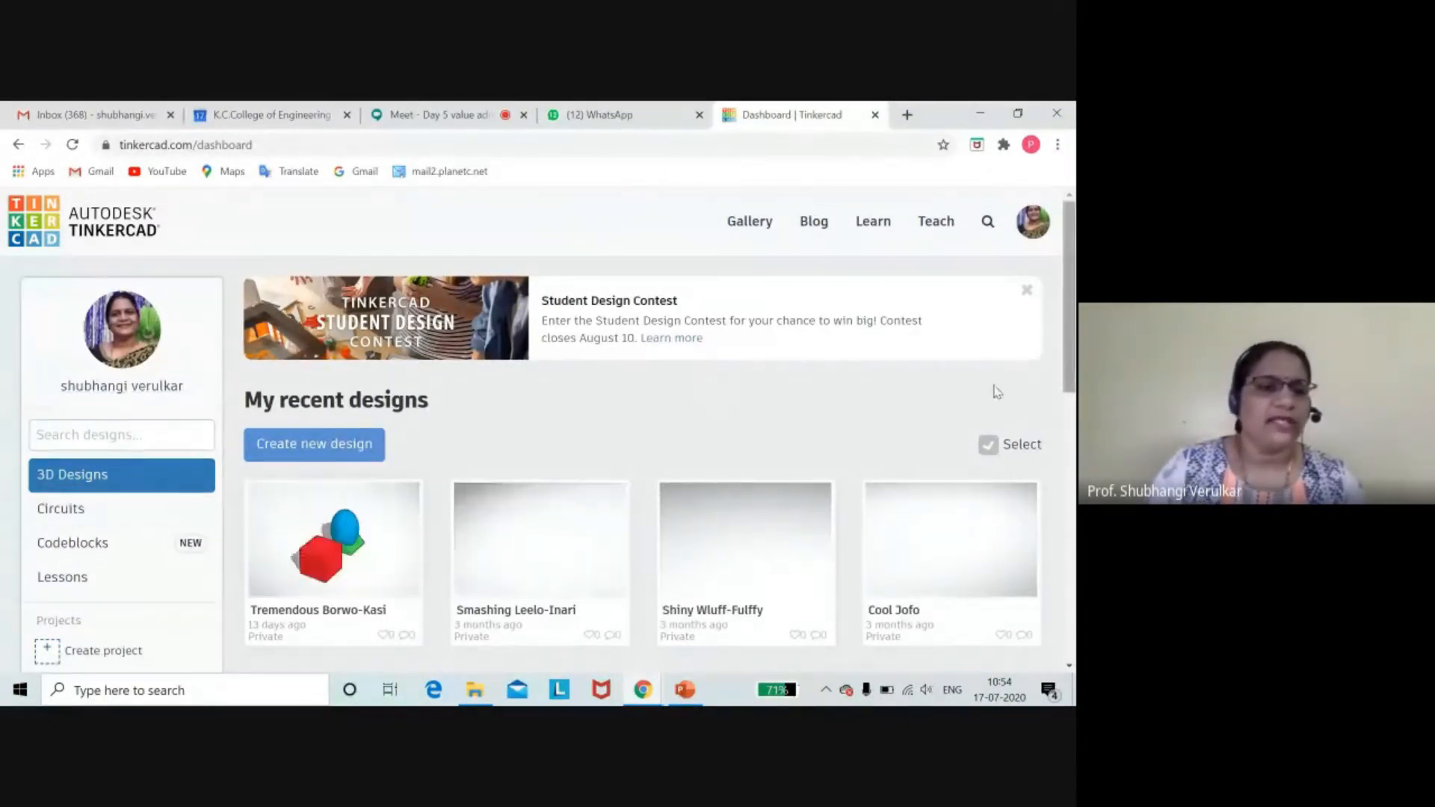
- Look over the recent 3D designs on the dashboard and open the Circuits collection
scroll(906, 410, "down", 1)
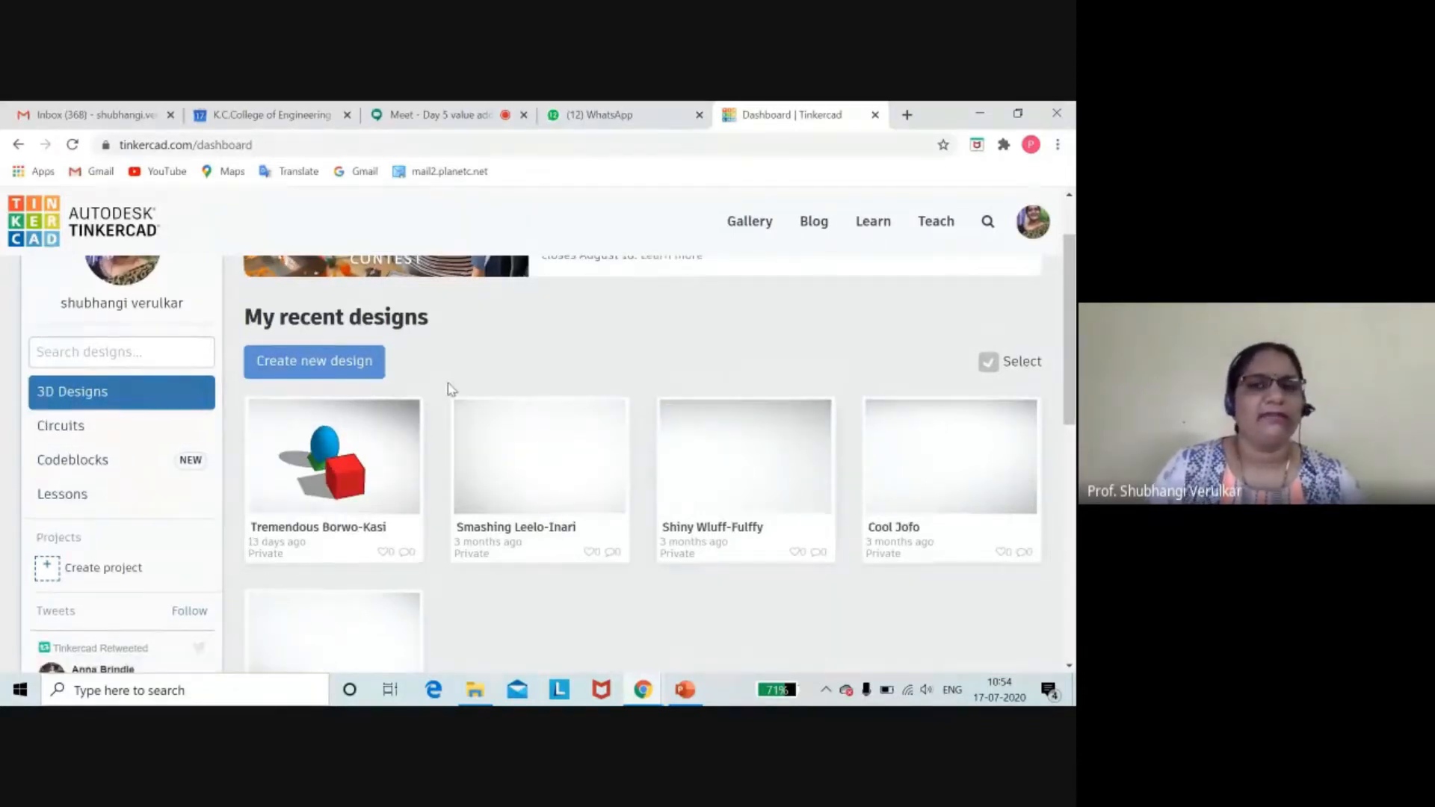
scroll(448, 388, "up", 1)
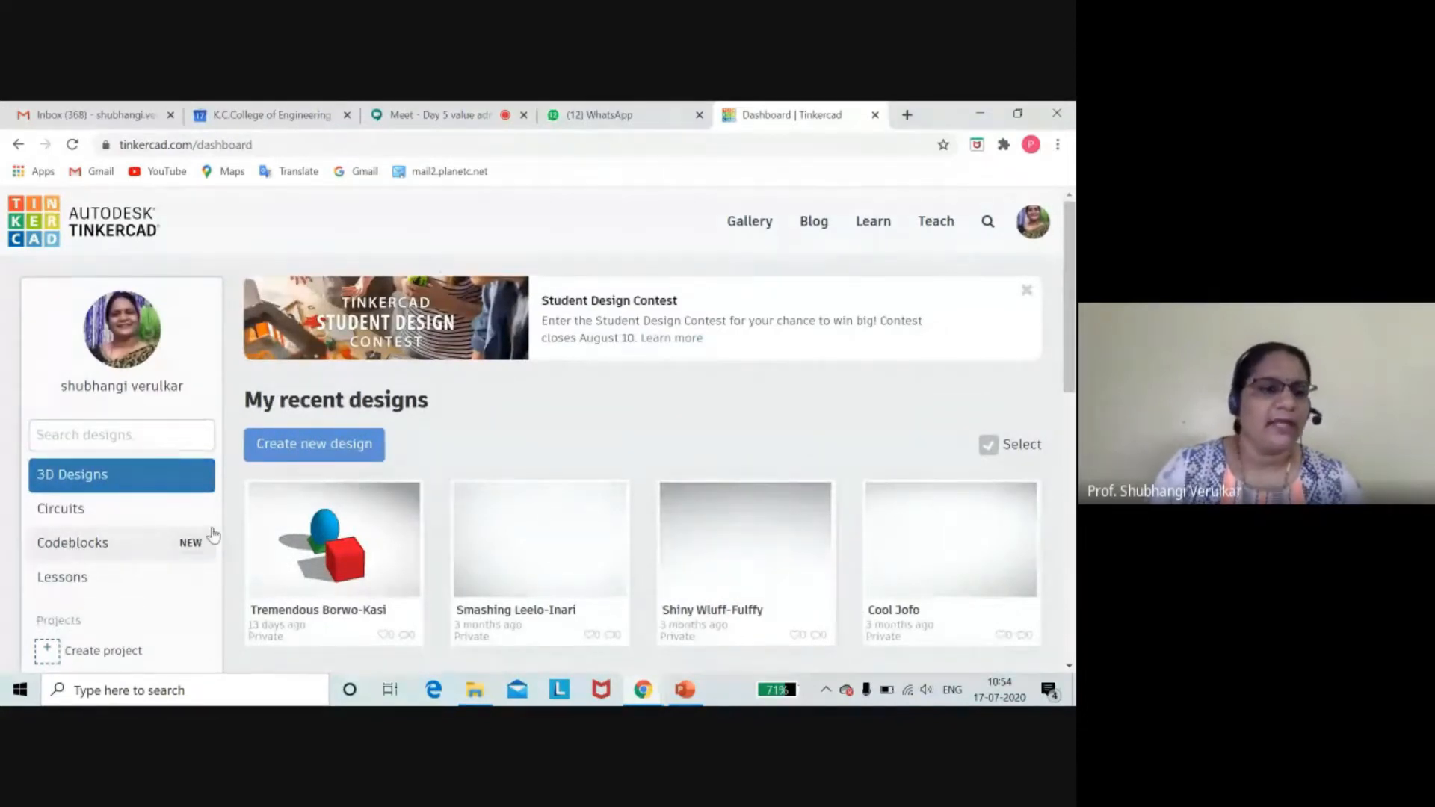
scroll(213, 534, "down", 1)
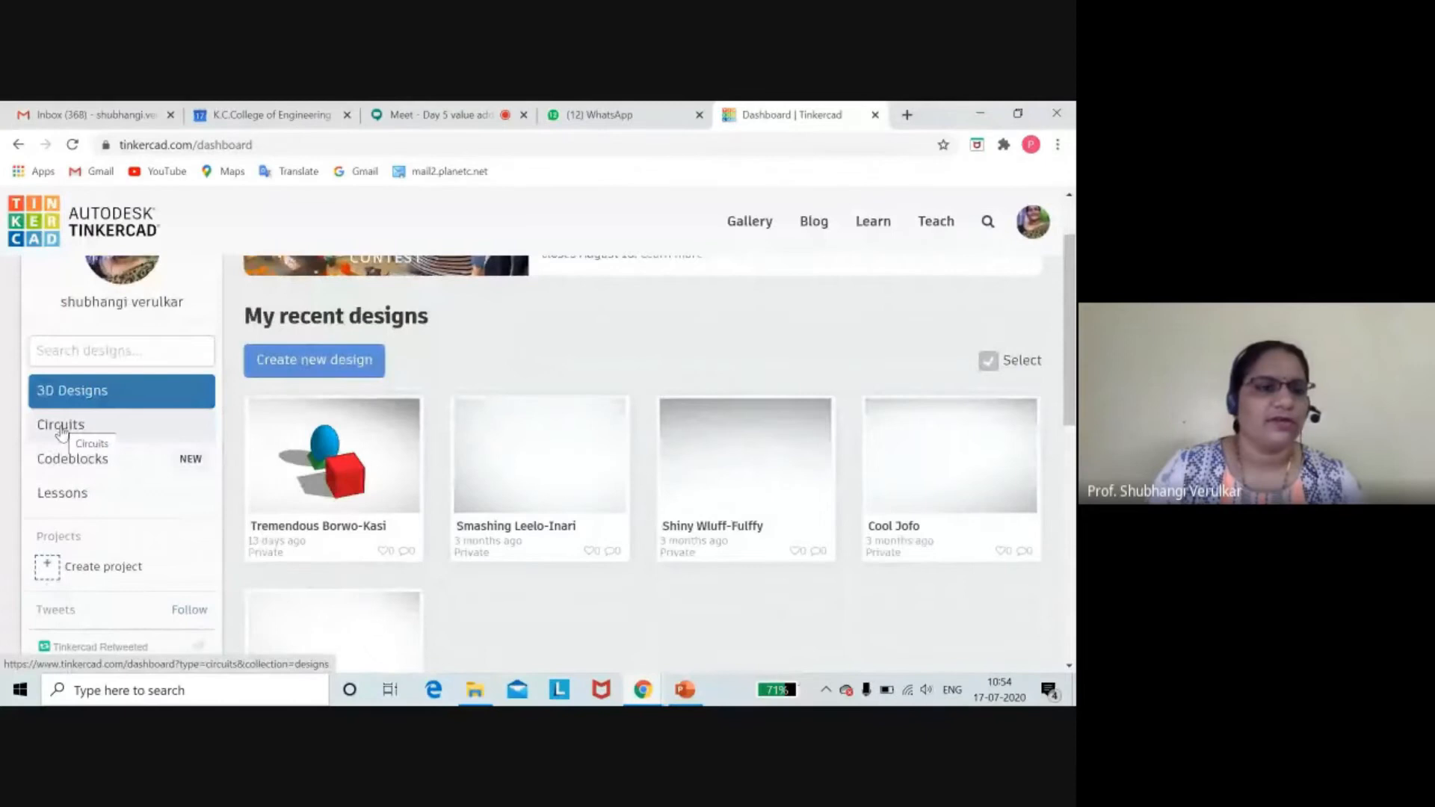
left_click(61, 425)
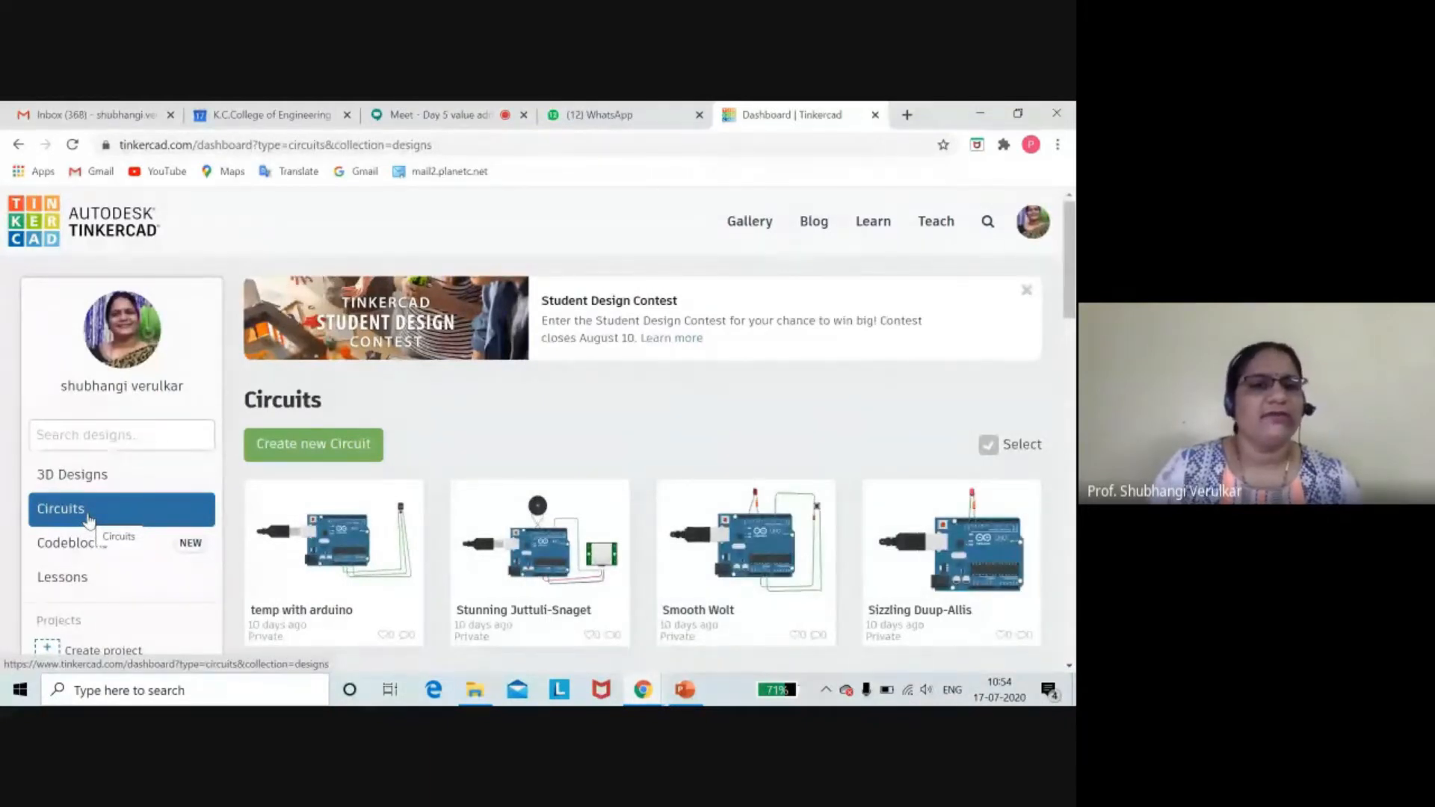
- Admit the waiting participant to the Meet call and return to the Circuits collection in Tinkercad
left_click(397, 114)
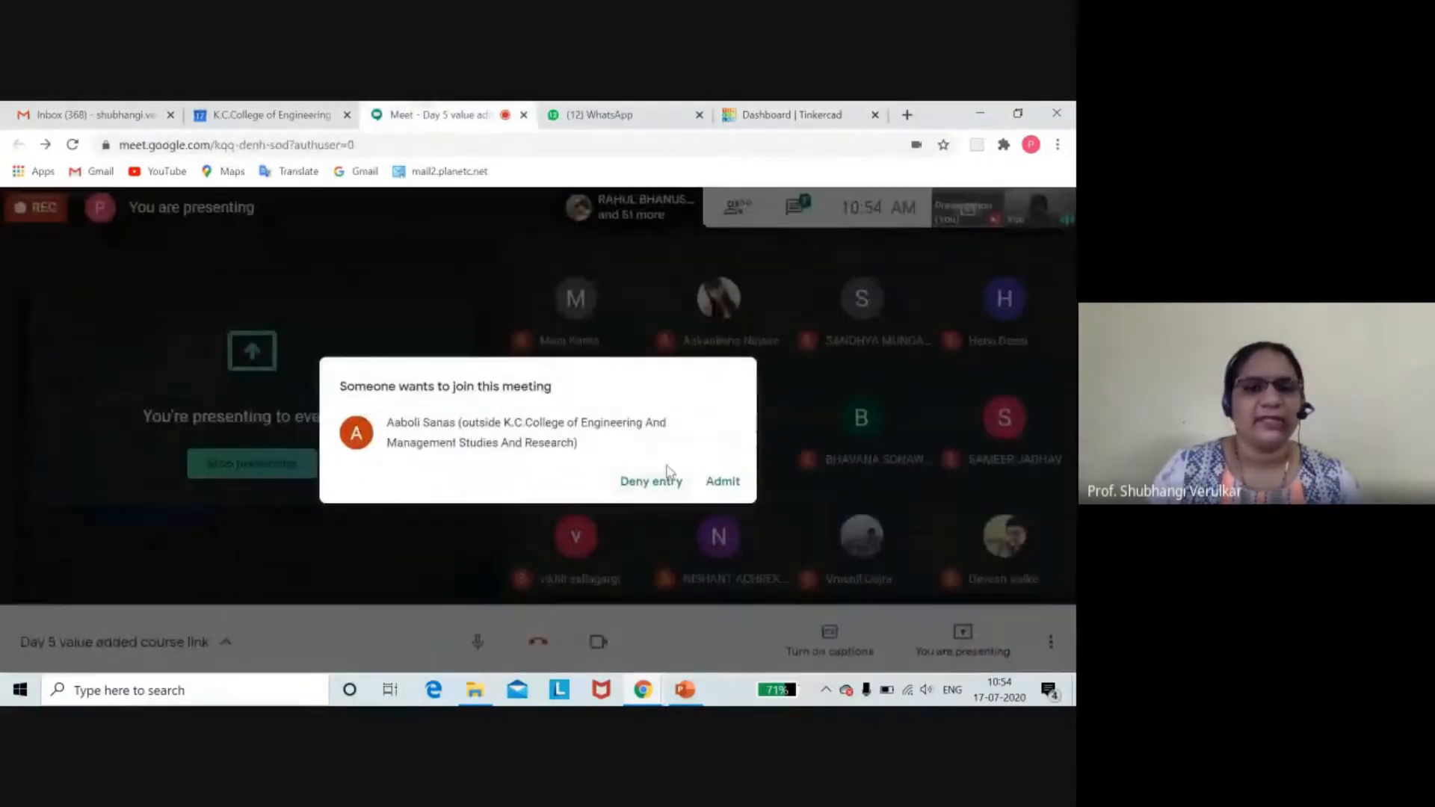
left_click(719, 484)
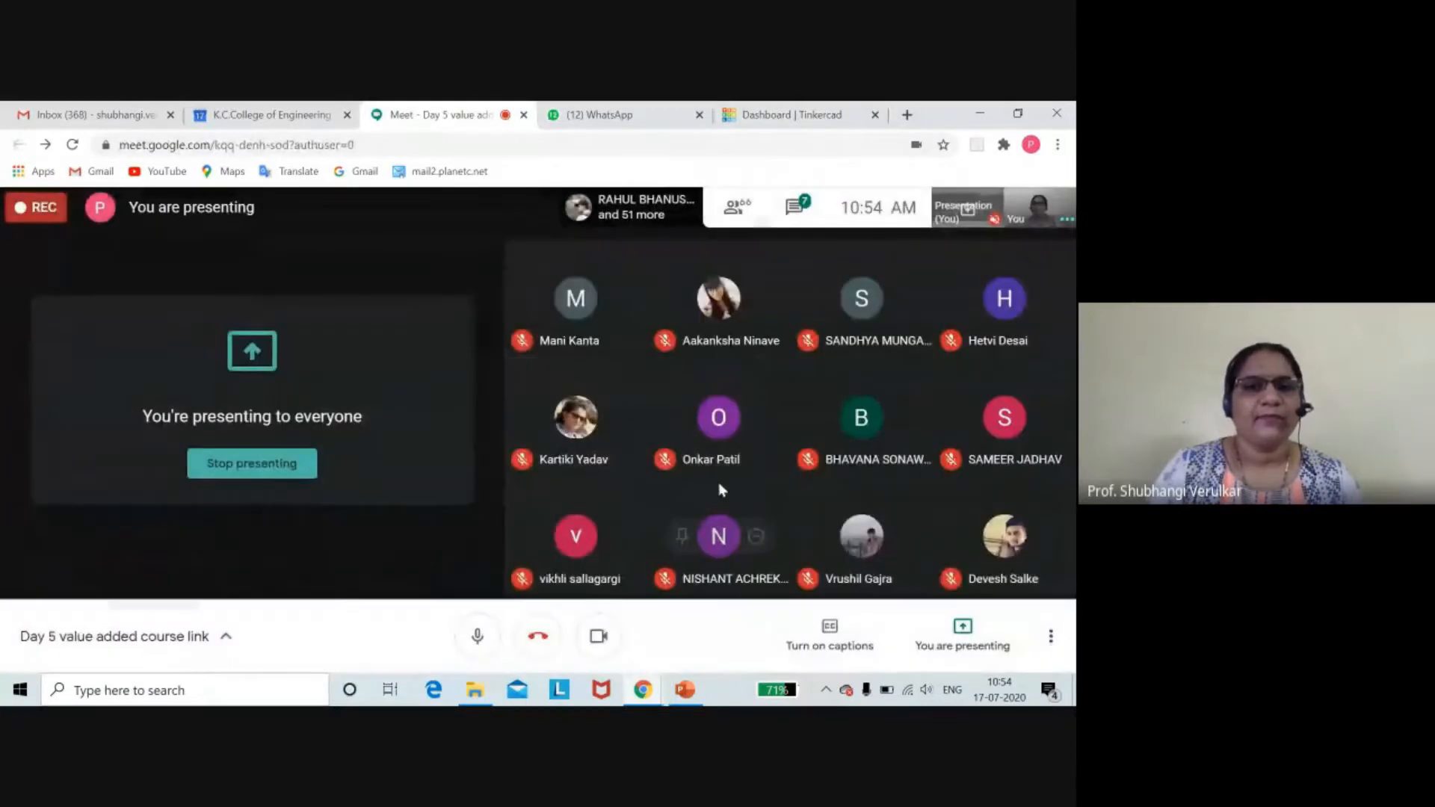
left_click(792, 114)
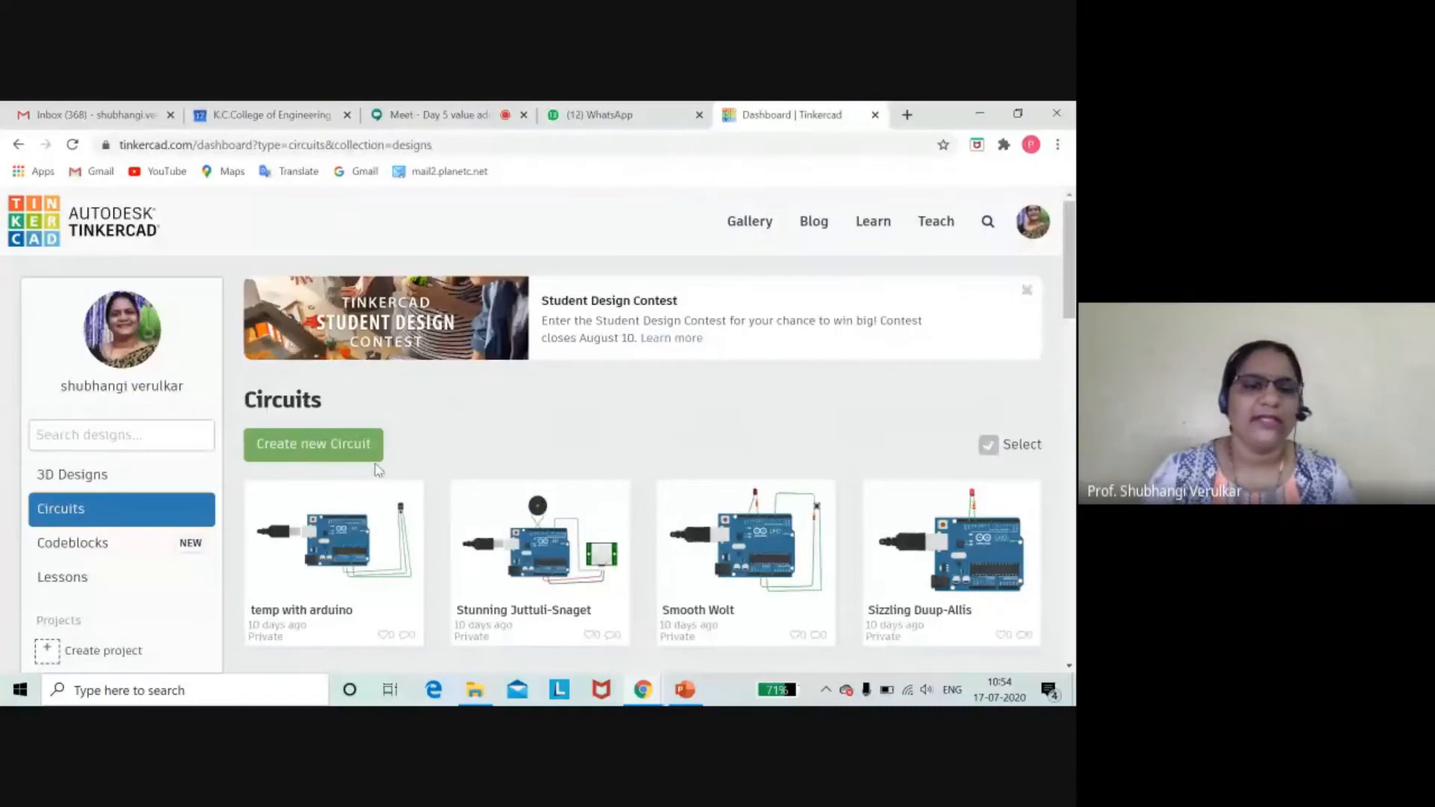
scroll(490, 473, "down", 1)
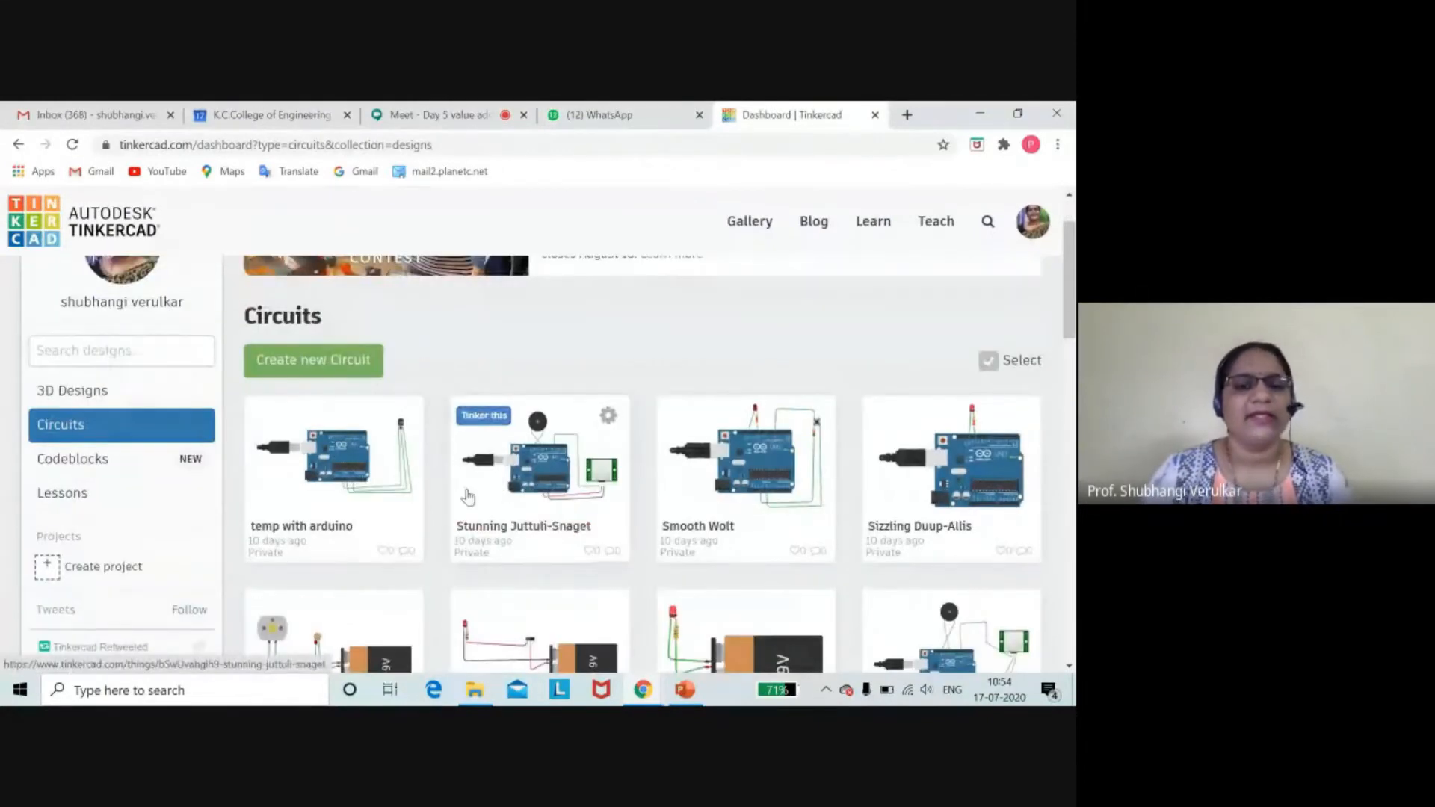
- Check the Meet call again for join requests and go back to the Tinkercad dashboard
left_click(441, 115)
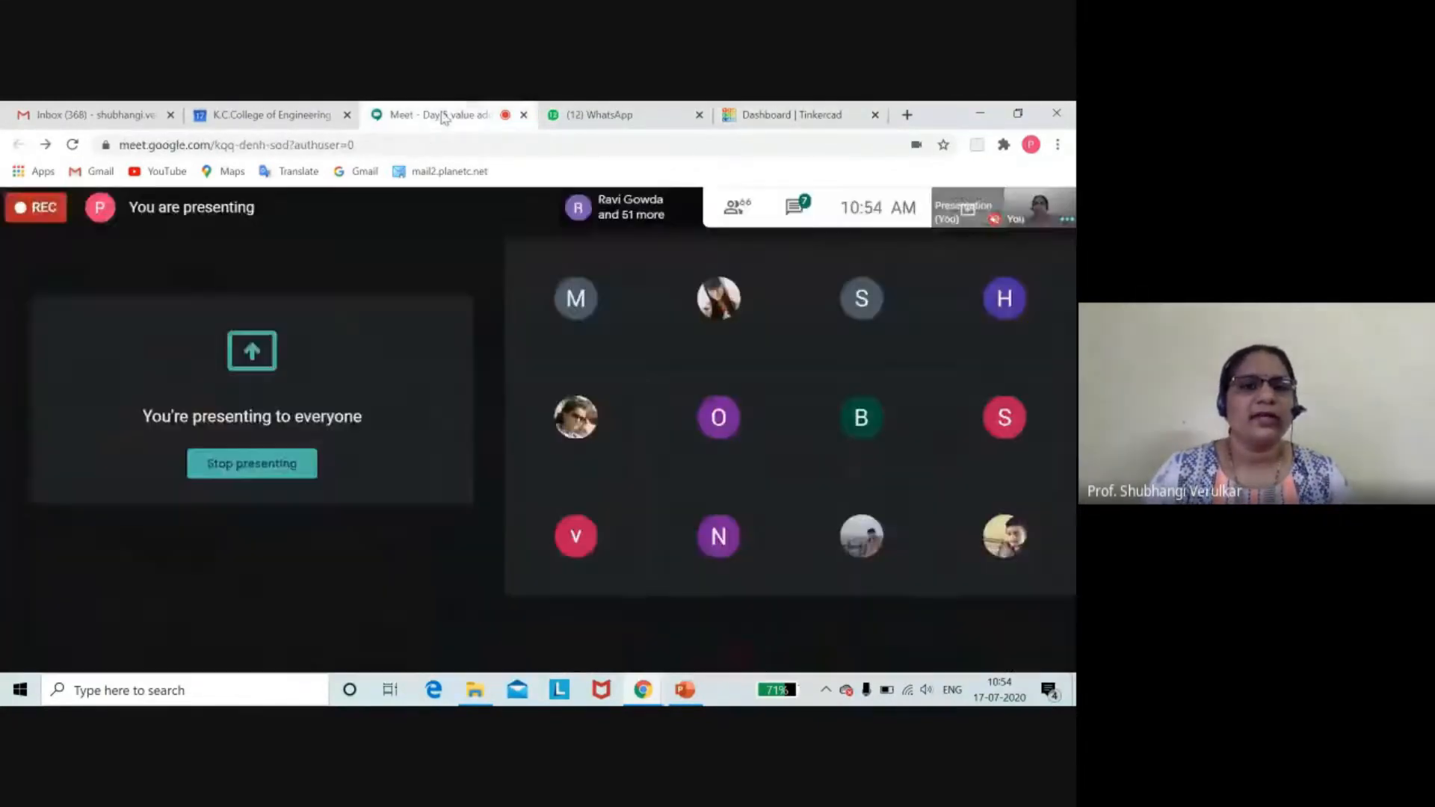
left_click(722, 481)
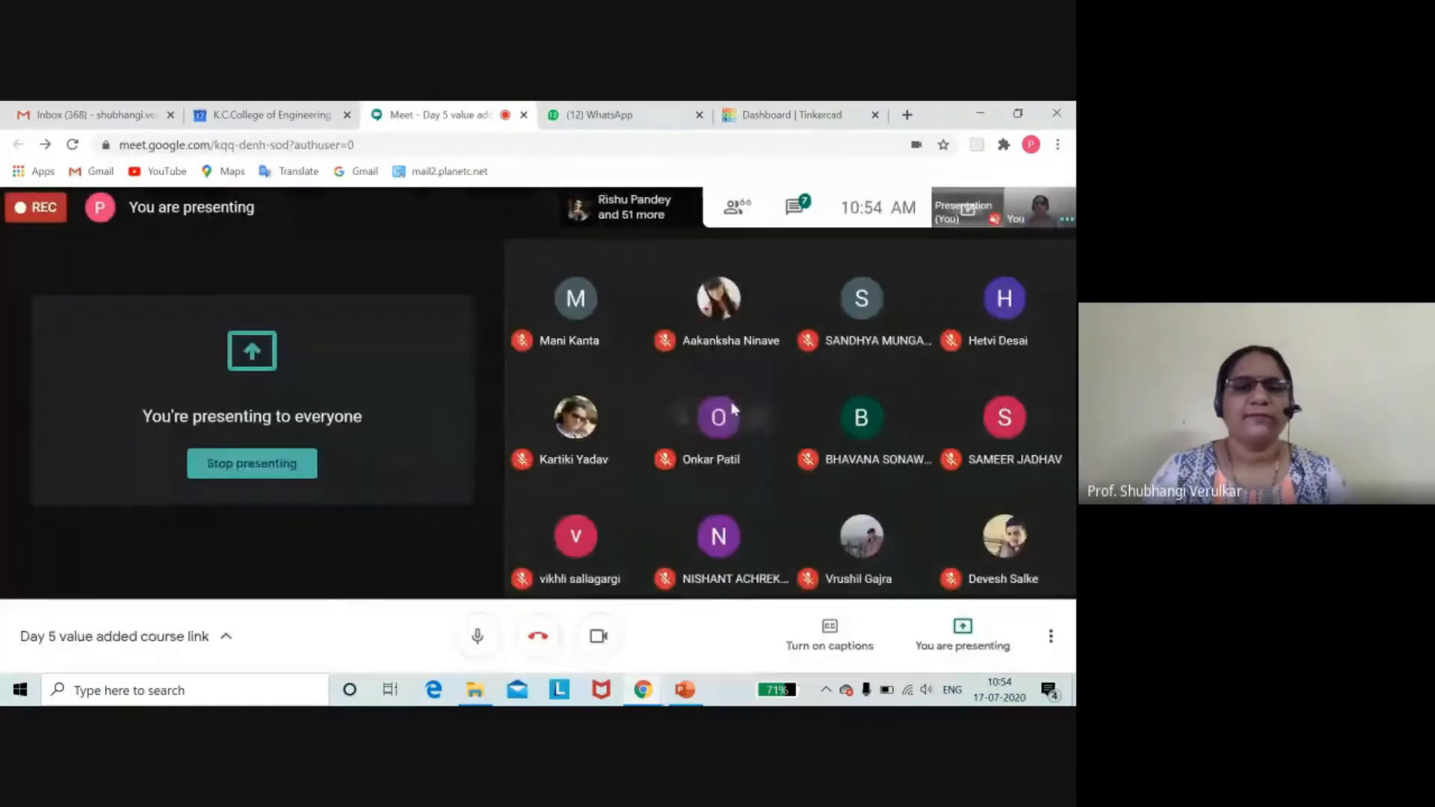
left_click(790, 114)
- Browse the saved circuits in the Circuits collection, from the Arduino and battery examples to the older designs
scroll(528, 513, "down", 3)
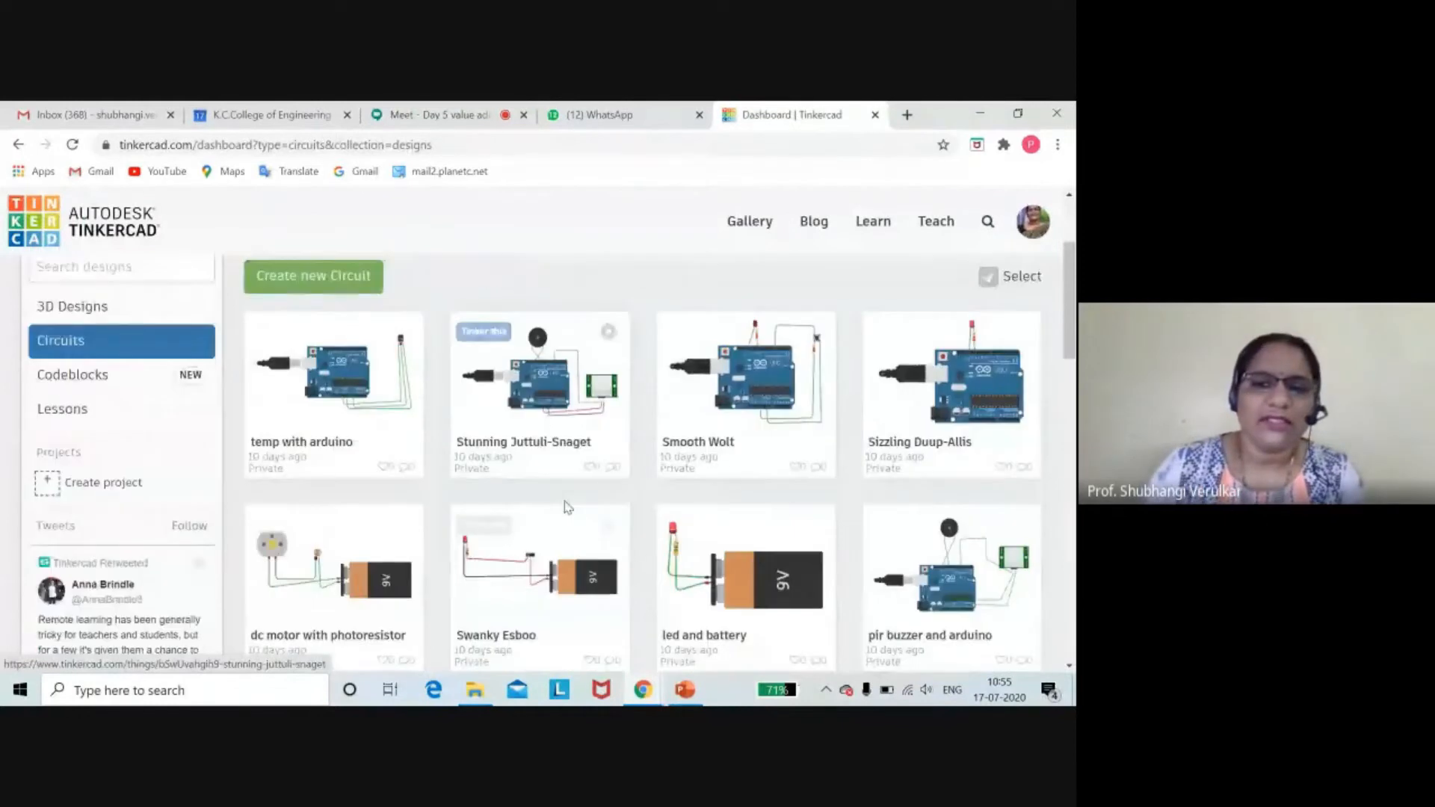
scroll(489, 523, "up", 5)
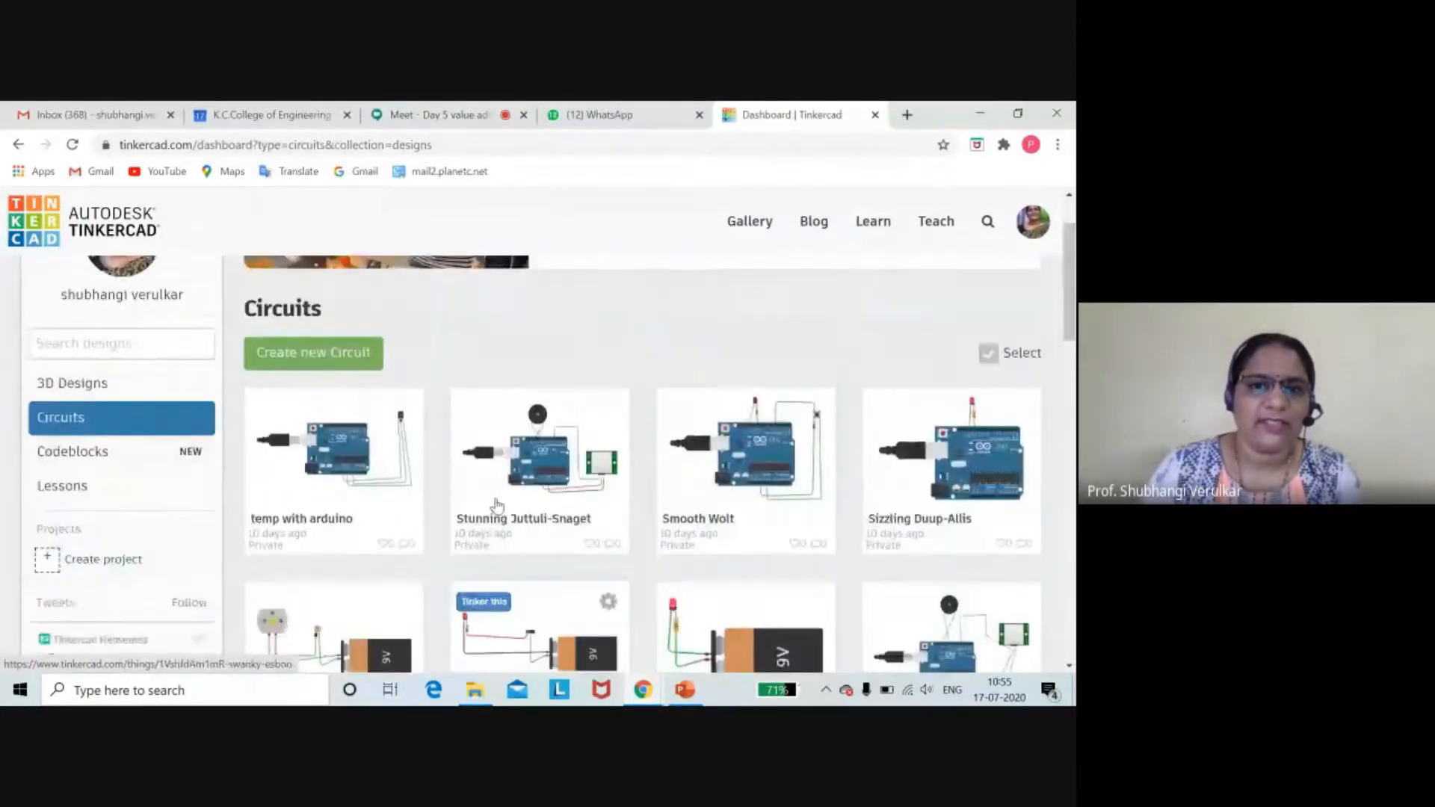
scroll(484, 542, "down", 2)
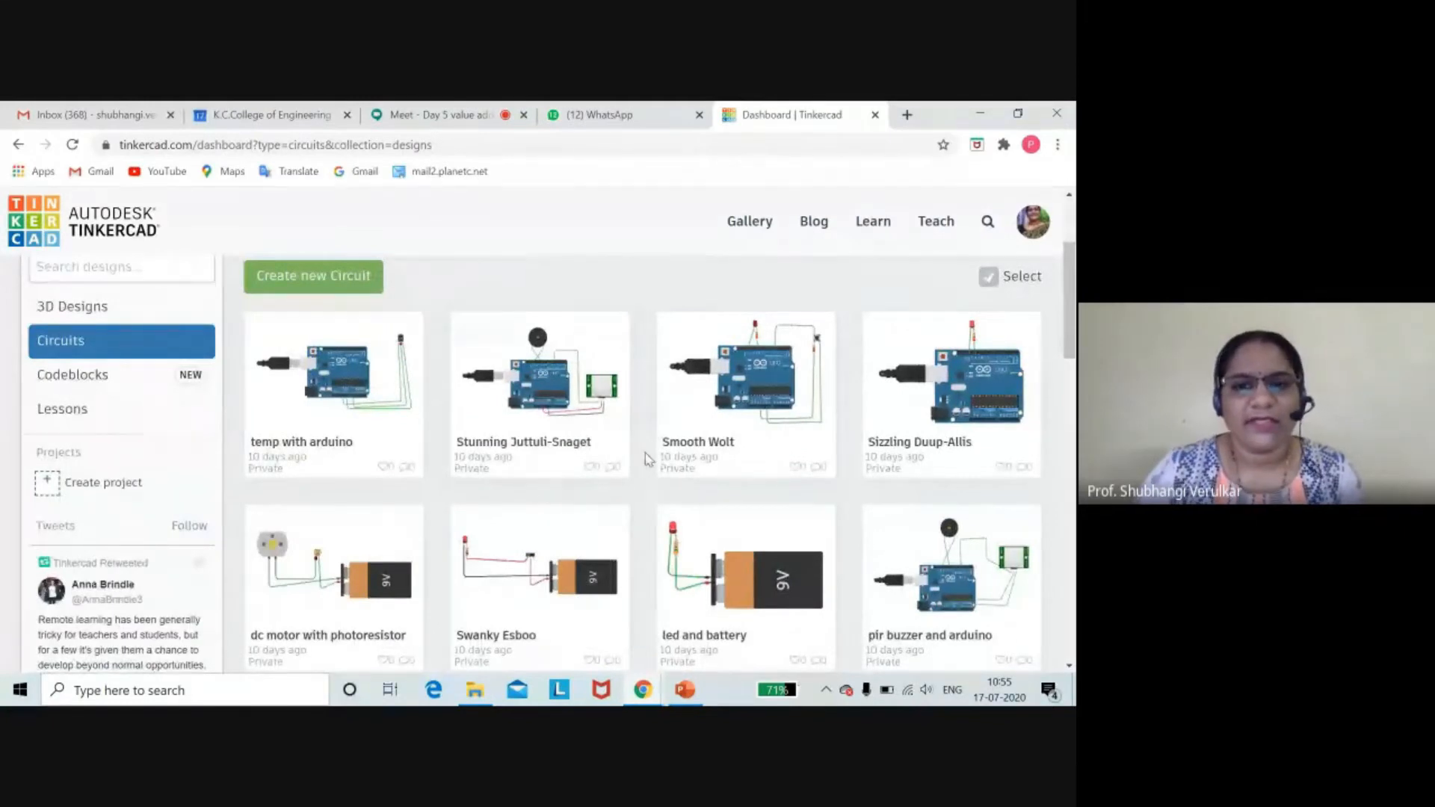
scroll(654, 469, "down", 5)
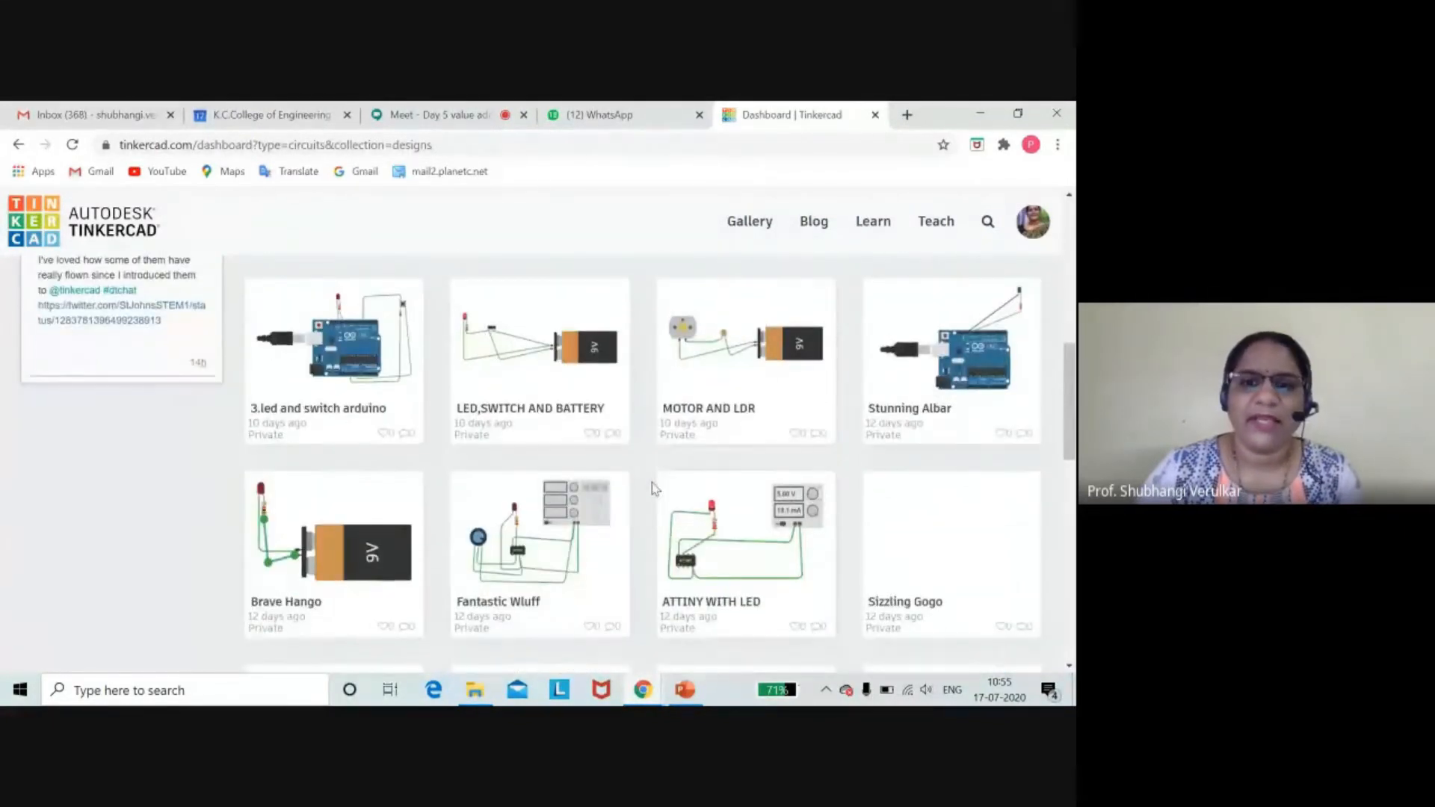
scroll(644, 543, "down", 4)
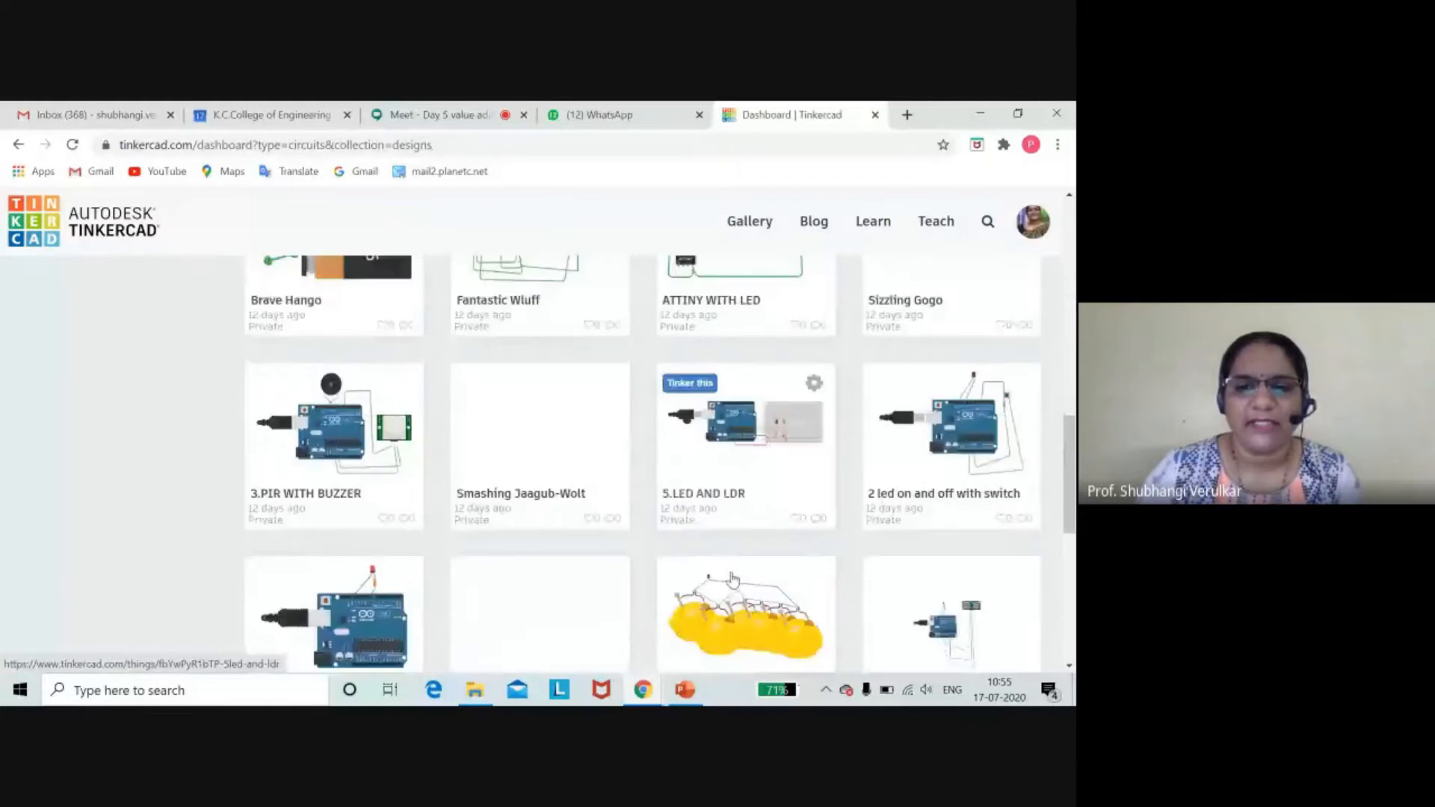
- Browse the rest of the first page of saved circuits and go through the second page
scroll(730, 579, "down", 4)
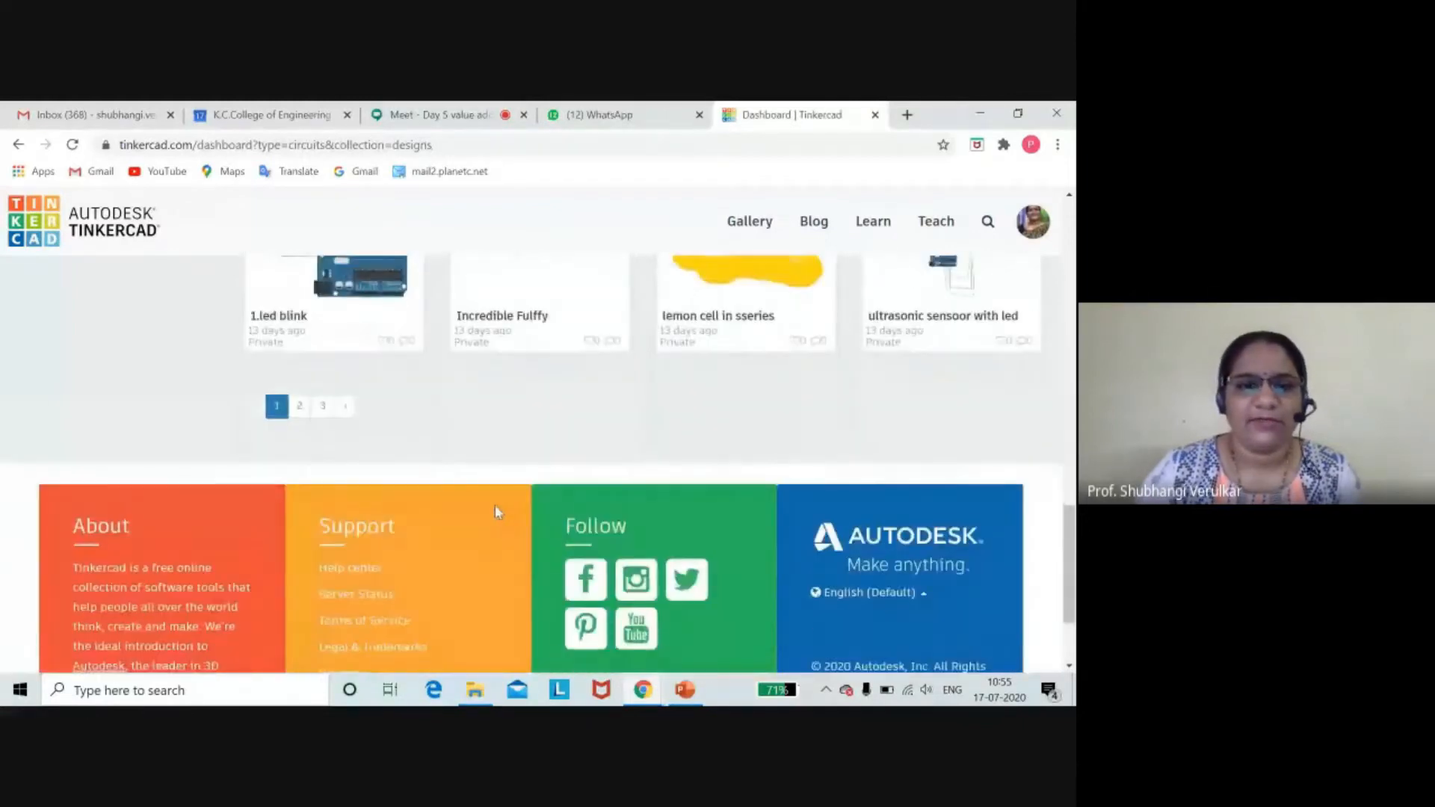
scroll(440, 543, "up", 2)
left_click(298, 574)
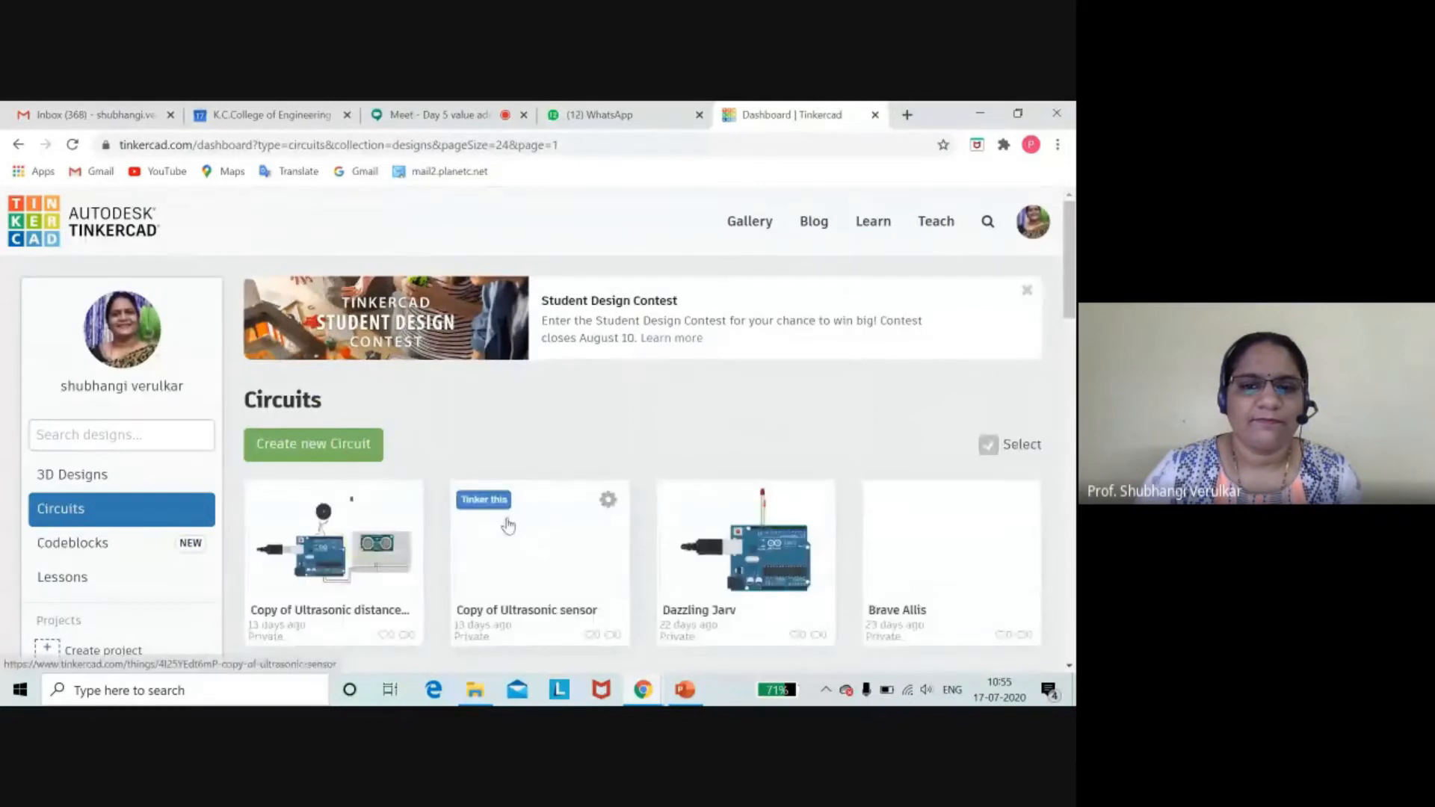
scroll(632, 573, "down", 4)
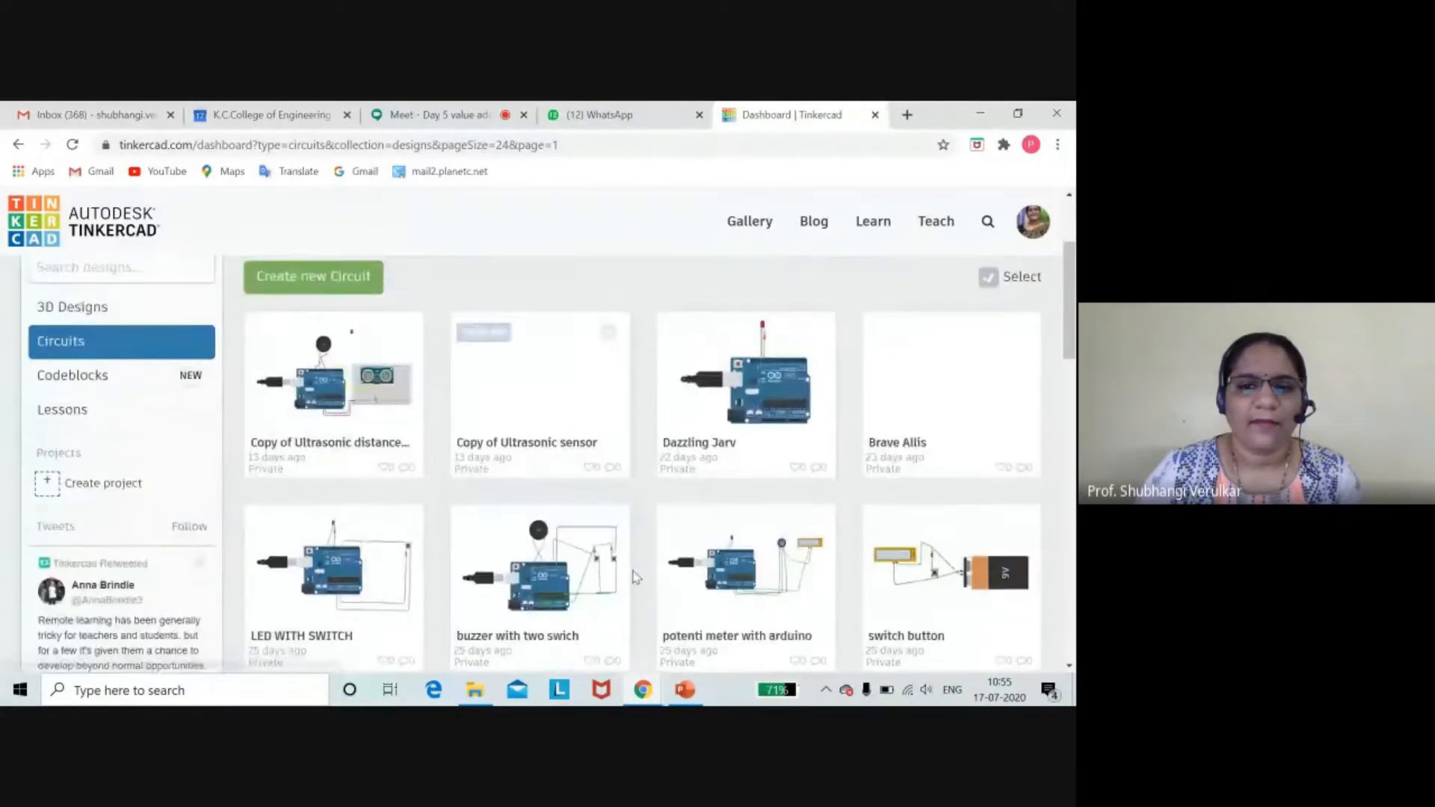
scroll(632, 572, "down", 5)
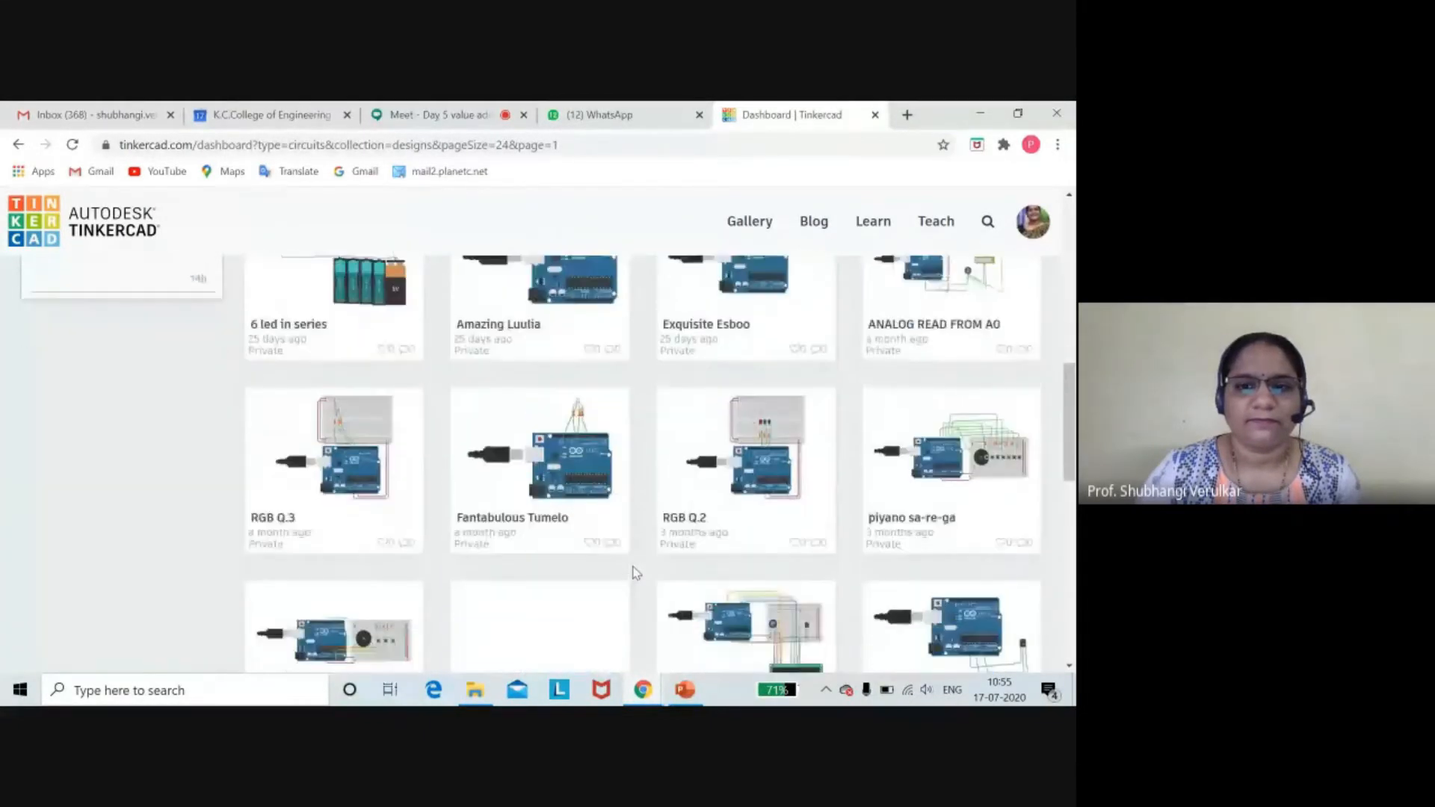
scroll(633, 572, "down", 5)
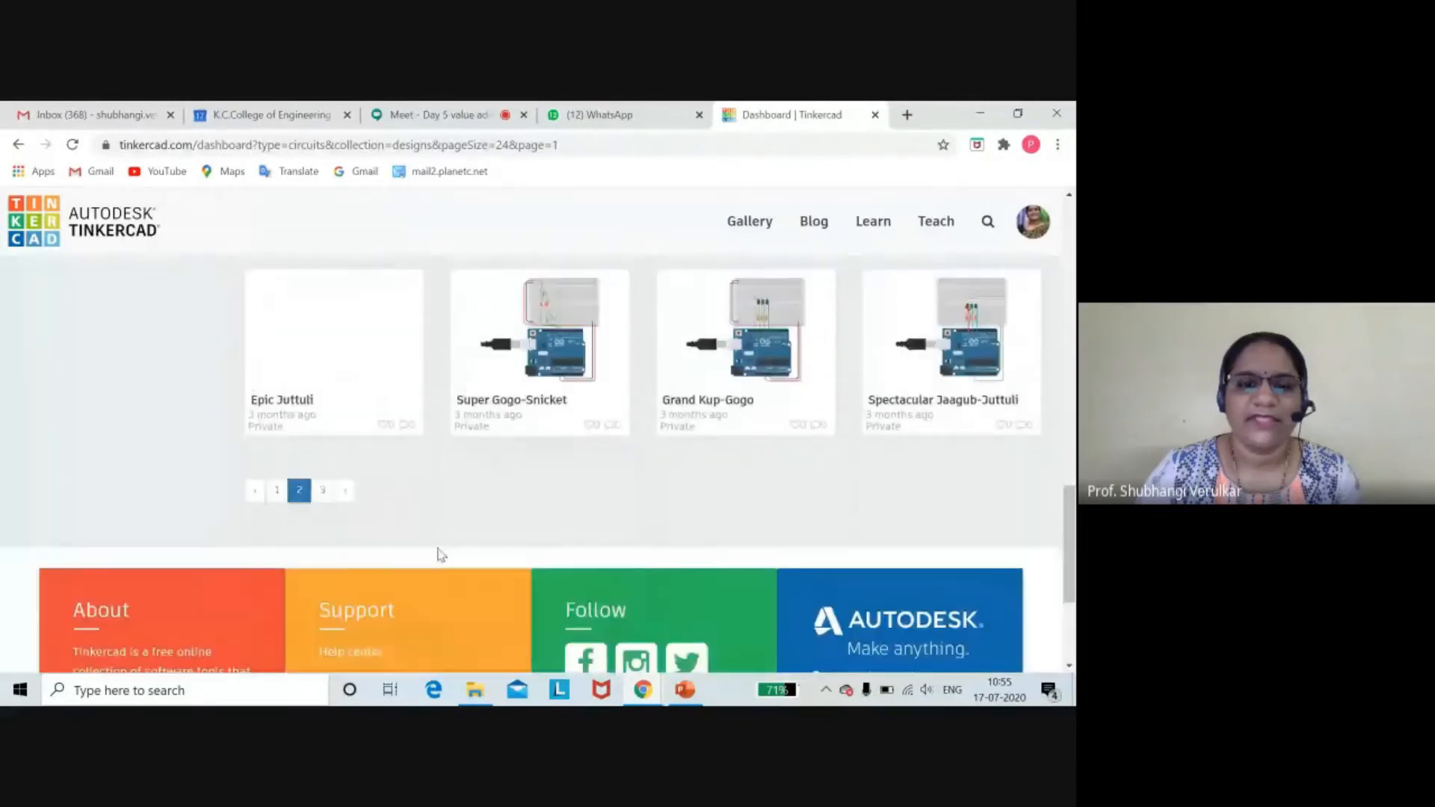
- Look over the third page of saved circuits and return to the first page
left_click(323, 492)
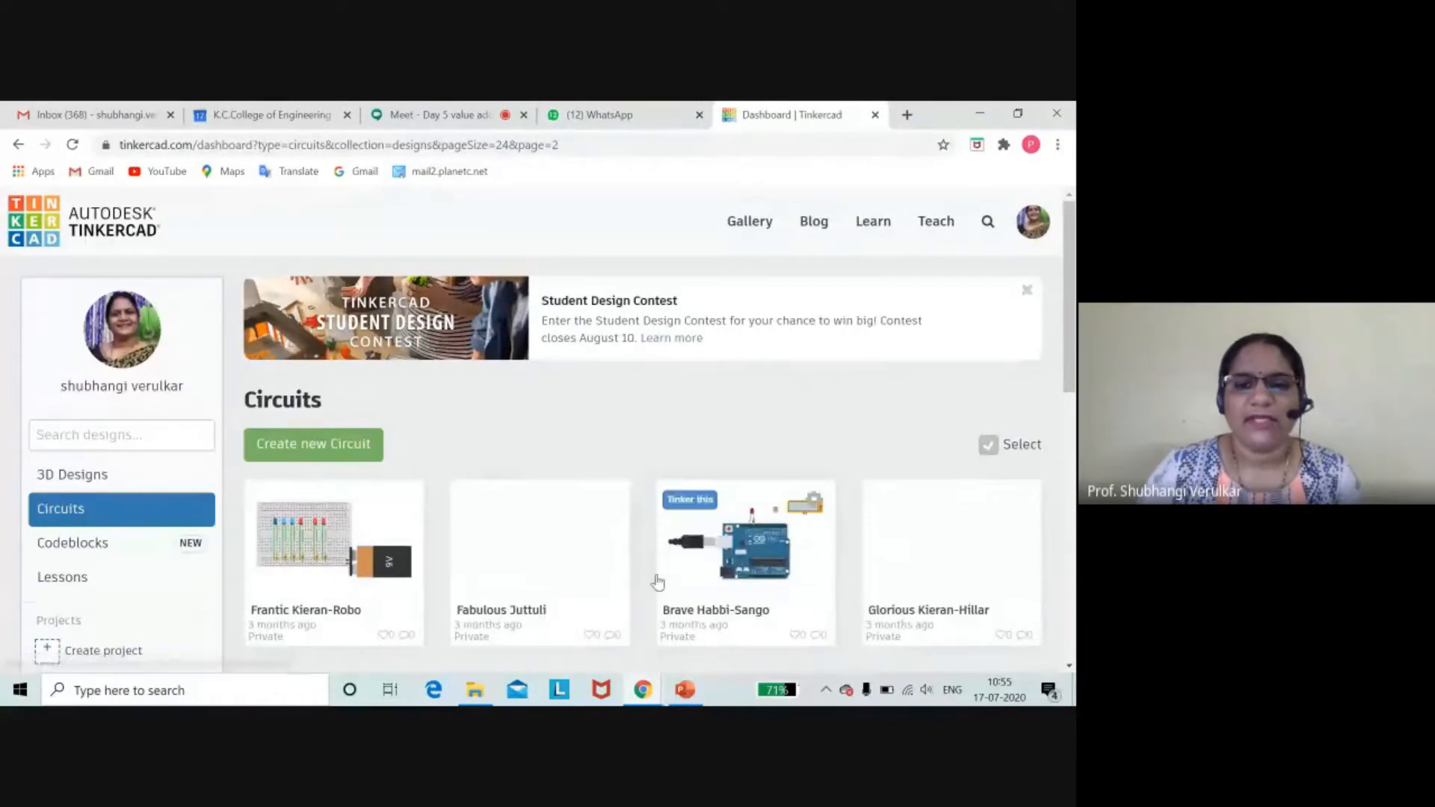
scroll(660, 585, "down", 2)
scroll(658, 580, "down", 2)
scroll(657, 579, "up", 3)
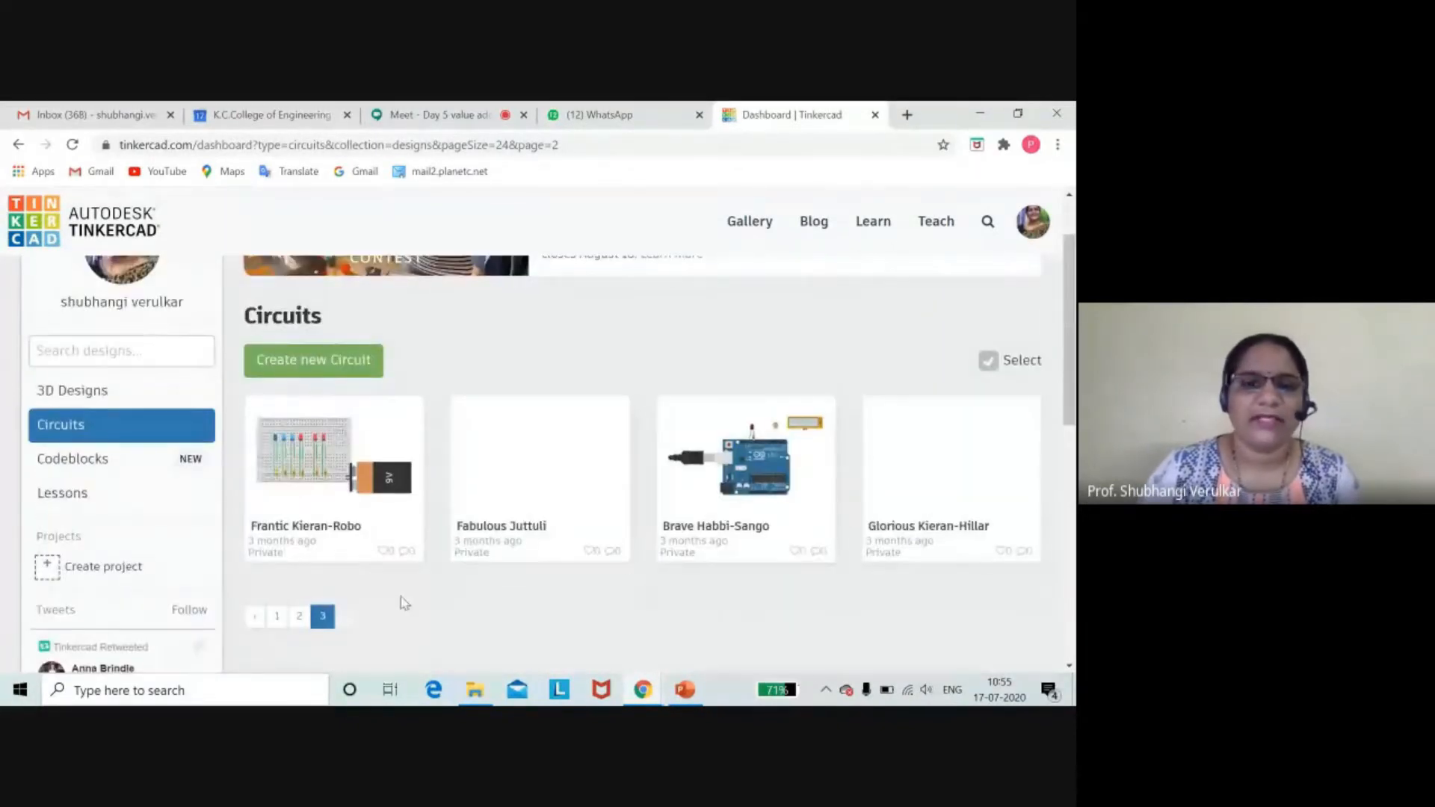
left_click(277, 616)
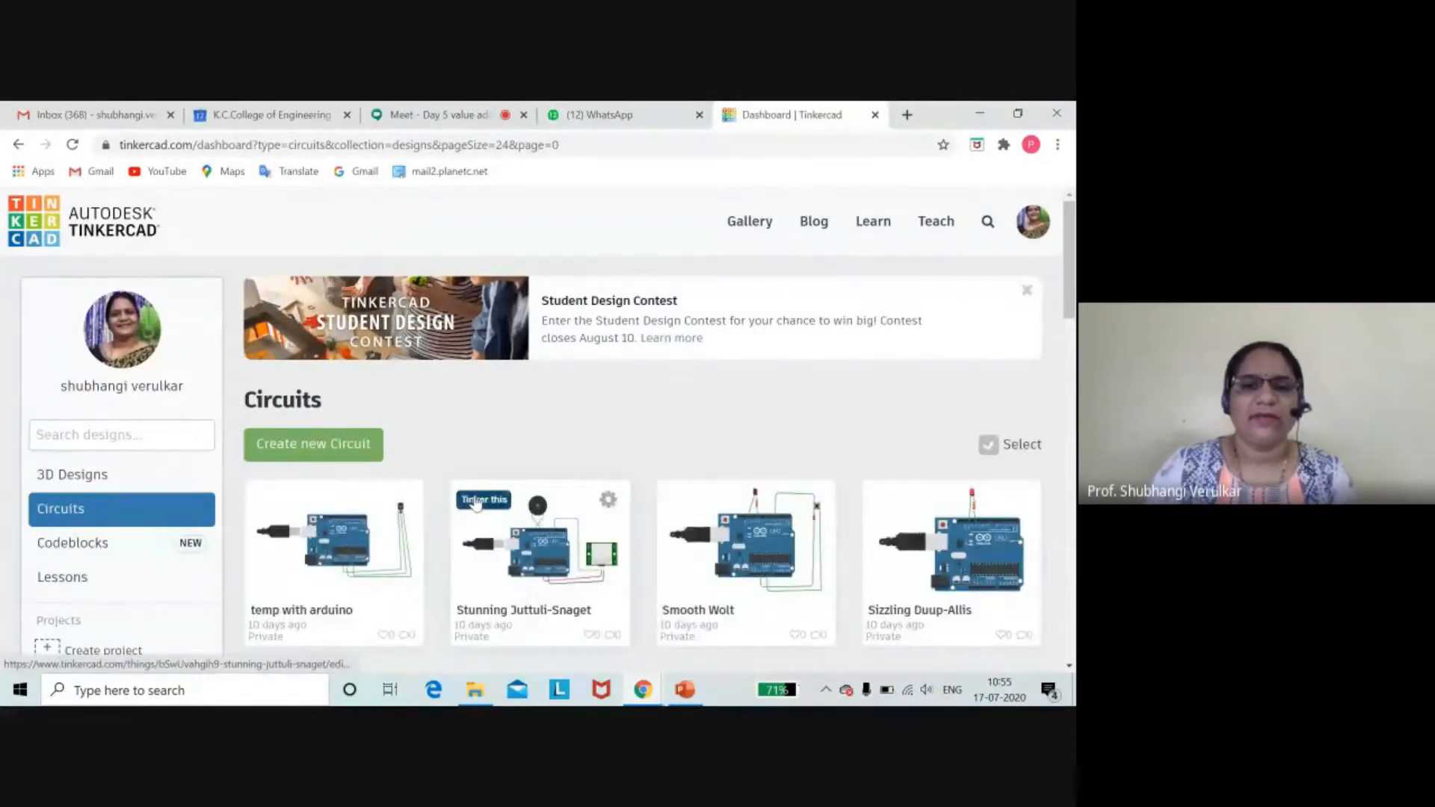
- Open the Stunning Juttuli-Snaget circuit for tinkering and fit its Arduino, buzzer and PIR sensor in view
scroll(567, 568, "down", 3)
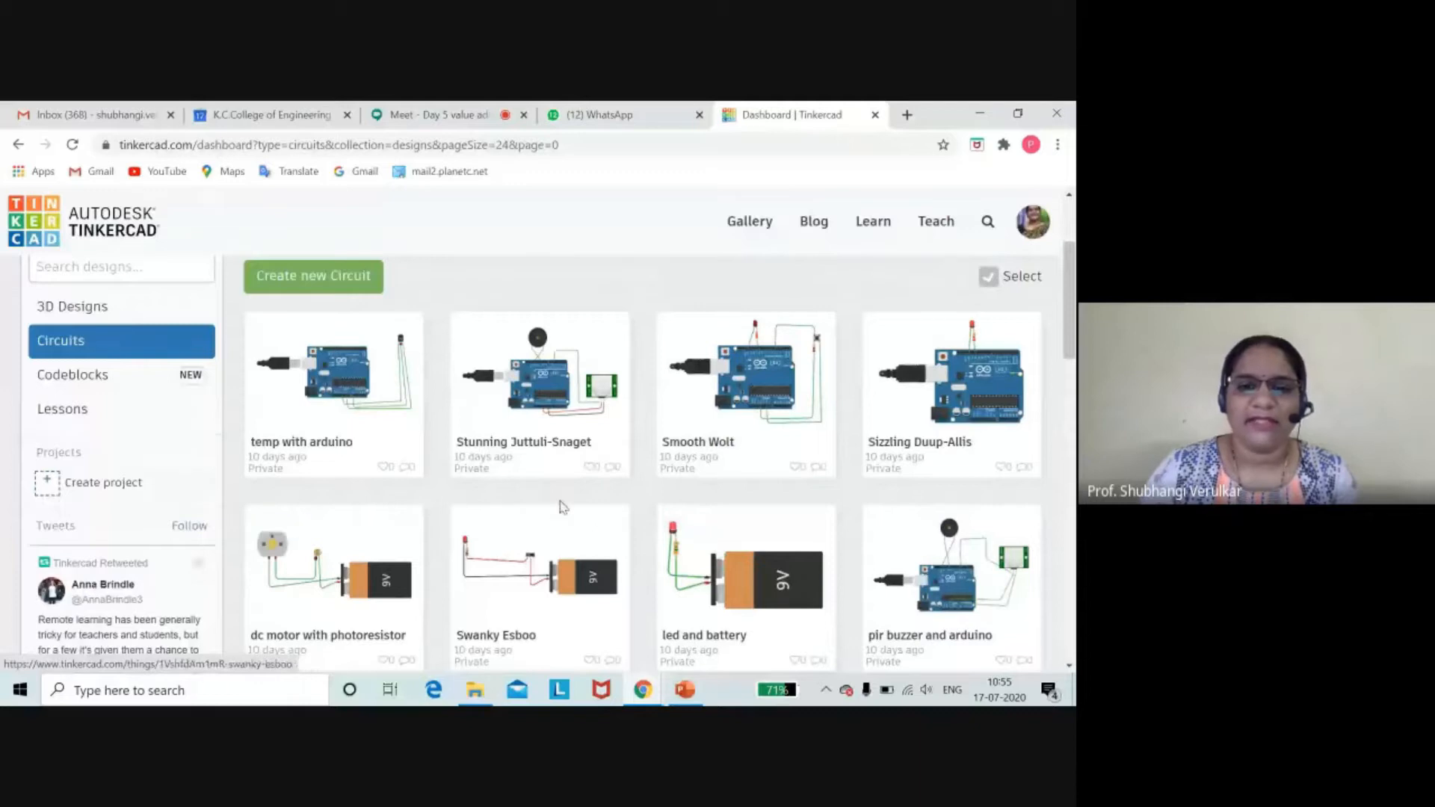
left_click(532, 387)
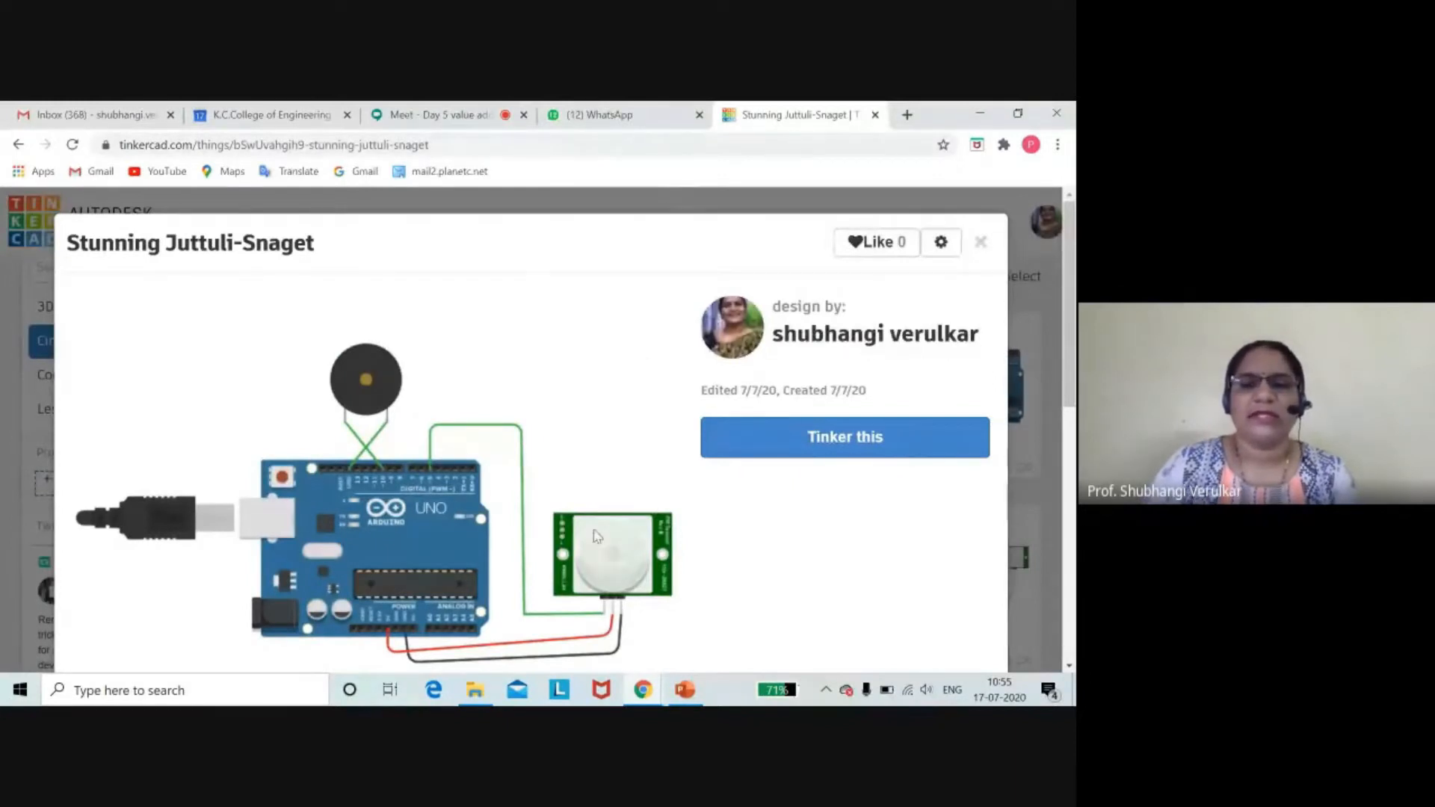
scroll(493, 428, "down", 1)
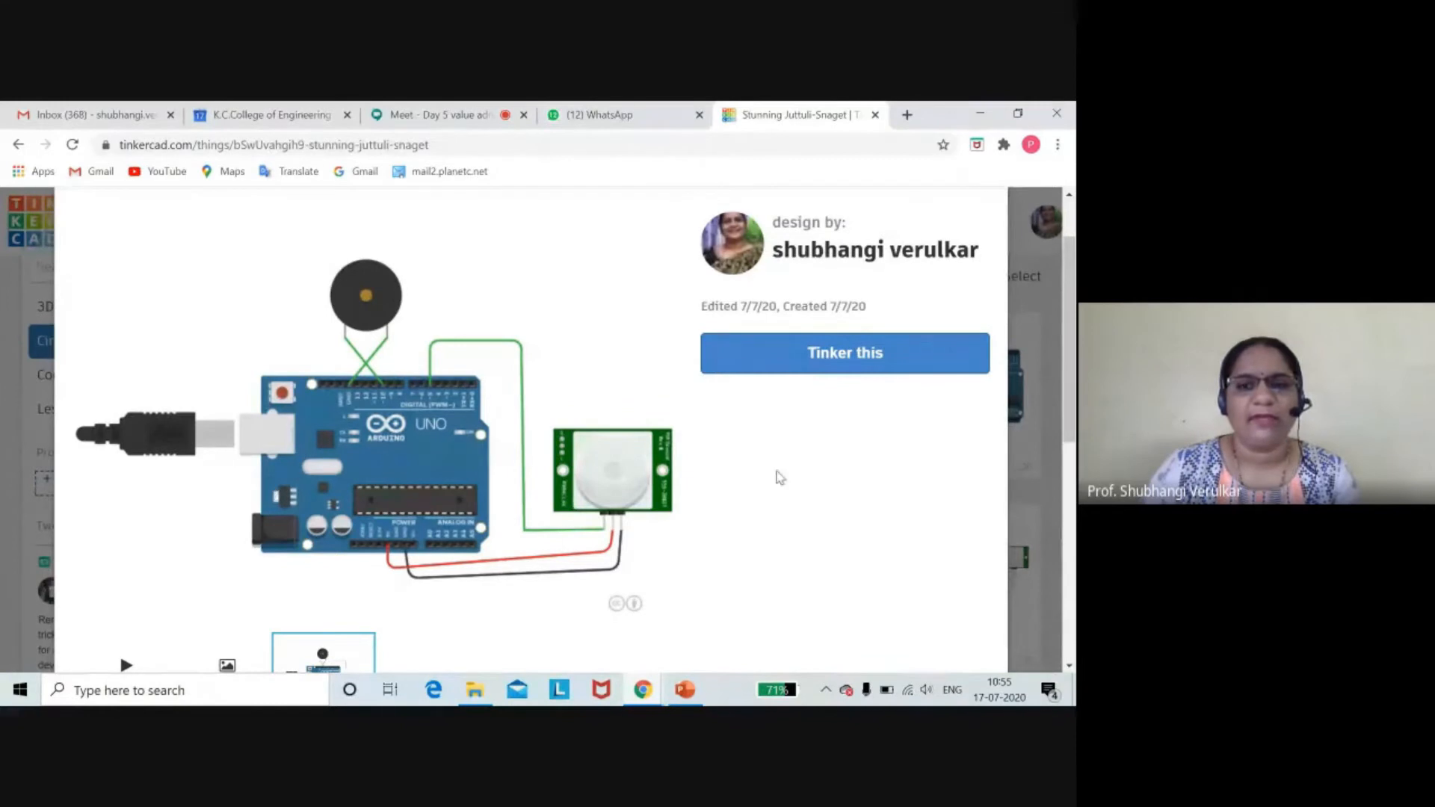
left_click(842, 357)
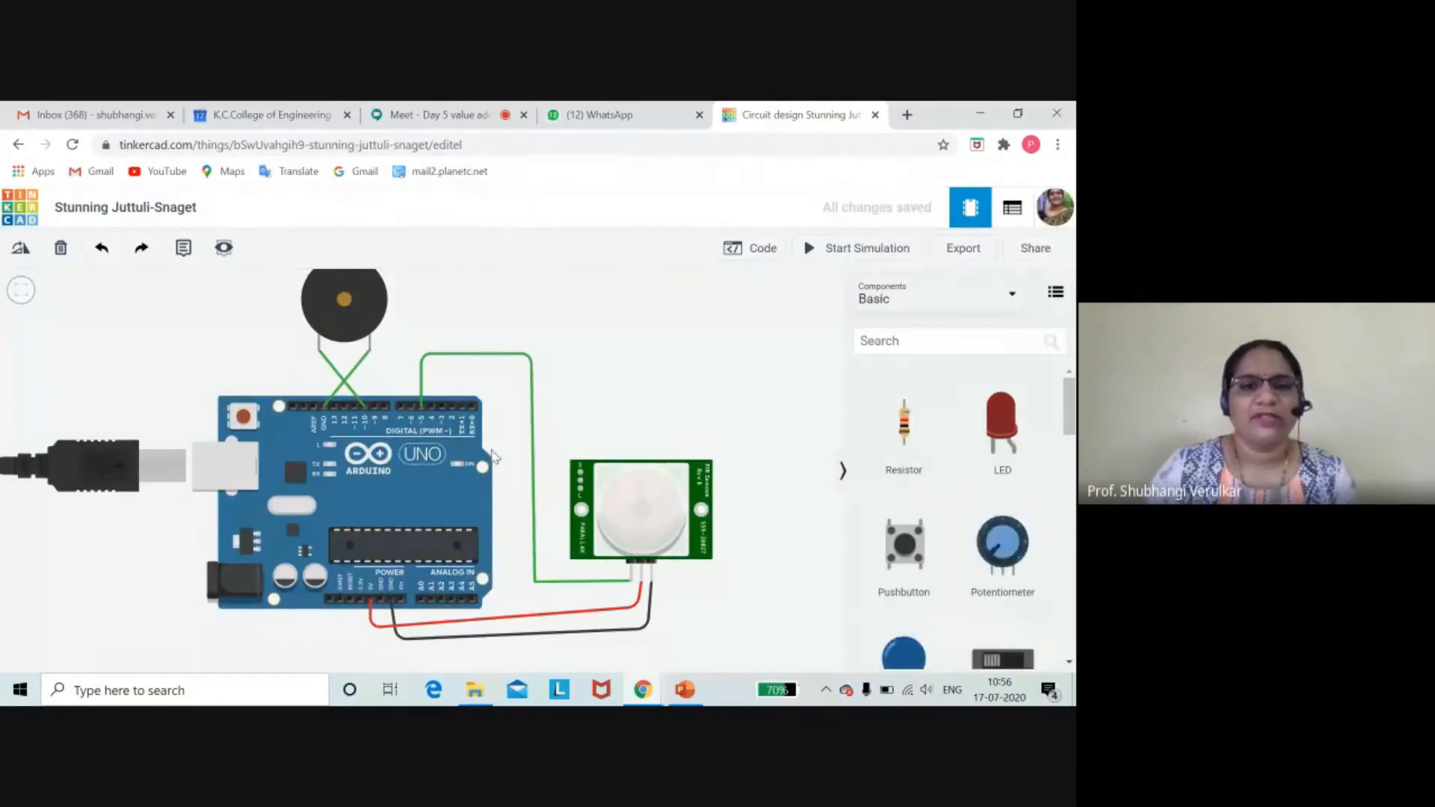
scroll(493, 456, "up", 1)
scroll(493, 456, "down", 3)
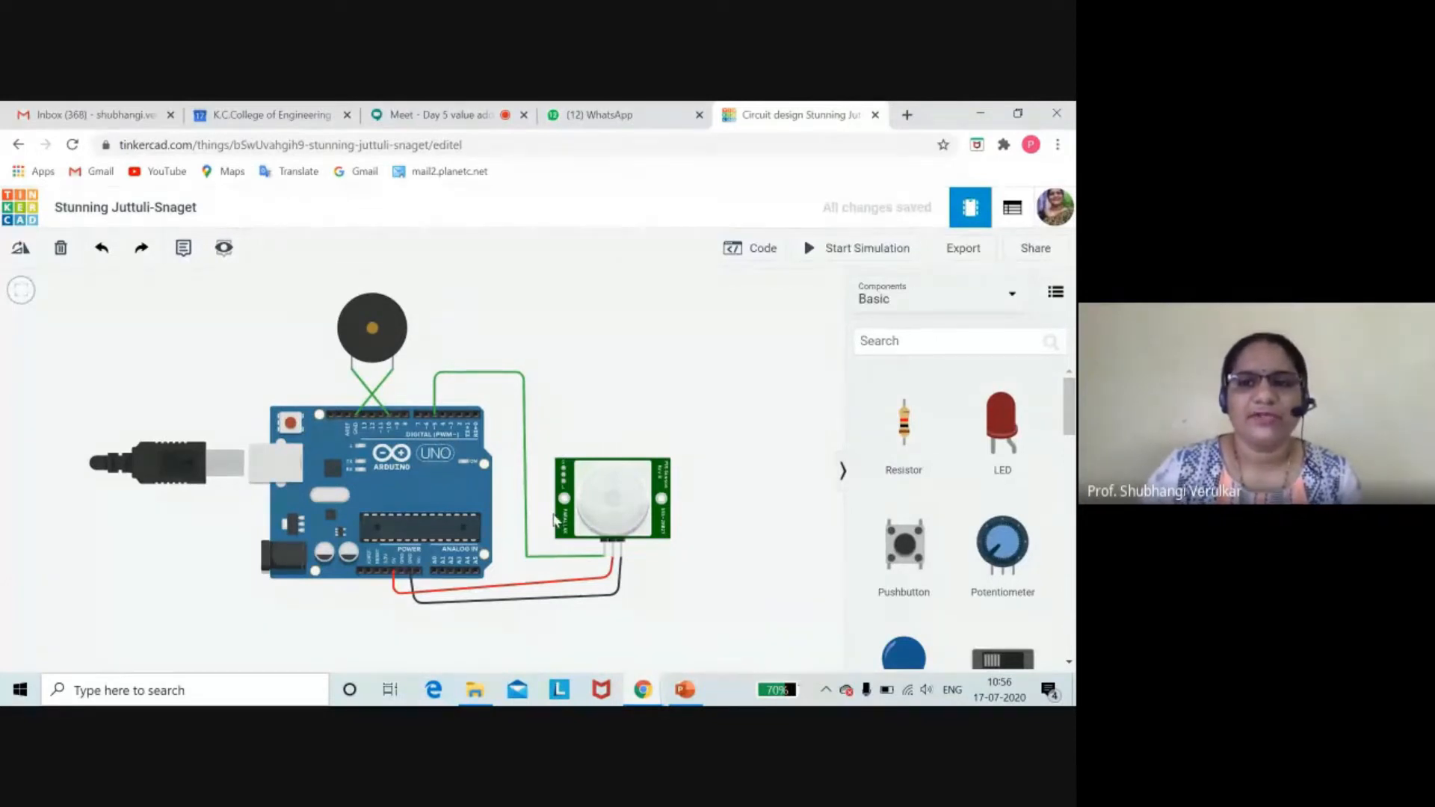
- Simulate the circuit and move the target around in front of the PIR sensor to trigger the buzzer
left_click(818, 249)
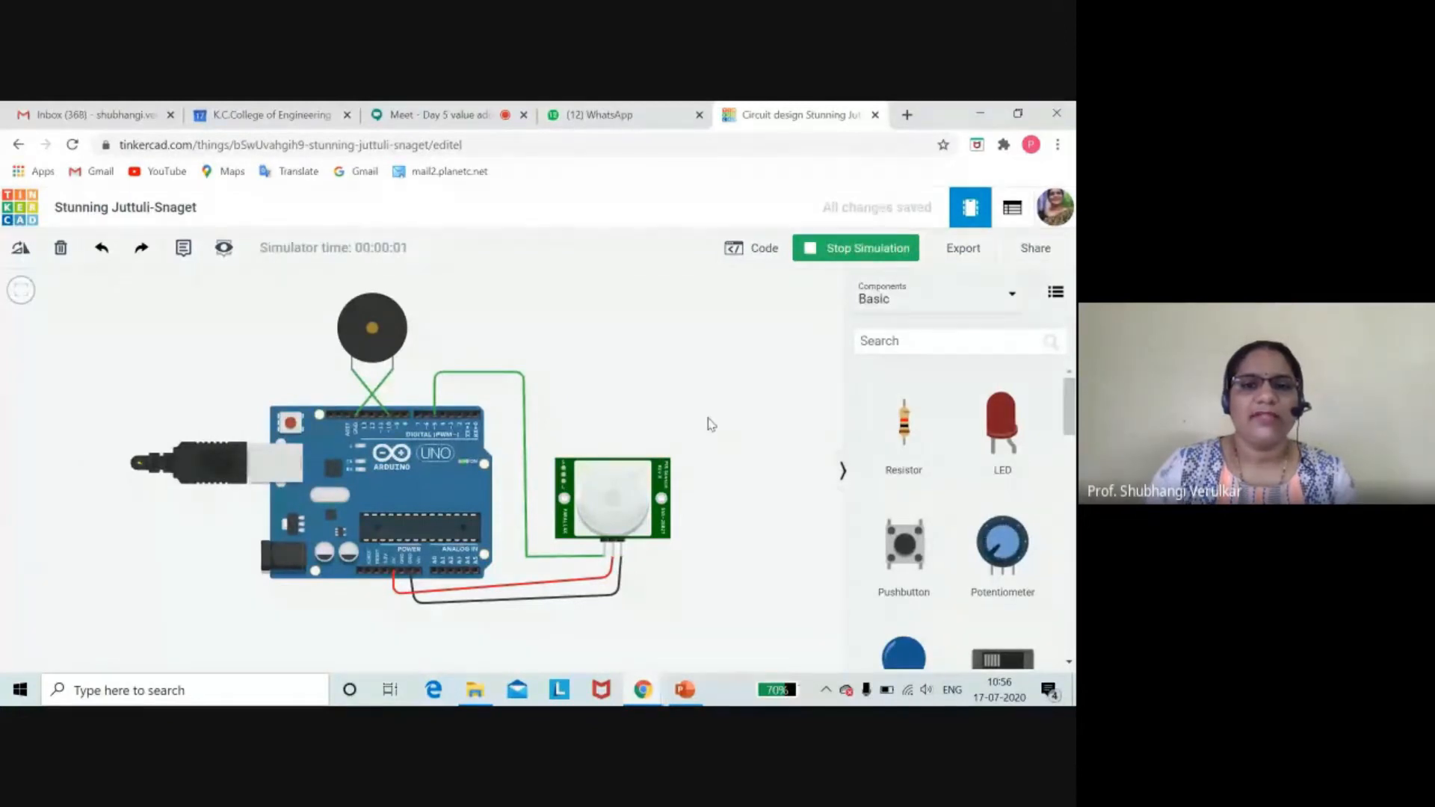
left_click(623, 495)
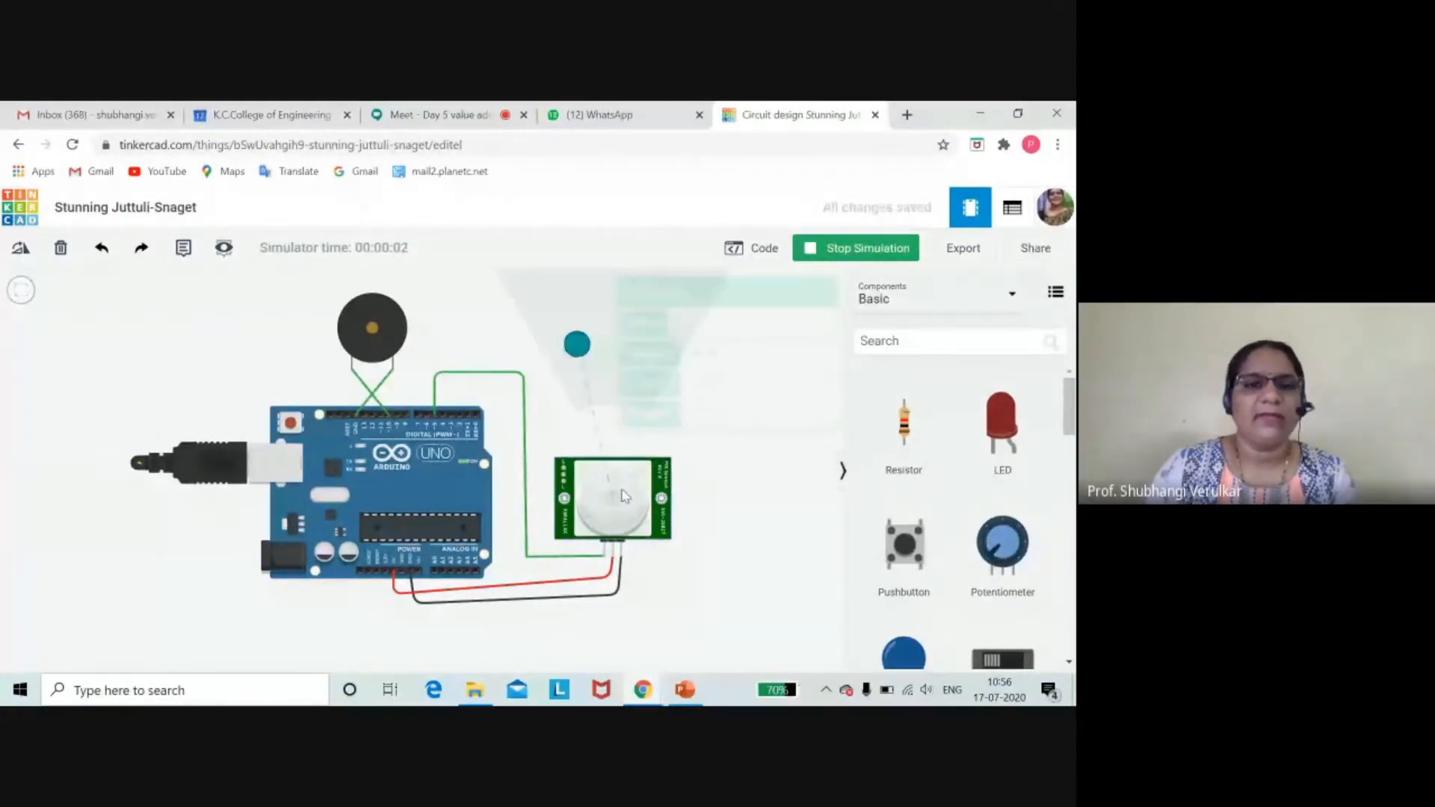
left_click_drag(572, 345, 612, 336)
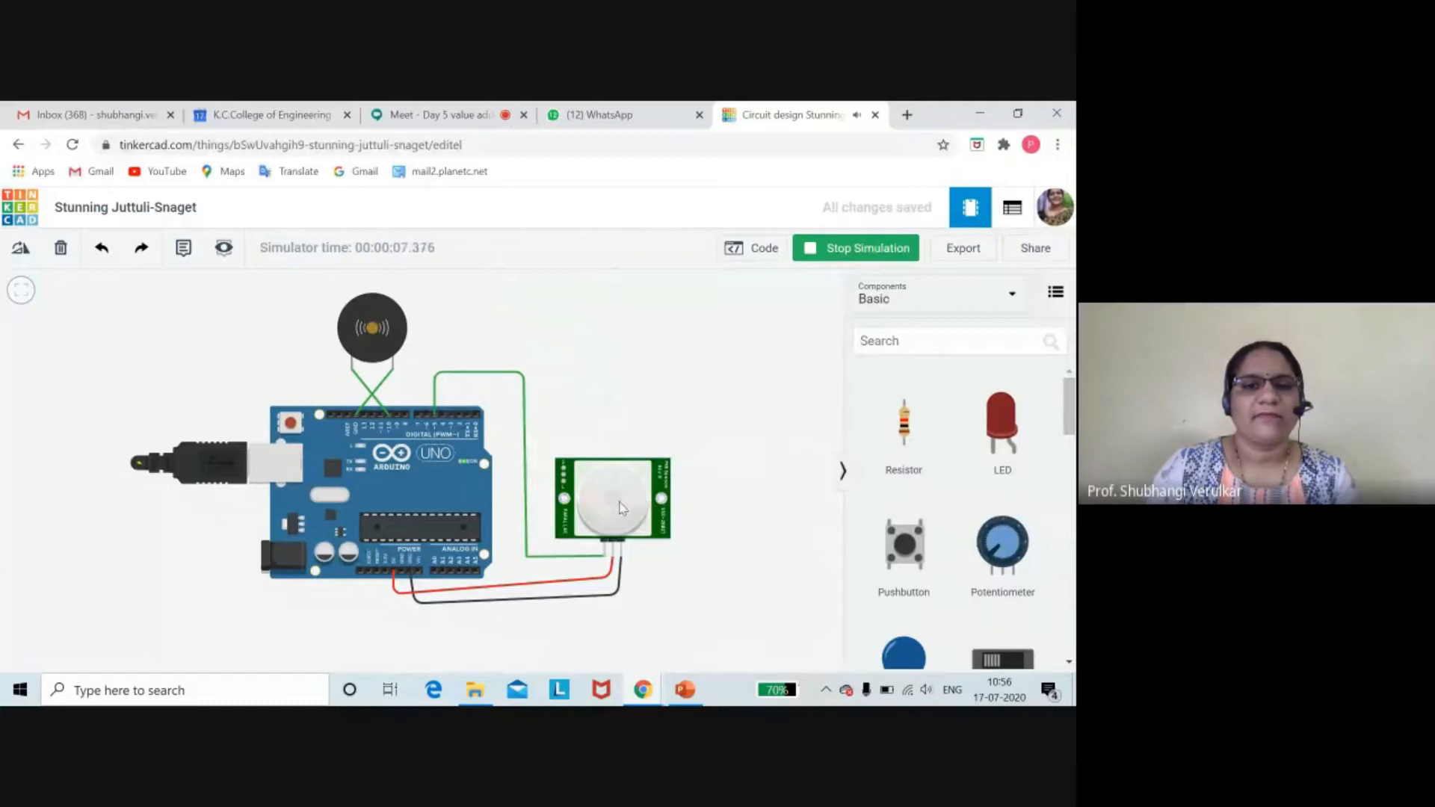
left_click_drag(605, 338, 553, 342)
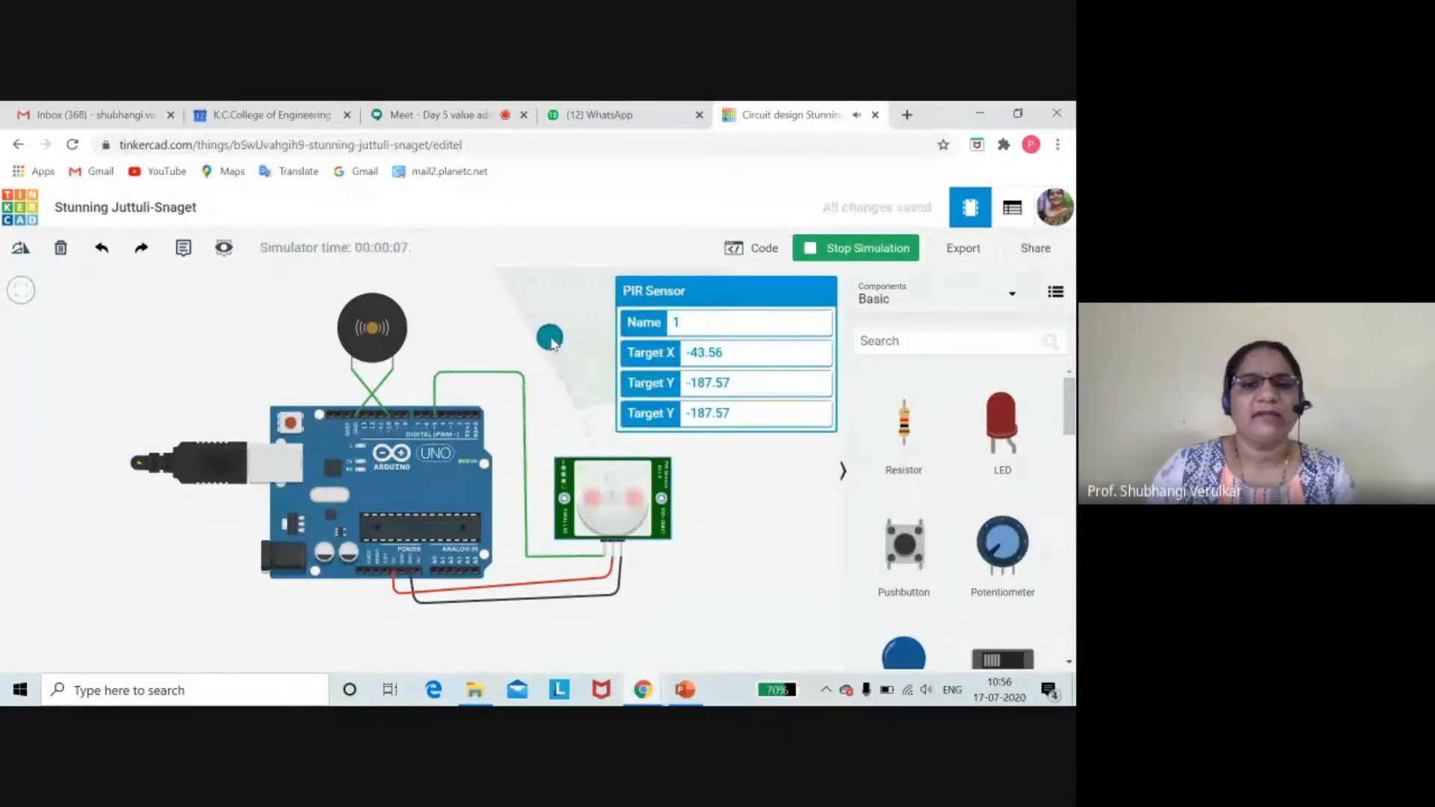
left_click(757, 539)
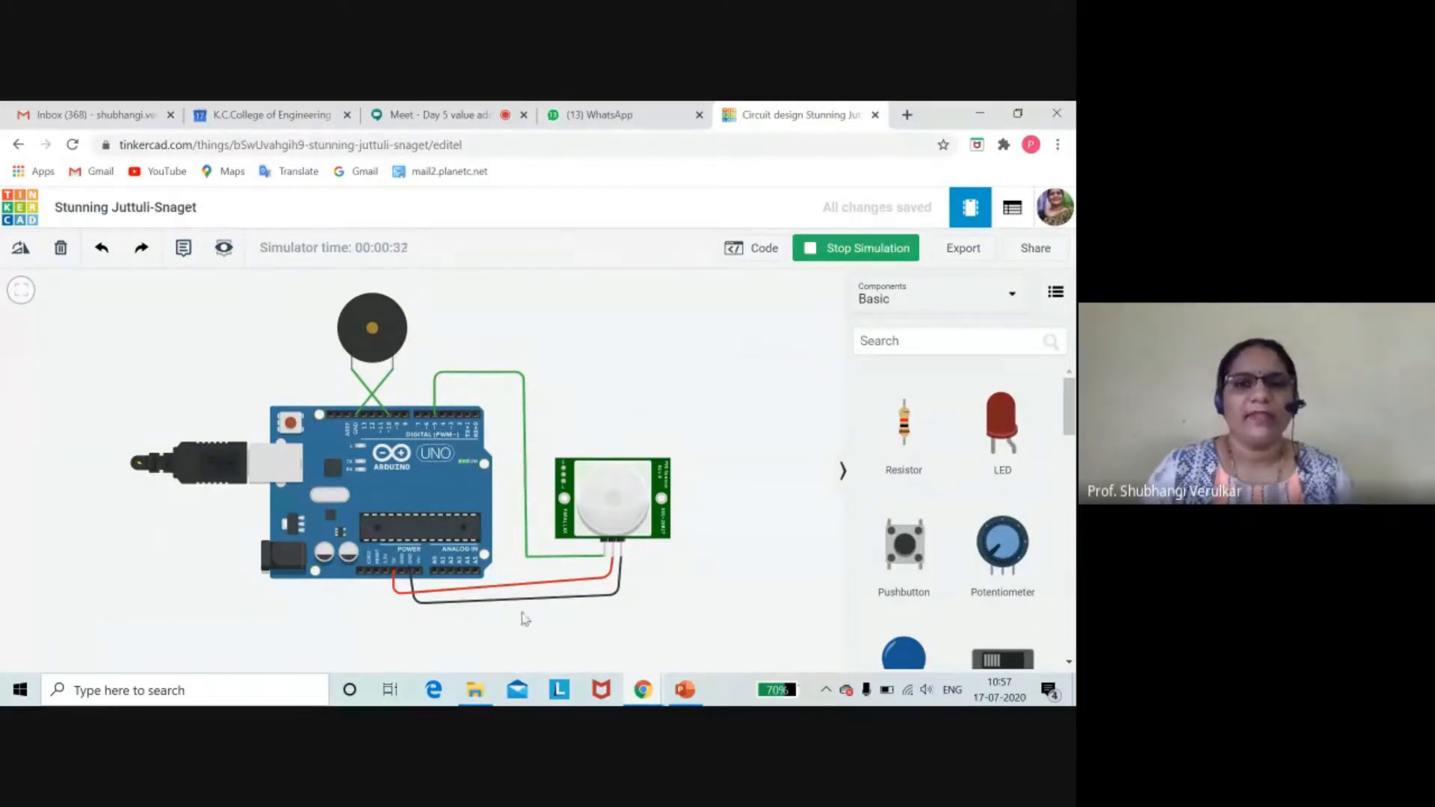
- Go back to the Circuits collection and create a new circuit
left_click(18, 145)
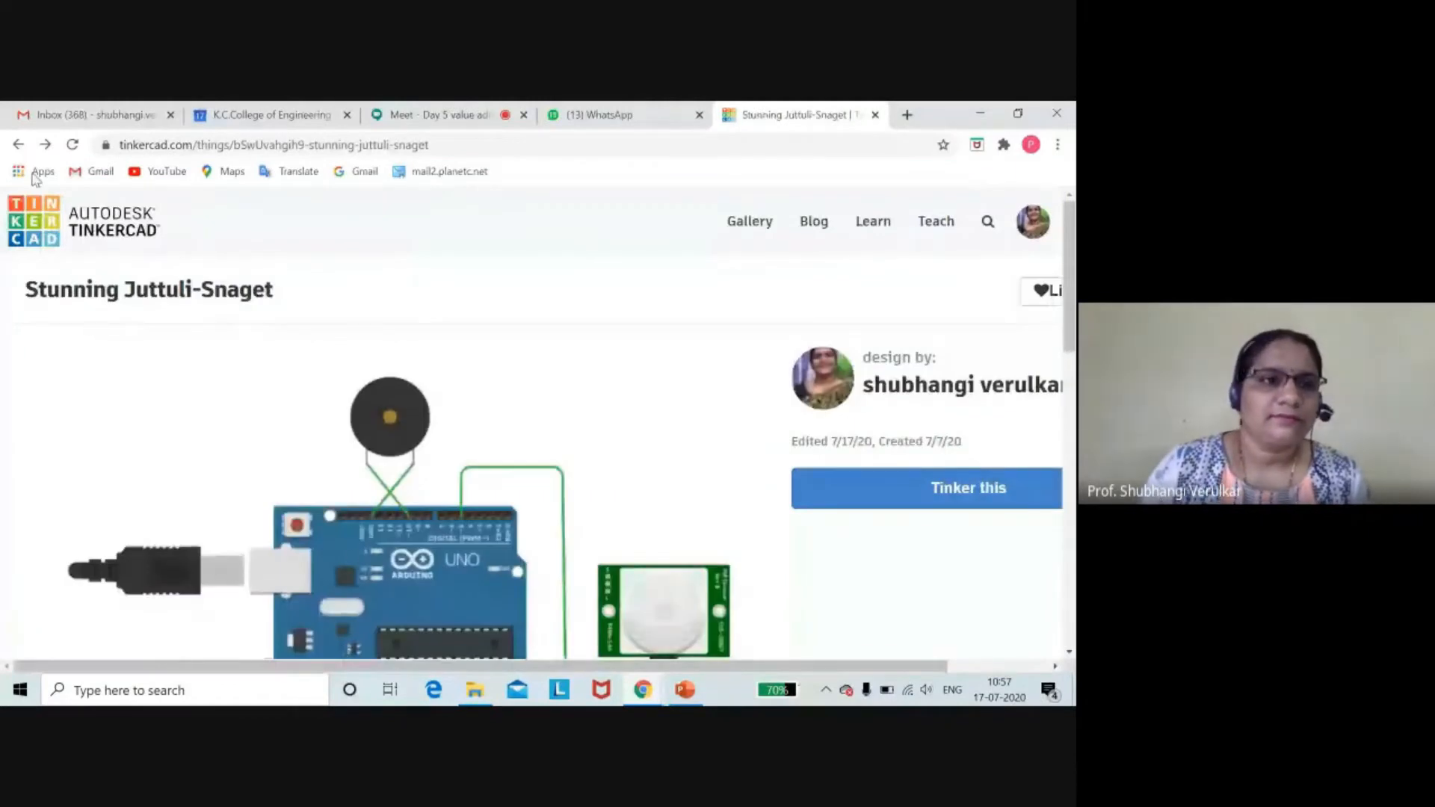
left_click(17, 146)
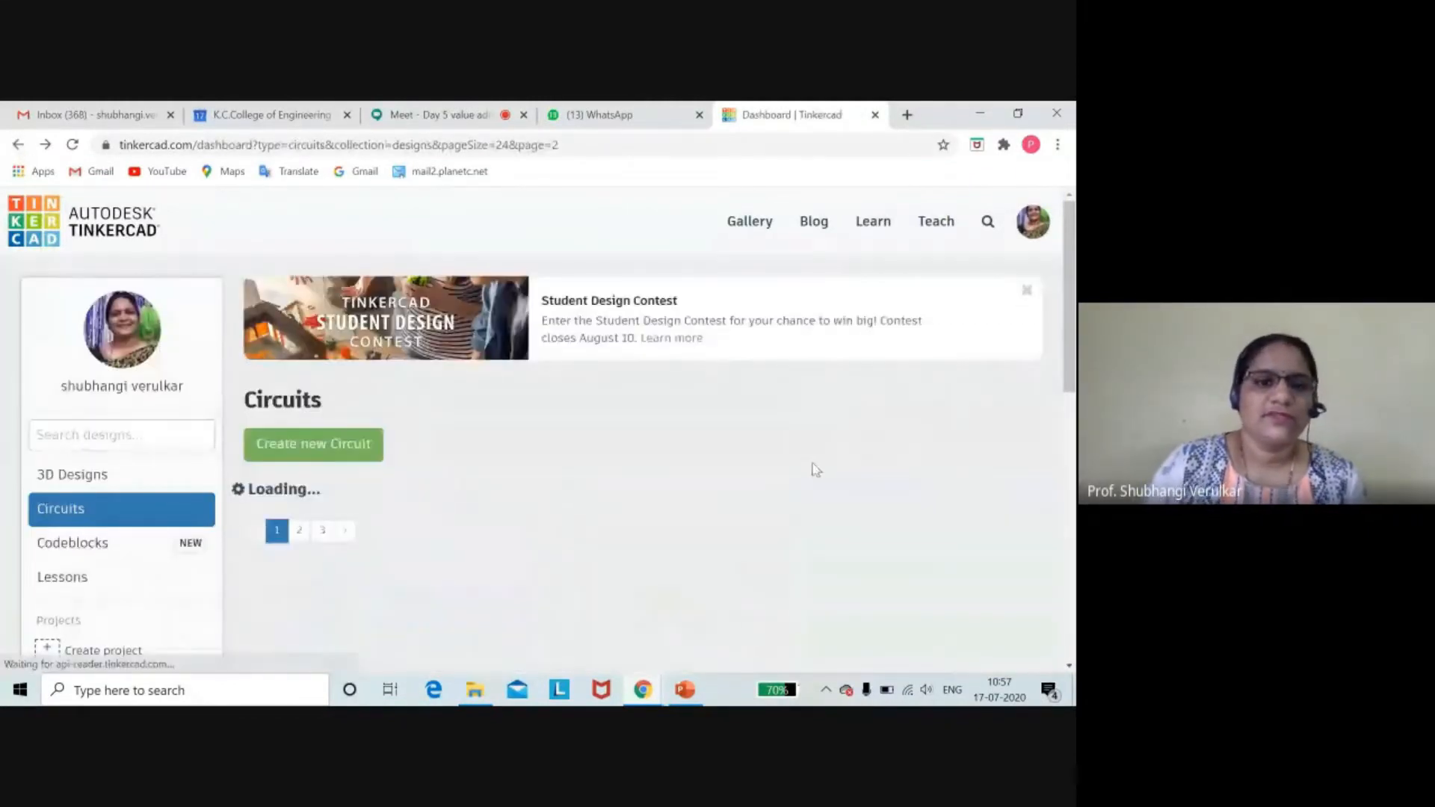
left_click(307, 443)
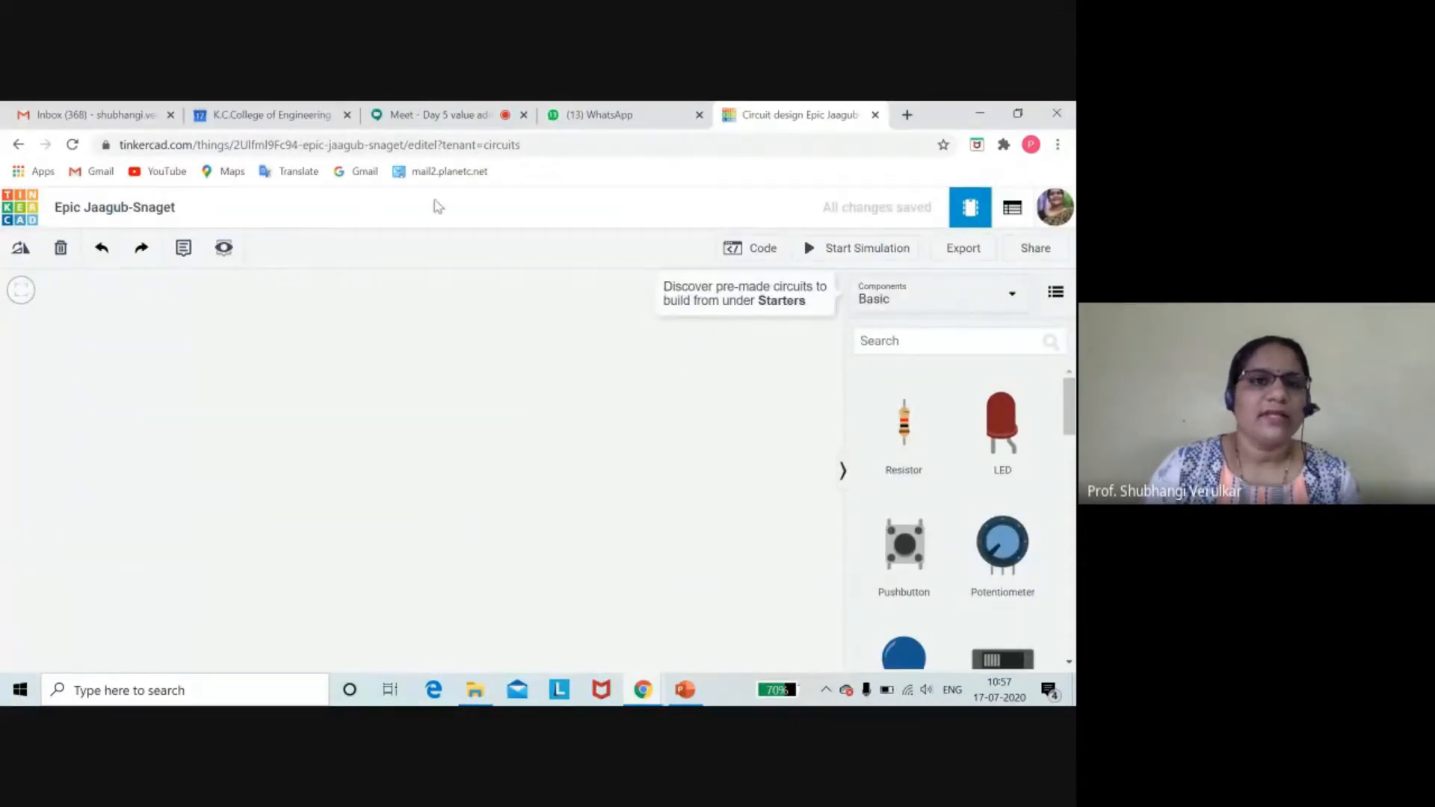
- Check the Meet call, return to the new Tinkercad circuit, and show and hide its code editor
left_click(429, 118)
left_click(784, 116)
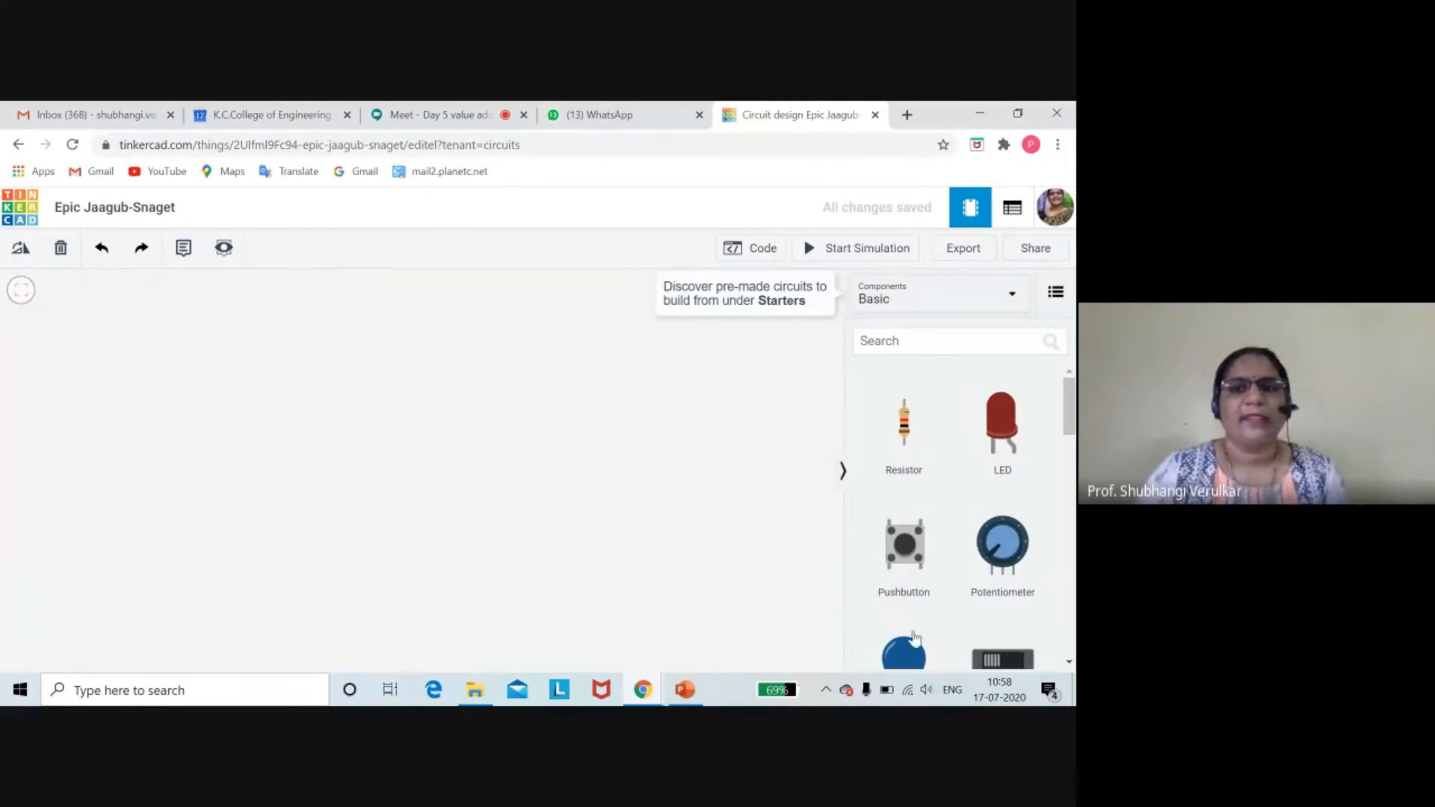
left_click(767, 254)
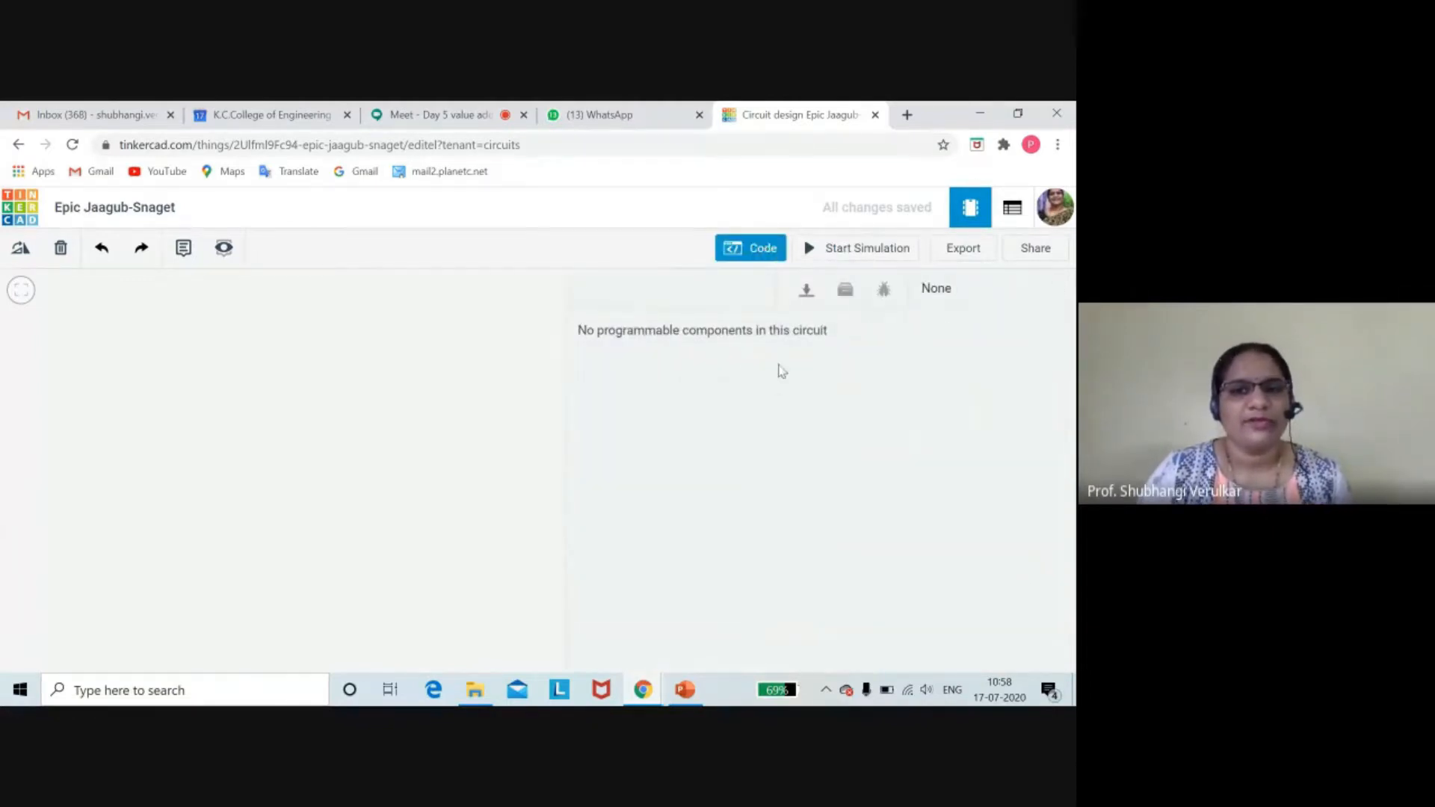
left_click(756, 252)
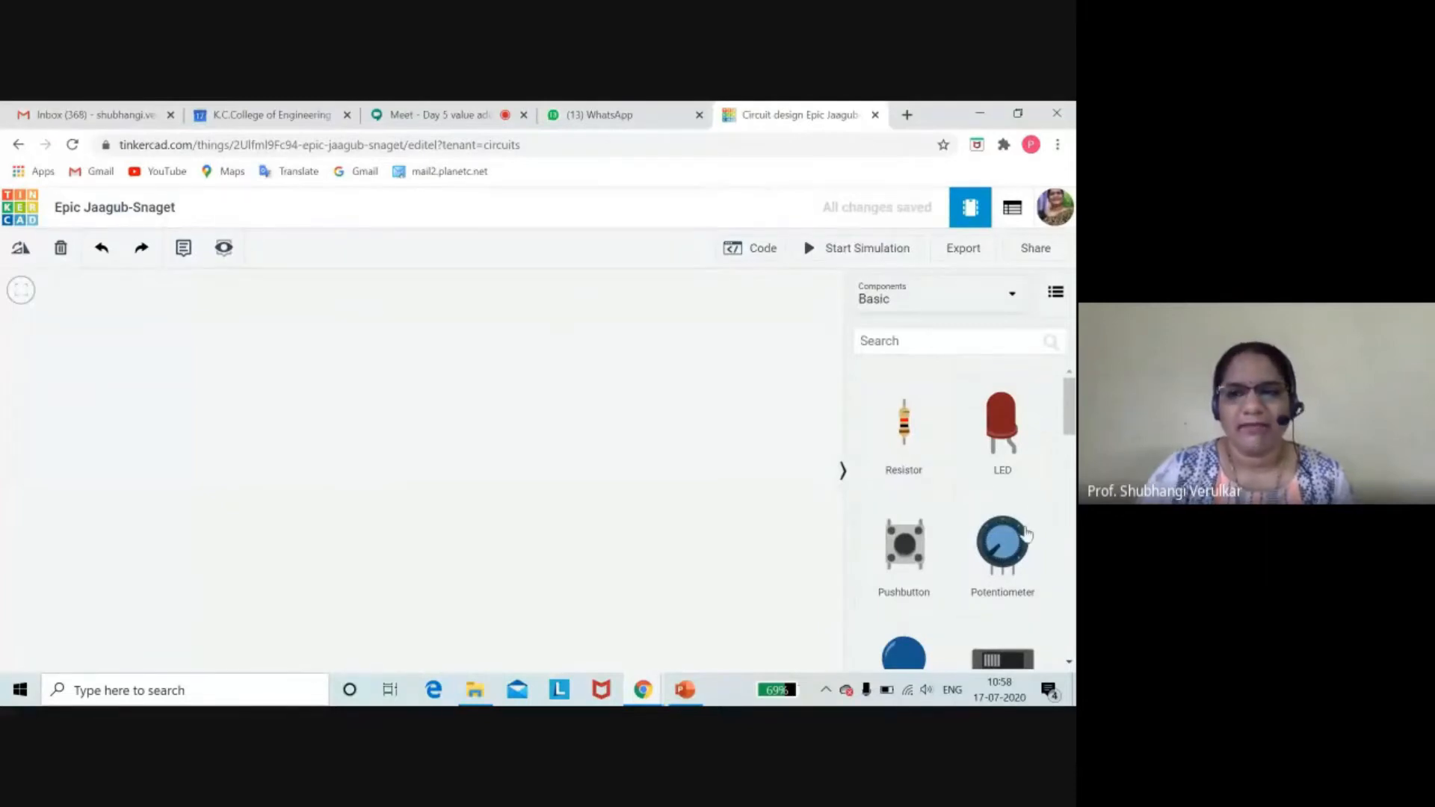
- Set the component library to show All components
left_click(1016, 296)
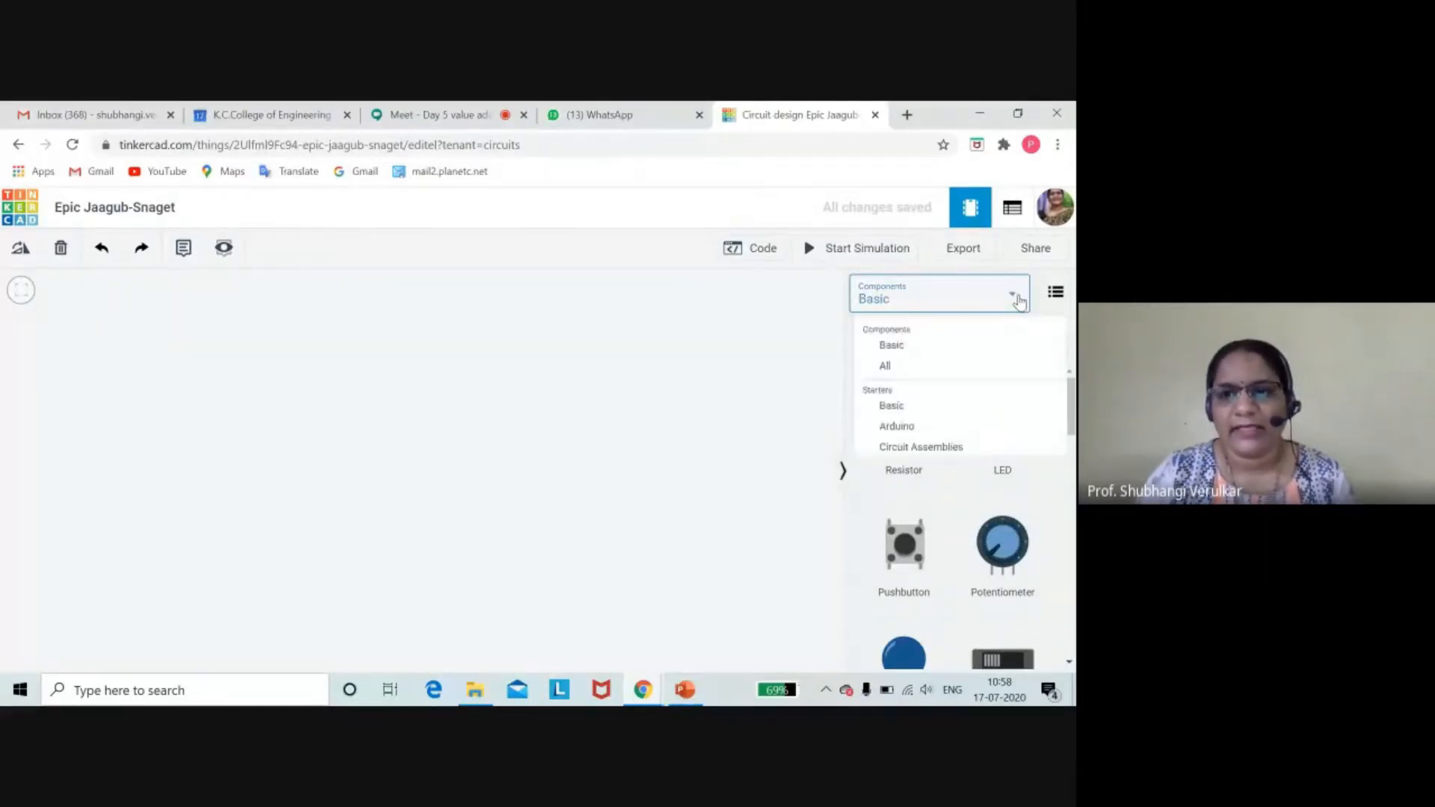
left_click(907, 369)
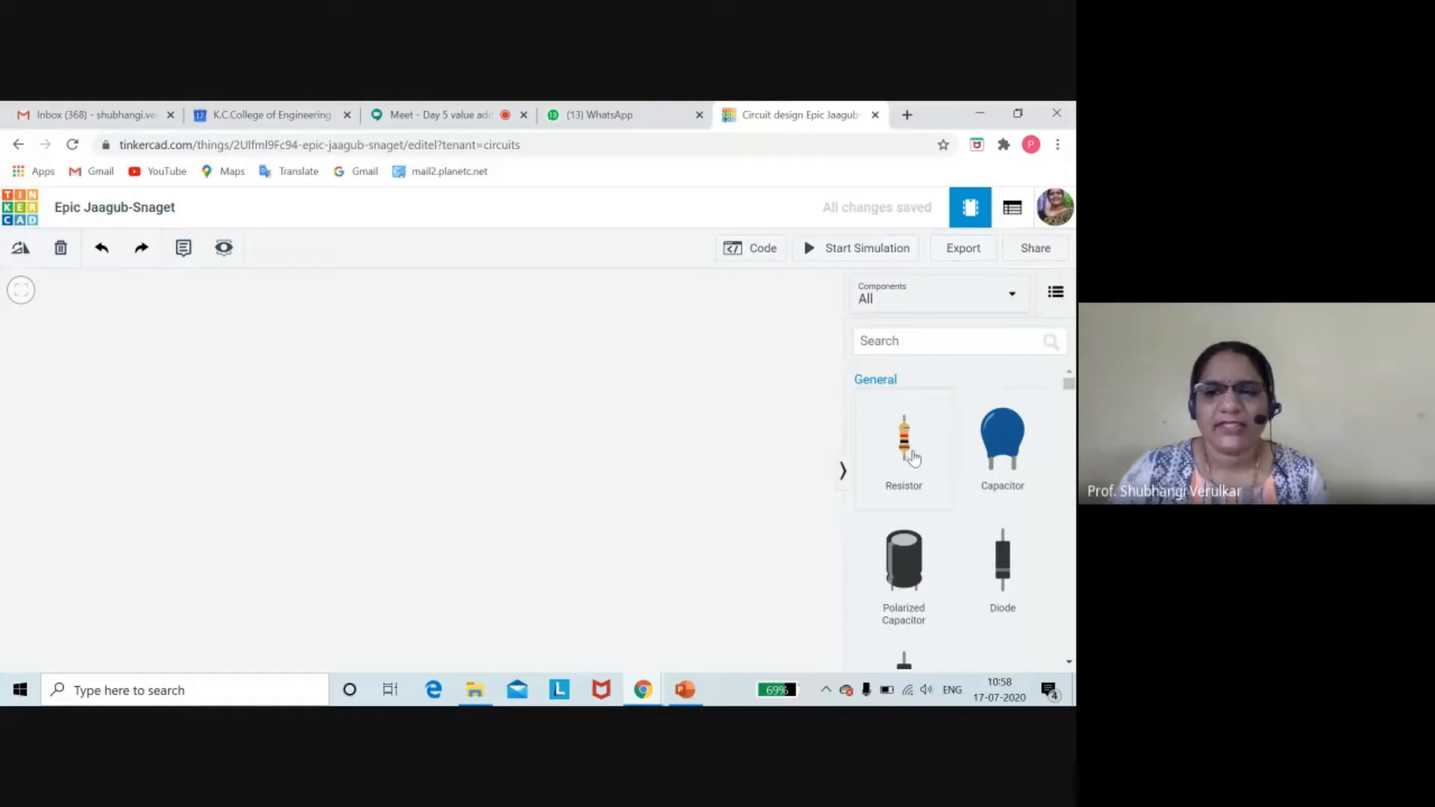
- Examine the General components in the library, including the resistor, capacitors, diodes and inductor
scroll(970, 523, "down", 1)
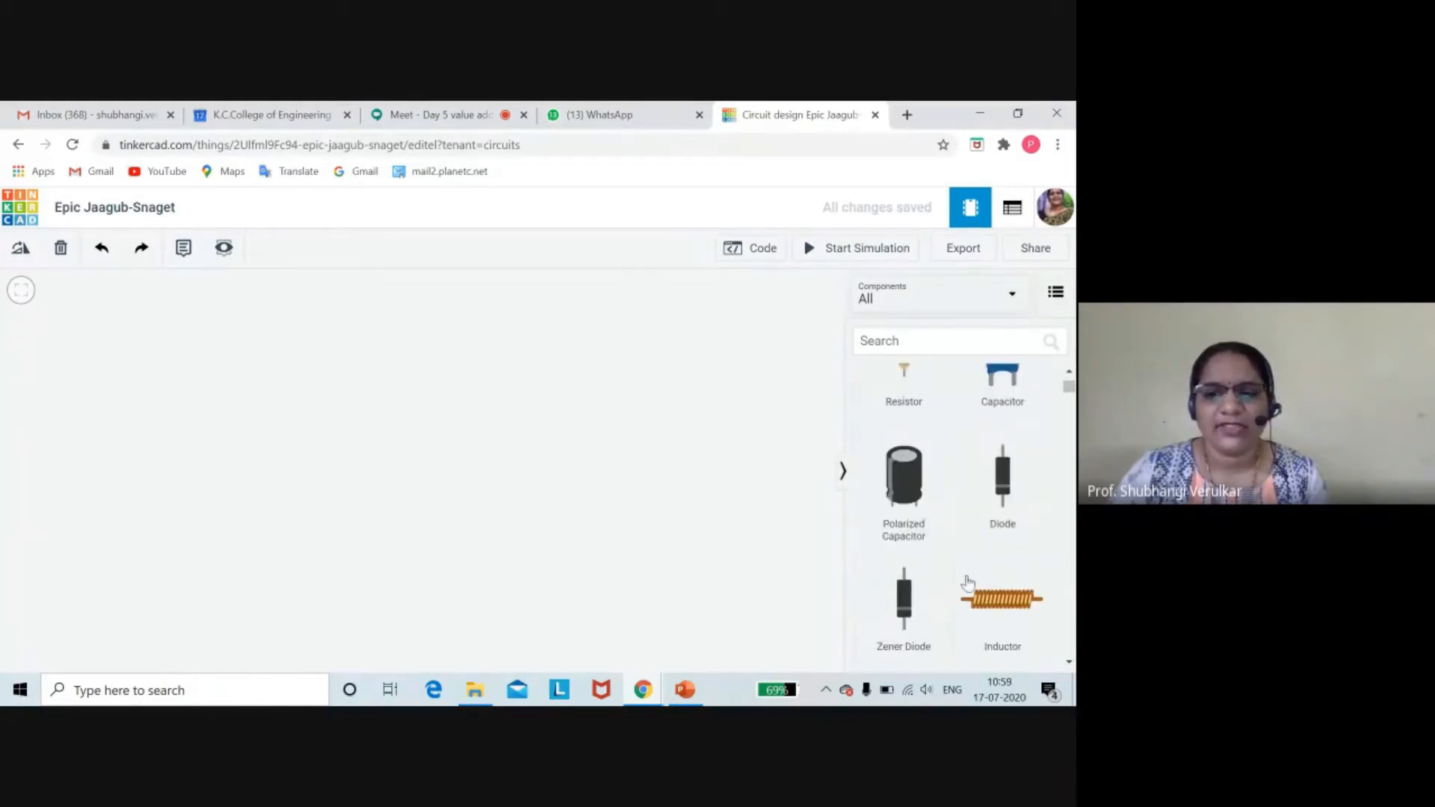
scroll(964, 580, "down", 1)
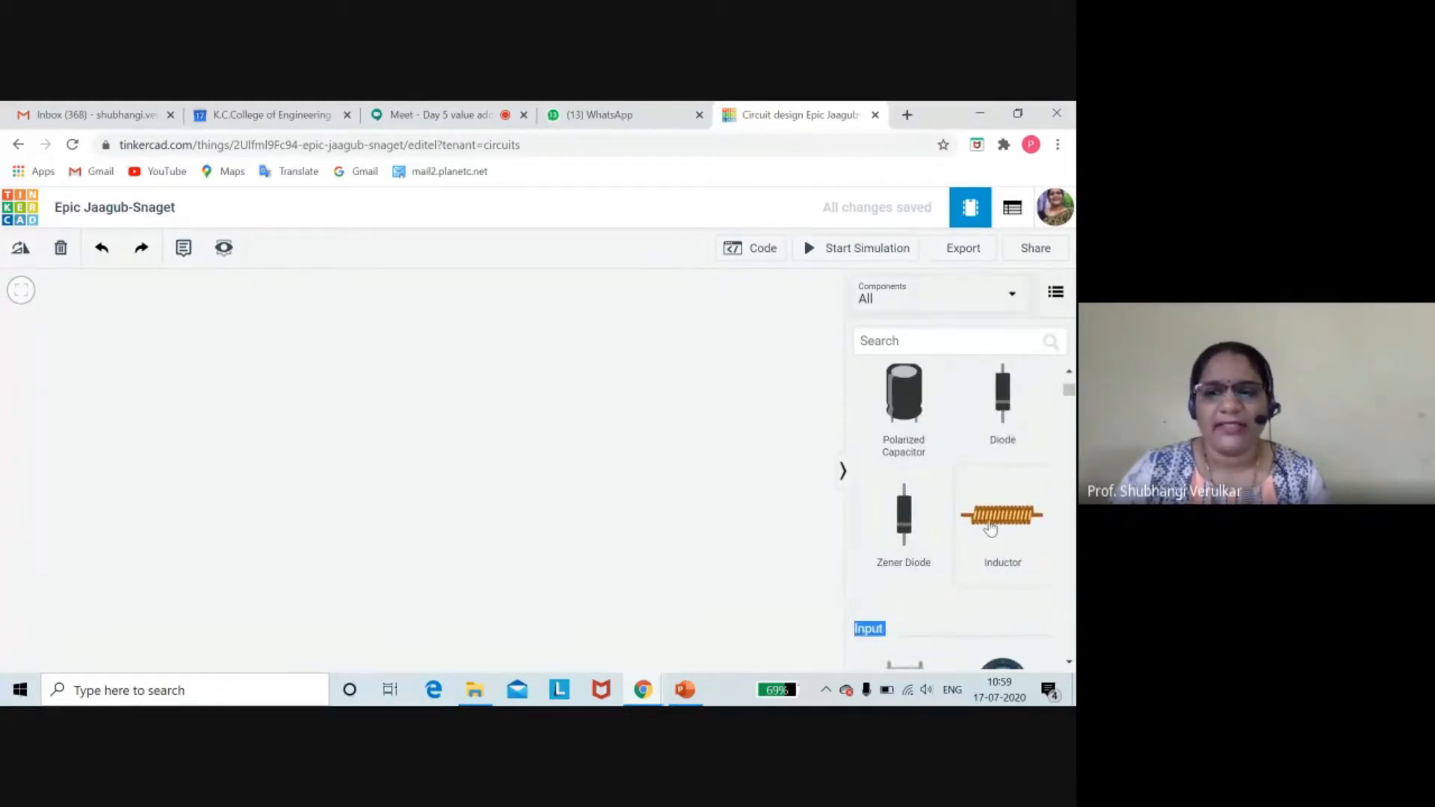
scroll(990, 529, "up", 2)
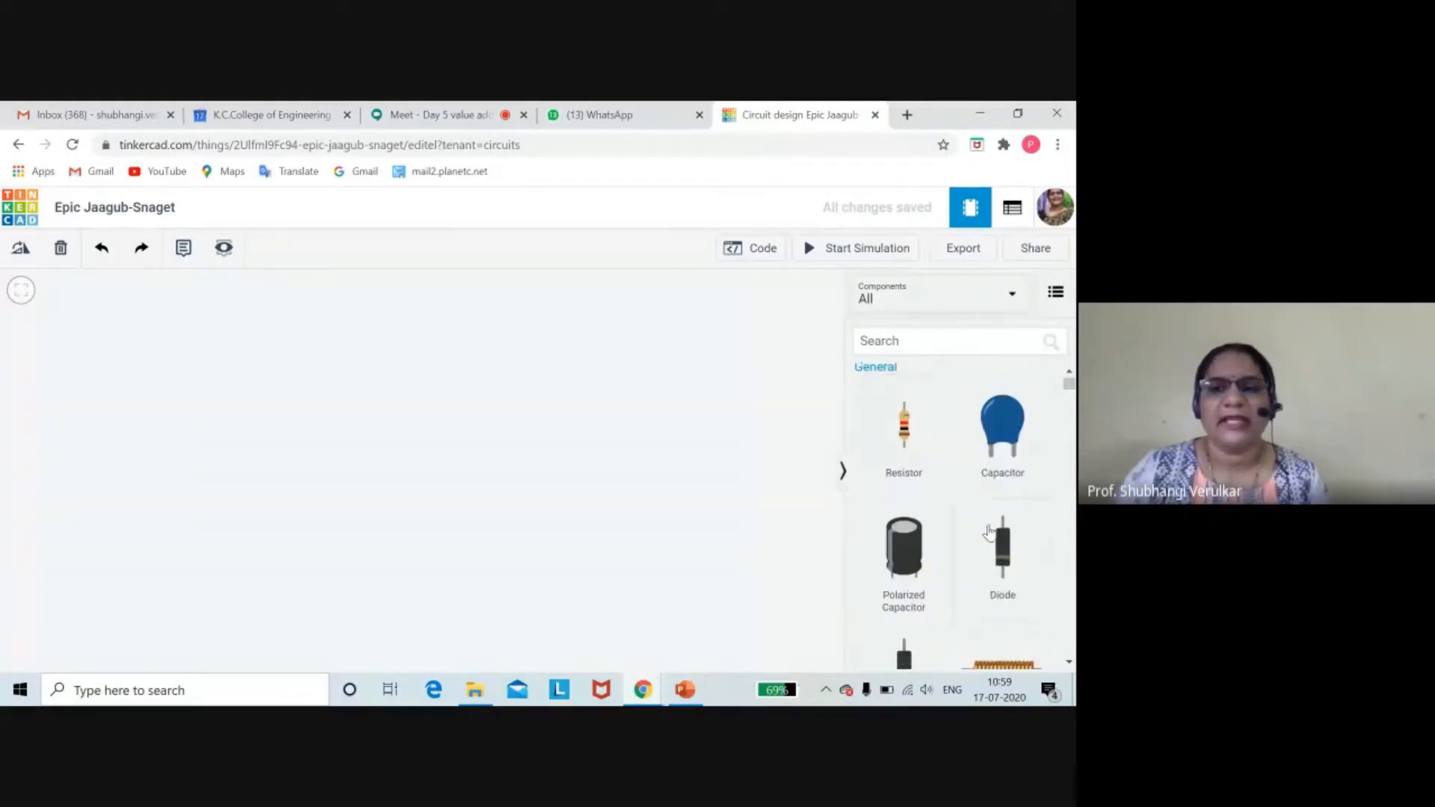
scroll(990, 529, "down", 4)
scroll(989, 528, "up", 1)
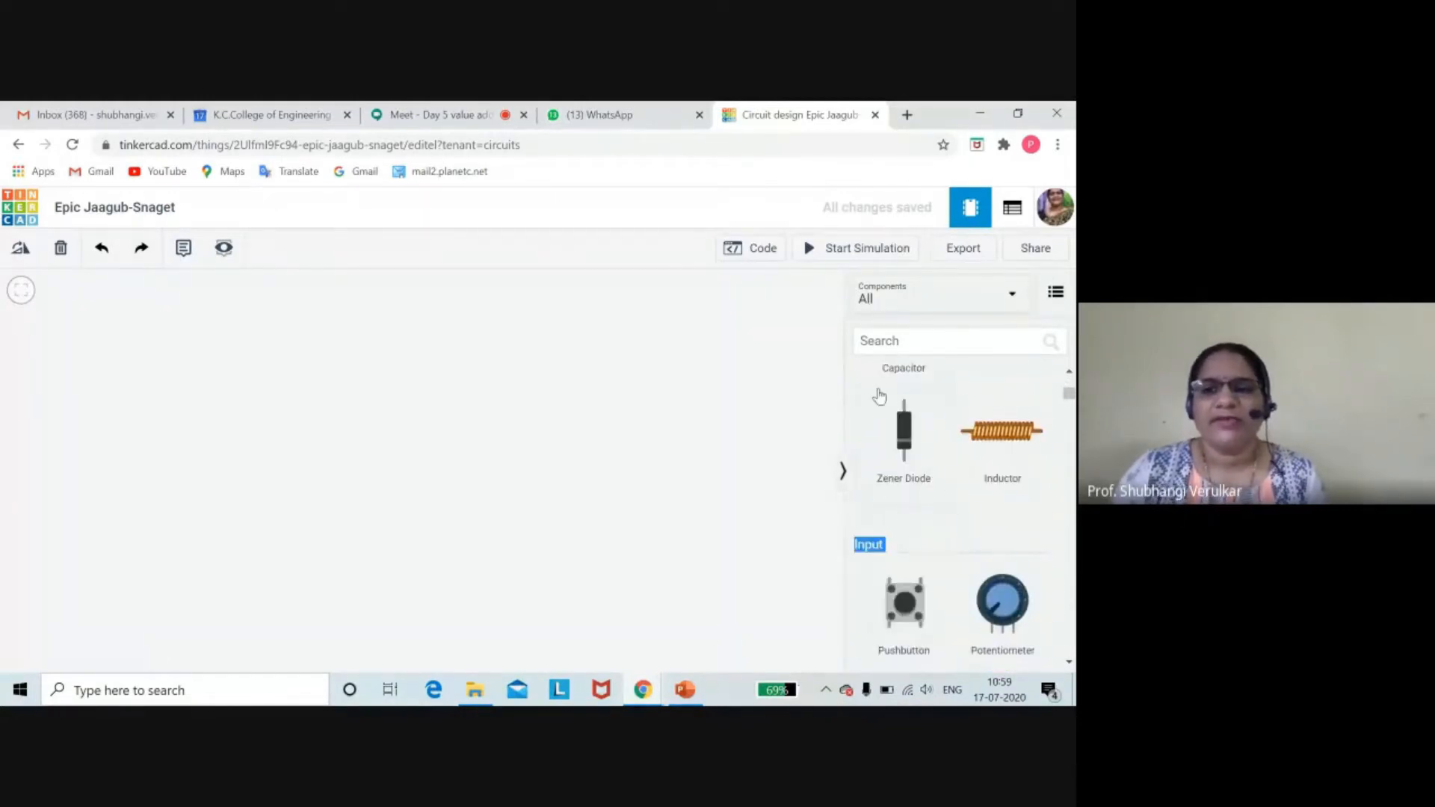
scroll(966, 484, "up", 2)
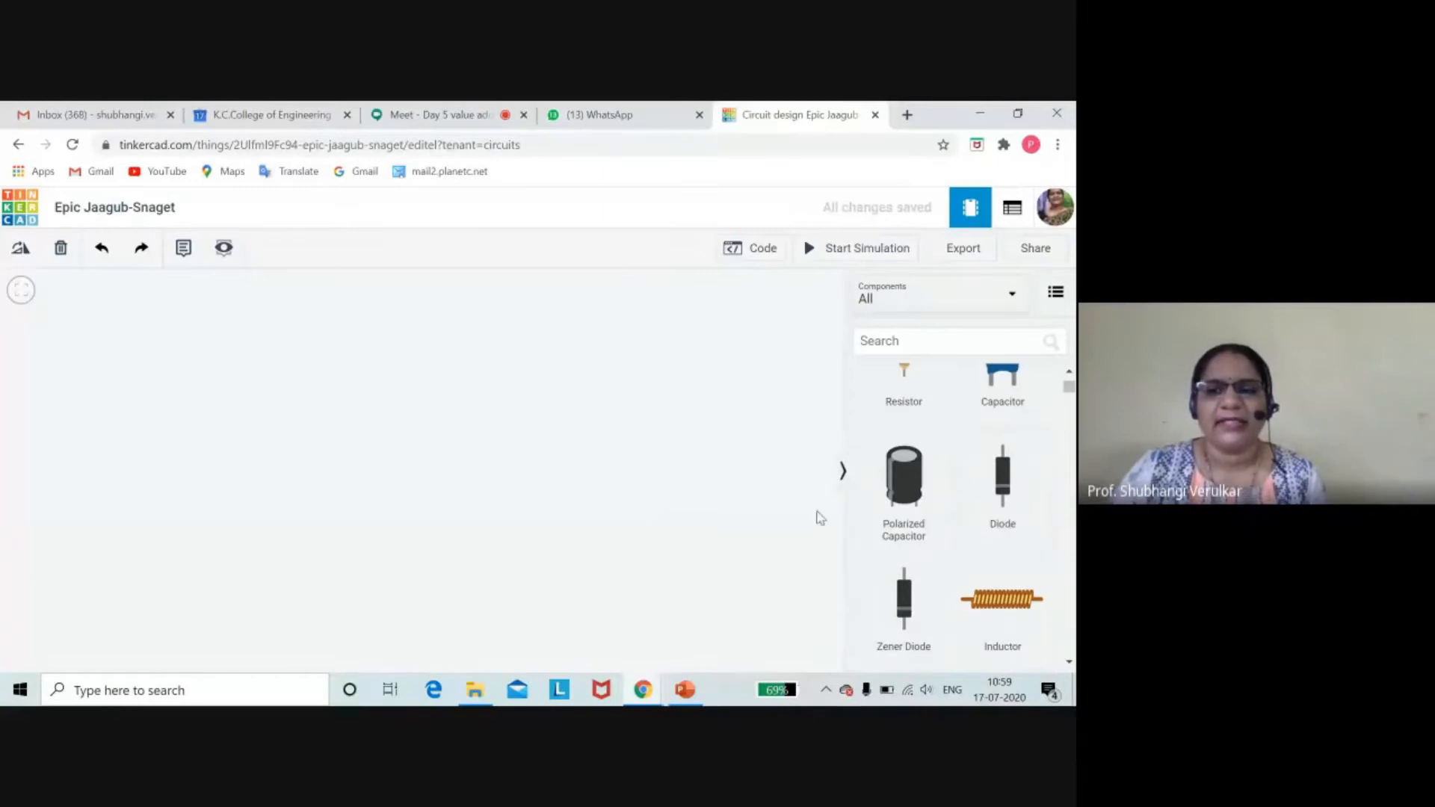
scroll(957, 553, "up", 1)
scroll(955, 554, "down", 1)
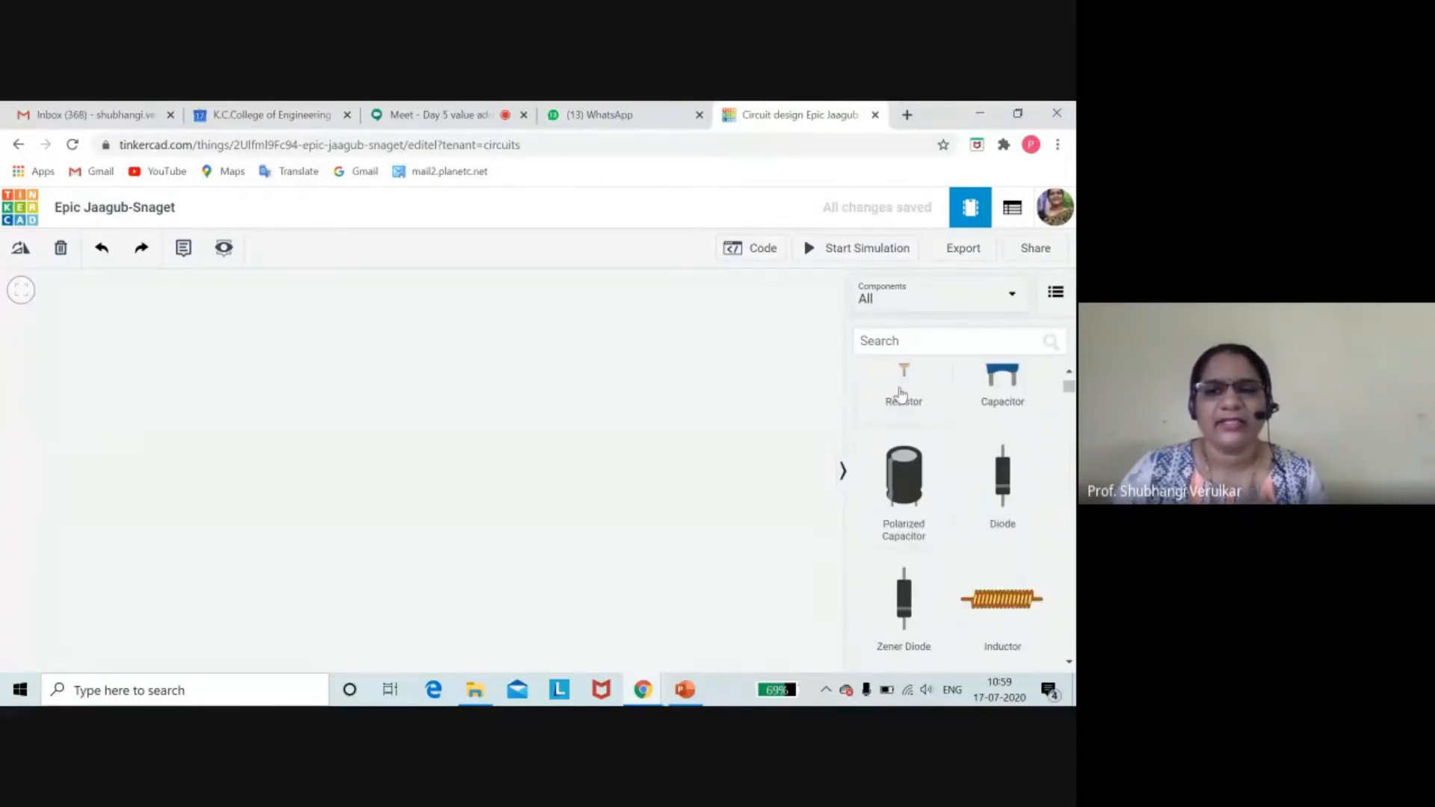
scroll(981, 530, "down", 2)
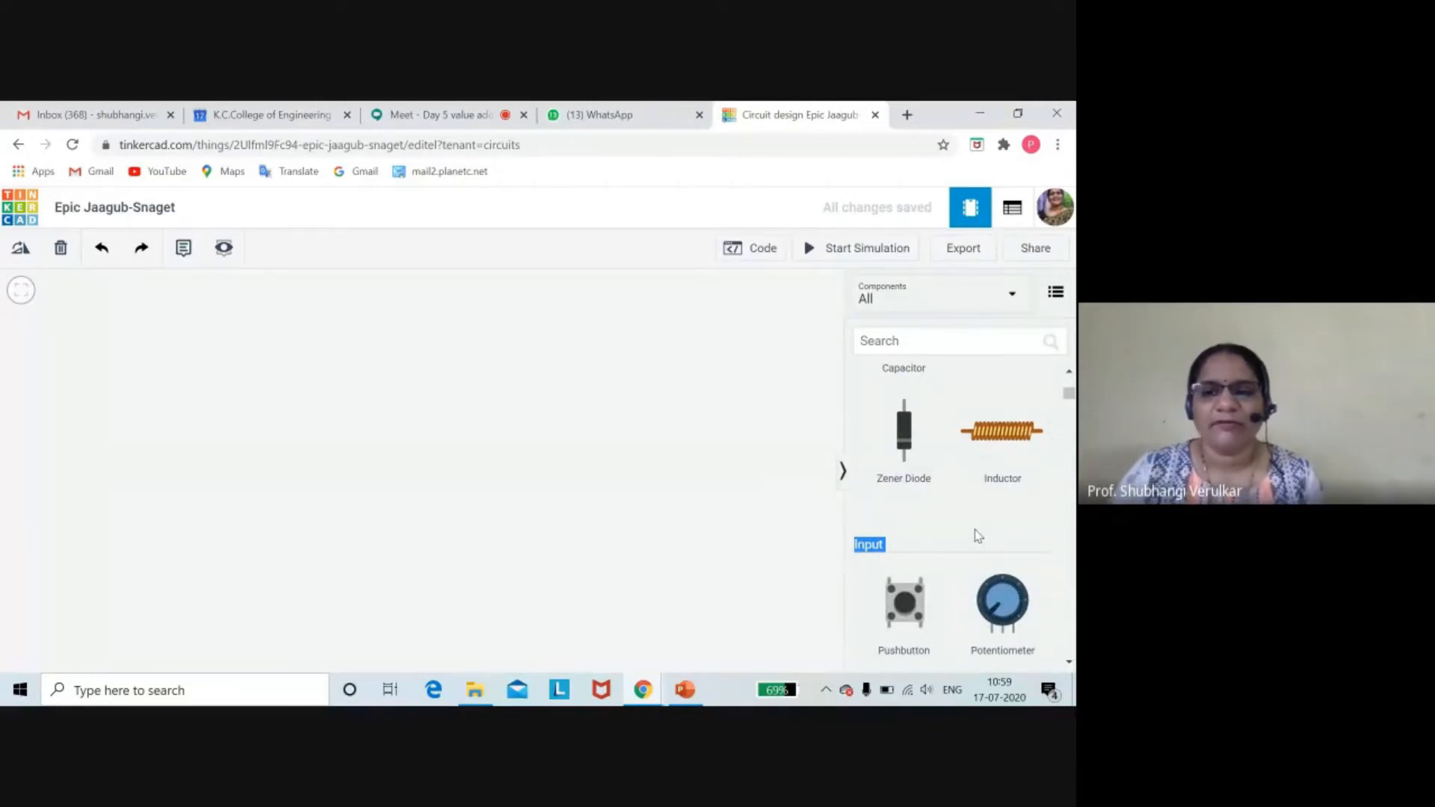
scroll(979, 517, "down", 1)
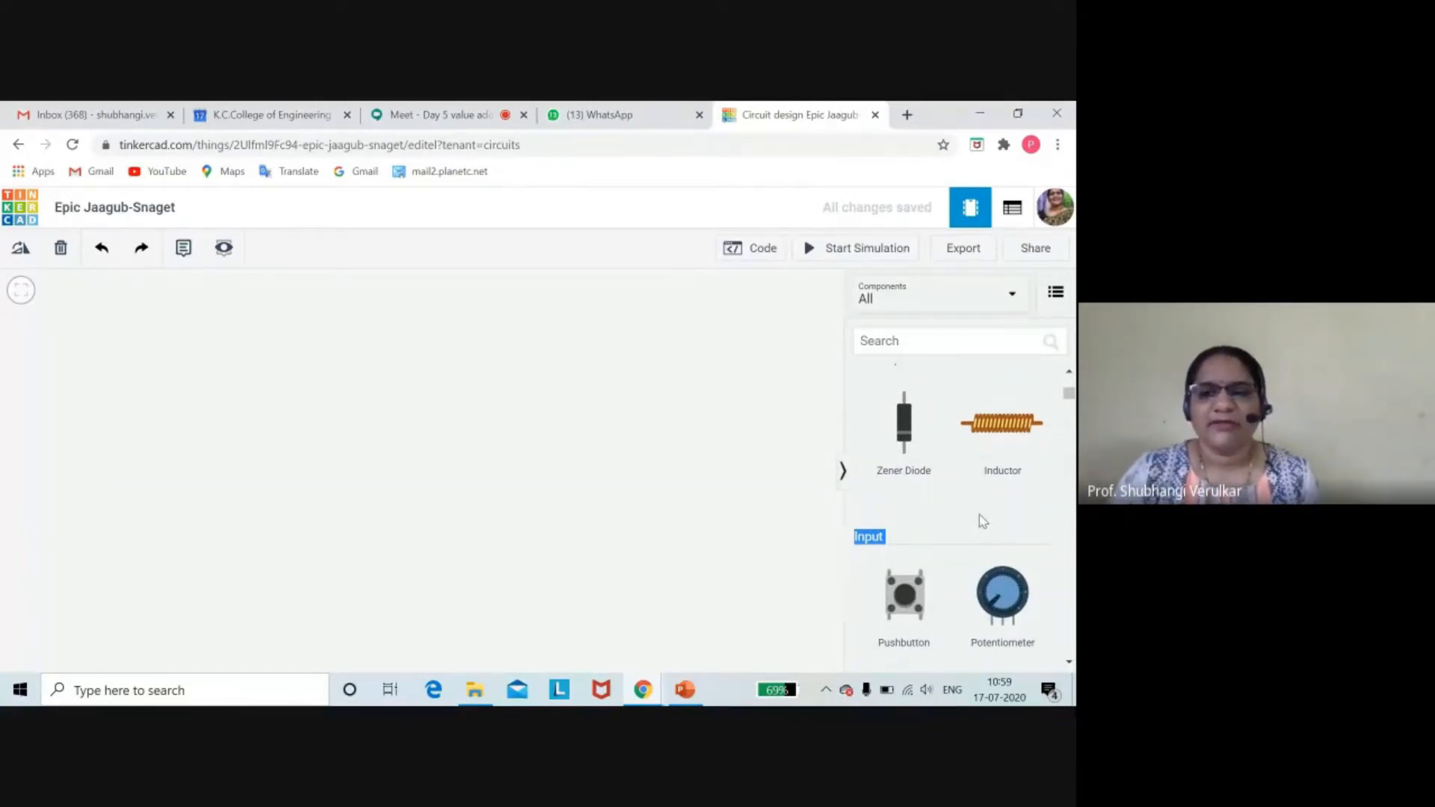
- Examine the Input components, from the pushbutton and potentiometer through the light, distance, PIR, tilt, temperature and gas sensors to the keypad and DIP switches
scroll(1062, 496, "down", 1)
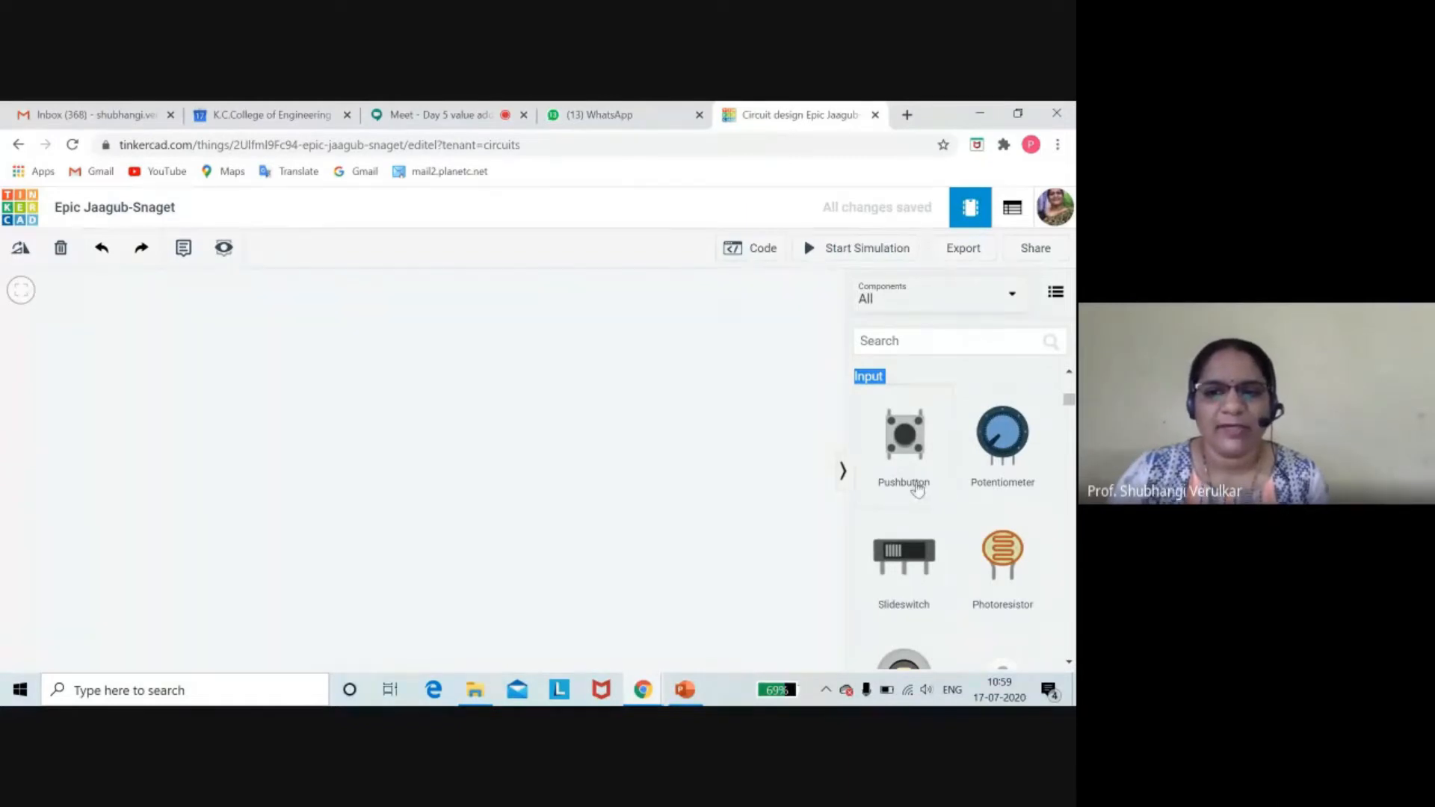
scroll(945, 544, "down", 1)
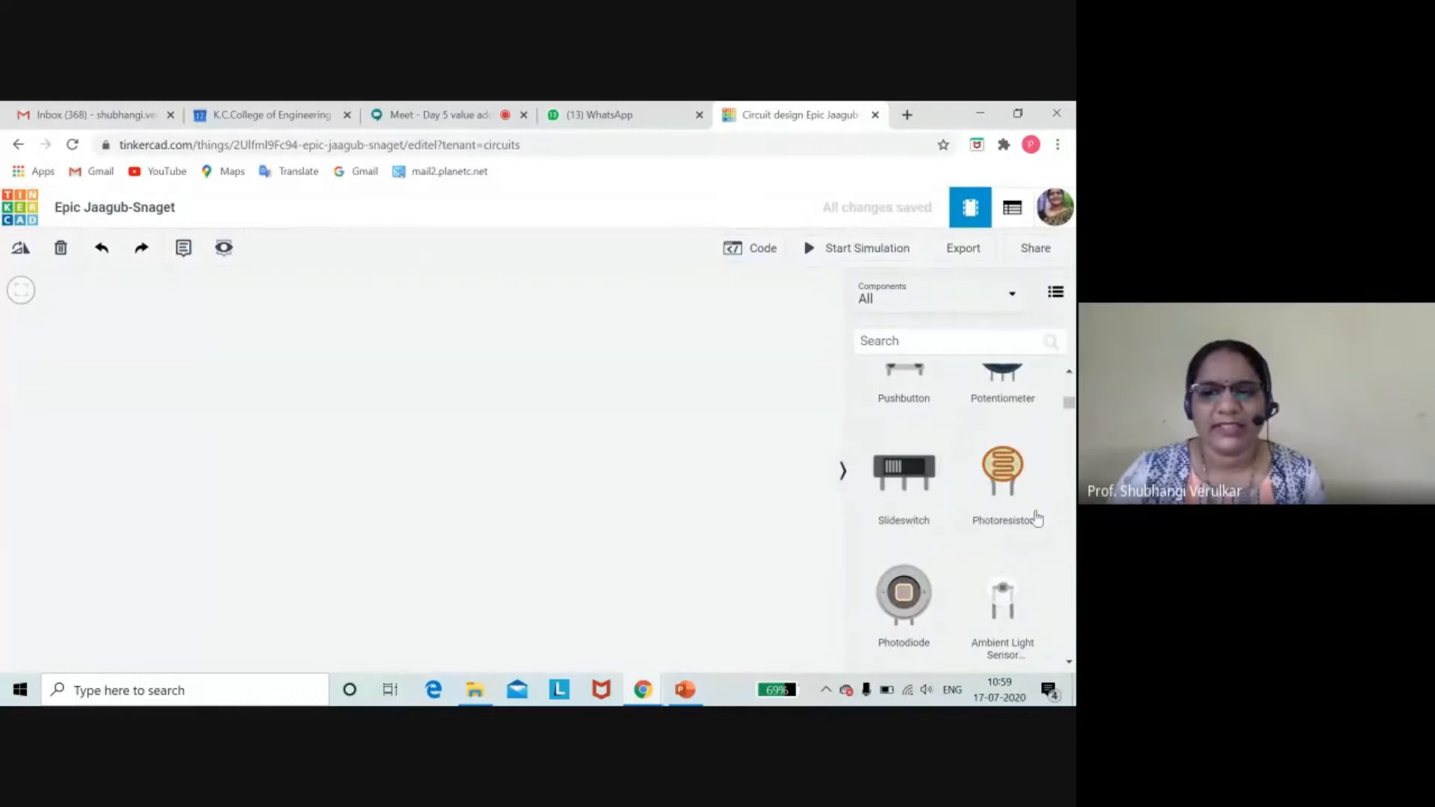
scroll(1035, 517, "down", 1)
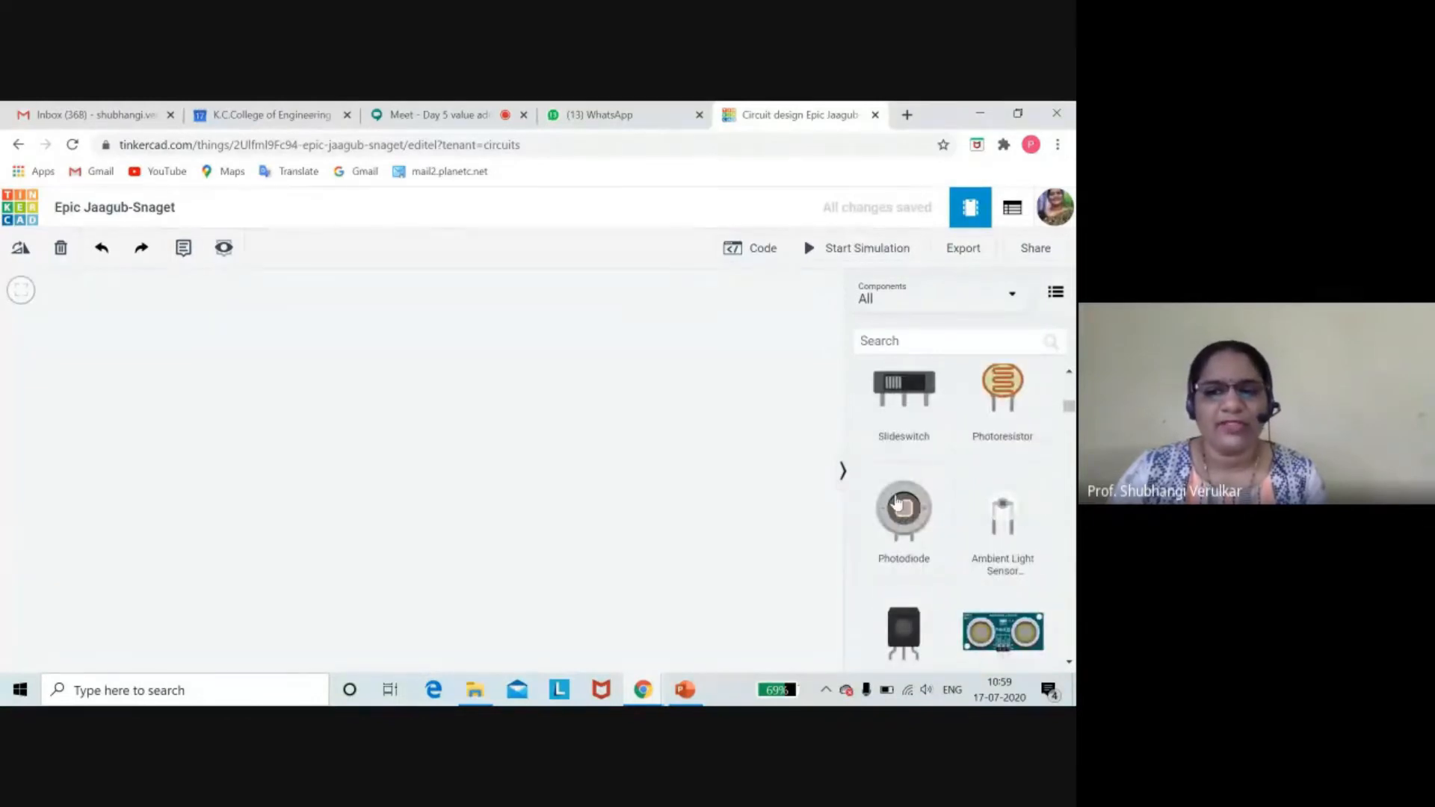
scroll(1046, 547, "down", 1)
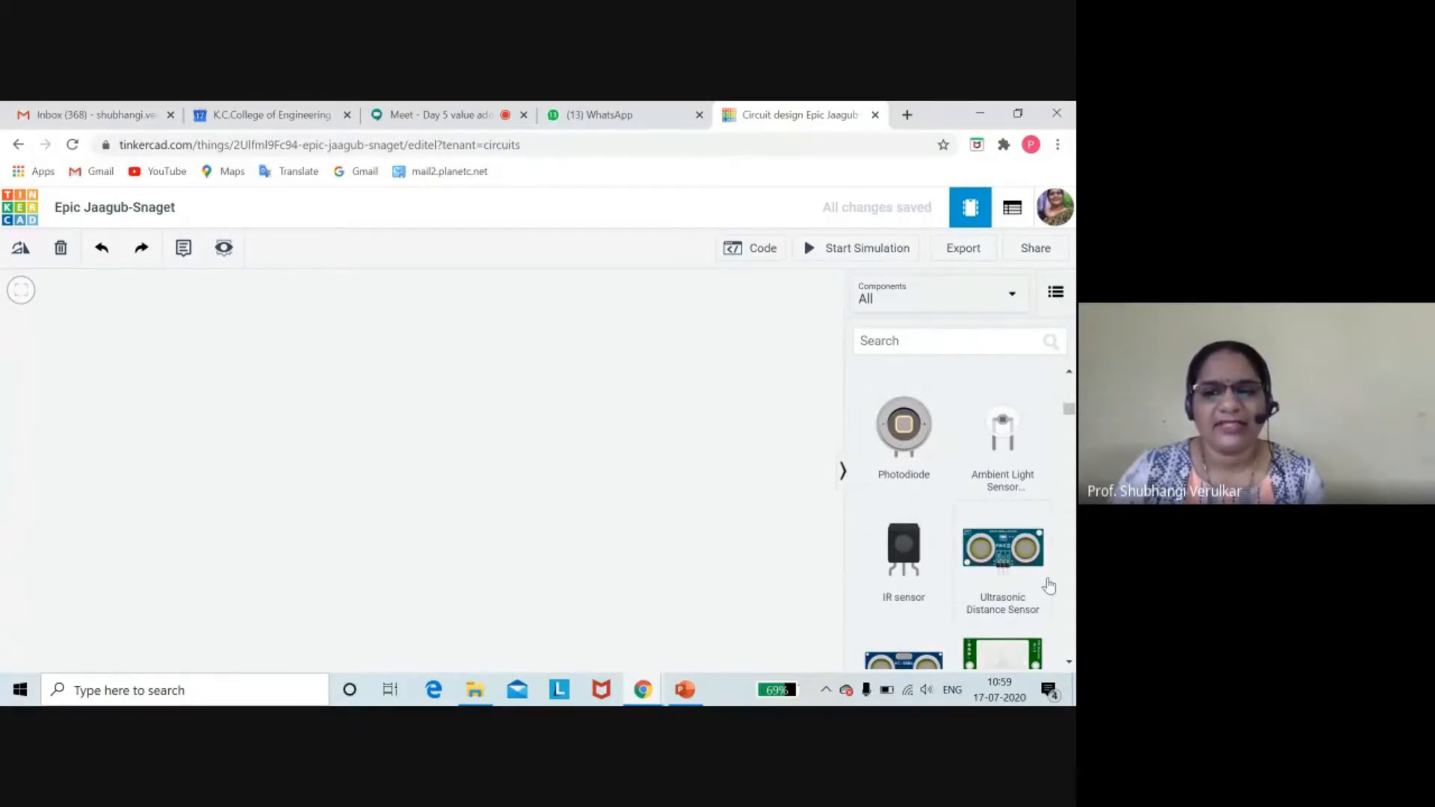
scroll(1049, 586, "down", 1)
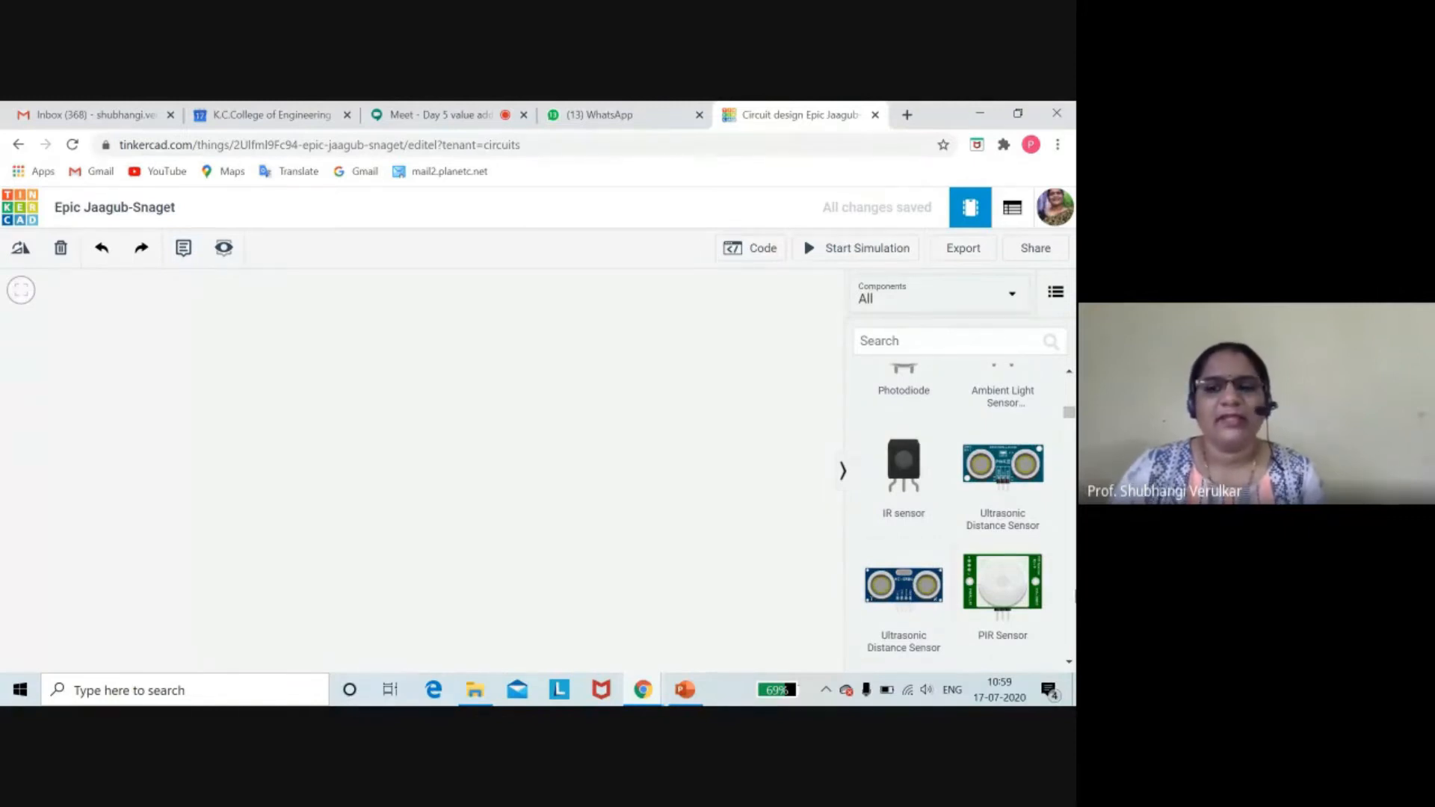
scroll(1028, 583, "down", 1)
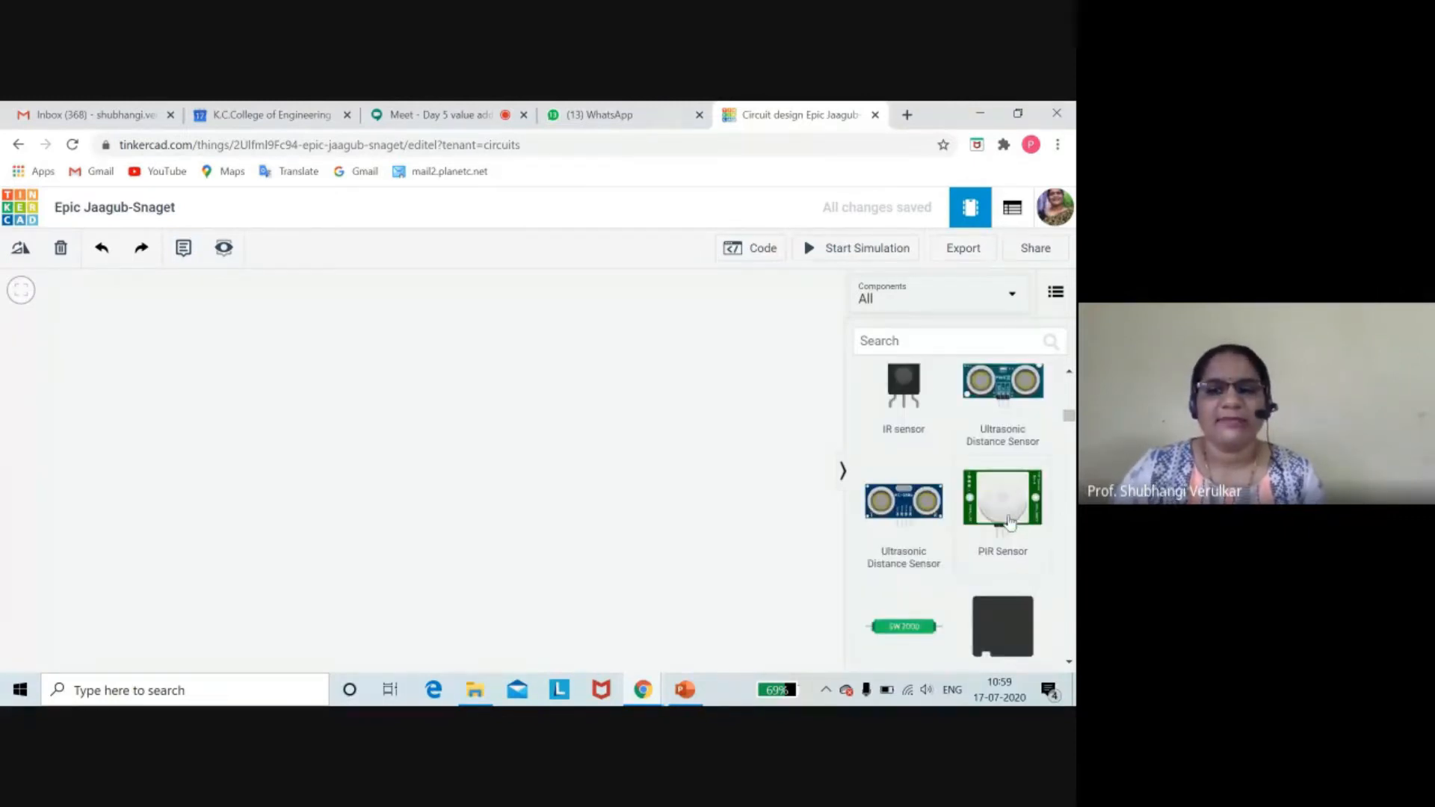
scroll(1041, 538, "down", 2)
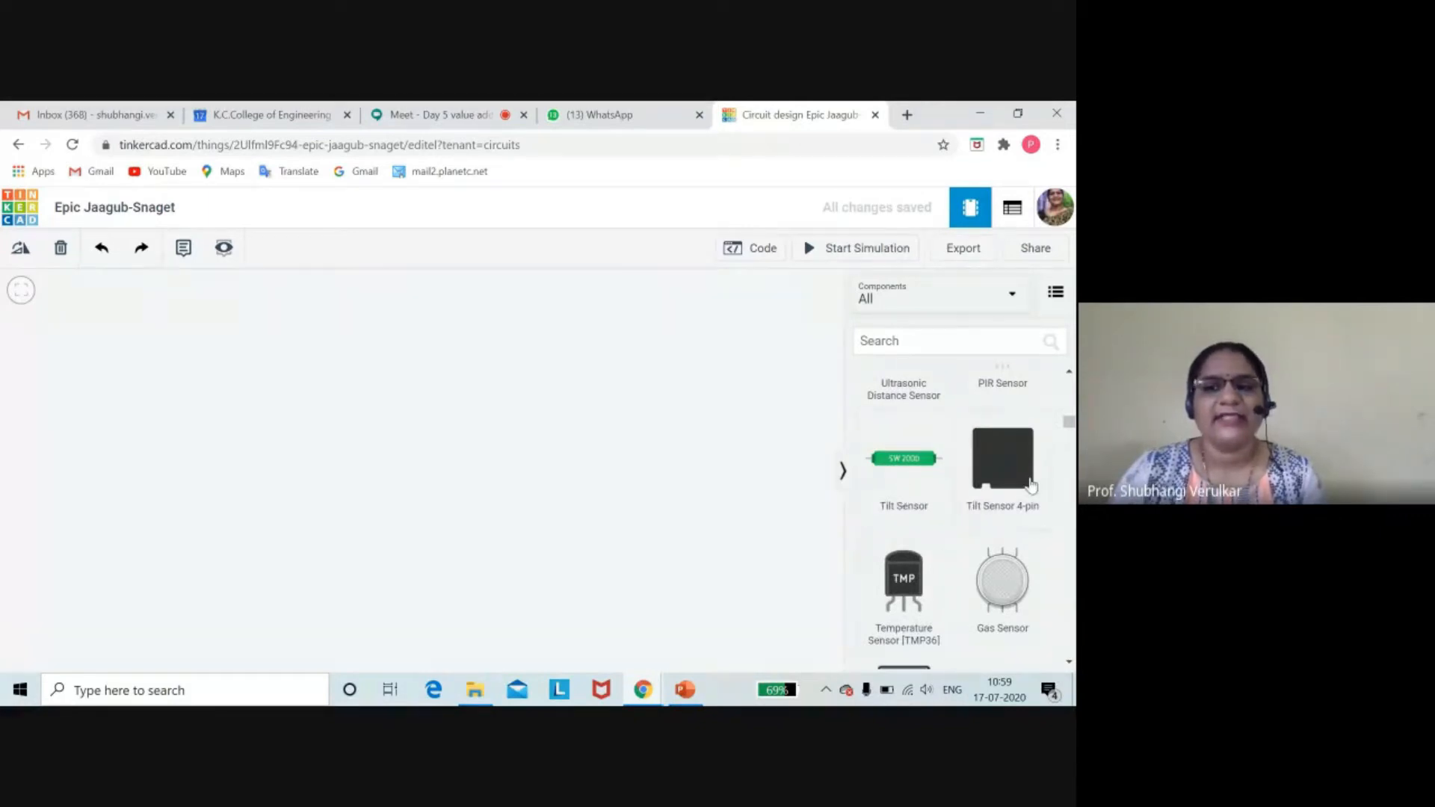
scroll(1039, 523, "down", 1)
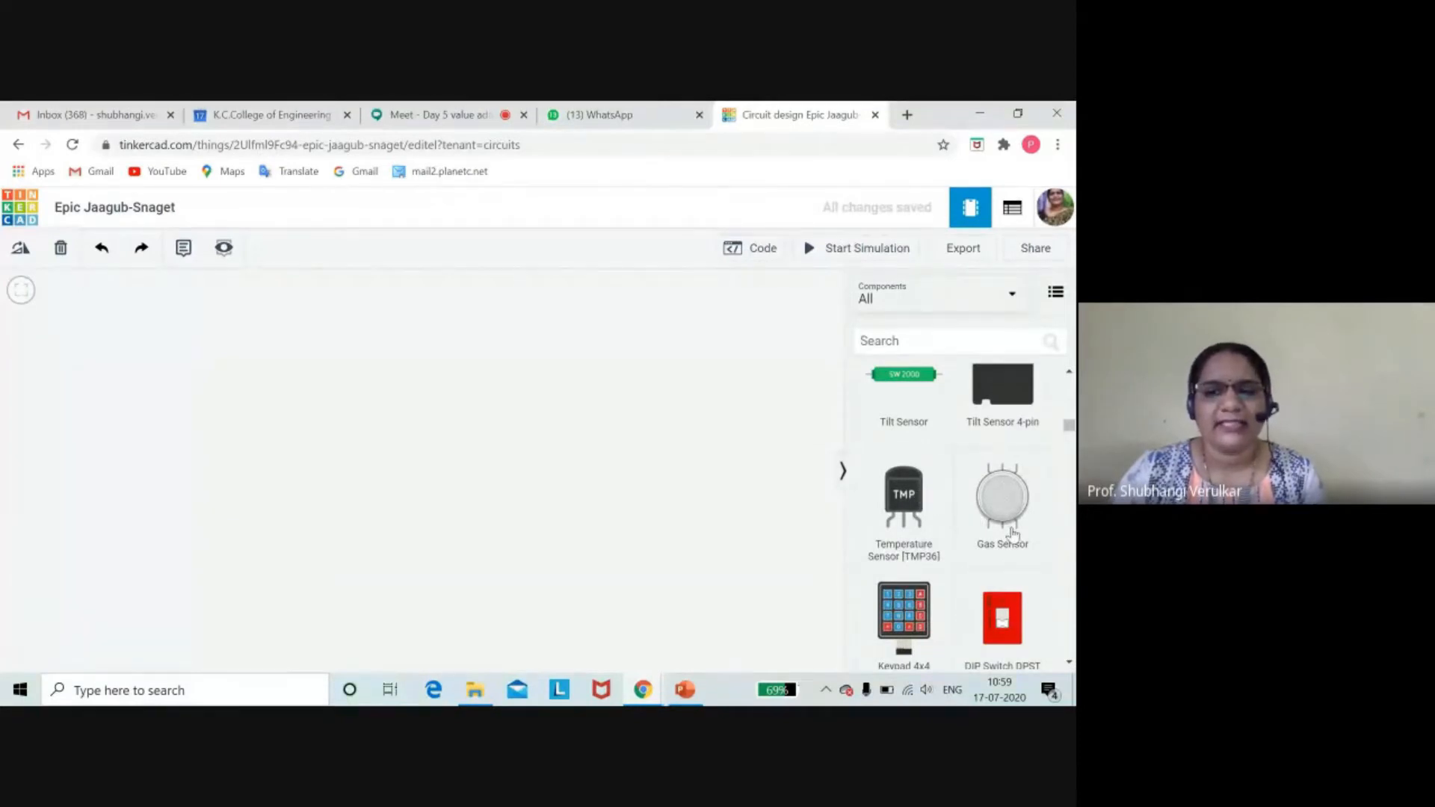
scroll(1005, 532, "down", 2)
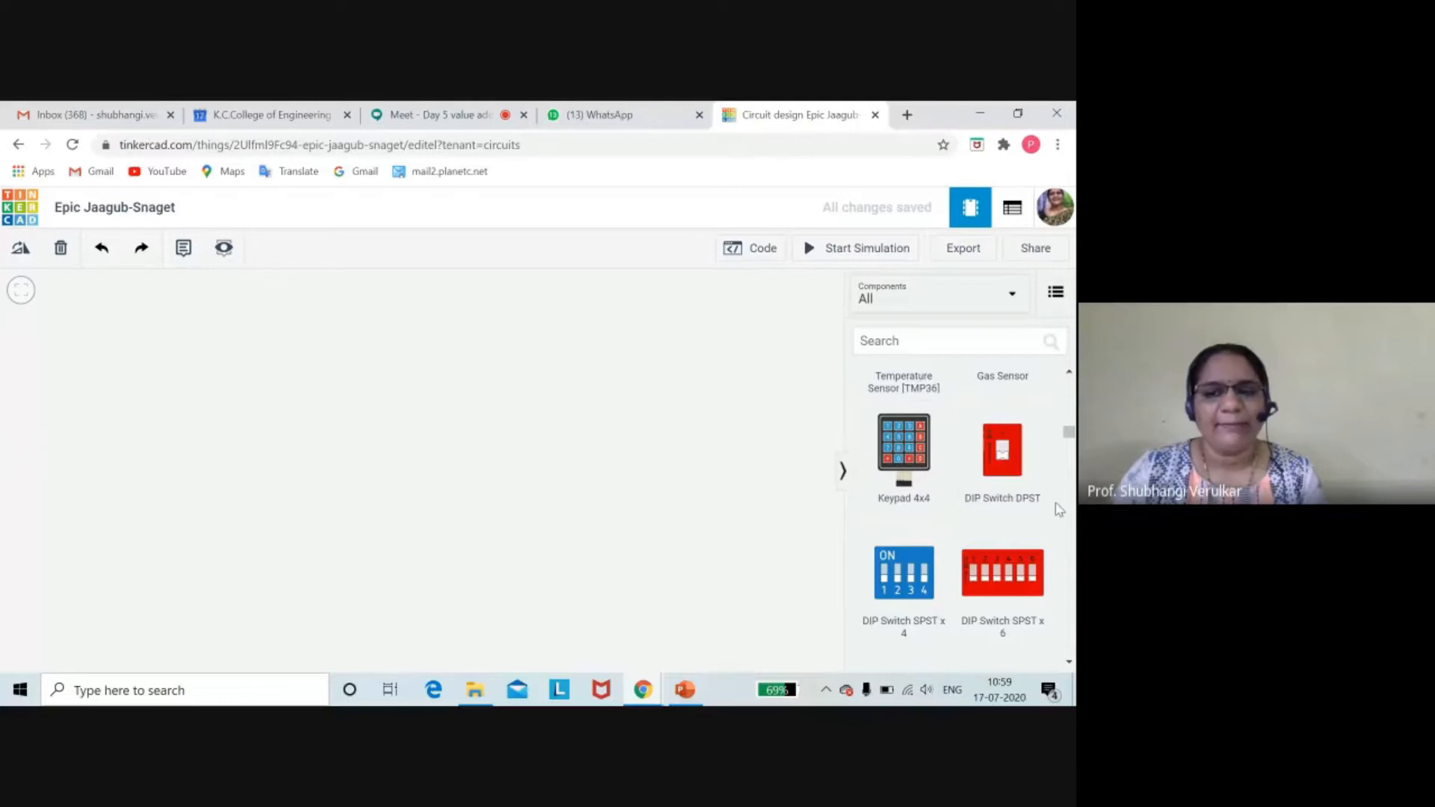
- Examine the Output components, from the LEDs, light bulb and NeoPixels through the motors and servos to the piezo, IR remote and displays
scroll(1058, 510, "down", 2)
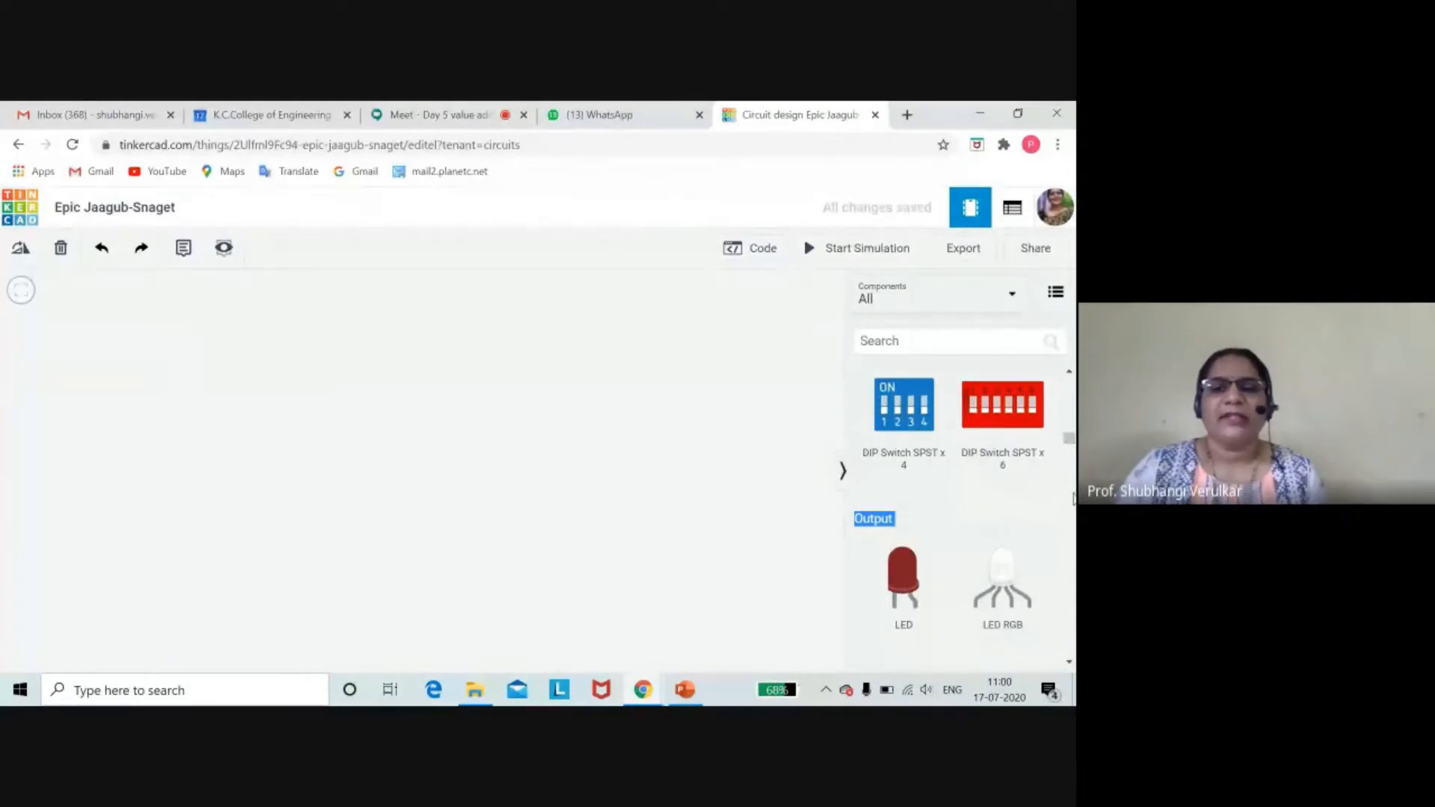
scroll(1072, 498, "down", 1)
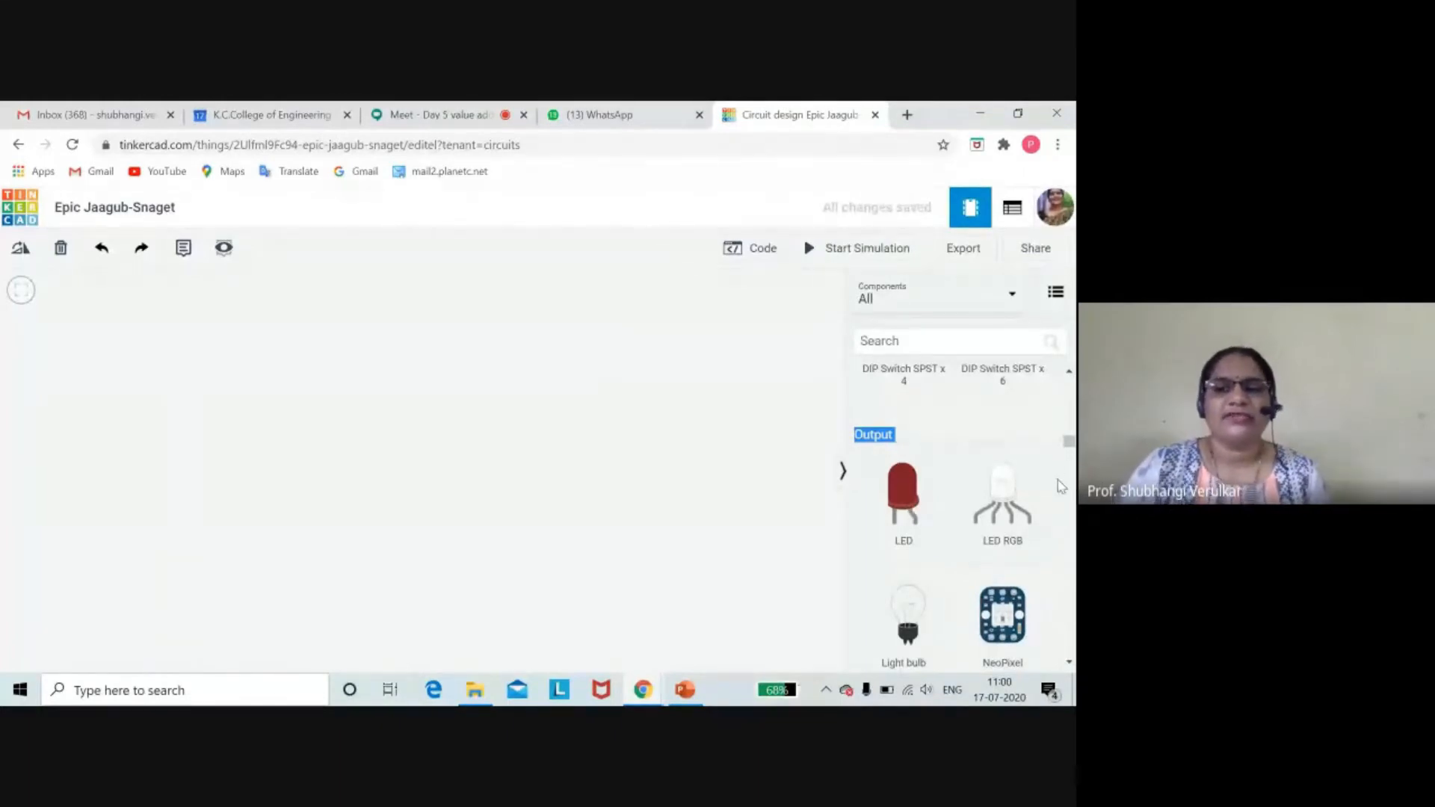
scroll(1061, 487, "down", 1)
scroll(942, 497, "up", 1)
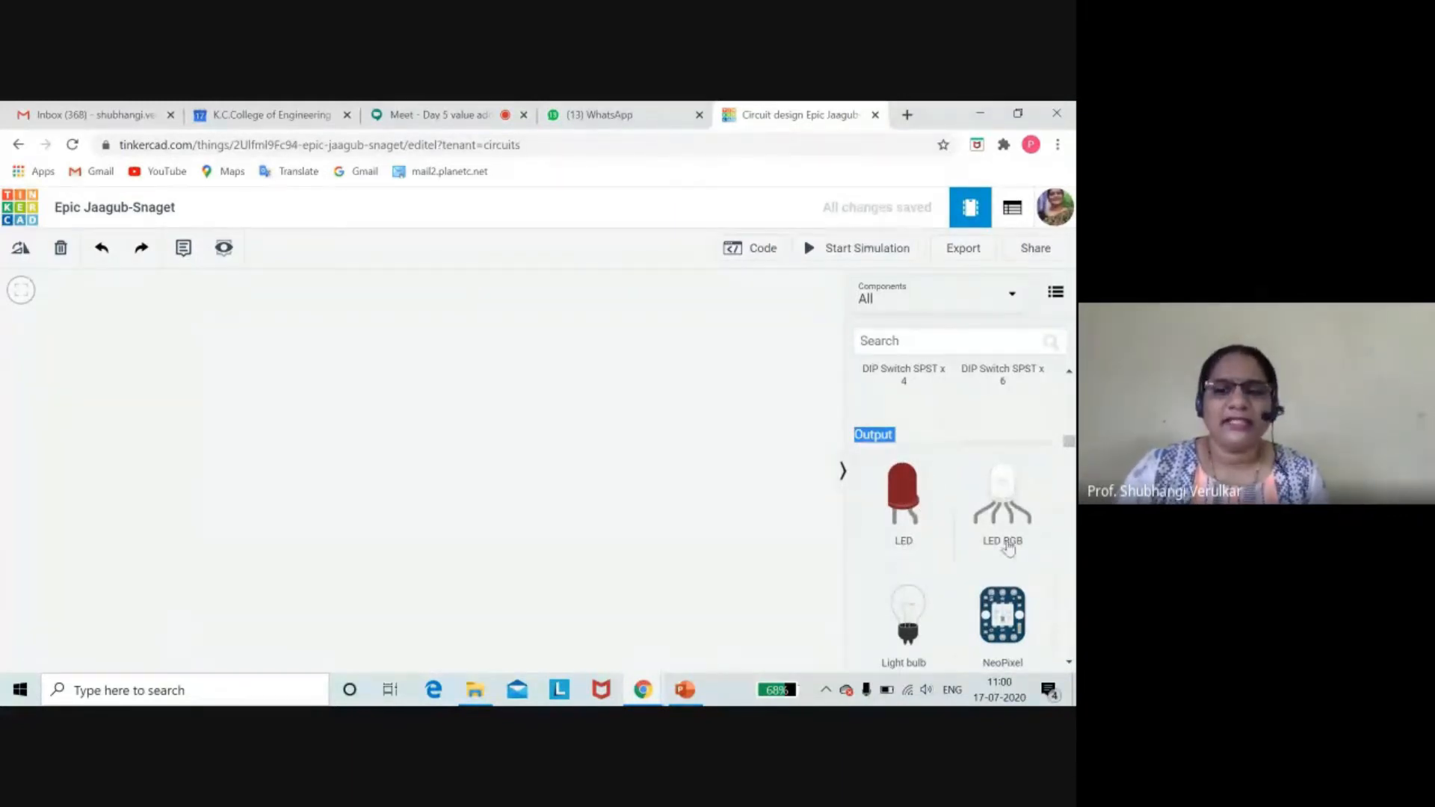
scroll(1042, 547, "down", 1)
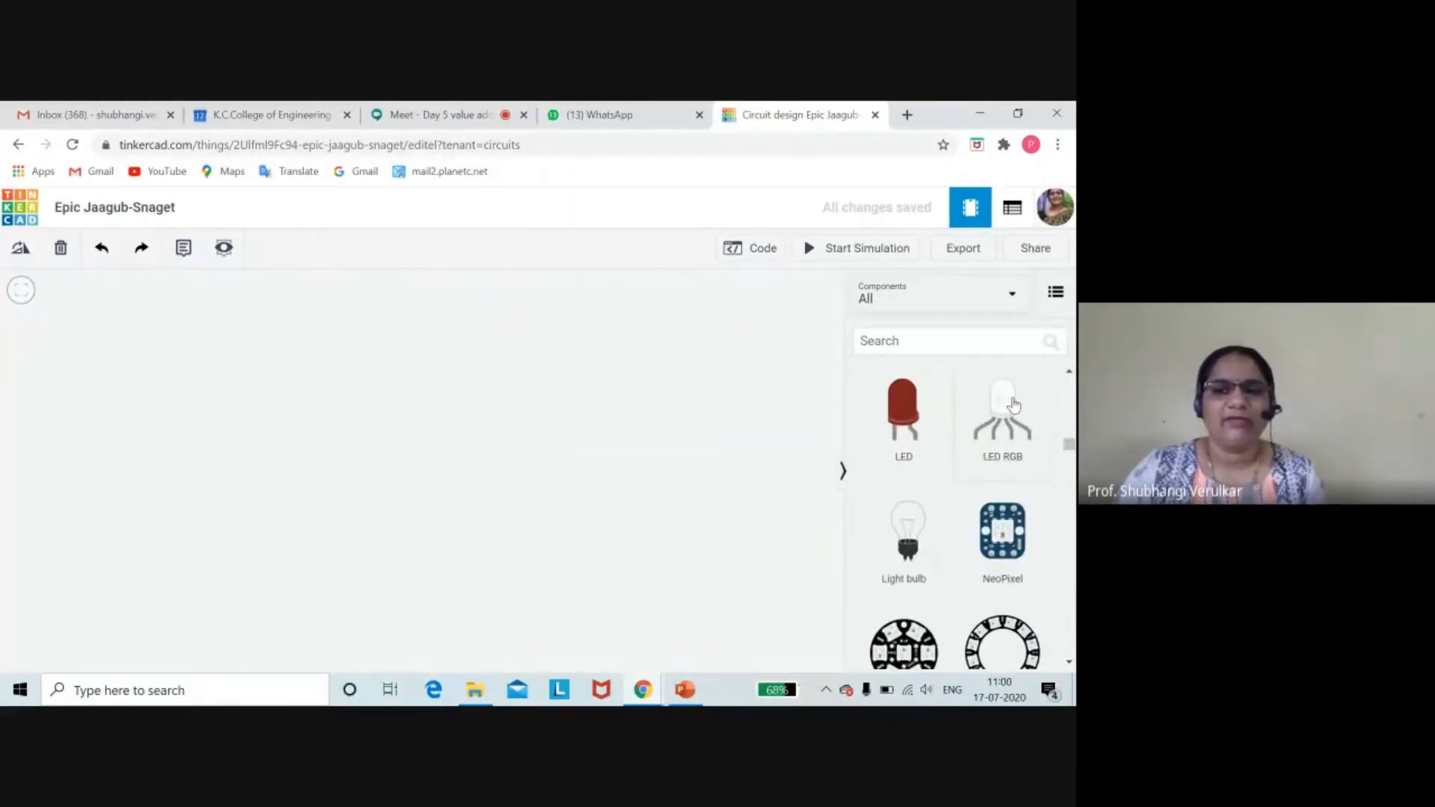
scroll(1005, 441, "down", 1)
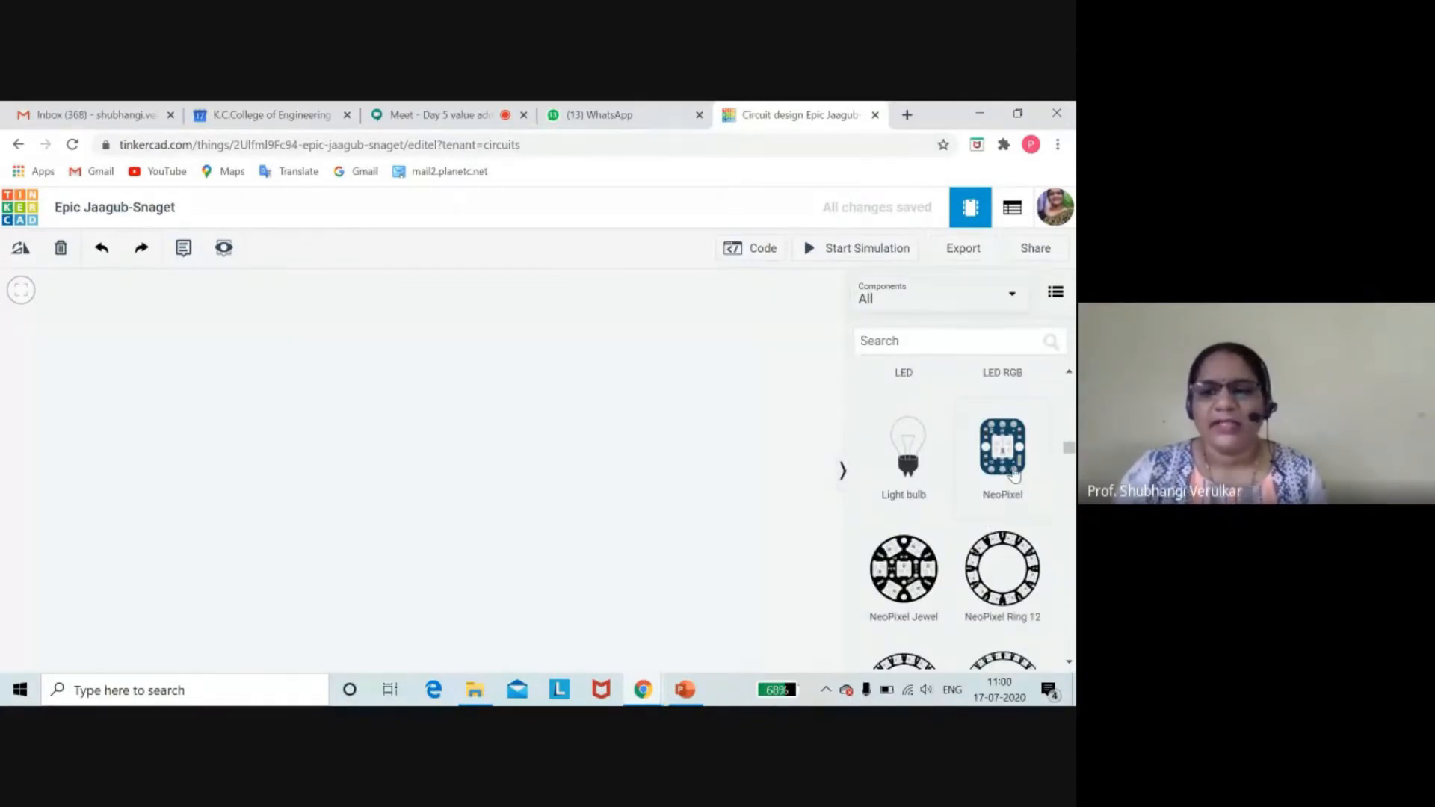
scroll(1014, 504, "down", 1)
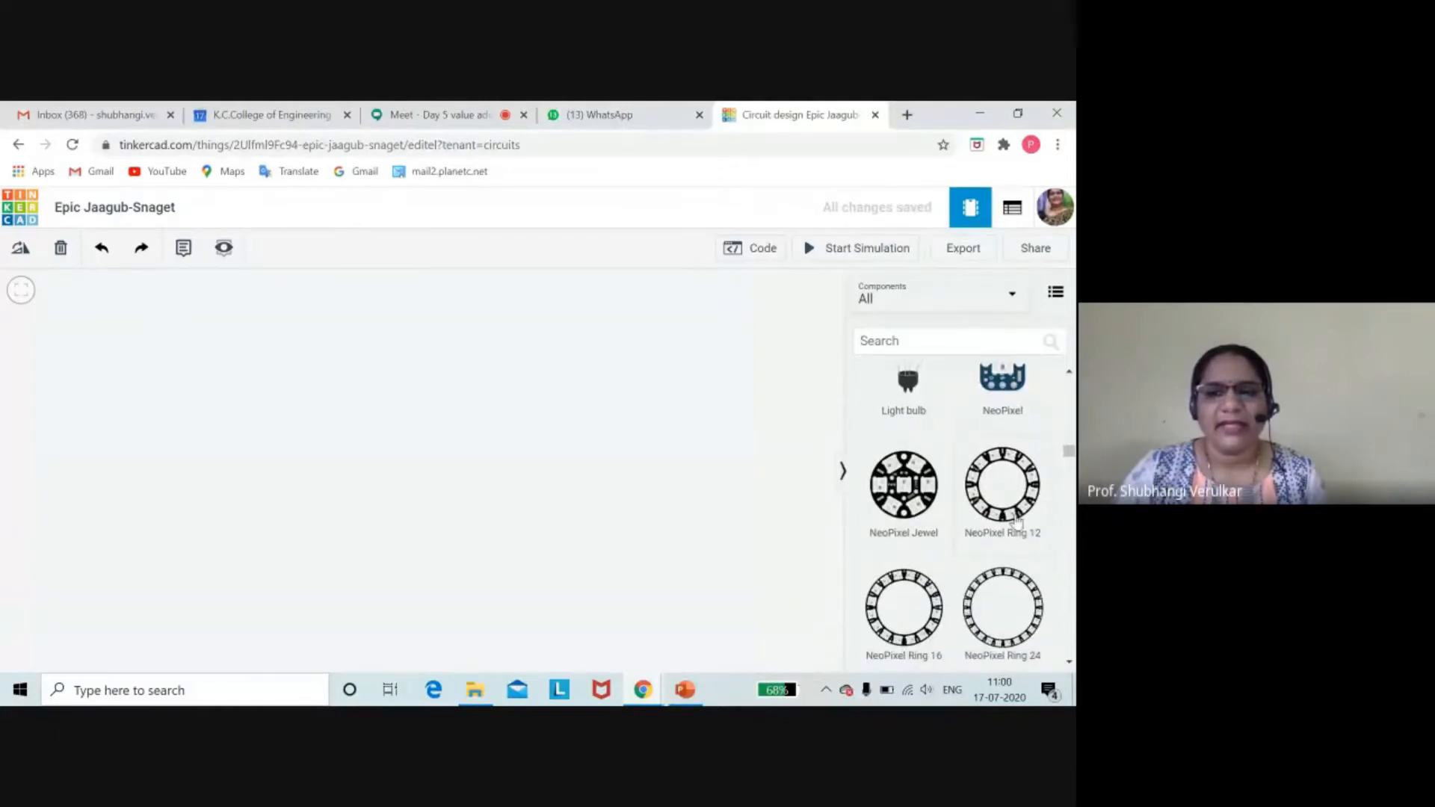
scroll(1015, 590, "down", 1)
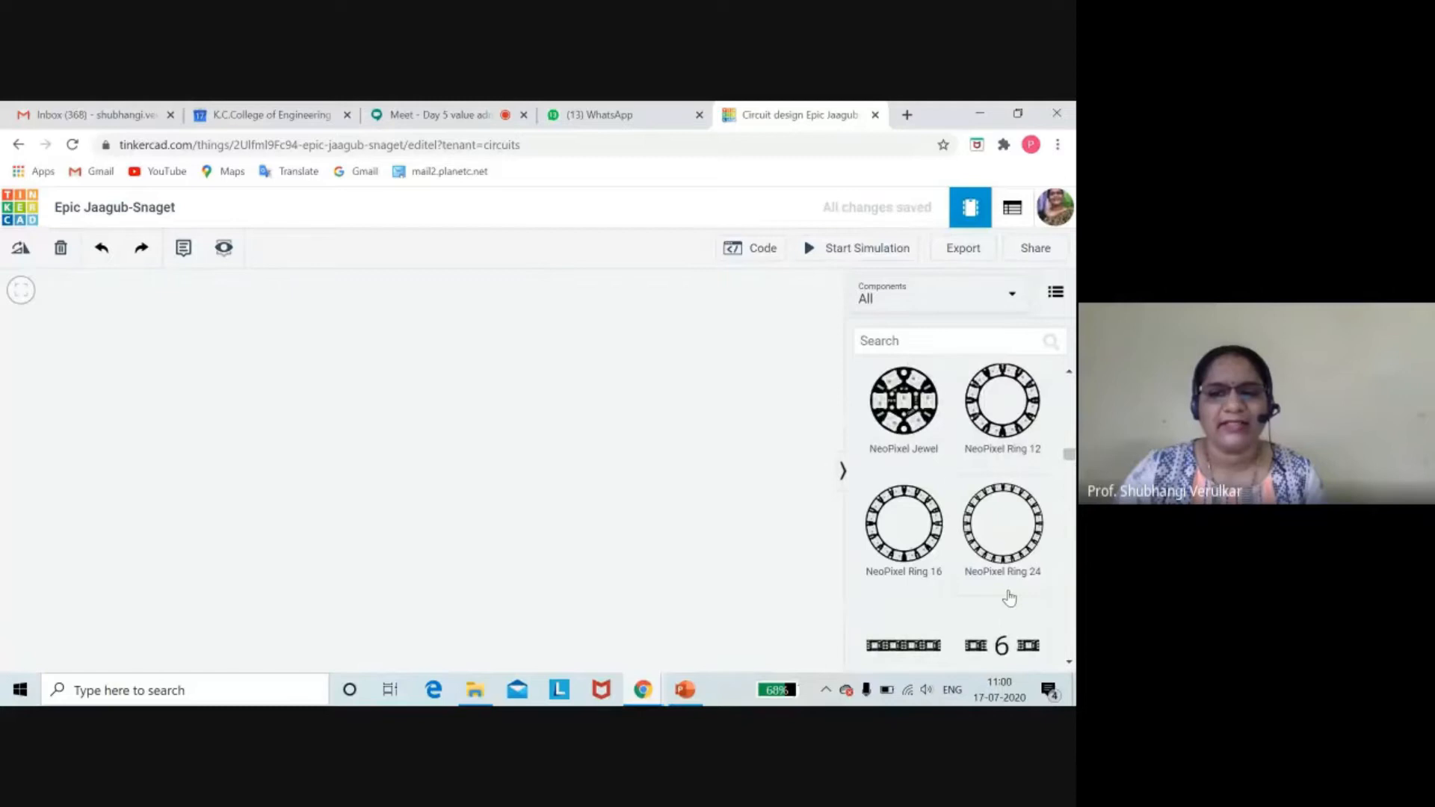
scroll(1003, 595, "down", 2)
scroll(999, 545, "down", 3)
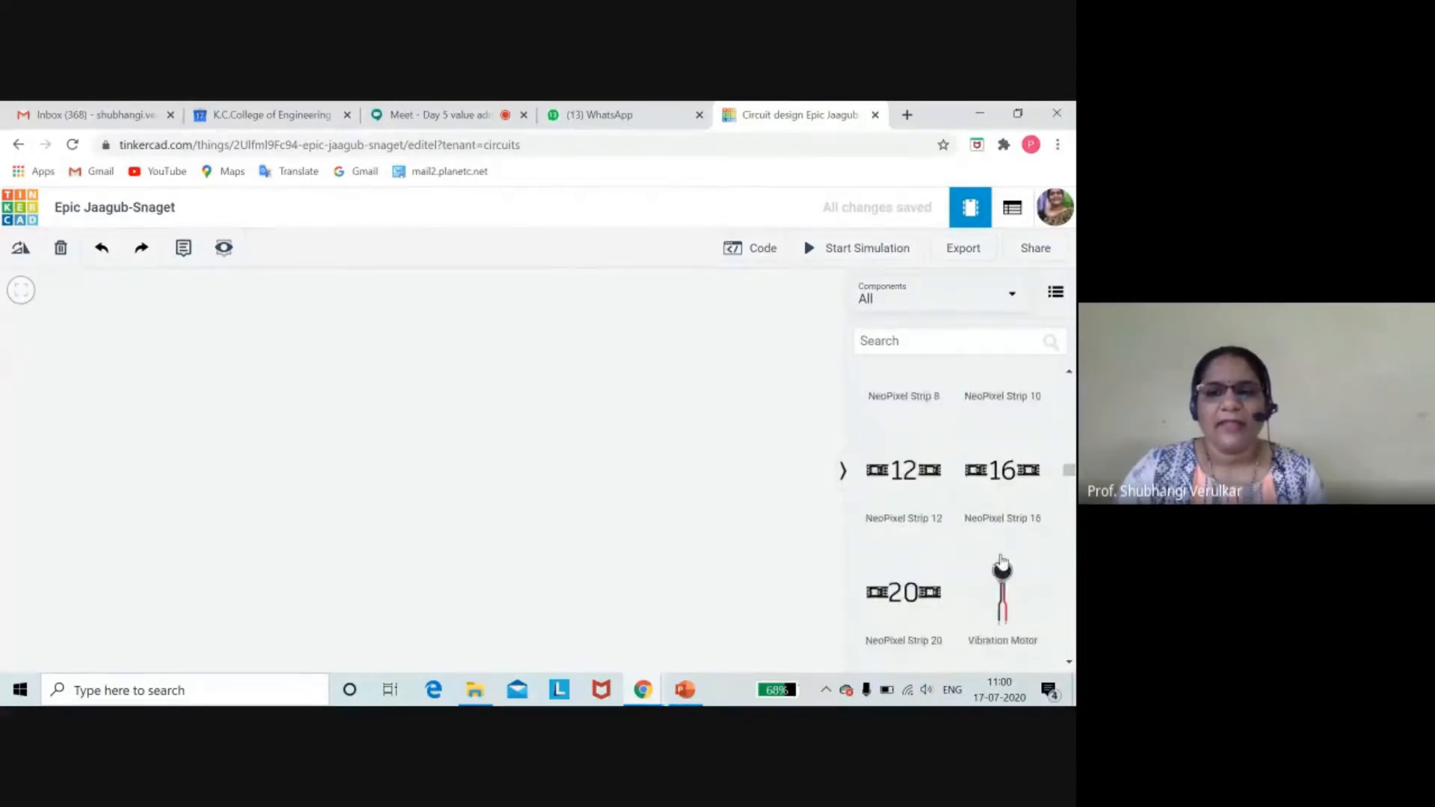
scroll(988, 554, "down", 2)
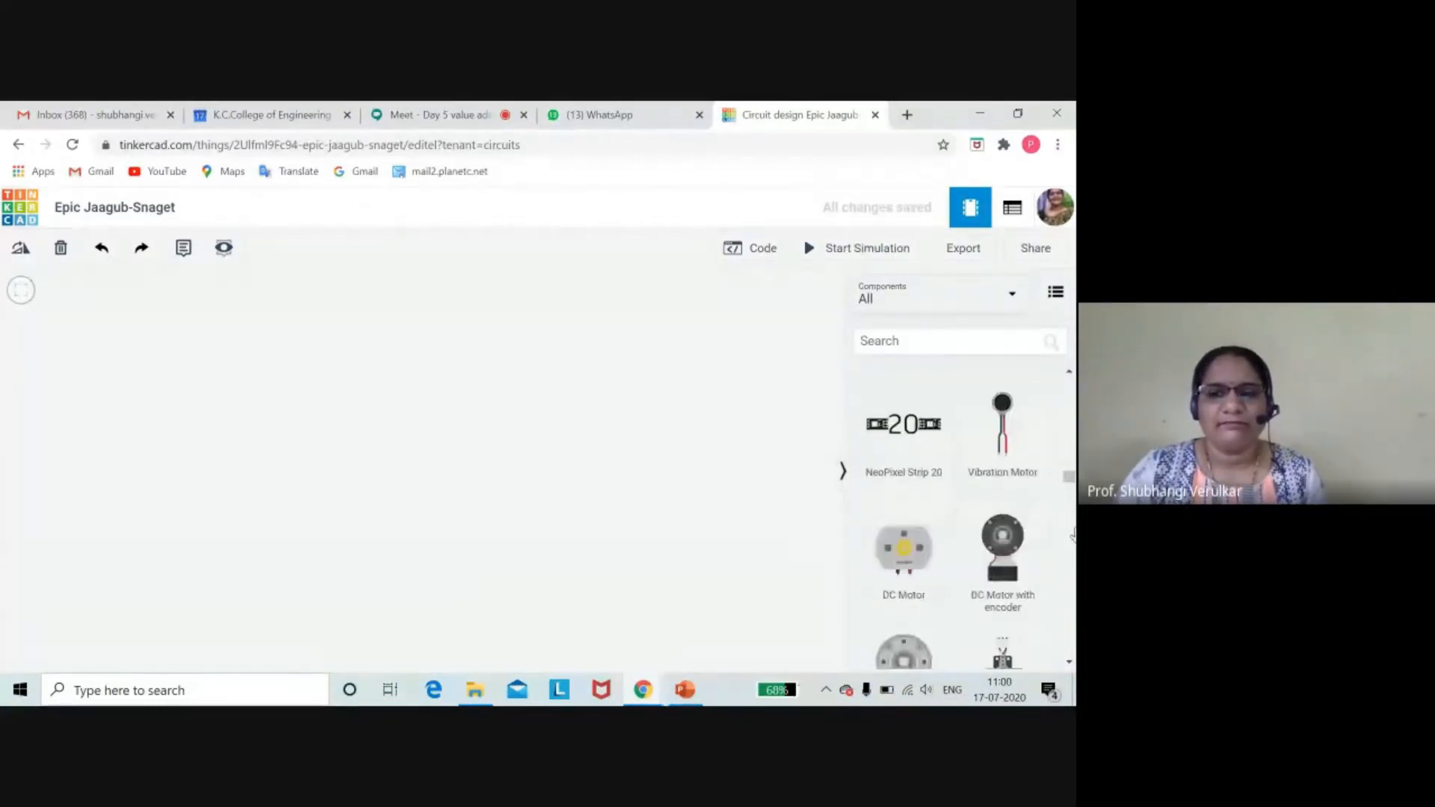
scroll(934, 478, "down", 1)
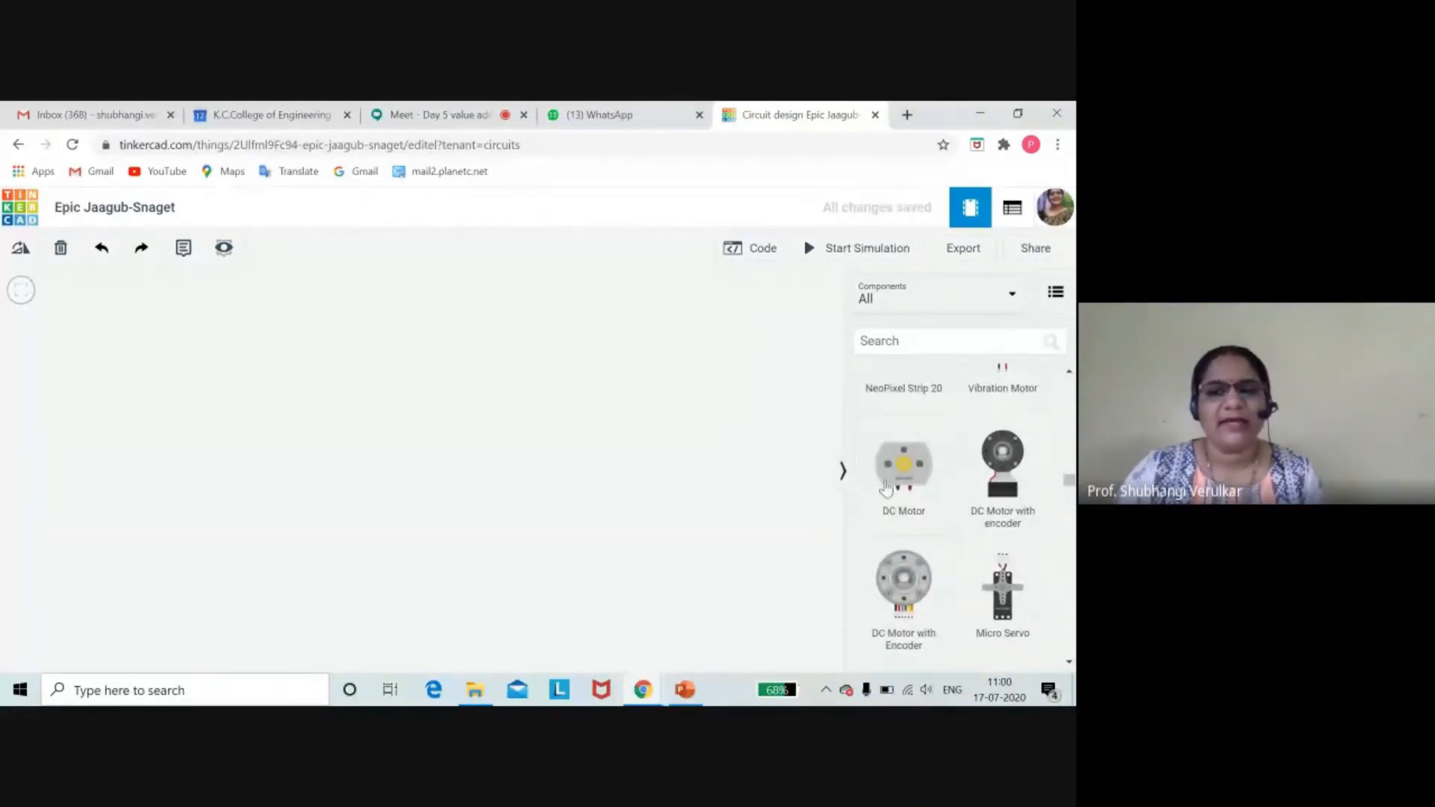
scroll(916, 508, "down", 2)
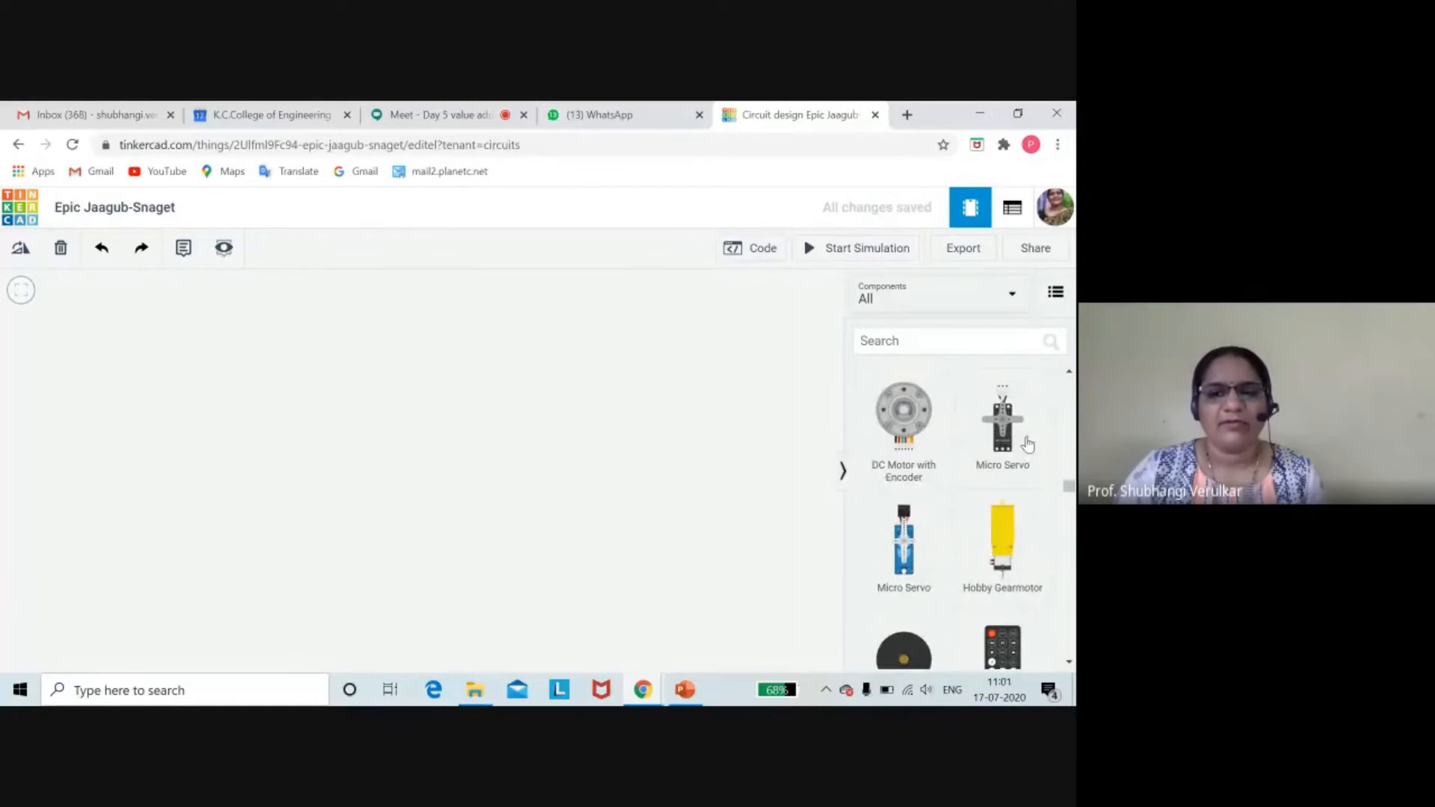
scroll(1018, 565, "down", 1)
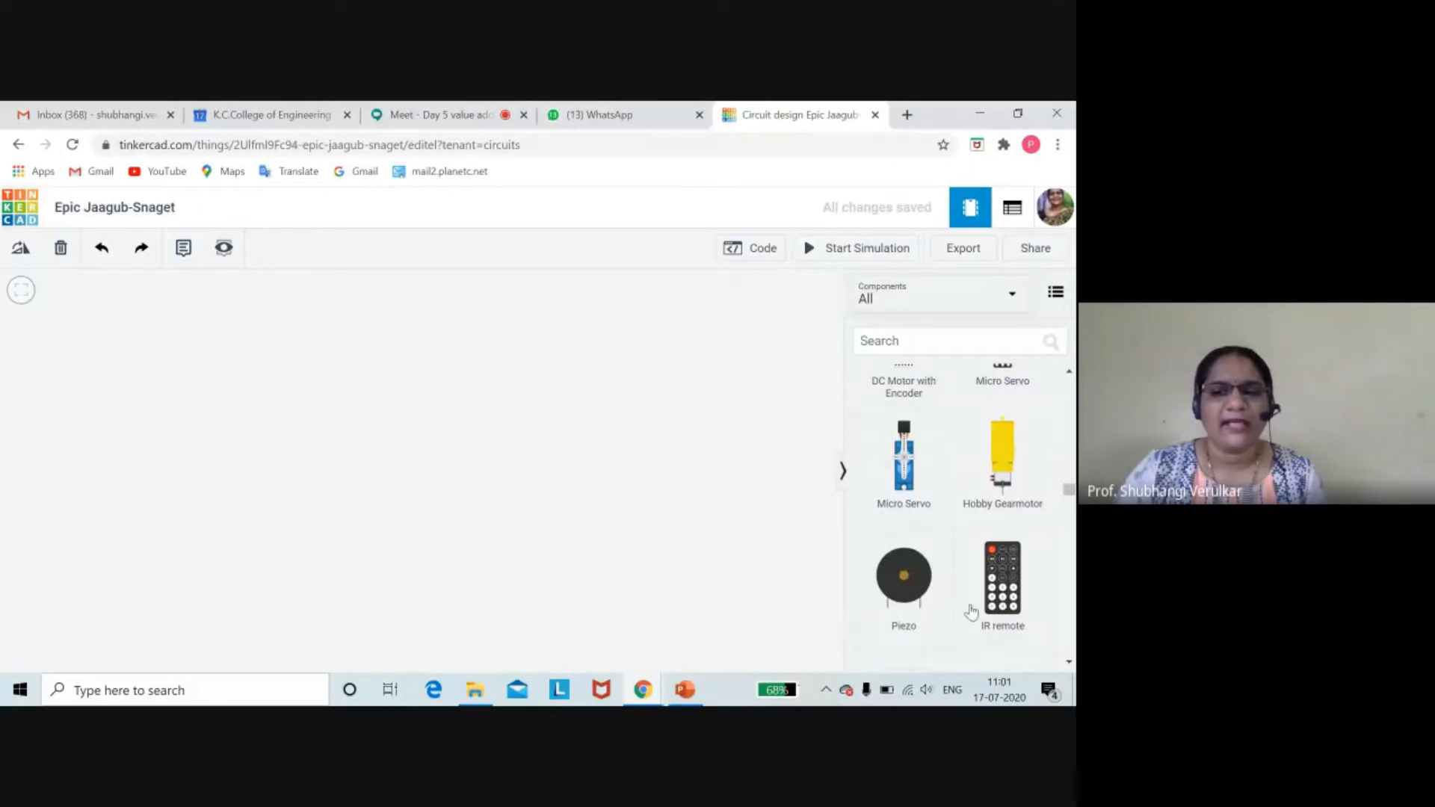
scroll(1001, 538, "down", 3)
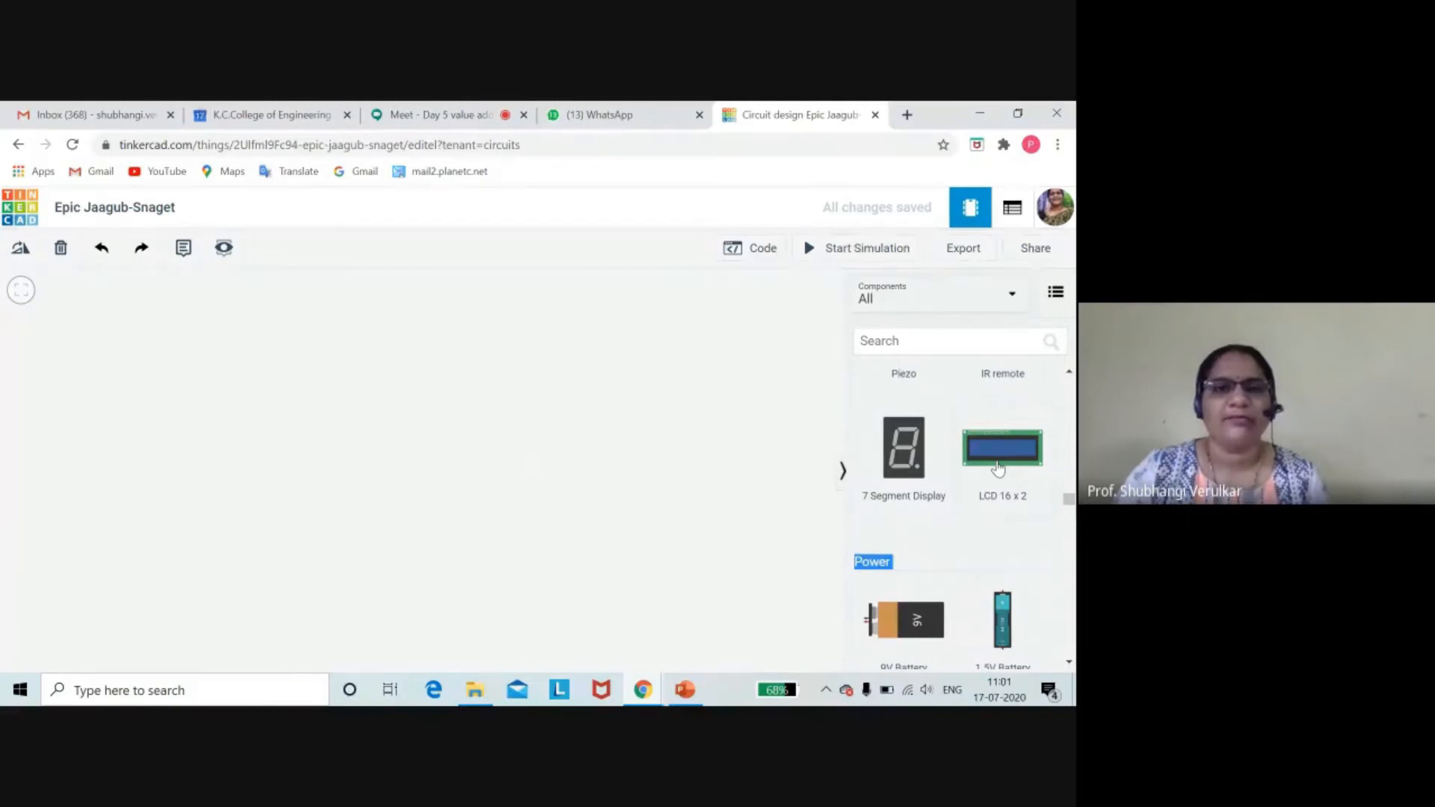
- Check the Meet call and return to the Tinkercad circuit to examine the Power and Breadboards components
left_click(446, 115)
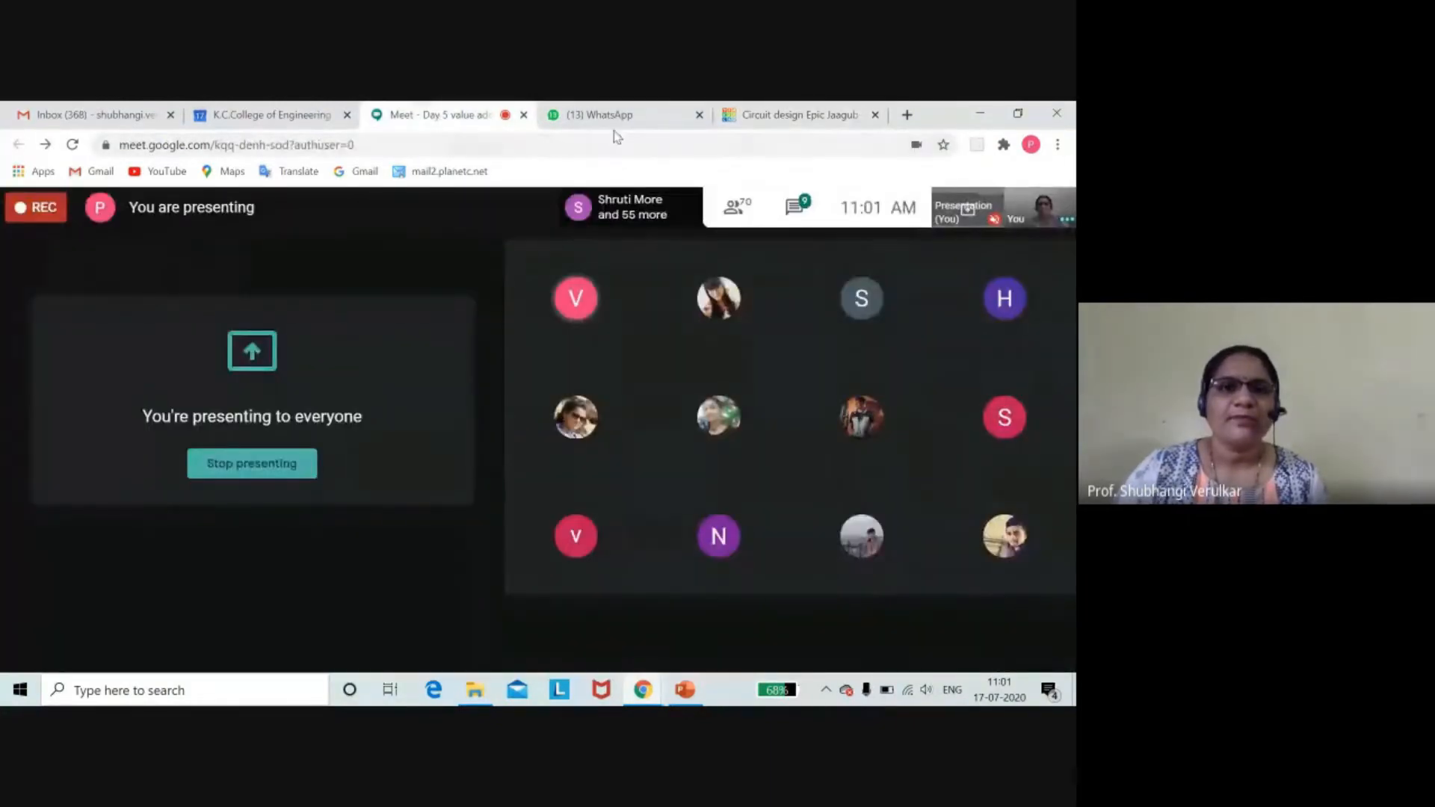
left_click(773, 119)
scroll(1025, 598, "down", 3)
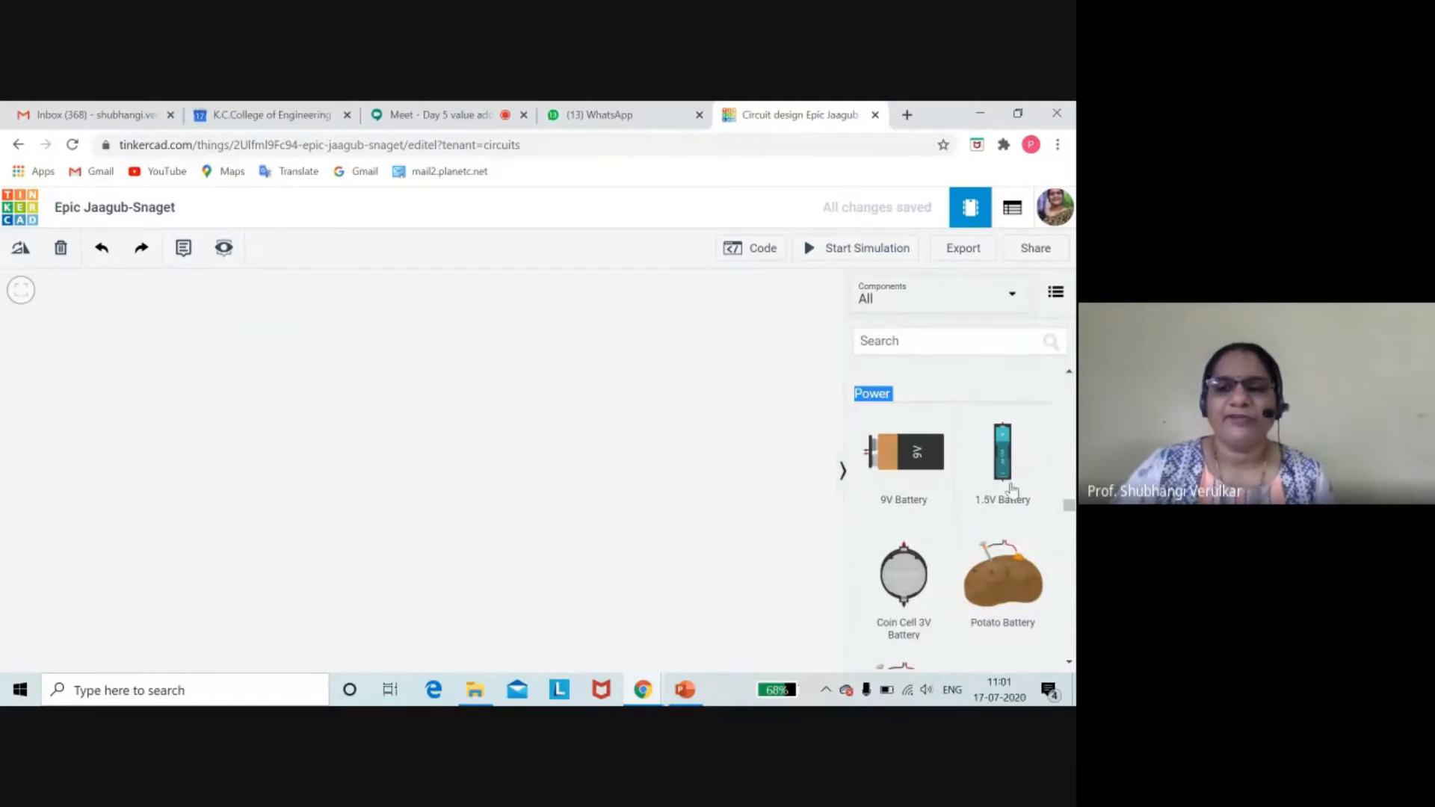
scroll(1022, 557, "down", 3)
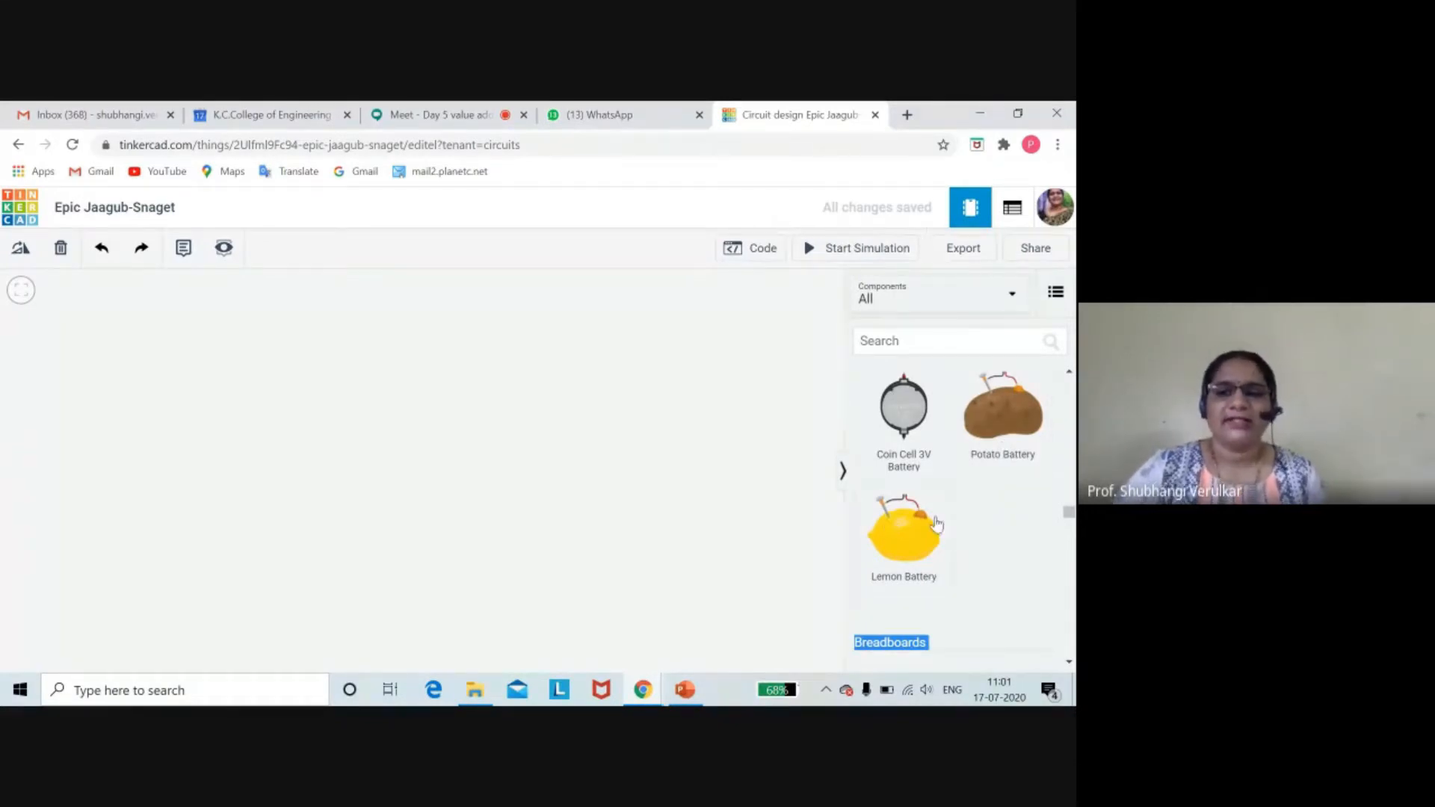
scroll(1028, 555, "down", 3)
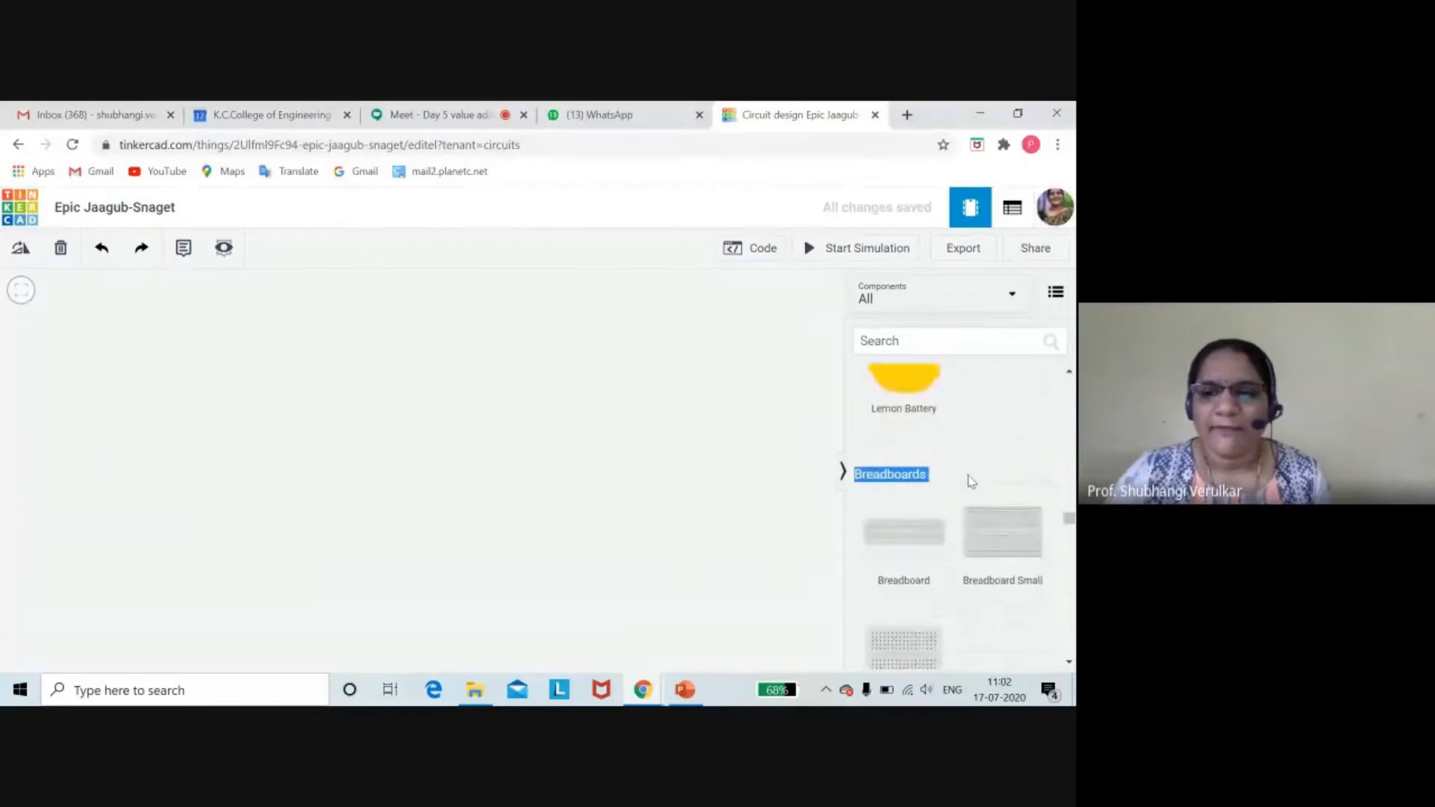
scroll(997, 463, "down", 1)
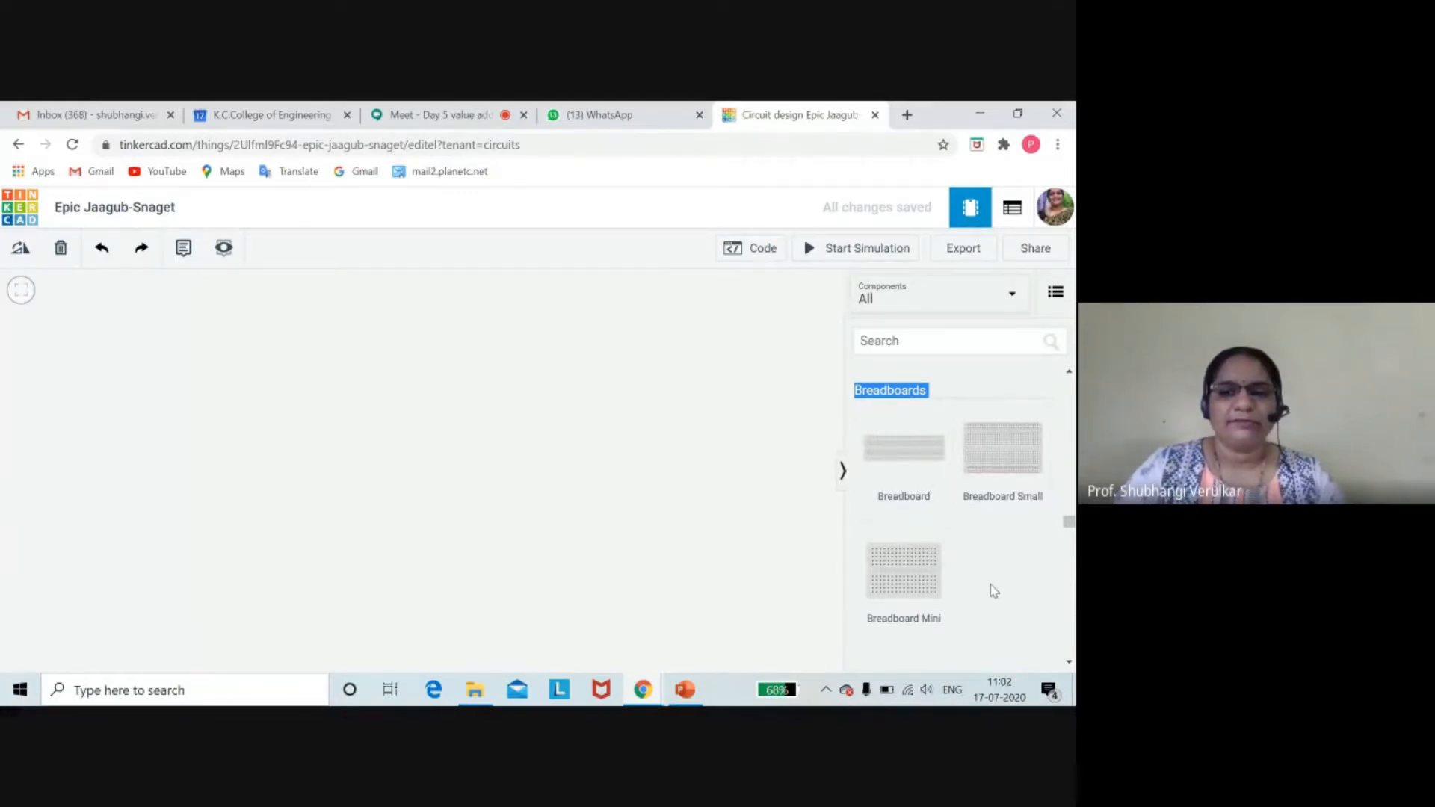
- Examine the Microcontrollers and Instruments components, from the Arduino Uno R3 and ATtiny to the multimeter, power supply, function generator and oscilloscope
scroll(990, 585, "down", 3)
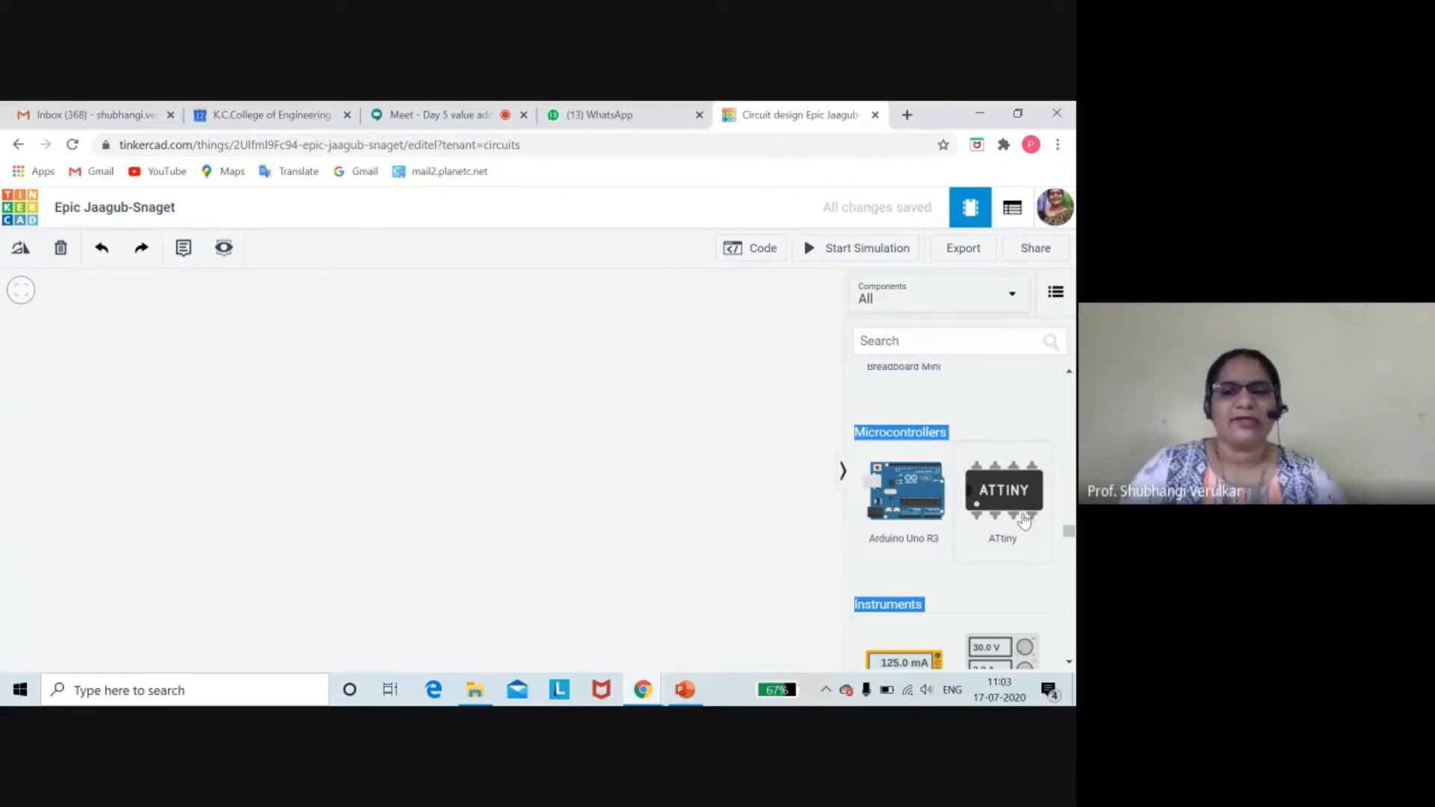
scroll(1024, 522, "down", 1)
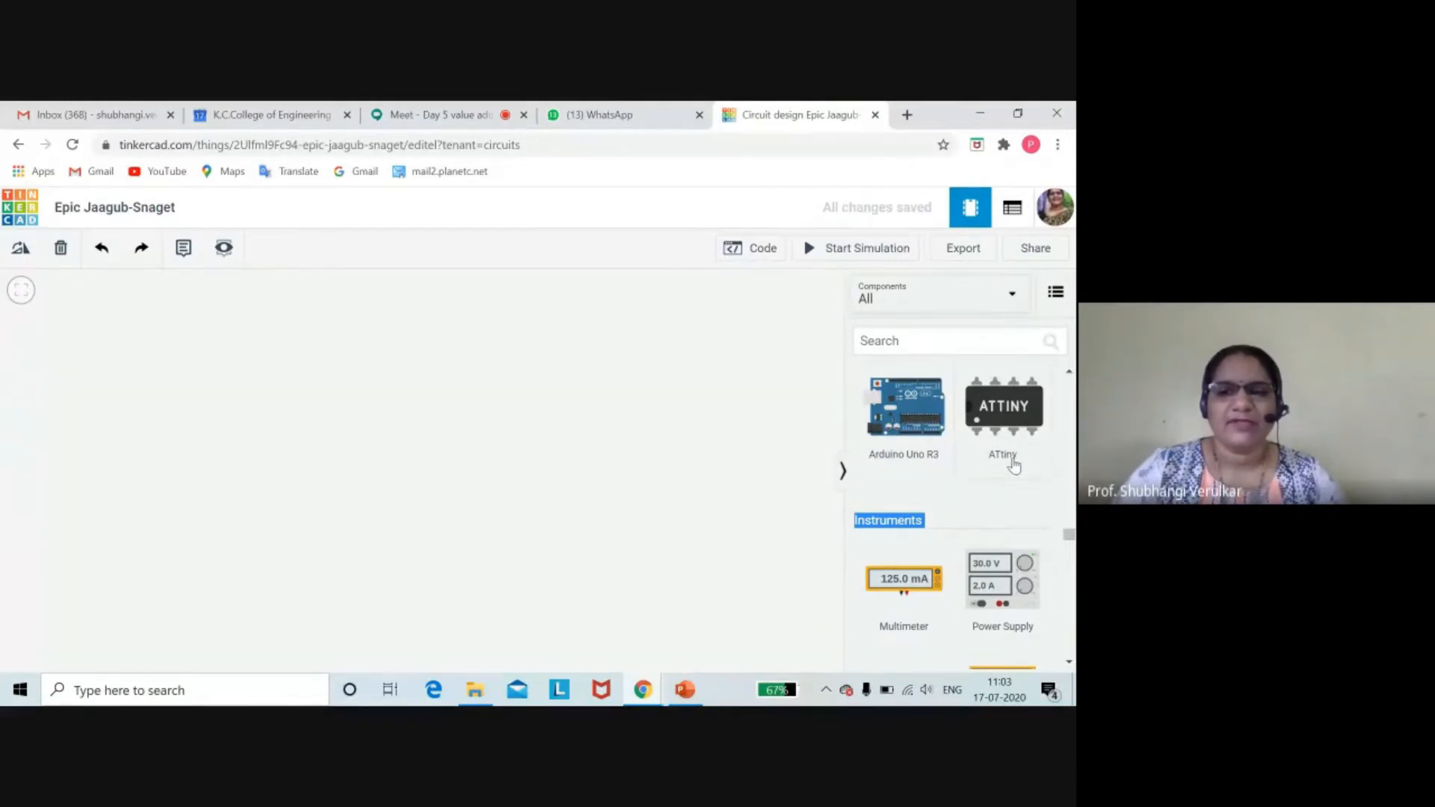
scroll(1014, 464, "down", 1)
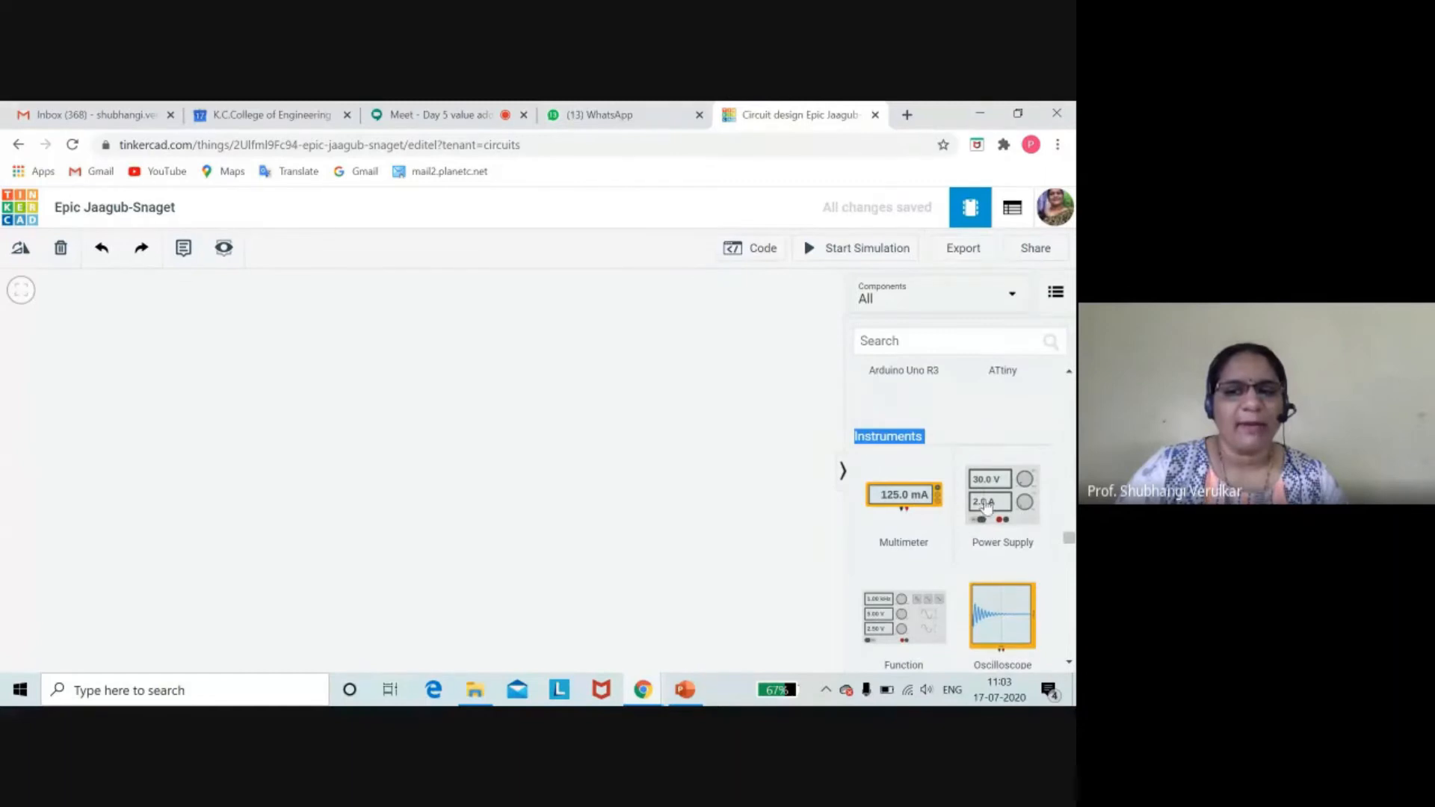
scroll(988, 526, "down", 3)
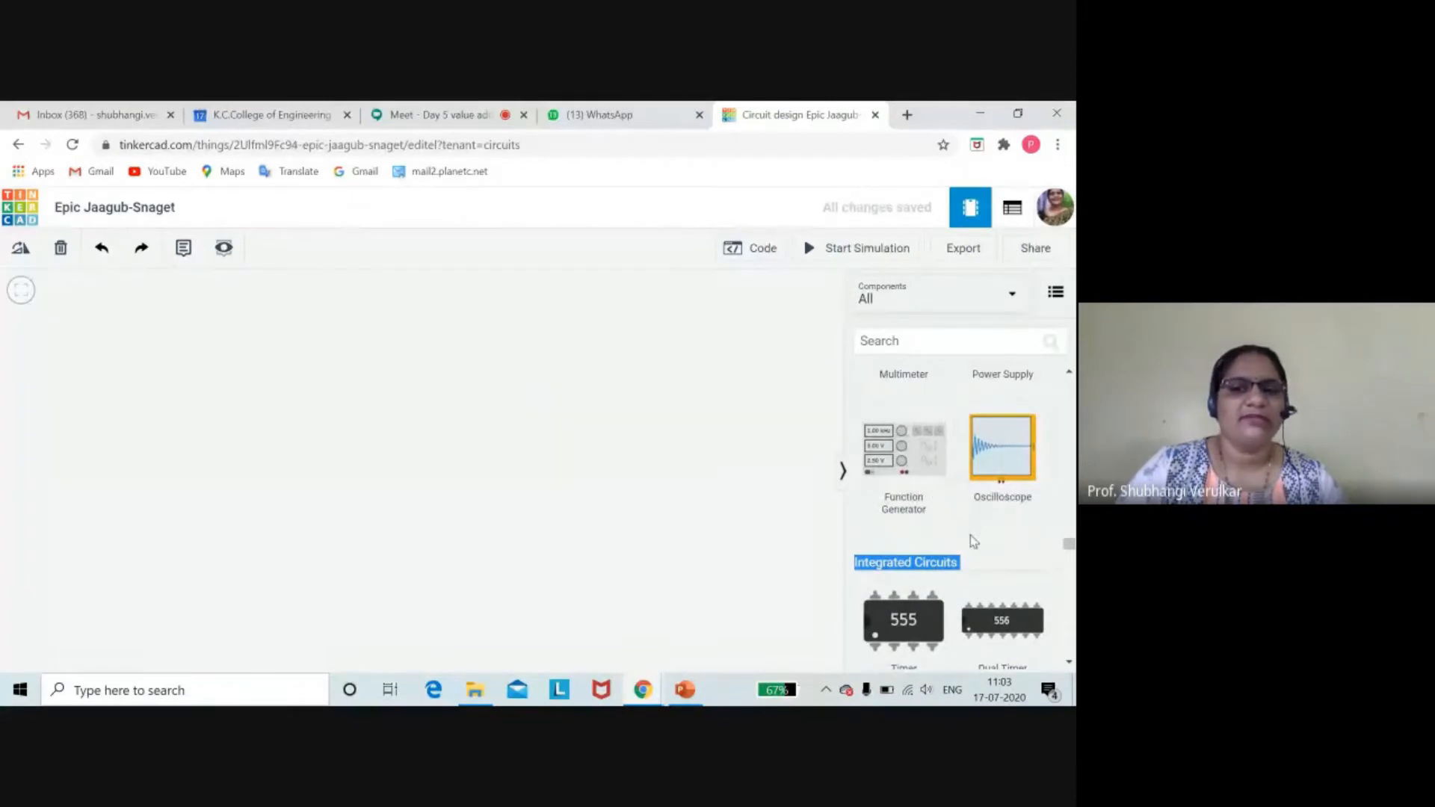
scroll(970, 535, "up", 1)
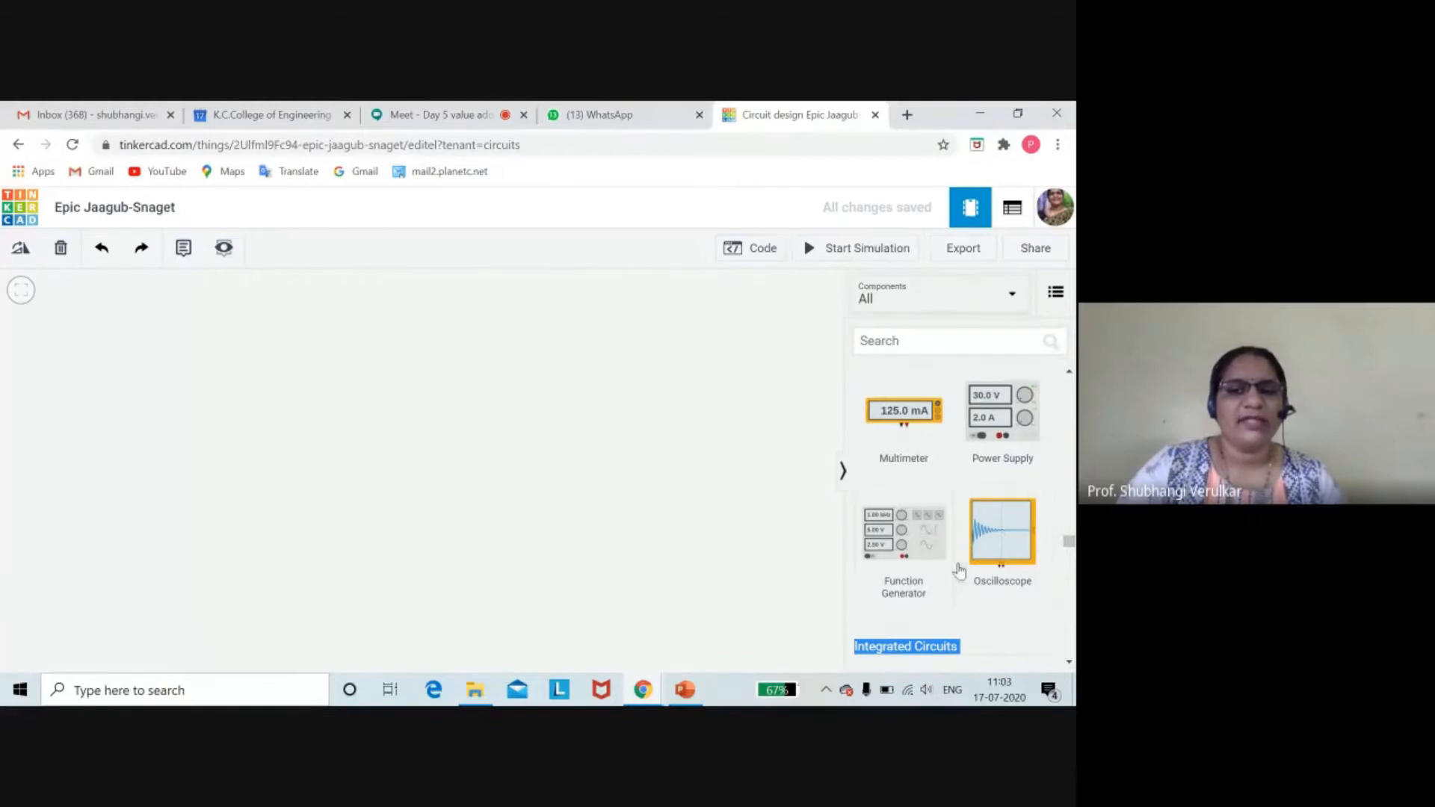
- Examine the Integrated Circuits and Power Control components, from the timers, op-amp and comparators through the transistors, relays and regulators to the motor drivers
scroll(1025, 561, "down", 2)
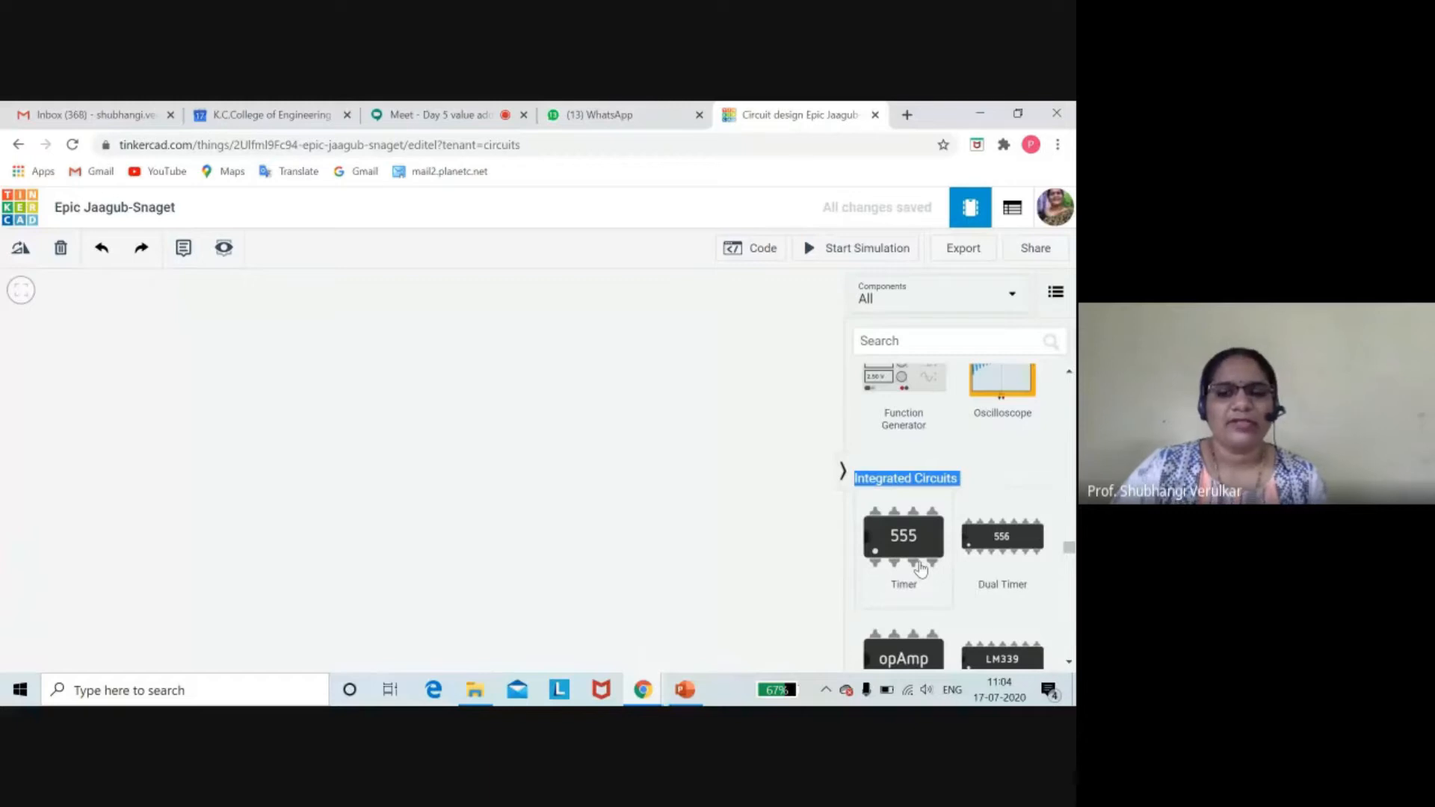
scroll(943, 573, "down", 1)
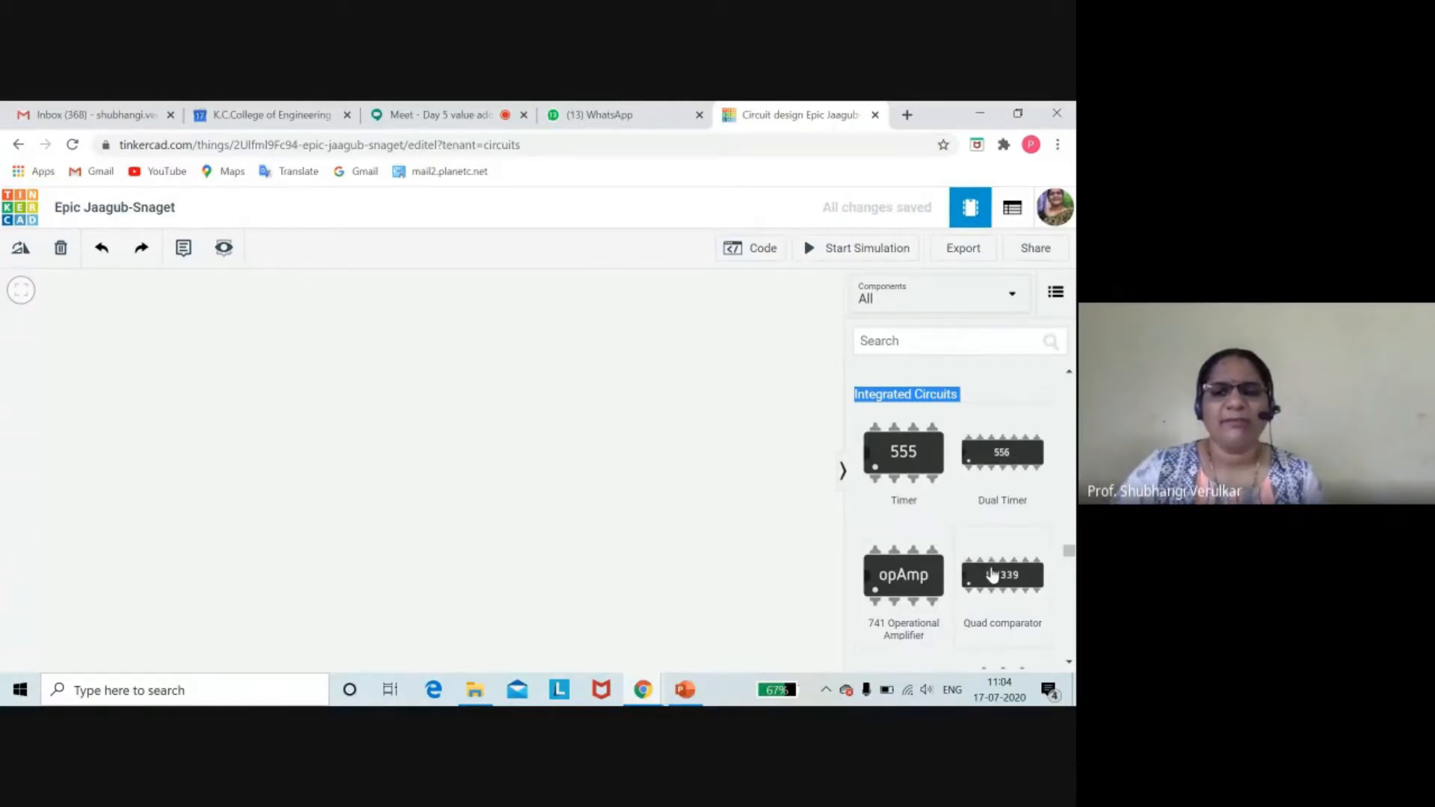
scroll(991, 579, "down", 5)
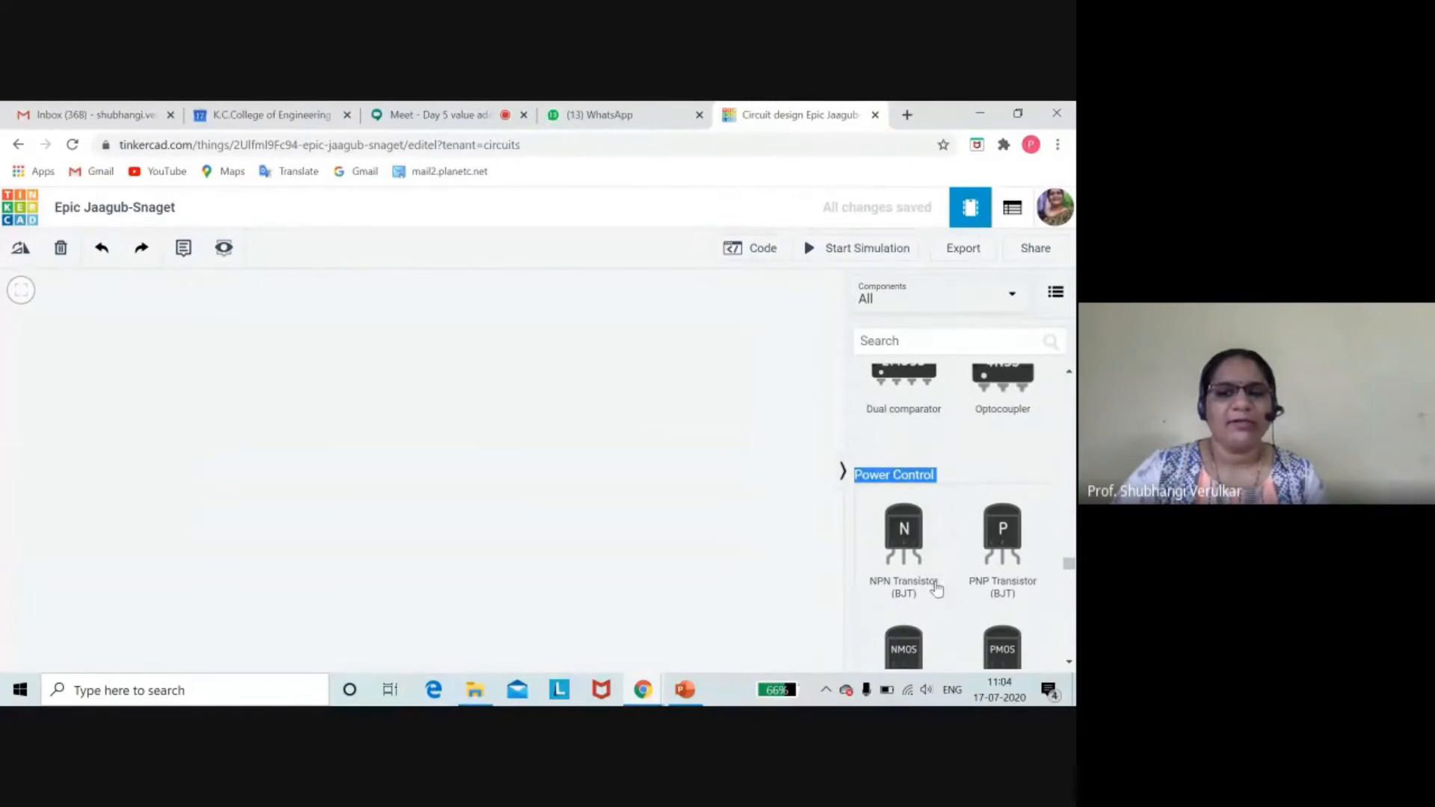
scroll(1046, 584, "down", 5)
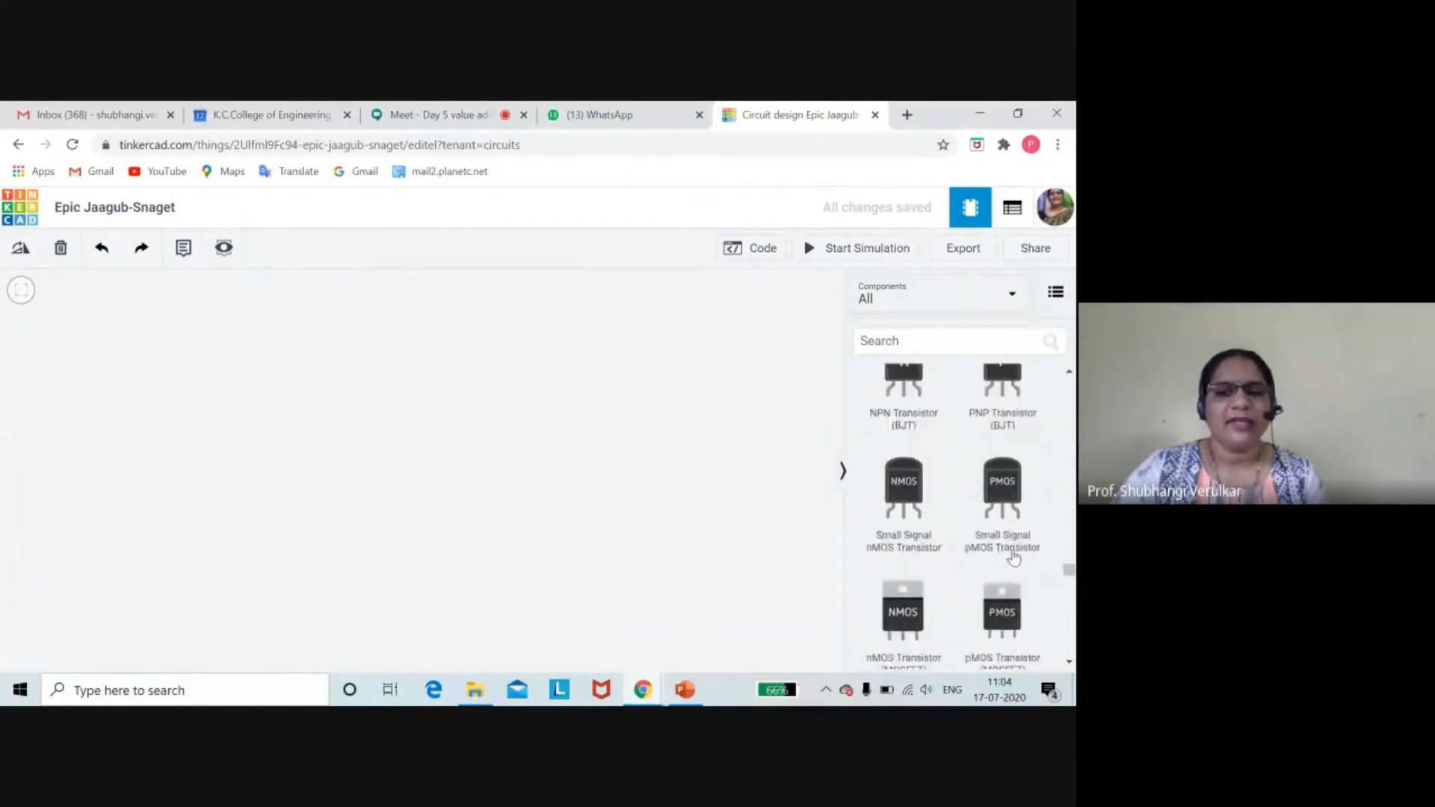
scroll(1011, 593, "down", 2)
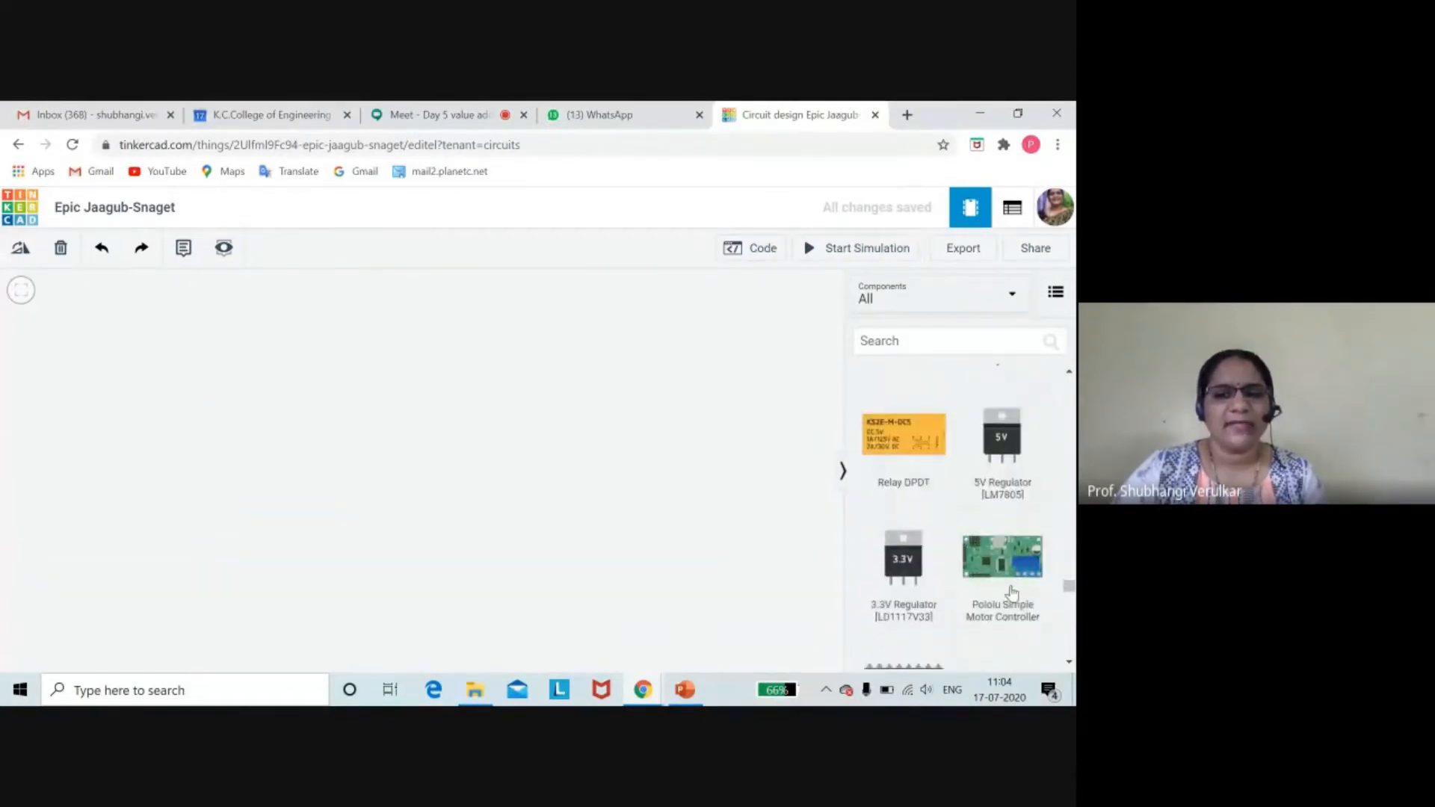
scroll(1011, 593, "down", 1)
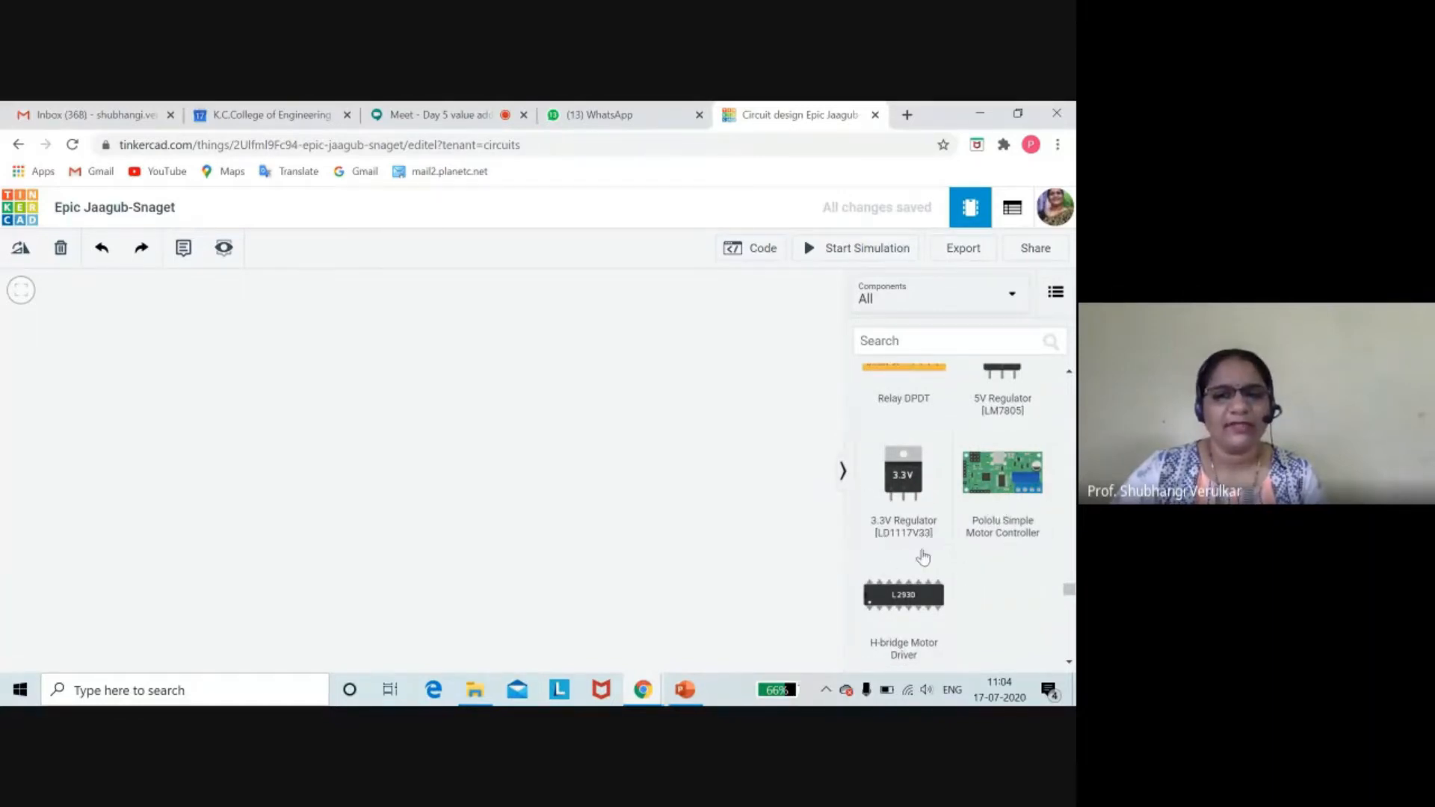
scroll(982, 588, "down", 2)
scroll(986, 549, "up", 1)
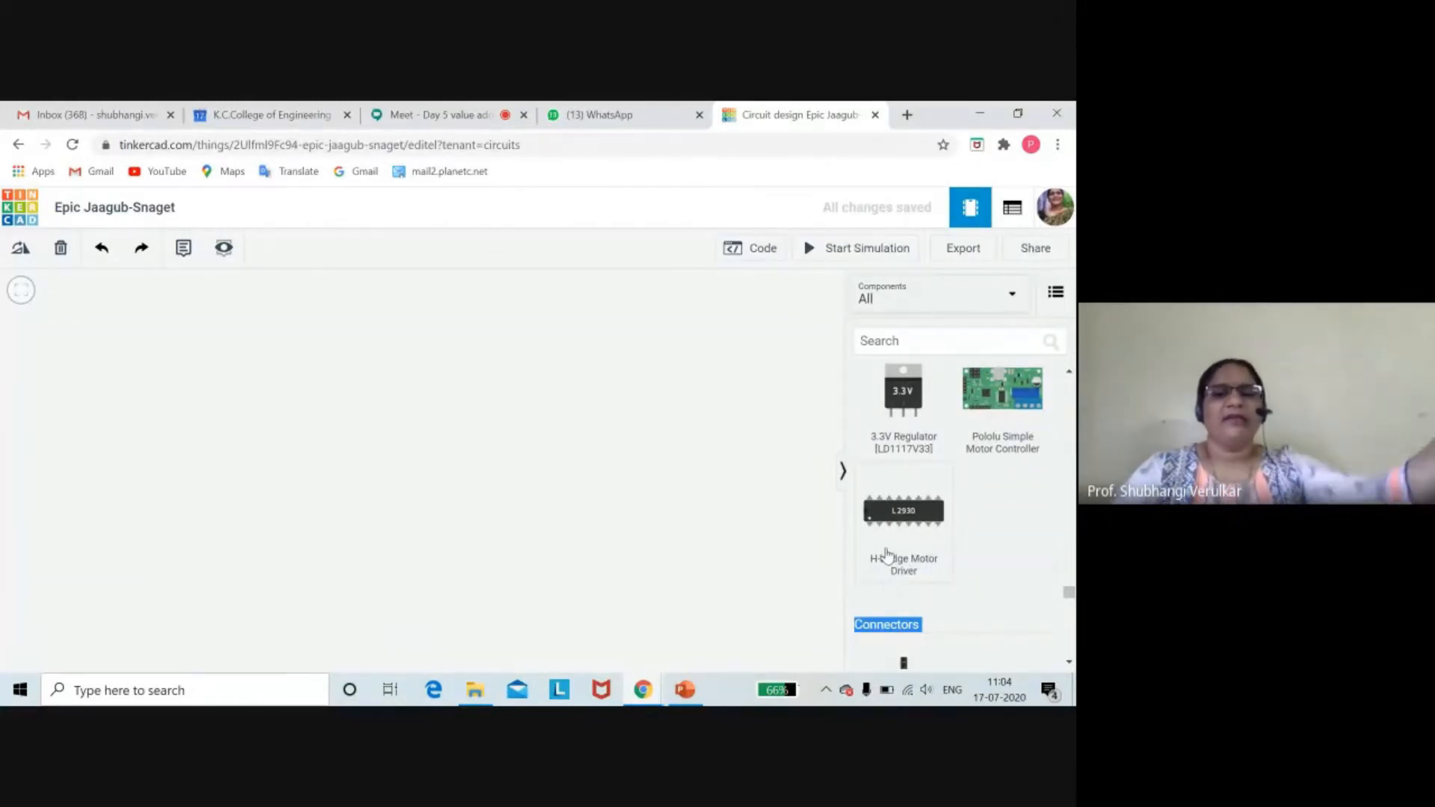
- Admit the waiting participant to the Meet call and return to the Tinkercad circuit
left_click(417, 116)
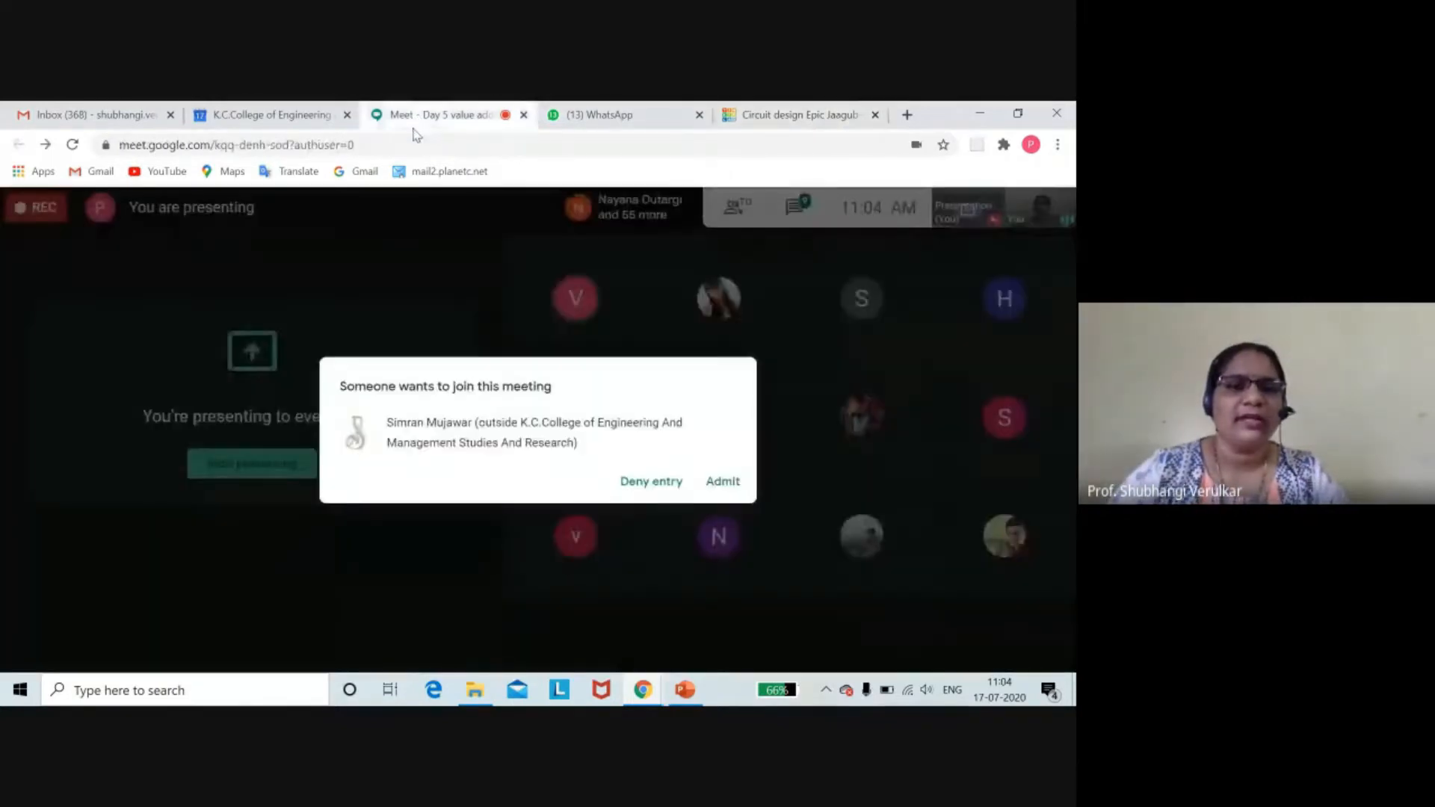
left_click(718, 484)
left_click(793, 114)
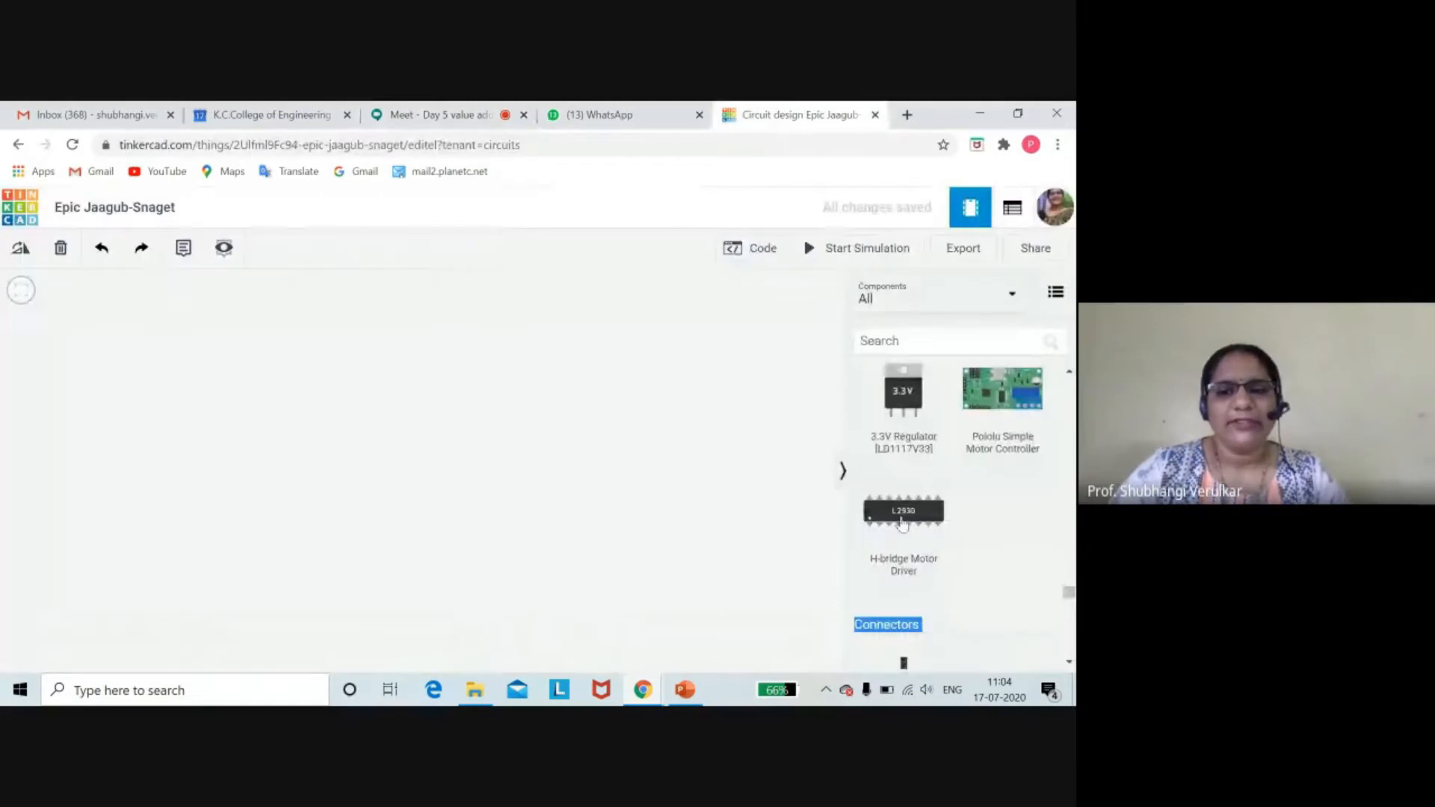
- Examine the Connectors and Logic components, from the 8 Pin Header and USB through the gates, flip-flops and counters, and go back to Power Control
scroll(972, 545, "down", 3)
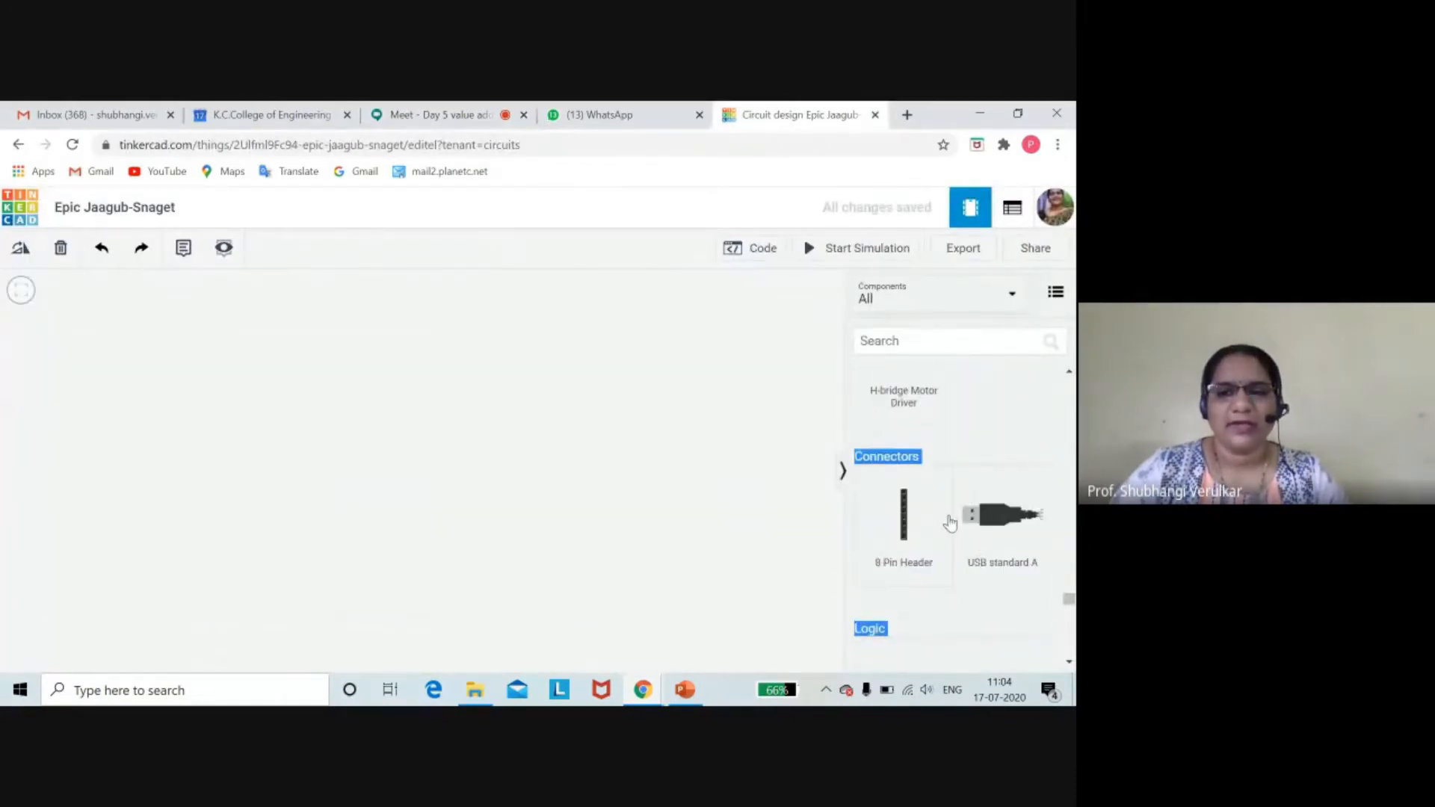
scroll(998, 568, "down", 3)
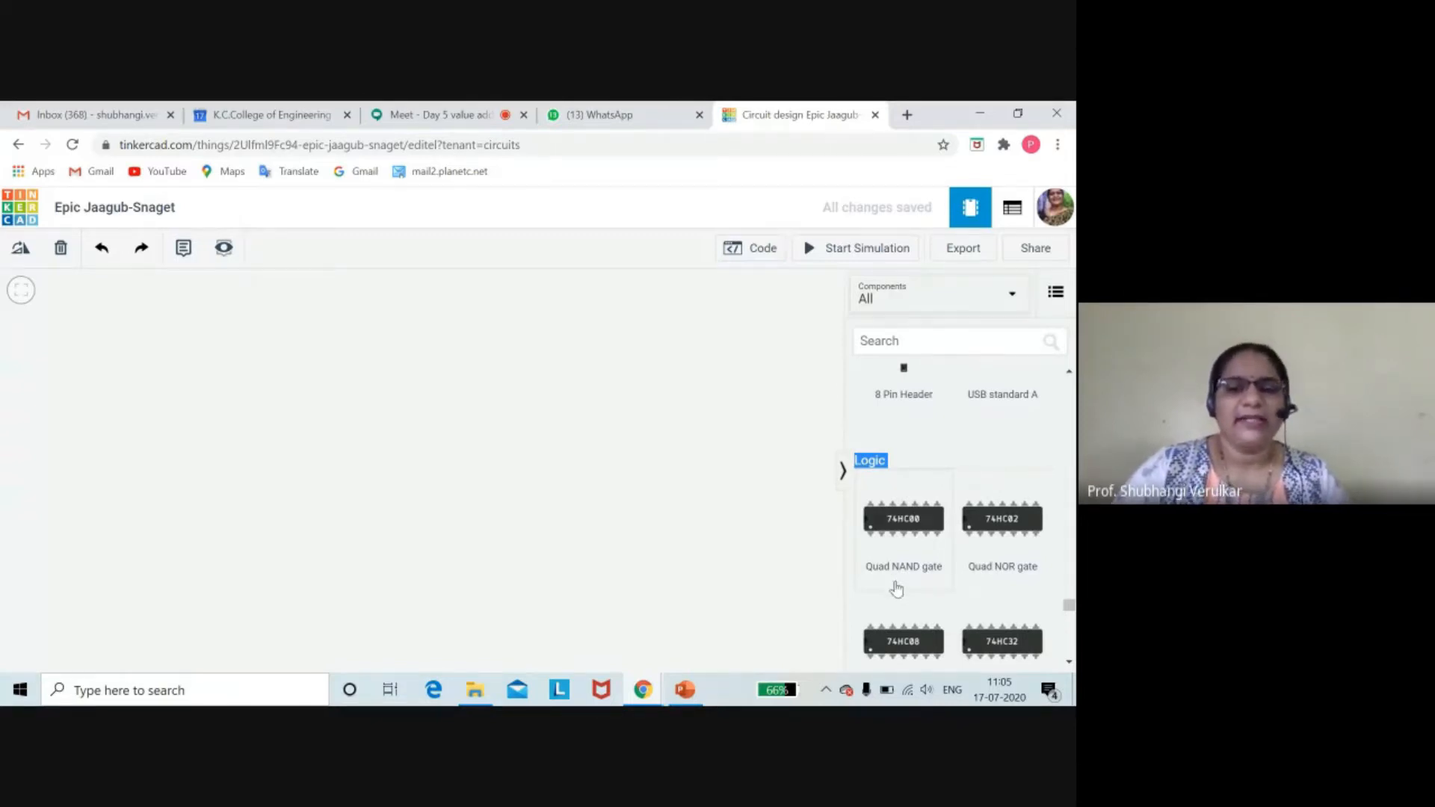
scroll(896, 590, "down", 5)
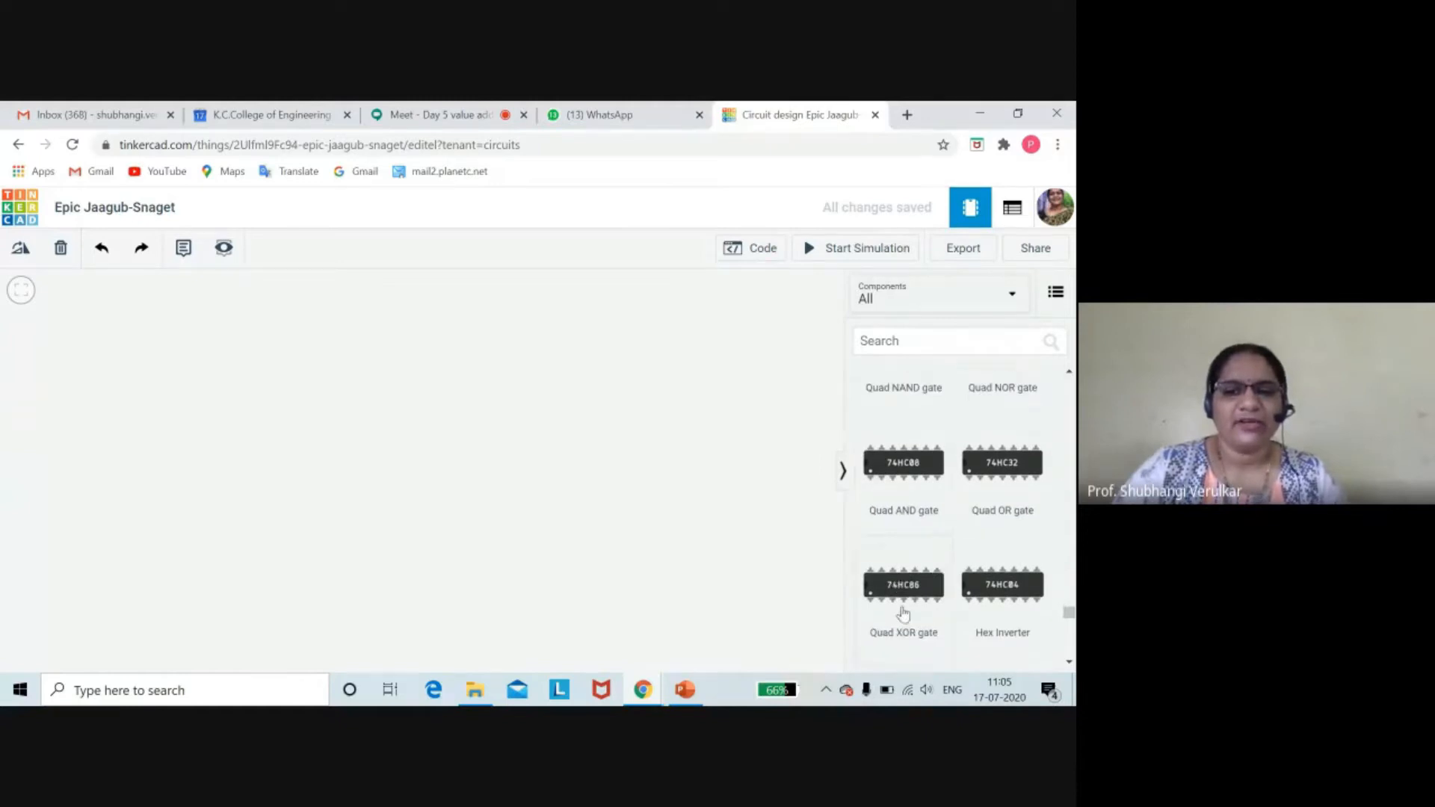
scroll(906, 621, "down", 10)
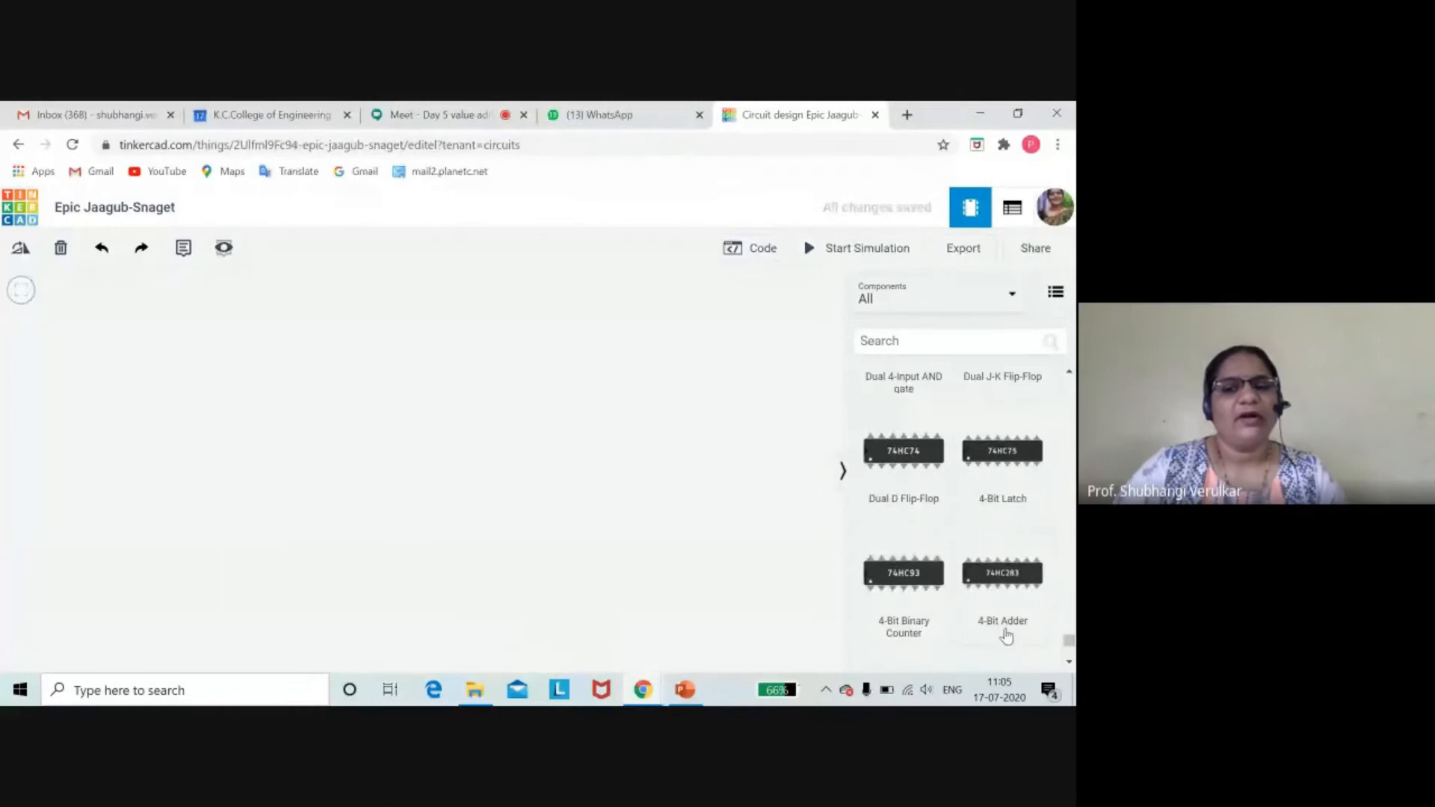
scroll(1009, 630, "down", 2)
scroll(1018, 633, "down", 1)
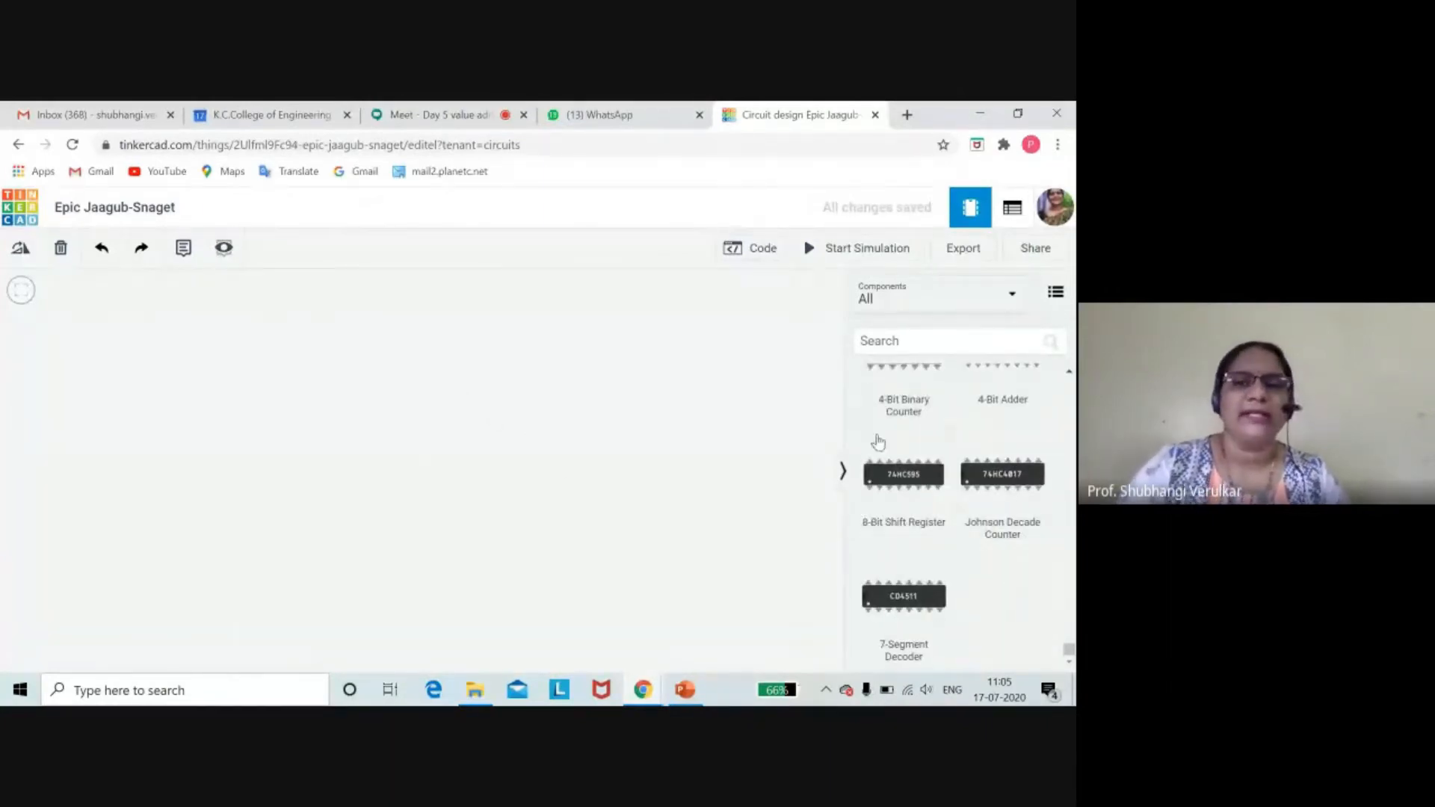
scroll(1027, 583, "up", 5)
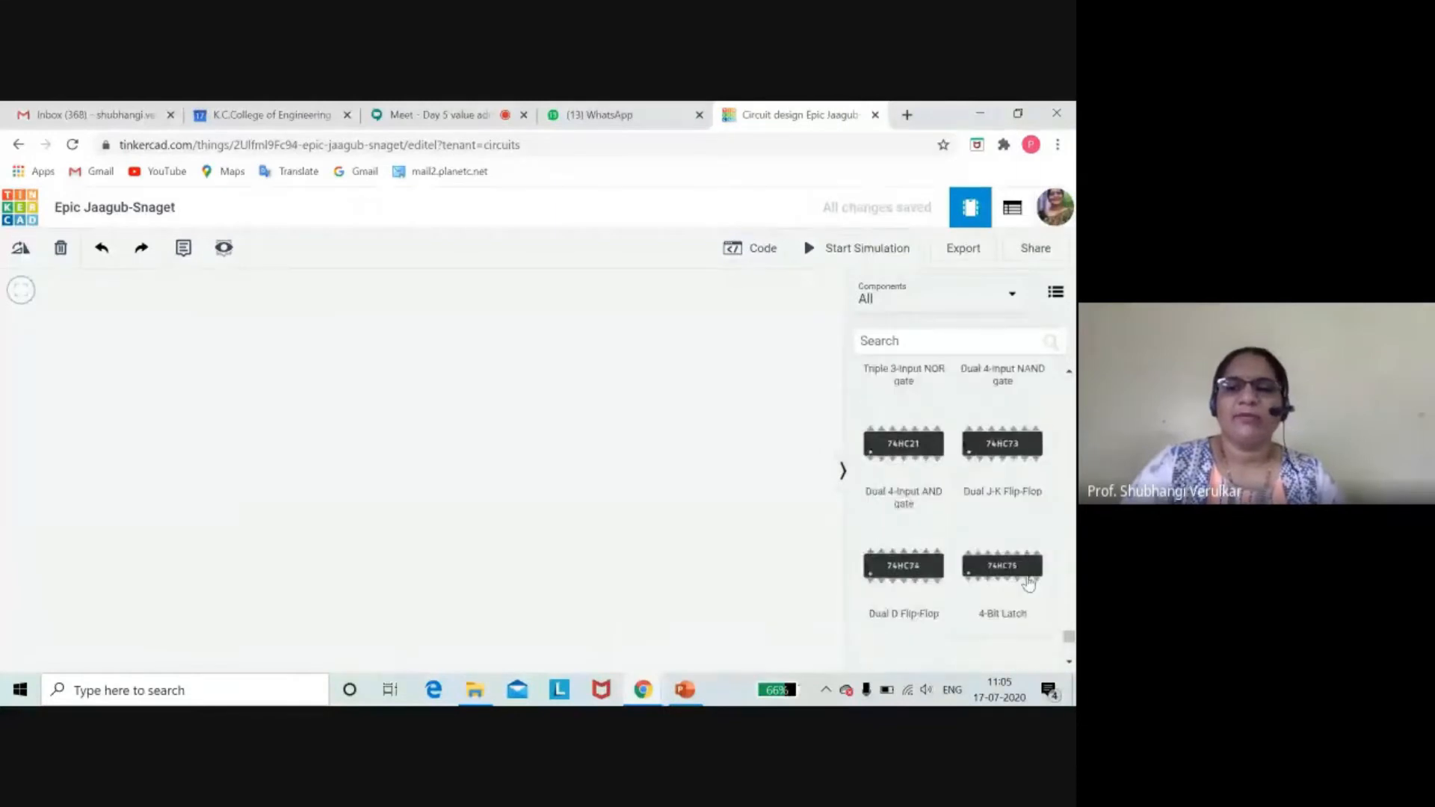
scroll(1026, 587, "up", 10)
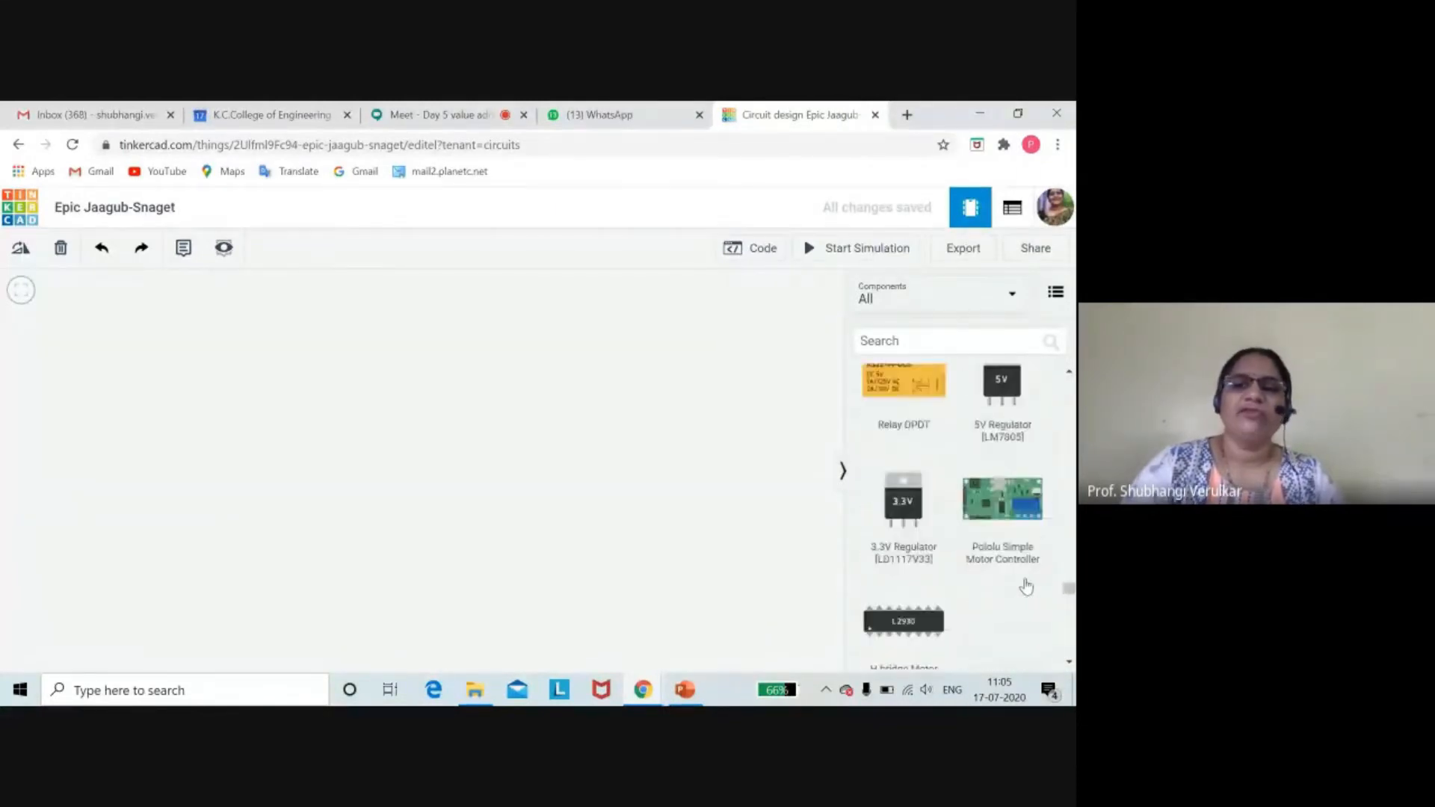
scroll(1026, 587, "up", 3)
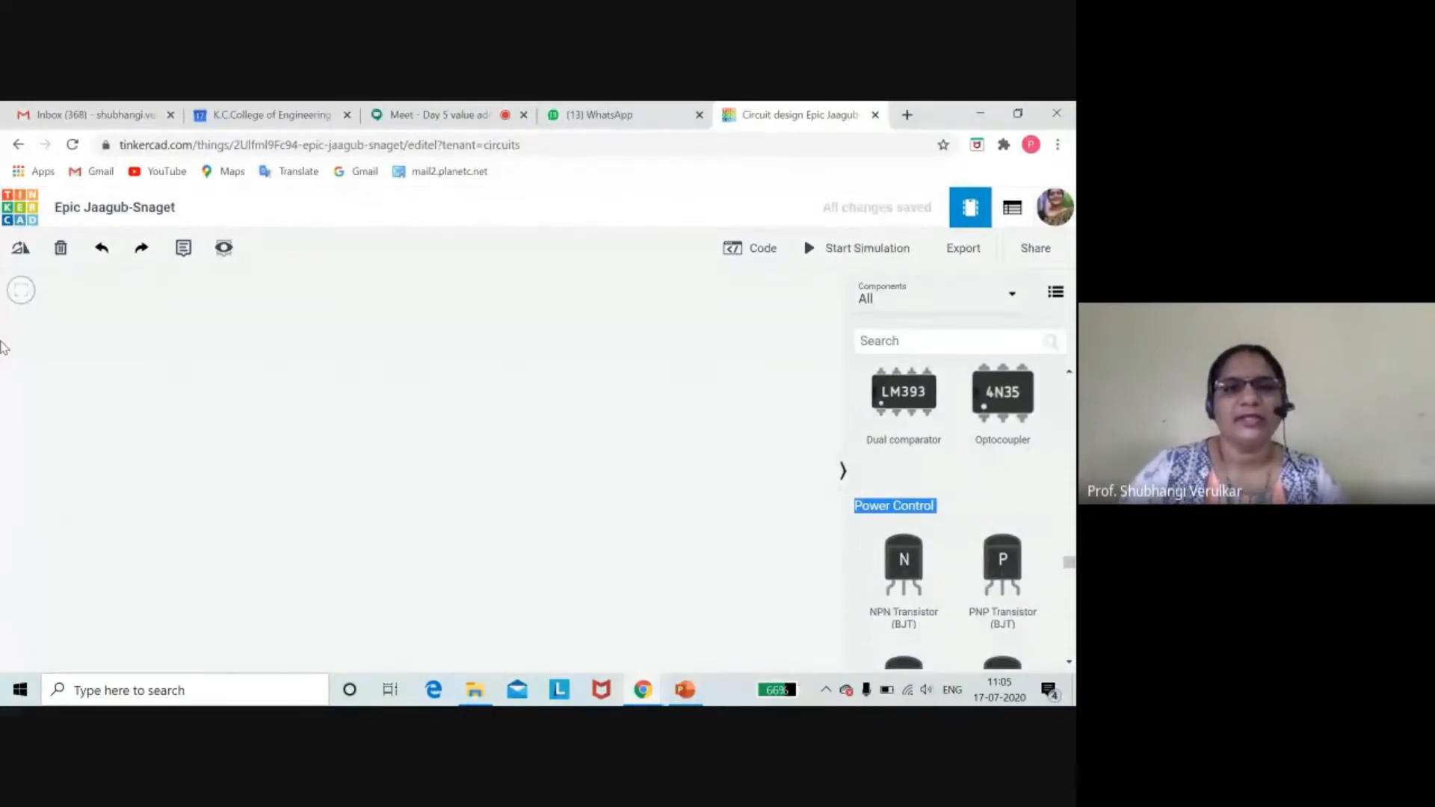
- Check the Meet call, return to the Tinkercad circuit and switch to the PowerPoint presentation
left_click(437, 114)
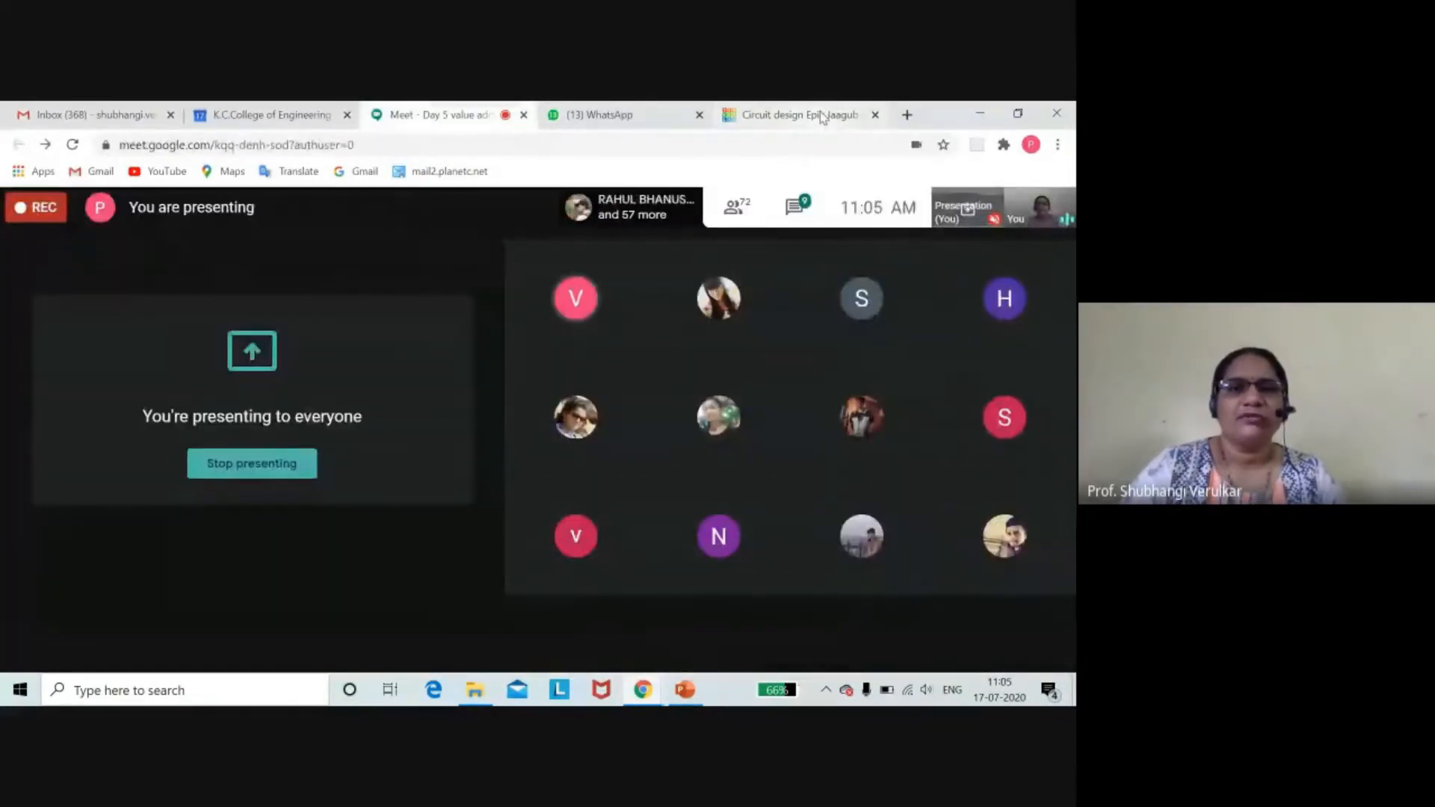
left_click(822, 116)
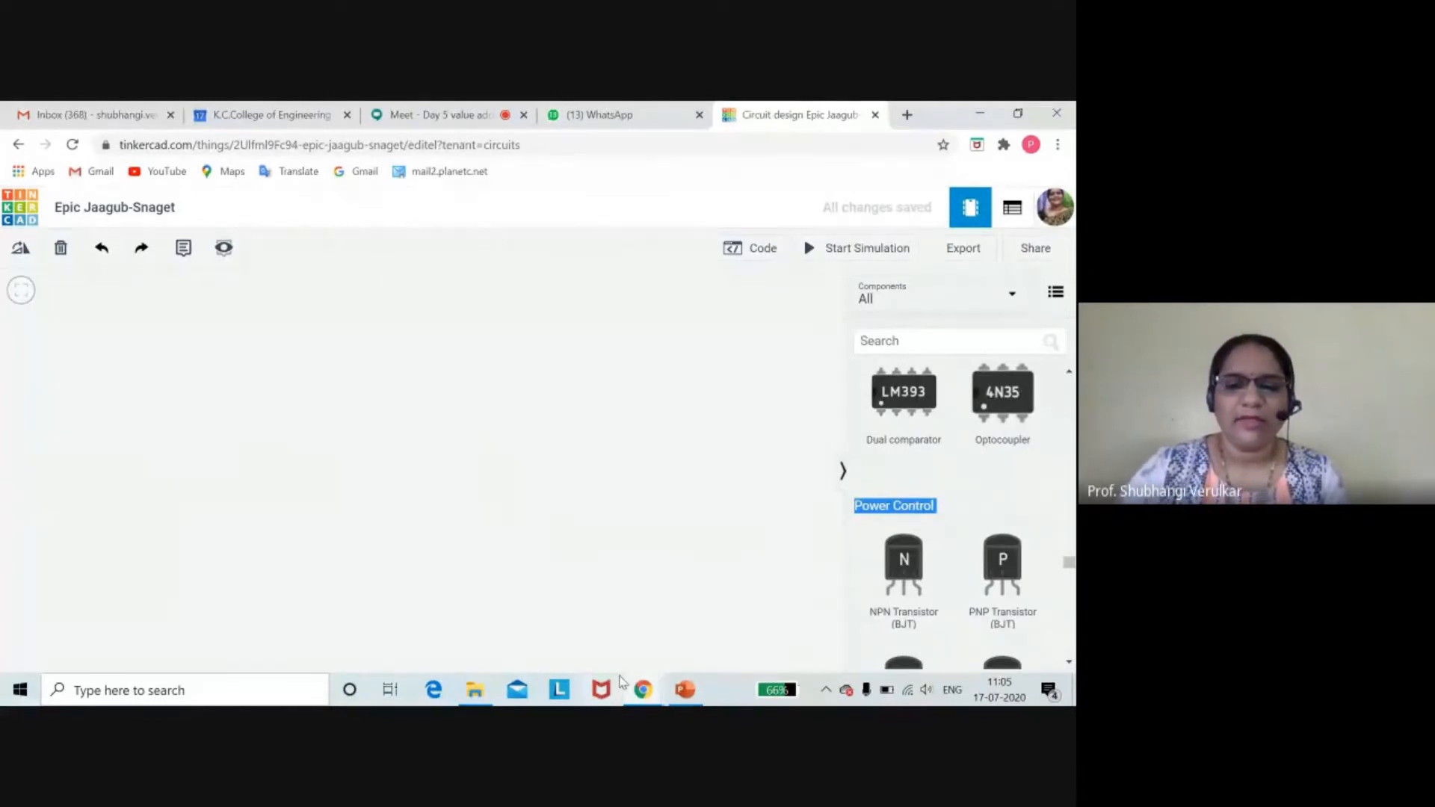
left_click(685, 692)
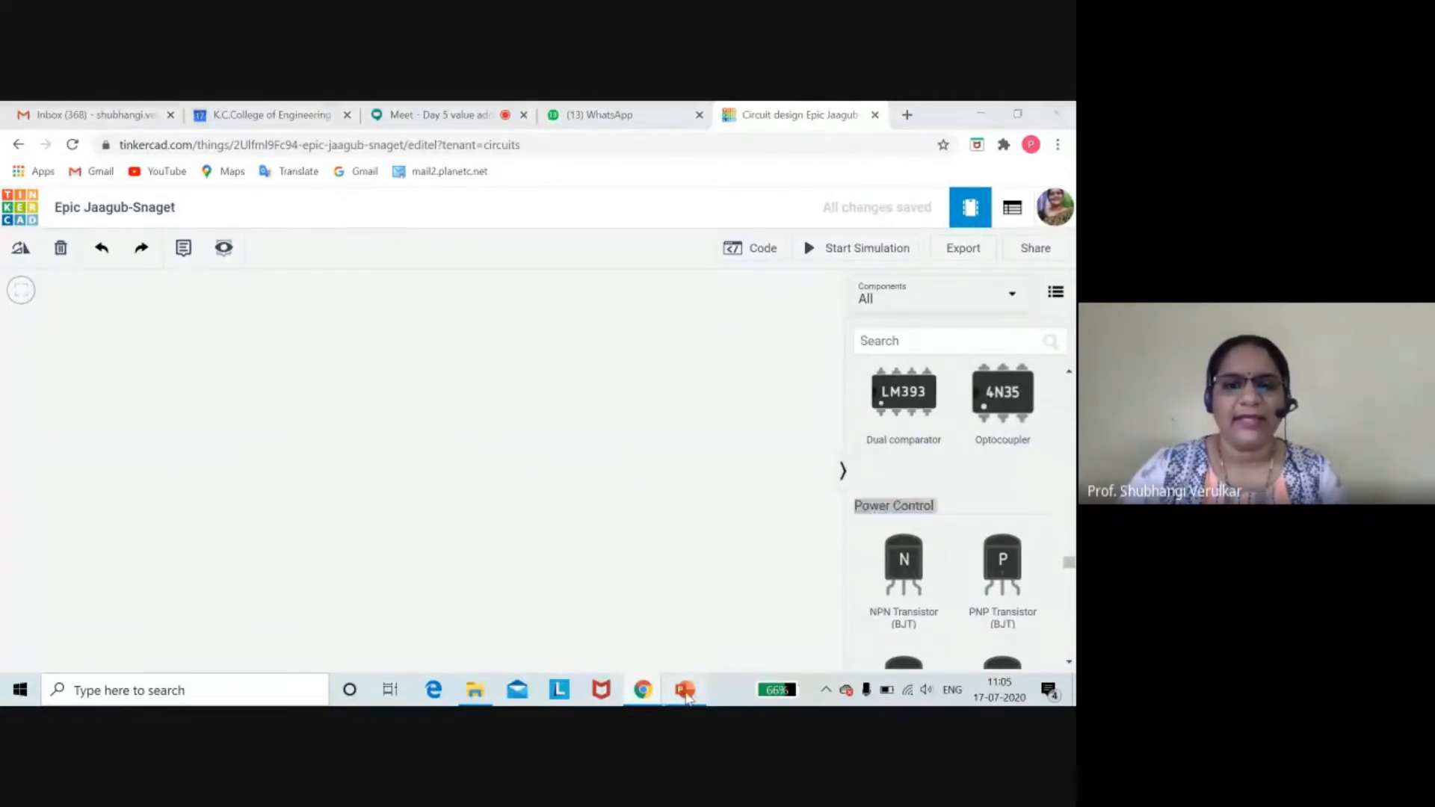
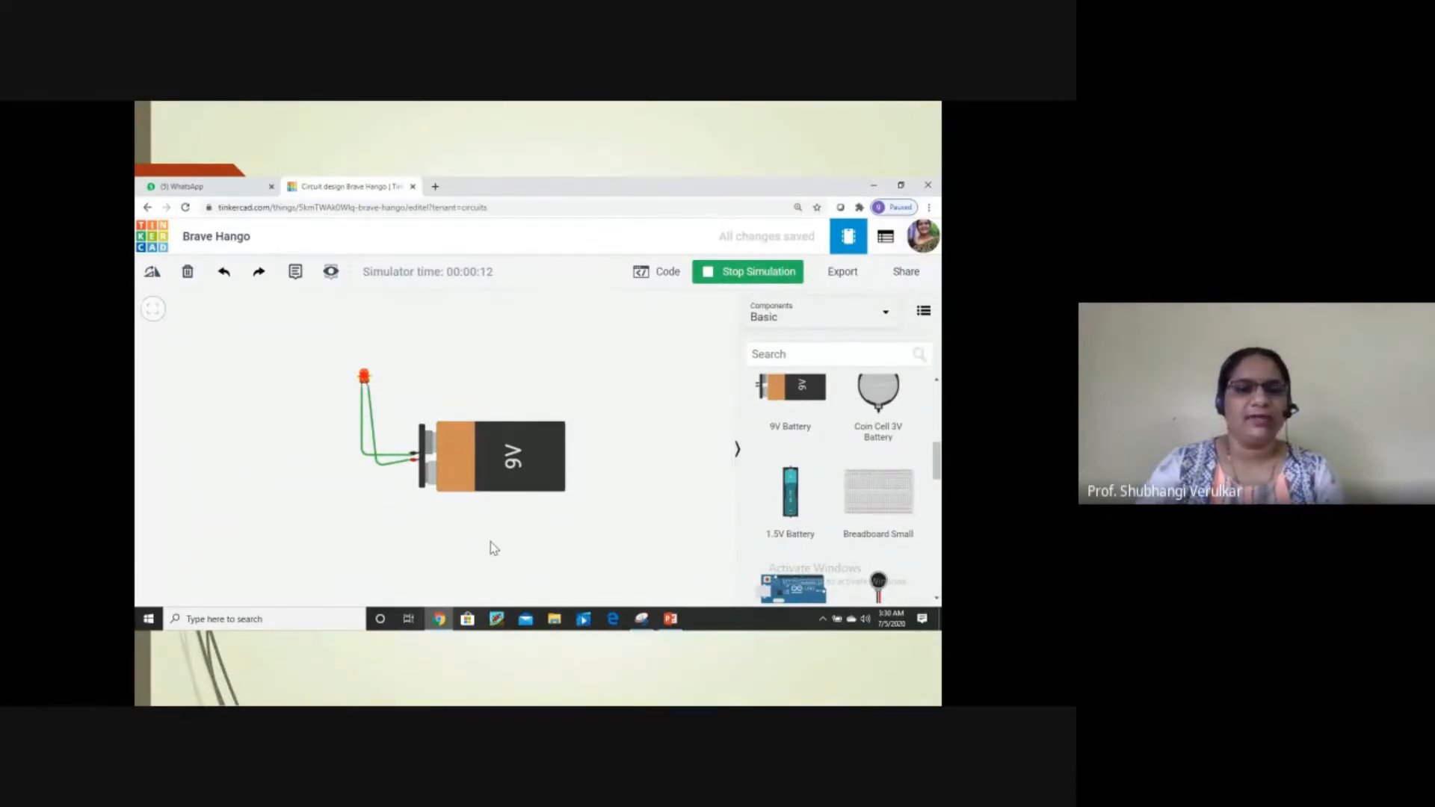
- End the slide show at the slide of the LED, resistor and 9V battery circuit and return to Tinkercad
key("alt+Tab")
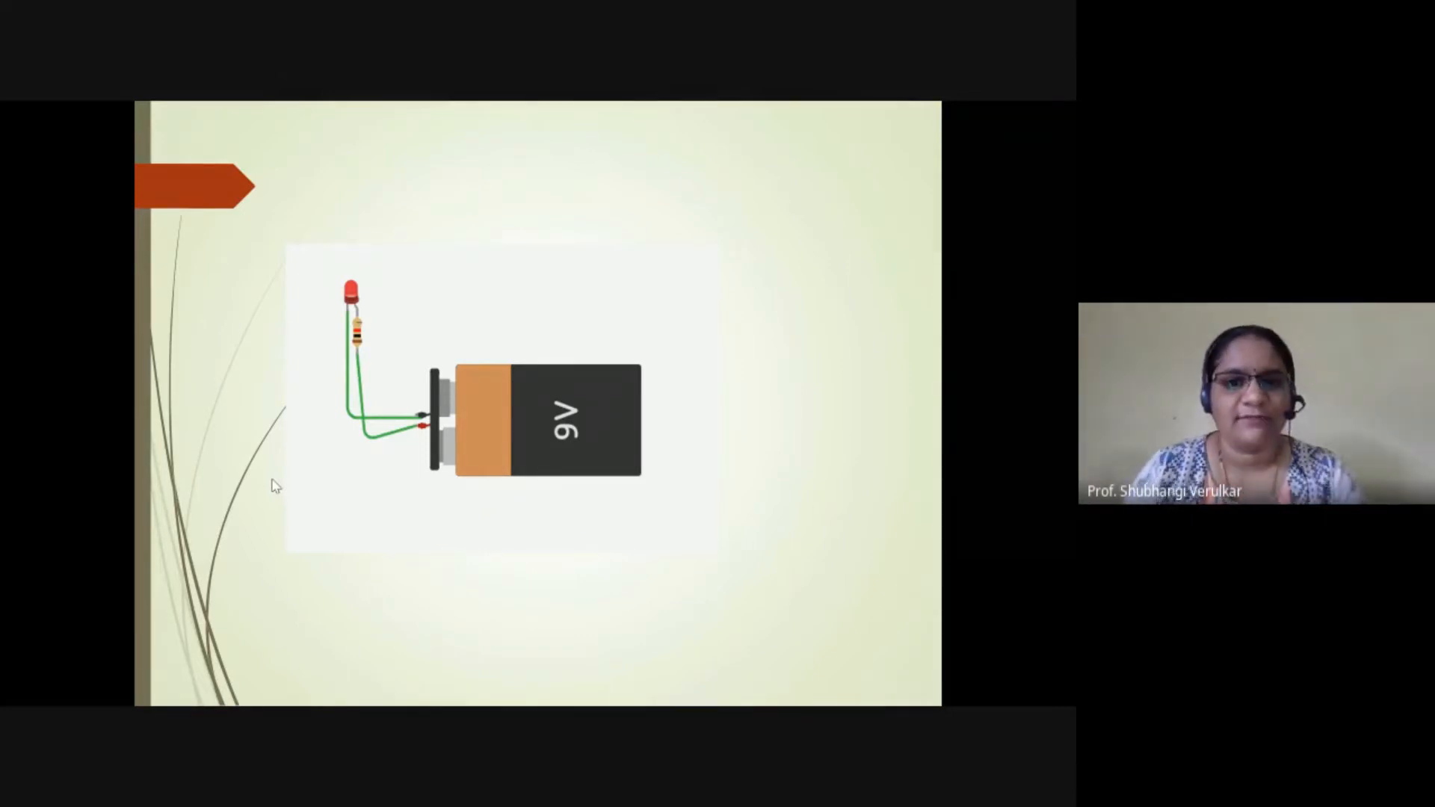
key("Escape")
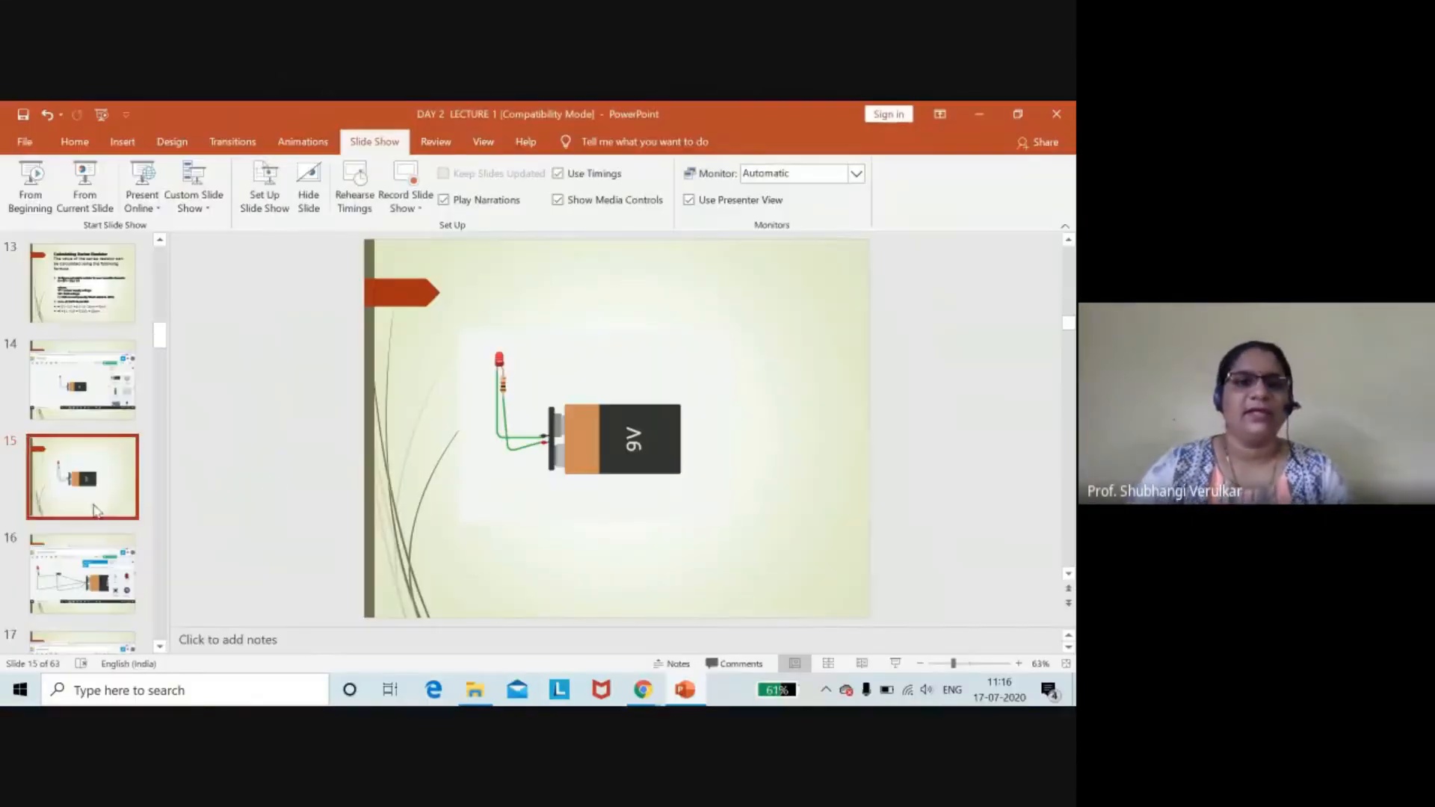
left_click(980, 114)
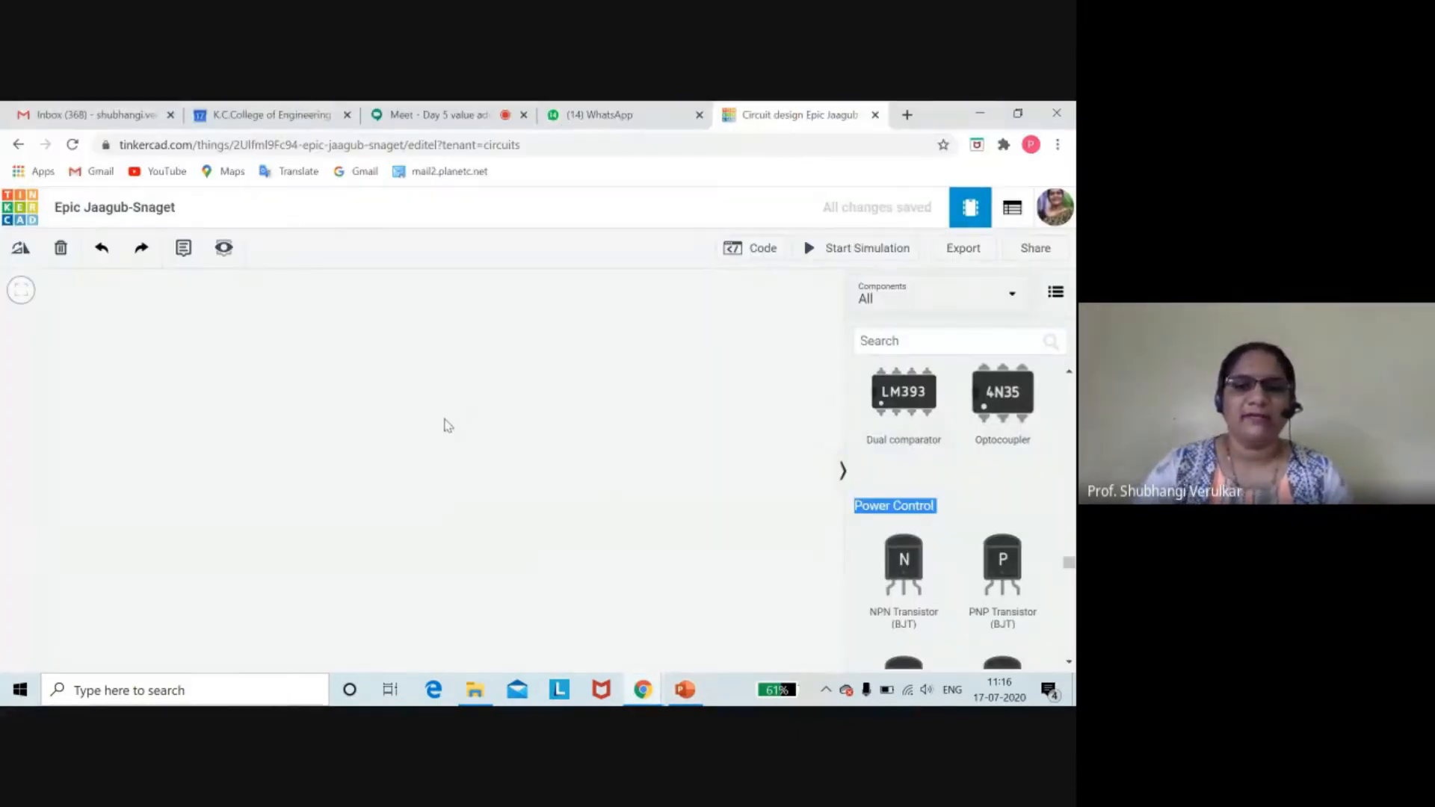
- Search the component library for "led" and place a red LED in the upper part of the empty workplane
left_click_drag(1069, 562, 1068, 381)
left_click(887, 341)
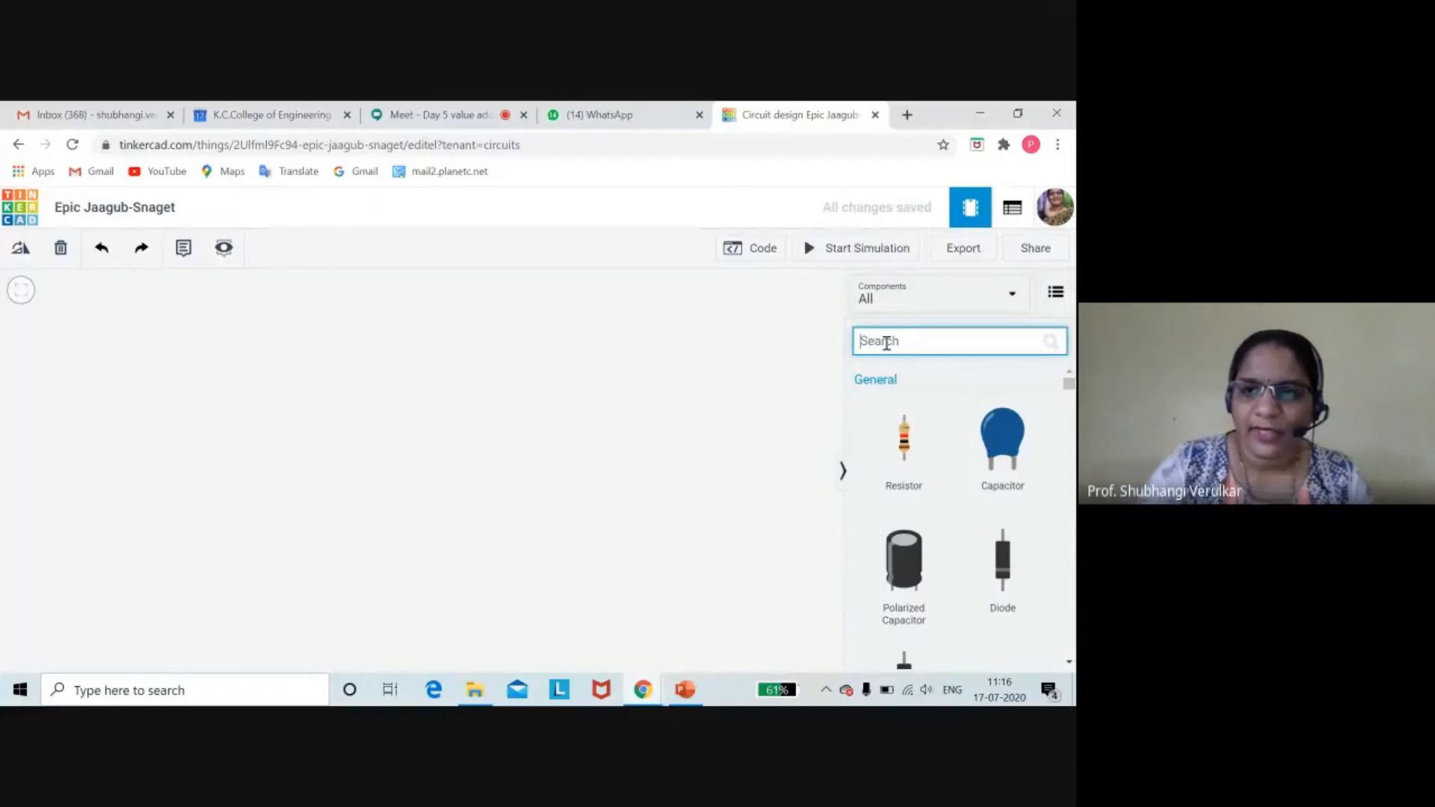
type("le")
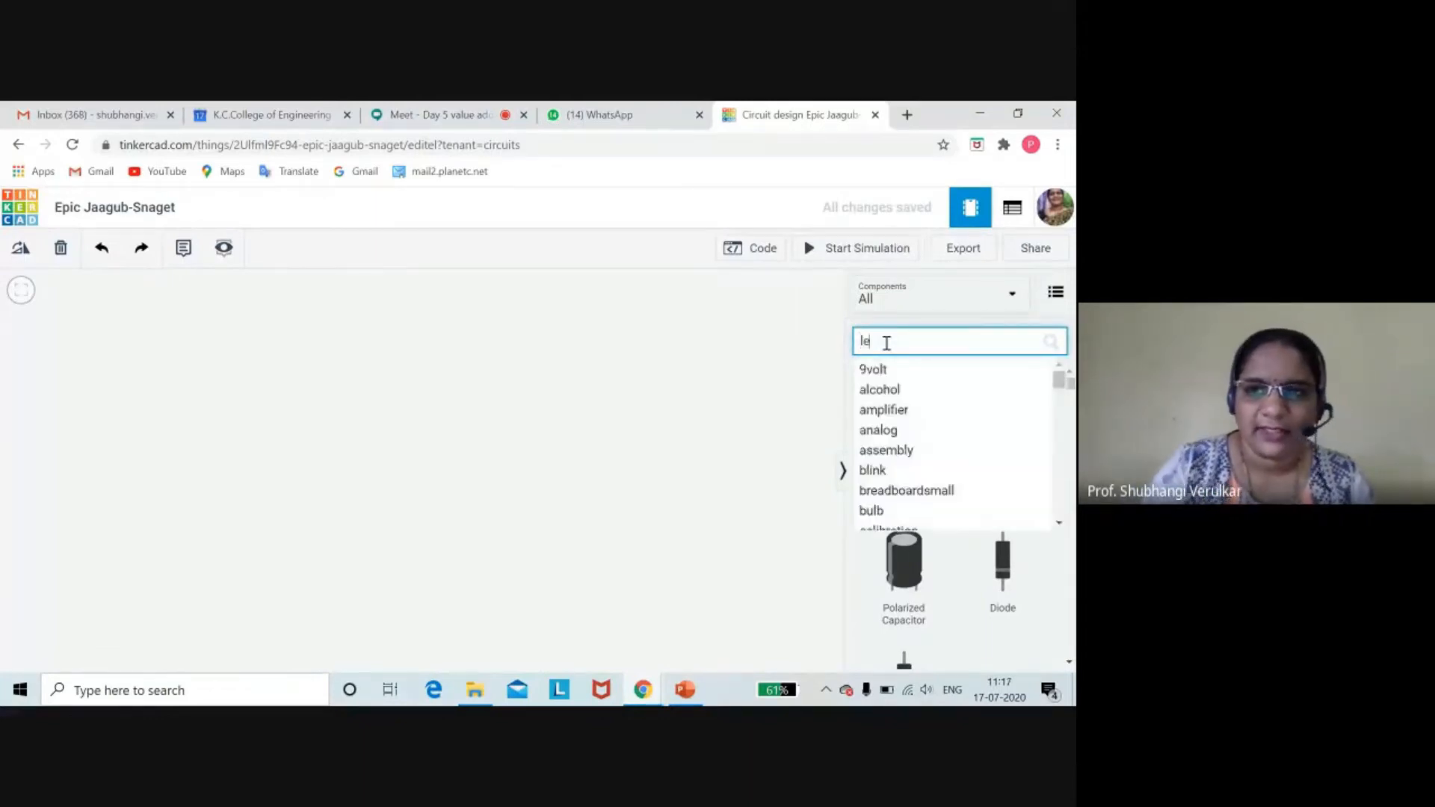
type("d")
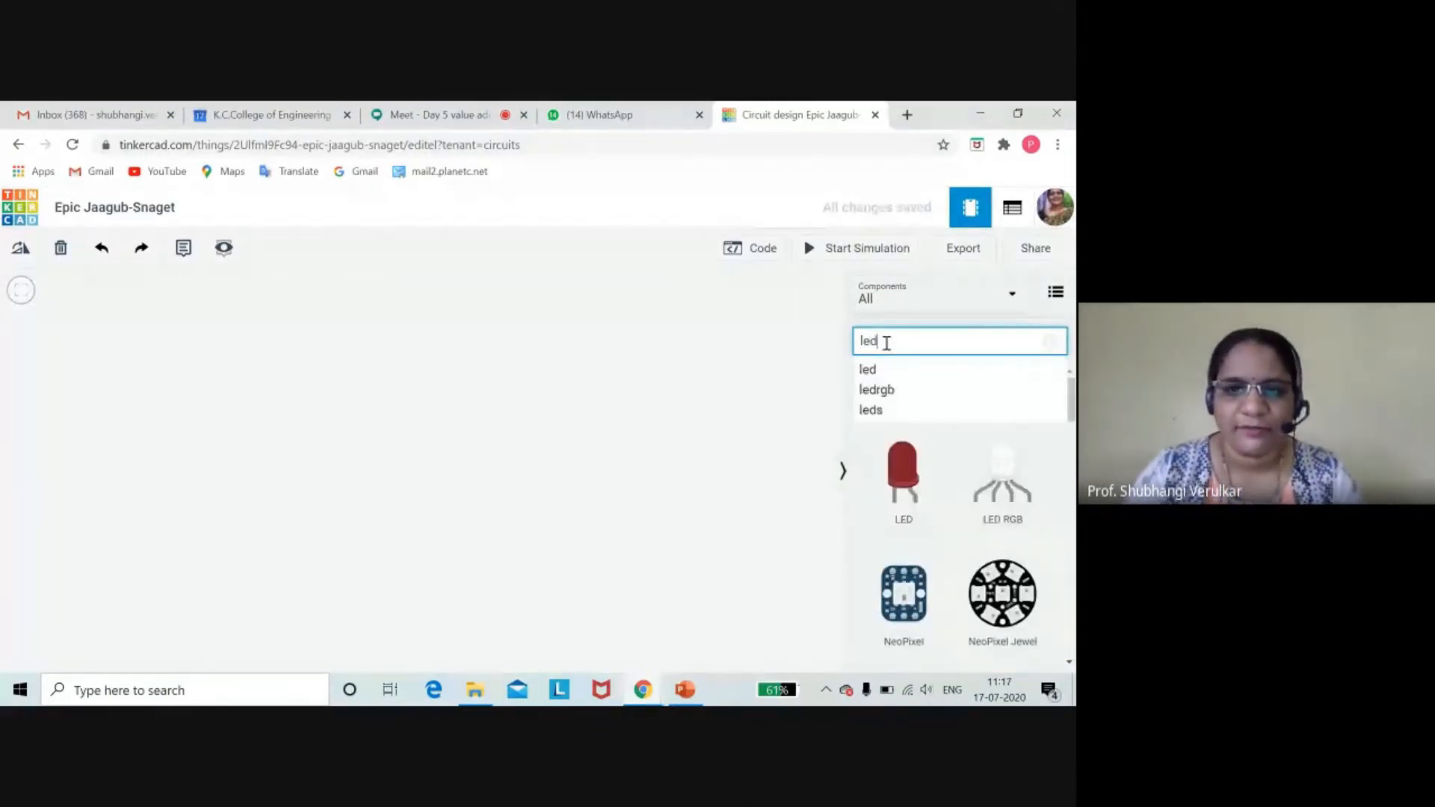
left_click(343, 393)
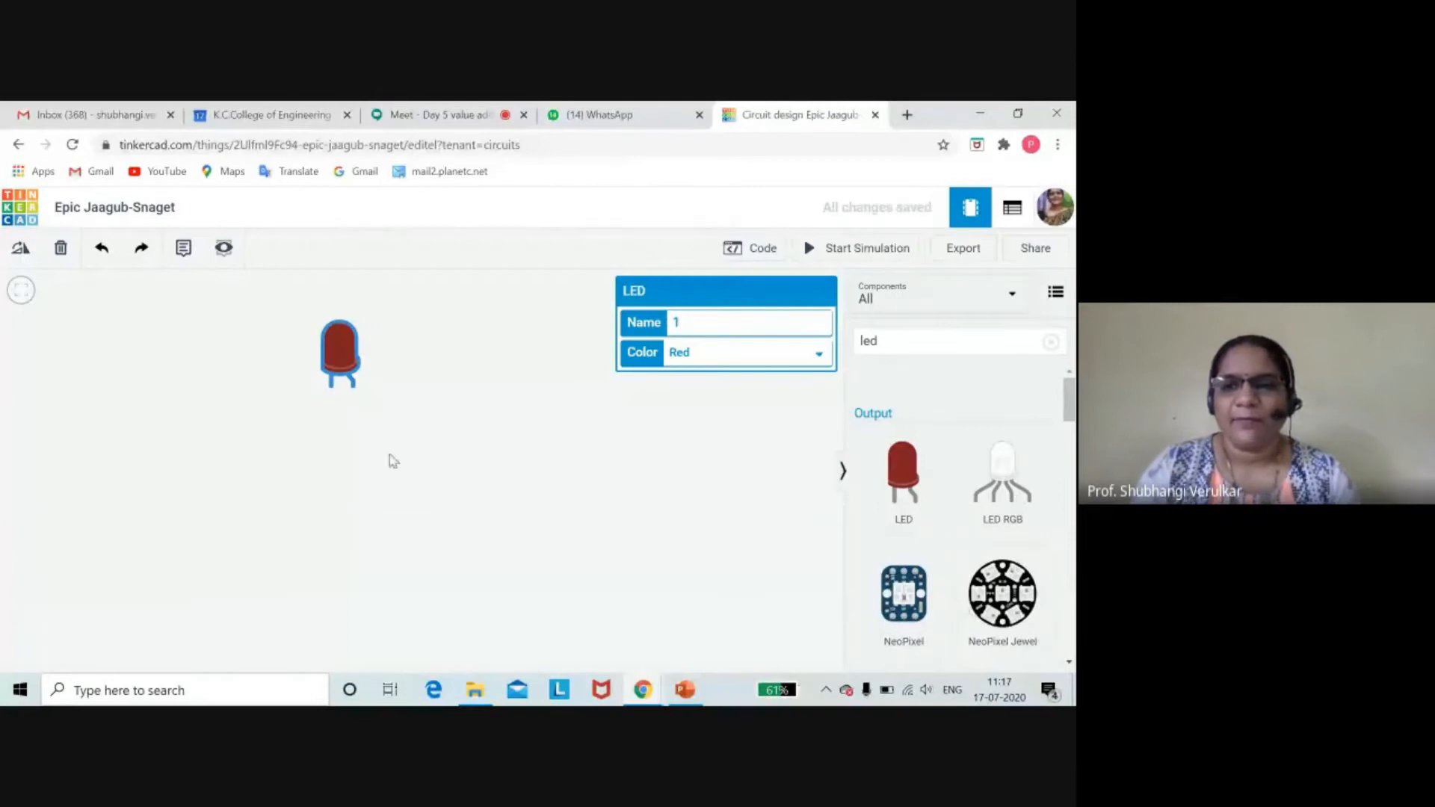
- Search the component library for "batt" and place a 9V Battery to the right of the LED
left_click(896, 346)
key("BackSpace")
key("BackSpace")
key("BackSpace")
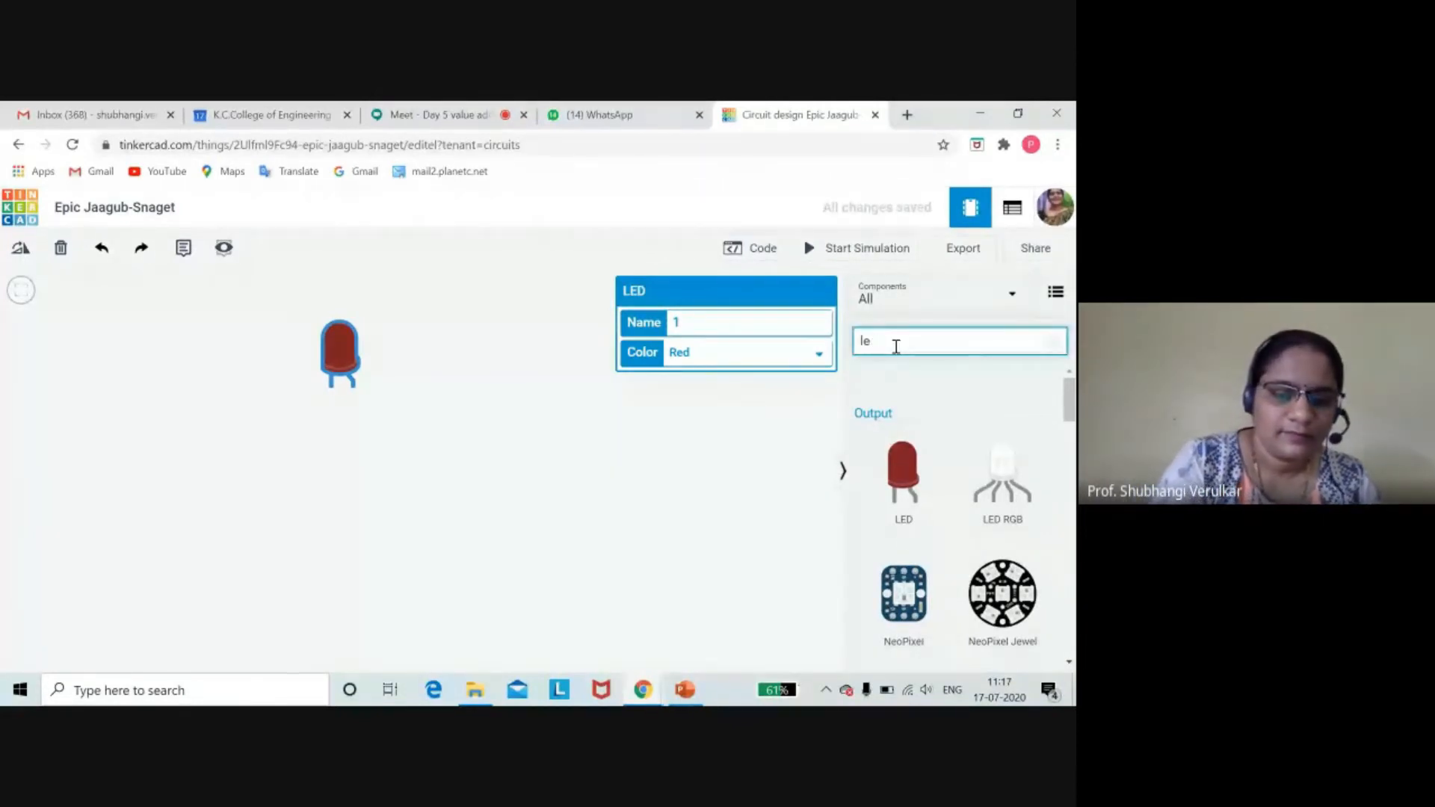
type("batt")
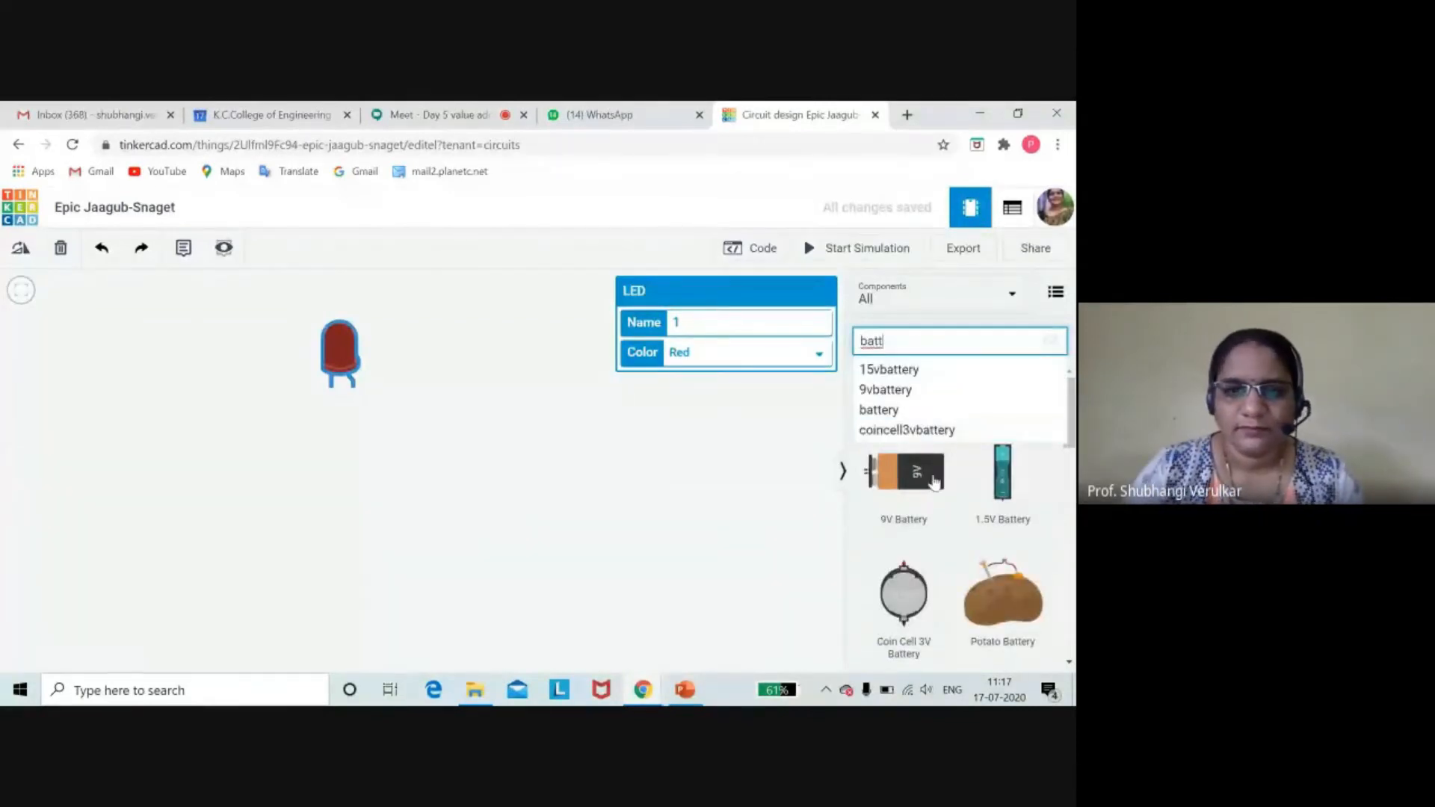
left_click_drag(933, 482, 417, 469)
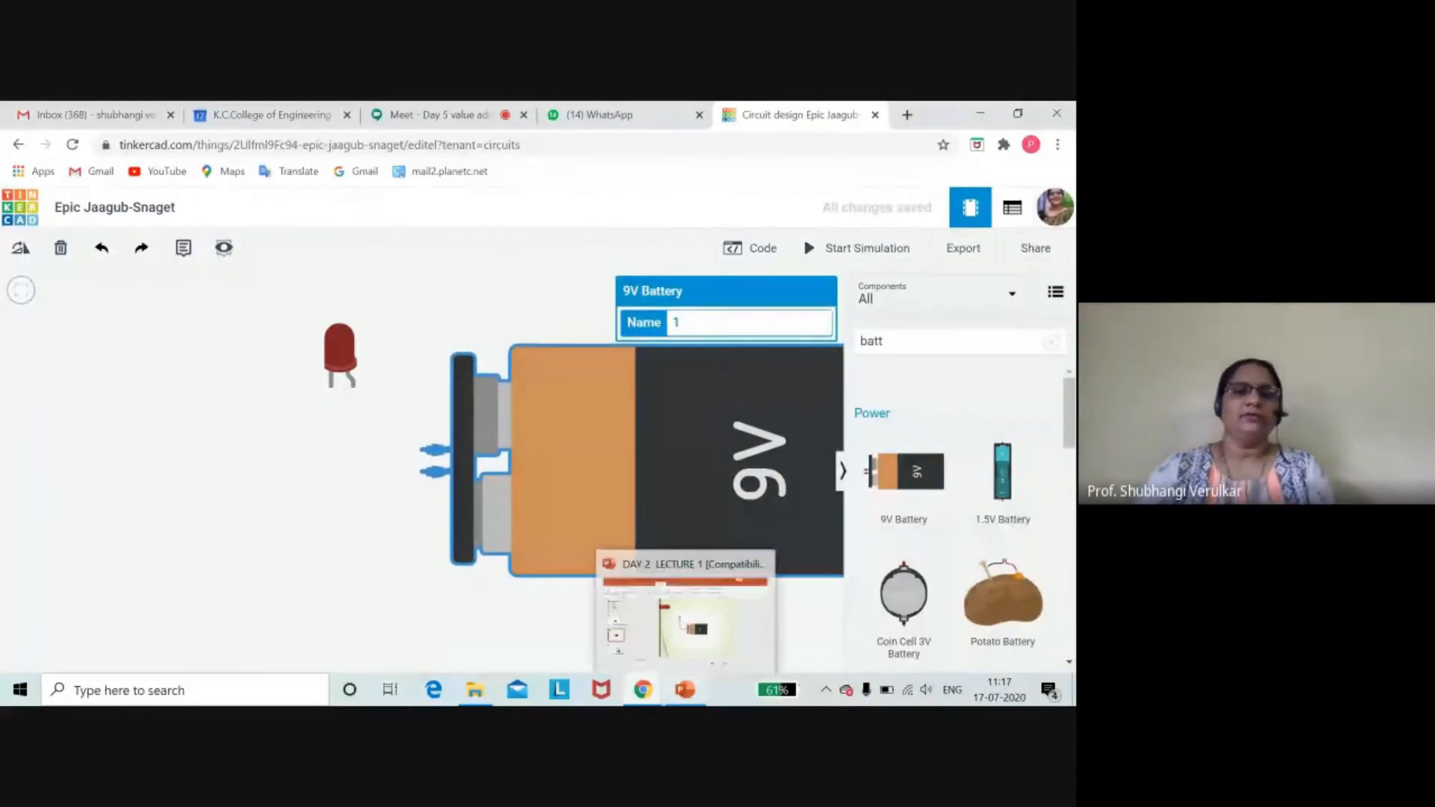
left_click(246, 553)
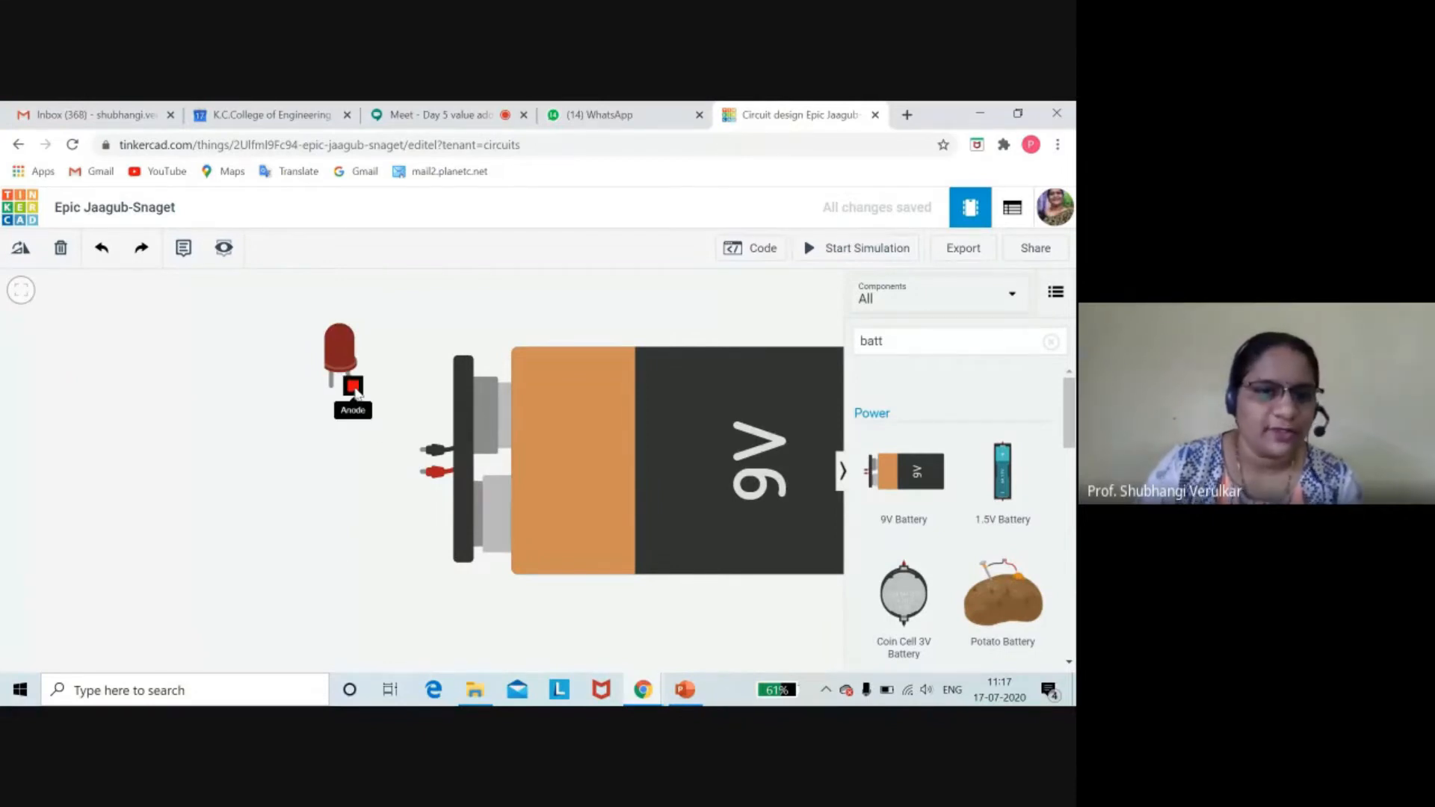
- Connect the LED's anode directly to the battery's positive terminal with a bent green wire
left_click(354, 387)
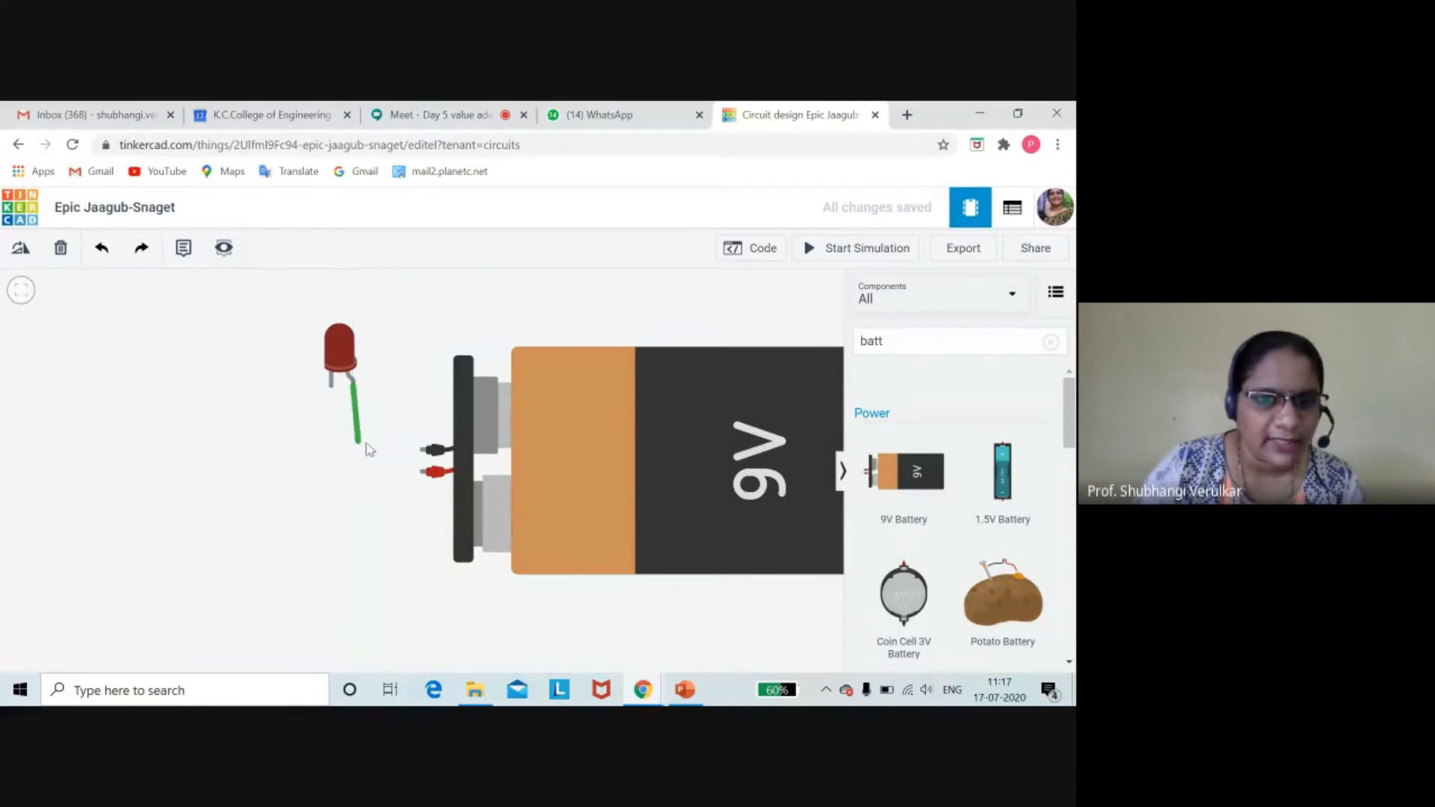
left_click(354, 450)
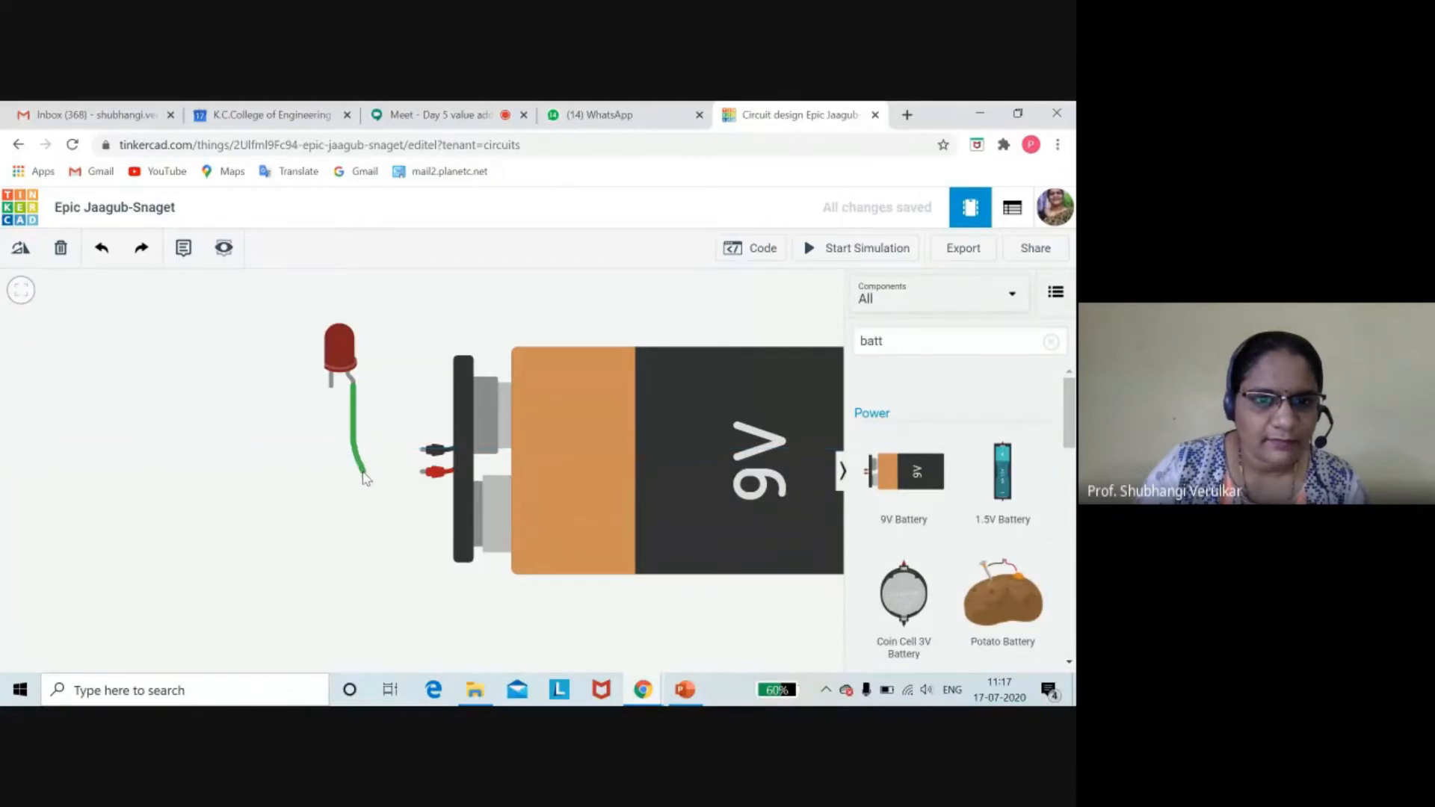
left_click(355, 471)
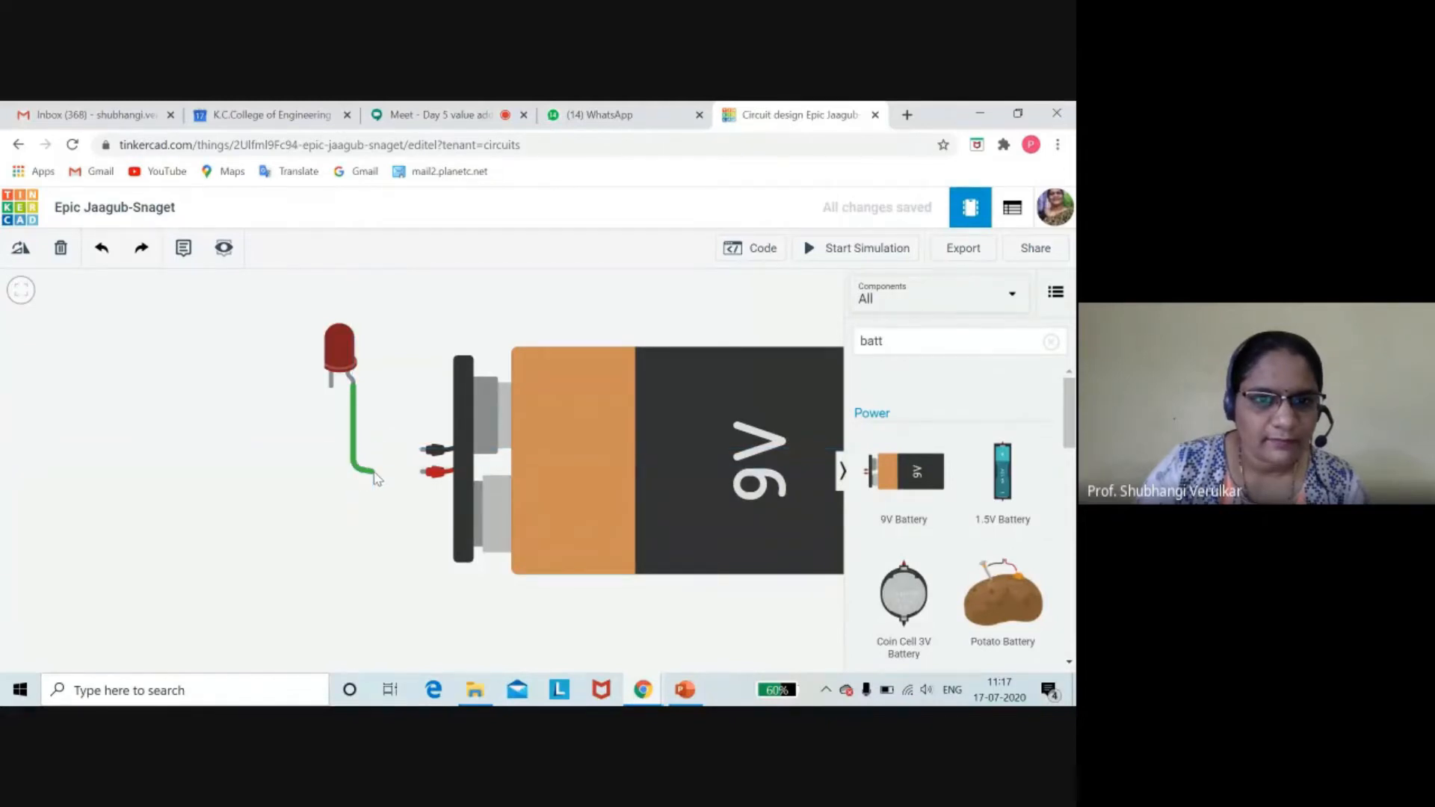
left_click(424, 472)
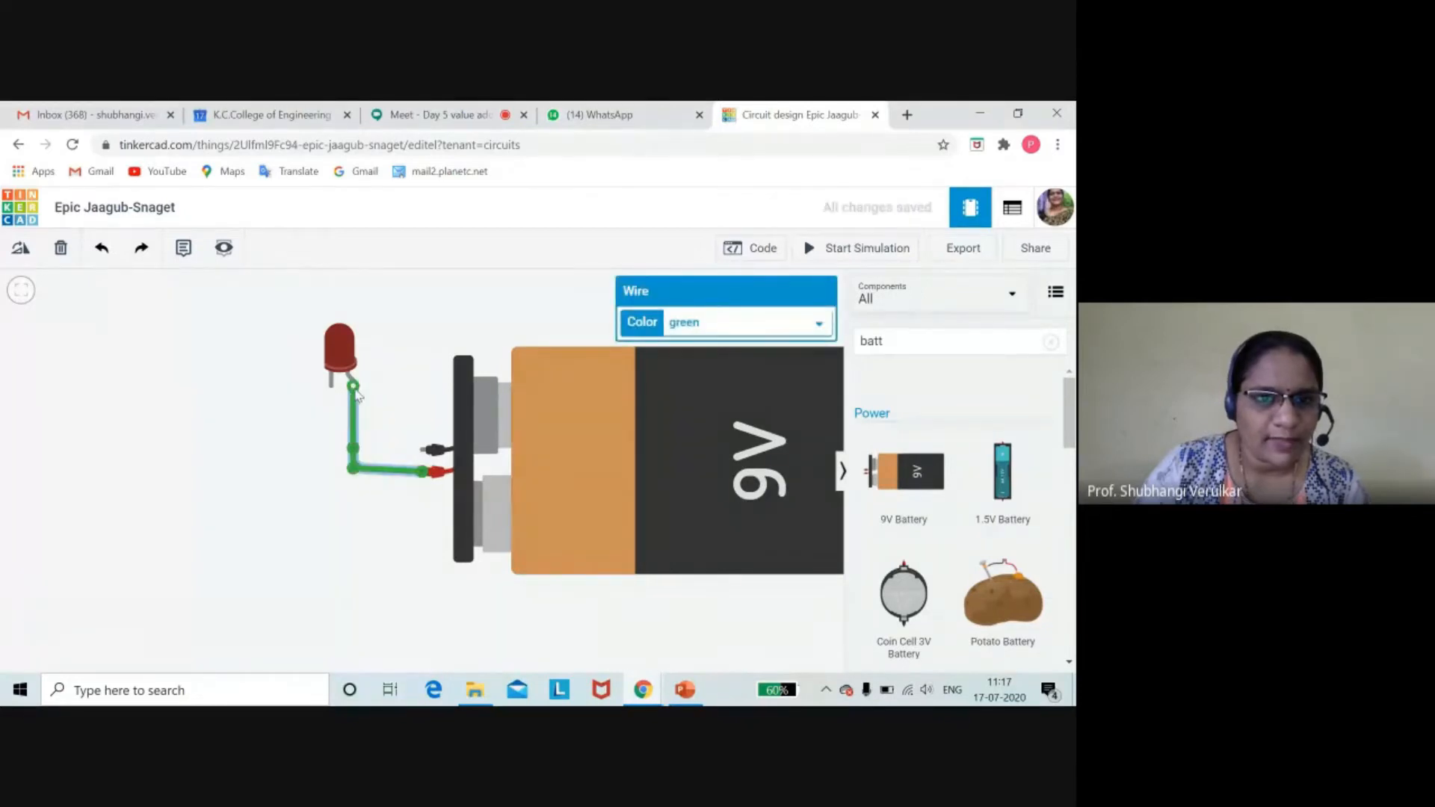
left_click(359, 615)
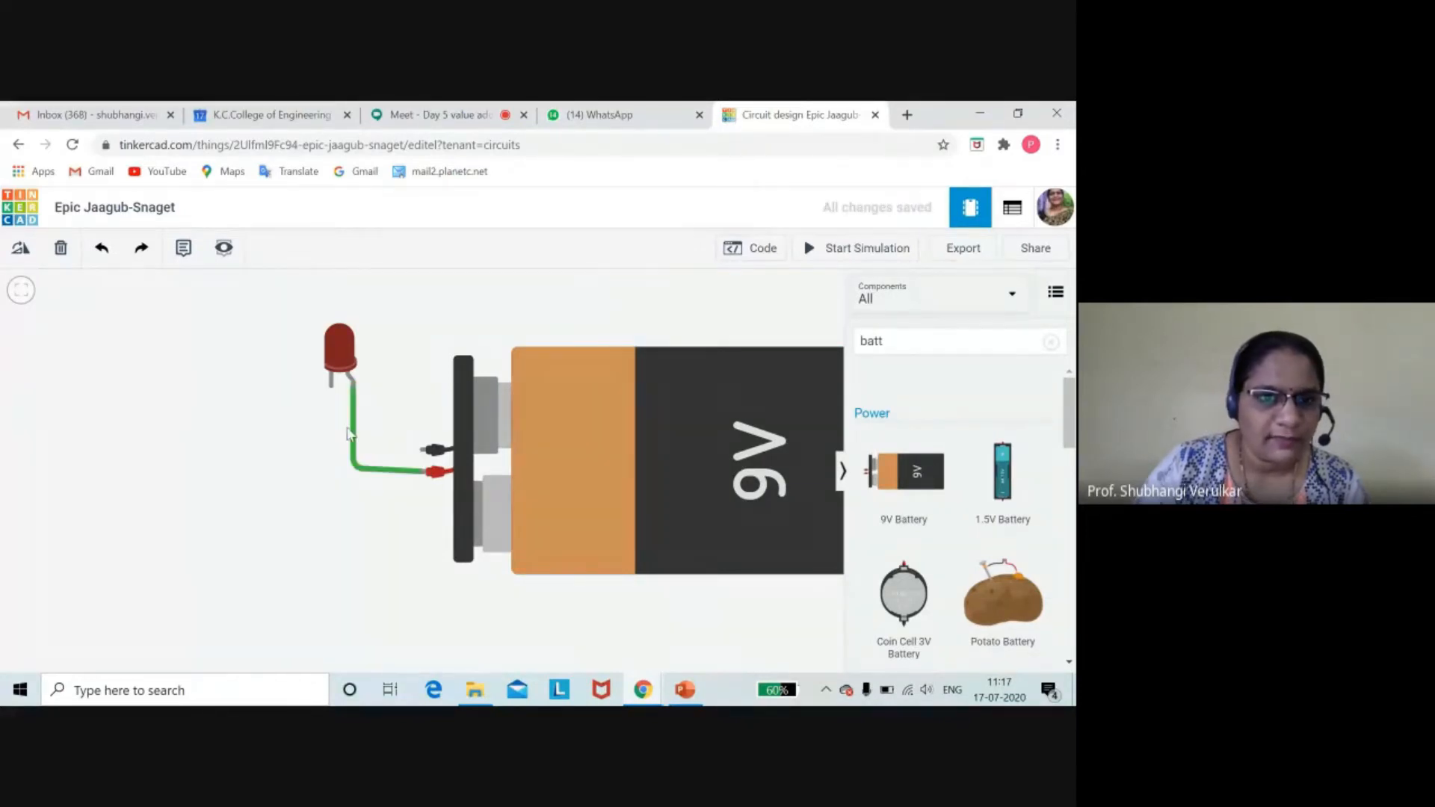
- Connect the LED's cathode to the battery's negative terminal with a green wire bent below the LED
left_click(331, 385)
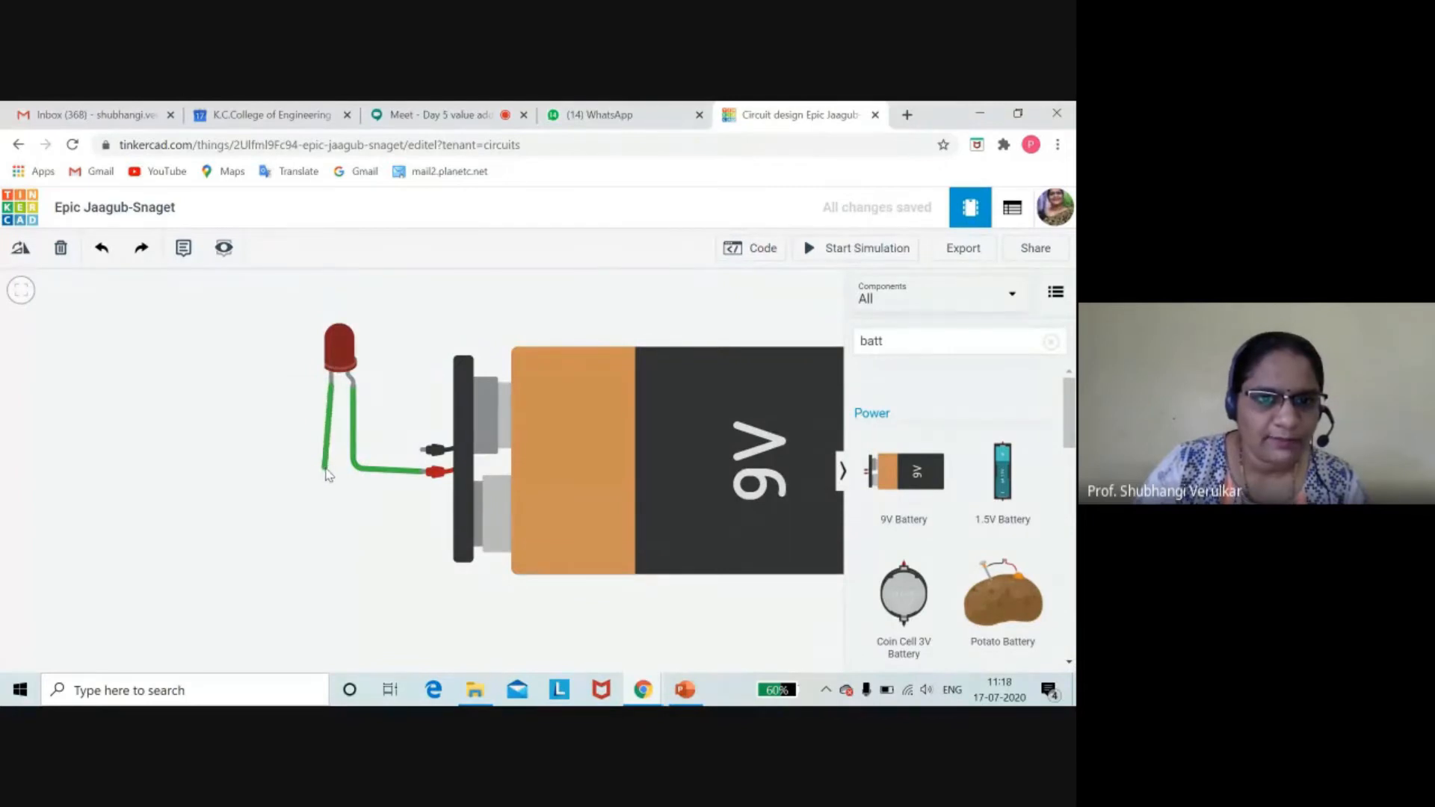
left_click(325, 470)
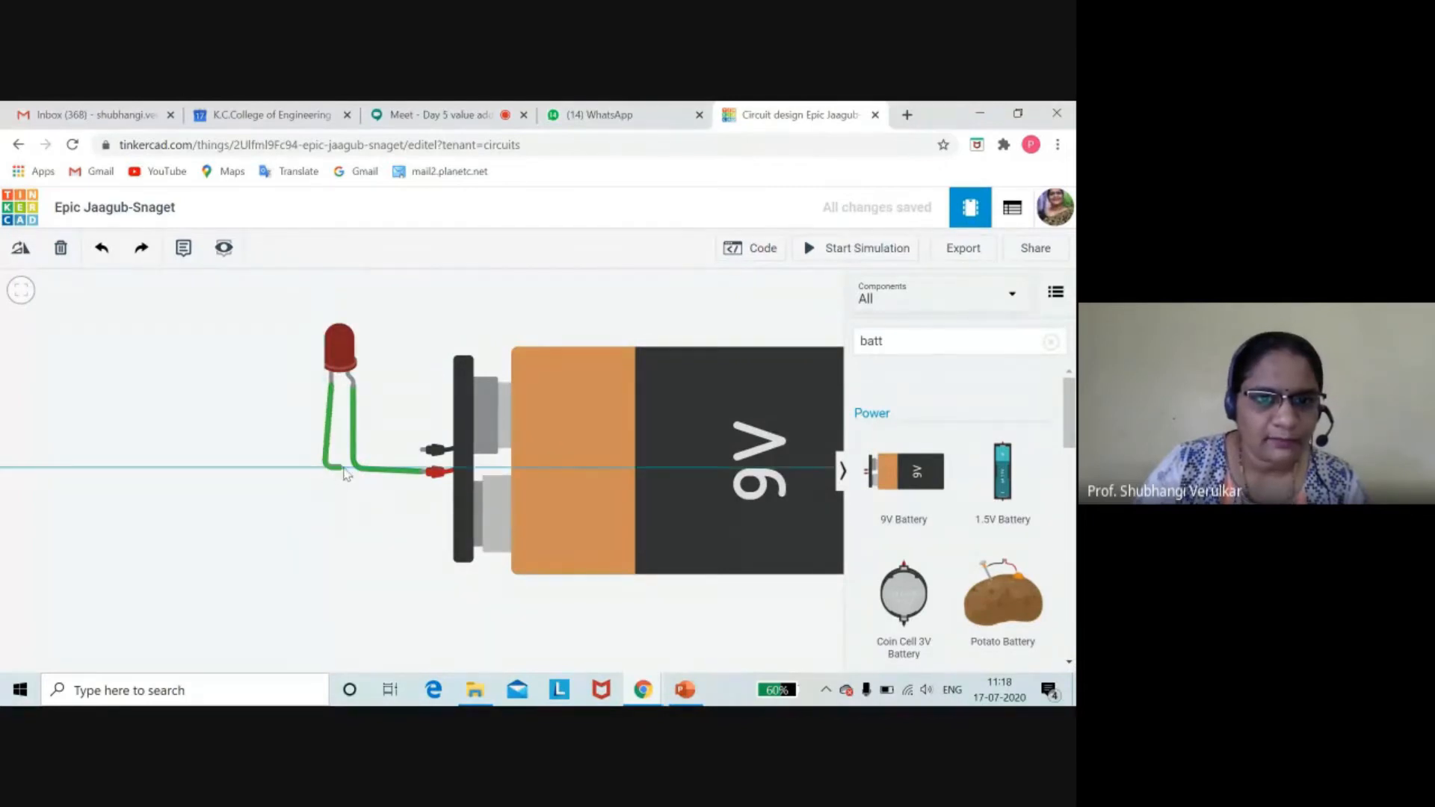
left_click(422, 456)
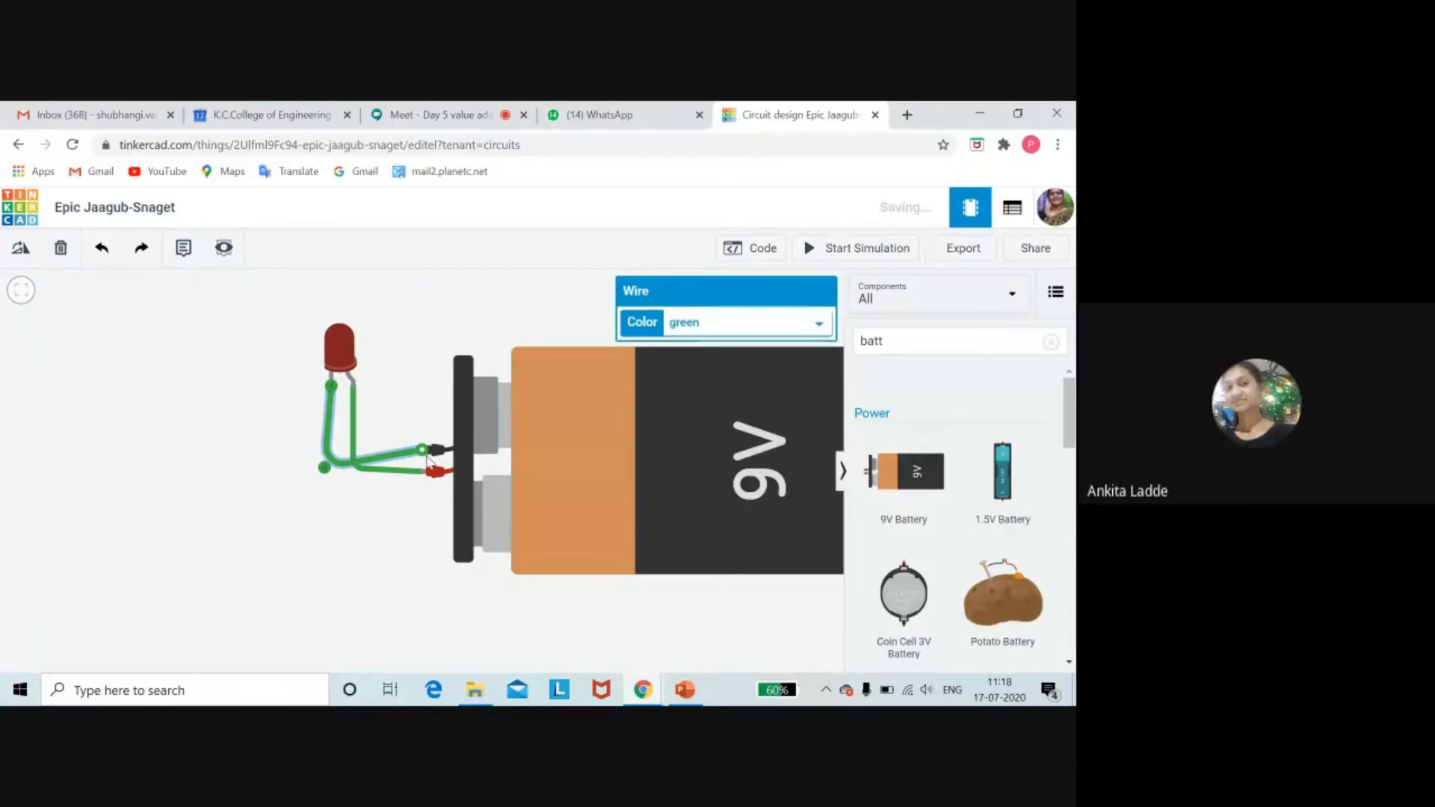
left_click(399, 554)
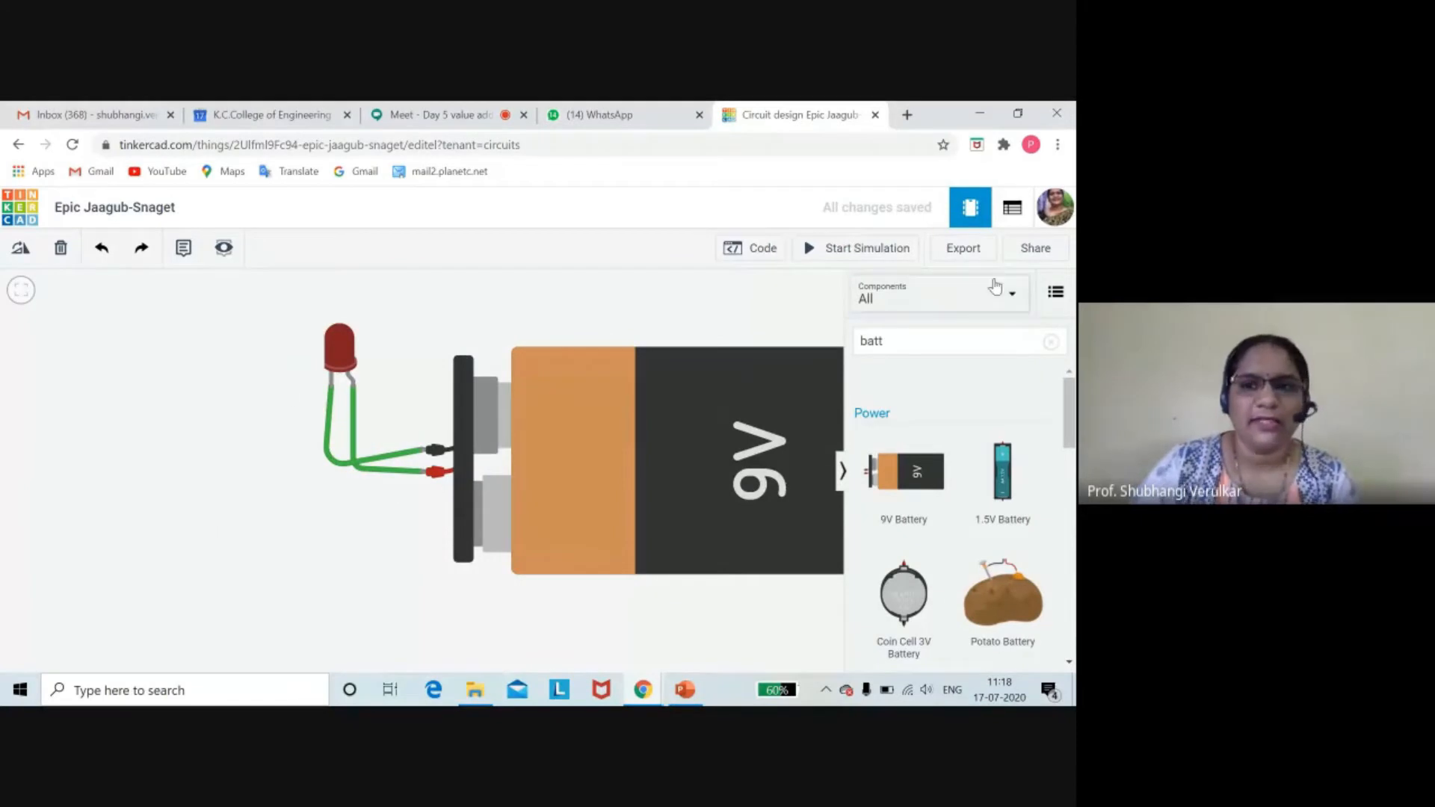
- Simulate the circuit without a resistor, stop the simulation and delete the wire between the LED's anode and the battery's positive terminal
left_click(839, 249)
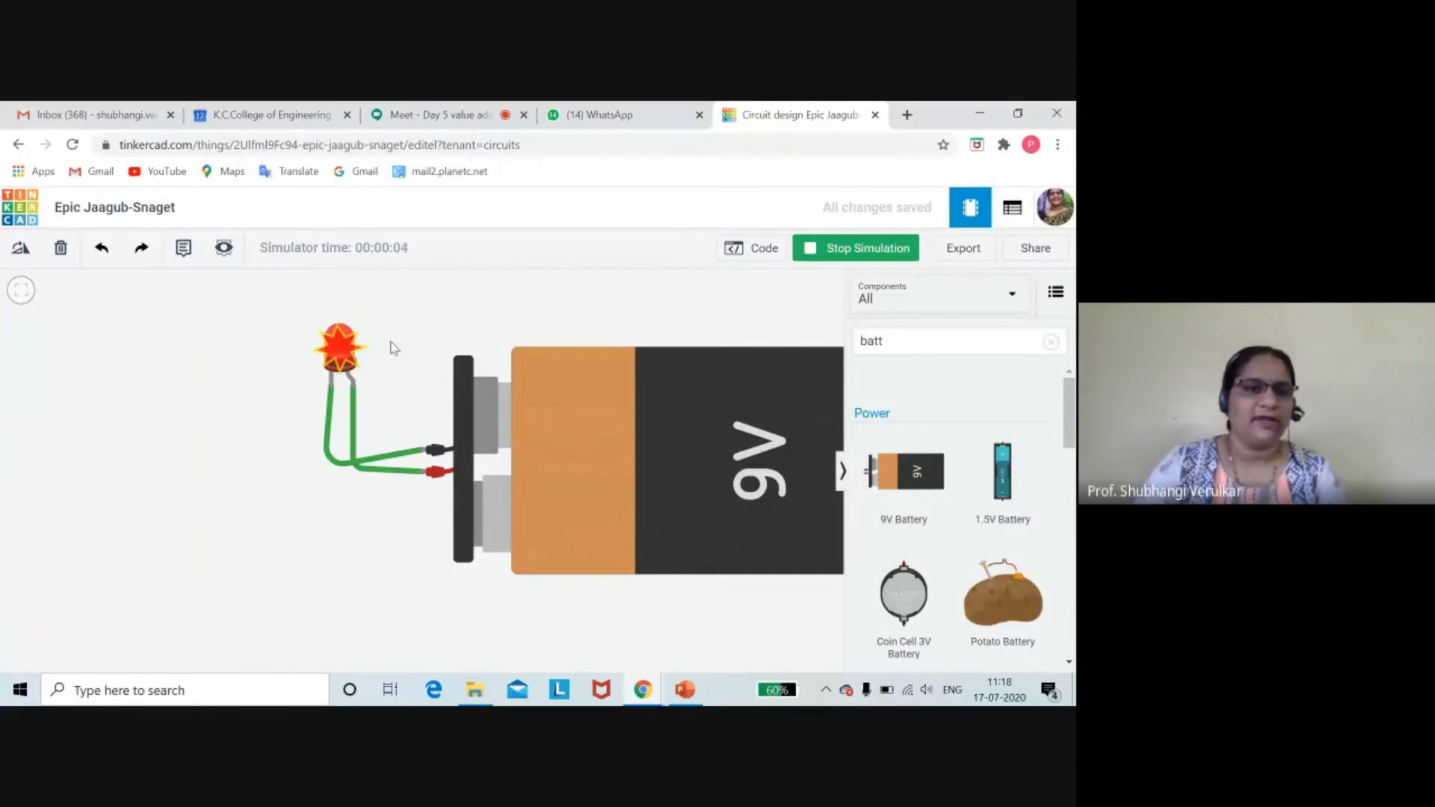
mouse_move(351, 362)
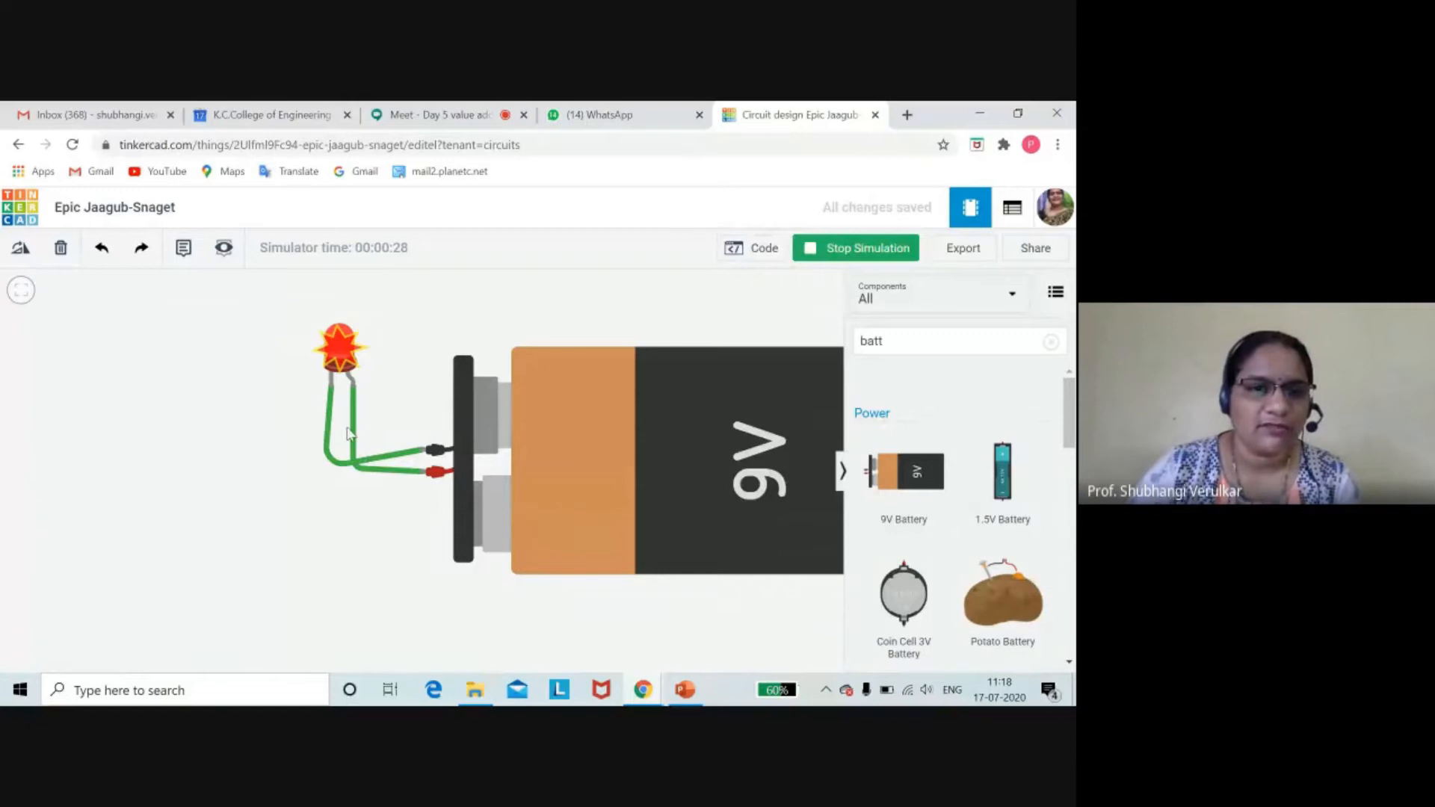
left_click(837, 249)
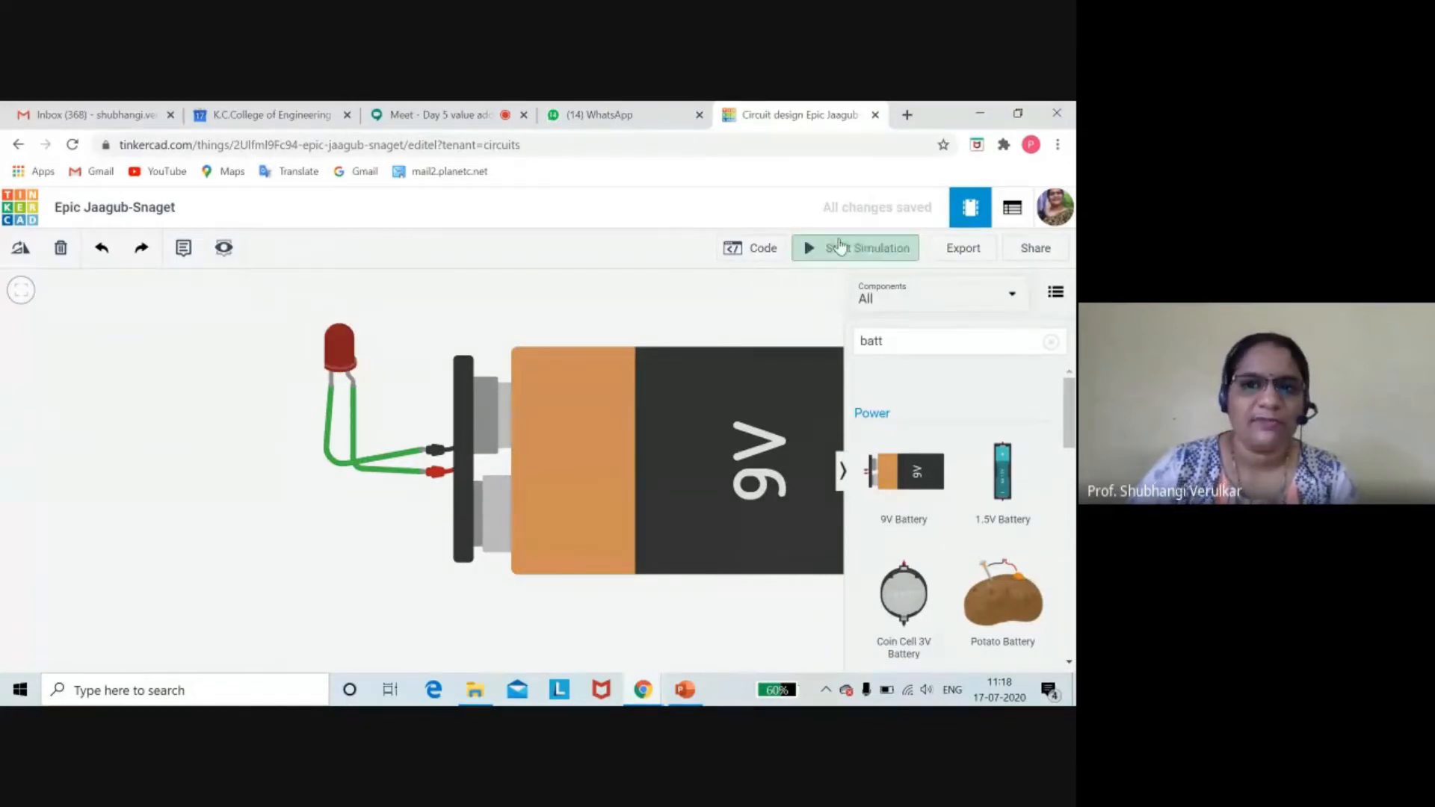
left_click(355, 448)
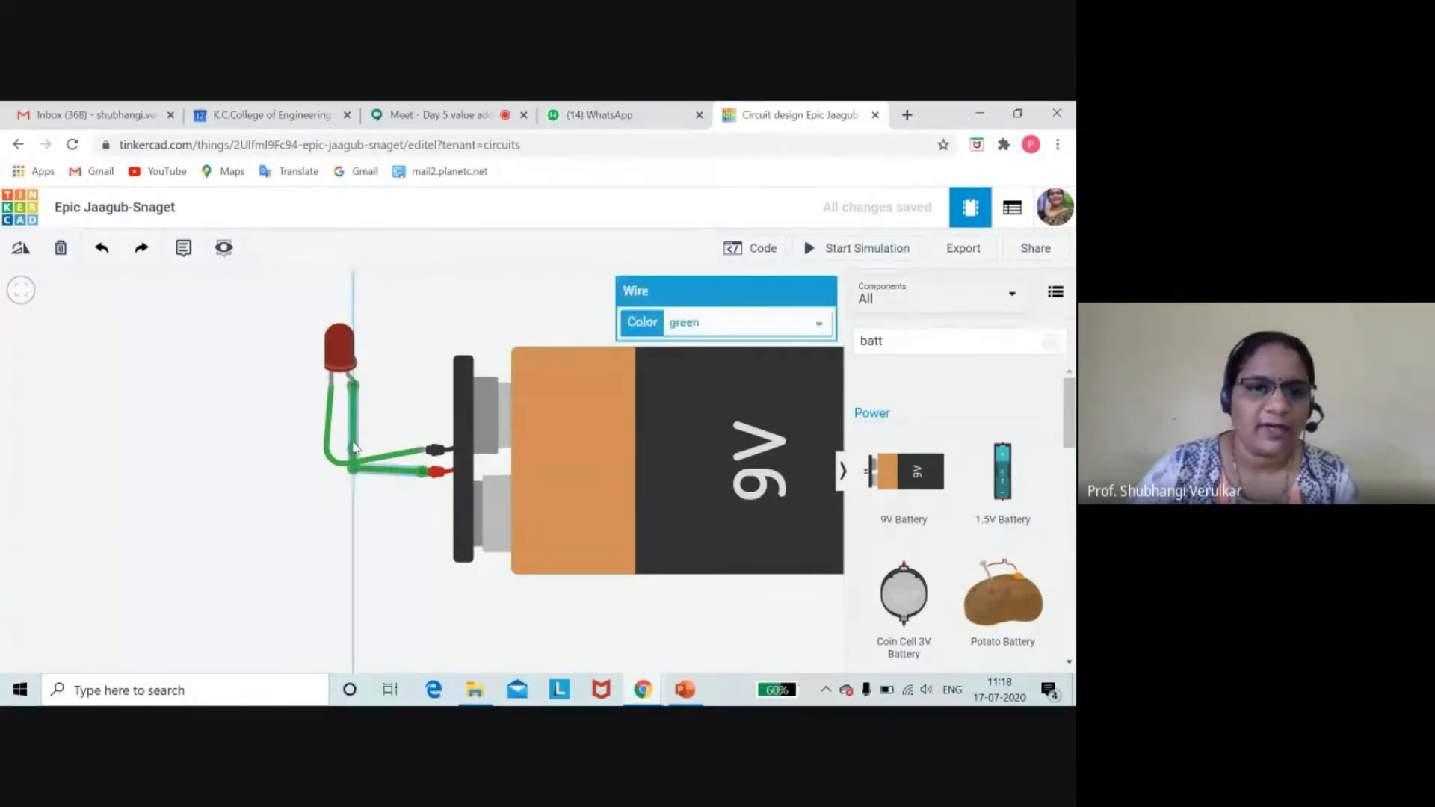
key("Delete")
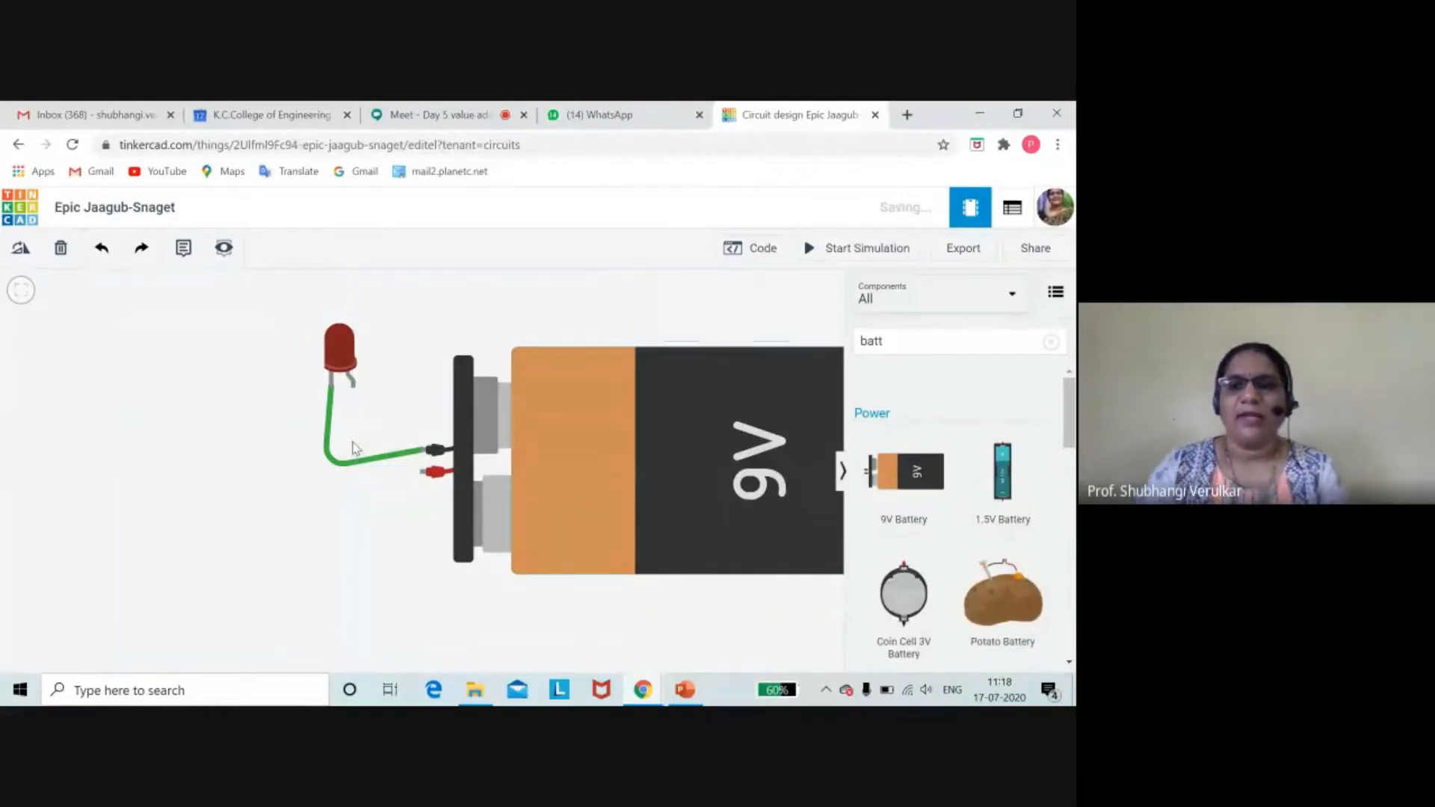
- Search the component library for "re", place a resistor vertically on the LED's anode leg and fit the circuit in the view
left_click(891, 337)
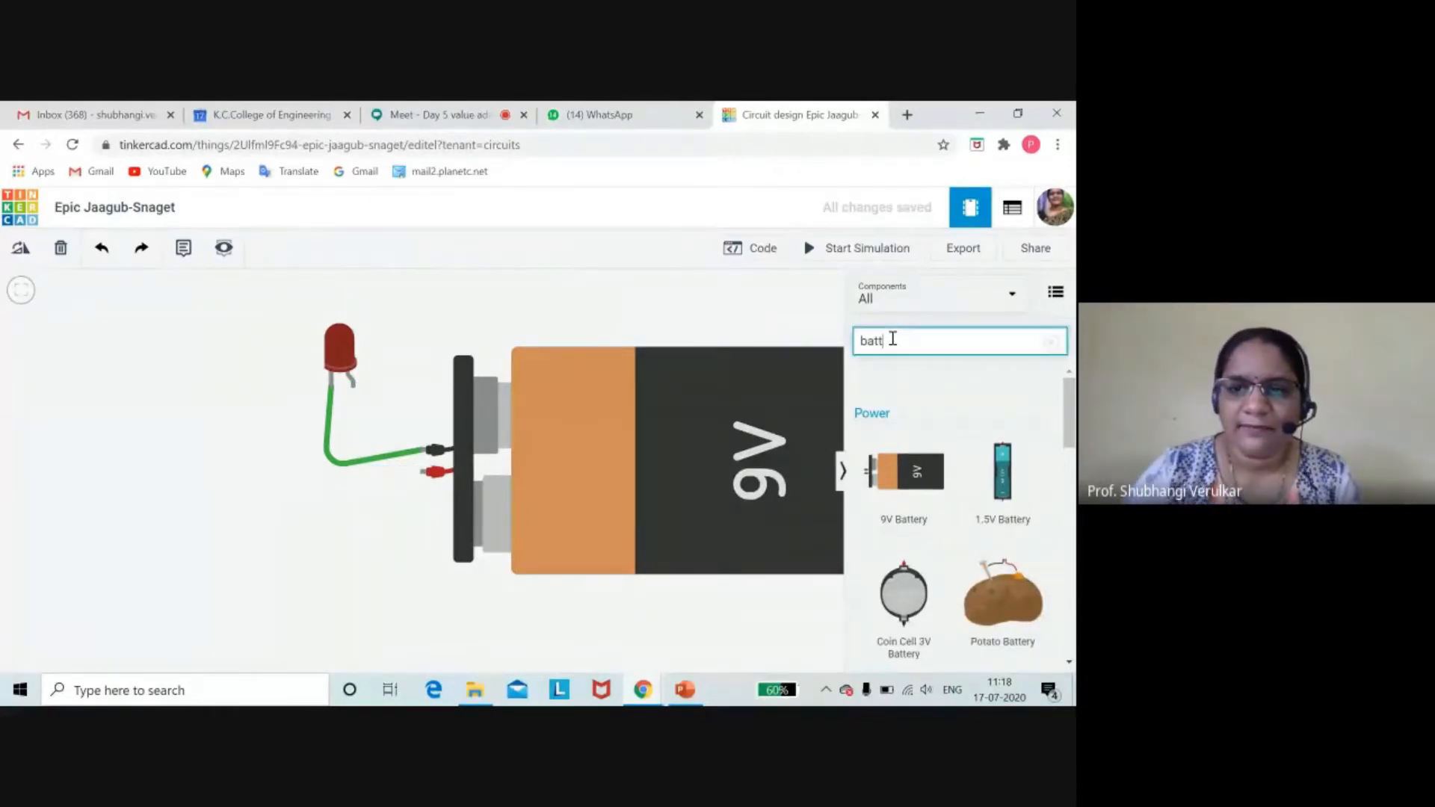
key("BackSpace")
key("BackSpace")
key("BackSpace")
key("BackSpace")
type("res")
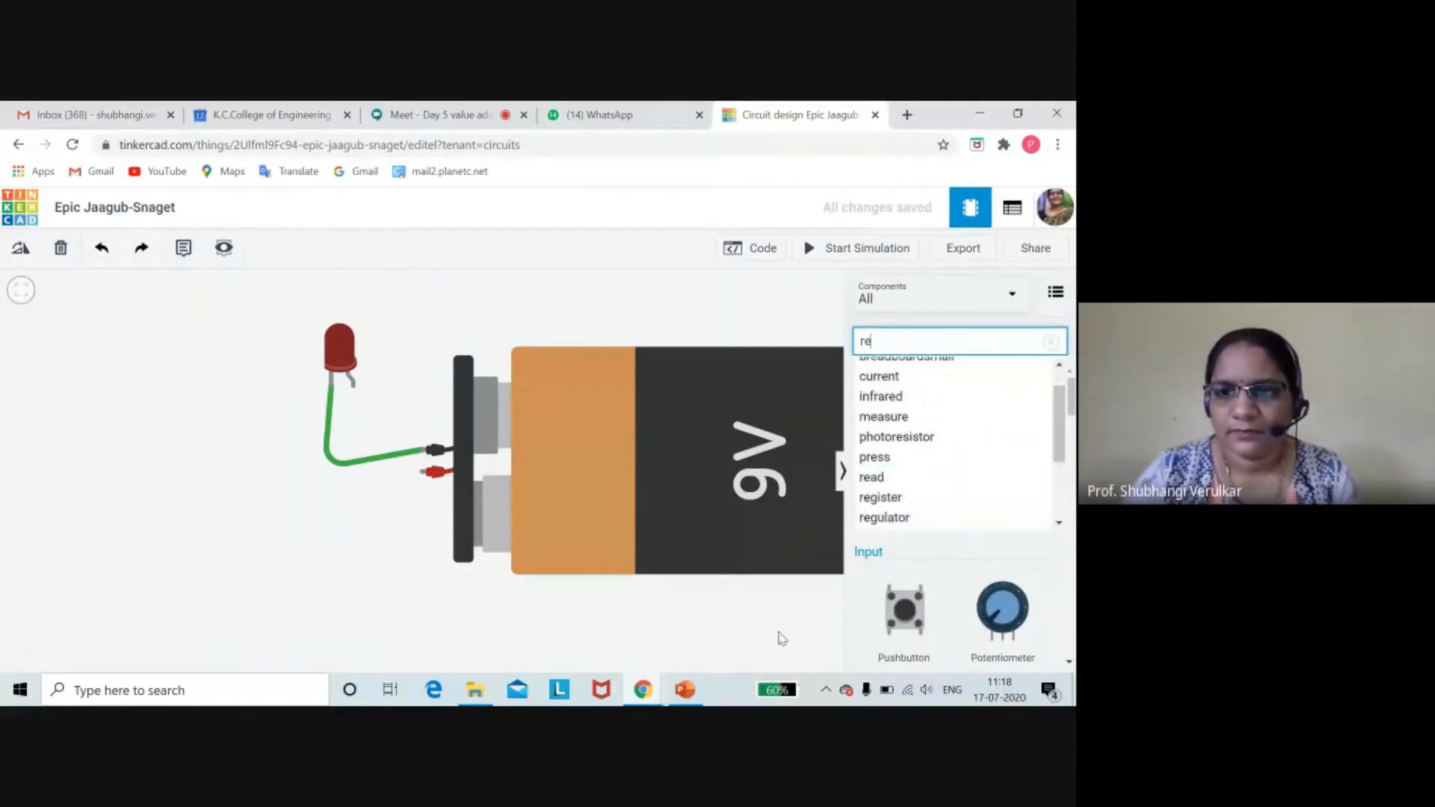
left_click_drag(904, 445, 355, 438)
left_click(21, 291)
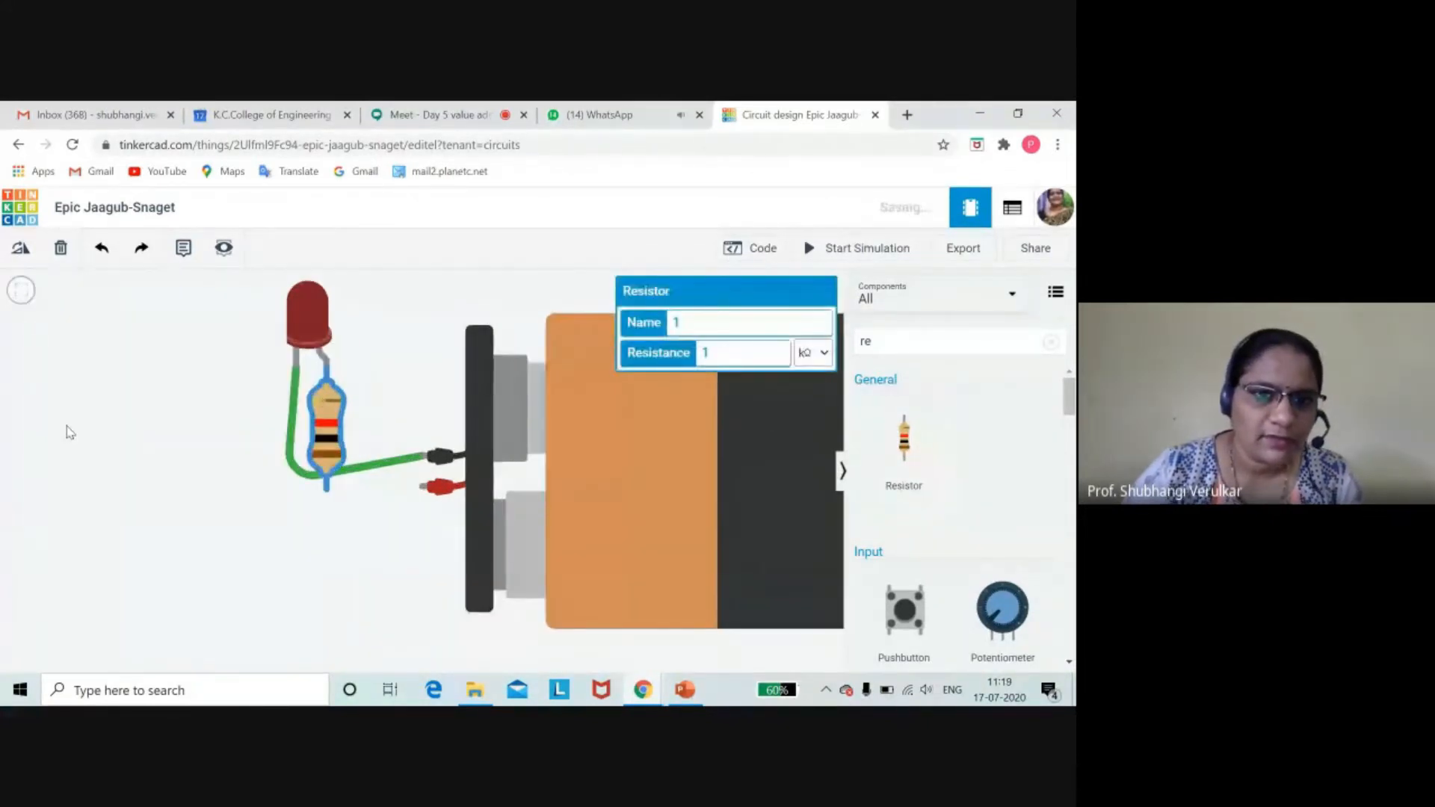
- Wire the resistor's lower end to the battery's positive terminal with one bend below the resistor
left_click(327, 502)
left_click(329, 517)
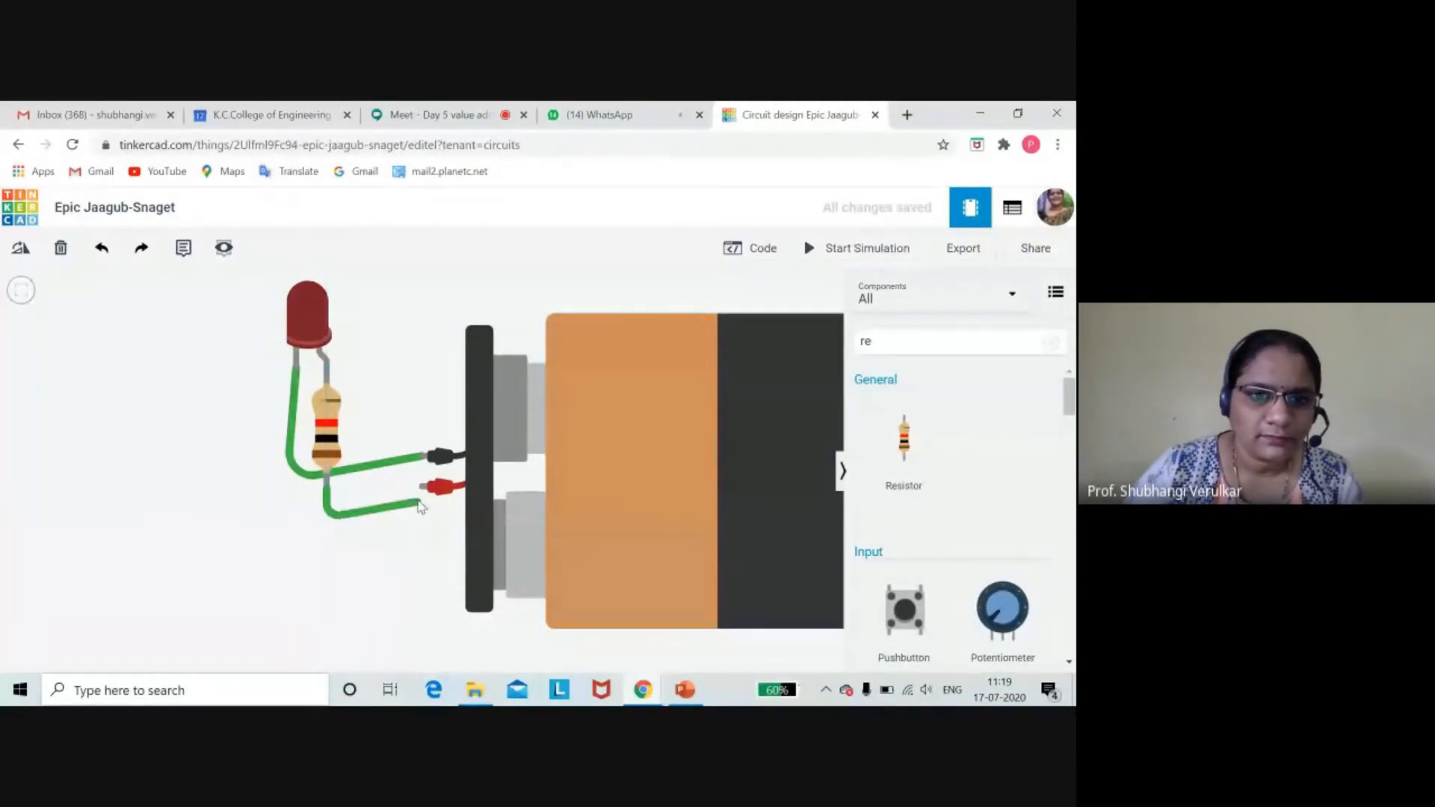
left_click(423, 488)
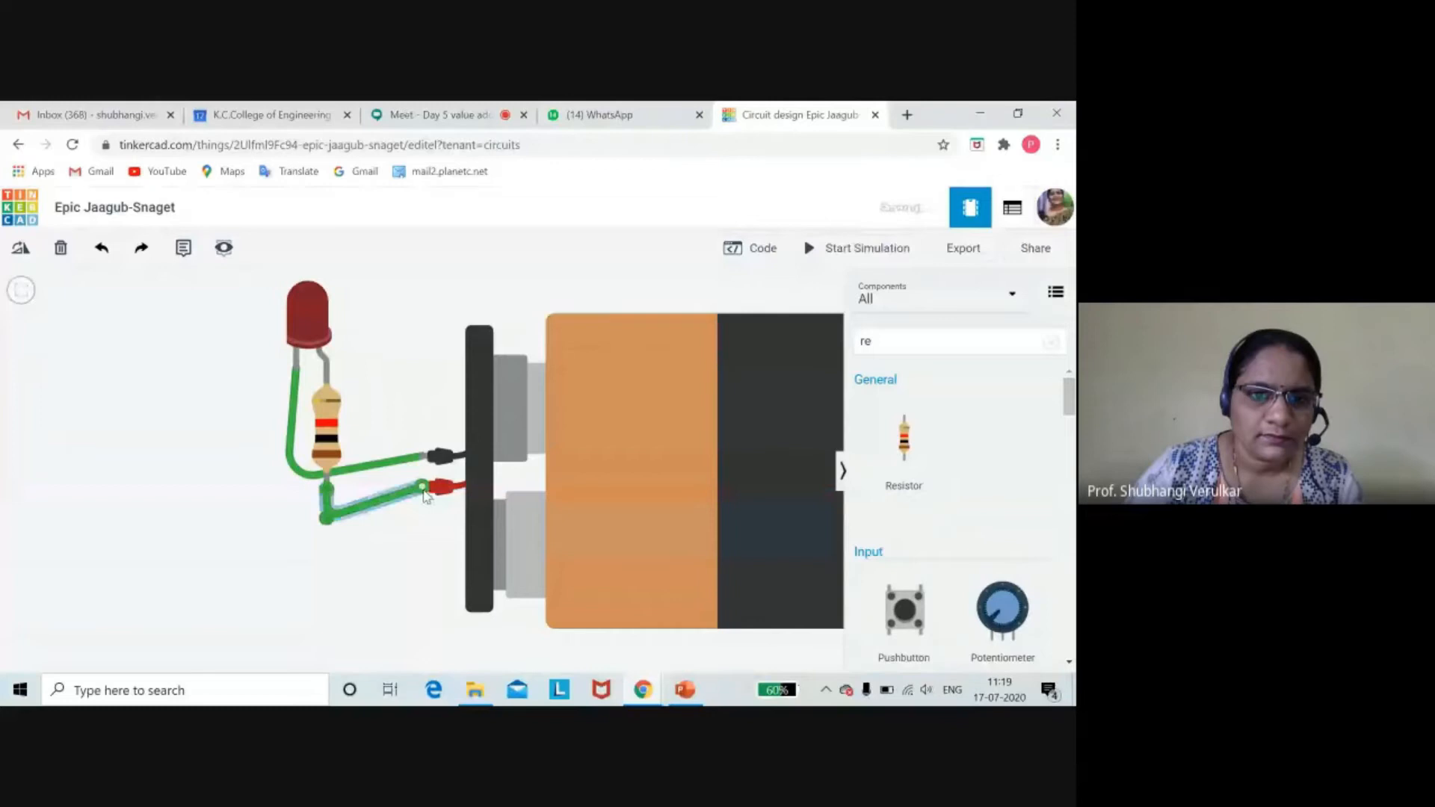
left_click(405, 555)
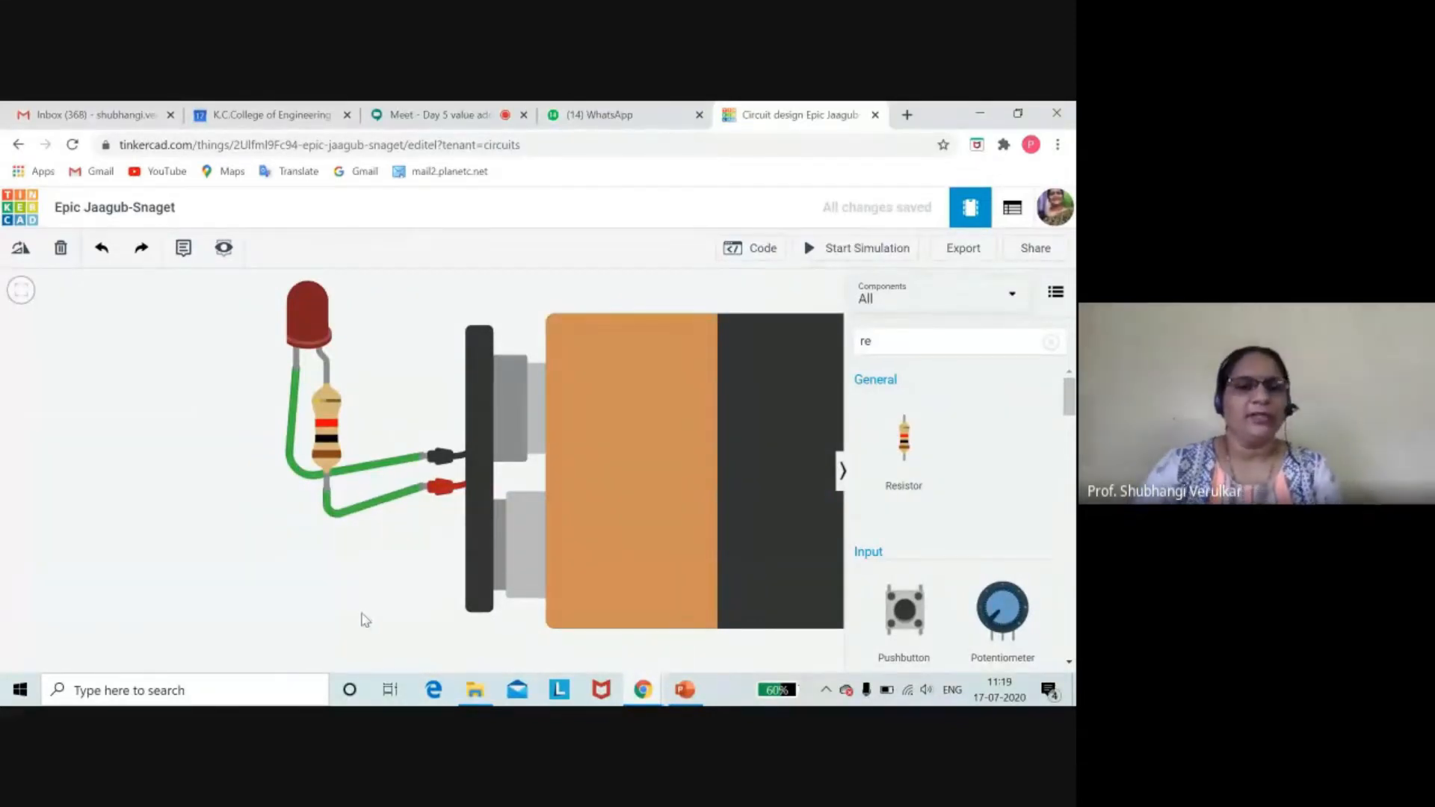
- Check the resistor's properties, then run the simulation with the resistor in series with the LED and stop it
left_click(331, 429)
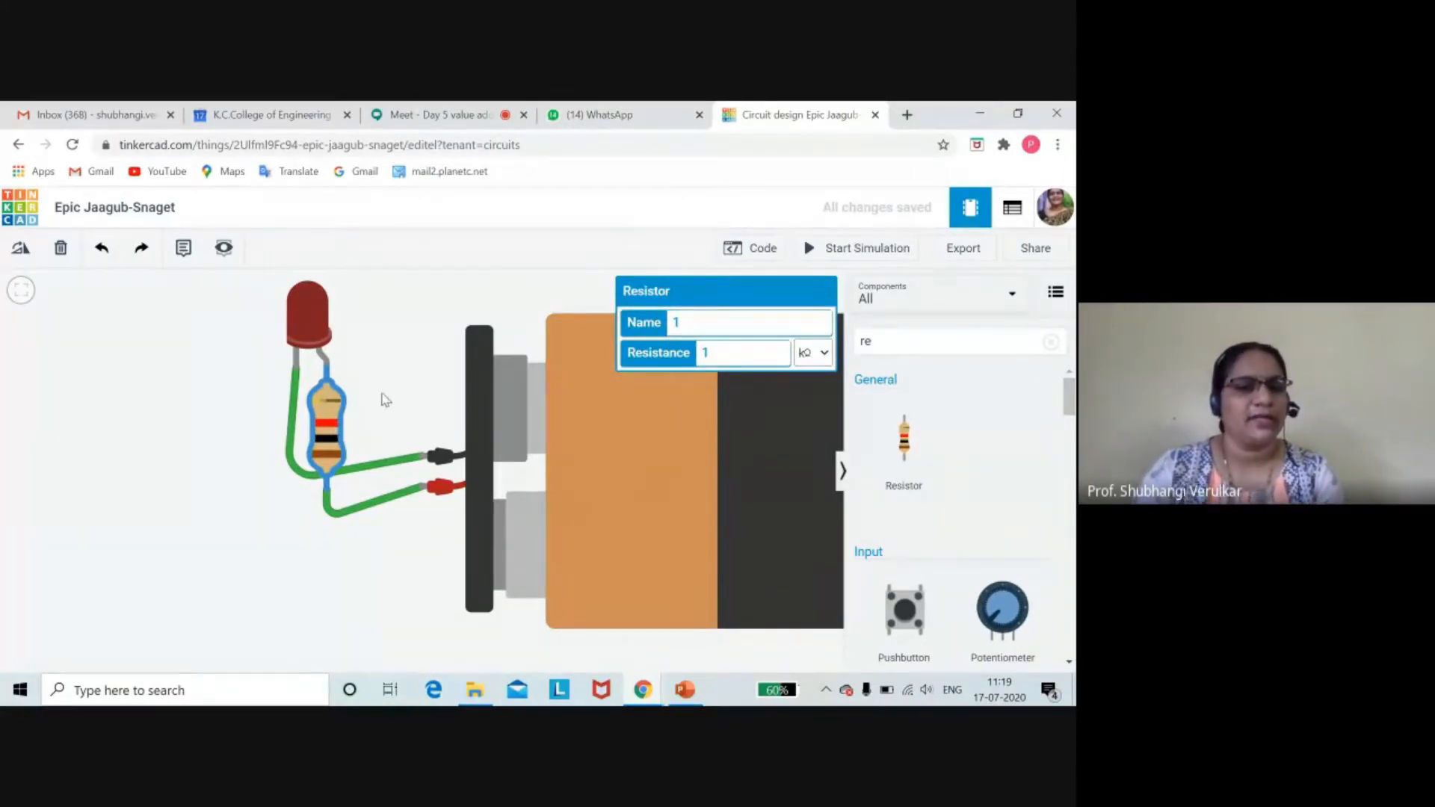
left_click(384, 398)
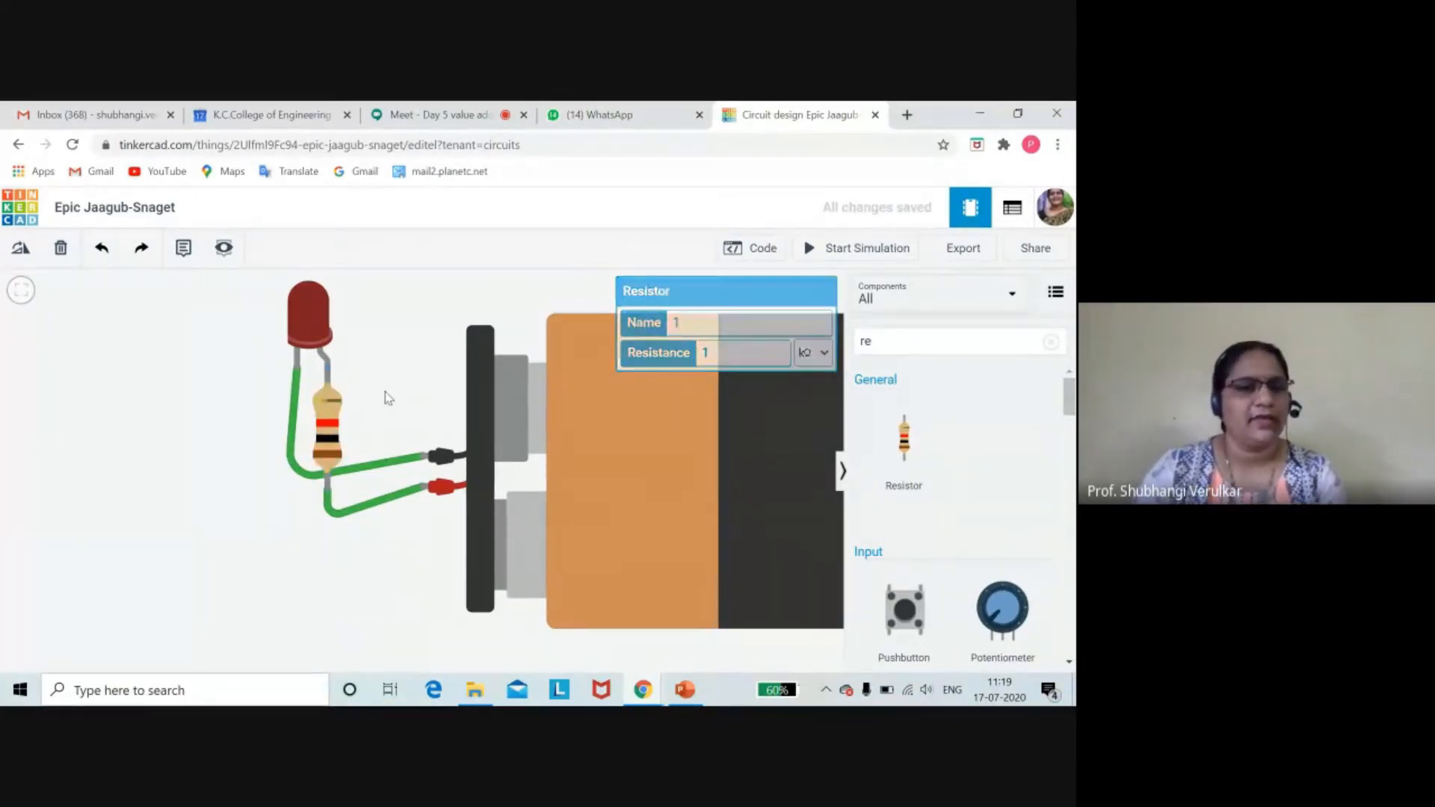
left_click(816, 249)
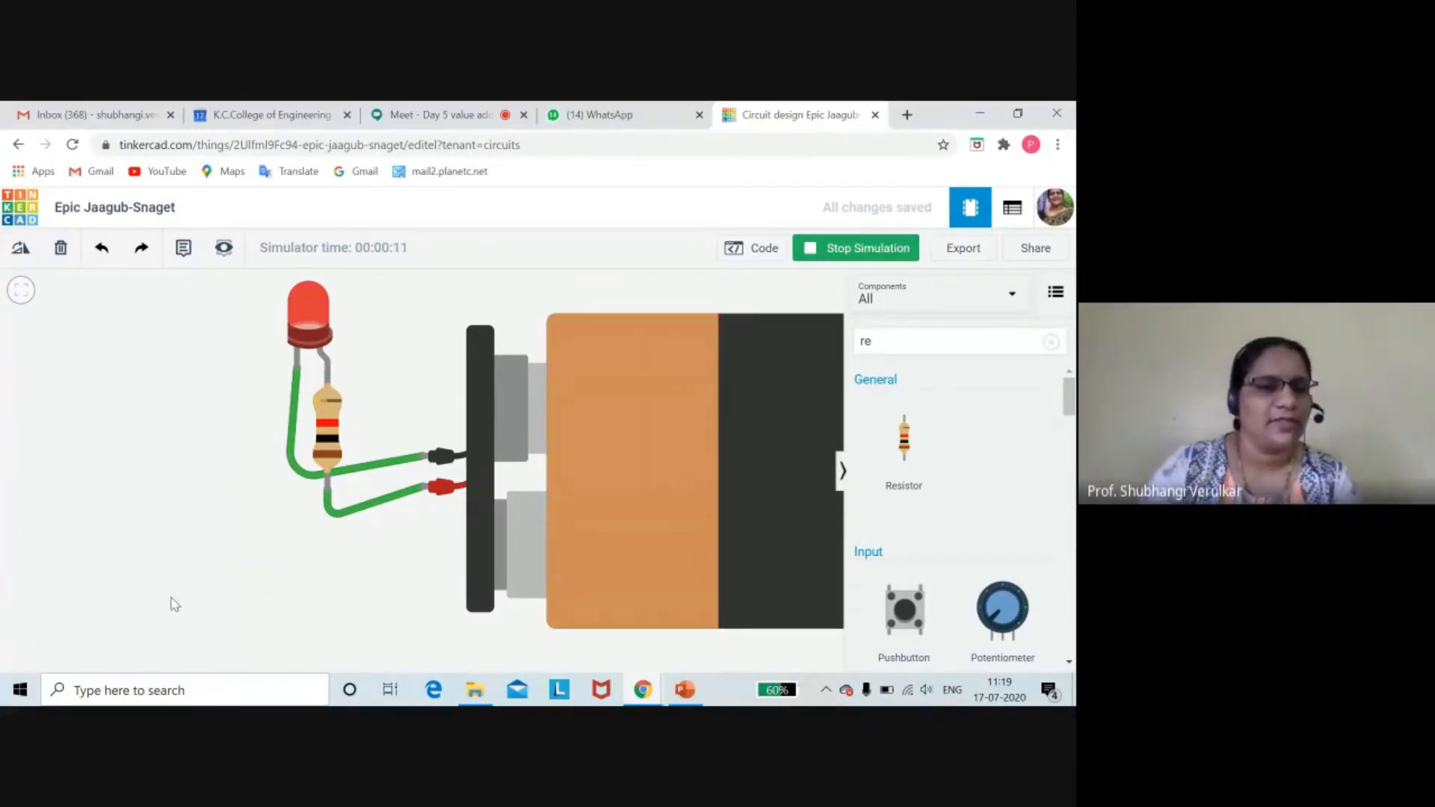
left_click(852, 254)
- Set the resistor's resistance to 350 Ω and test the circuit with a simulation run
left_click(336, 435)
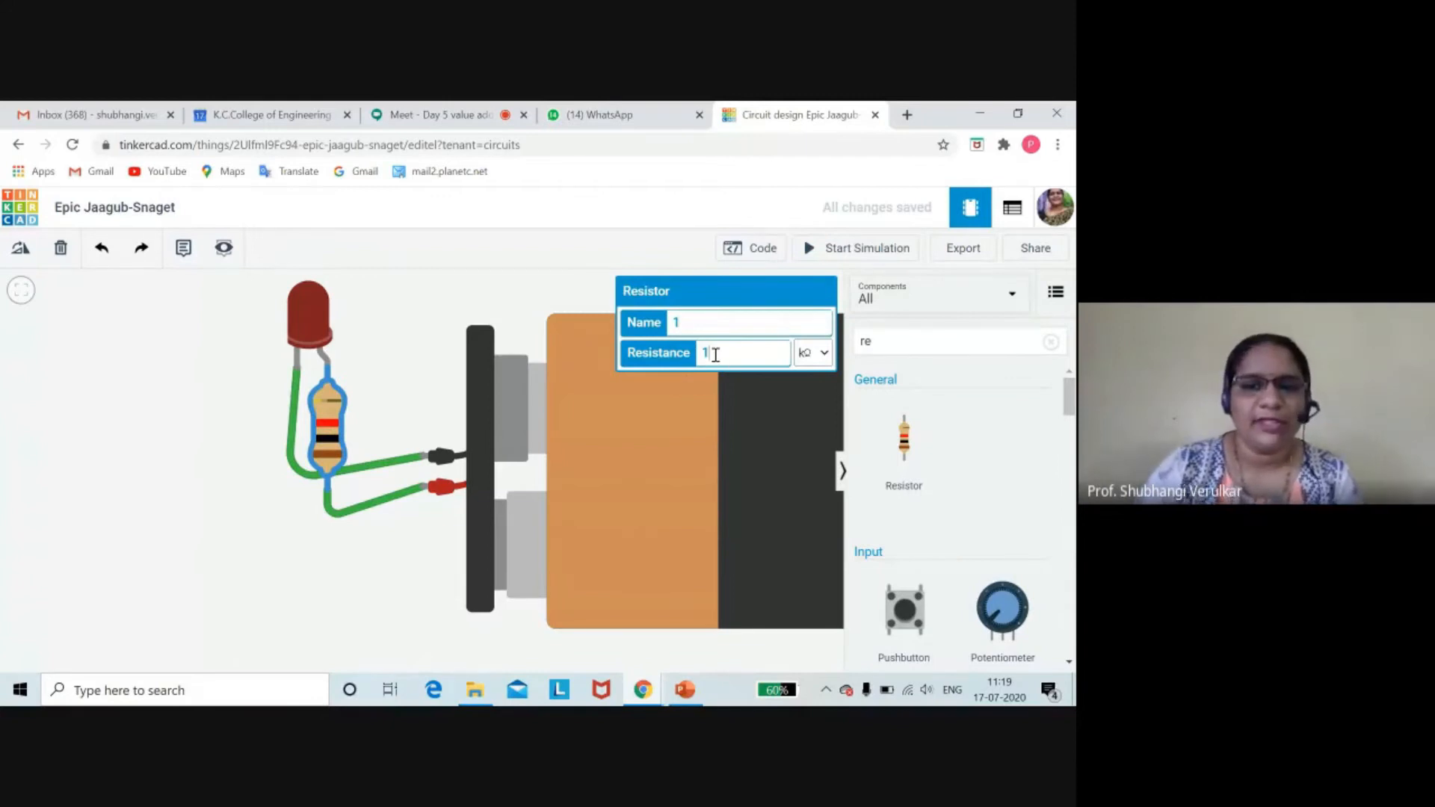
type("350")
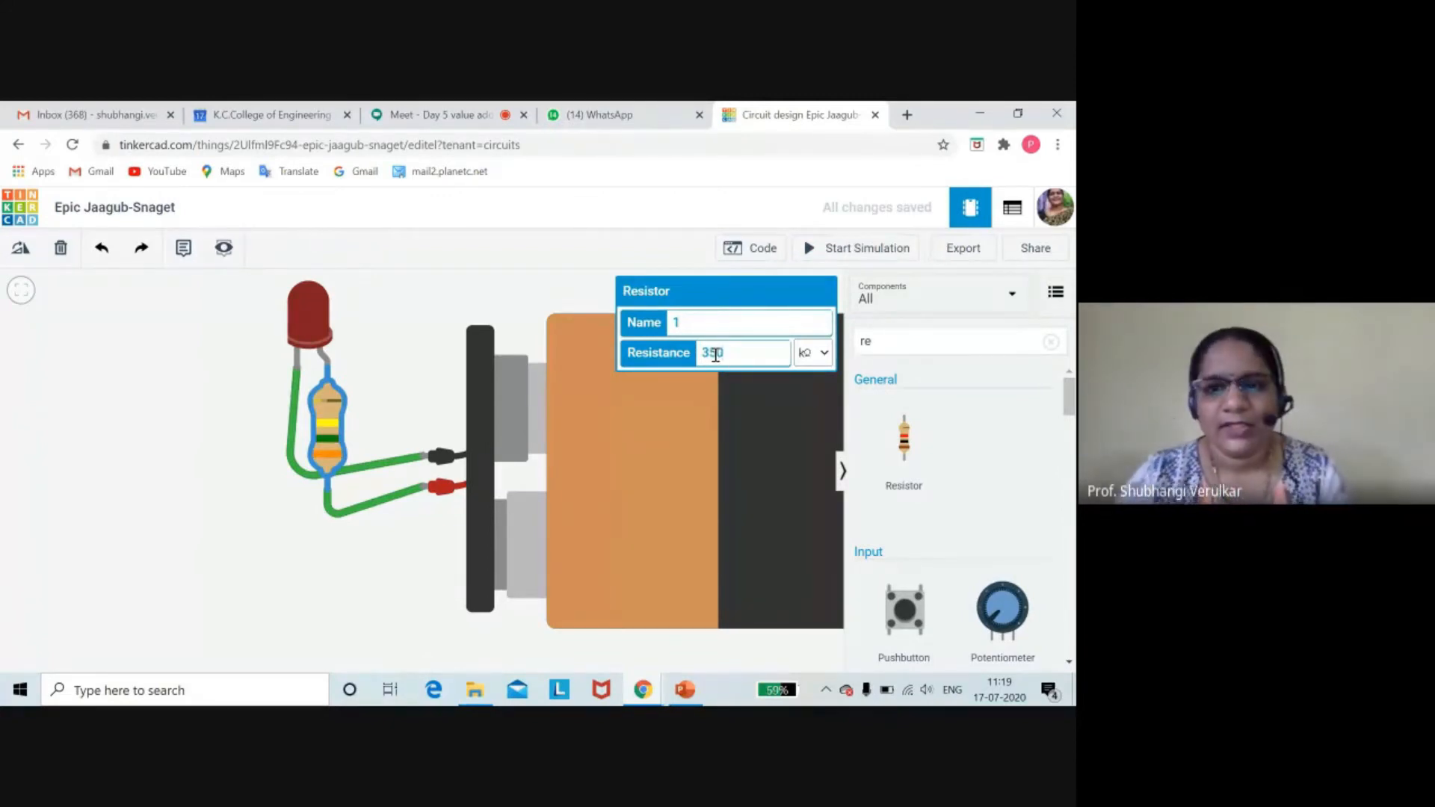
left_click(823, 354)
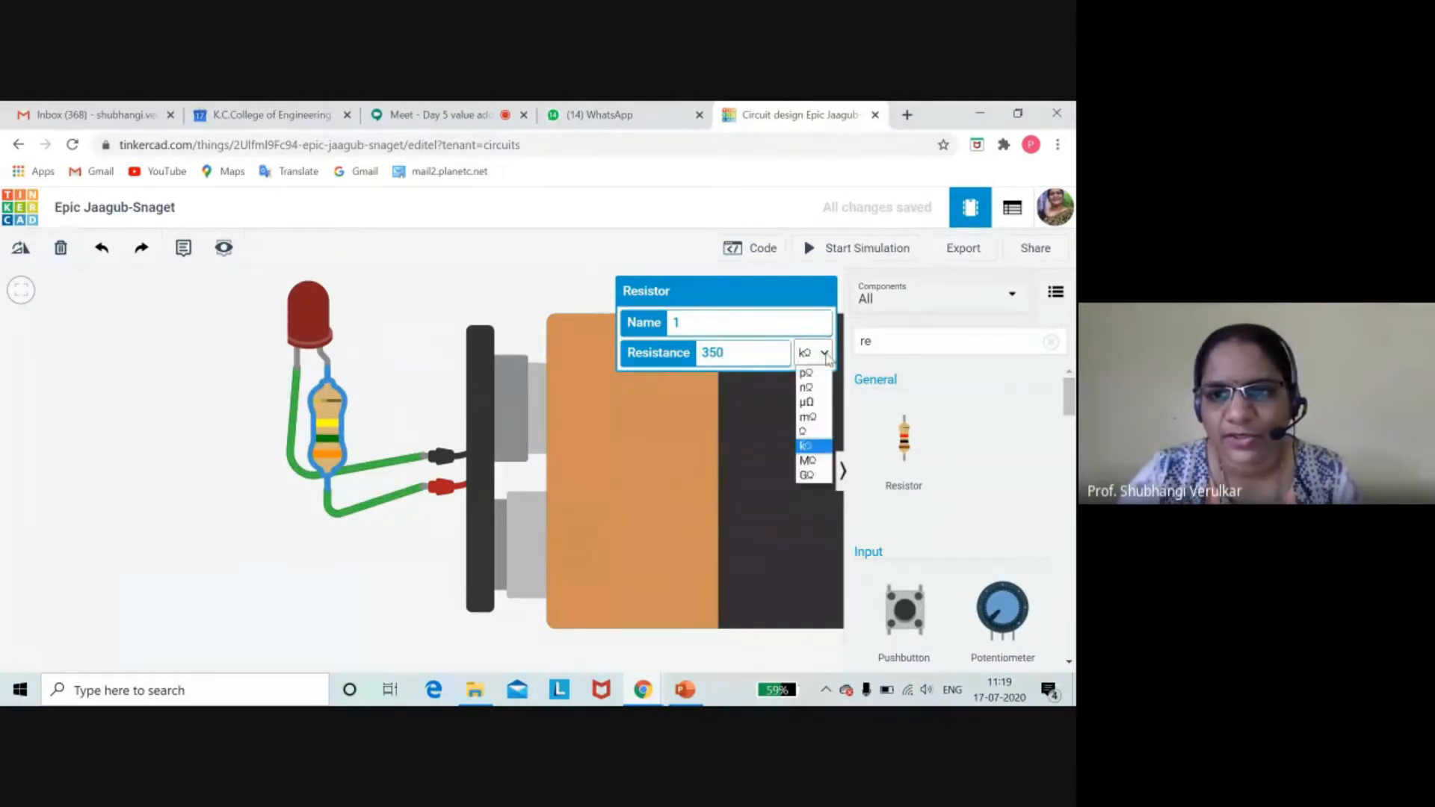
left_click(812, 432)
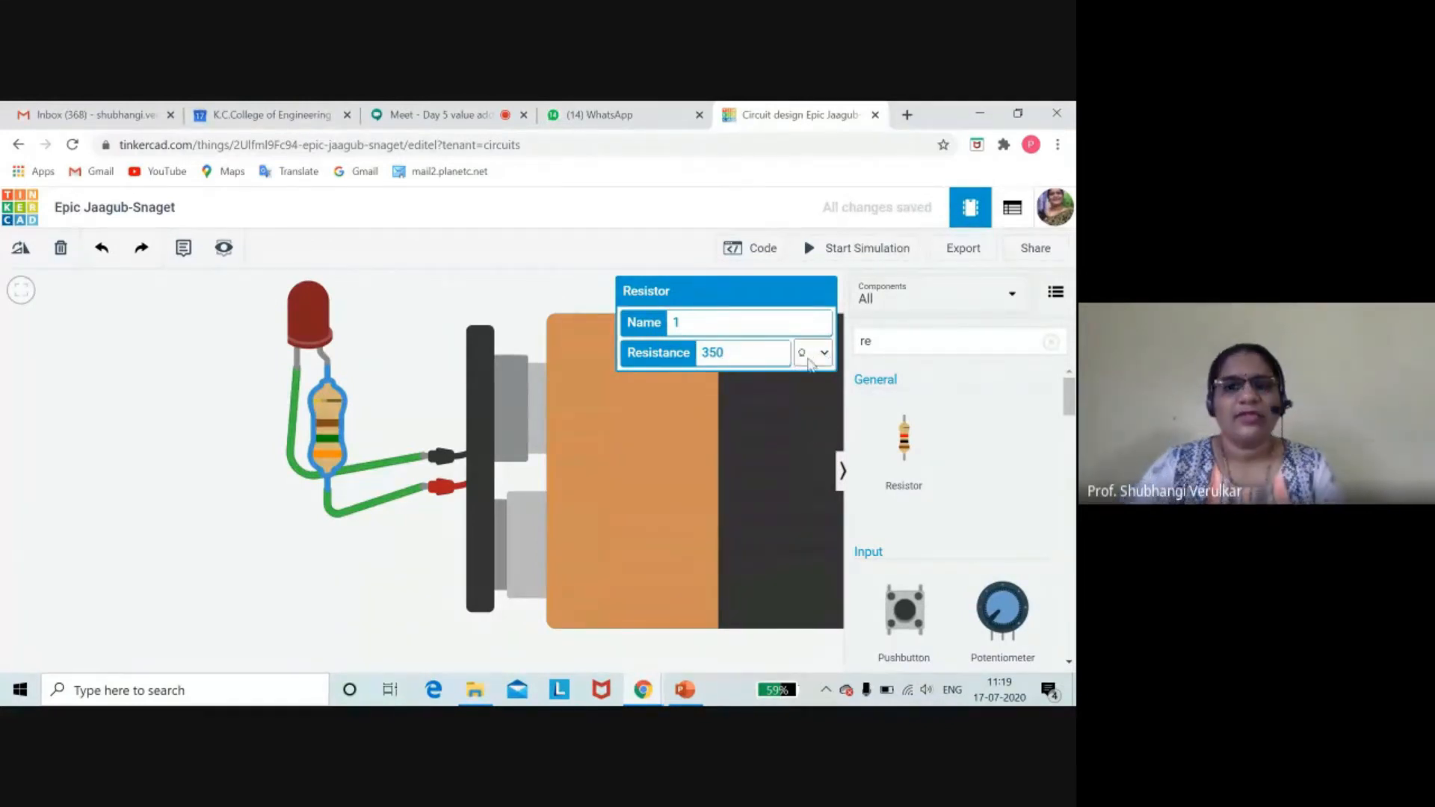
left_click(823, 354)
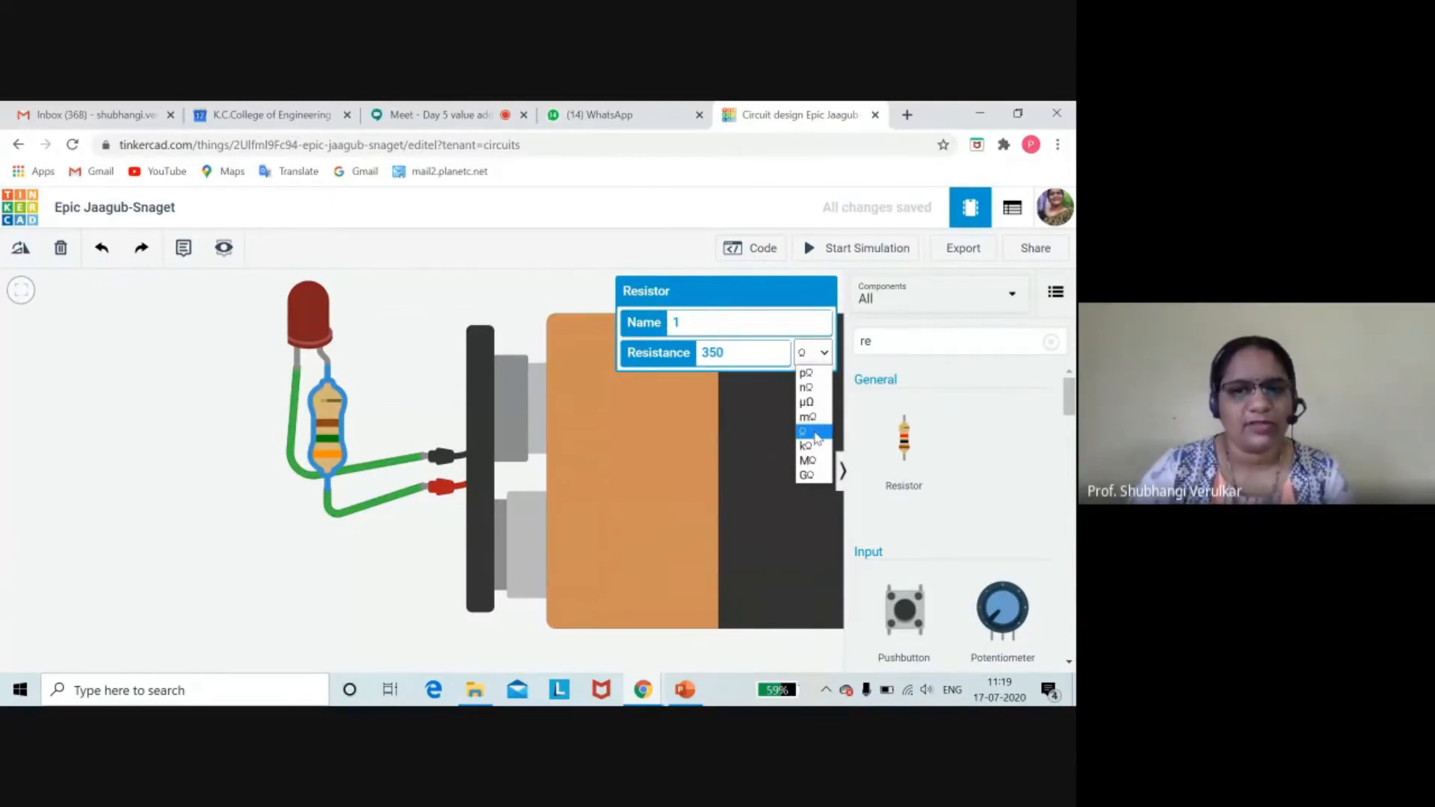
left_click(810, 433)
left_click(198, 582)
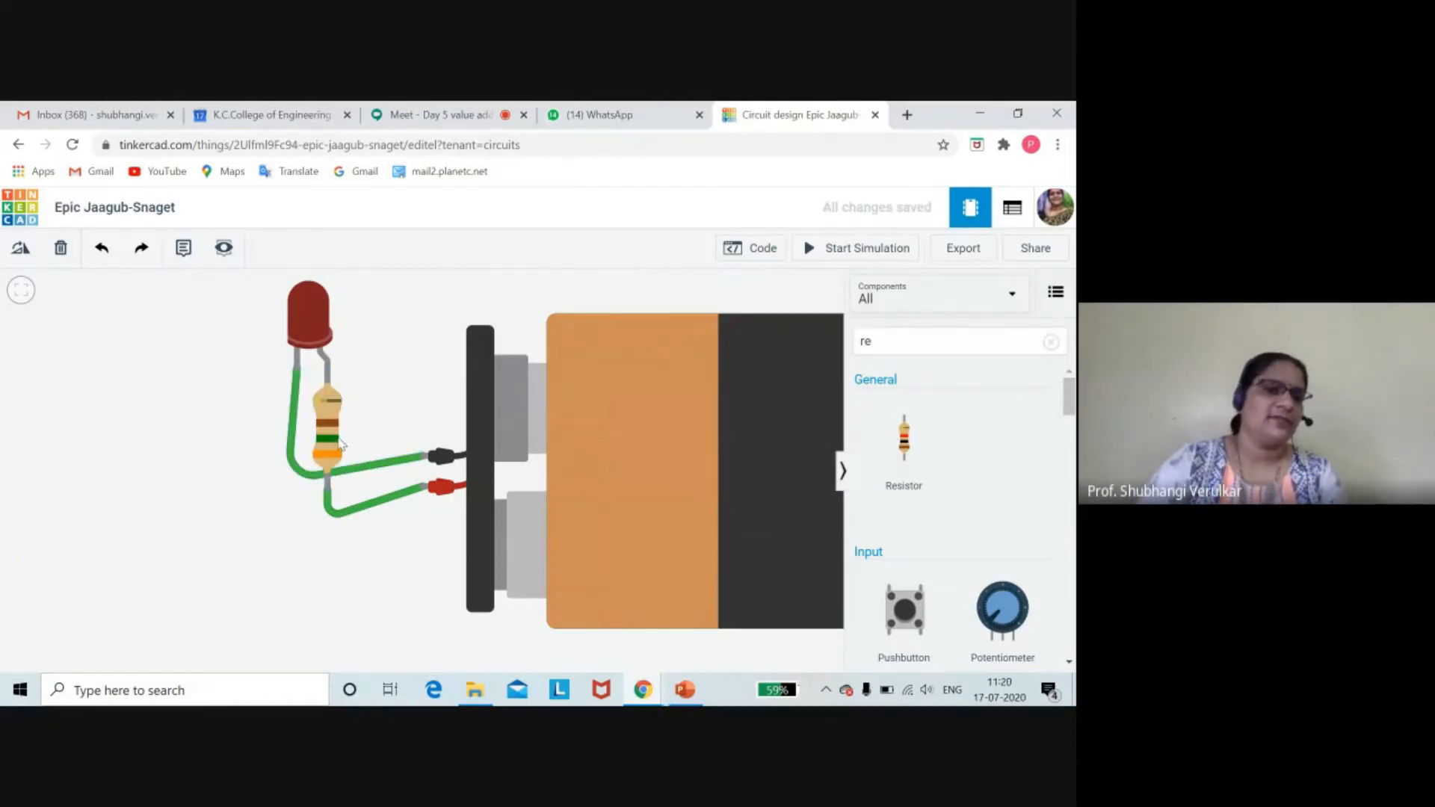
left_click(838, 251)
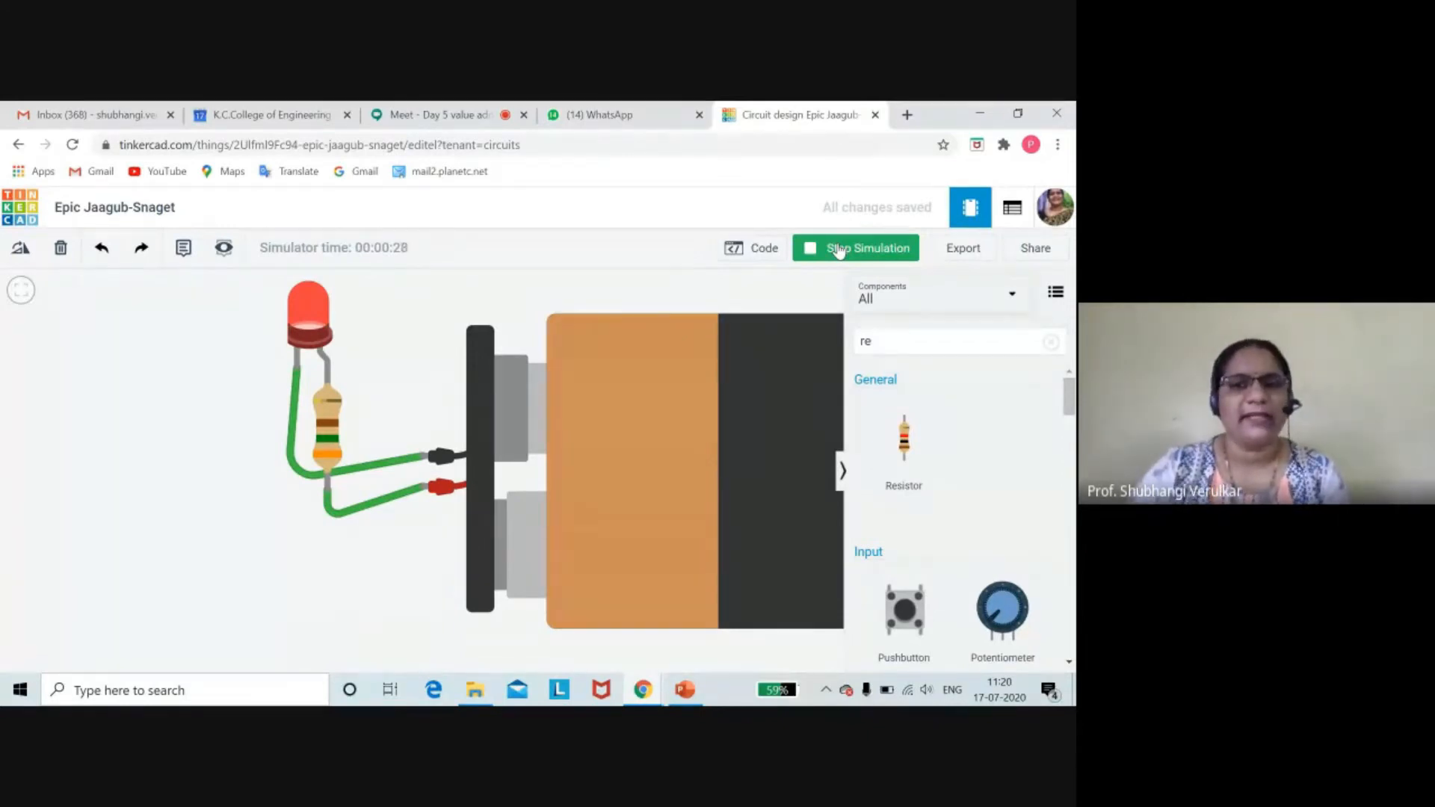
left_click(838, 251)
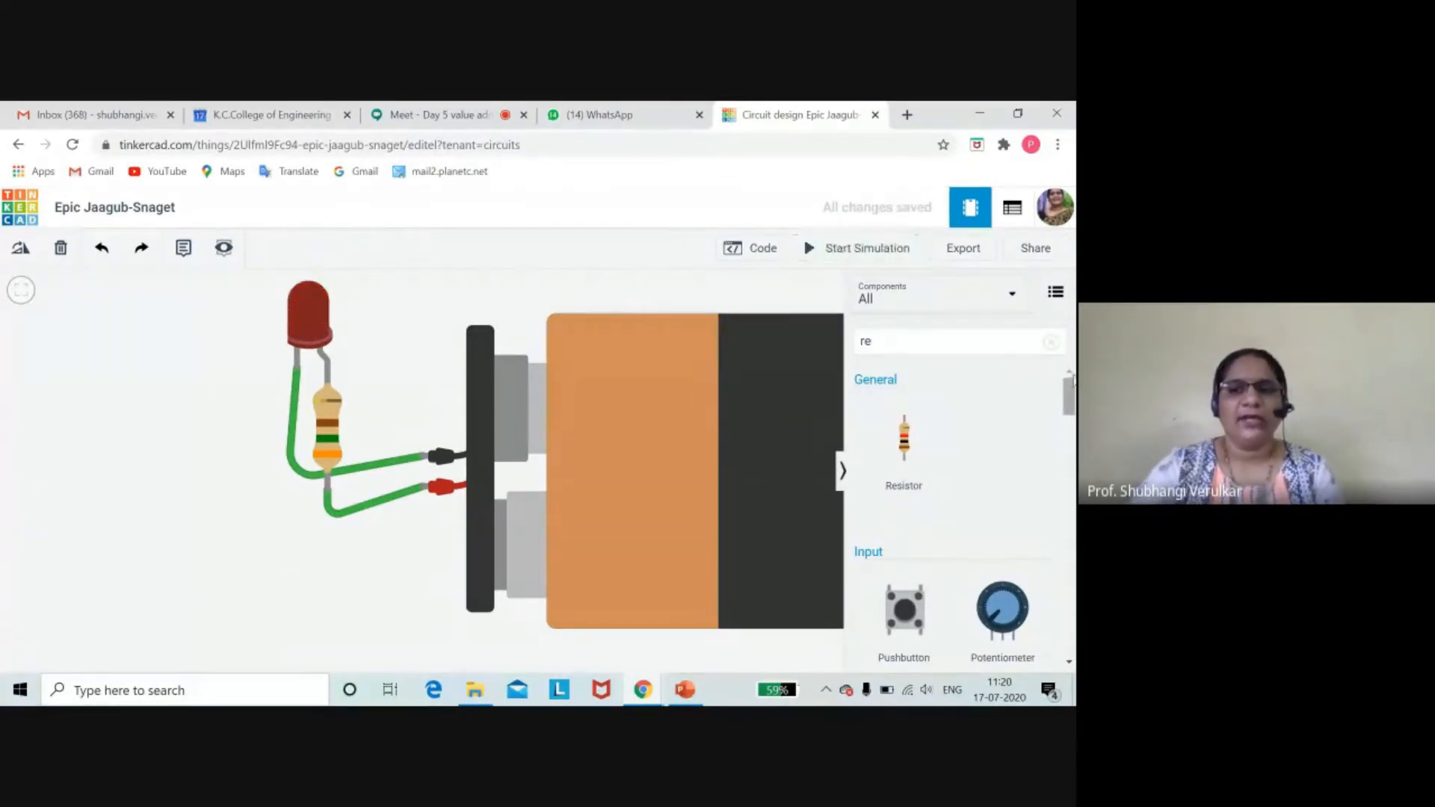
- Rename the circuit design as "led with resistor"
mouse_move(1070, 400)
left_mouse_down()
mouse_move(1064, 533)
mouse_move(1069, 389)
left_mouse_up()
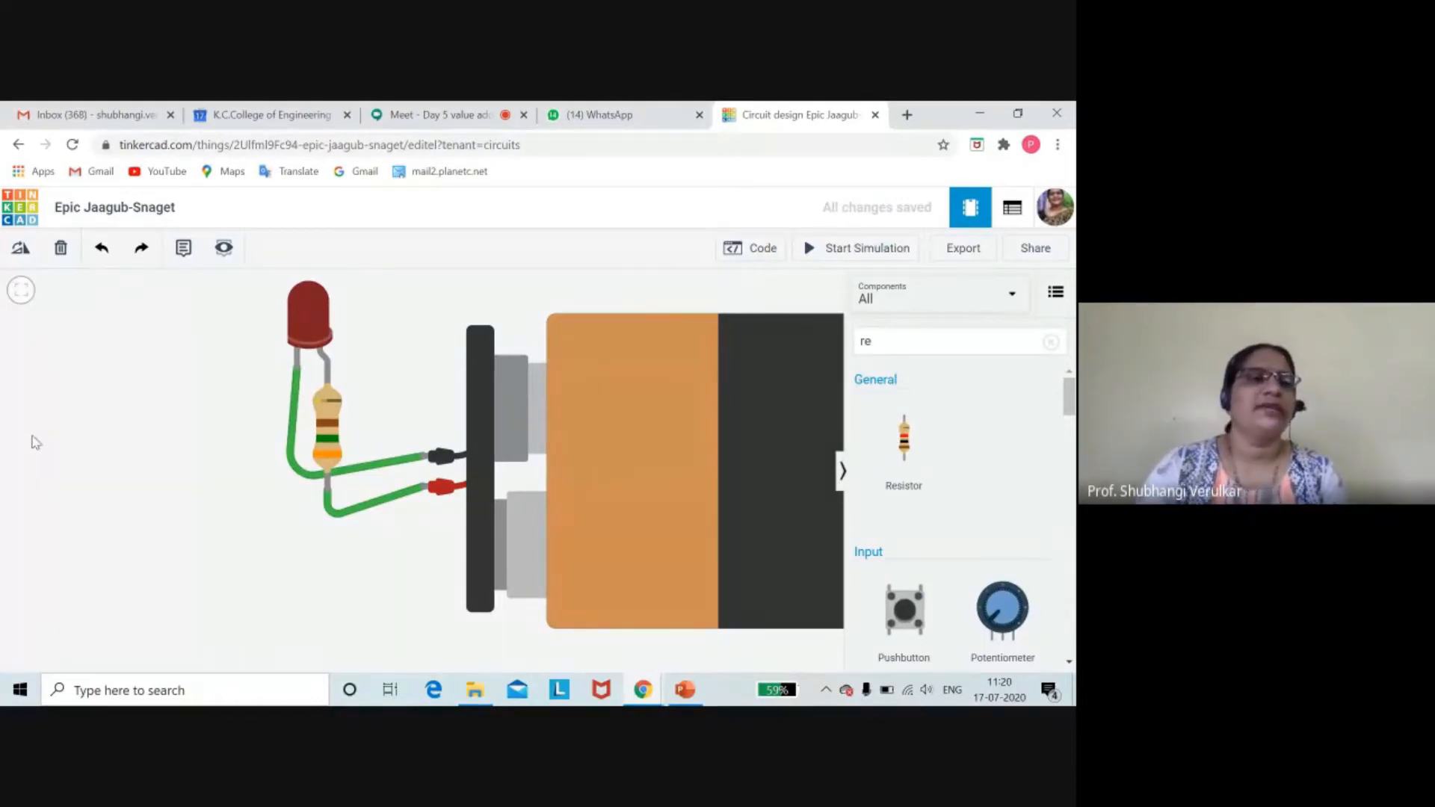
left_click(141, 209)
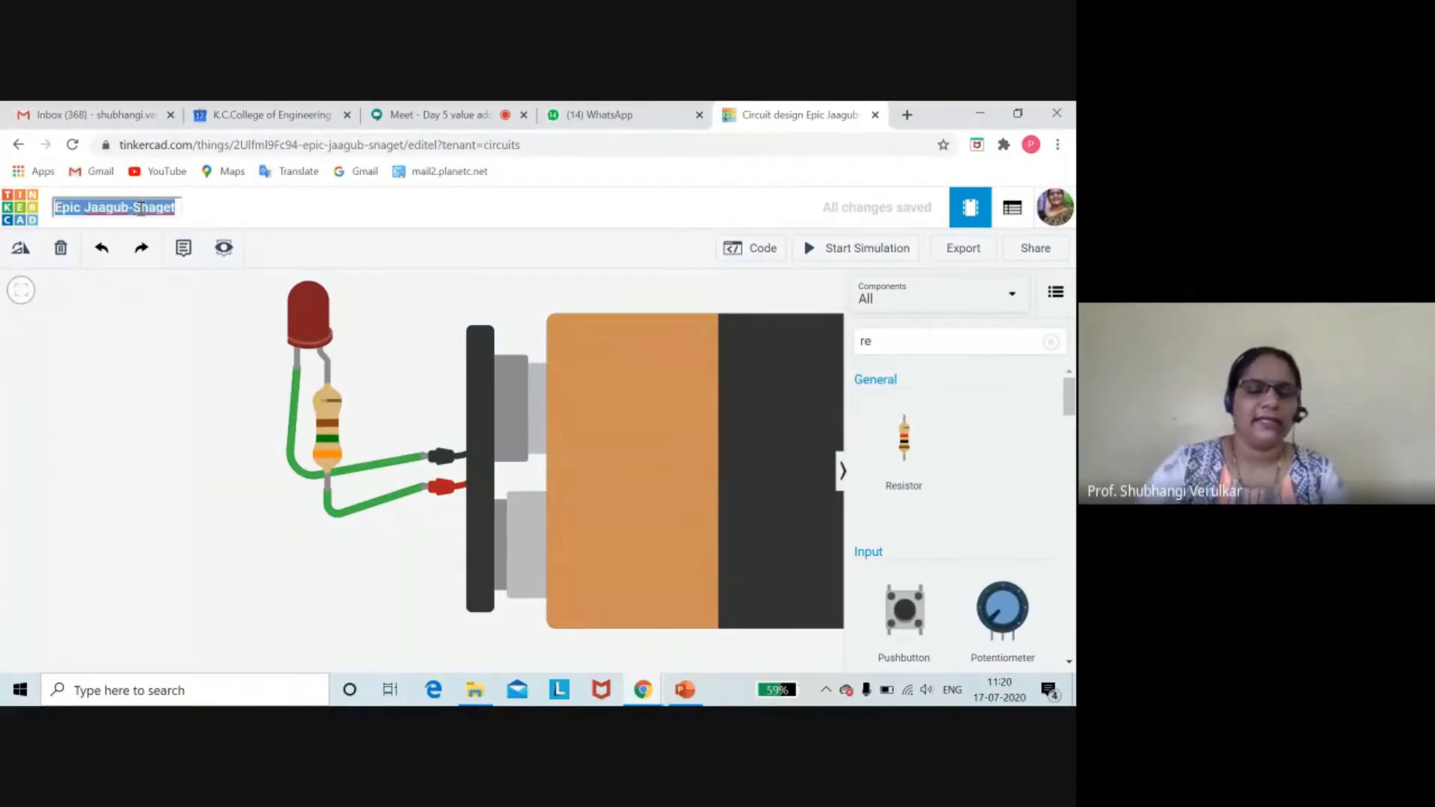
key("BackSpace")
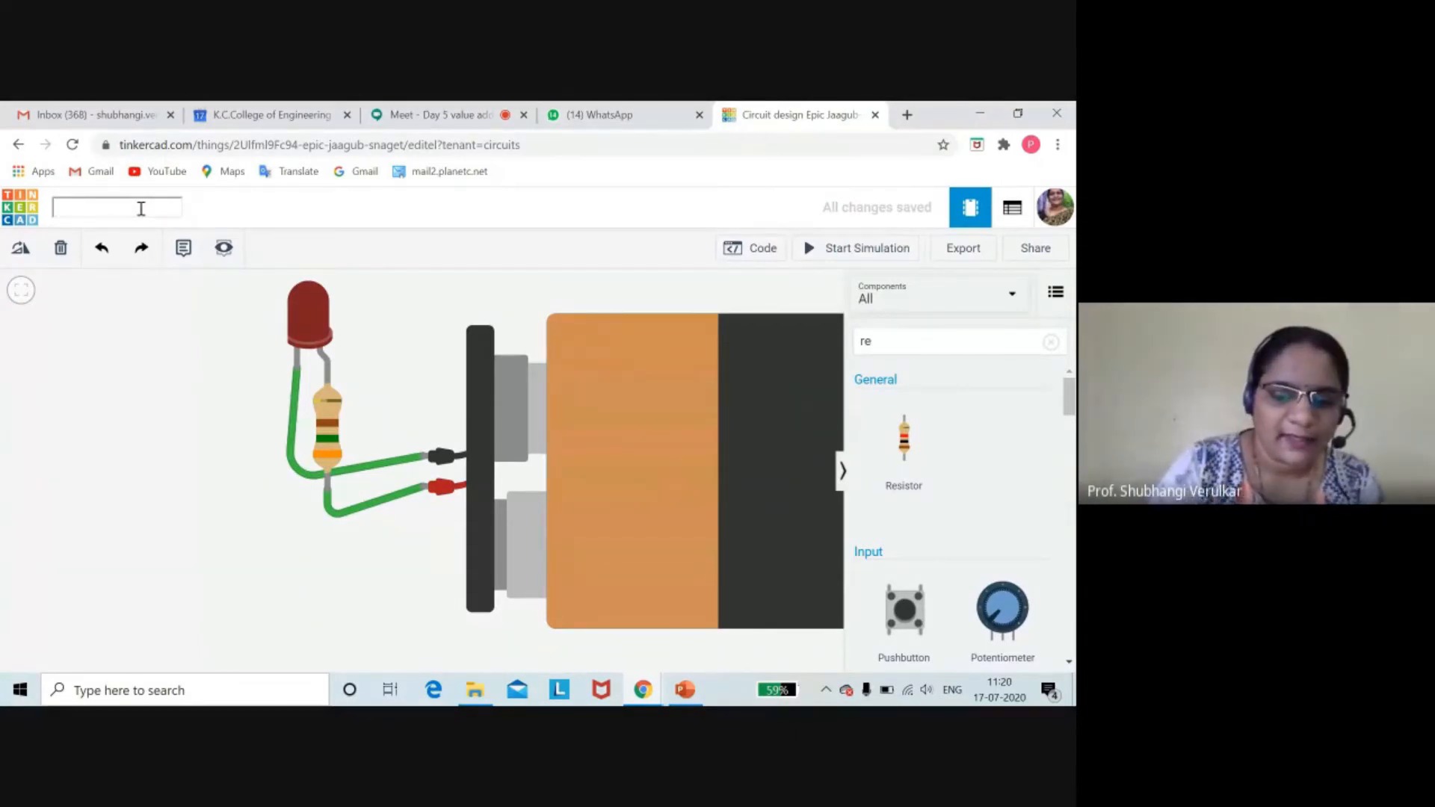
type("led with")
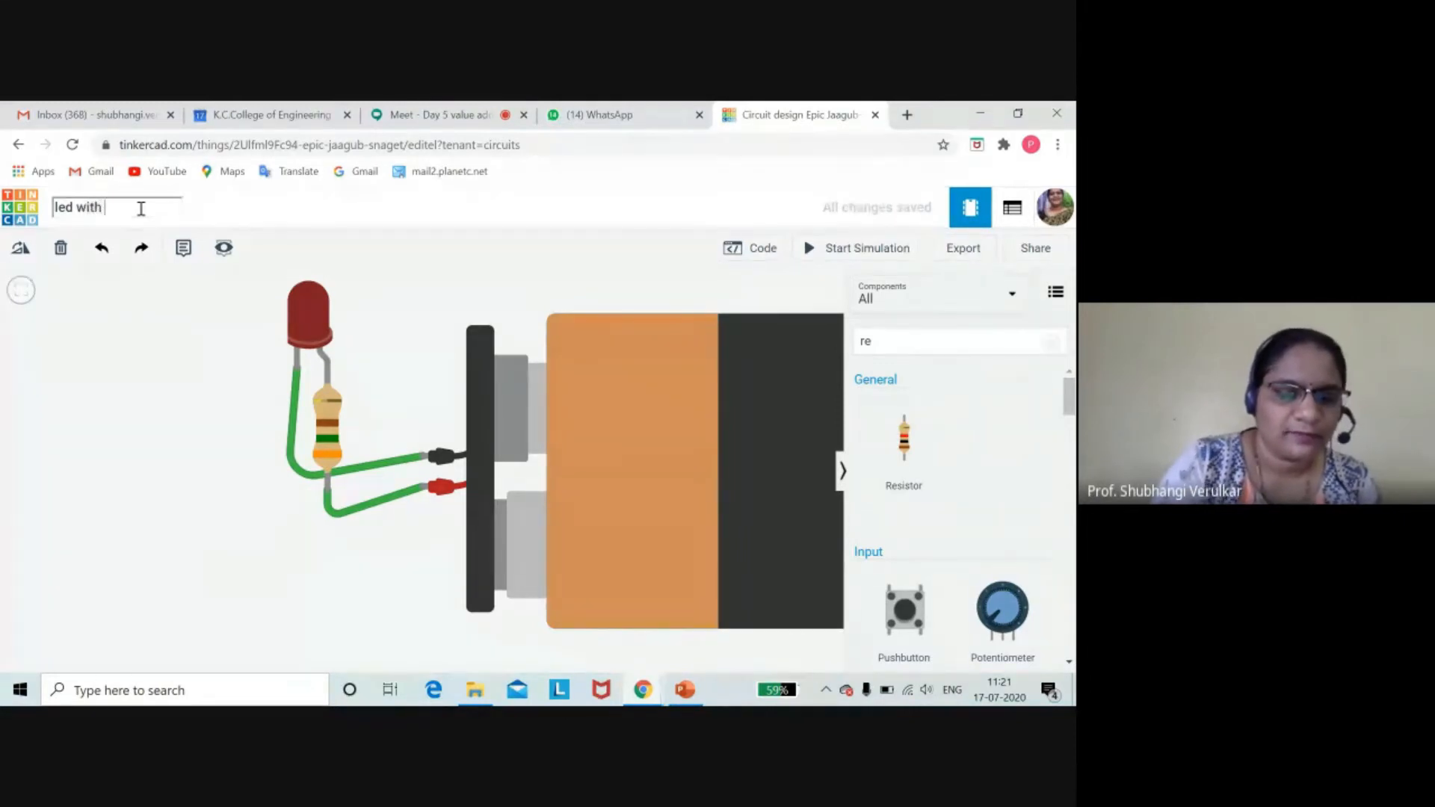
type(" resis")
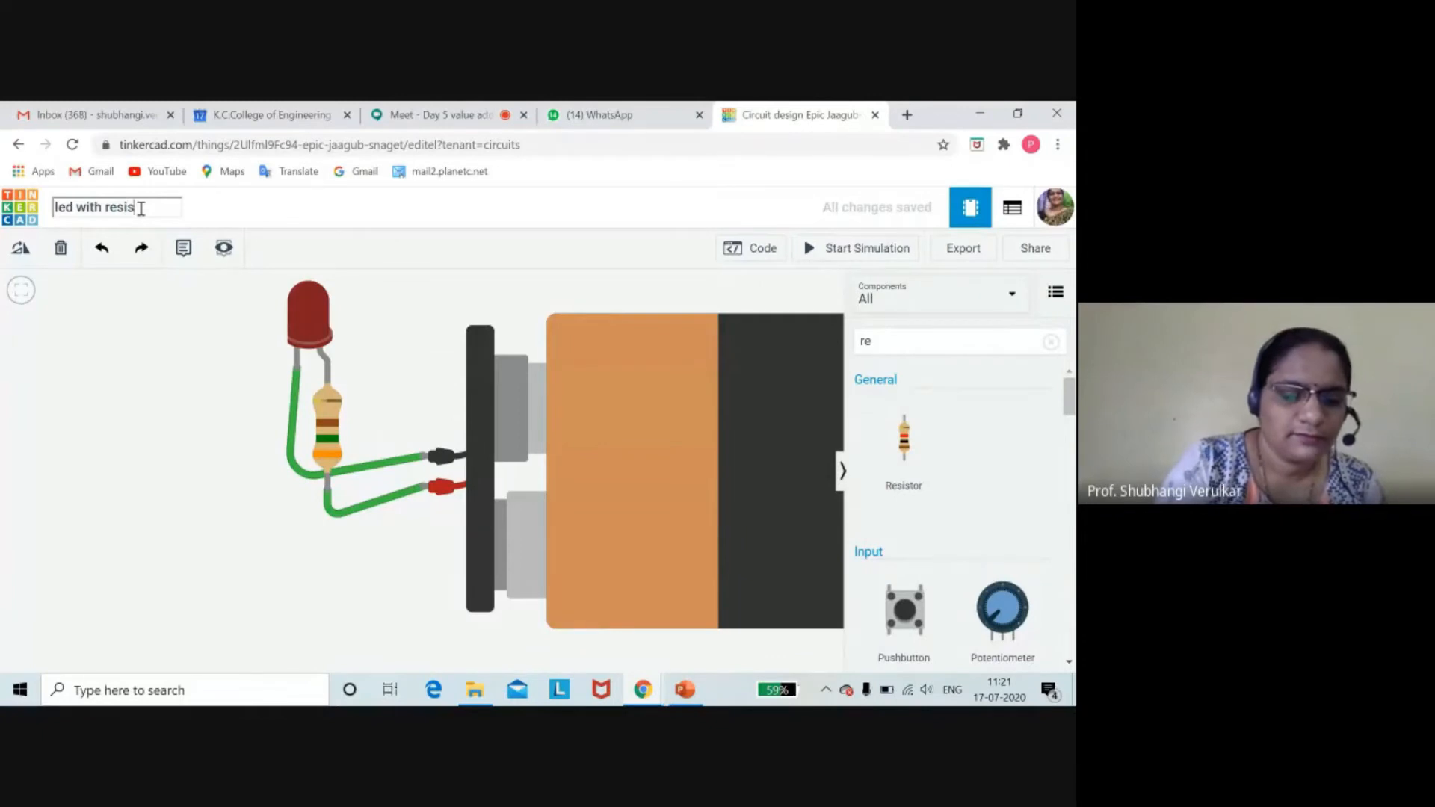
type("tor")
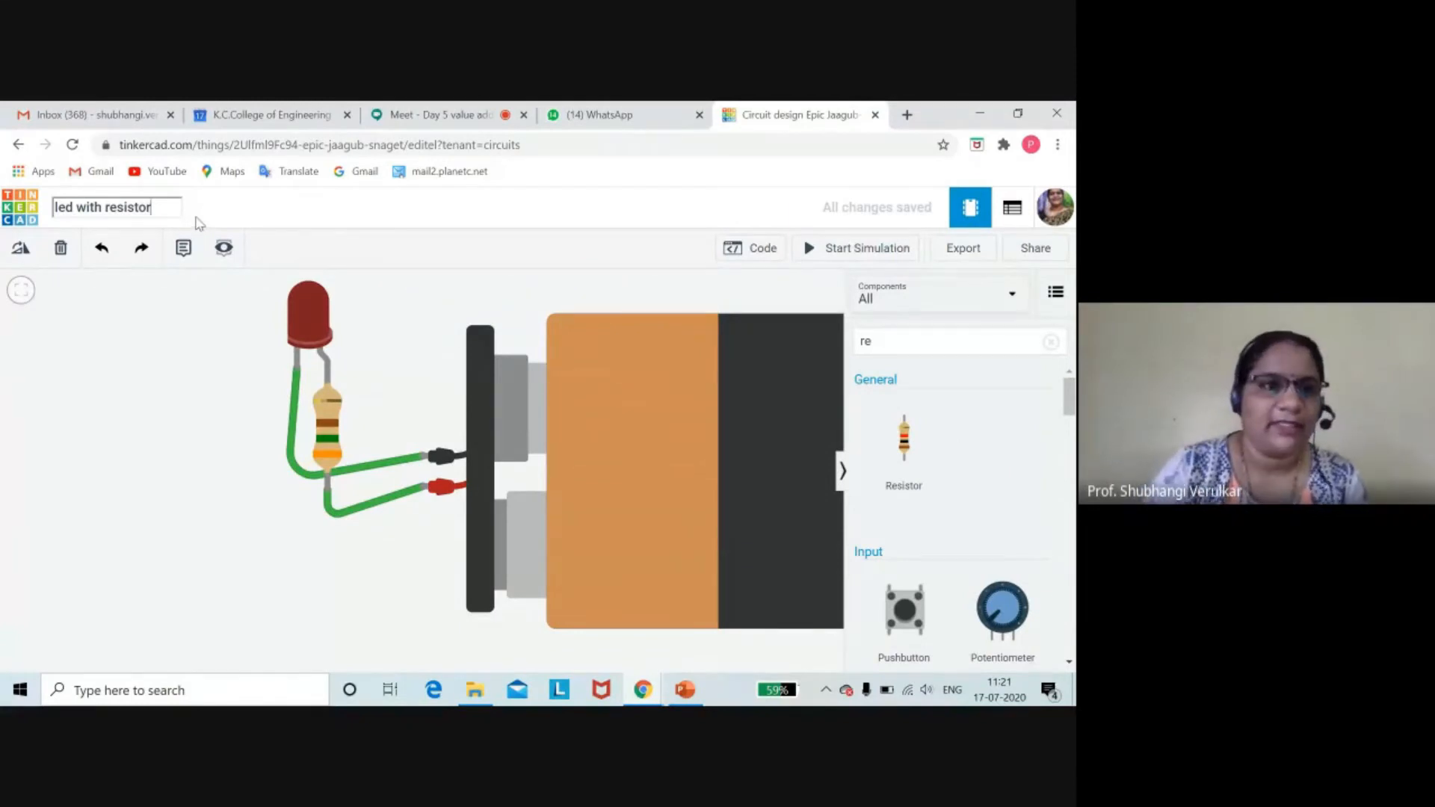
key("Escape")
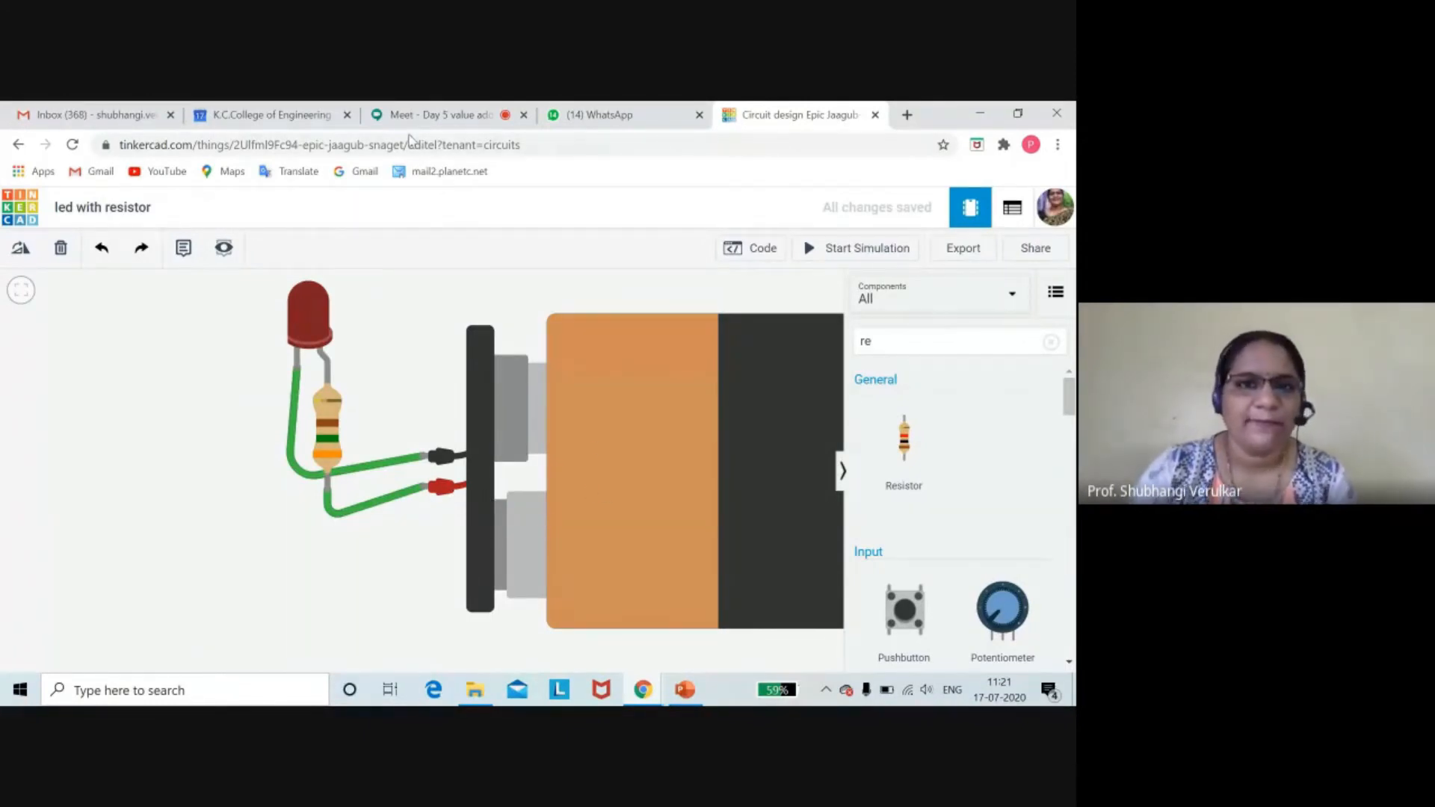
- Switch to the Google Meet call, show the participant list, try exporting attendance to the Meet Attendance spreadsheet and close the opened sheets
left_click(447, 116)
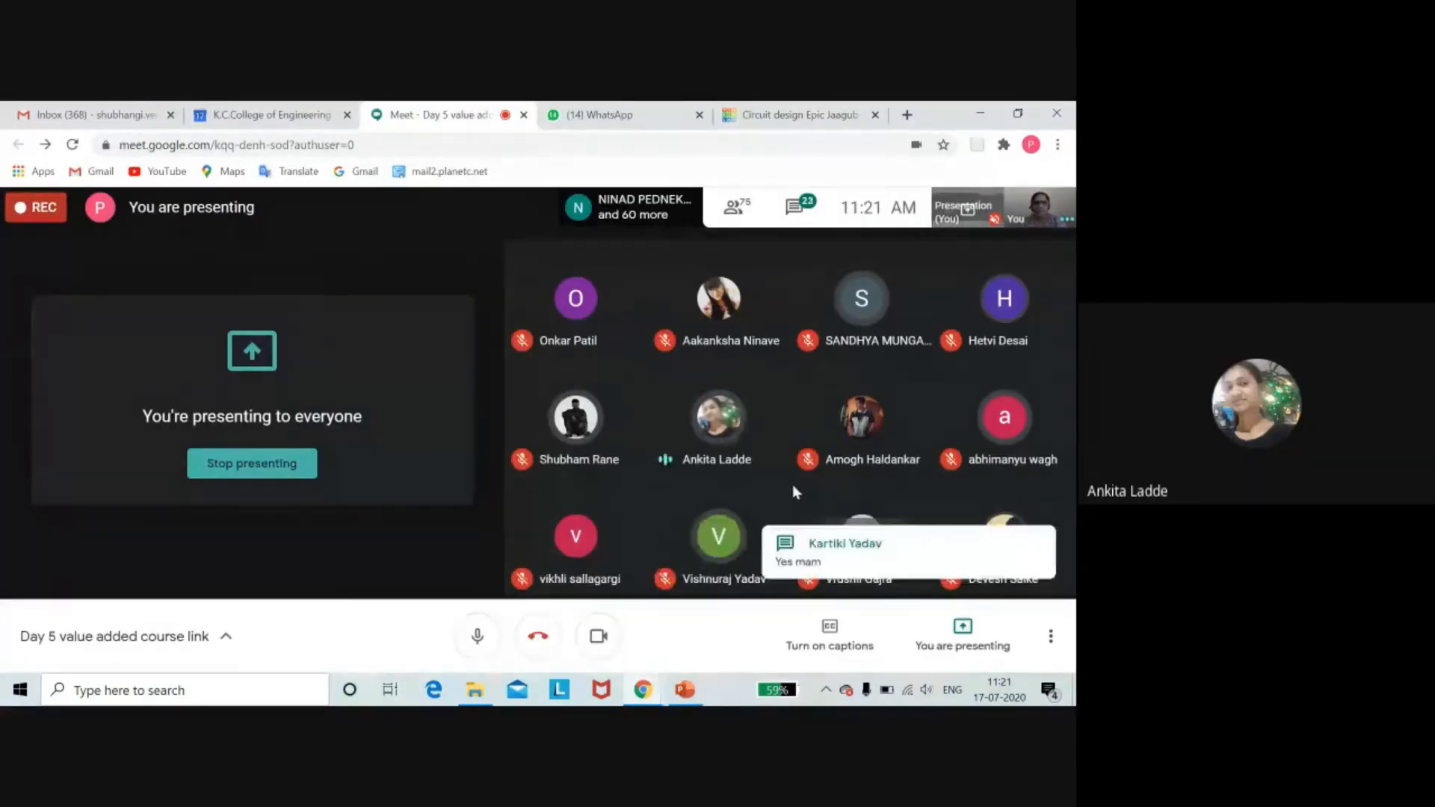
left_click(734, 212)
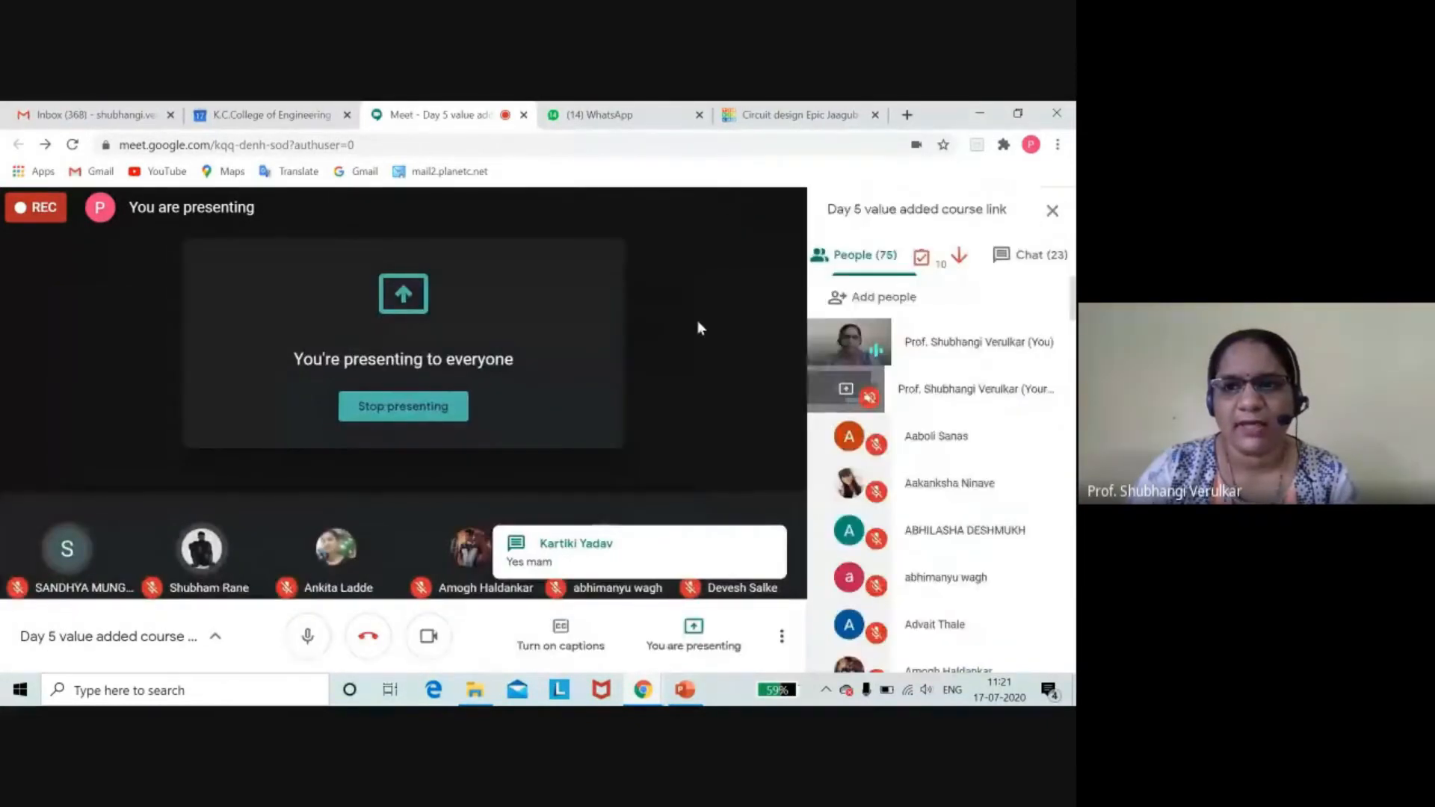
mouse_move(958, 259)
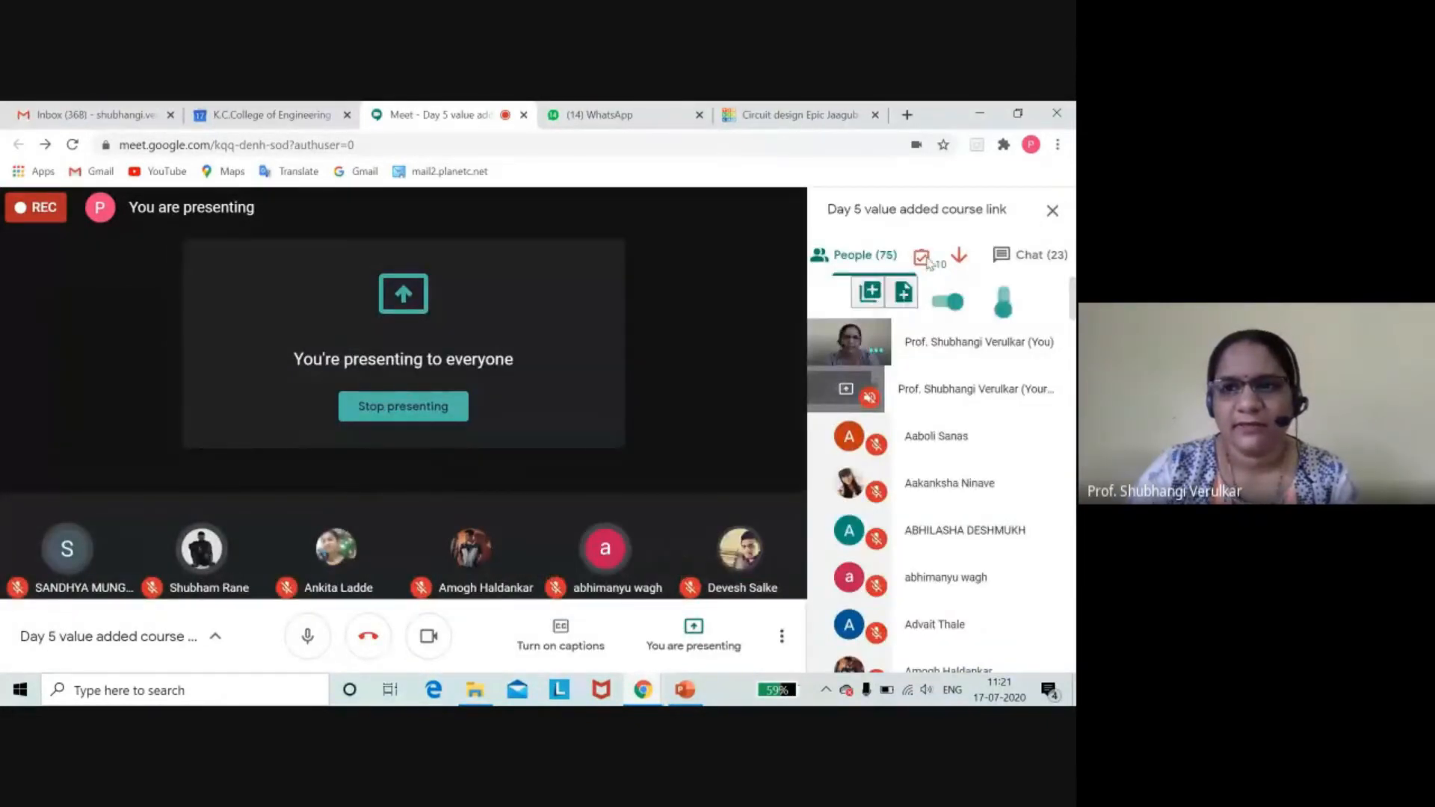
left_click(927, 260)
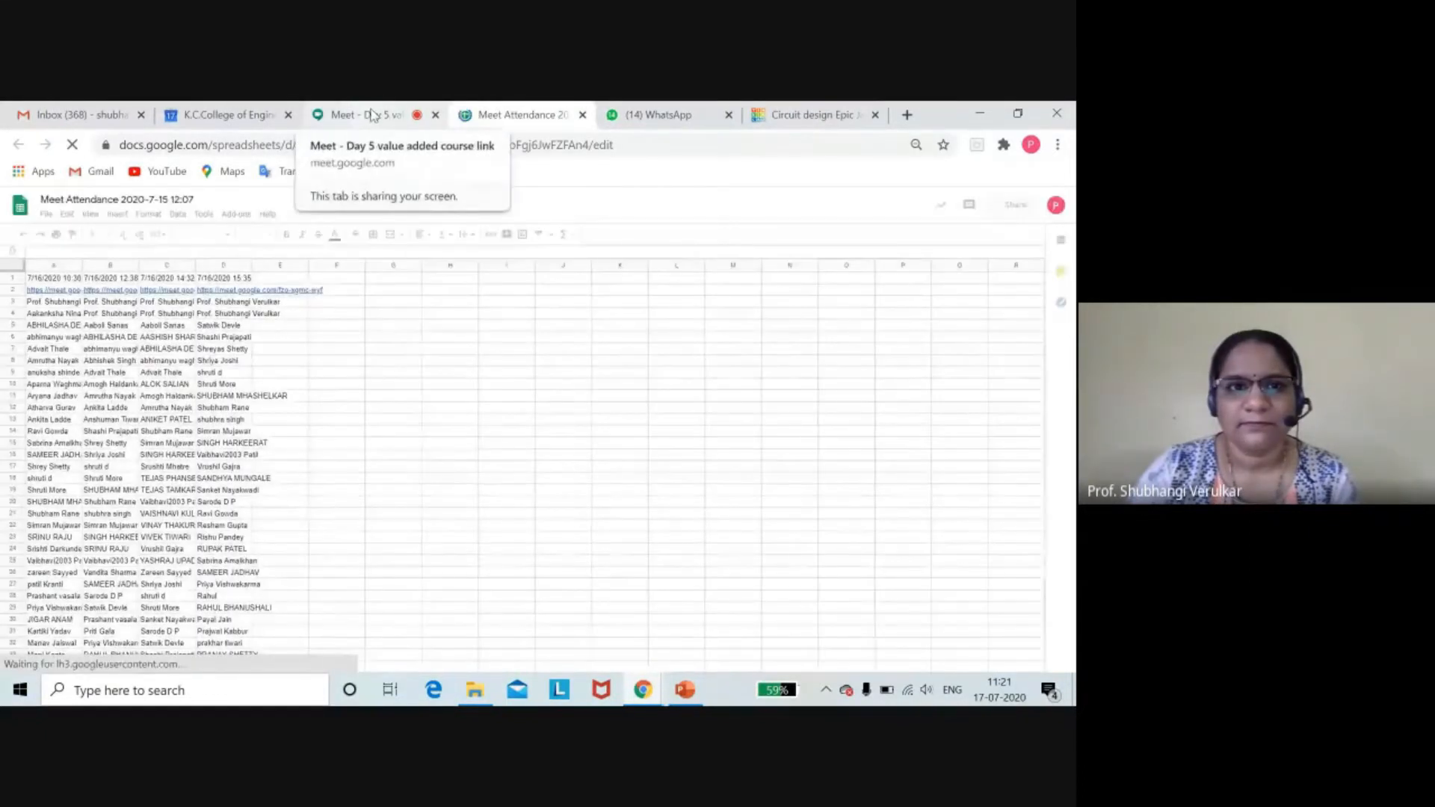
left_click(372, 115)
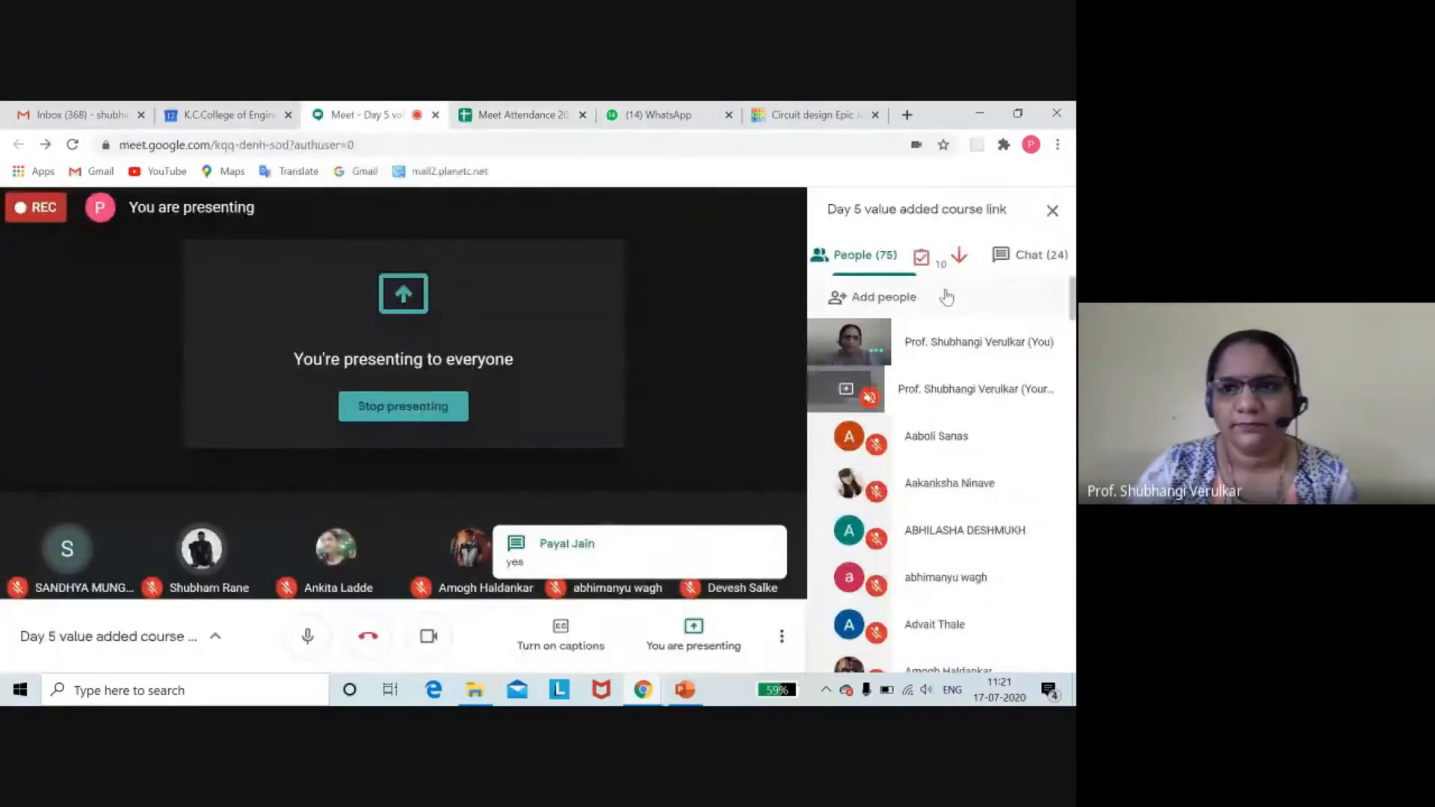
mouse_move(947, 298)
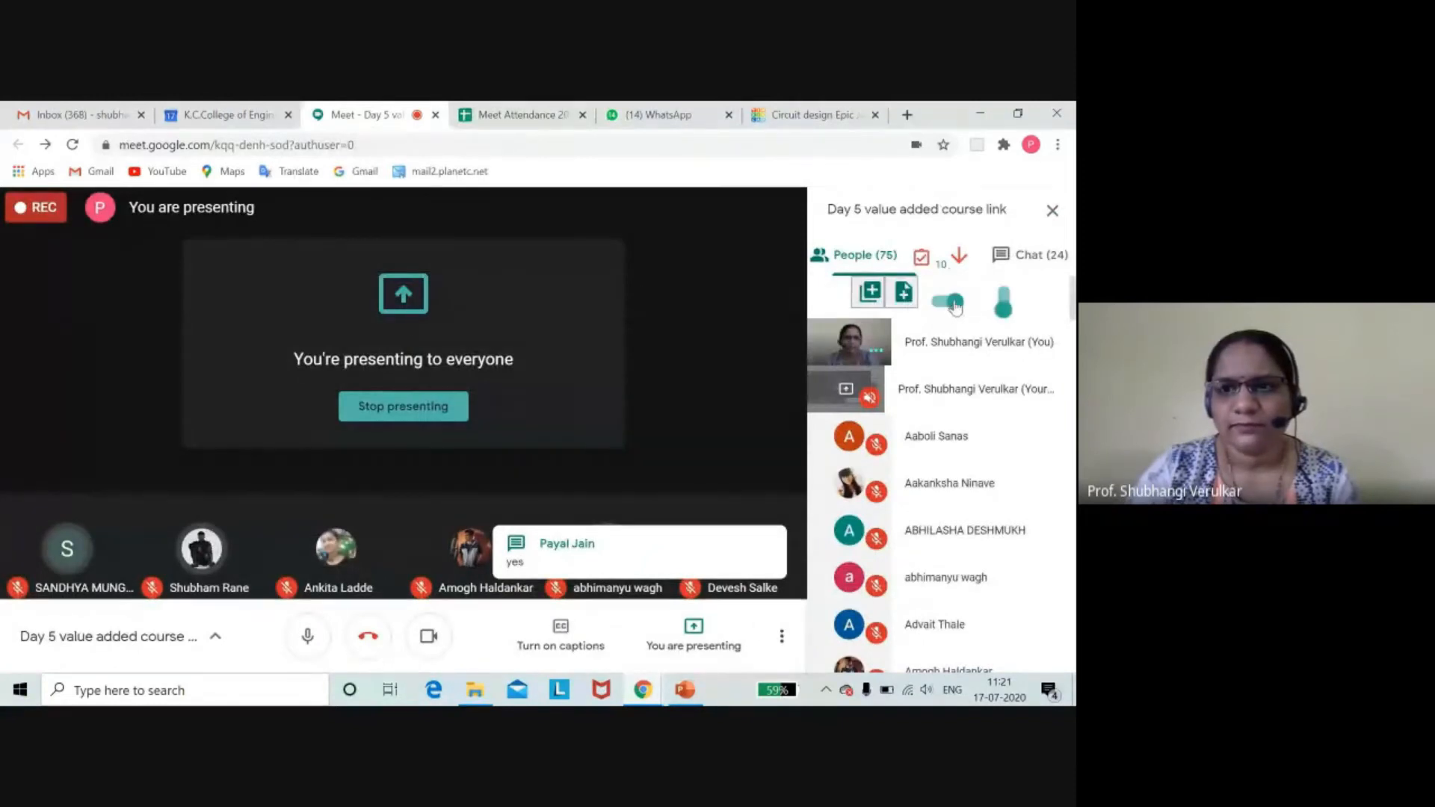
left_click(923, 260)
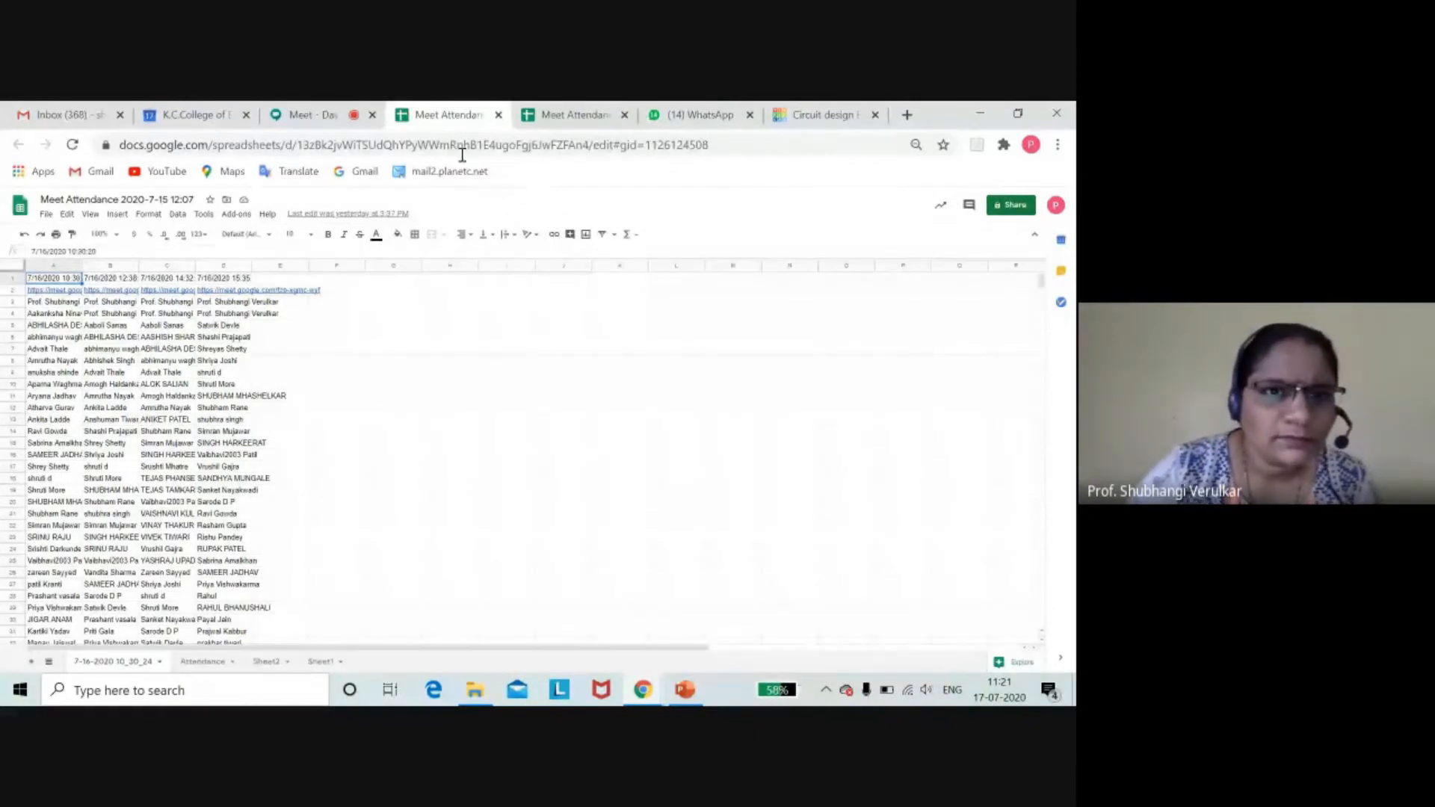
left_click(499, 116)
left_click(499, 116)
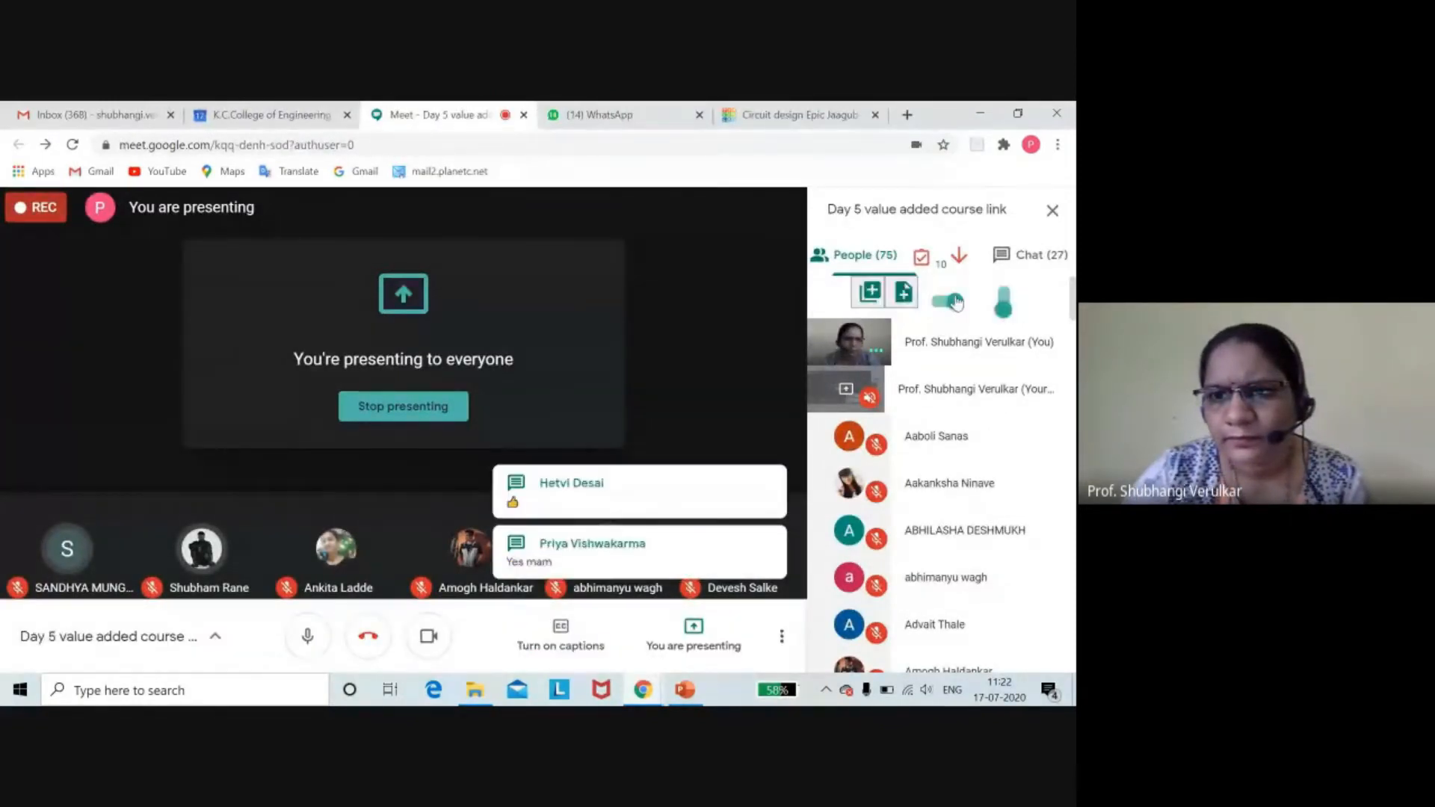
- Authorize Meet Attendance with the professor's Google account, allowing Google Drive access, and close the attendance spreadsheet
left_click(952, 302)
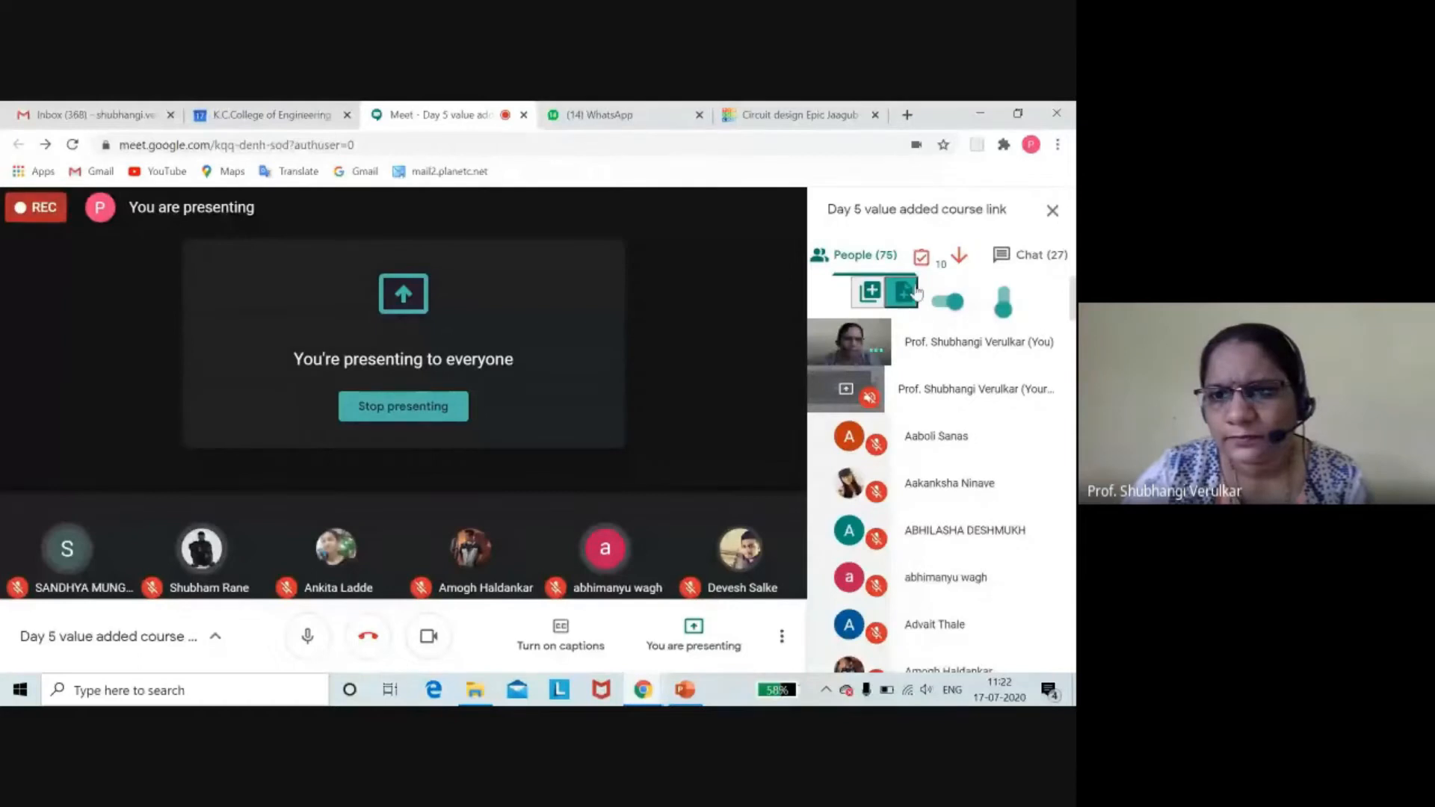
left_click(921, 258)
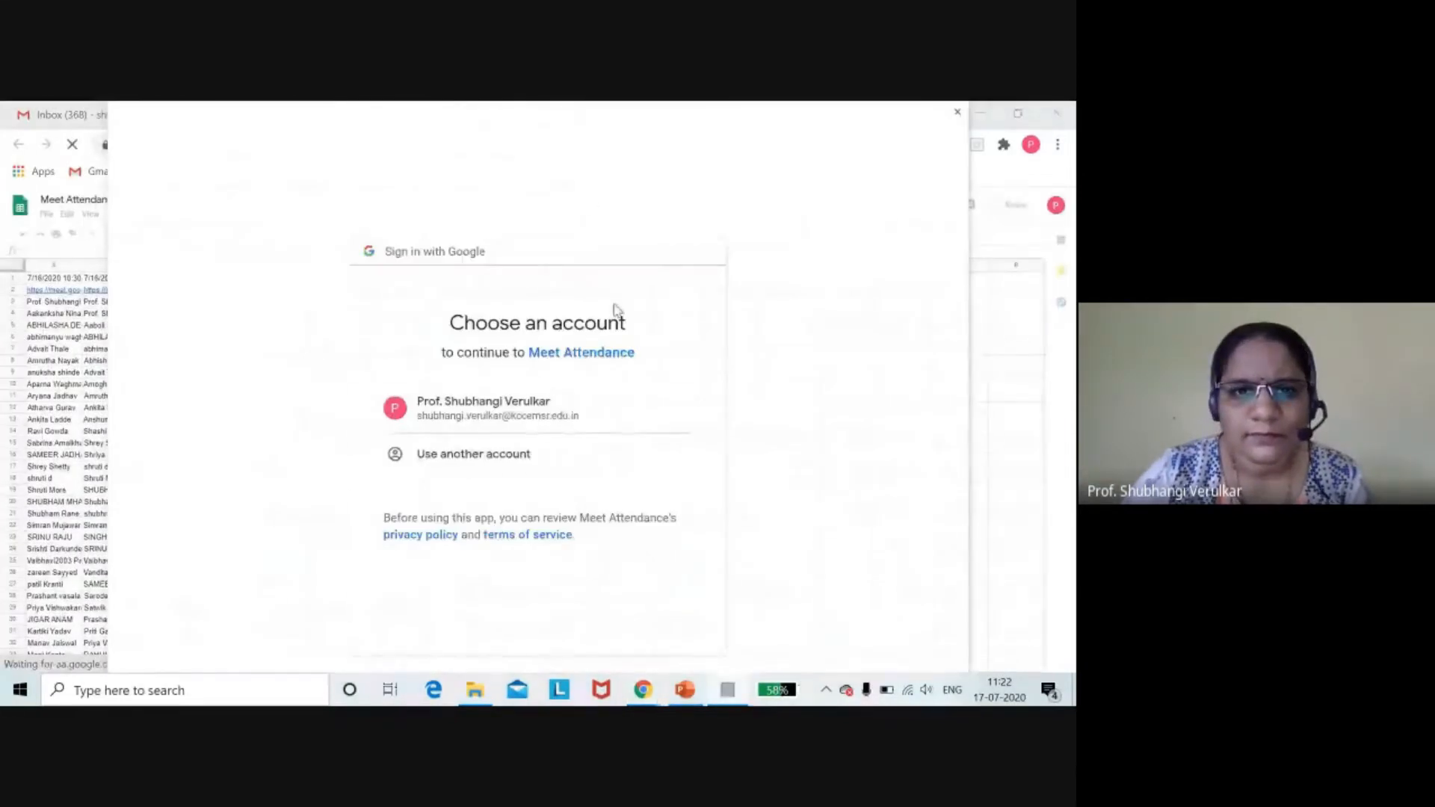
left_click(486, 407)
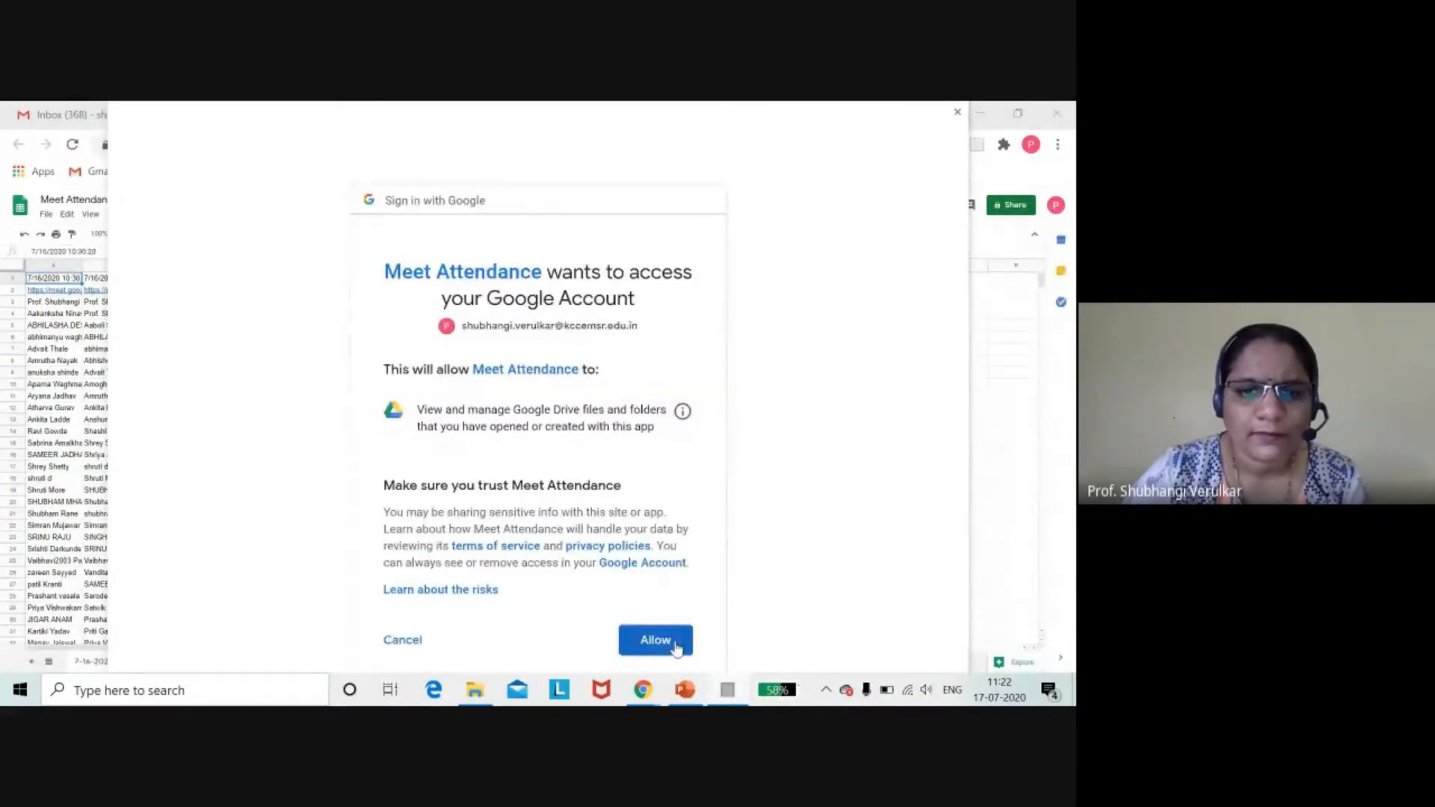
left_click(675, 642)
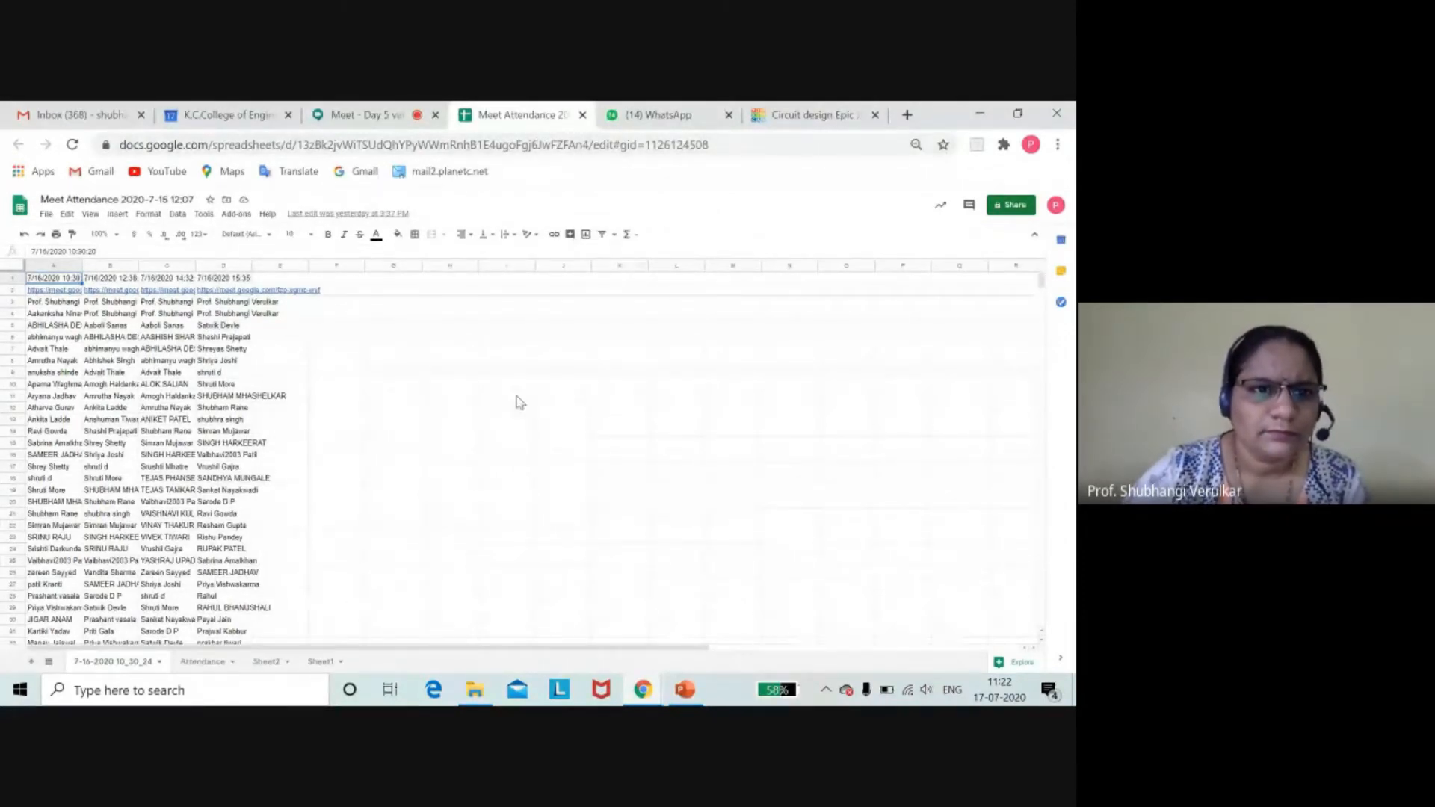
left_click(582, 115)
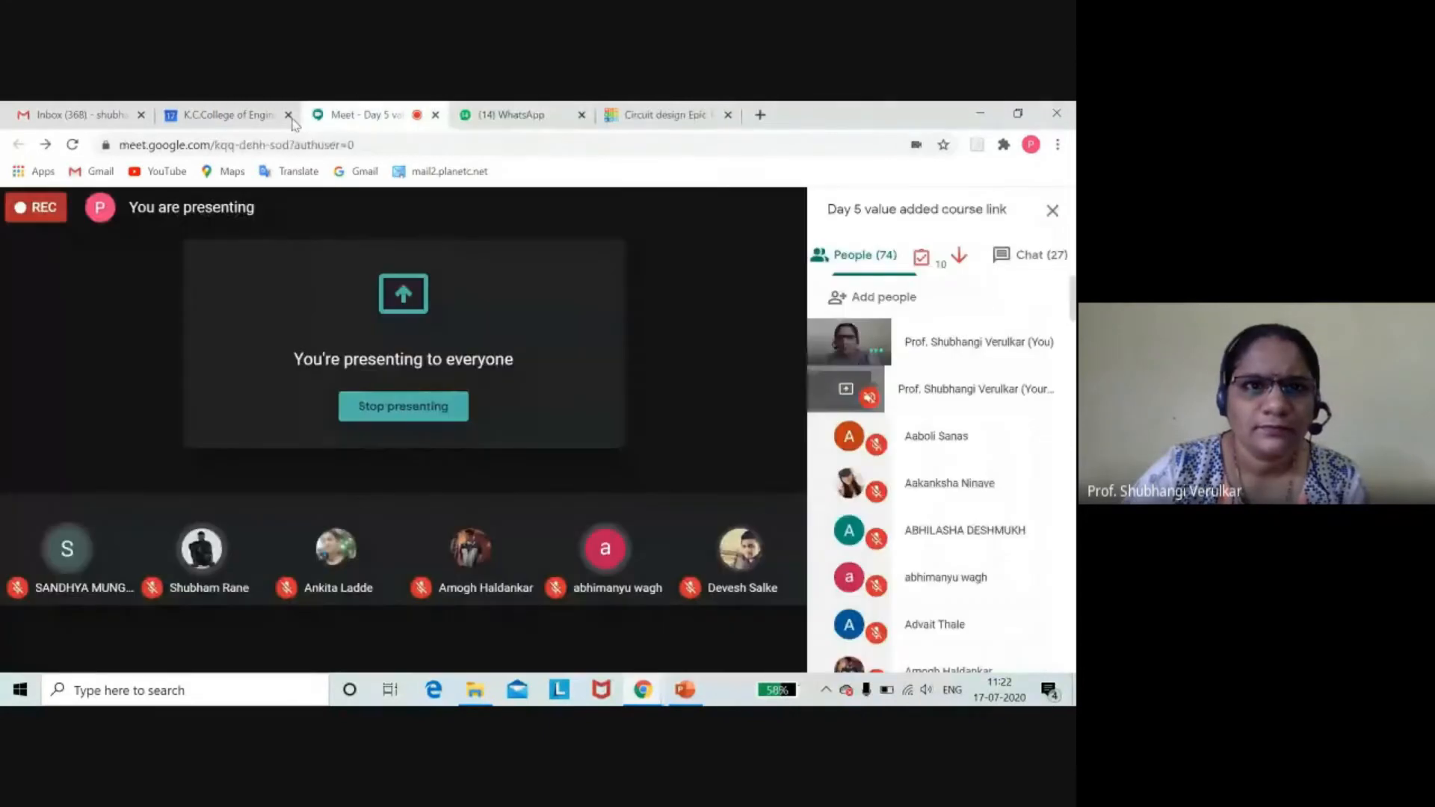
- Go through the whole participant list of the call so that Meet Attendance captures the attendees
mouse_move(924, 266)
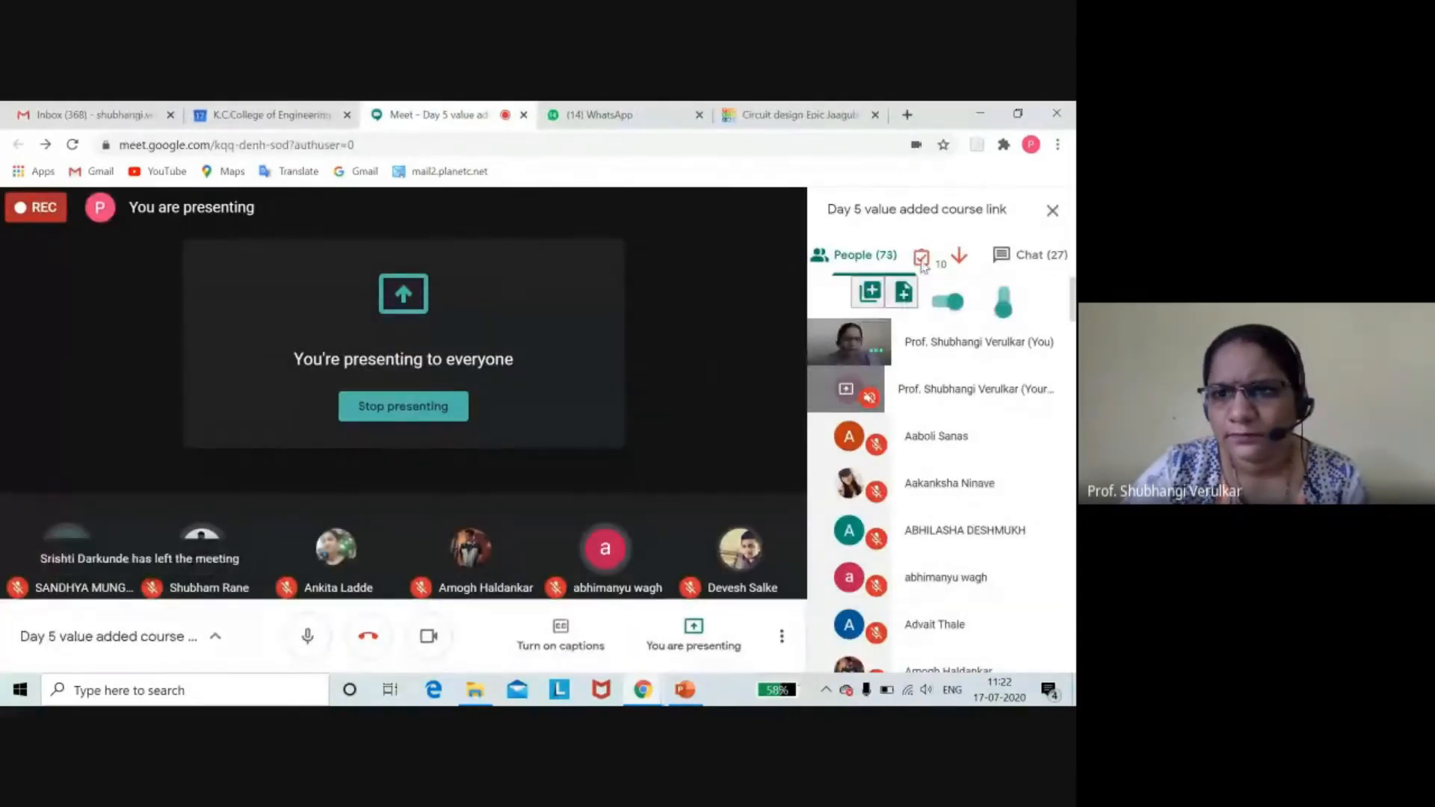
left_click(944, 303)
left_click(947, 305)
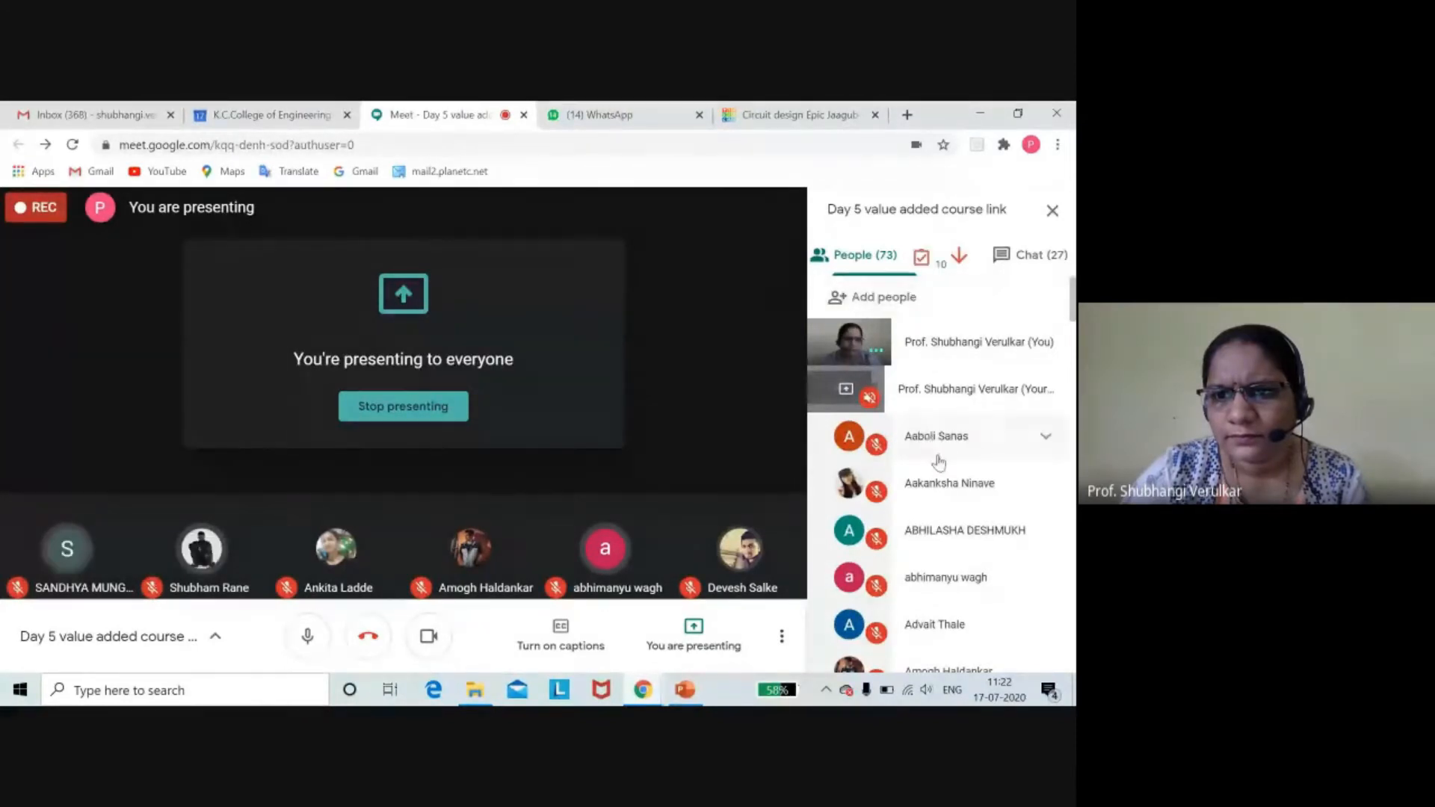
scroll(938, 478, "down", 20)
scroll(943, 507, "up", 6)
scroll(941, 515, "up", 10)
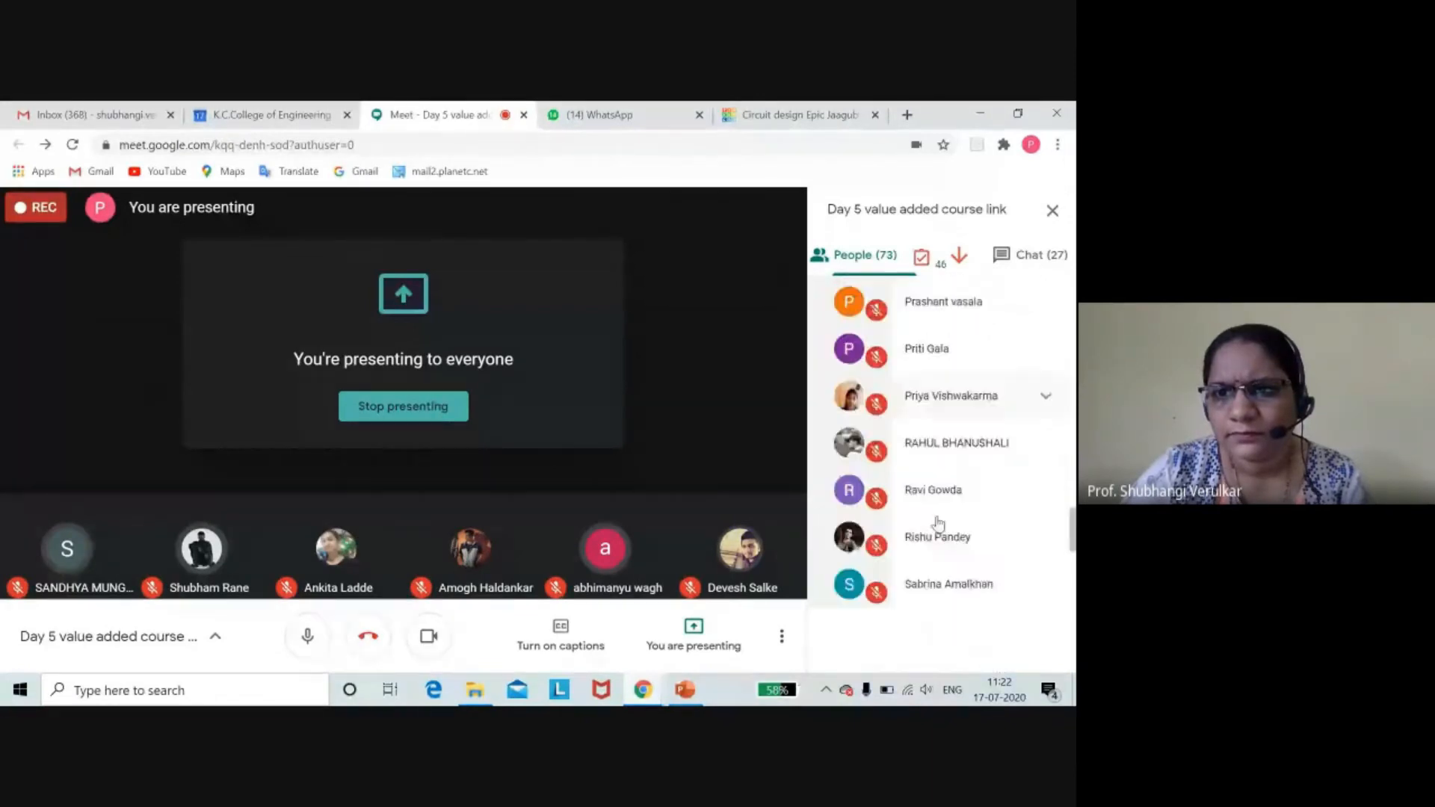
scroll(938, 524, "up", 10)
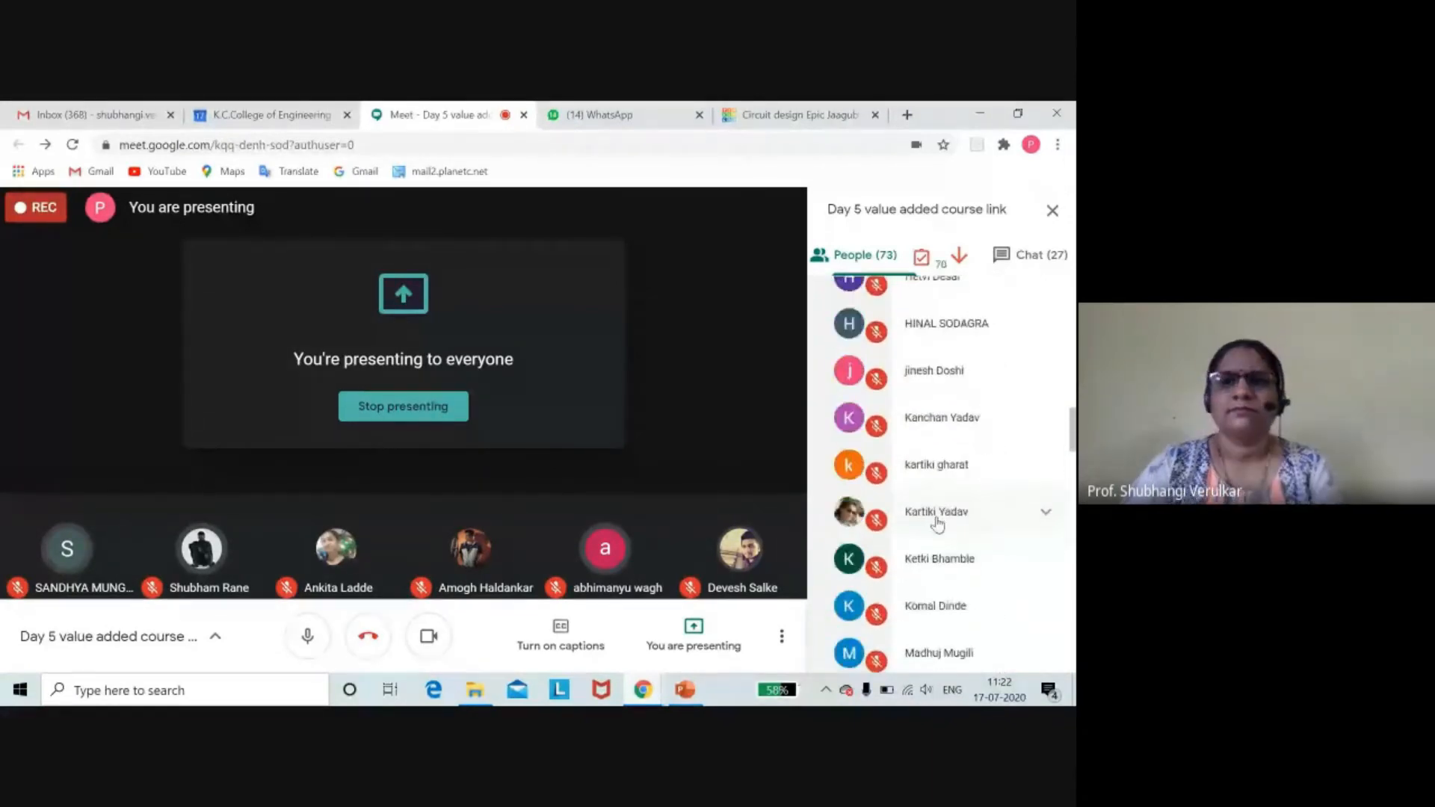
scroll(937, 525, "up", 10)
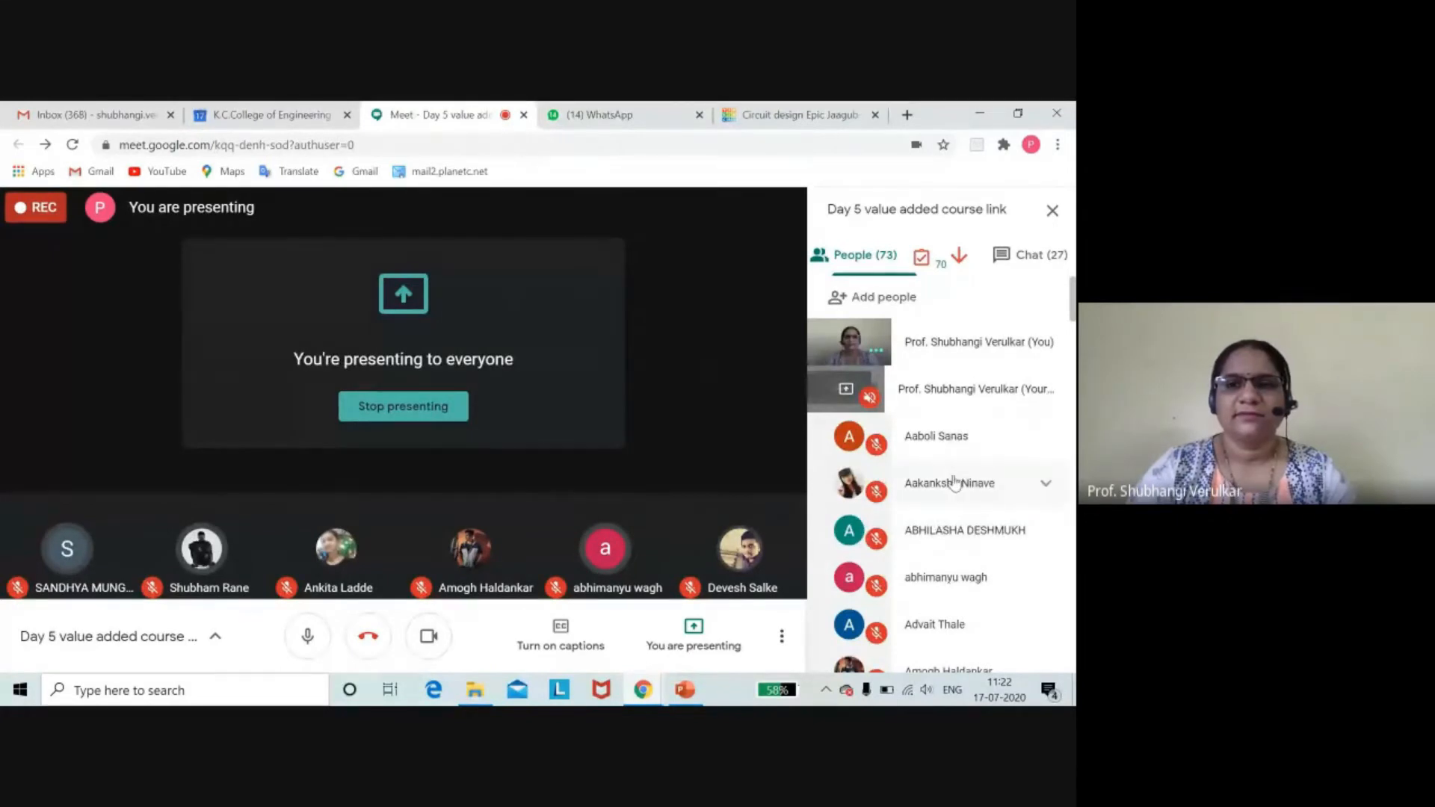
scroll(955, 512, "down", 10)
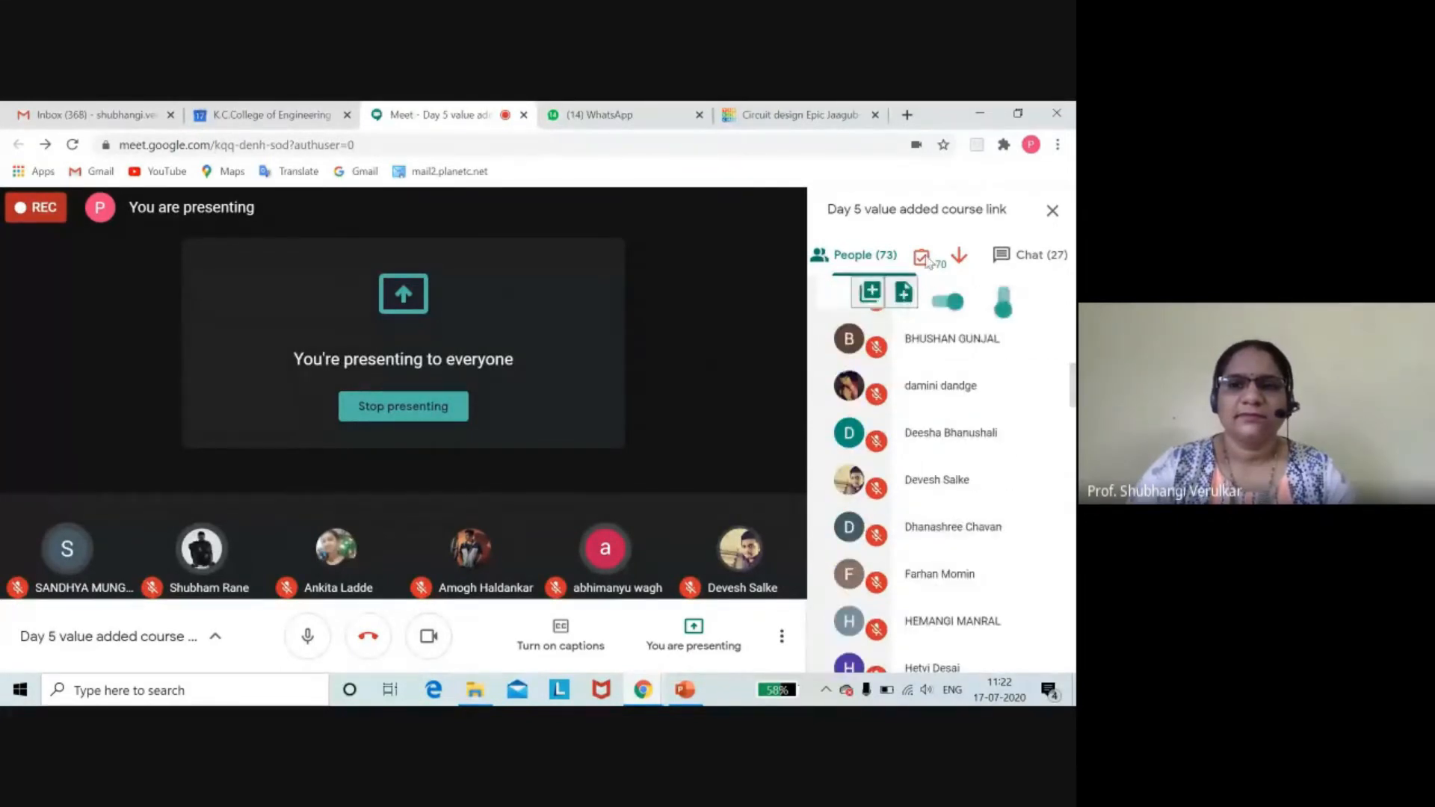
- Export the captured attendance to the Meet Attendance spreadsheet and return to the Tinkercad circuit
left_click(927, 260)
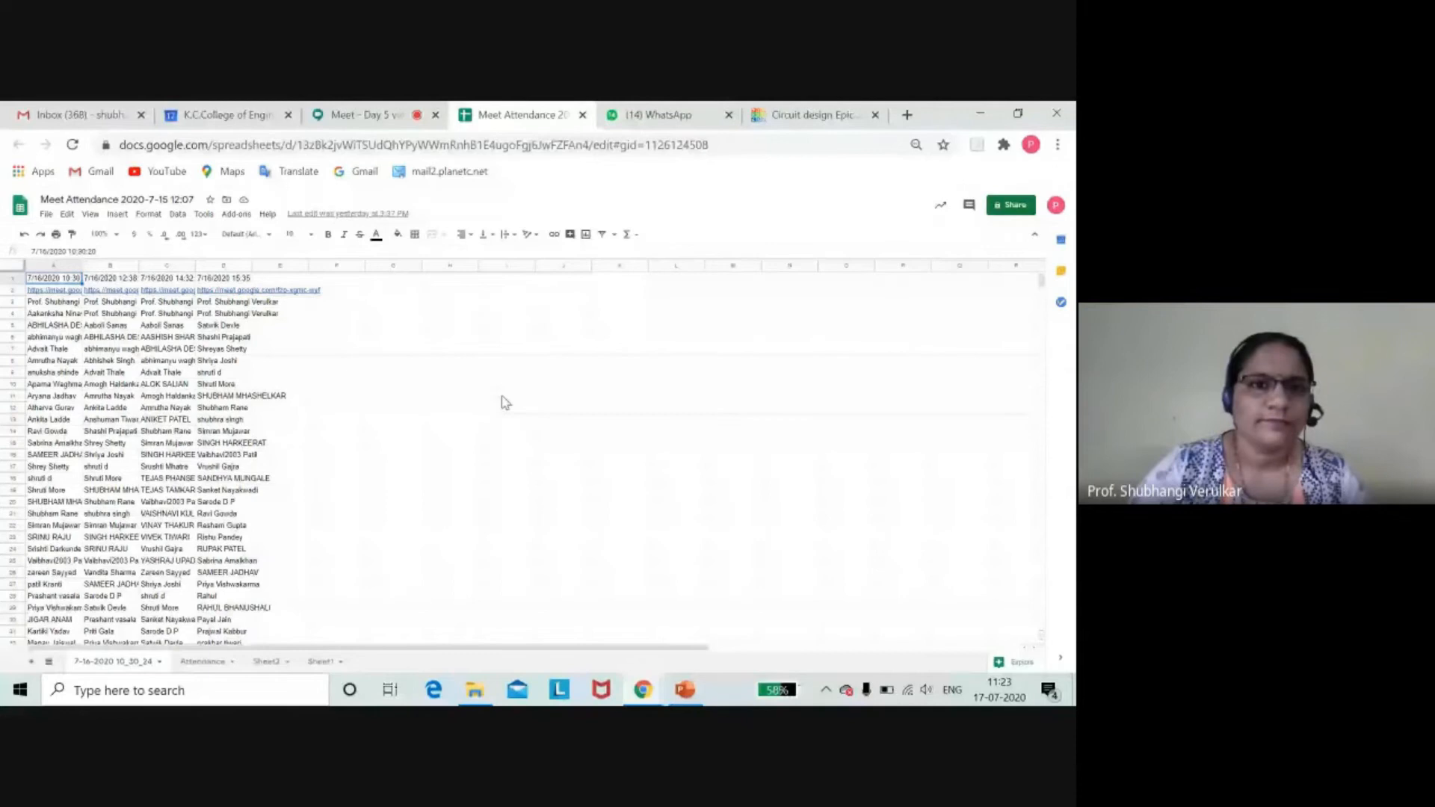
left_click(344, 115)
left_click(811, 115)
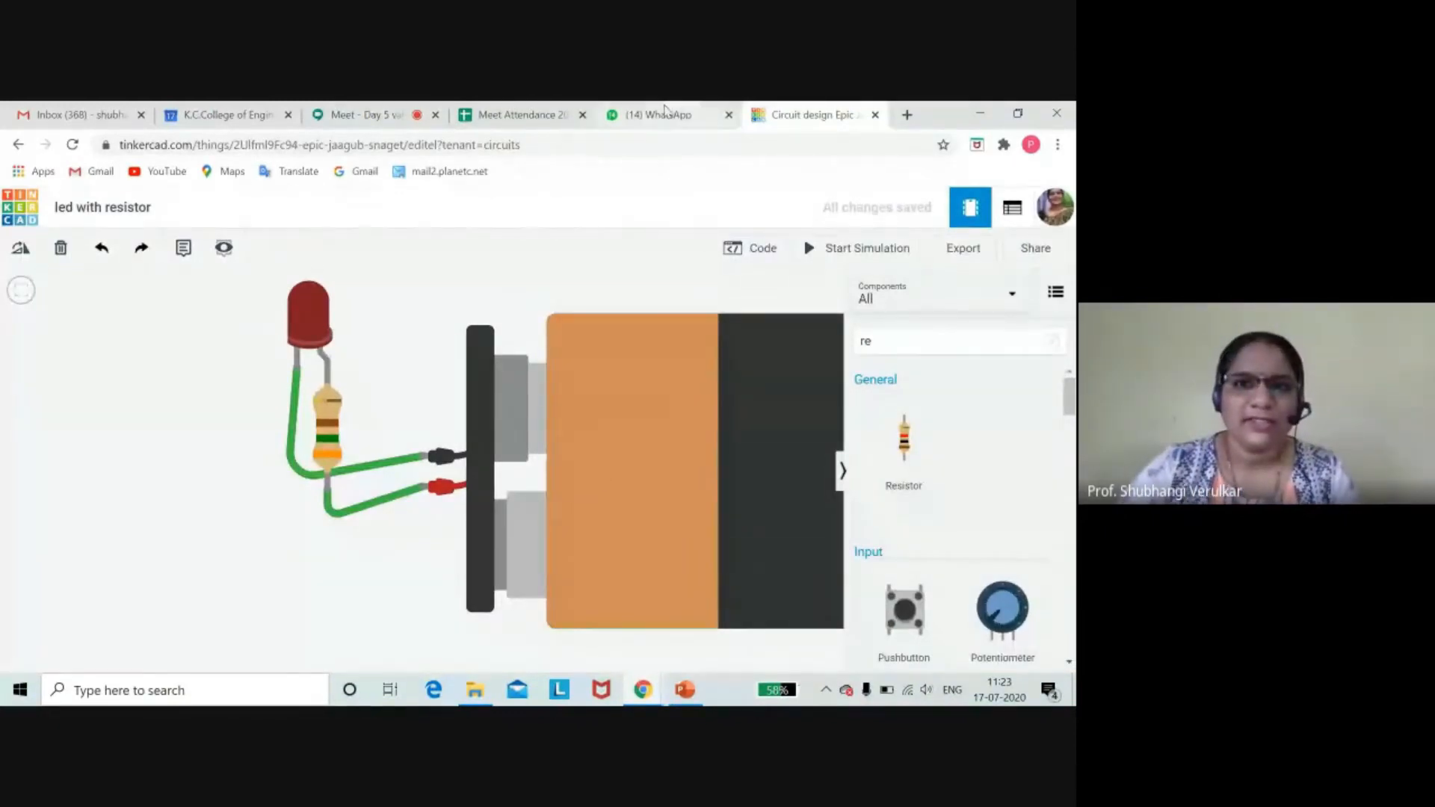
- Switch to PowerPoint, present slide 16 with the LED, switch and battery circuit, and return to Tinkercad
left_click(685, 692)
left_click(71, 571)
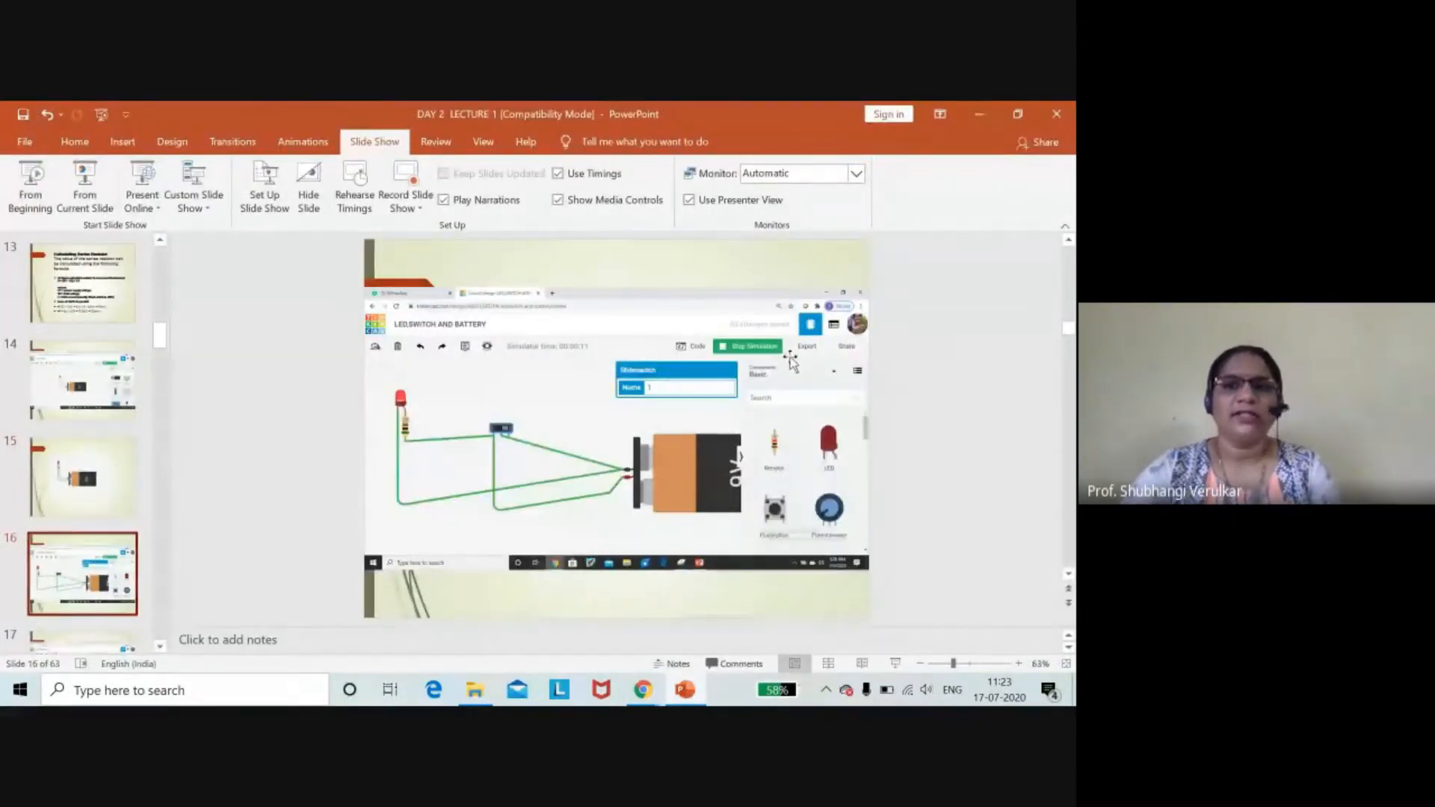
left_click(85, 189)
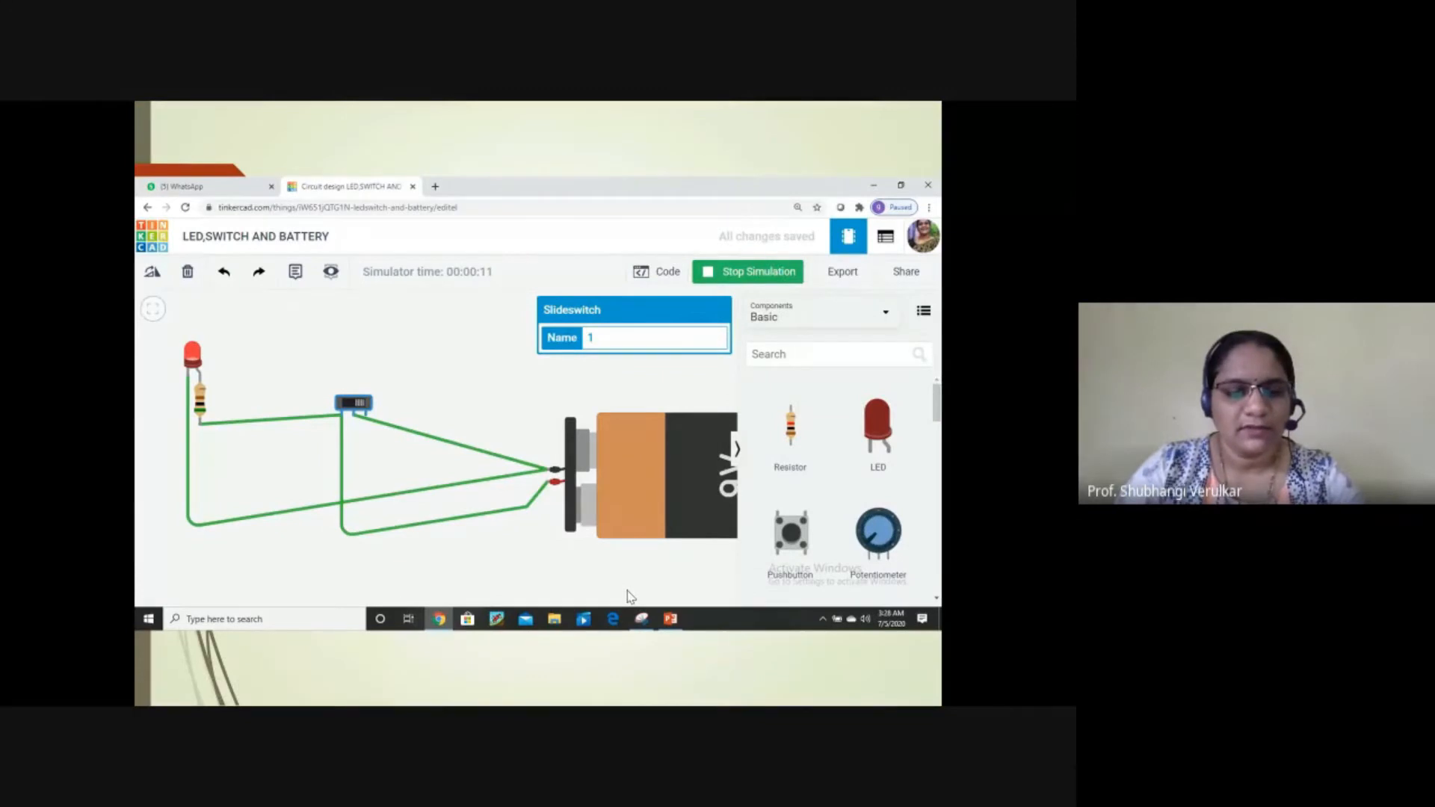
key("Escape")
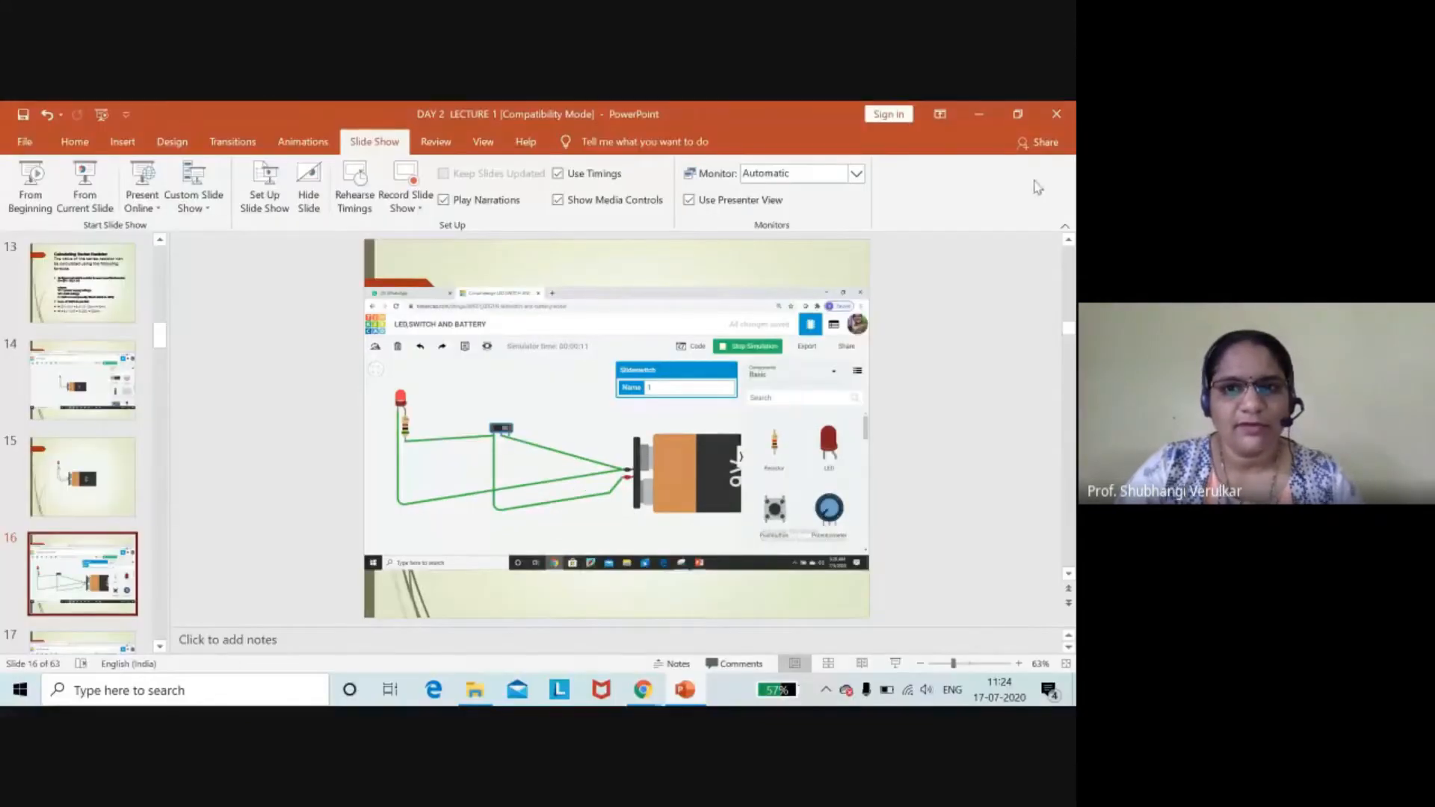
left_click(982, 112)
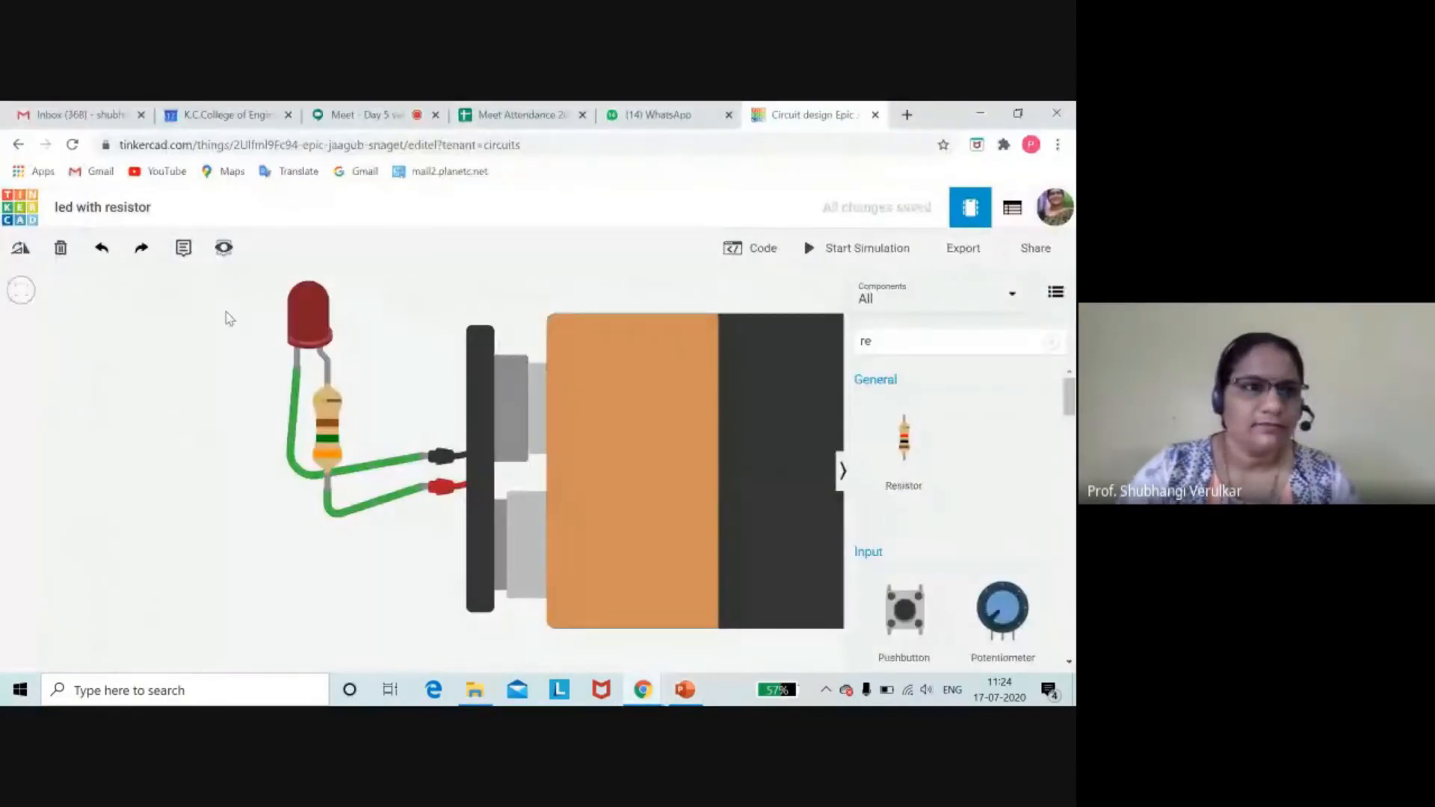
- Create a new Tinkercad circuit and place a red LED near the upper-left corner of the empty workplane
left_click(18, 147)
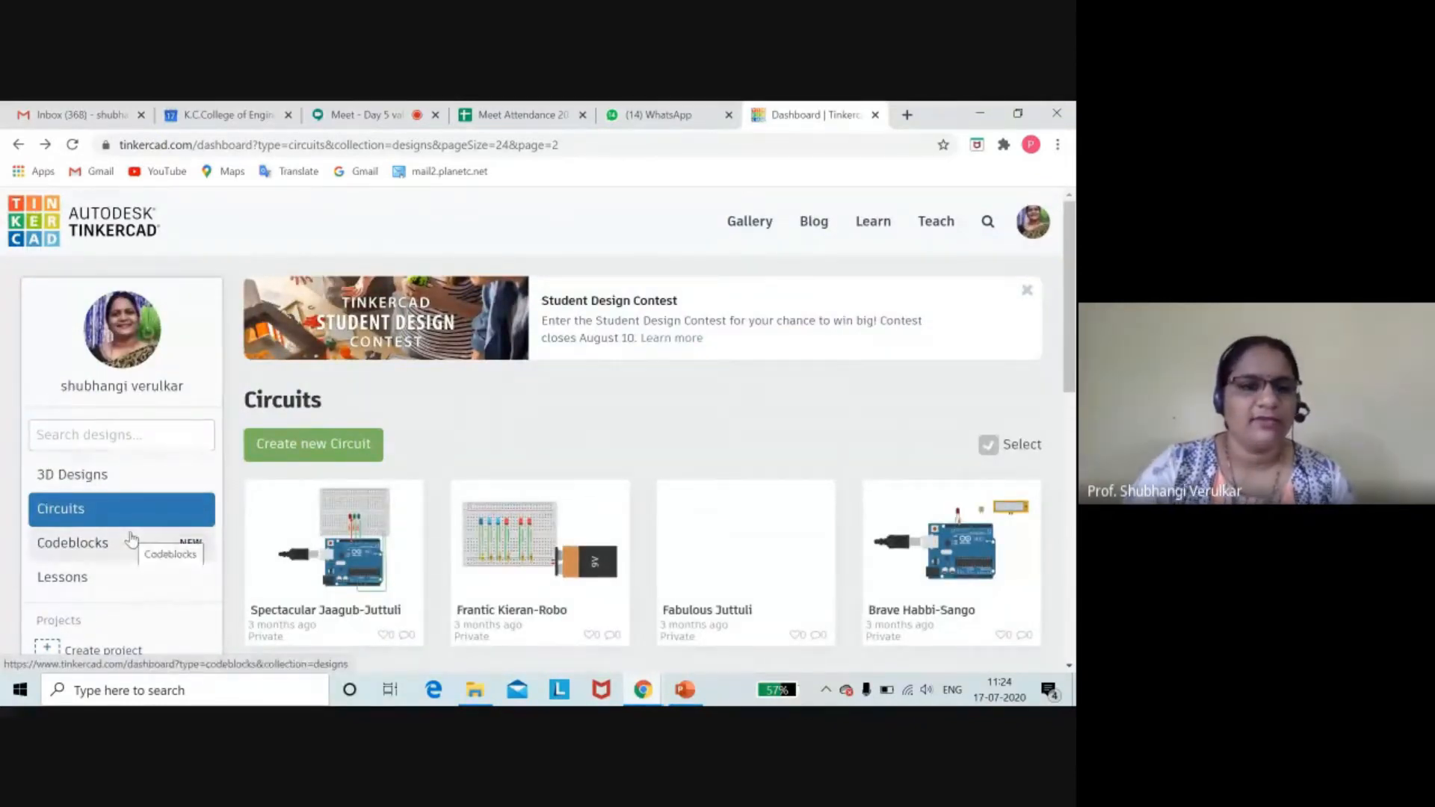
left_click(322, 445)
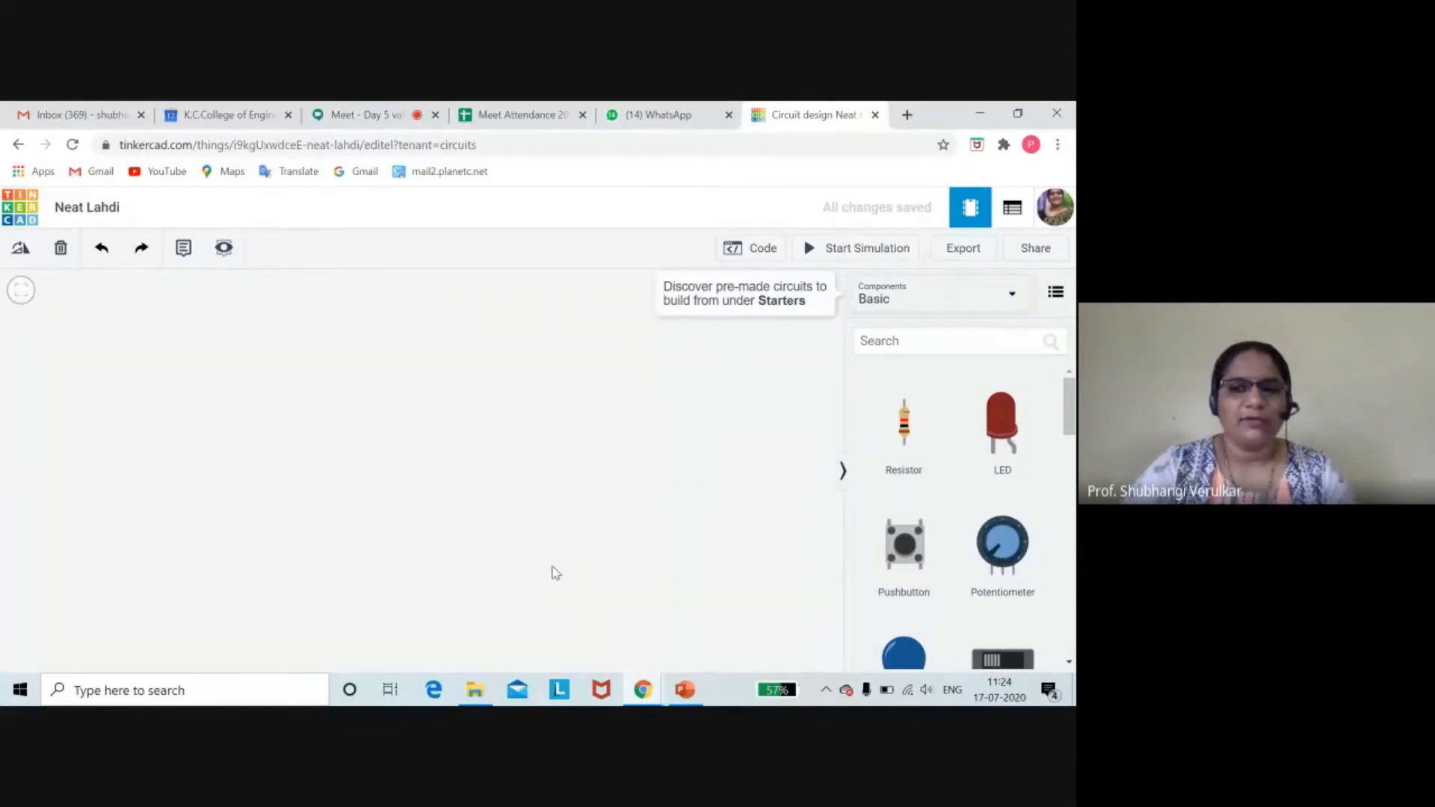
left_click_drag(1001, 432, 182, 363)
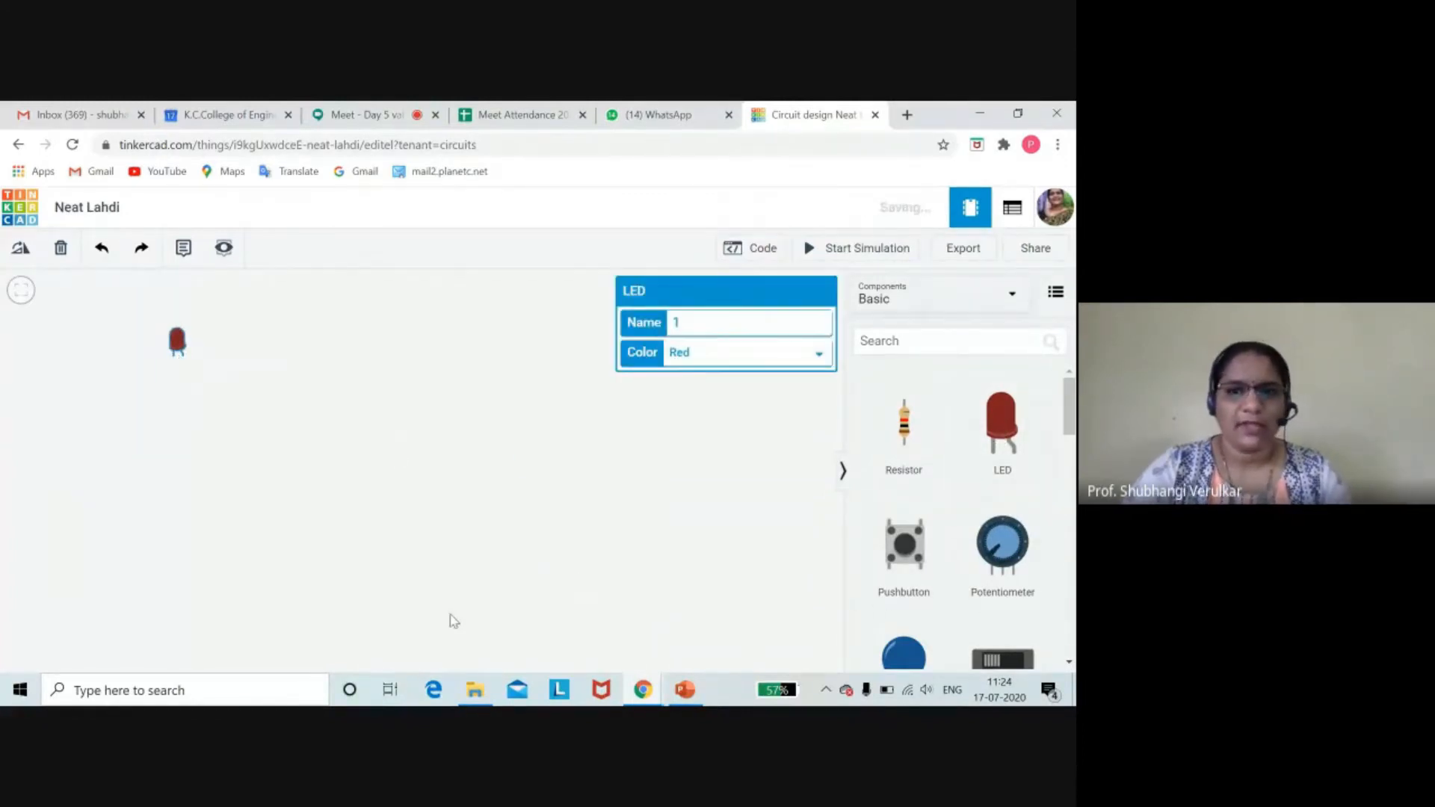
- Place a resistor, a slideswitch and a 9V battery in a descending diagonal beside the LED
left_click_drag(900, 447, 261, 361)
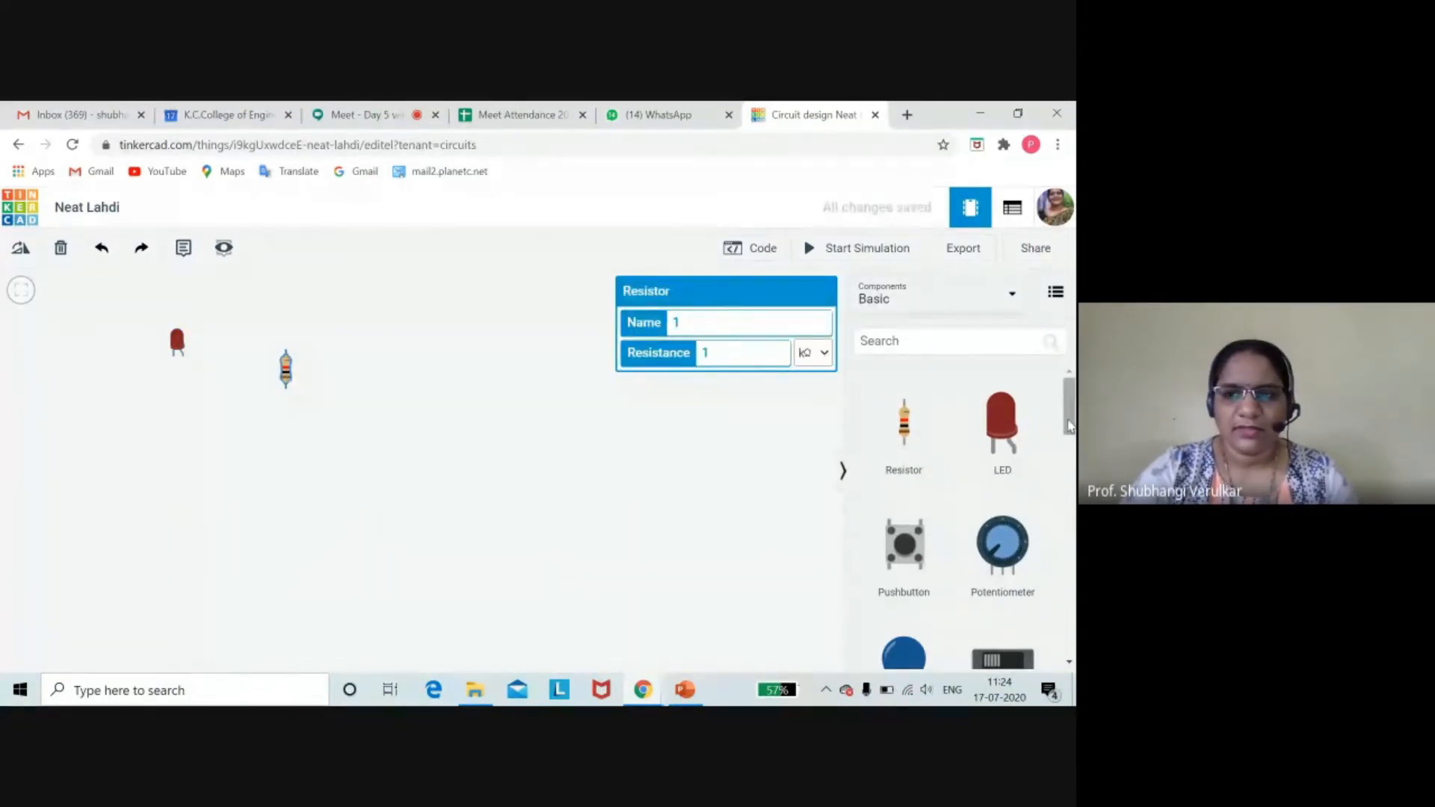
left_click_drag(1068, 426, 1069, 456)
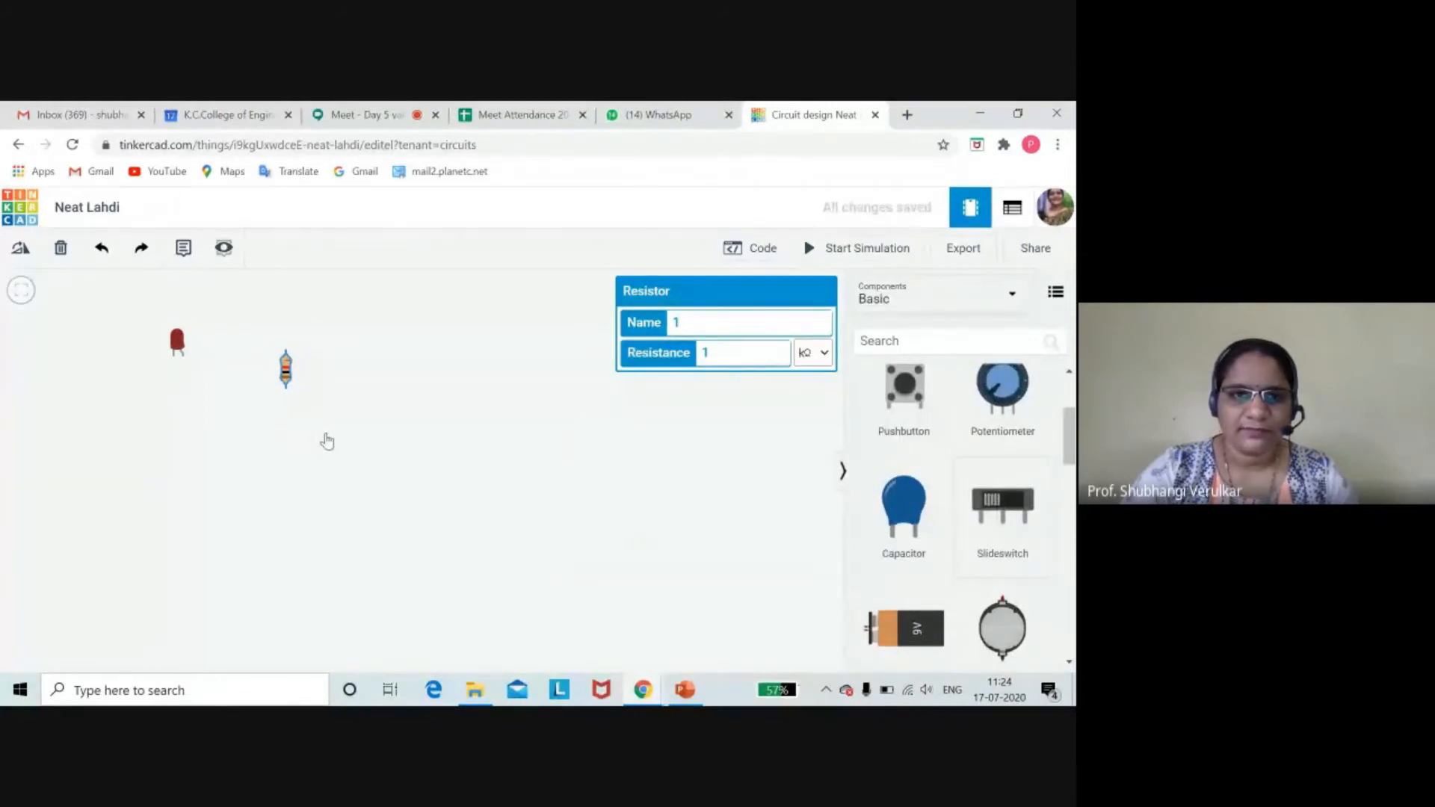
left_click(366, 423)
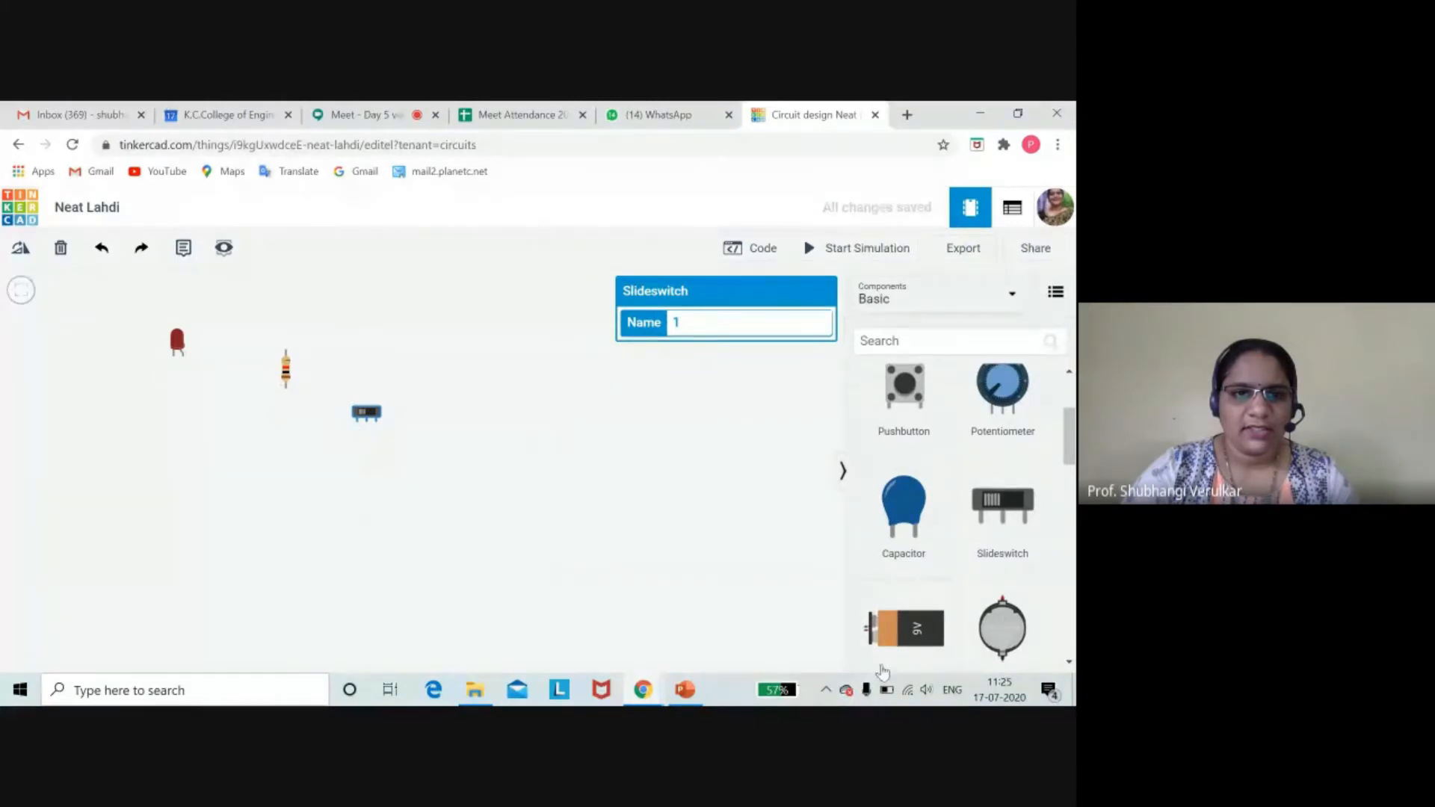
left_click_drag(916, 635, 415, 536)
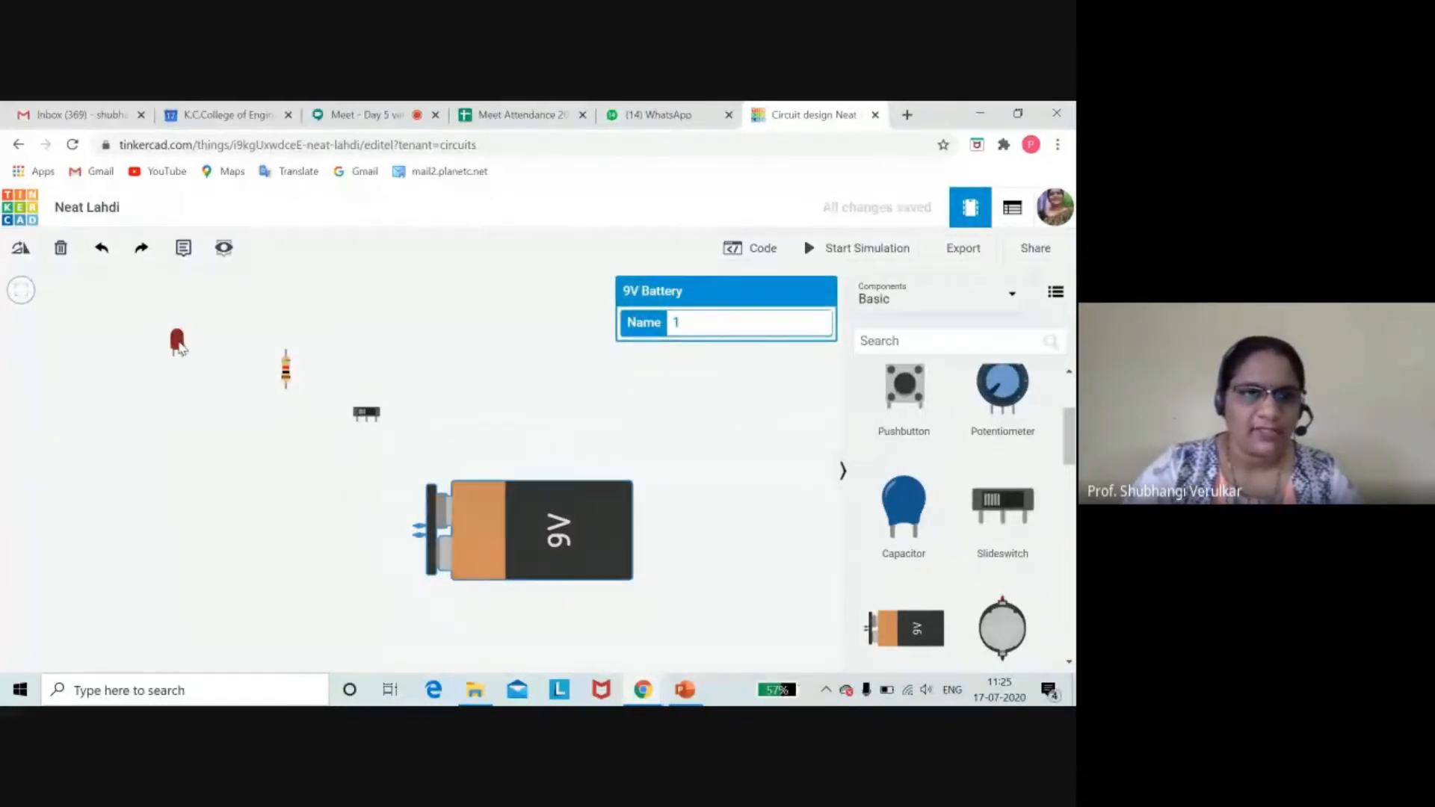
- Set the LED's color to orange
left_click(178, 344)
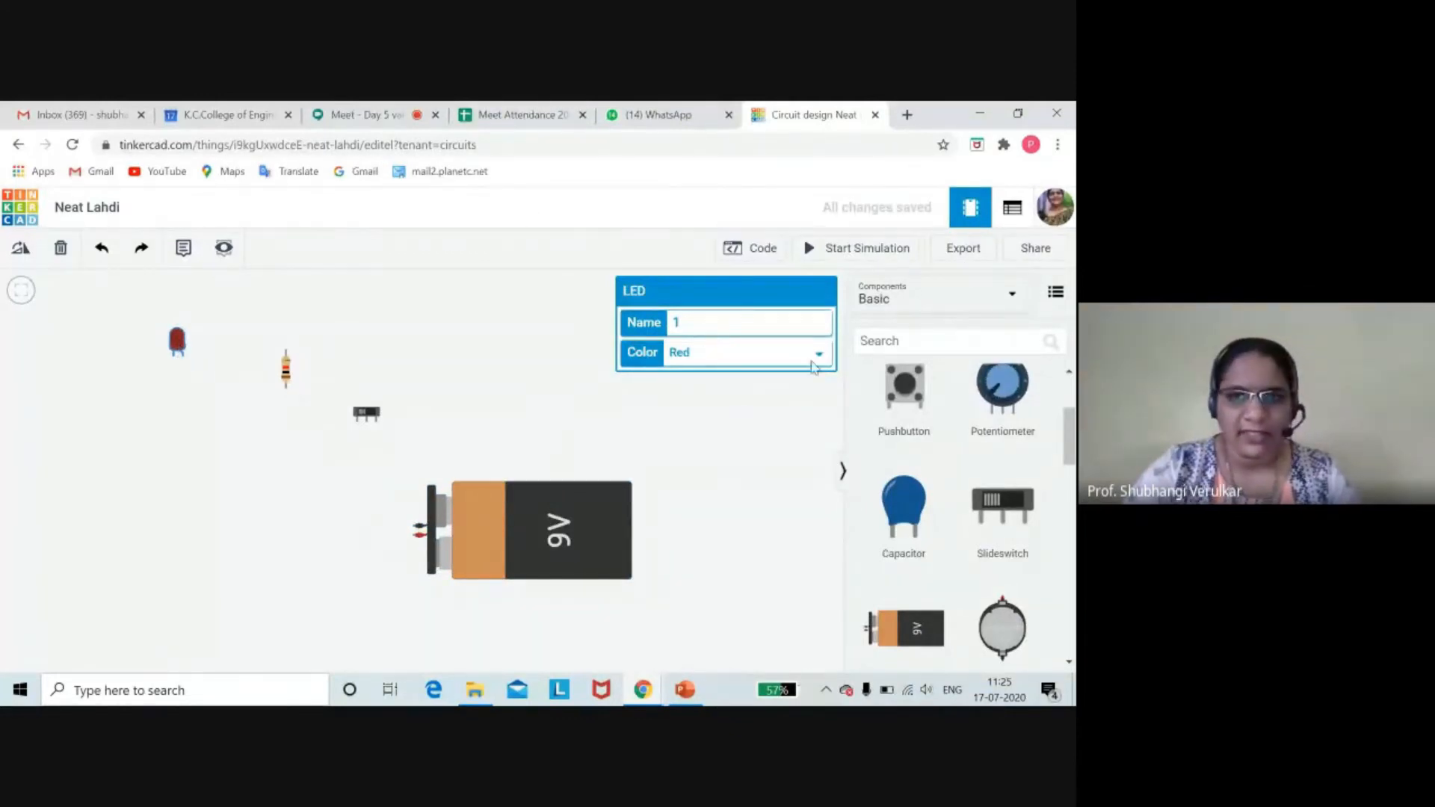
left_click(821, 357)
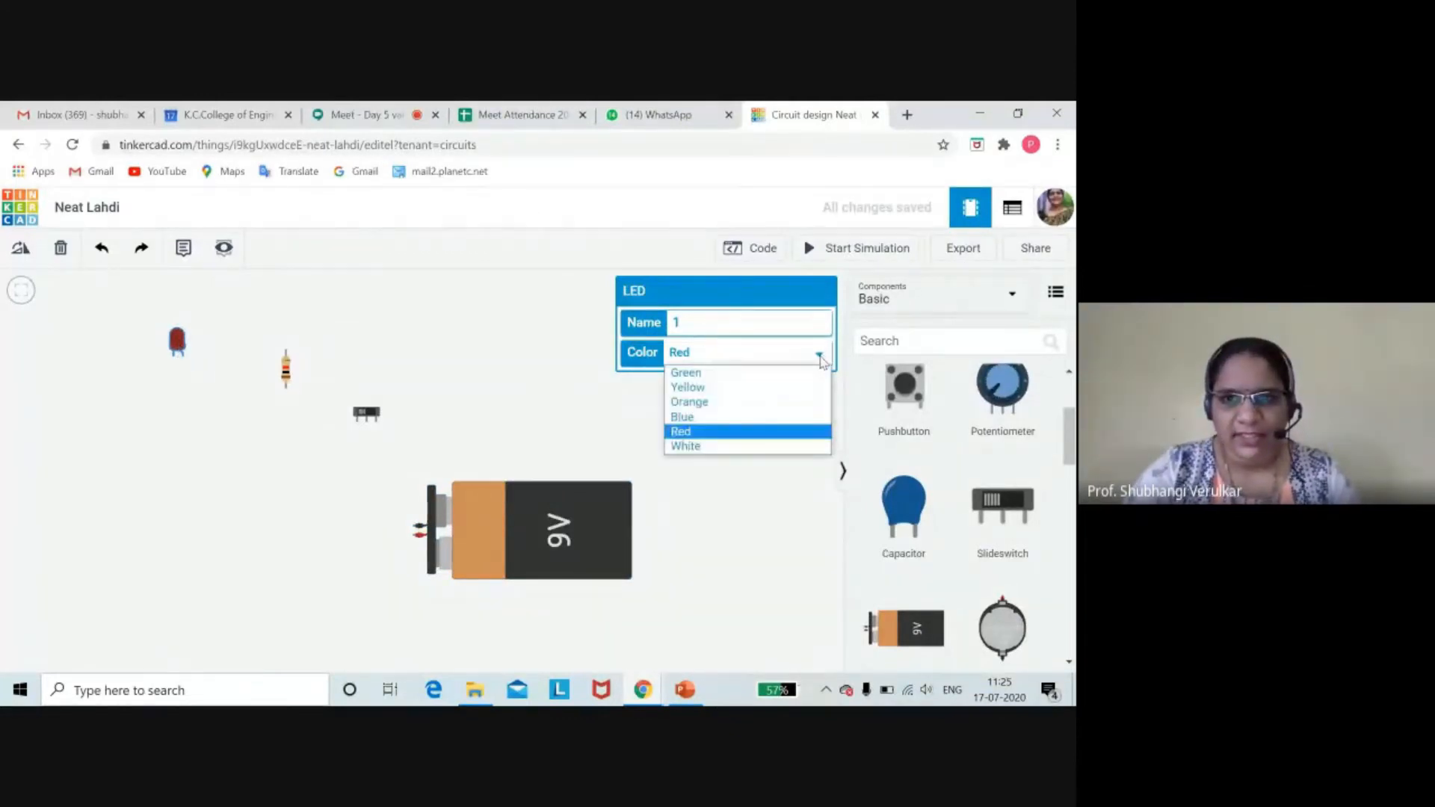
left_click(710, 411)
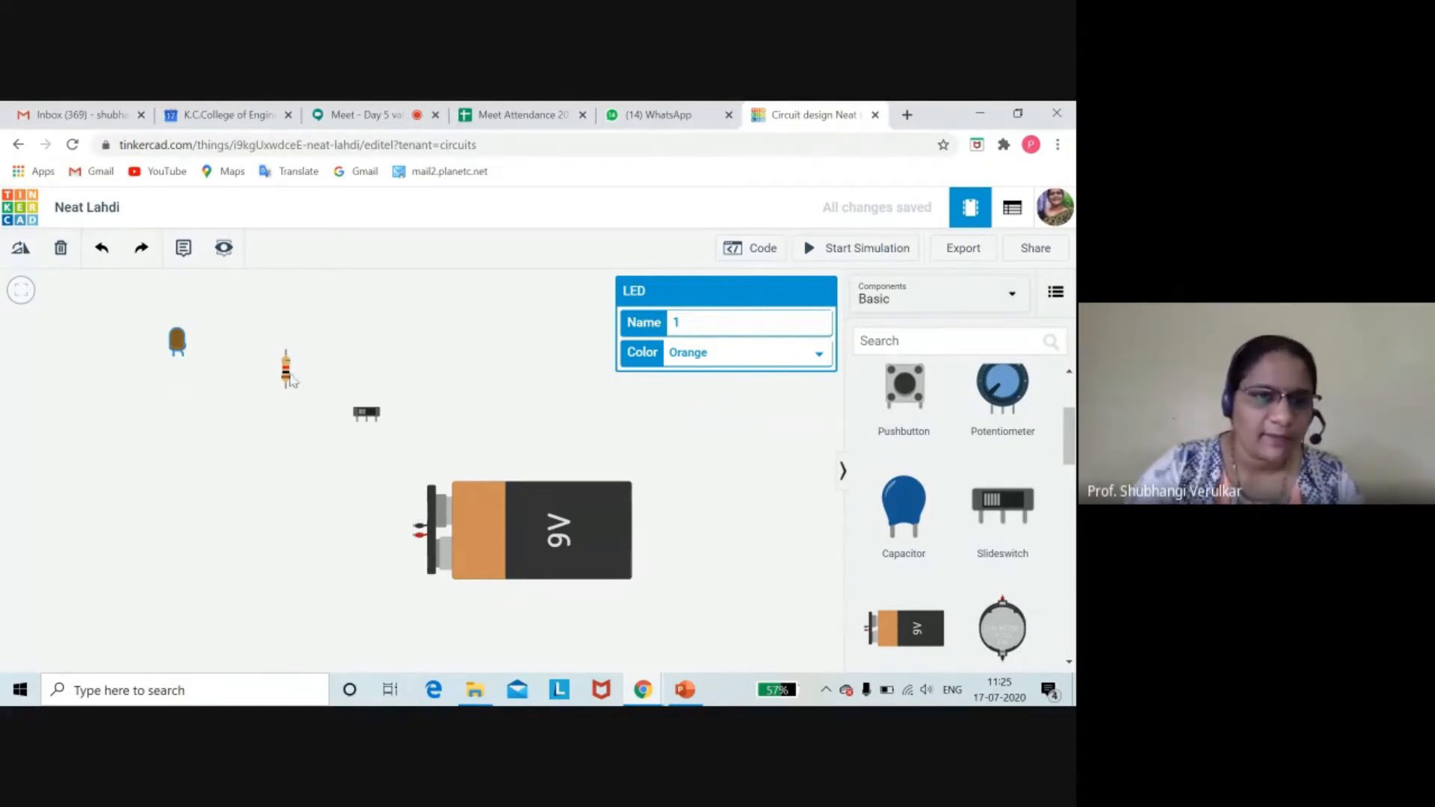
- Move the resistor directly below the LED so its upper end connects to the LED's anode
left_click_drag(286, 374, 272, 411)
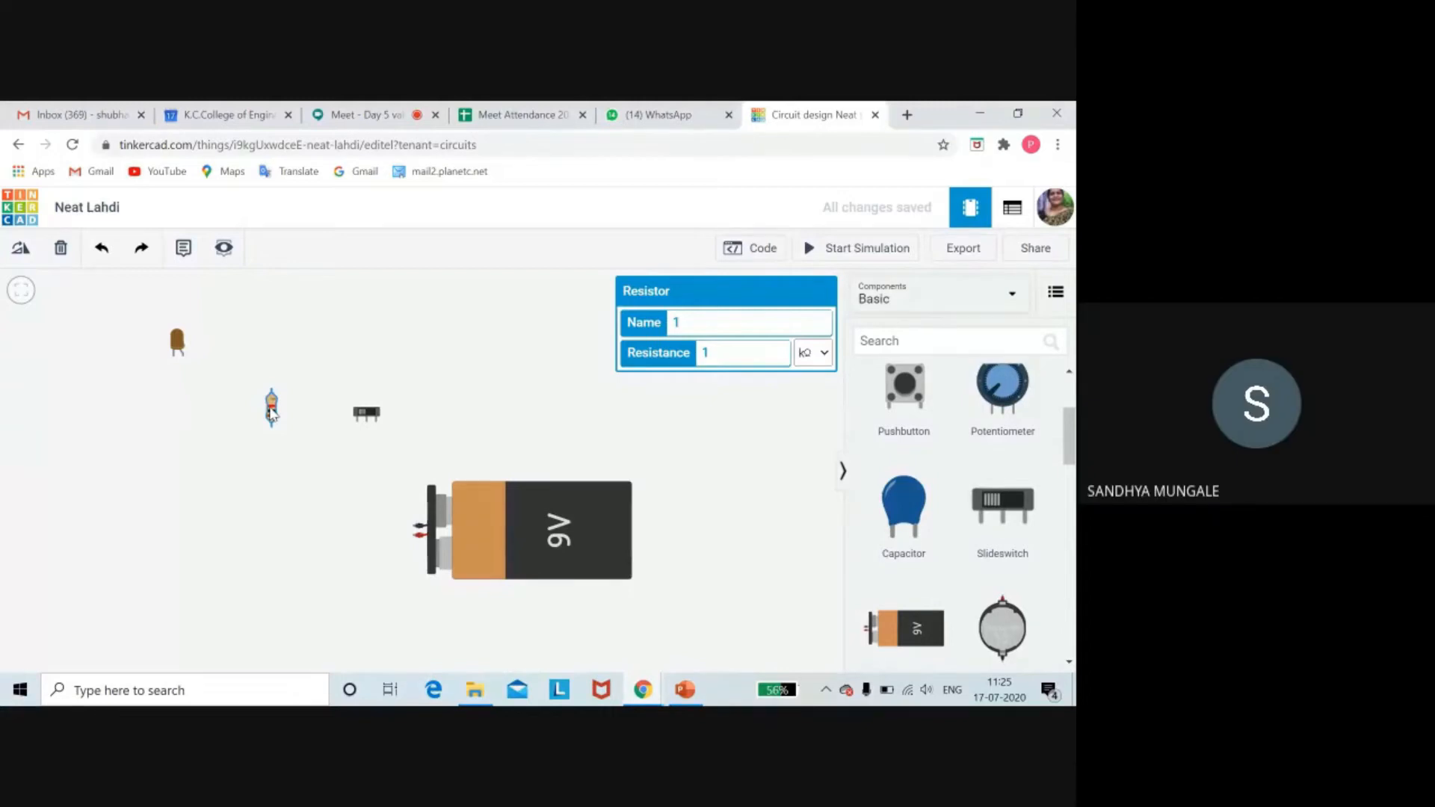
left_click_drag(272, 413, 185, 386)
left_click(196, 429)
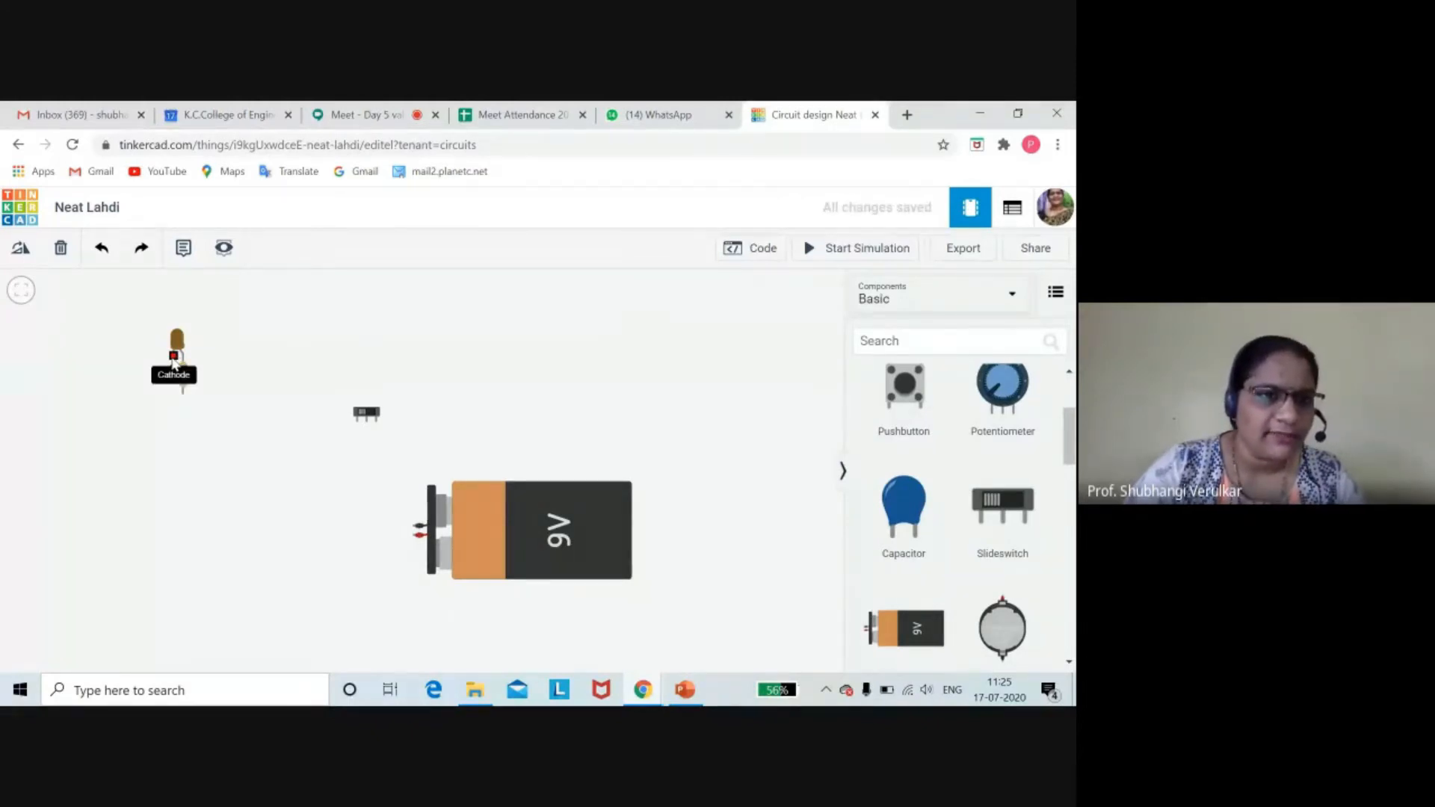
- Wire the LED's cathode down and across to the battery's negative terminal, with a corner level with that terminal
left_click(173, 357)
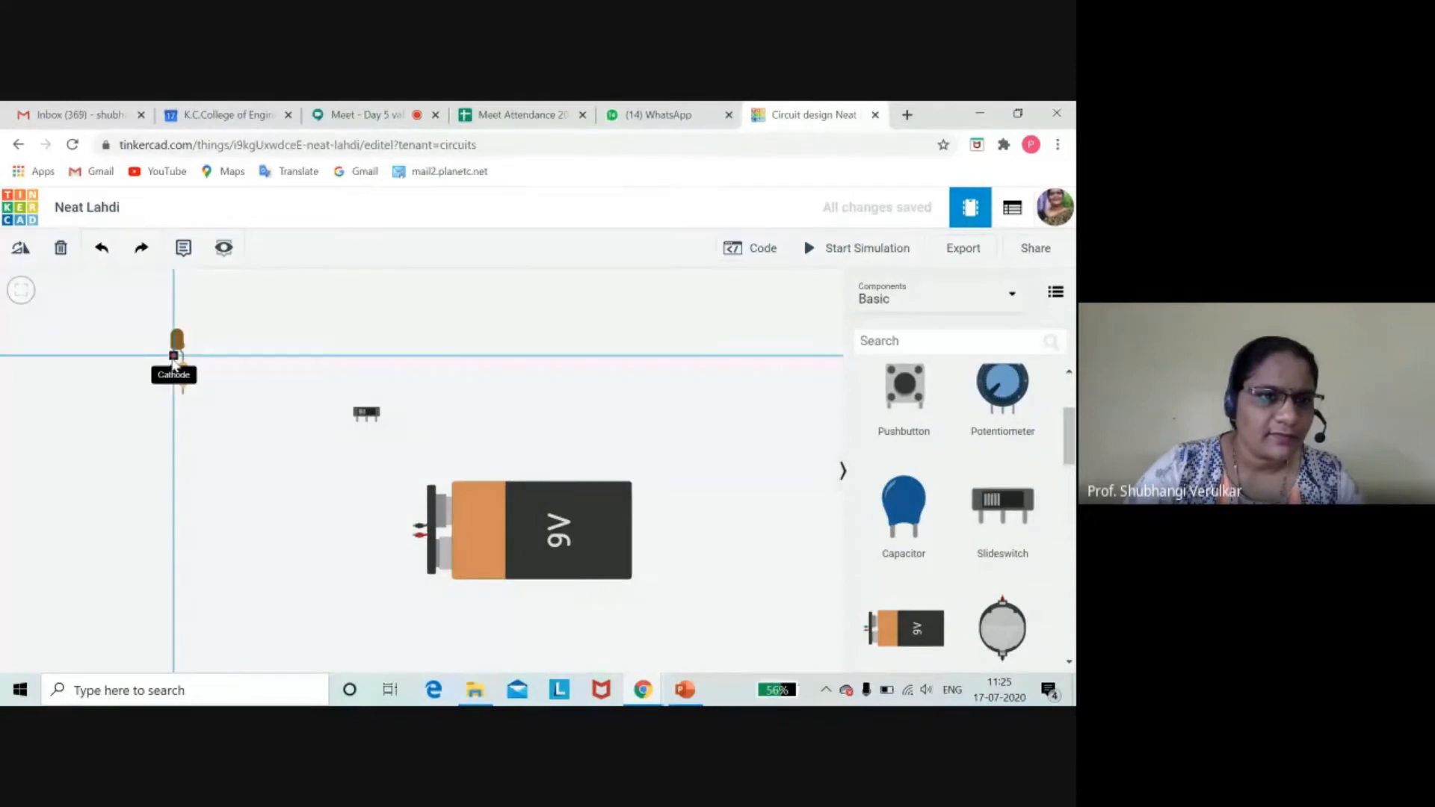
left_click(168, 390)
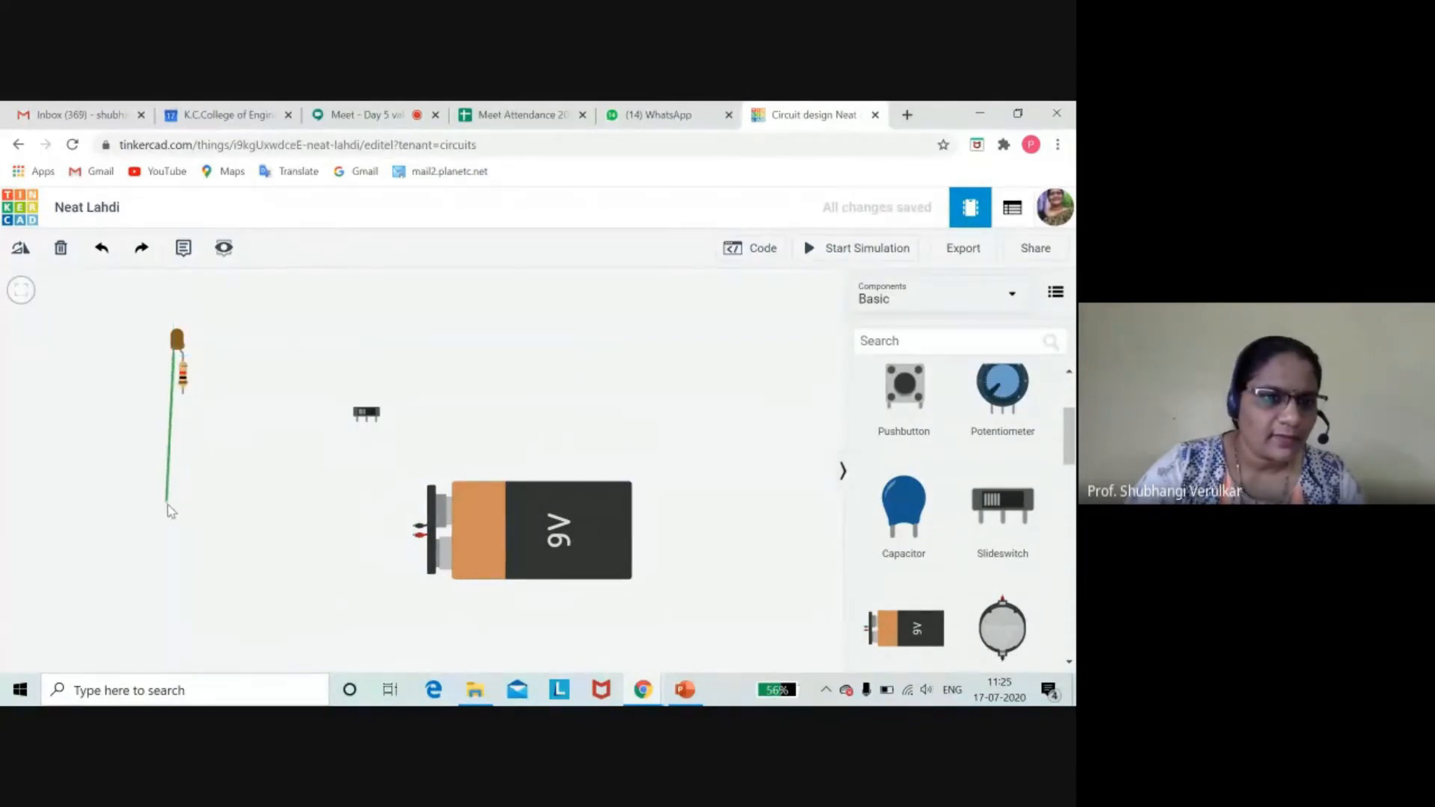
left_click(170, 529)
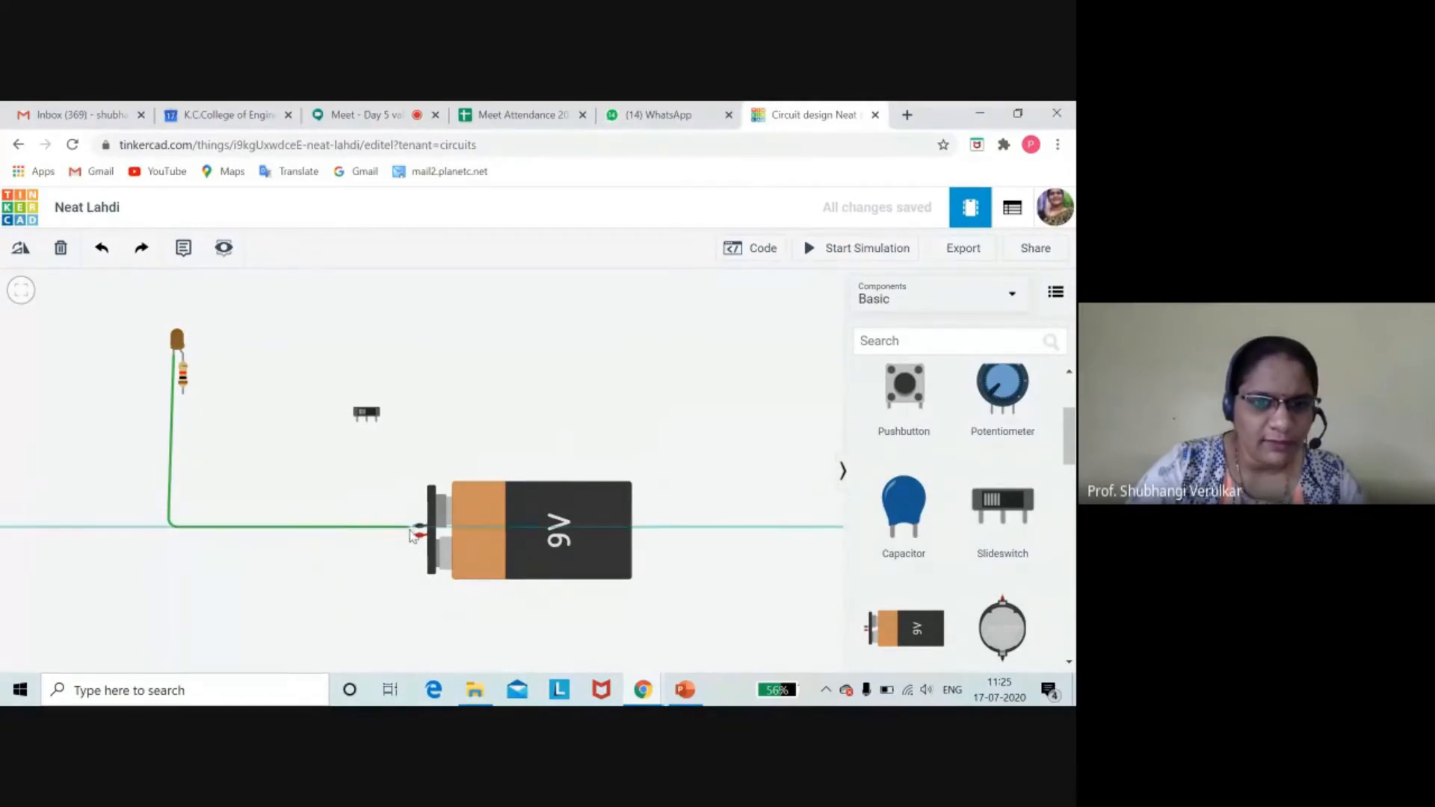
left_click(415, 527)
left_click(383, 570)
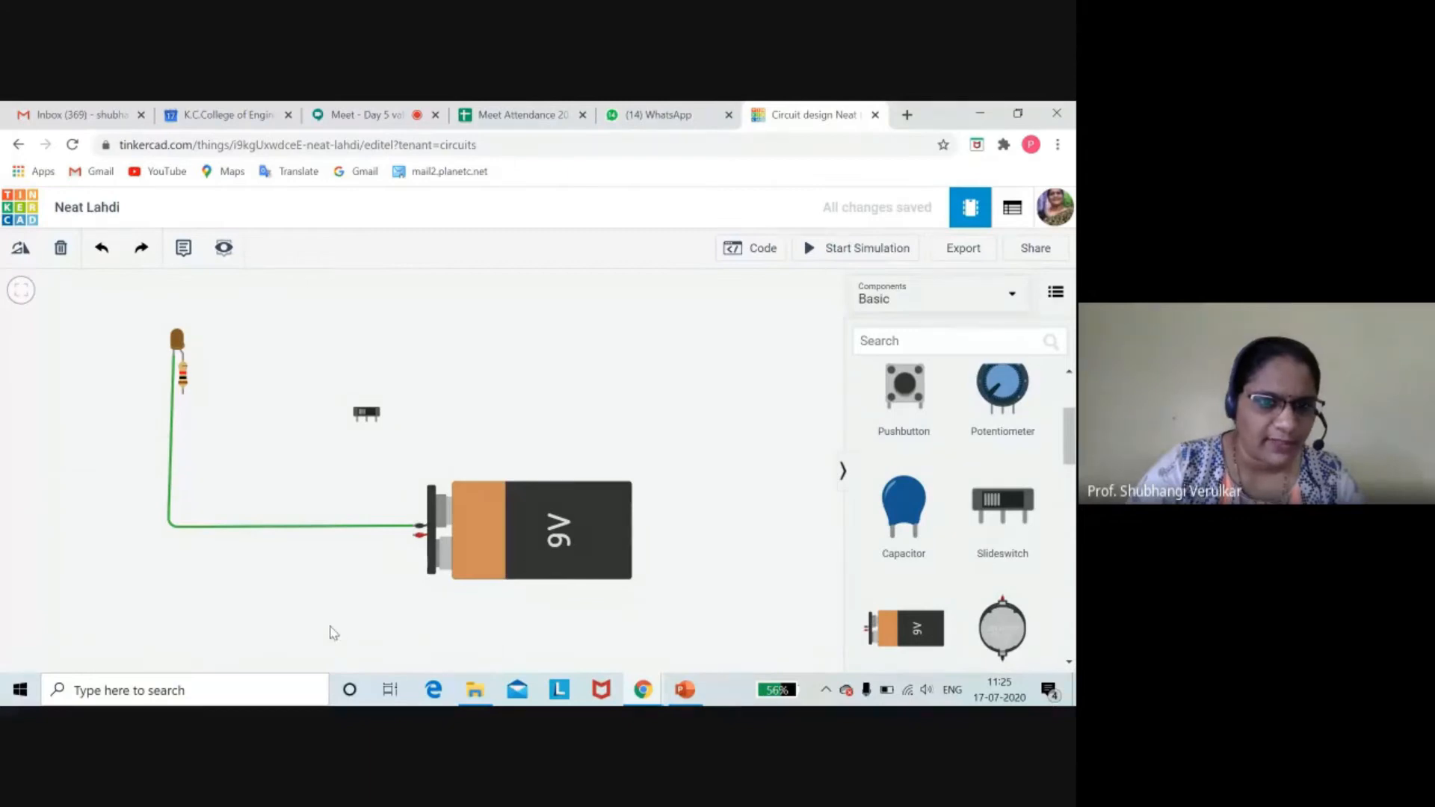
- Set the color of the wire between the LED's cathode and the battery to black
left_click(267, 527)
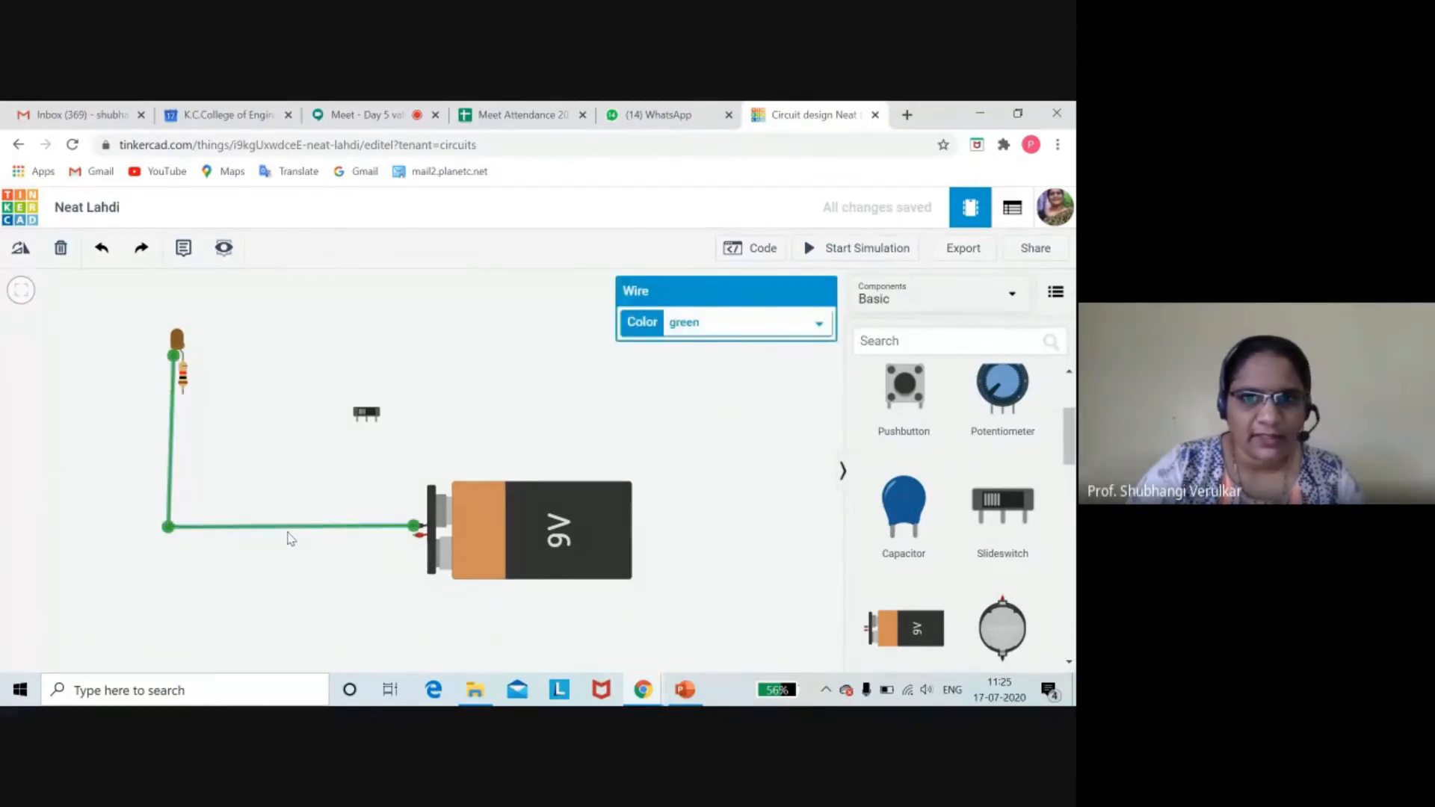
left_click(818, 323)
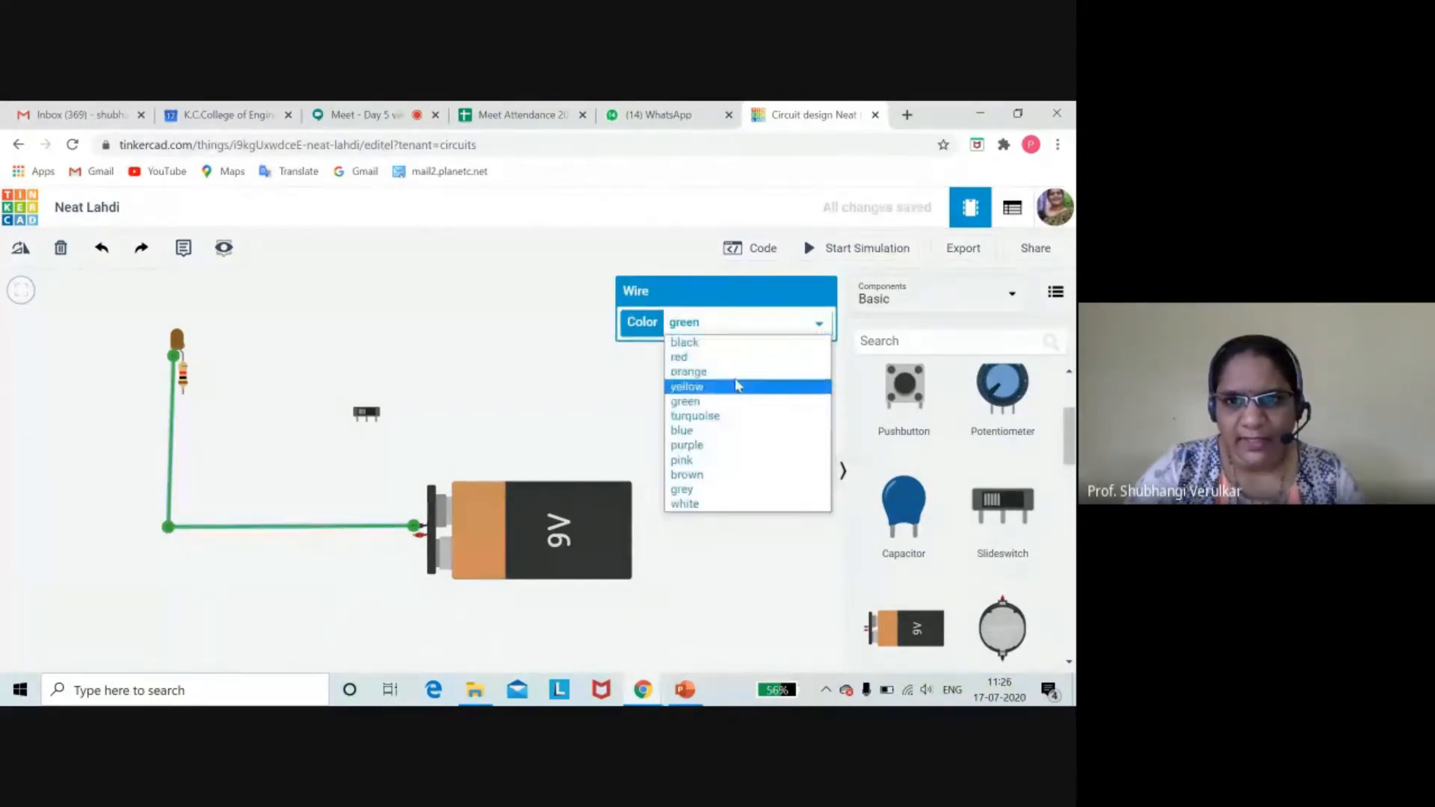
left_click(684, 342)
left_click(566, 357)
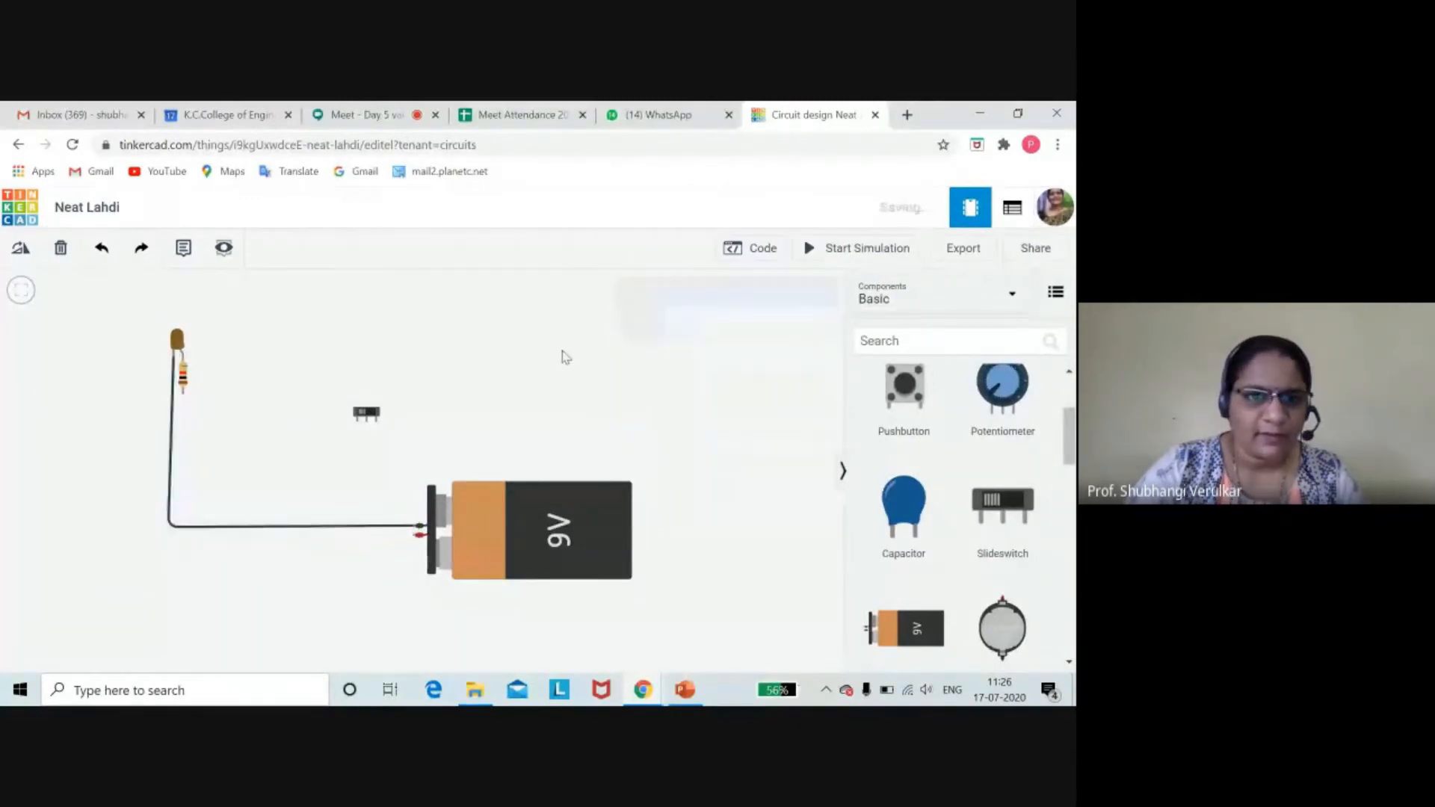
- Wire the resistor's free lower end to Terminal 1 of the slideswitch, routing the wire below both parts
left_click(183, 394)
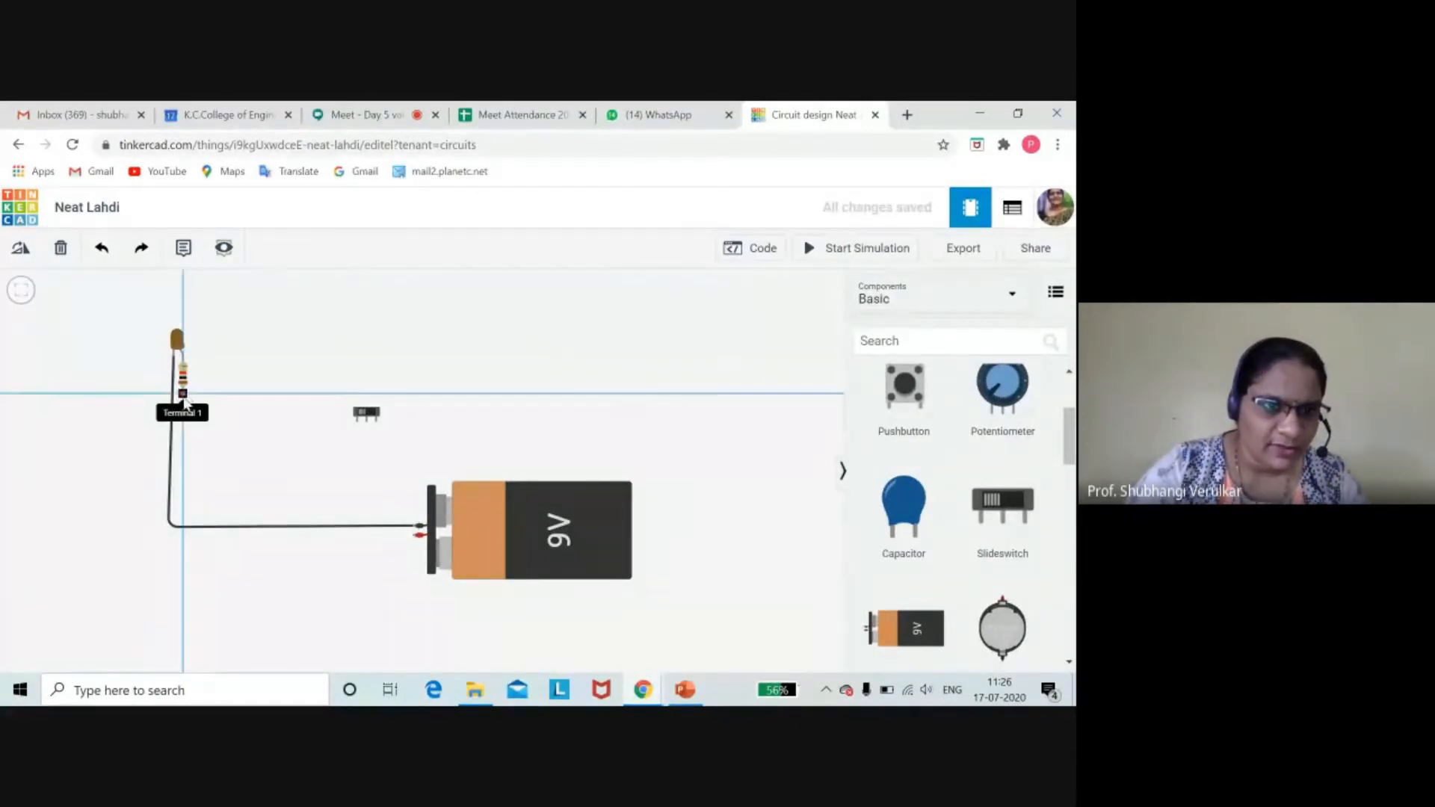
left_click(184, 468)
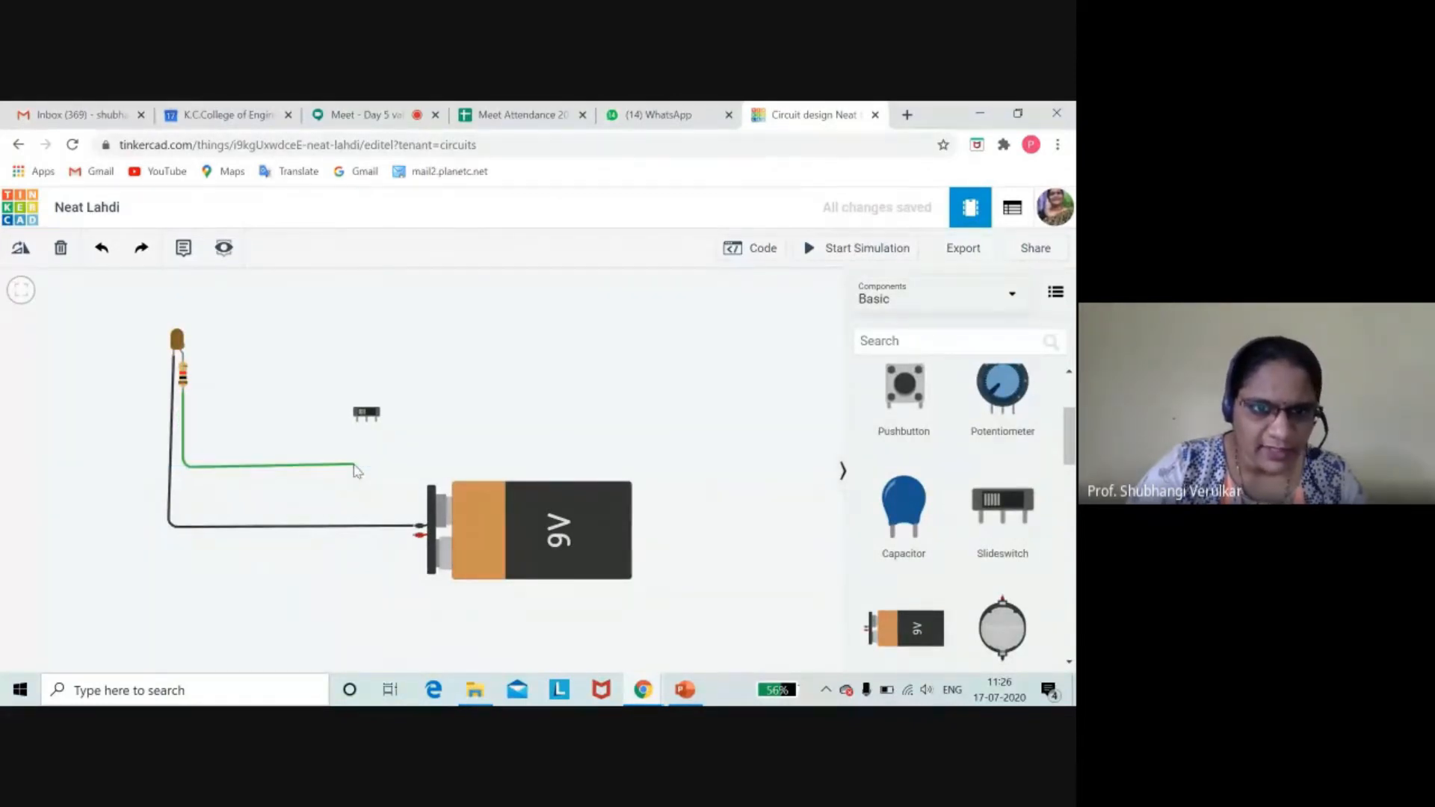
left_click(357, 422)
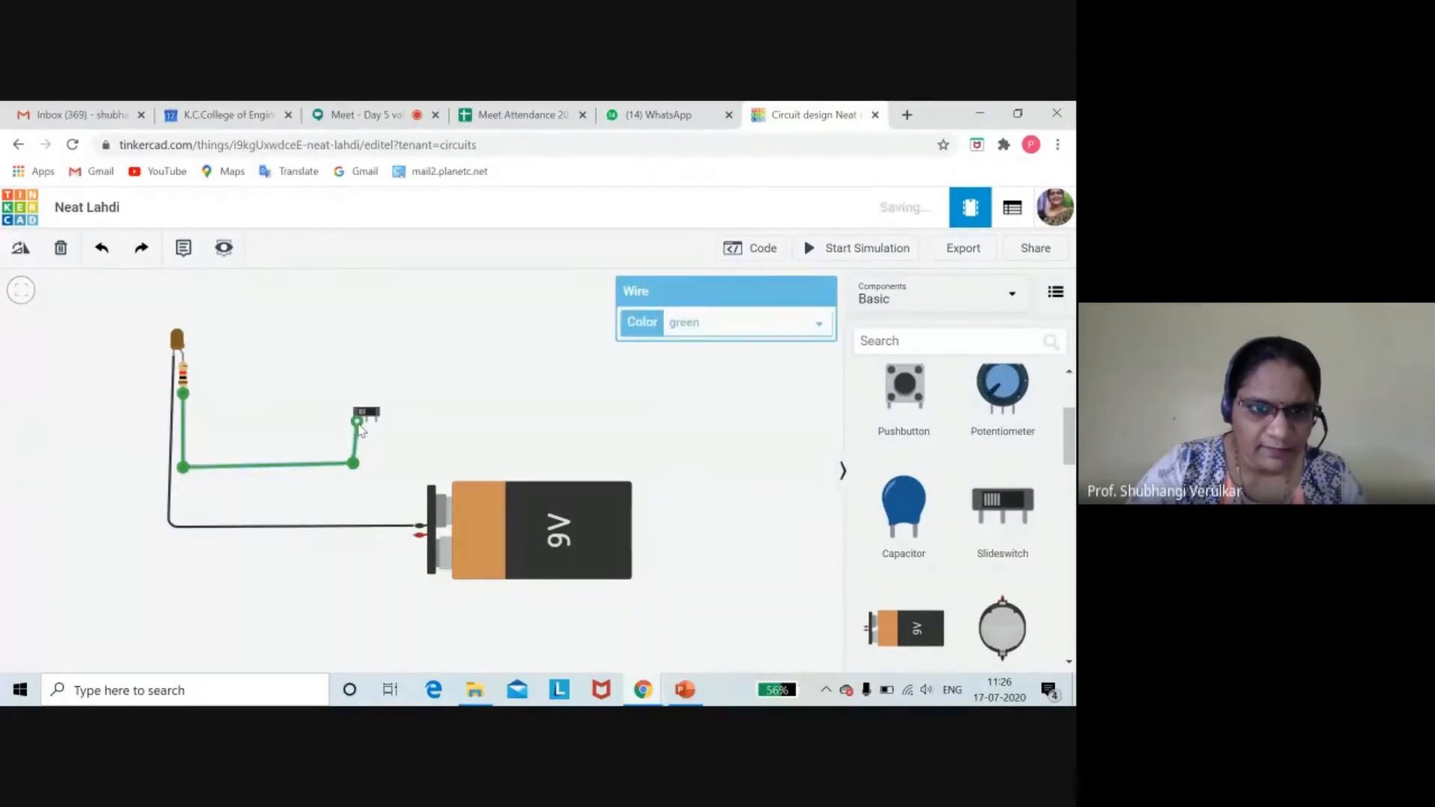
left_click(499, 413)
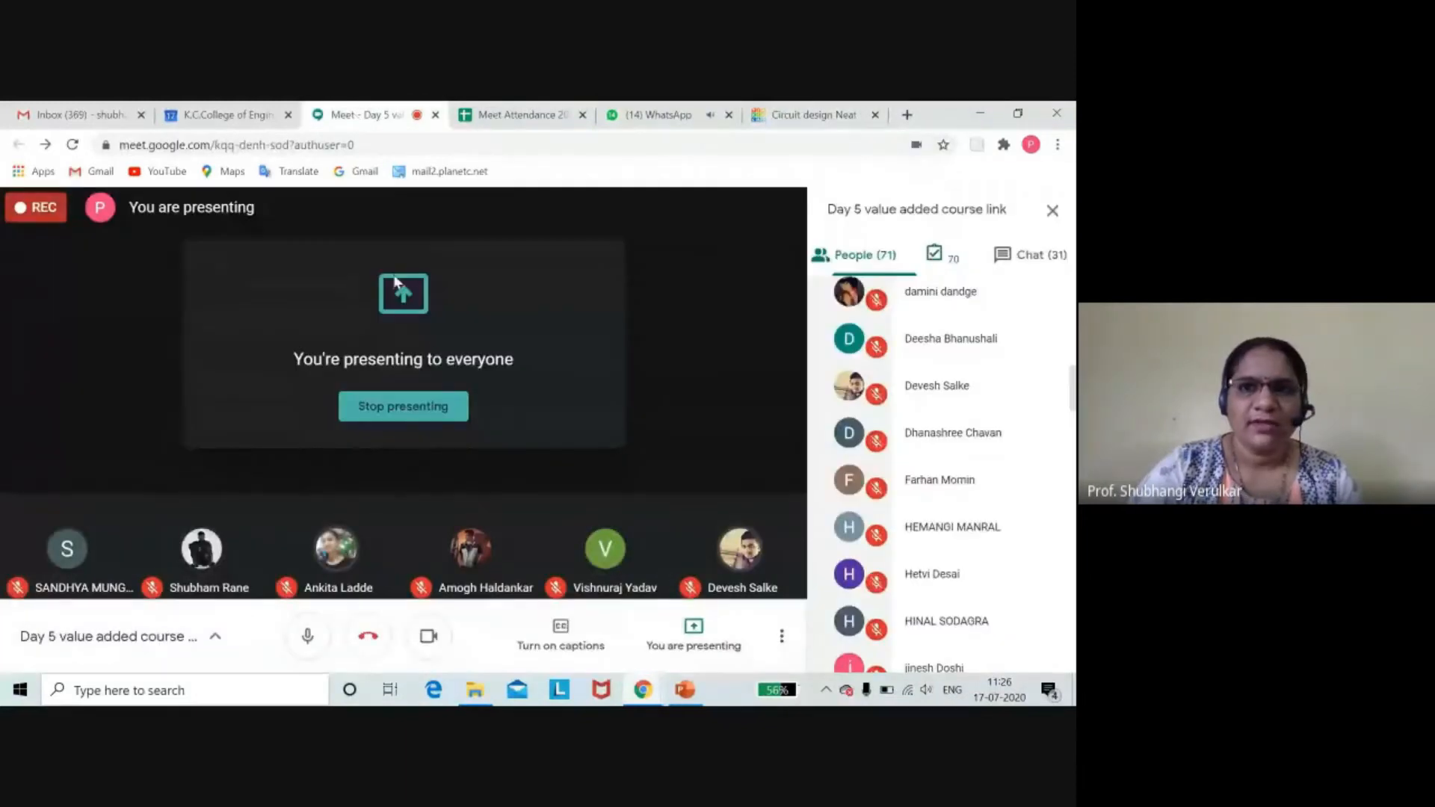
- Return from the Meet call to the Tinkercad circuit and wire the slideswitch's Common terminal to the battery's negative terminal
left_click(808, 120)
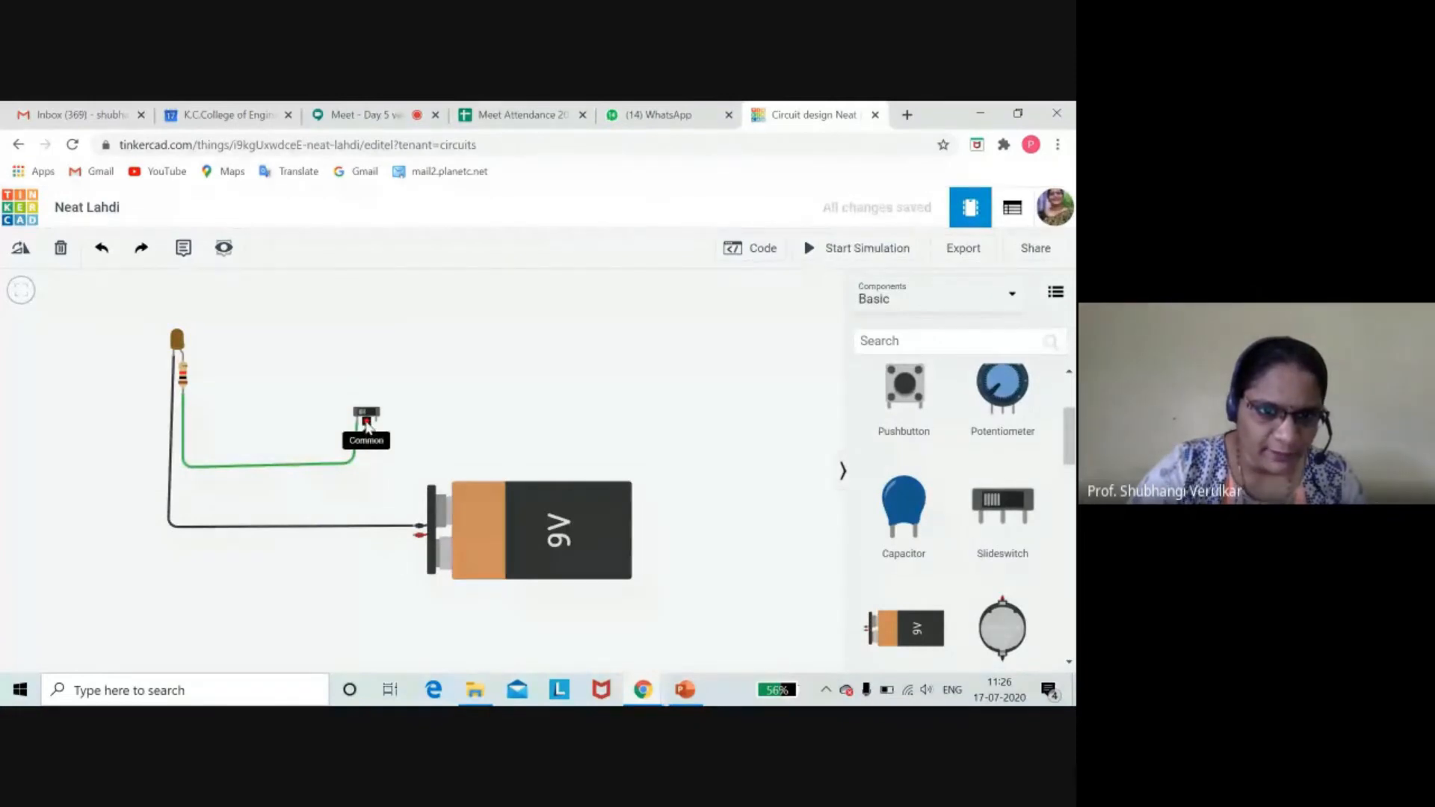
left_click(366, 423)
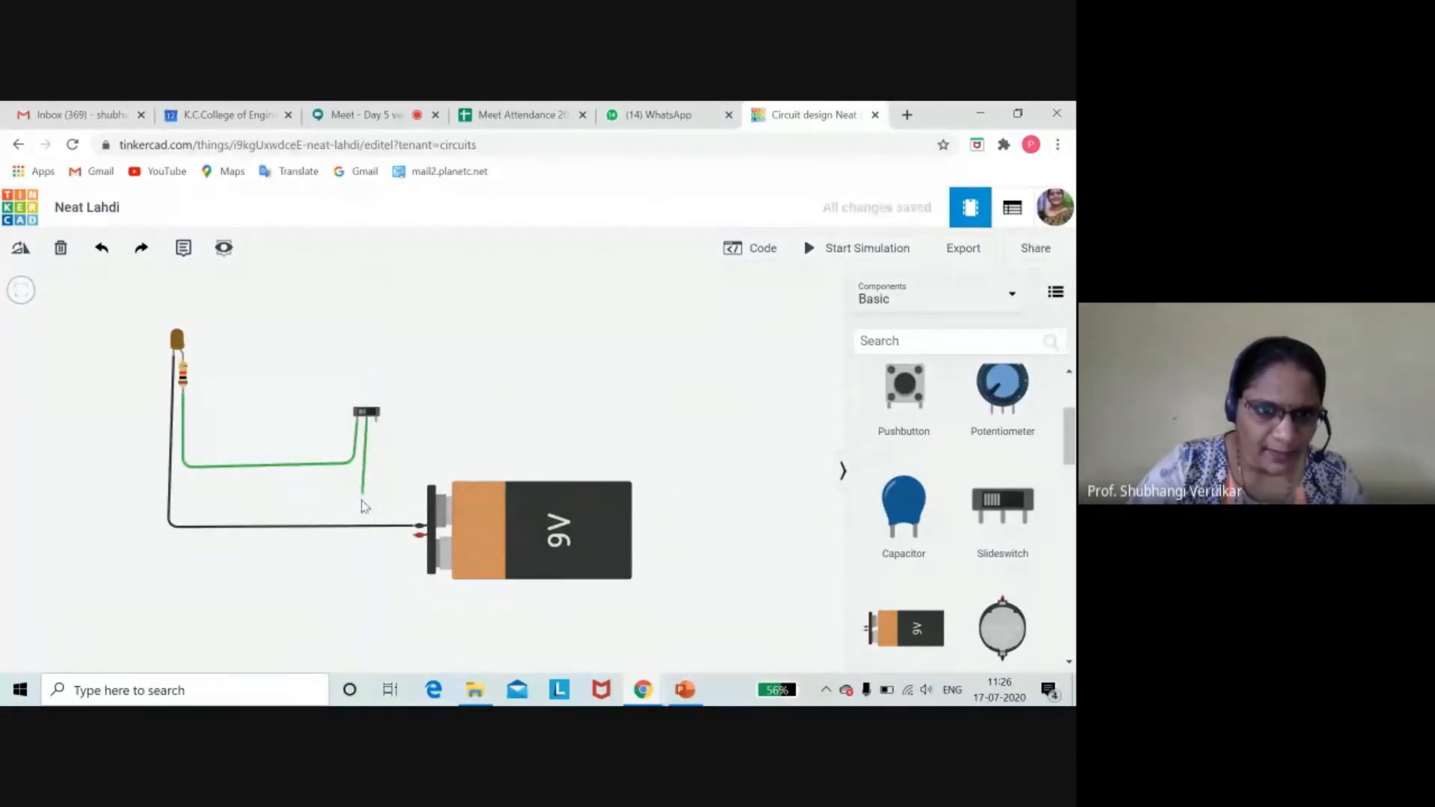
left_click(361, 545)
left_click(419, 532)
left_click(408, 603)
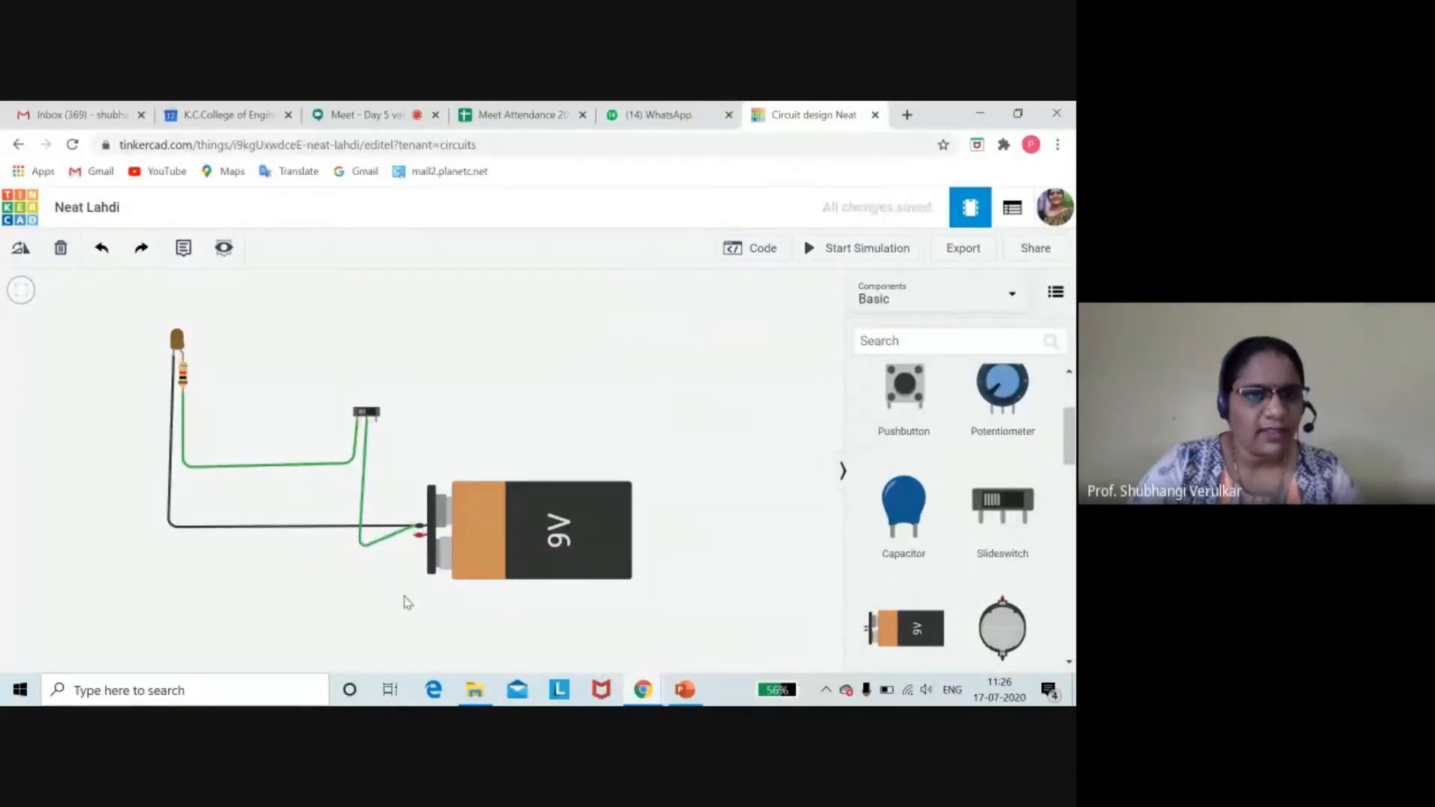
- Move the slideswitch slightly upward and wire the battery's positive terminal to the switch's Terminal 1
left_click_drag(362, 423, 367, 392)
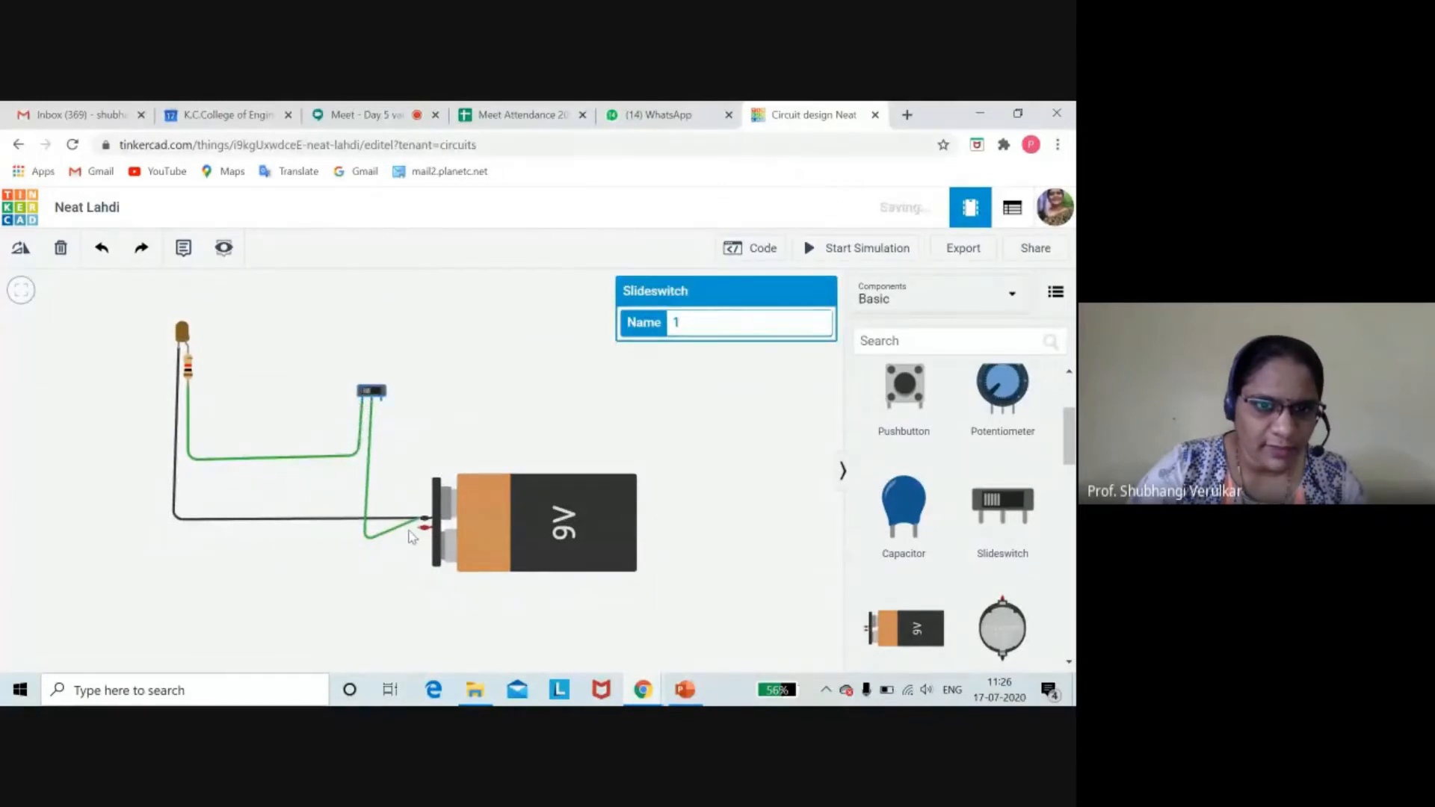
left_click(425, 527)
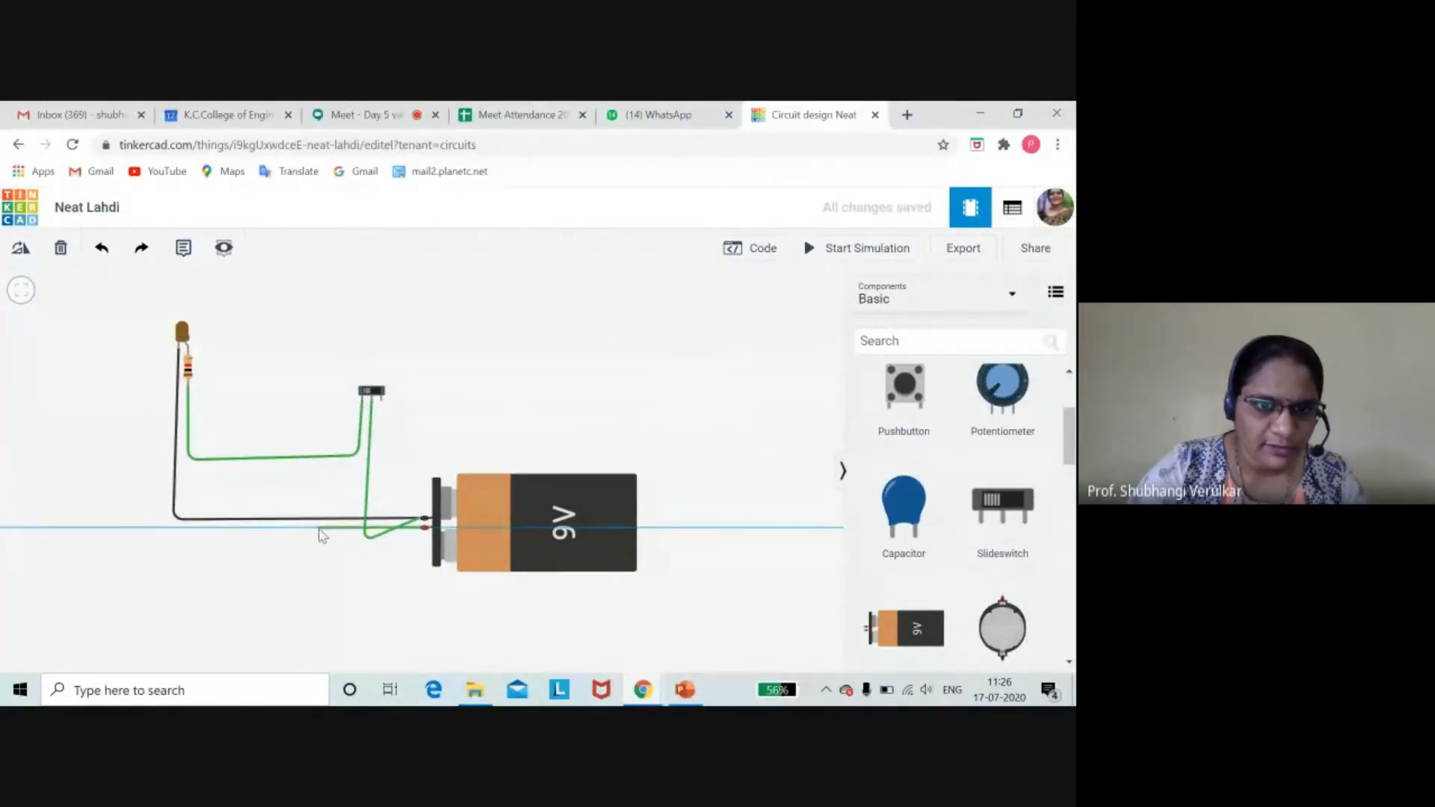
left_click(321, 526)
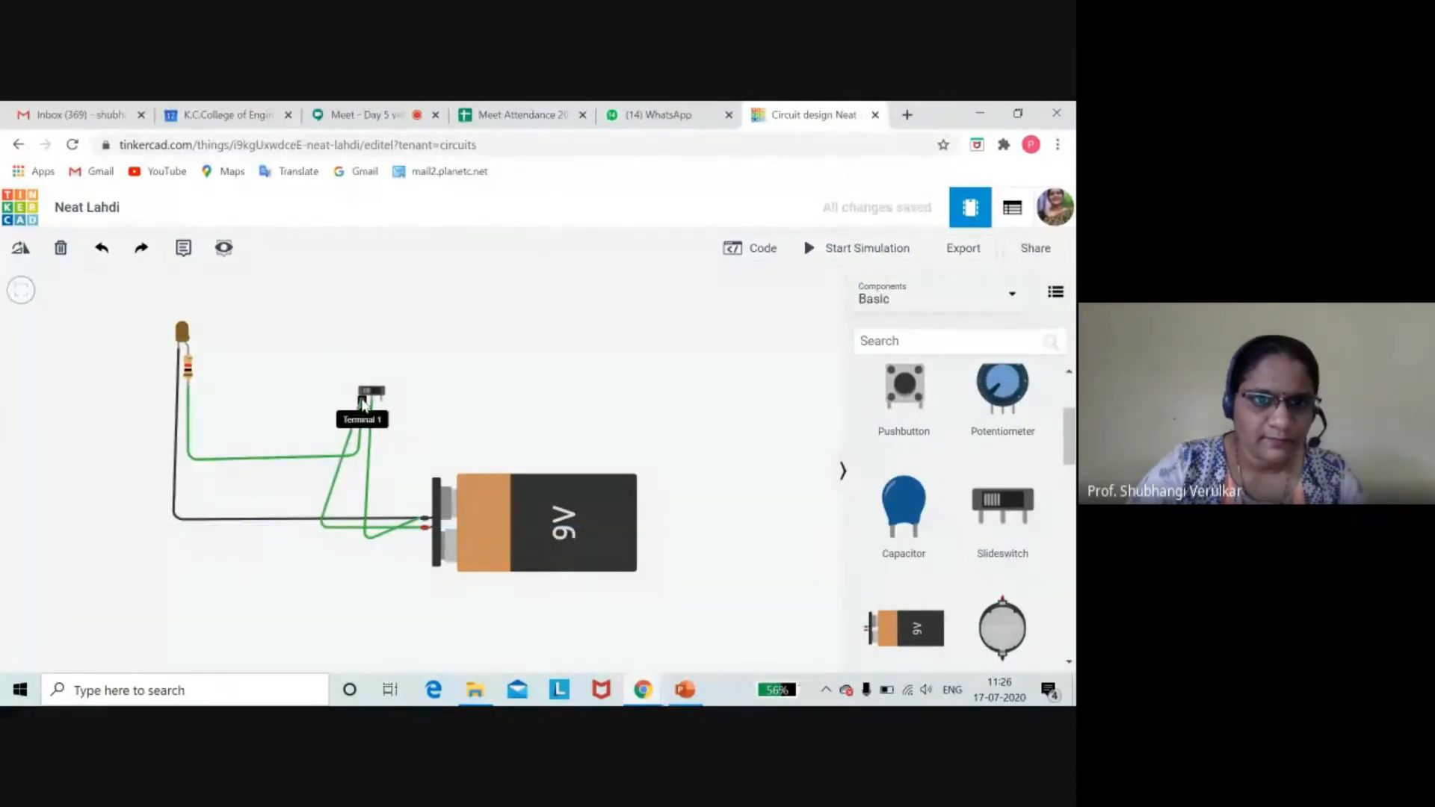
left_click(363, 405)
left_click(492, 406)
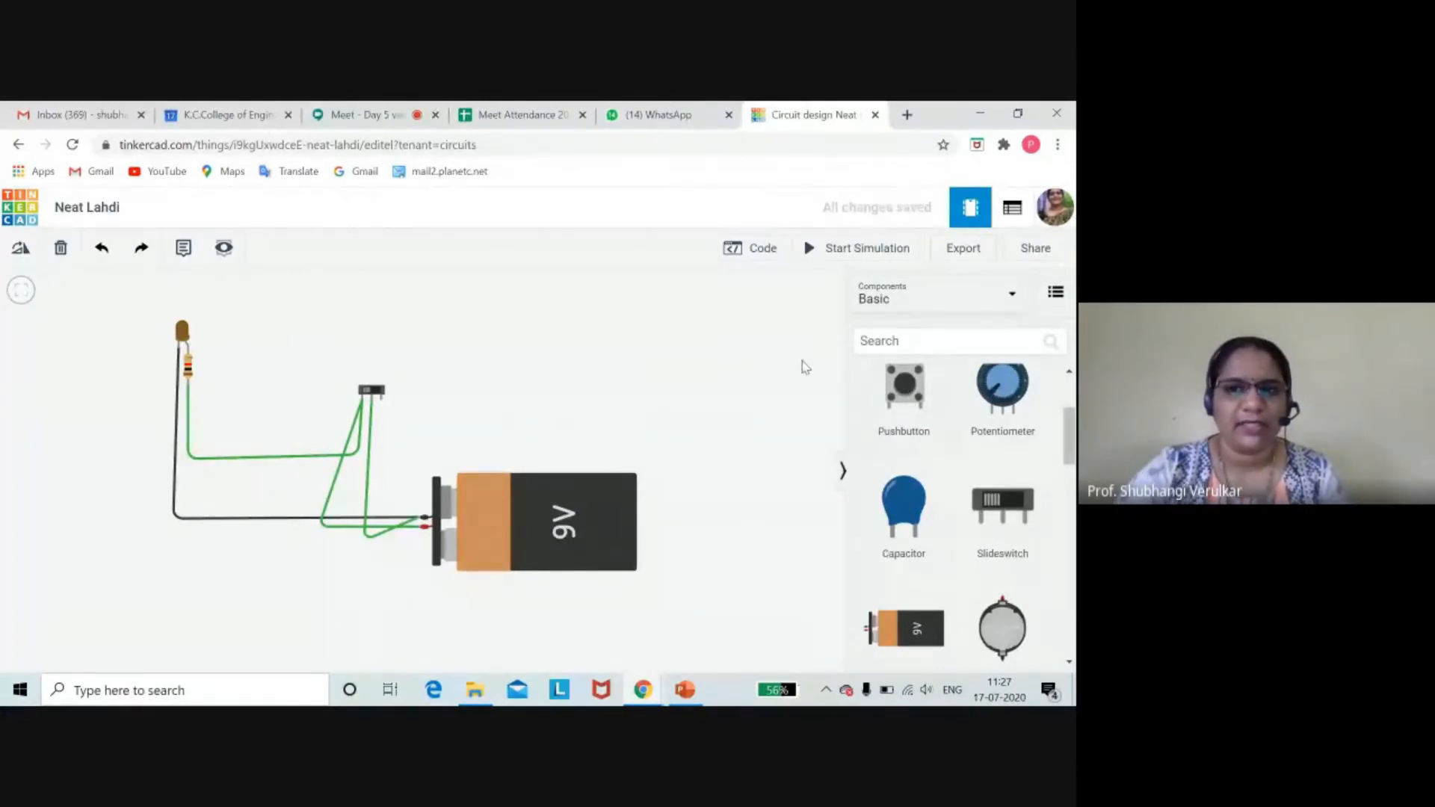
- Start the simulation and toggle the slideswitch back and forth four times to test the orange LED
left_click(832, 248)
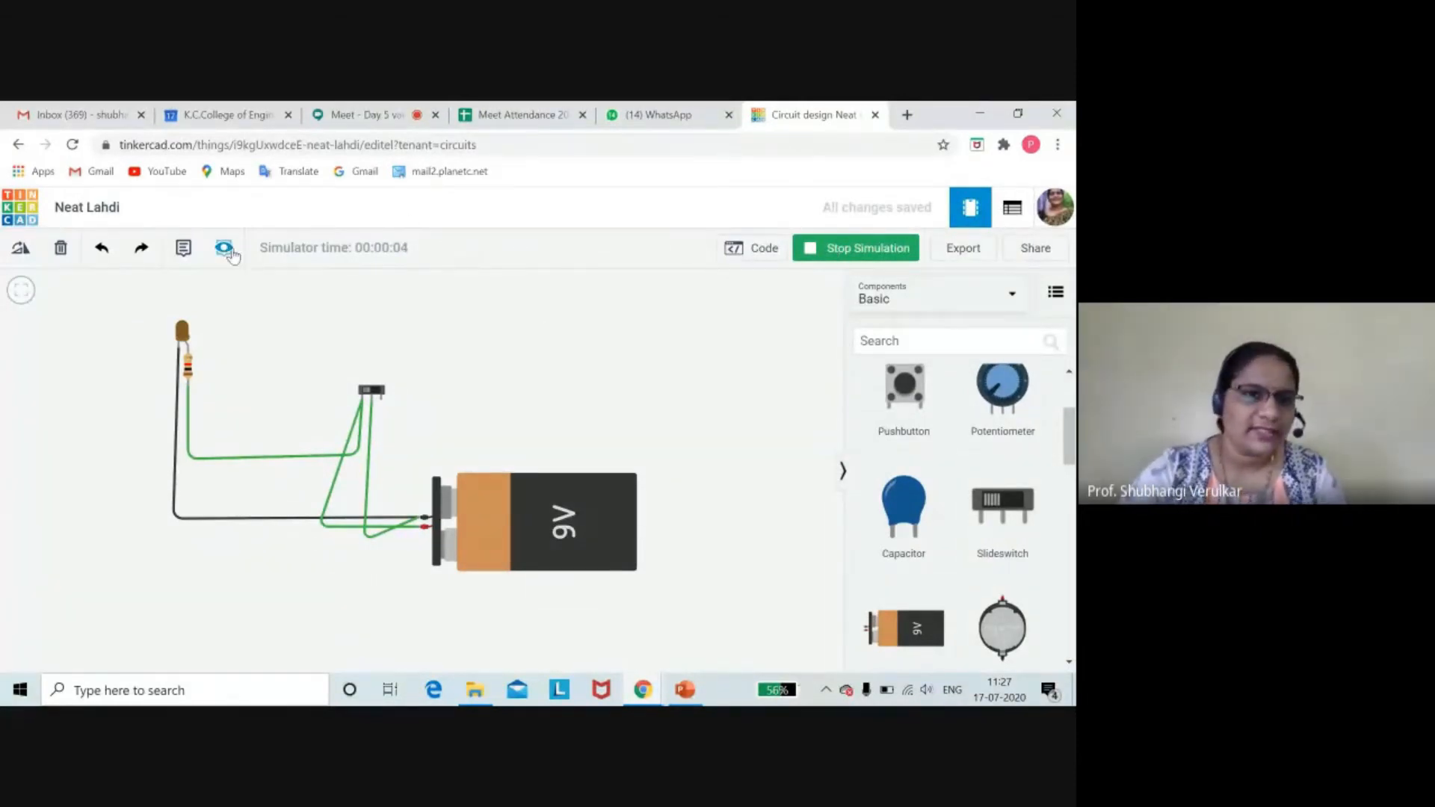
left_click(373, 392)
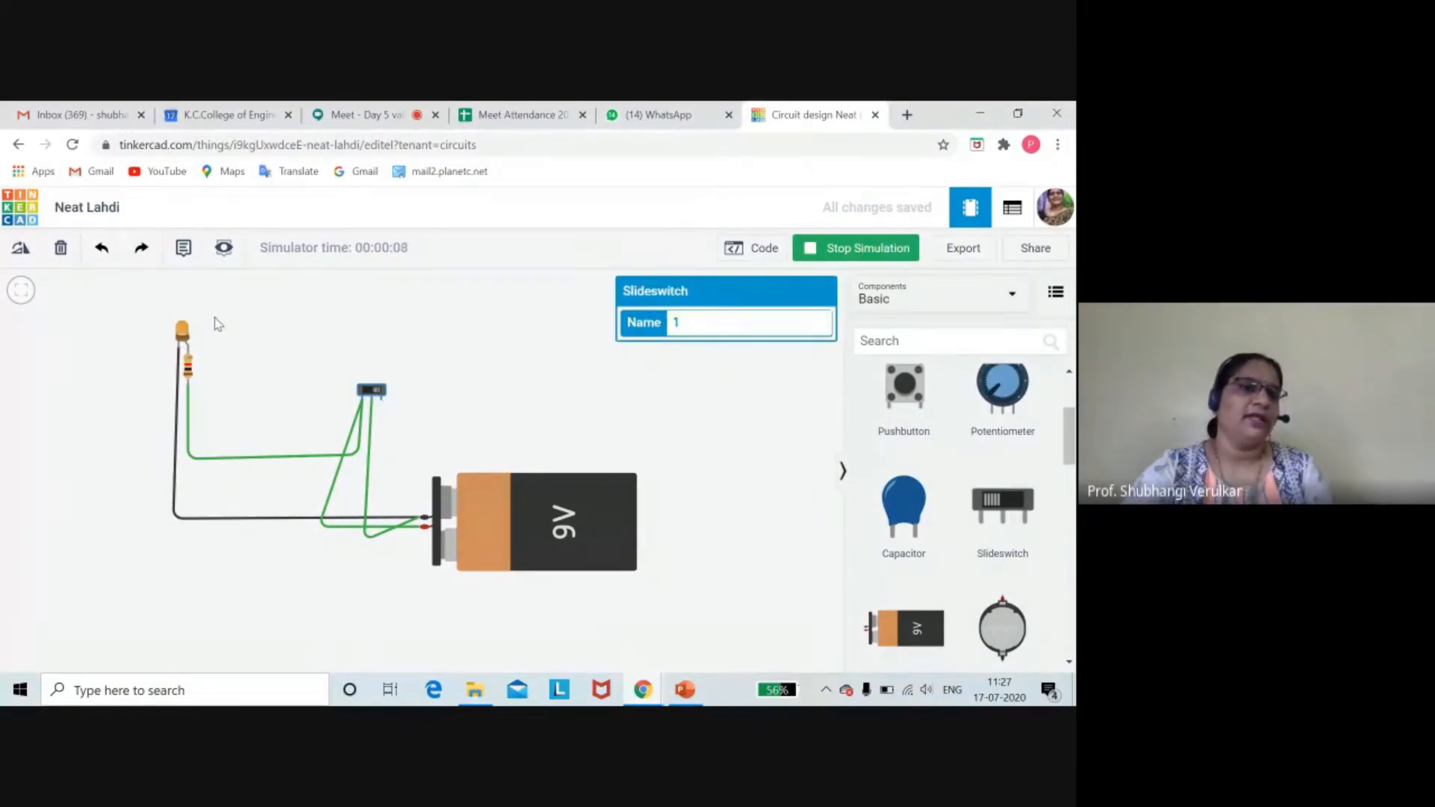
left_click(371, 391)
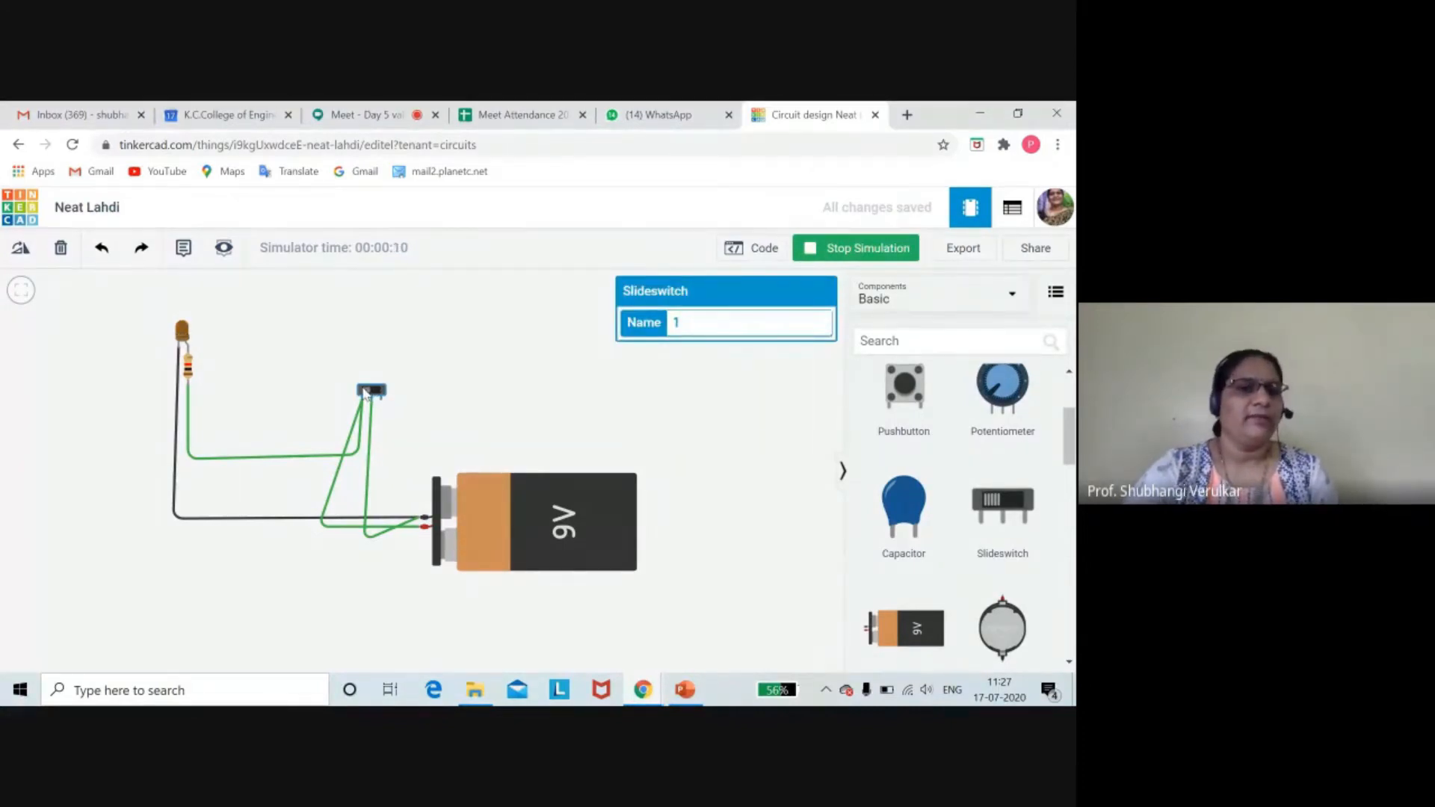
left_click(379, 393)
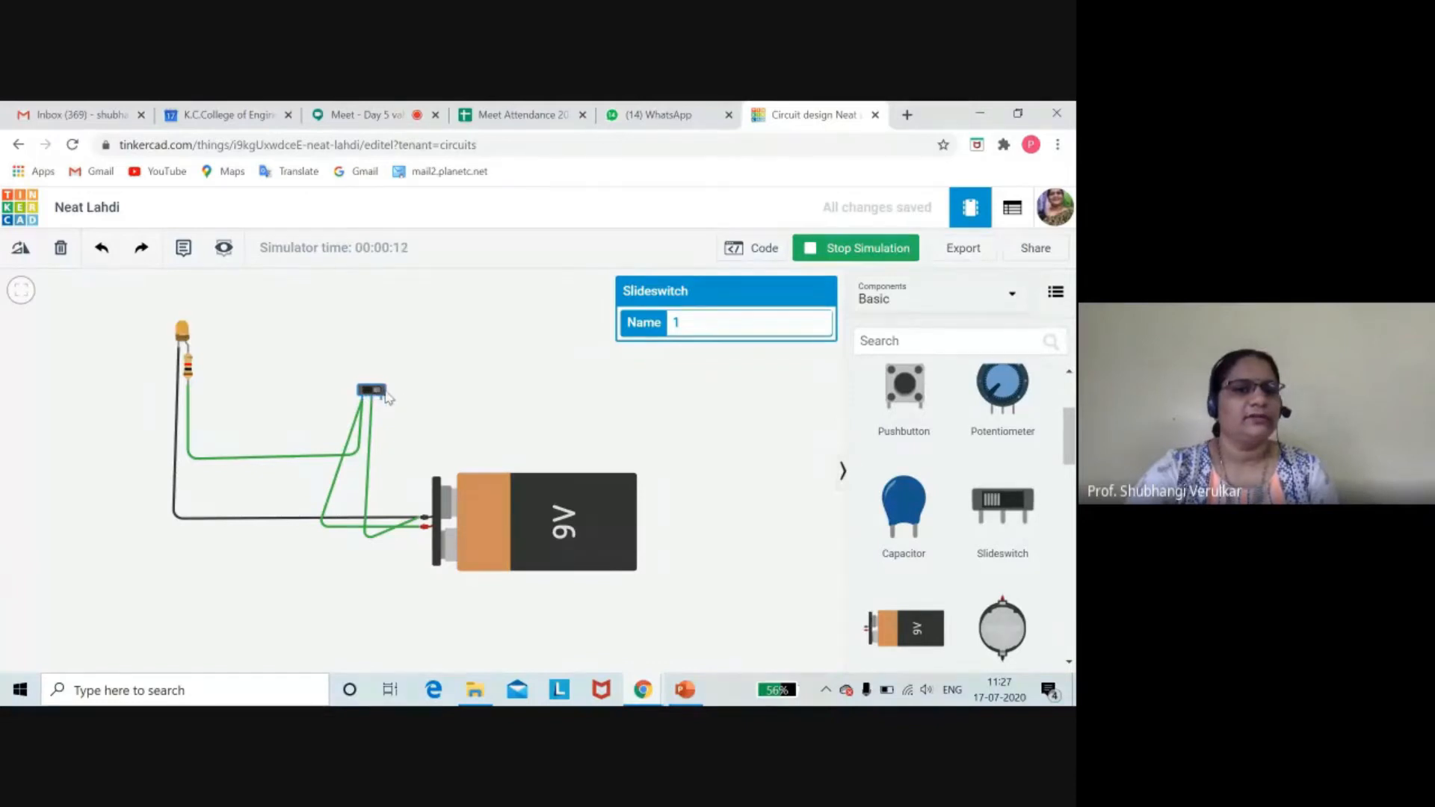
left_click(377, 397)
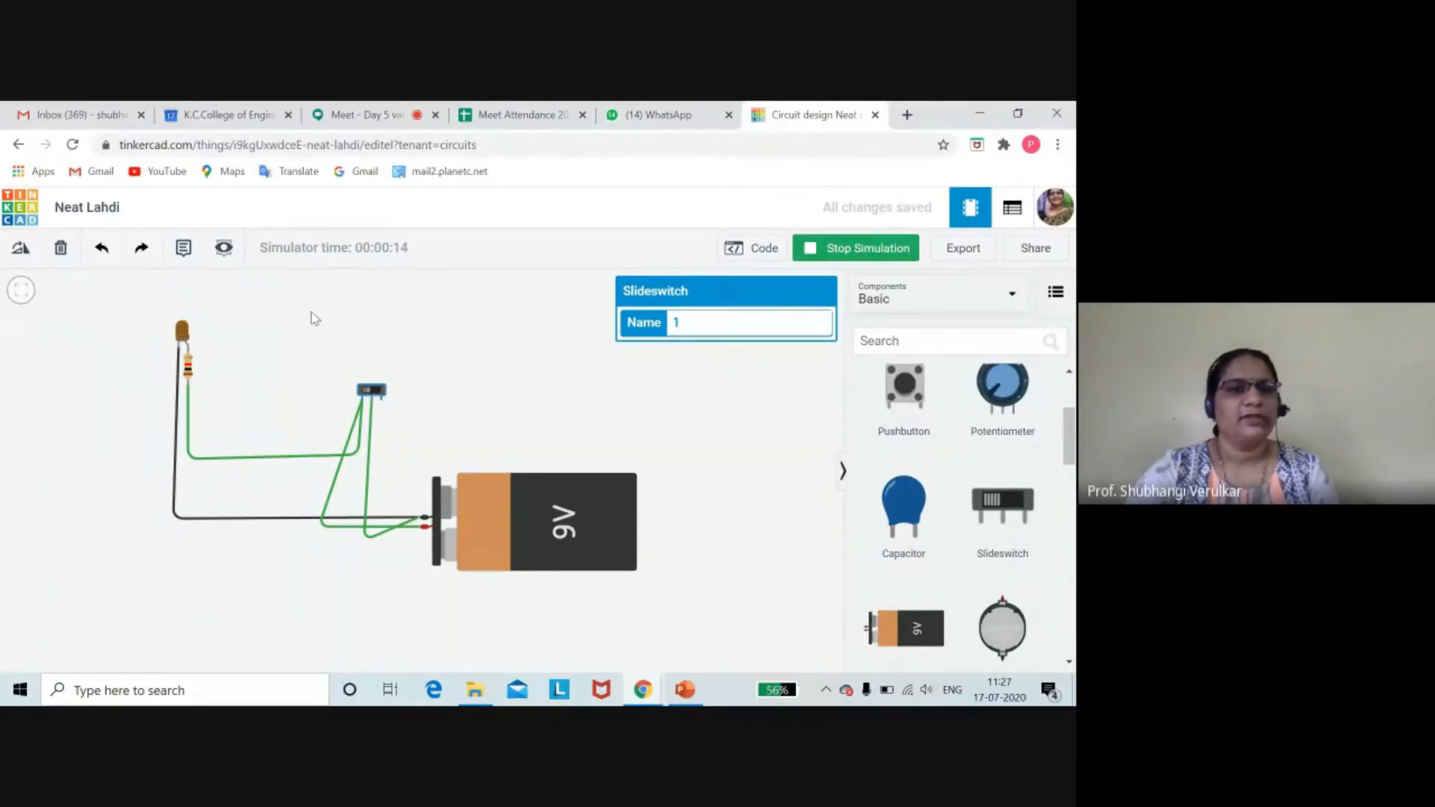
- Try red and finally blue as the LED's color during the simulation, and flip the slideswitch to test the blue LED
left_click(183, 332)
left_click(822, 363)
left_click(727, 430)
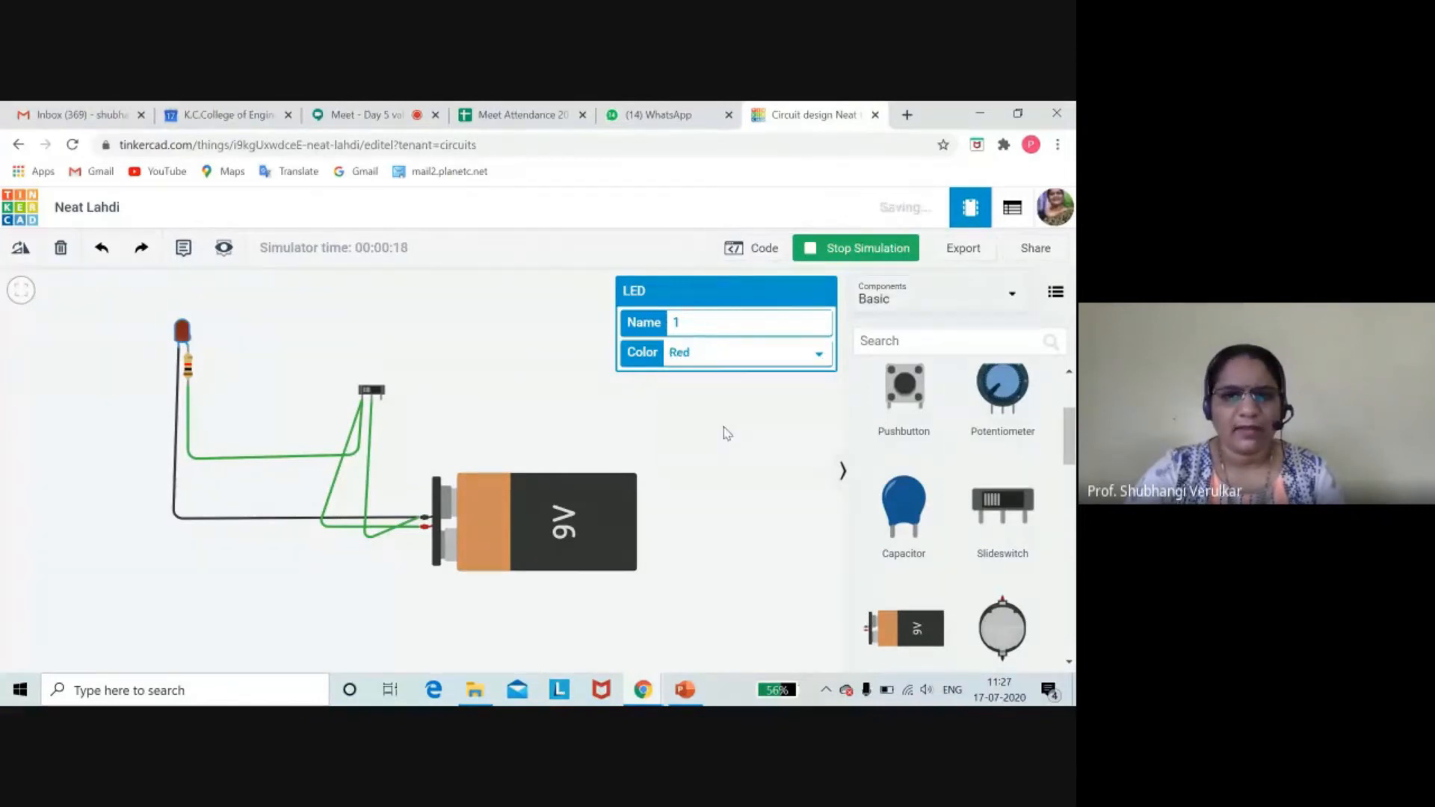
left_click(820, 355)
left_click(743, 417)
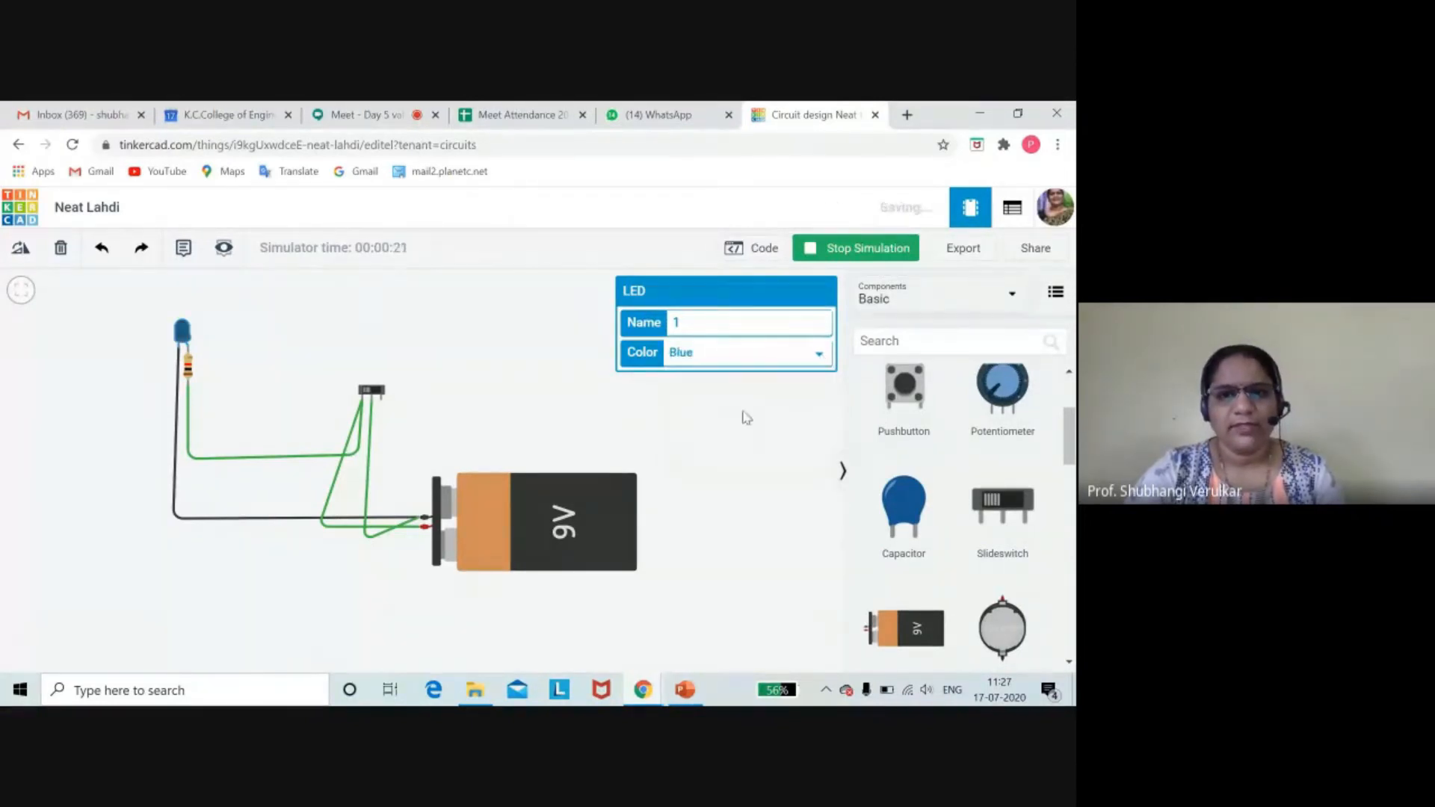
left_click(364, 391)
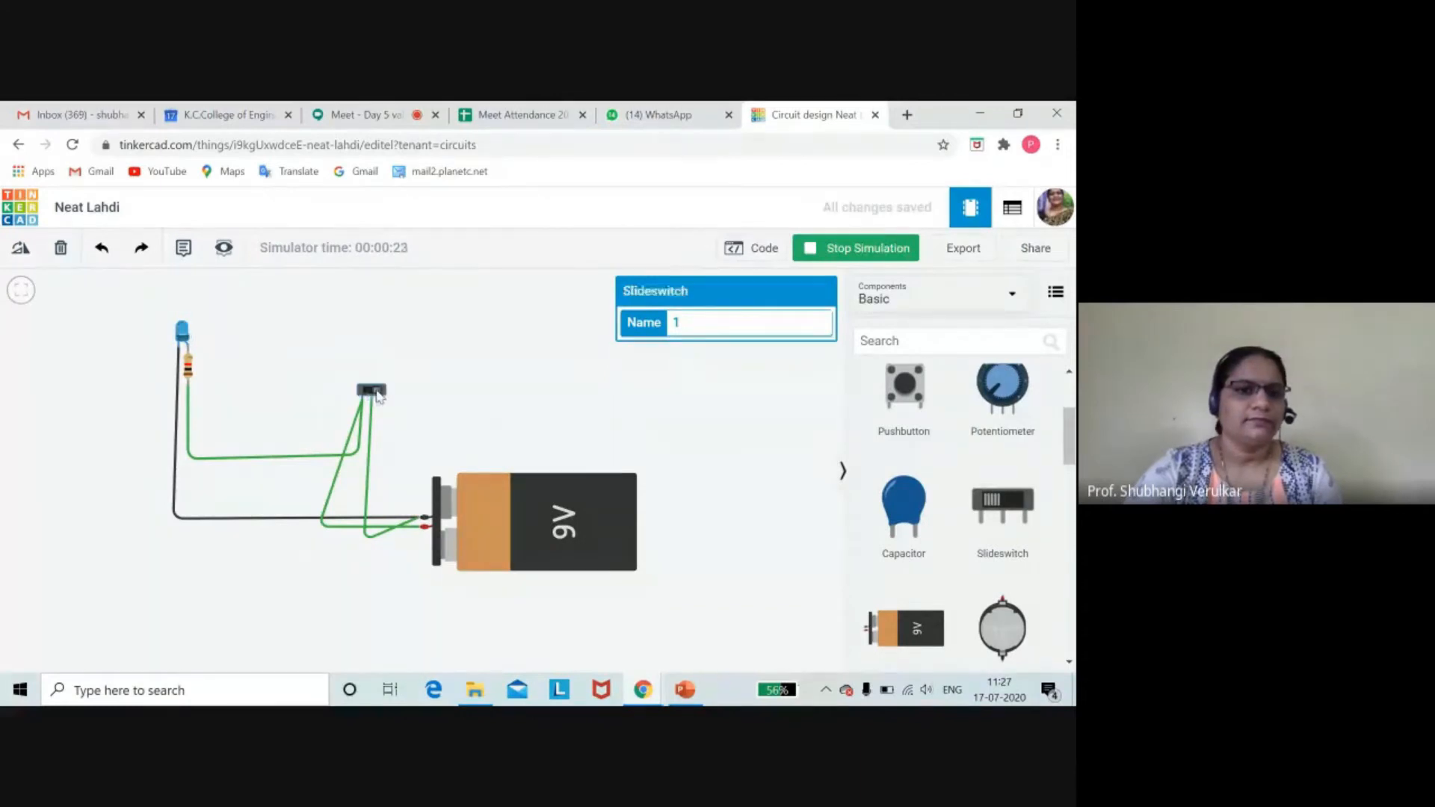
- Fit the circuit in the view and flip the slideswitch back and forth repeatedly to demonstrate switching the blue LED
left_click(22, 299)
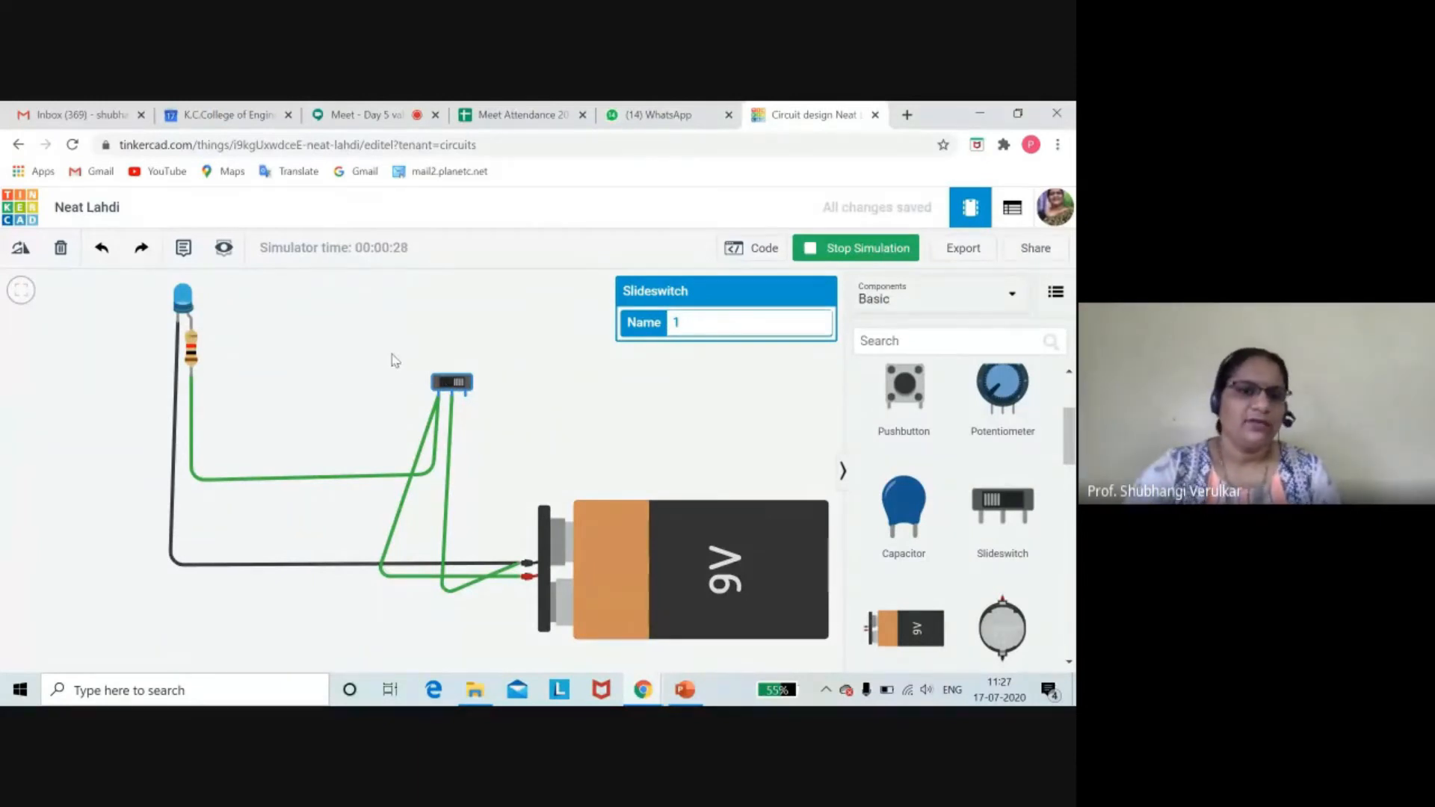
left_click(458, 385)
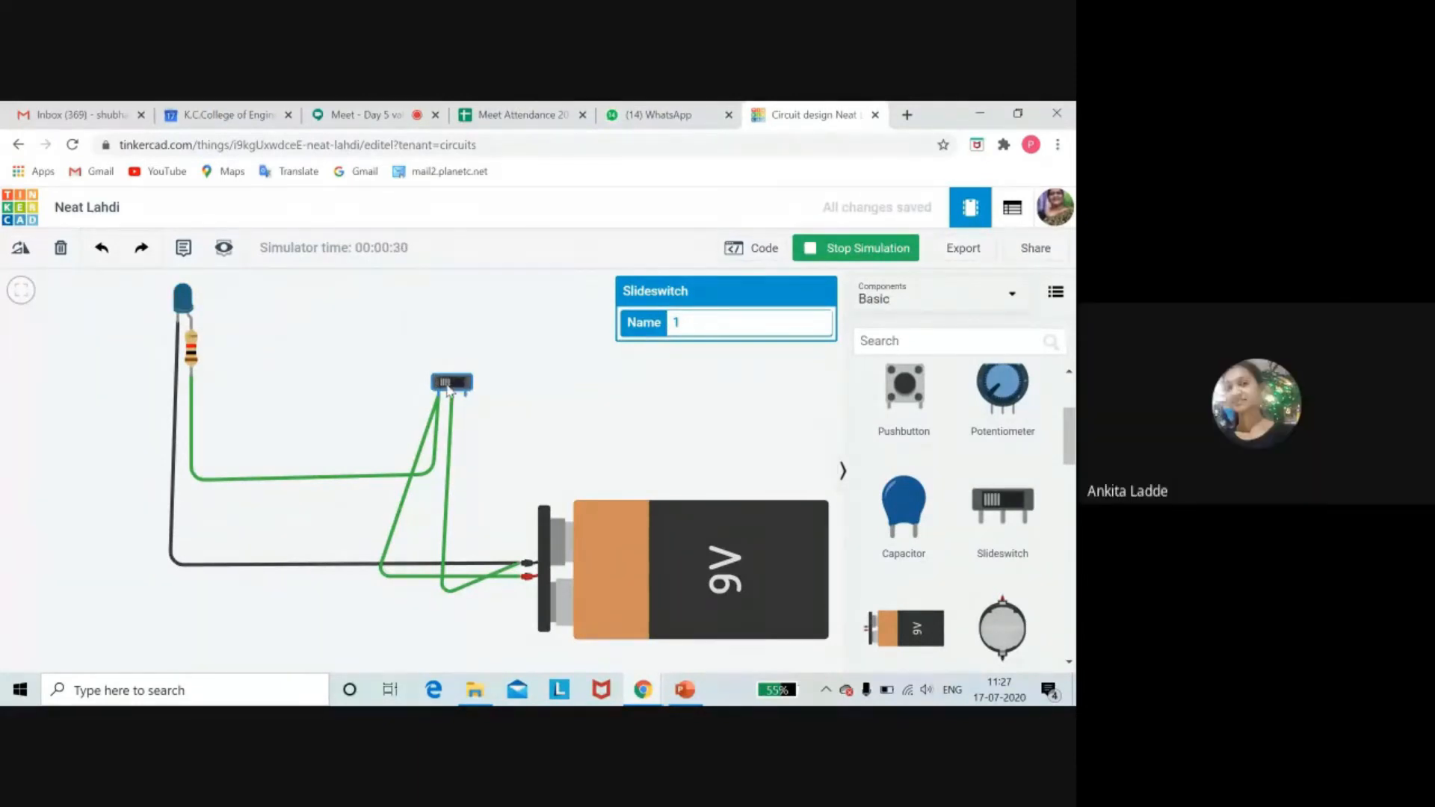
left_click(450, 386)
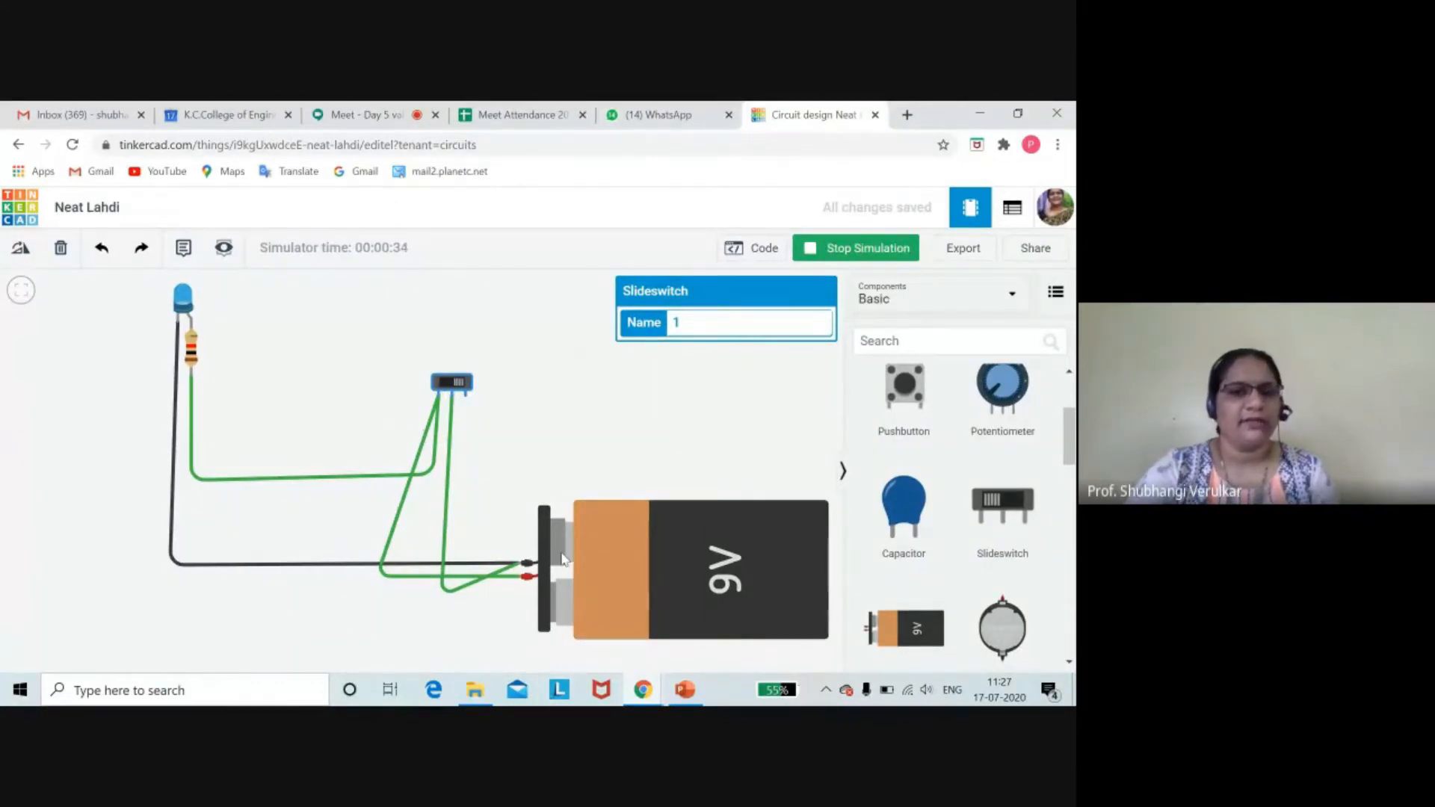
left_click(456, 384)
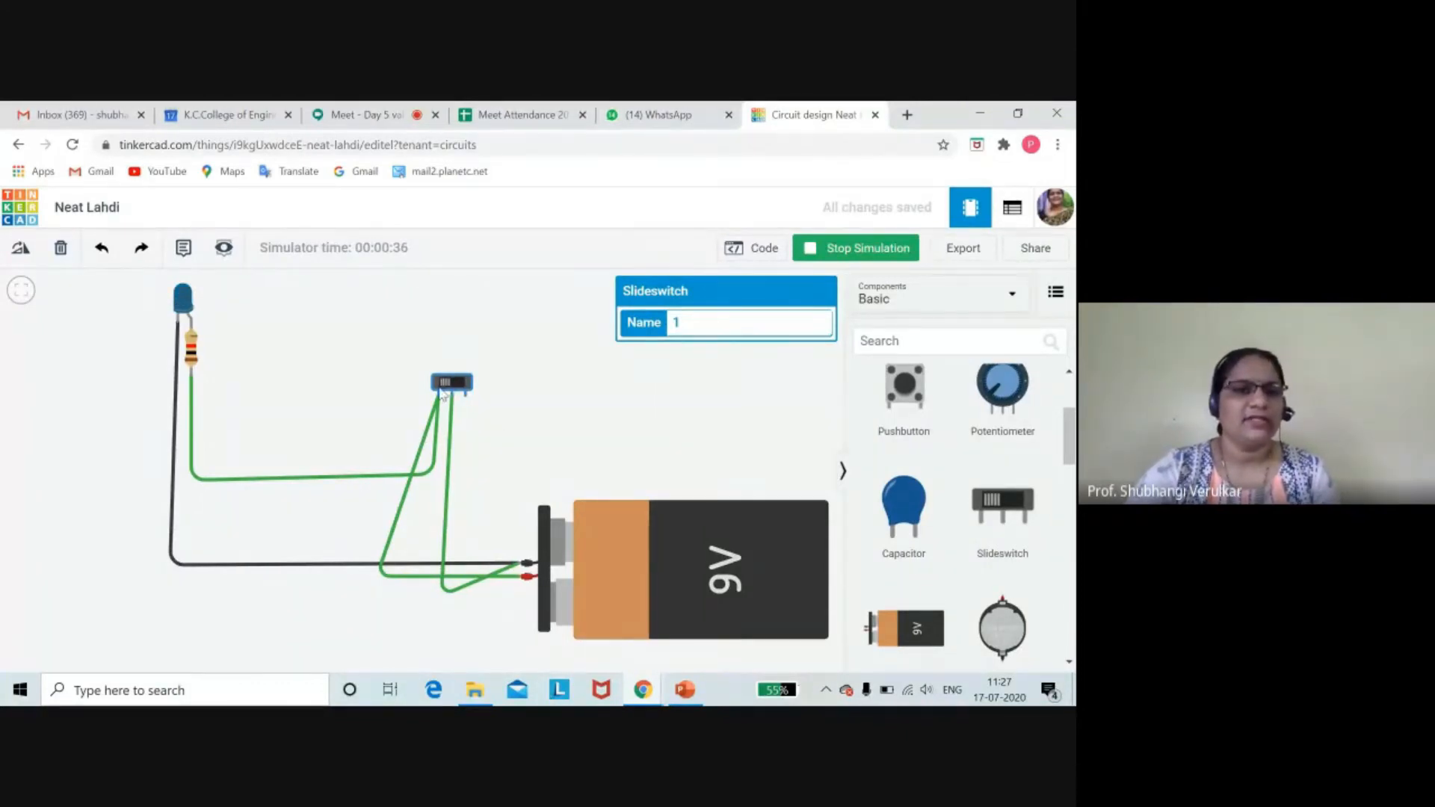
left_click(445, 385)
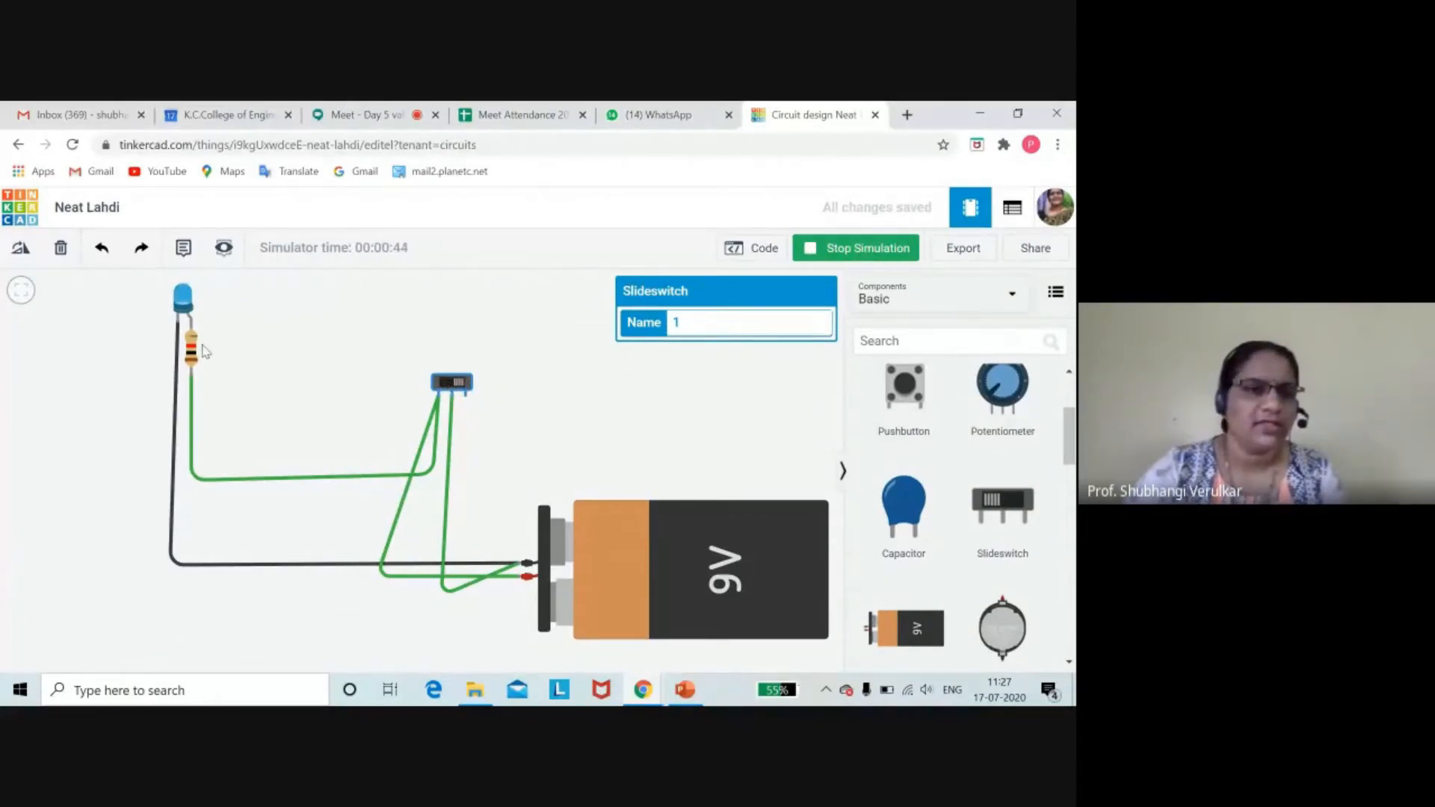
left_click(458, 383)
left_click(457, 384)
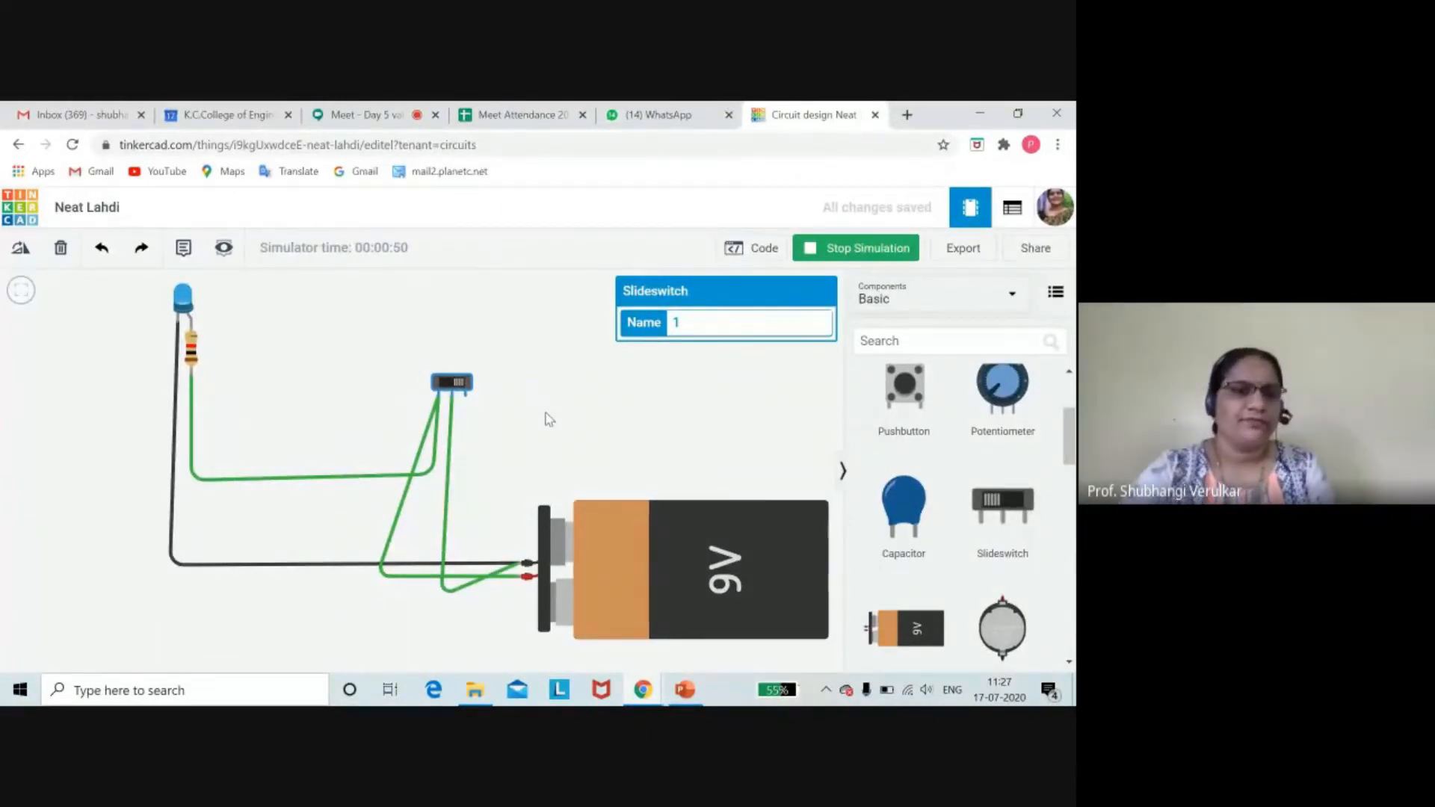
left_click(457, 384)
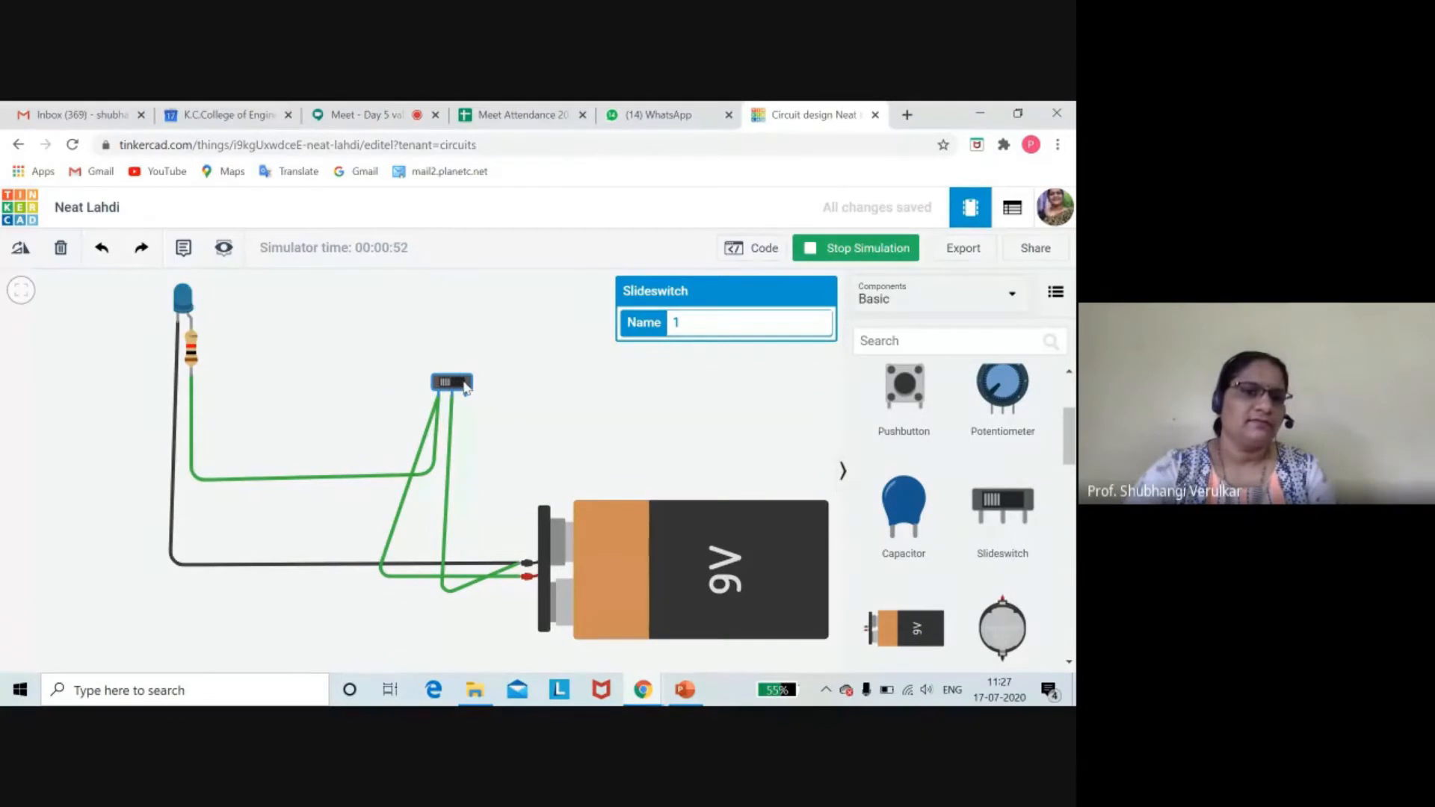
left_click(458, 383)
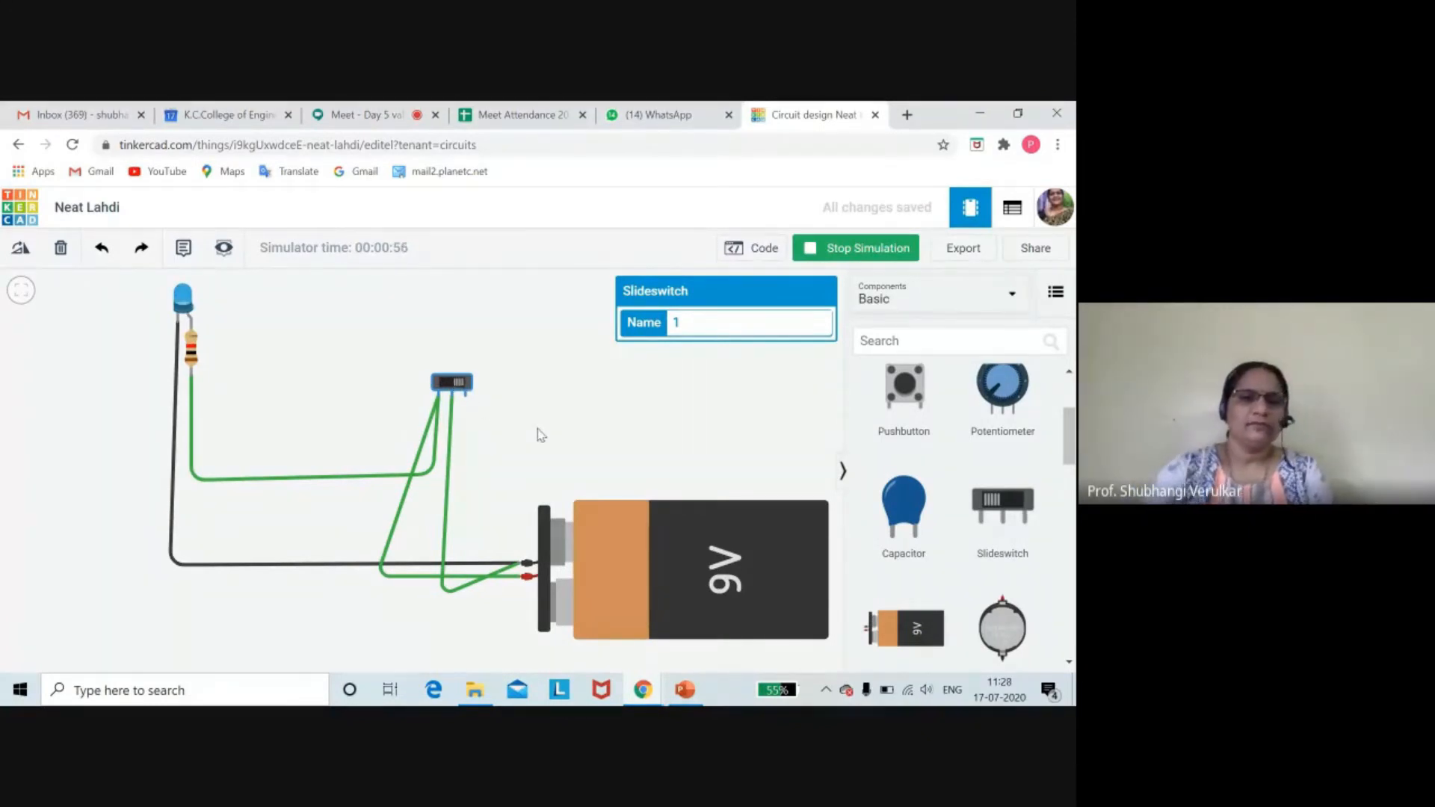
left_click(460, 389)
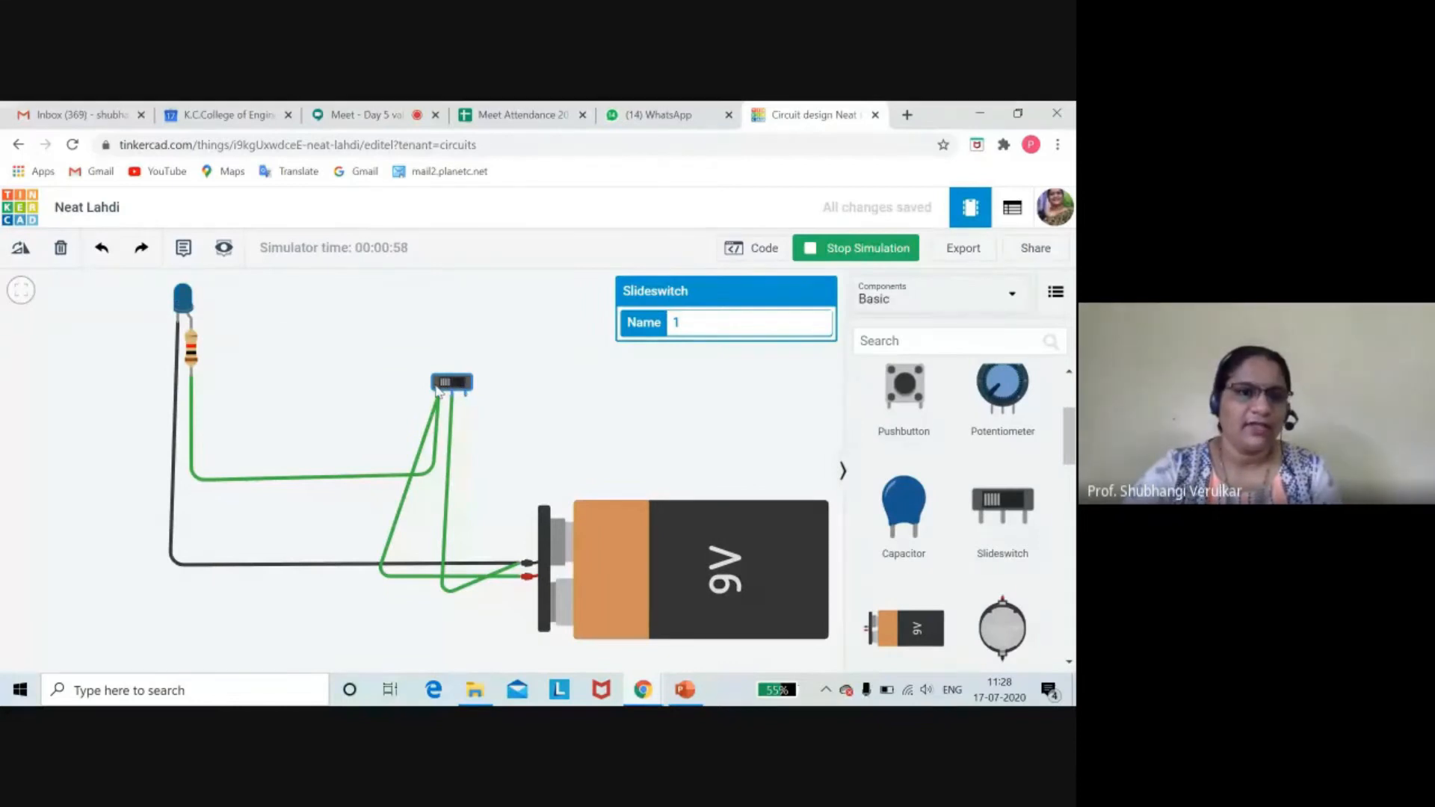
- Recolor red the wire from the resistor to the slideswitch and the wire from the switch to the battery's positive terminal
left_click(297, 480)
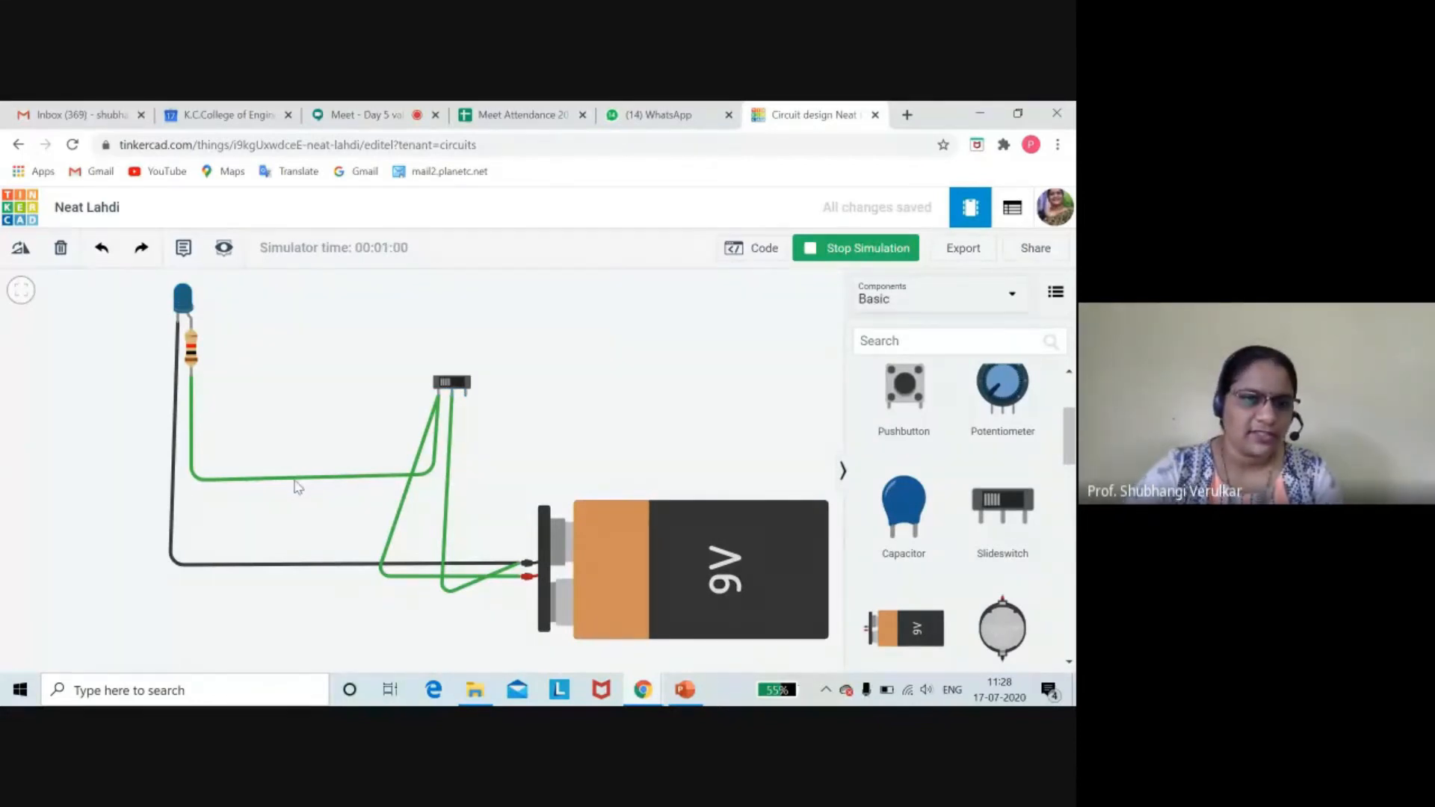
left_click(296, 479)
left_click(818, 325)
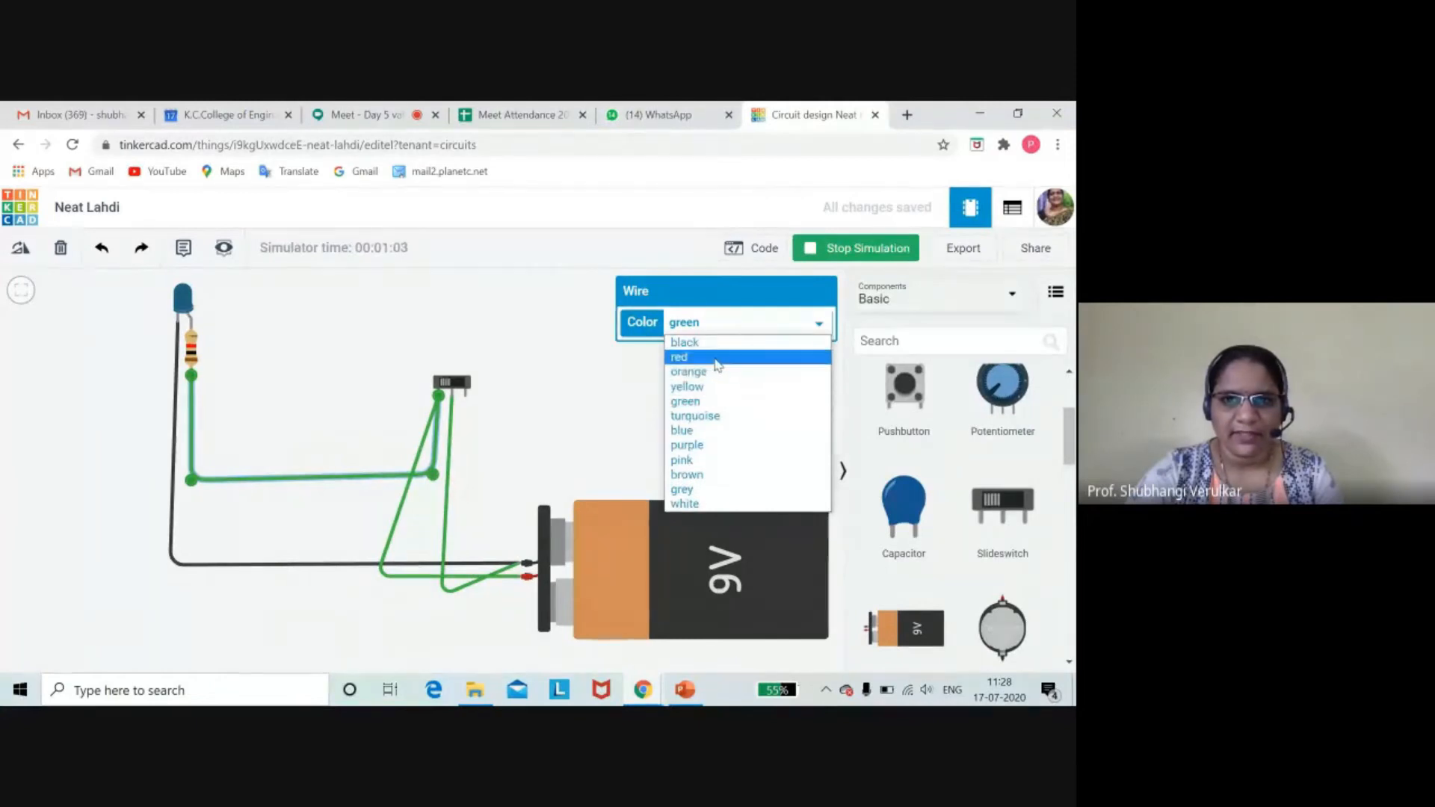
left_click(679, 356)
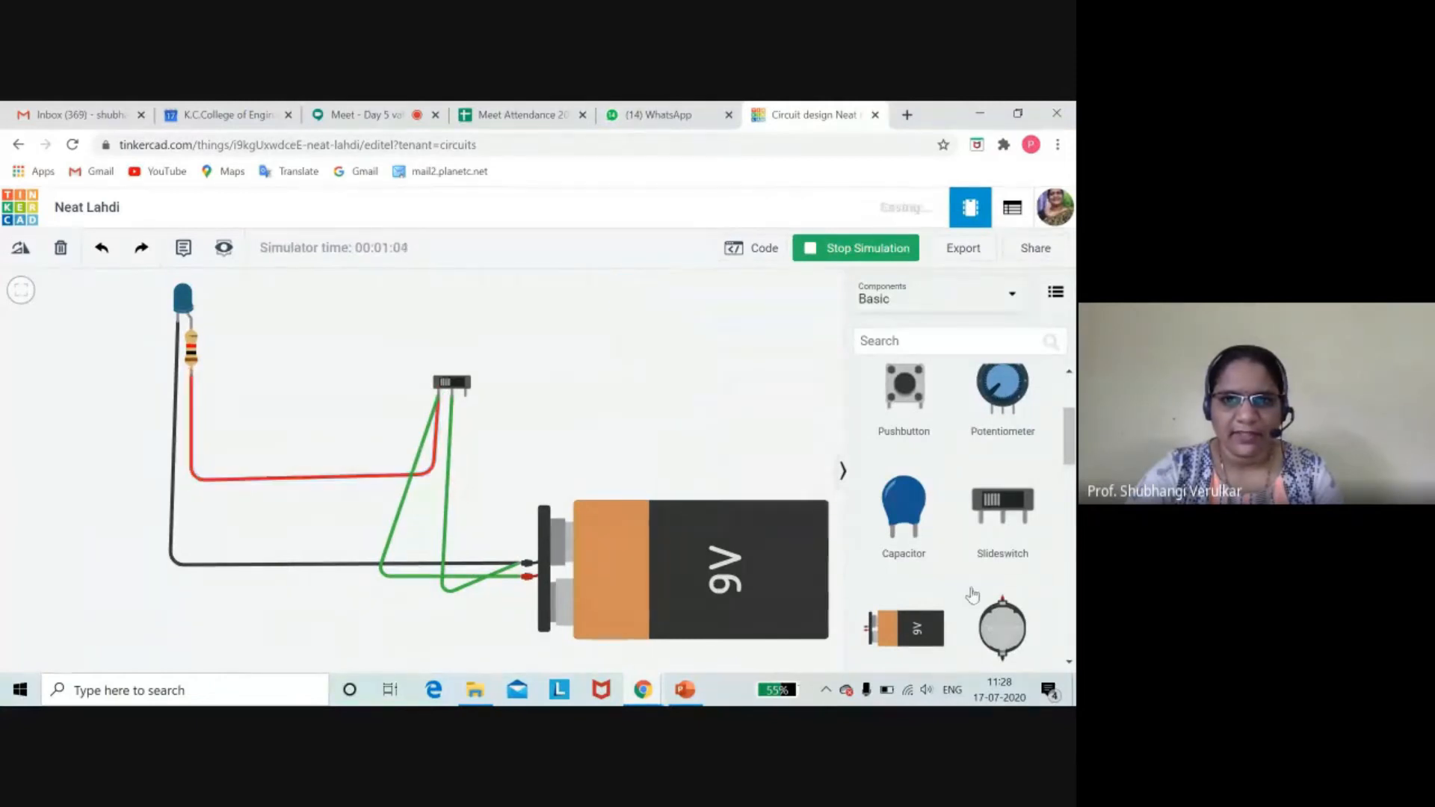
left_click(401, 525)
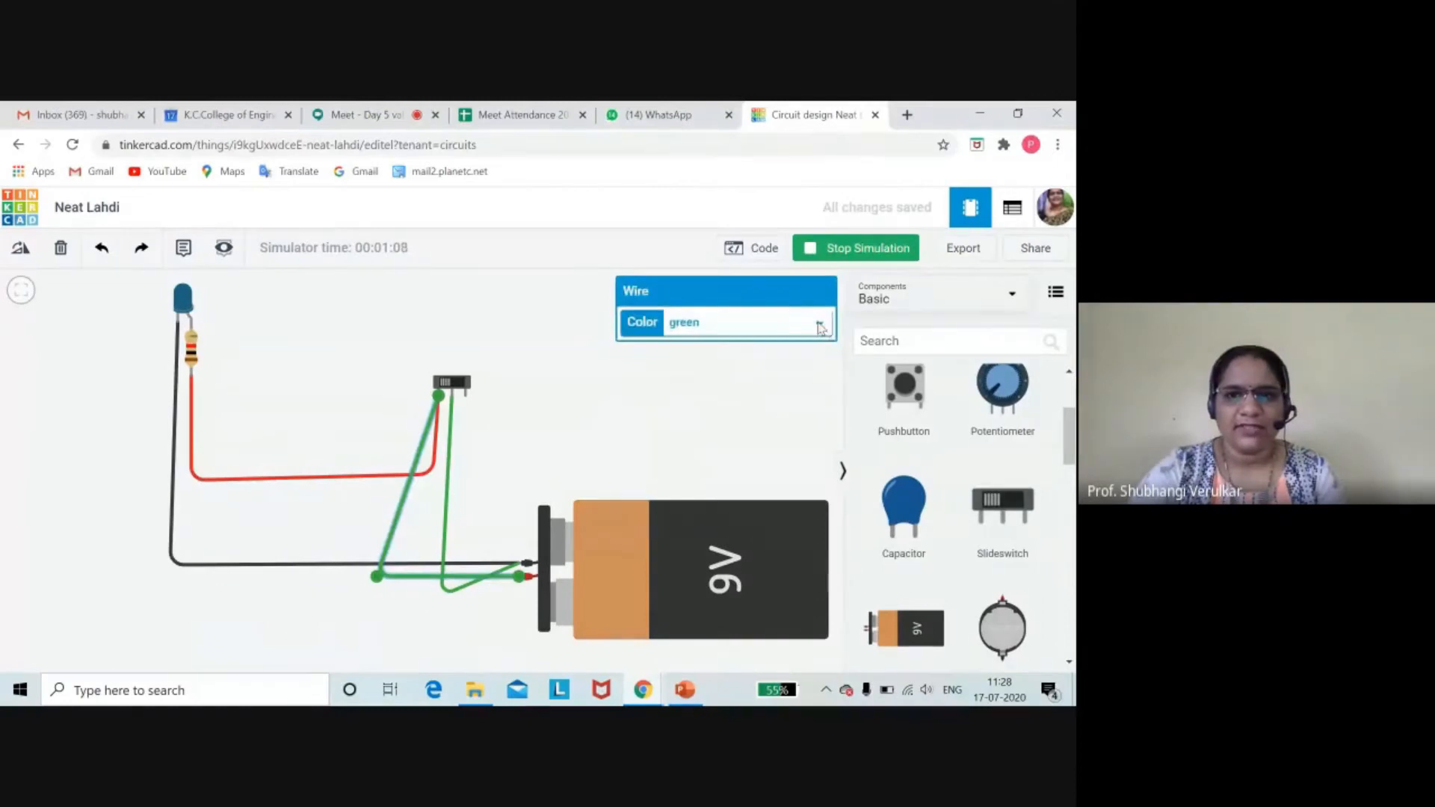
left_click(818, 324)
left_click(735, 357)
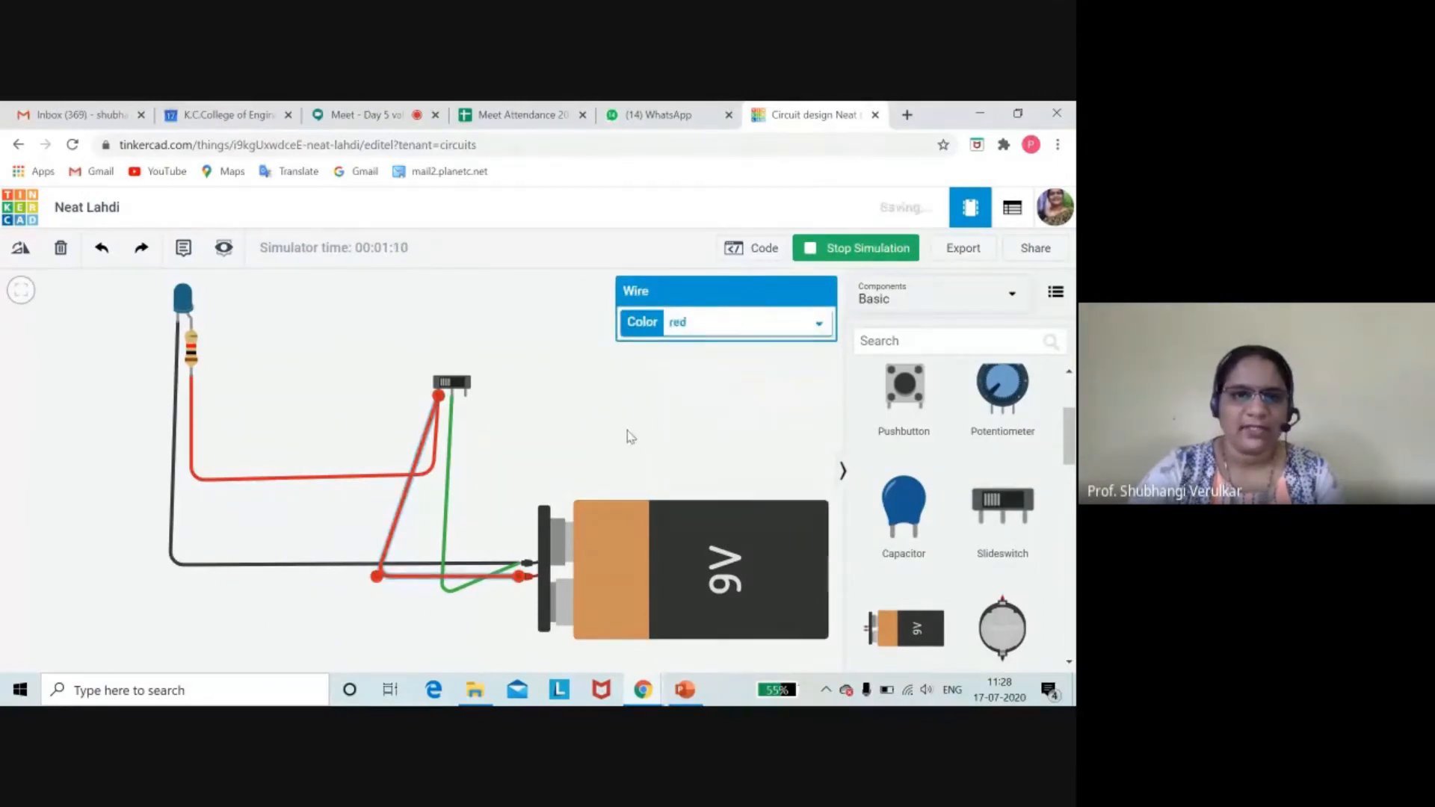
left_click(629, 437)
- Recolor the wire from the slideswitch's Common terminal to the battery's negative terminal black
left_click(446, 519)
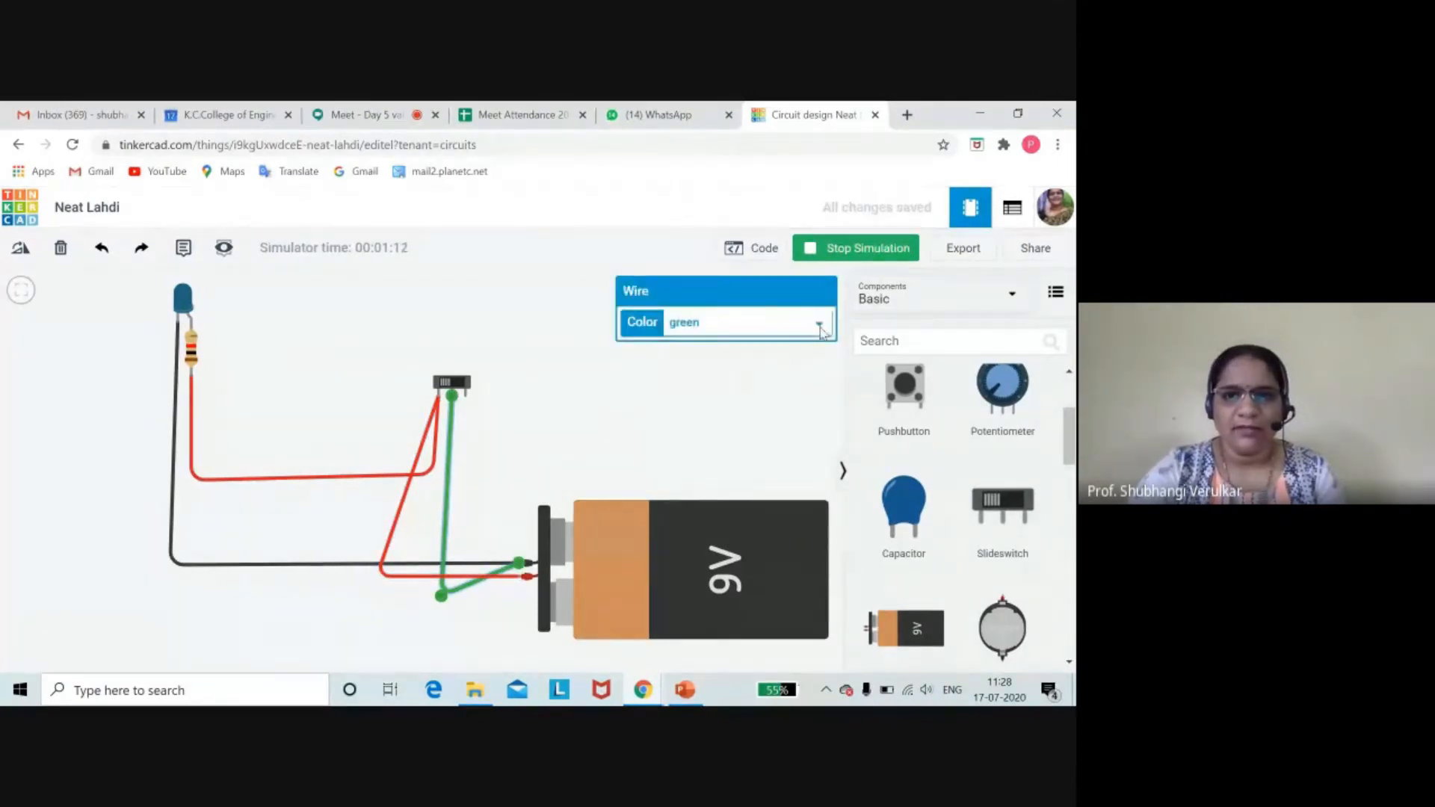
left_click(820, 328)
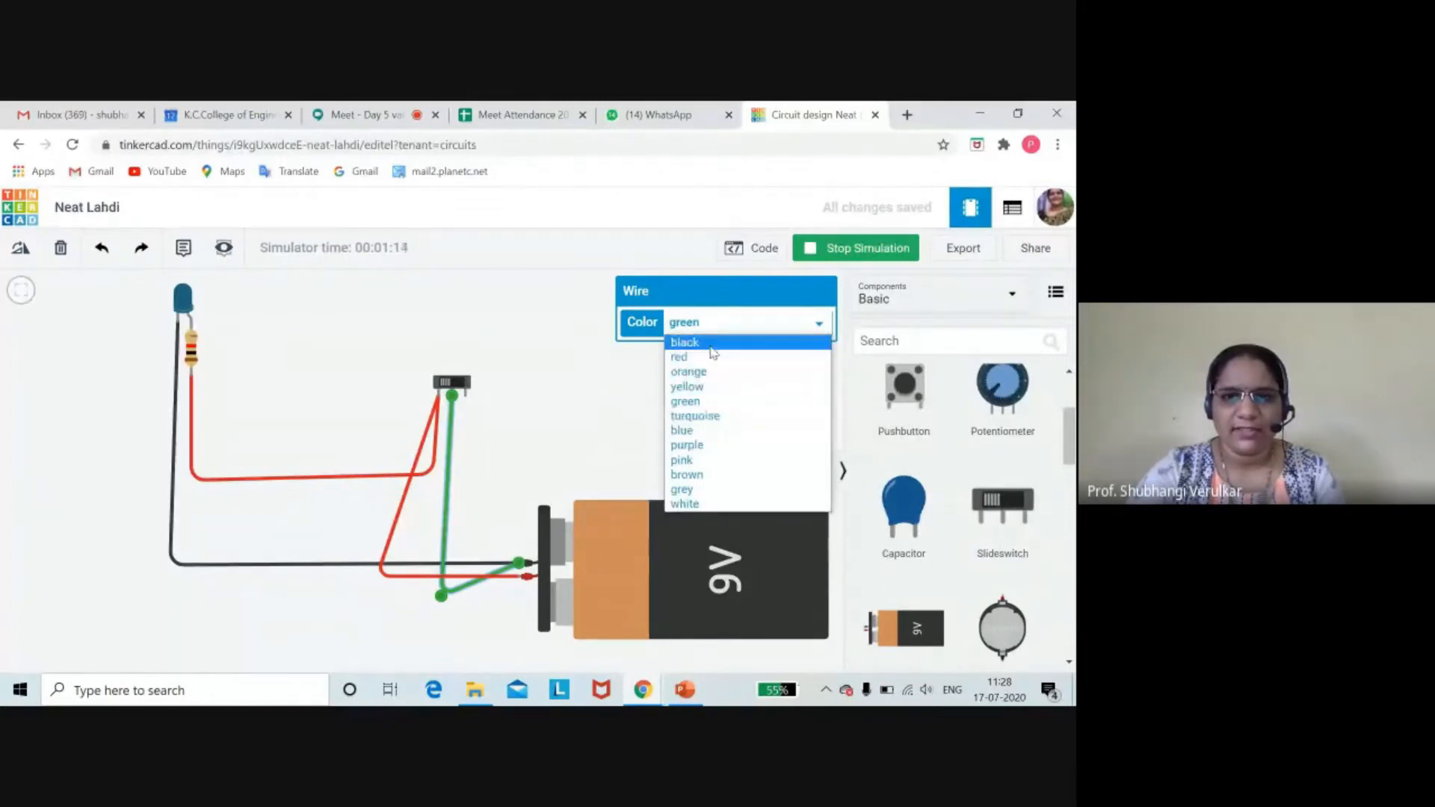
left_click(712, 346)
left_click(608, 394)
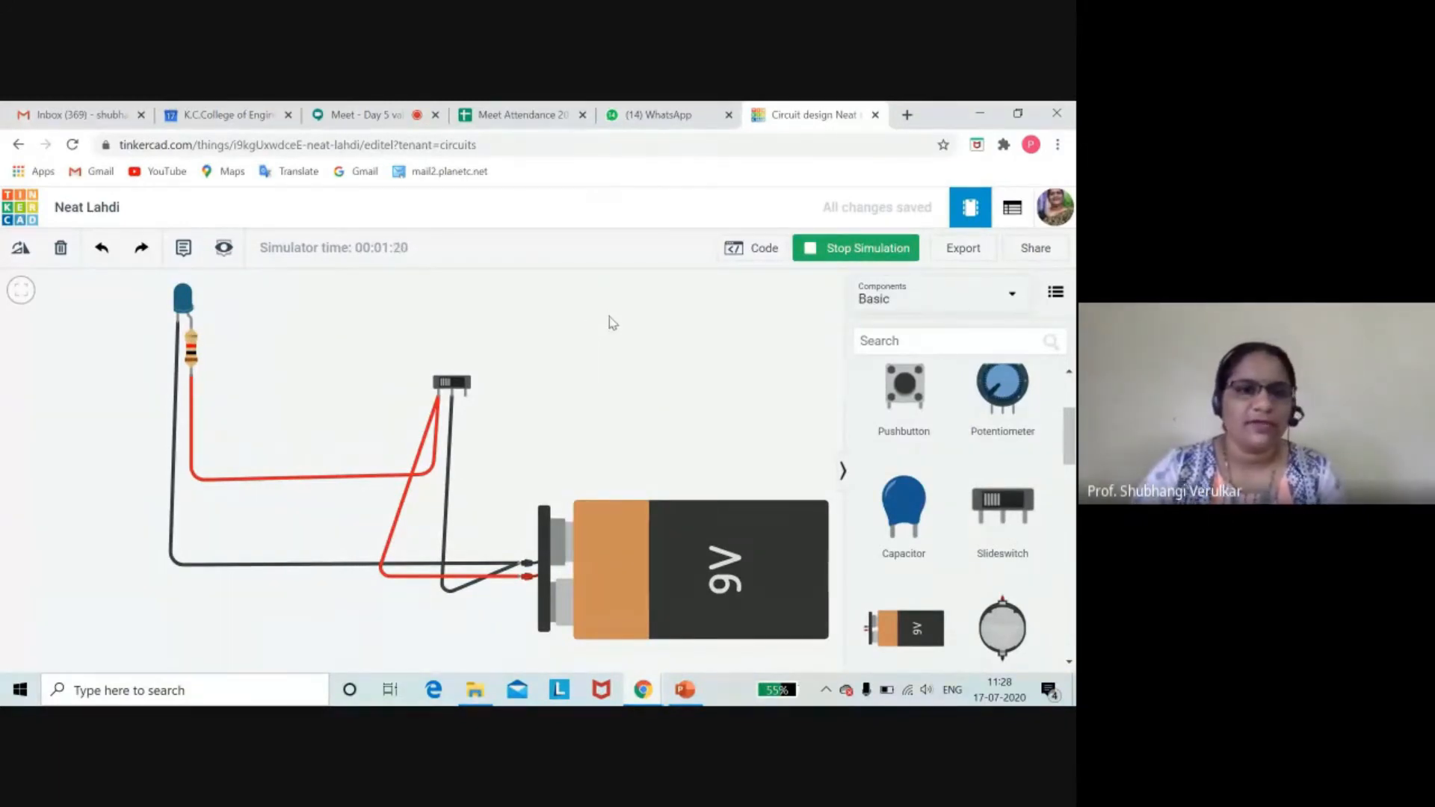
- Change the LED's color to green while the simulation is running
left_click(182, 300)
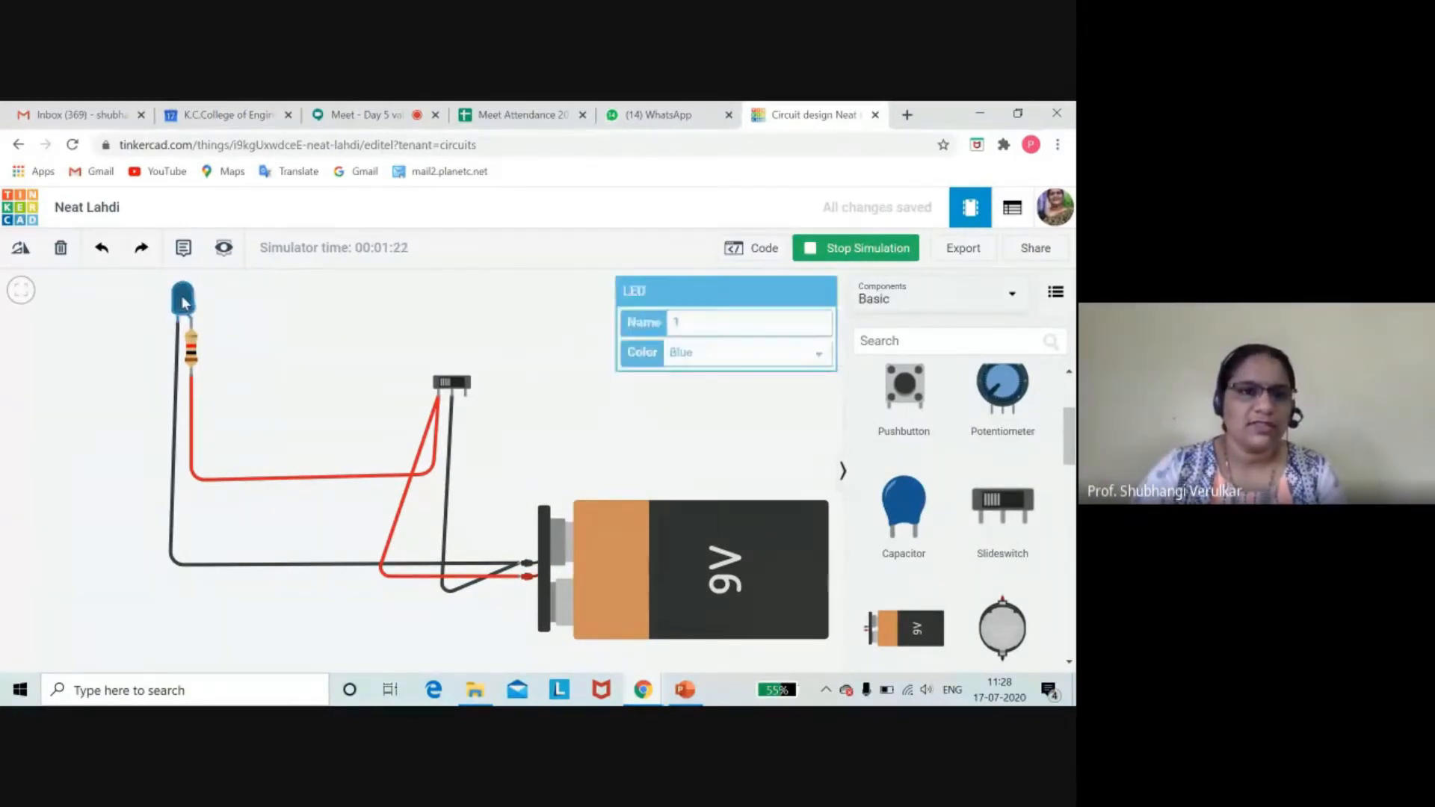
left_click(819, 353)
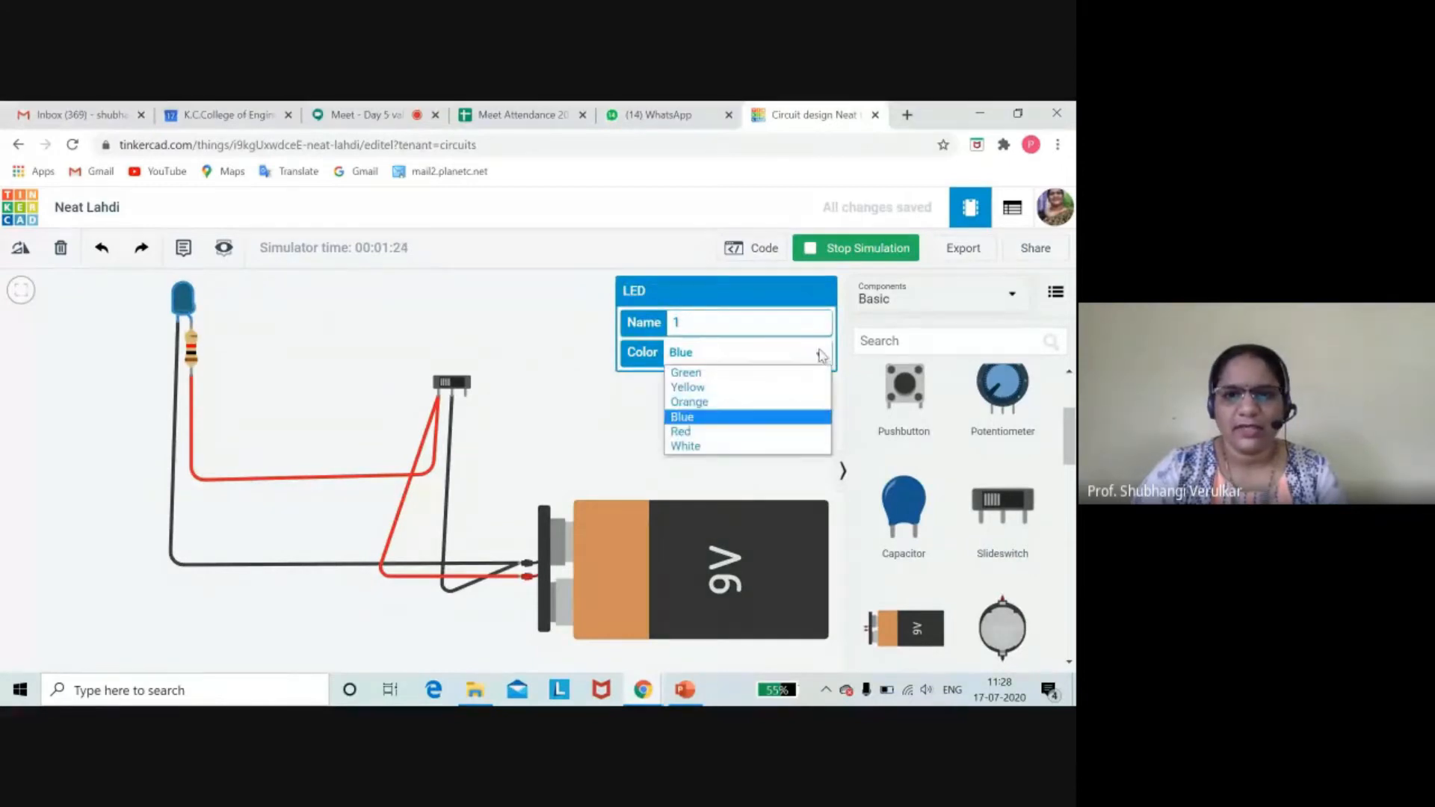
left_click(700, 373)
left_click(484, 352)
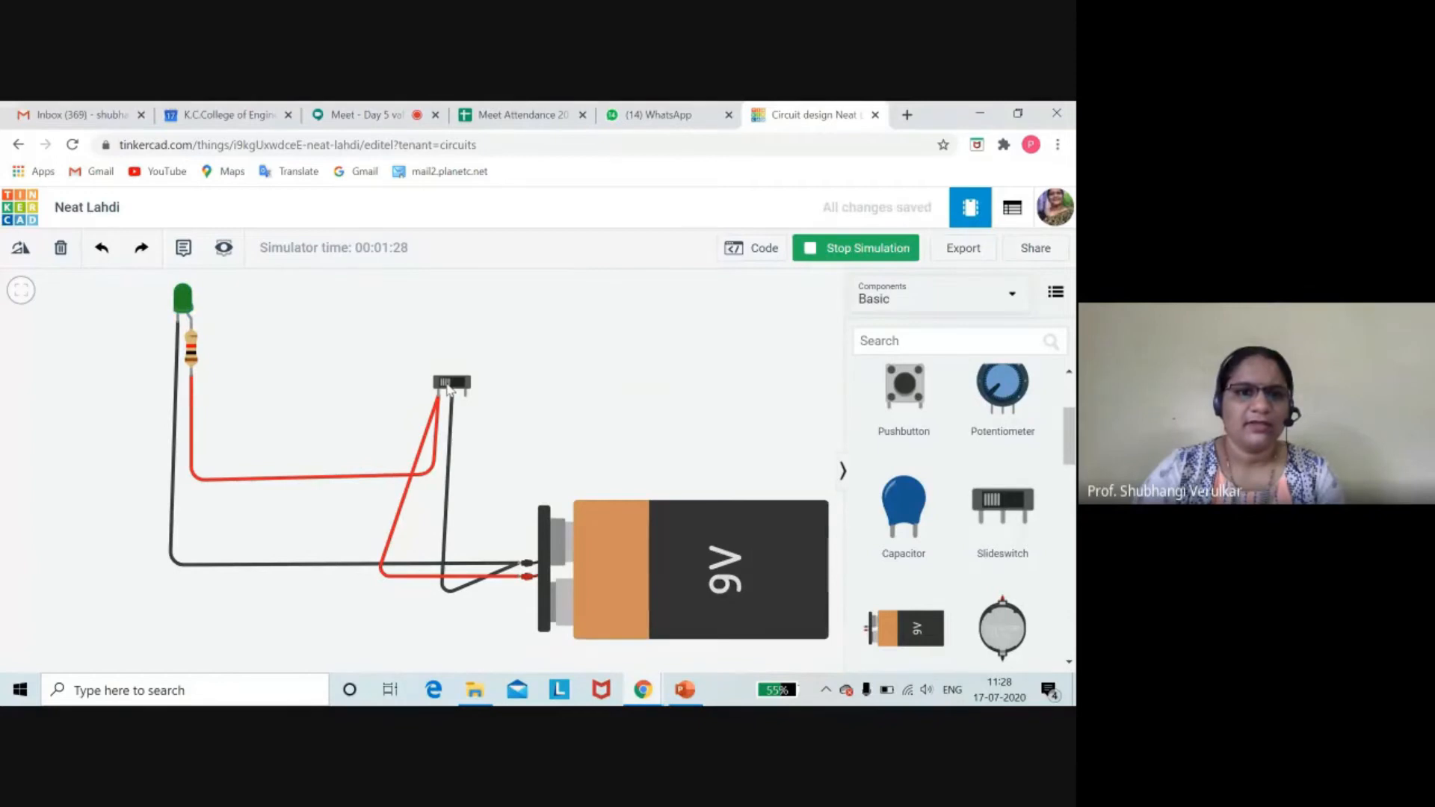
- Flip the slideswitch four times to test the green LED, and leave the switch deselected
left_click(447, 384)
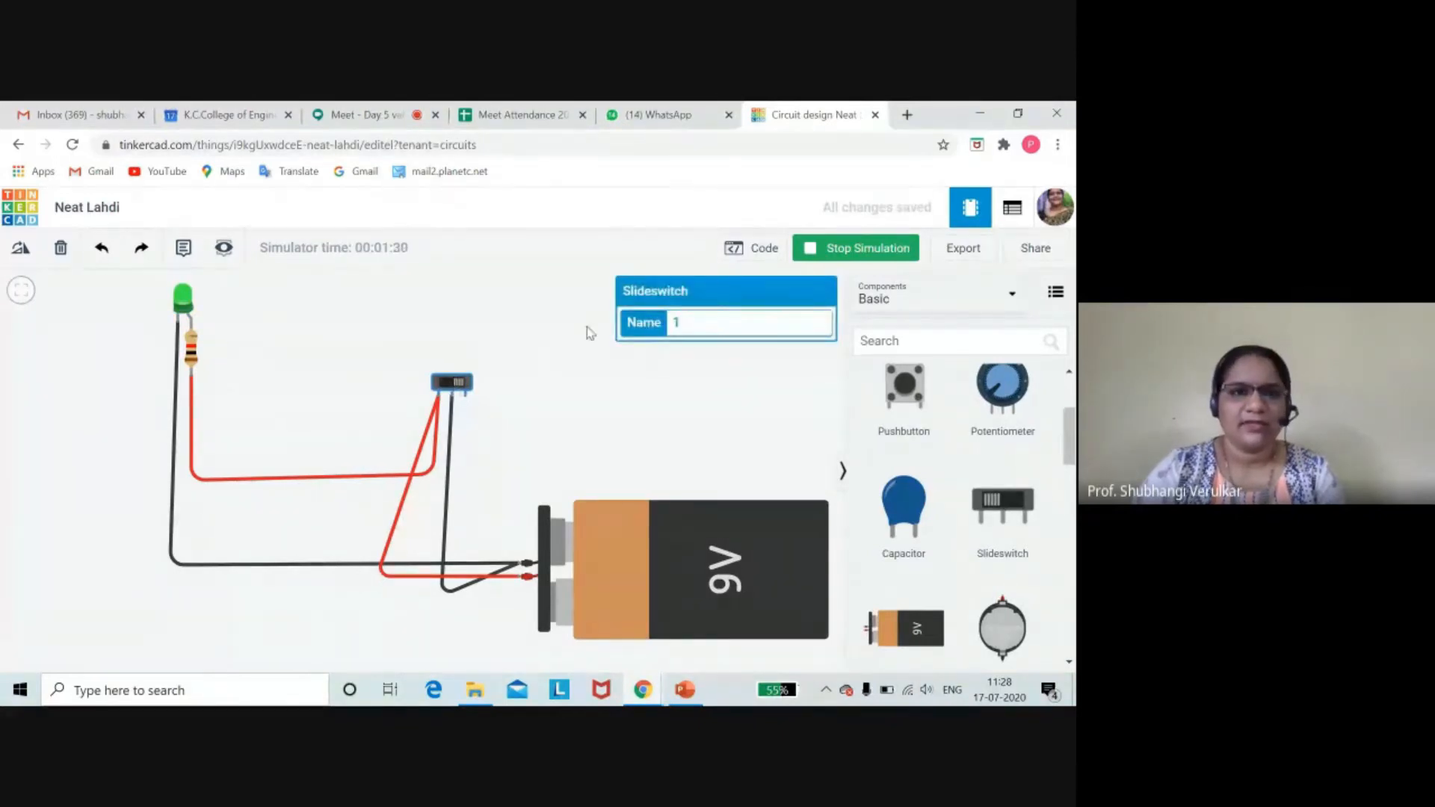
left_click(464, 384)
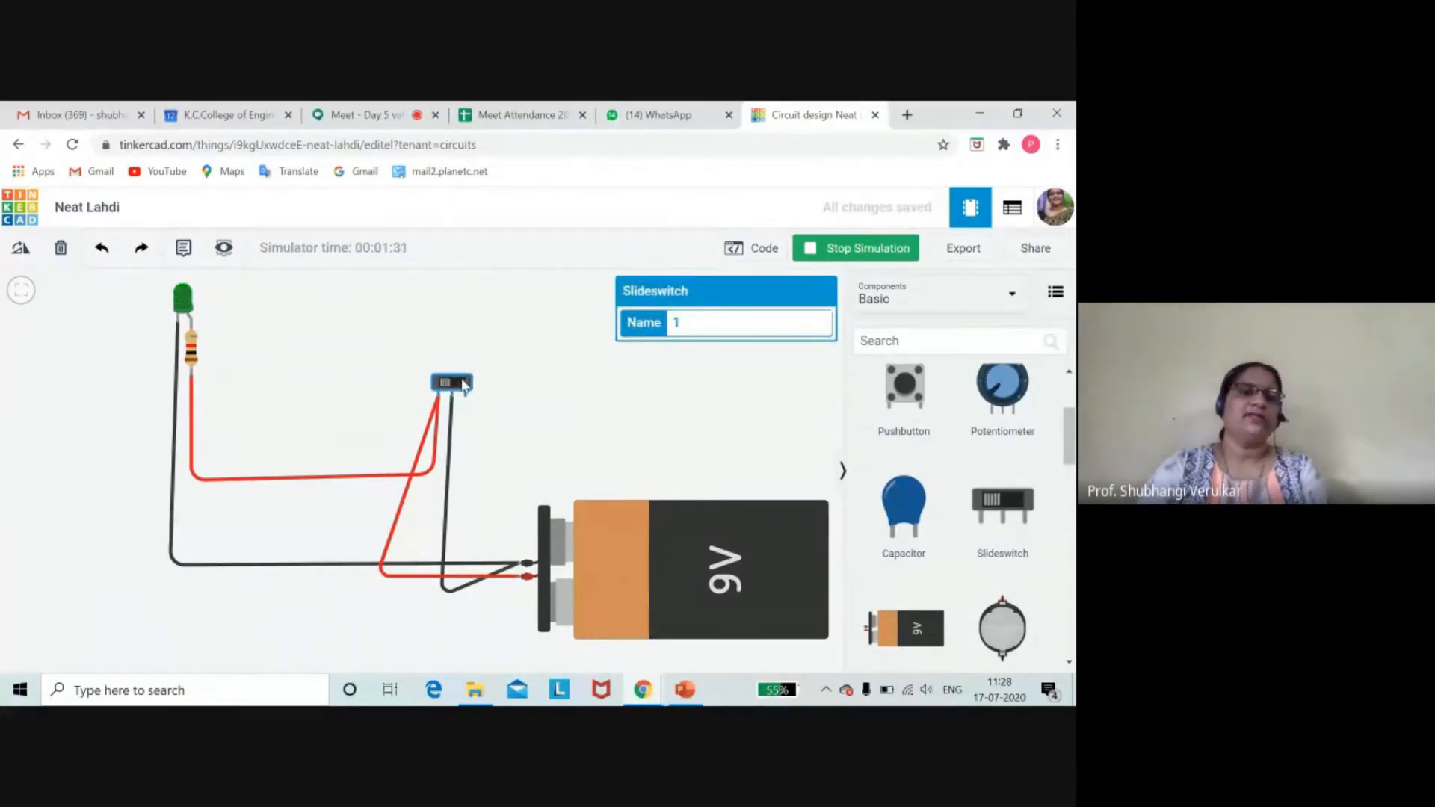
left_click(449, 384)
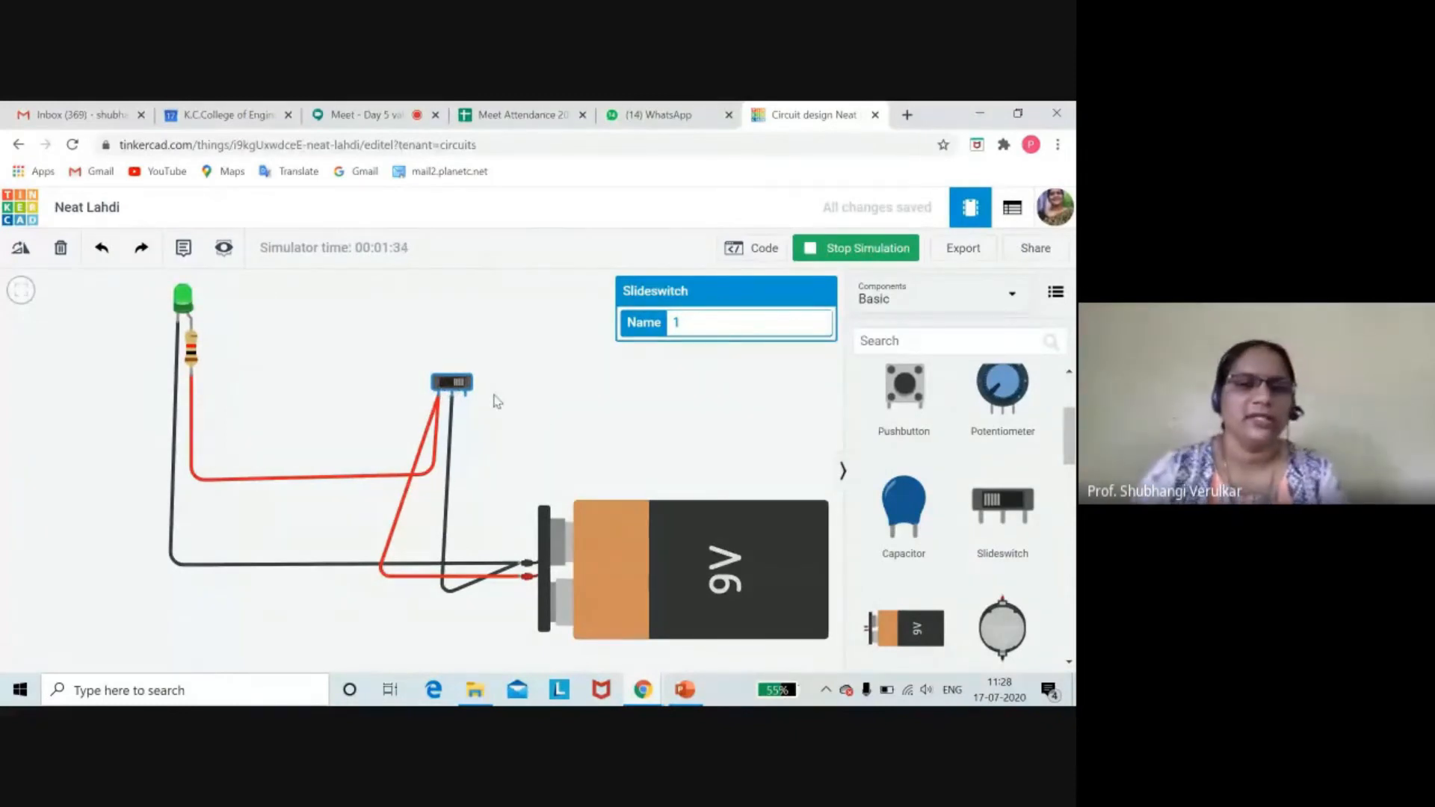
left_click(448, 384)
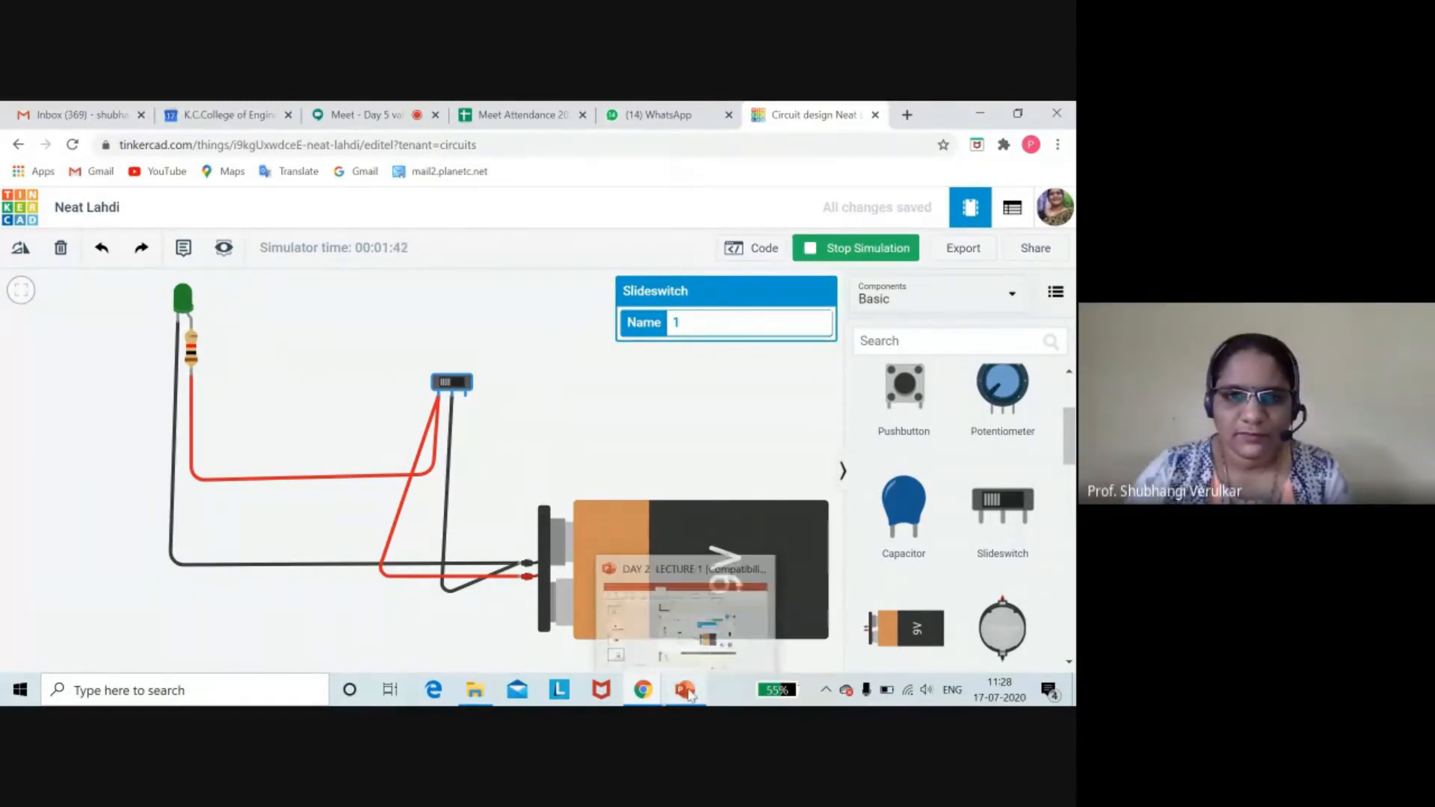
left_click(688, 435)
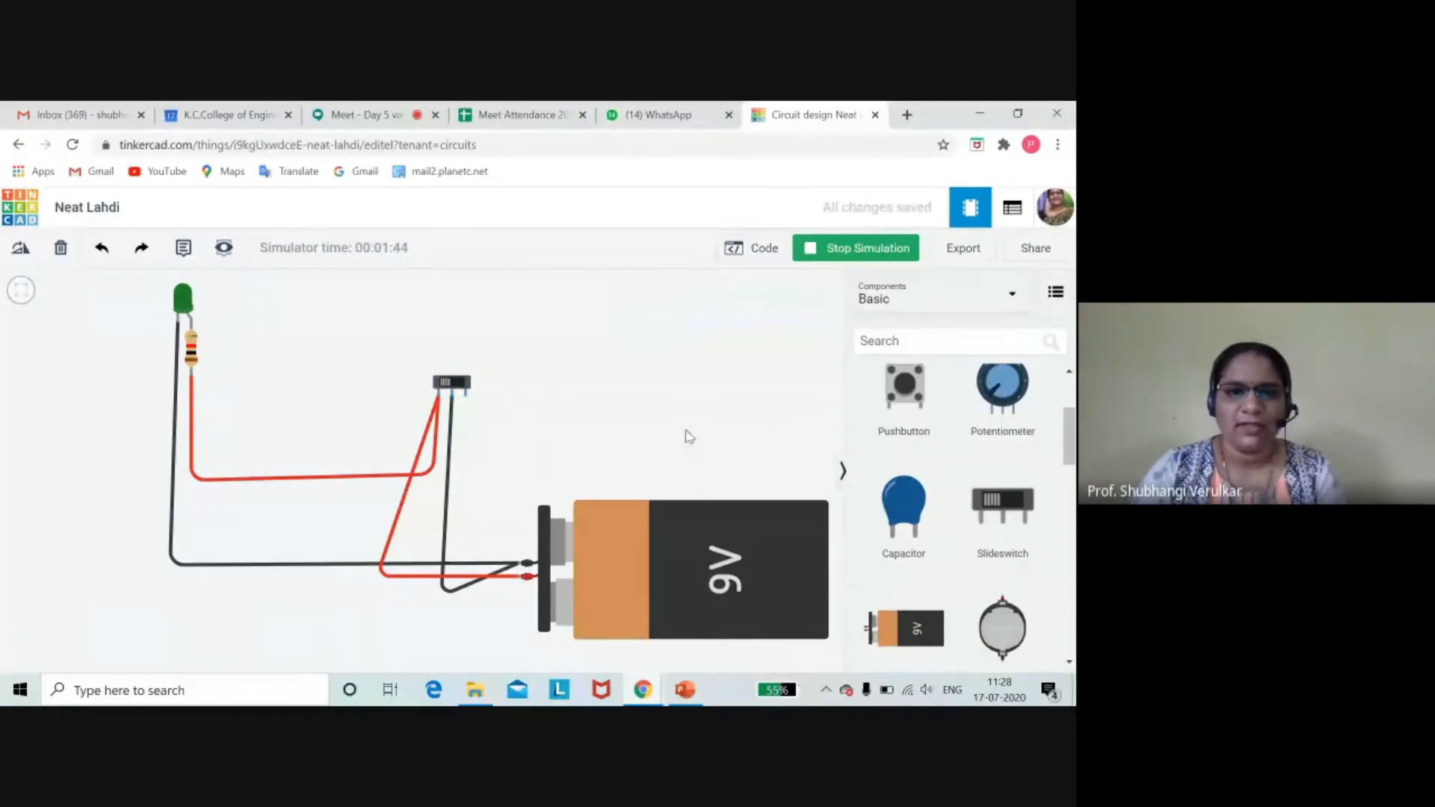
- Switch to PowerPoint, present the "MOTOR WITH LDR AND BATTERY" slide full screen, and return to the Tinkercad circuit
left_click(685, 691)
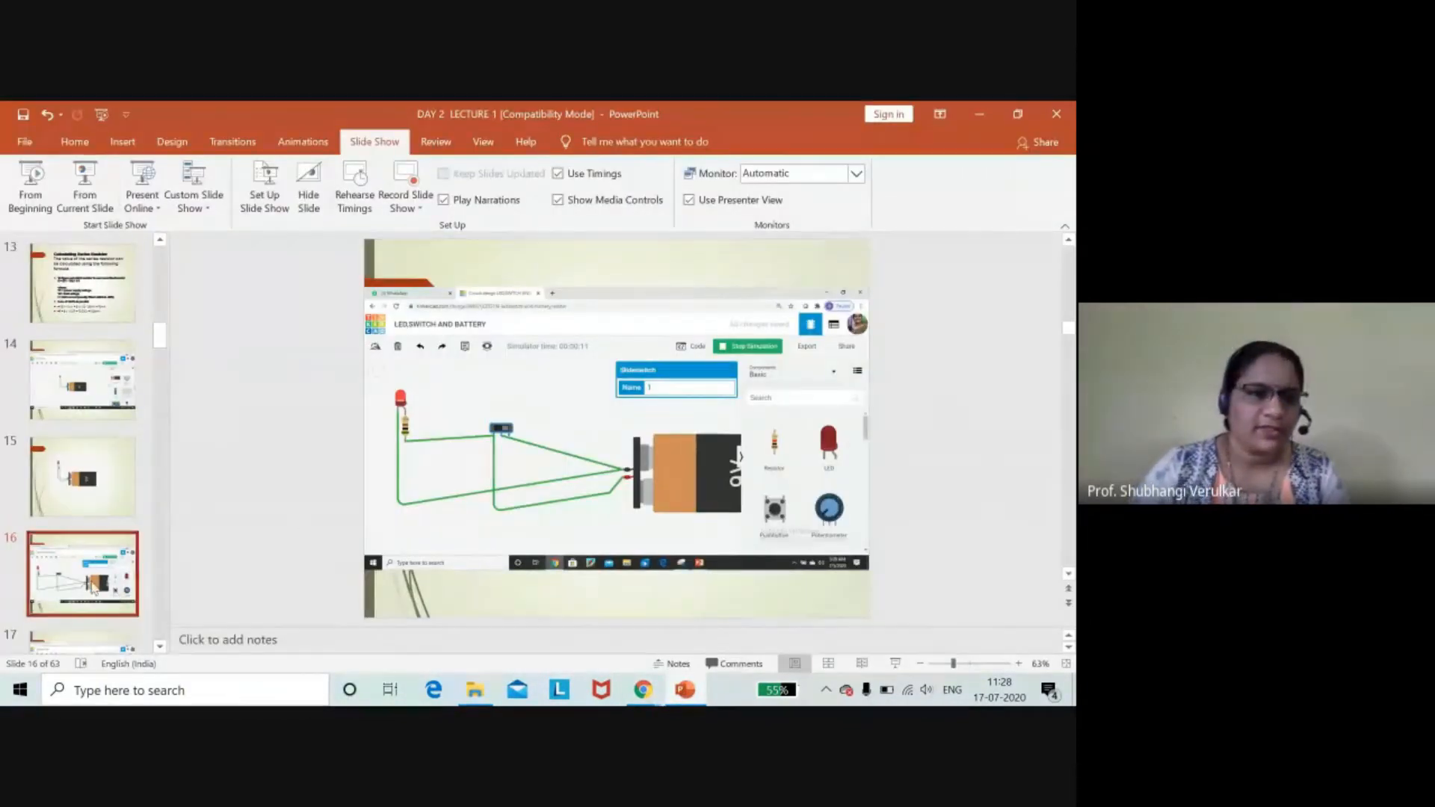
scroll(331, 466, "down", 1)
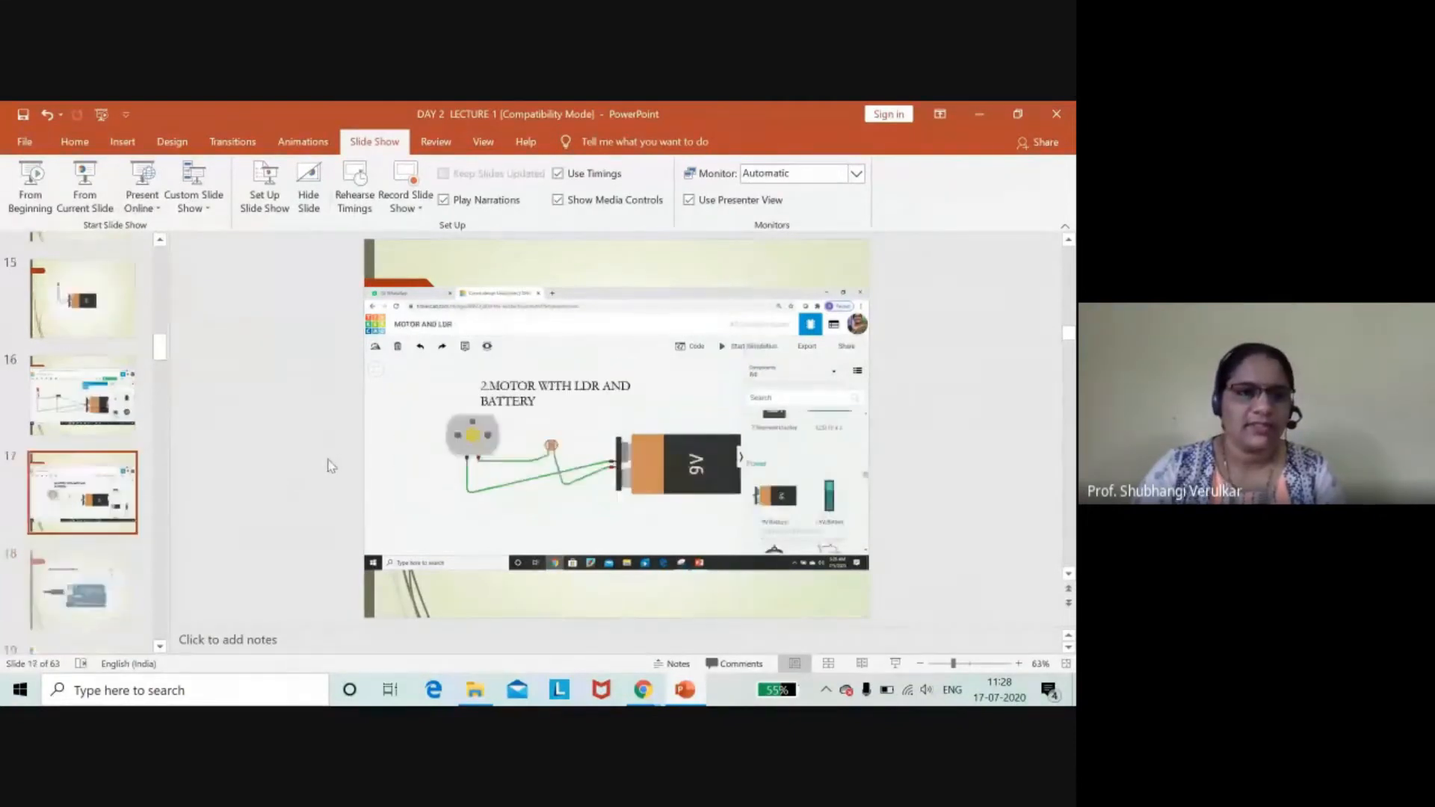
left_click(562, 458)
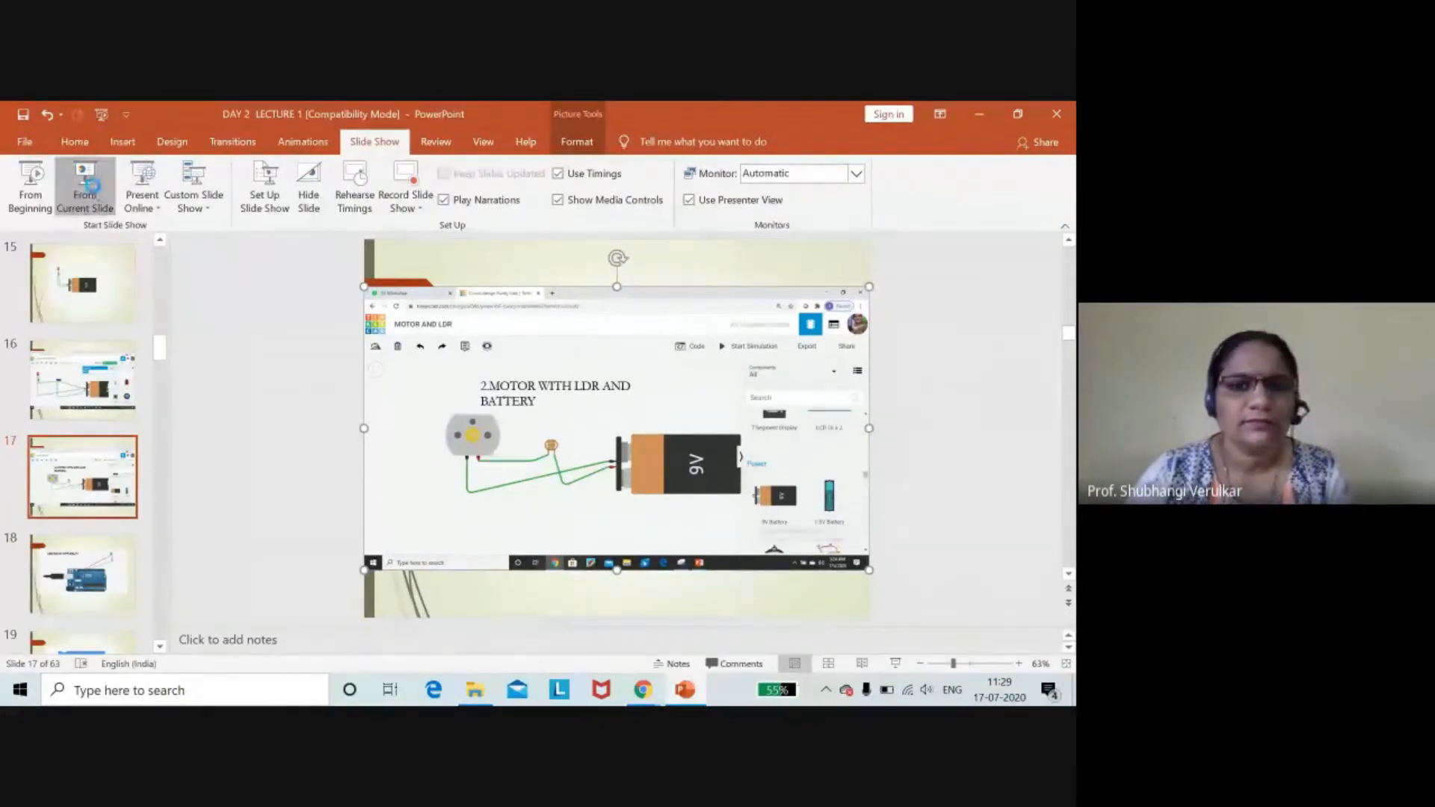
left_click(93, 207)
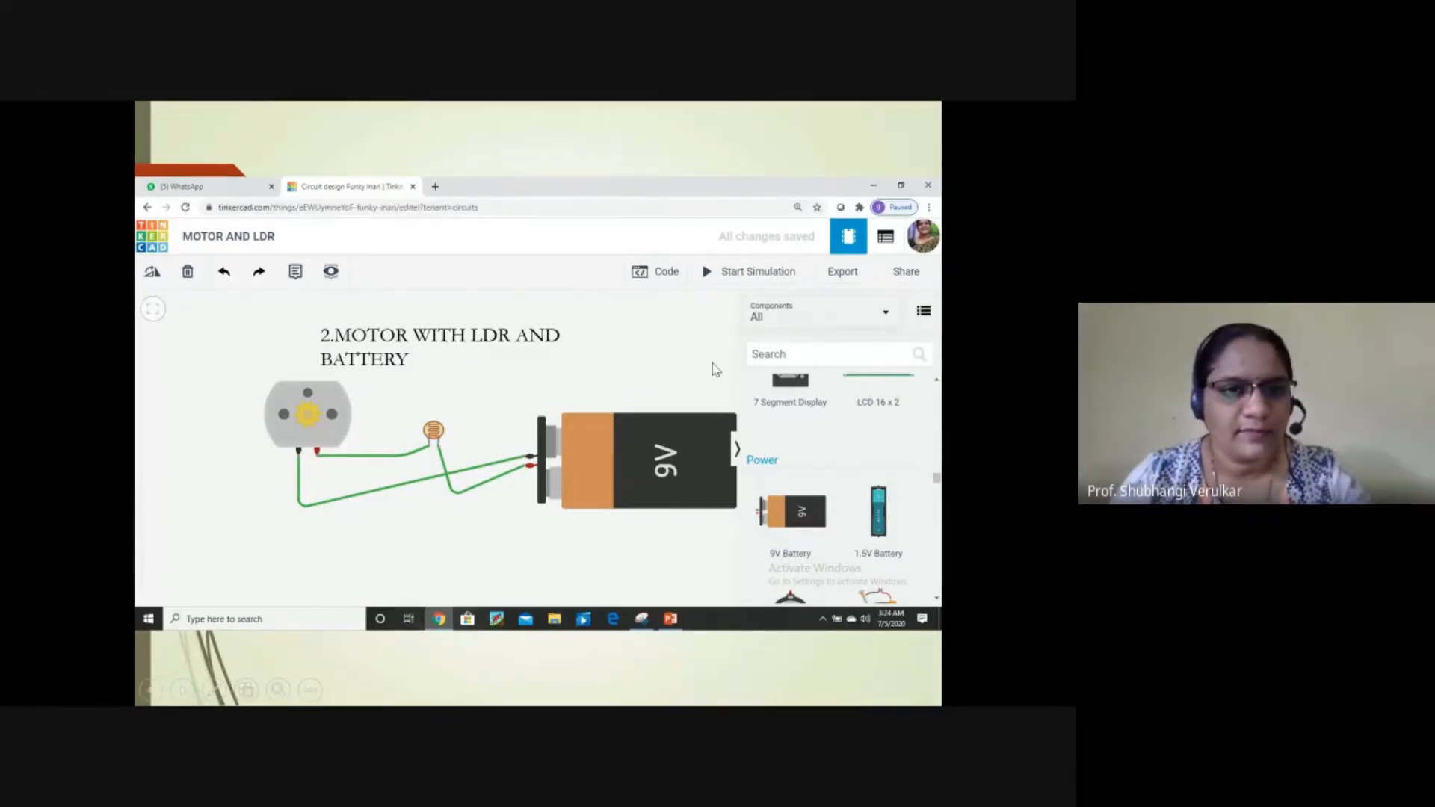
key("Escape")
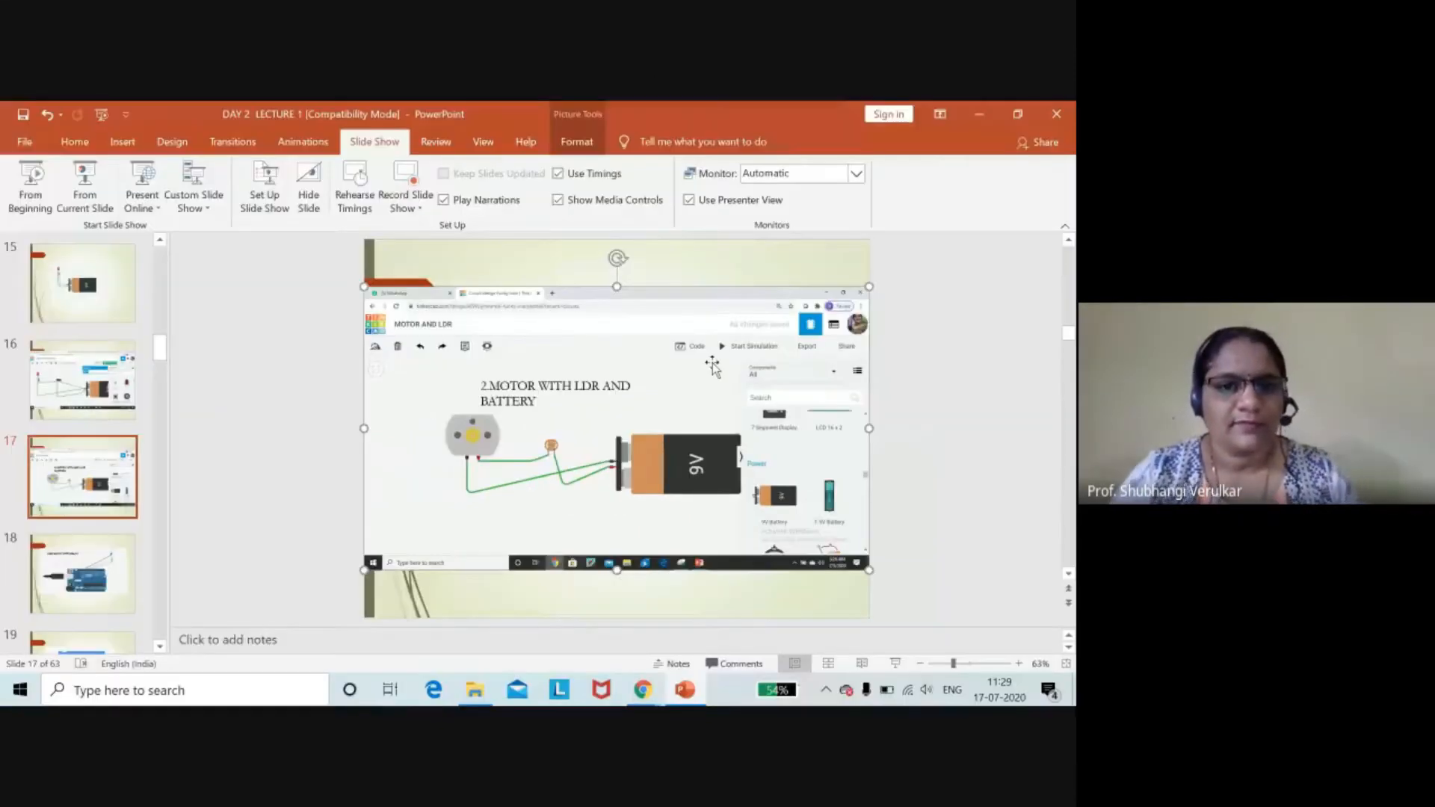
left_click(979, 113)
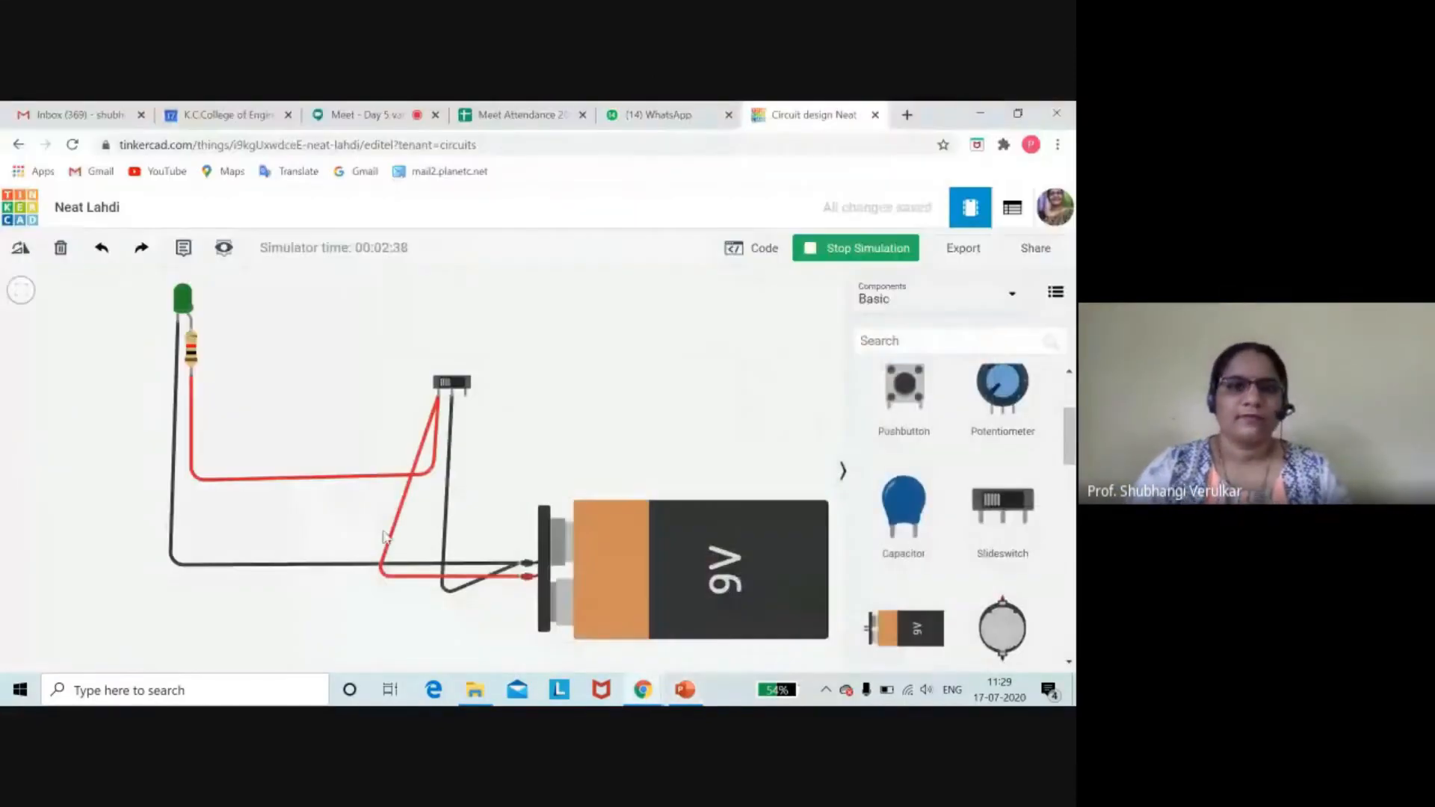
- Rename the circuit design as "led control with slide switch"
left_click(104, 208)
key("BackSpace")
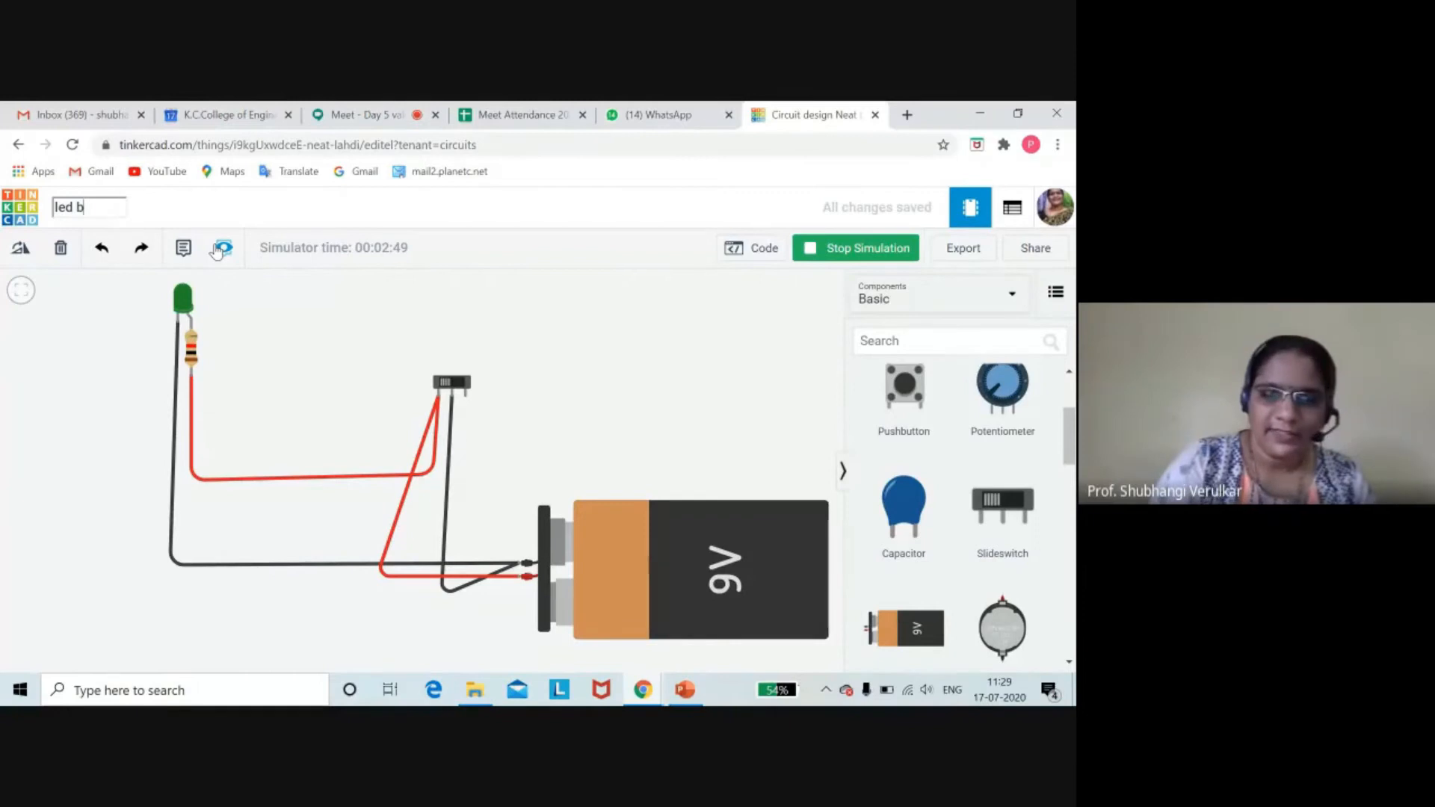
type("led con")
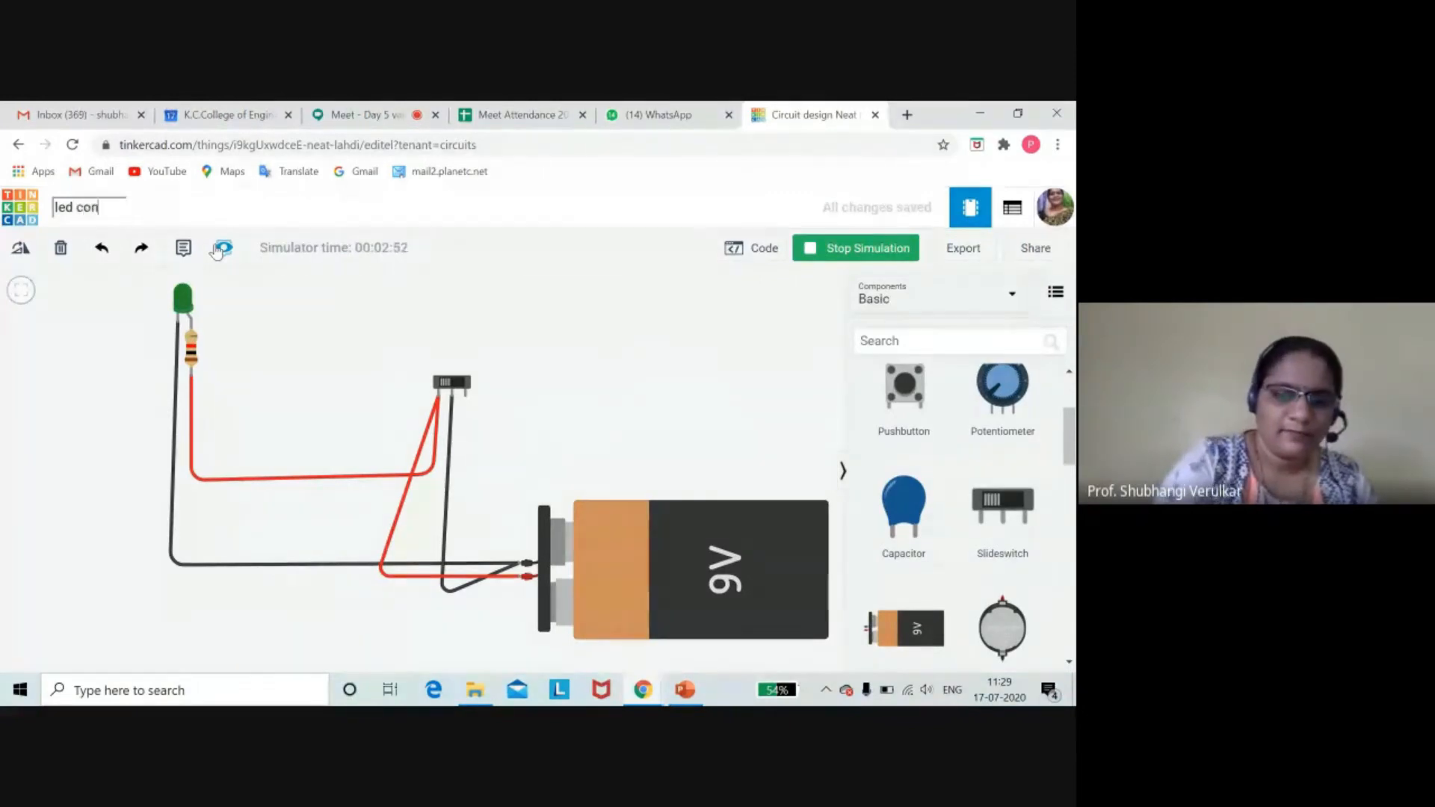
type("trol with sl")
type("ide ")
type("sw")
type("itch")
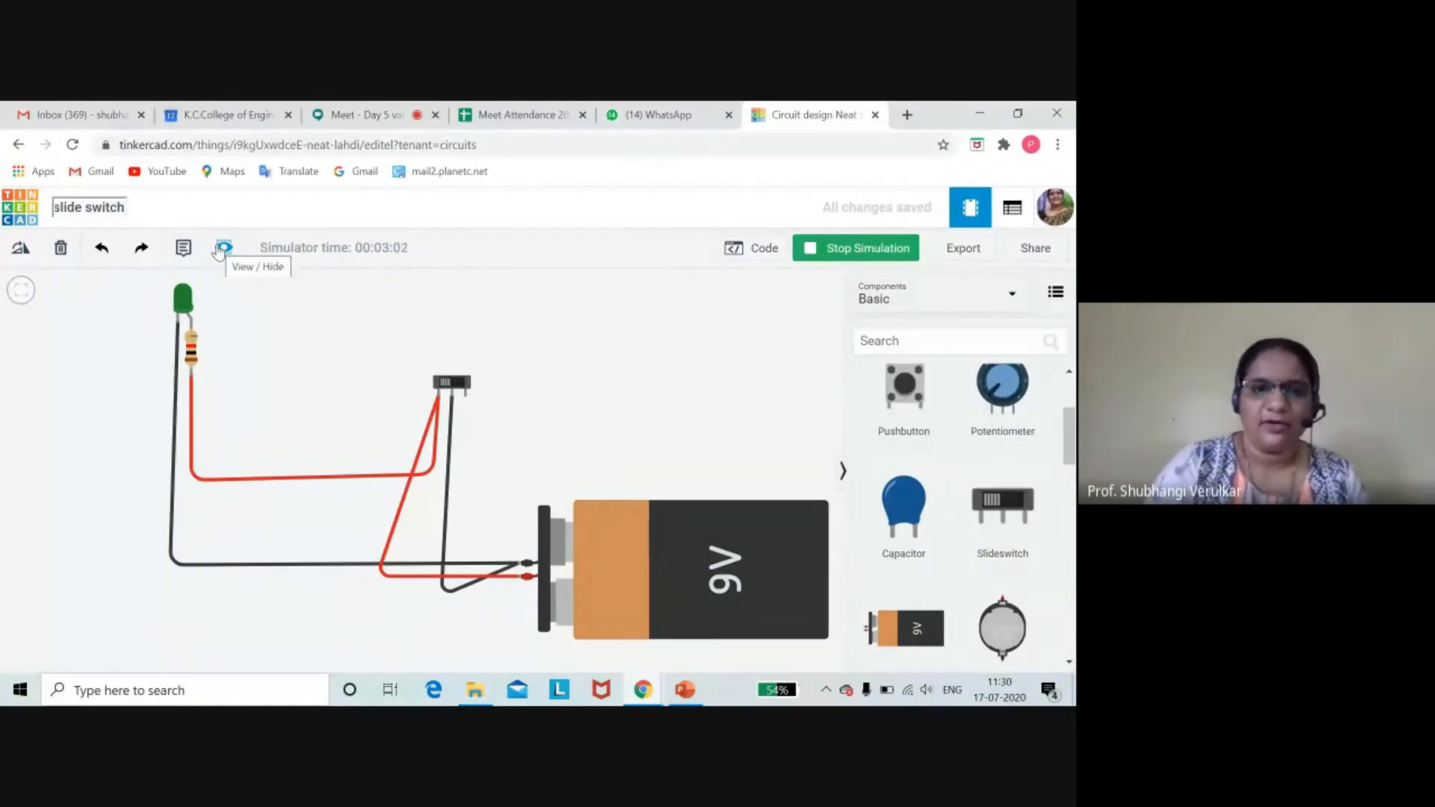
key("Escape")
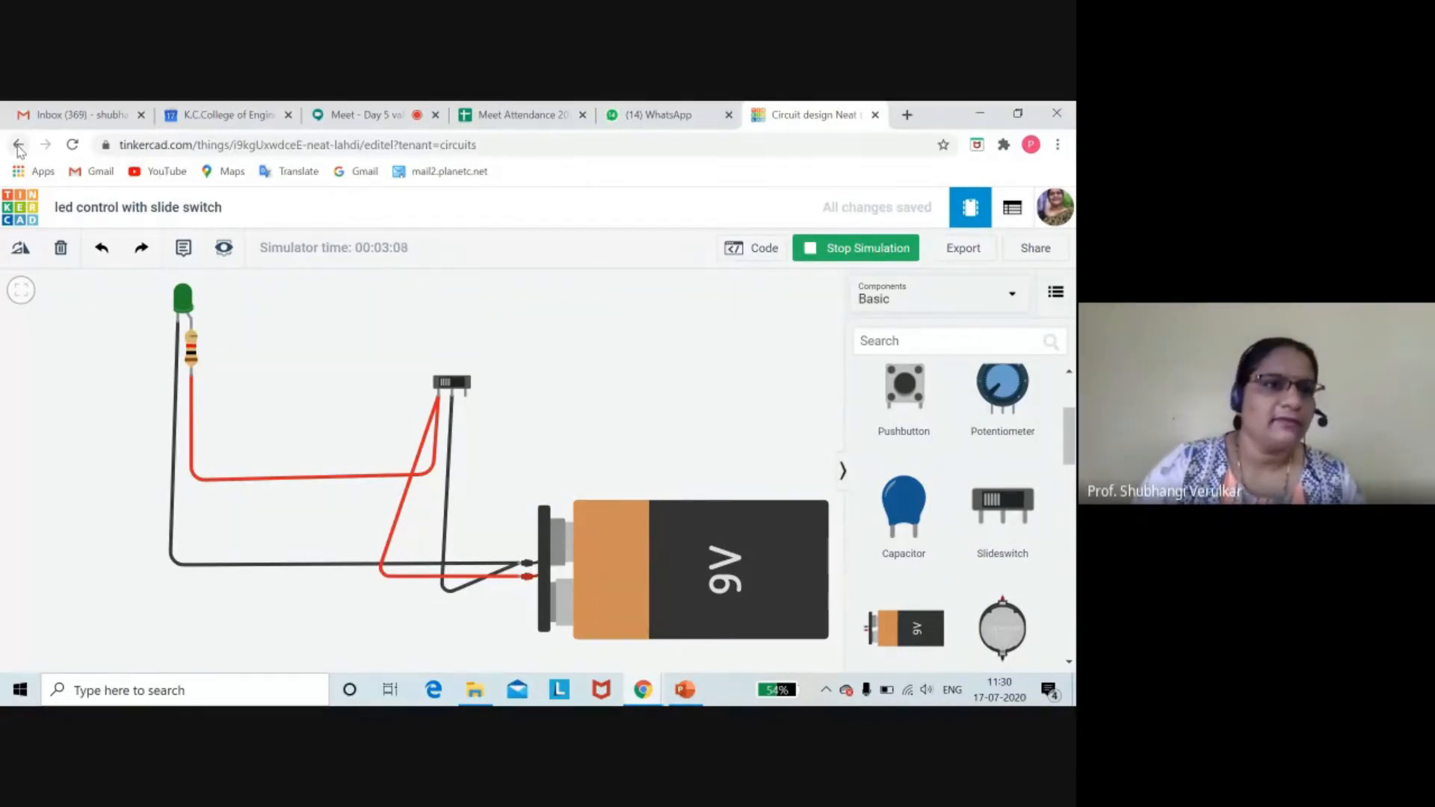
- Return to the Circuits dashboard, create a new circuit, and place a 9V Battery in the middle of the workplane
left_click(18, 145)
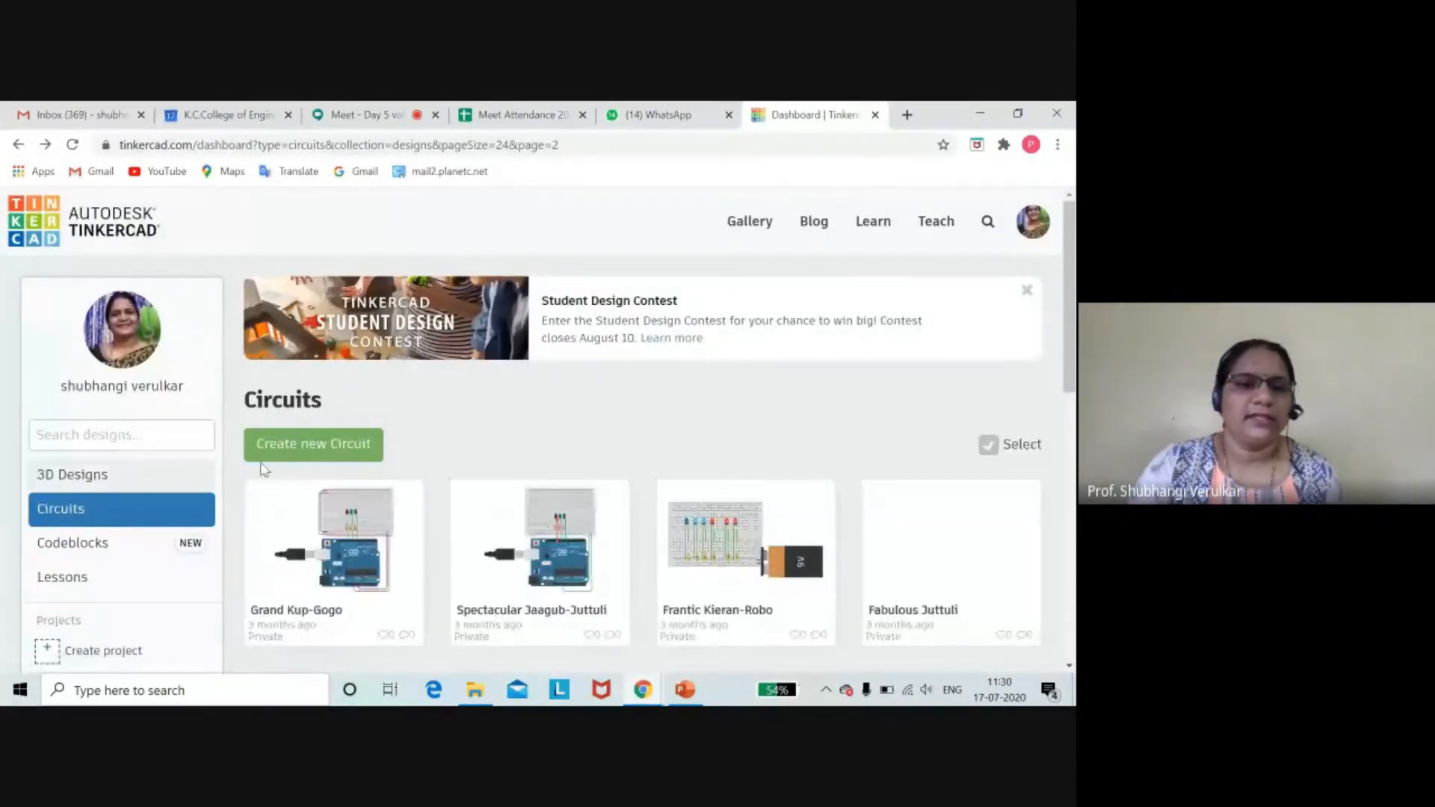
left_click(290, 453)
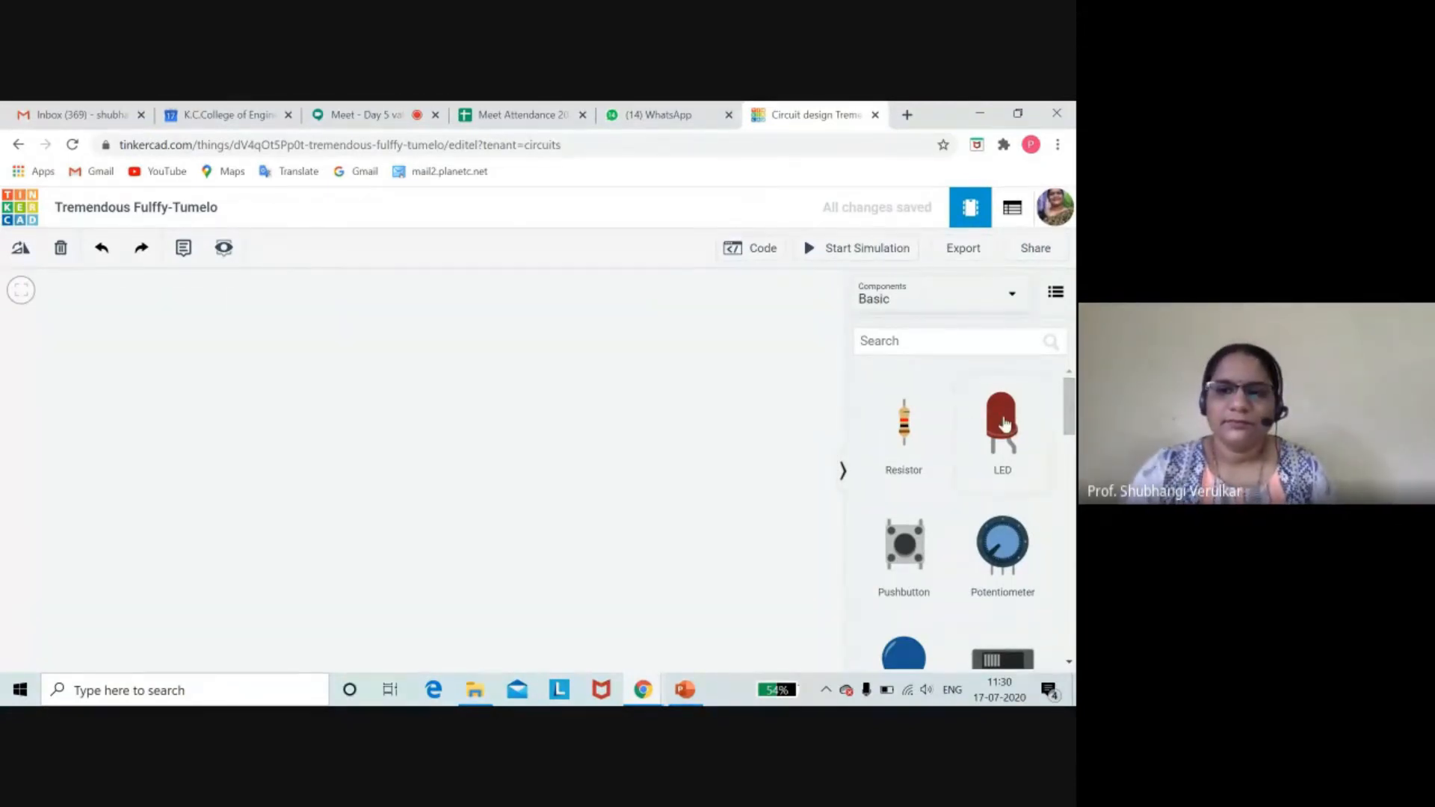
scroll(1069, 407, "down", 3)
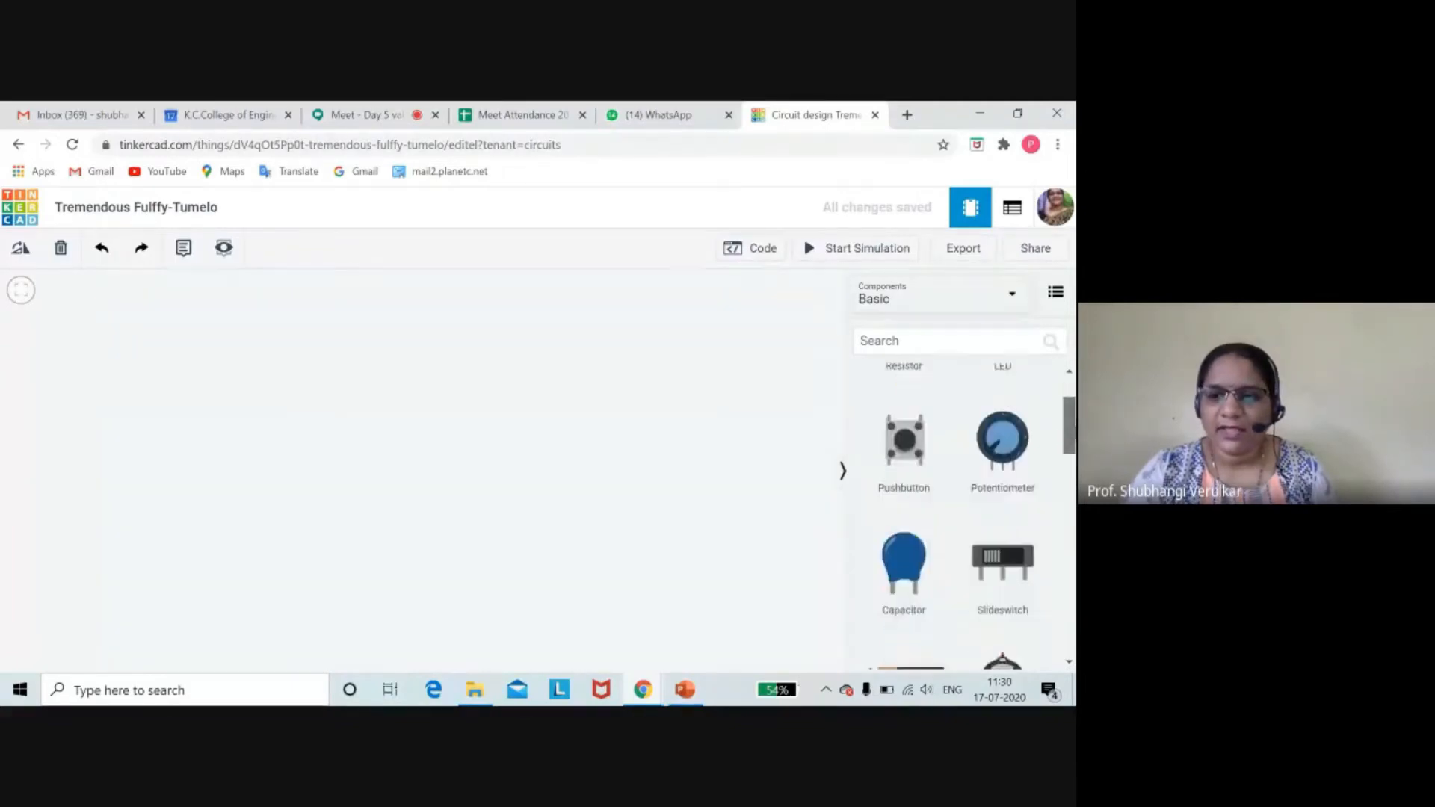
scroll(964, 516, "down", 1)
left_click_drag(903, 478, 516, 454)
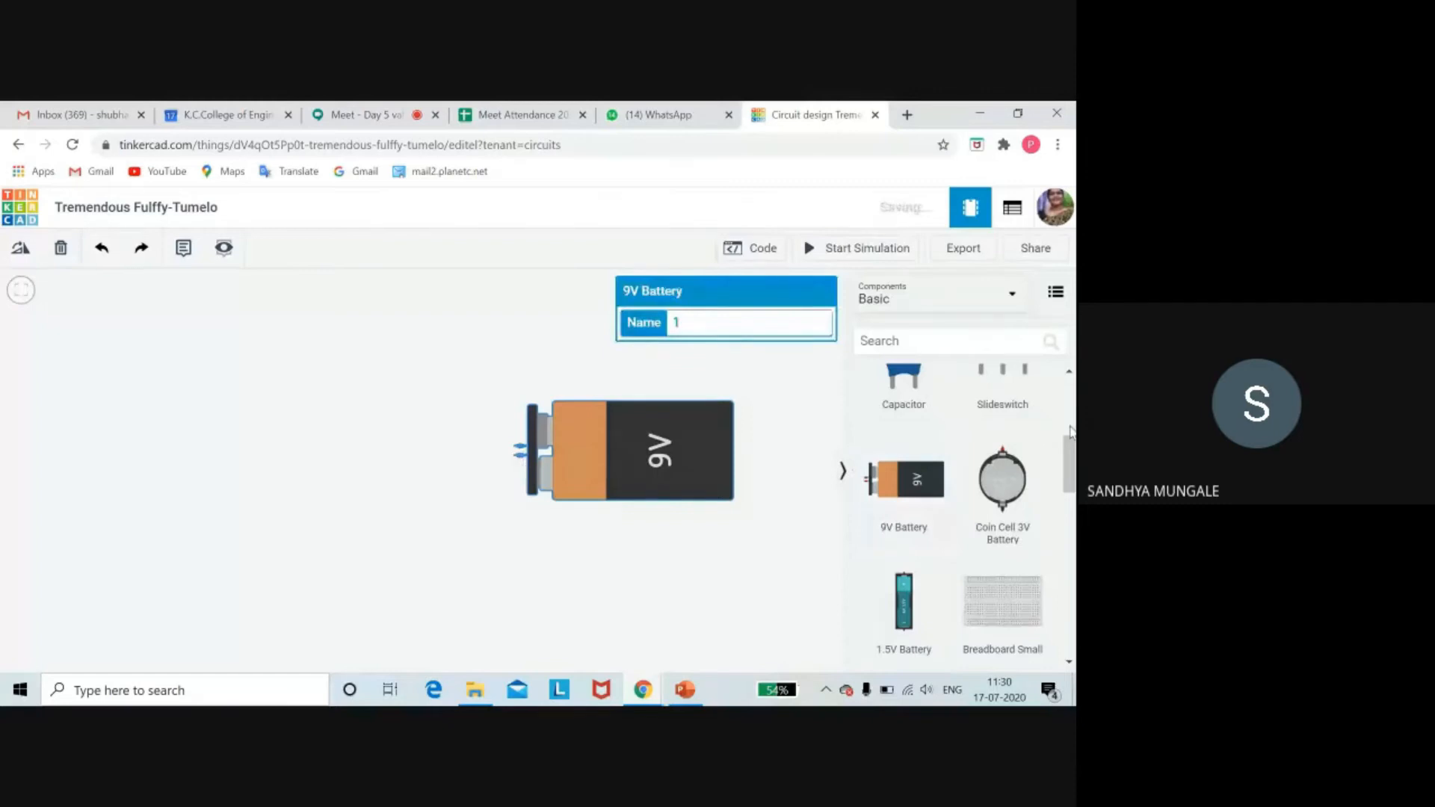
- Add a DC Motor to the left of the battery and a Photoresistor between the two, and leave the photoresistor deselected
left_click_drag(1067, 453, 1054, 520)
left_click_drag(907, 508, 221, 402)
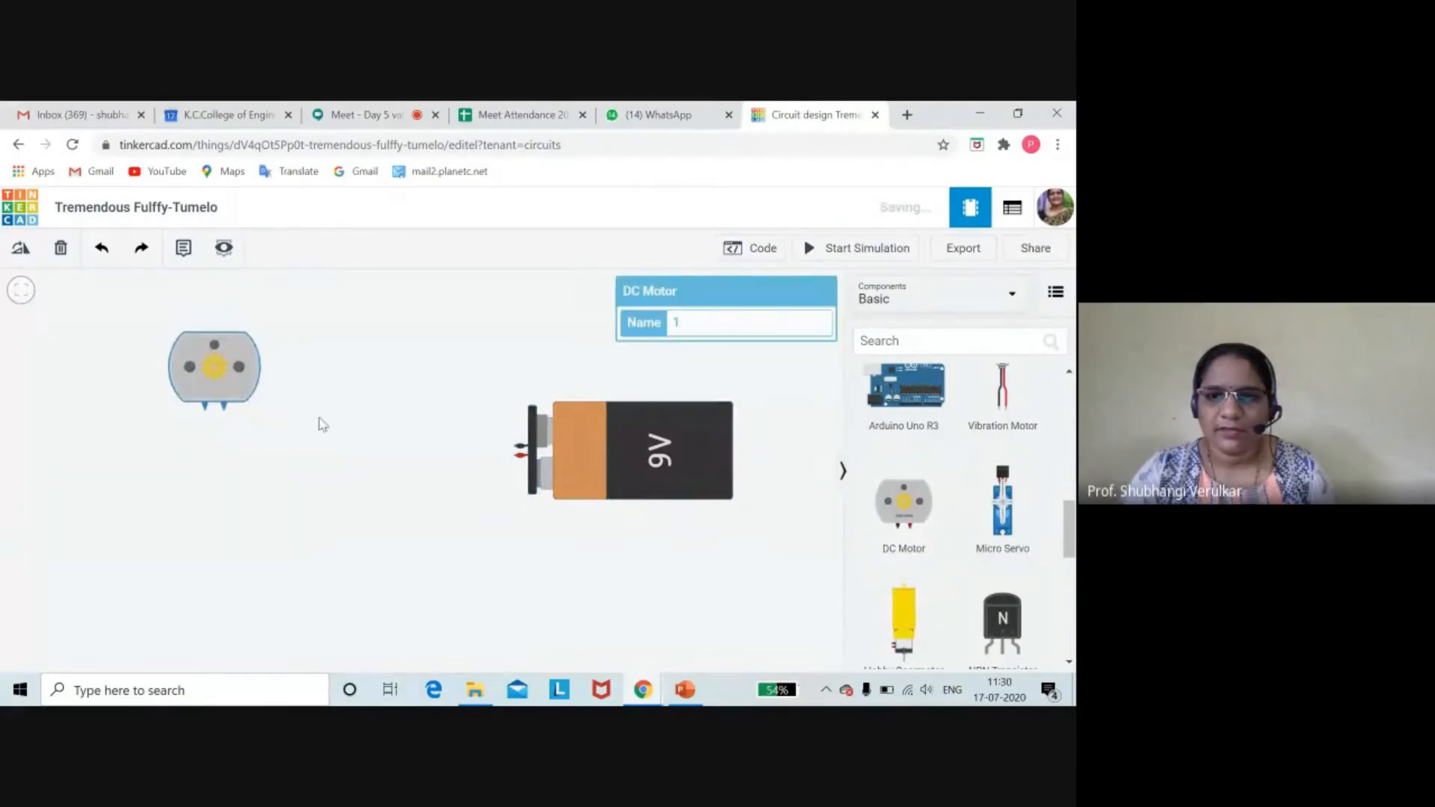
scroll(915, 526, "down", 5)
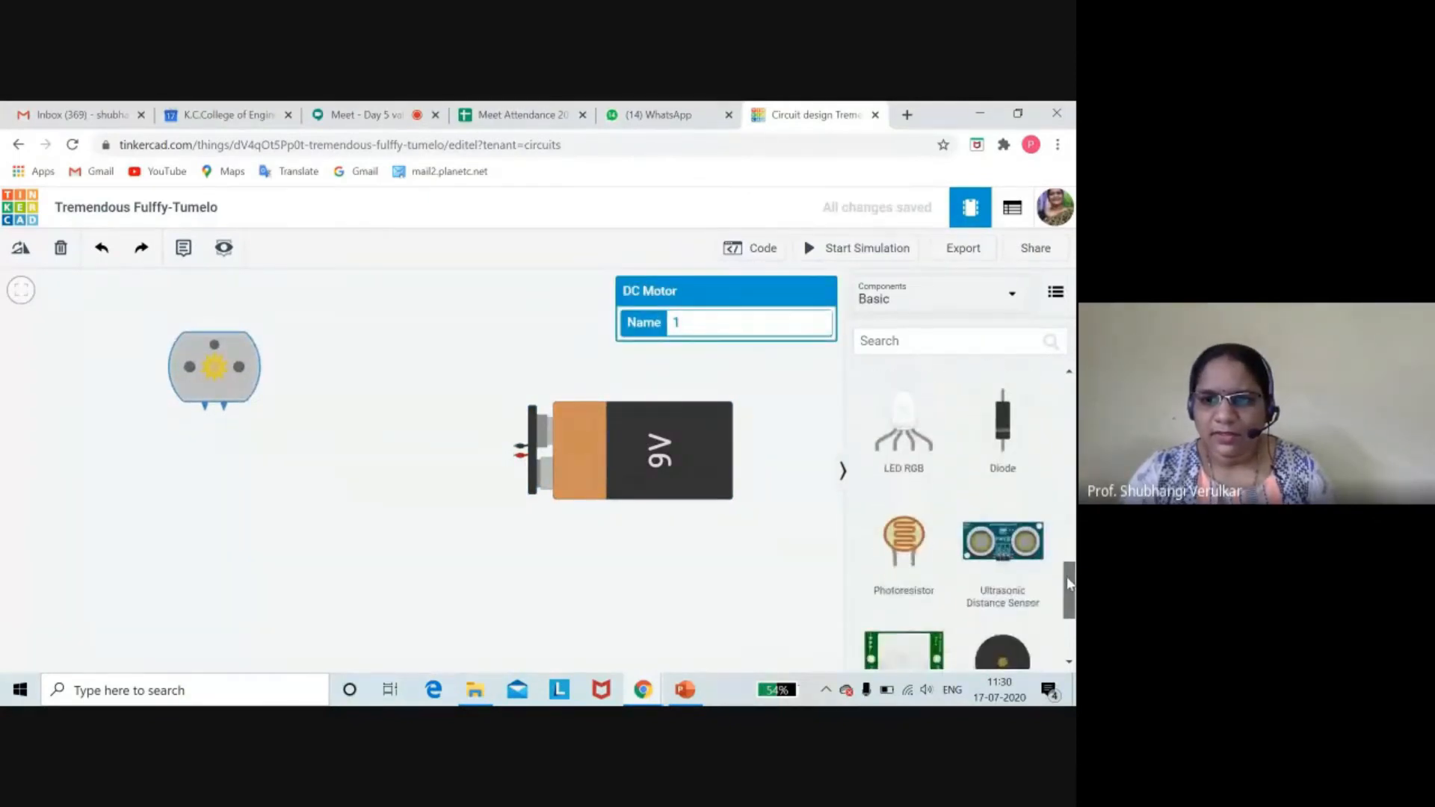
left_click(912, 526)
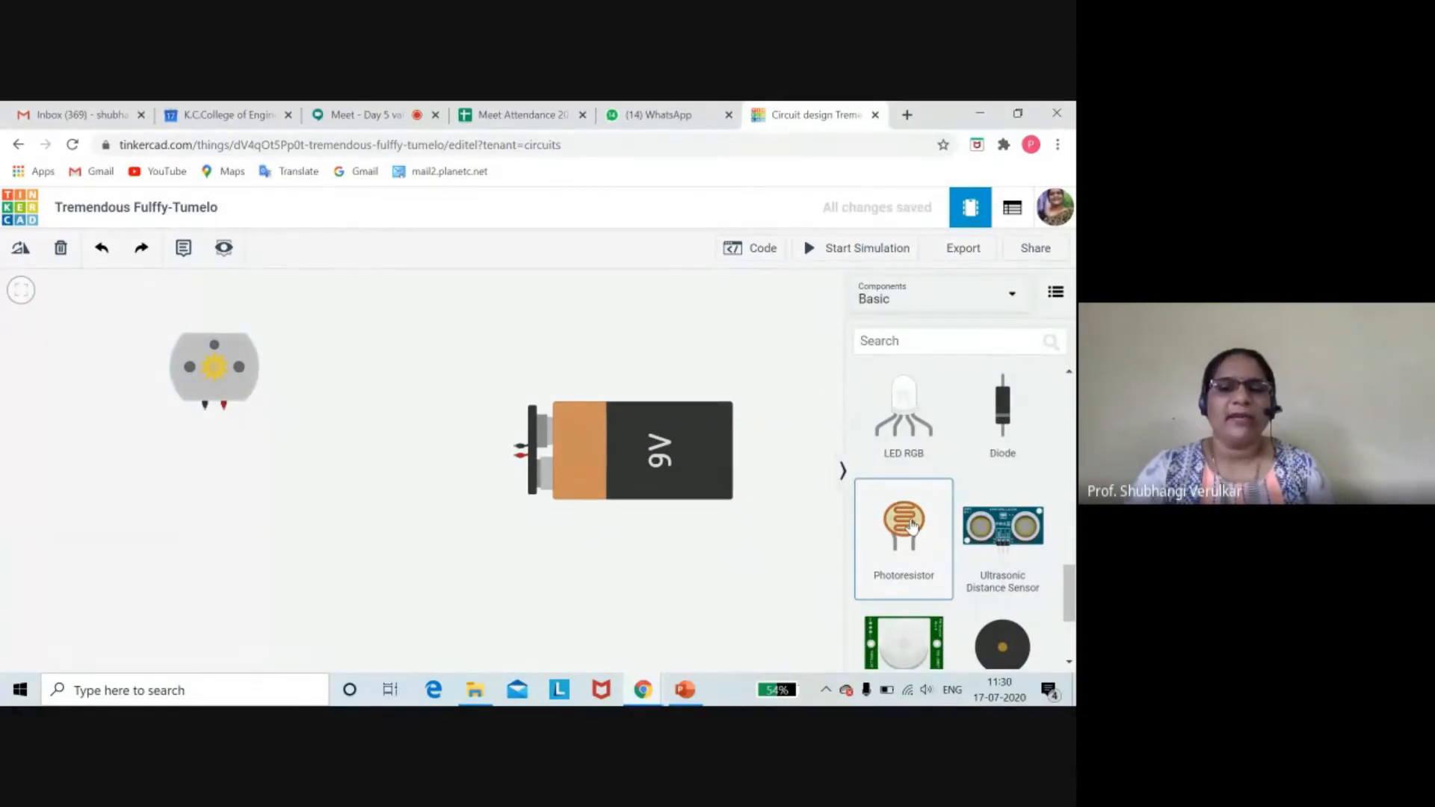
left_click_drag(911, 526, 378, 402)
left_click(427, 452)
left_click(529, 580)
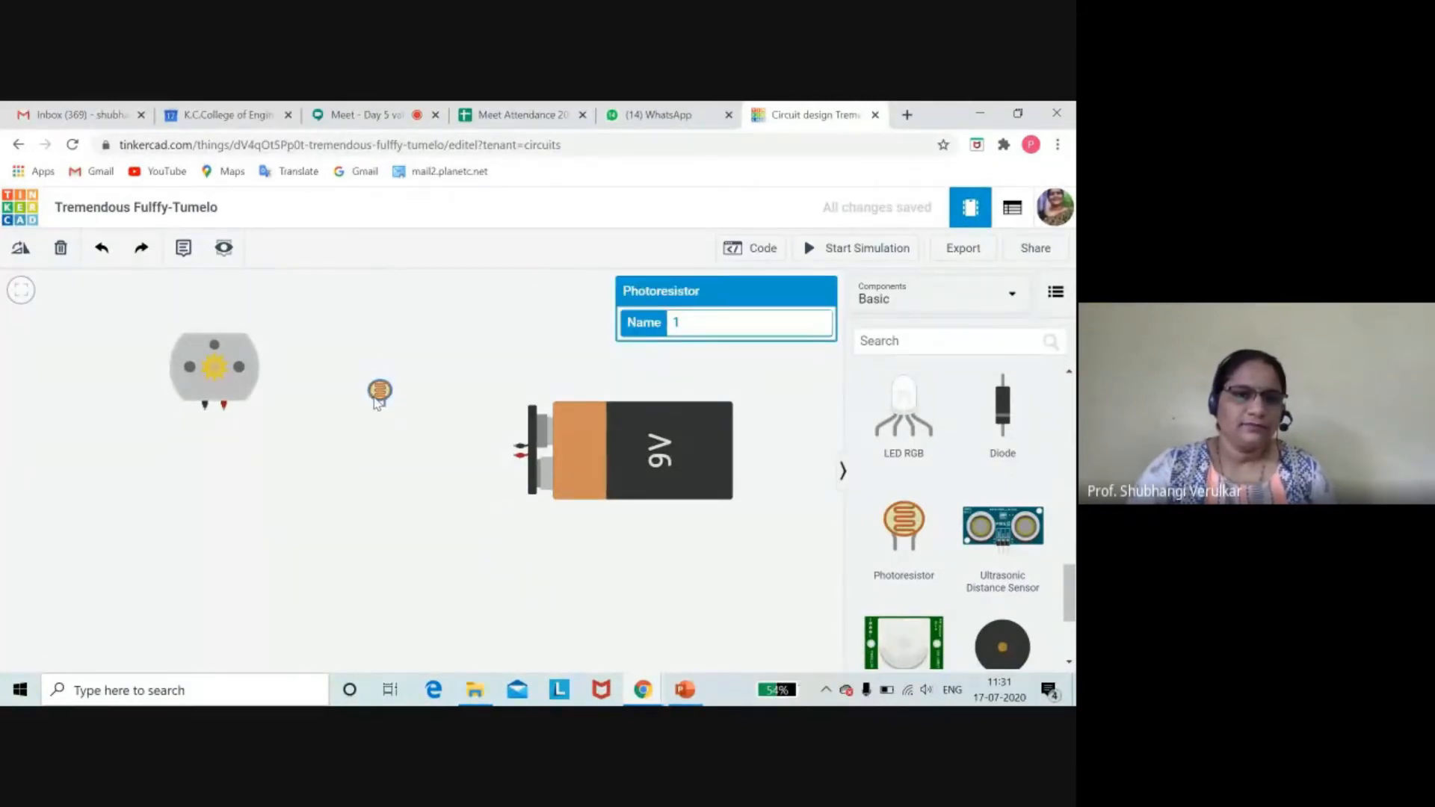
left_click(407, 490)
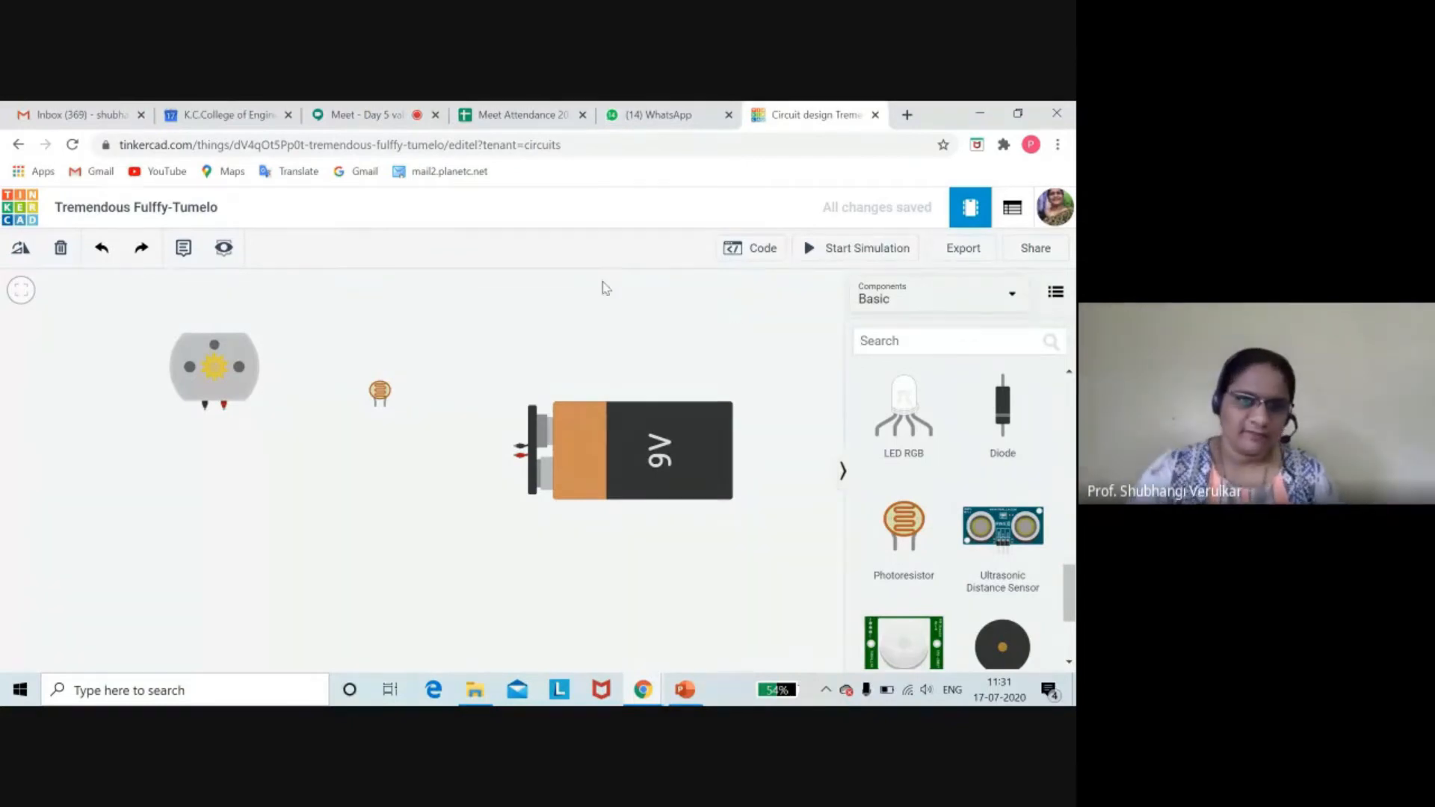
- Switch to PowerPoint, enlarge the circuit picture across slide 17, and adjust the "2.MOTOR WITH LDR AND BATTERY" title over it
left_click(686, 690)
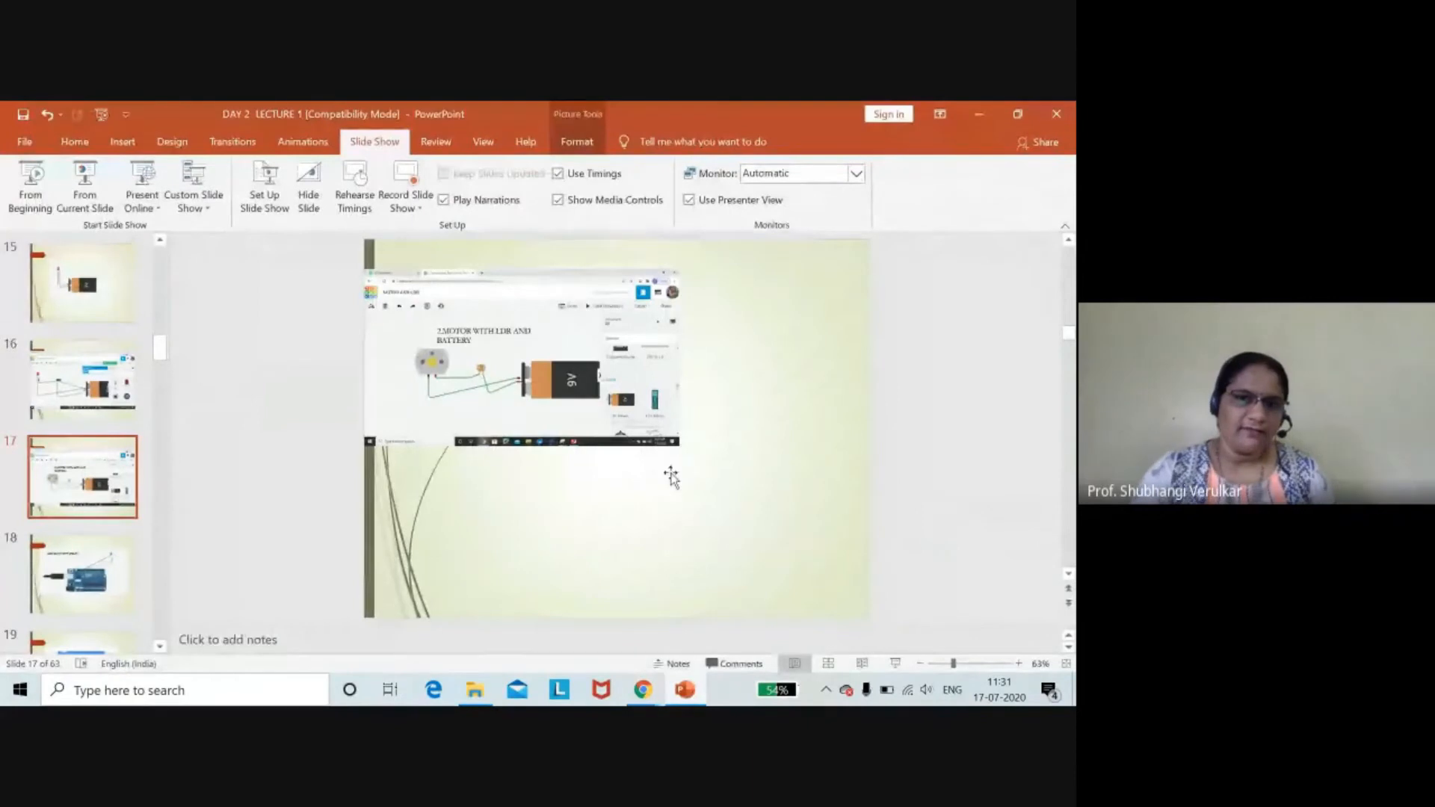
mouse_move(644, 410)
left_mouse_down()
mouse_move(696, 432)
mouse_move(629, 371)
left_mouse_up()
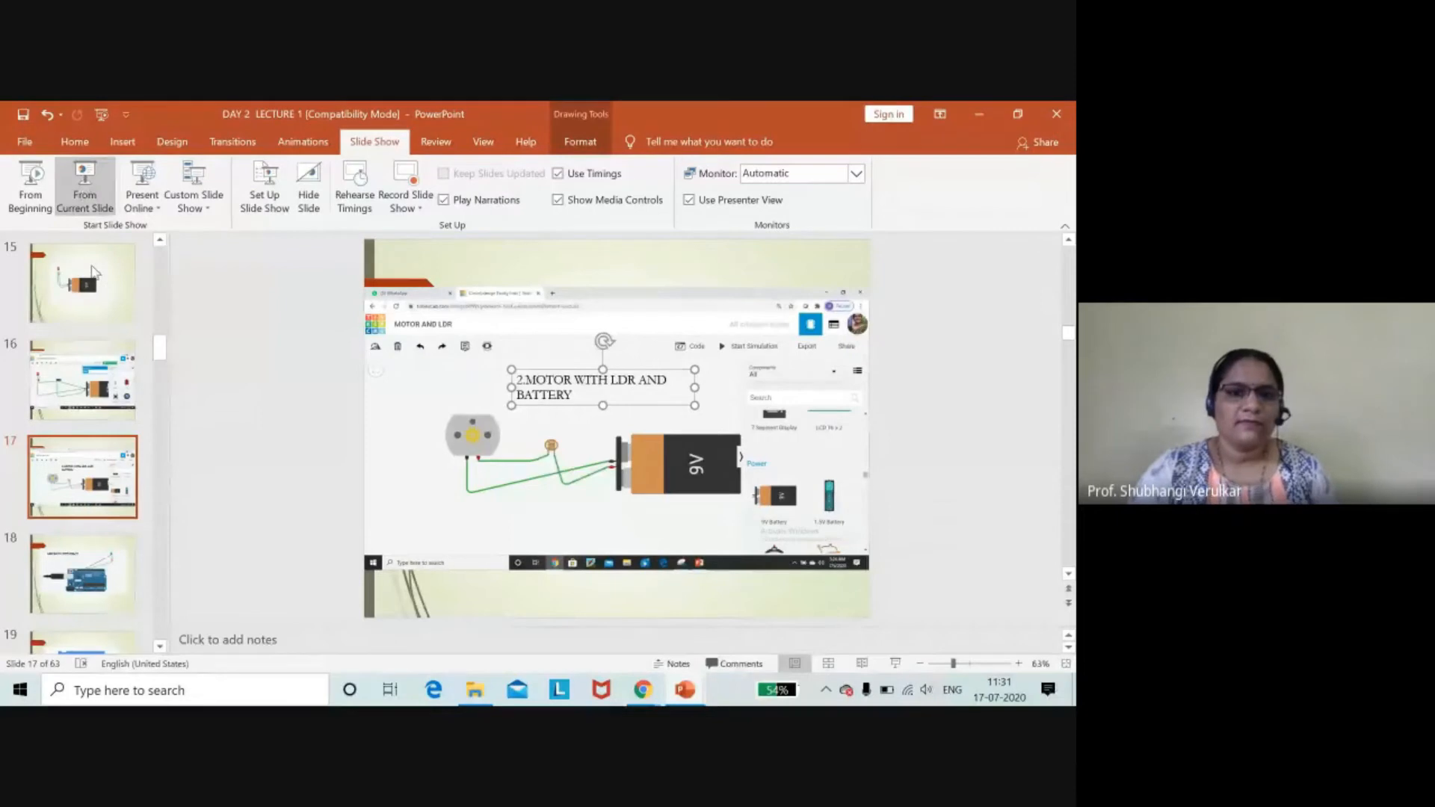
- Present the motor and LDR slide full screen to review its wiring, and return to the Tinkercad circuit
left_click(84, 187)
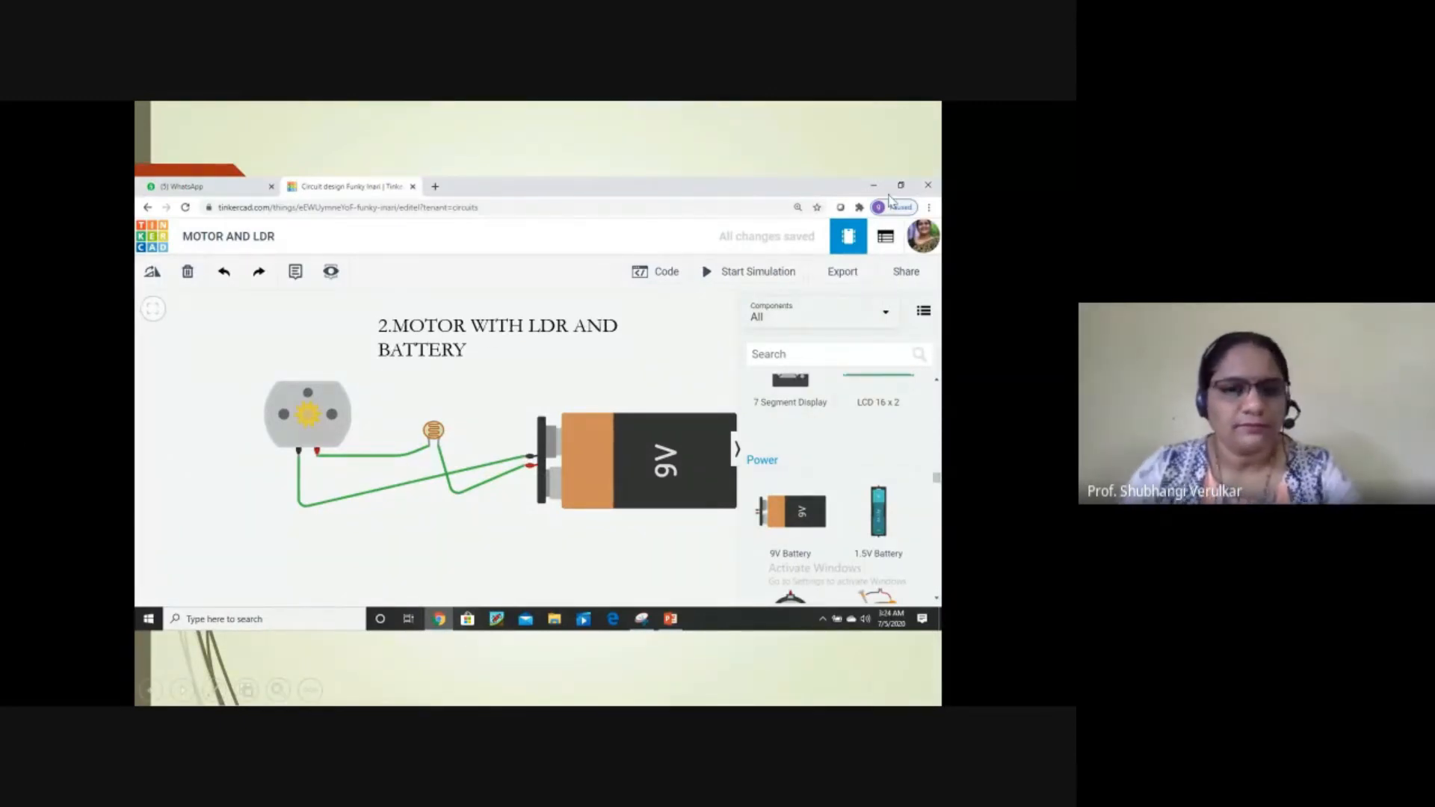
key("Escape")
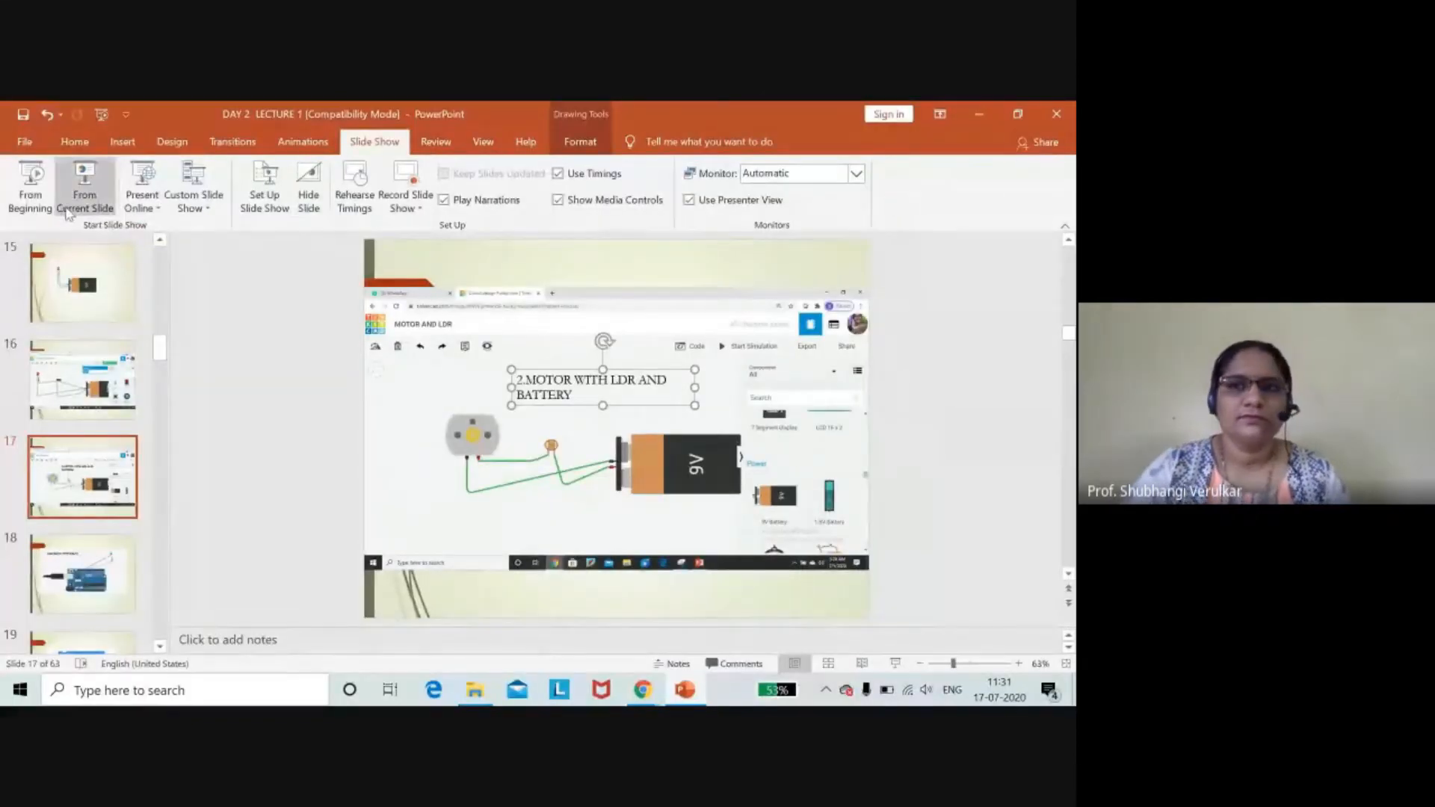
left_click(975, 116)
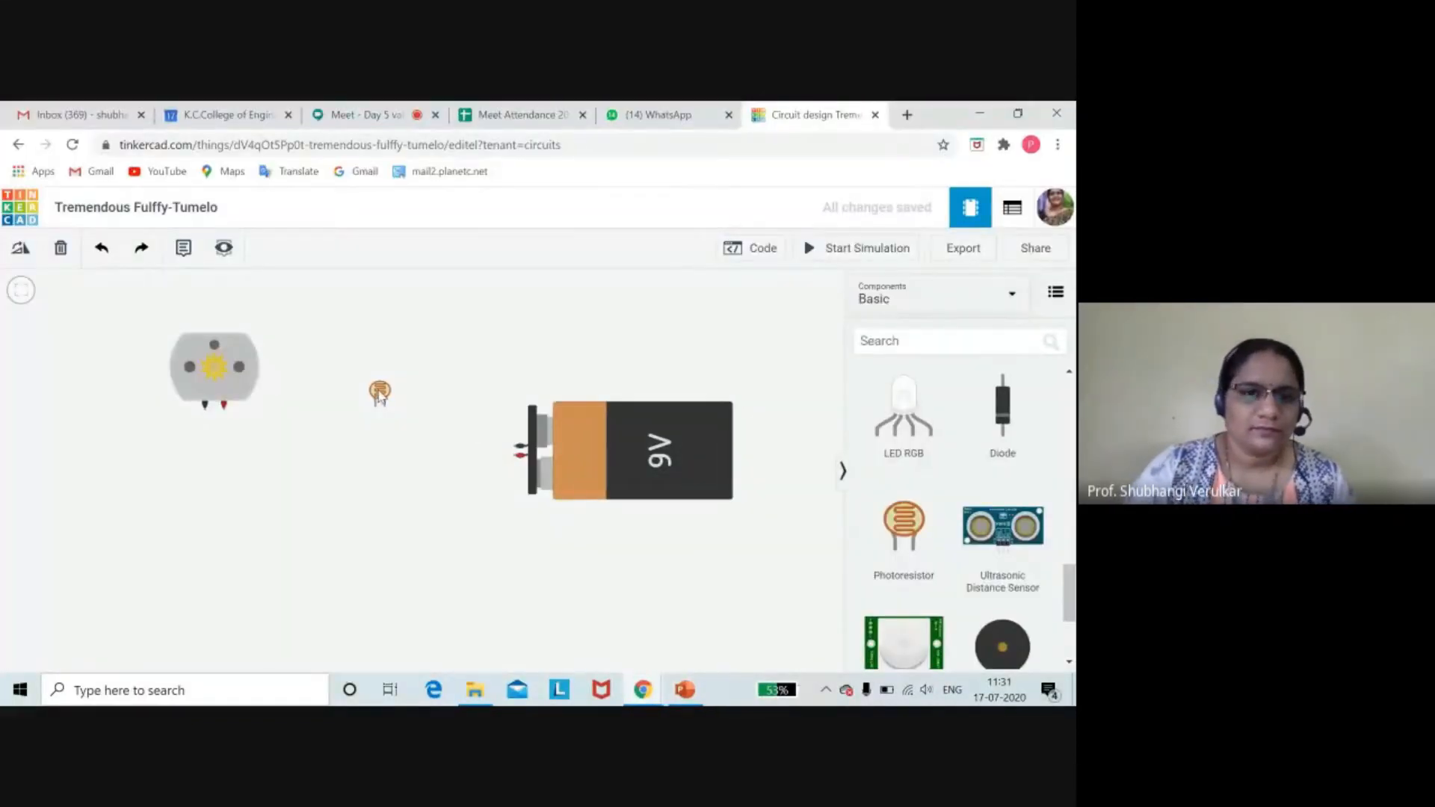
- Move the photoresistor and the 9V battery closer to the DC motor, and start a wire at the motor's Terminal 1
left_click_drag(380, 396, 358, 384)
left_click_drag(597, 463, 565, 469)
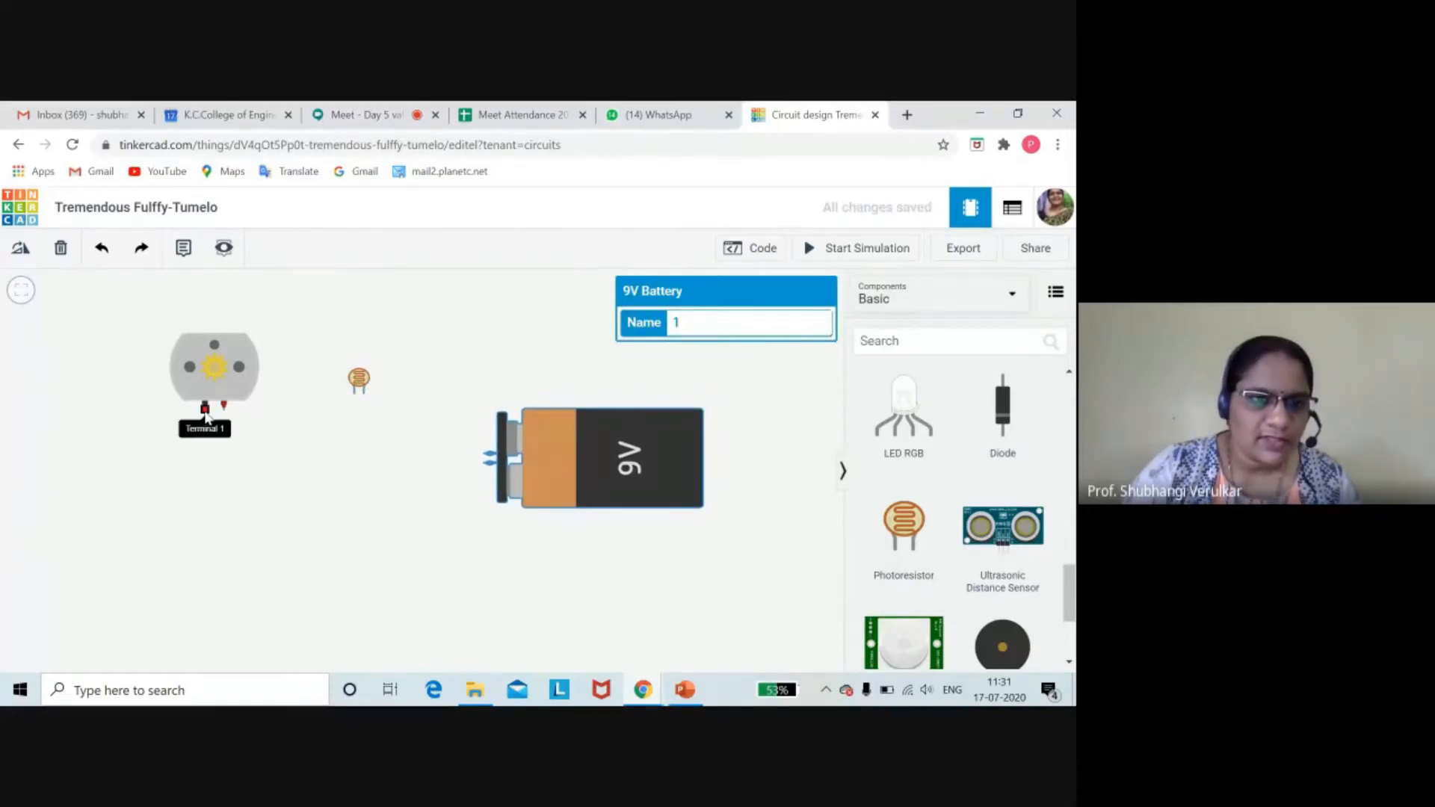
left_click(205, 405)
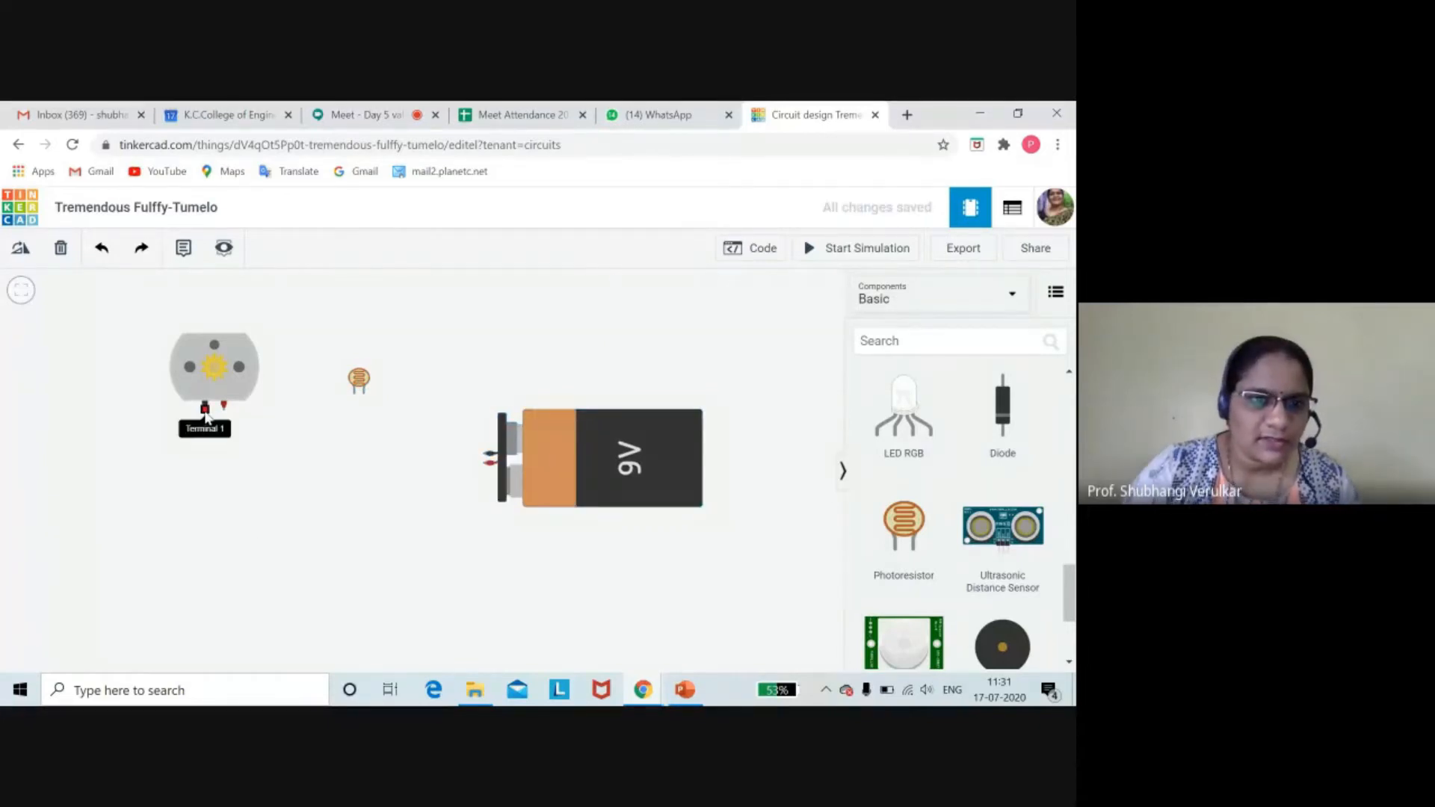
- Wire the DC motor's Terminal 1 to the 9V battery's negative terminal, with one bend below the motor, and colour the wire black
left_click(199, 516)
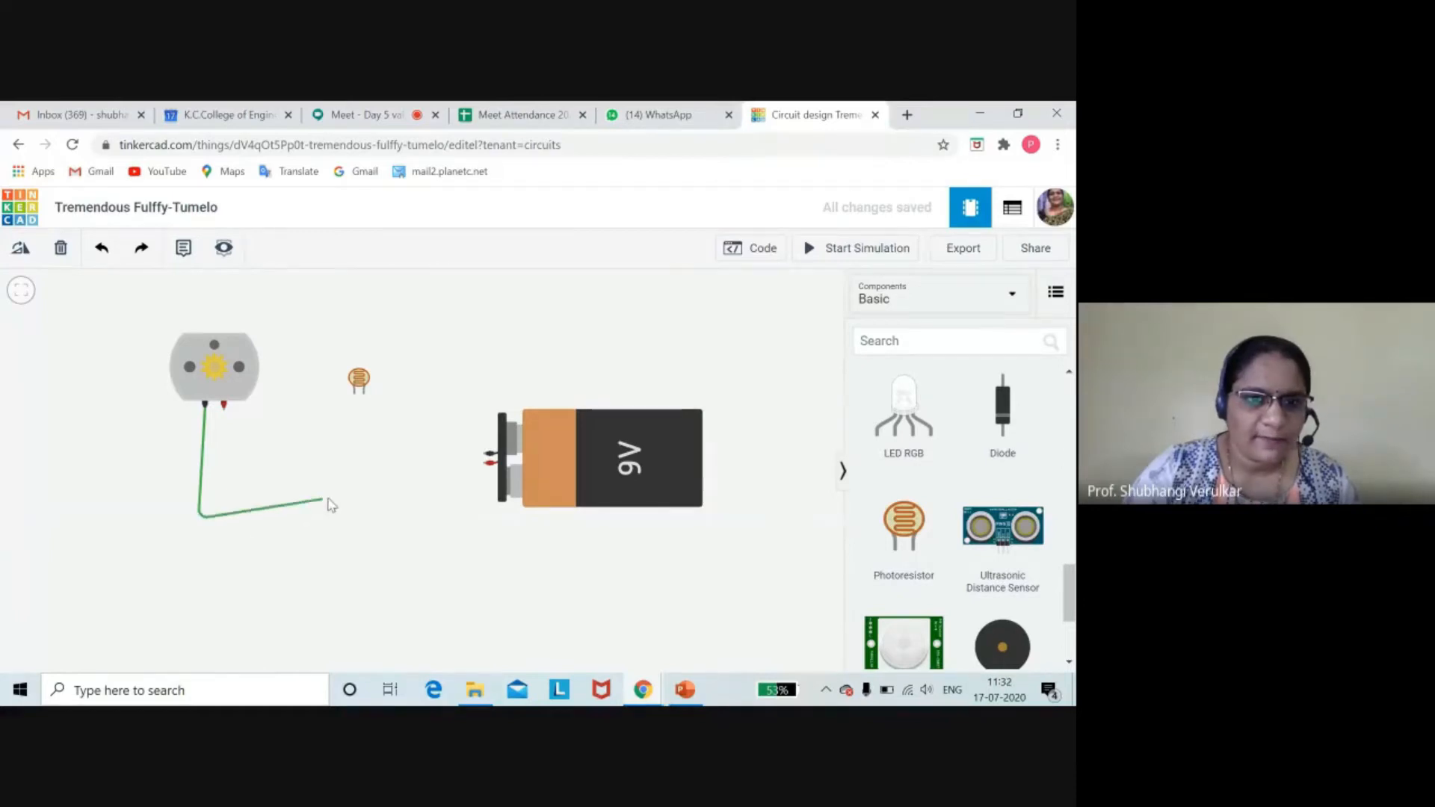
left_click(484, 454)
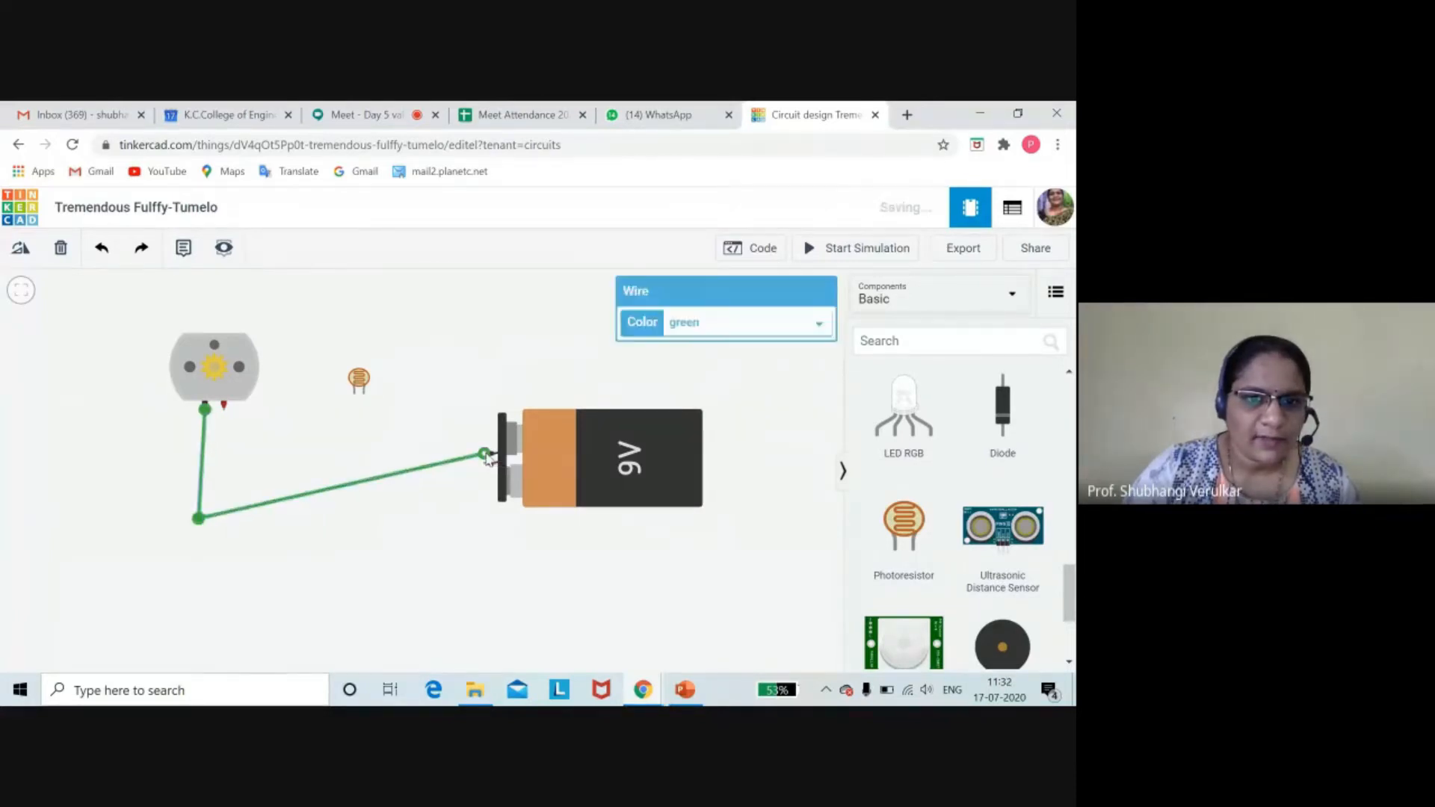
left_click(400, 538)
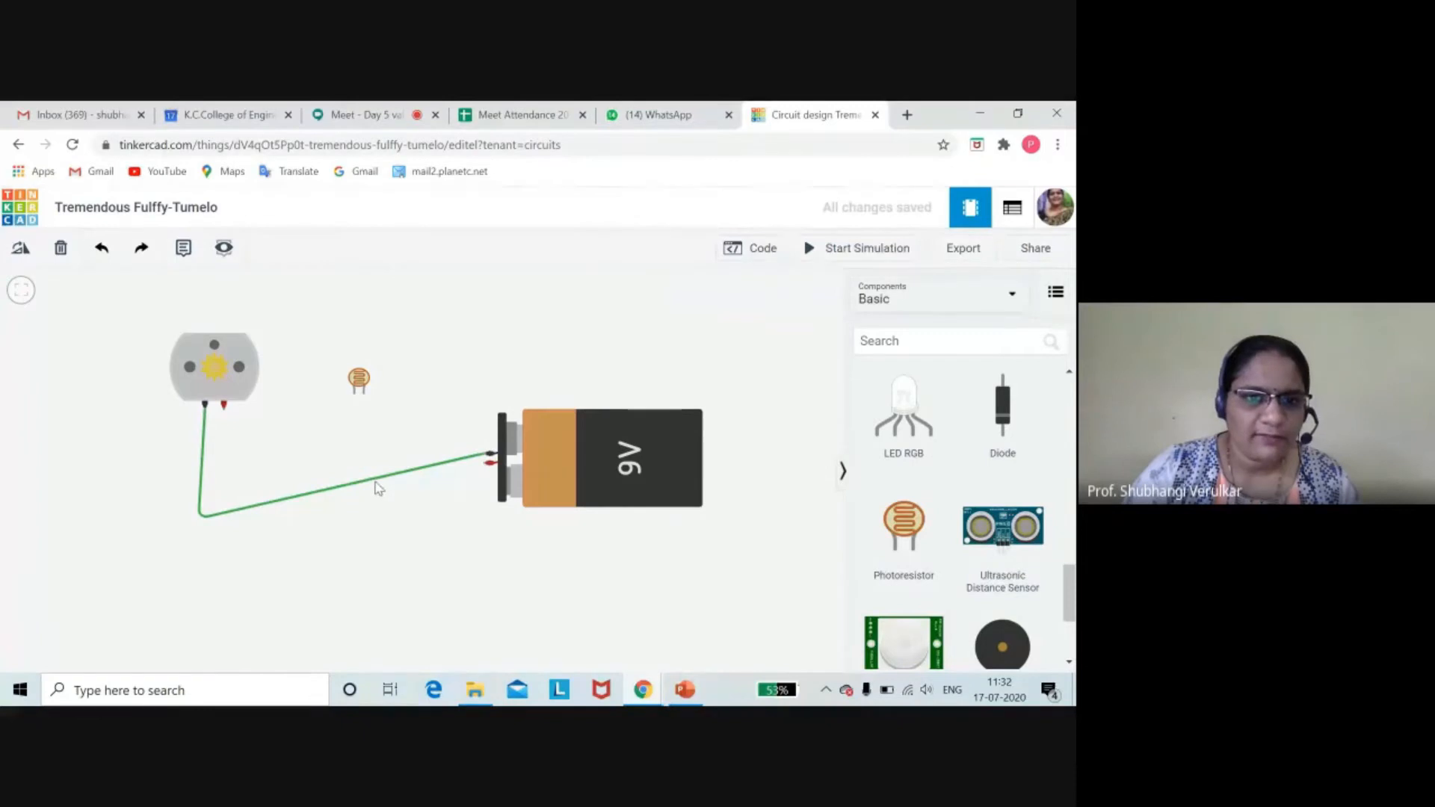
left_click(382, 486)
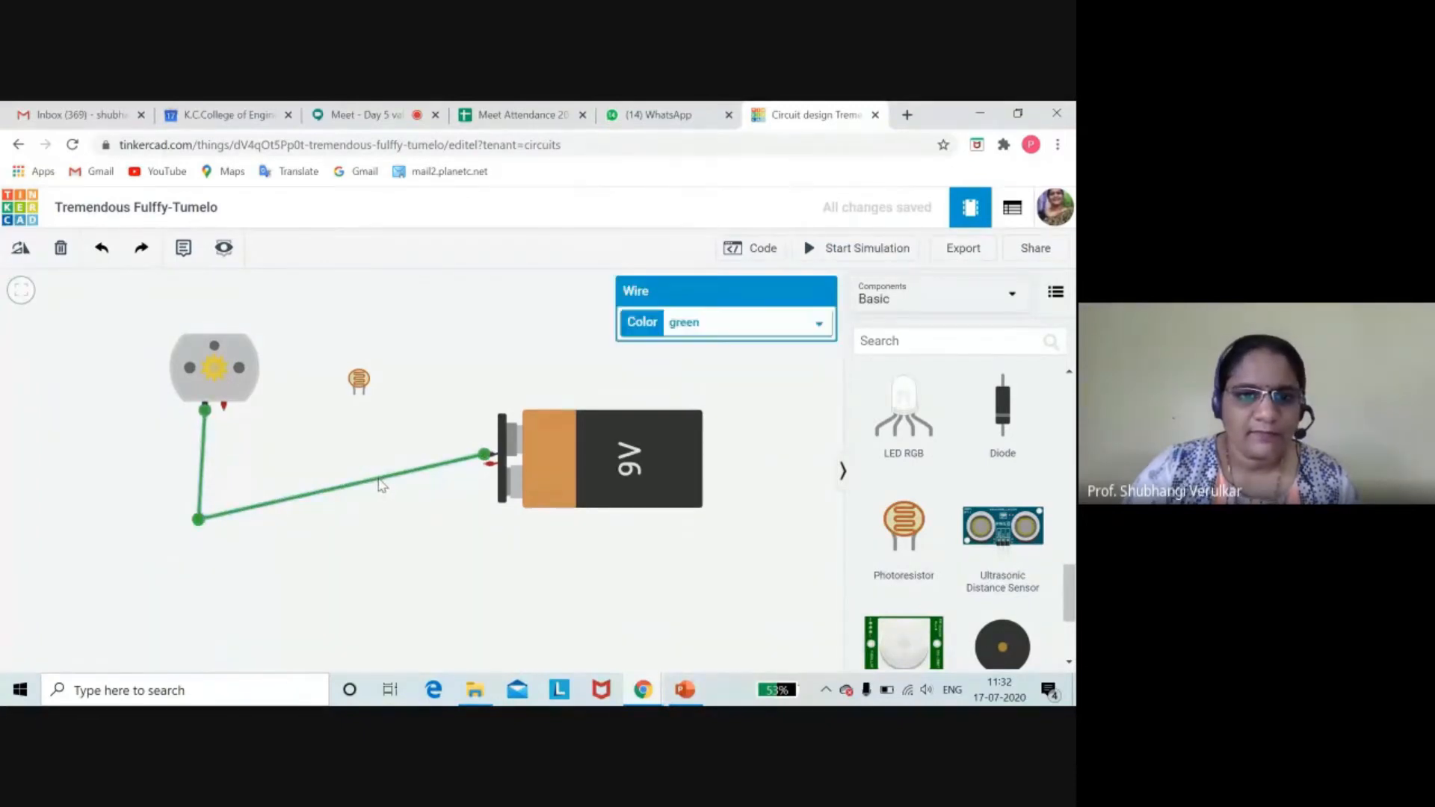
left_click(819, 323)
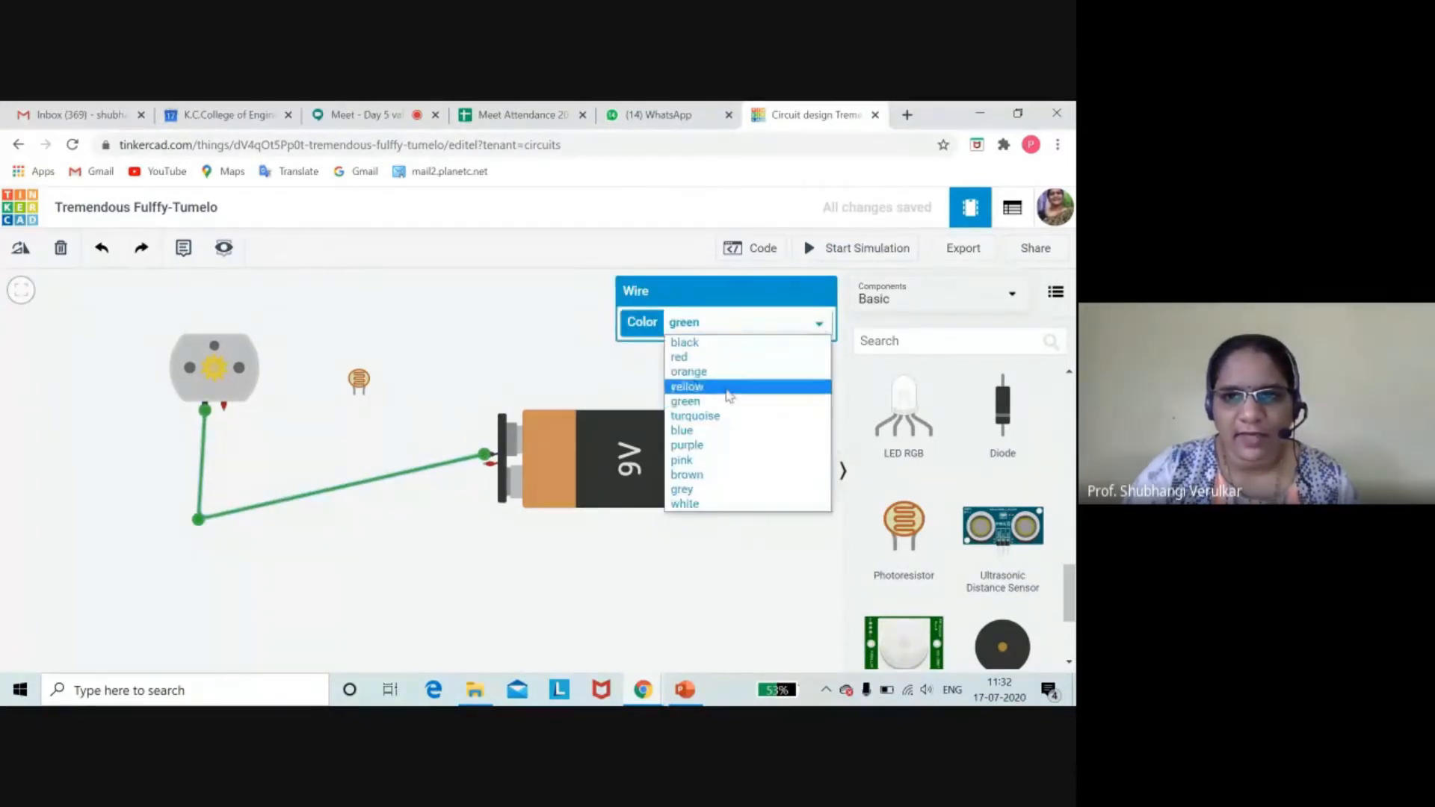
left_click(712, 348)
left_click(367, 587)
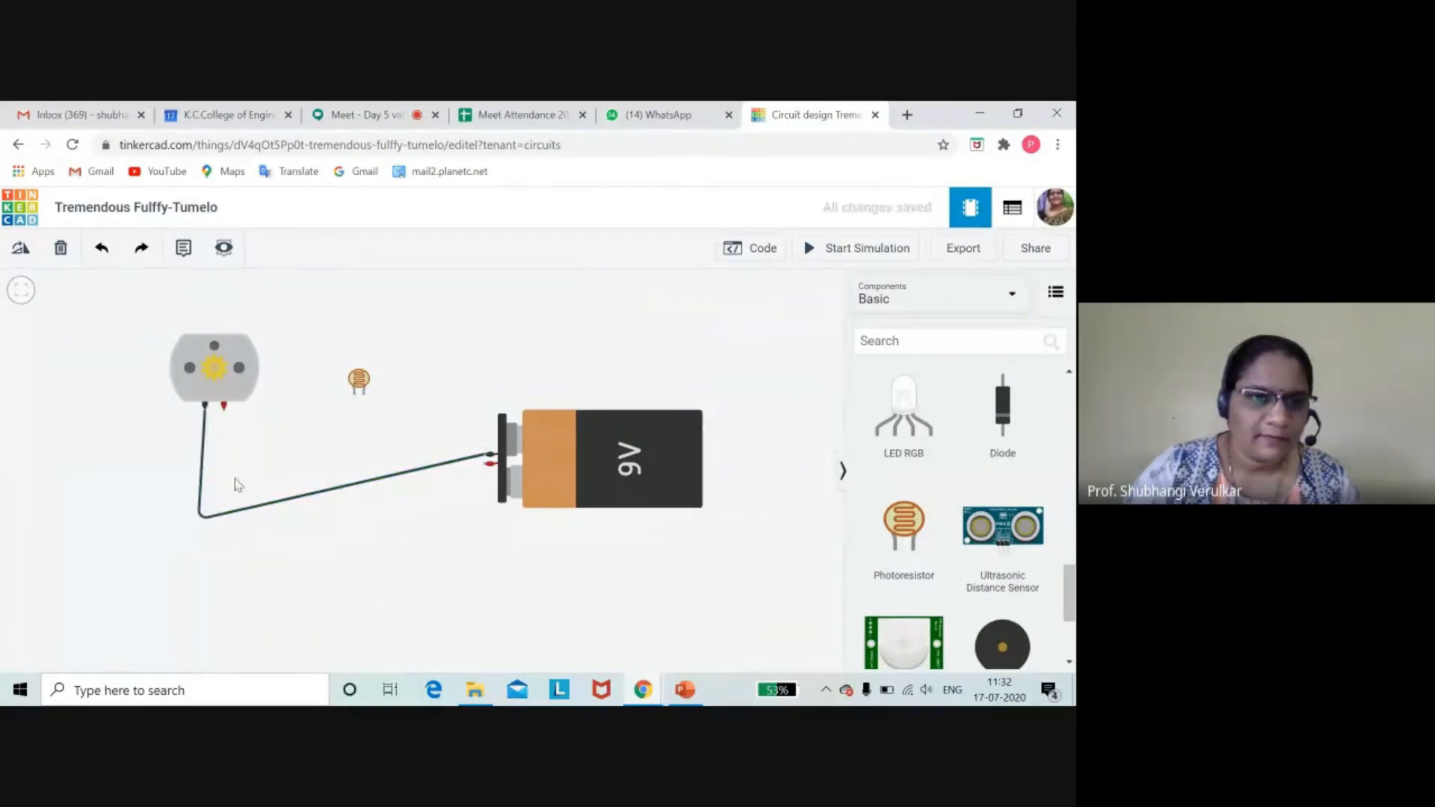
- Wire the DC motor's red terminal to the photoresistor's Terminal 1, with the wire bending below the two parts
left_click(223, 408)
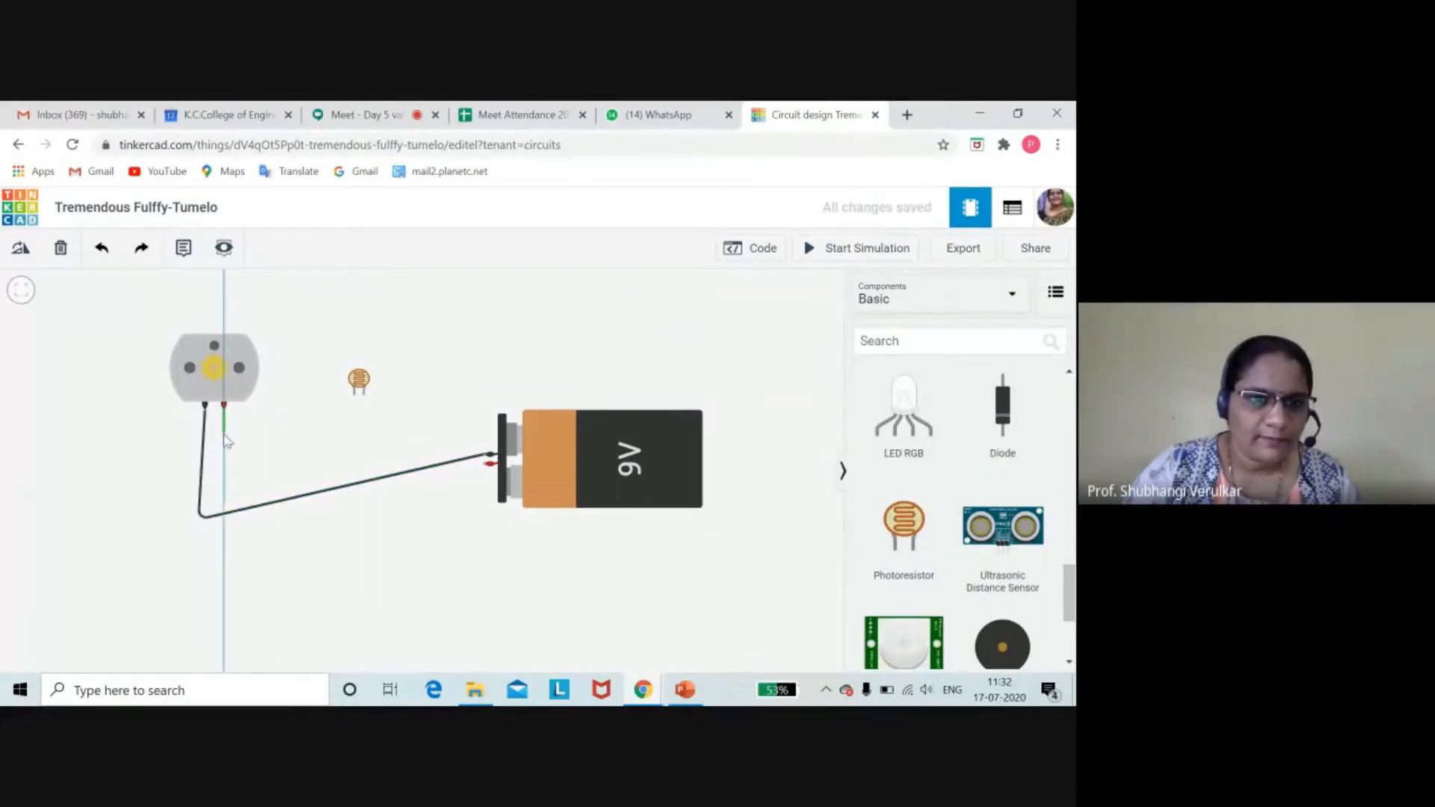
left_click(223, 454)
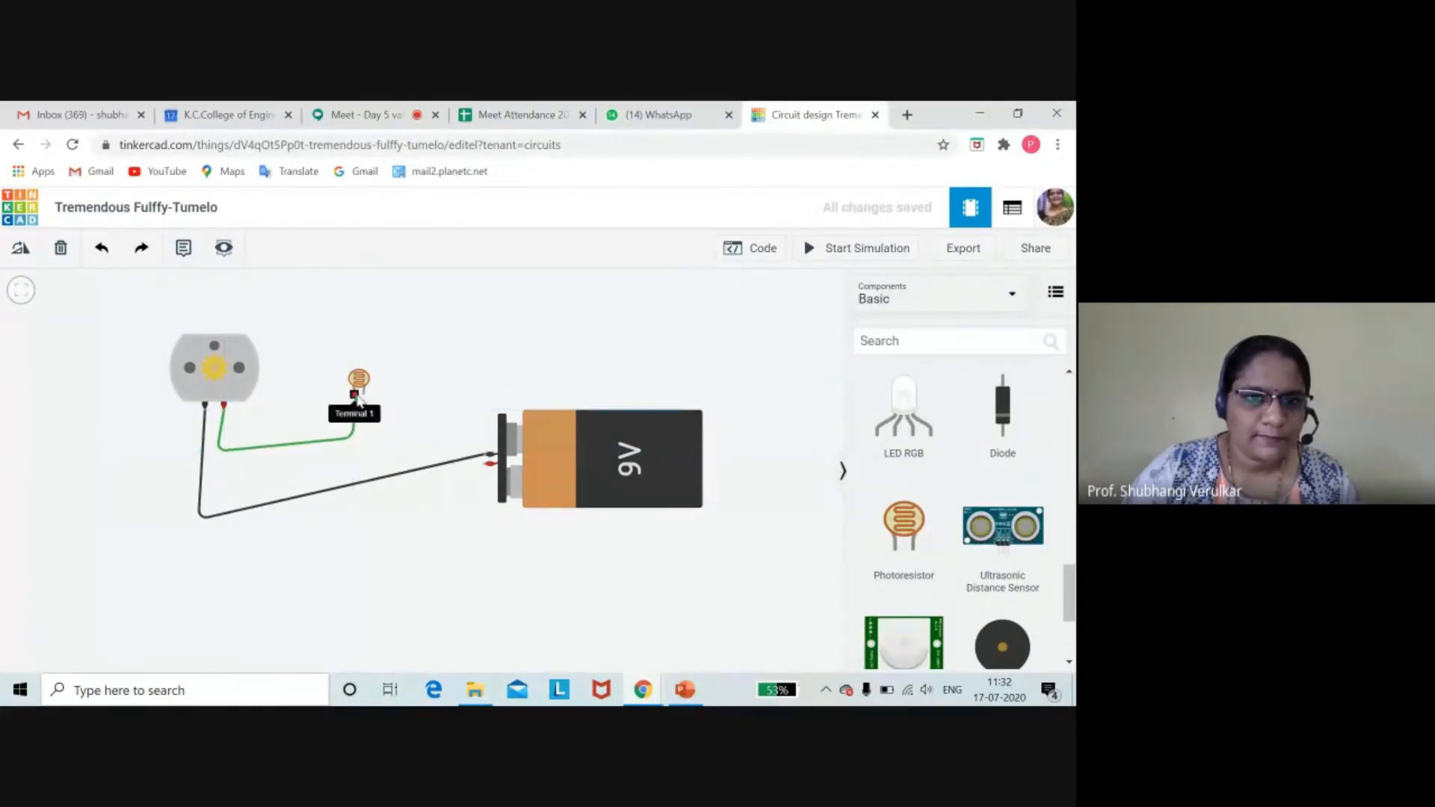
left_click(355, 396)
left_click(363, 398)
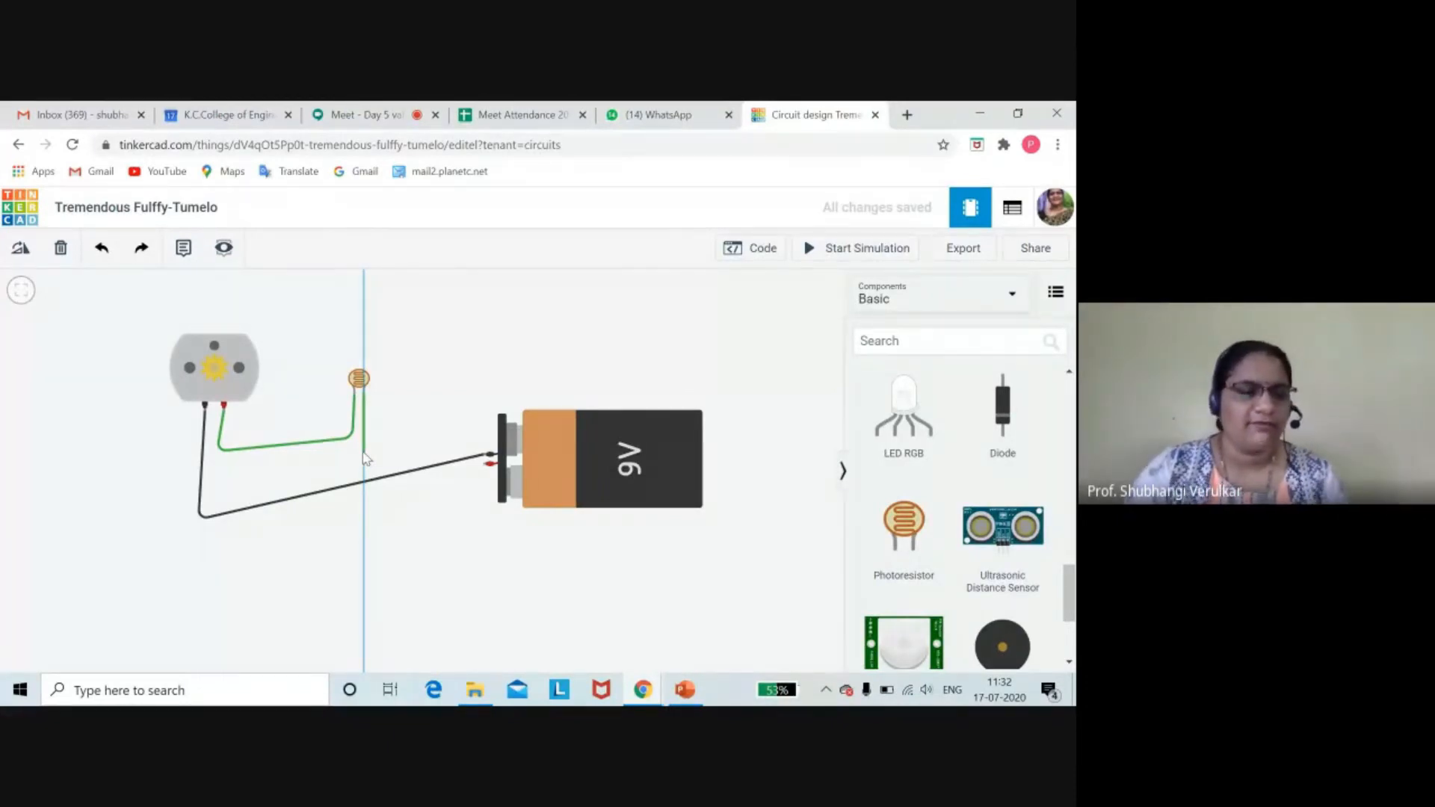
left_click(365, 507)
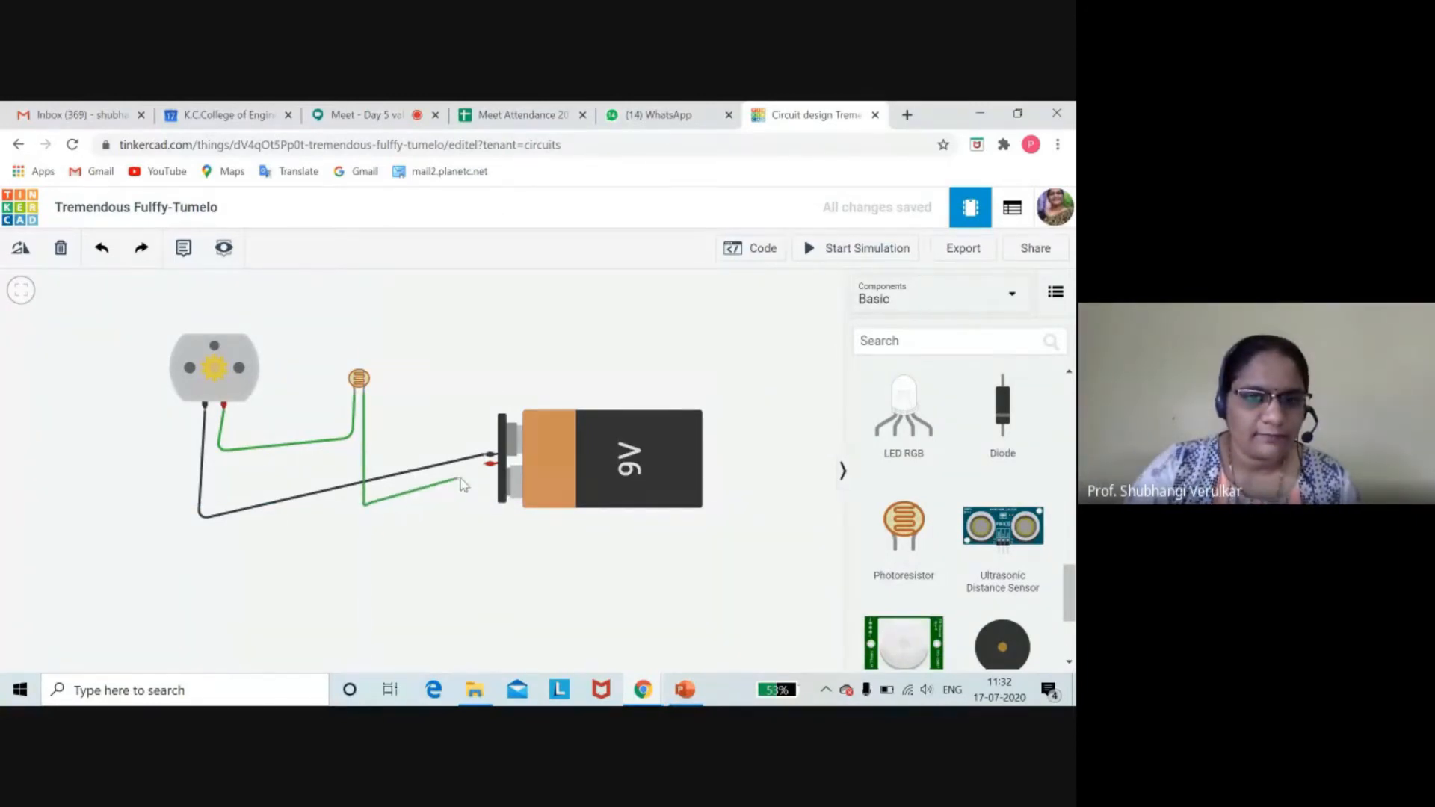
left_click(488, 465)
left_click(487, 544)
left_click(486, 464)
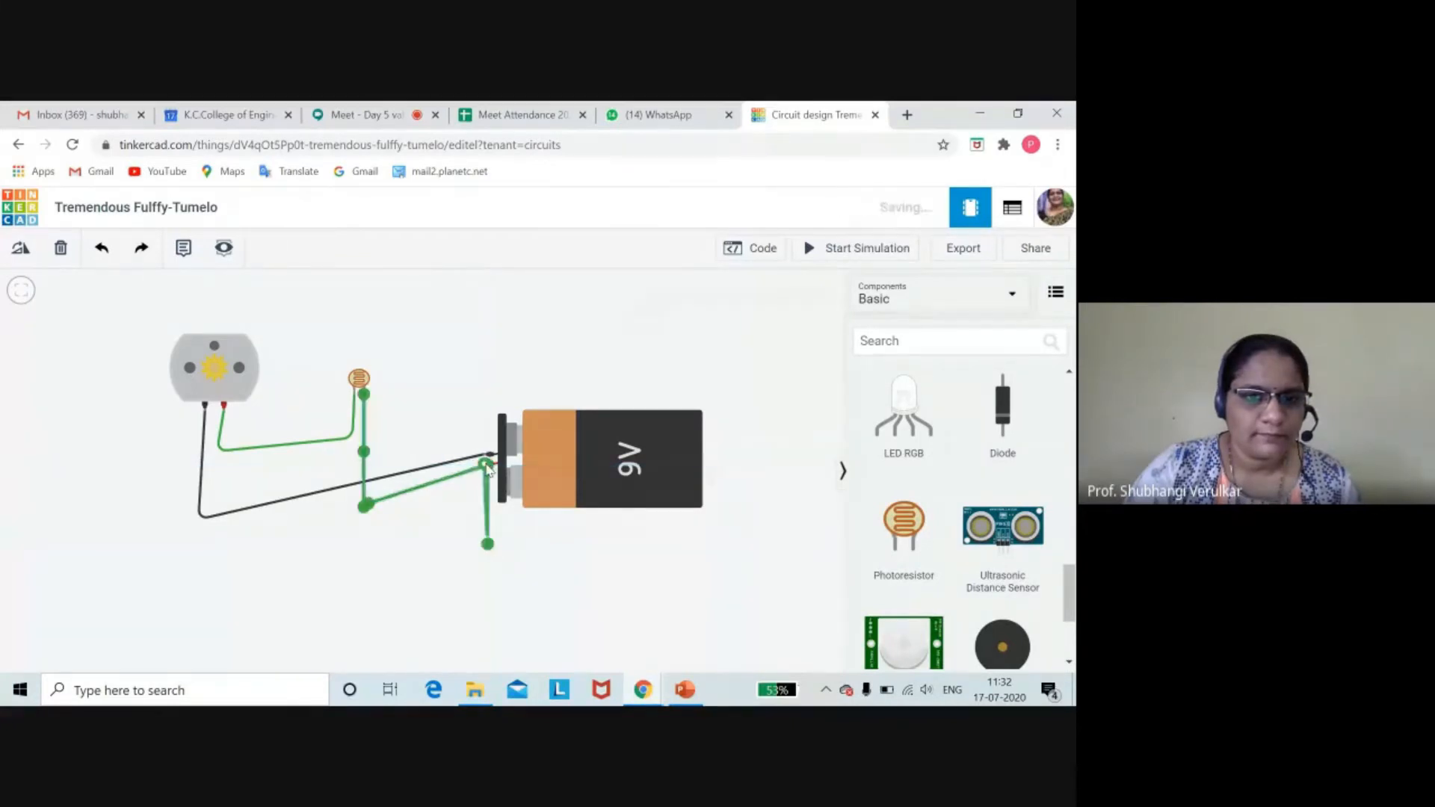
key("Delete")
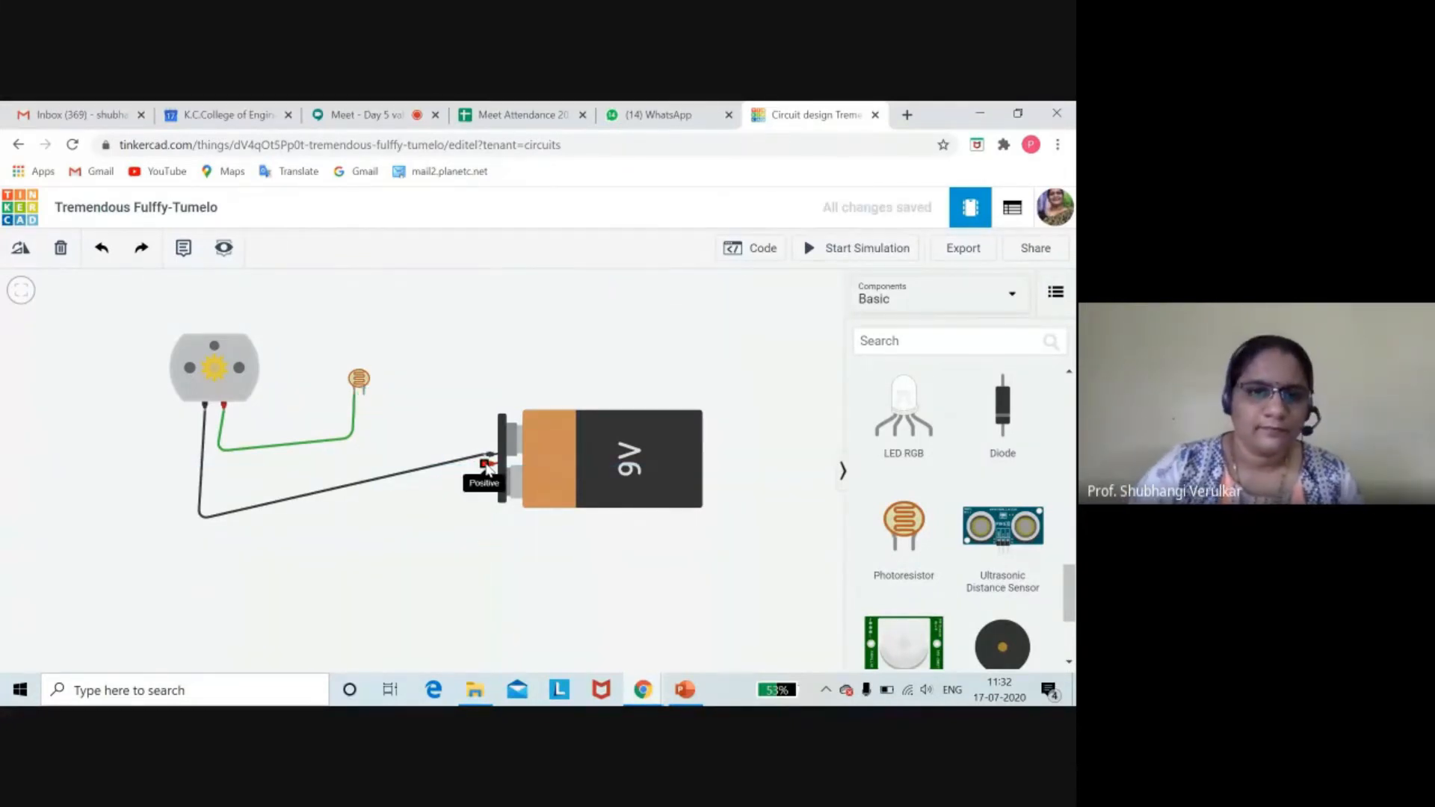
- Wire the 9V battery's positive terminal to the photoresistor's free terminal with a single bend
left_click(490, 465)
left_click(383, 500)
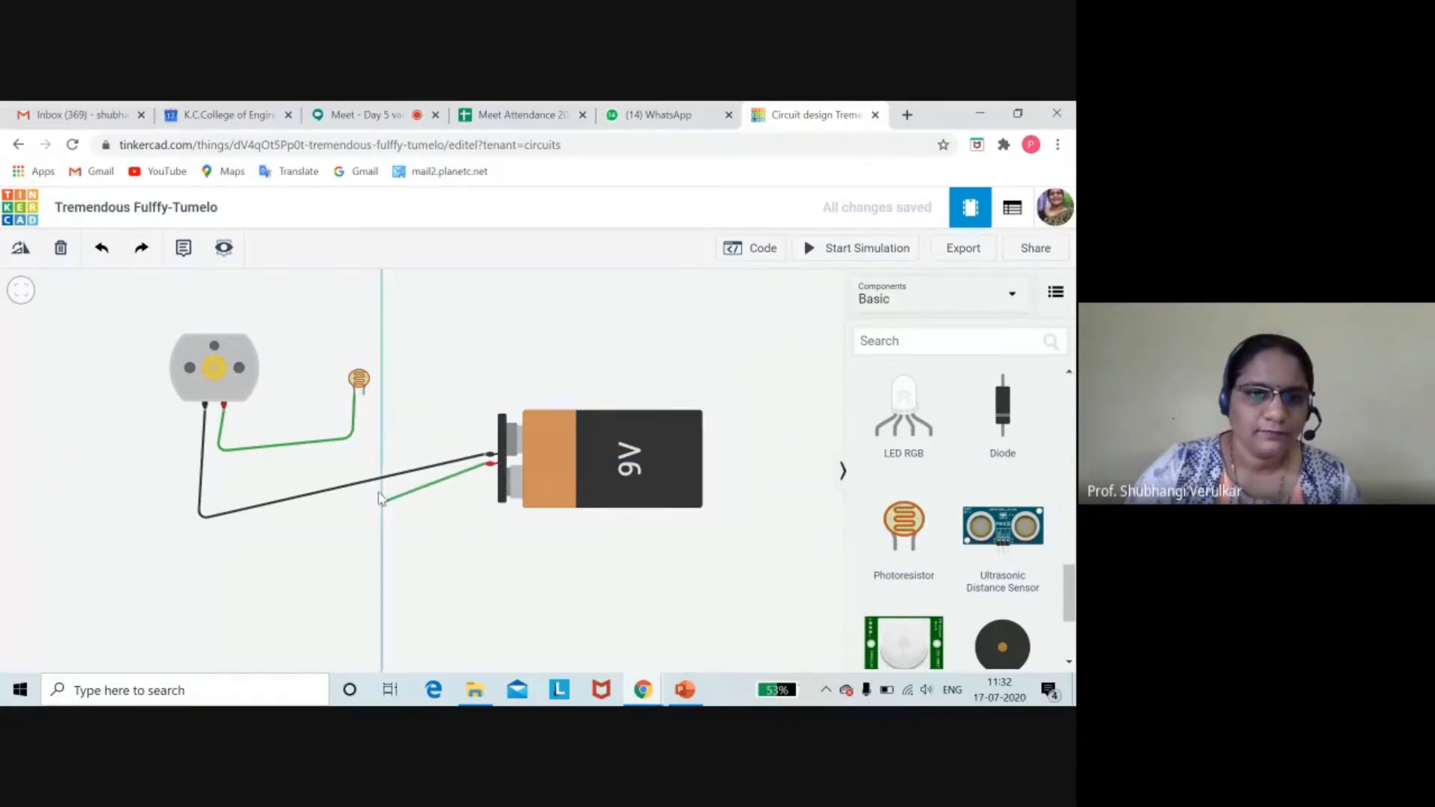
left_click(365, 398)
left_click(621, 304)
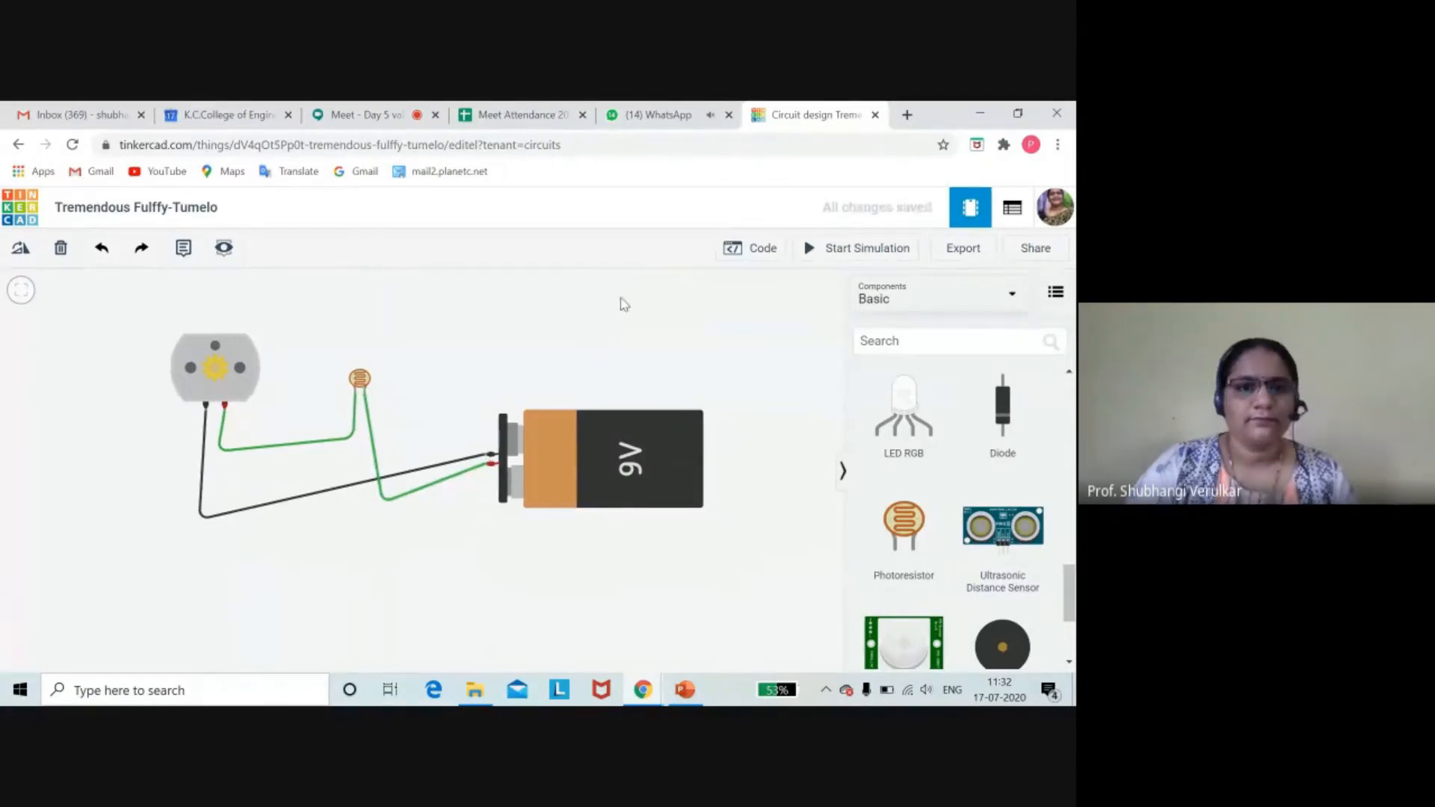
left_click(362, 113)
left_click(814, 114)
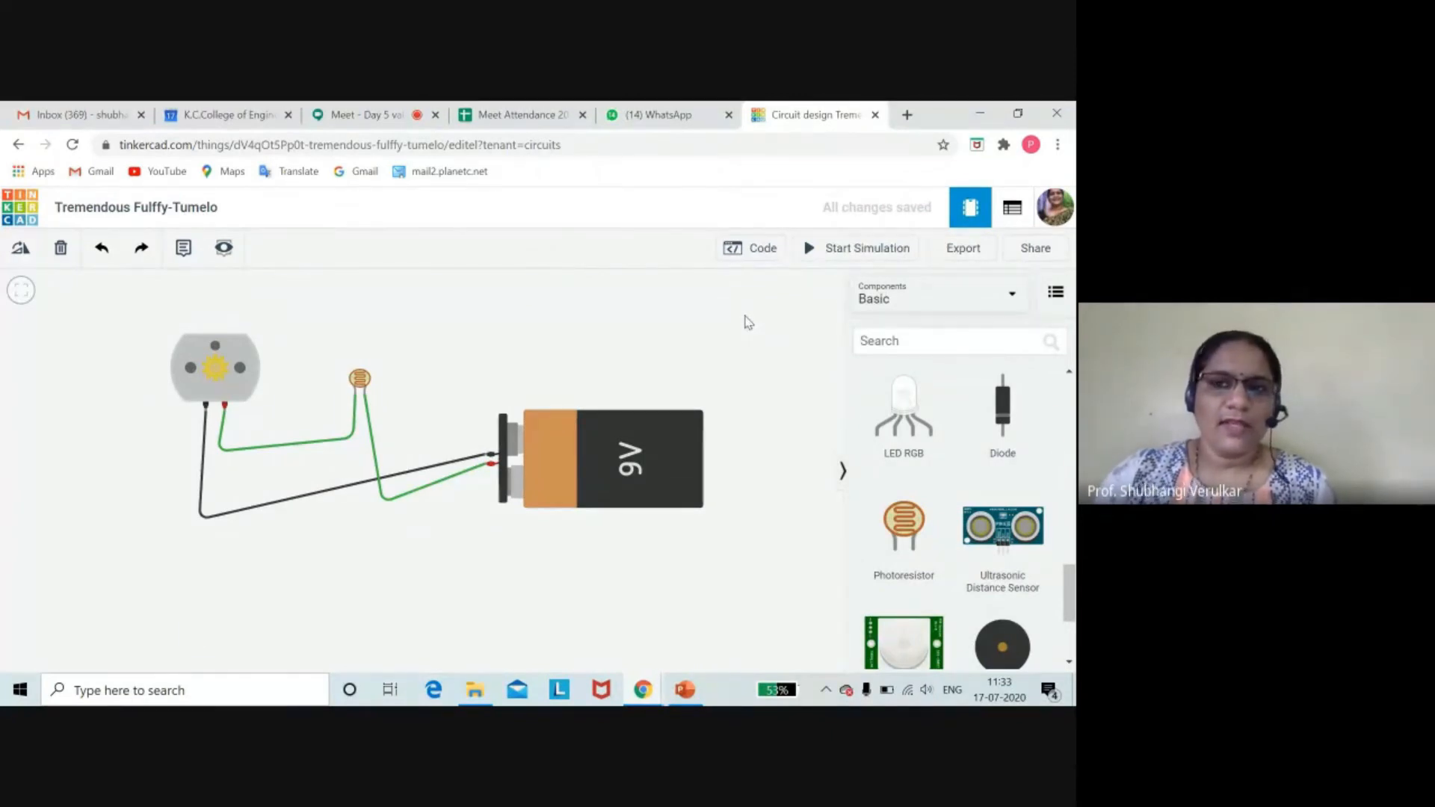
- Start the simulation, bring up the photoresistor's light slider and fit the circuit to the view
left_click(813, 250)
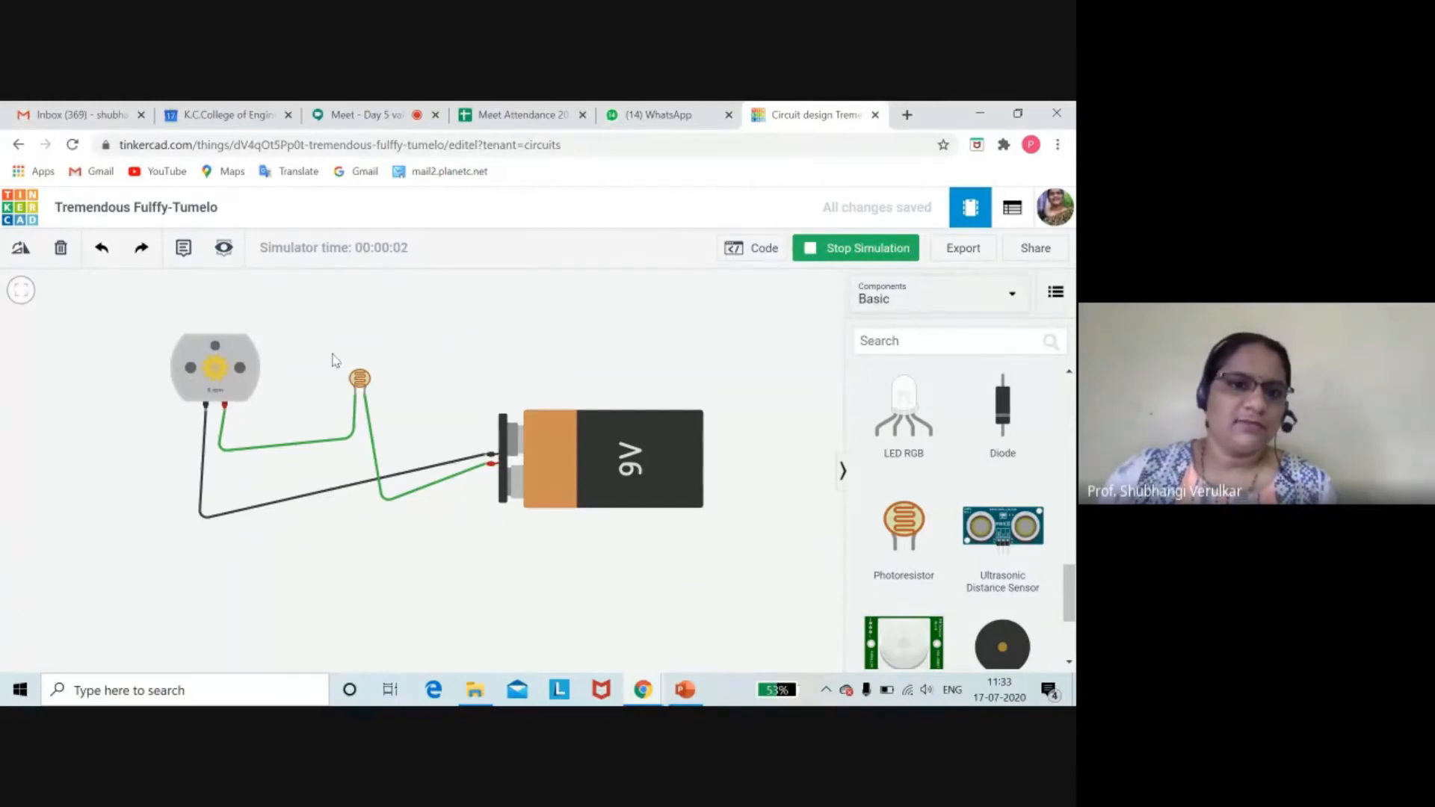
left_click(359, 380)
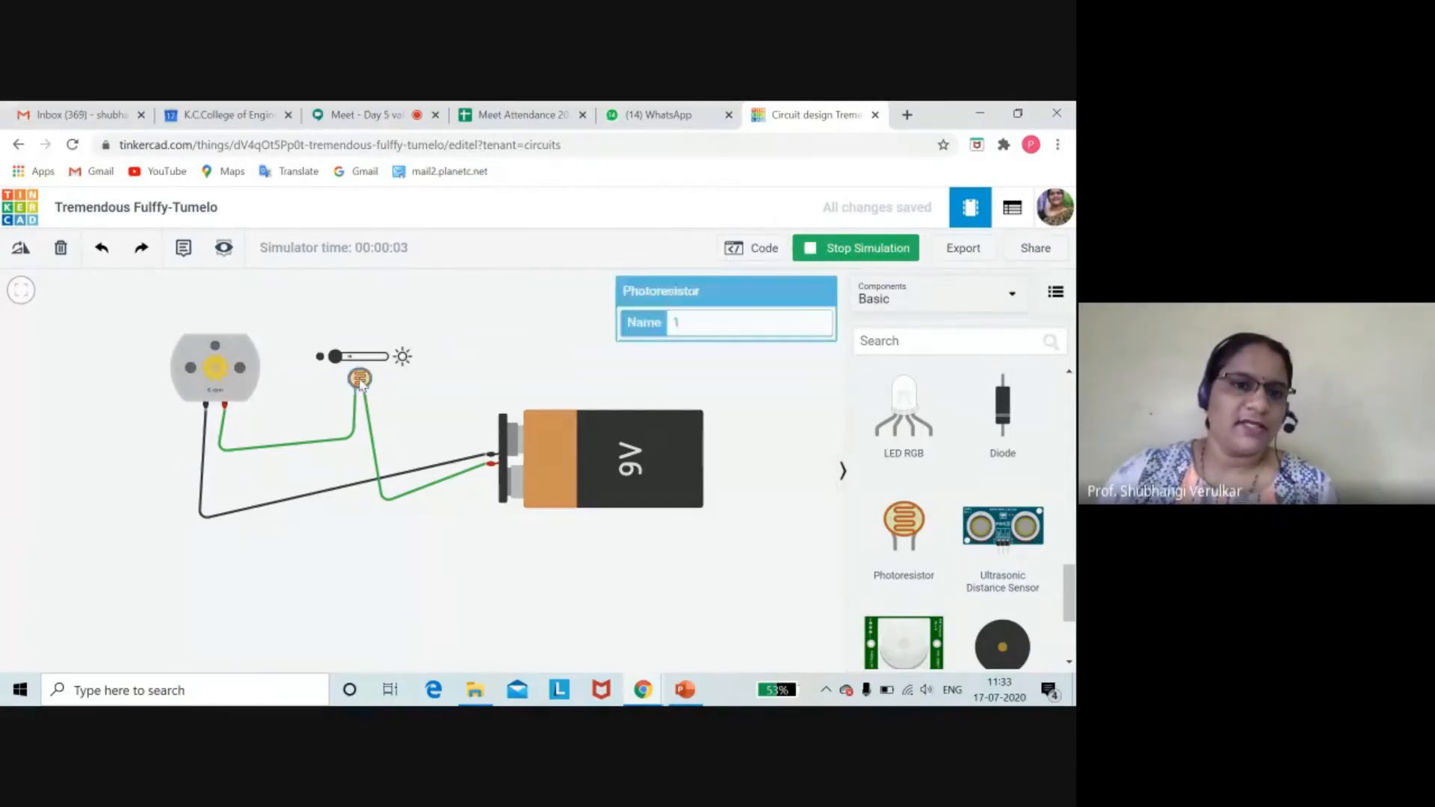
left_click(13, 293)
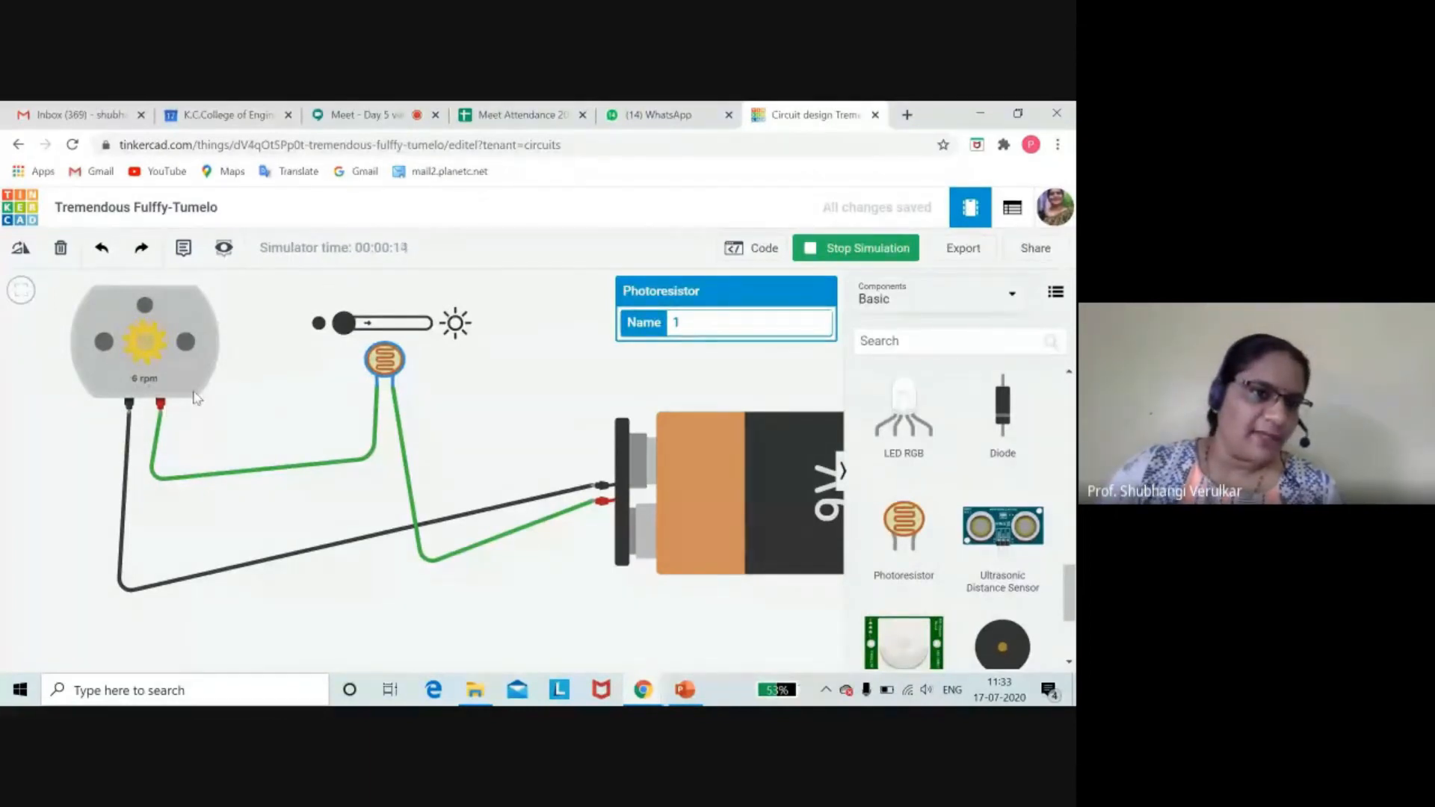
- Raise the photoresistor's light level in stages to the maximum and check the motor's speed at each stage
left_click(361, 328)
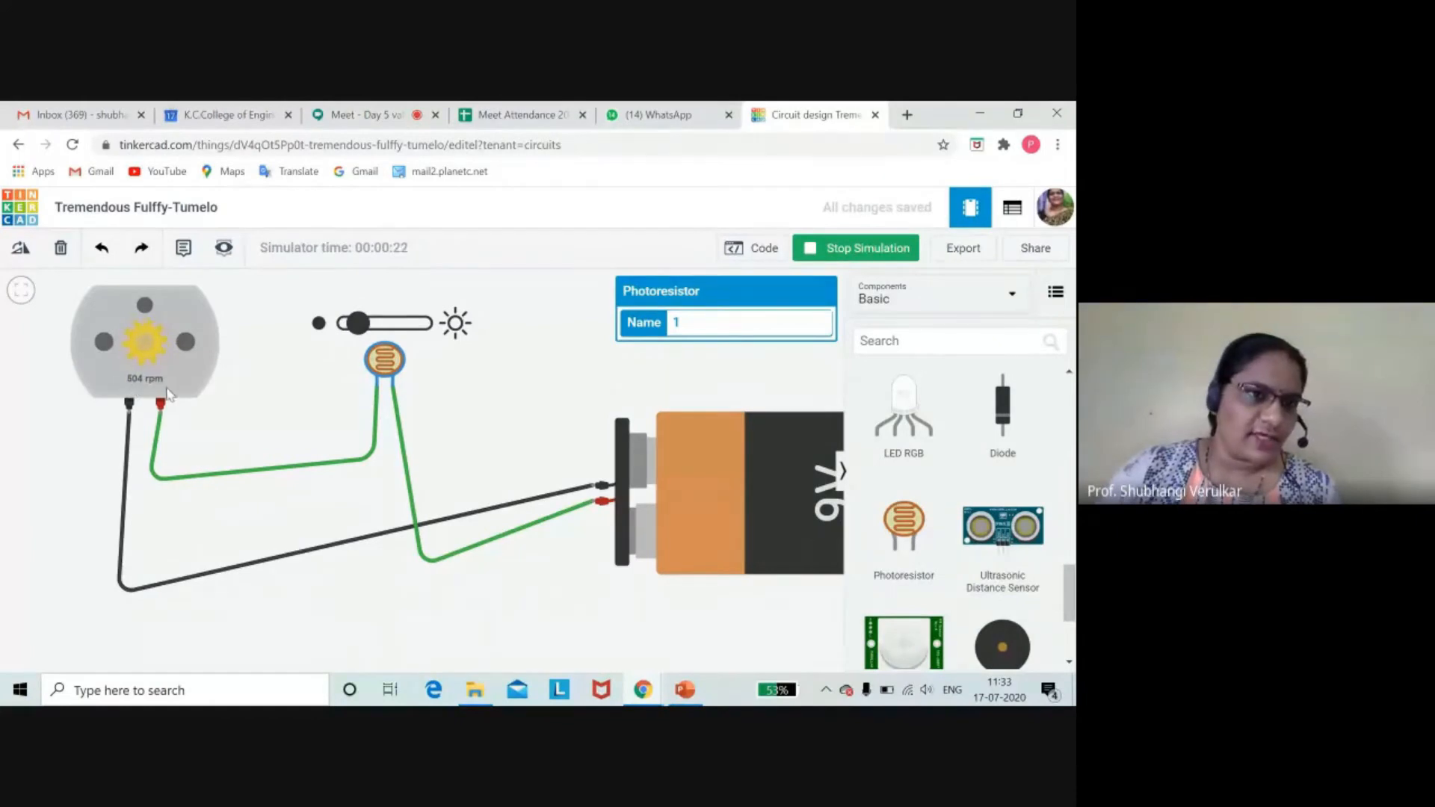
left_click(376, 329)
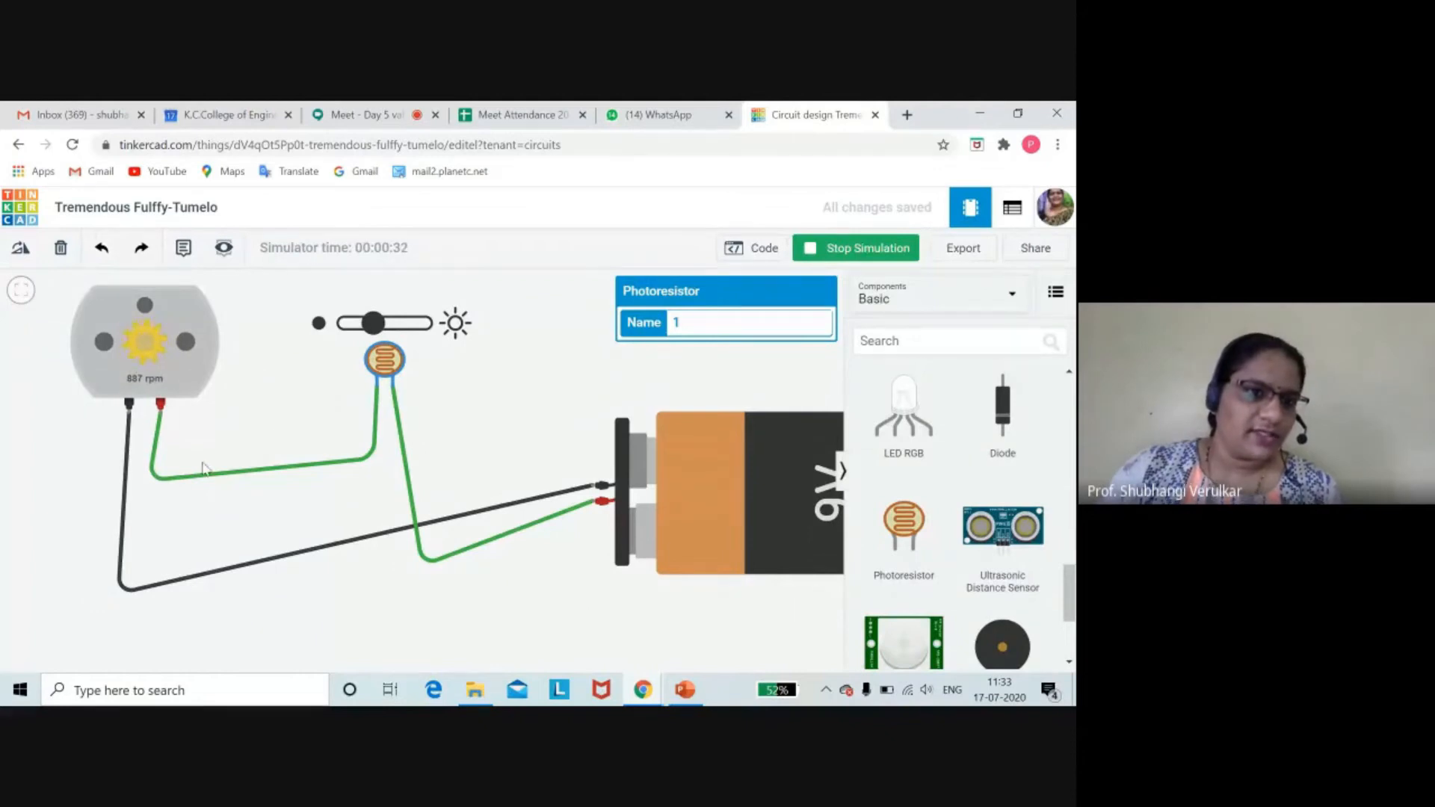
left_click(384, 325)
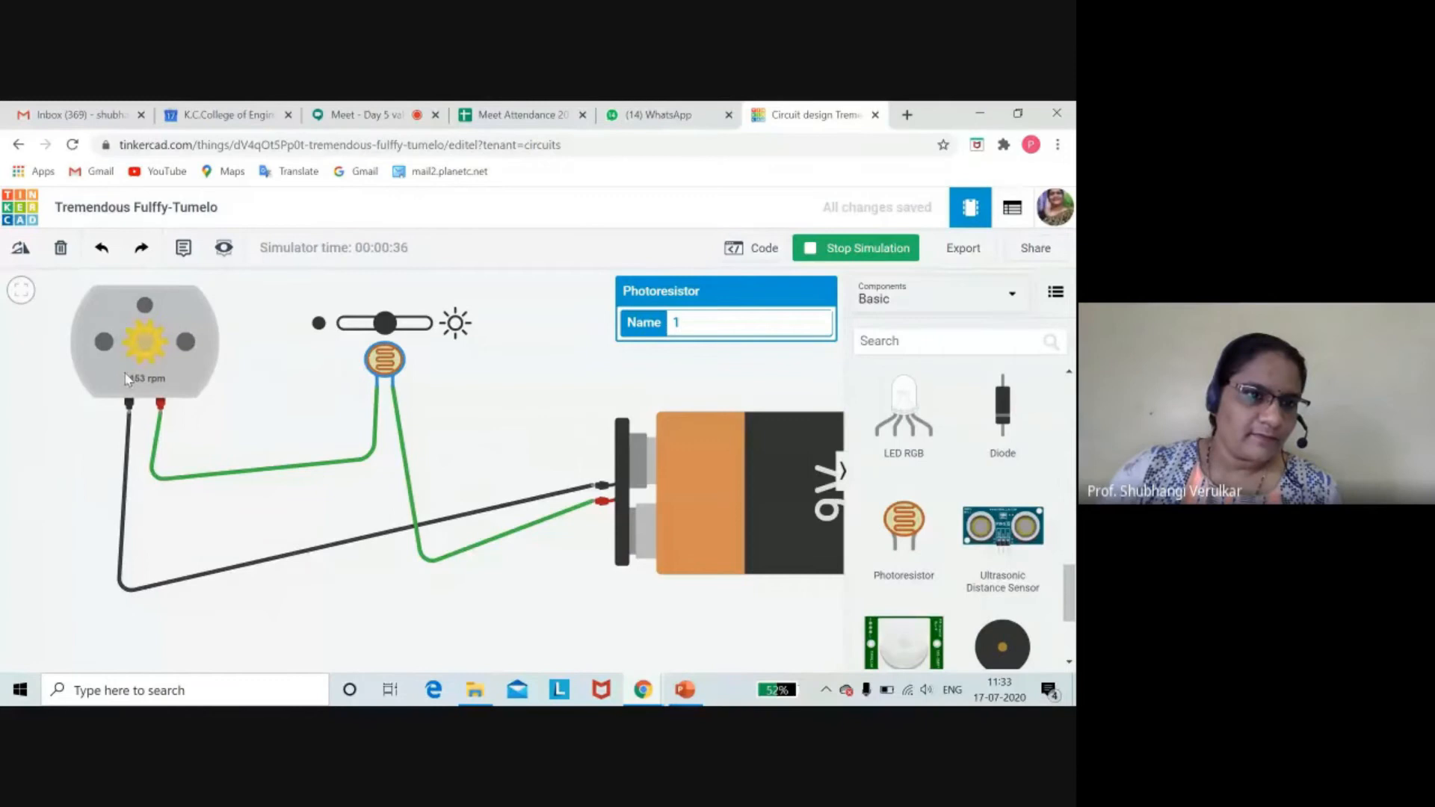
left_click(408, 324)
left_click_drag(410, 325, 423, 325)
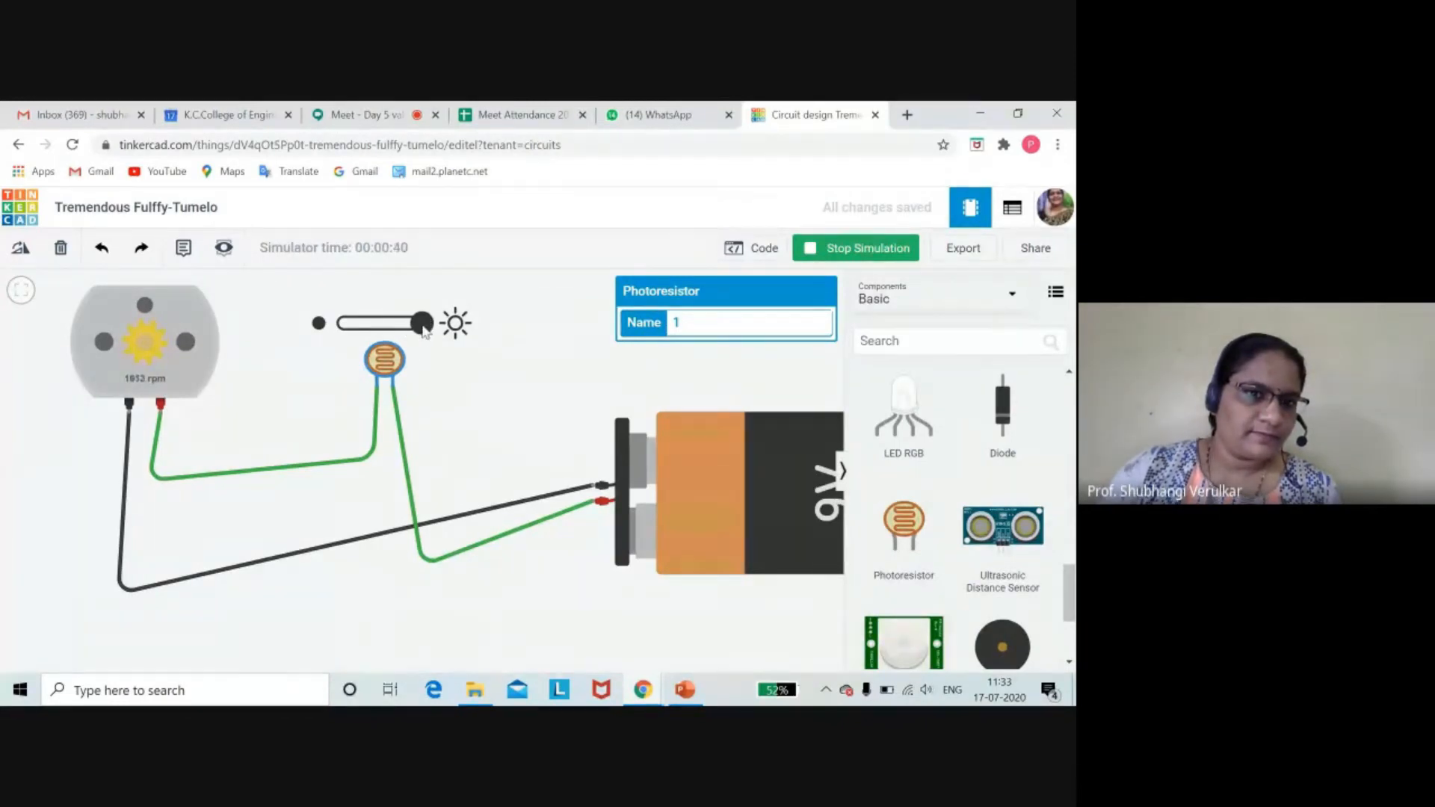
- Lower the photoresistor's light level to the minimum, and raise it slightly again to check how the motor's speed responds
left_click(413, 328)
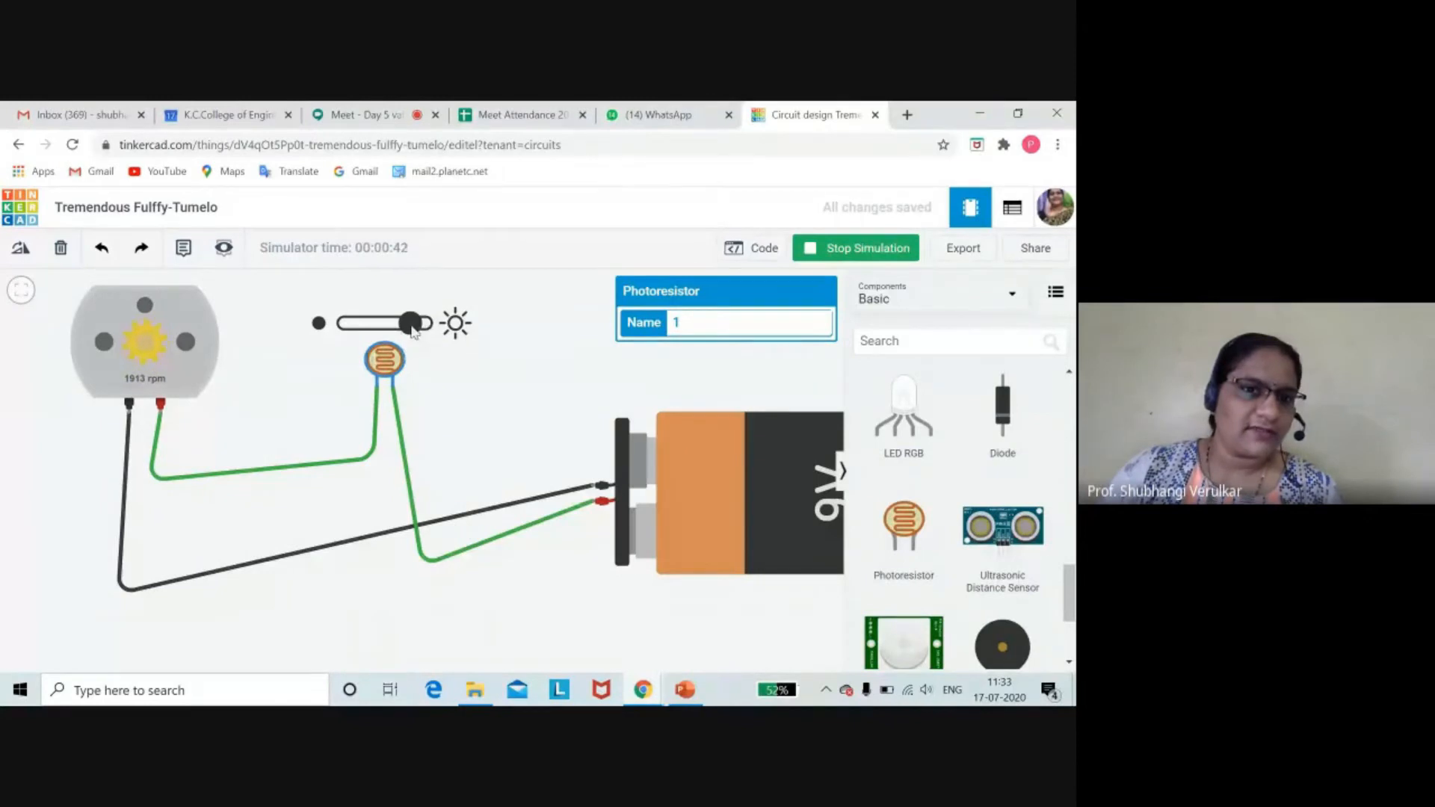
left_click(403, 324)
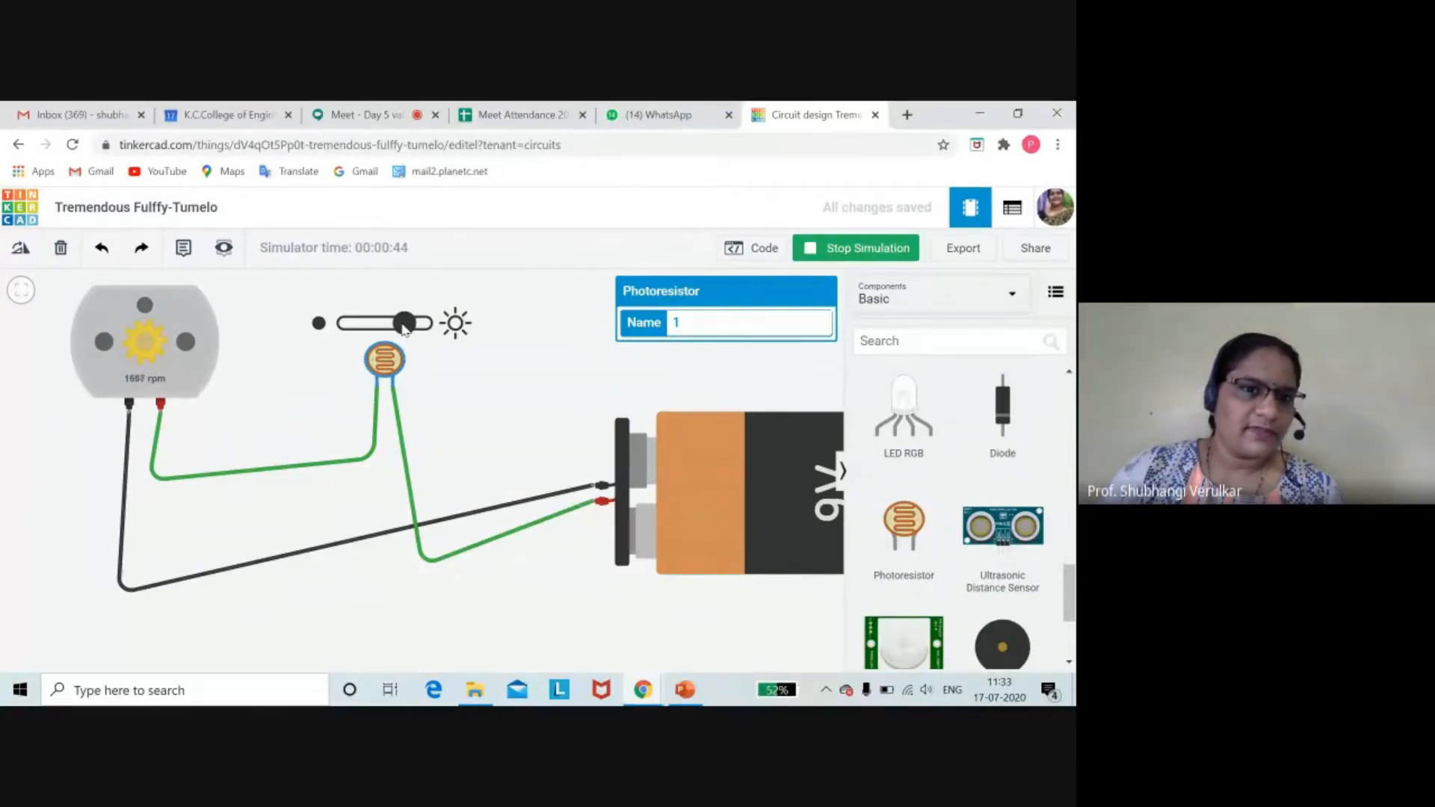
left_click_drag(404, 326, 338, 334)
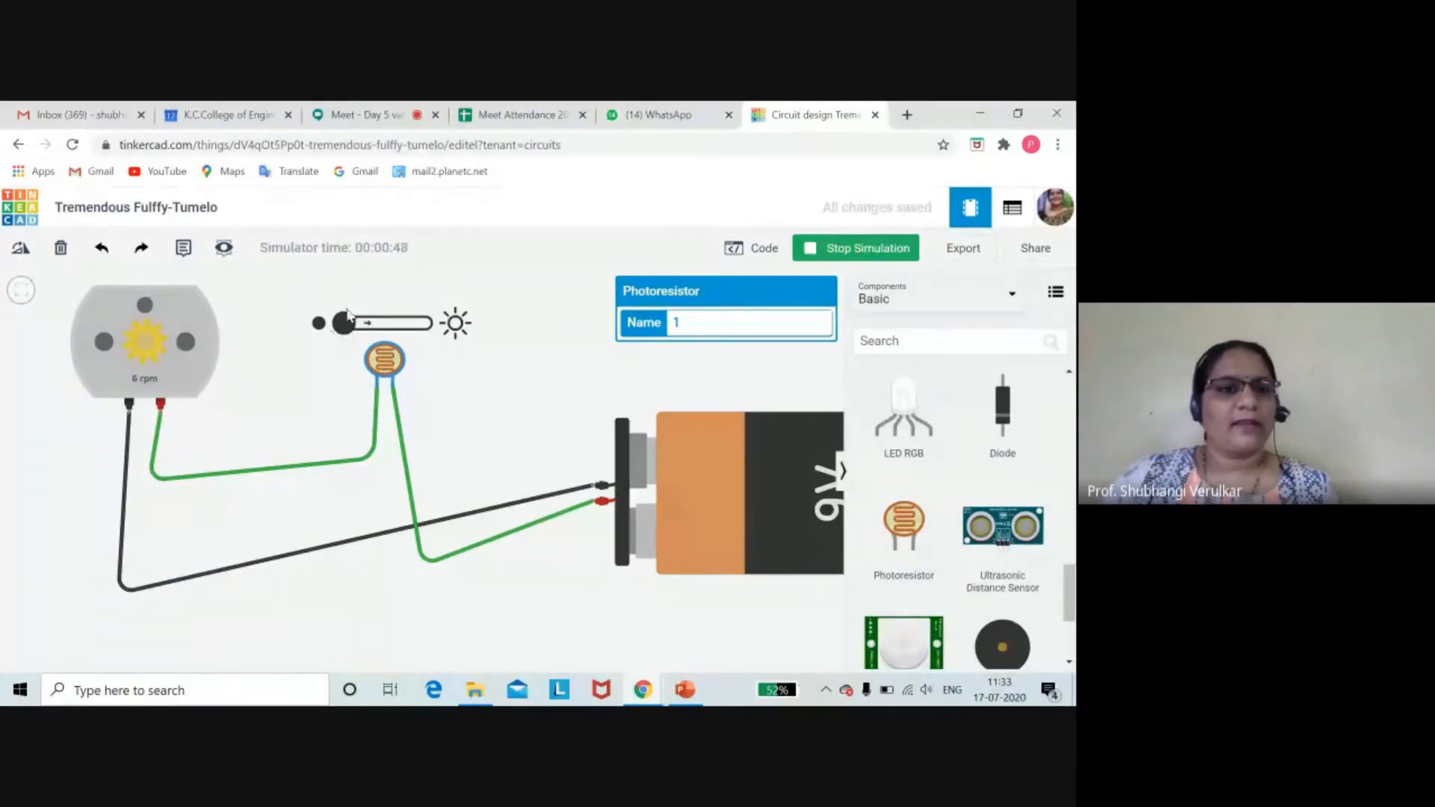
left_click(340, 360)
left_click(389, 354)
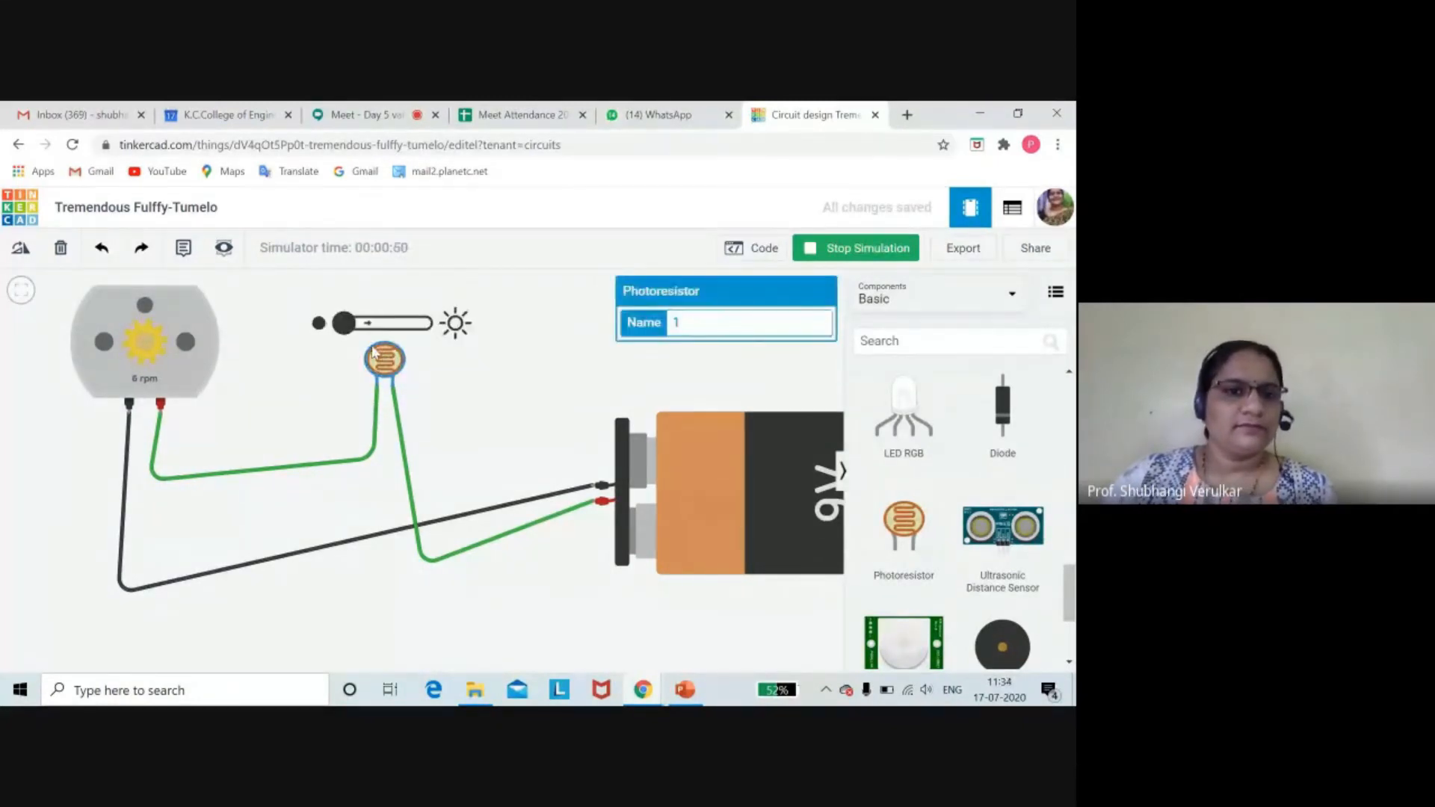
left_click(361, 329)
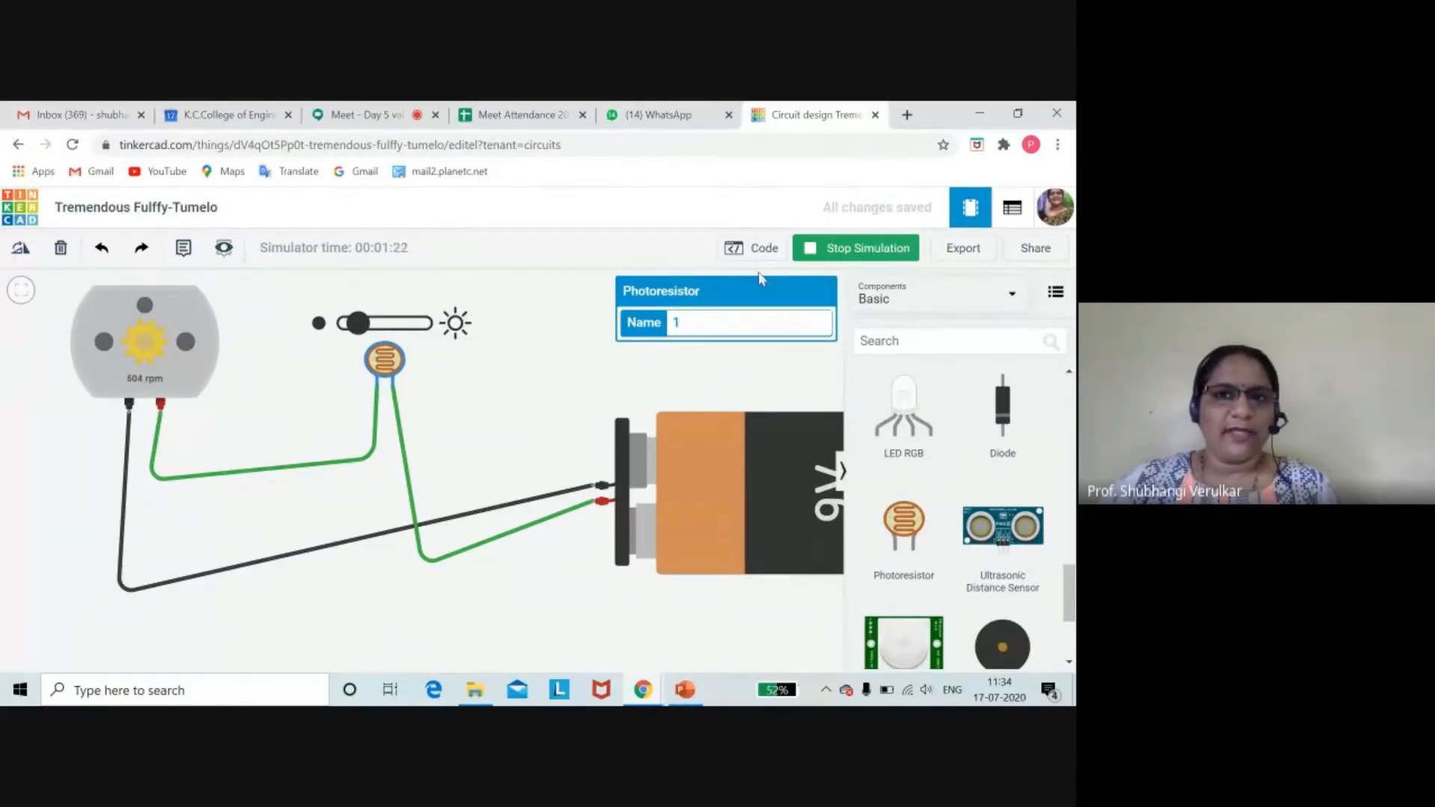
- Switch to the DAY 2 LECTURE 1 presentation in PowerPoint and present slide 18, LED BLINK WITH DELAY, full screen
left_click(686, 688)
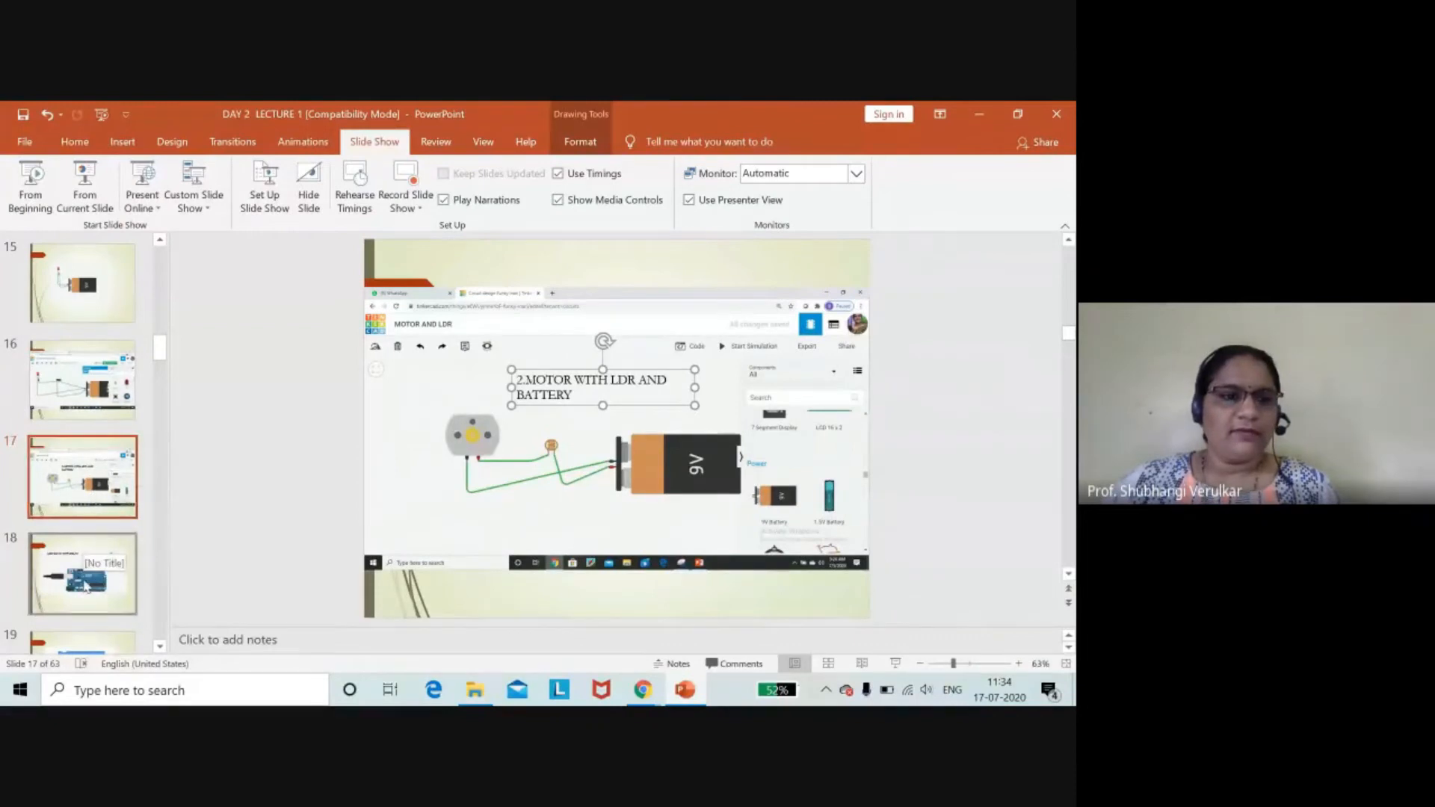
left_click(82, 579)
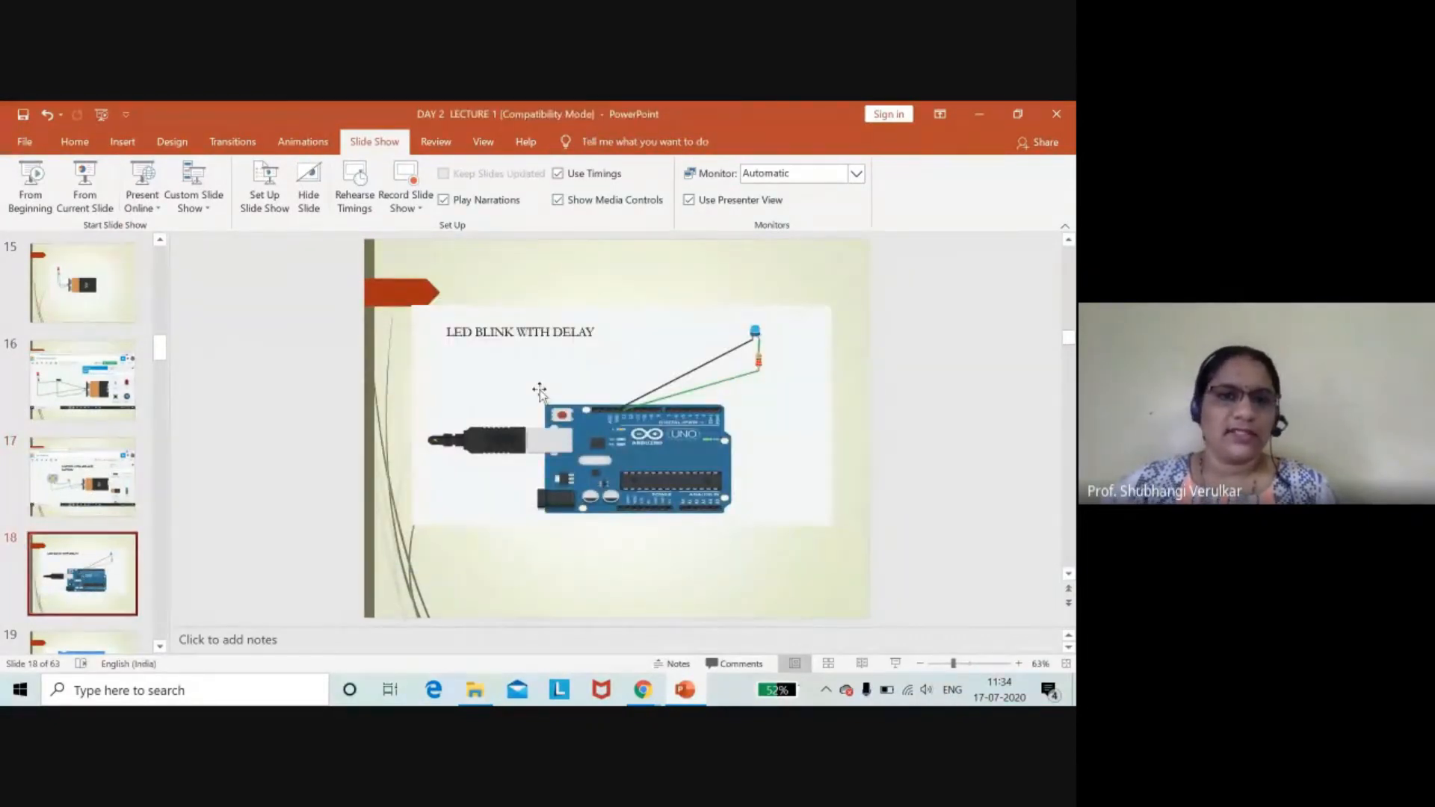
left_click(88, 176)
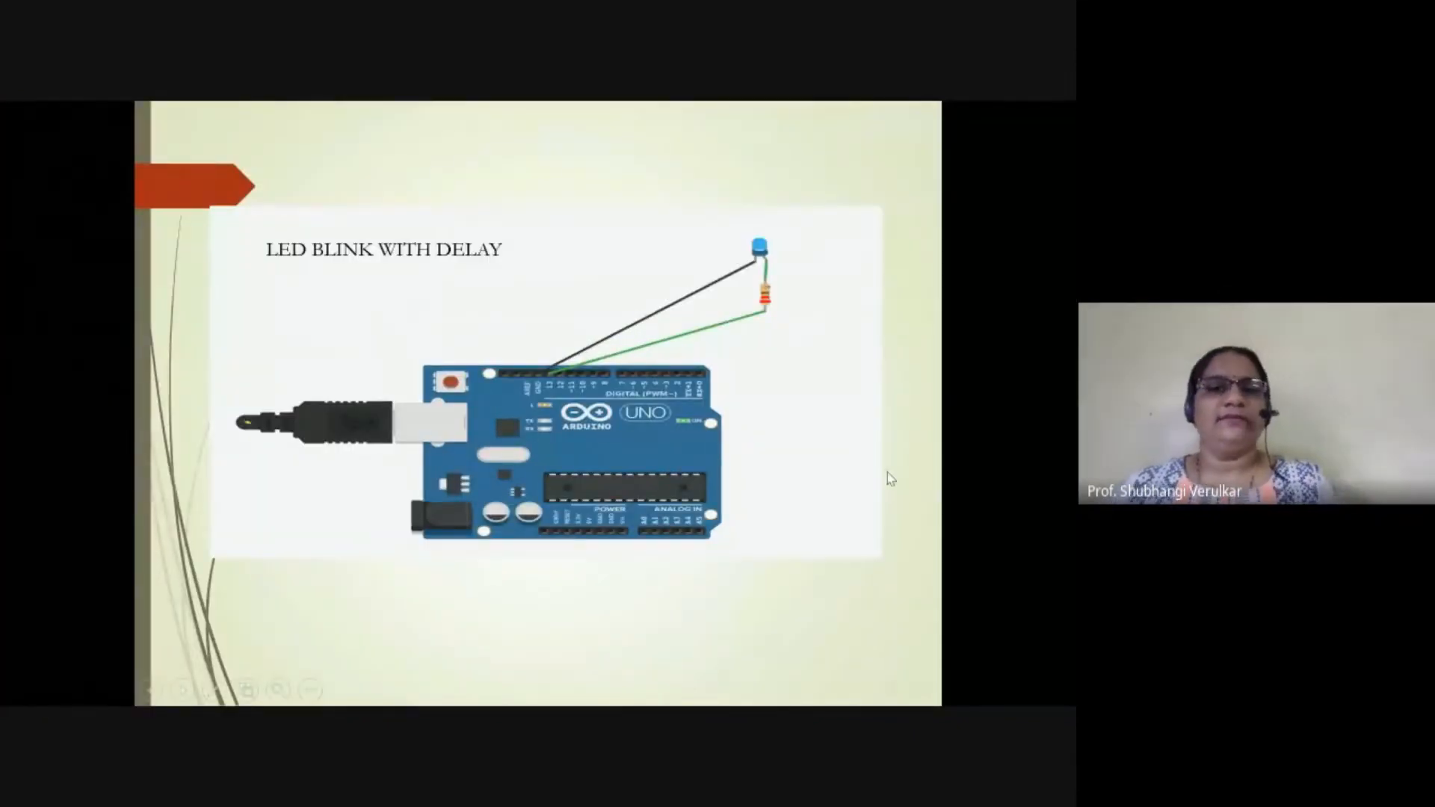
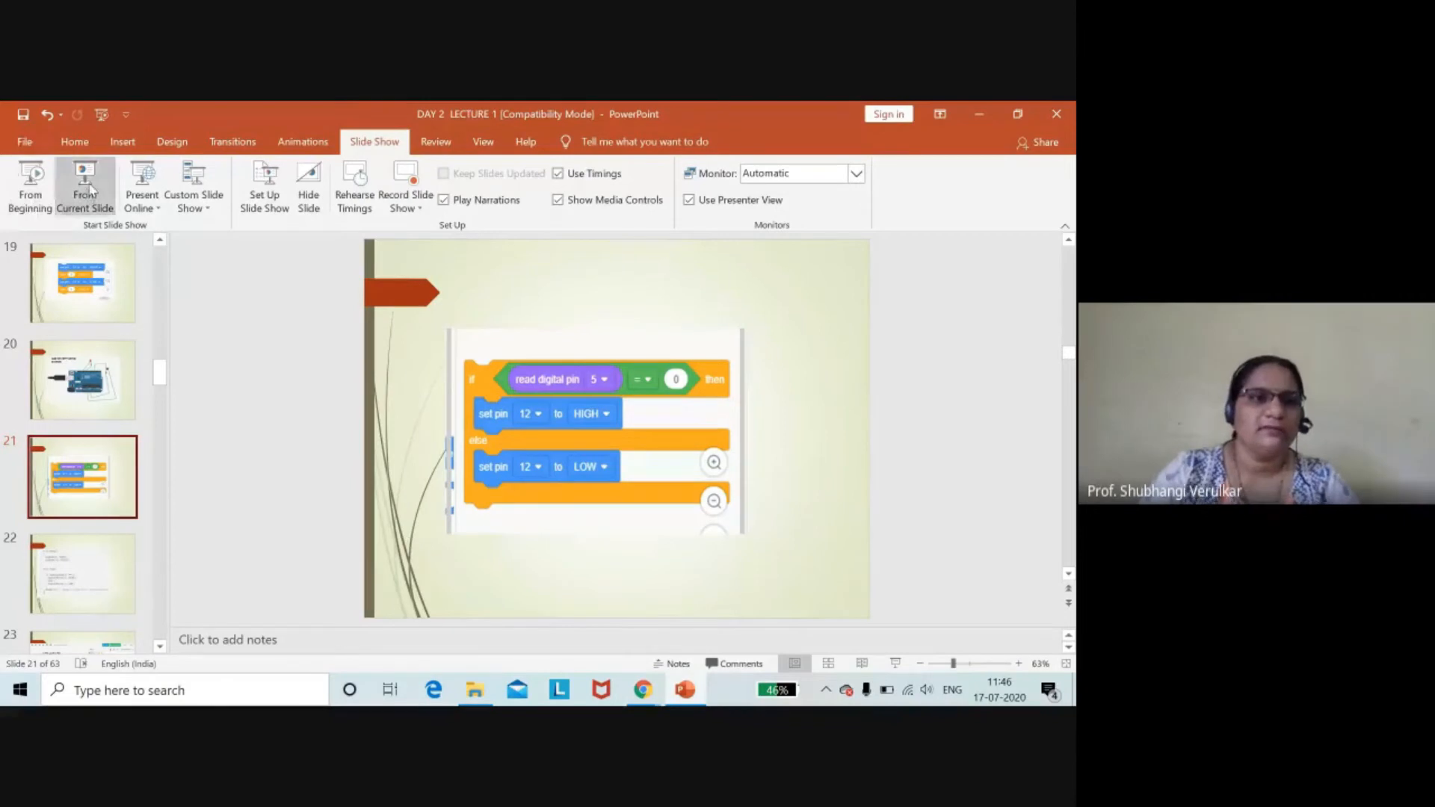
- Present slide 21 with the if/else code blocks for pins 5 and 12 full screen, and end the slide show
left_click(85, 193)
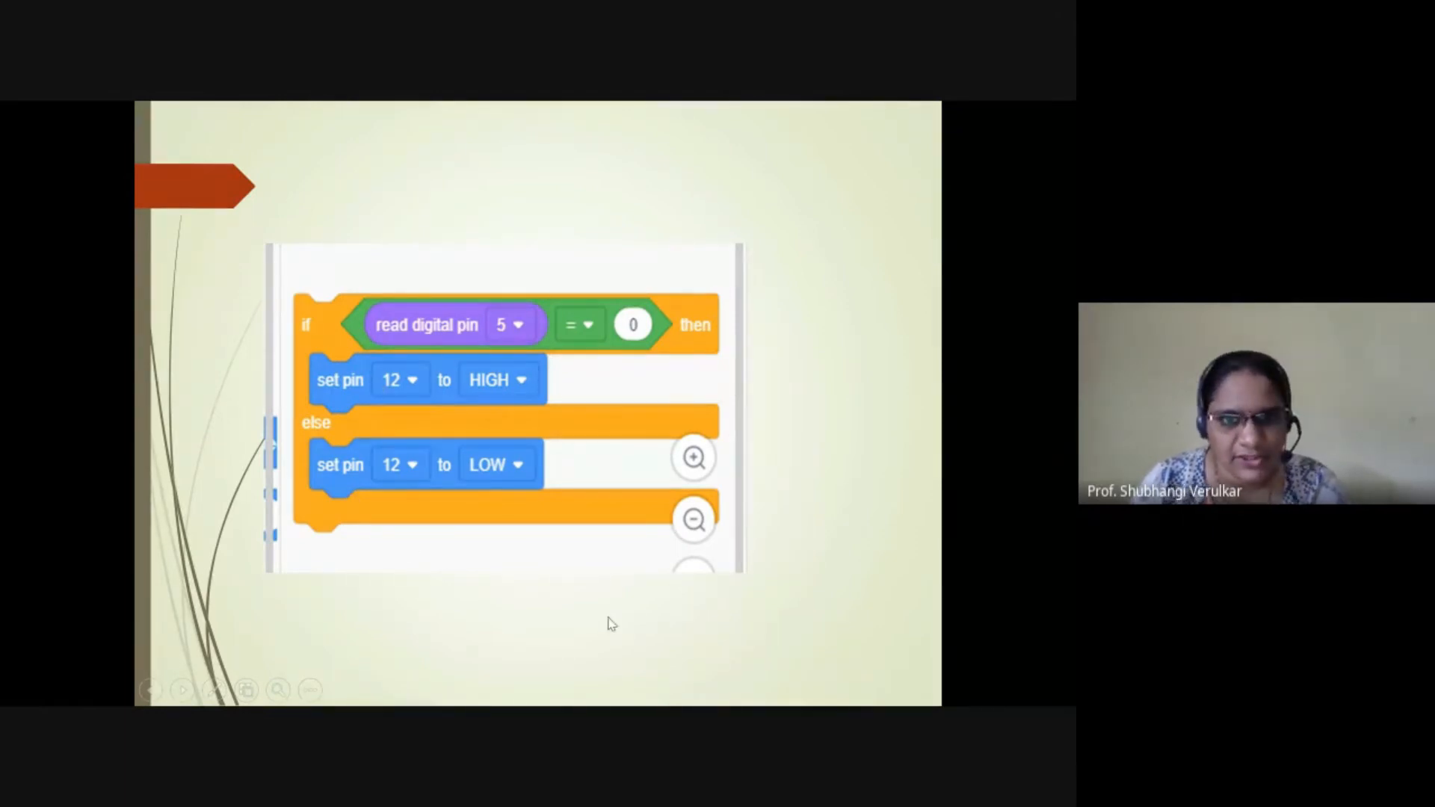
key("Escape")
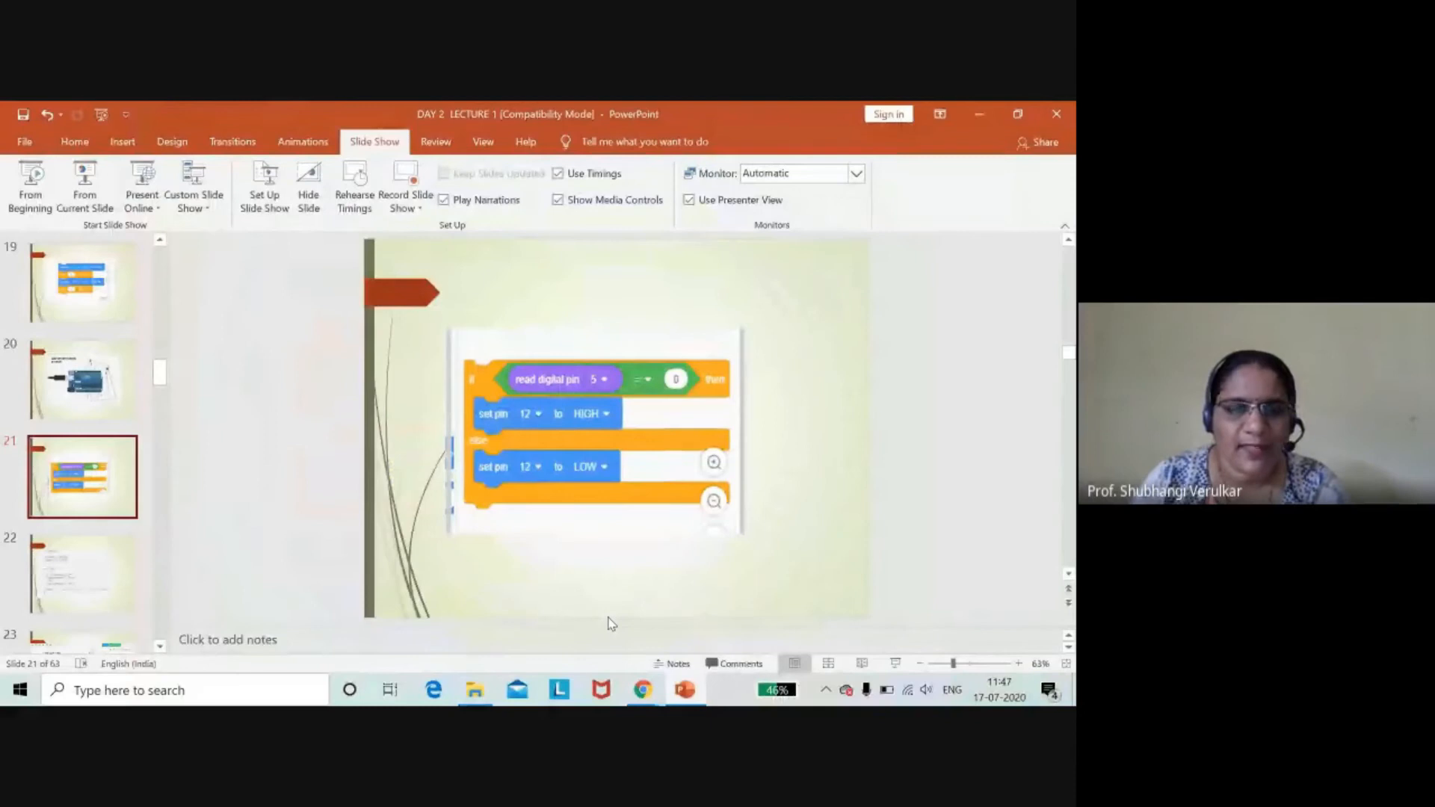
- Return to the Arduino Uno LED circuit in Tinkercad and stop its running simulation
left_click(978, 113)
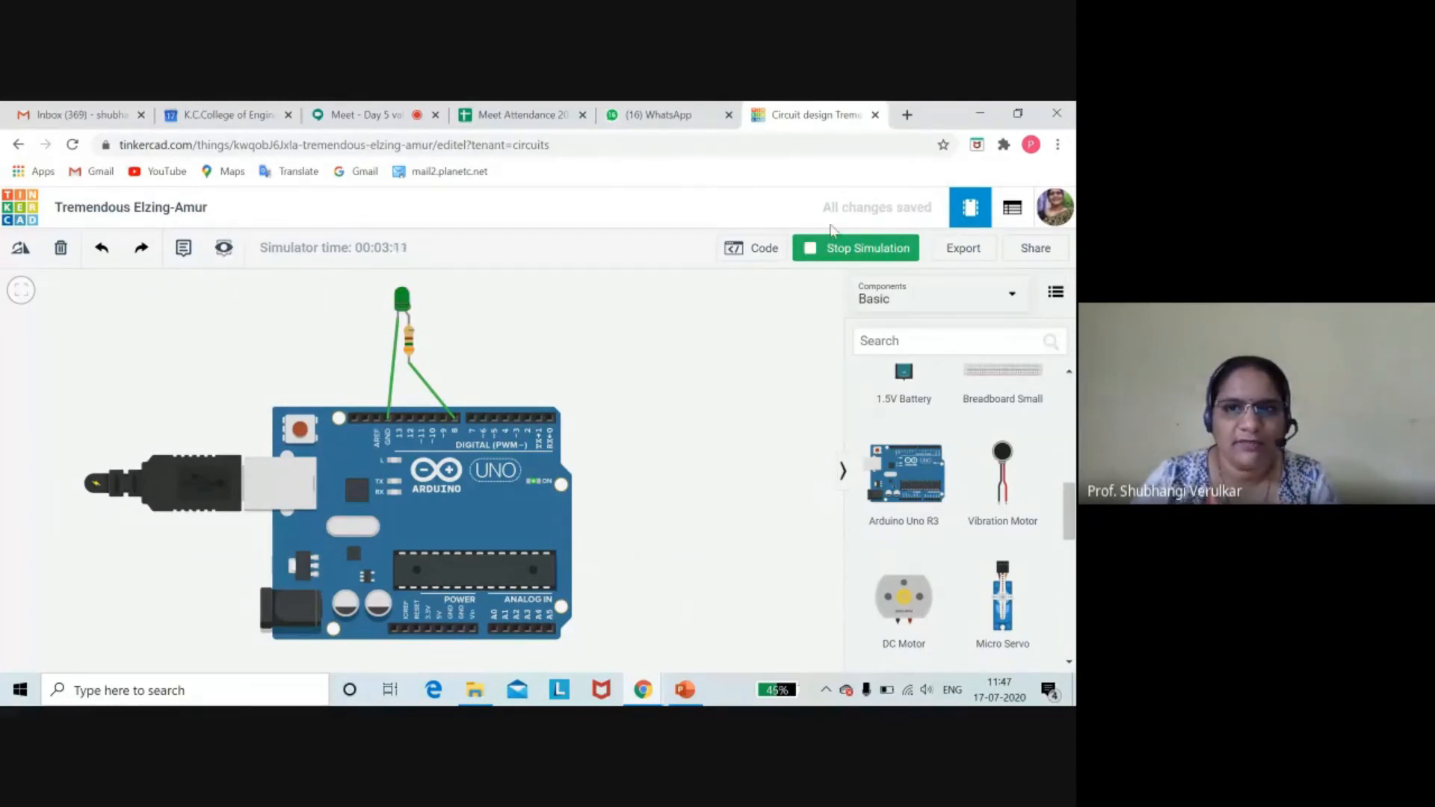
left_click(836, 249)
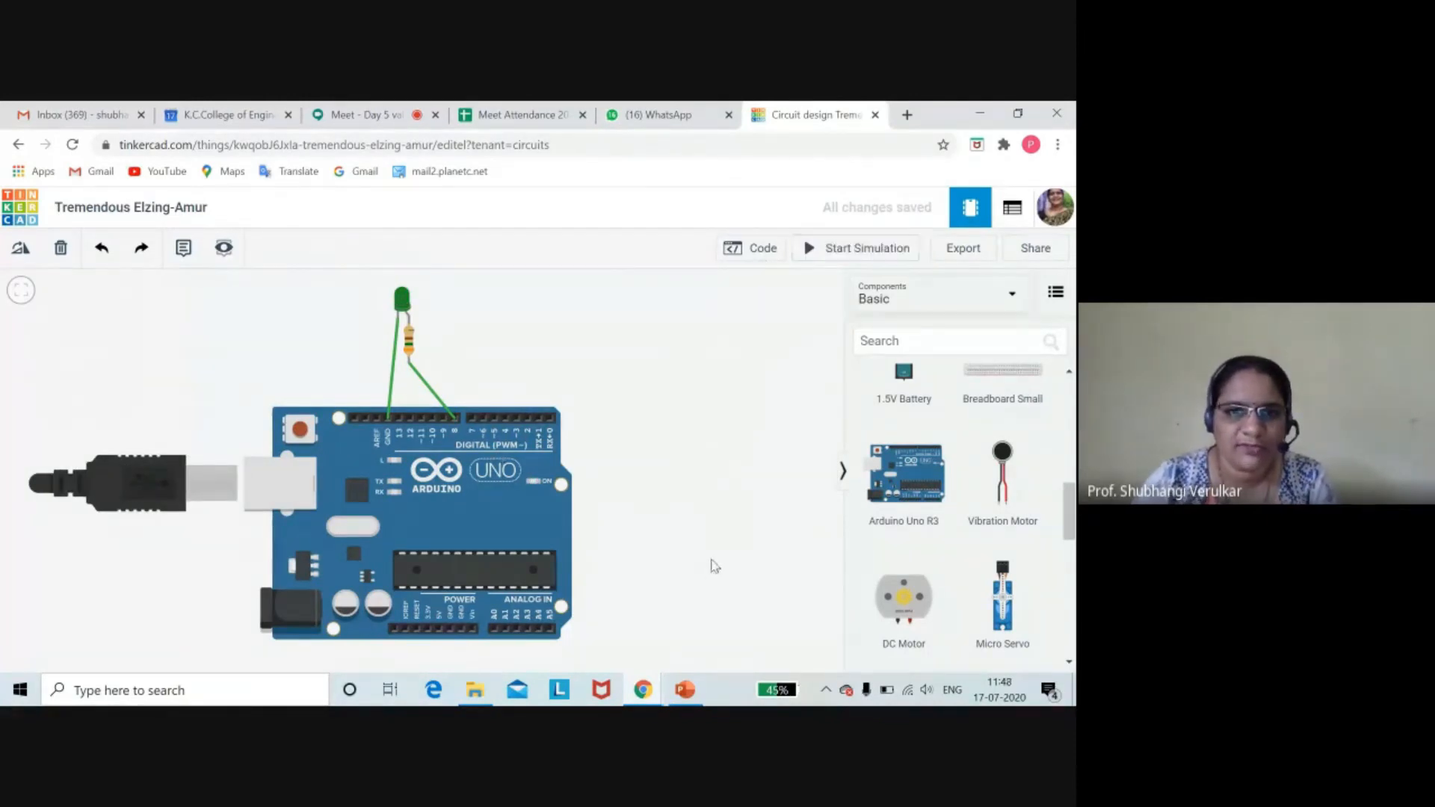
- Find the pushbutton among the components and place one beside the LED, above the Arduino Uno
mouse_move(1067, 520)
left_mouse_down()
mouse_move(1067, 636)
mouse_move(1072, 413)
mouse_move(1070, 546)
mouse_move(1070, 493)
left_mouse_up()
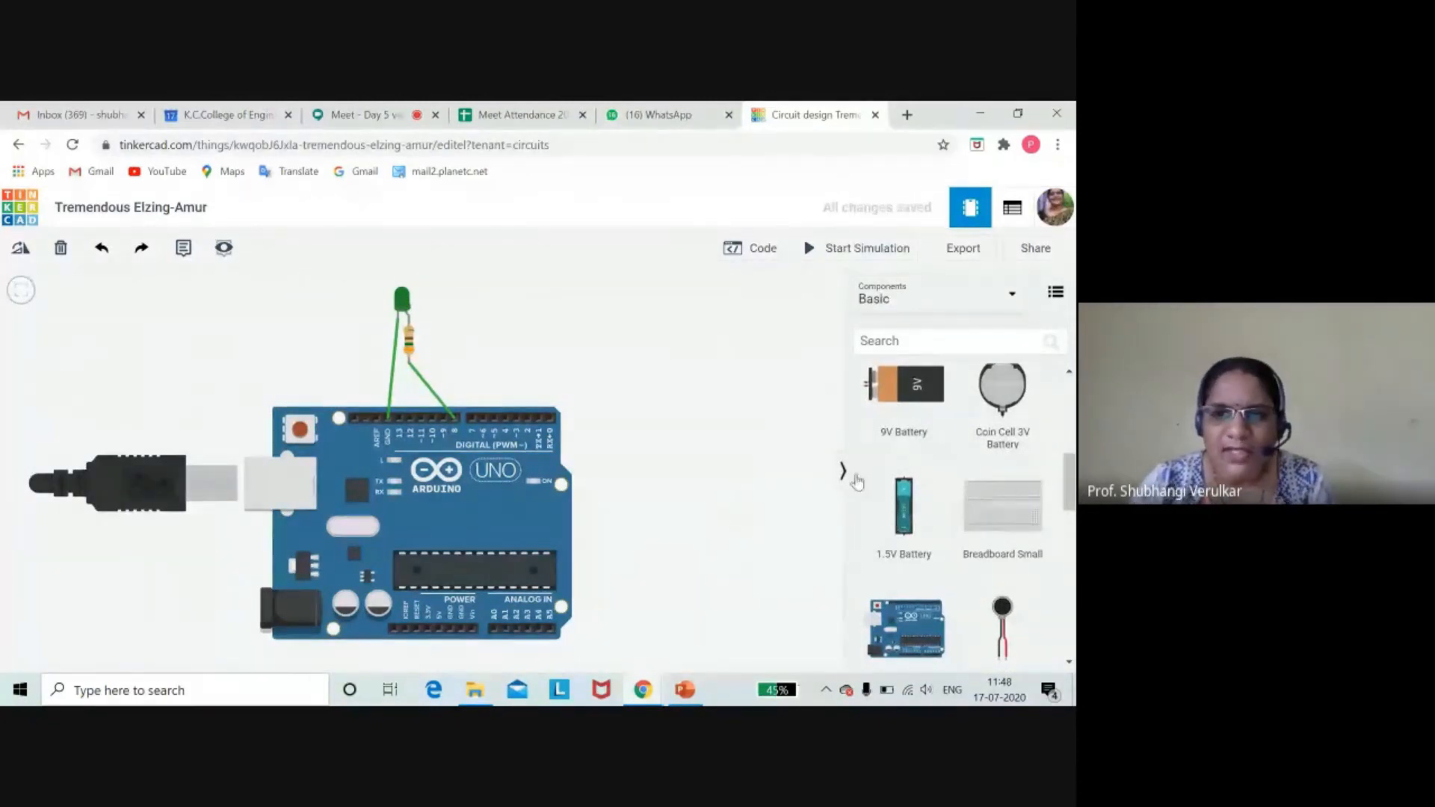
left_click_drag(1070, 493, 1073, 575)
left_click(899, 343)
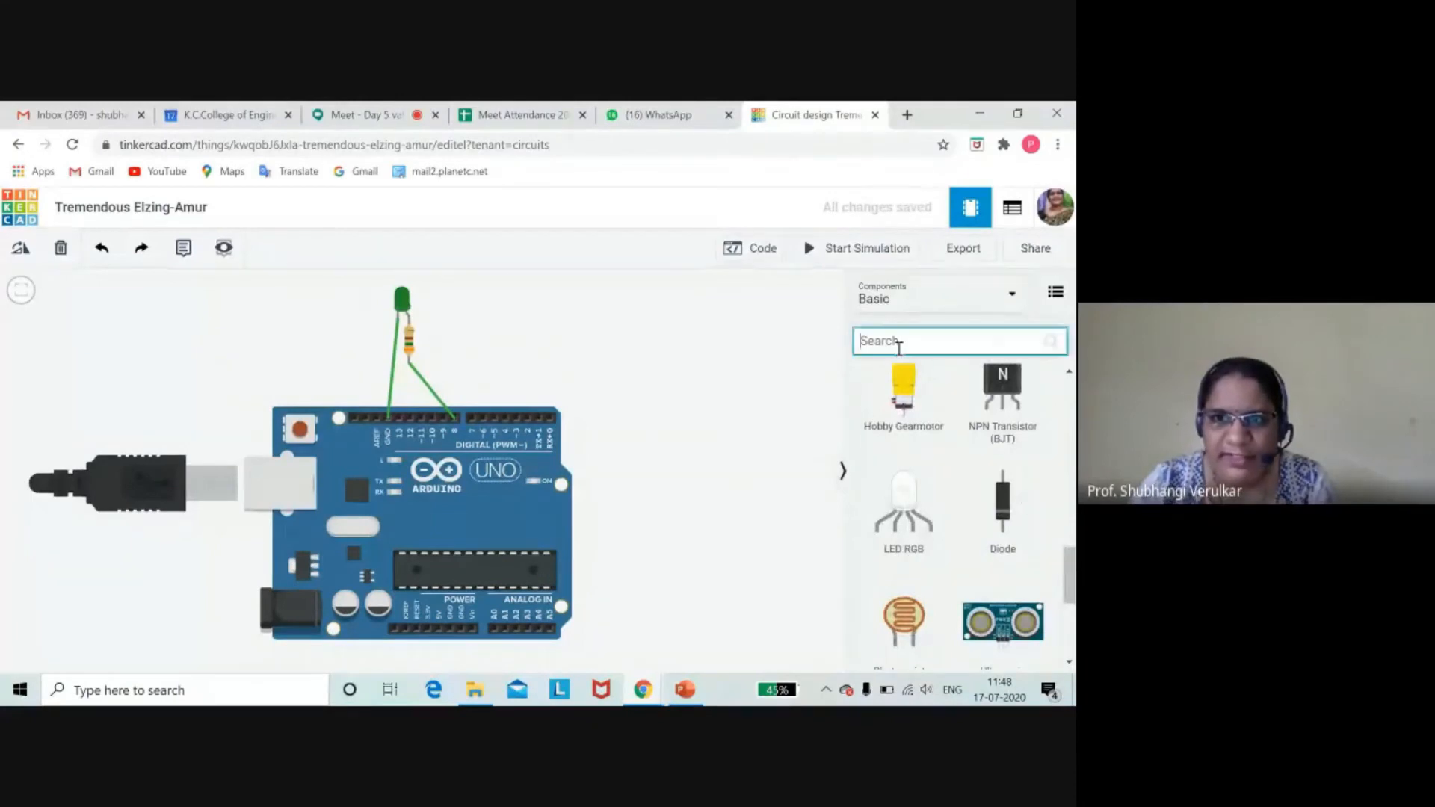
type("pu")
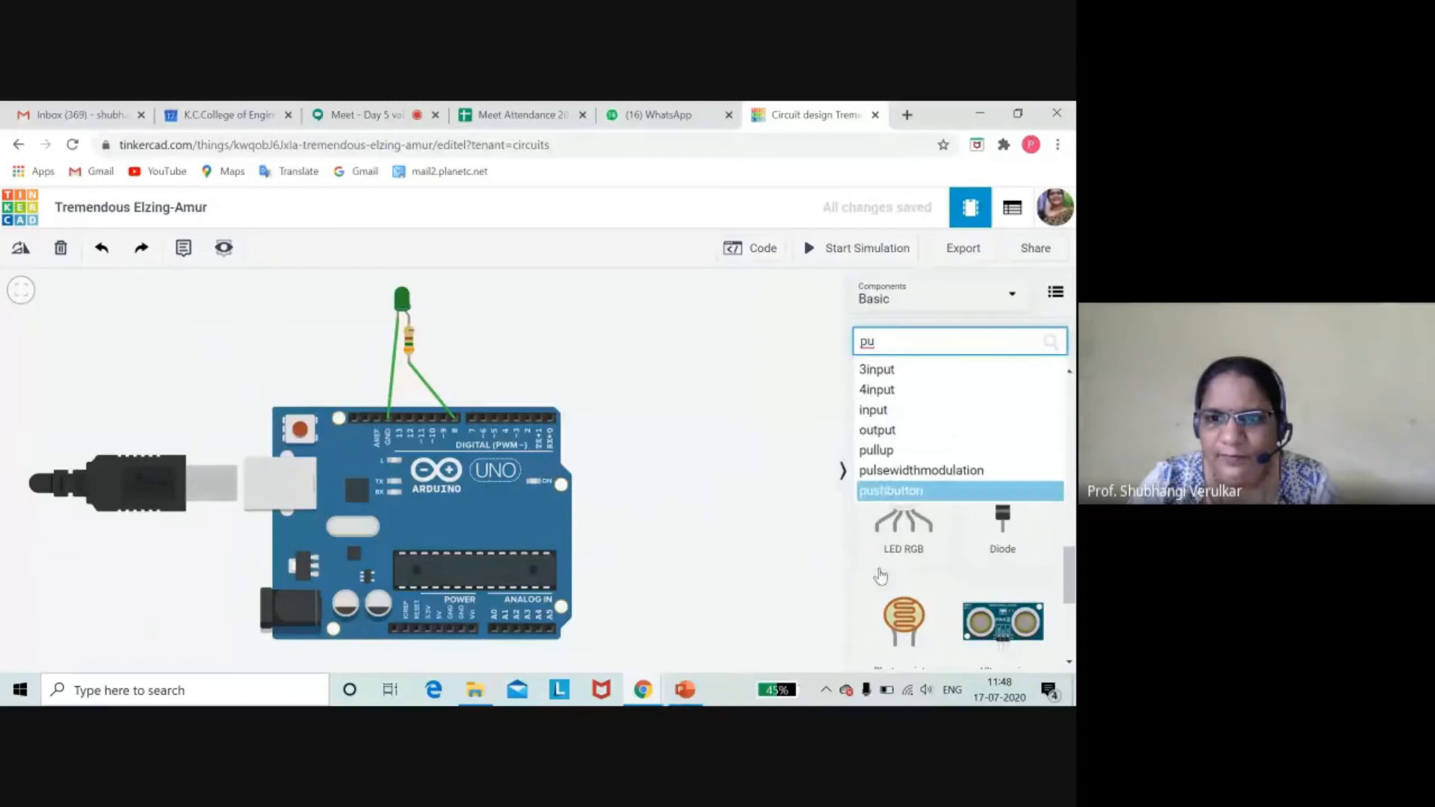
left_click(783, 539)
scroll(904, 508, "up", 5)
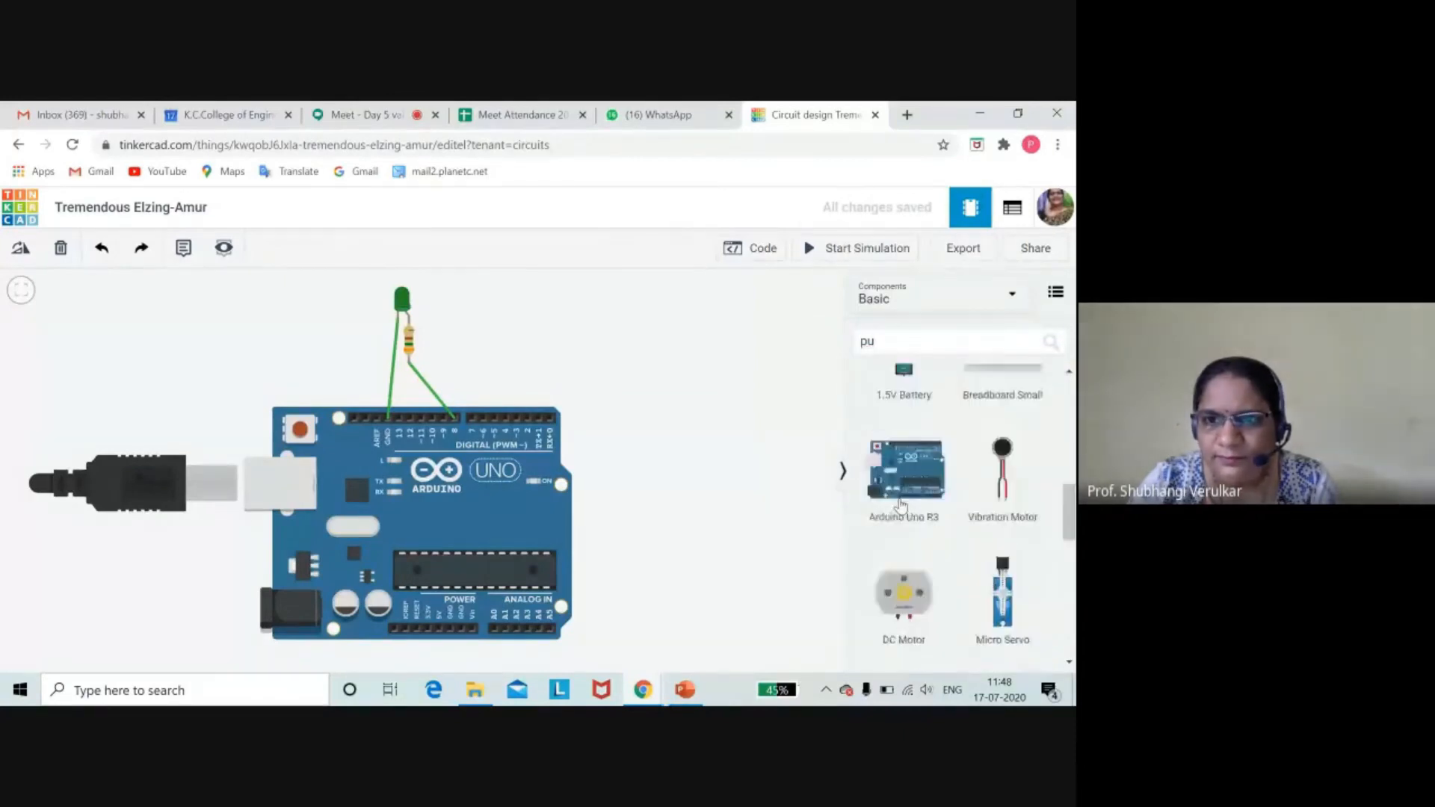
scroll(926, 535, "up", 5)
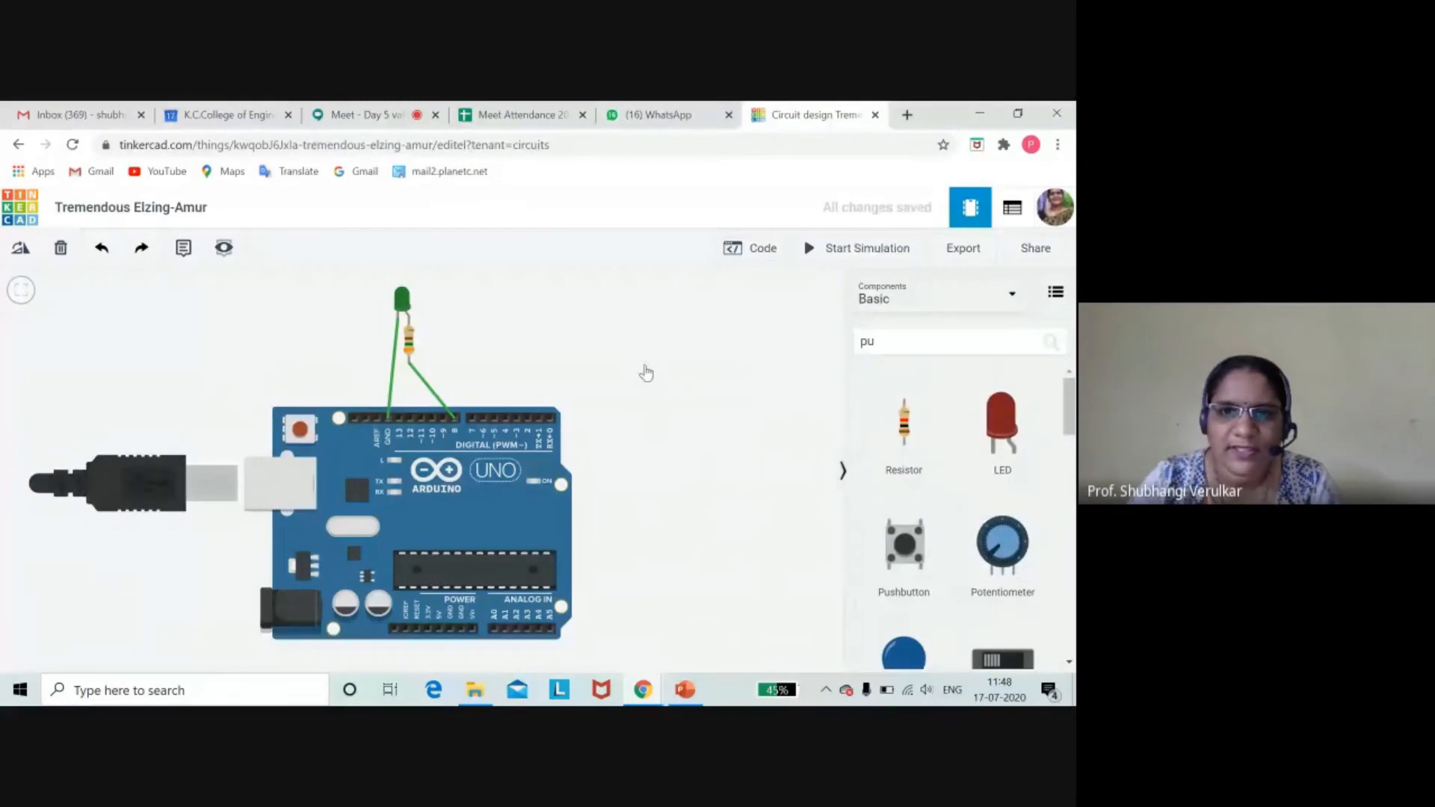
left_click(647, 372)
left_click(739, 520)
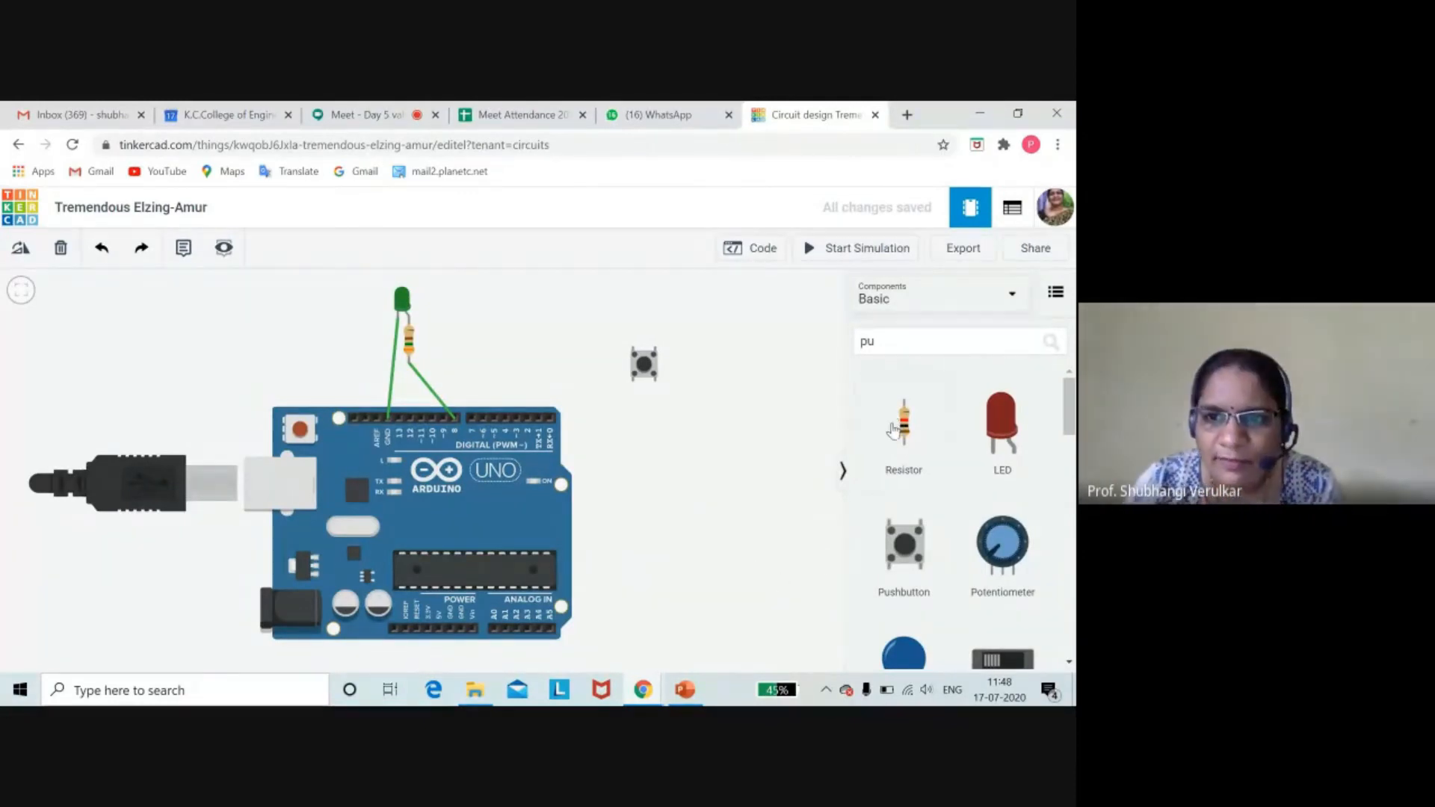
- Attach a 1 kΩ resistor to the pushbutton's lower-left terminal and move the Arduino board slightly down
left_click_drag(902, 427, 634, 423)
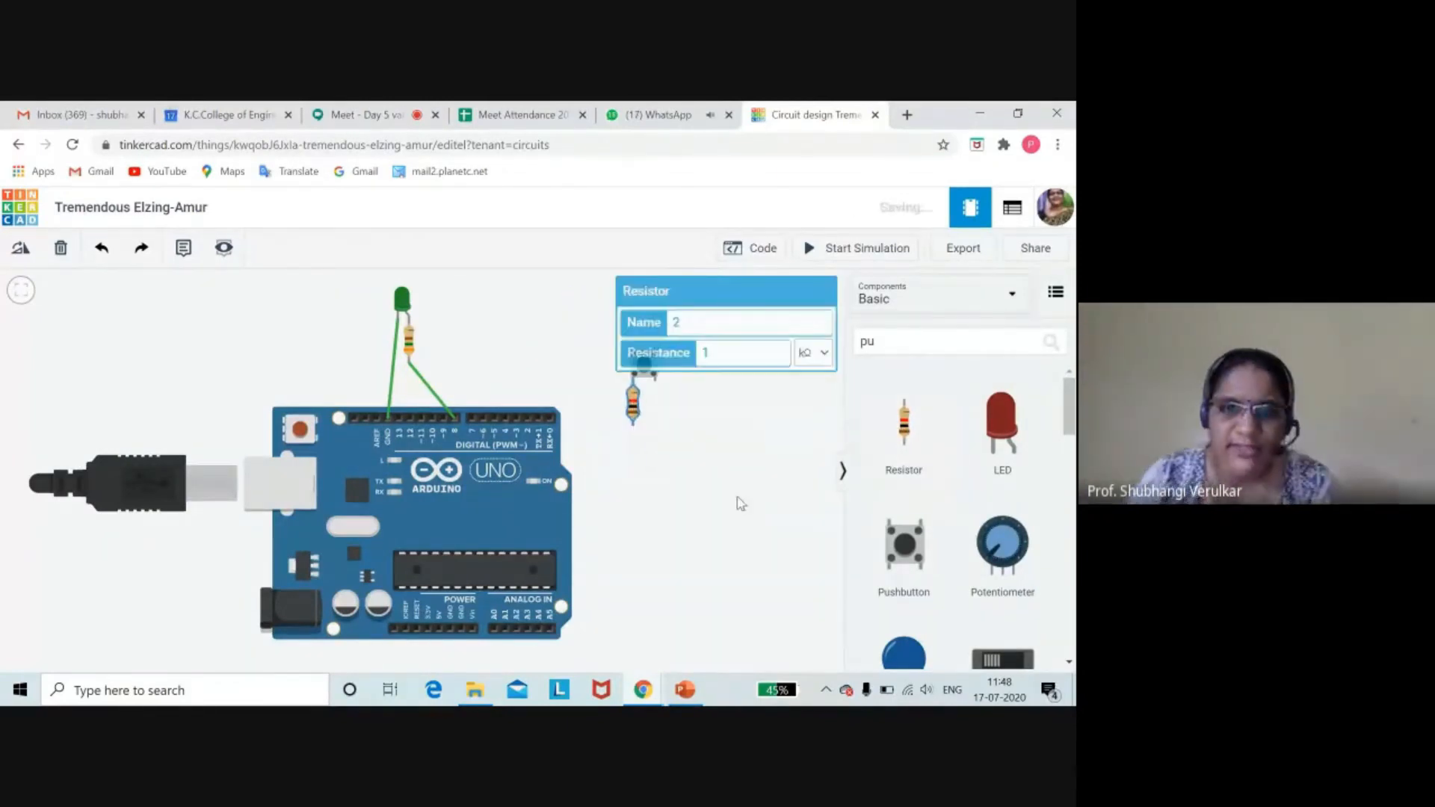
left_click(736, 495)
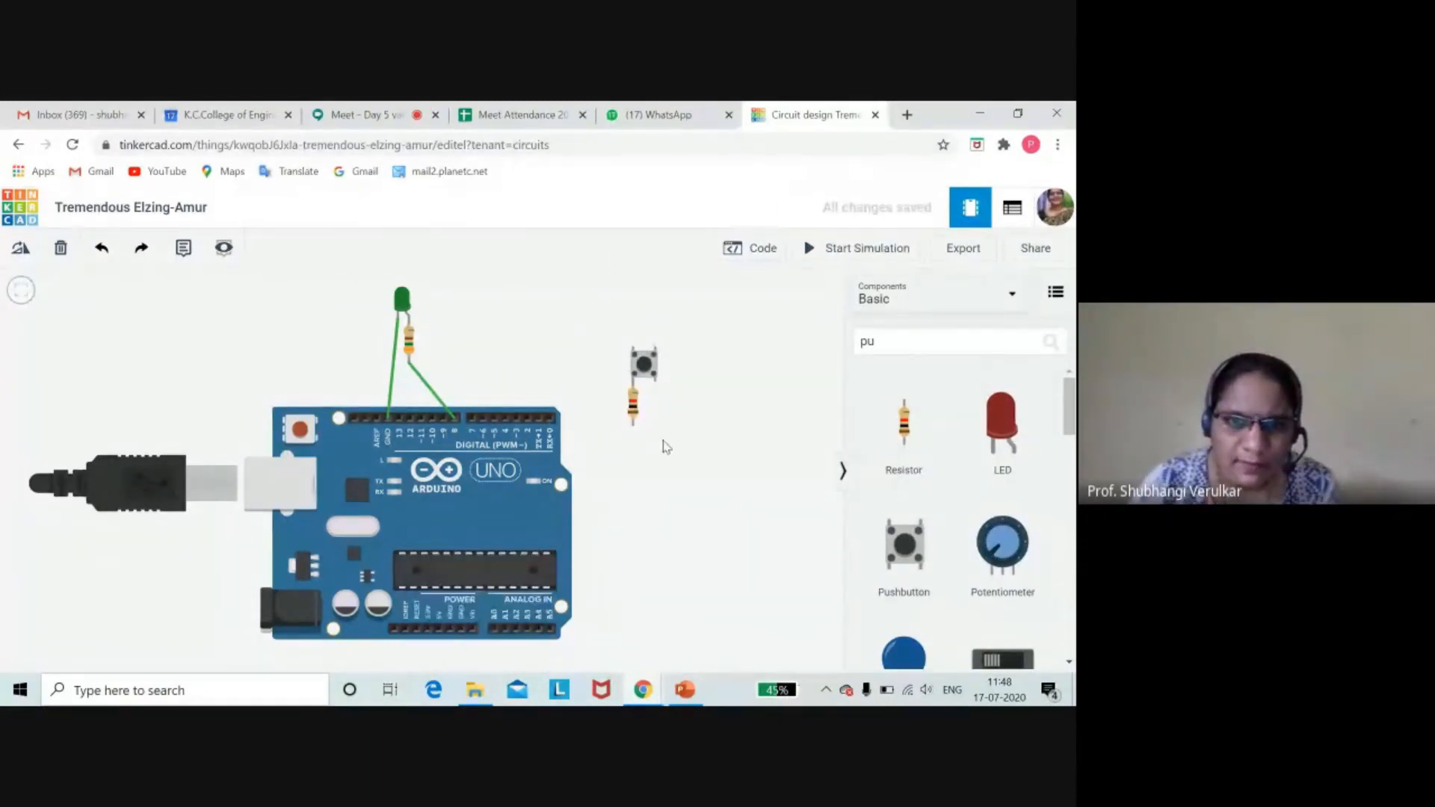
left_click_drag(492, 411, 488, 468)
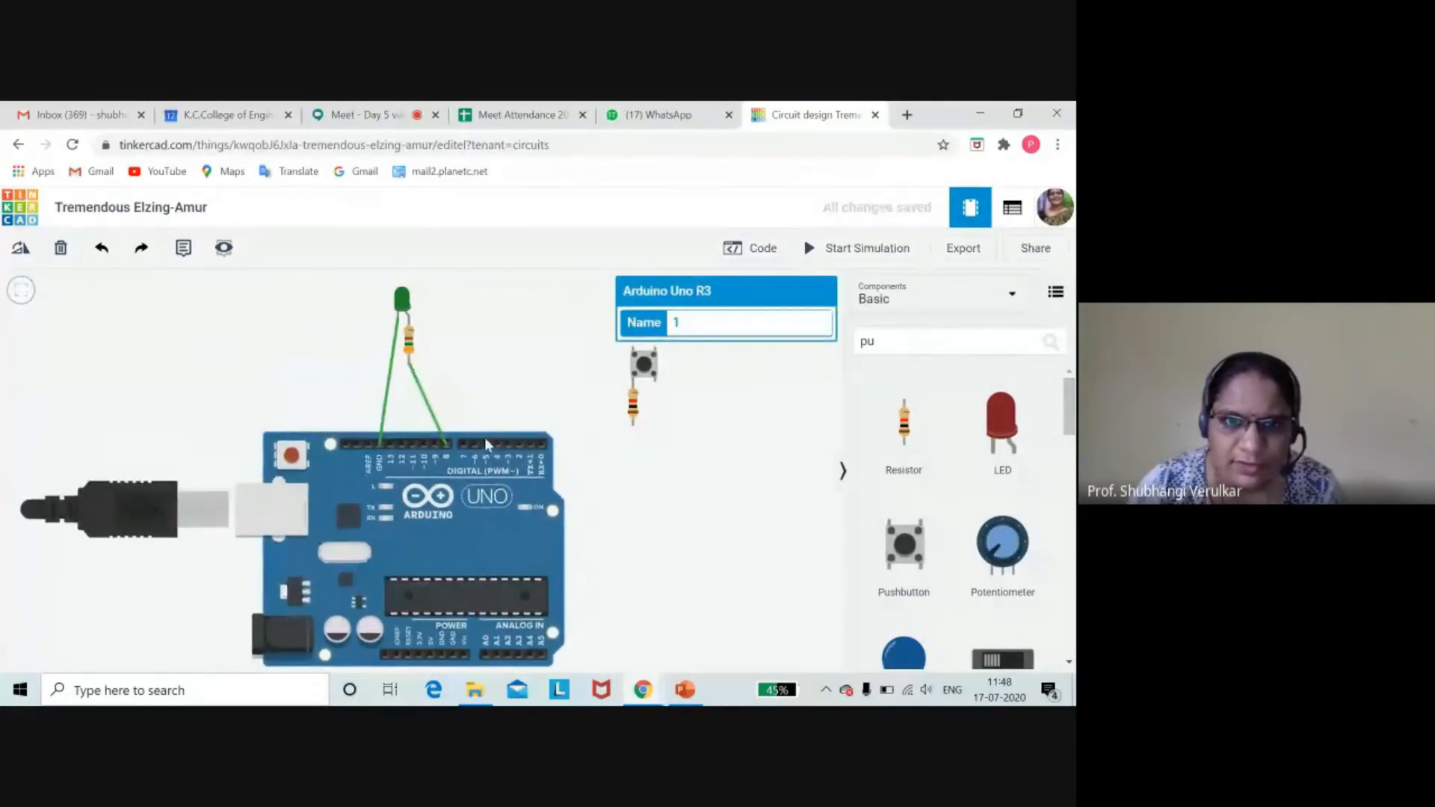
left_click(673, 529)
- Wire the pushbutton's upper-left terminal to digital pin 5 on the Arduino, routing it above the board with two bends
left_click(634, 347)
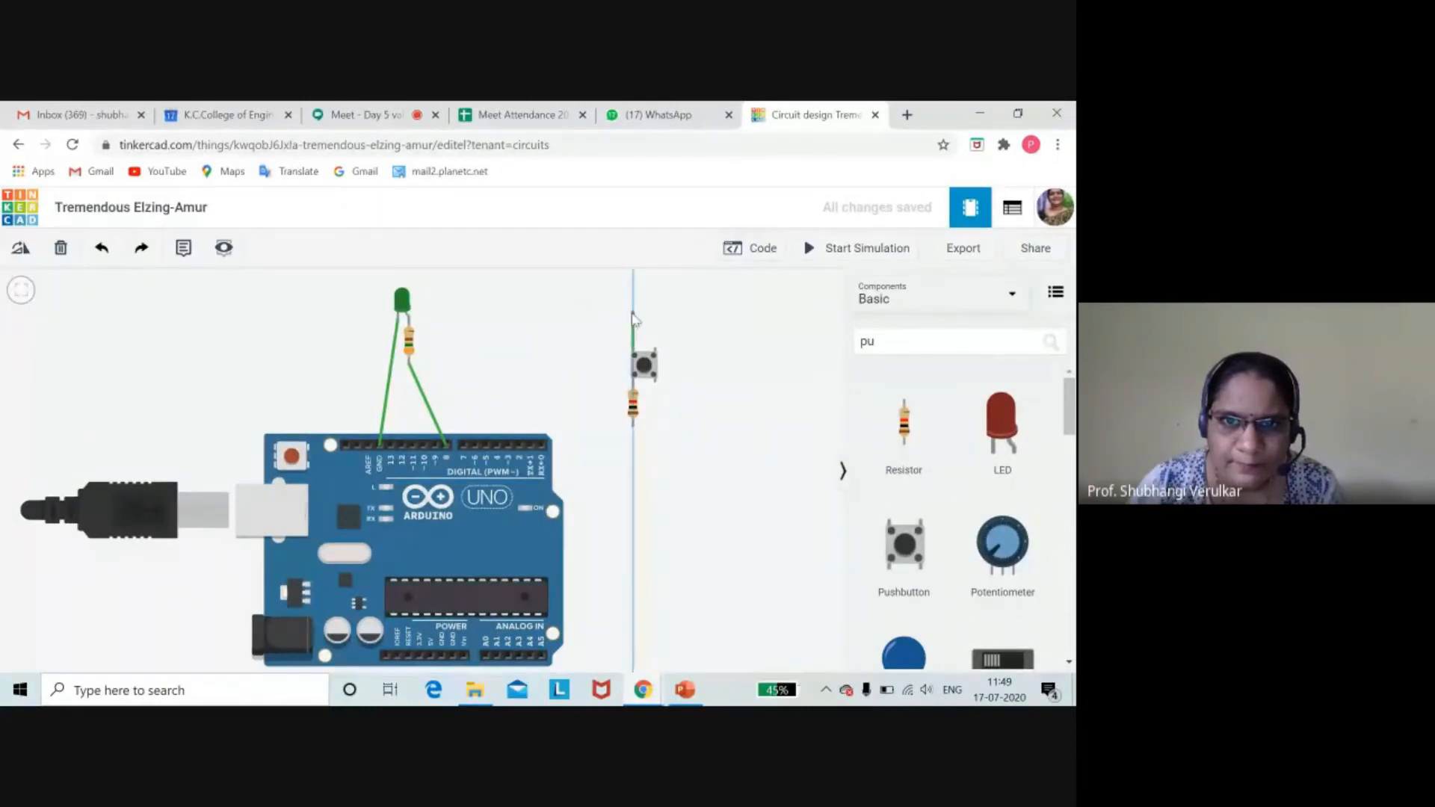
left_click(633, 314)
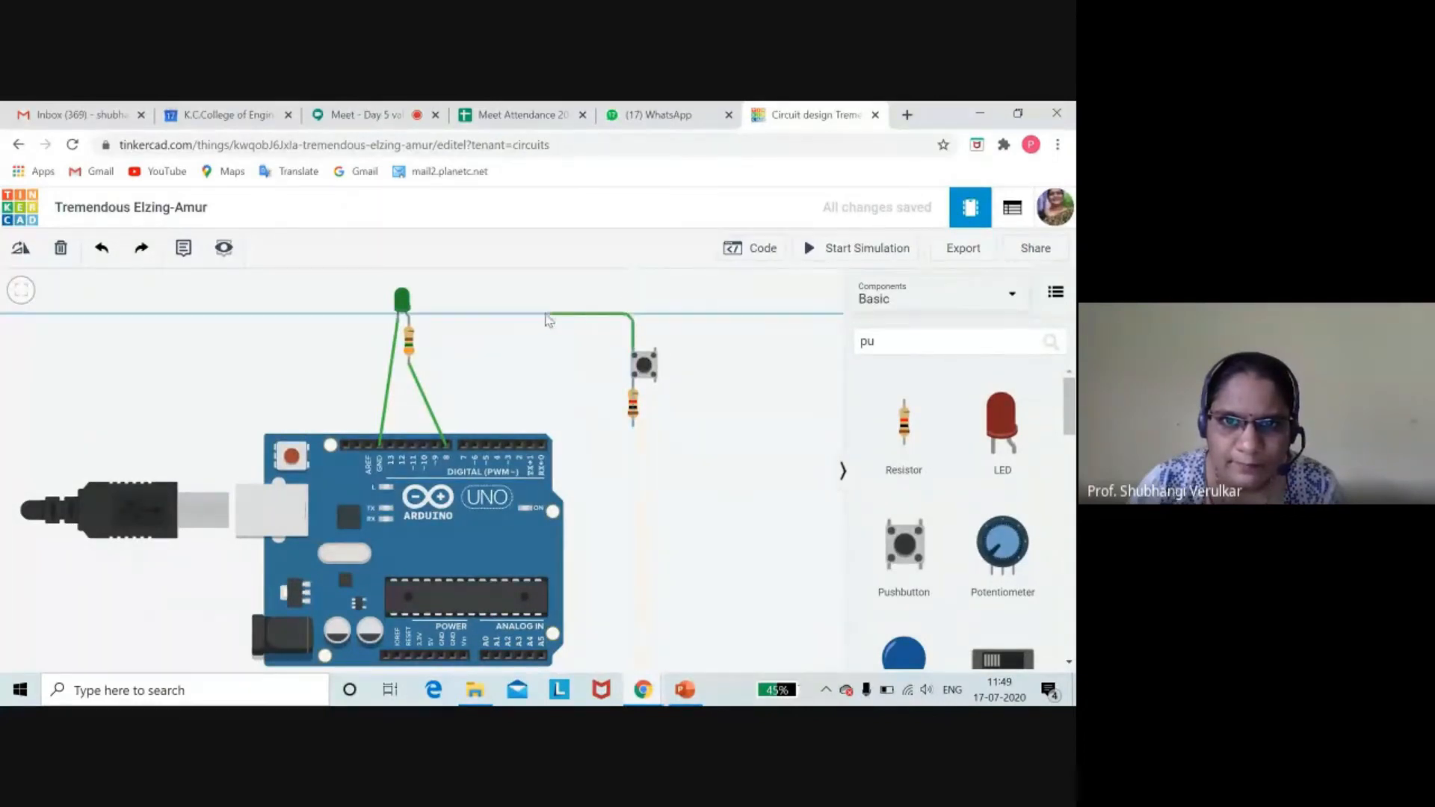
left_click(503, 315)
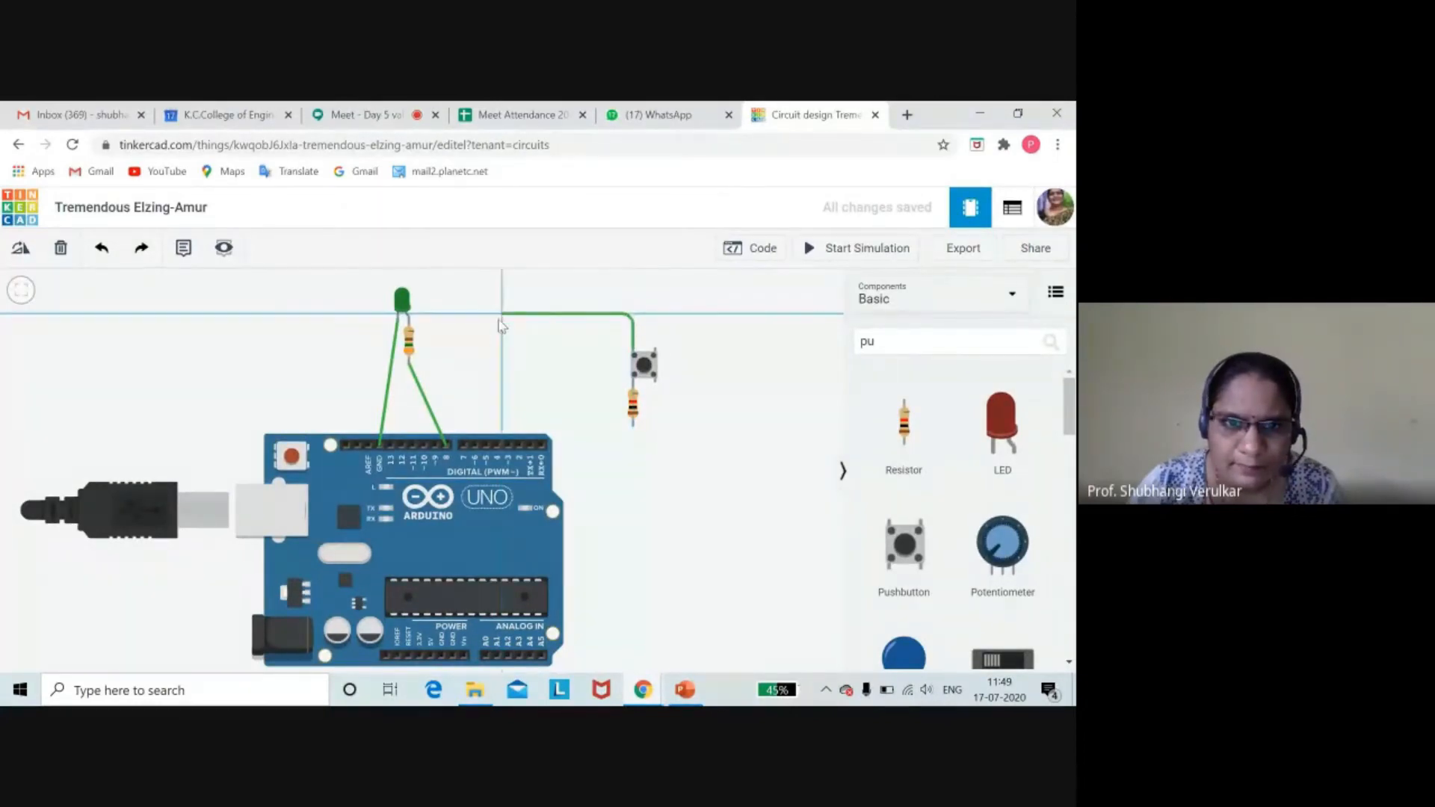
left_click(487, 442)
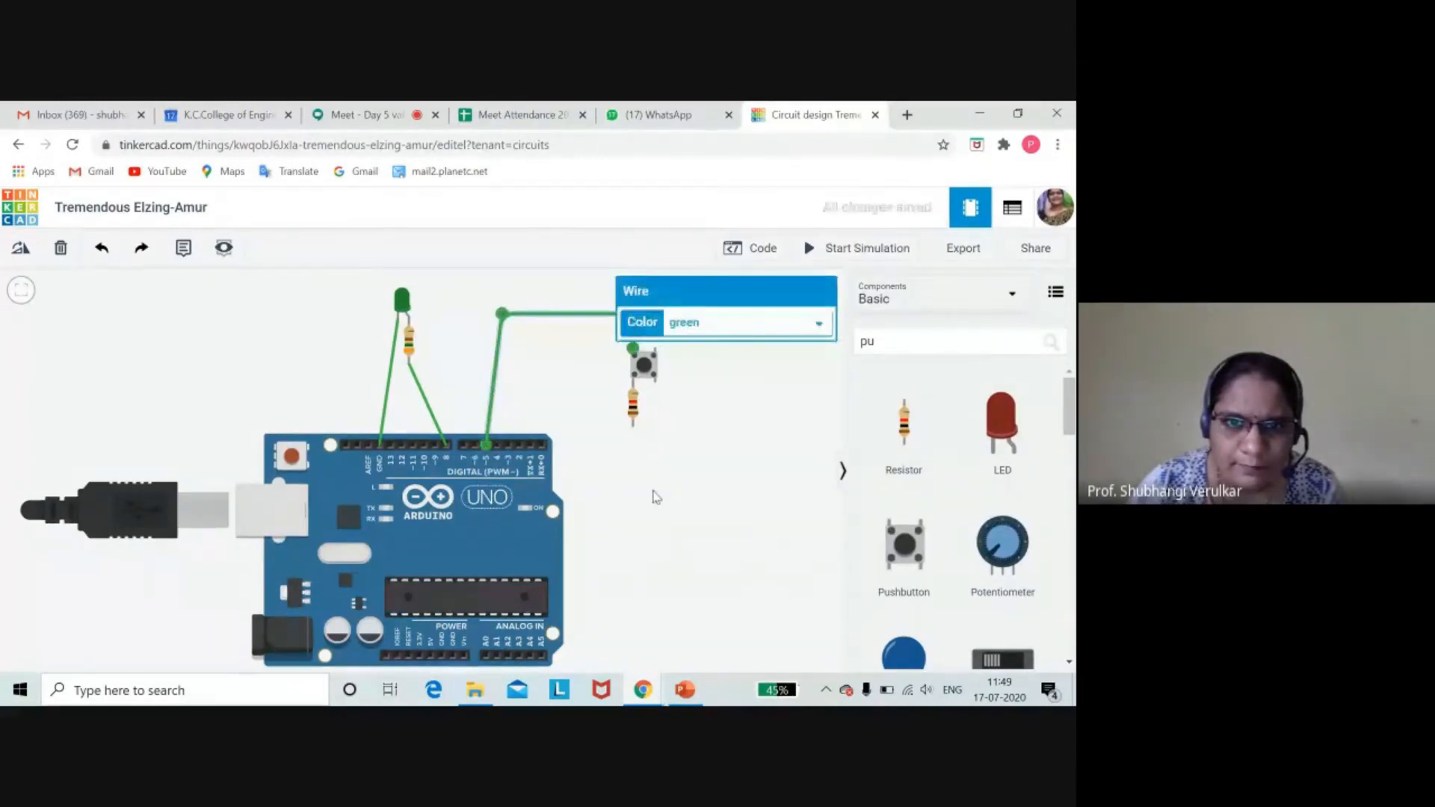
left_click(605, 595)
- Wire the Arduino's GND pin in the power header around the board to the free end of the pushbutton's resistor
scroll(693, 489, "down", 1)
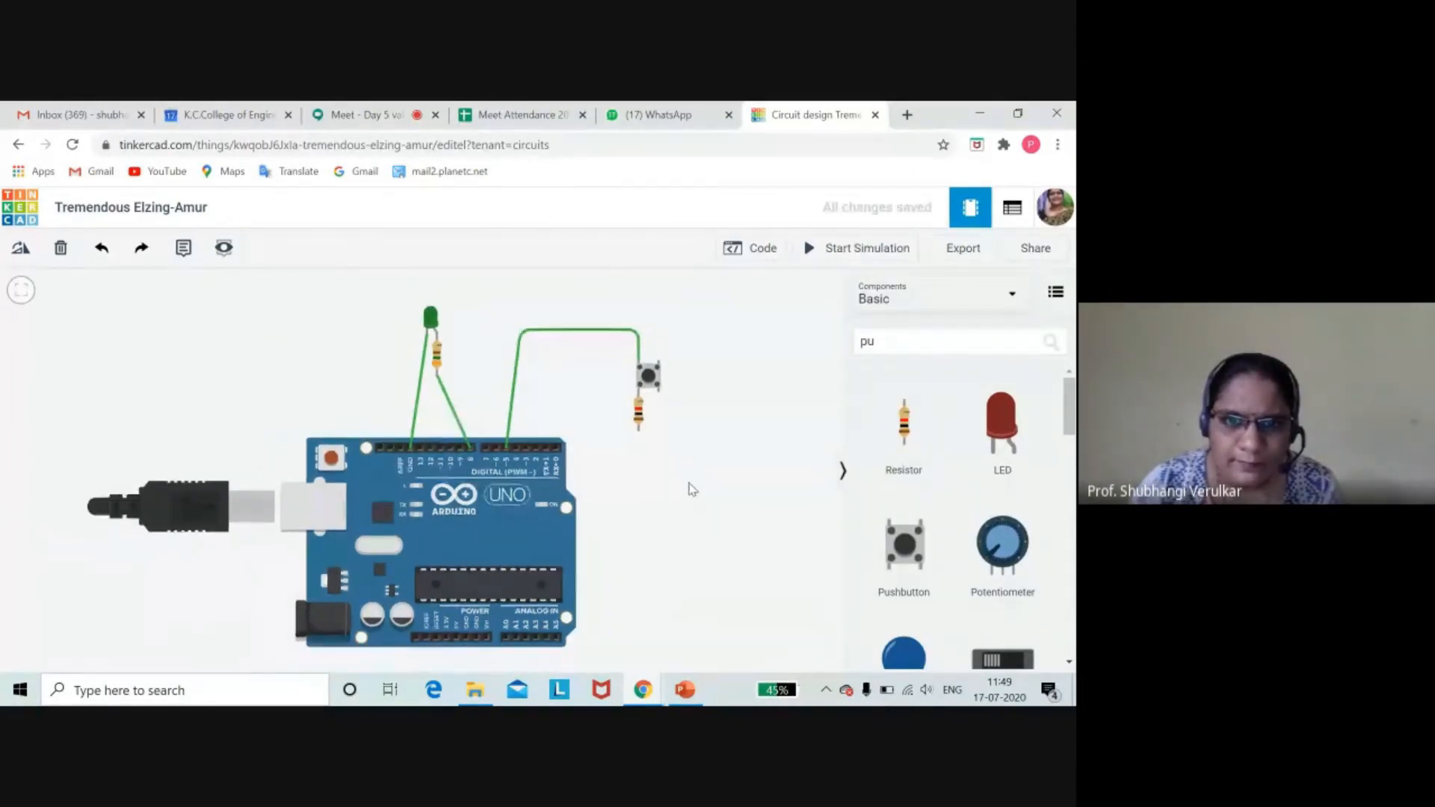
scroll(693, 489, "down", 2)
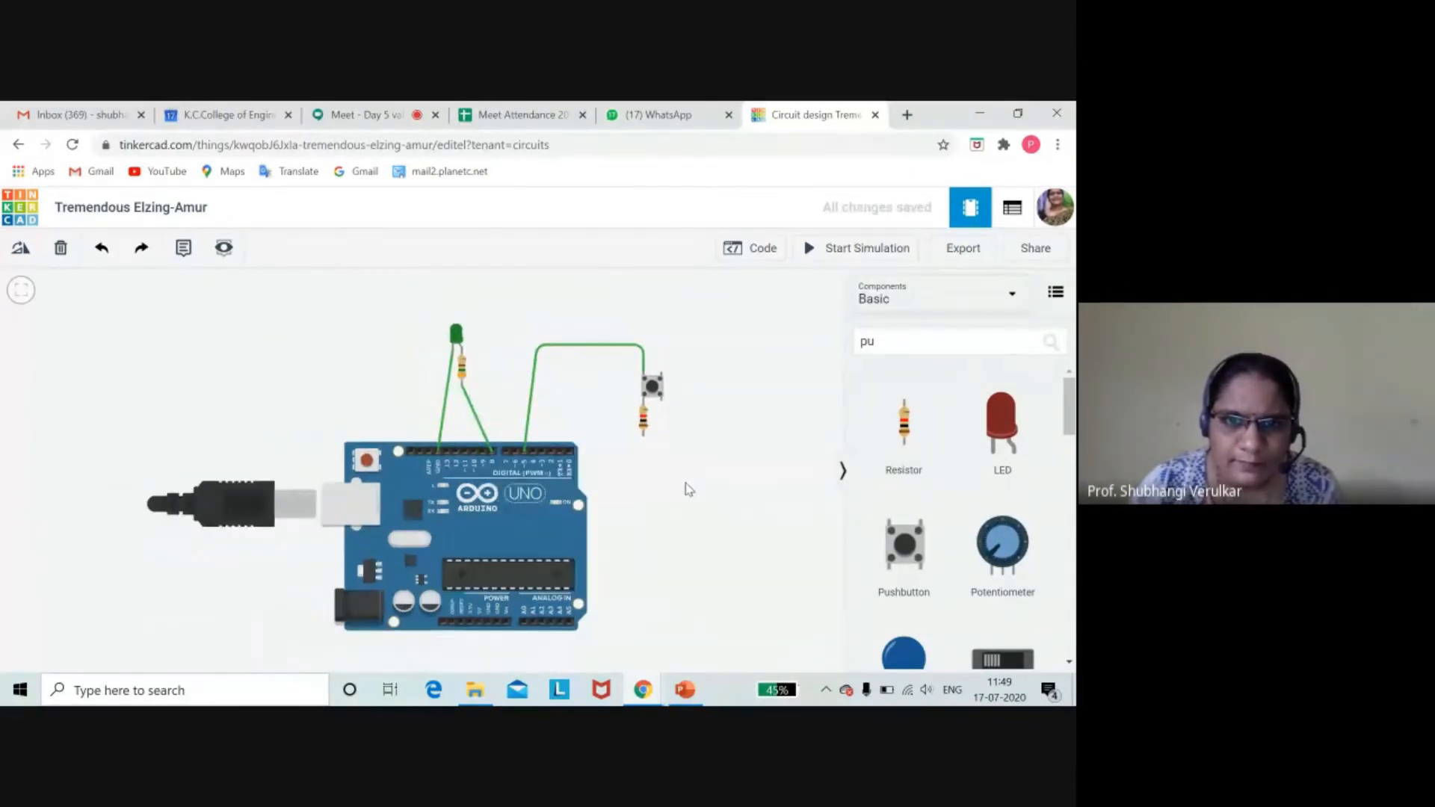
left_click(508, 609)
left_click(508, 641)
left_click(638, 641)
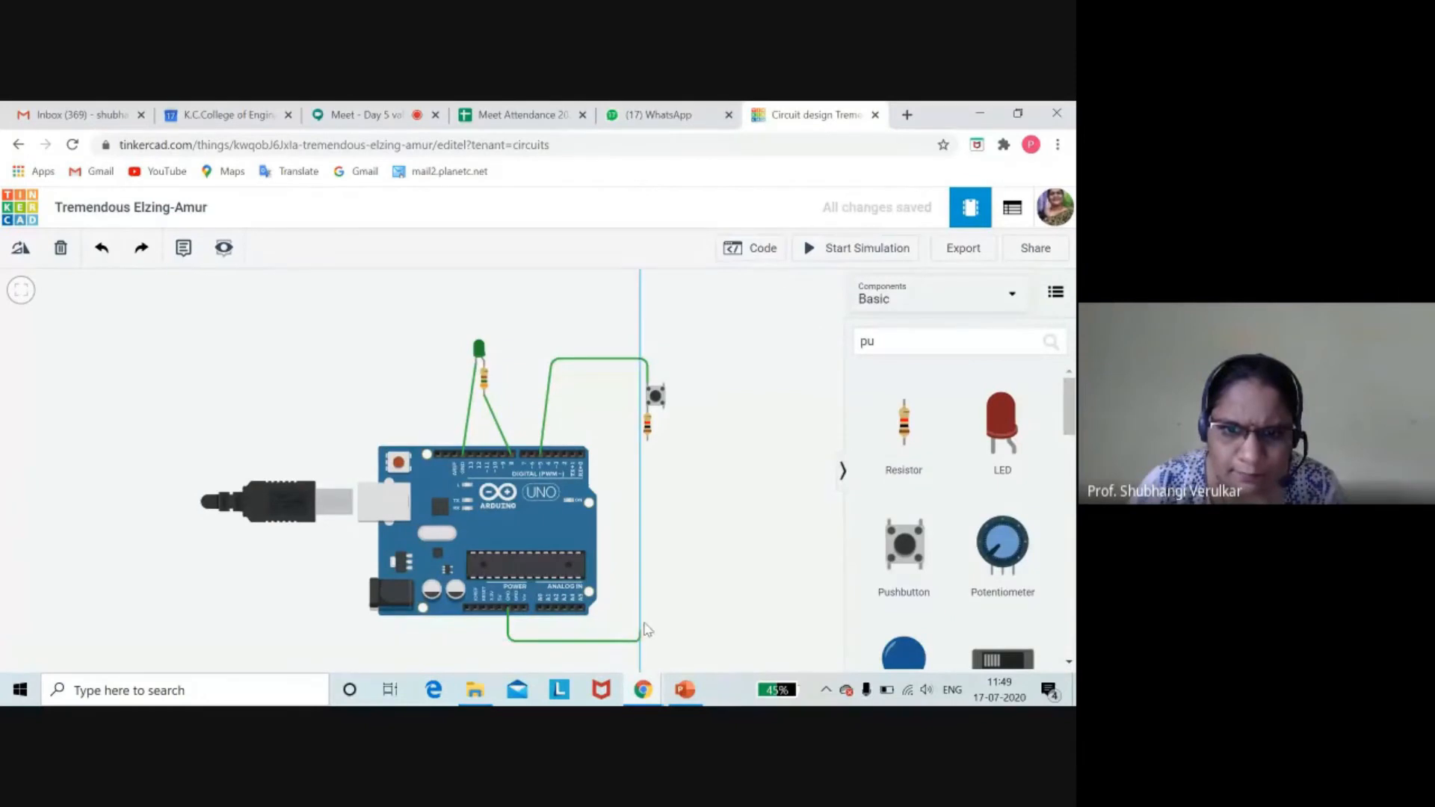
left_click(647, 443)
left_click(714, 486)
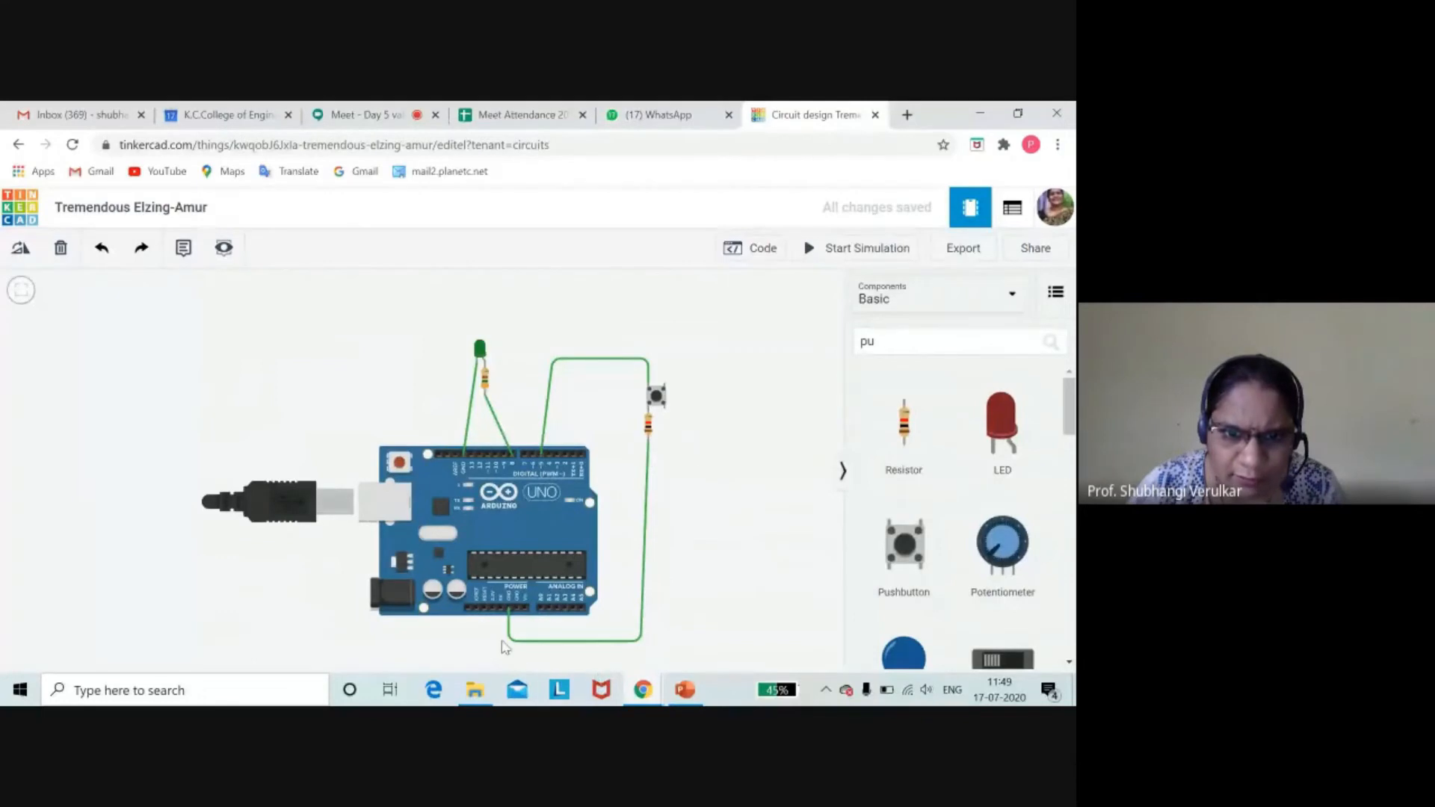
- Wire the Arduino's 5V pin around the board to the pushbutton's lower-right terminal
left_click(500, 609)
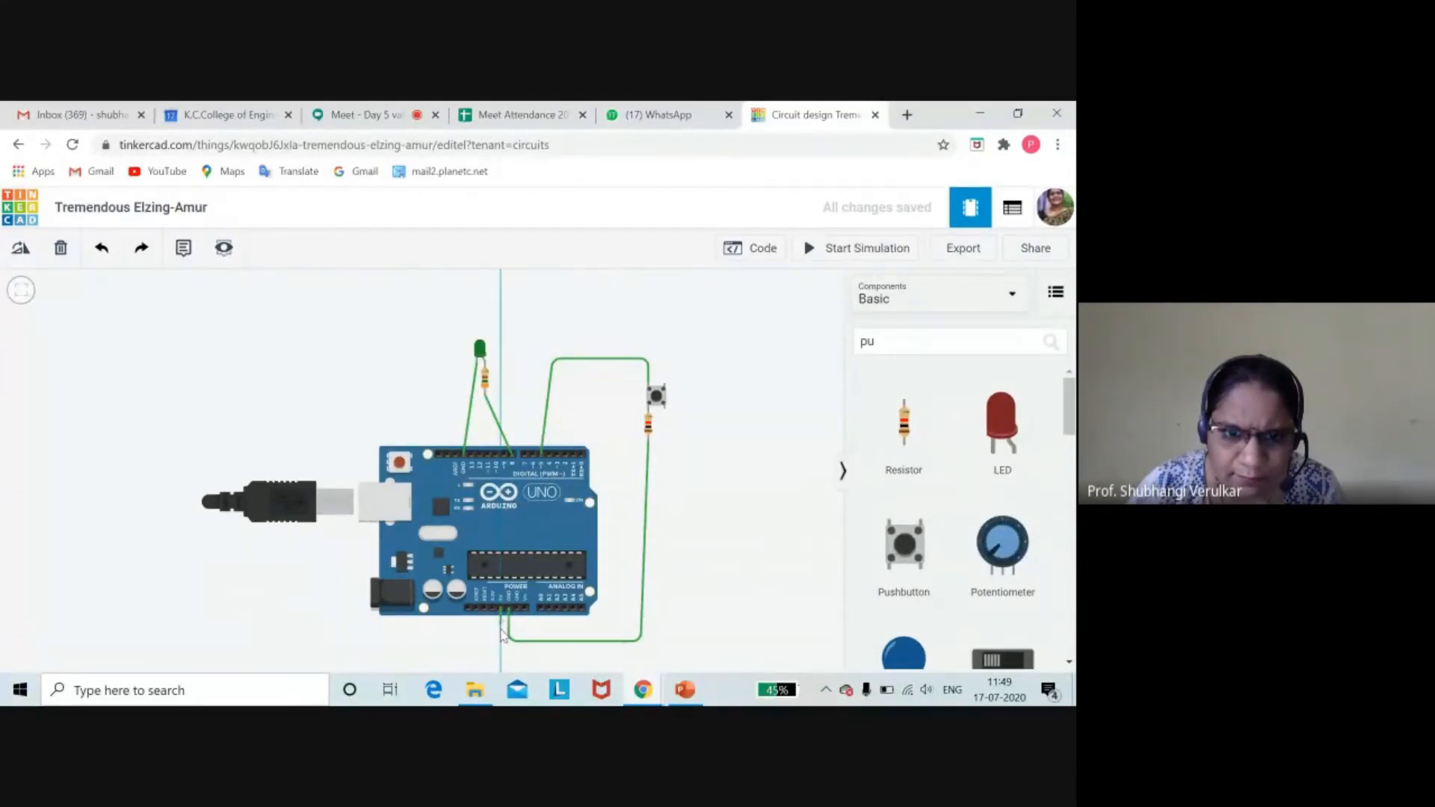
left_click(502, 657)
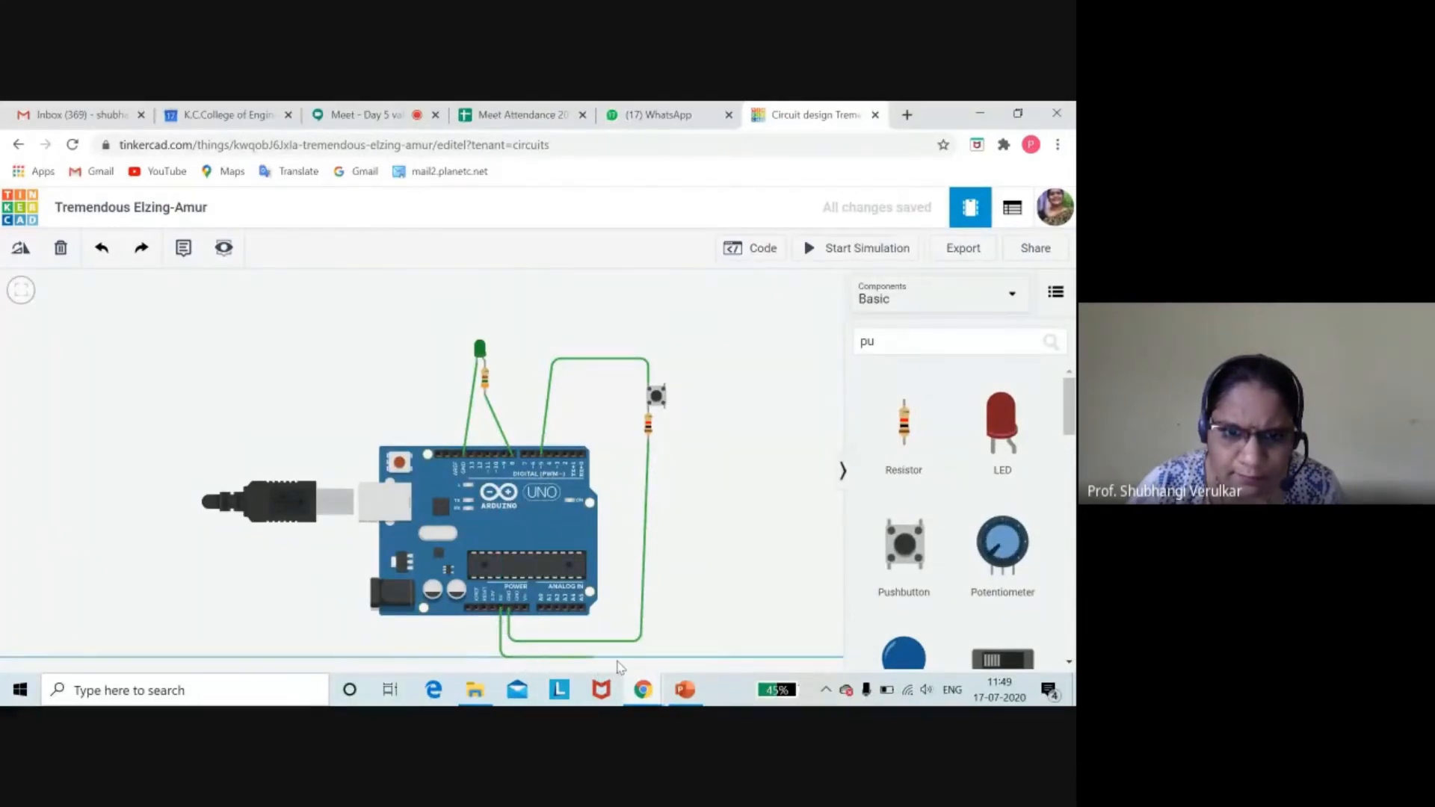
left_click(680, 646)
left_click(663, 410)
left_click(774, 460)
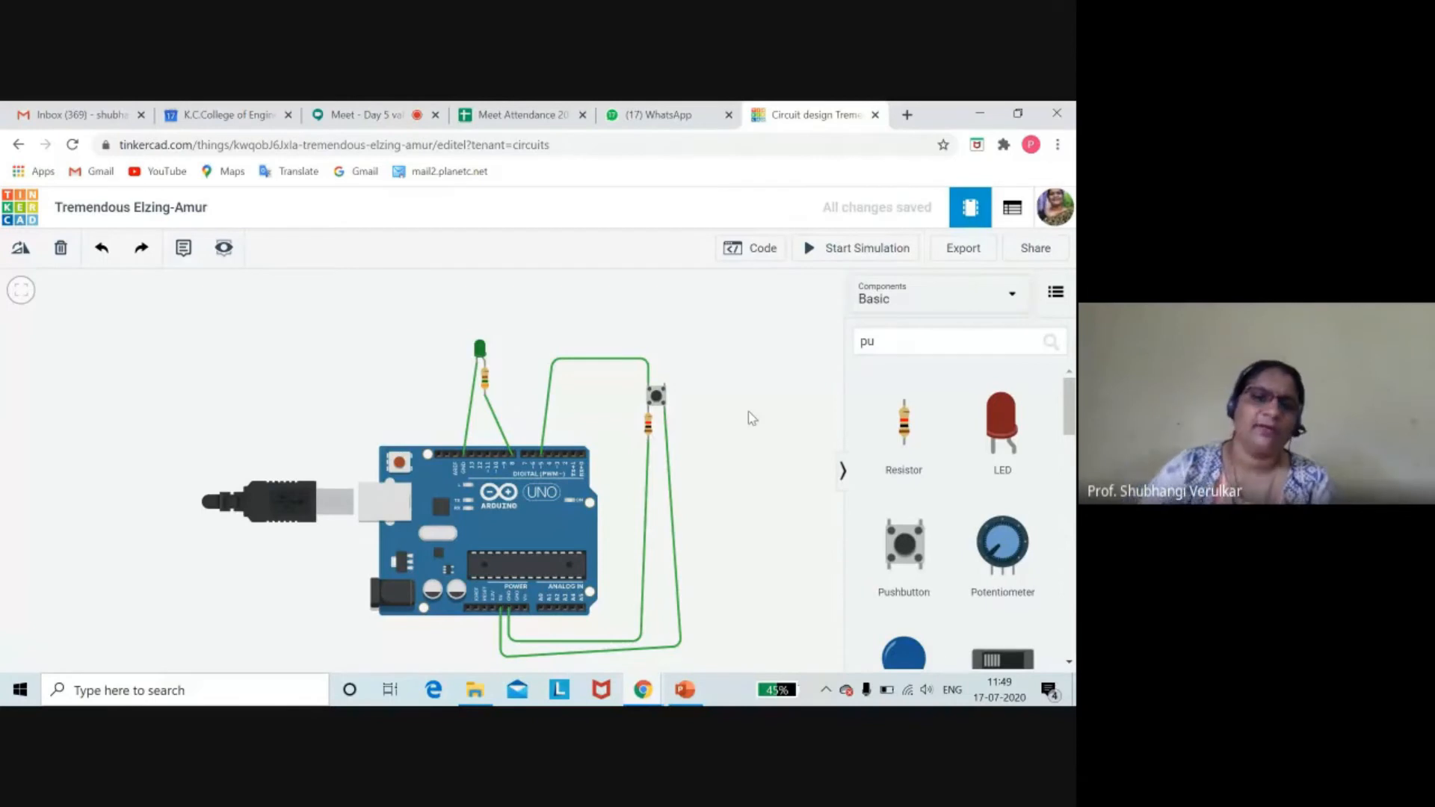
- Switch to PowerPoint to view slide 20, LED ON OFF USING SWITCH, and return to the Tinkercad circuit
left_click(686, 692)
left_click(105, 389)
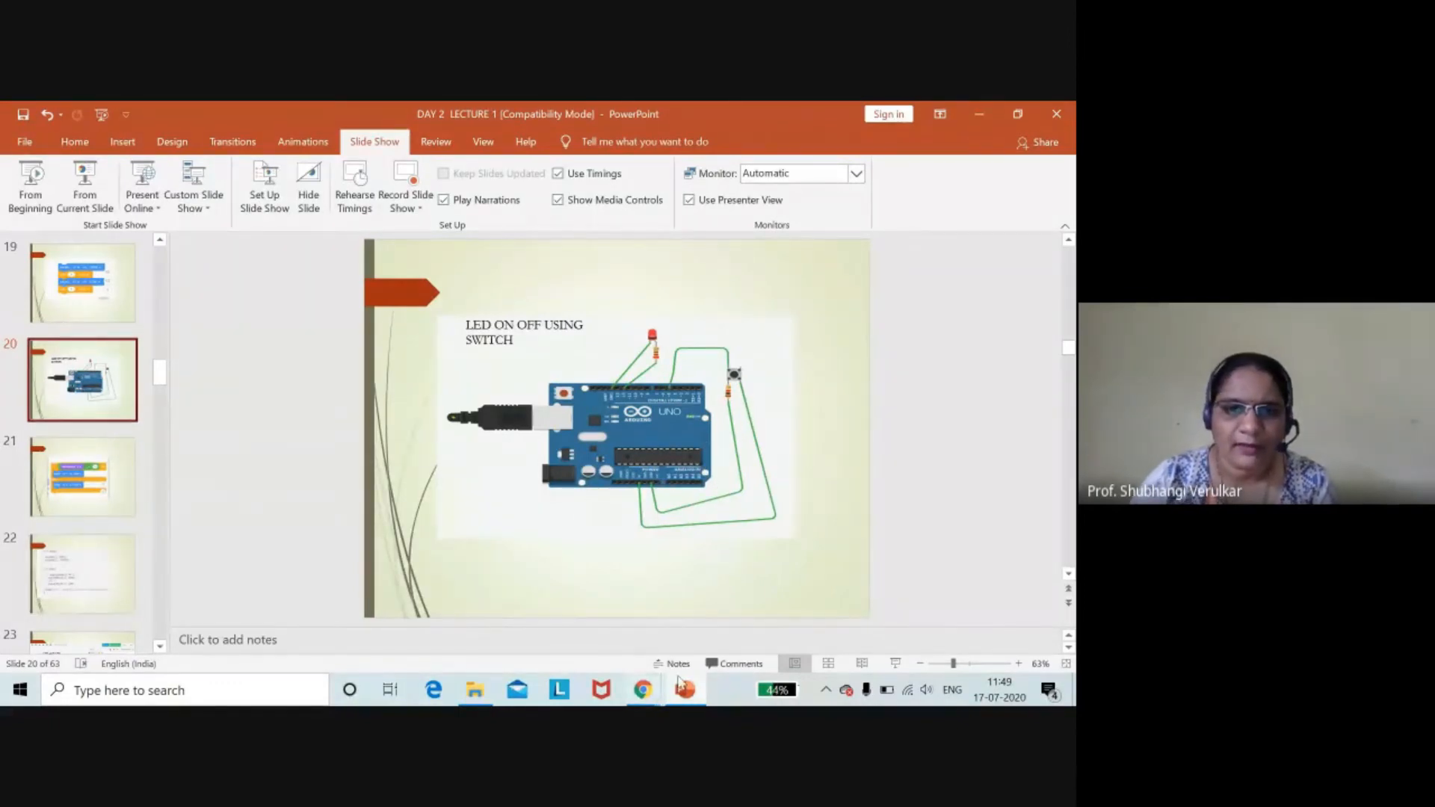
mouse_move(647, 689)
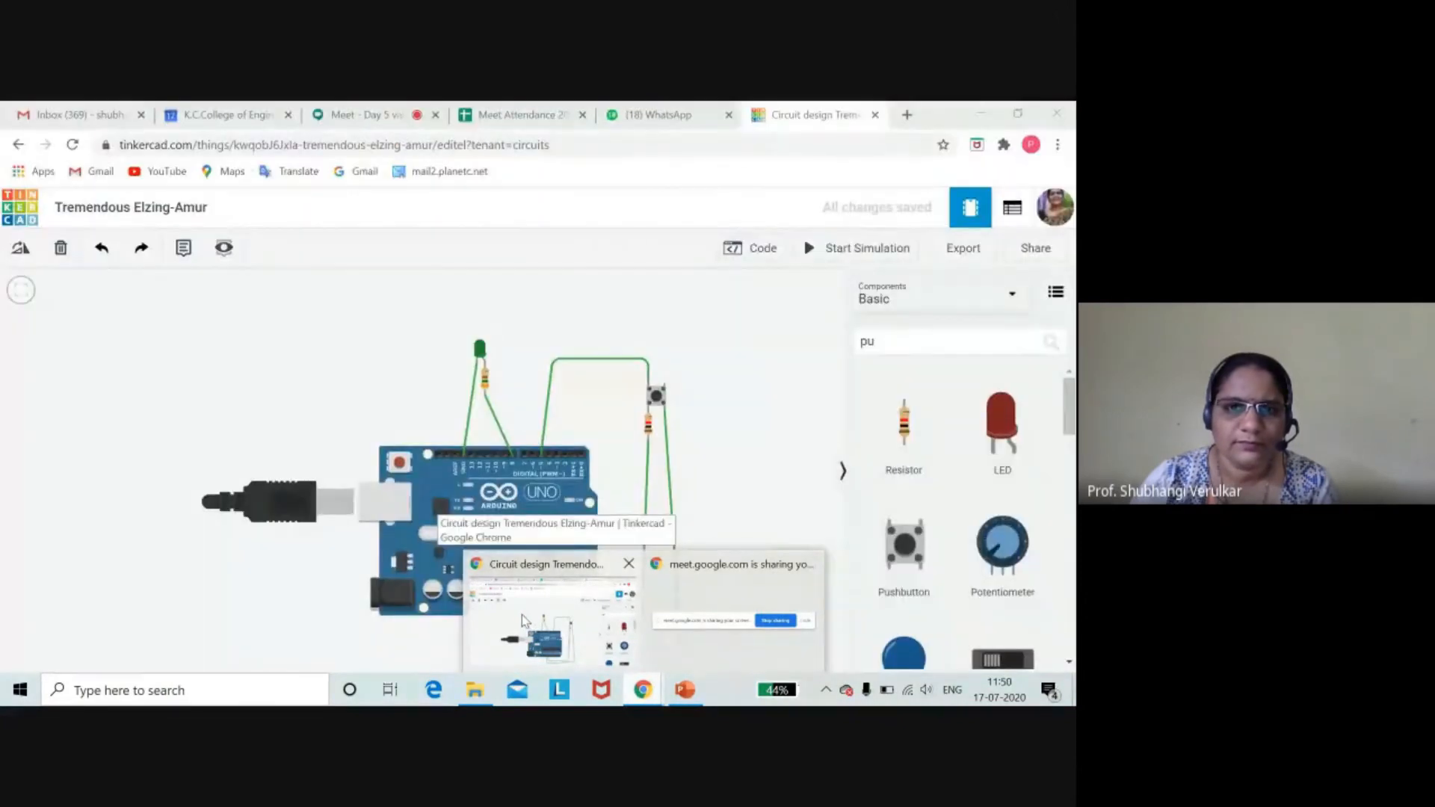
left_click(523, 620)
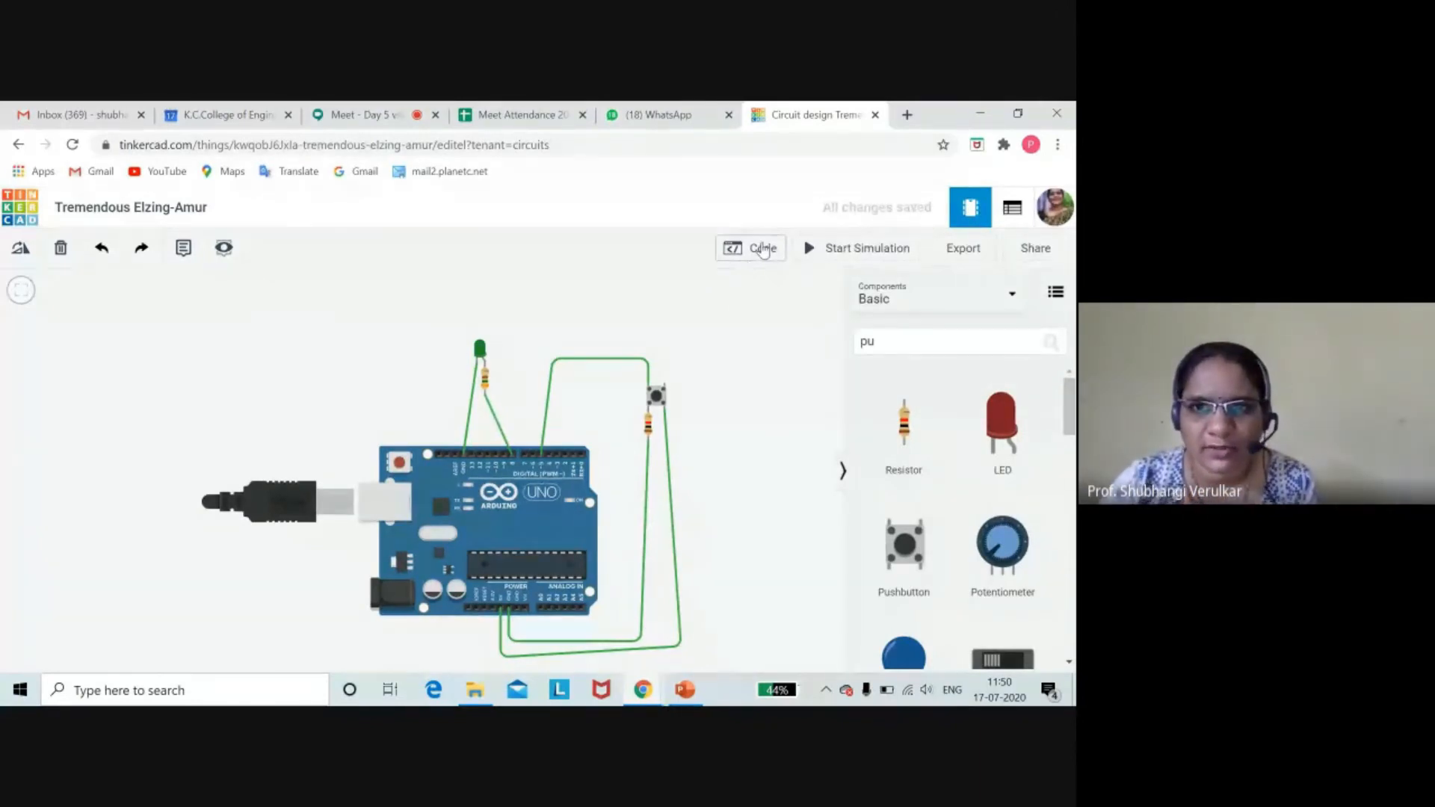
- Open the Arduino's code and delete all the pin 8 and wait blocks of the blink program
left_click(762, 249)
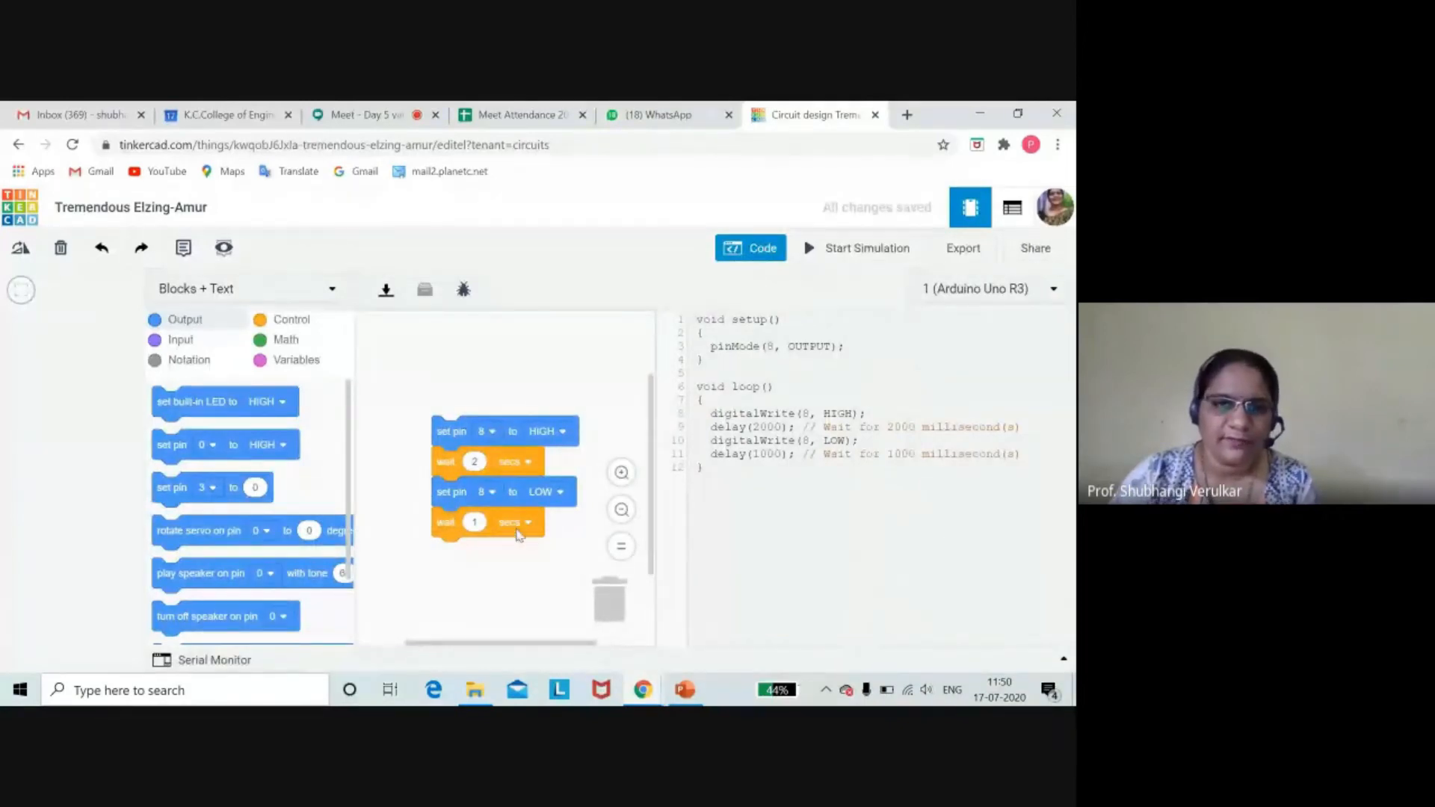
left_click_drag(518, 533, 646, 601)
left_click_drag(534, 499, 626, 605)
mouse_move(604, 596)
left_mouse_down()
mouse_move(458, 575)
mouse_move(602, 585)
mouse_move(576, 590)
left_mouse_up()
left_click_drag(497, 463, 611, 602)
right_click(514, 440)
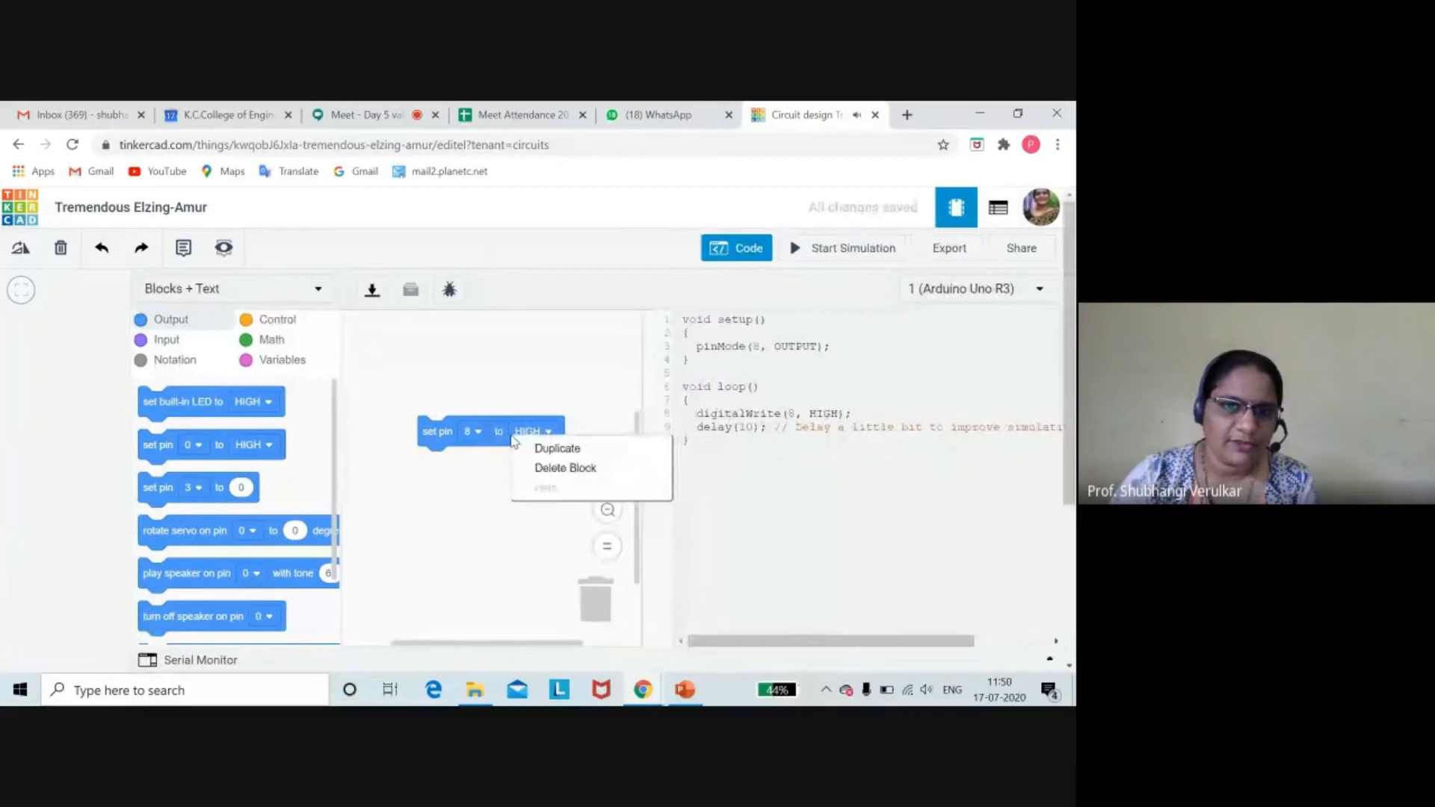
left_click(549, 469)
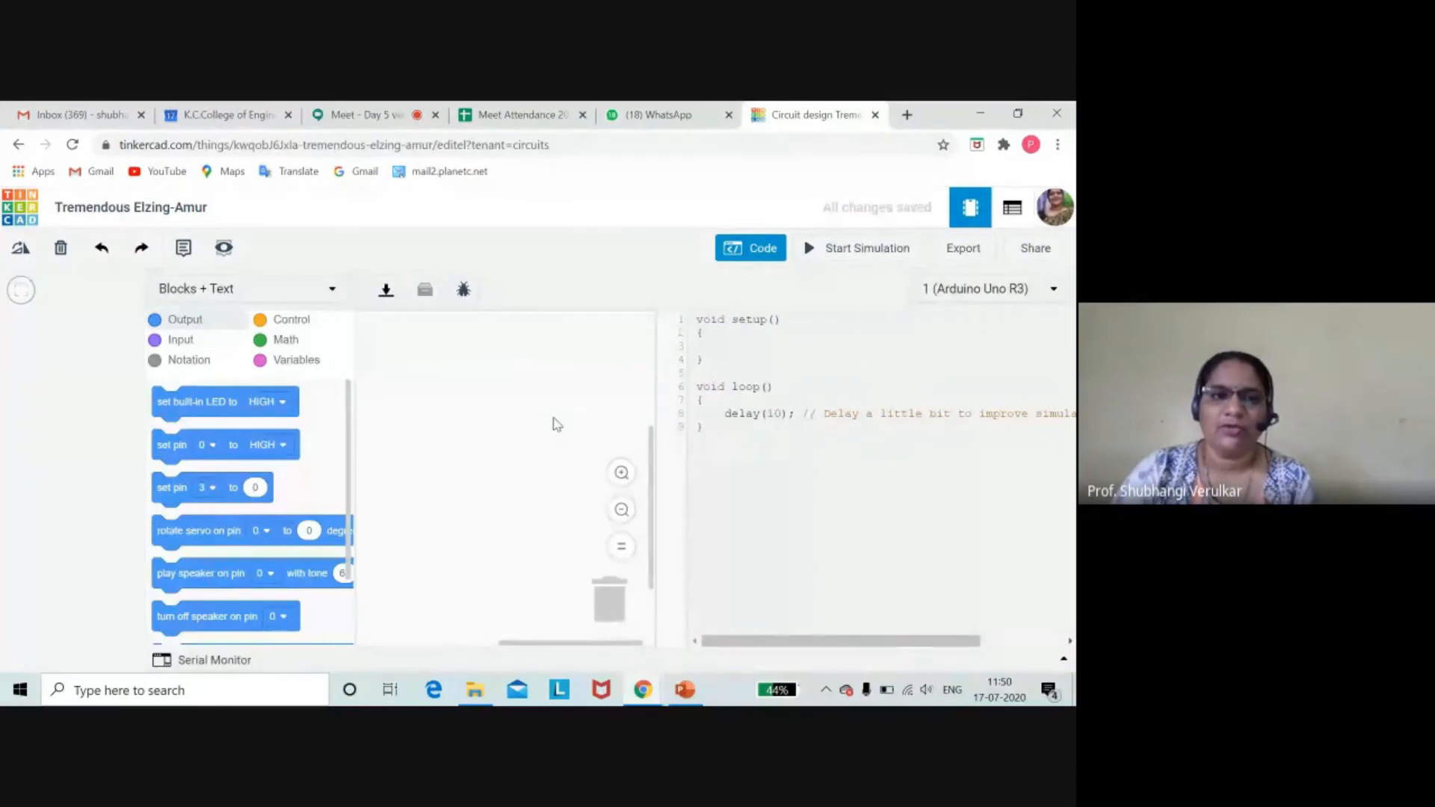
- Add an if/then/else control block to the empty block workspace
left_click(284, 323)
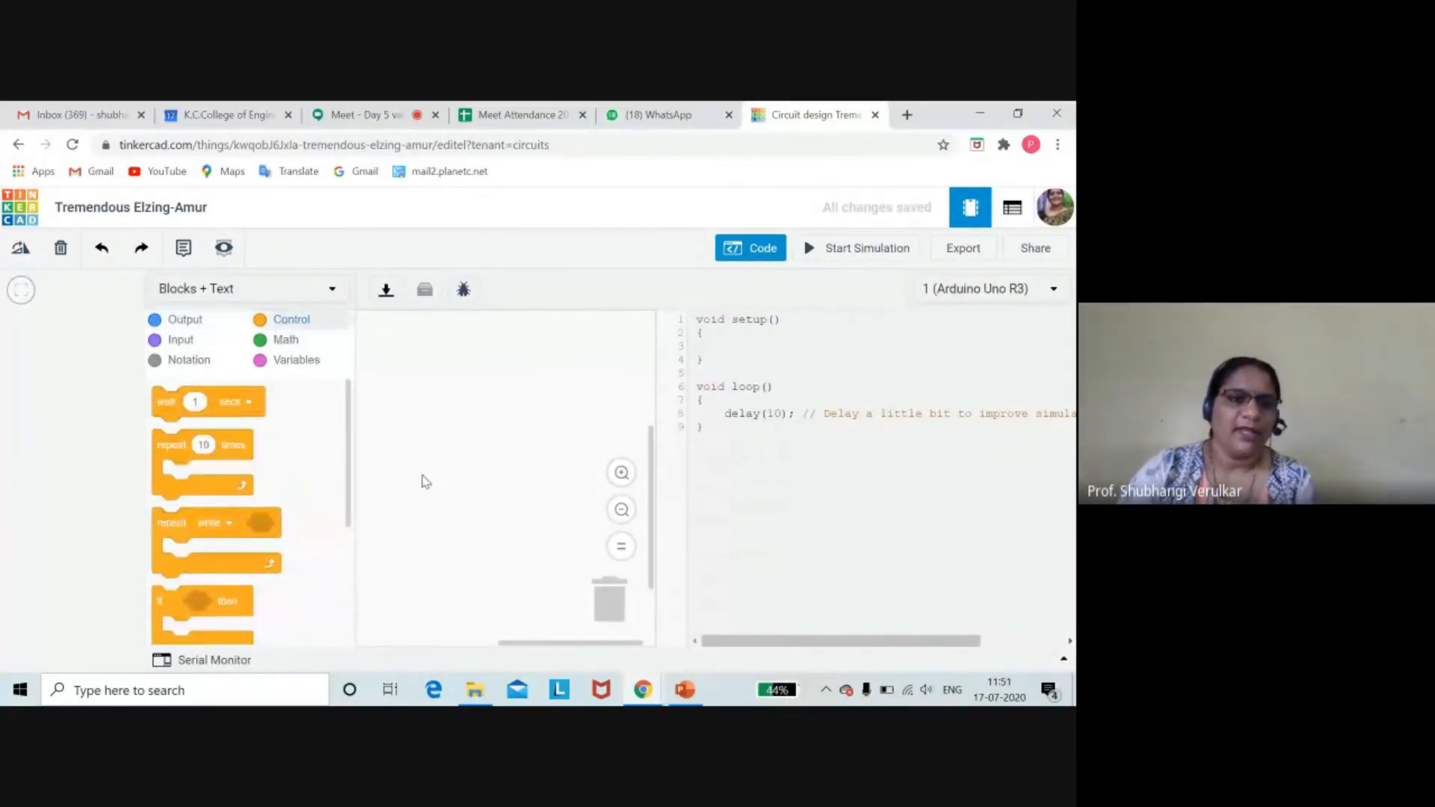
left_click_drag(349, 496, 352, 534)
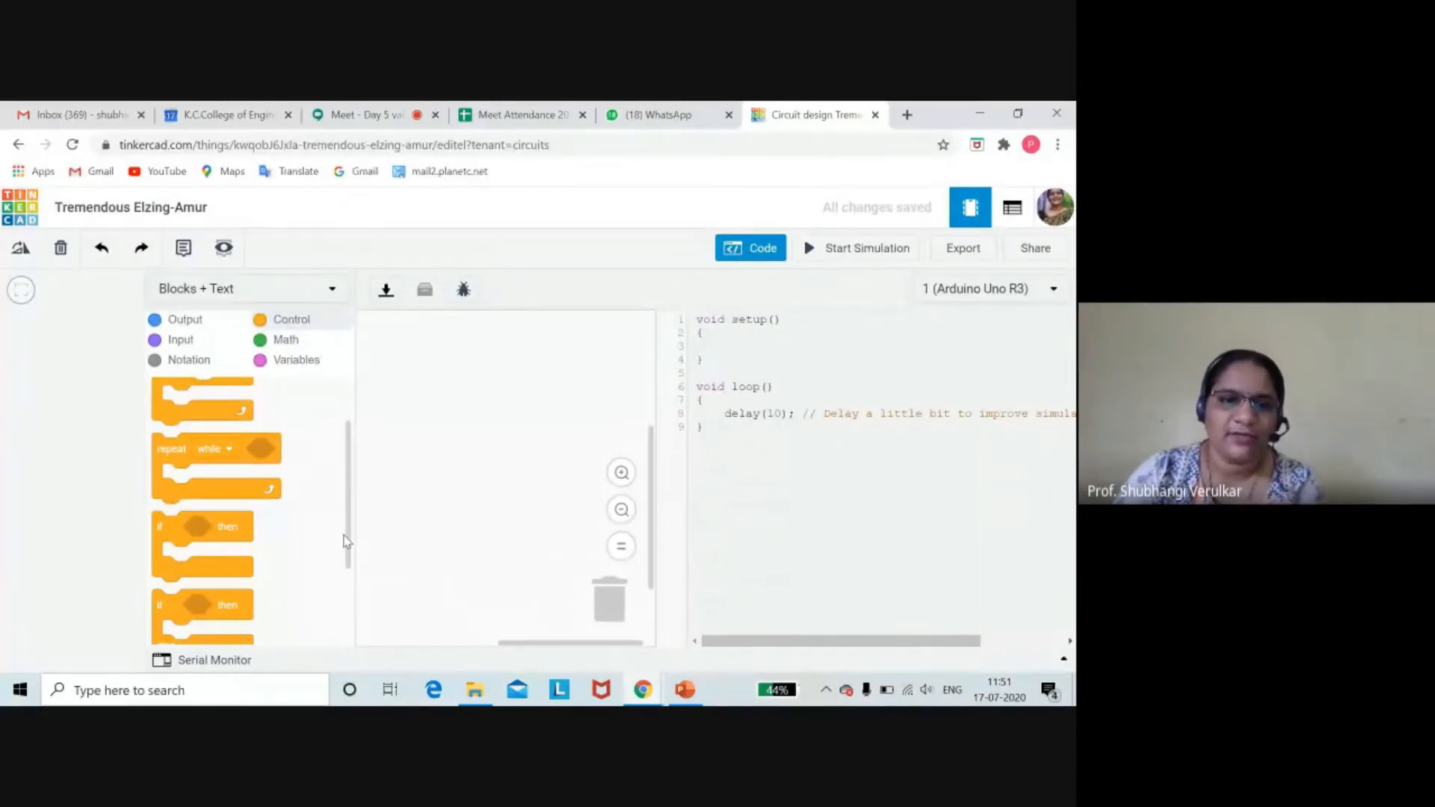
scroll(347, 553, "down", 2)
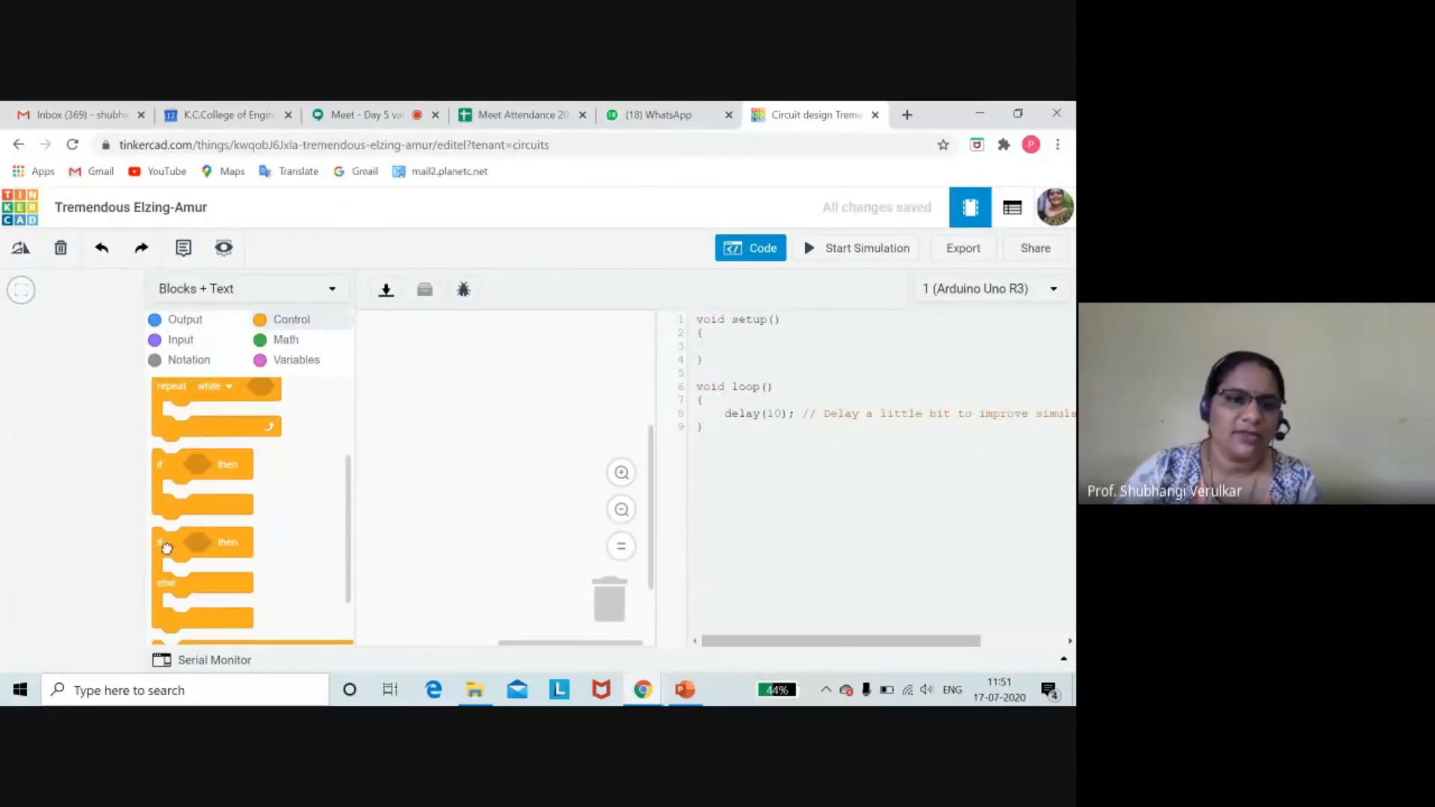
left_click_drag(178, 567, 434, 404)
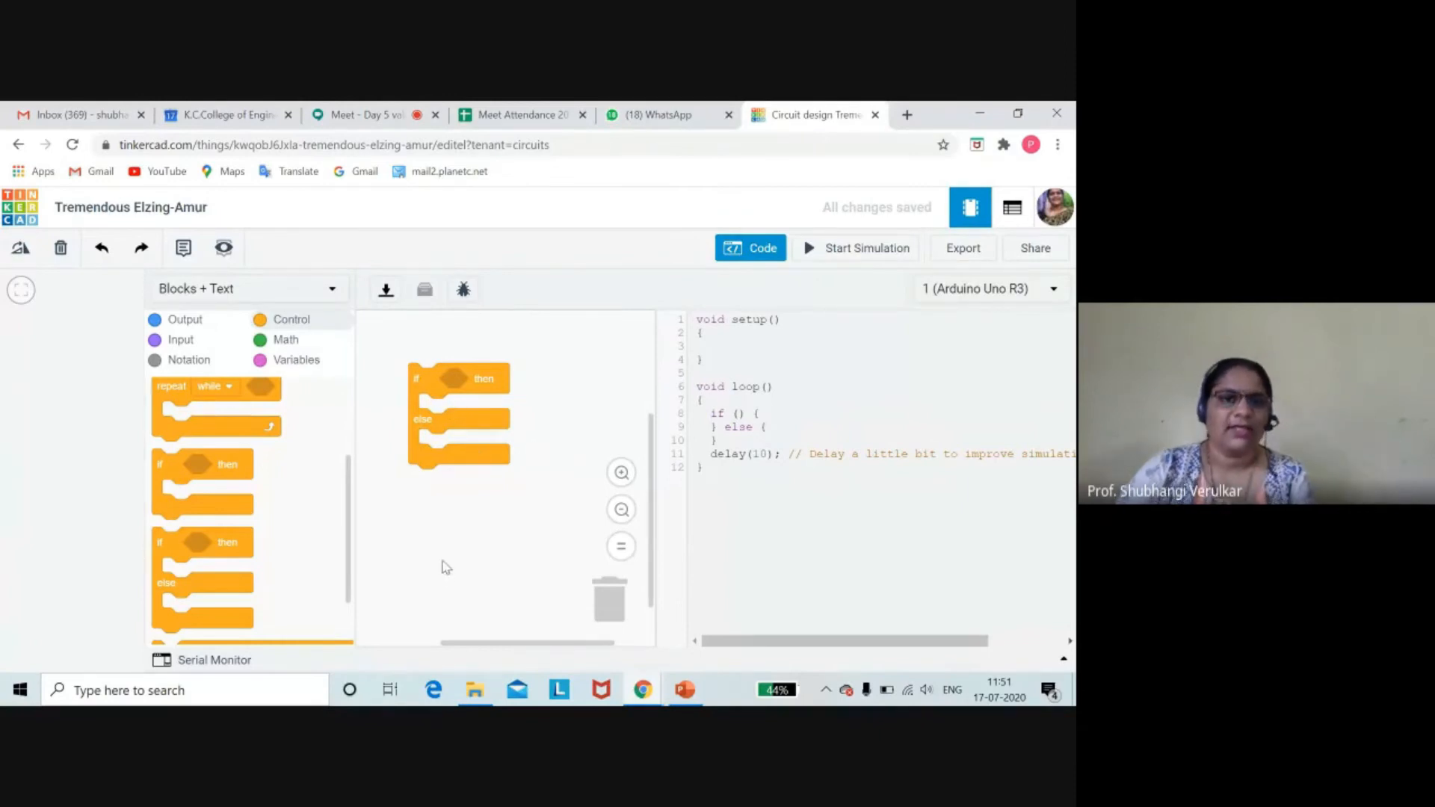
left_click_drag(507, 394, 501, 425)
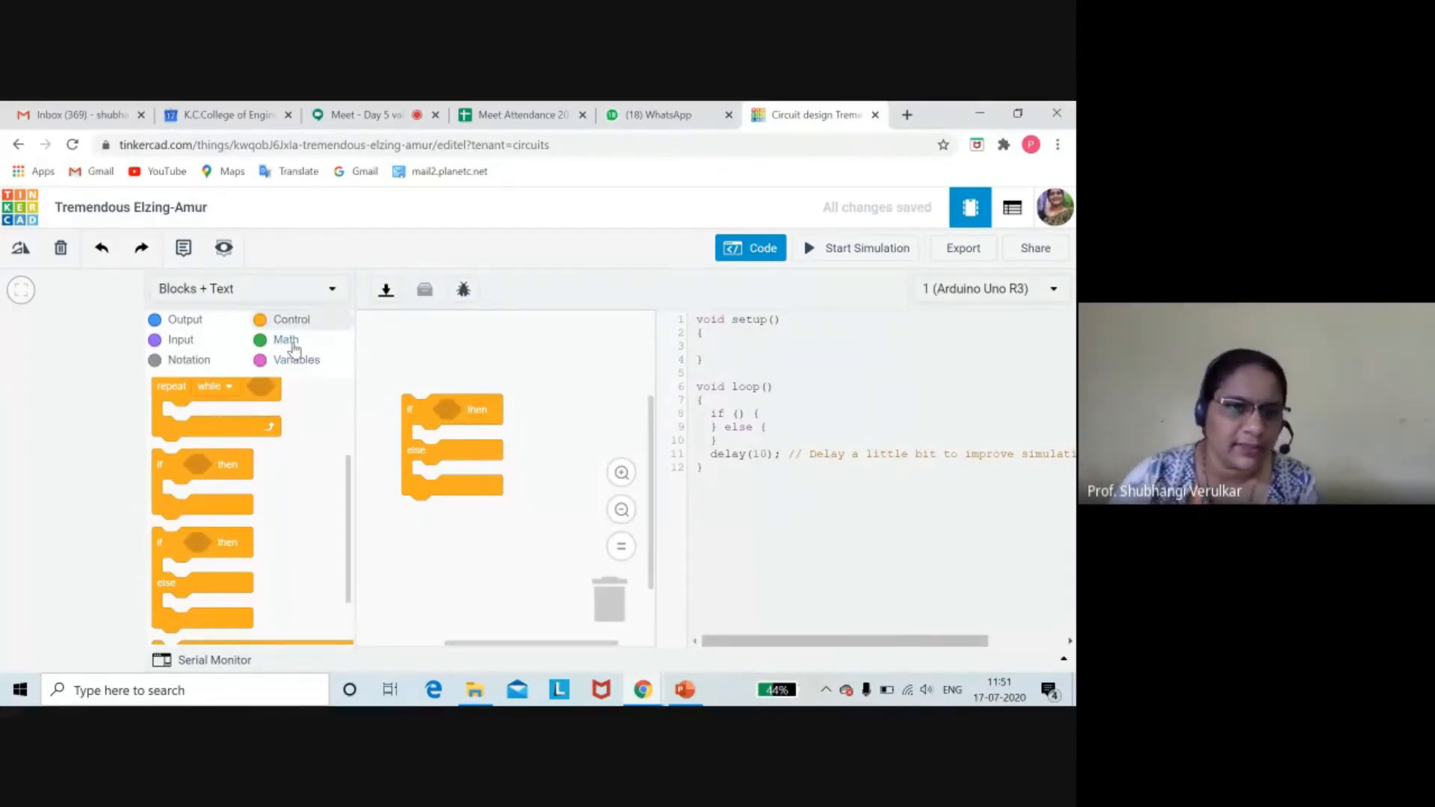
- Insert a less-than comparison as the if condition and put a read digital pin block in its first operand
left_click(286, 340)
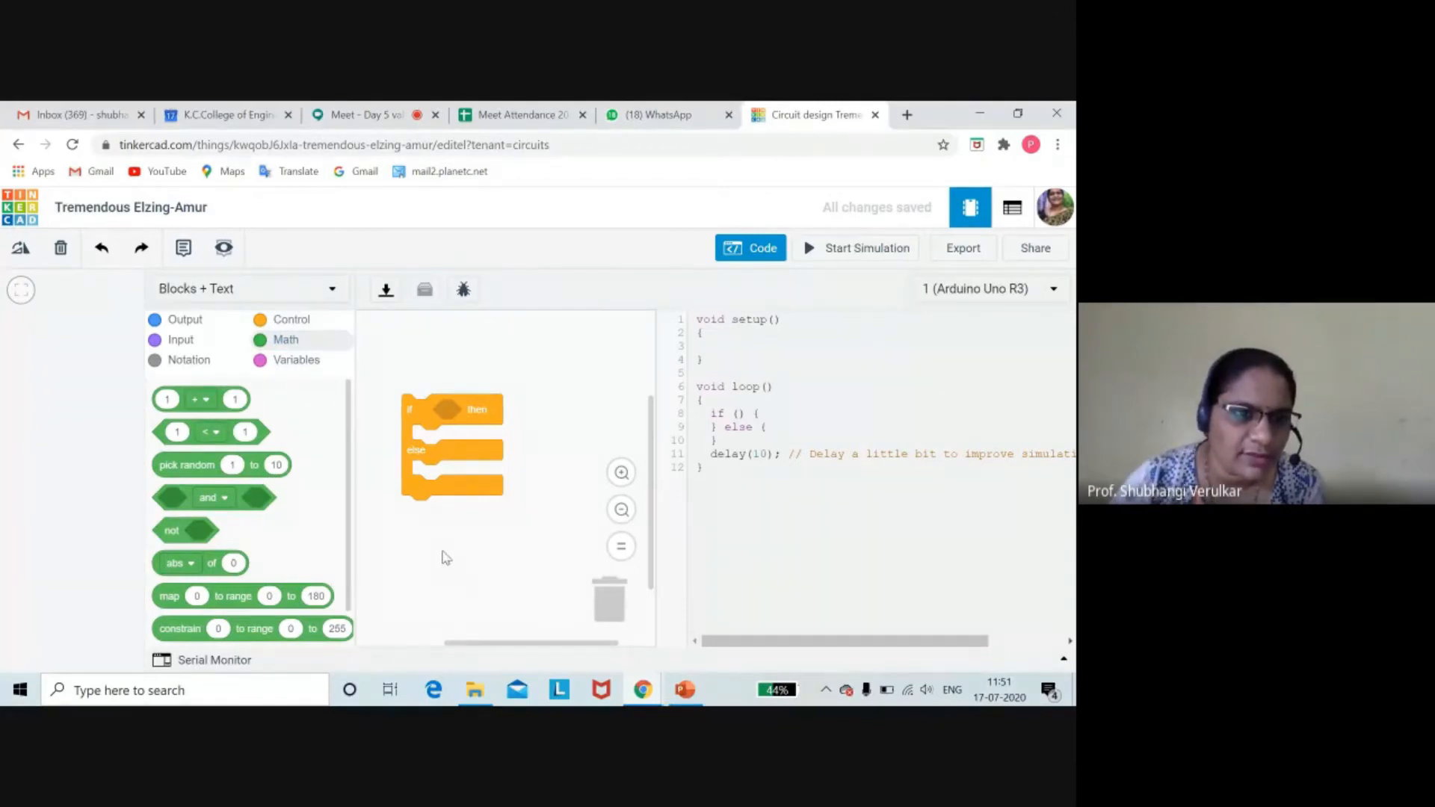
left_click_drag(263, 431, 525, 413)
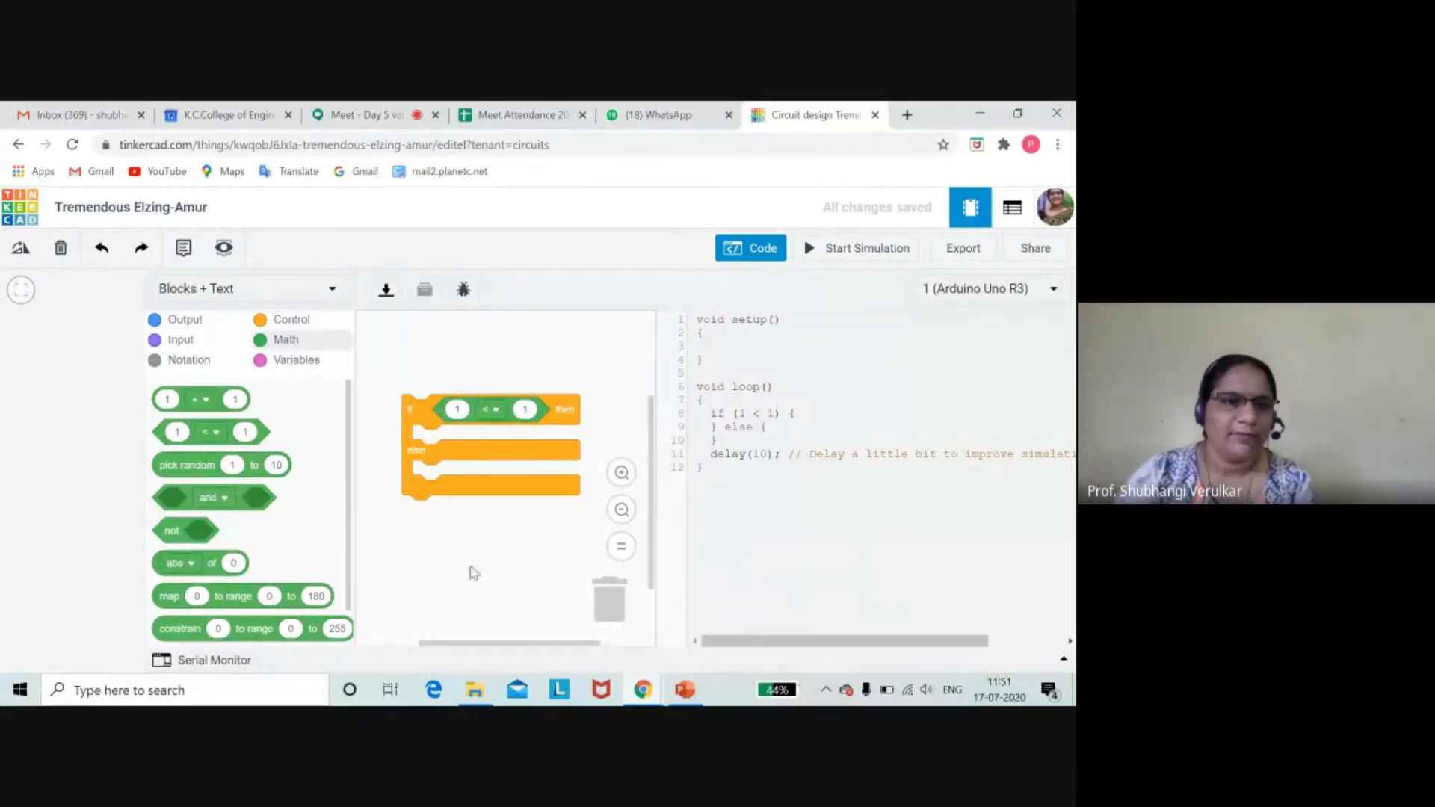
left_click(173, 342)
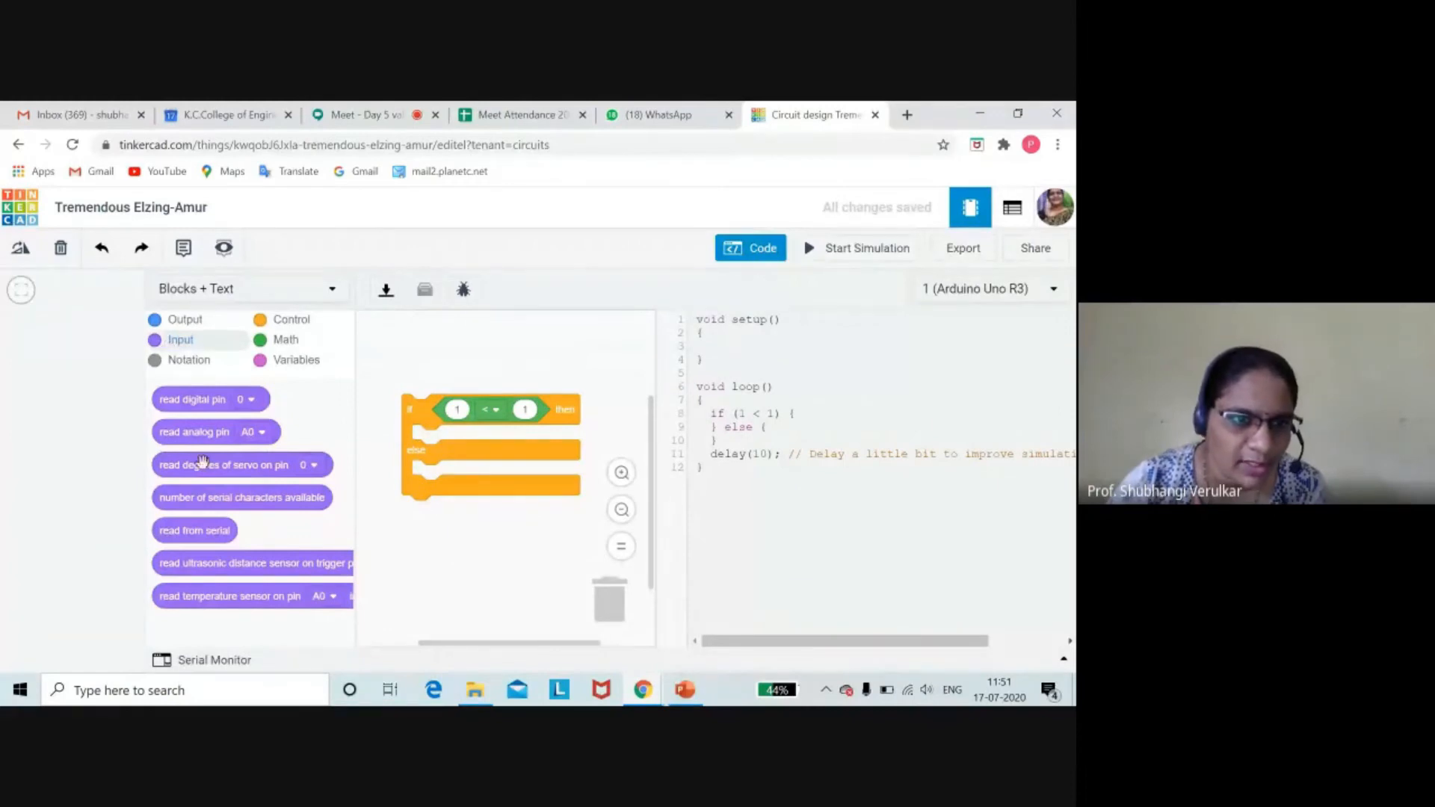
left_click_drag(203, 400, 463, 413)
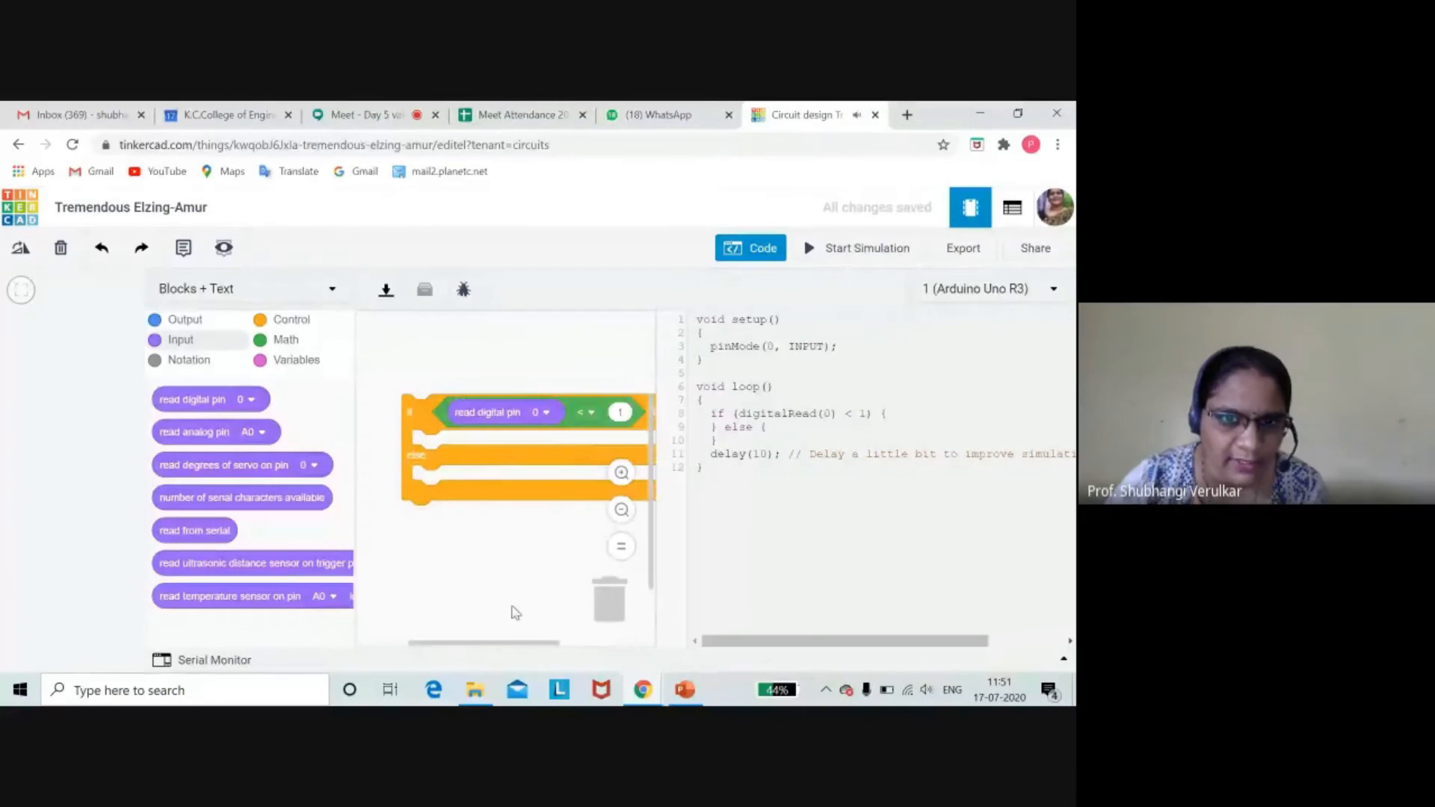
- Set the if condition to read digital pin 5 and change its comparison operator to equals
left_click(551, 416)
left_click(508, 559)
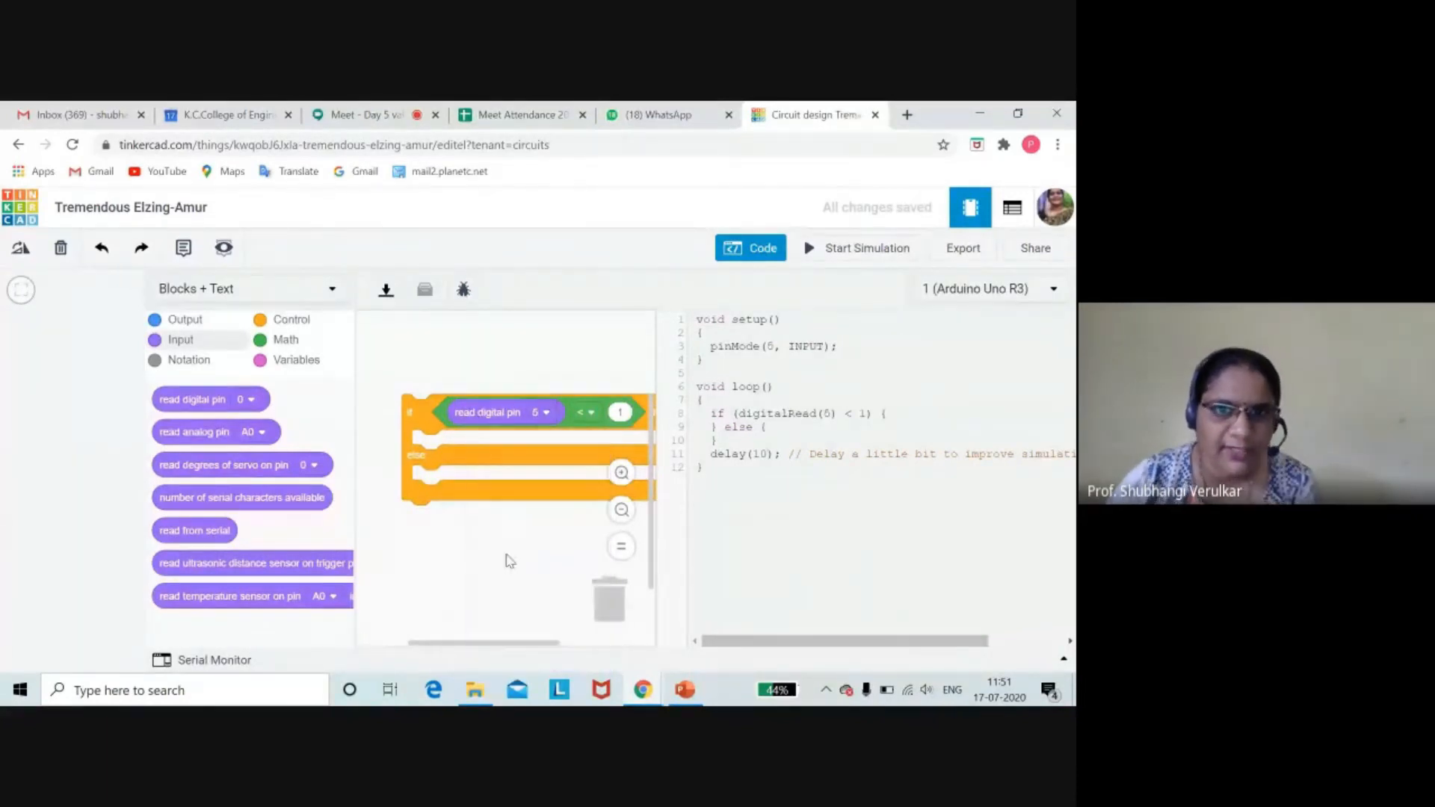
left_click(592, 417)
left_click(571, 489)
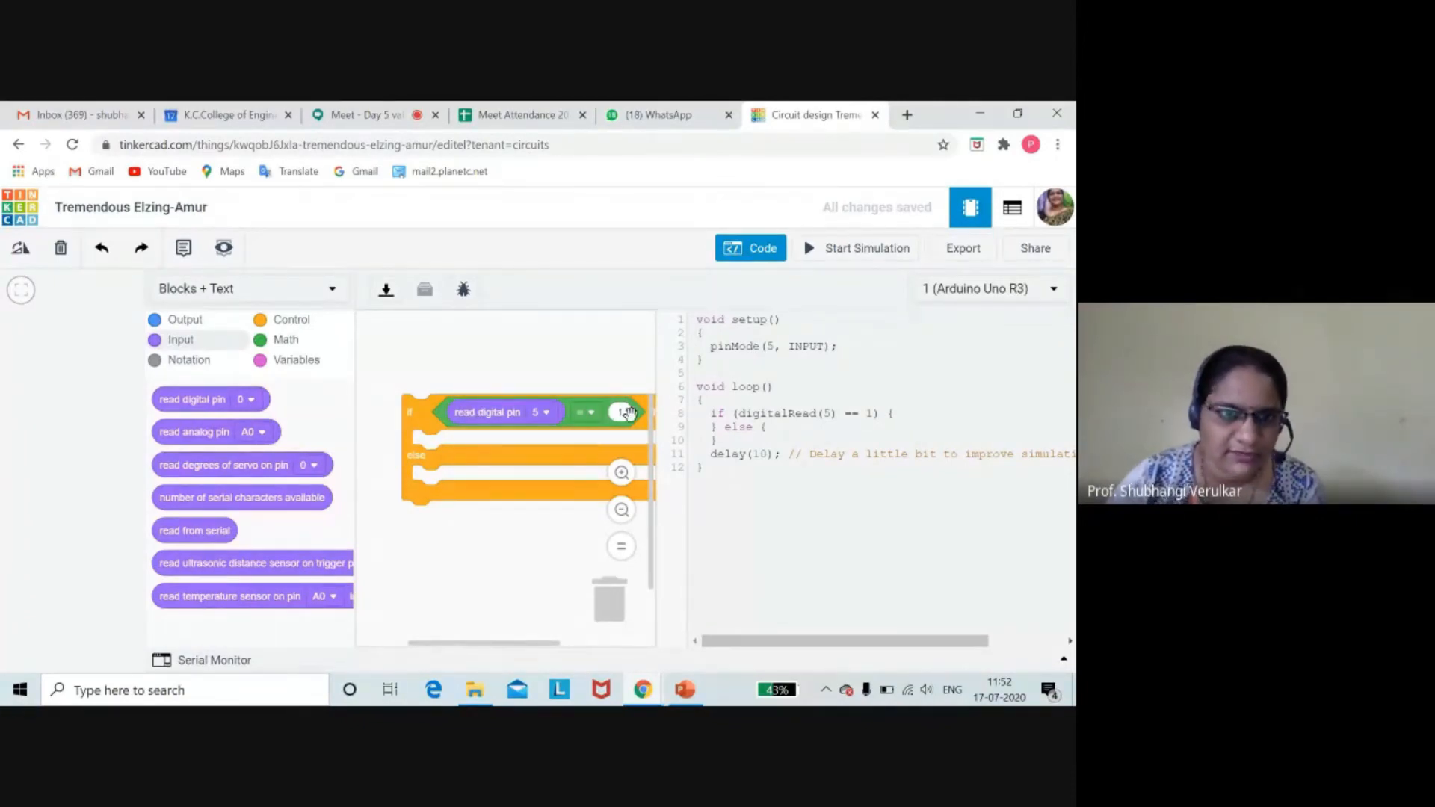
- Add a set pin output block to the if branch and assign it to pin 8 with the value HIGH
left_click(195, 321)
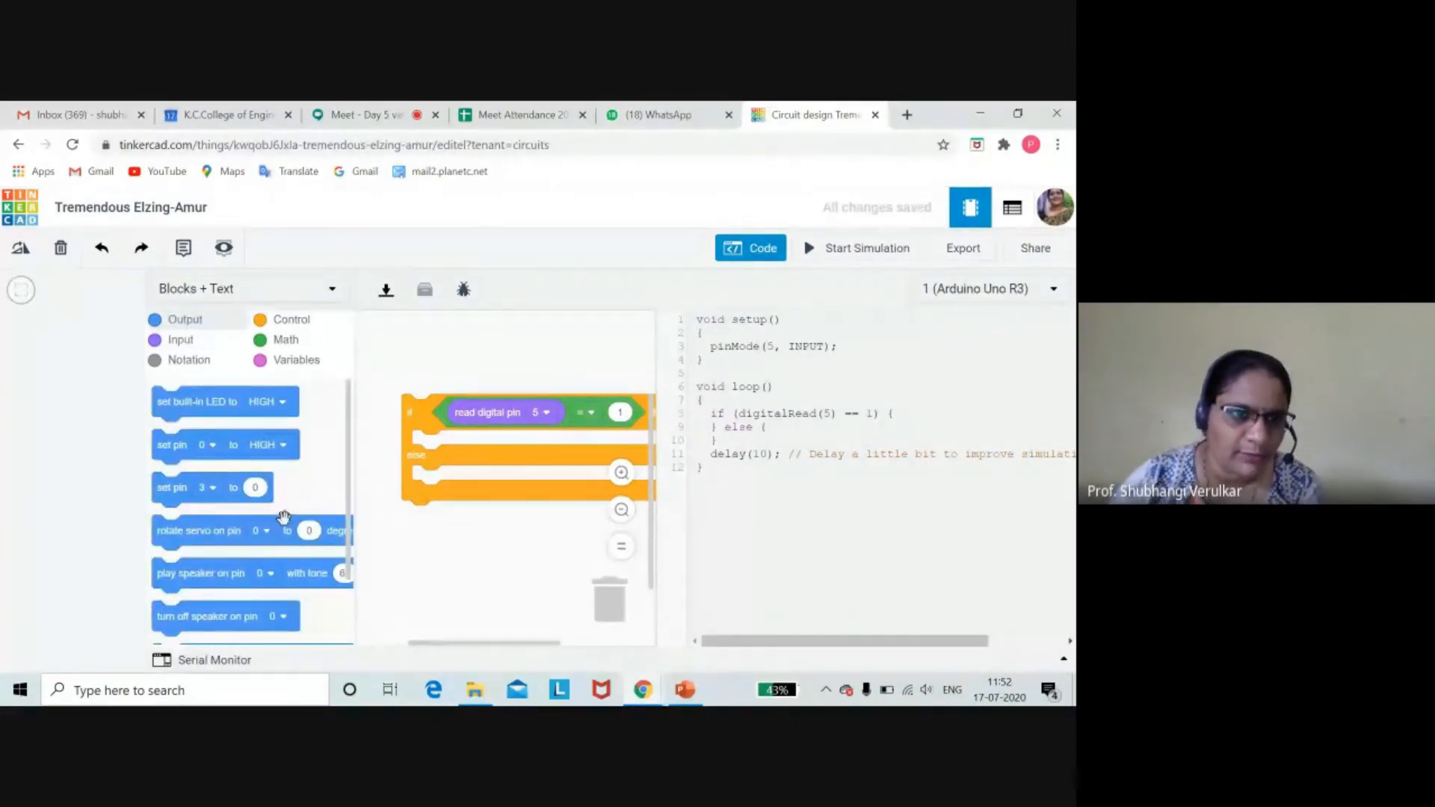
left_click_drag(191, 454, 465, 458)
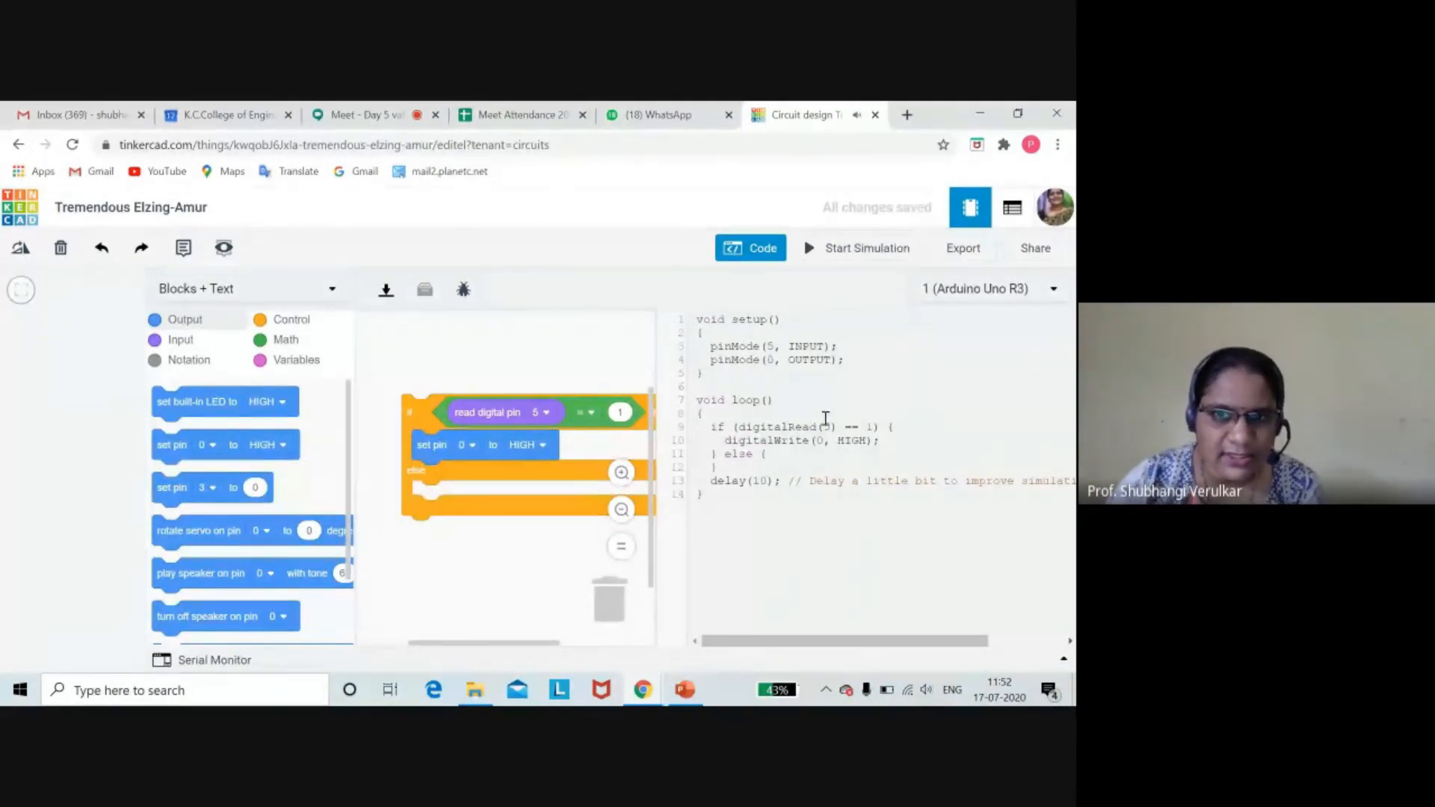
left_click(471, 445)
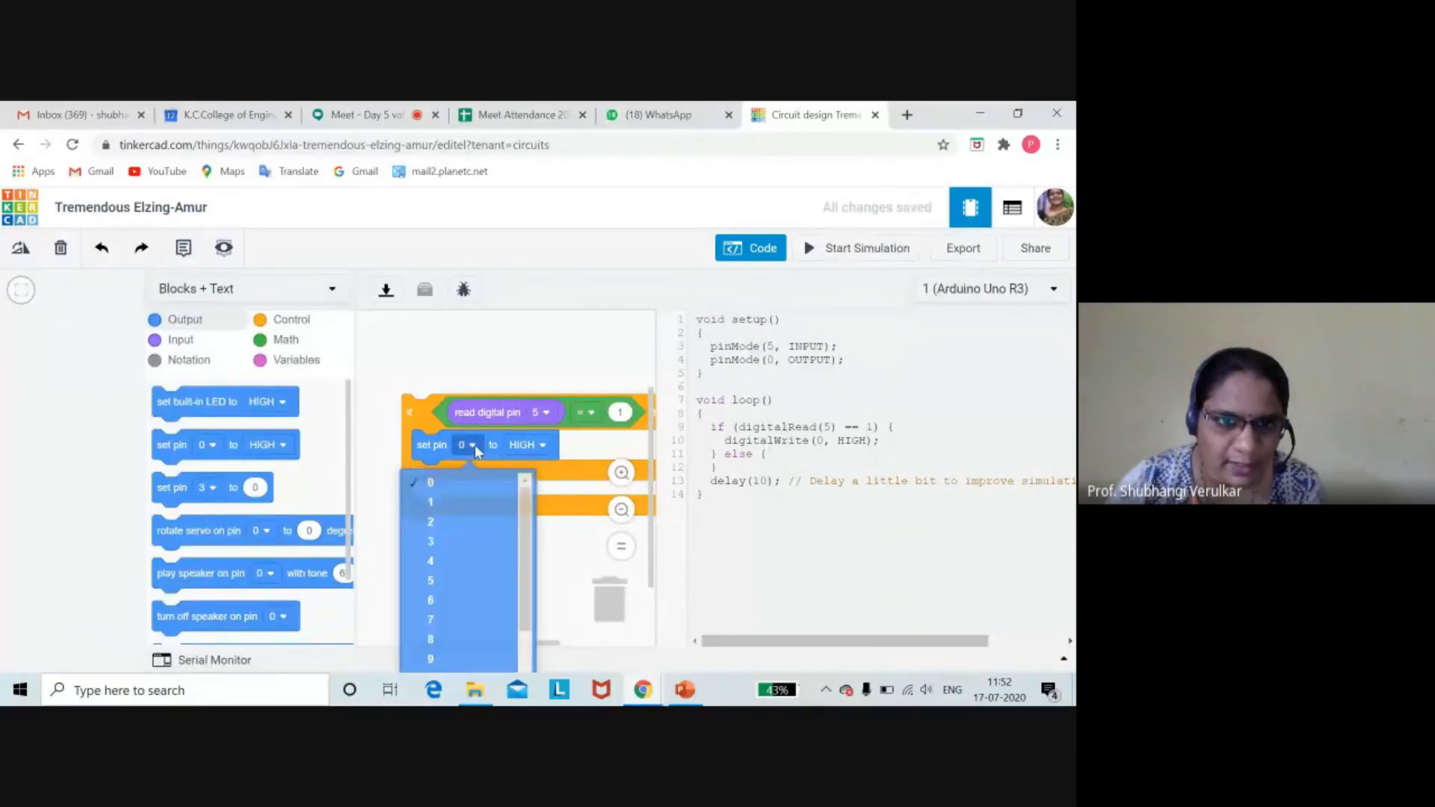
left_click(437, 643)
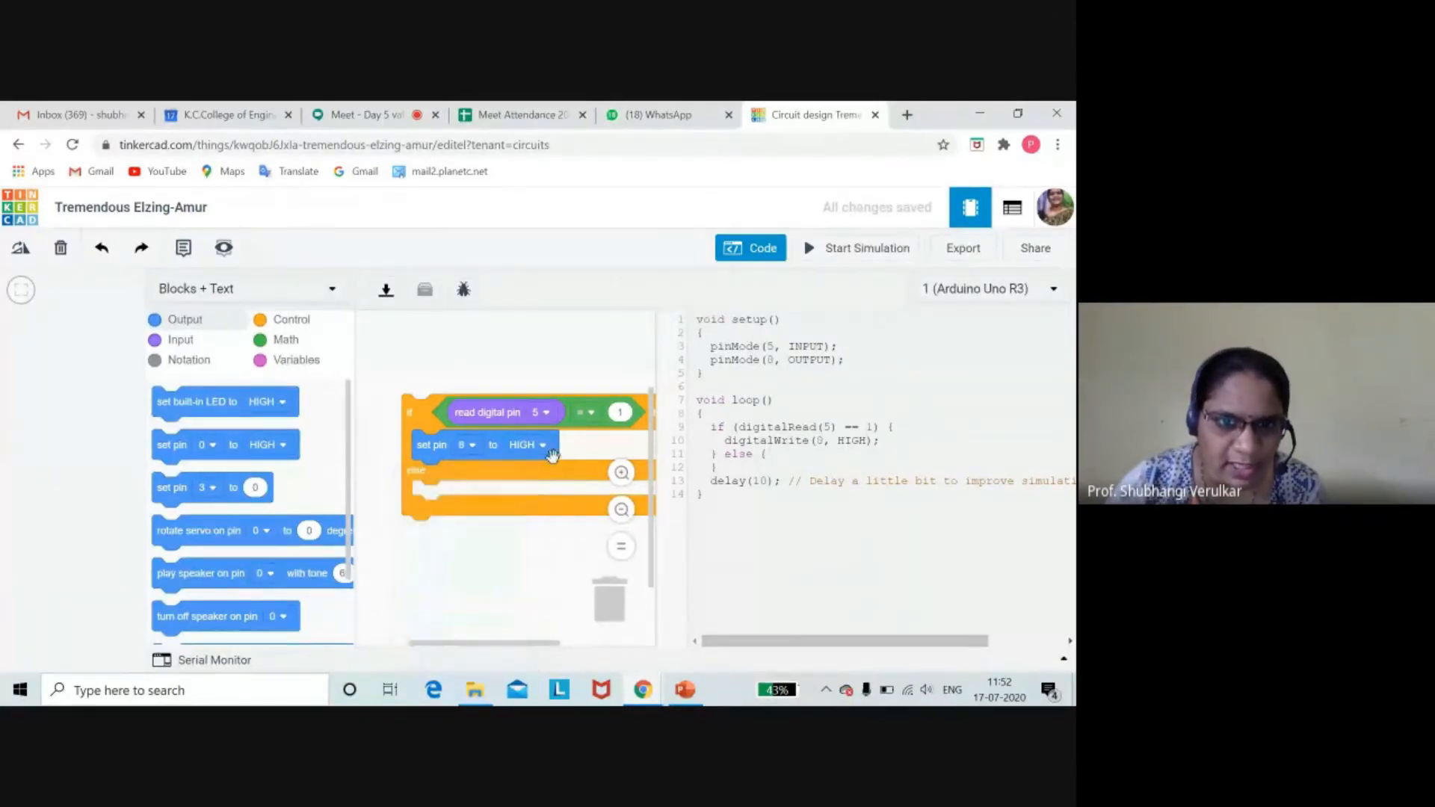
- Duplicate the set pin 8 block into the else branch and set the copy to LOW
right_click(438, 435)
left_click(478, 453)
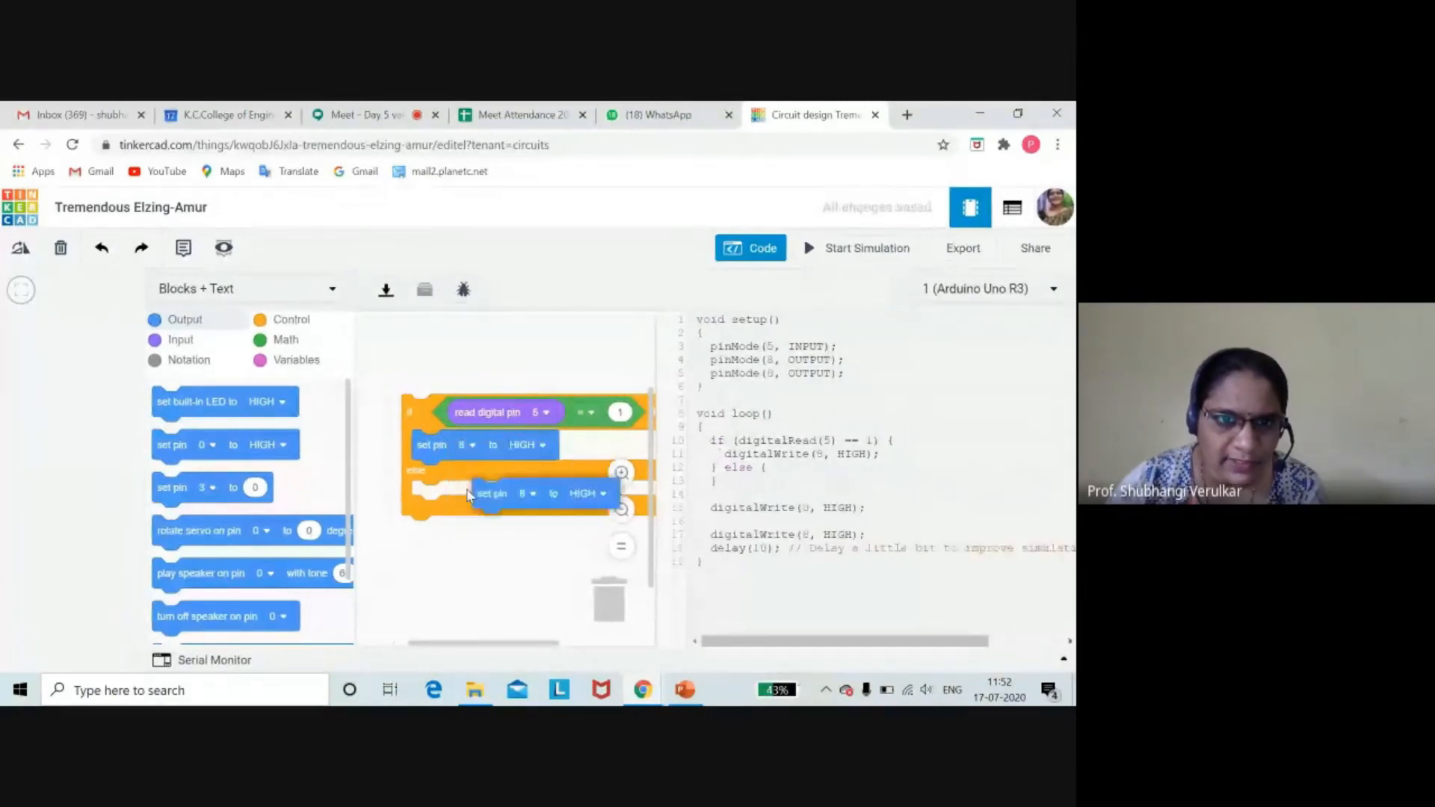
left_click(419, 484)
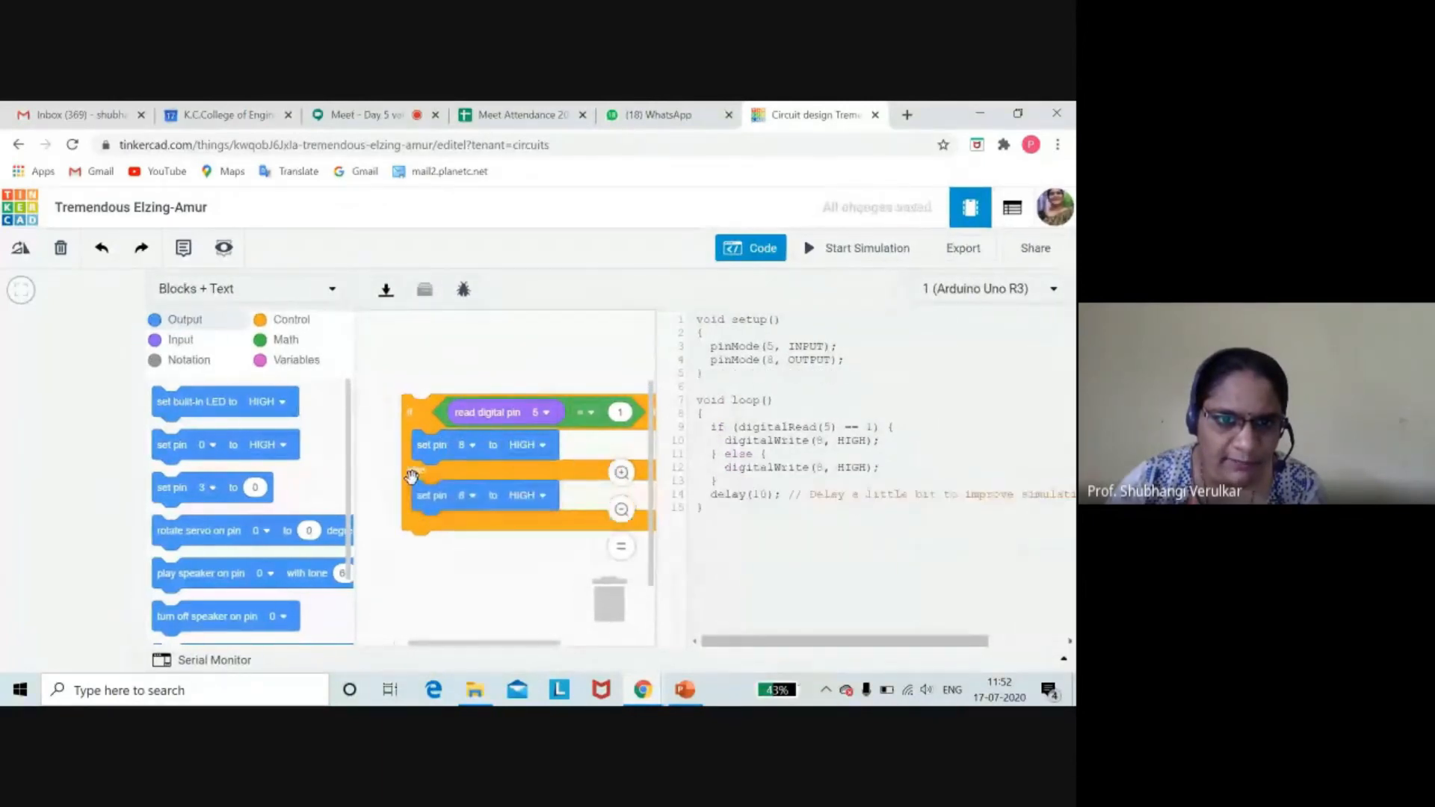
left_click(544, 502)
left_click(519, 553)
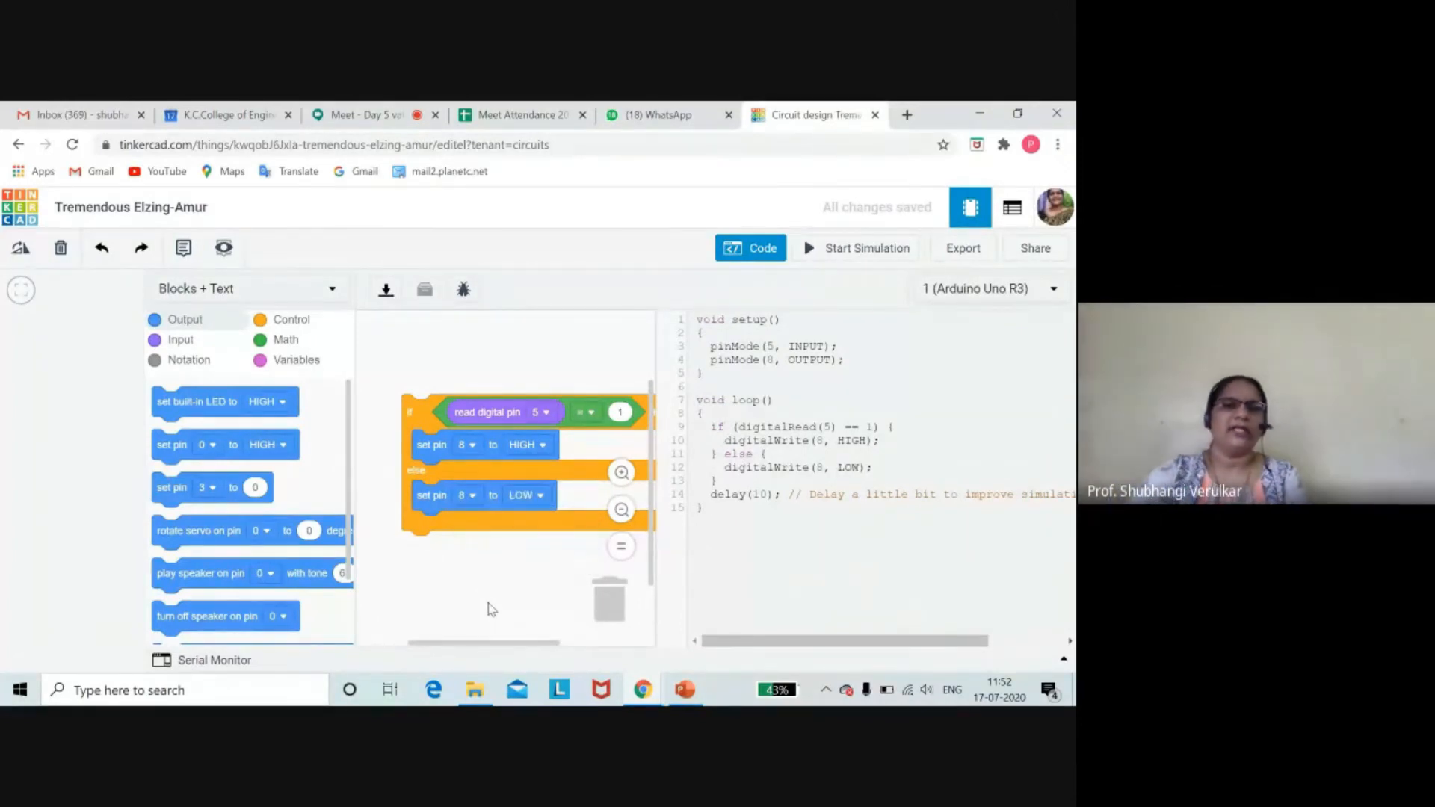
left_click_drag(421, 425, 390, 424)
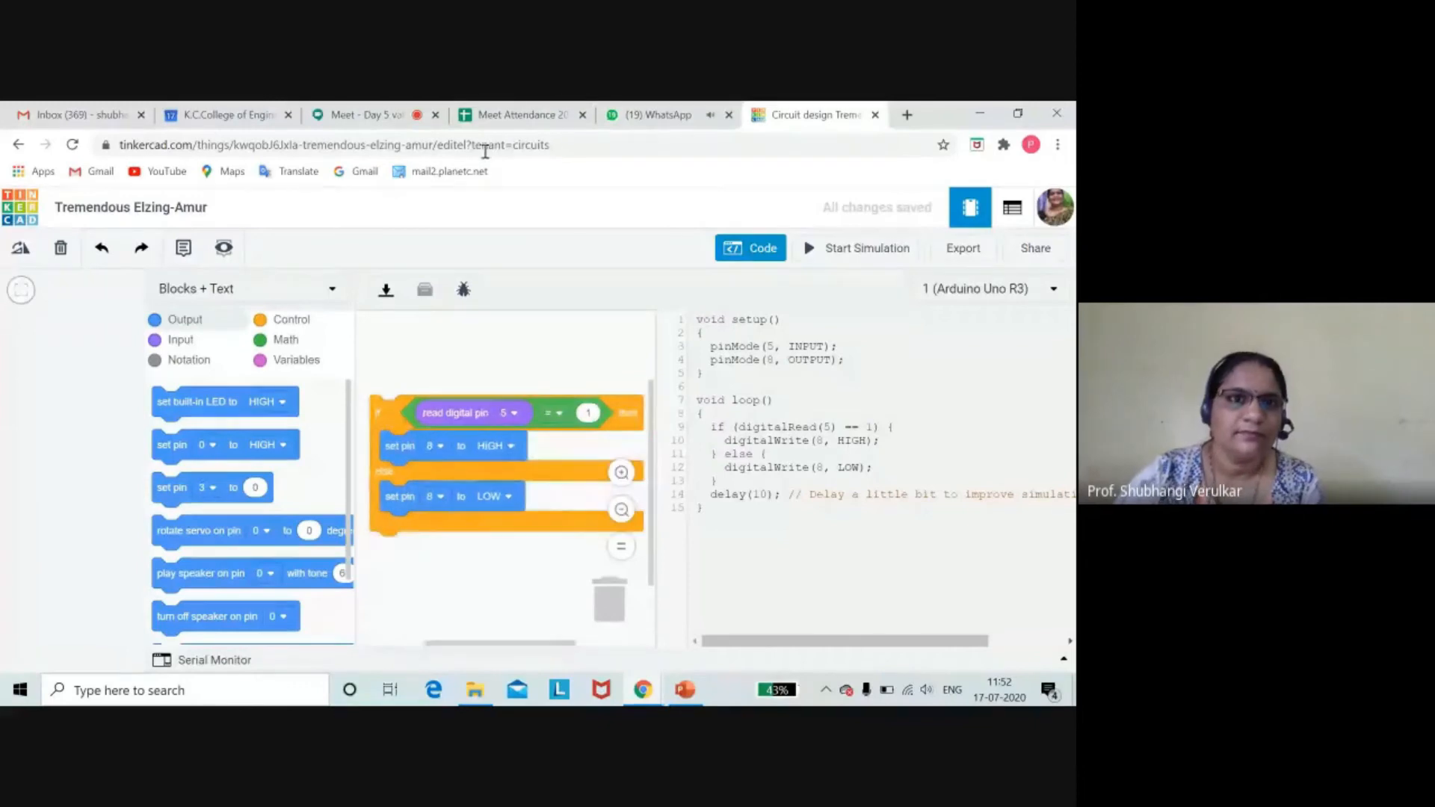
- Start the simulation, show the circuit without the code, and operate the pushbutton to test the LED
left_click(343, 112)
left_click(815, 115)
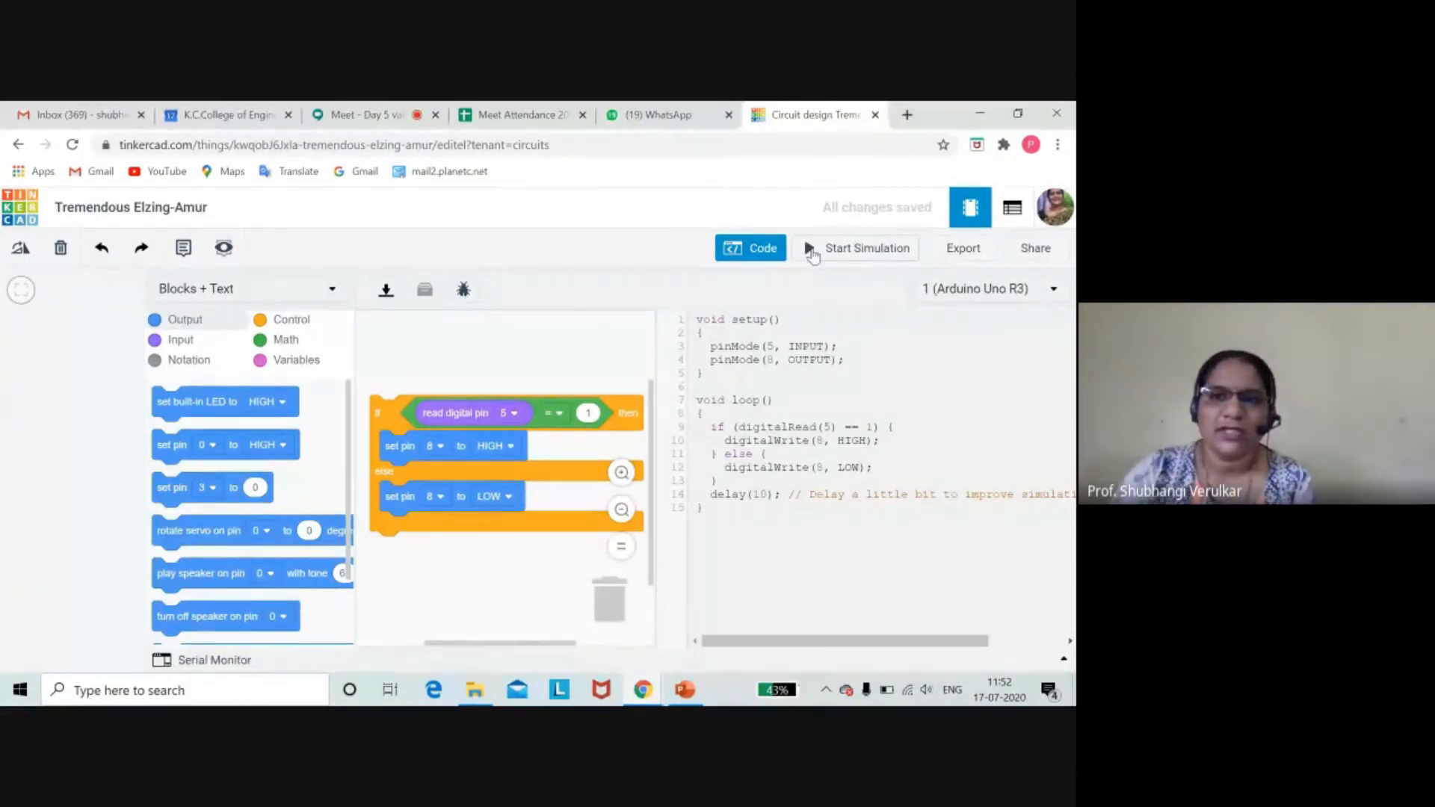
left_click(828, 250)
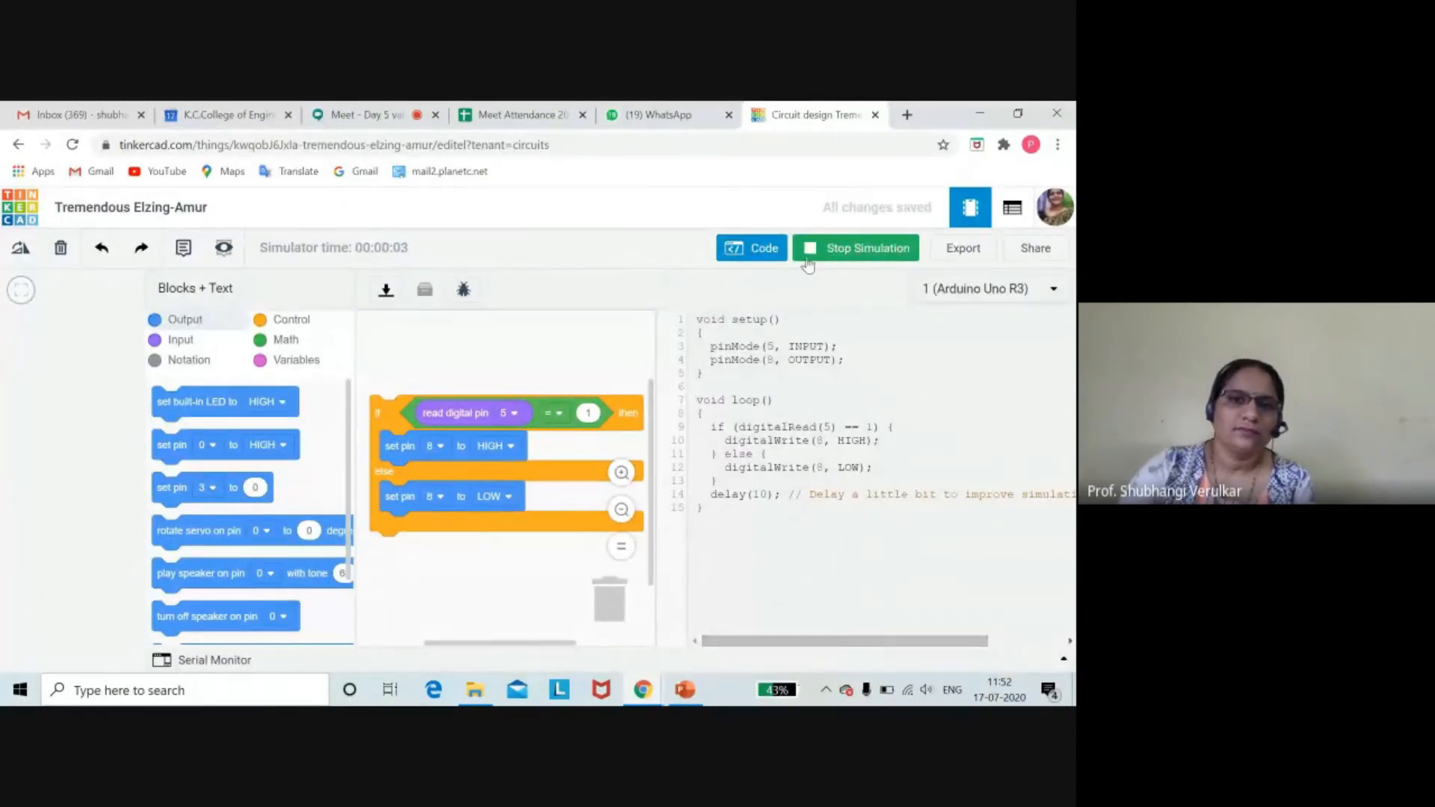
left_click(749, 248)
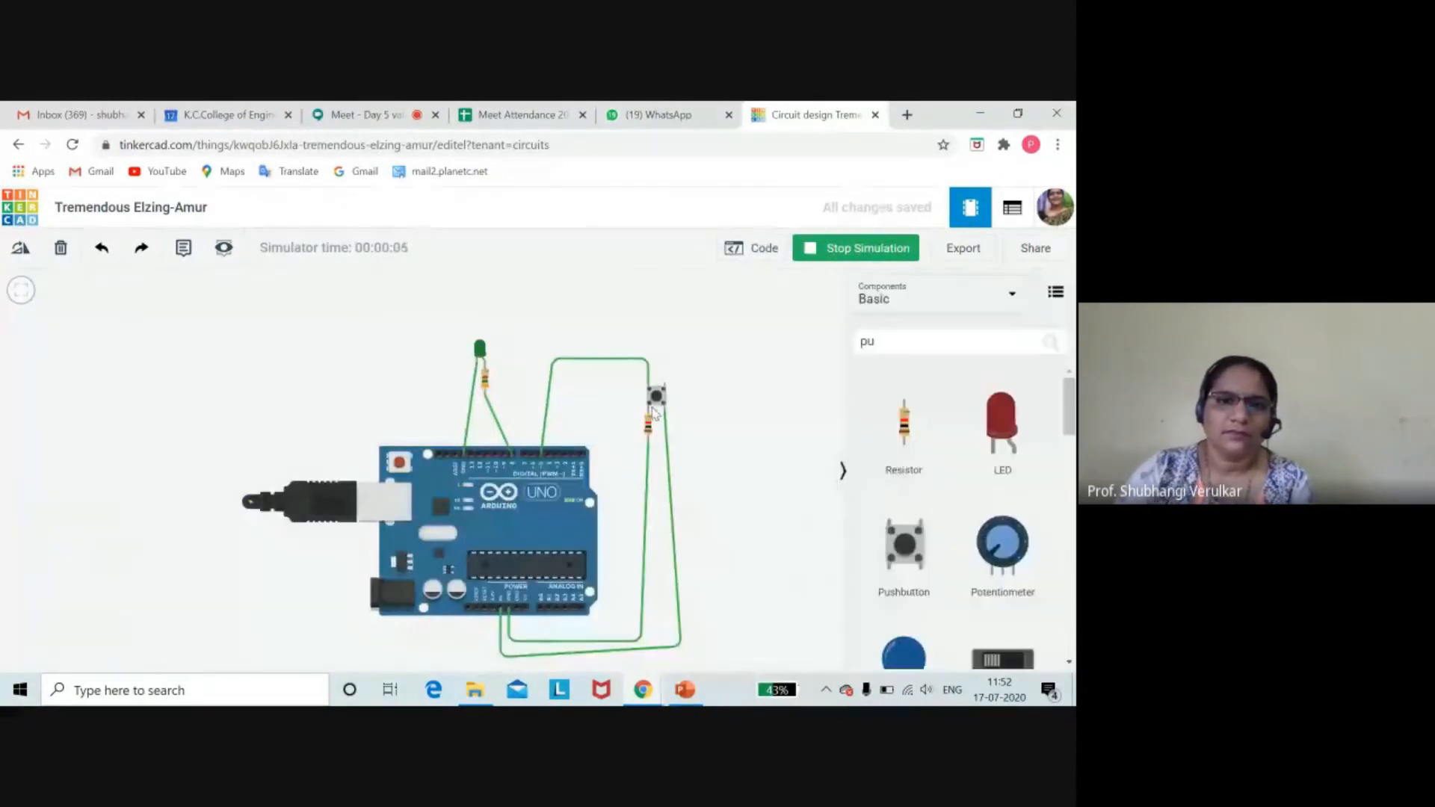
left_click(658, 399)
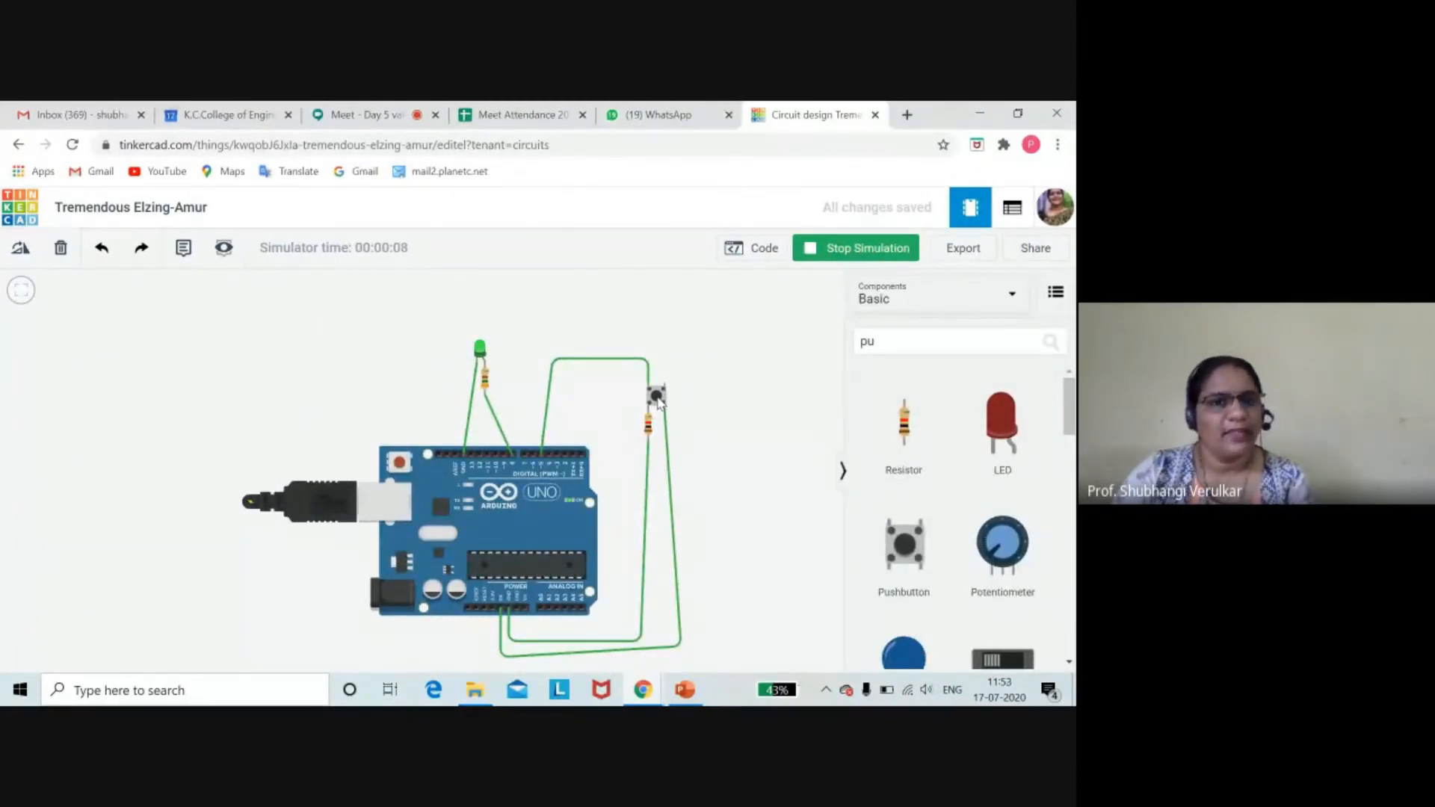
left_click(657, 402)
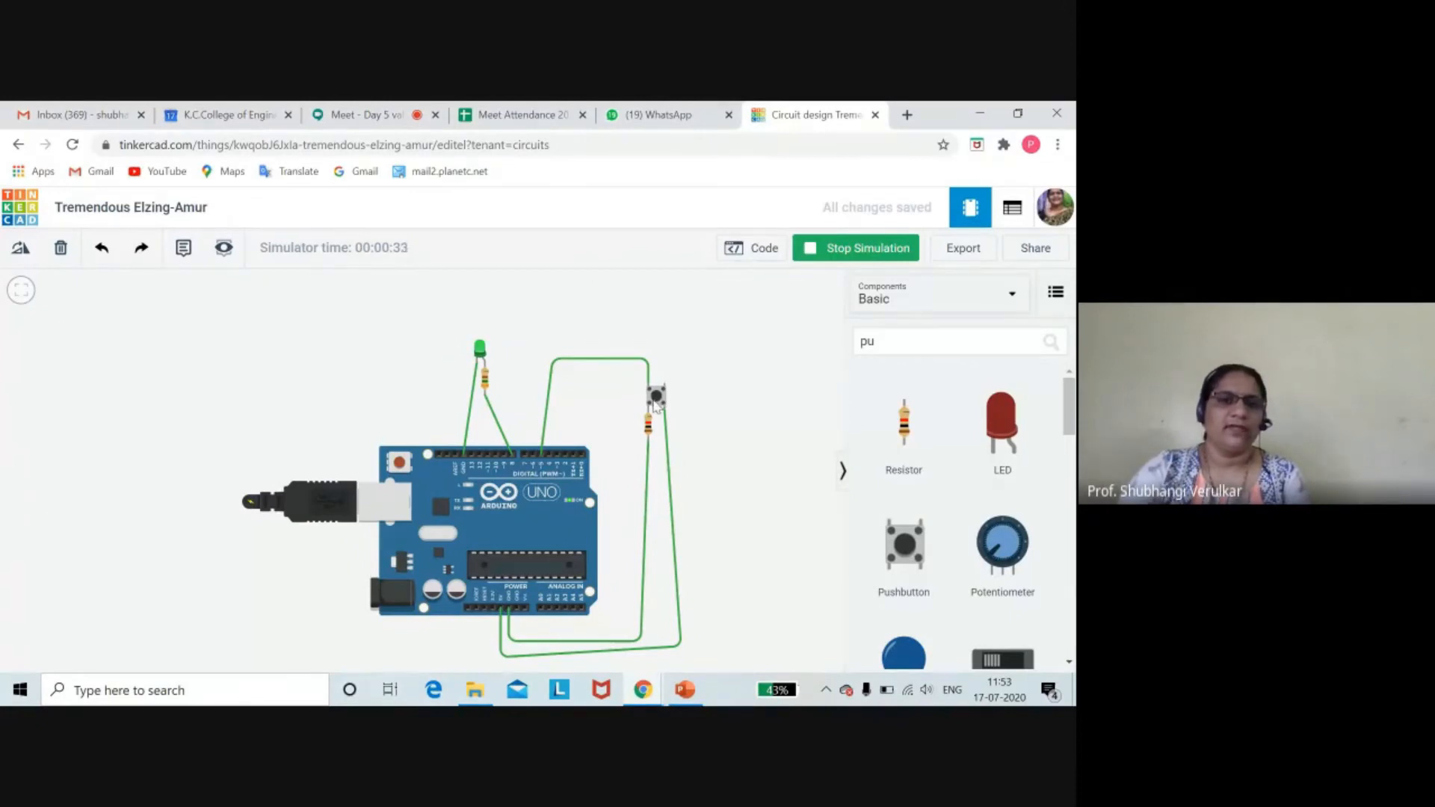
- Reopen the Arduino code and set the comparison value in the if condition to 0
left_click(751, 248)
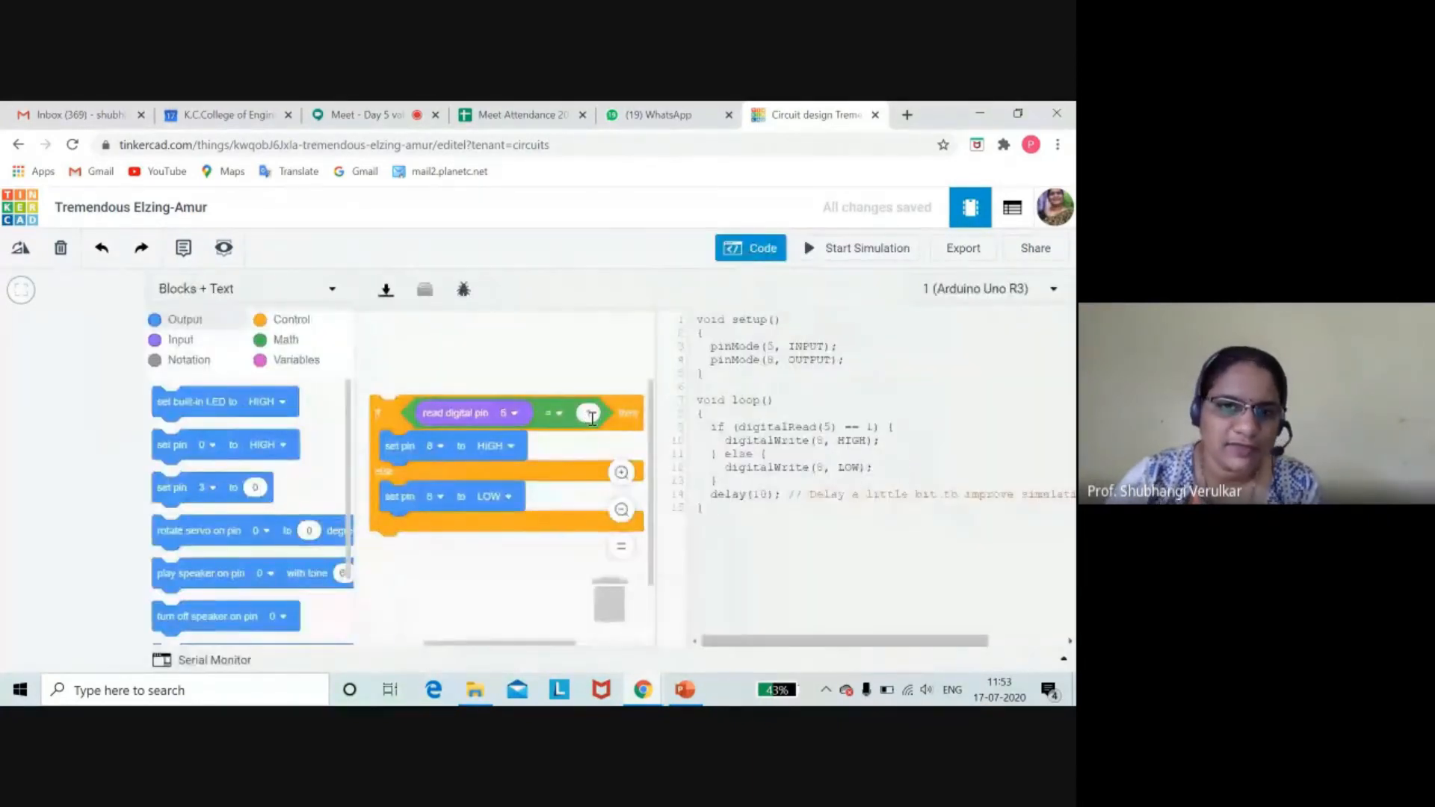
left_click(591, 415)
type("0")
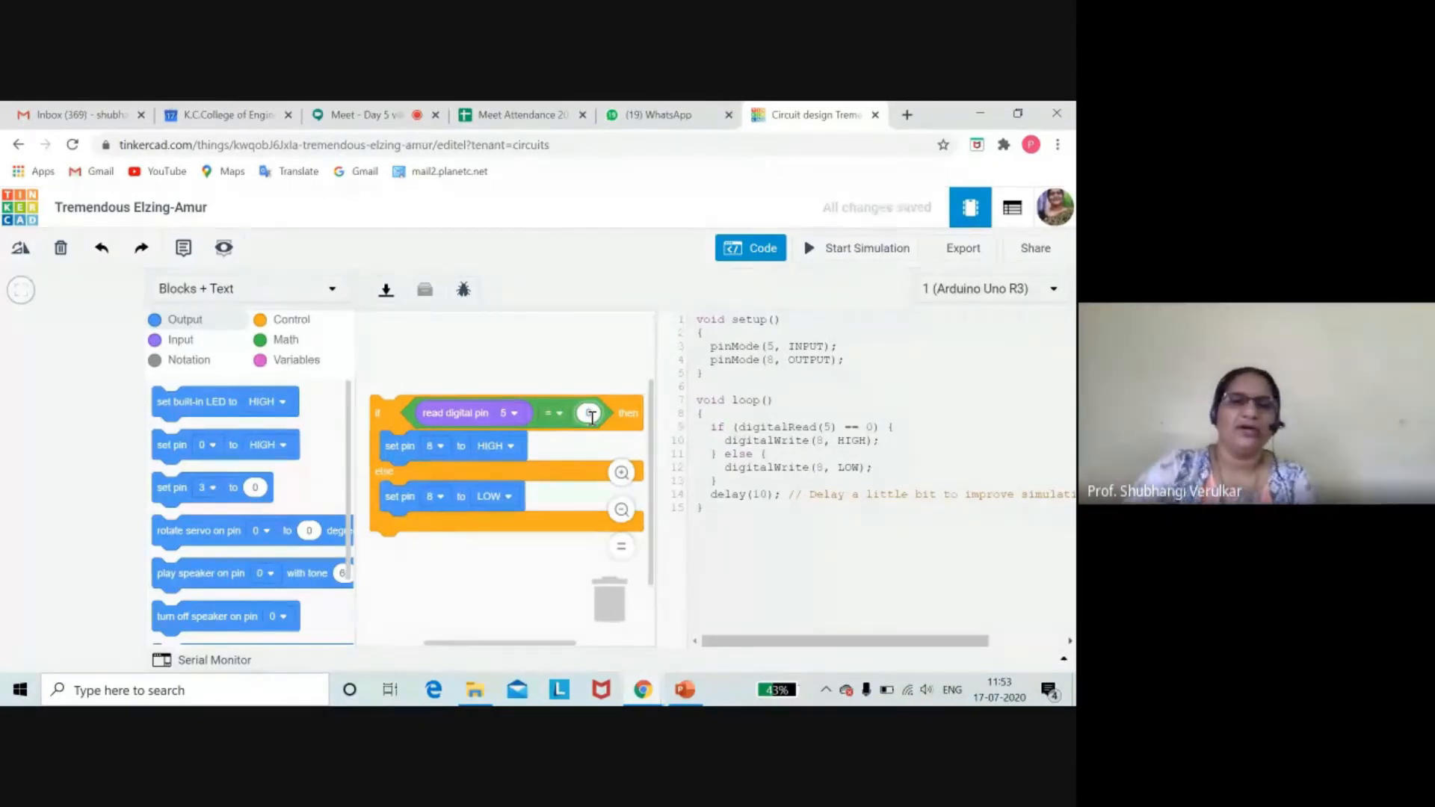
left_click(395, 567)
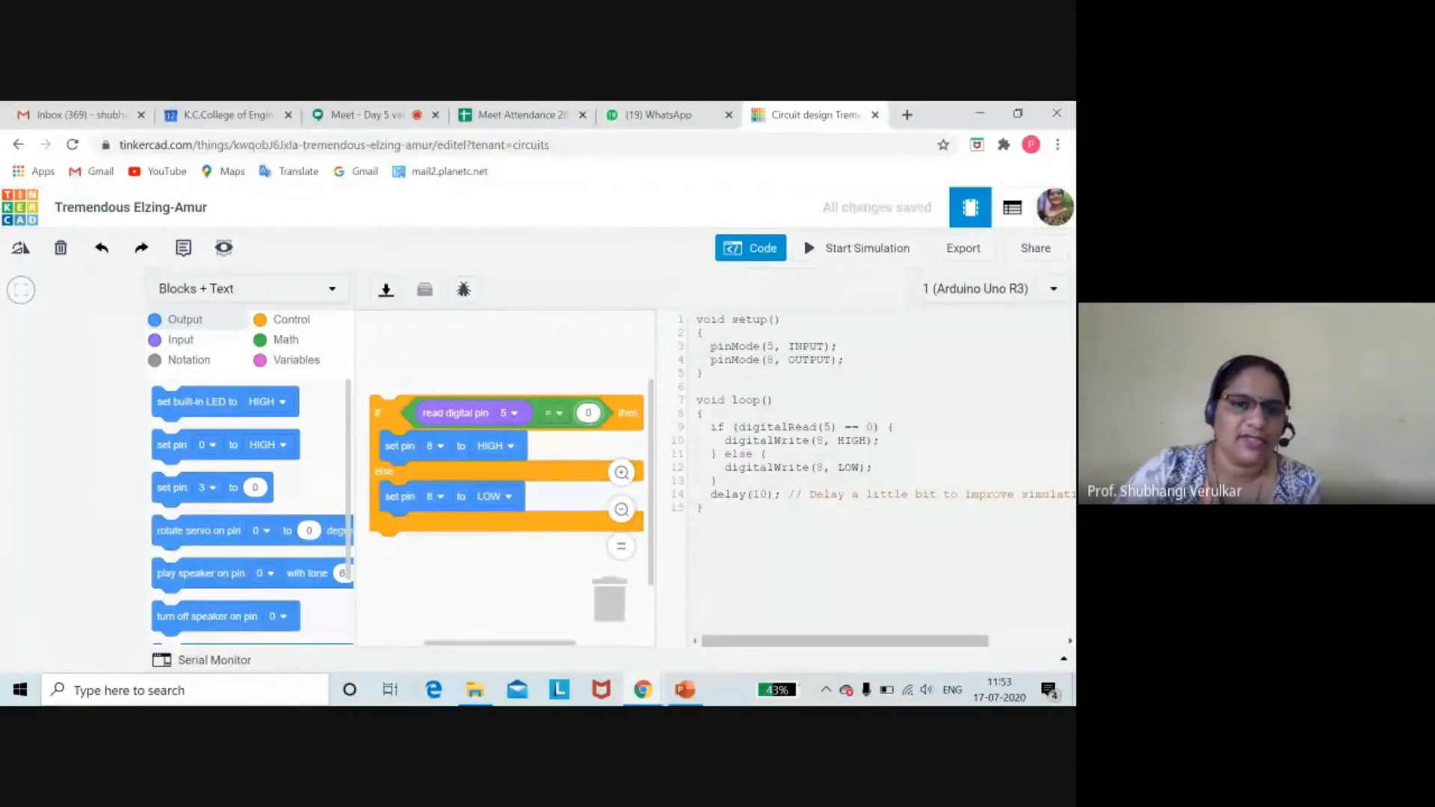
- Hide the code, run the simulation again, and operate the pushbutton repeatedly to test the LED with the inverted condition
left_click(753, 249)
left_click(808, 249)
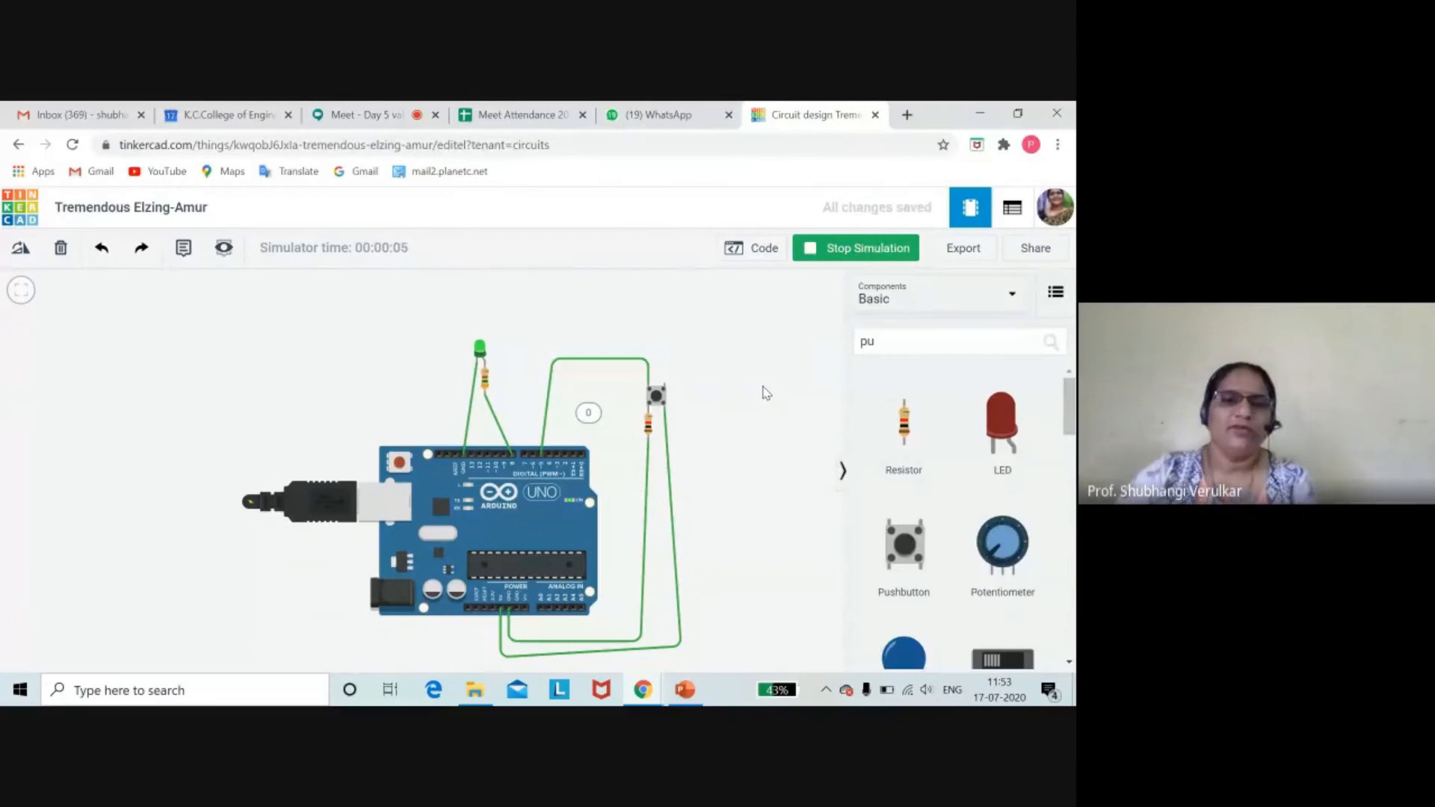
left_click(657, 400)
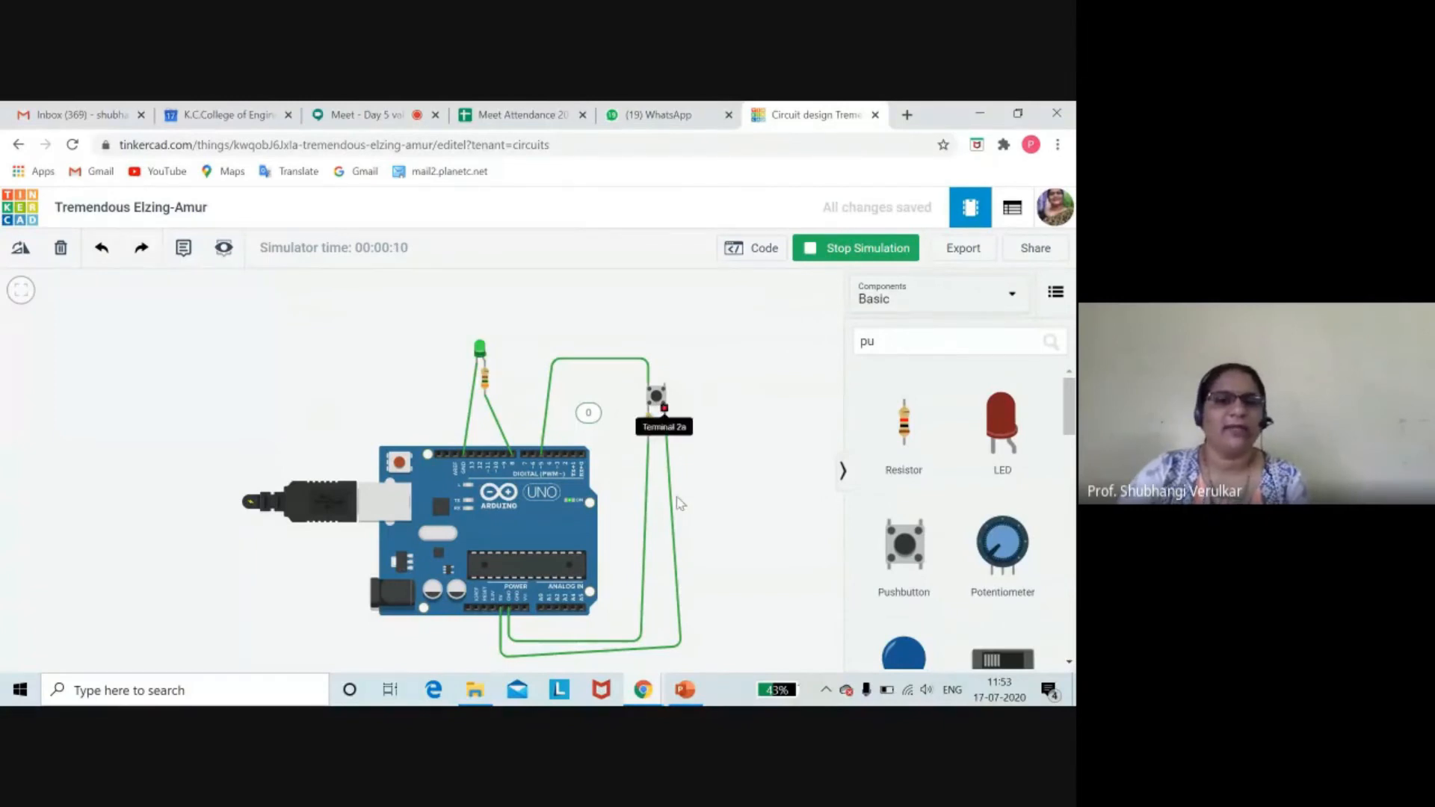
left_click(657, 398)
left_click(657, 398)
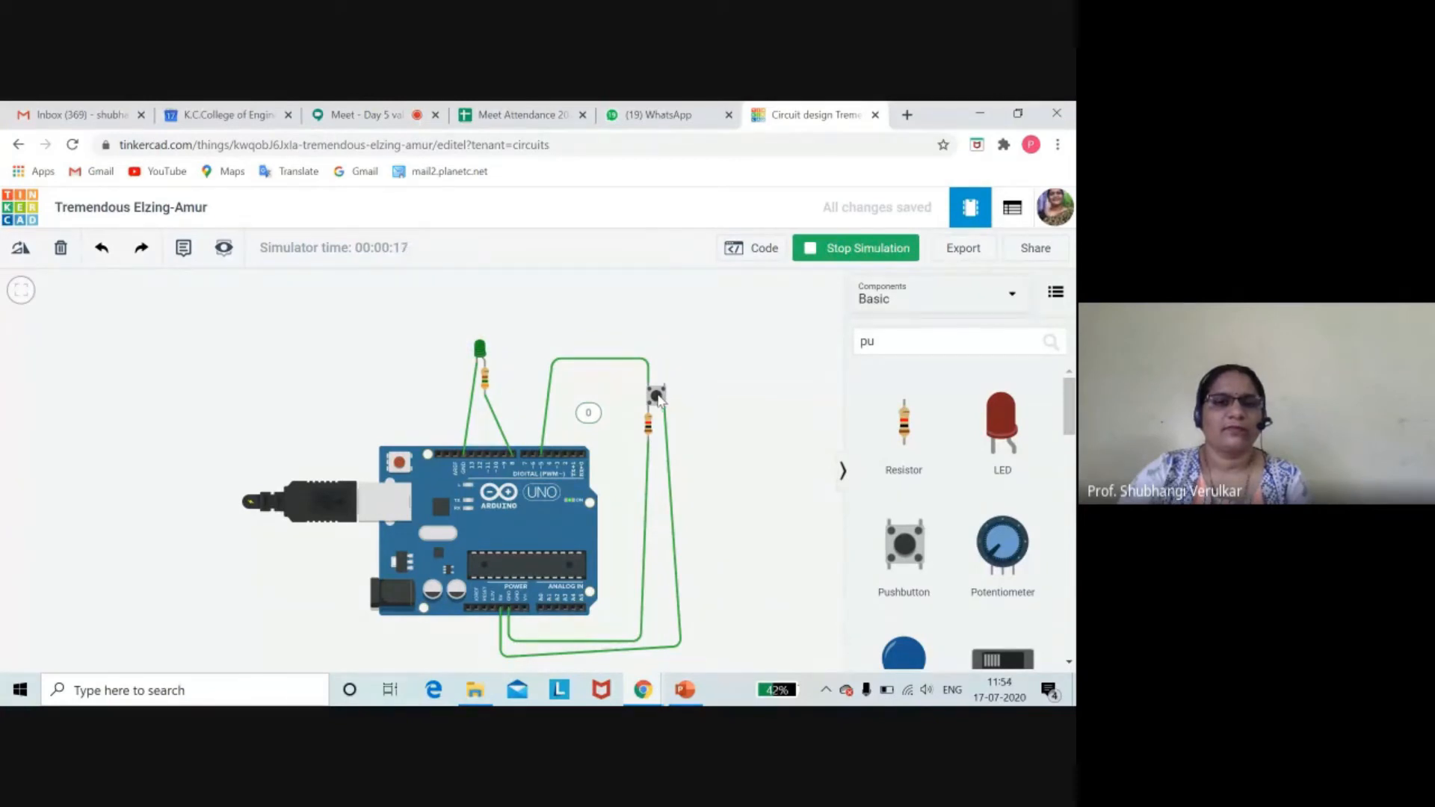
left_click(658, 398)
left_click(656, 403)
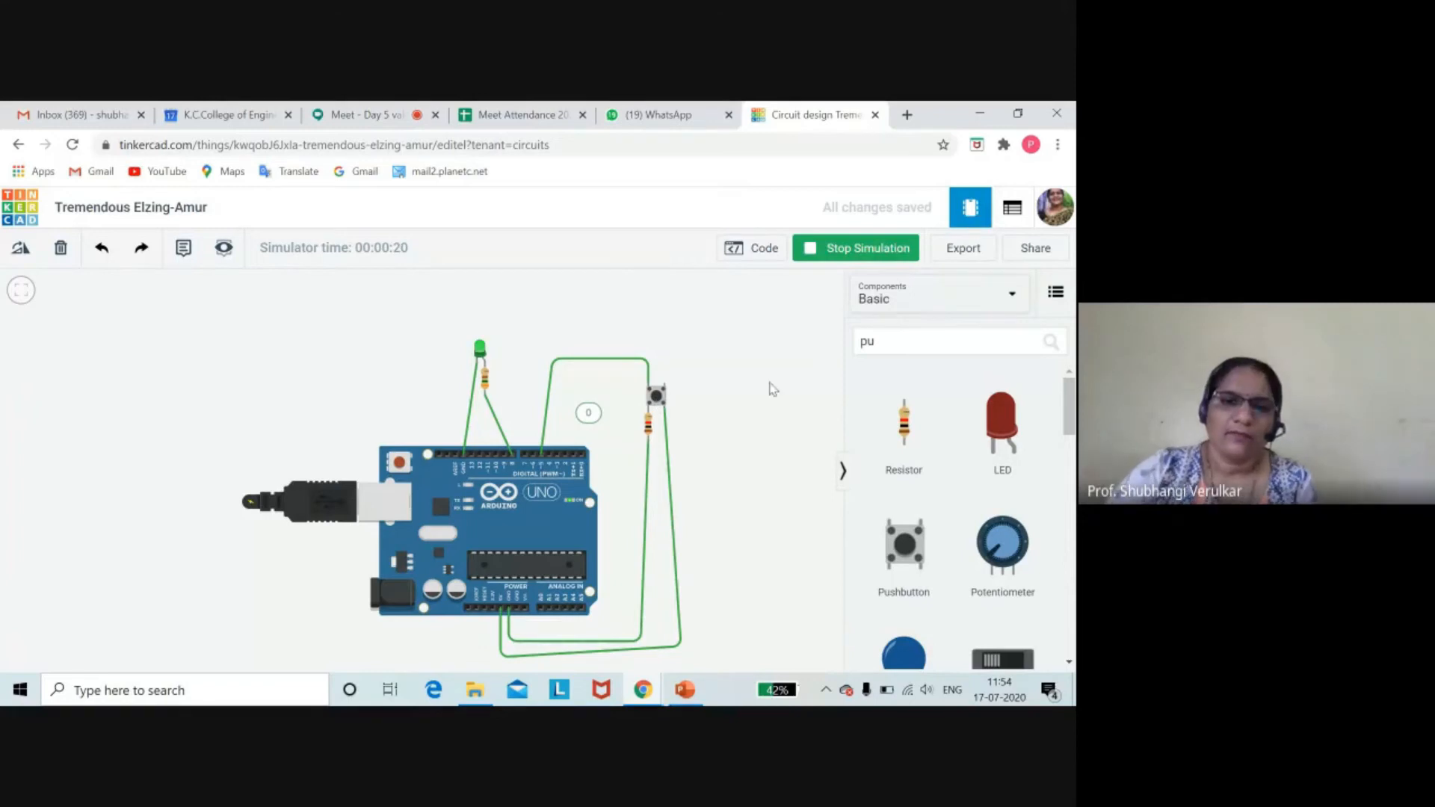
left_click(657, 399)
left_click(657, 402)
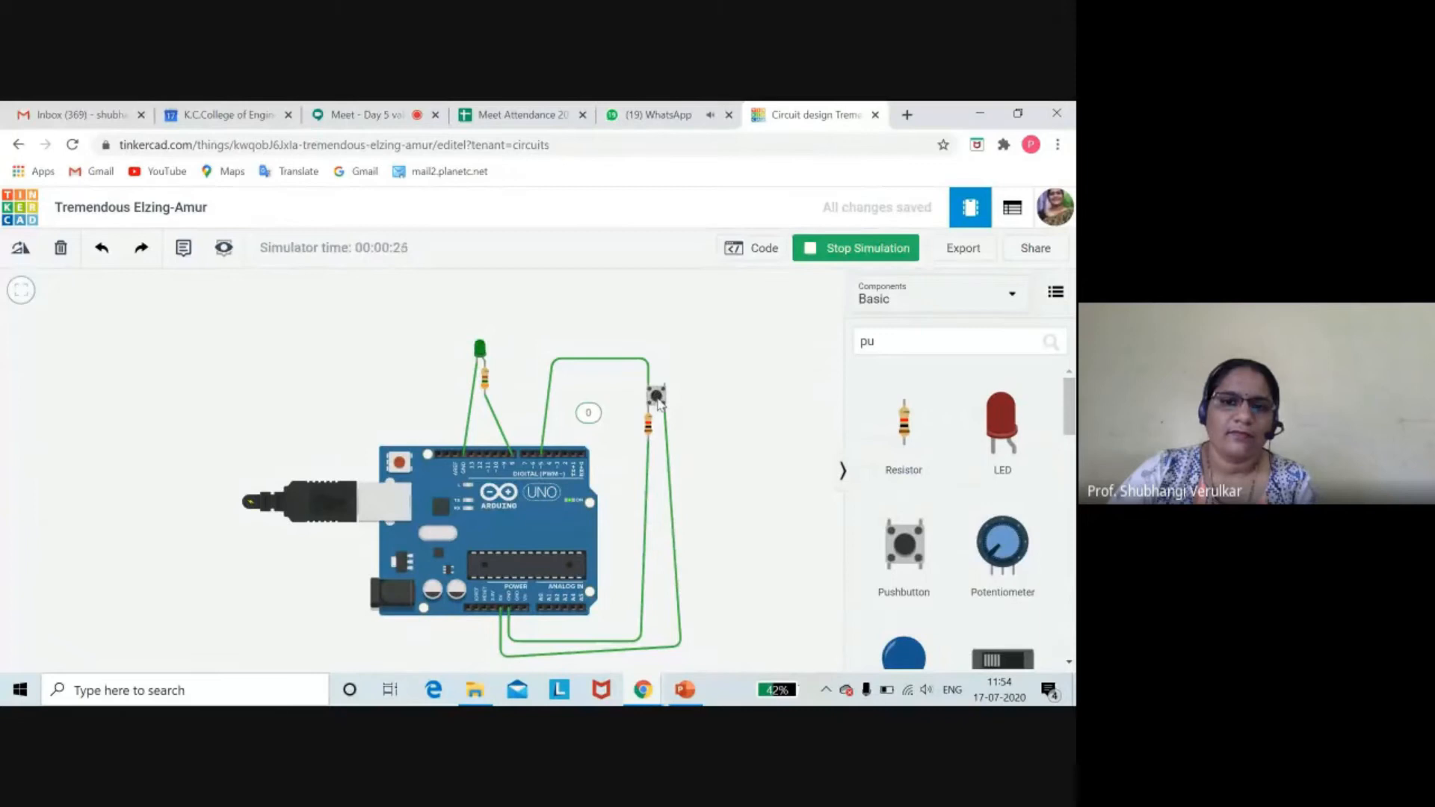
left_click(657, 402)
left_click(656, 400)
left_click(655, 396)
left_click(657, 401)
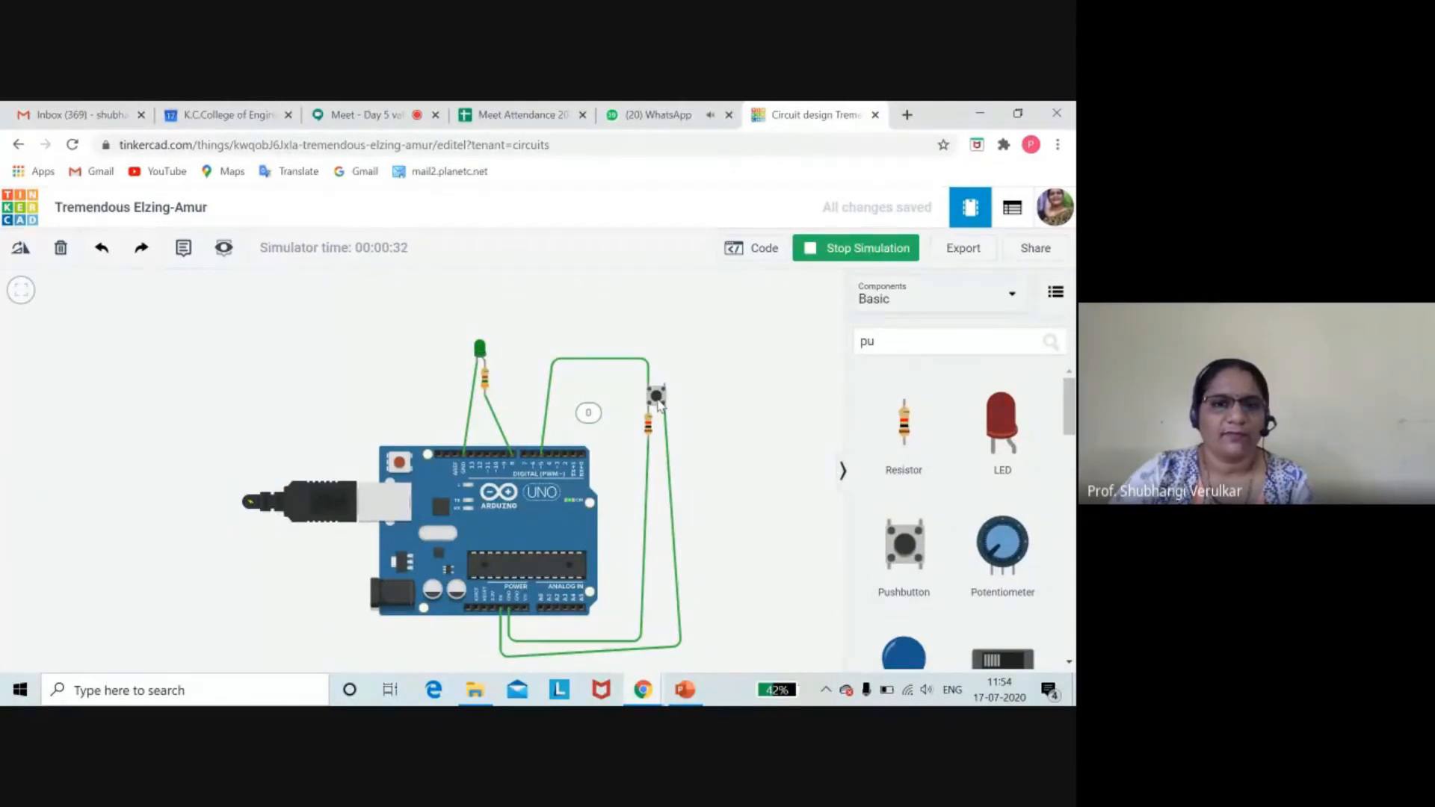
left_click(657, 402)
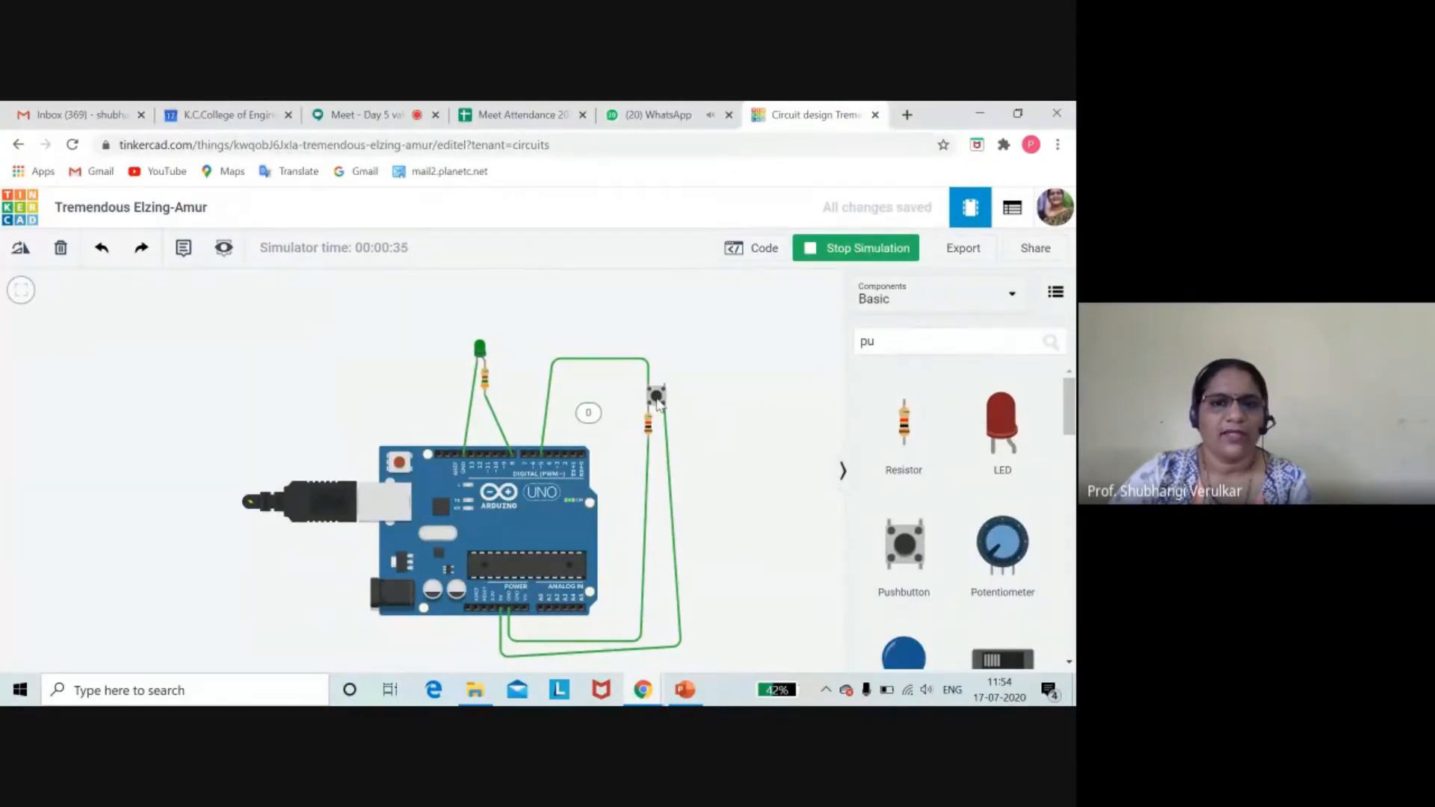
left_click(657, 401)
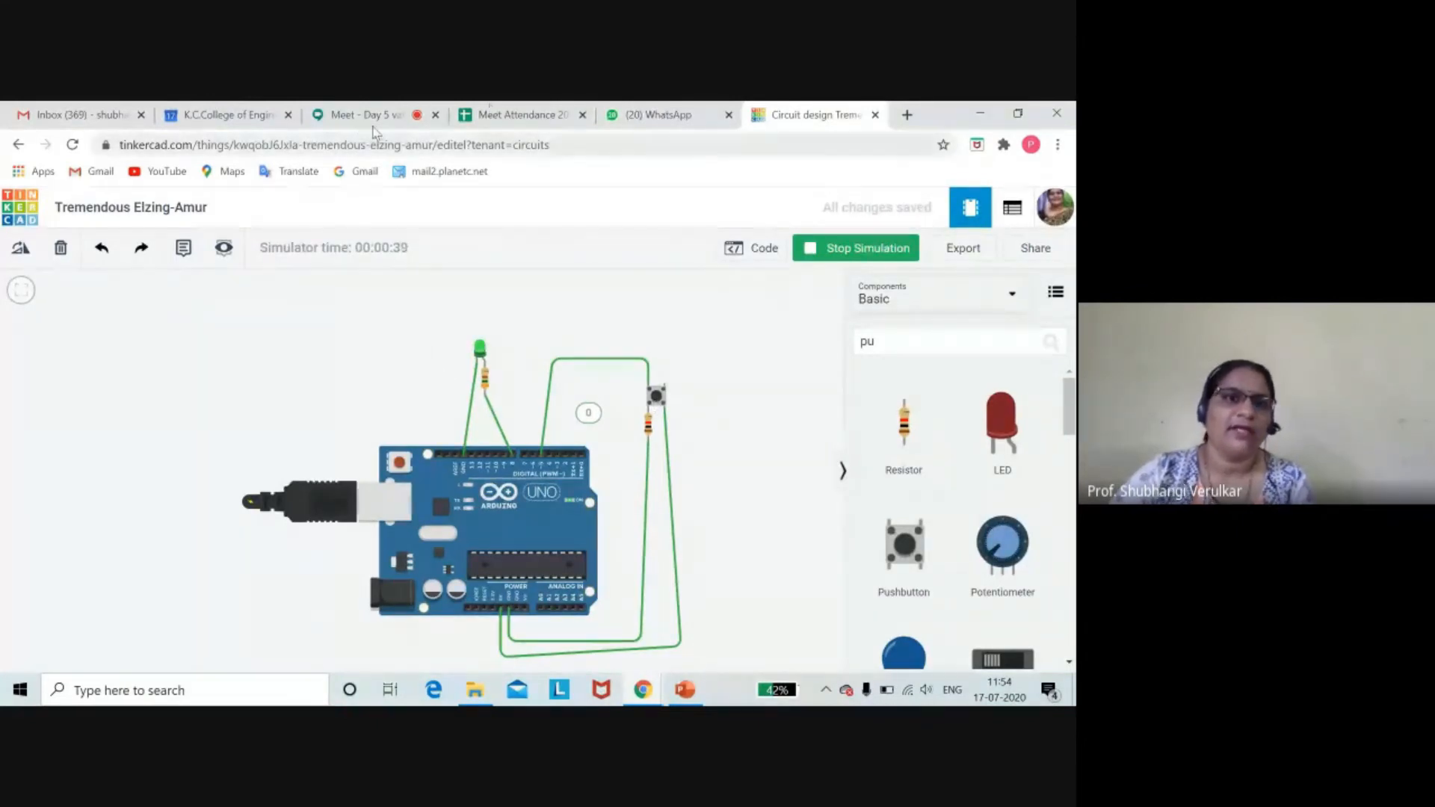
- Check the Google Meet window, switch to PowerPoint, and view slides 22 to 24, presenting slide 24, PIR WITH BUZZER, as a slide show
left_click(352, 115)
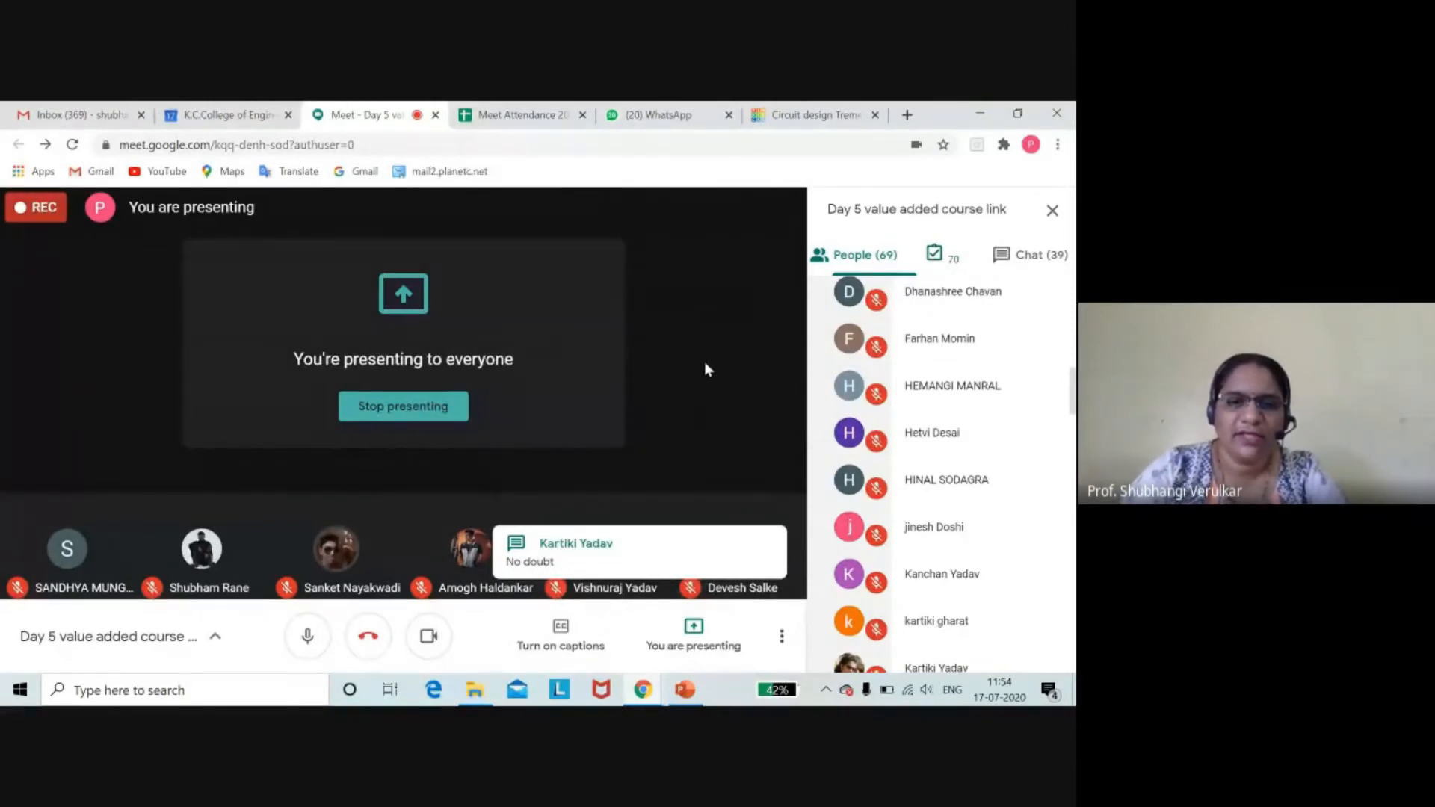
left_click(685, 694)
left_click(82, 578)
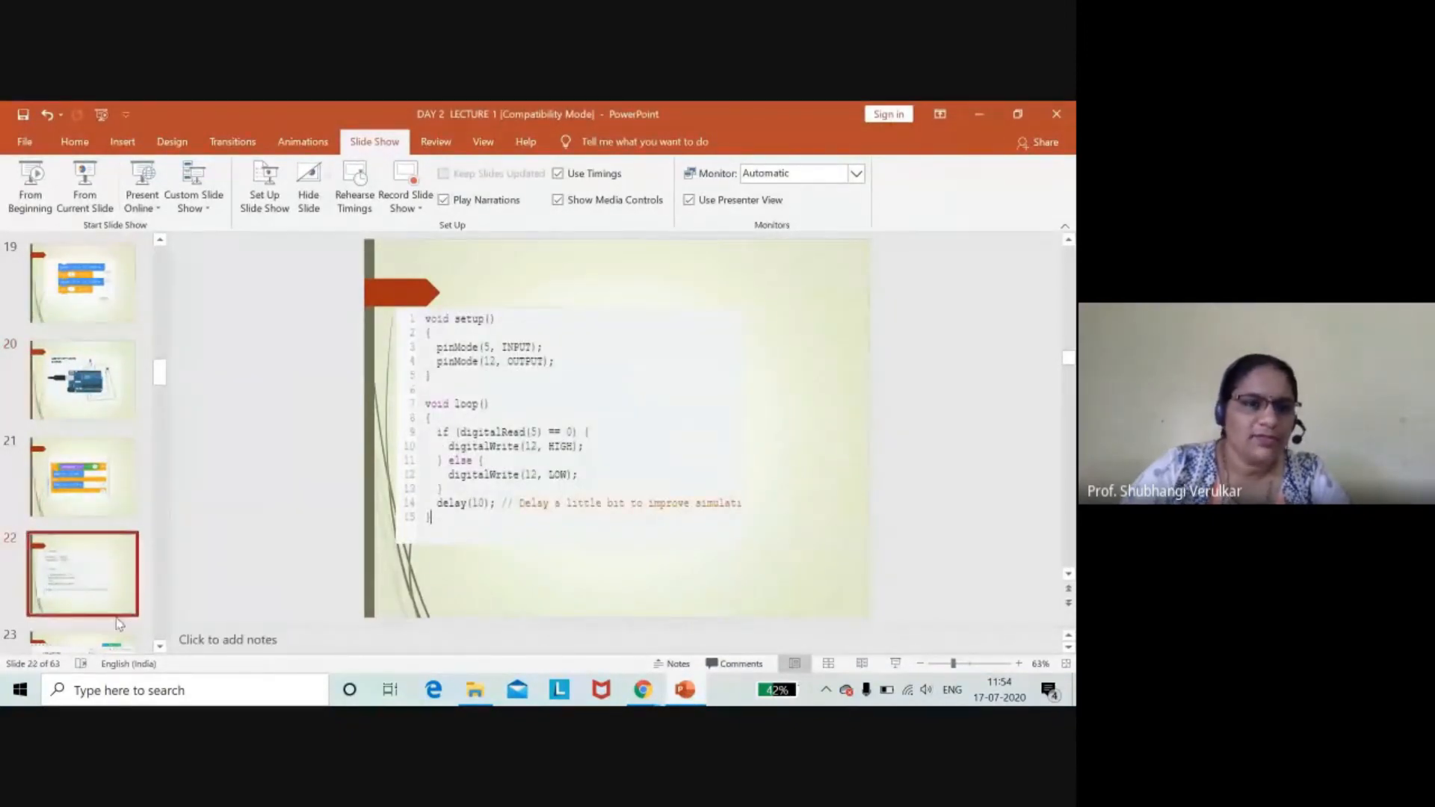
scroll(112, 596, "down", 3)
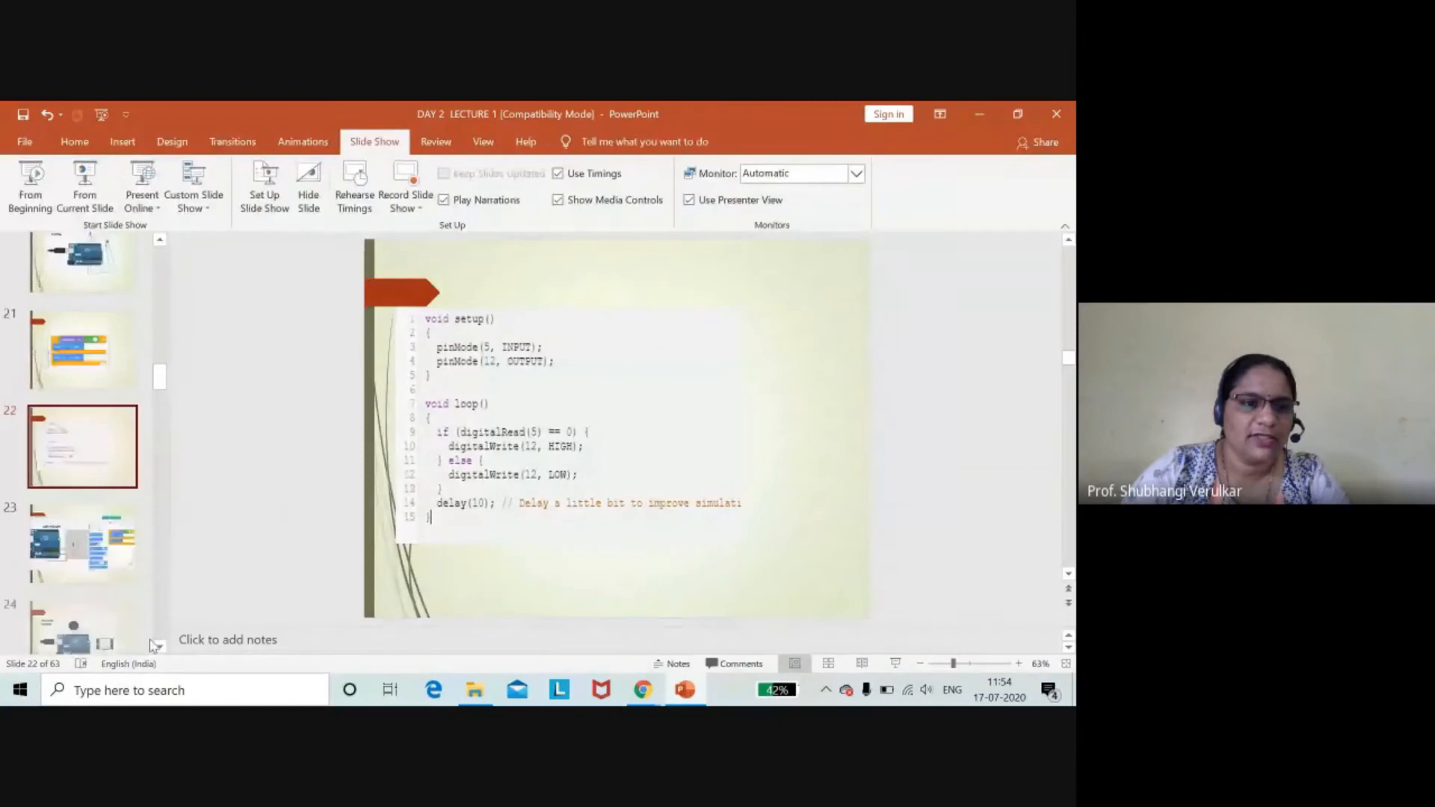
key("Down")
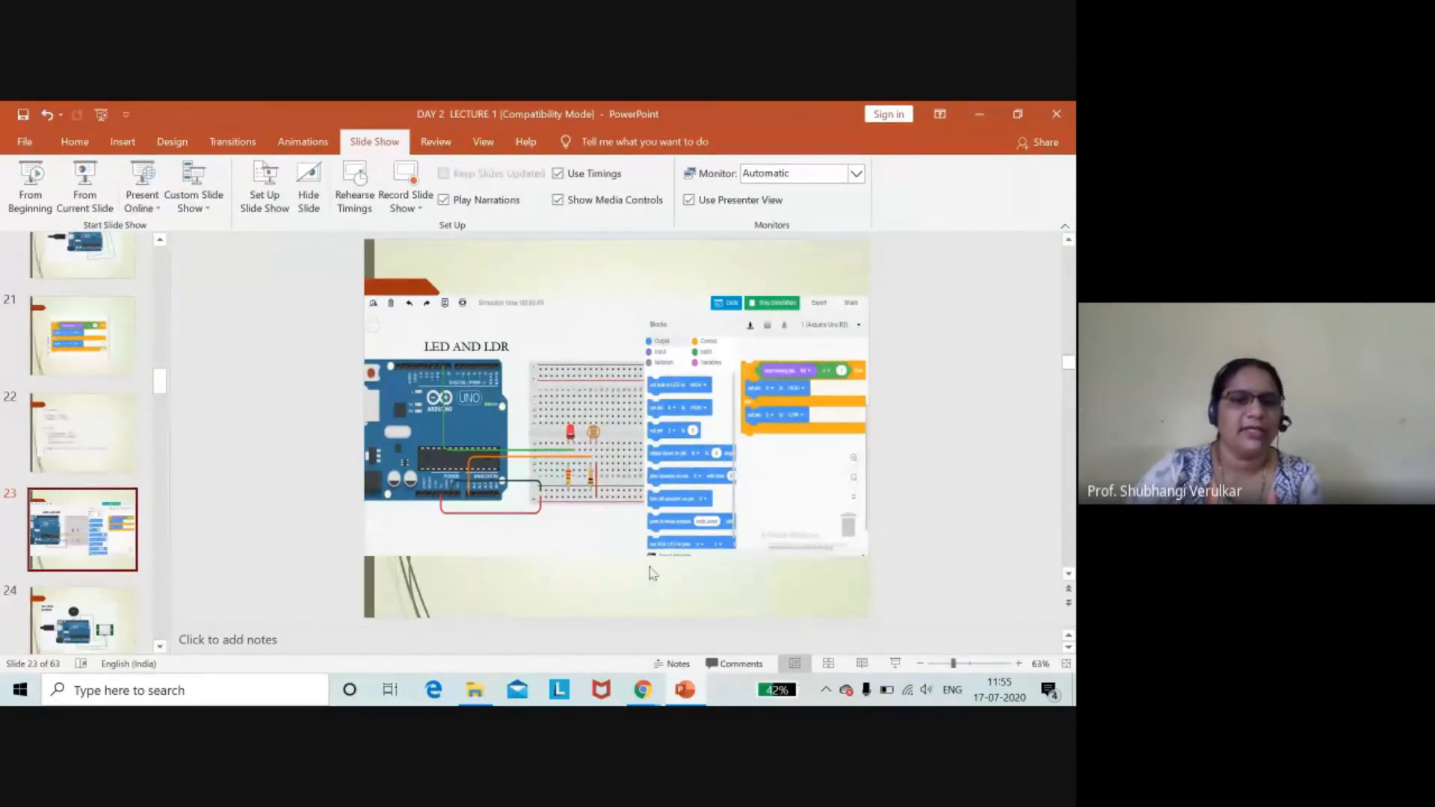
scroll(652, 574, "down", 1)
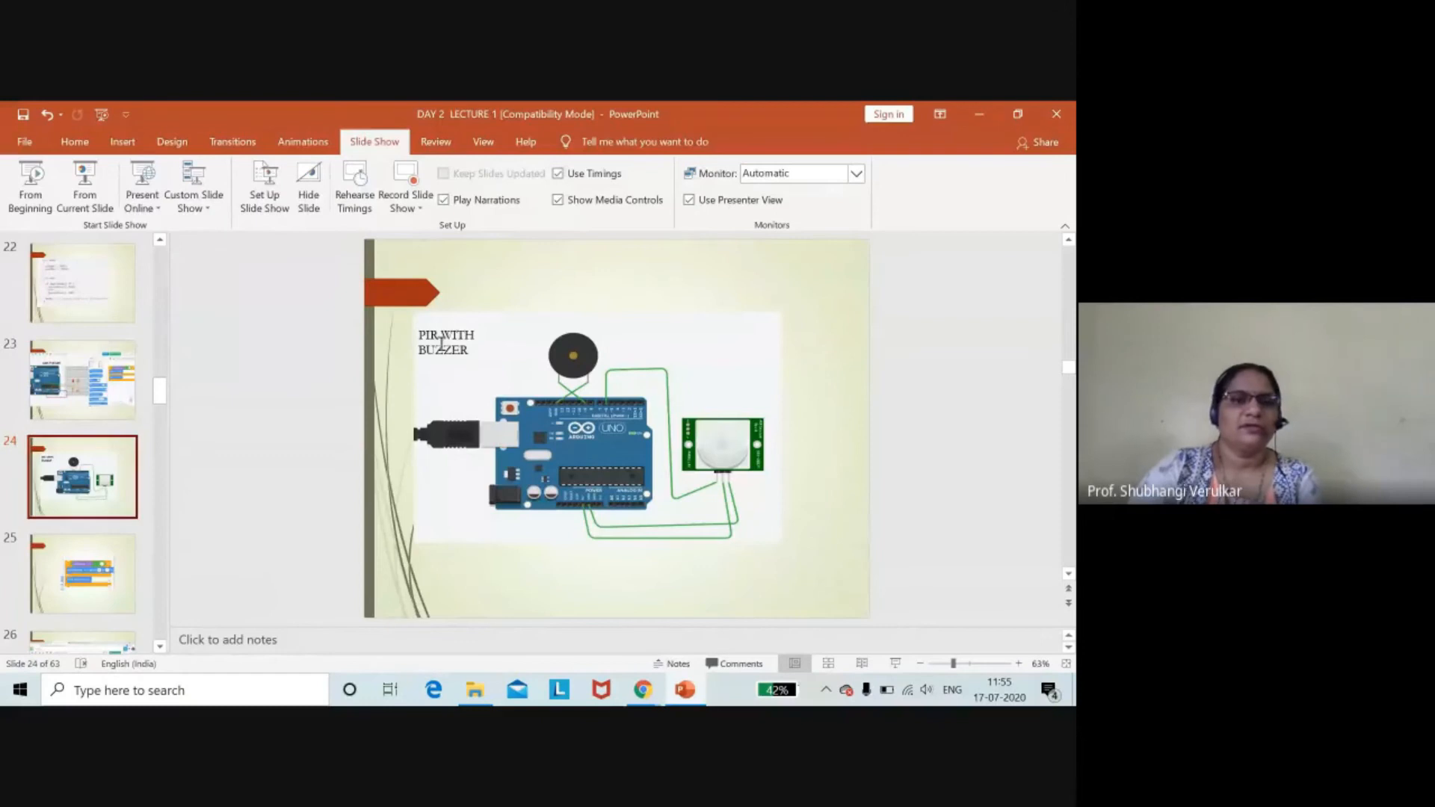
left_click(87, 190)
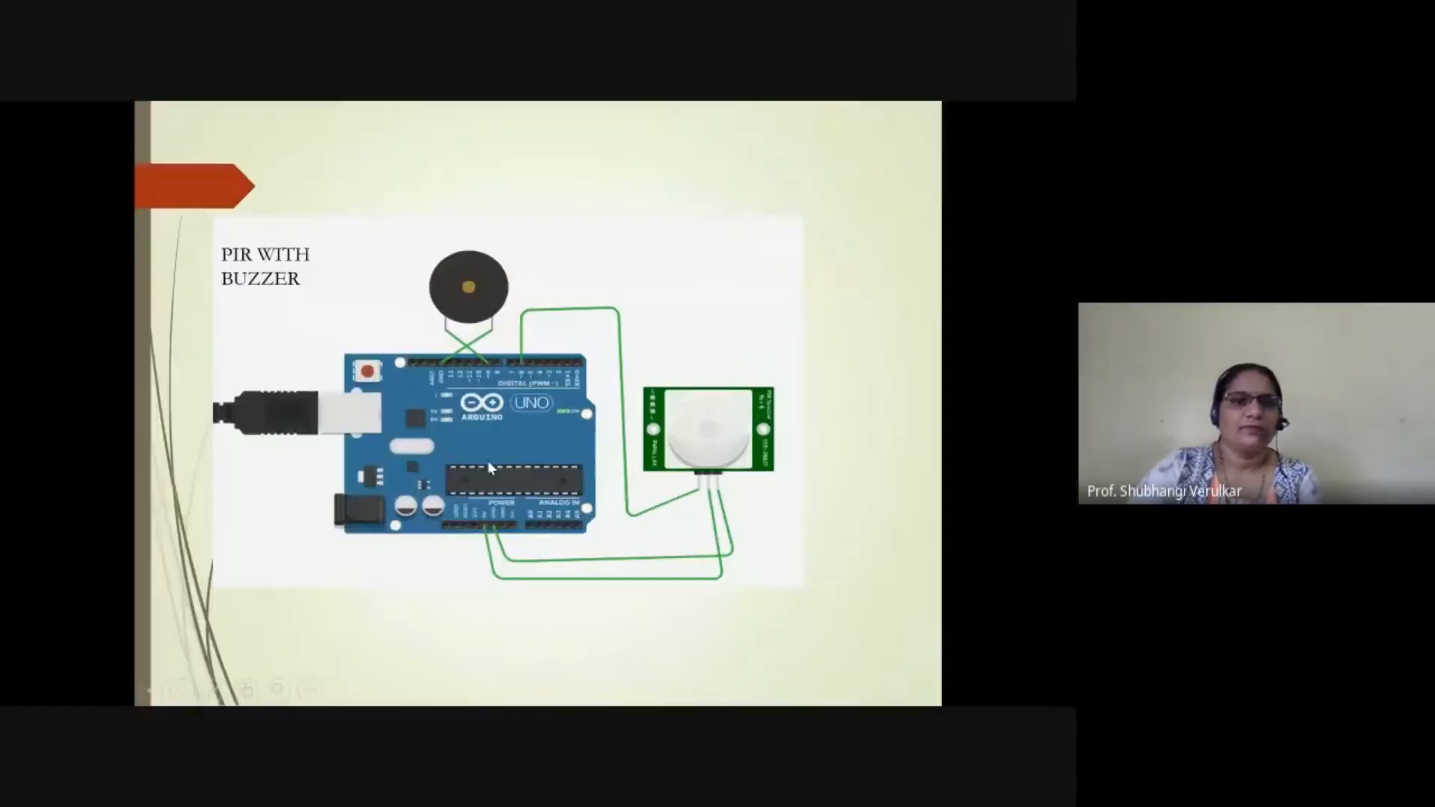
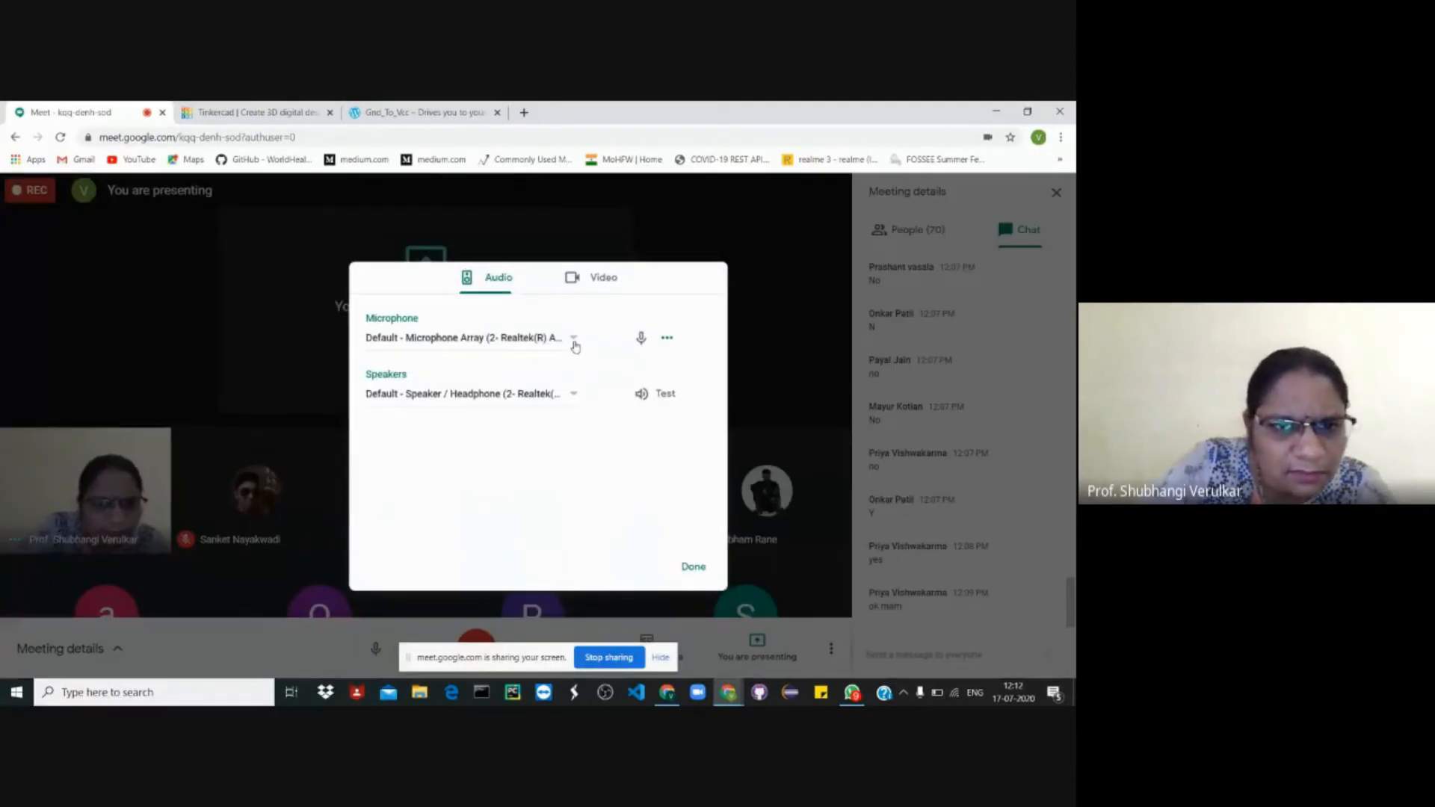
- Set the microphone in Google Meet's audio settings to Stereo Mix (2- Realtek(R) Audio)
left_click(574, 341)
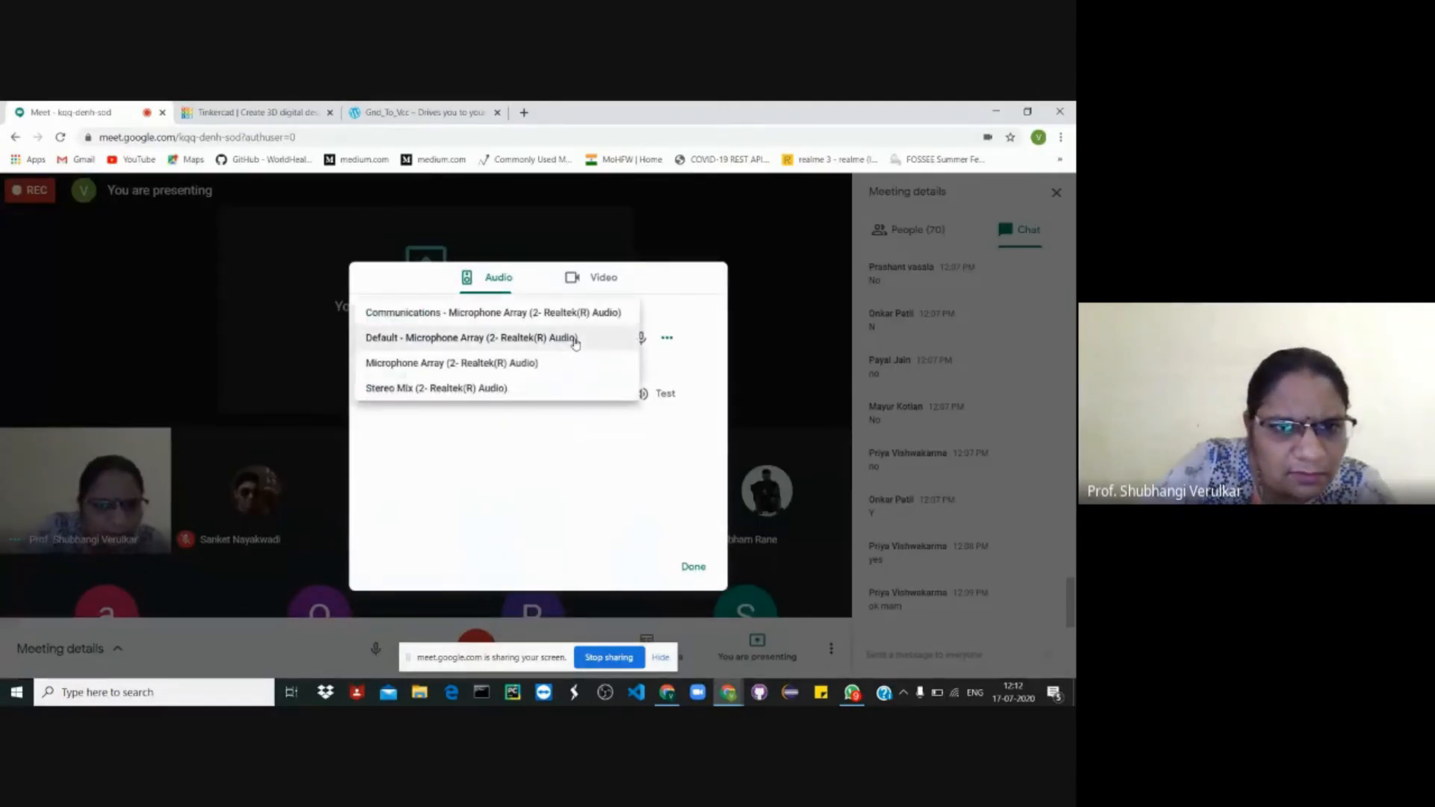
left_click(506, 389)
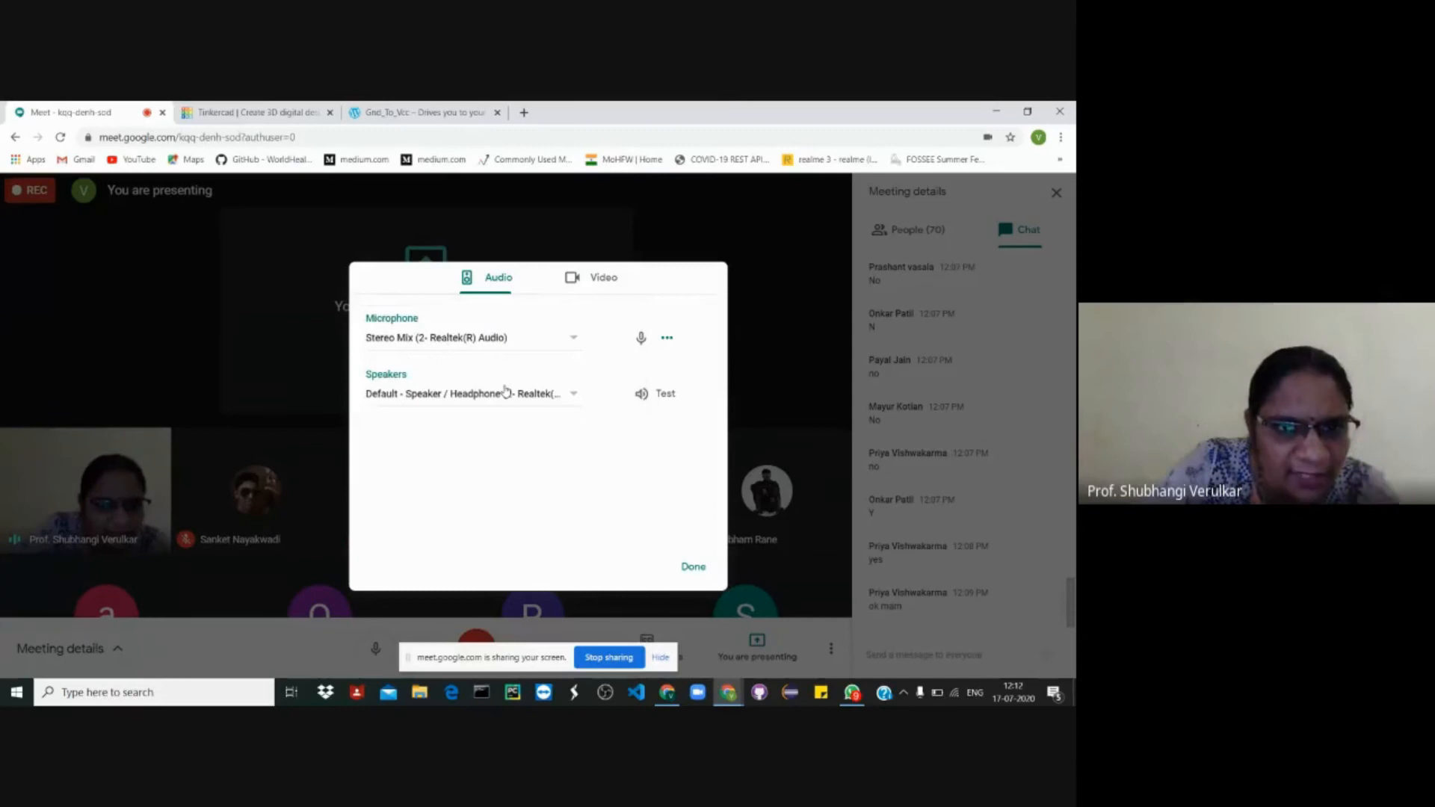
- Finish the Google Meet audio settings and open YouTube in a new browser tab
left_click(694, 567)
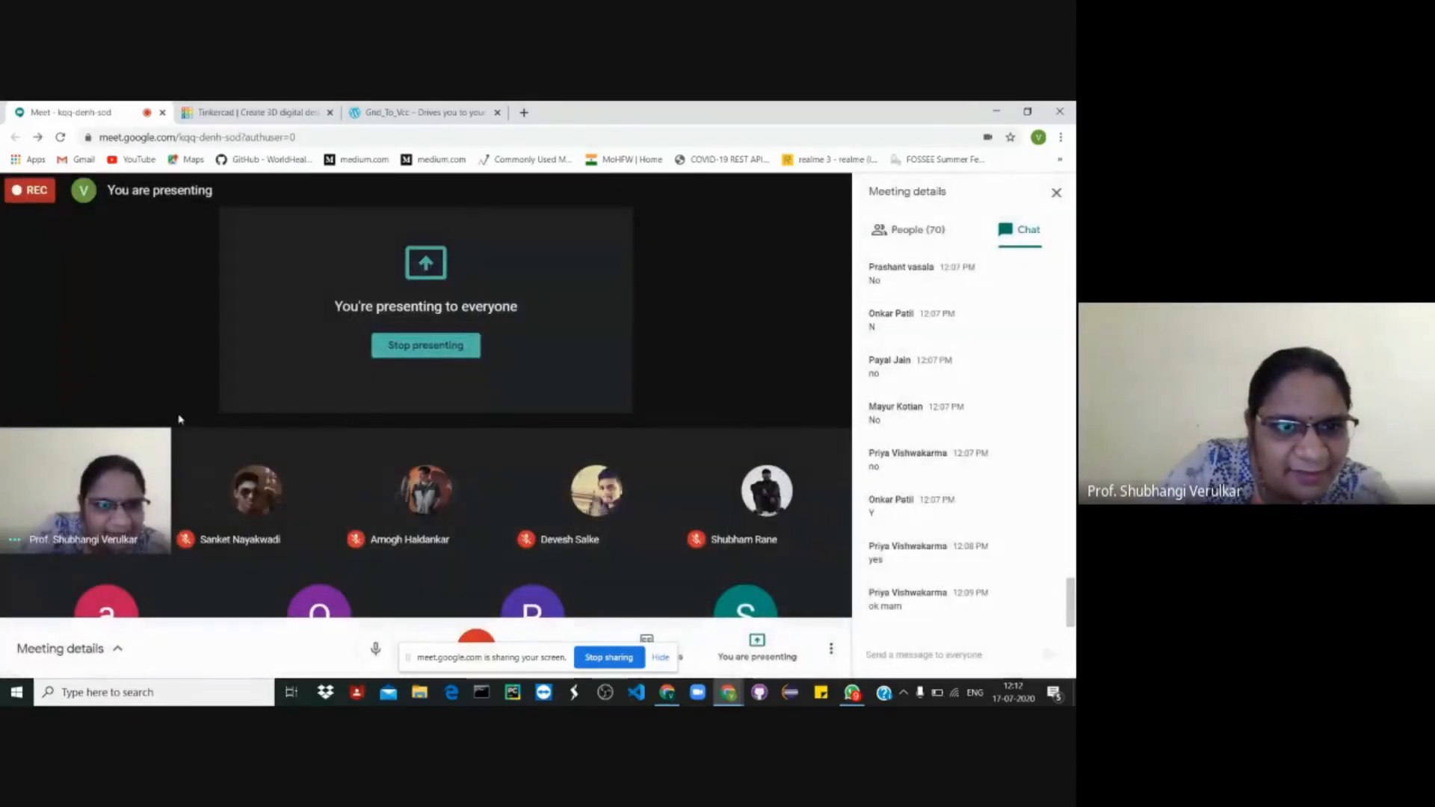
left_click(283, 113)
left_click(449, 112)
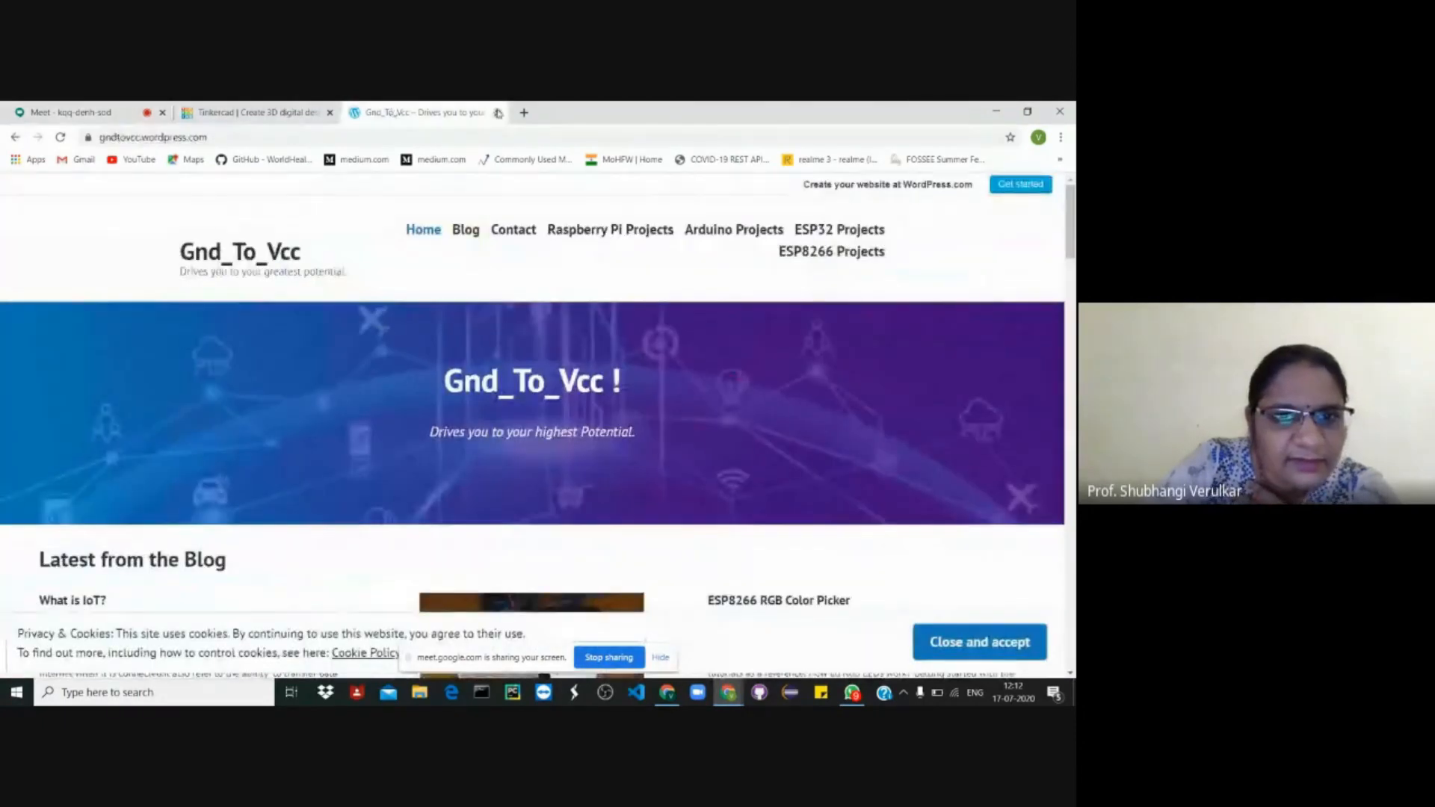
left_click(525, 112)
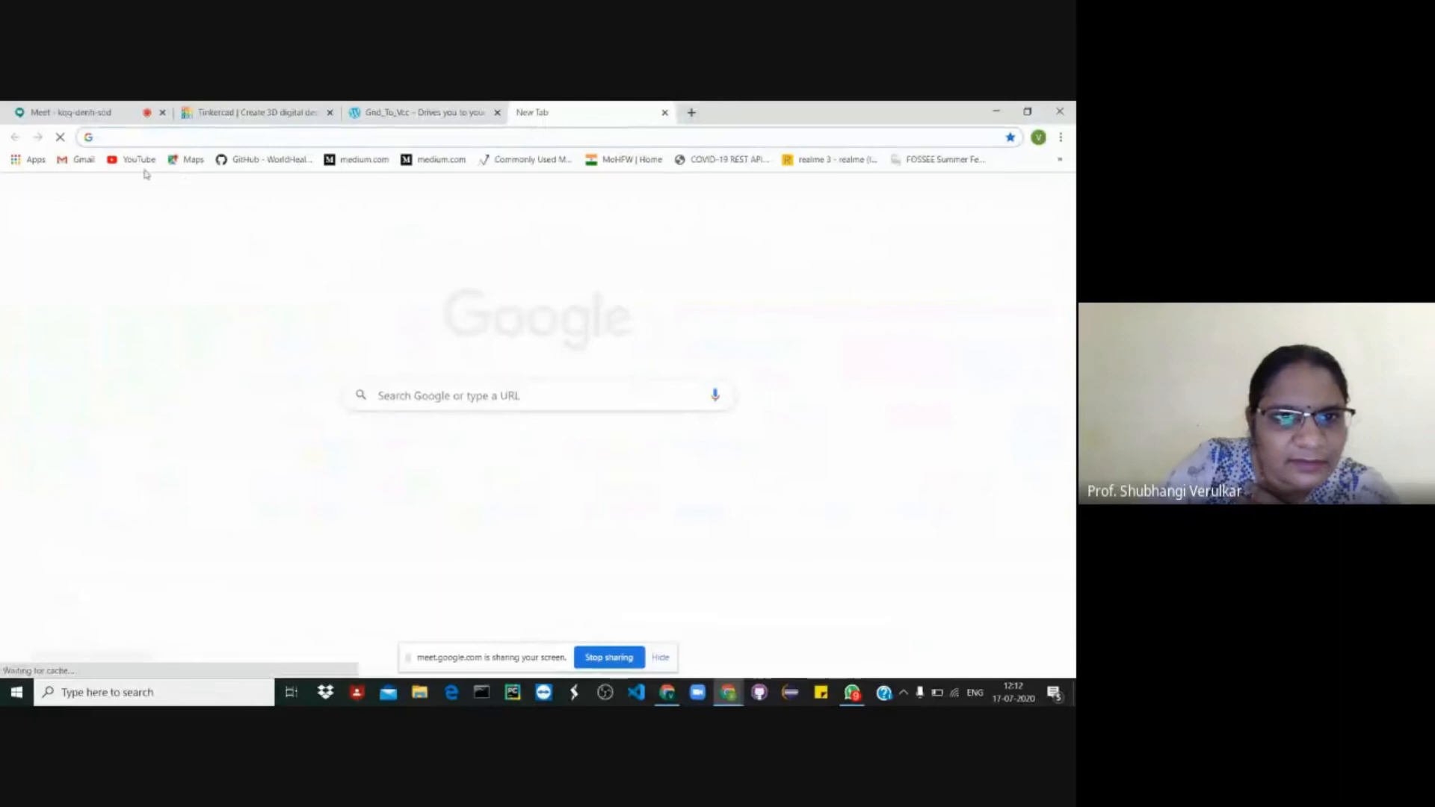
left_click(139, 163)
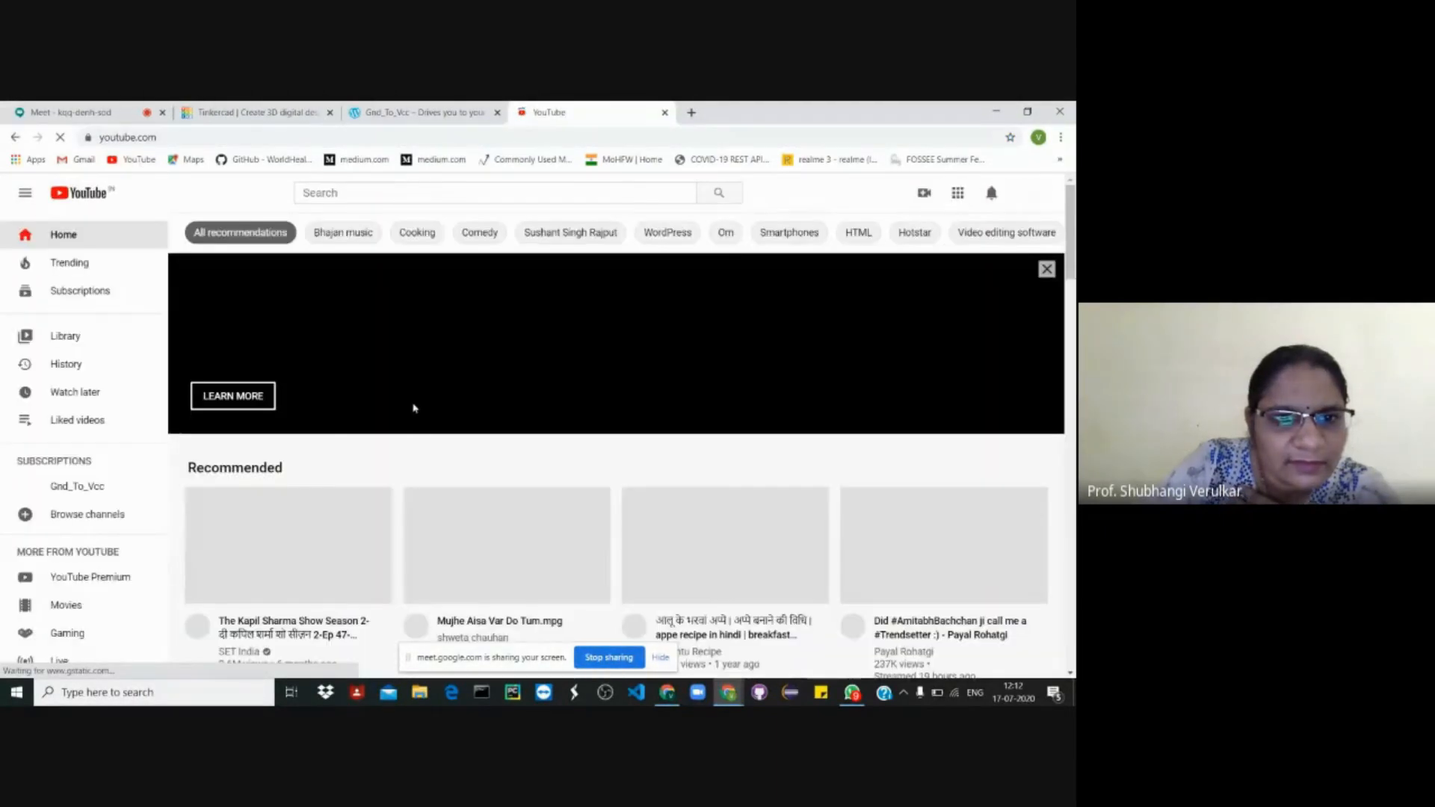
scroll(371, 411, "down", 3)
scroll(372, 412, "down", 5)
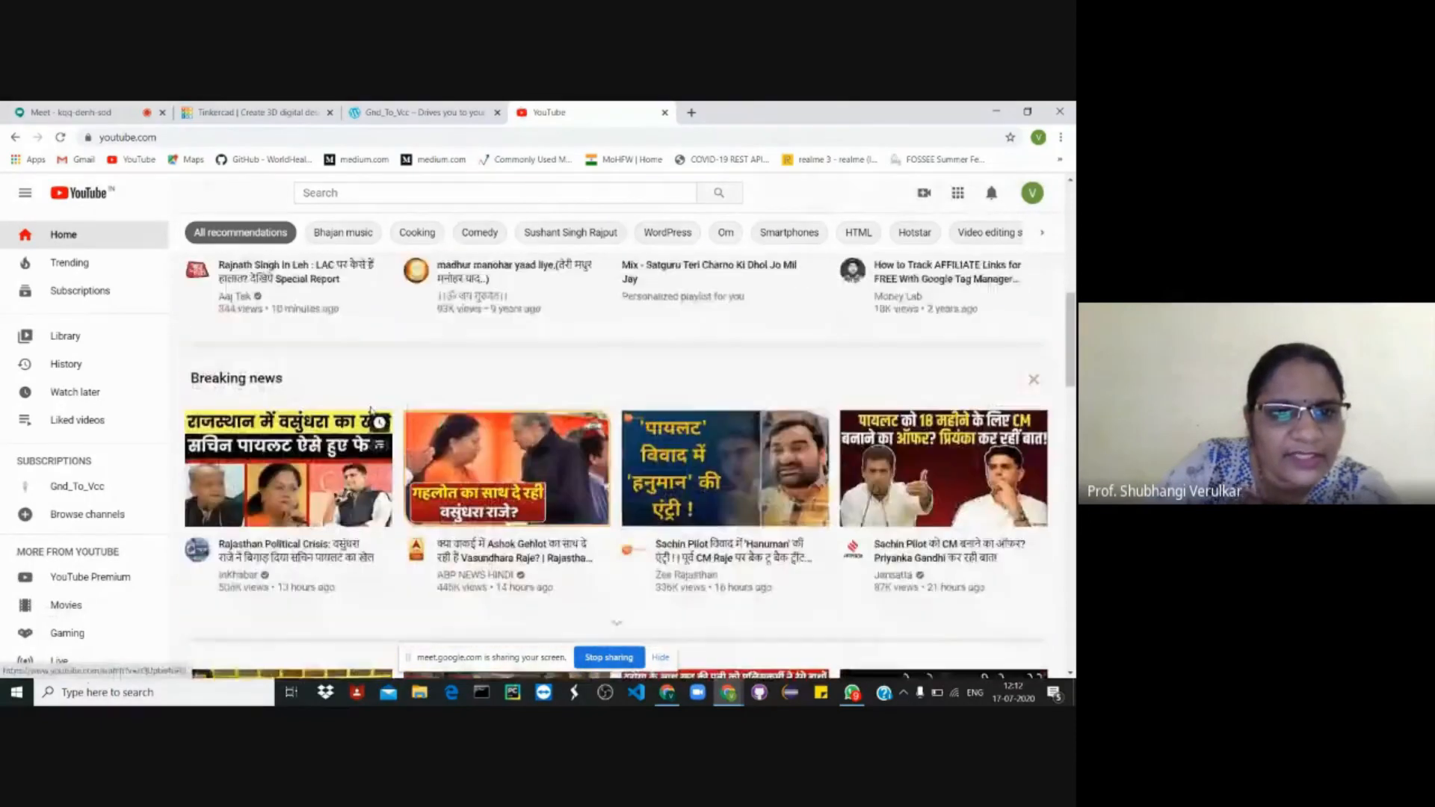
scroll(369, 407, "up", 1)
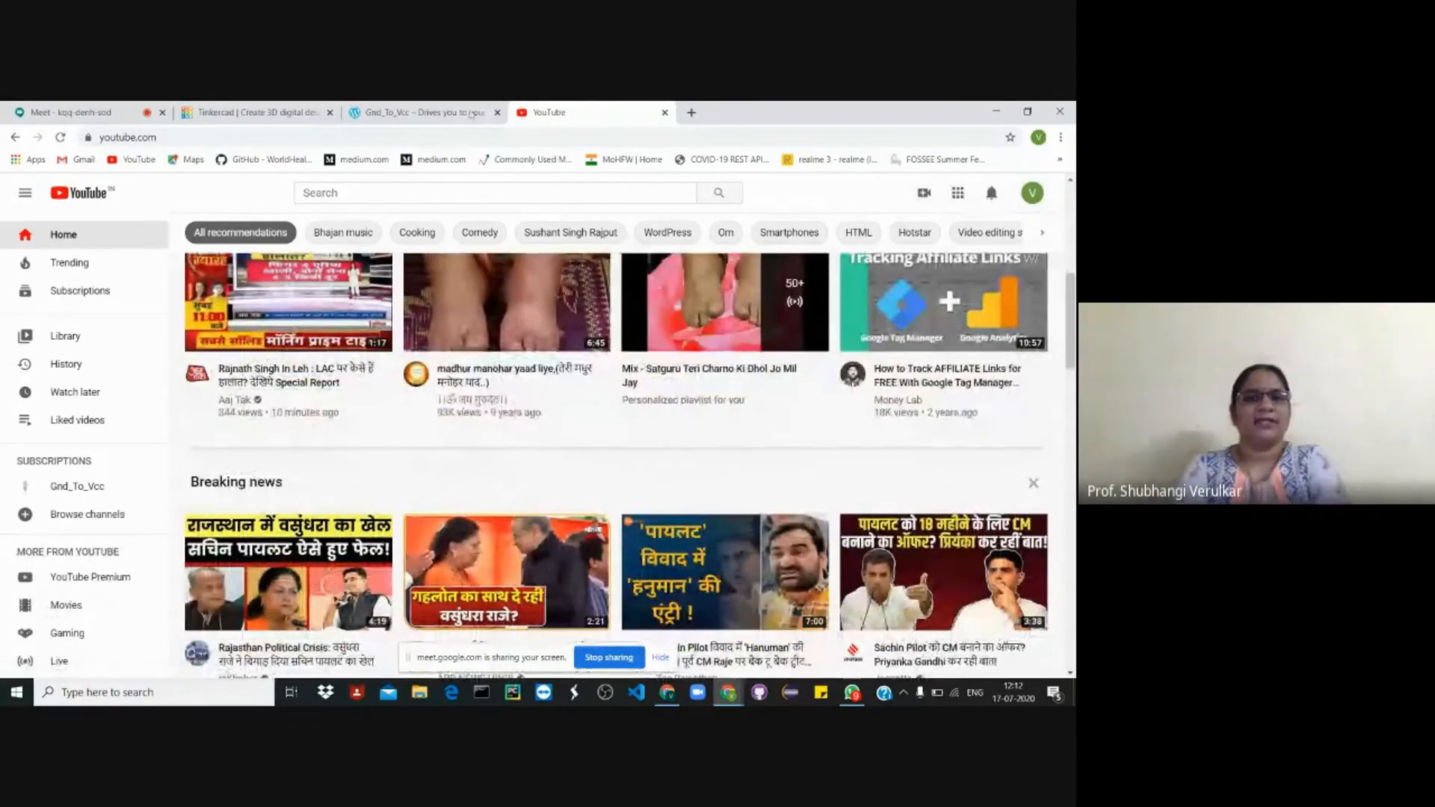
left_click(426, 112)
scroll(426, 333, "down", 4)
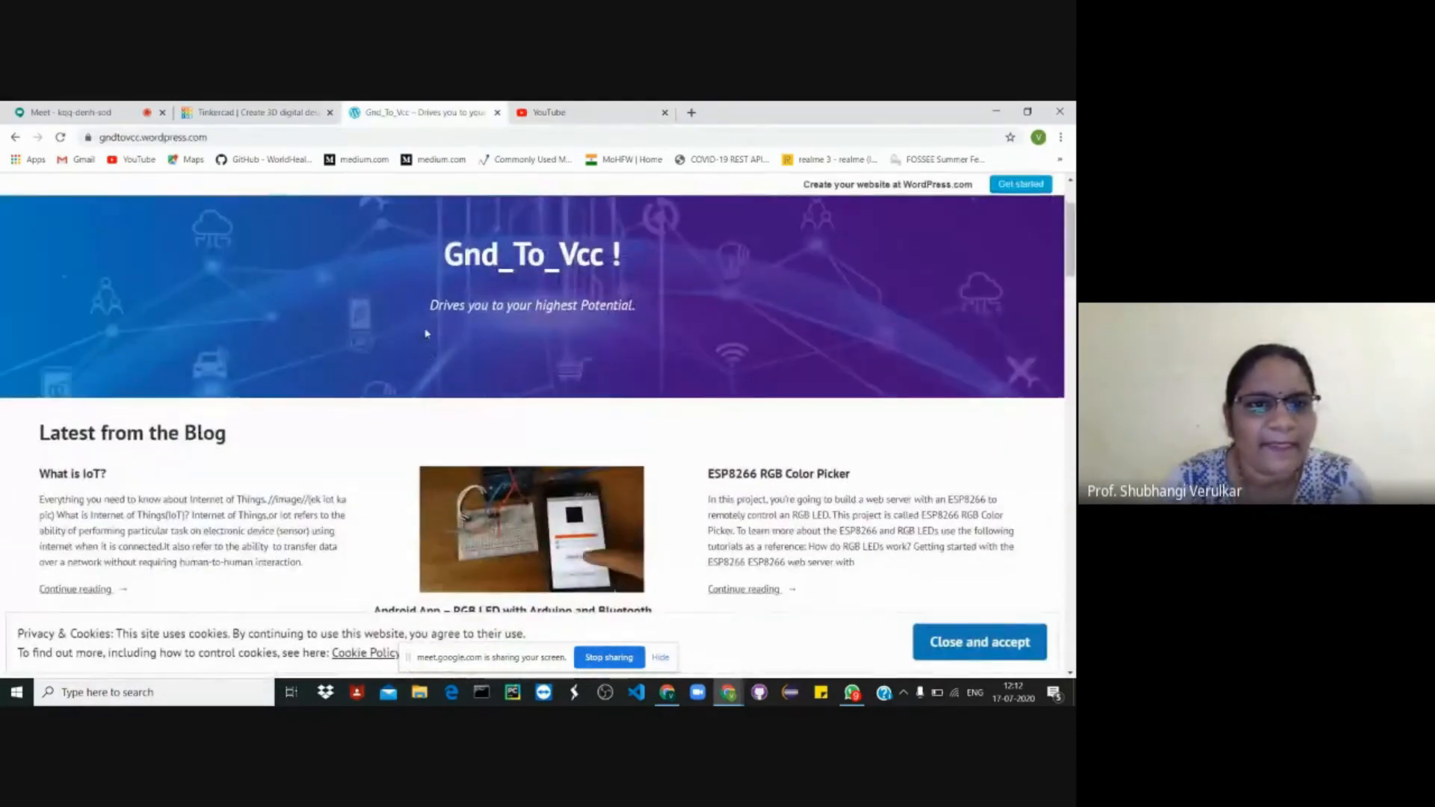
scroll(426, 333, "up", 4)
- Search YouTube for "how to get ip address fro esp 01"
left_click(567, 114)
left_click(482, 194)
type("how")
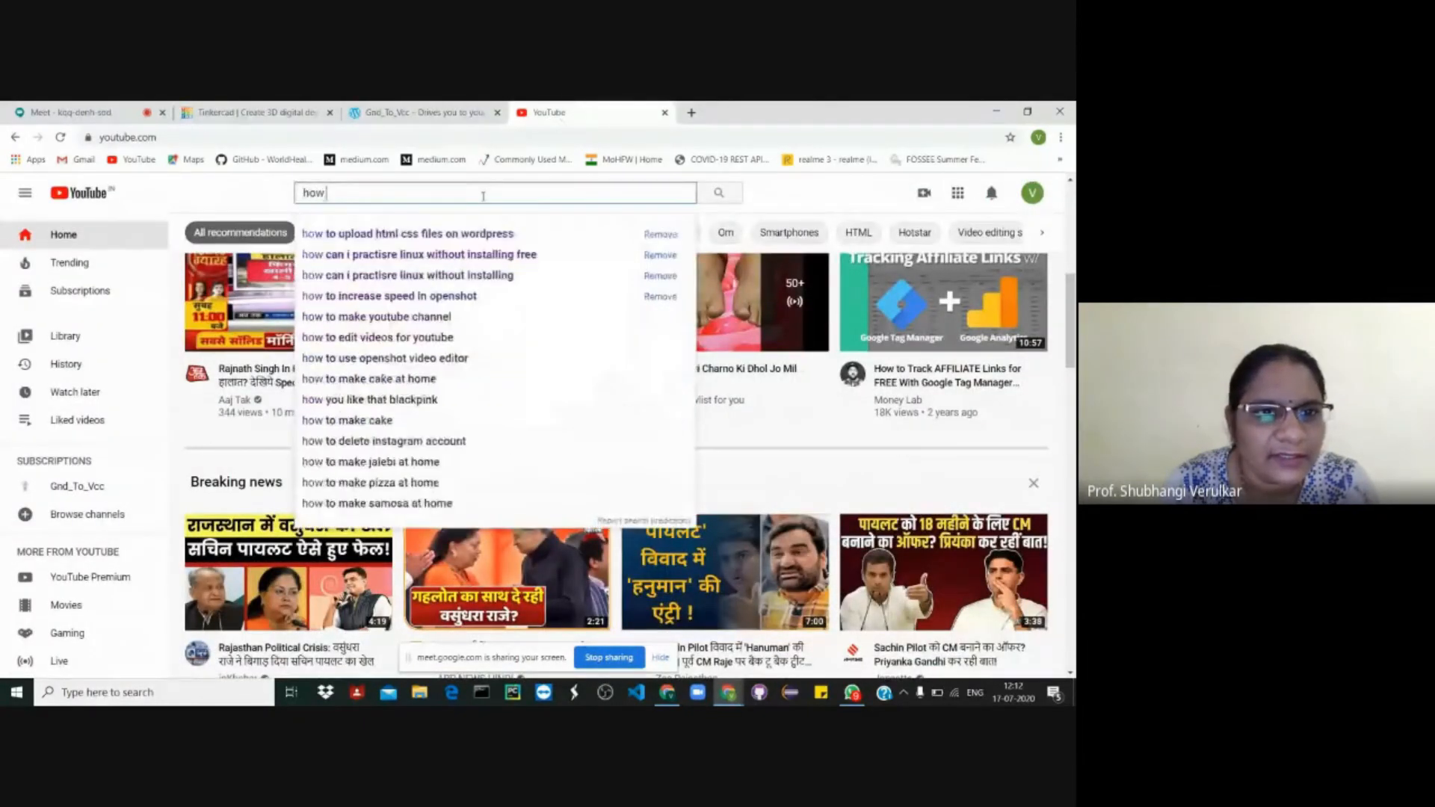
type(" to")
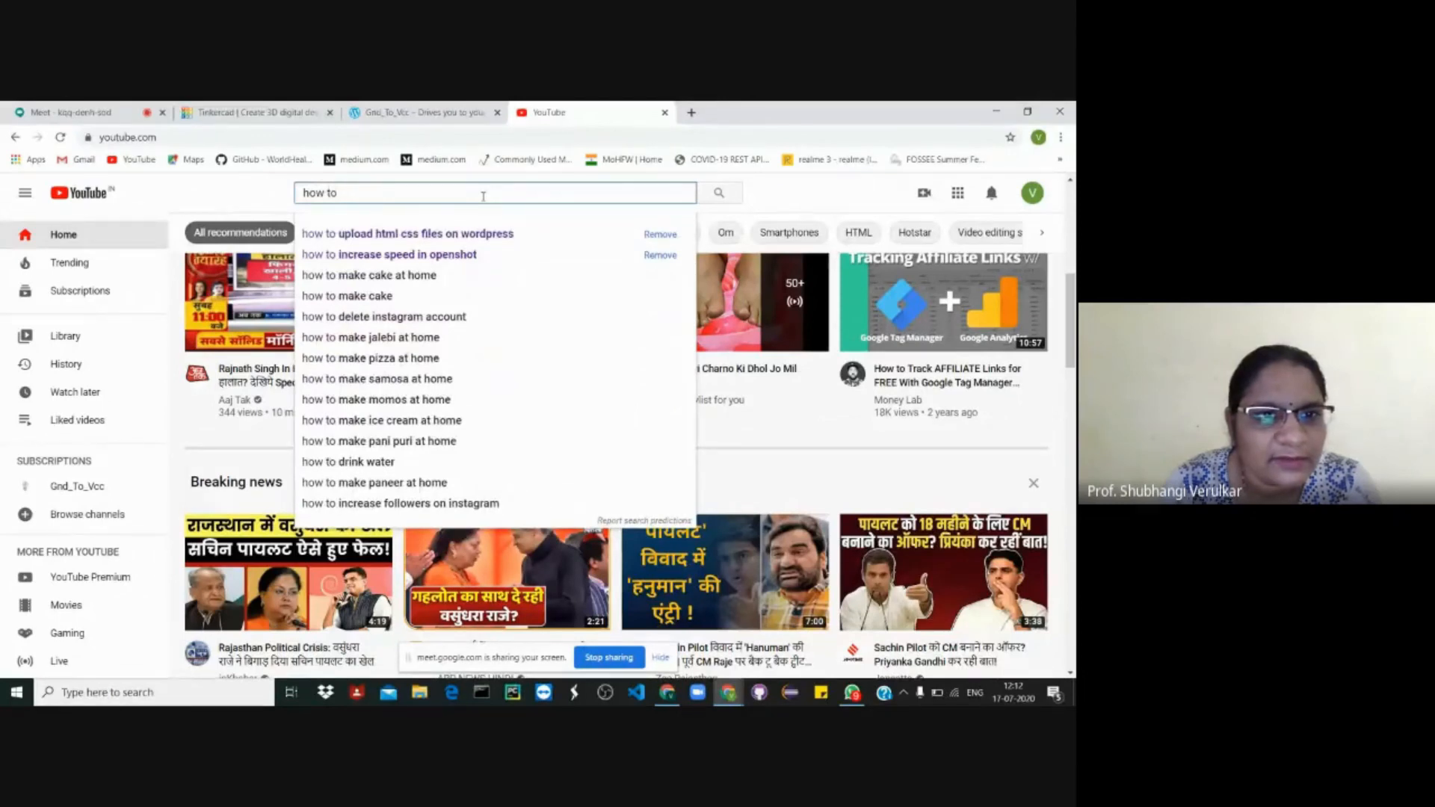
type("get")
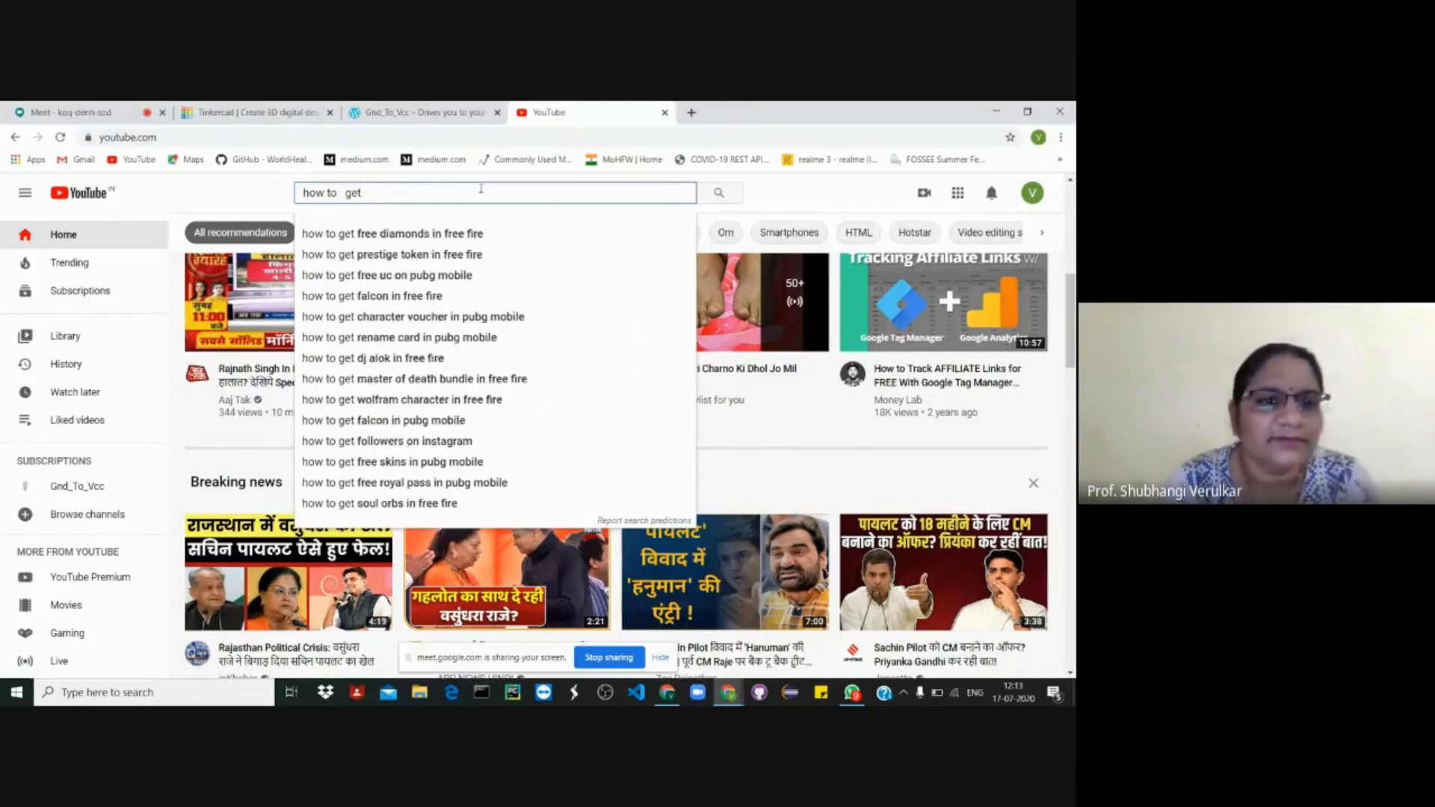
type(" ip sa")
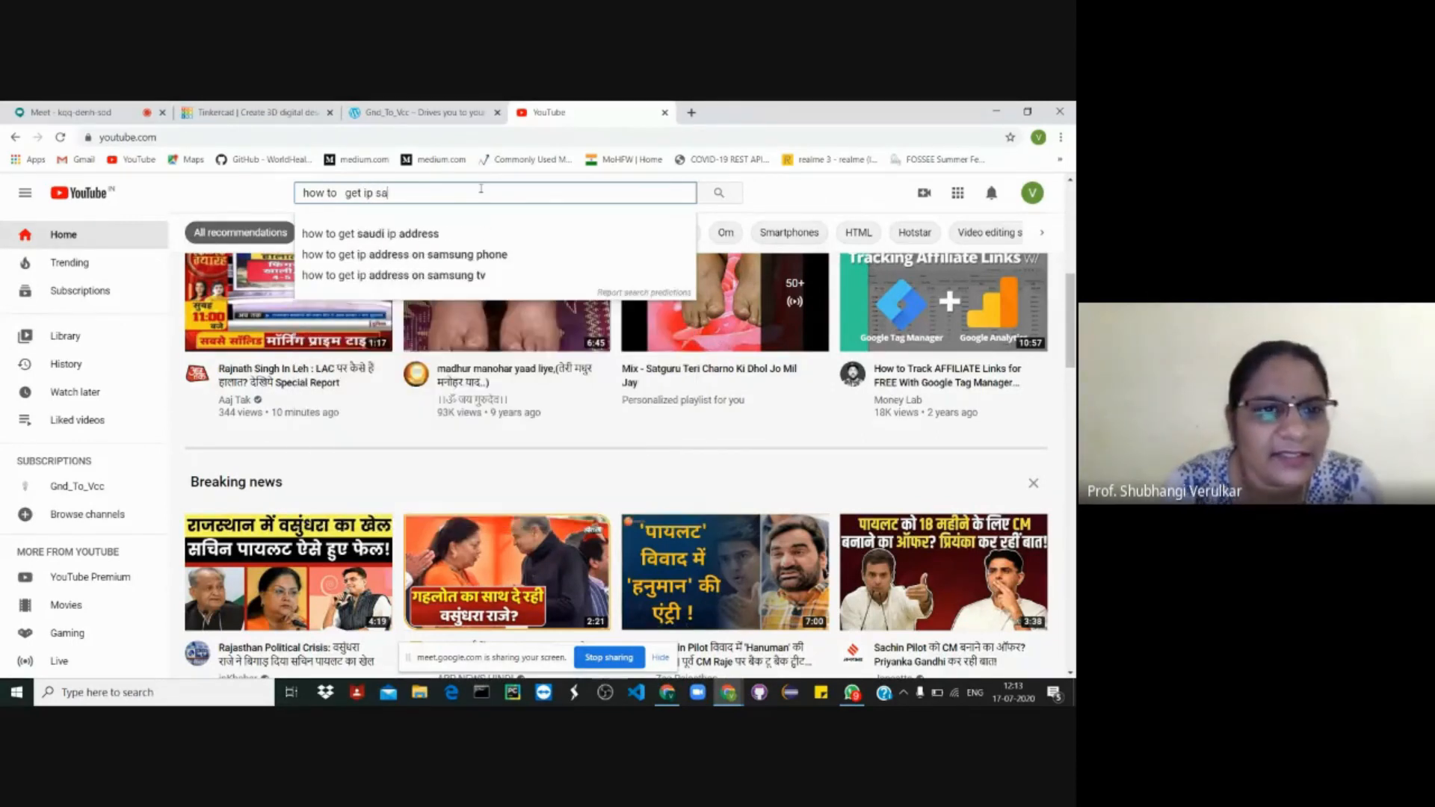
key("BackSpace")
key("BackSpace")
type("address")
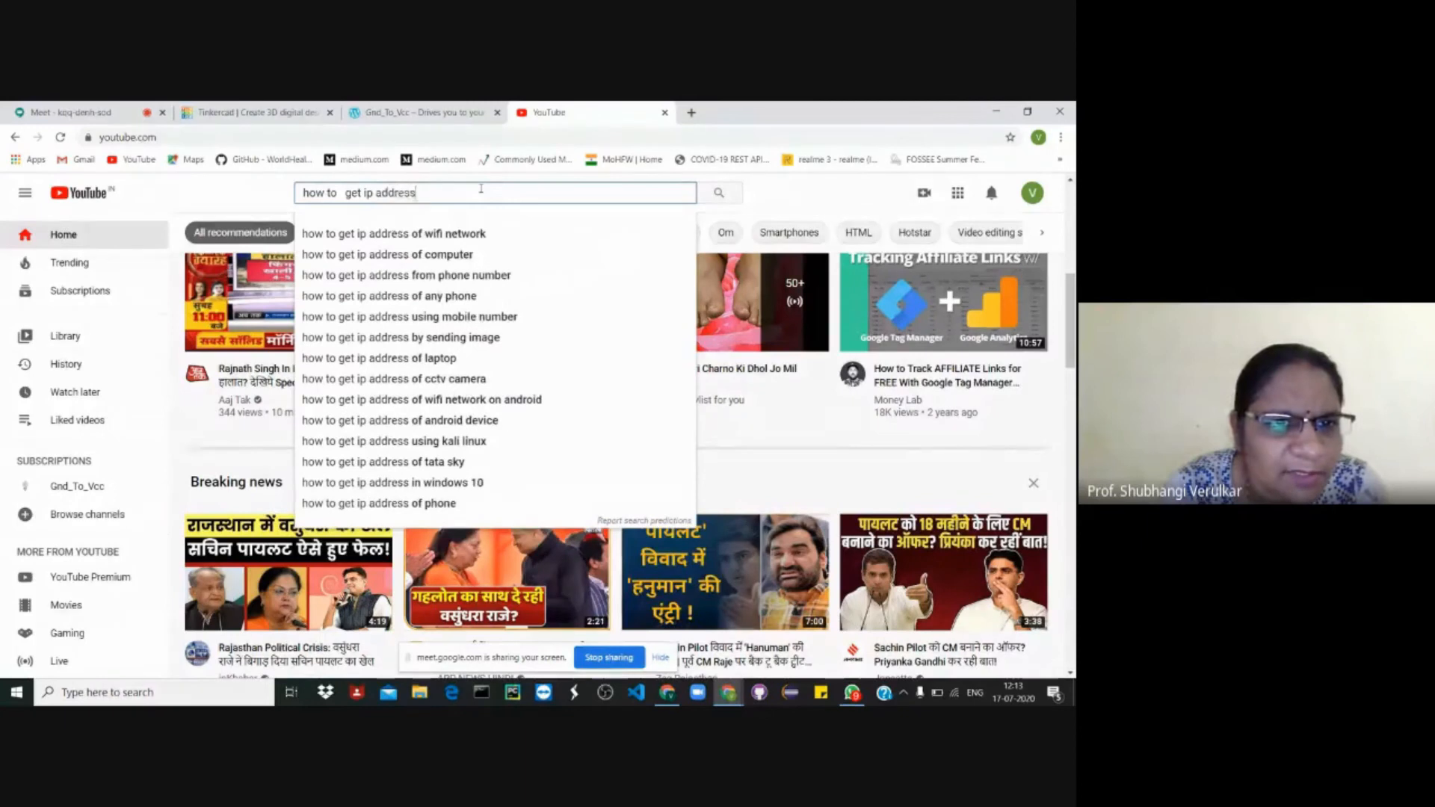
type(" f")
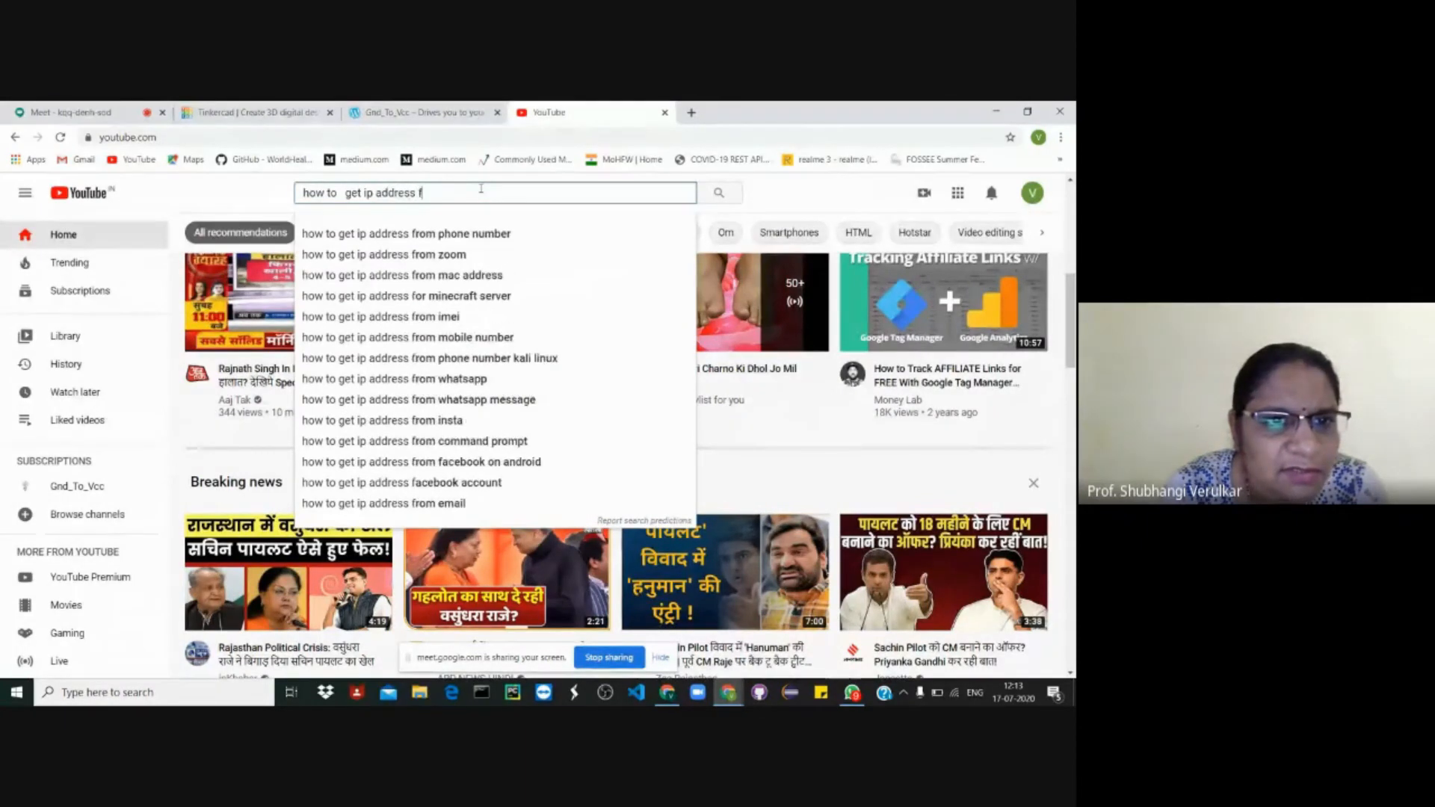
type("ro  e")
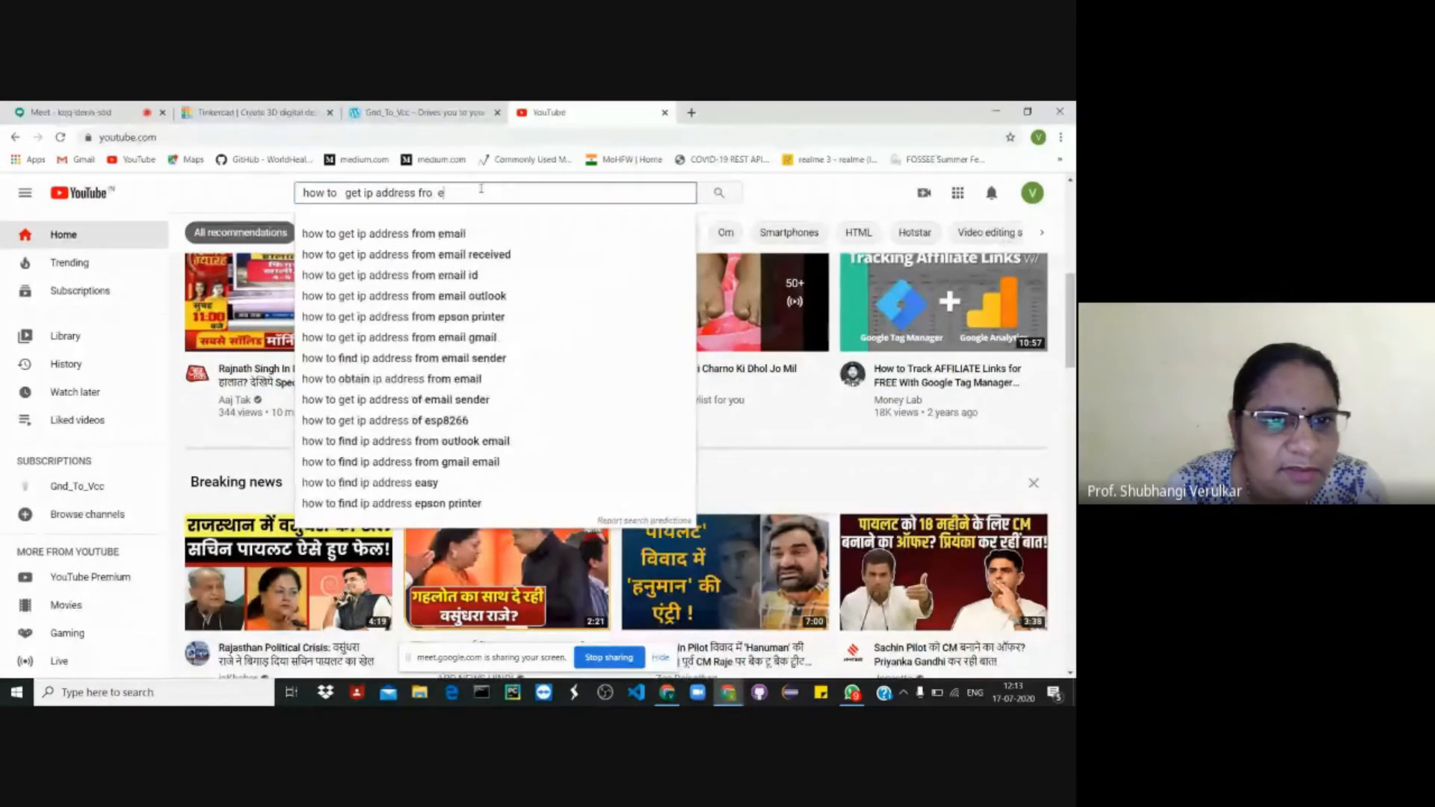
type("sp 01")
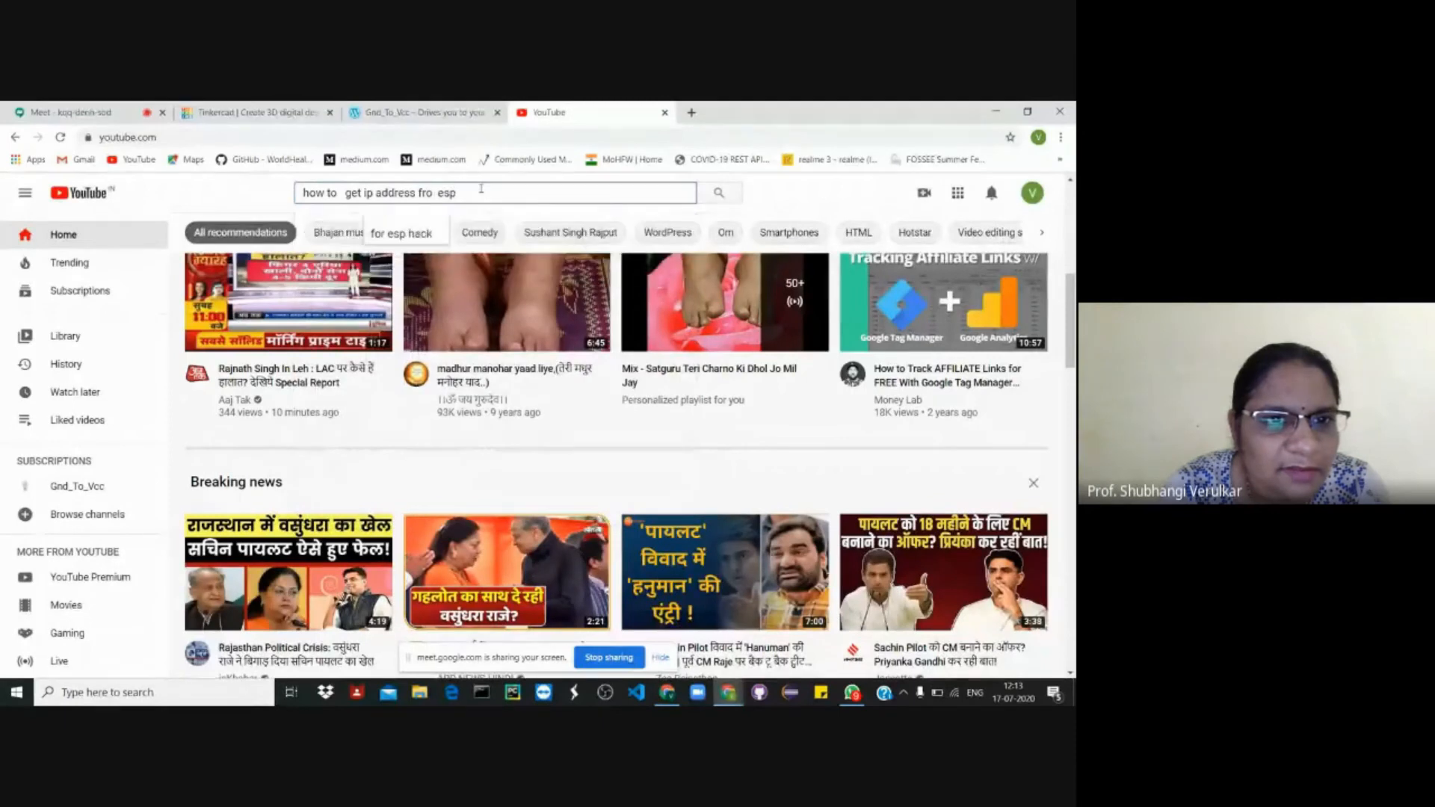
key("Return")
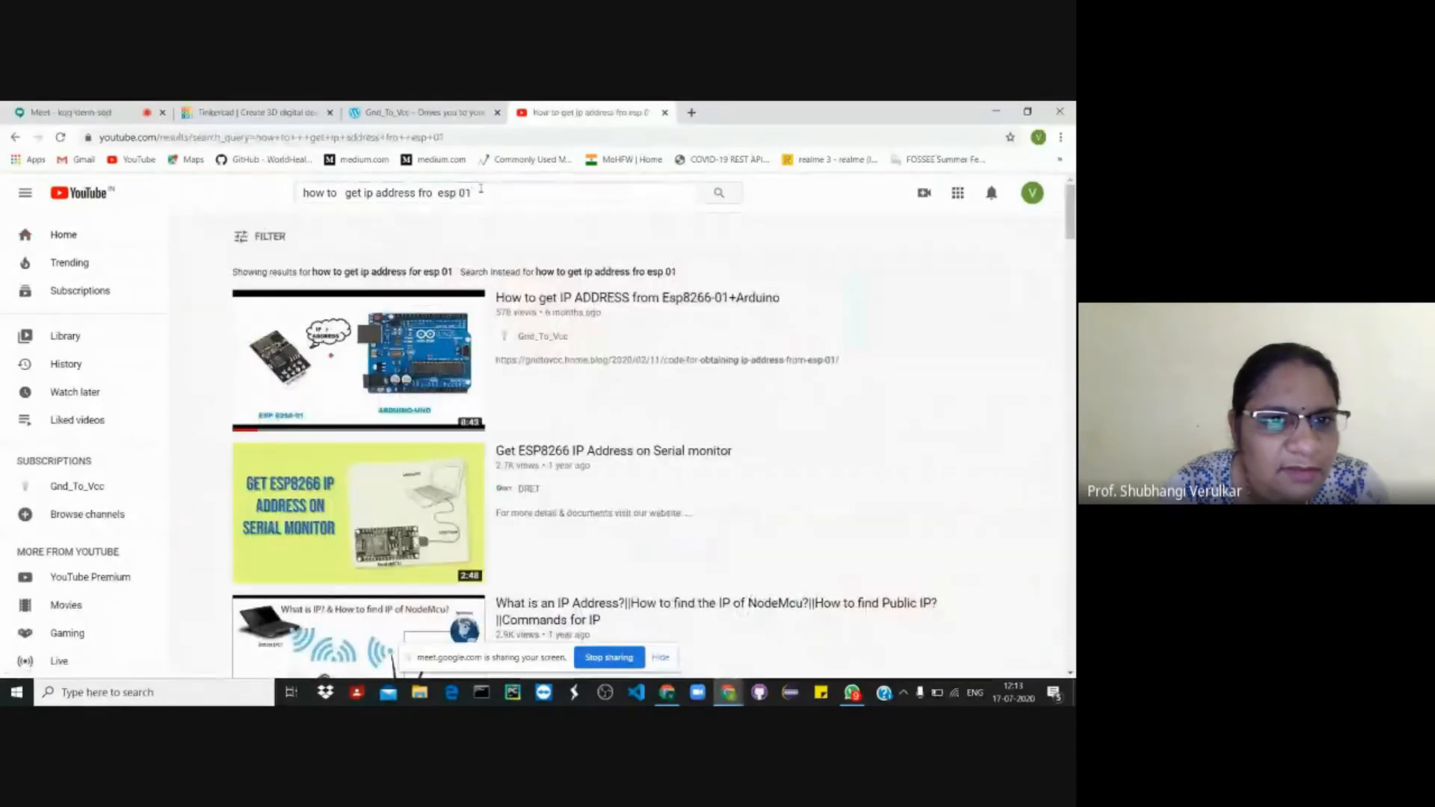
- Play the Gnd_To_Vcc video "How to get IP ADDRESS from Esp8266-01+Arduino", skip ahead to the wiring diagram, and pause it
left_click(535, 298)
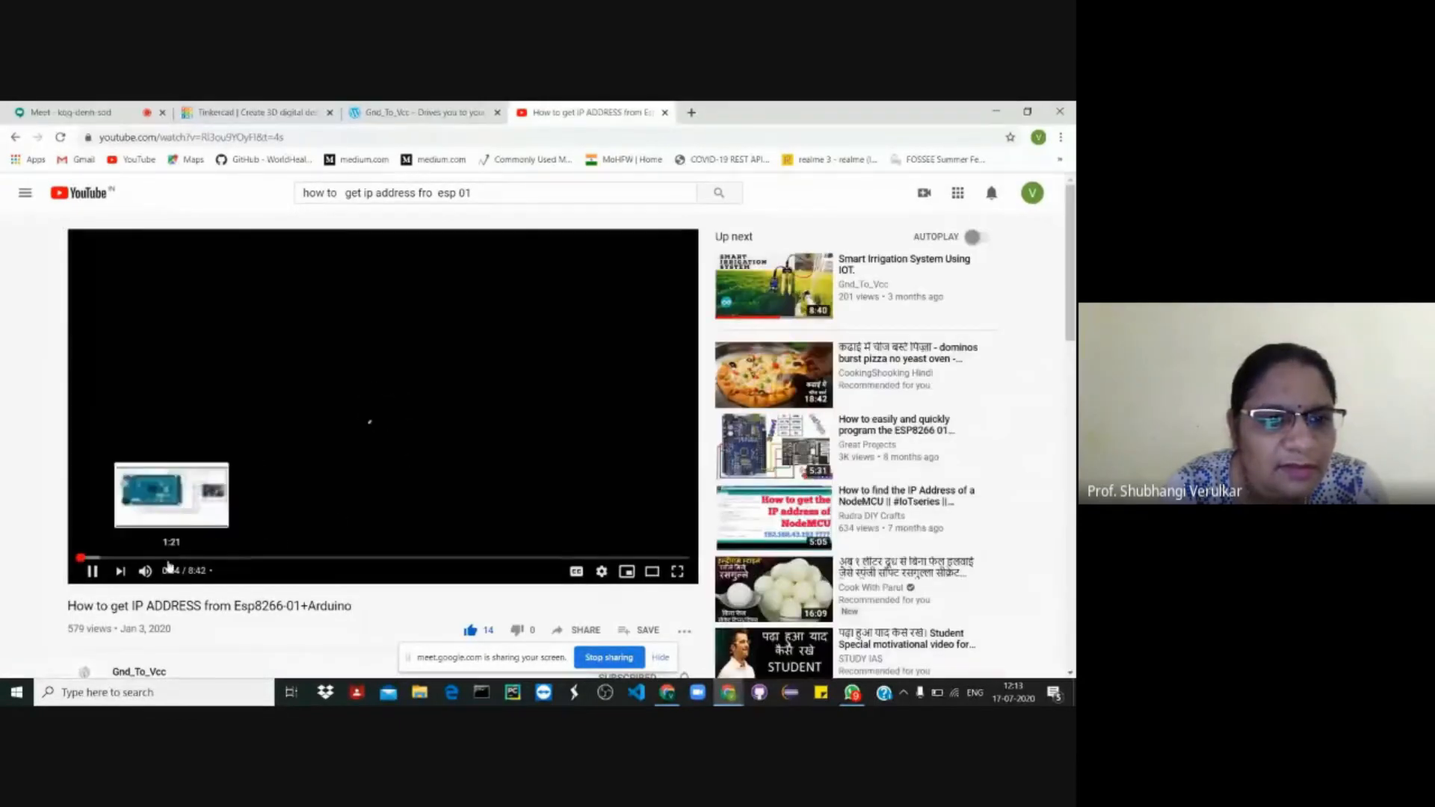
left_click(169, 560)
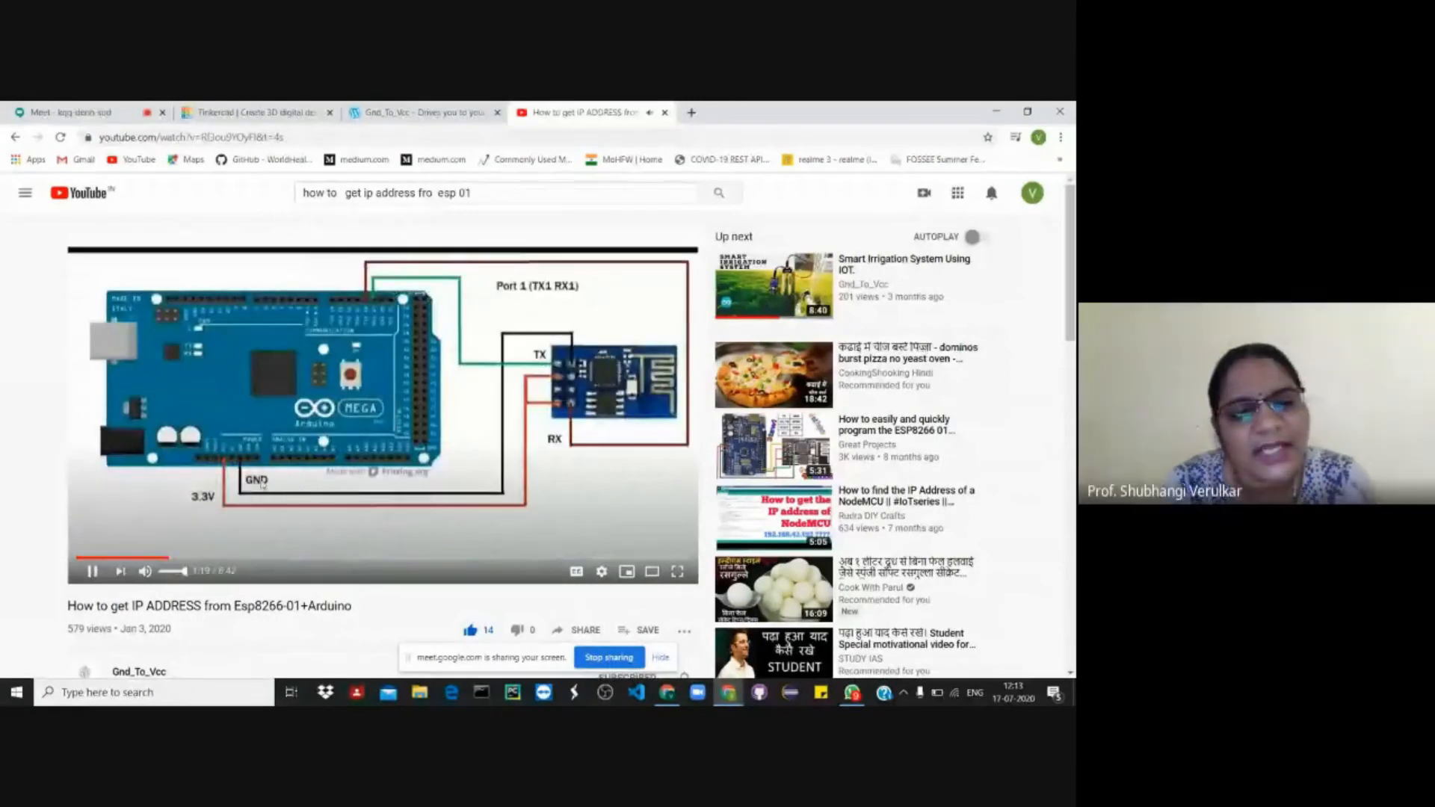
left_click(365, 418)
- Return to the Google Meet call and send "yes" in the meeting chat
left_click(42, 114)
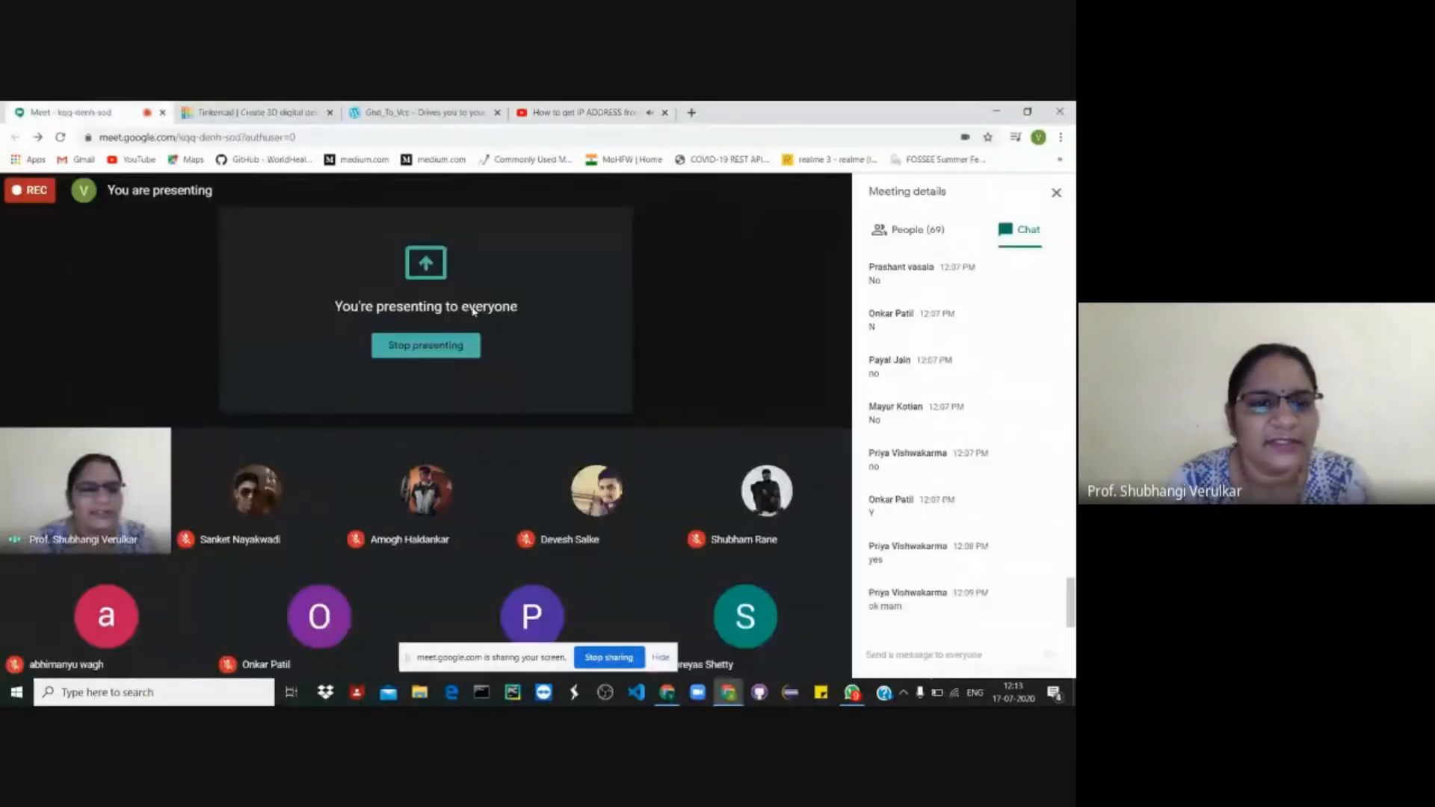
left_click(907, 650)
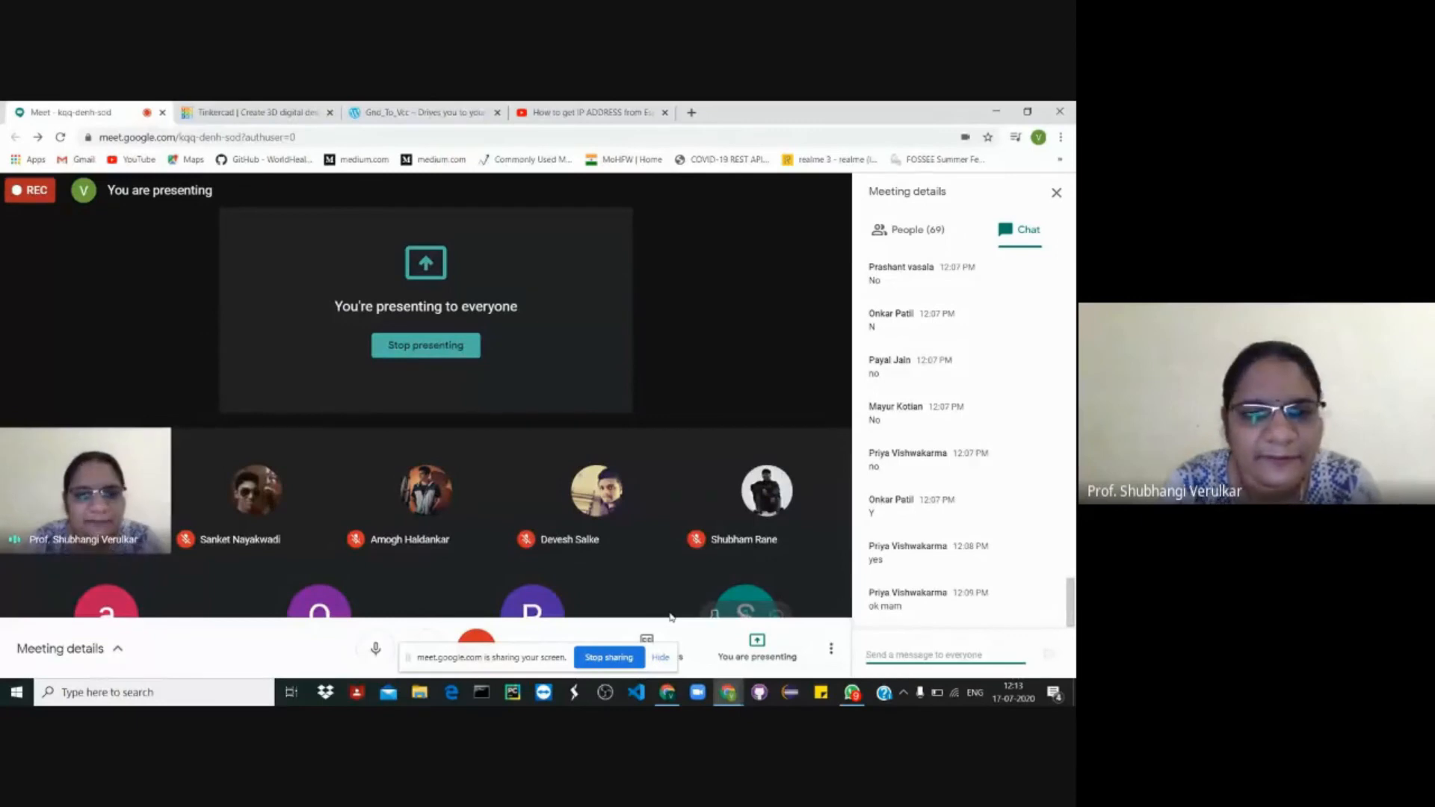
type("yes")
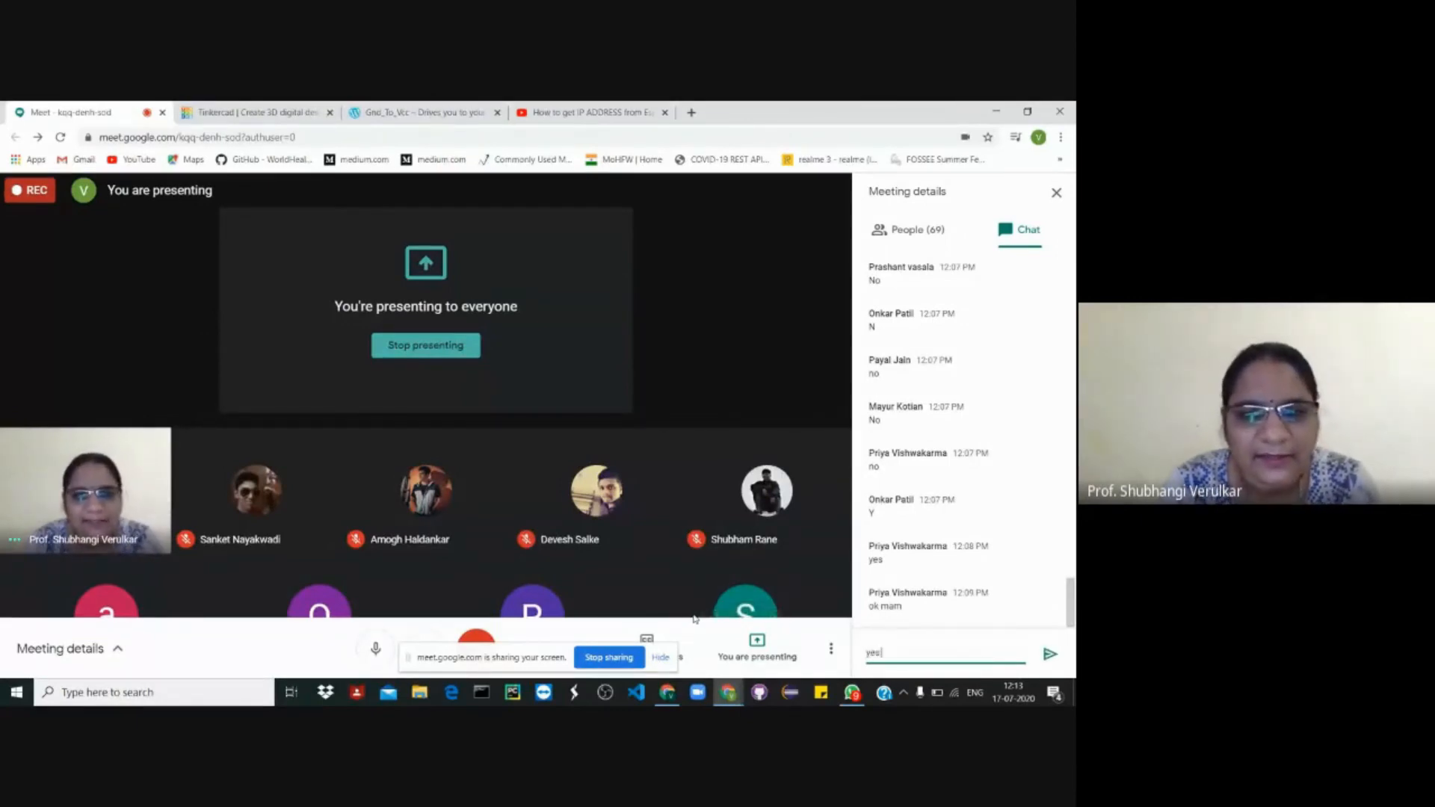
key("Return")
type("you can here ma")
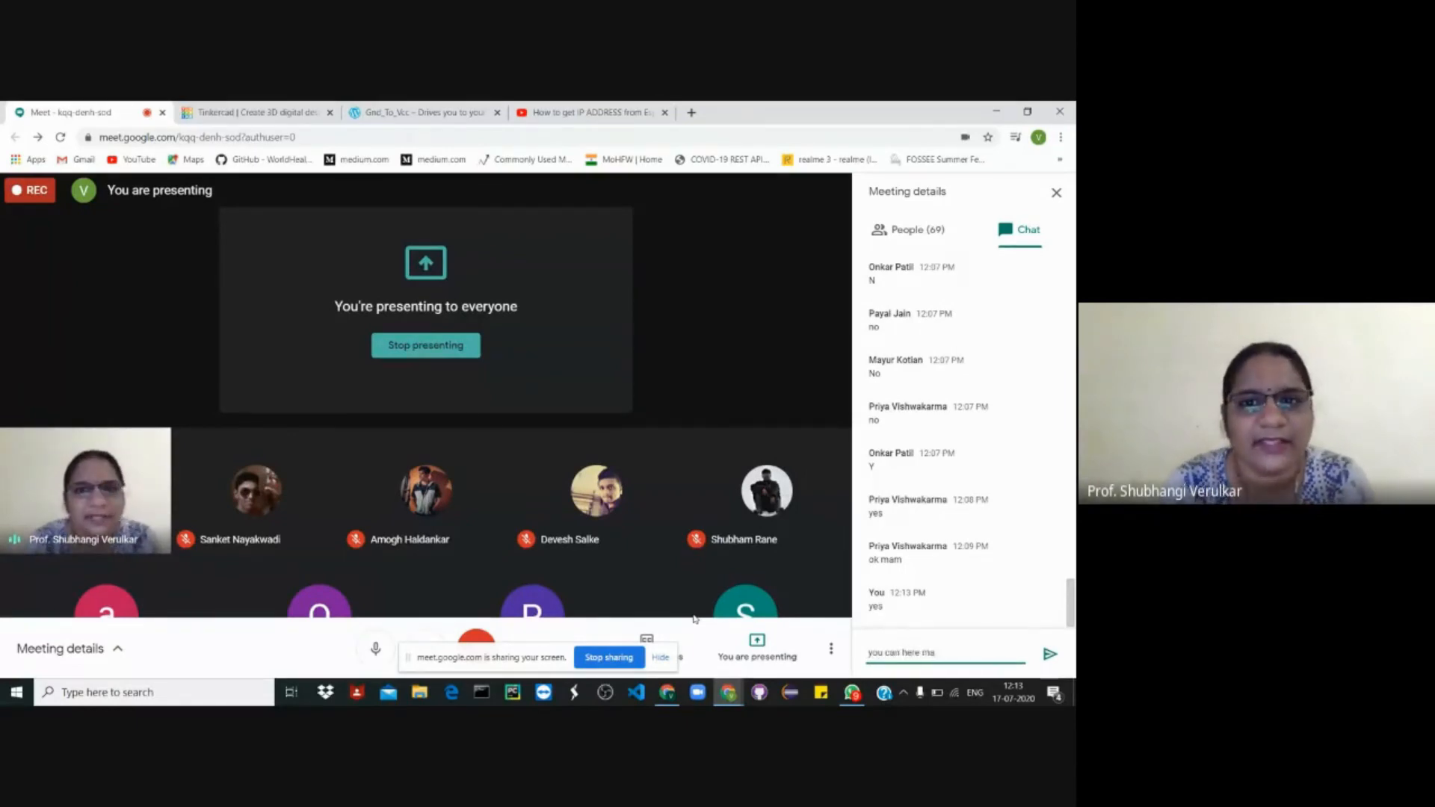
key("BackSpace")
key("BackSpace")
key("BackSpace")
key("BackSpace")
key("BackSpace")
key("BackSpace")
key("BackSpace")
- Send "okay mam" in the meeting chat
type("oak")
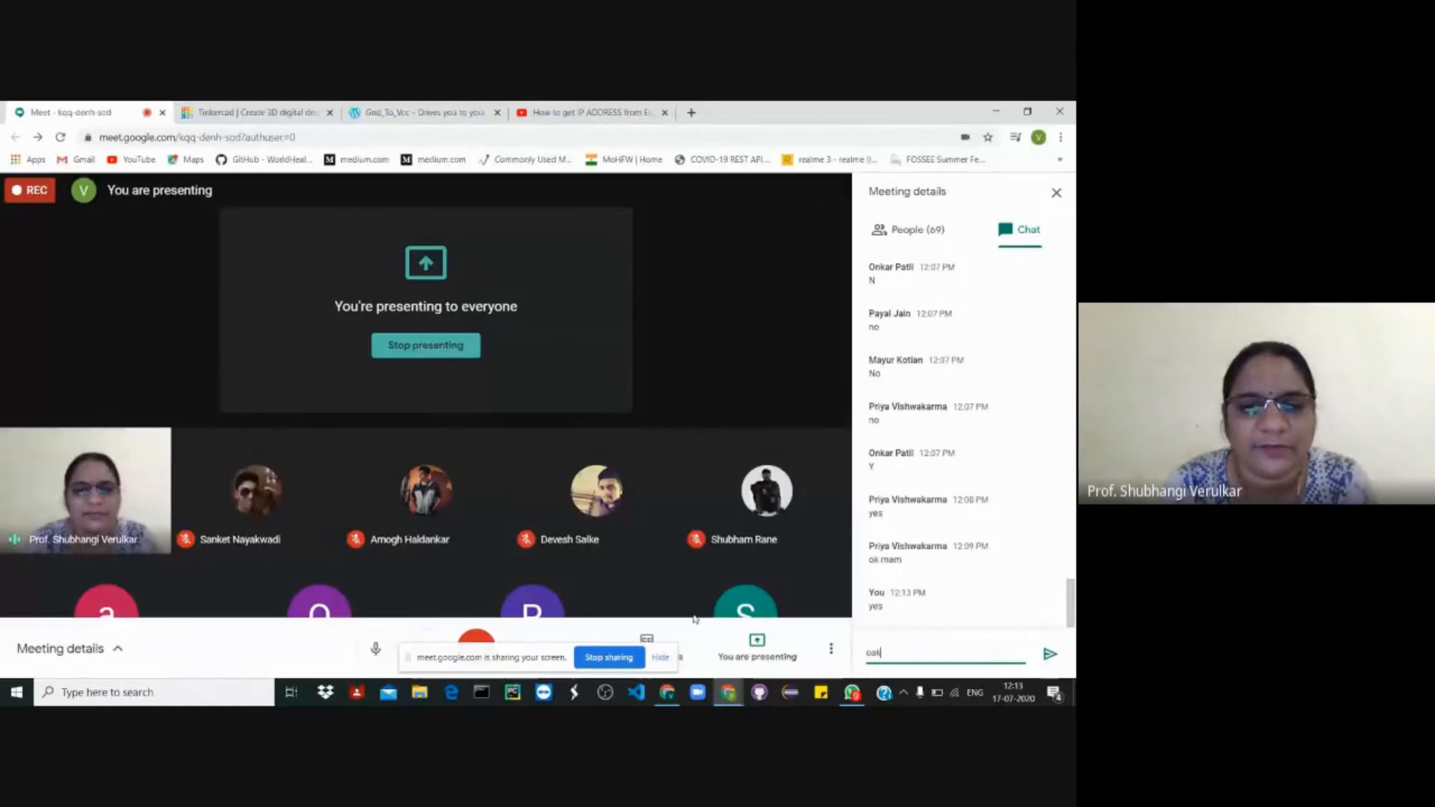
key("BackSpace")
key("BackSpace")
type("kay mam")
key("Return")
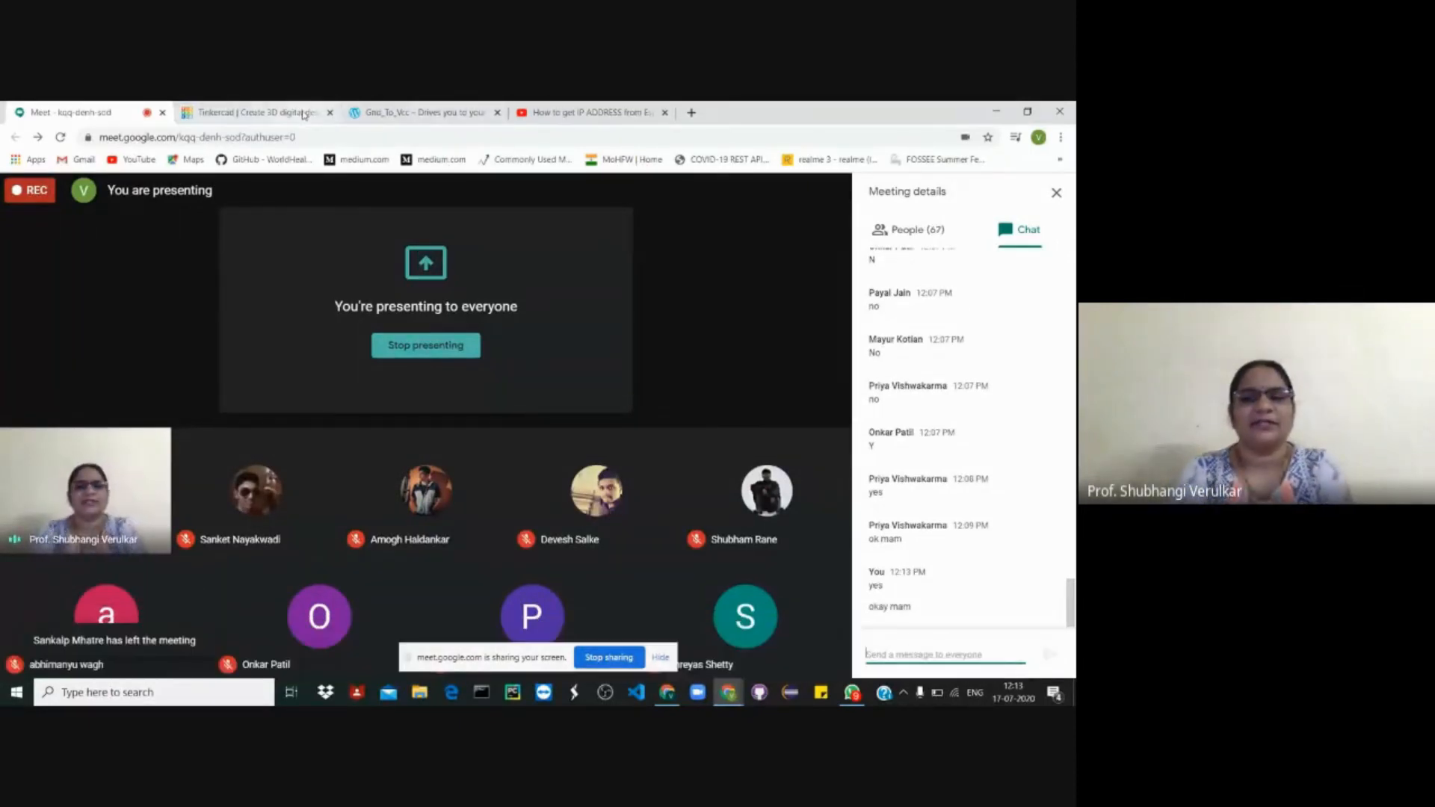
- Close the signed-out Tinkercad home page, leaving the Gnd_To_Vcc website open
left_click(303, 114)
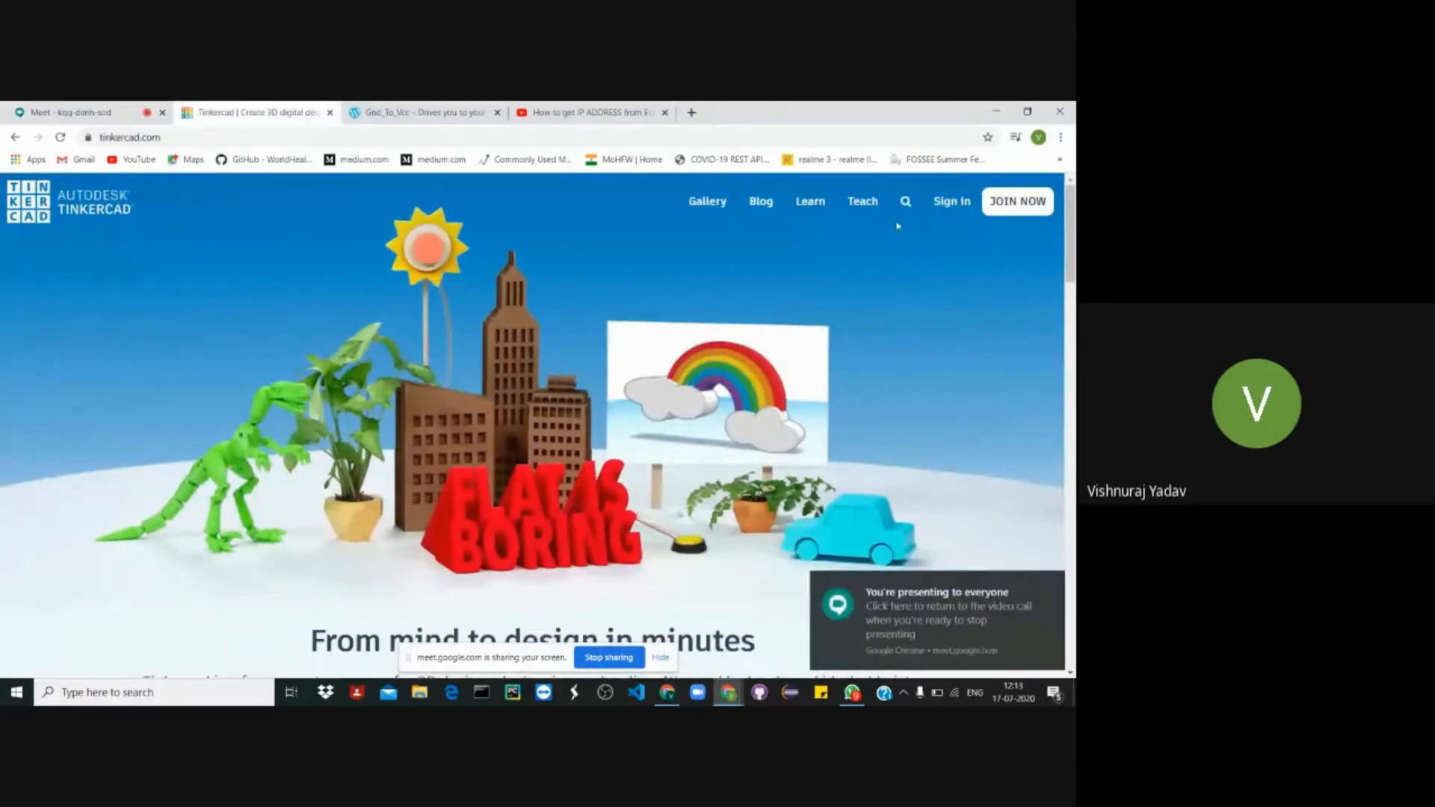
left_click(952, 202)
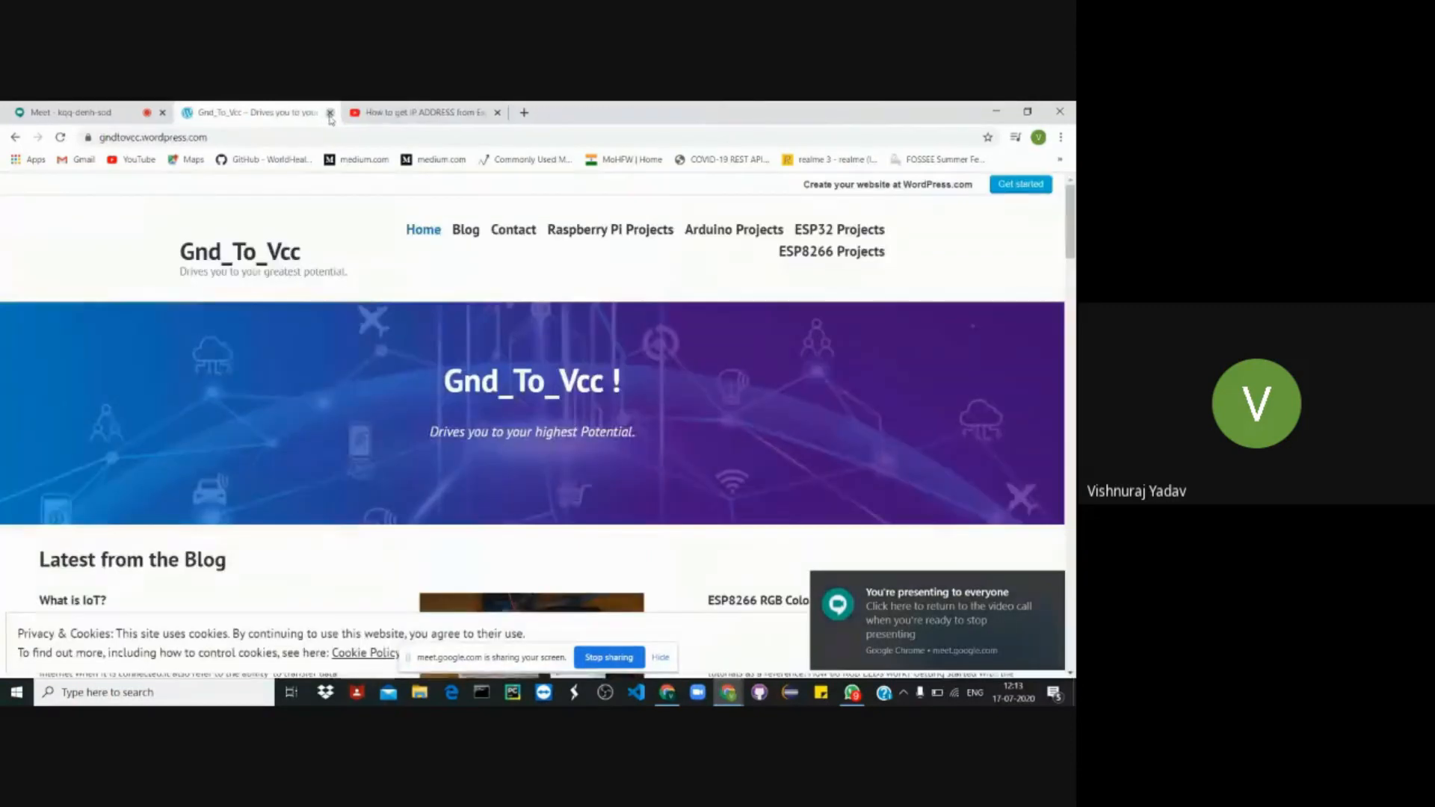
left_click(330, 112)
scroll(632, 551, "down", 2)
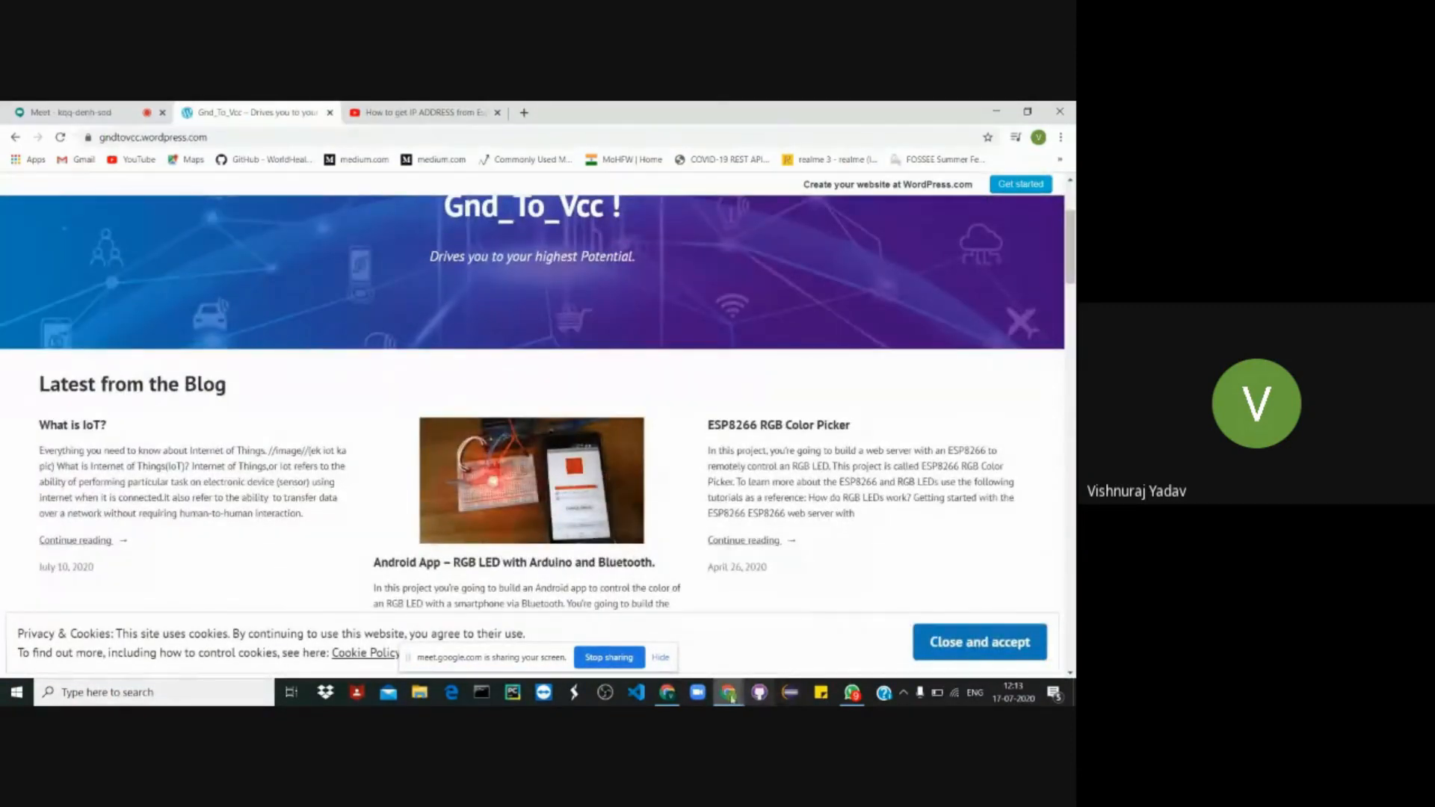
- Switch to the browser window with the Start Simulating circuit in Tinkercad, maximize it, and view the whole circuit
mouse_move(671, 696)
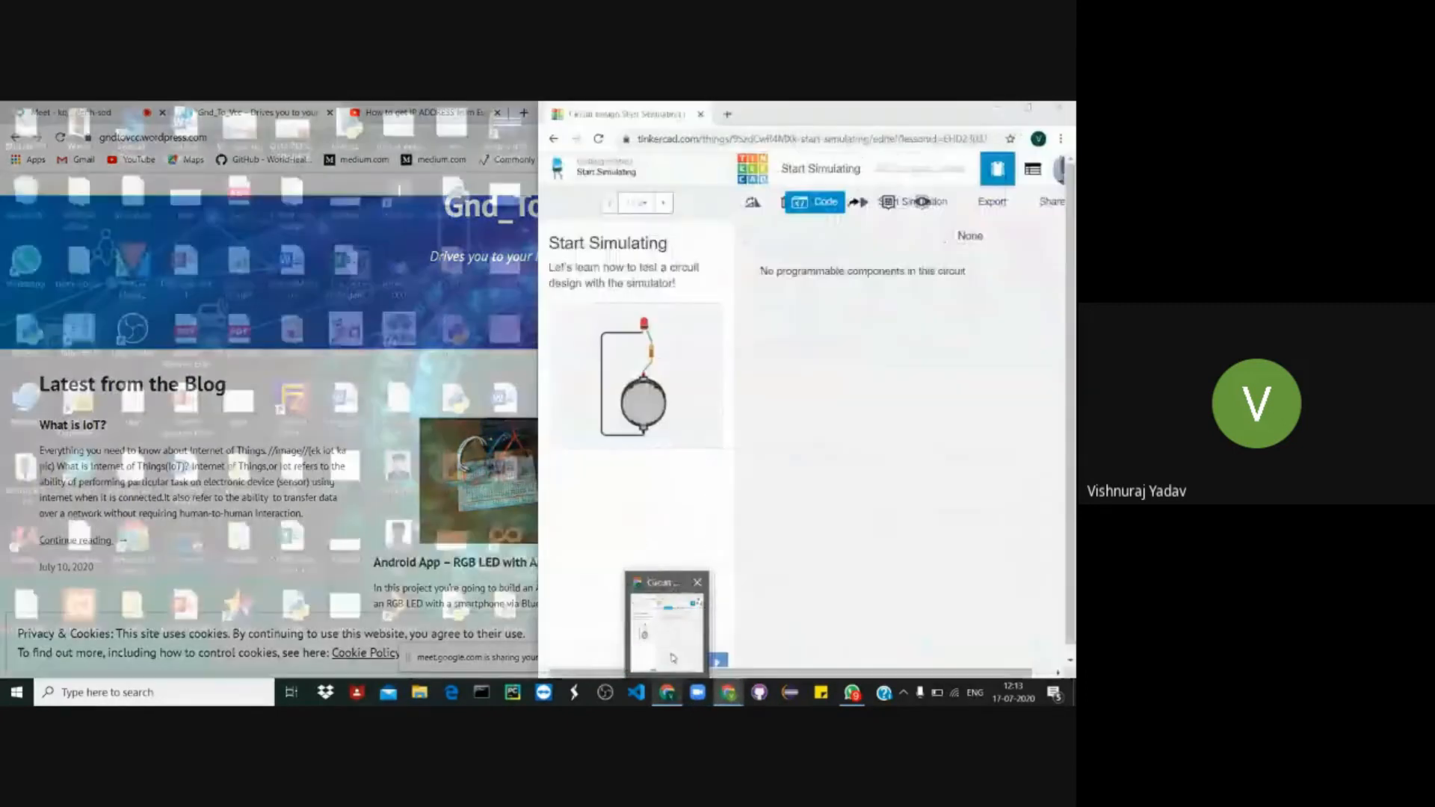
left_click(668, 624)
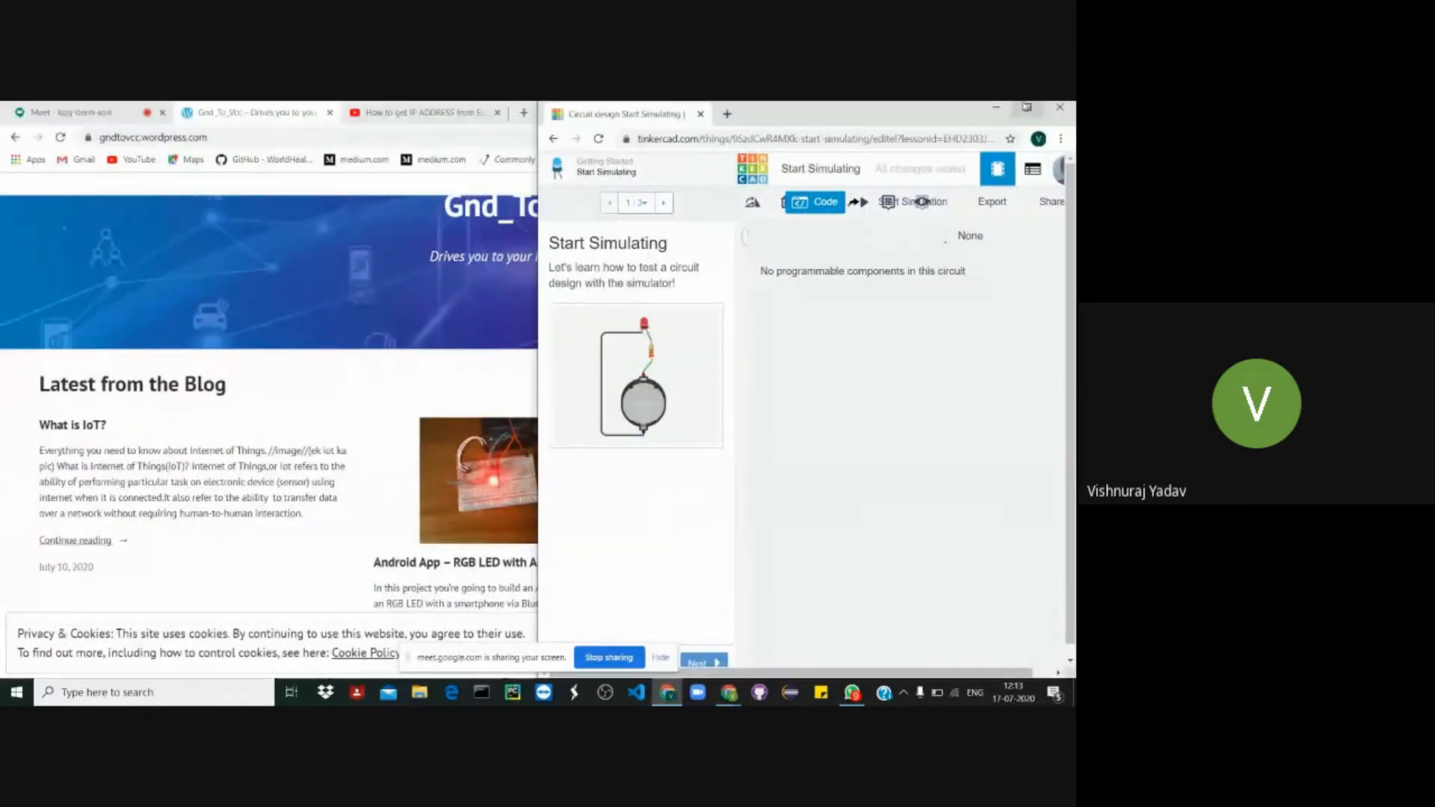
left_click(1027, 107)
scroll(400, 349, "up", 3)
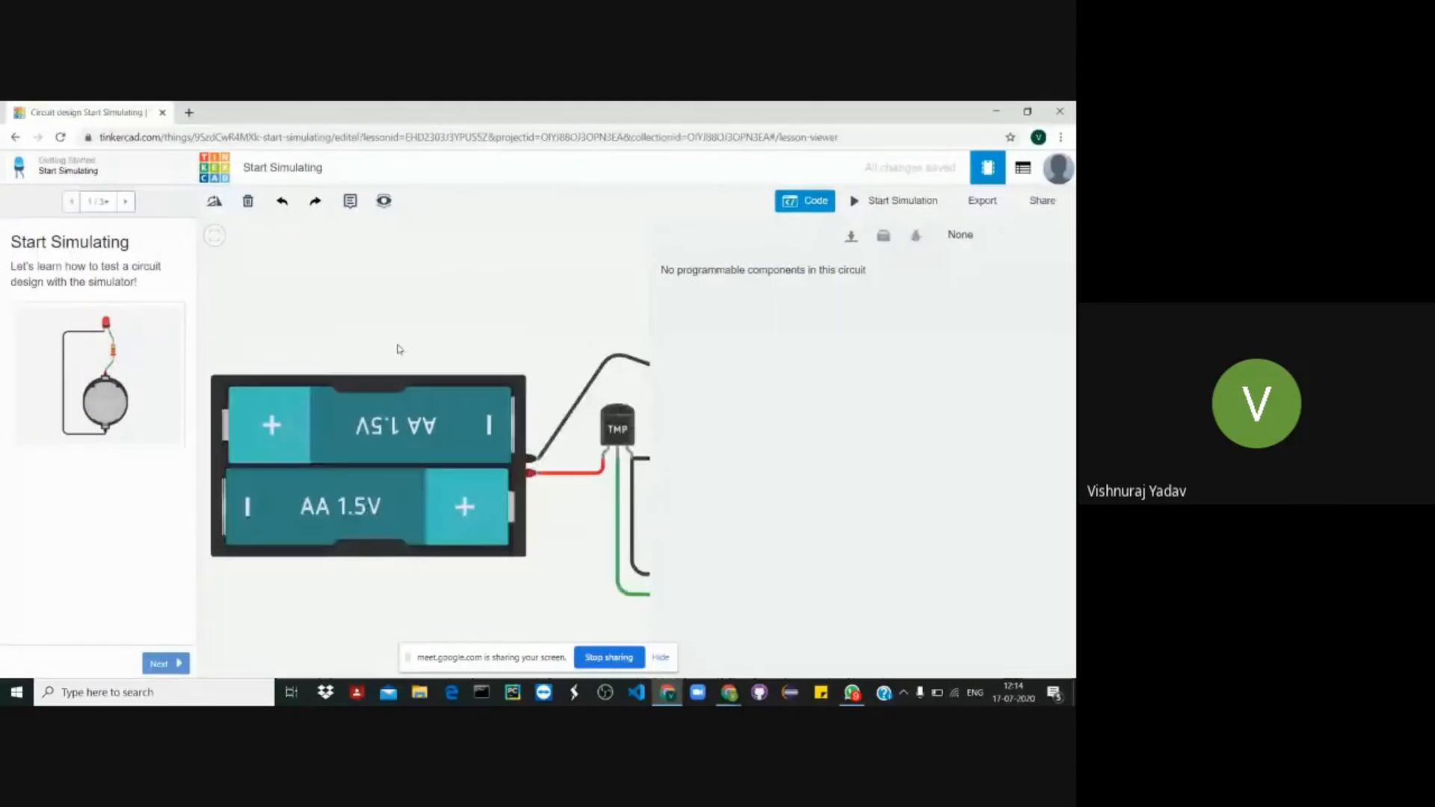
scroll(399, 349, "down", 5)
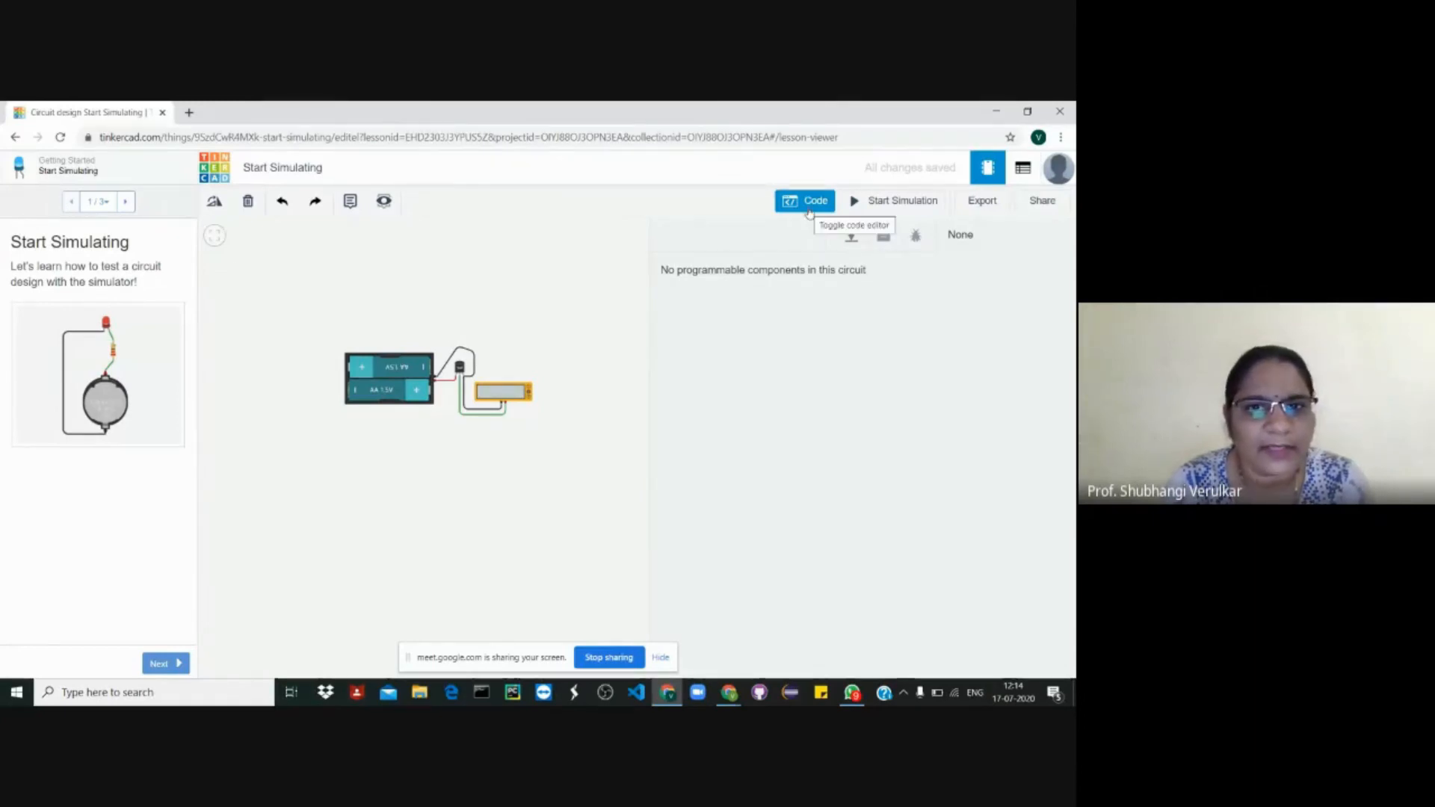
- Return to the Tinkercad circuits dashboard, create a new circuit, and place an Arduino Uno R3 on its workplane
left_click(15, 138)
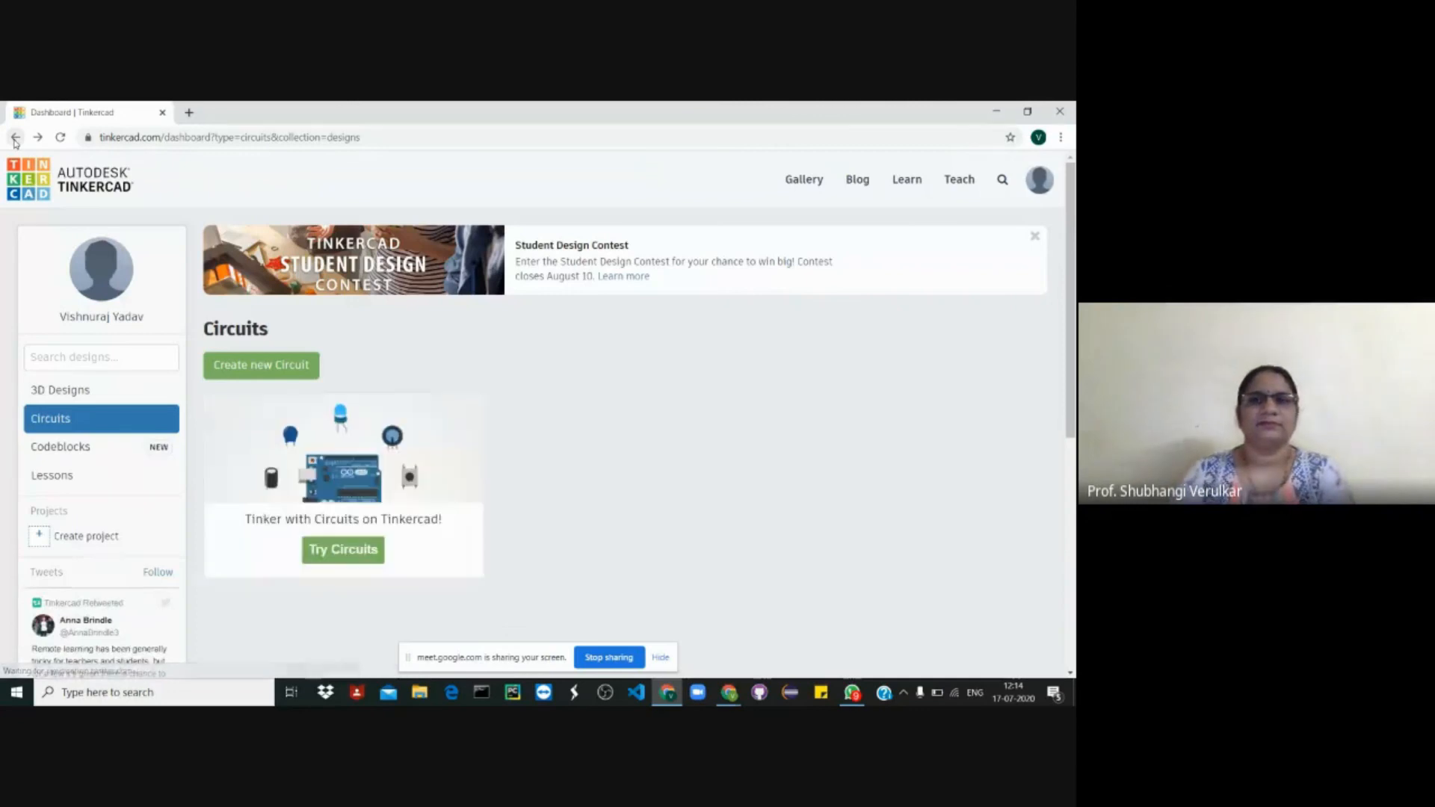
left_click(217, 366)
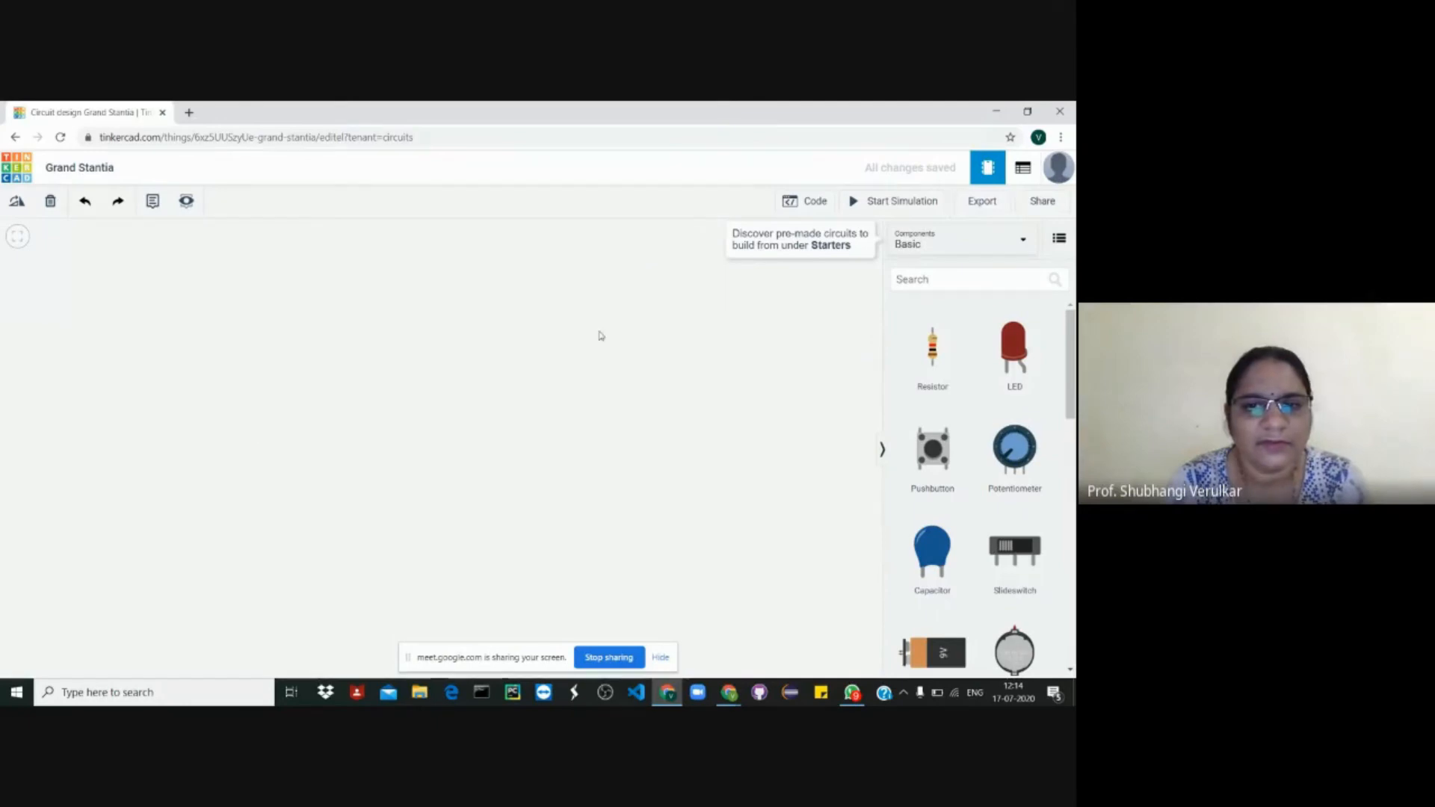
left_click(919, 277)
type("ardu")
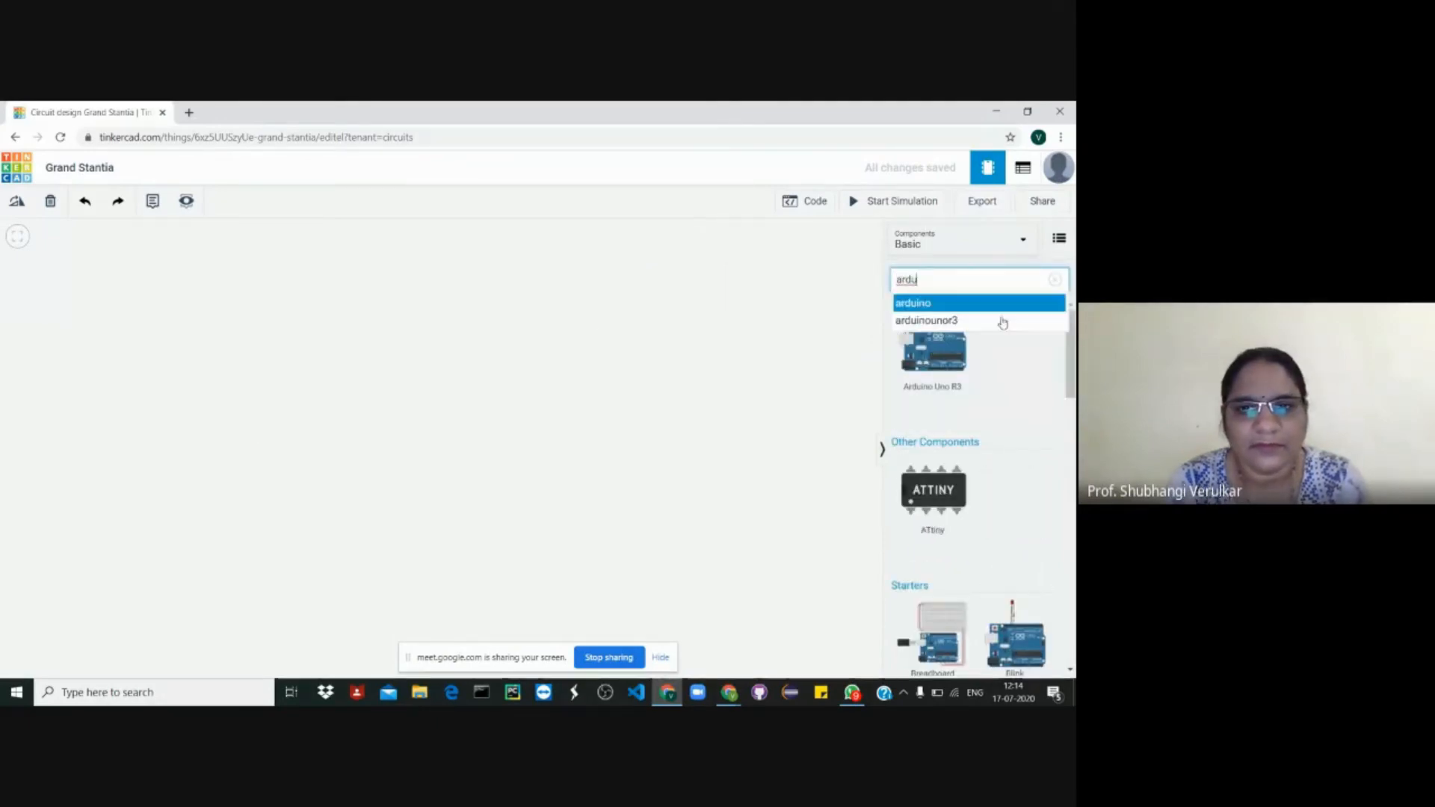
left_click_drag(957, 366, 421, 426)
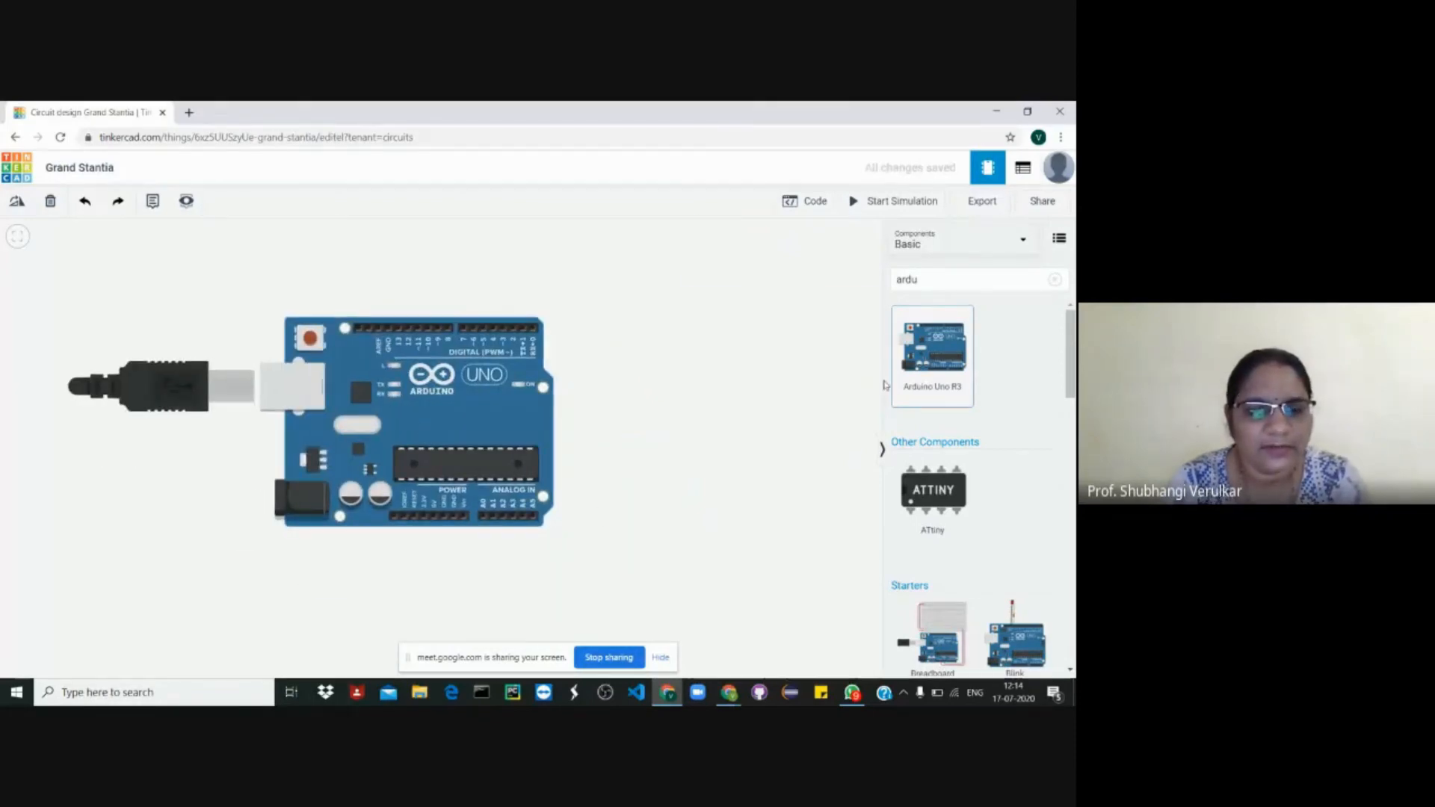
- Search the component library for "buzz" and place a piezo buzzer above the Arduino Uno
left_click(939, 279)
key("BackSpace")
key("BackSpace")
key("BackSpace")
key("BackSpace")
type("buzz")
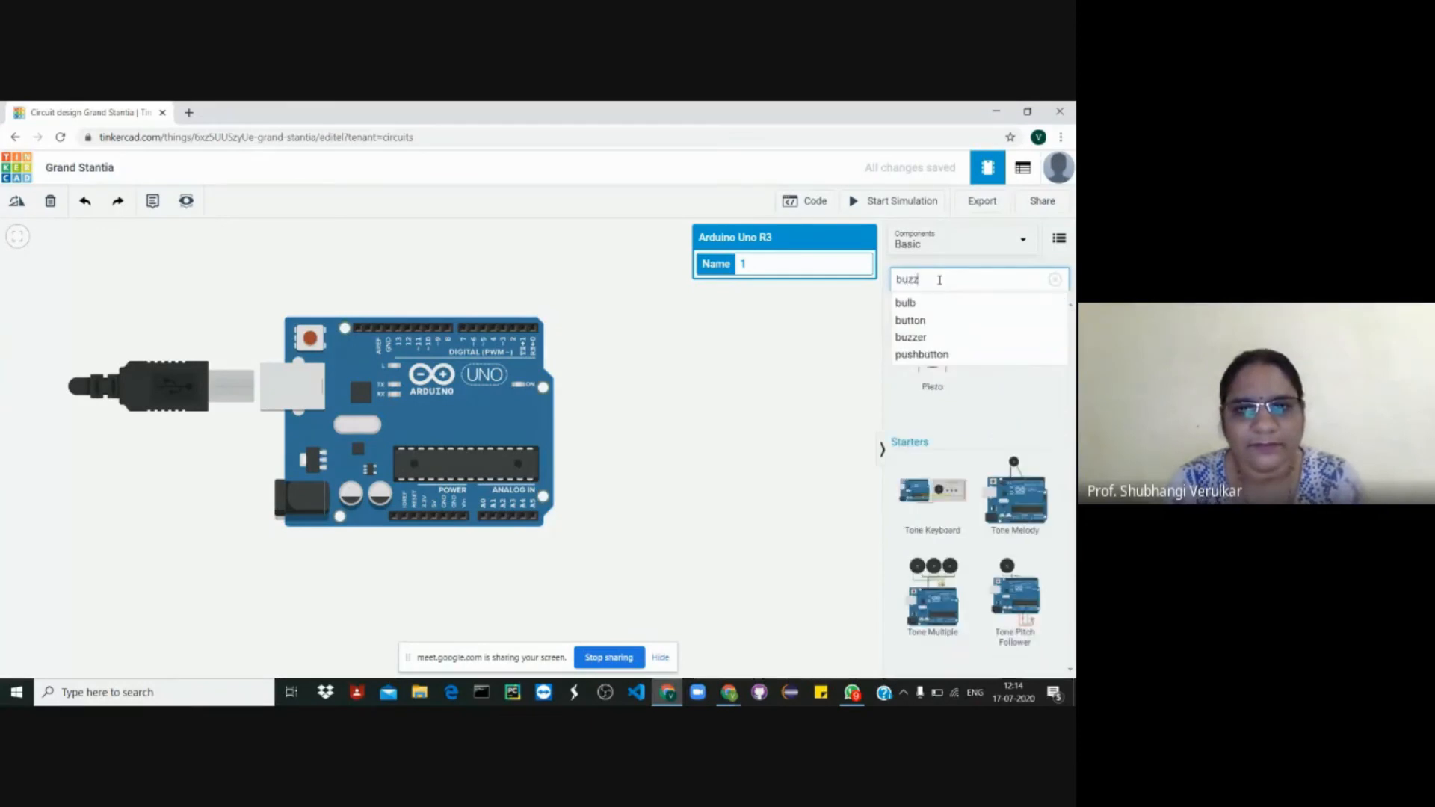
left_click_drag(922, 354, 380, 248)
- Clear the component search so the full Basic component list can be browsed
left_click(931, 282)
key("BackSpace")
key("BackSpace")
key("BackSpace")
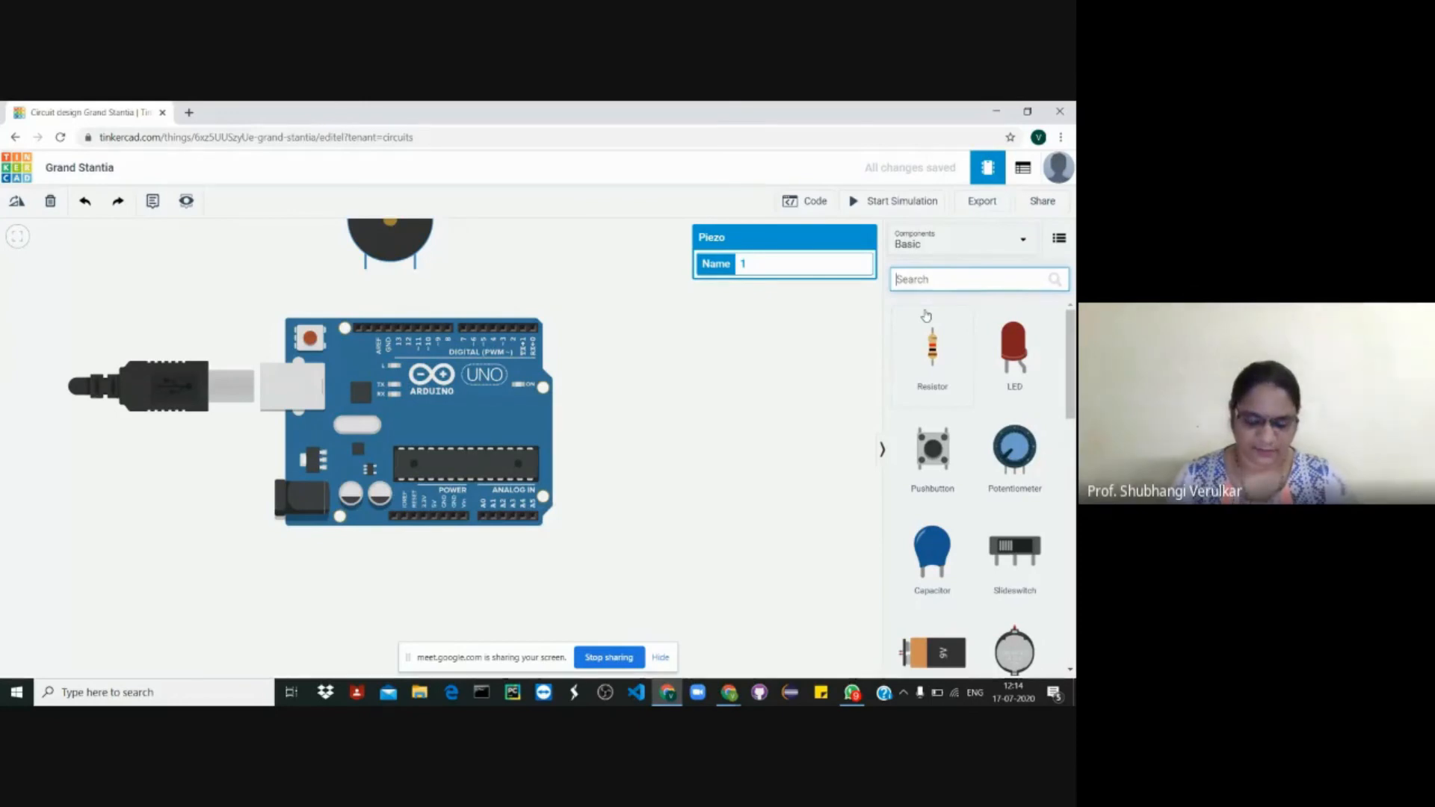
type("h")
key("BackSpace")
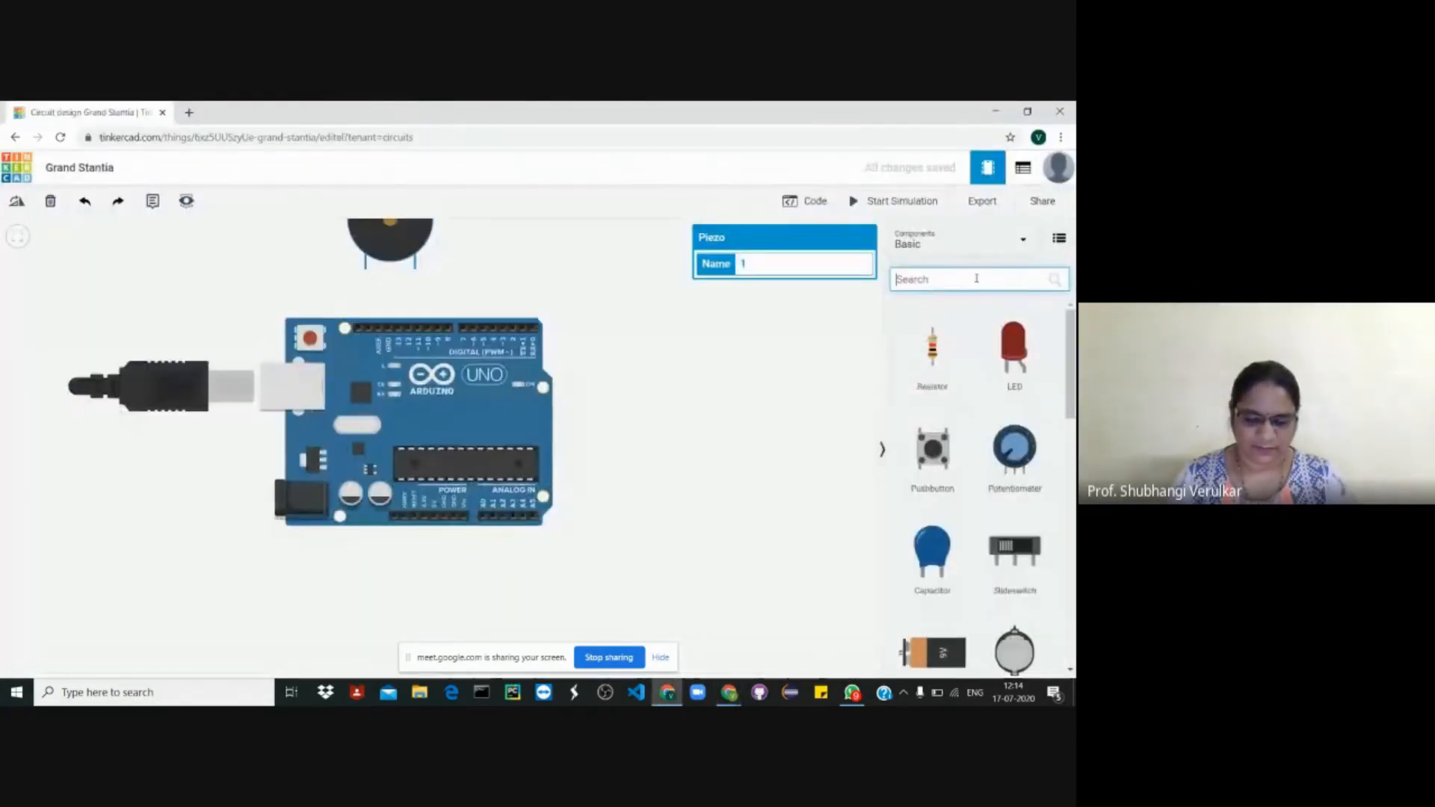
- Wire the piezo's negative terminal to digital pin 12 of the Arduino
left_click(416, 269)
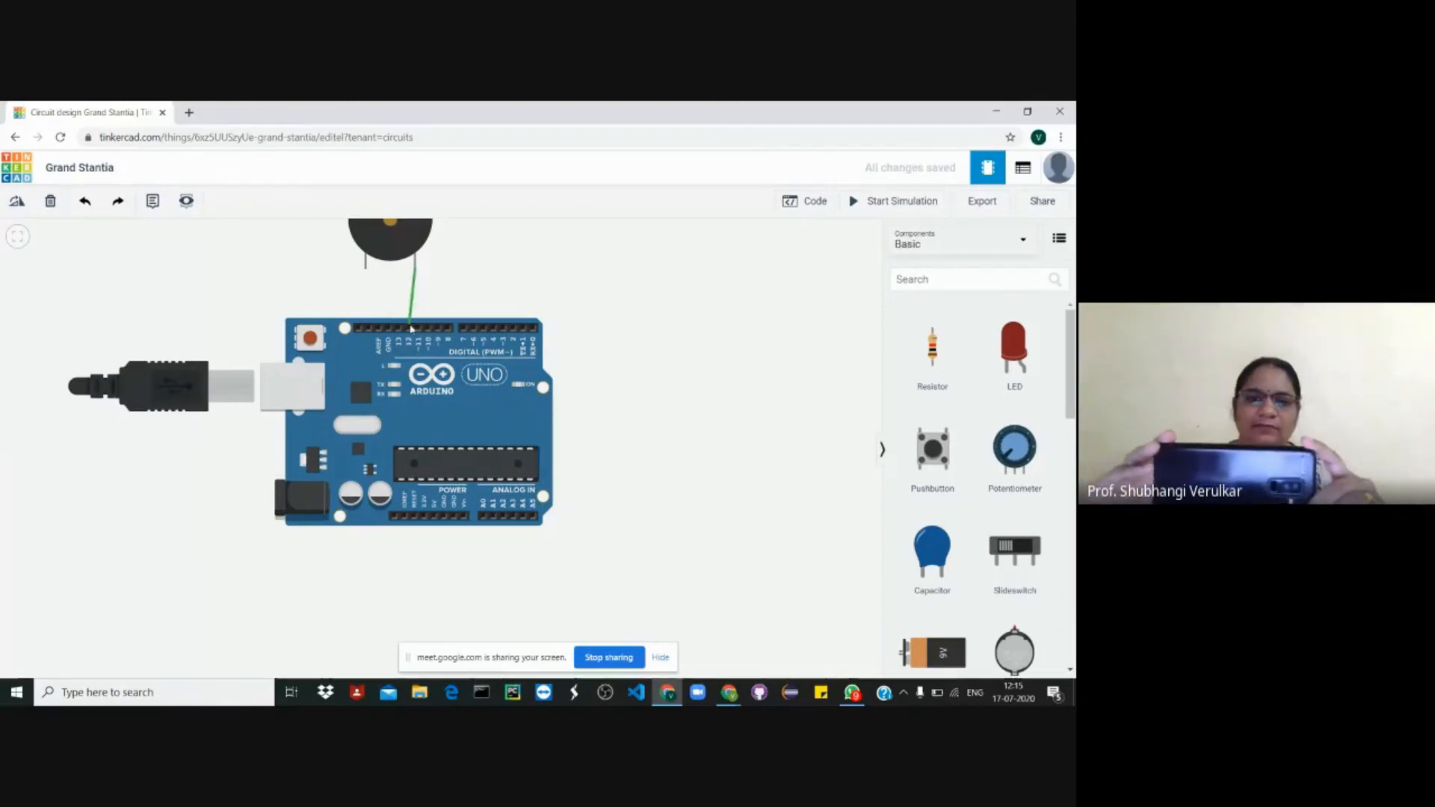
left_click(412, 328)
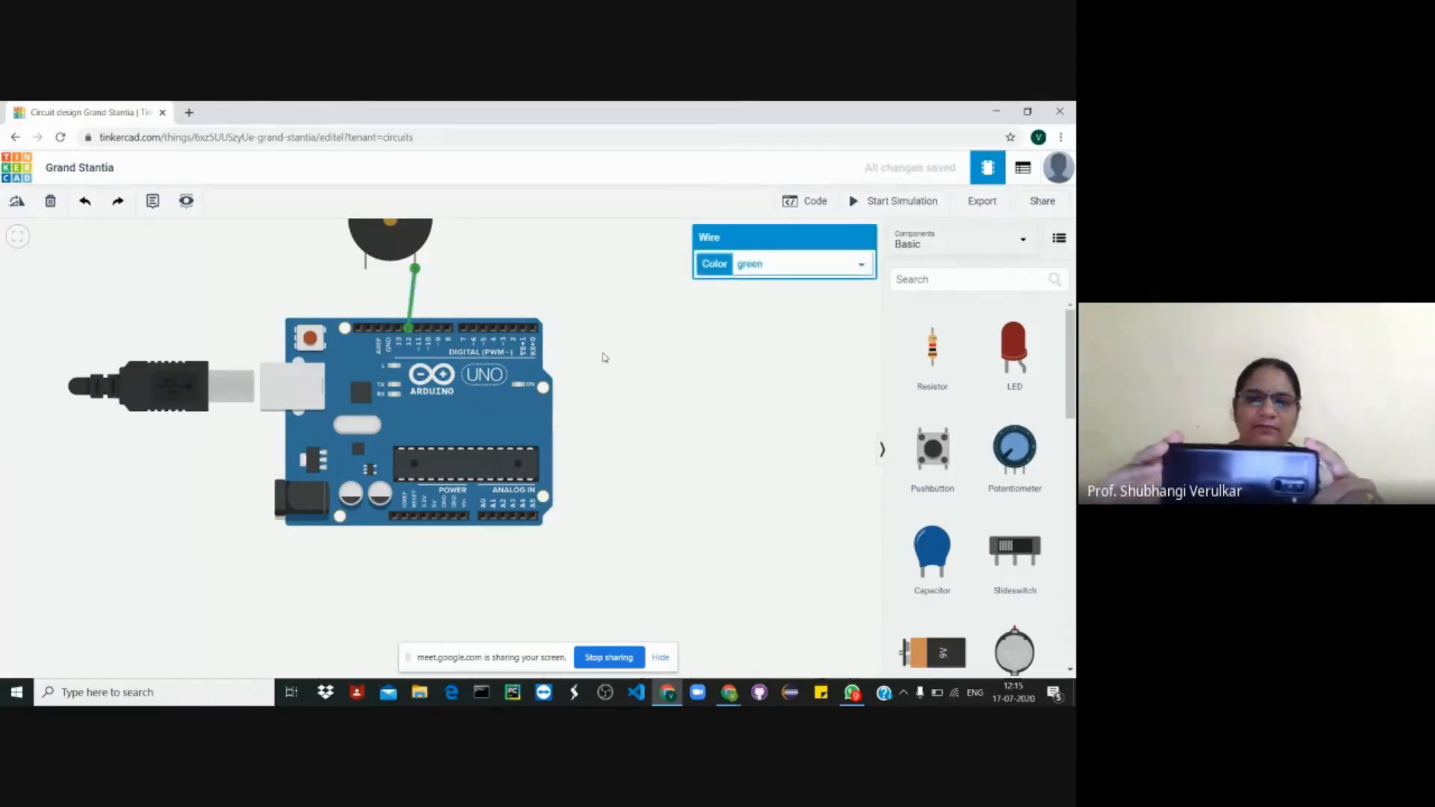
- Move the Arduino lower on the workplane and bring the piezo down just above its digital pins
scroll(625, 365, "up", 5)
scroll(625, 366, "down", 5)
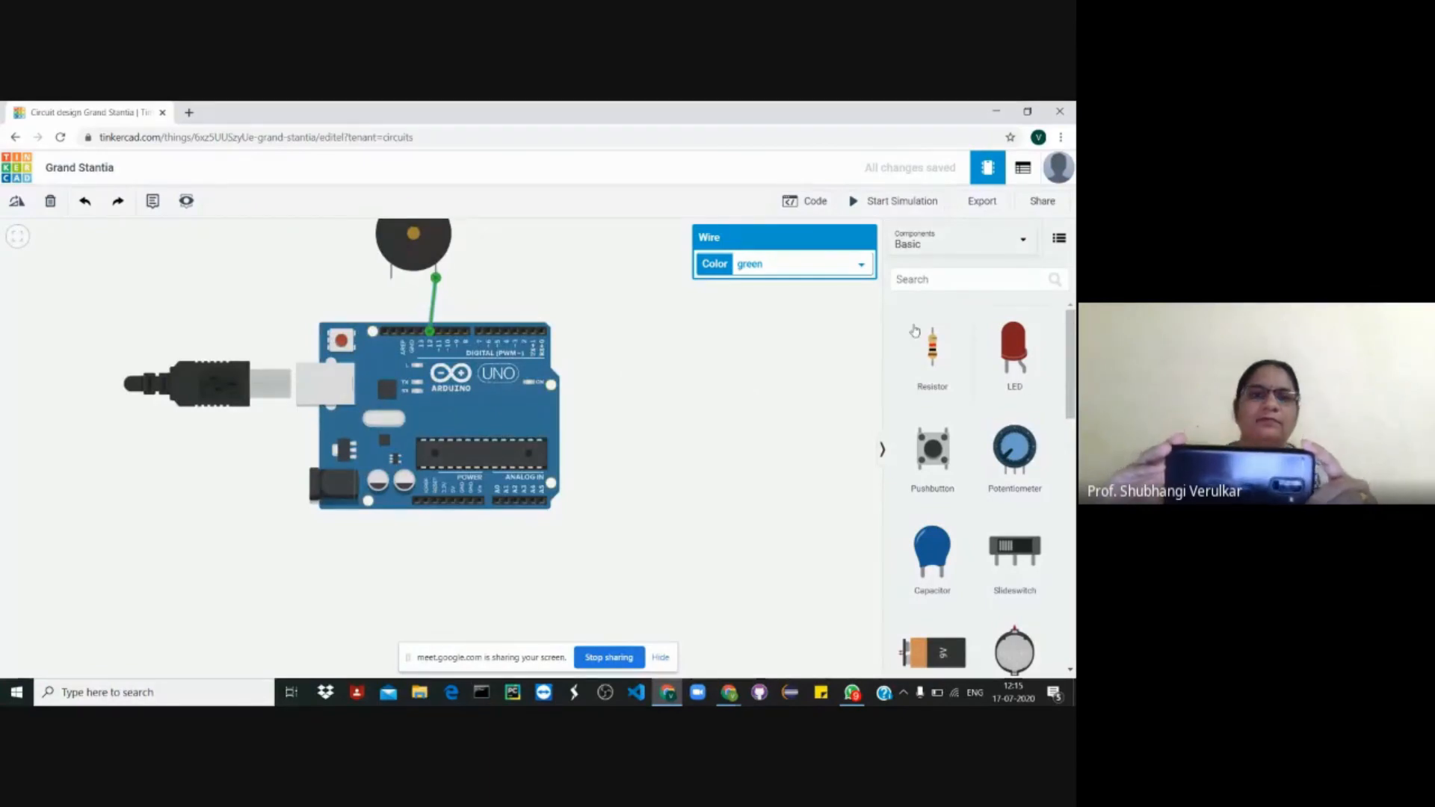
left_click_drag(539, 334, 540, 409)
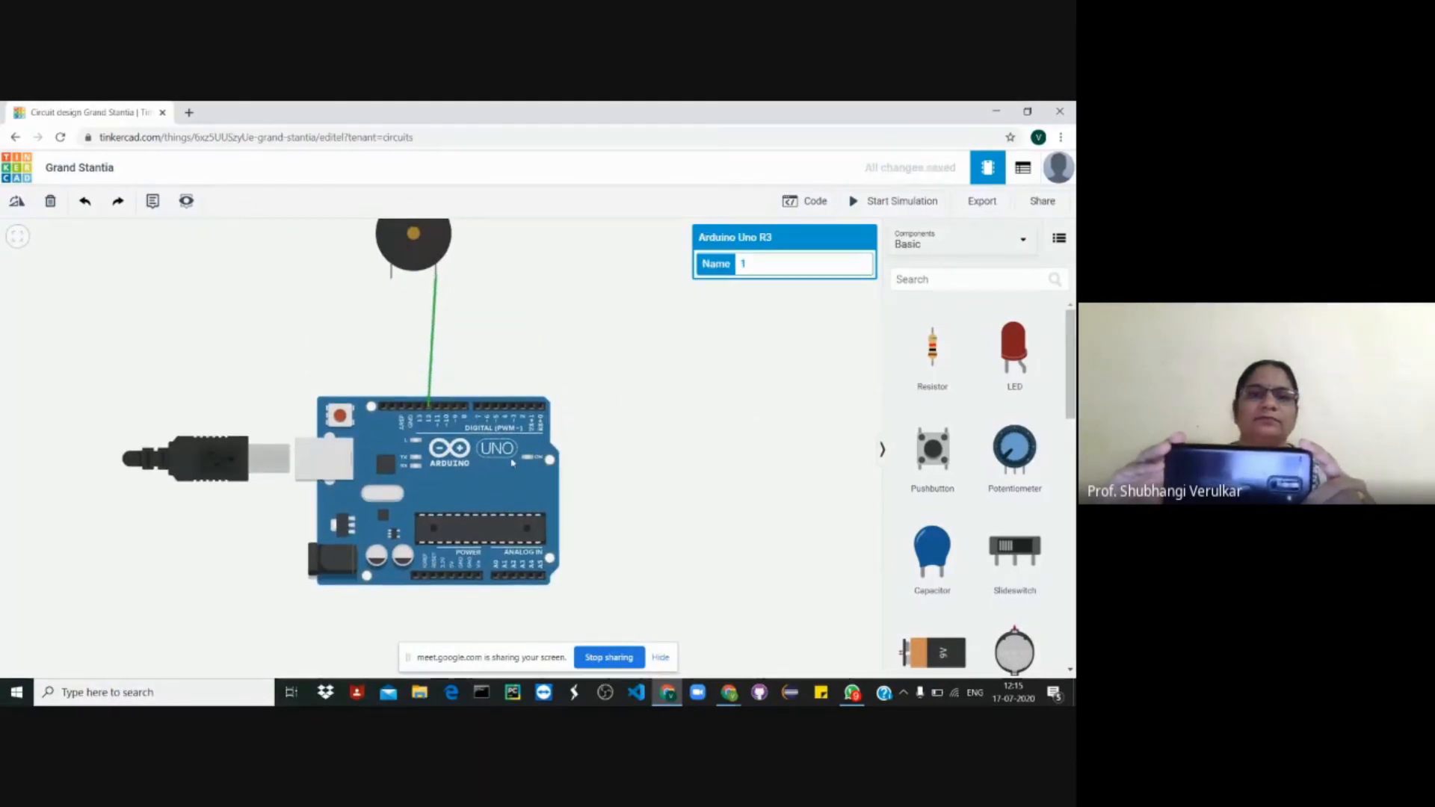
left_click_drag(414, 267, 410, 347)
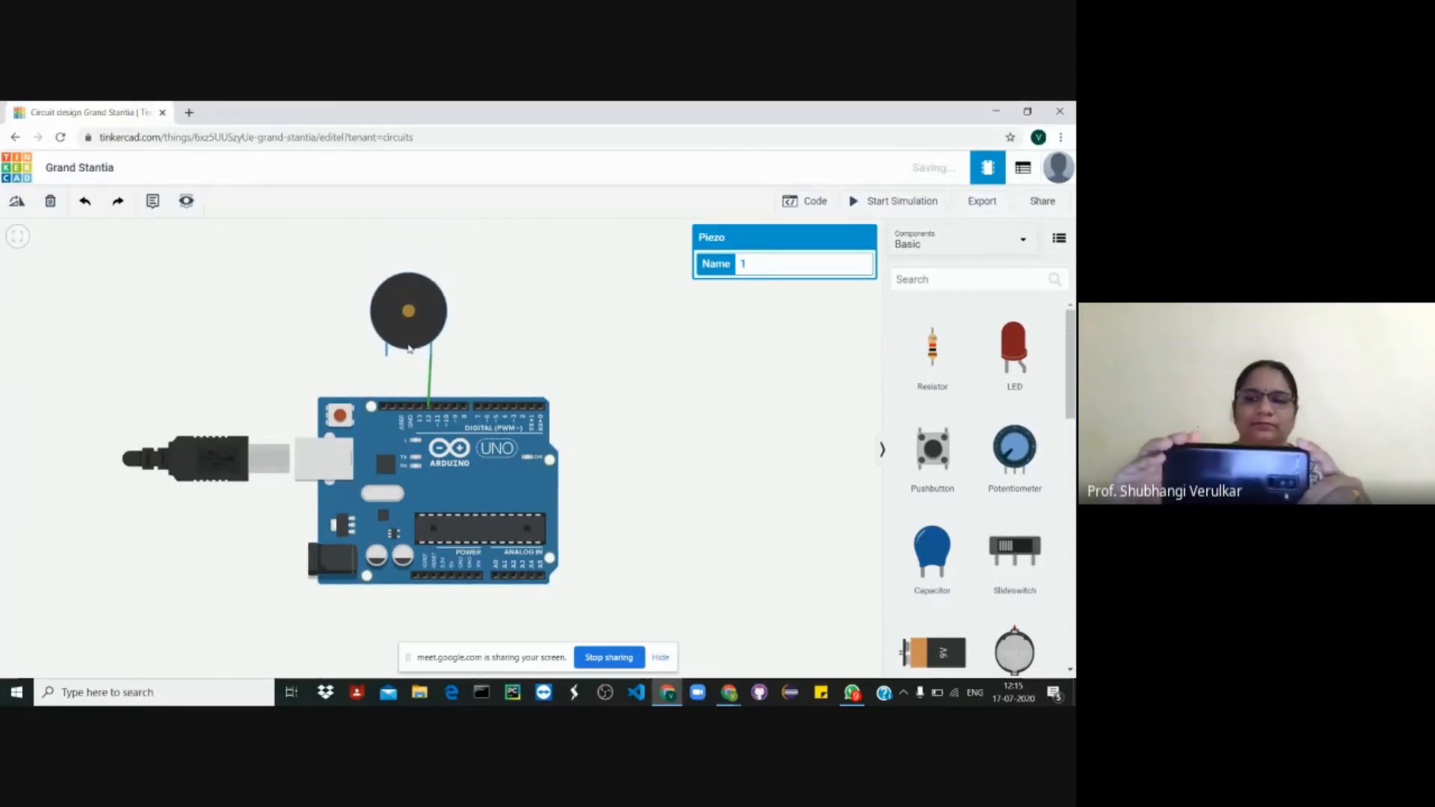
- Wire the piezo's positive terminal to digital pin 9 of the Arduino
left_click(388, 359)
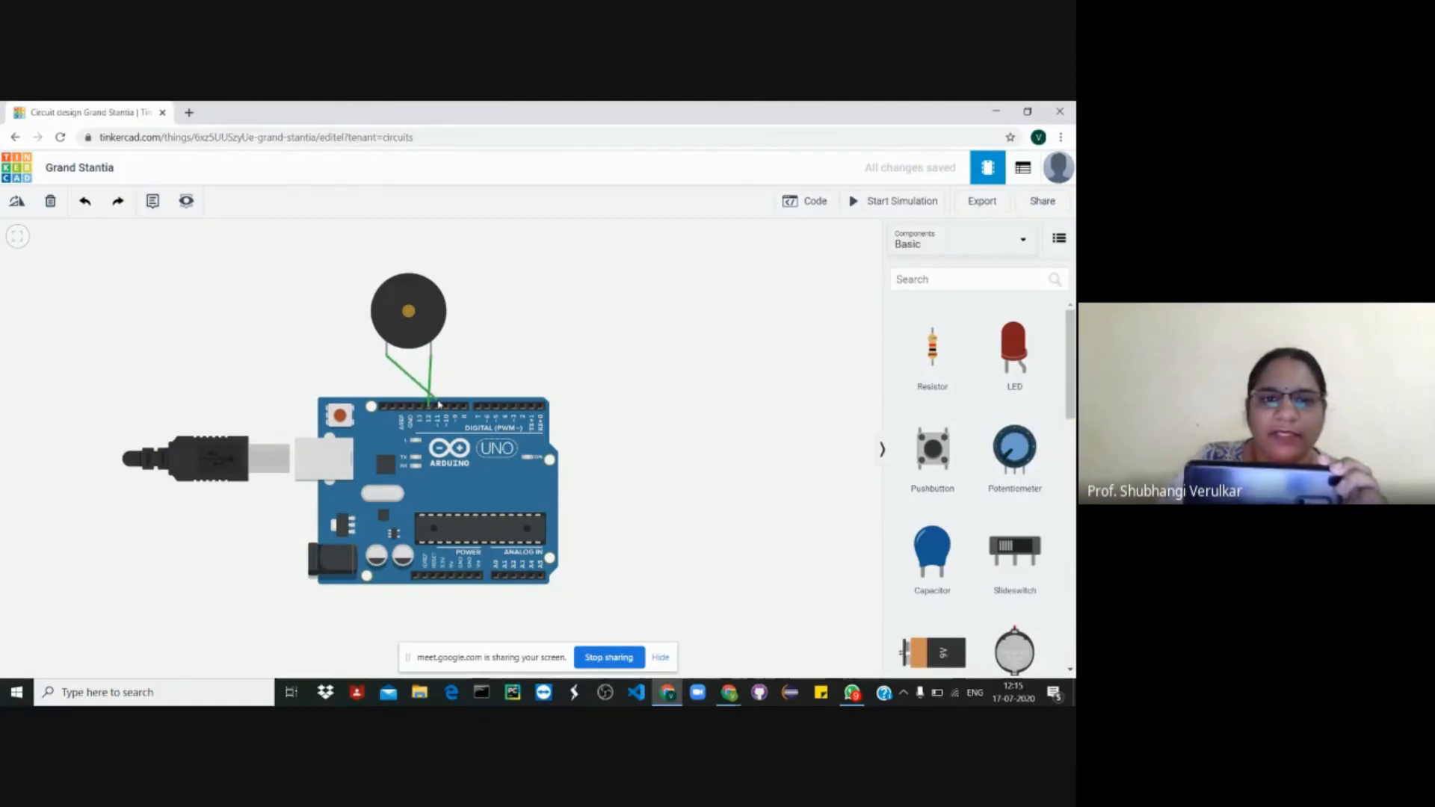
left_click(383, 357)
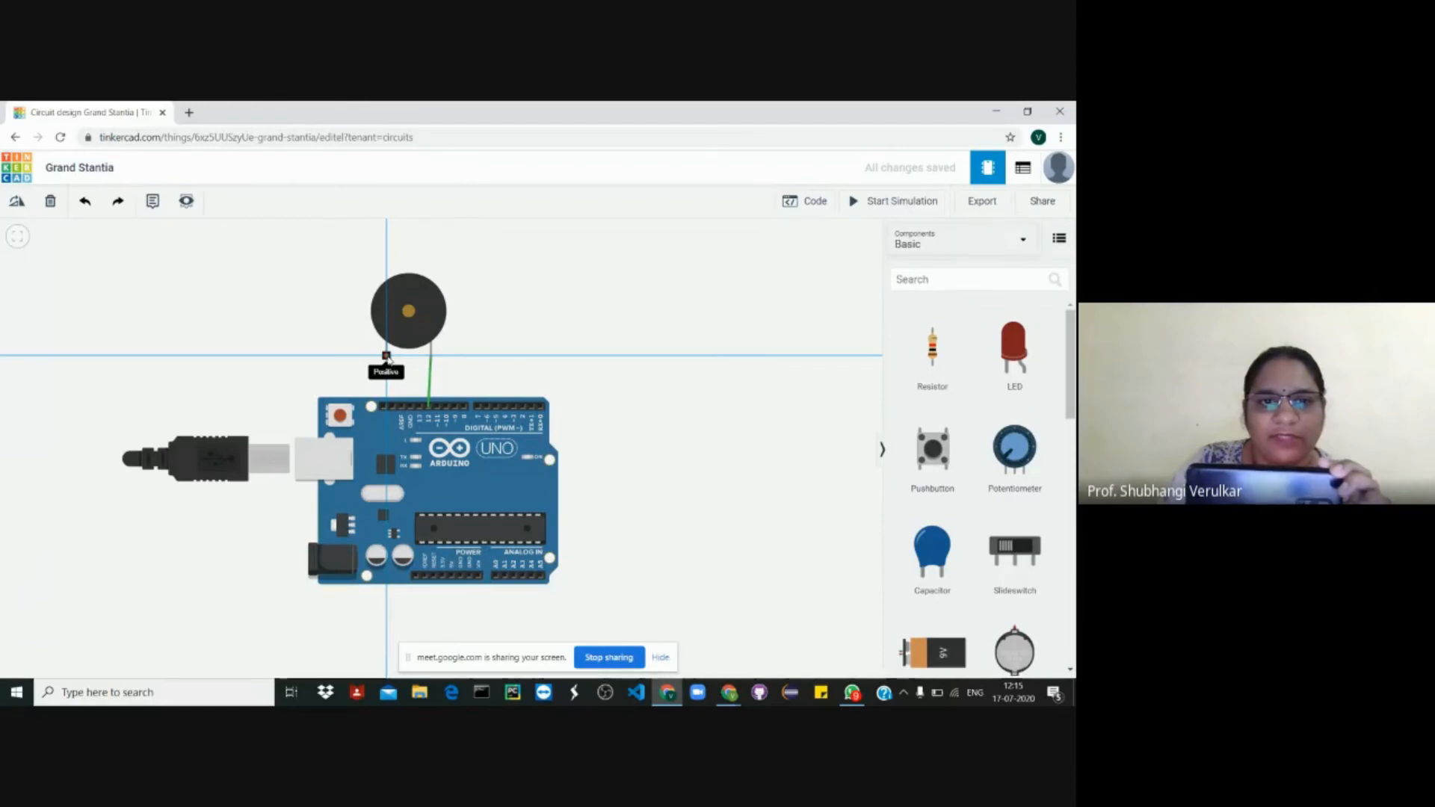
left_click_drag(386, 356, 407, 394)
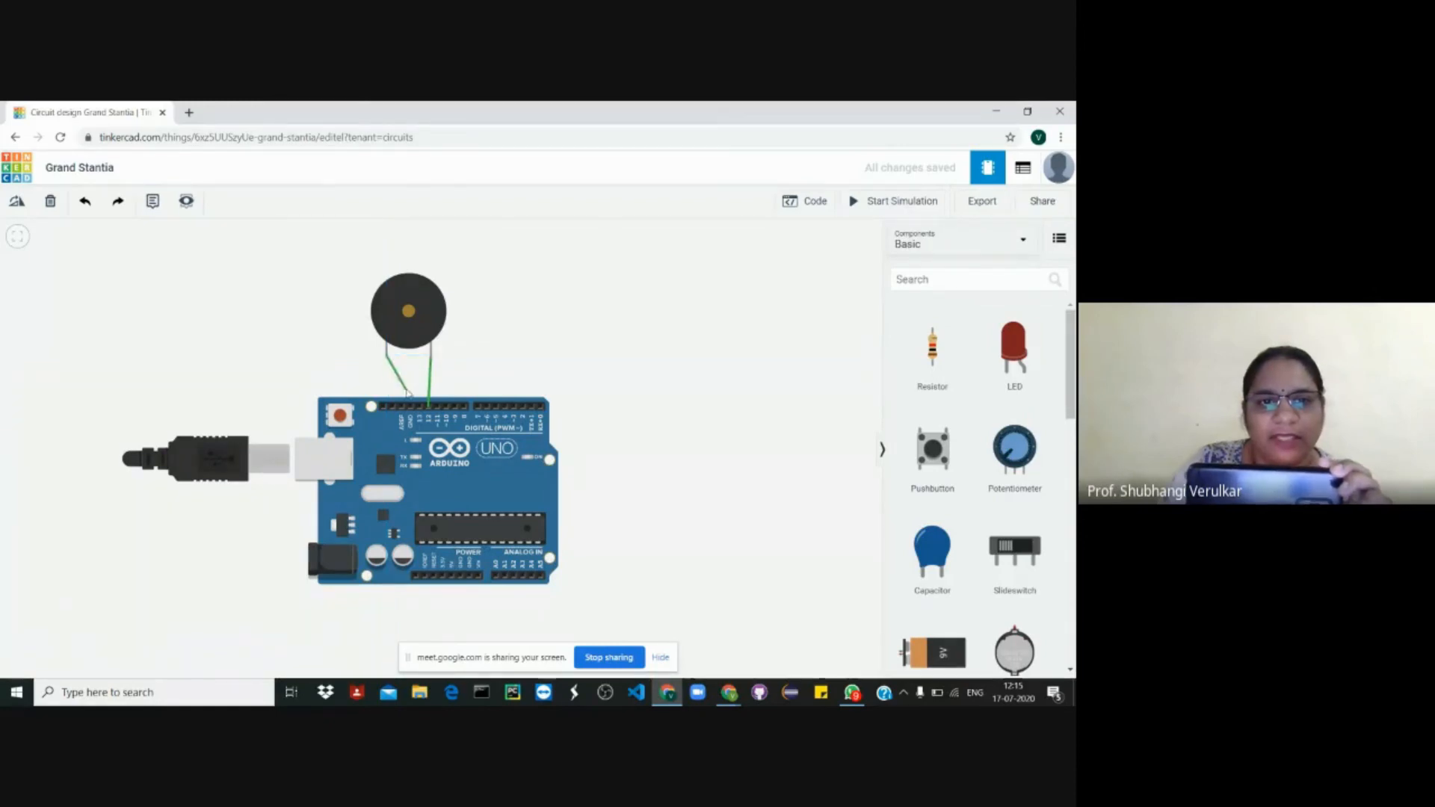
left_click(456, 410)
left_click(926, 279)
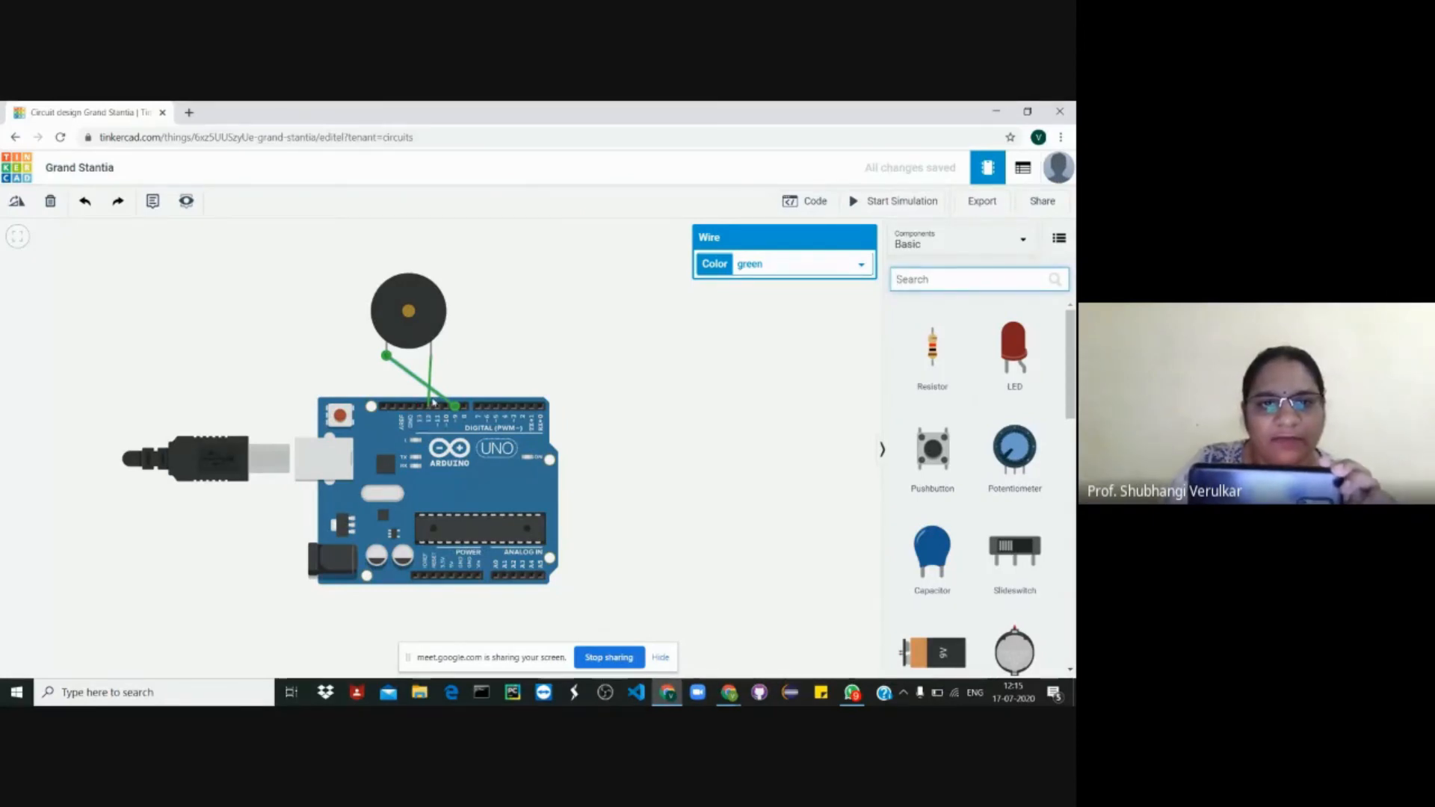
- Delete the wire between the piezo's negative terminal and Arduino pin 12
left_click(430, 405)
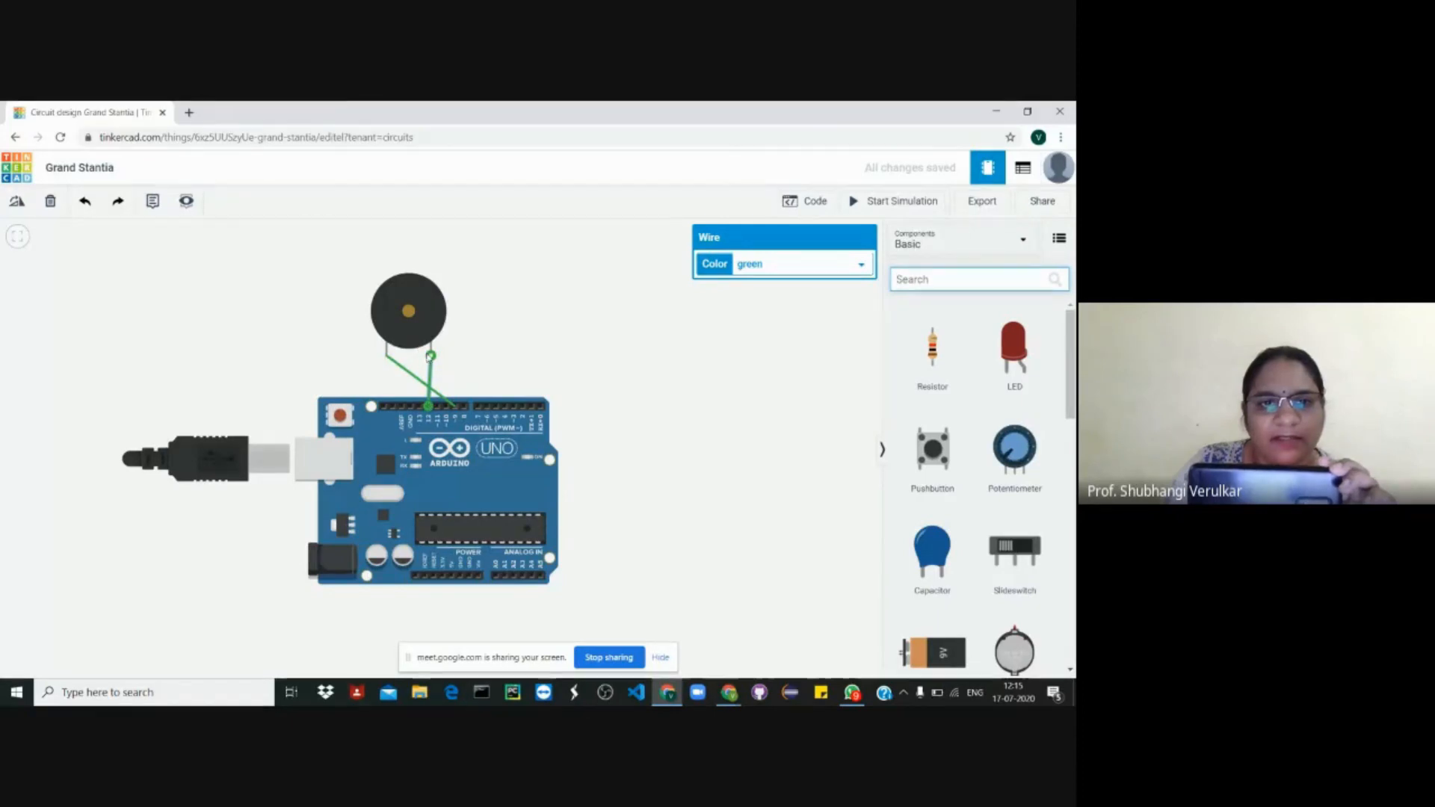
left_click(432, 357)
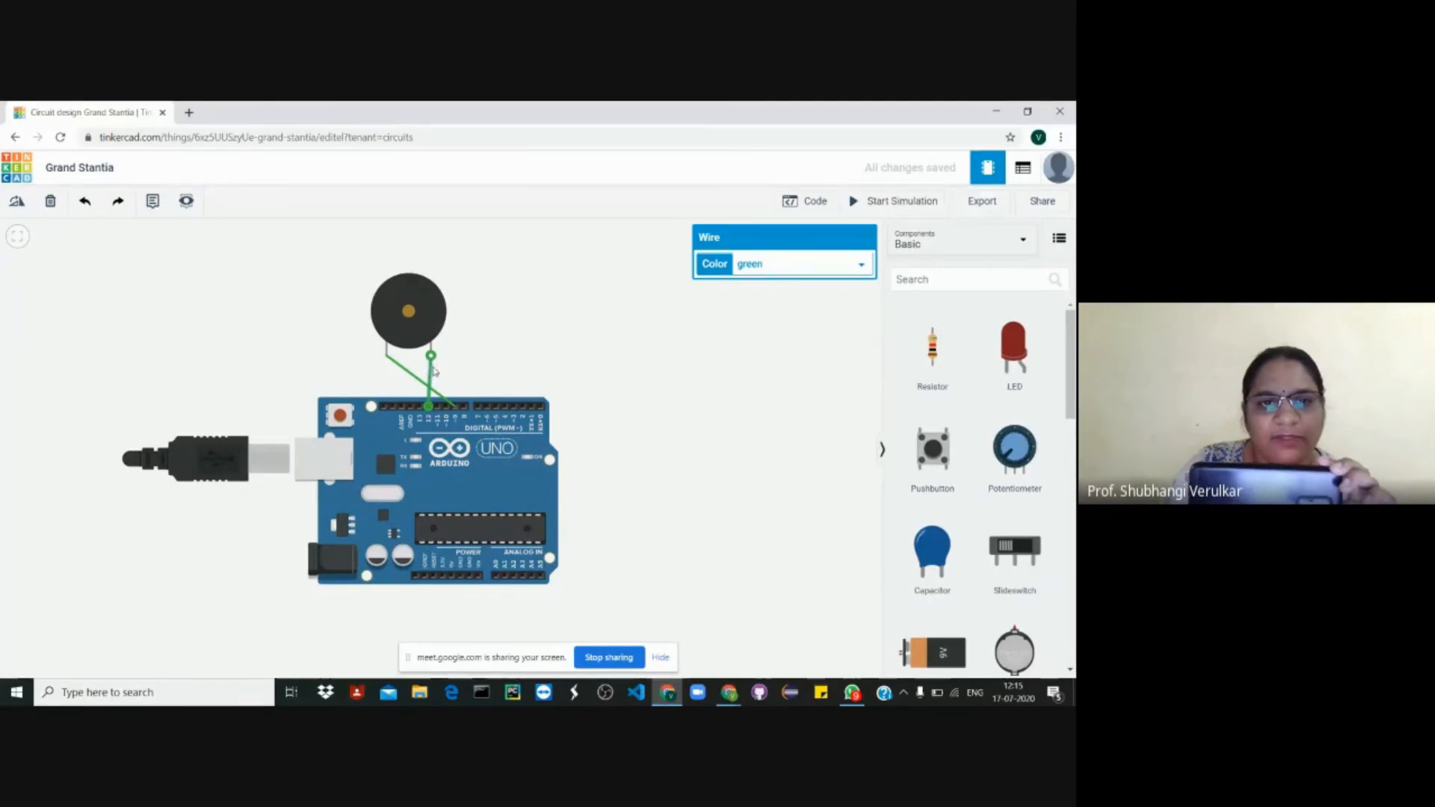
key("Delete")
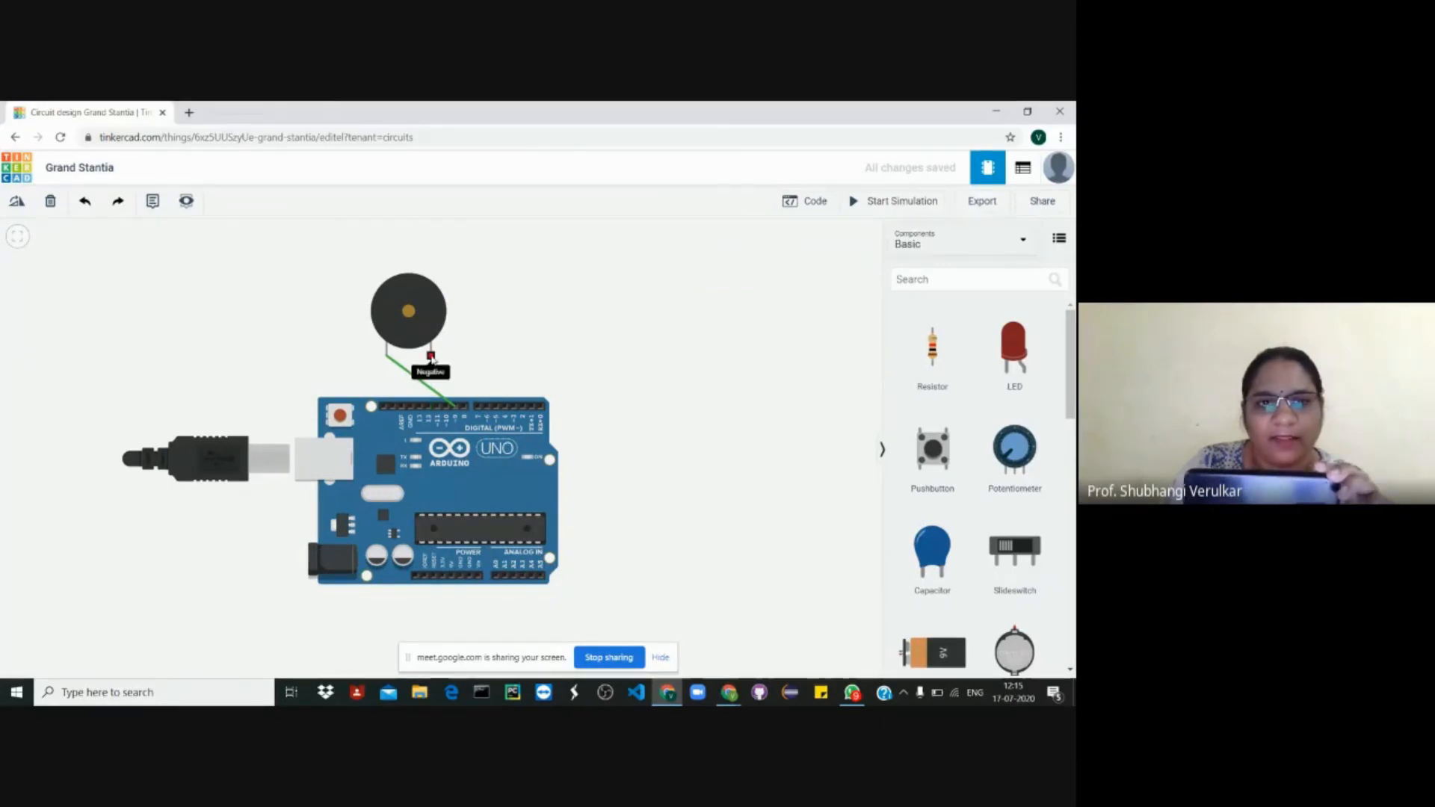
- Wire the piezo's negative terminal to the GND pin beside pin 13 on the Arduino
left_click(431, 357)
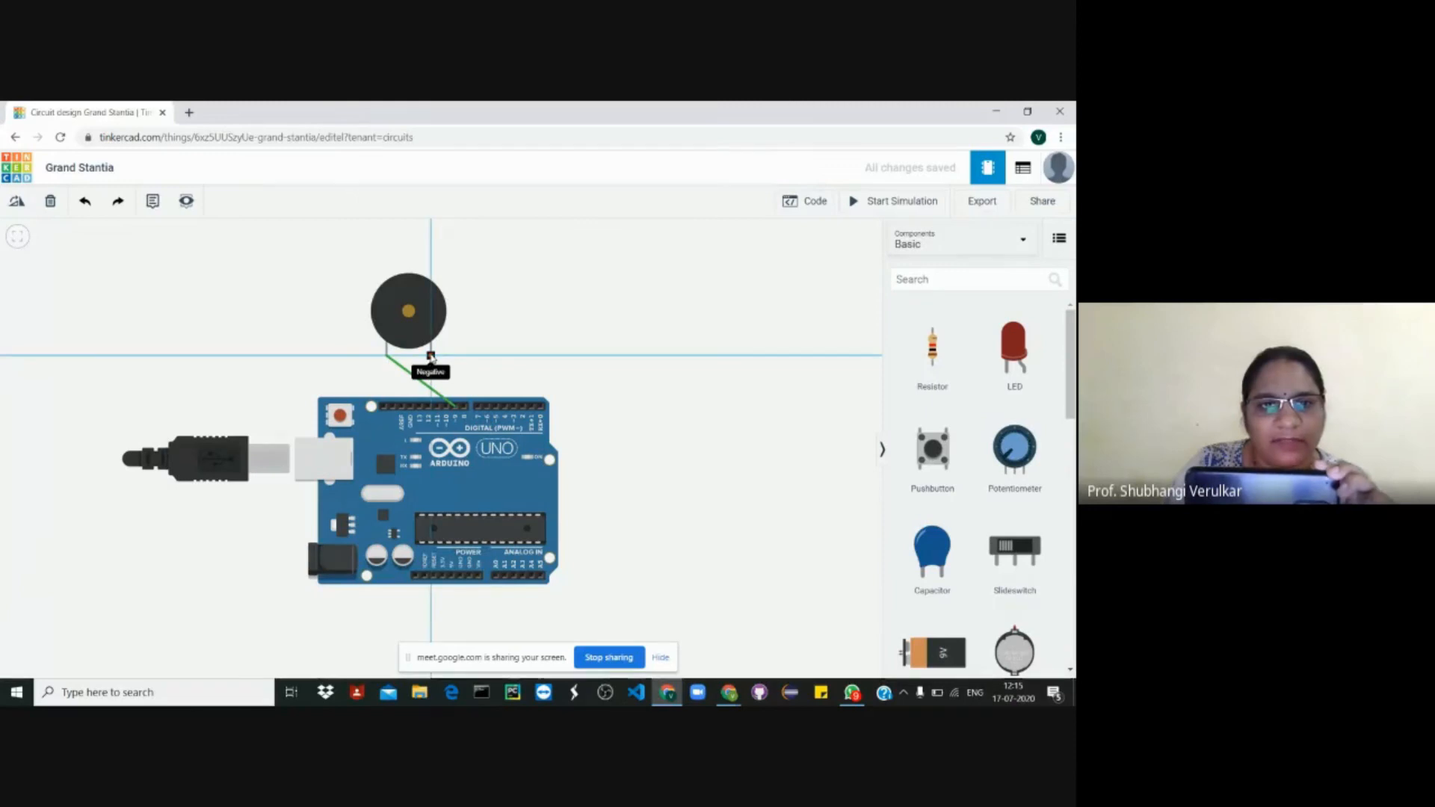
left_click(410, 407)
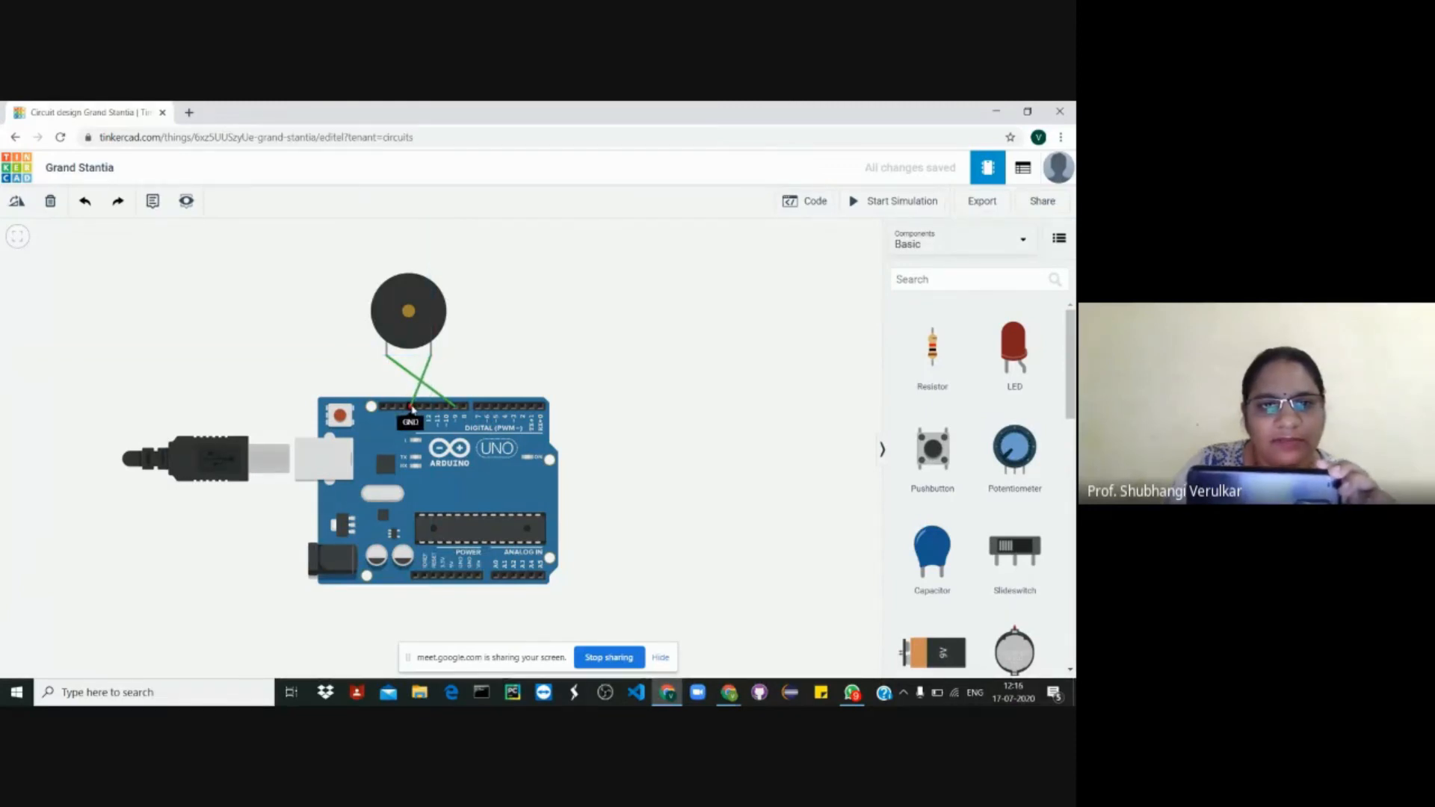
left_click(413, 407)
left_click(942, 283)
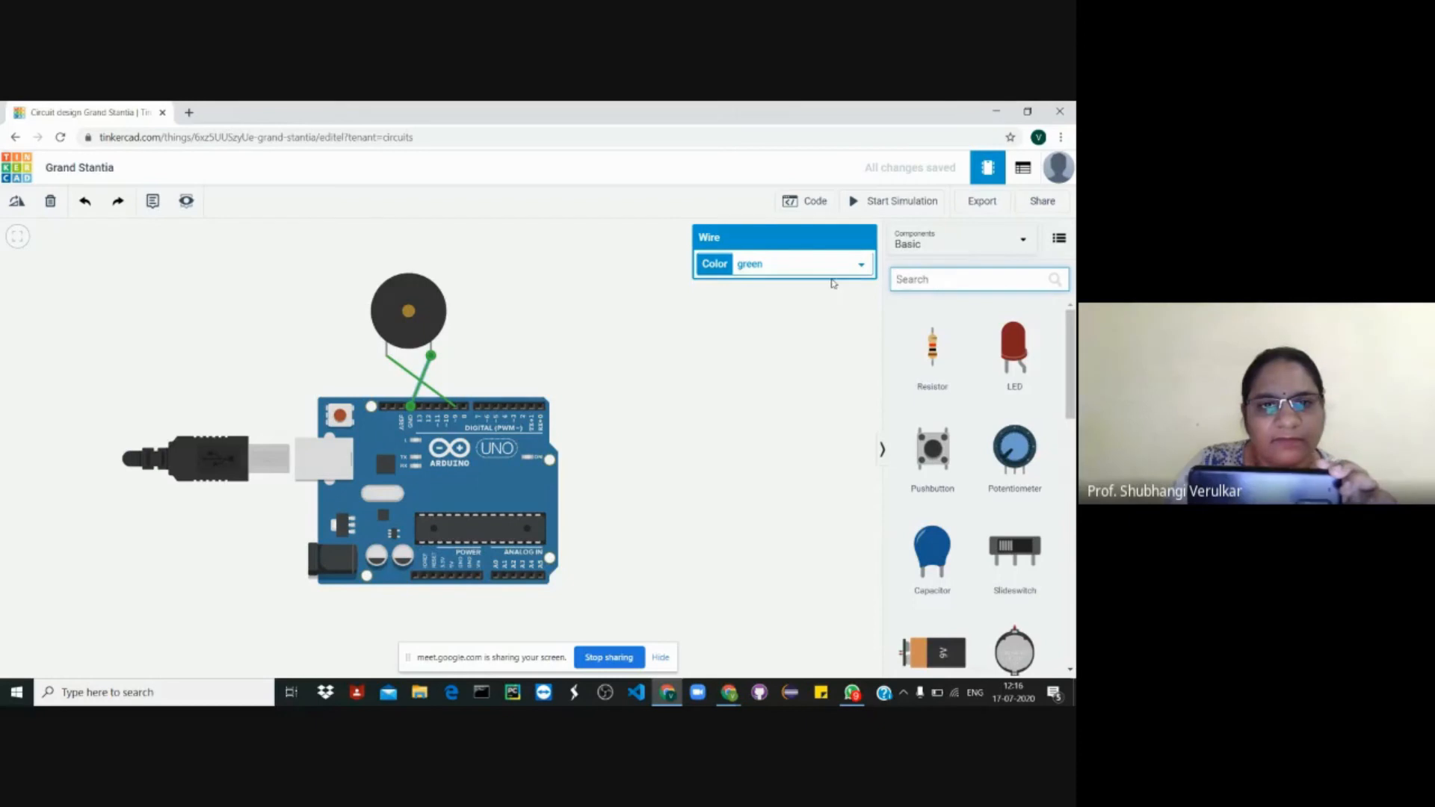
left_click(694, 348)
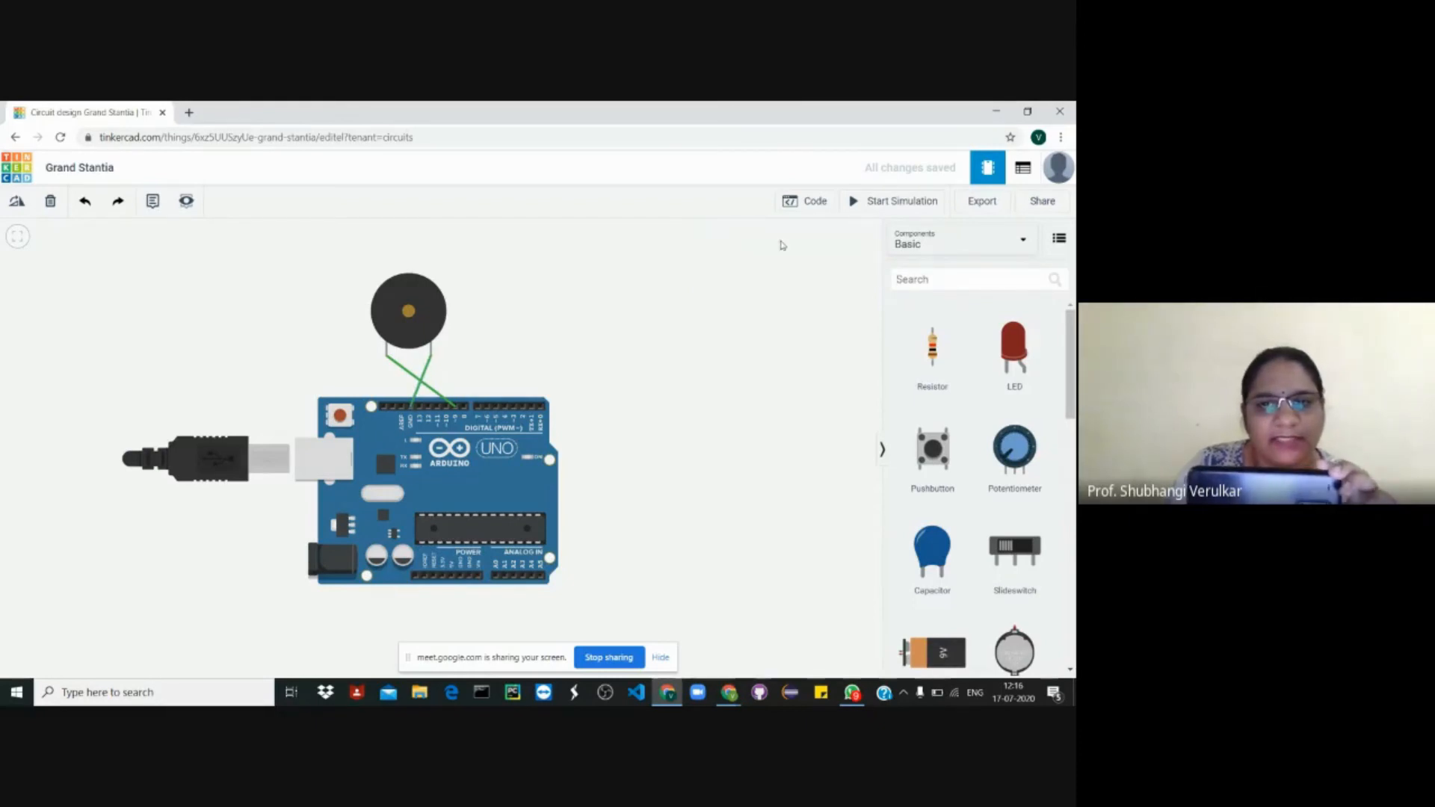
- Search the component library for "pir sensor" and place a PIR Sensor to the right of the Arduino
left_click(911, 278)
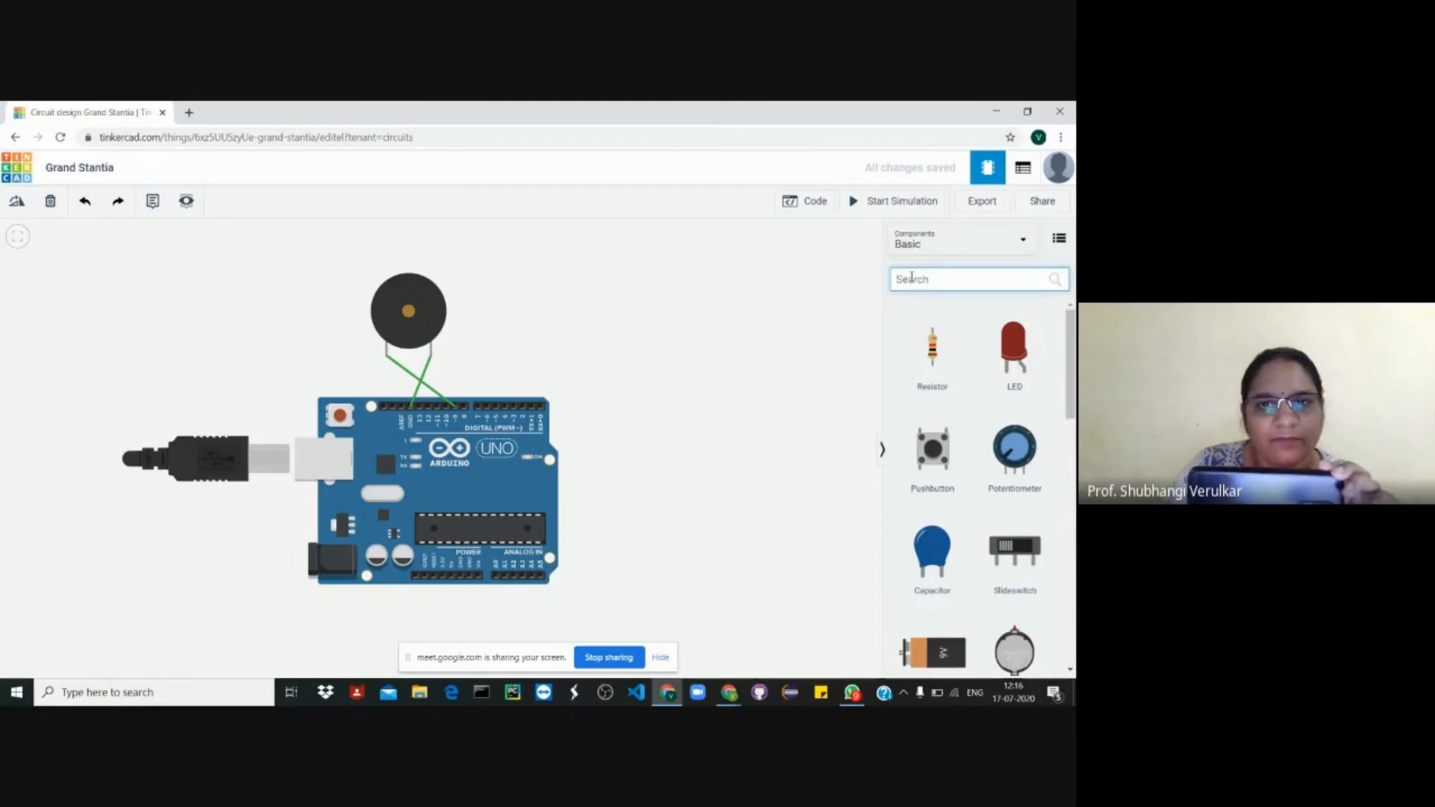
type("pir")
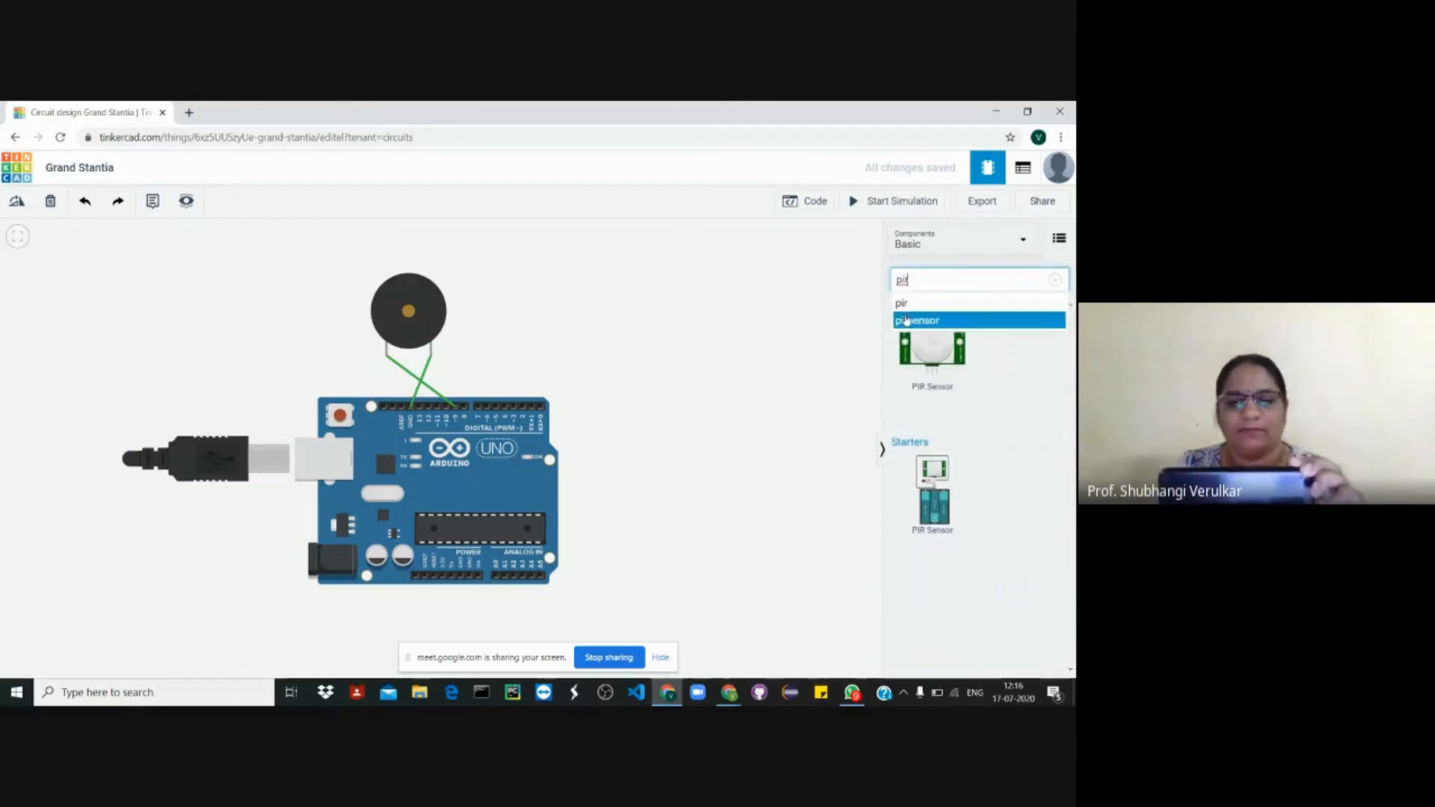
left_click(906, 319)
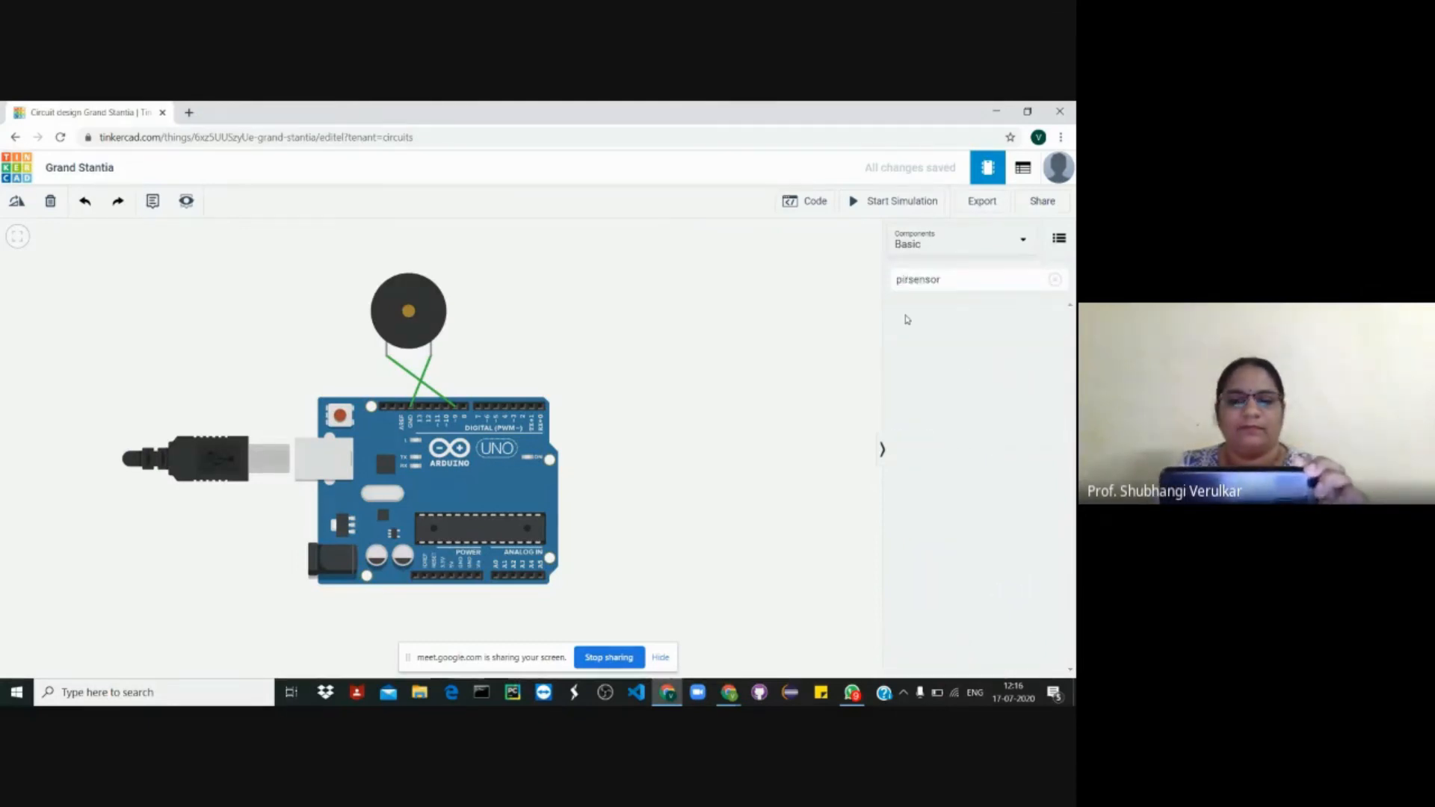
left_click(943, 282)
key("Left")
key("Left")
key("Left")
key("Left")
key("Left")
key("Left")
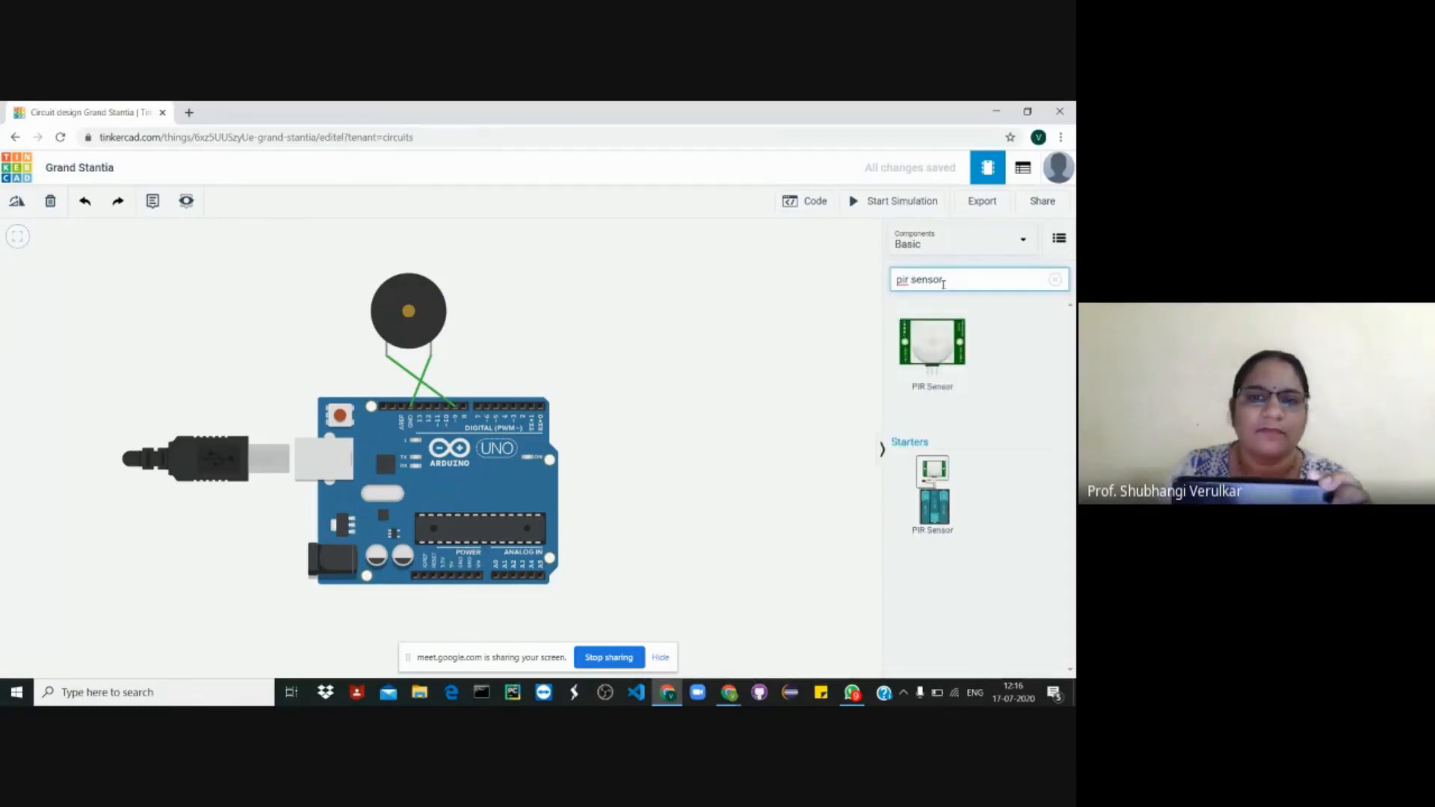
left_click_drag(944, 352, 725, 501)
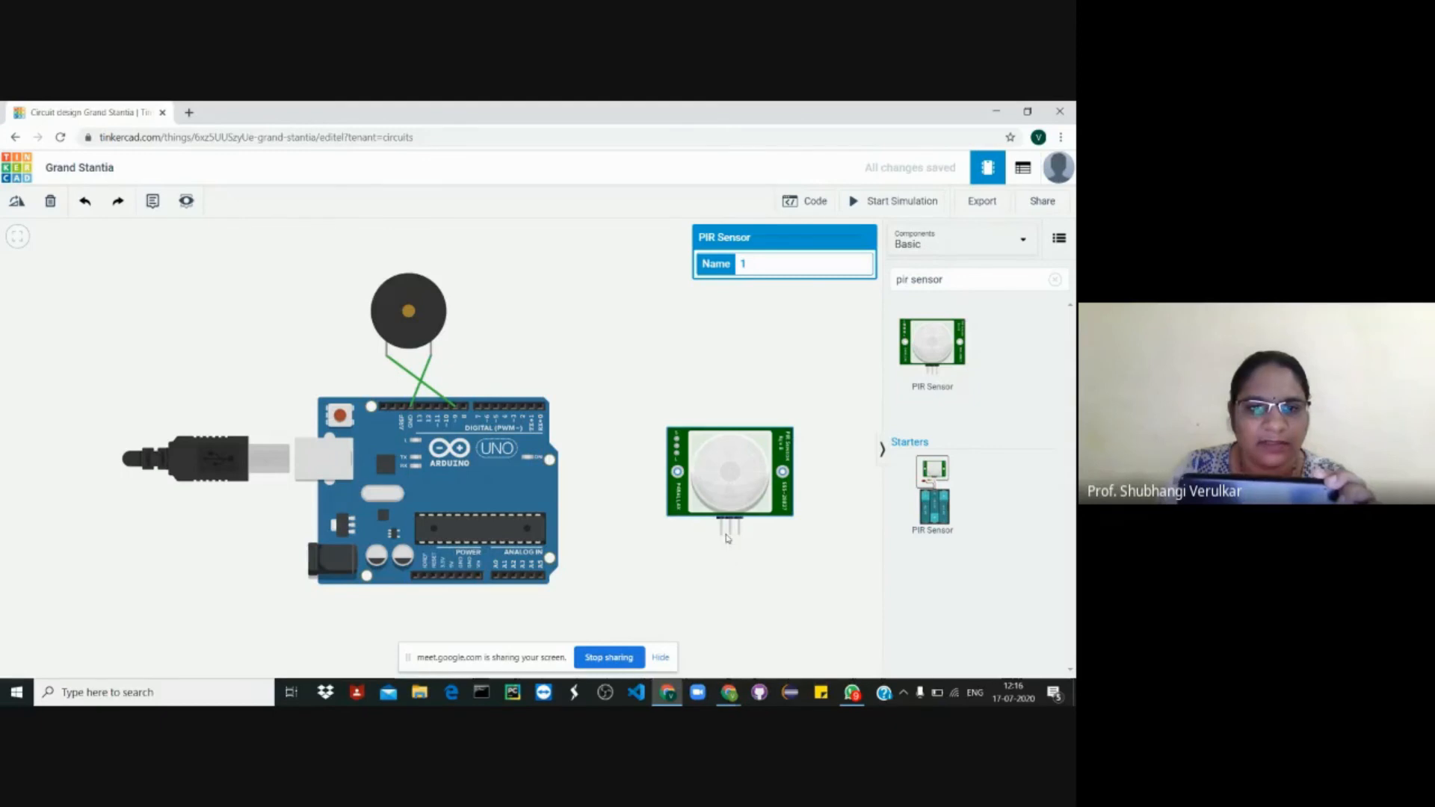
- Wire the PIR sensor's leftmost pin to Arduino digital pin 8, routing it below the sensor and up around the board's right side
left_click(722, 534)
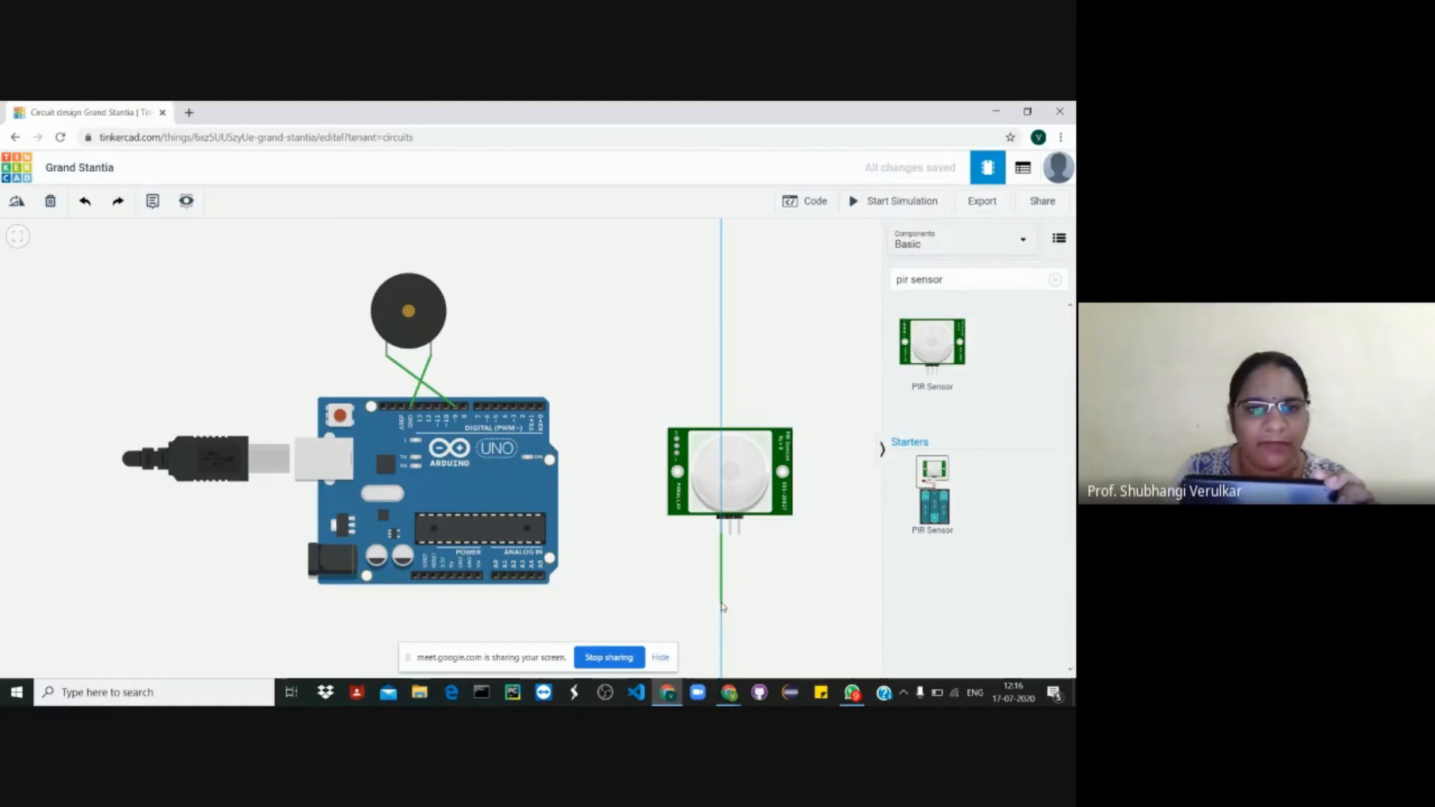
left_click(721, 602)
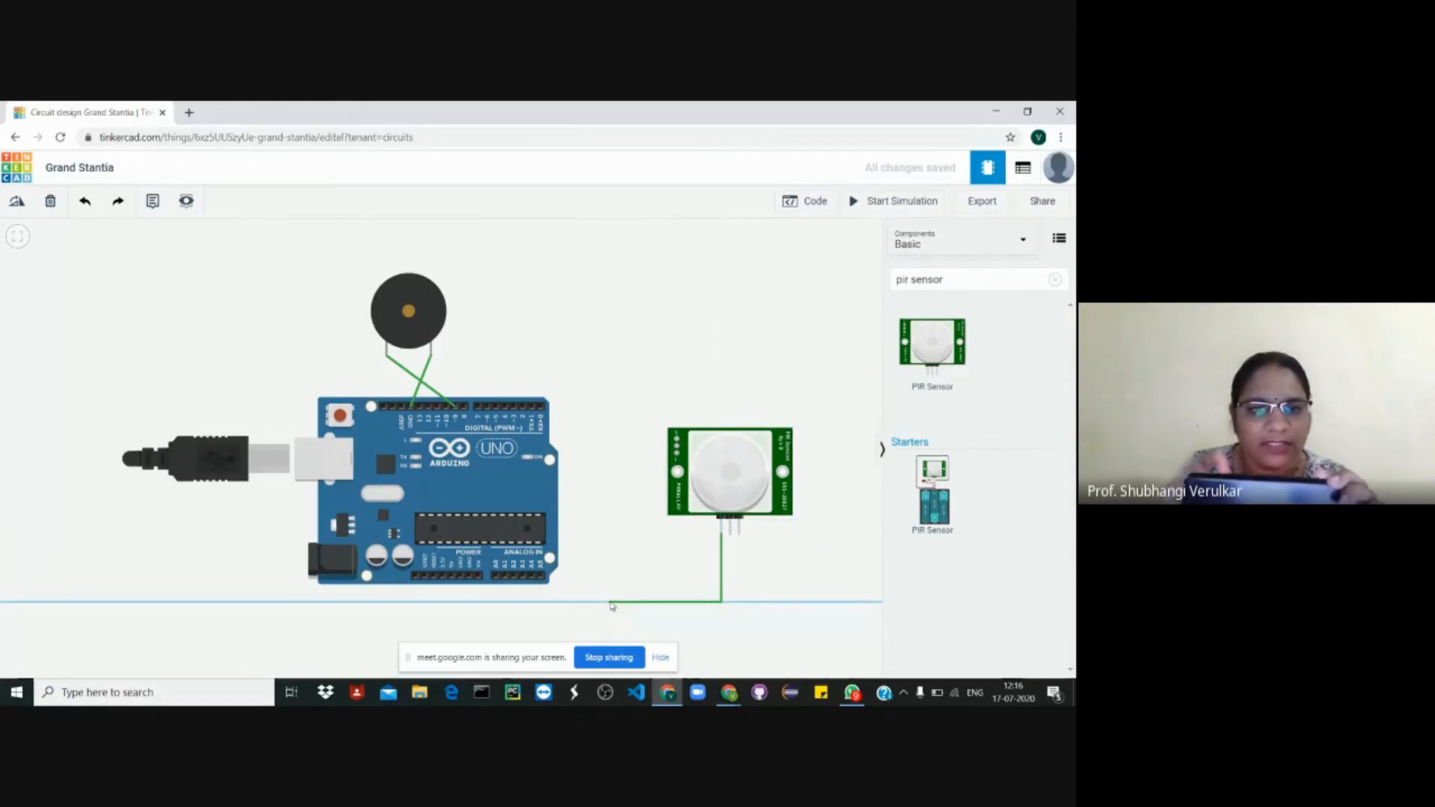
left_click(609, 603)
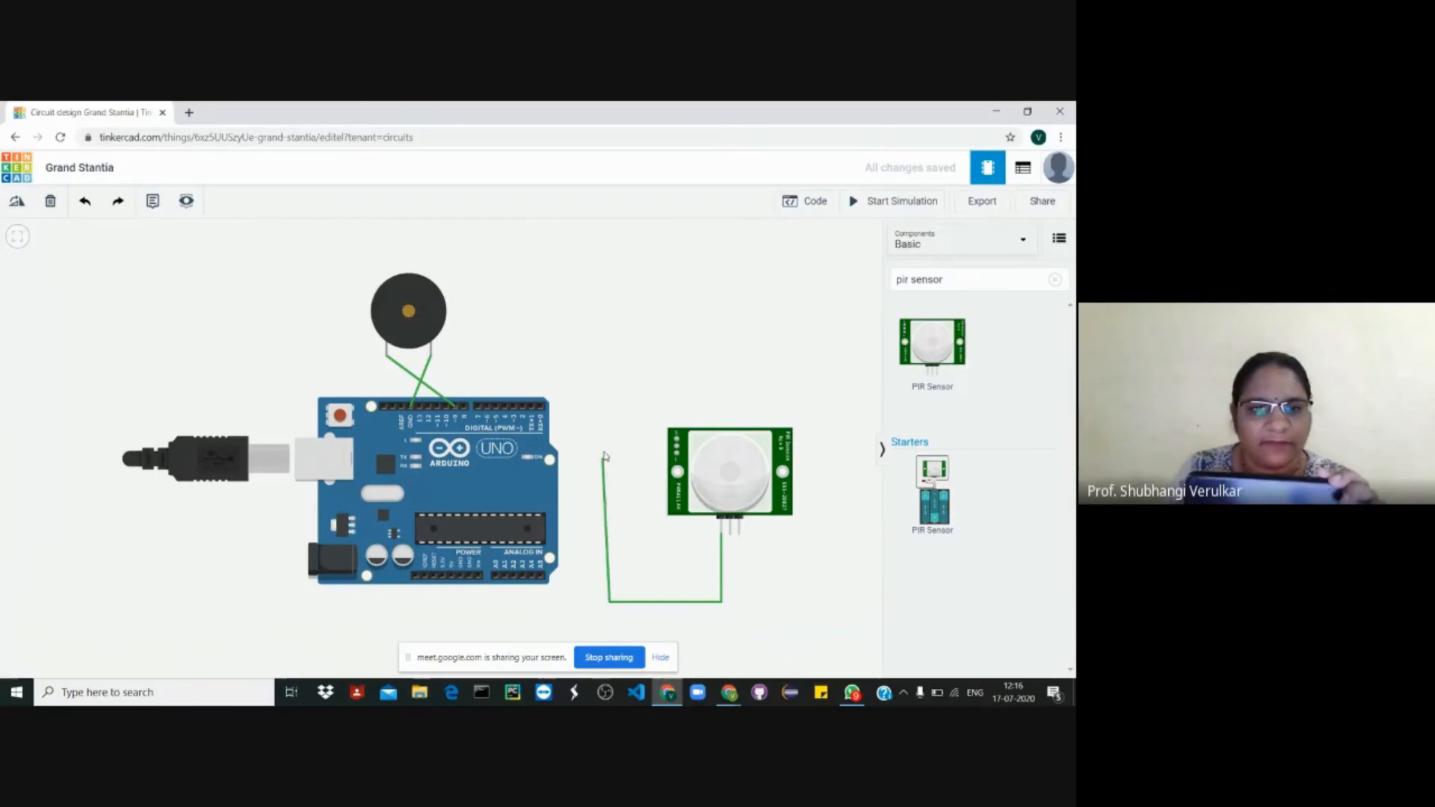
left_click(616, 349)
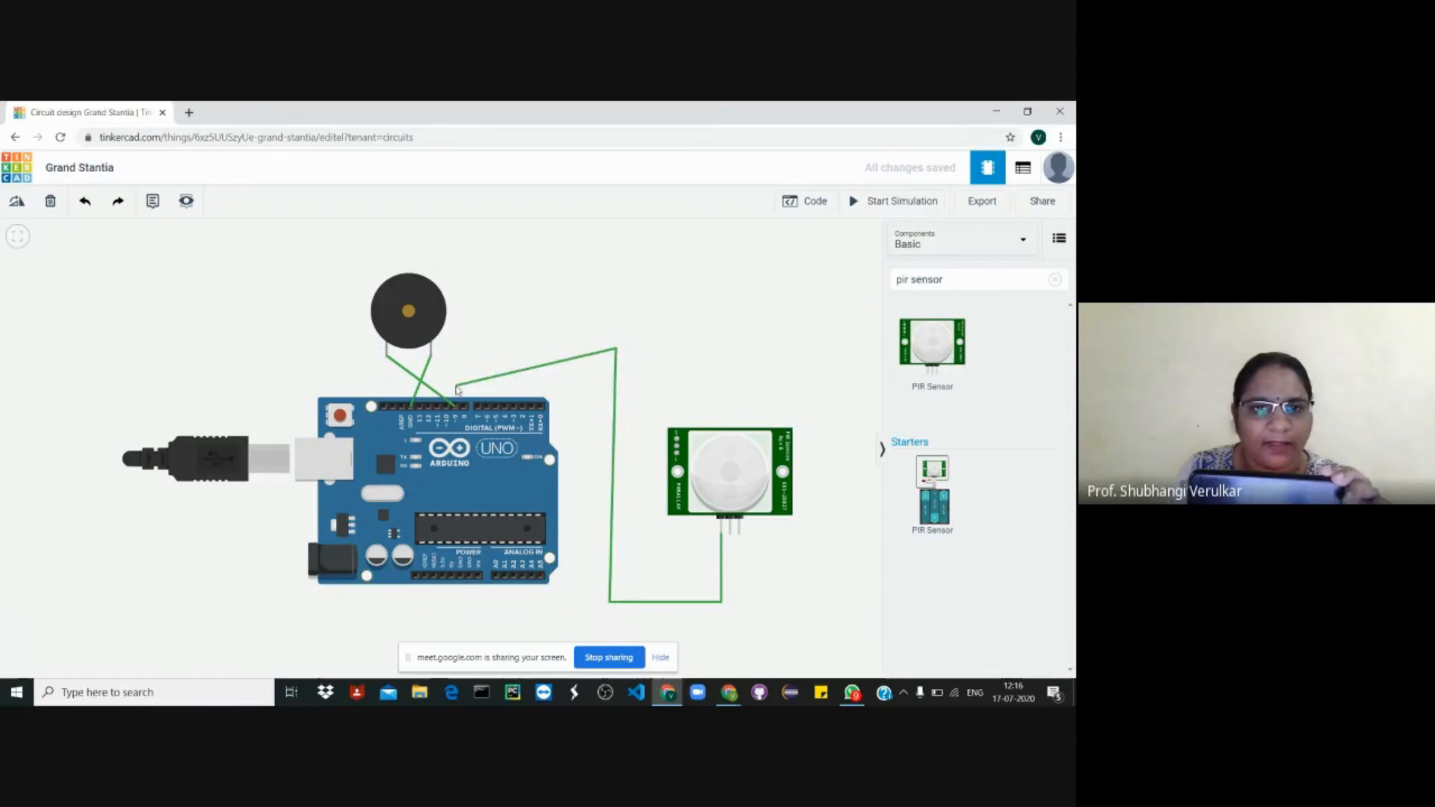
left_click(468, 348)
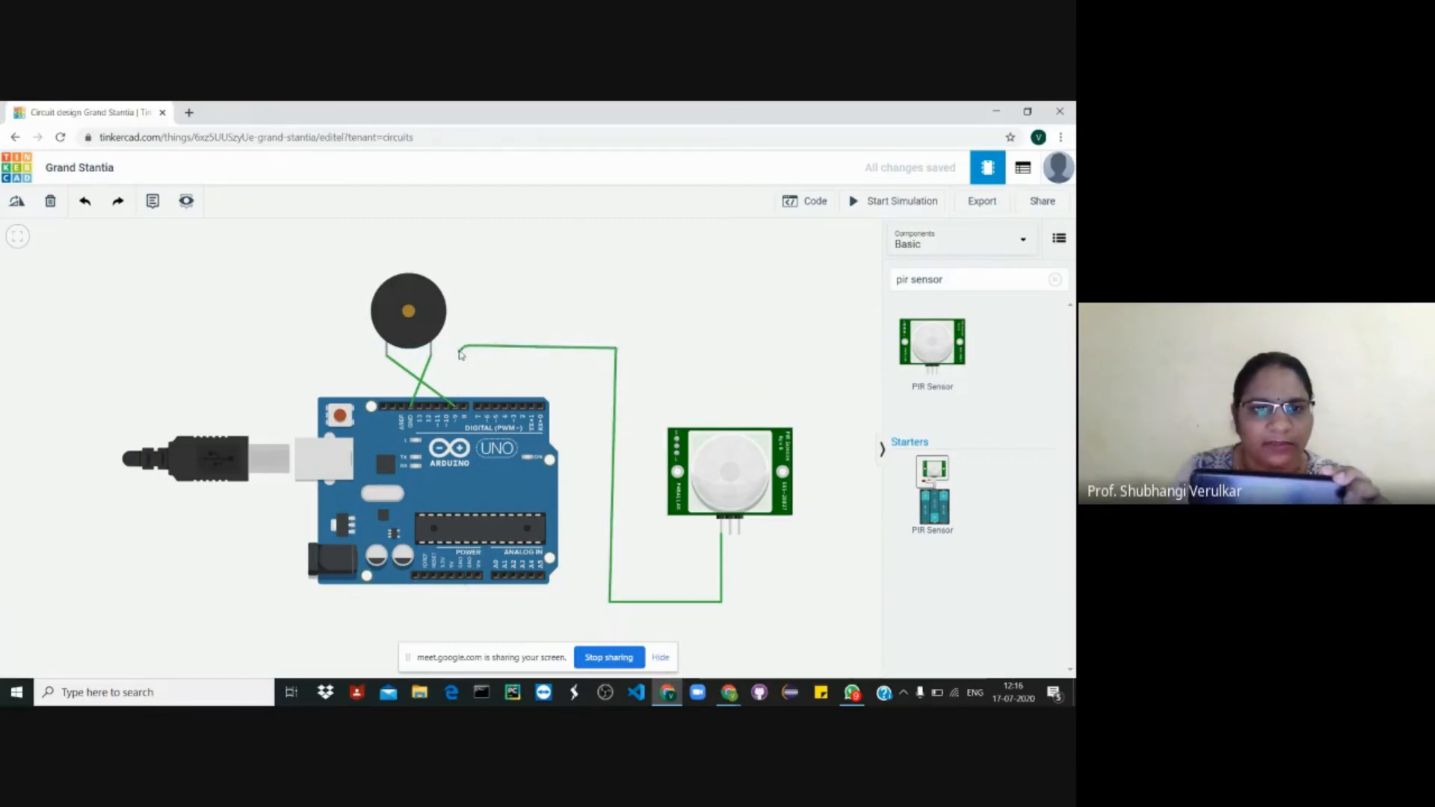
left_click(457, 405)
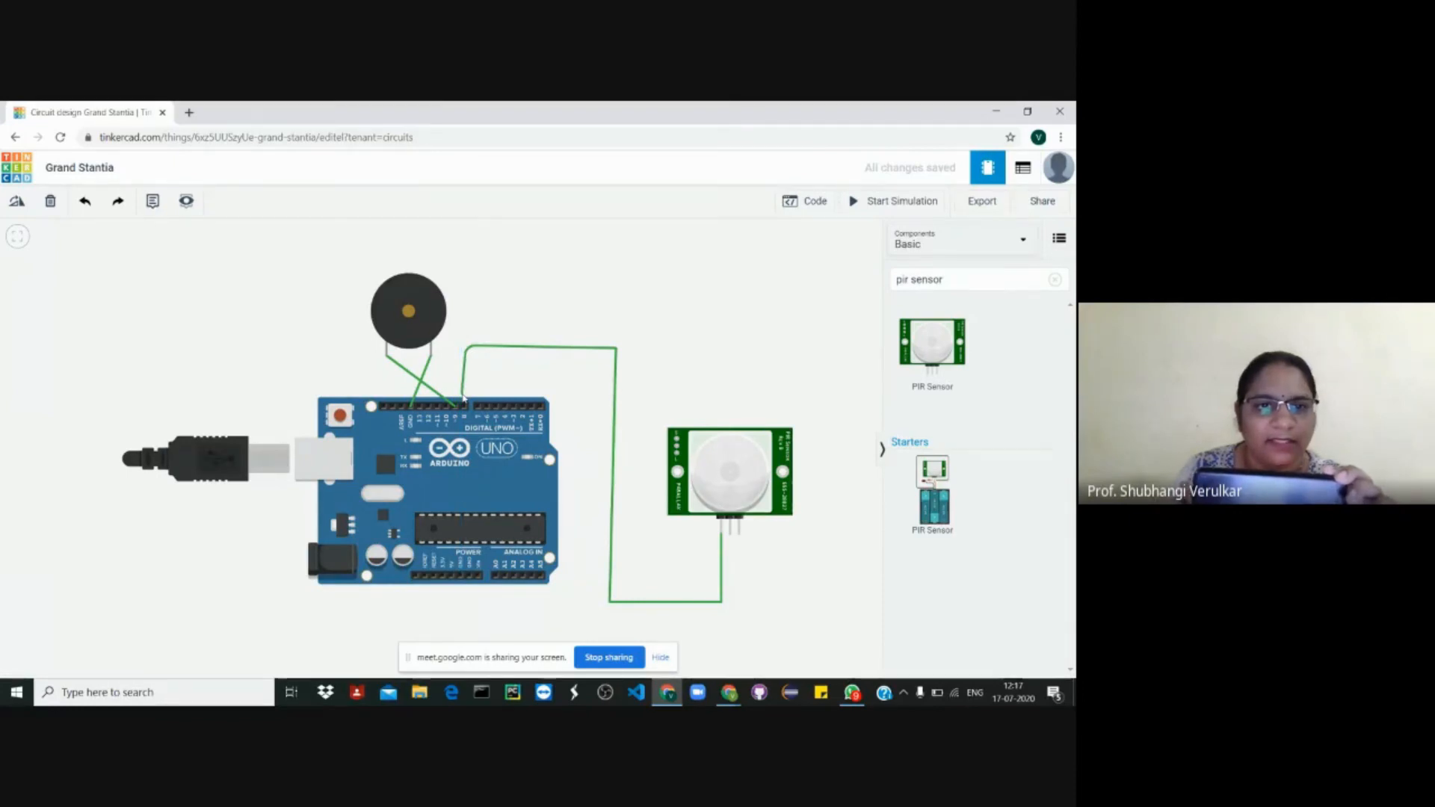
key("Escape")
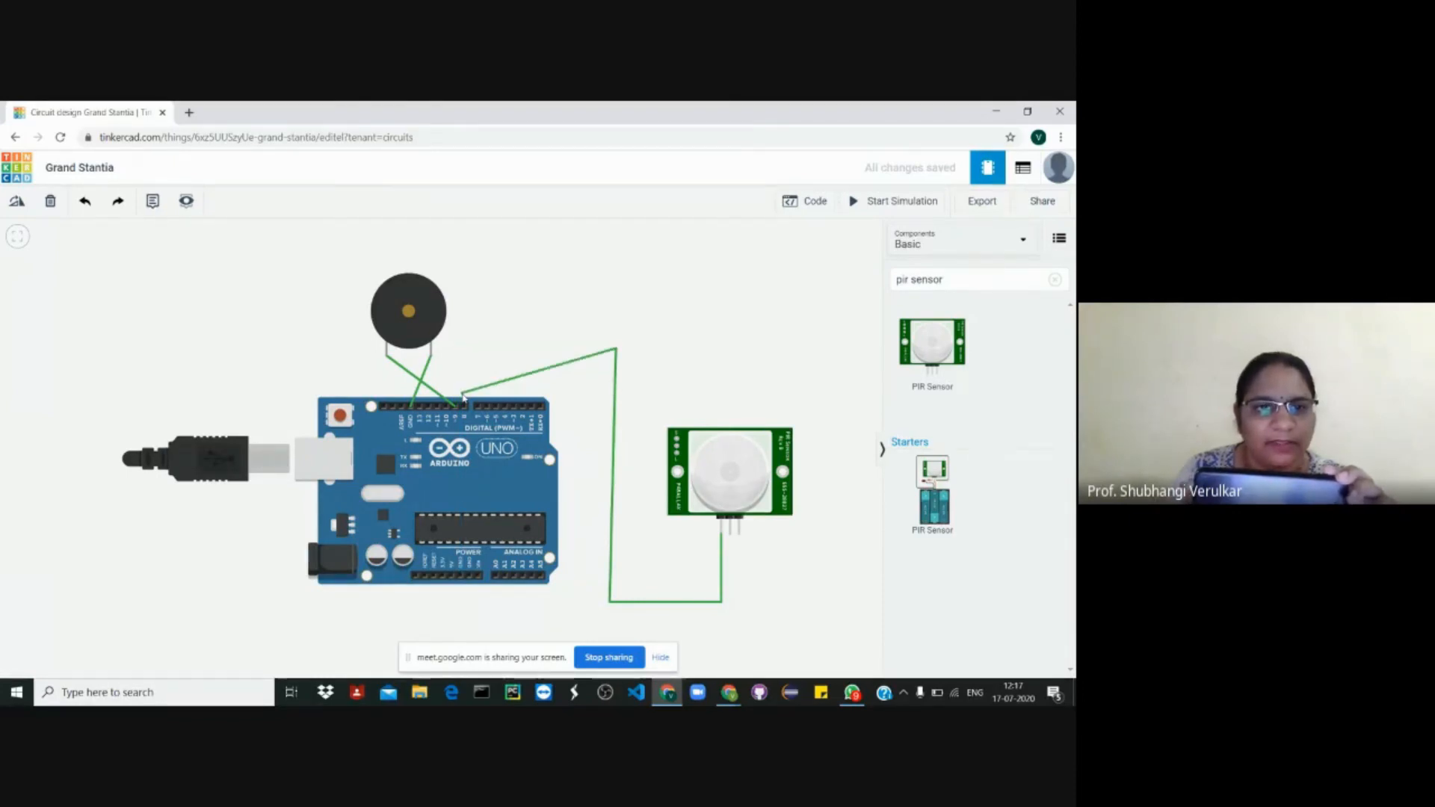
left_click(461, 358)
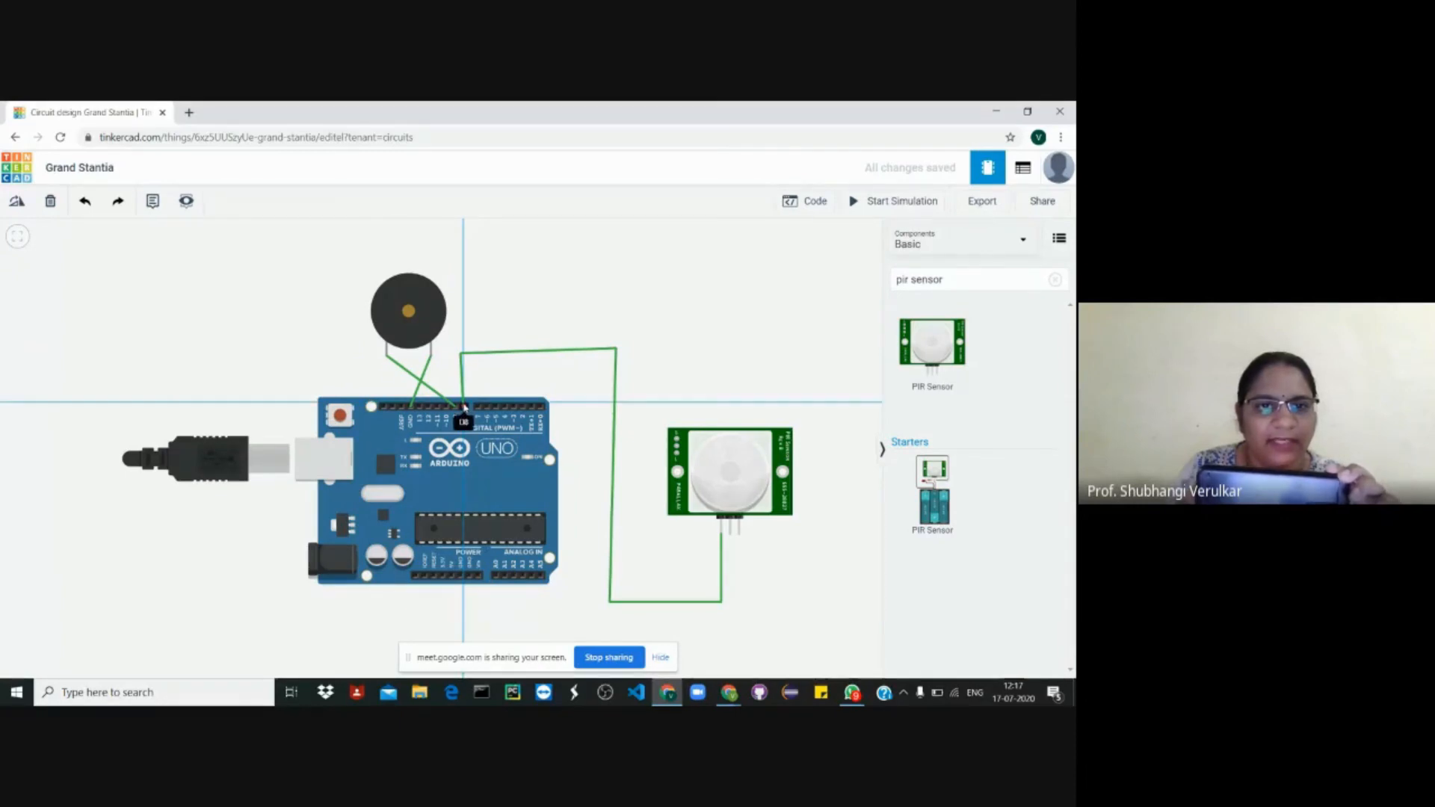
left_click(464, 407)
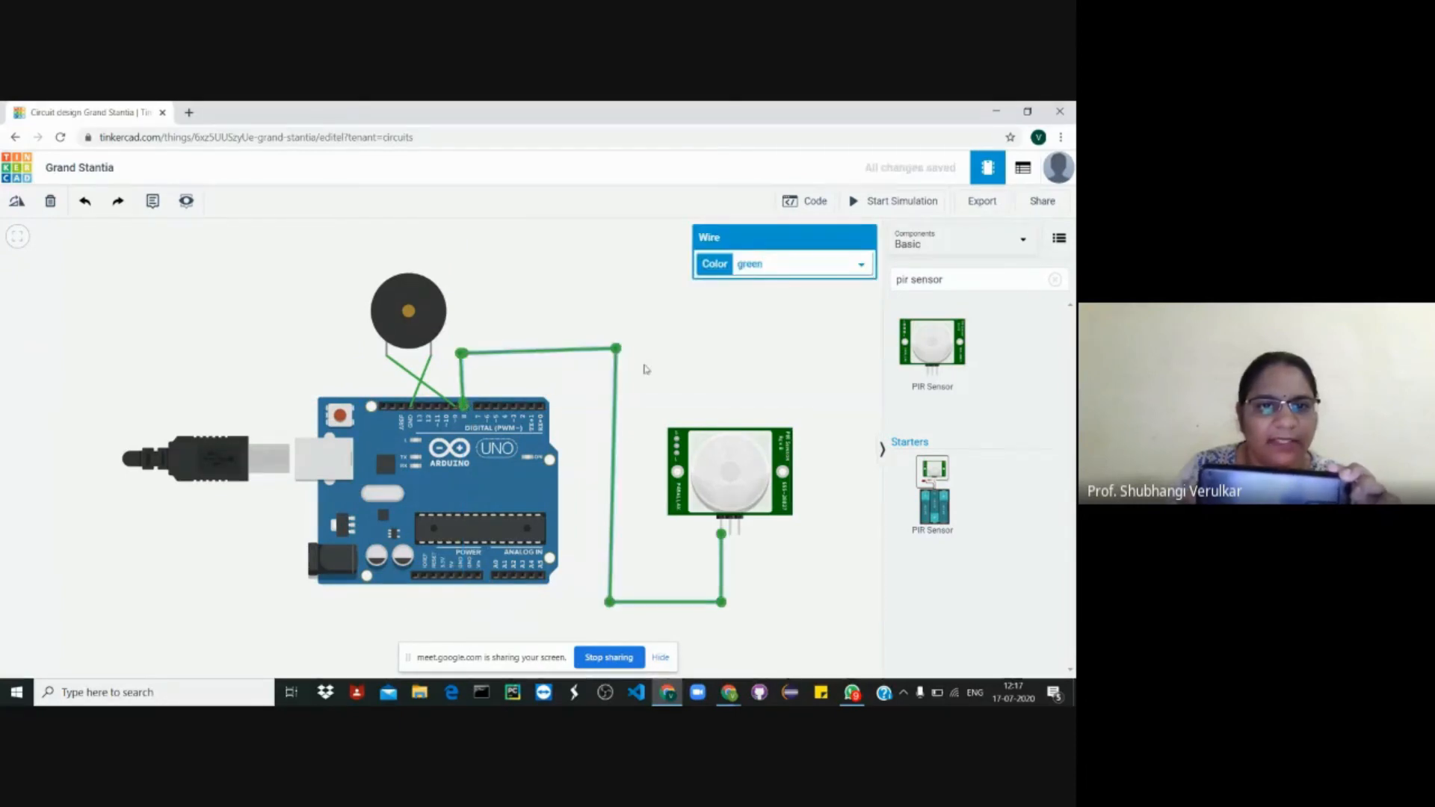
left_click(697, 365)
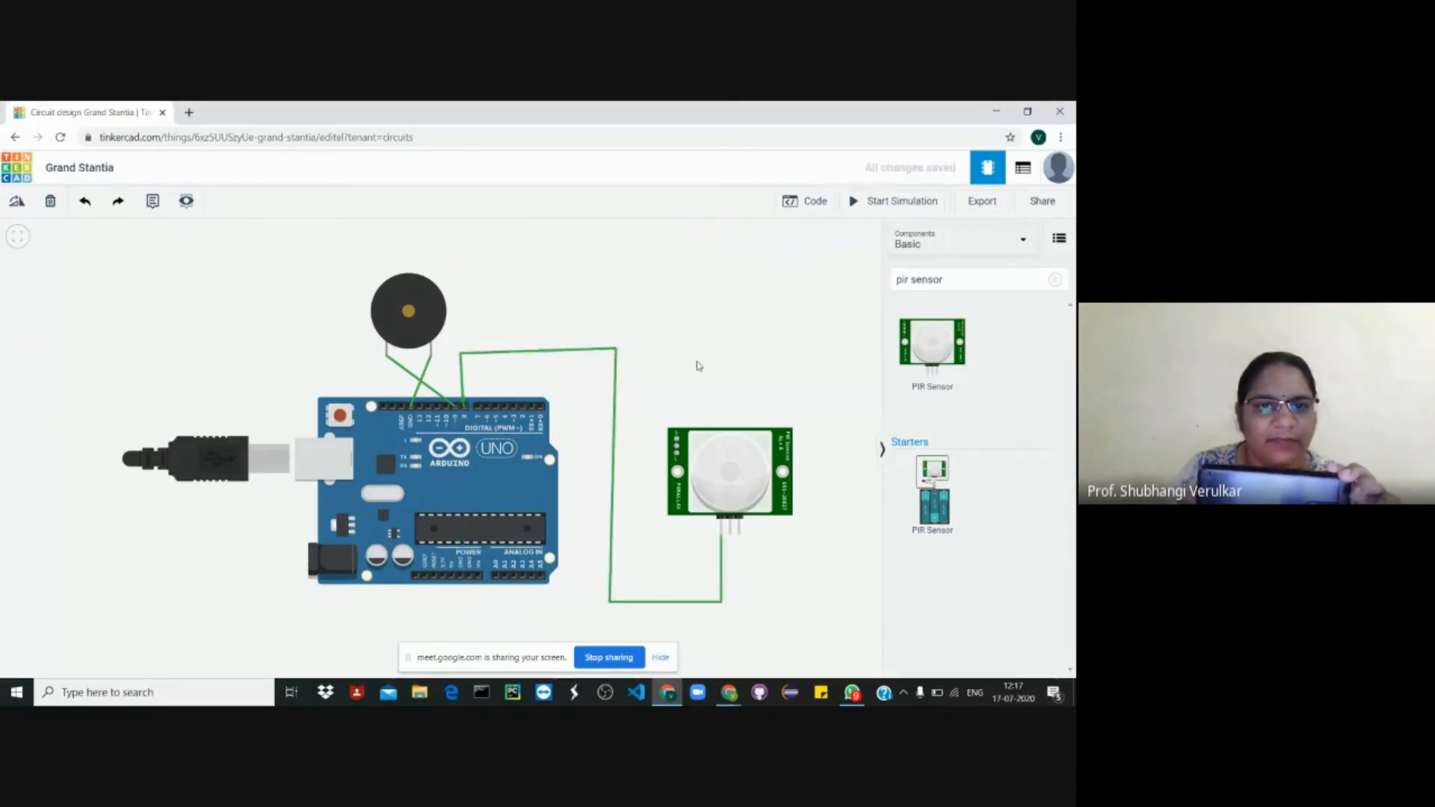
left_click(957, 280)
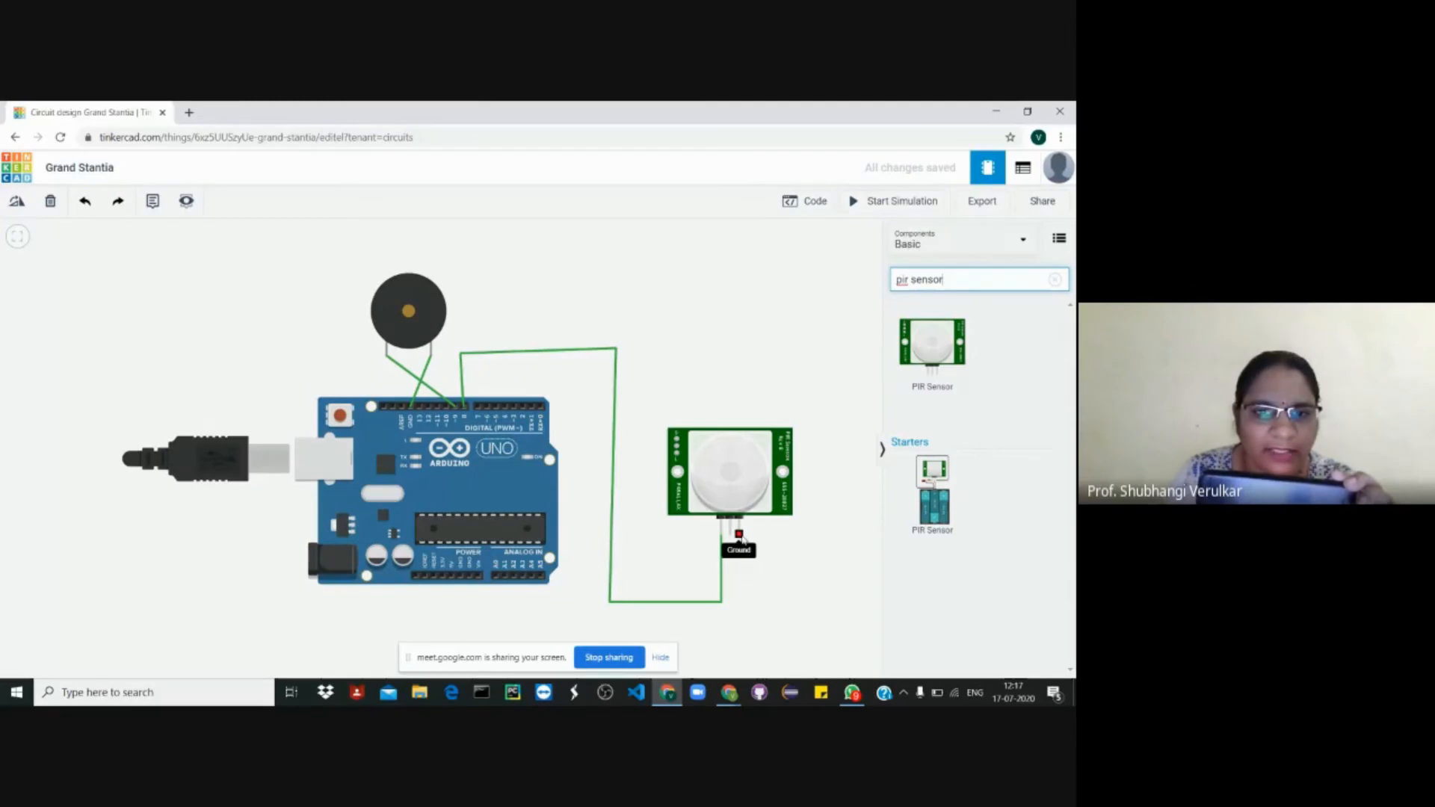
- Wire the PIR sensor's Ground pin to a GND pin in the Arduino's power header, routing it below the sensor and board
left_click(739, 535)
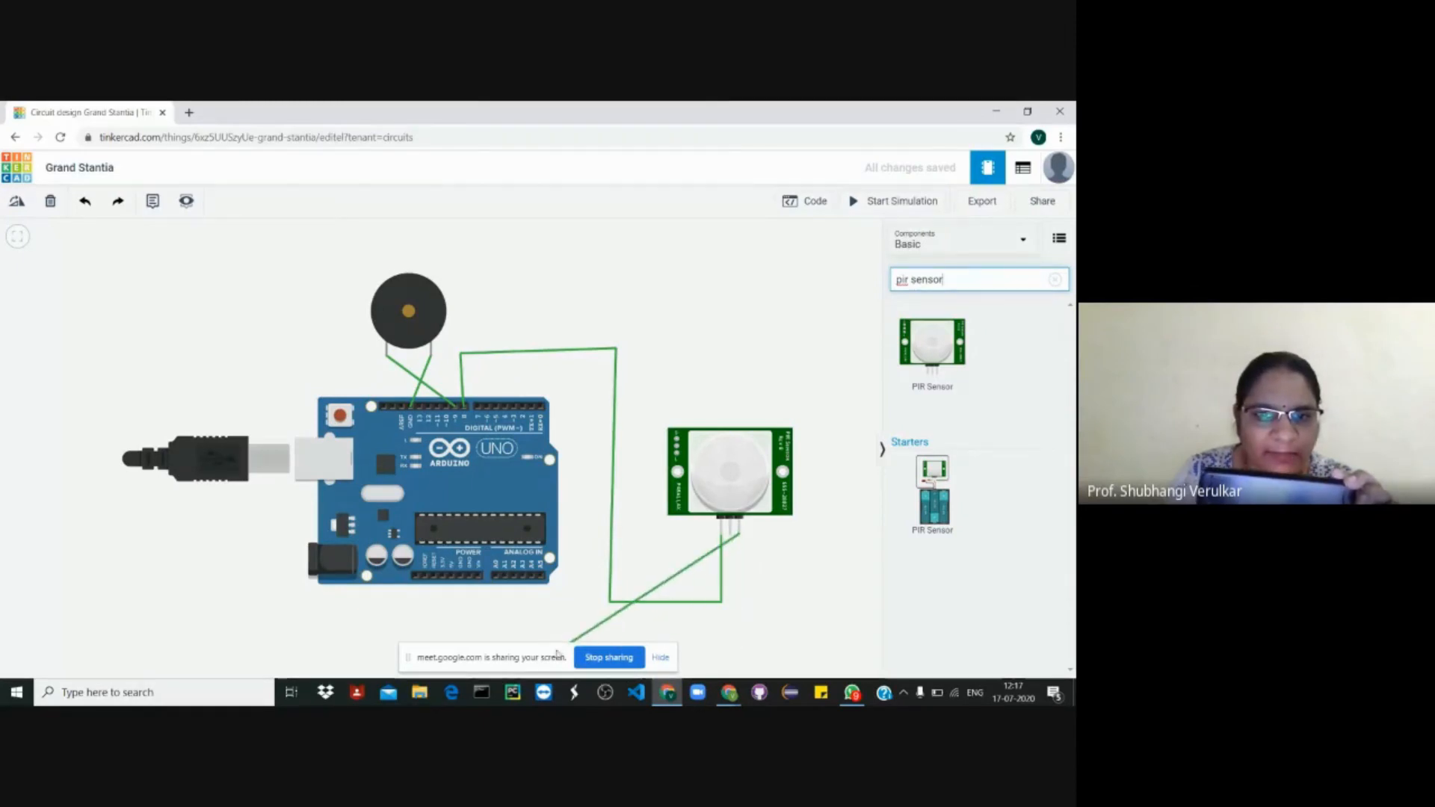
left_click(740, 625)
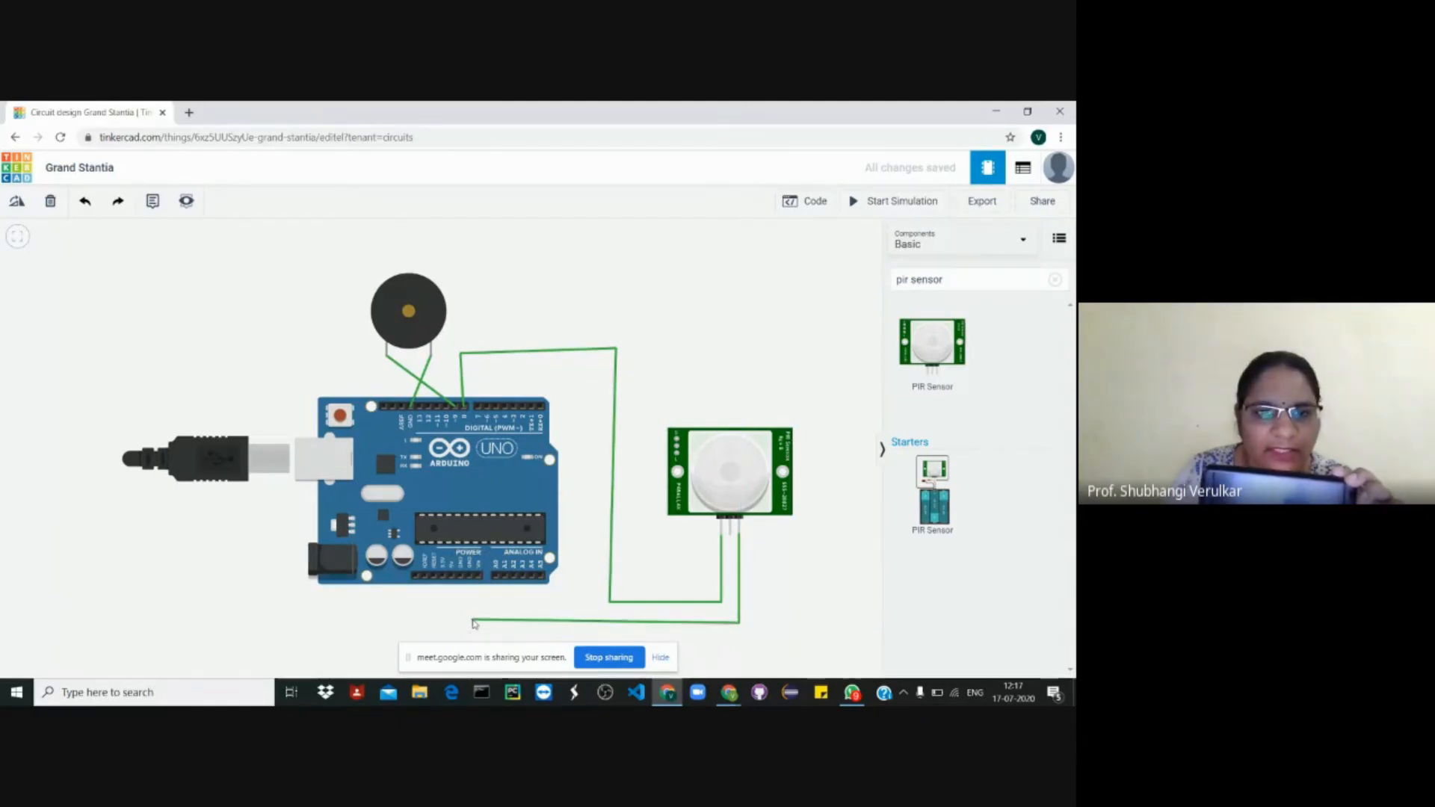
left_click(472, 621)
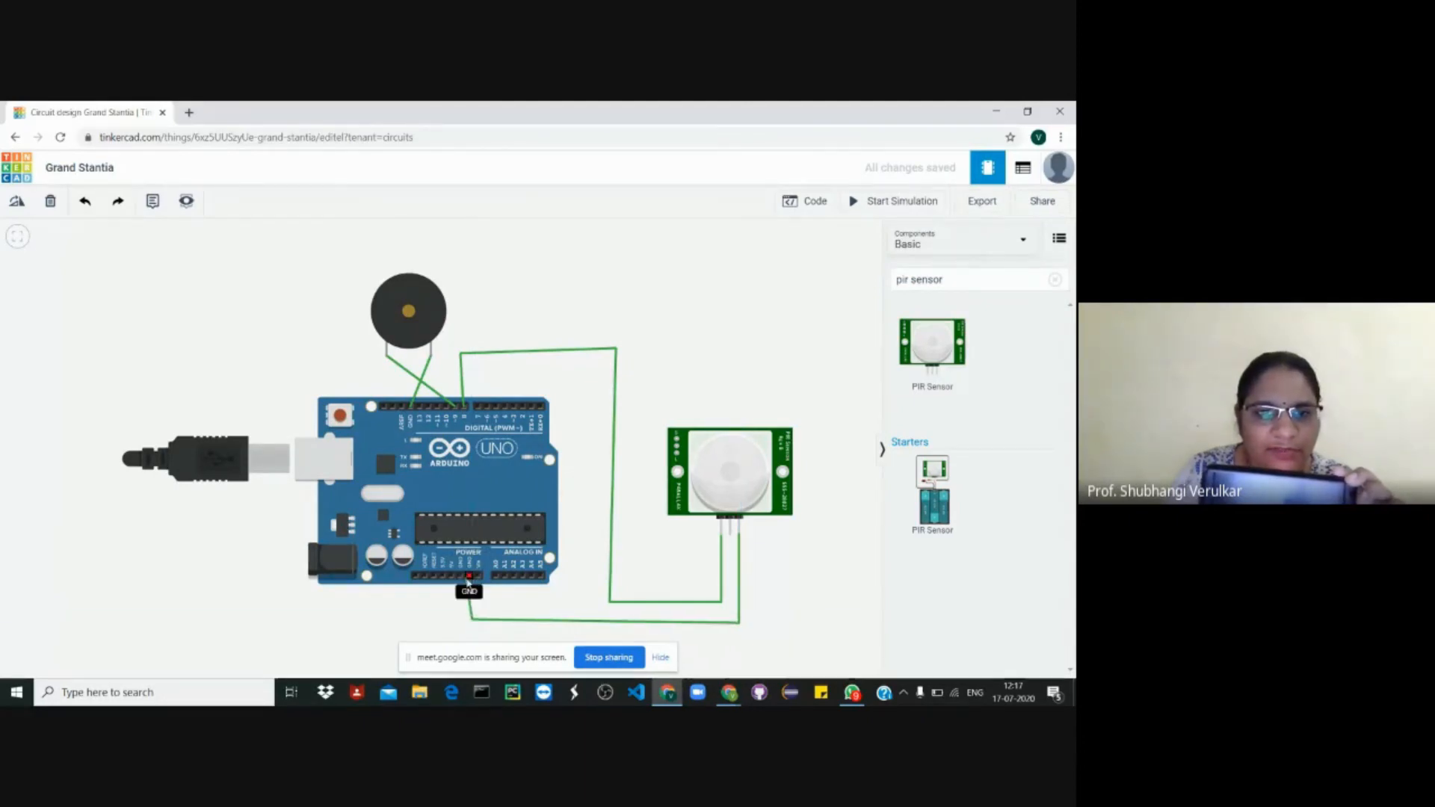
left_click(470, 577)
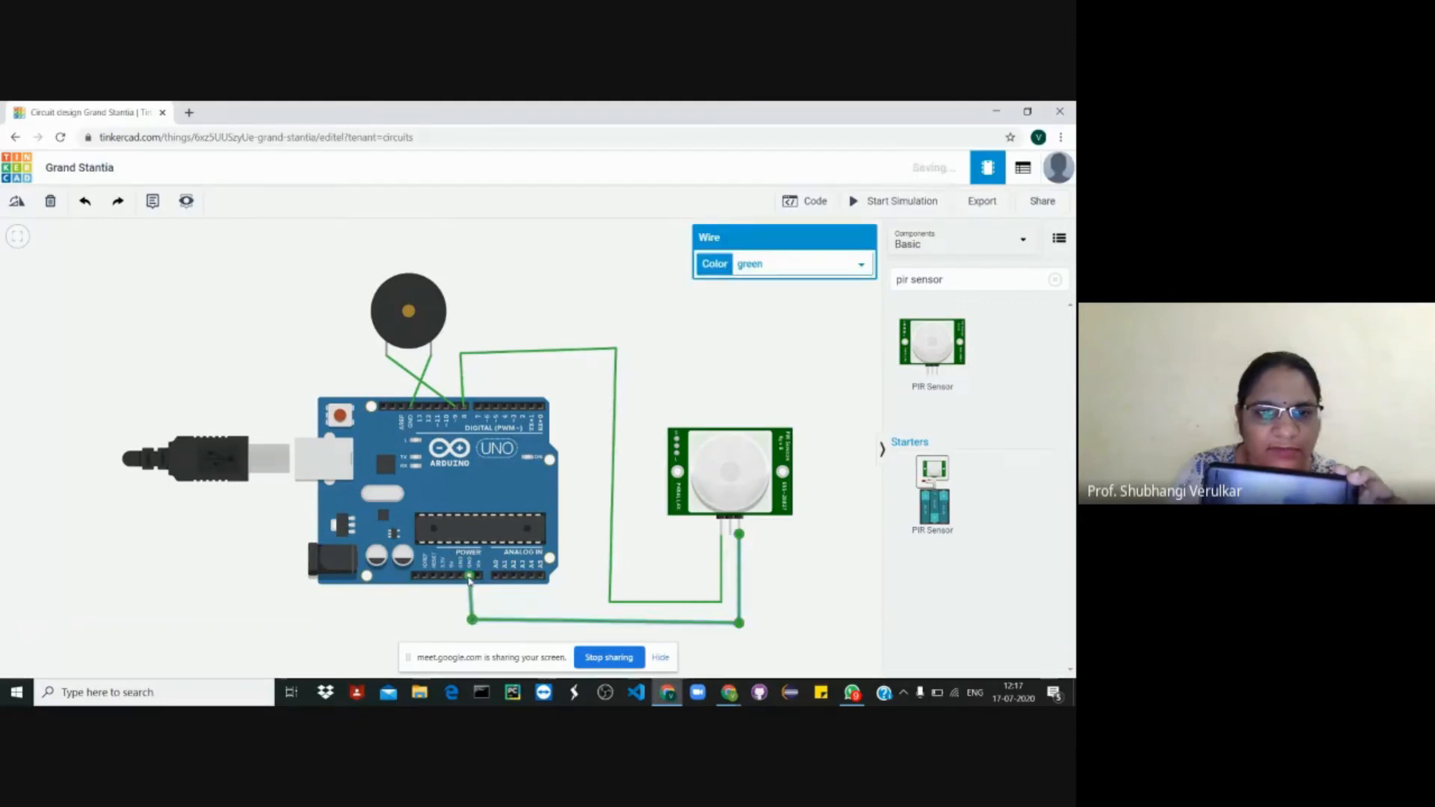
- Wire the PIR sensor's middle pin to the Arduino's 5V pin, routing it below the existing ground wire
left_click(730, 535)
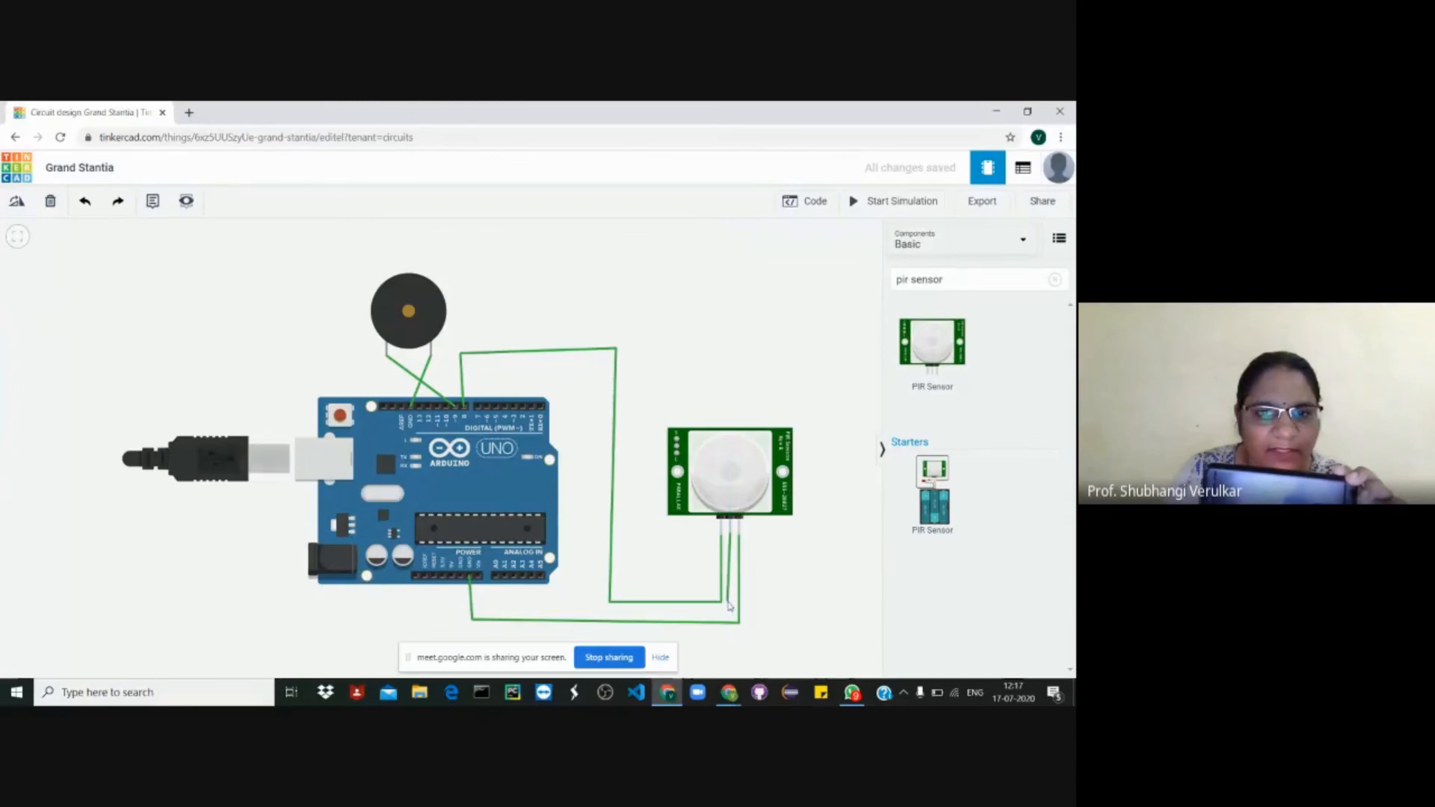
left_click(728, 644)
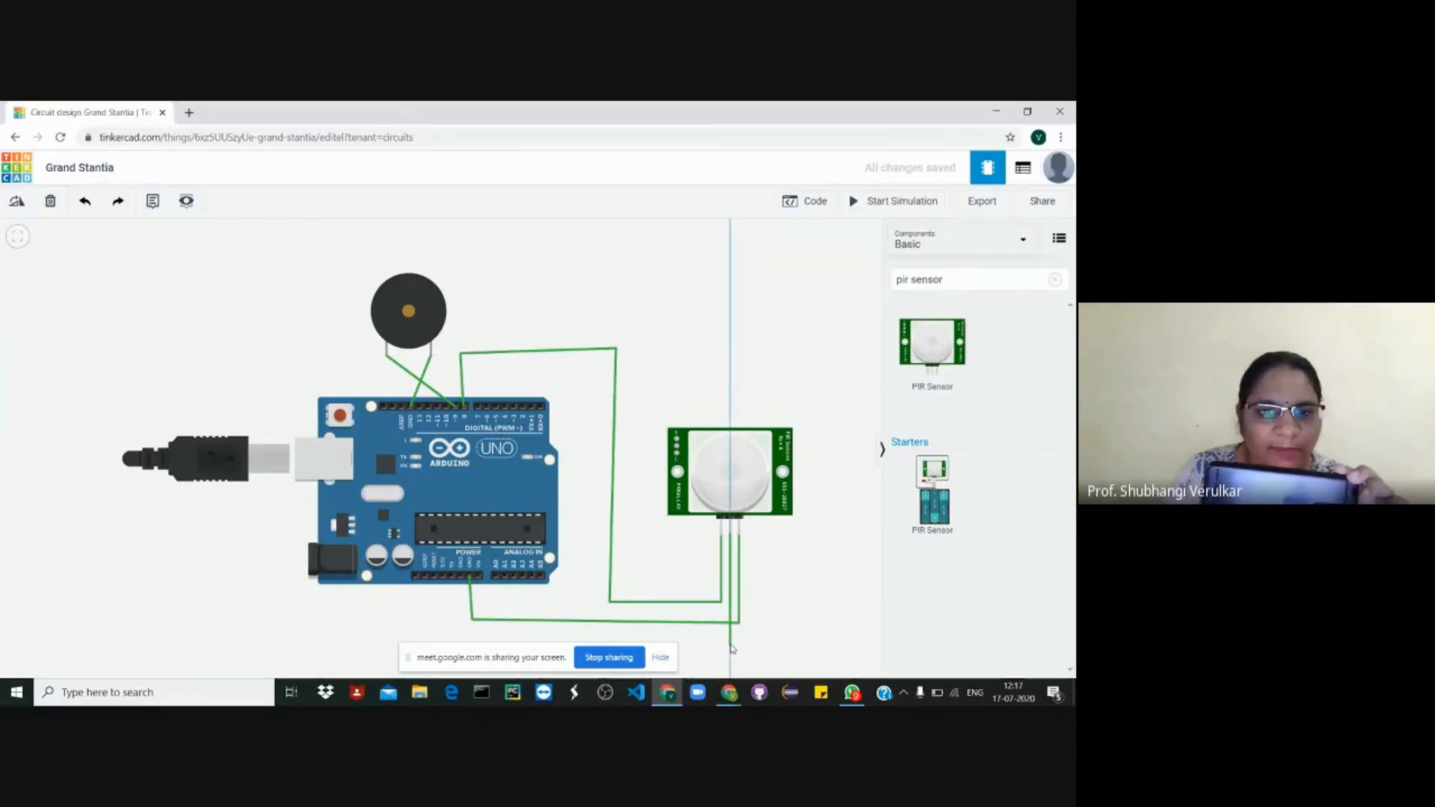
left_click(446, 632)
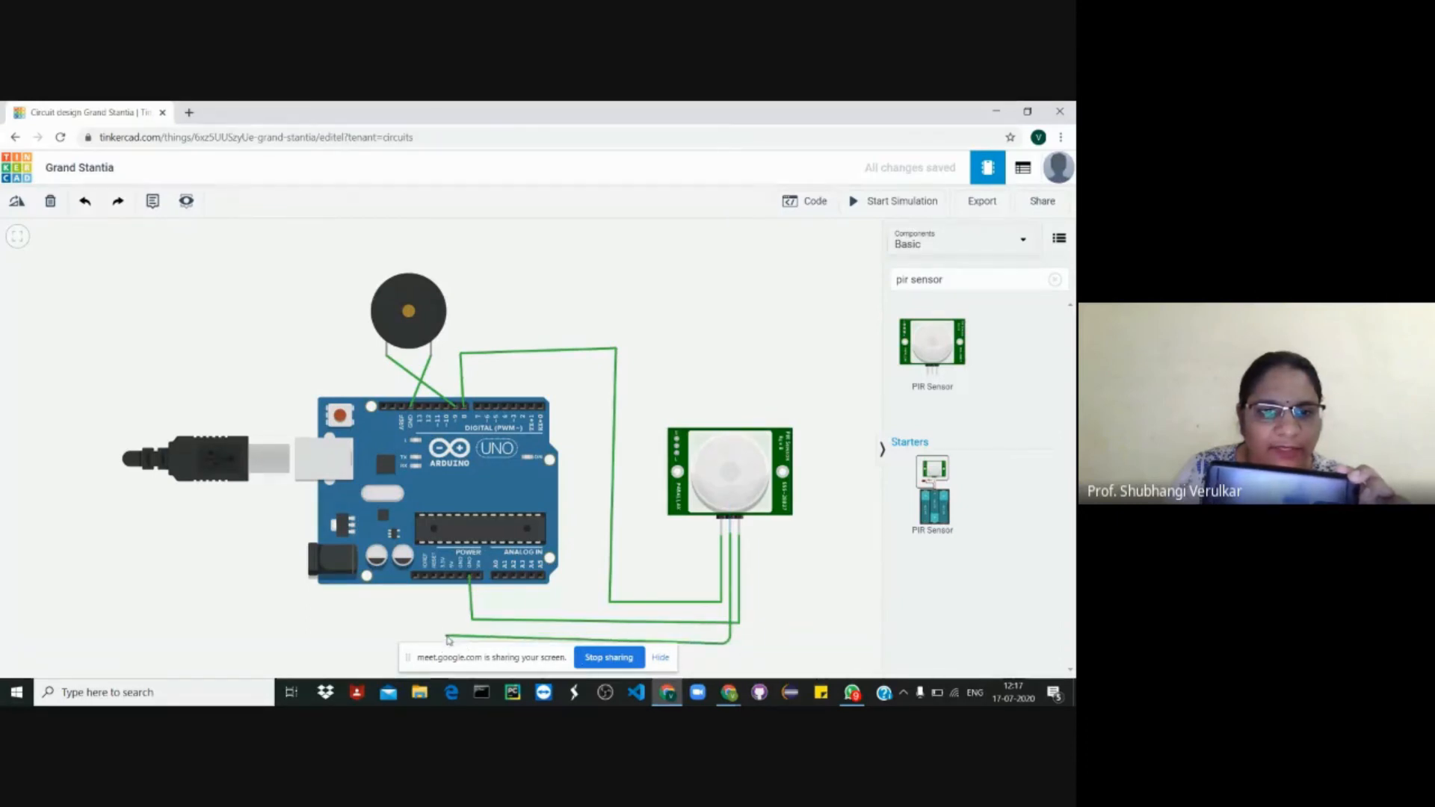
left_click(451, 577)
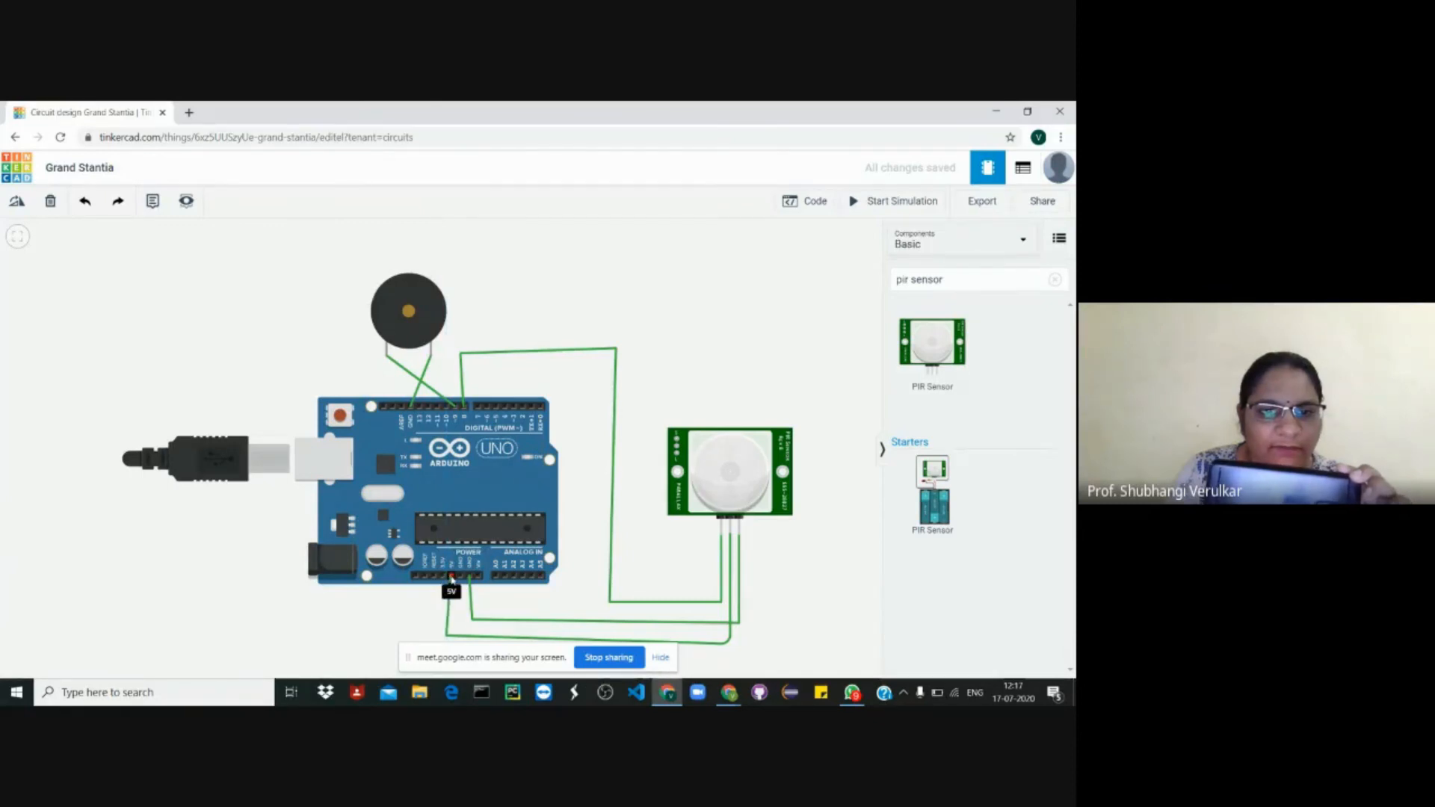
left_click(451, 578)
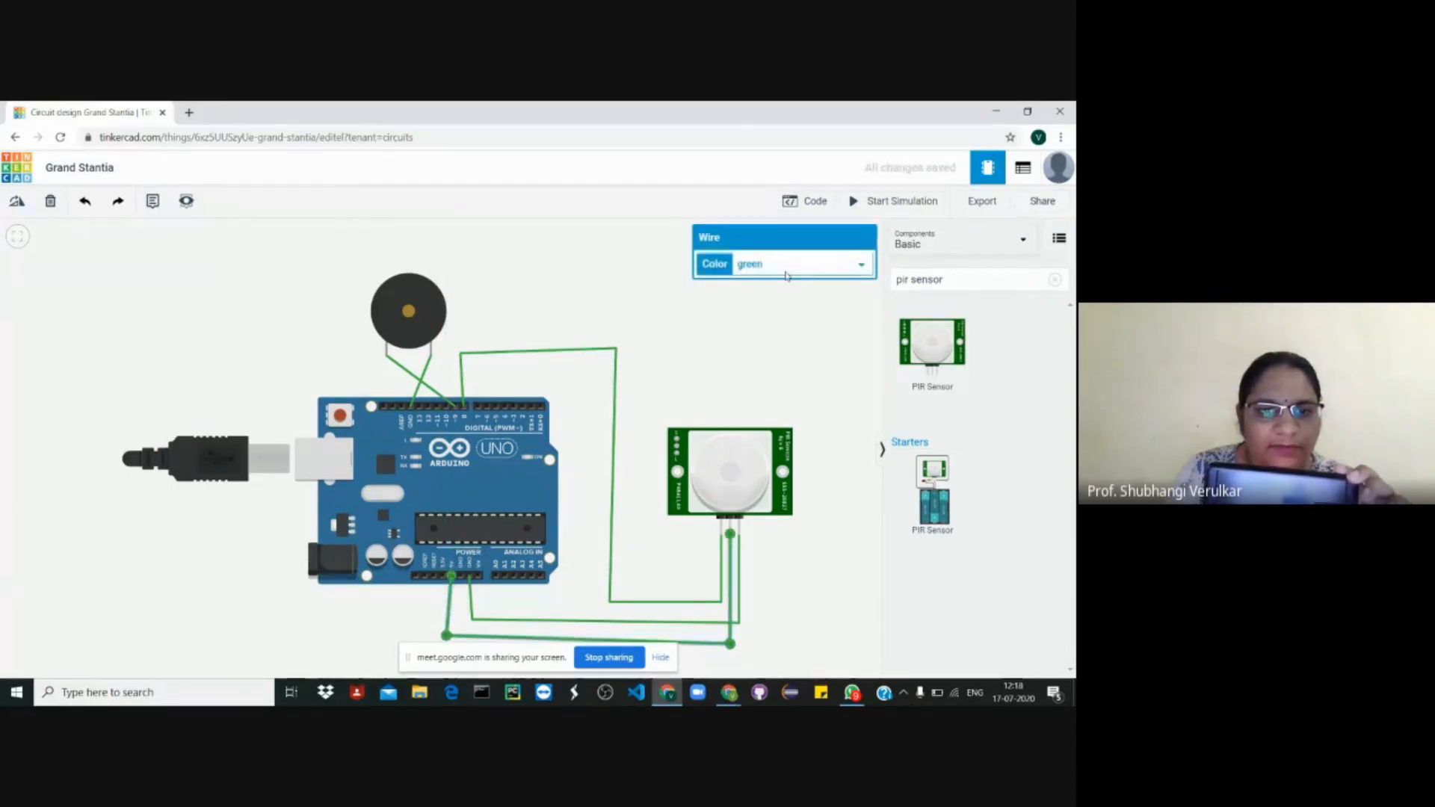
left_click(724, 335)
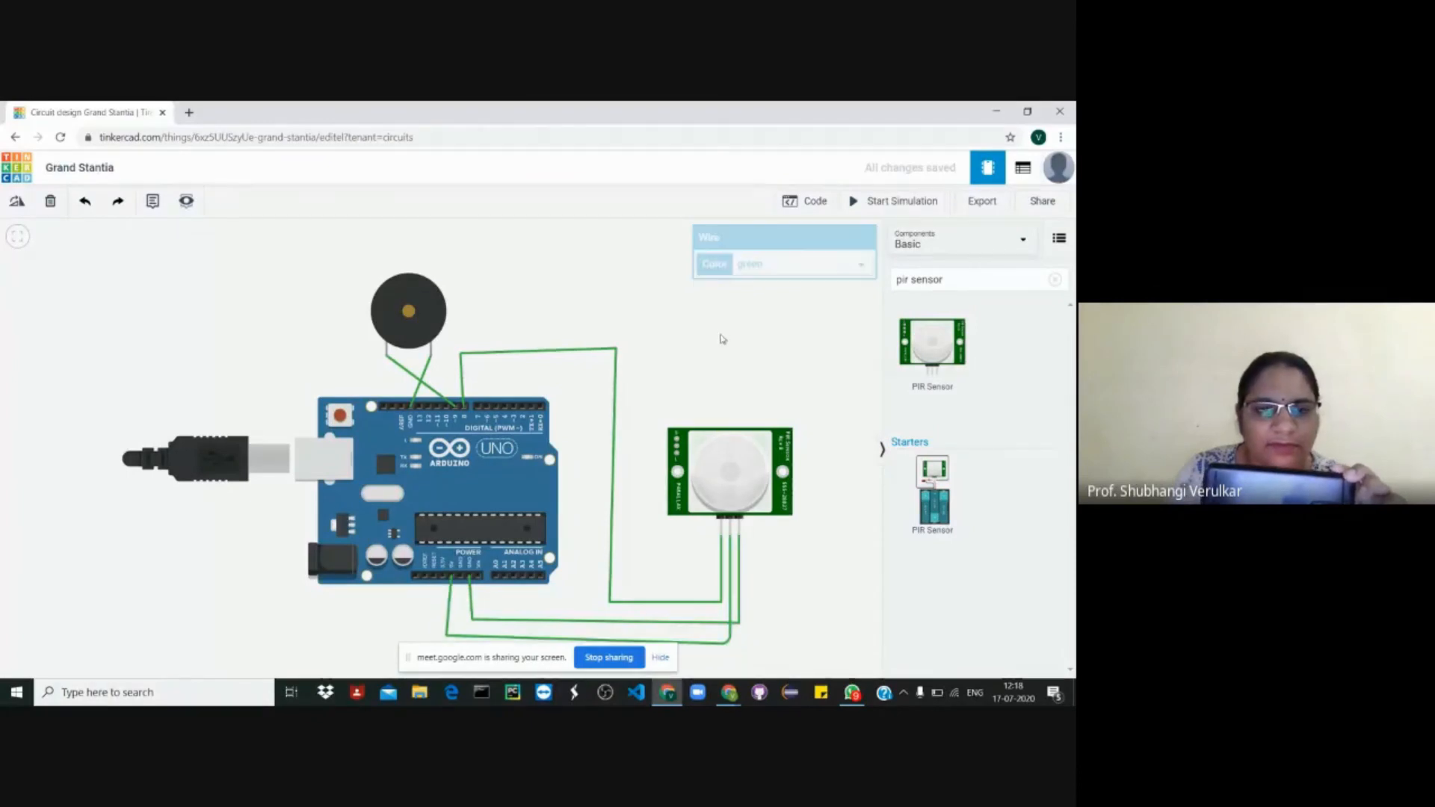
- Open the Arduino's block code and delete the "set built-in LED to LOW" block and the wait block following it
left_click(798, 201)
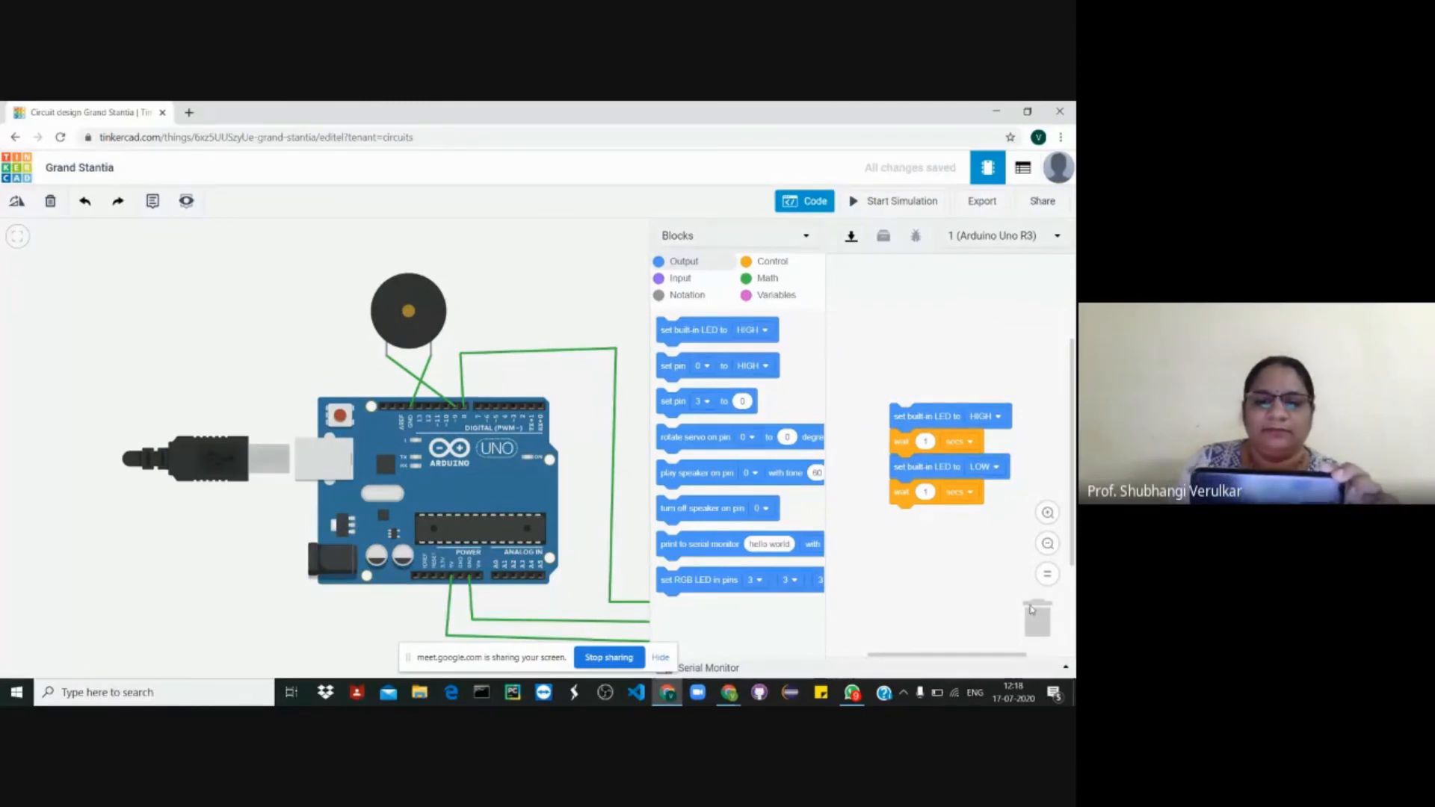
mouse_move(1032, 609)
left_mouse_down()
mouse_move(961, 484)
mouse_move(1048, 626)
left_mouse_up()
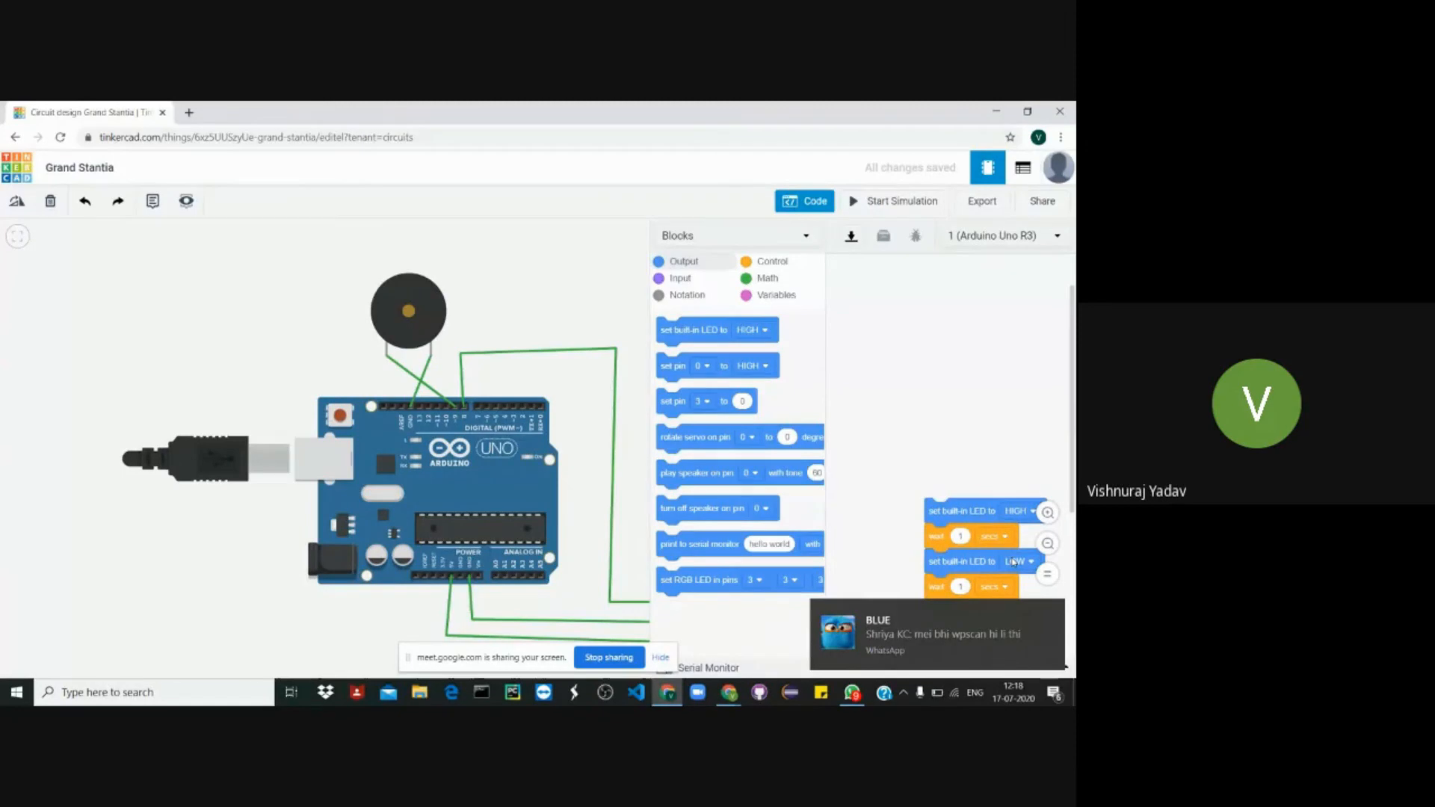
left_click_drag(957, 514, 883, 357)
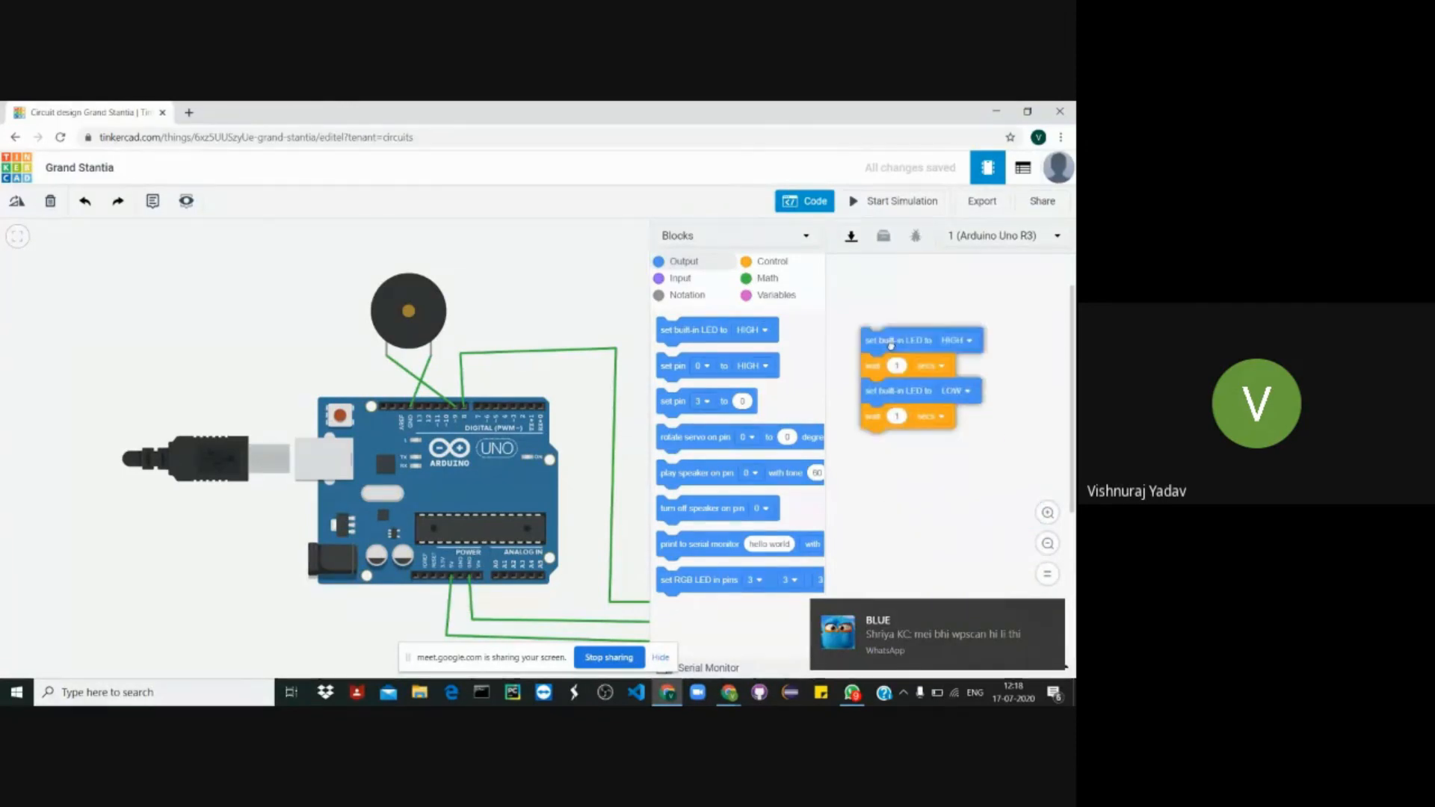
left_click_drag(936, 445, 1076, 621)
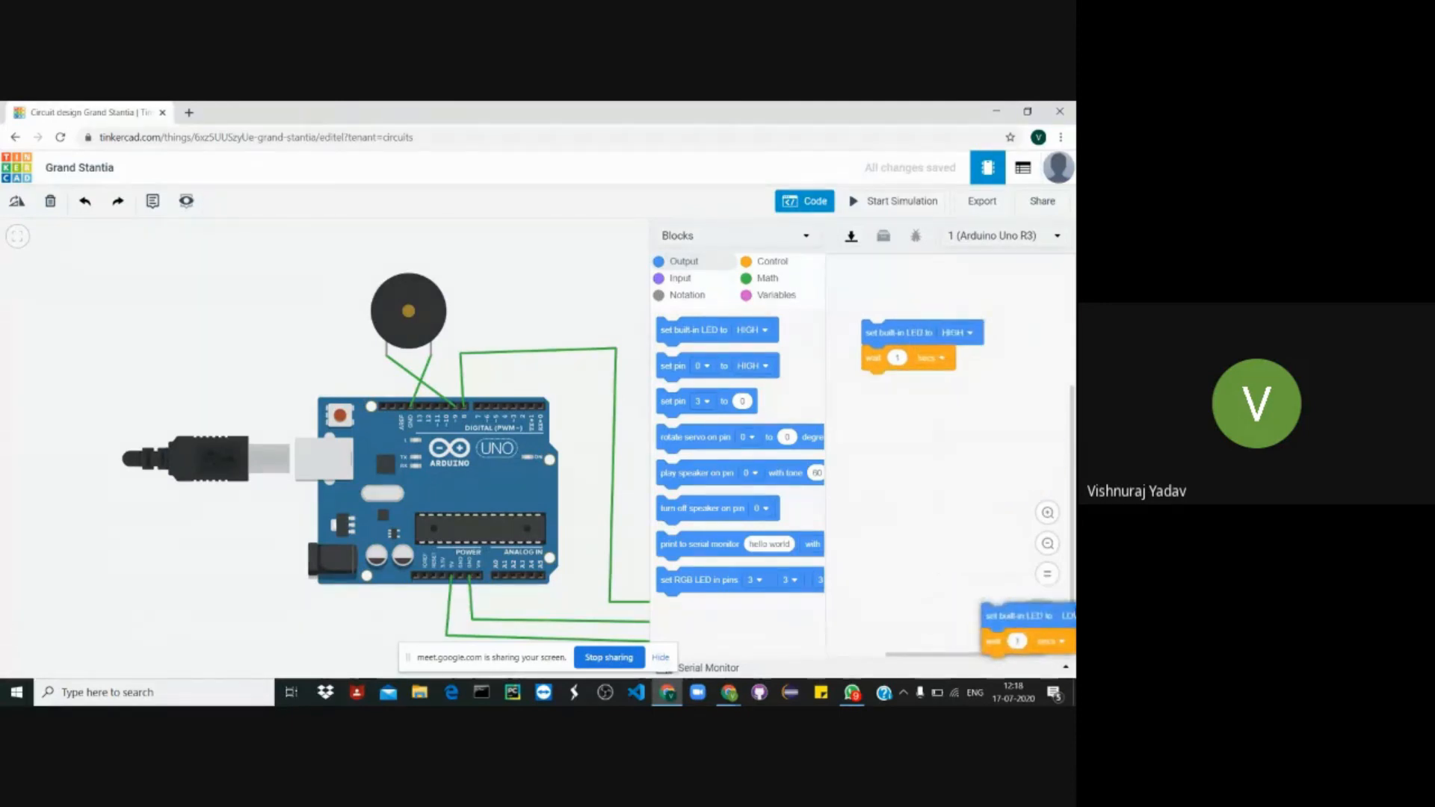
left_click_drag(1026, 615, 990, 618)
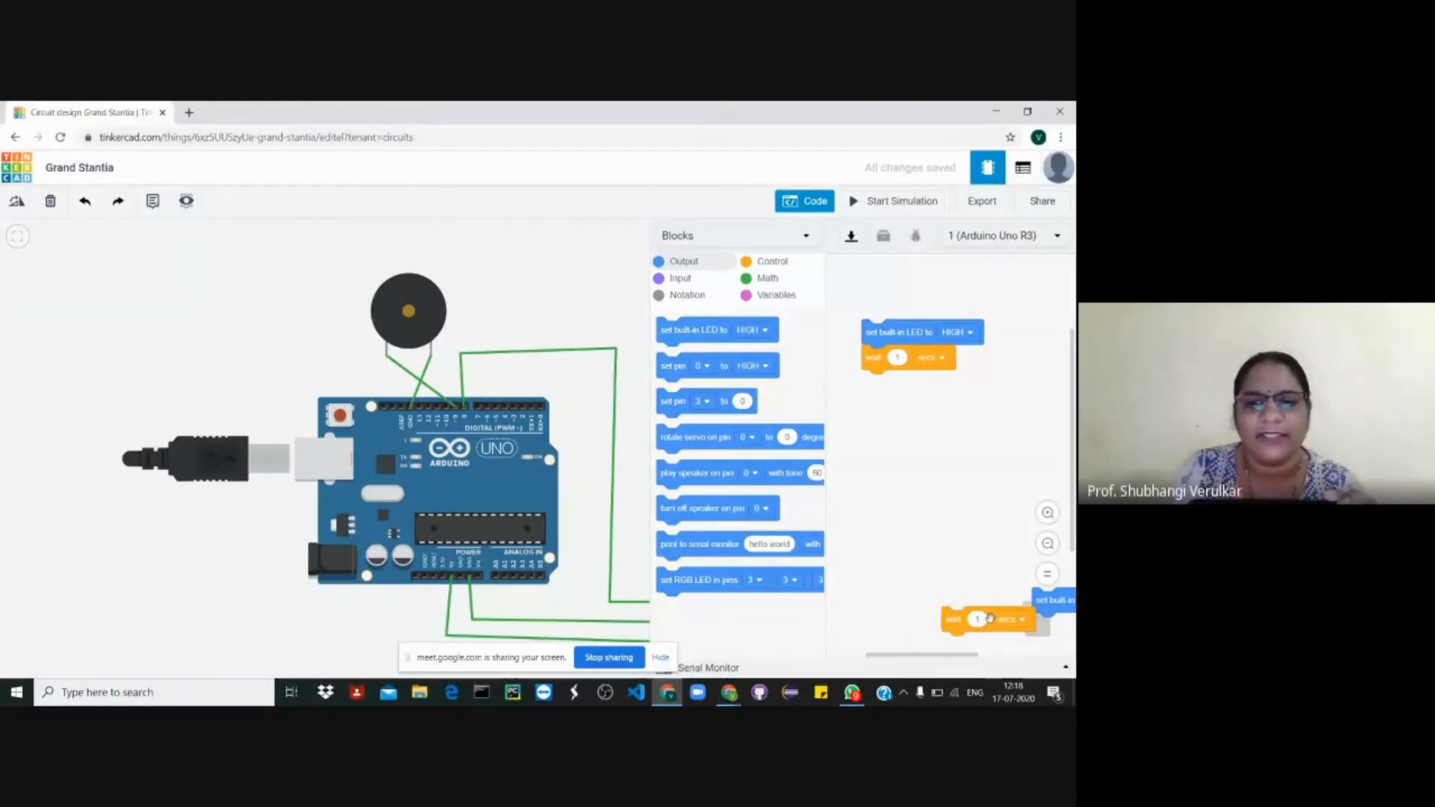
right_click(989, 617)
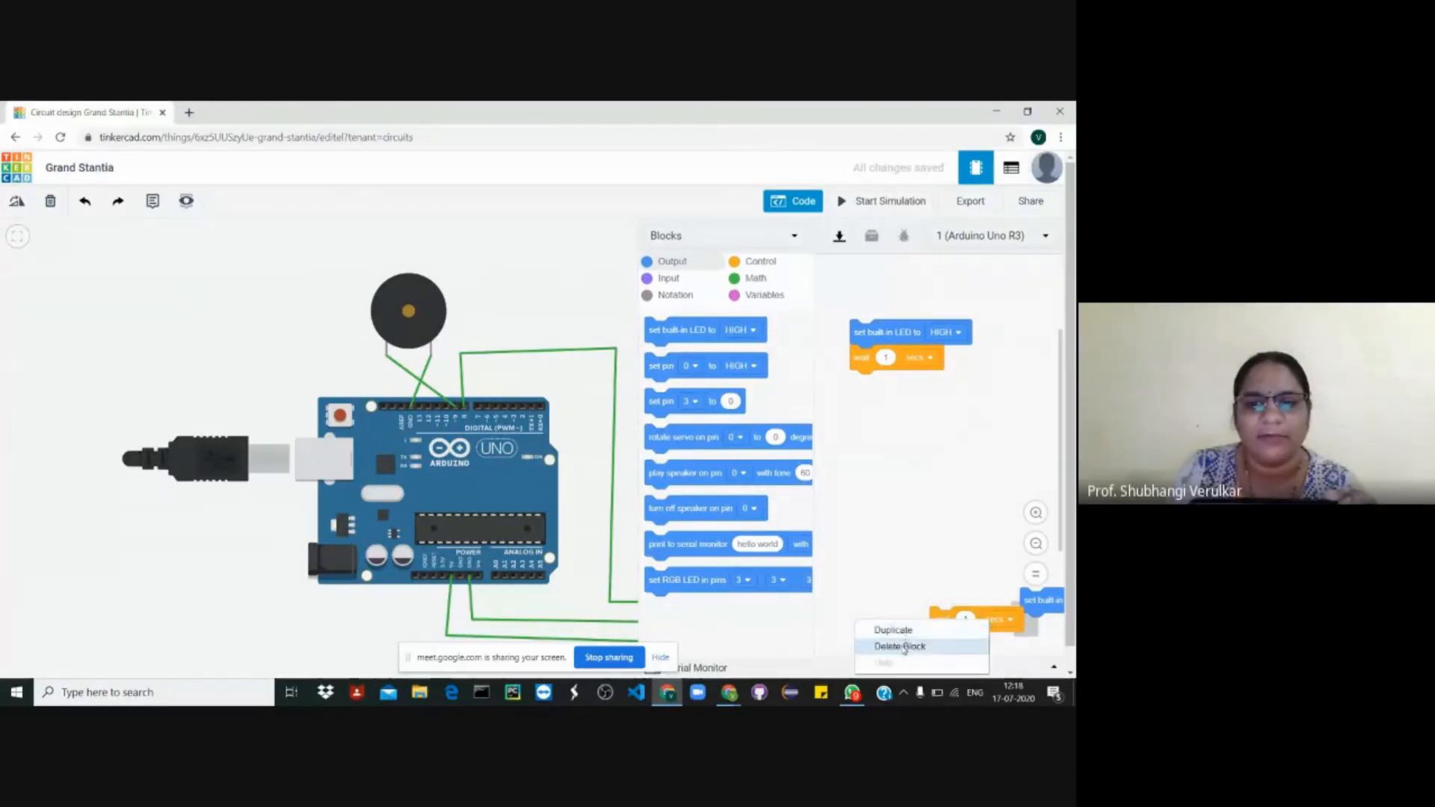
left_click(926, 645)
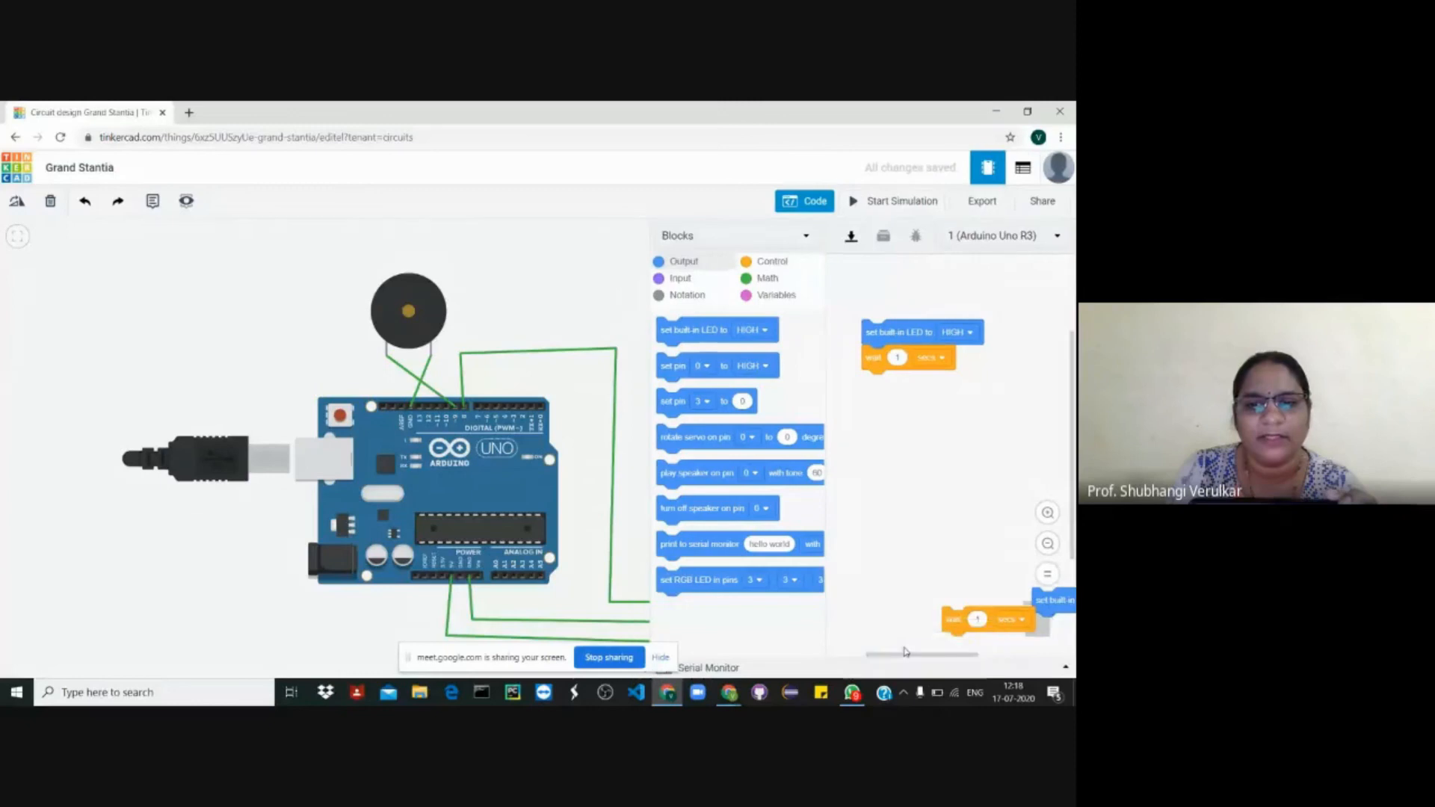
right_click(1047, 600)
left_click(957, 627)
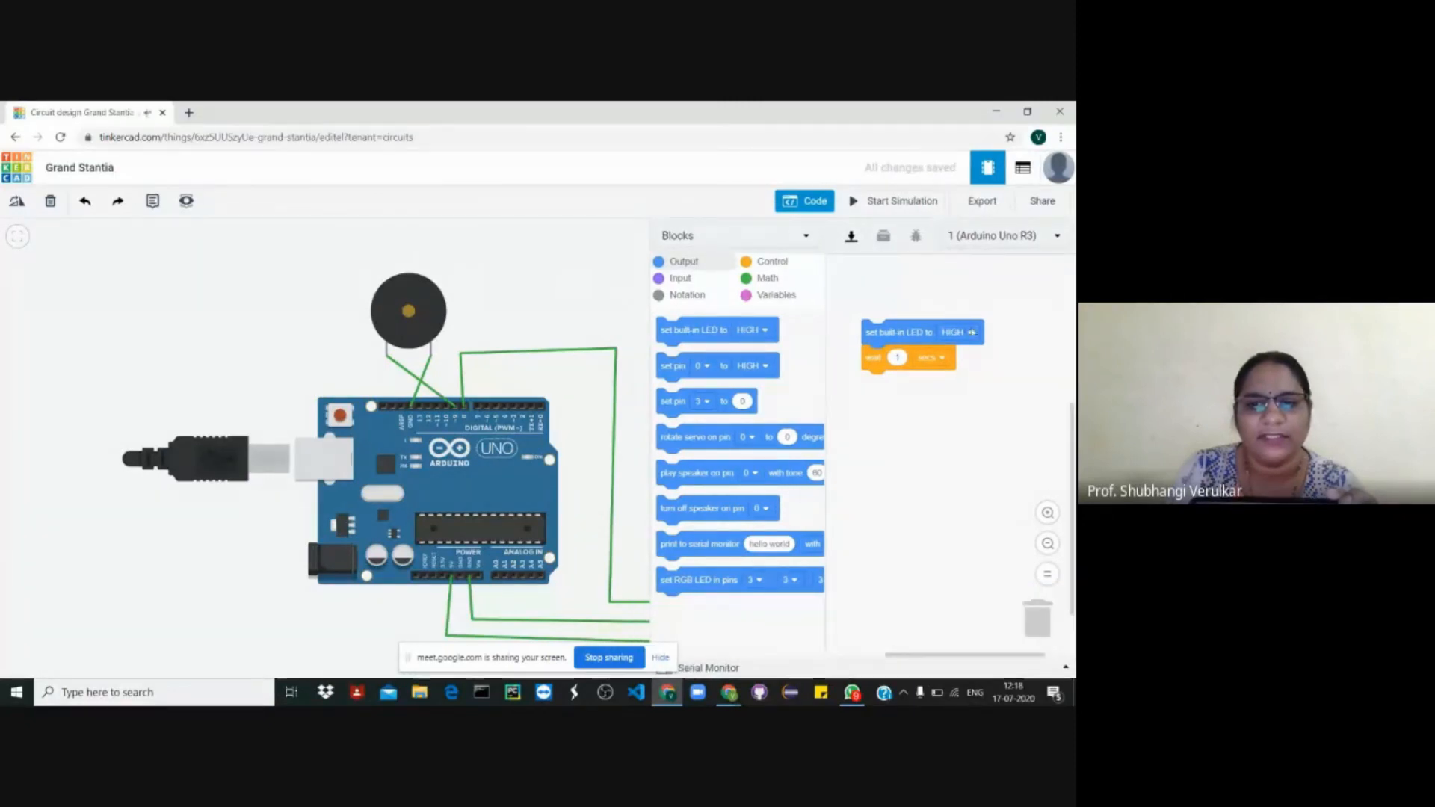
- Delete the "set built-in LED to HIGH" block and the remaining wait block to empty the program
right_click(962, 337)
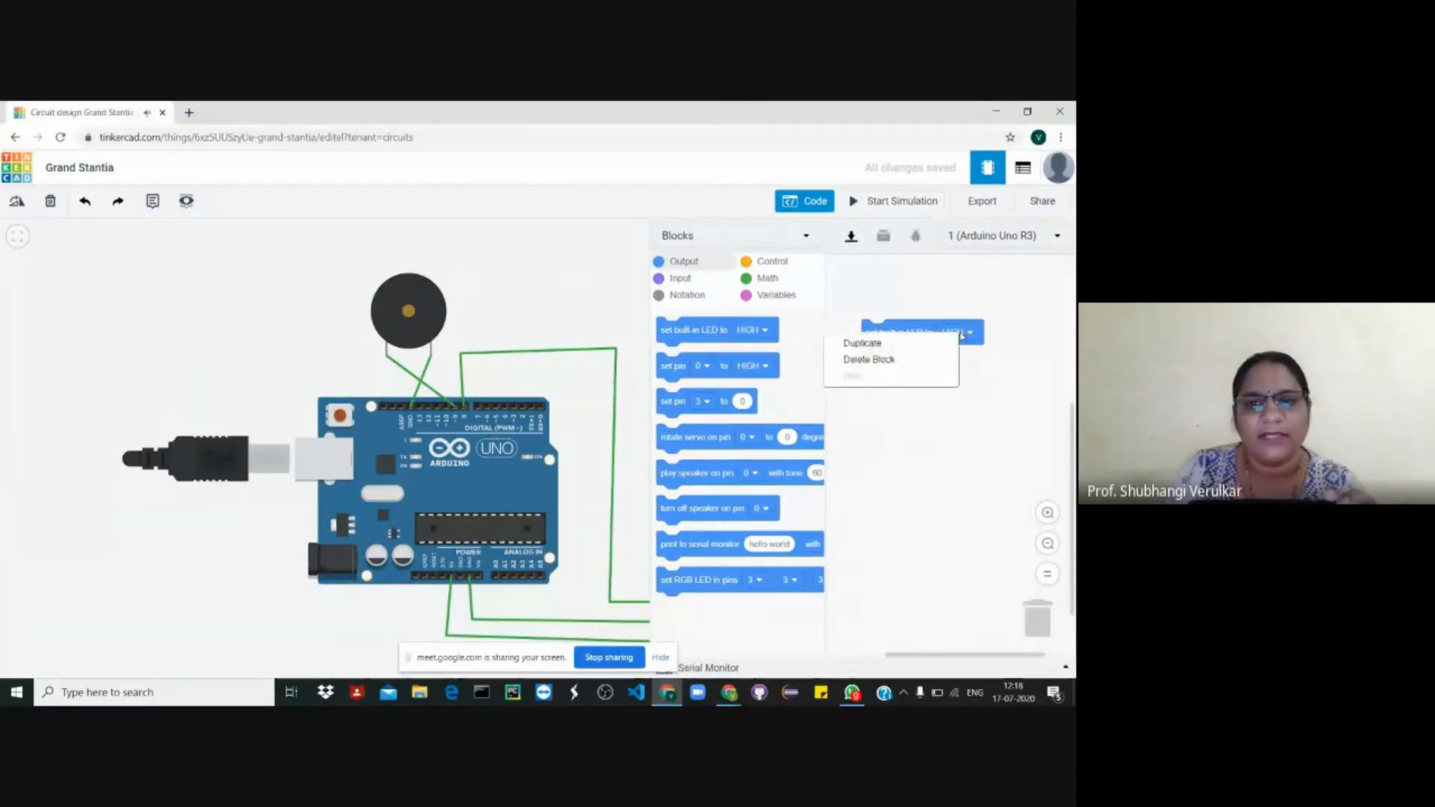
left_click(884, 365)
right_click(886, 361)
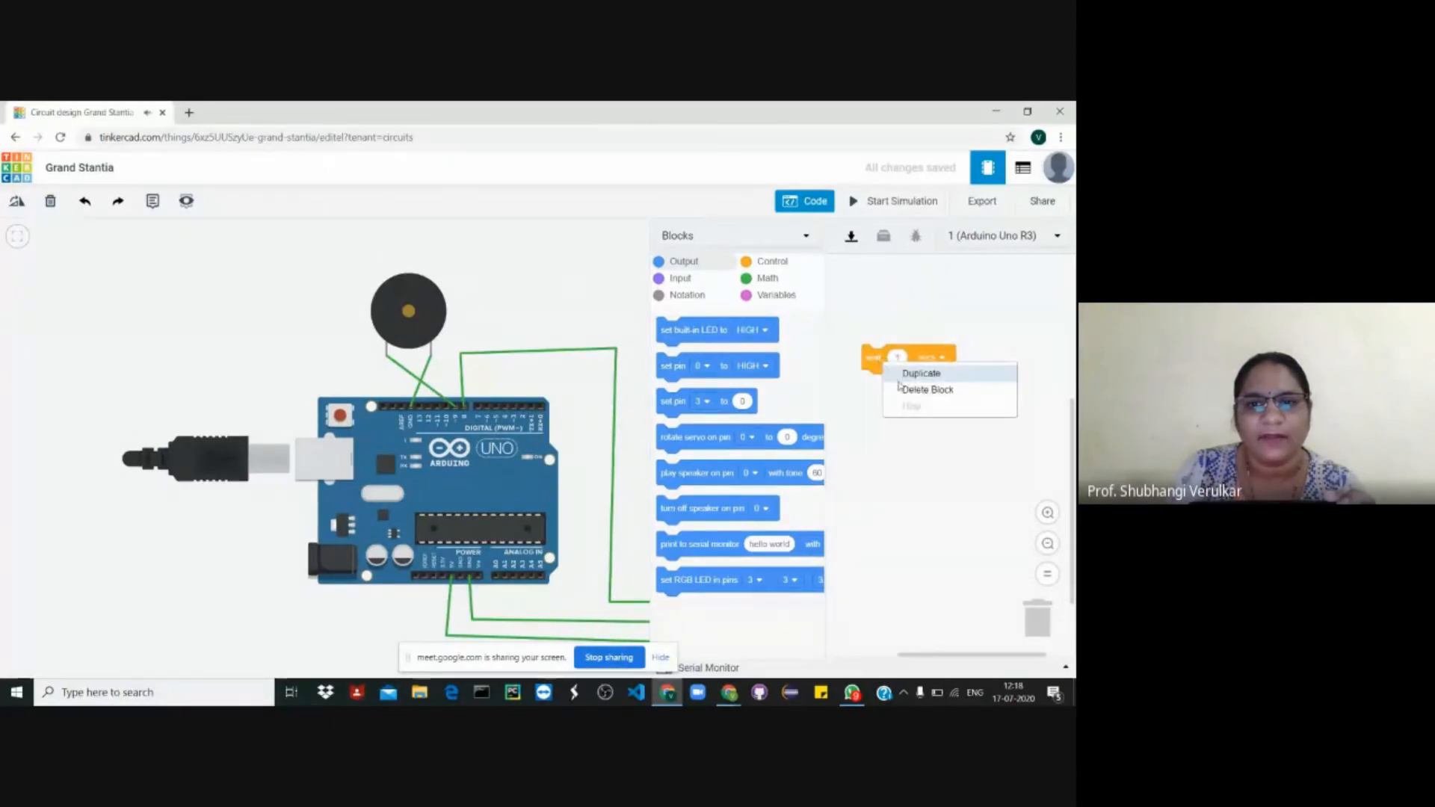
left_click(903, 390)
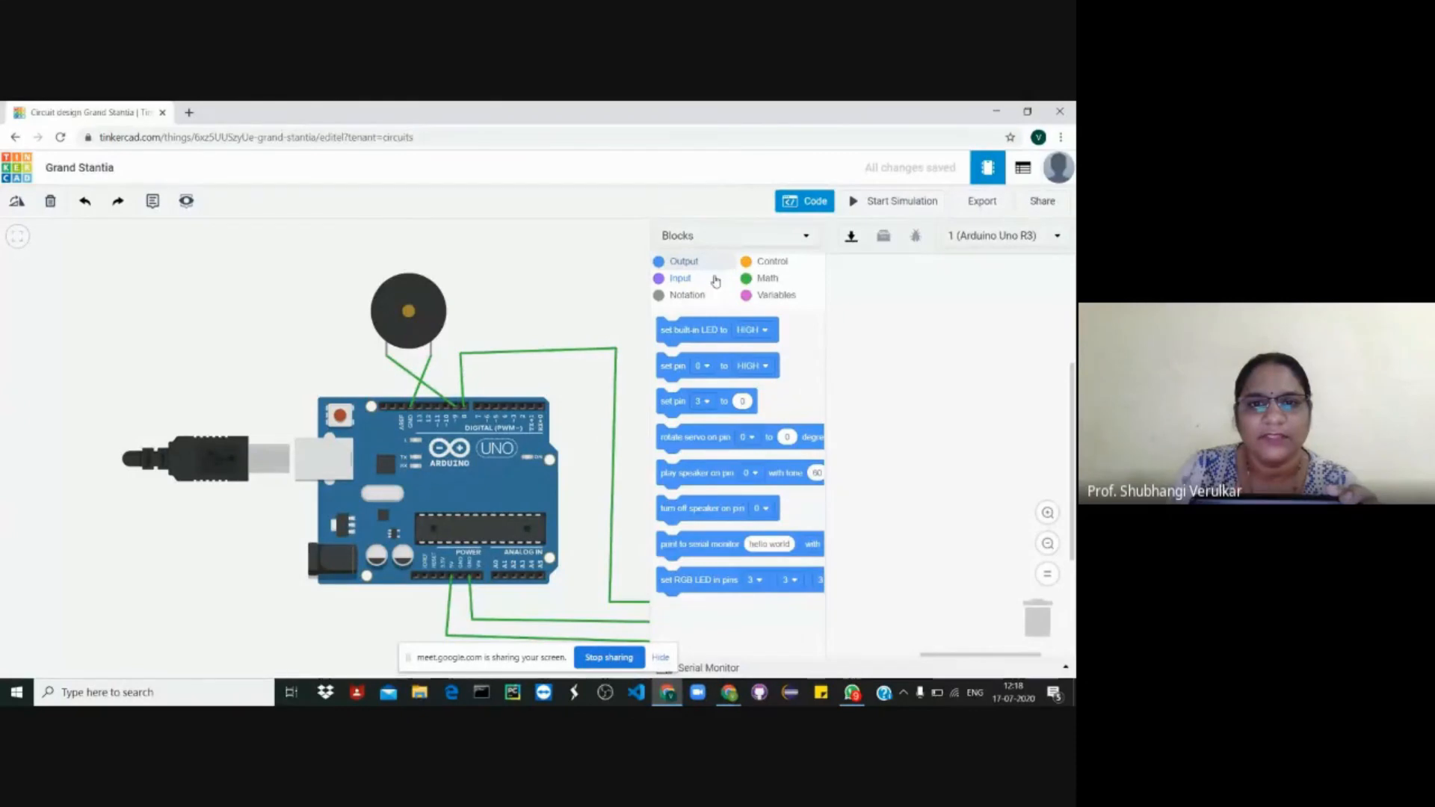
- Add an if-then-else block to the empty program and insert a "1 < 1" comparison block as its condition
left_click(758, 263)
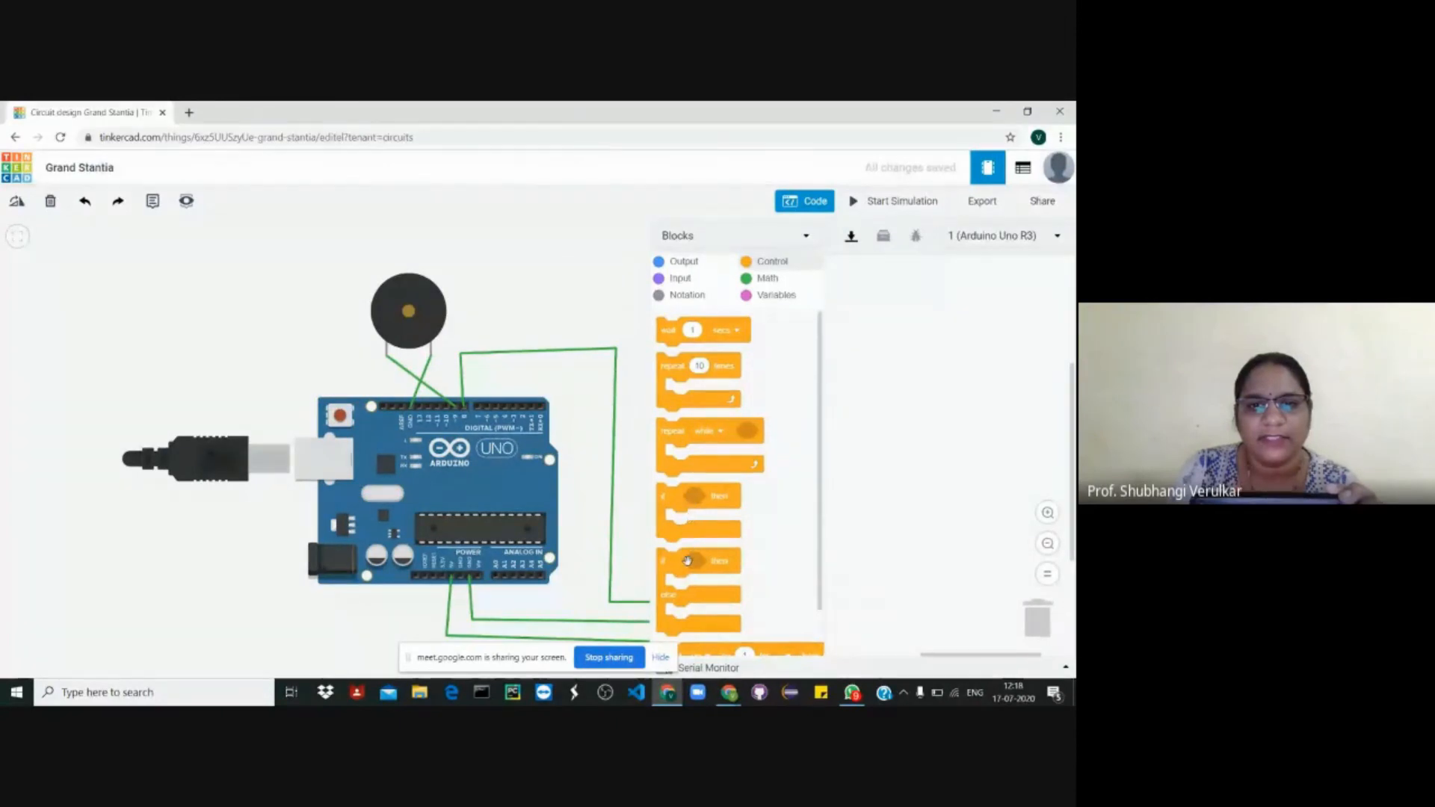
scroll(687, 557, "down", 1)
left_click_drag(686, 509, 898, 317)
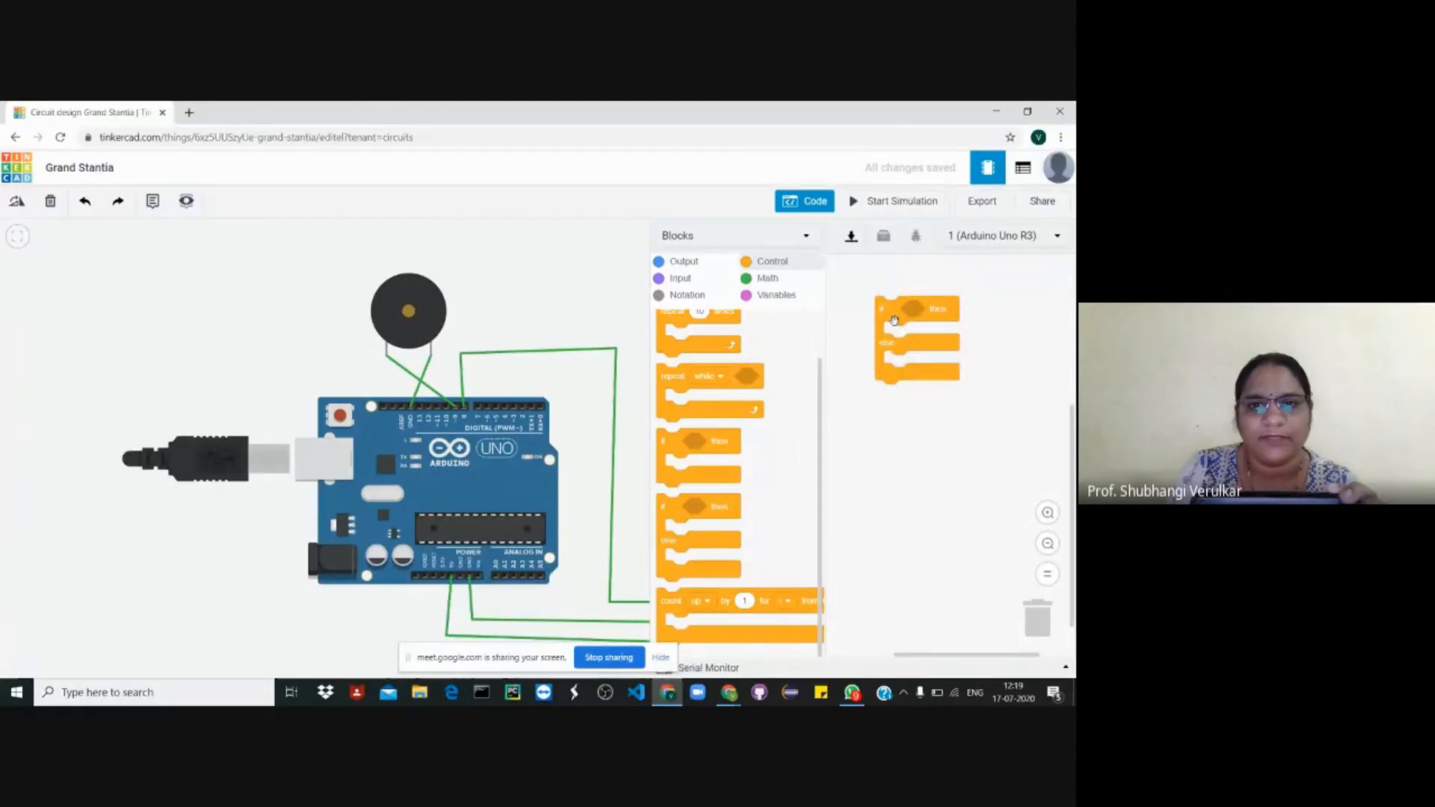
scroll(874, 353, "up", 1)
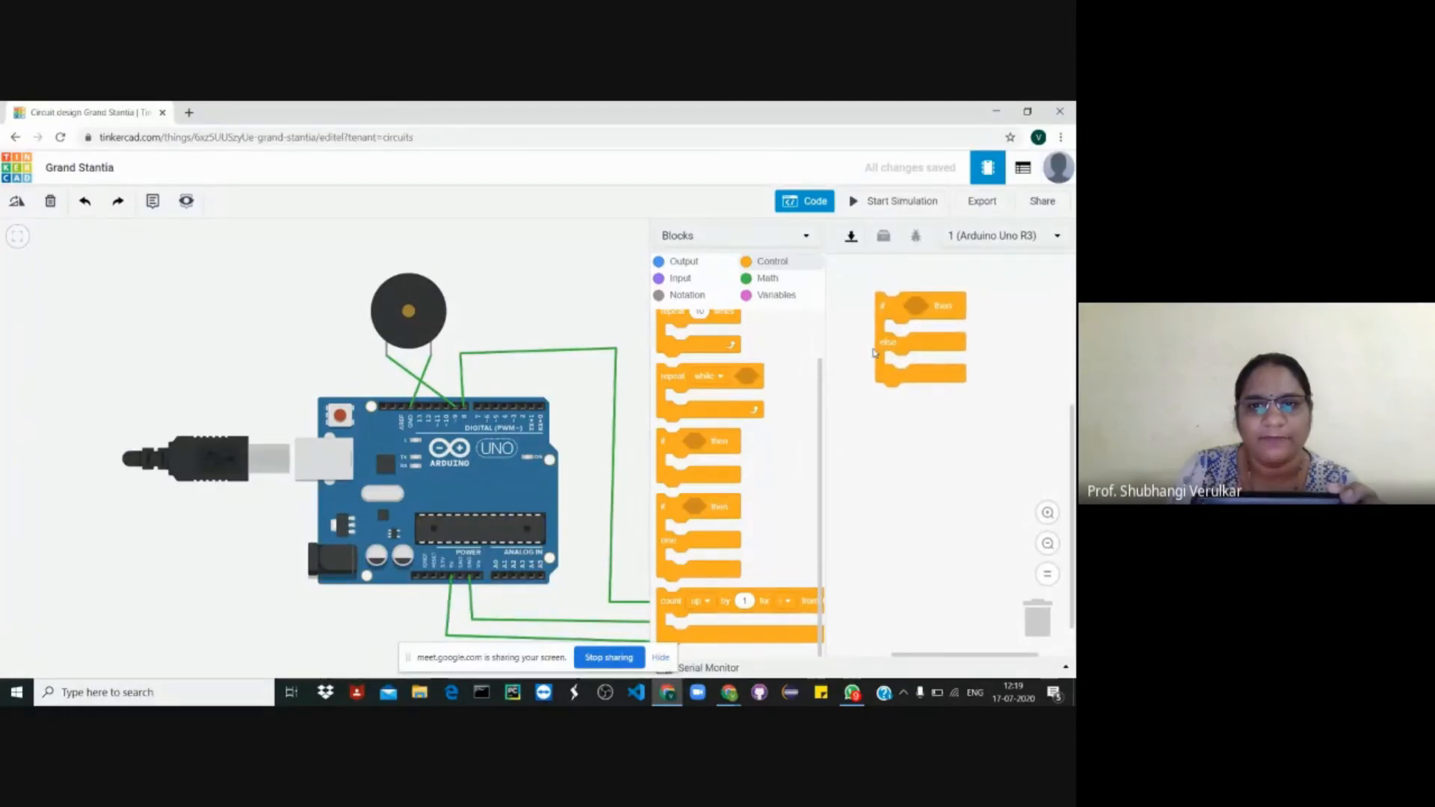
left_click(763, 279)
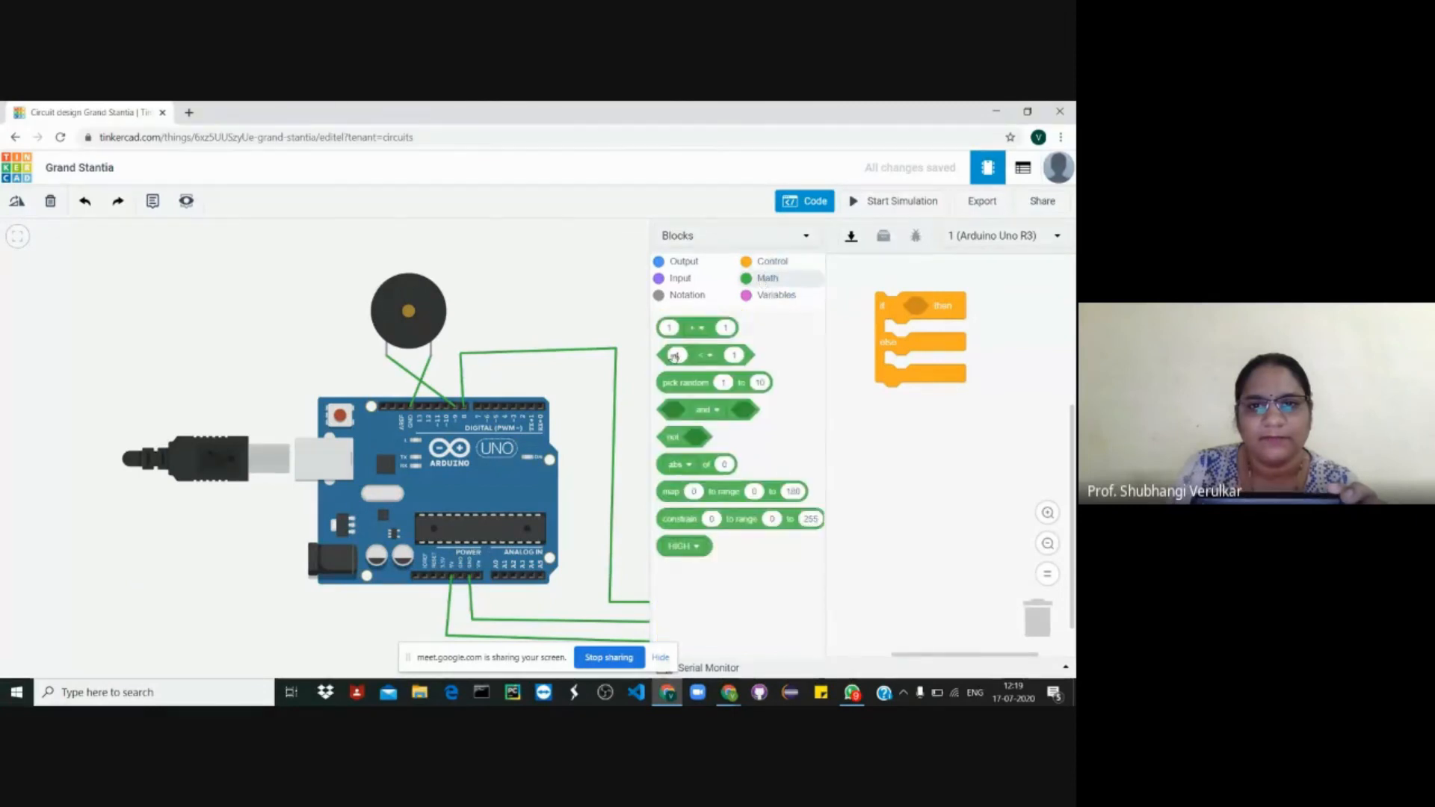
left_click_drag(693, 330, 954, 311)
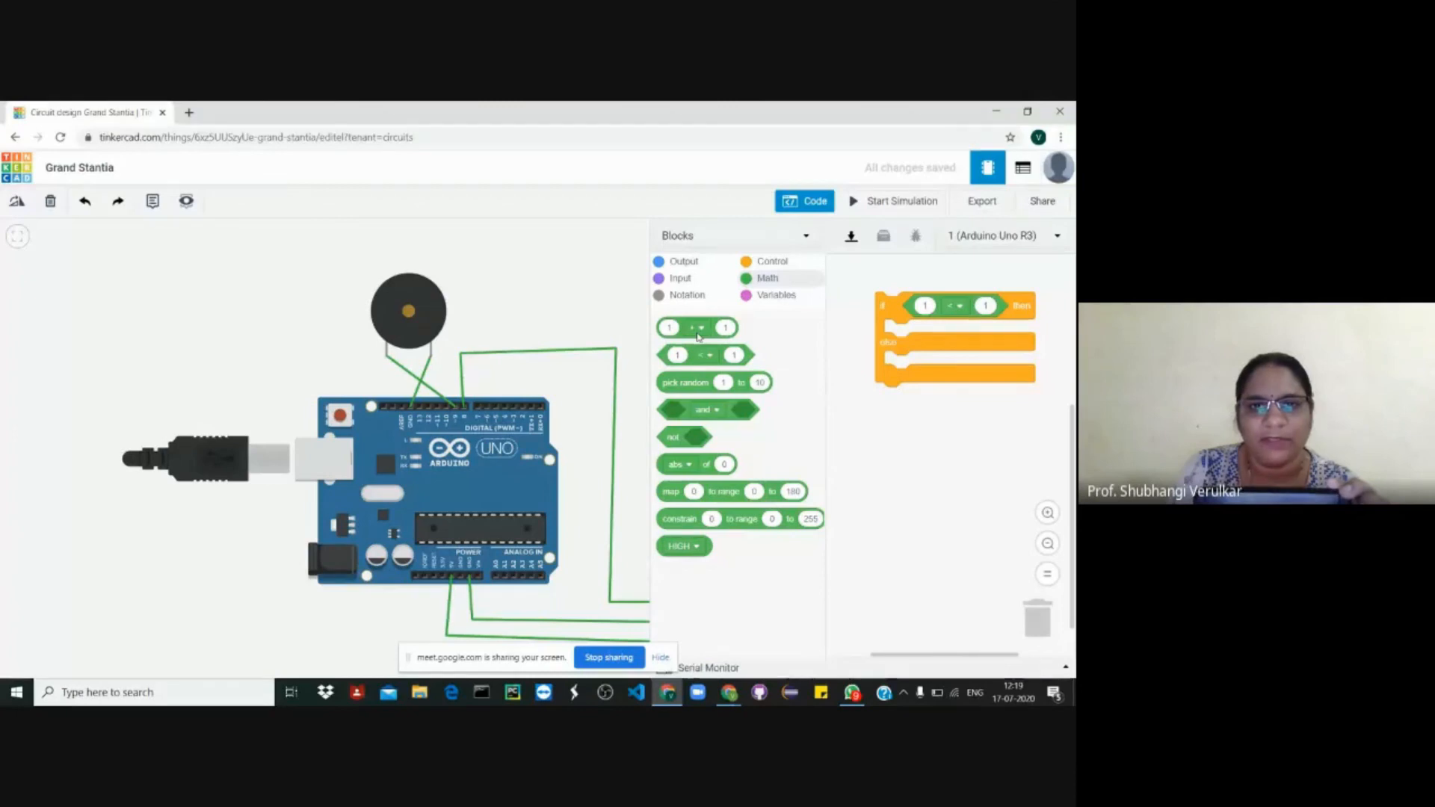
- Make the condition test whether digital pin 8 equals 1, using a "read digital pin" block and the = operator
left_click(671, 282)
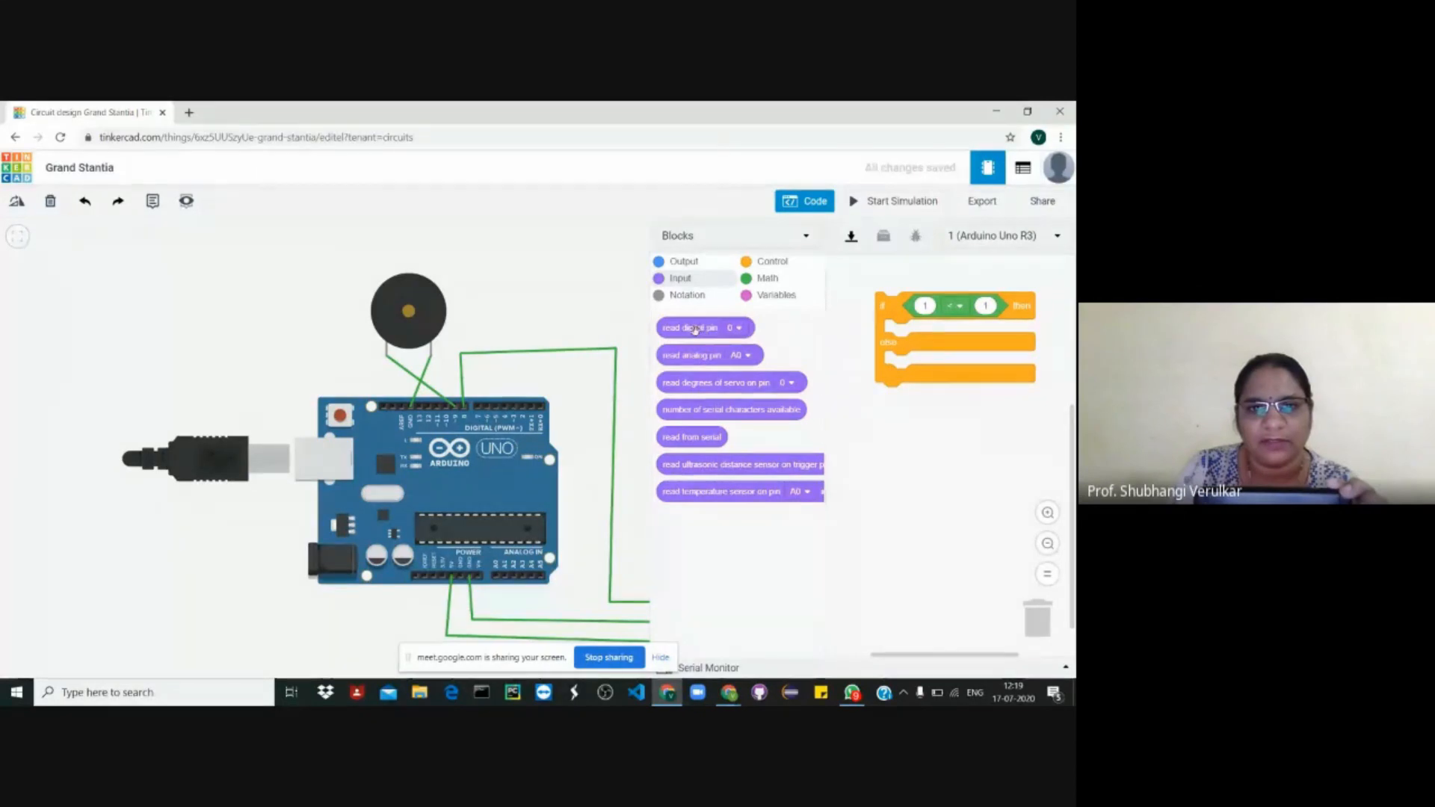
left_click_drag(695, 329, 946, 308)
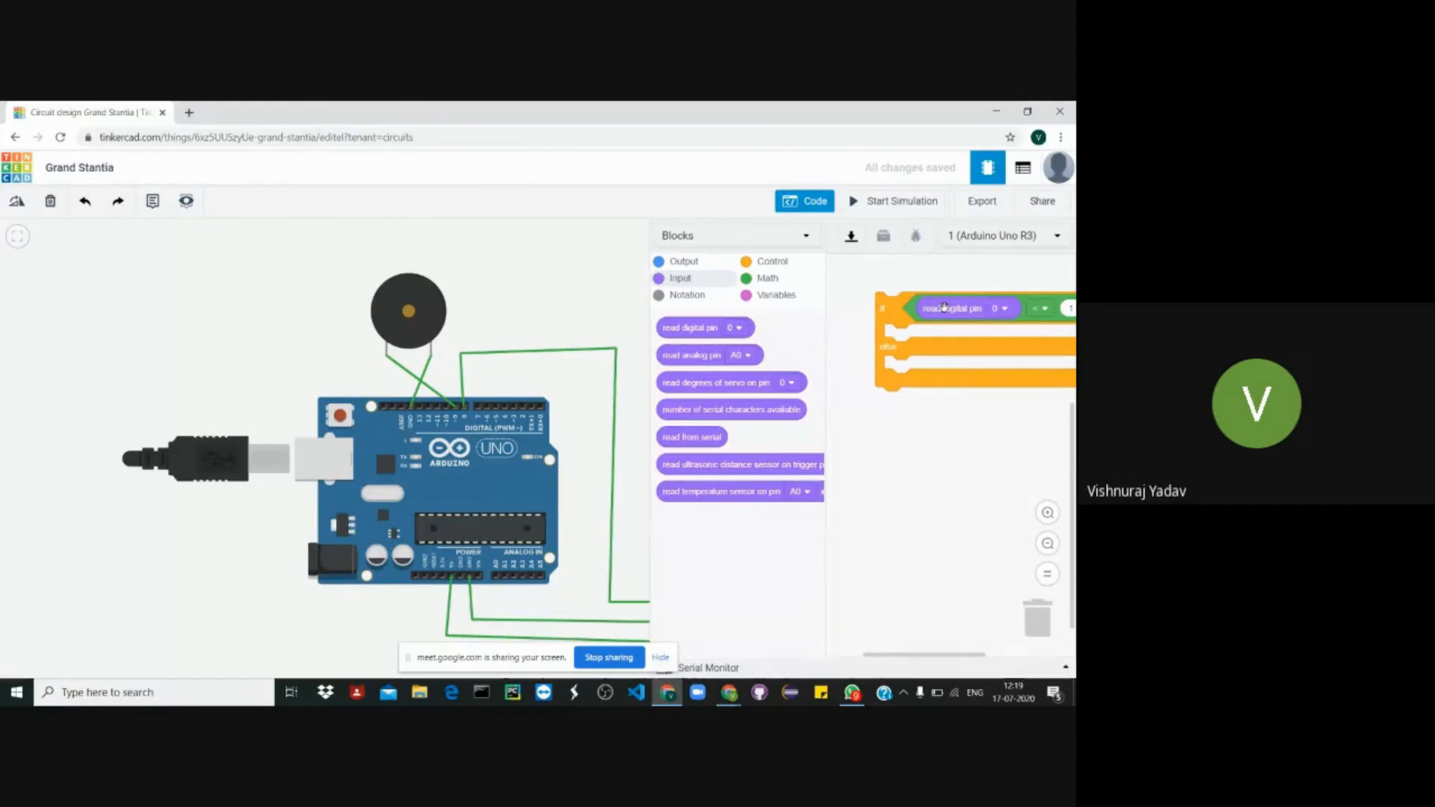
left_click(1005, 309)
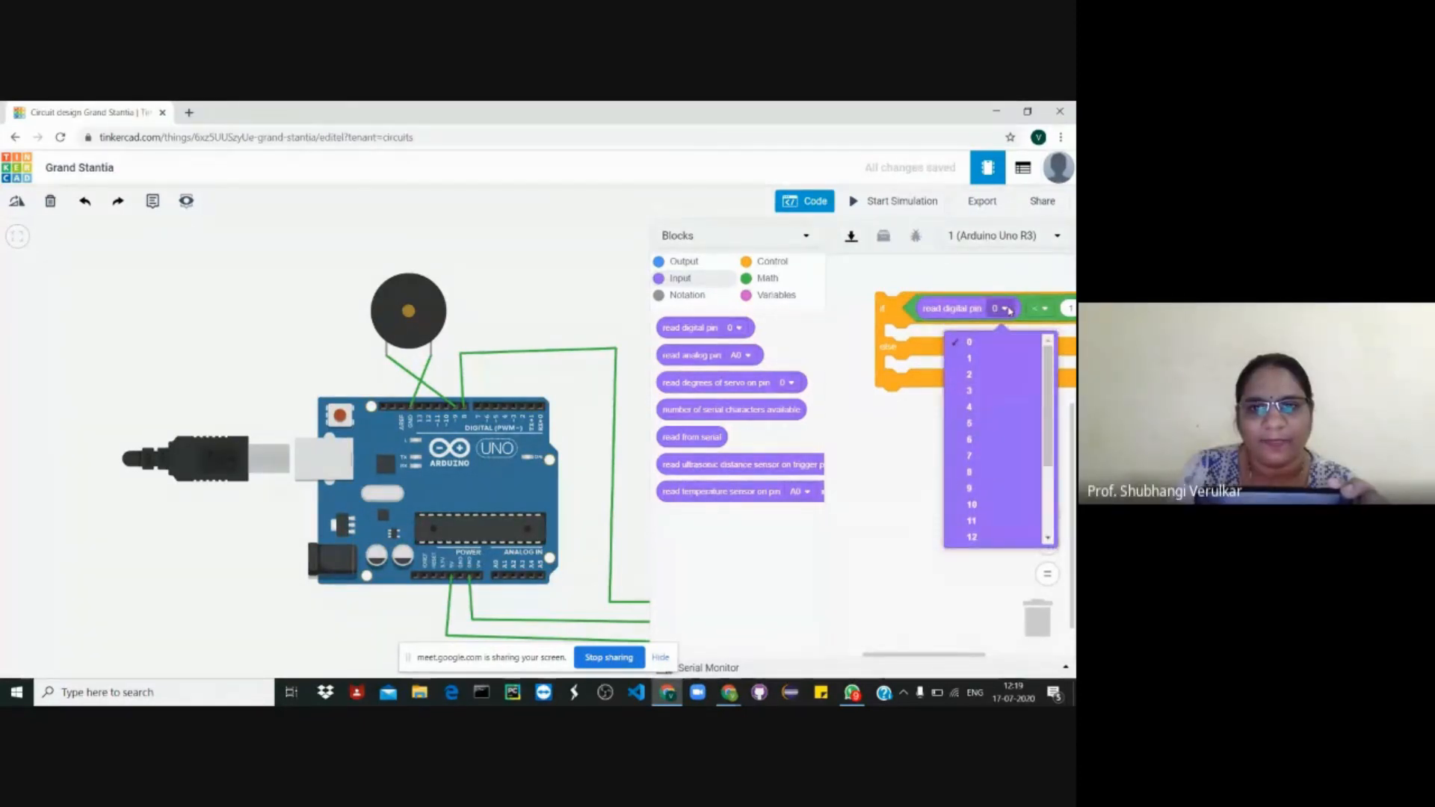
left_click(986, 472)
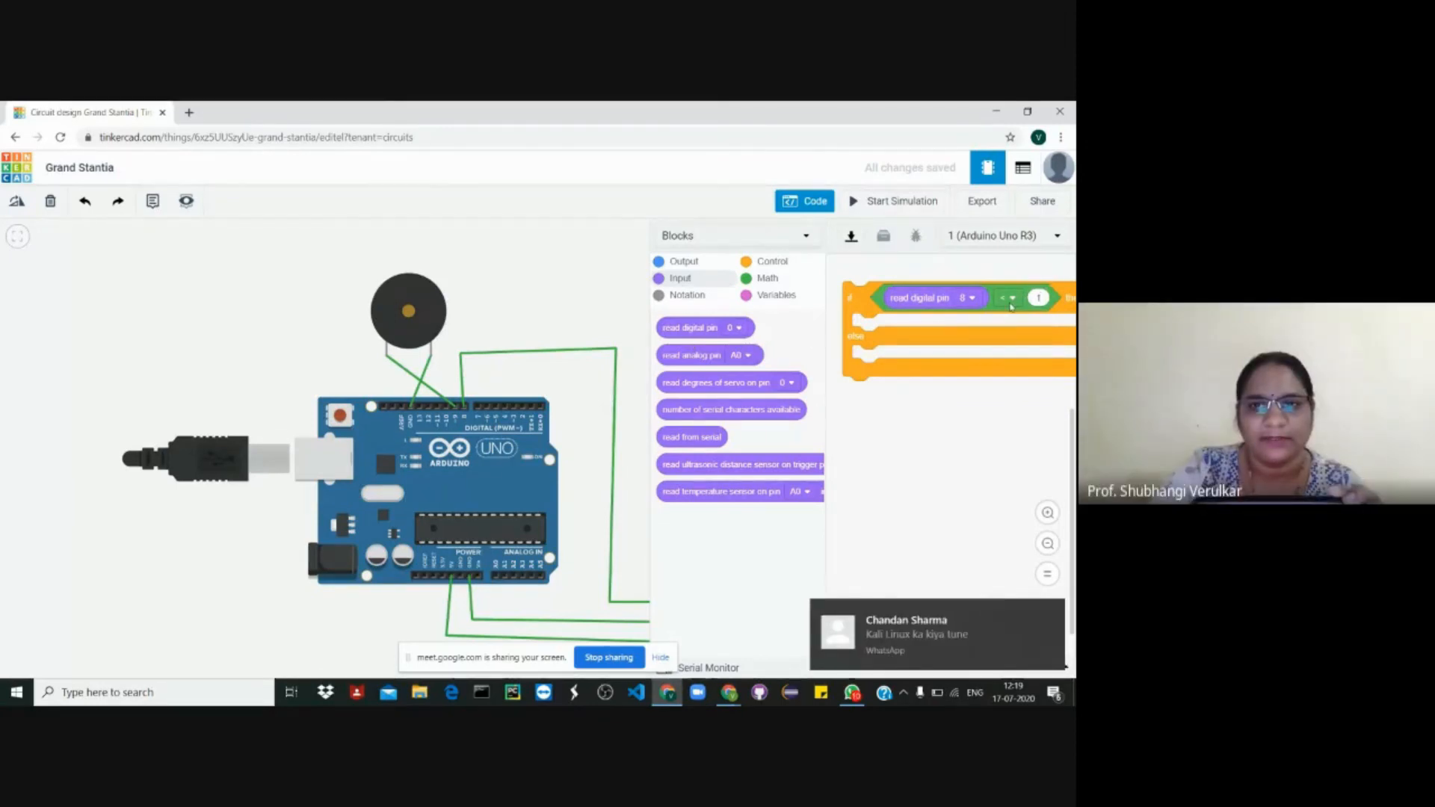
left_click(1010, 299)
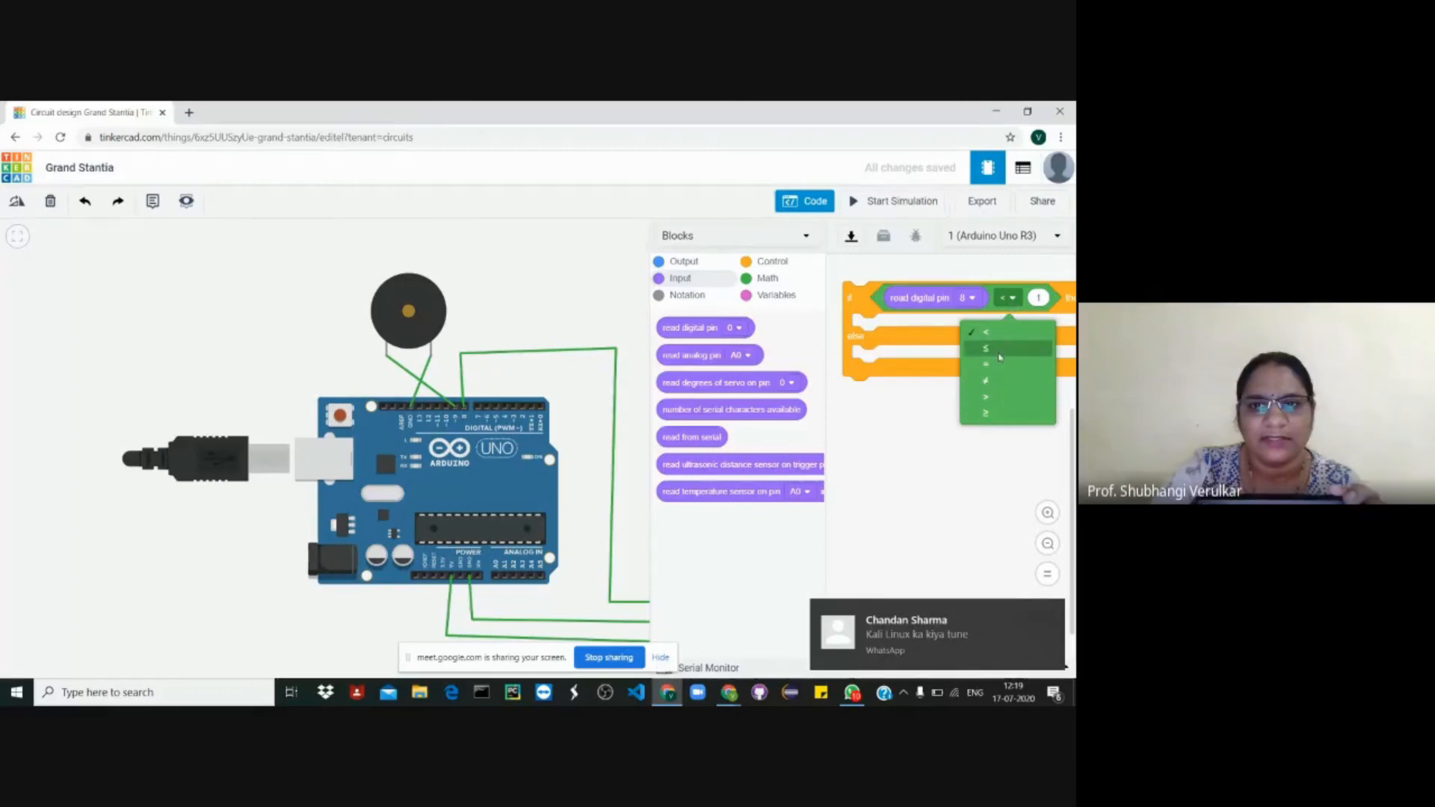
left_click(1000, 363)
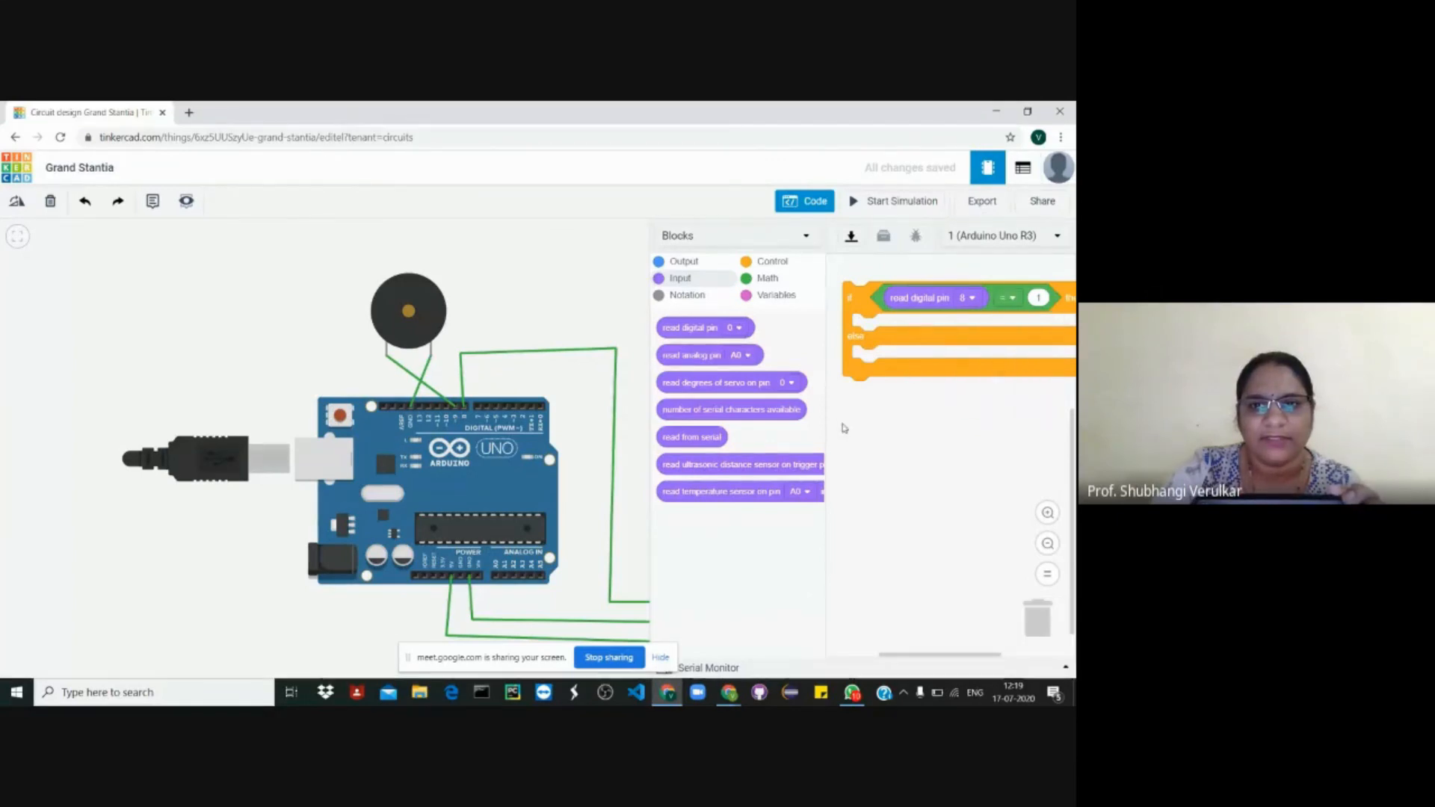
- Add a "play speaker" block to the then branch, with speaker pin 9 and tone 55
left_click(773, 262)
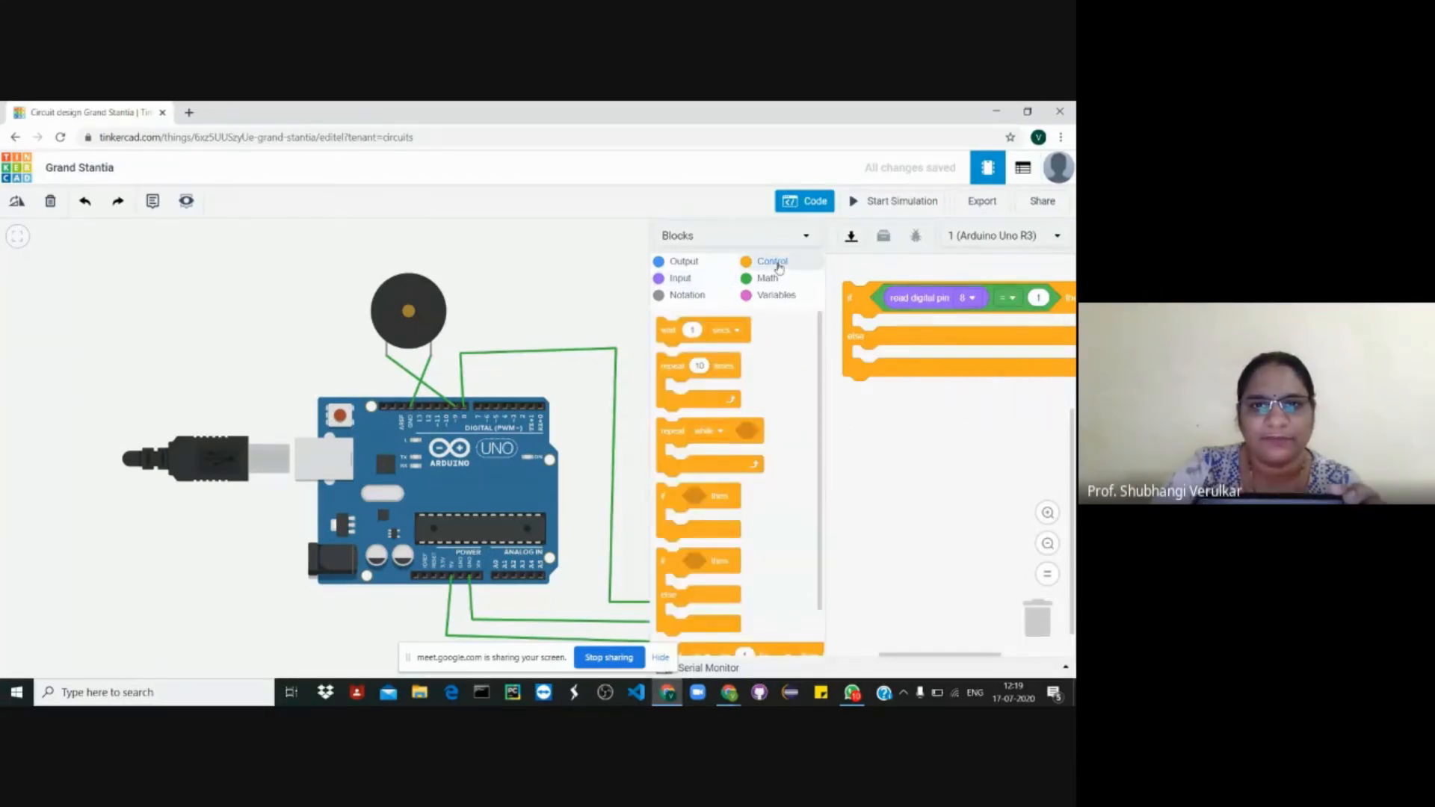
left_click(688, 280)
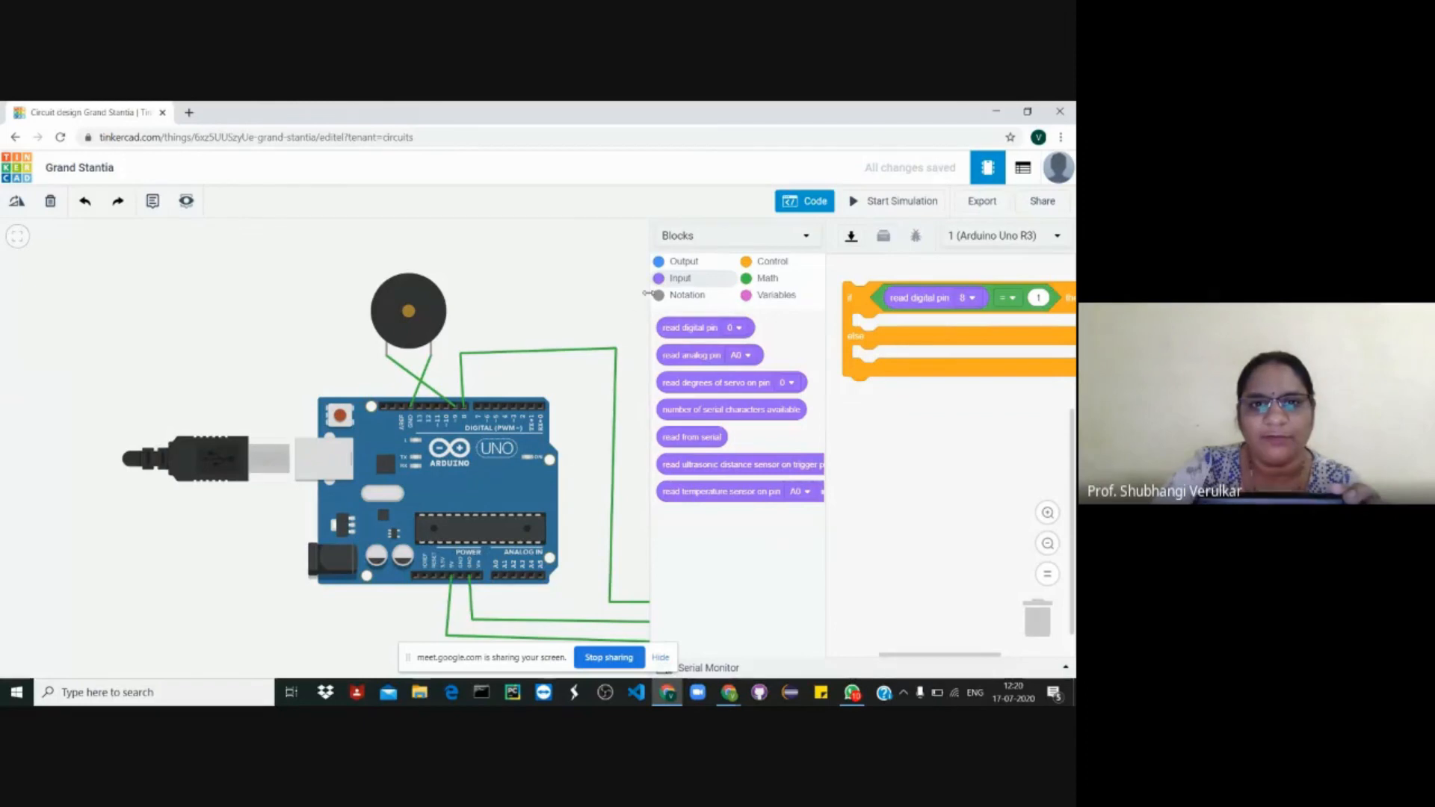
left_click(685, 263)
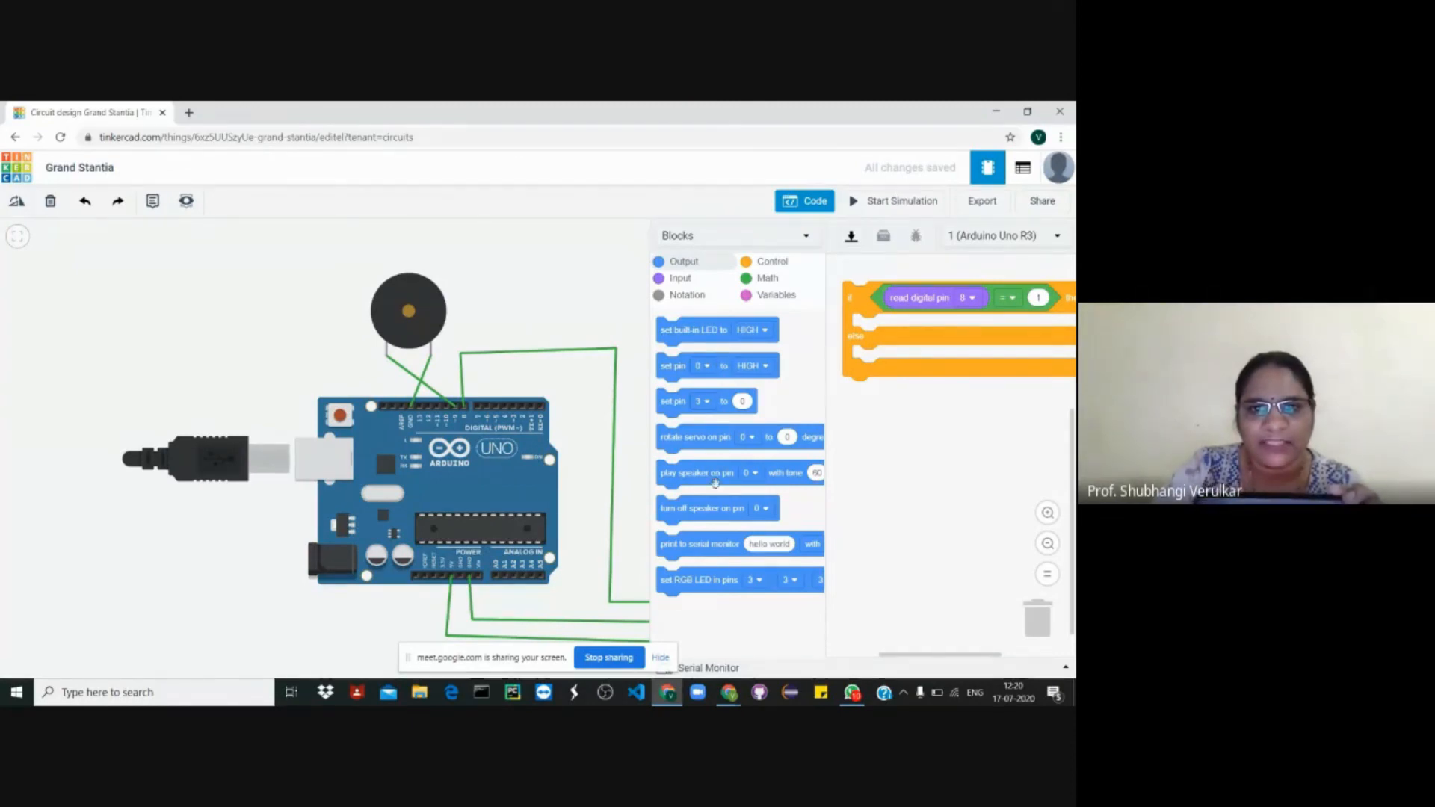
left_click_drag(721, 484, 911, 337)
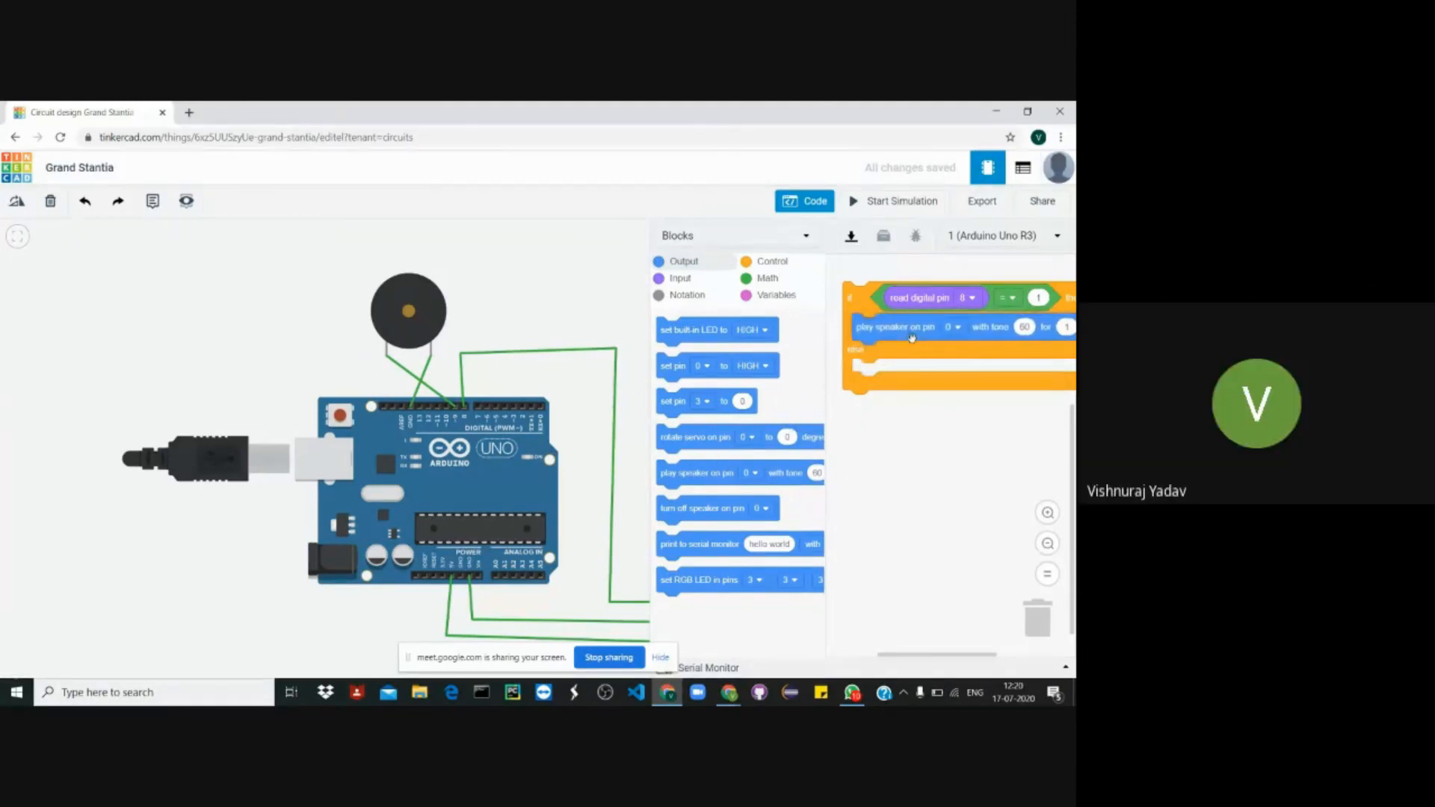
left_click(963, 328)
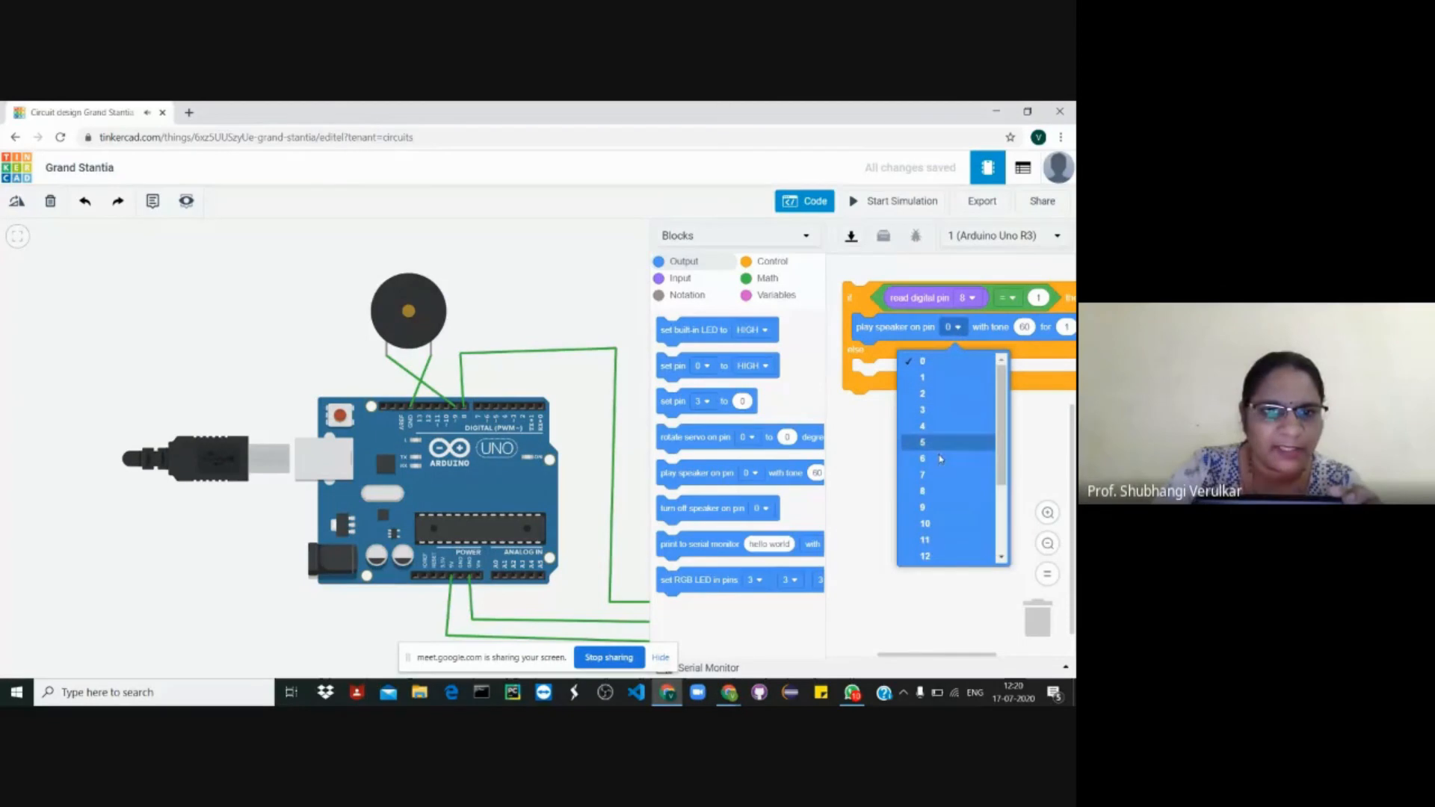
left_click(937, 508)
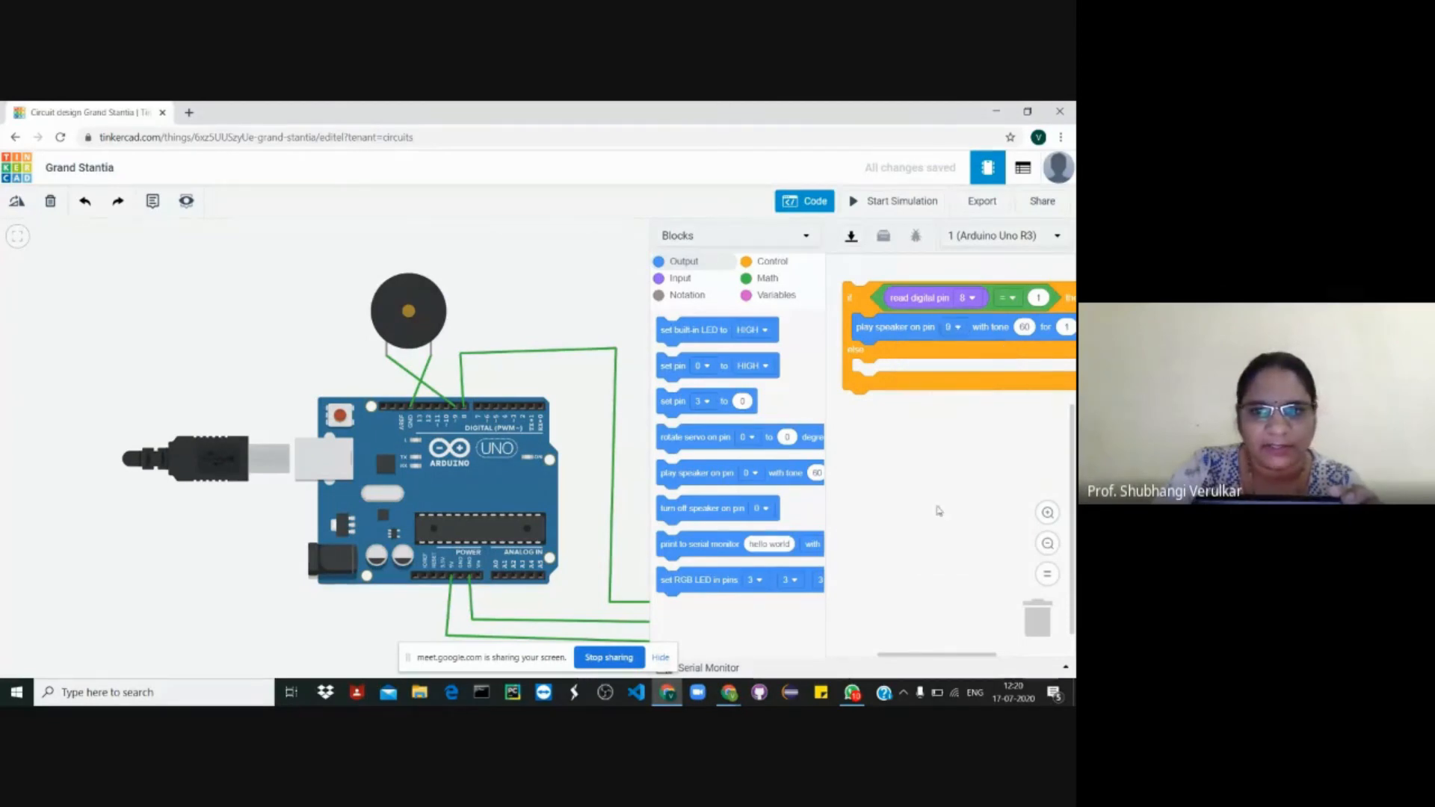
left_click(1025, 327)
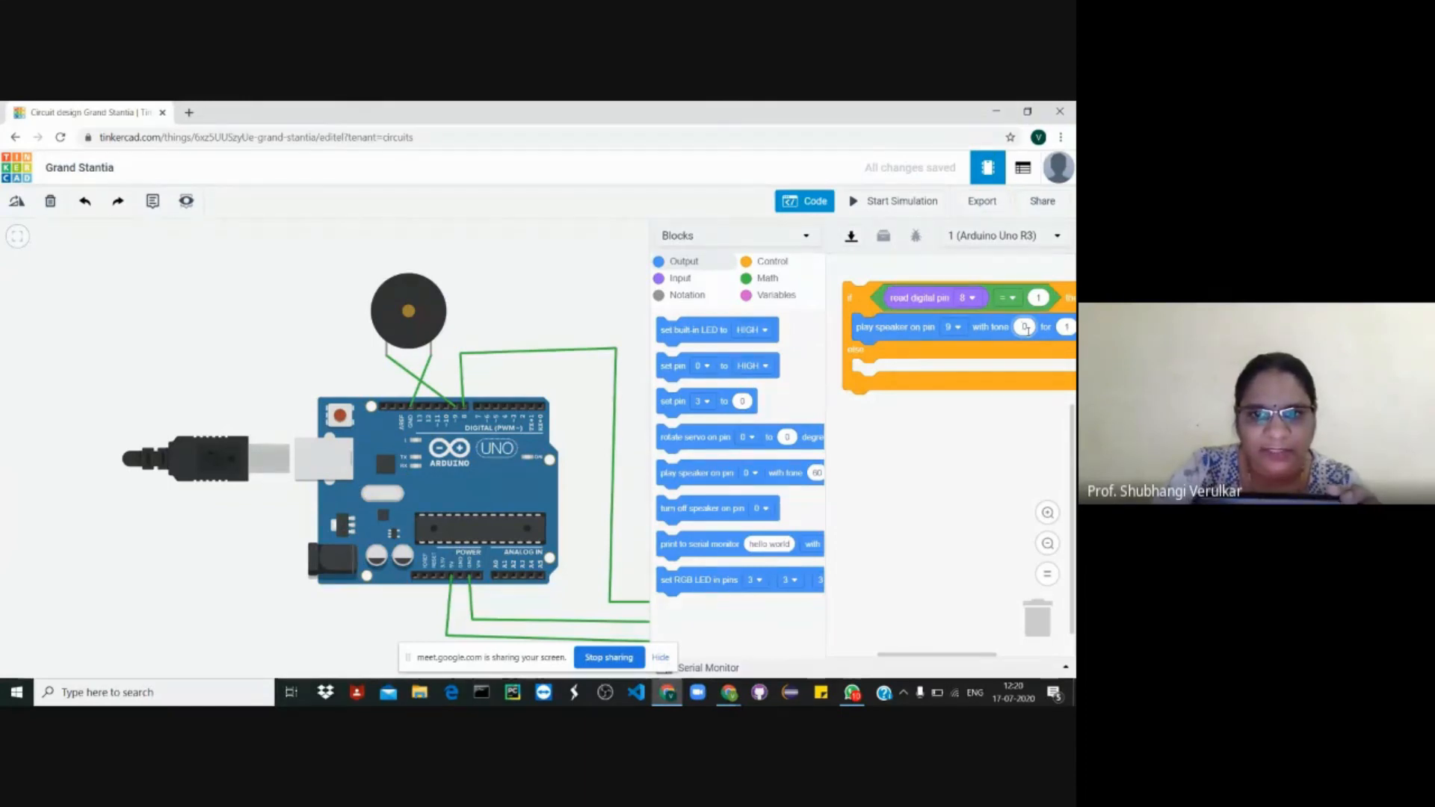
type("55")
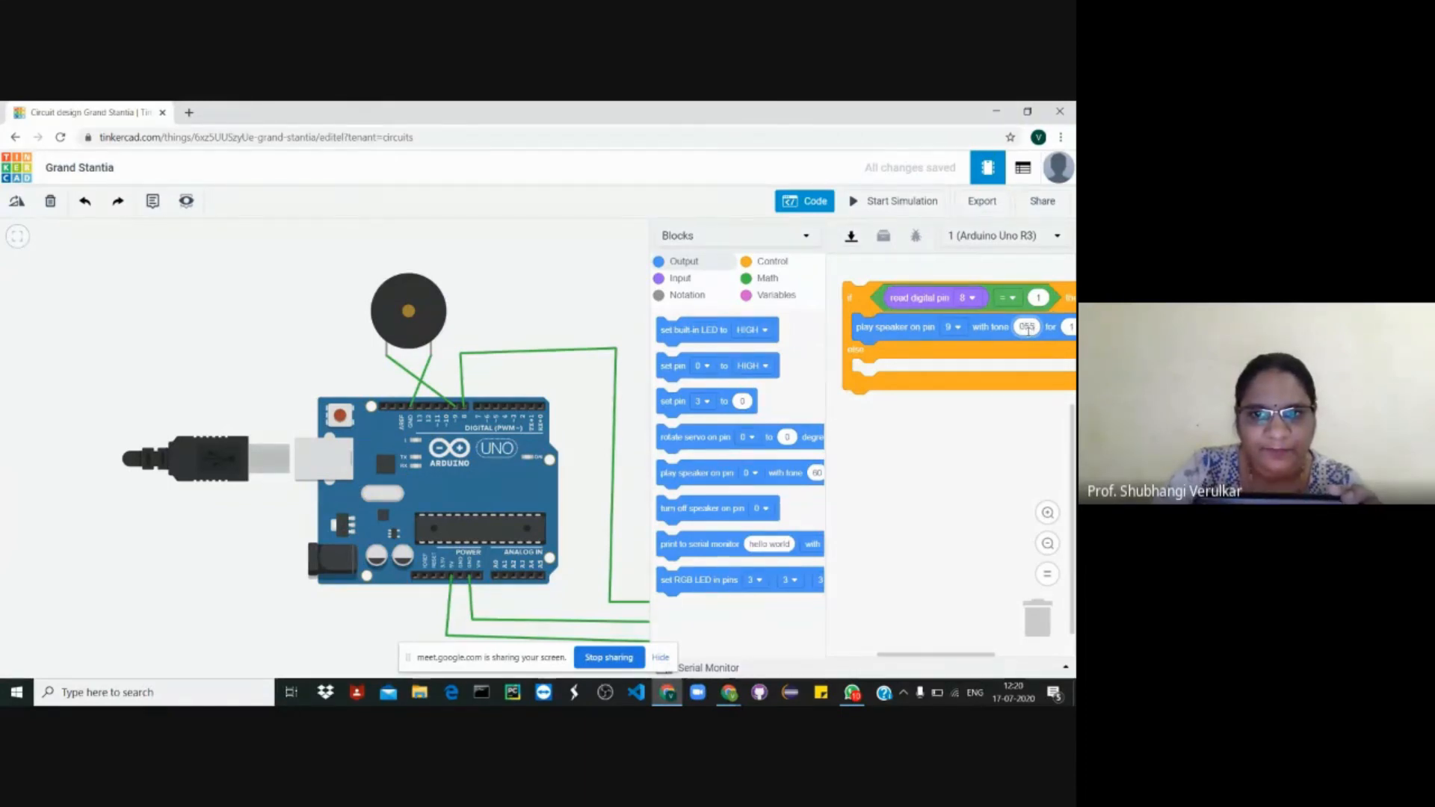
key("Return")
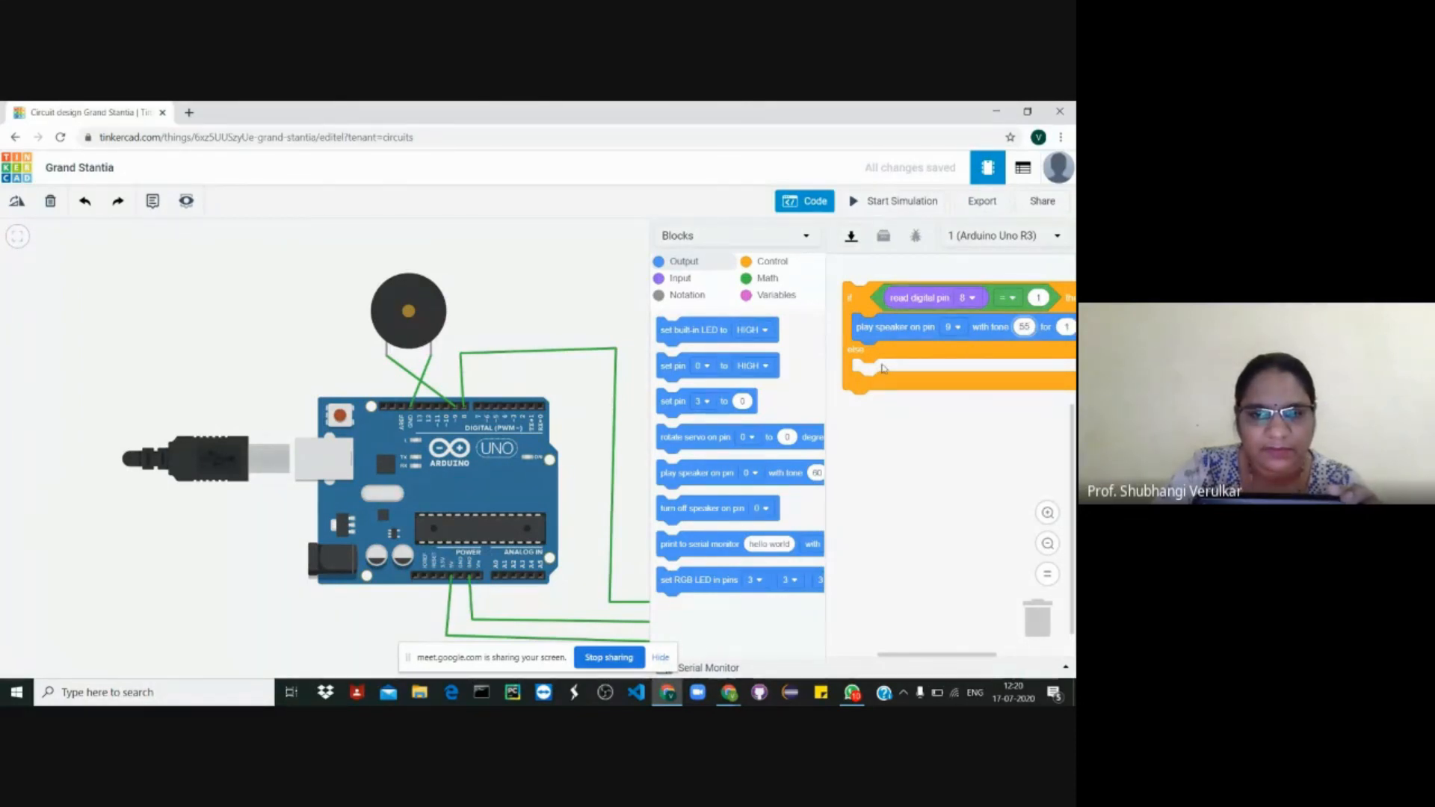
- Add a "turn off speaker" block to the else branch and set its speaker pin to 9
left_click_drag(884, 368, 804, 387)
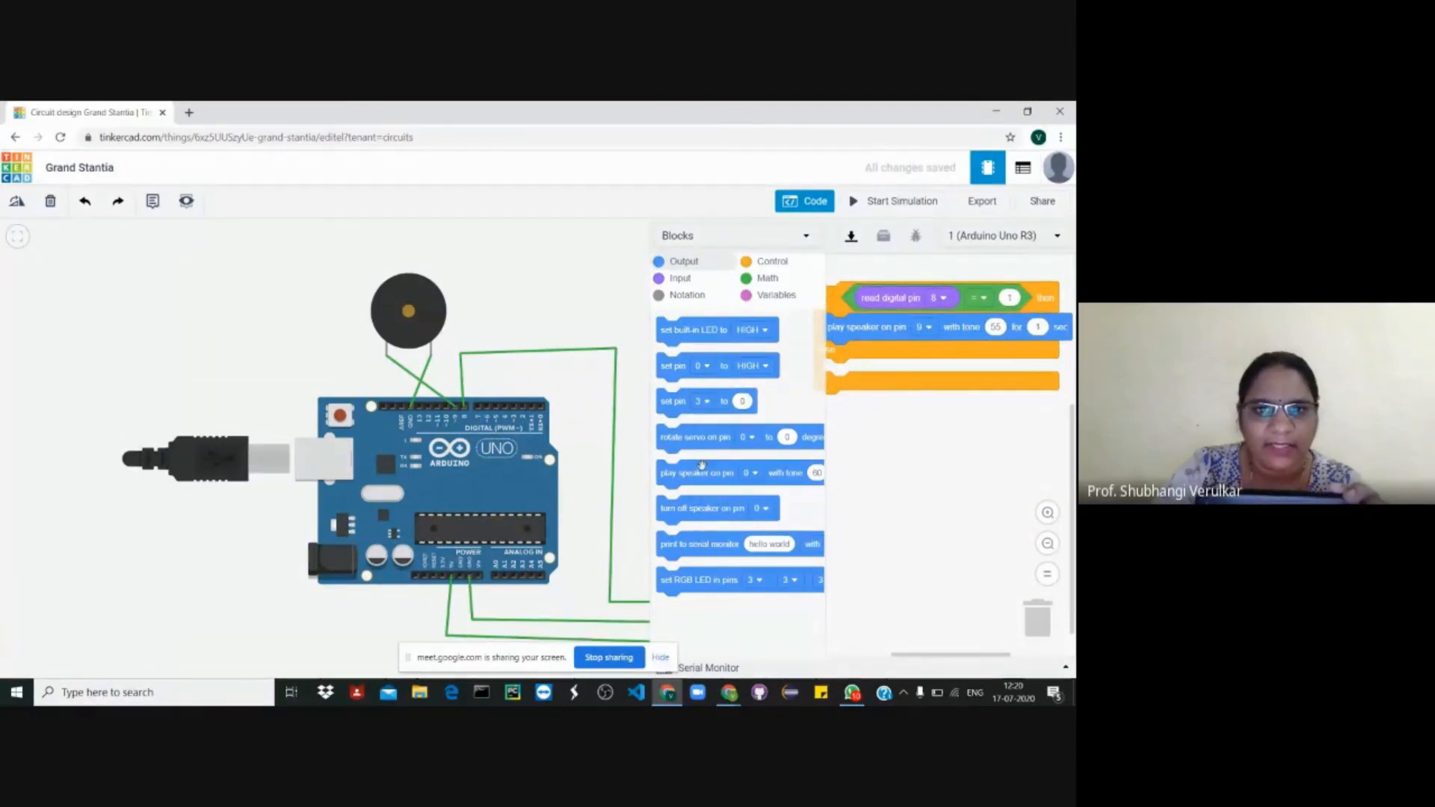
left_click_drag(700, 517, 874, 377)
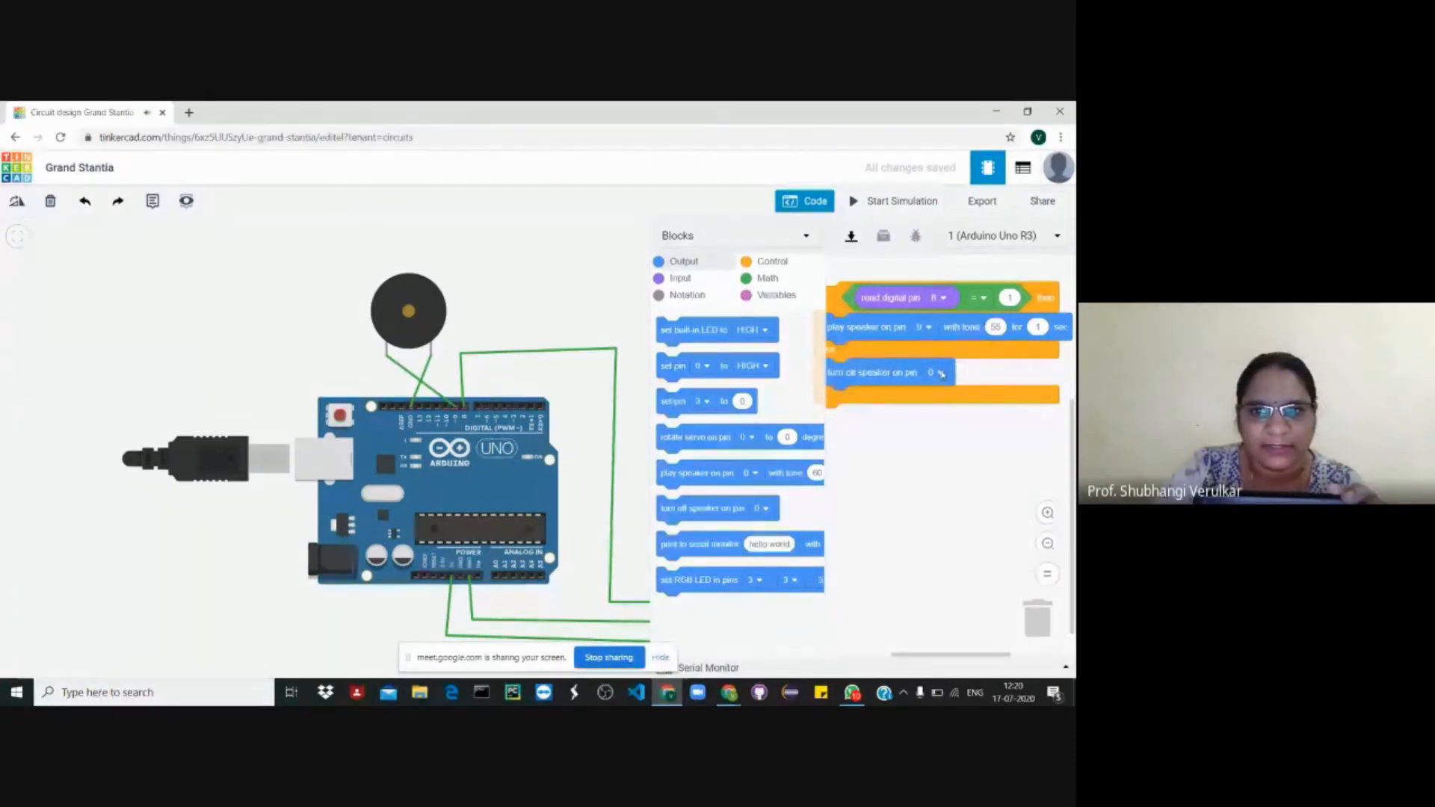
left_click(936, 373)
left_click(919, 414)
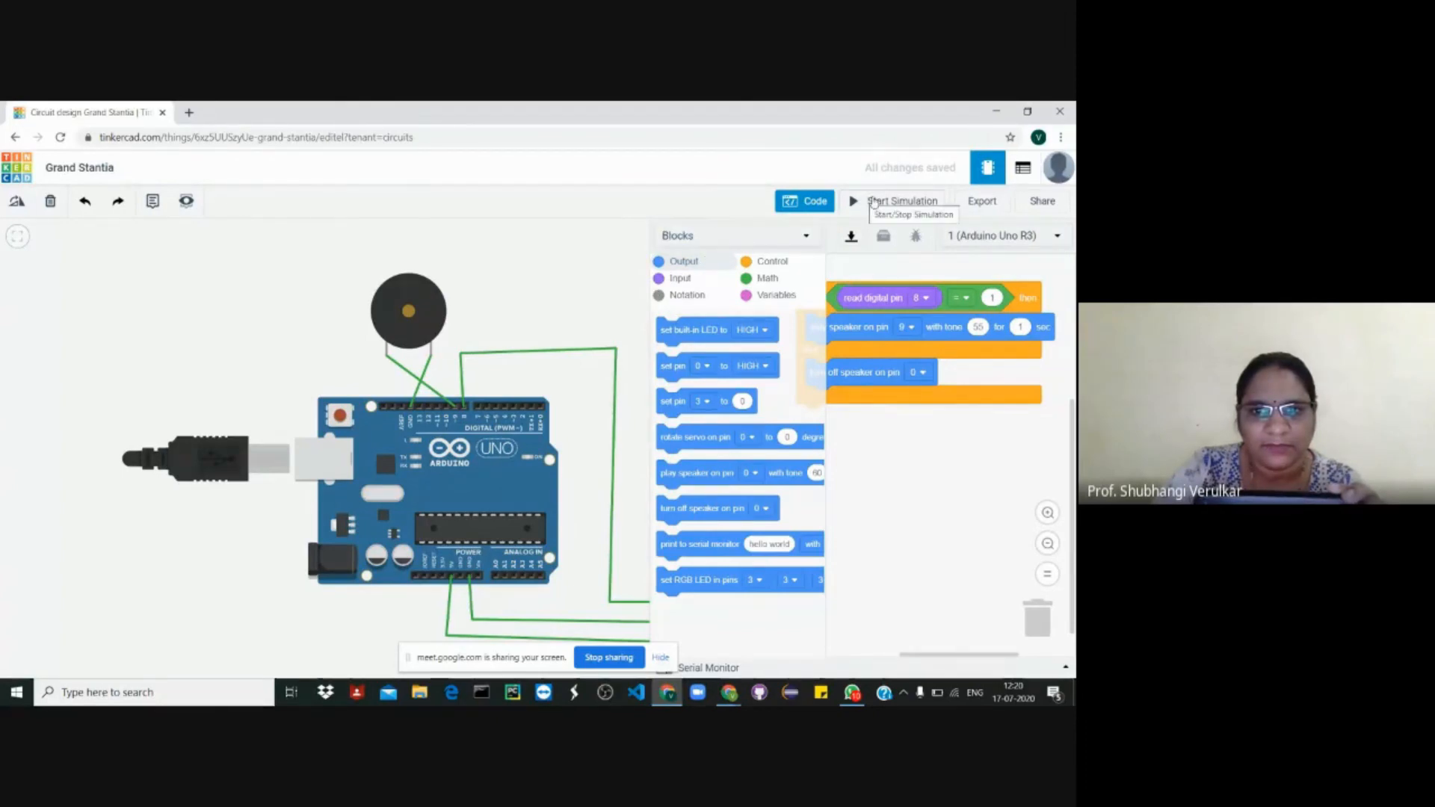
left_click(903, 203)
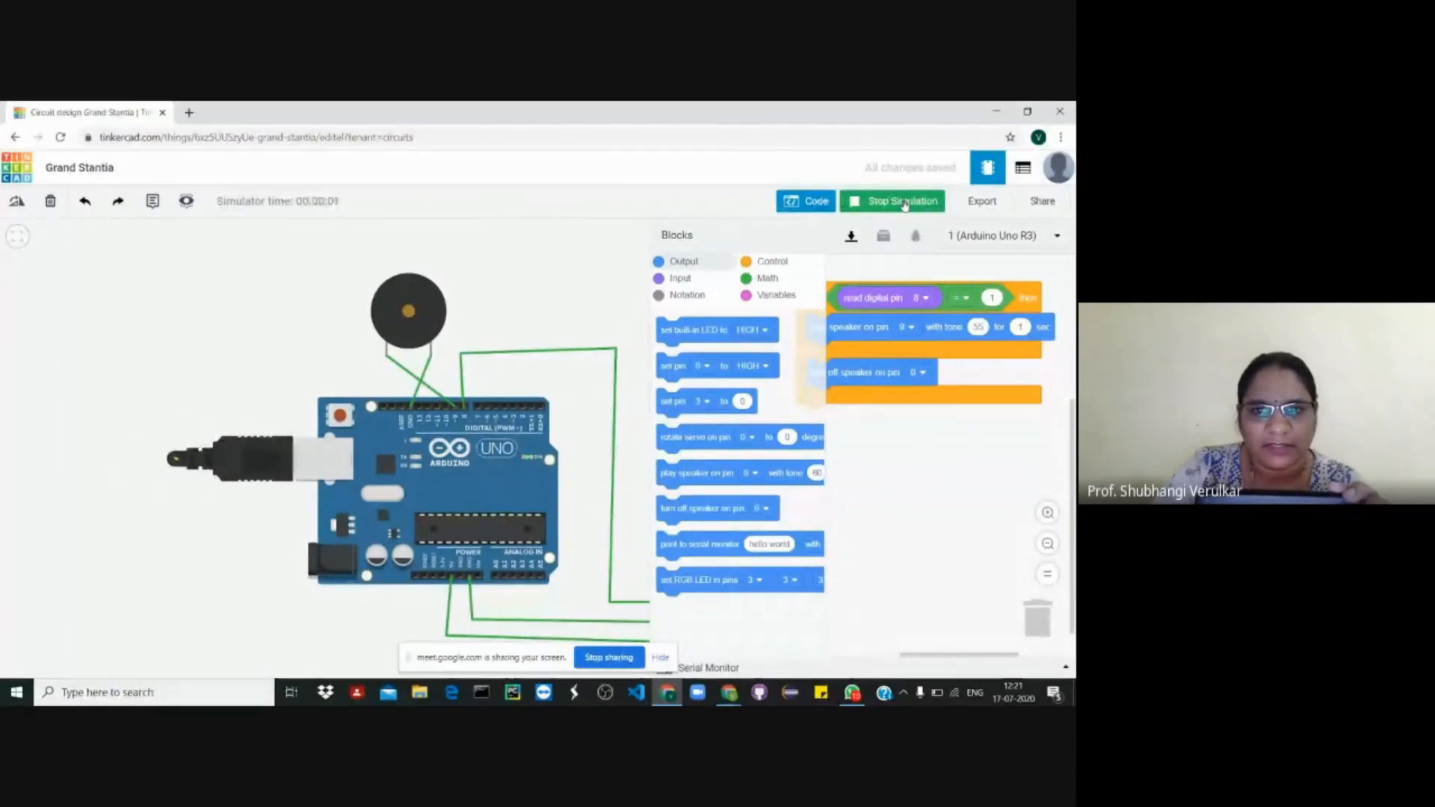
left_click(925, 374)
left_click(904, 554)
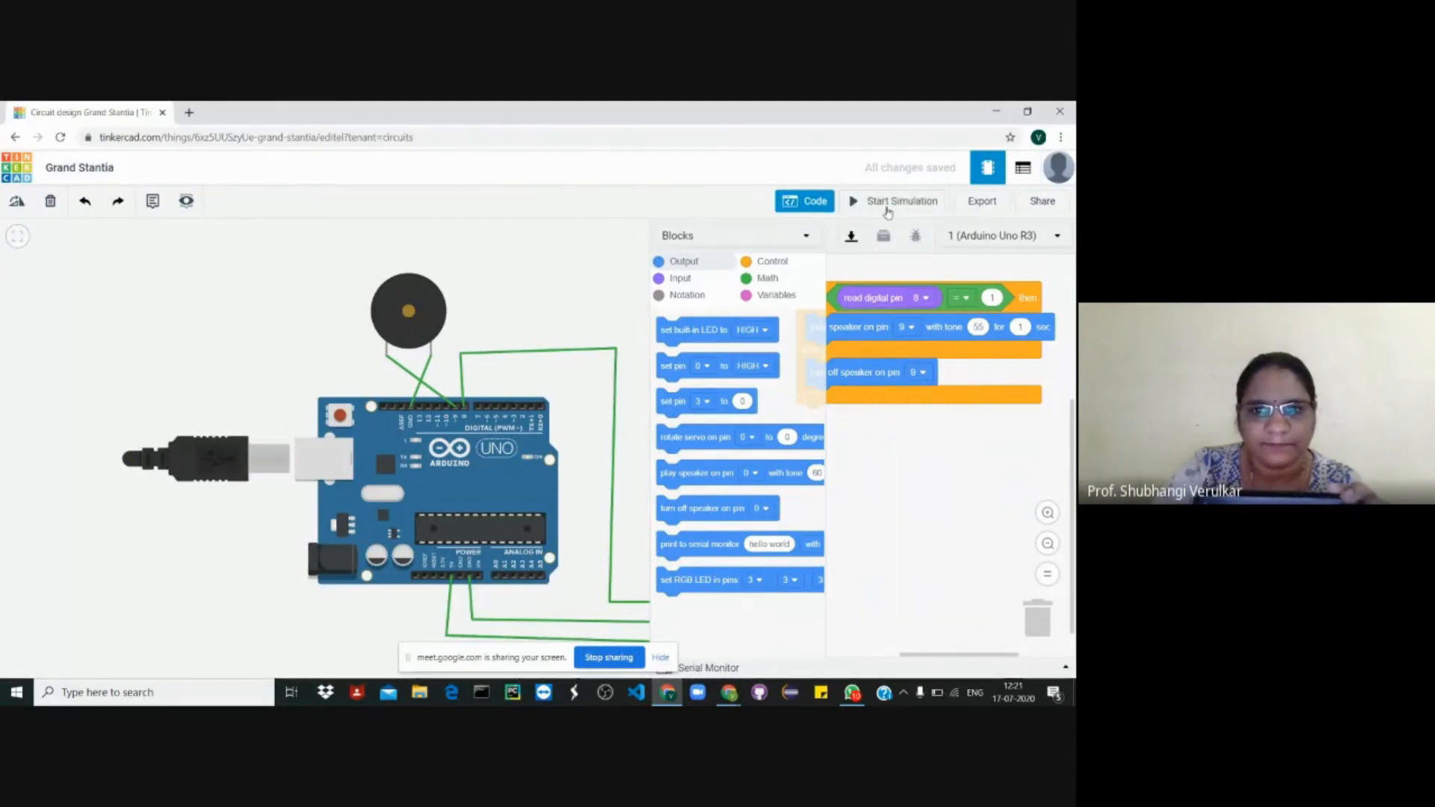
- Run the simulation with the code hidden and move the PIR sensor's target within its detection zone
left_click(876, 203)
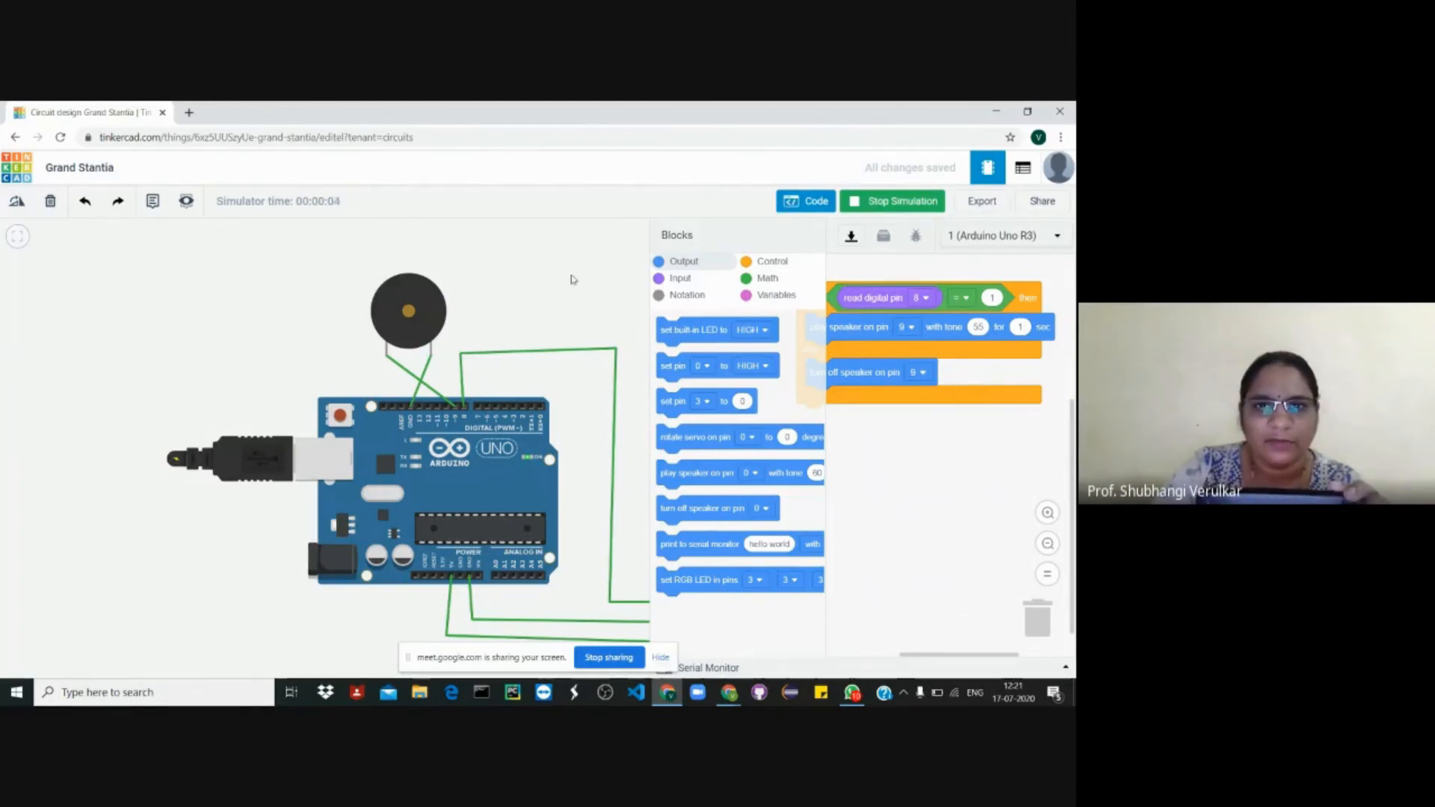
left_click(793, 202)
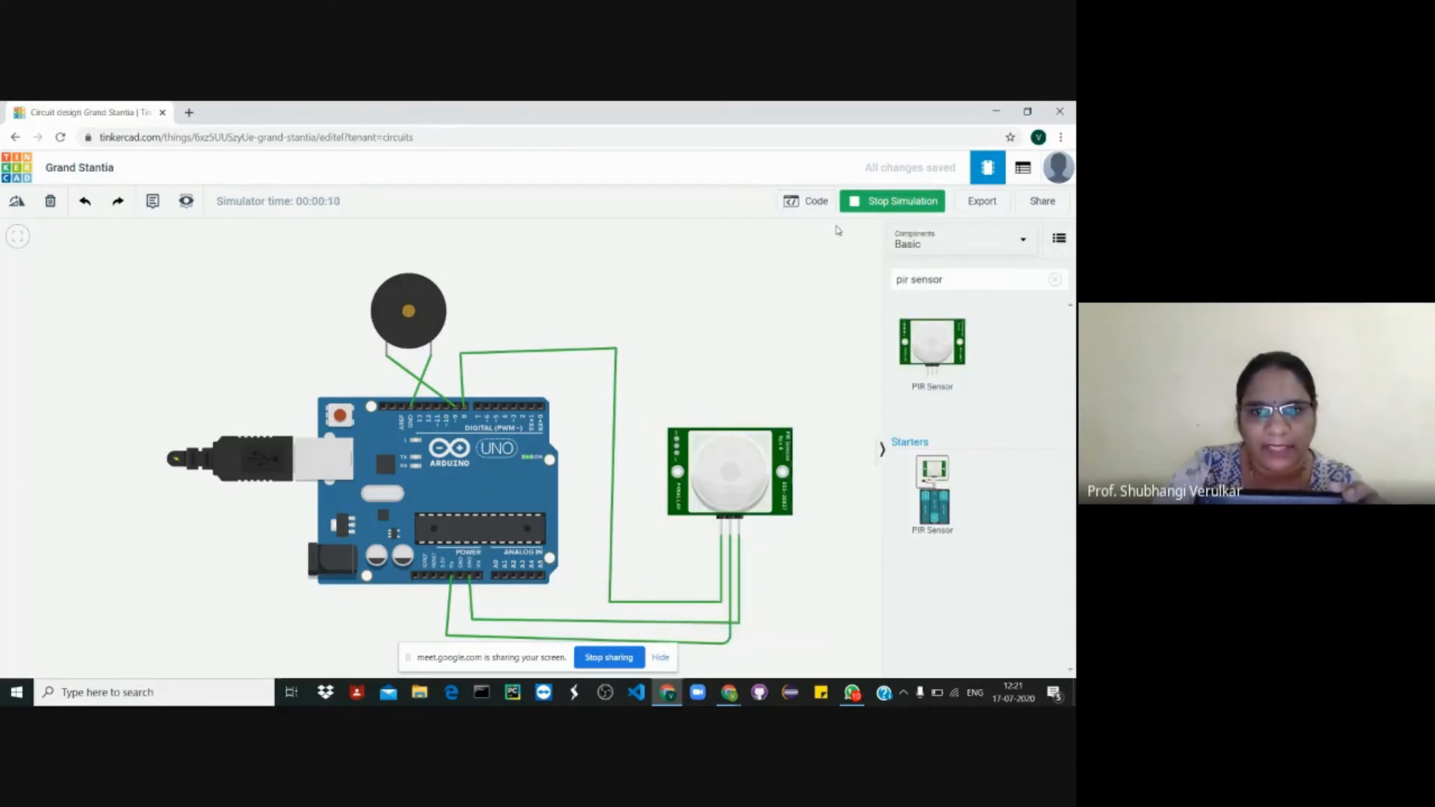
left_click_drag(639, 327, 604, 307)
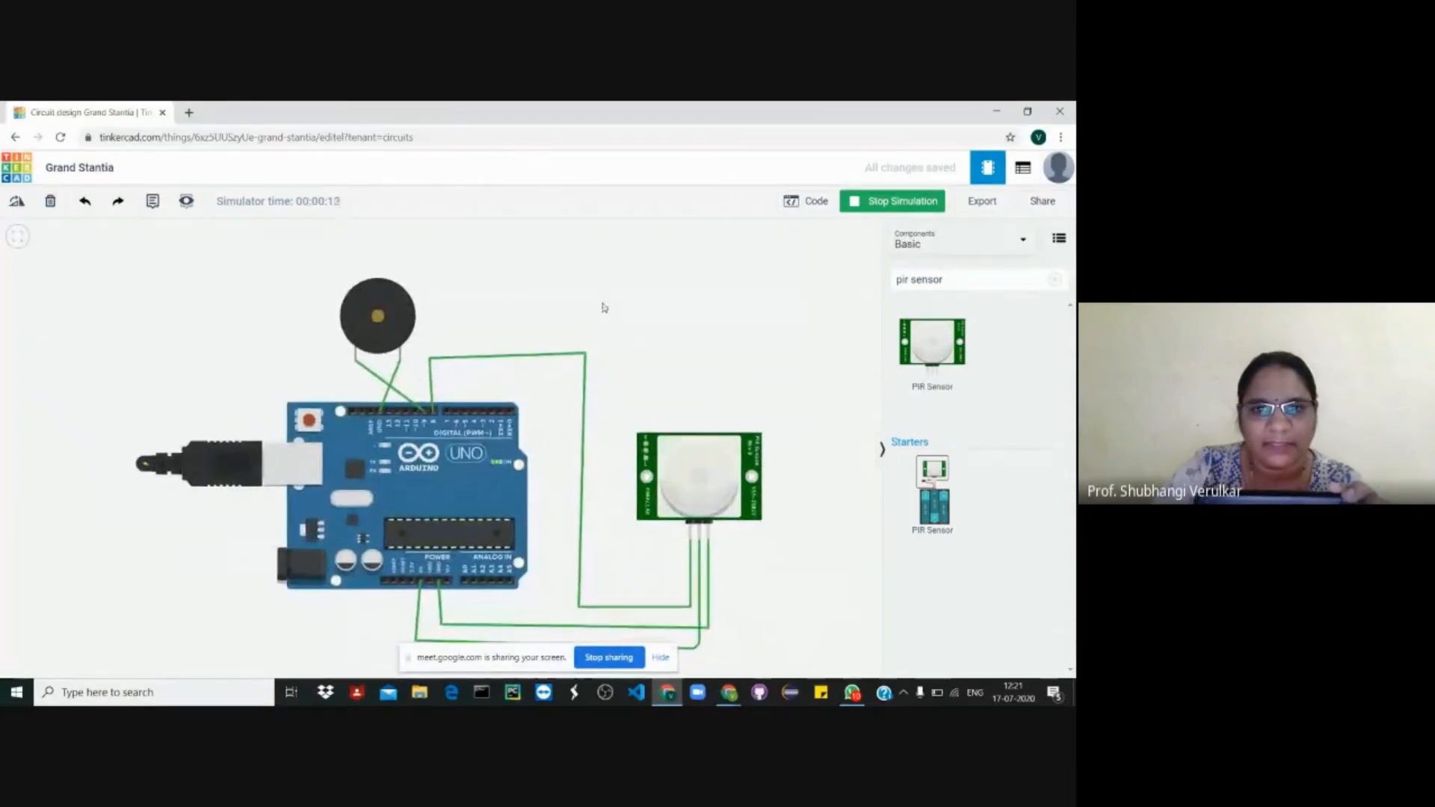
left_click(716, 477)
left_click_drag(700, 301, 660, 279)
- Raise the computer's sound volume and move the target out of the PIR sensor's detection zone
key("XF86AudioRaiseVolume")
key("XF86AudioRaiseVolume")
key("XF86AudioRaiseVolume")
key("XF86AudioRaiseVolume")
key("XF86AudioRaiseVolume")
key("XF86AudioRaiseVolume")
key("XF86AudioRaiseVolume")
key("XF86AudioRaiseVolume")
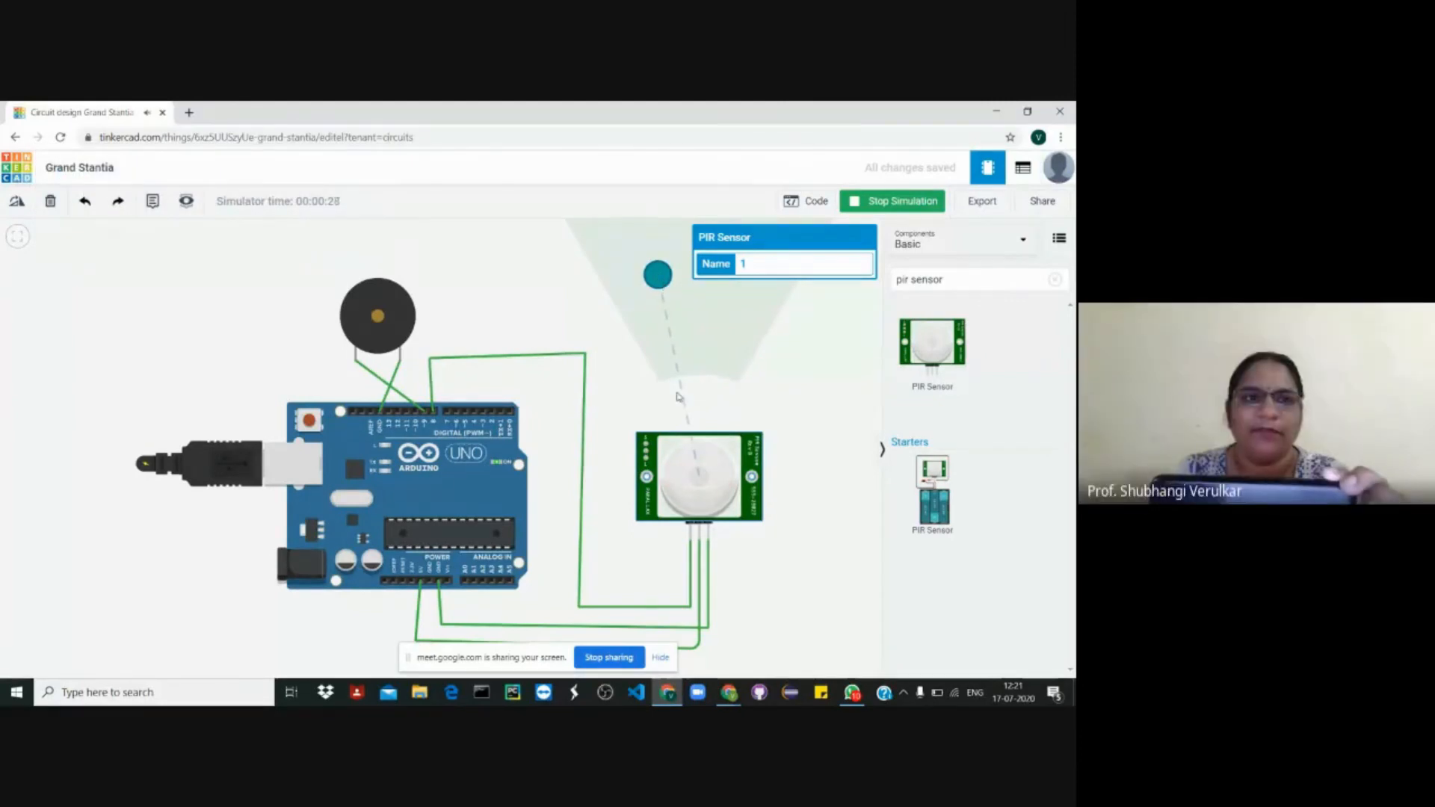
left_click_drag(658, 275, 823, 402)
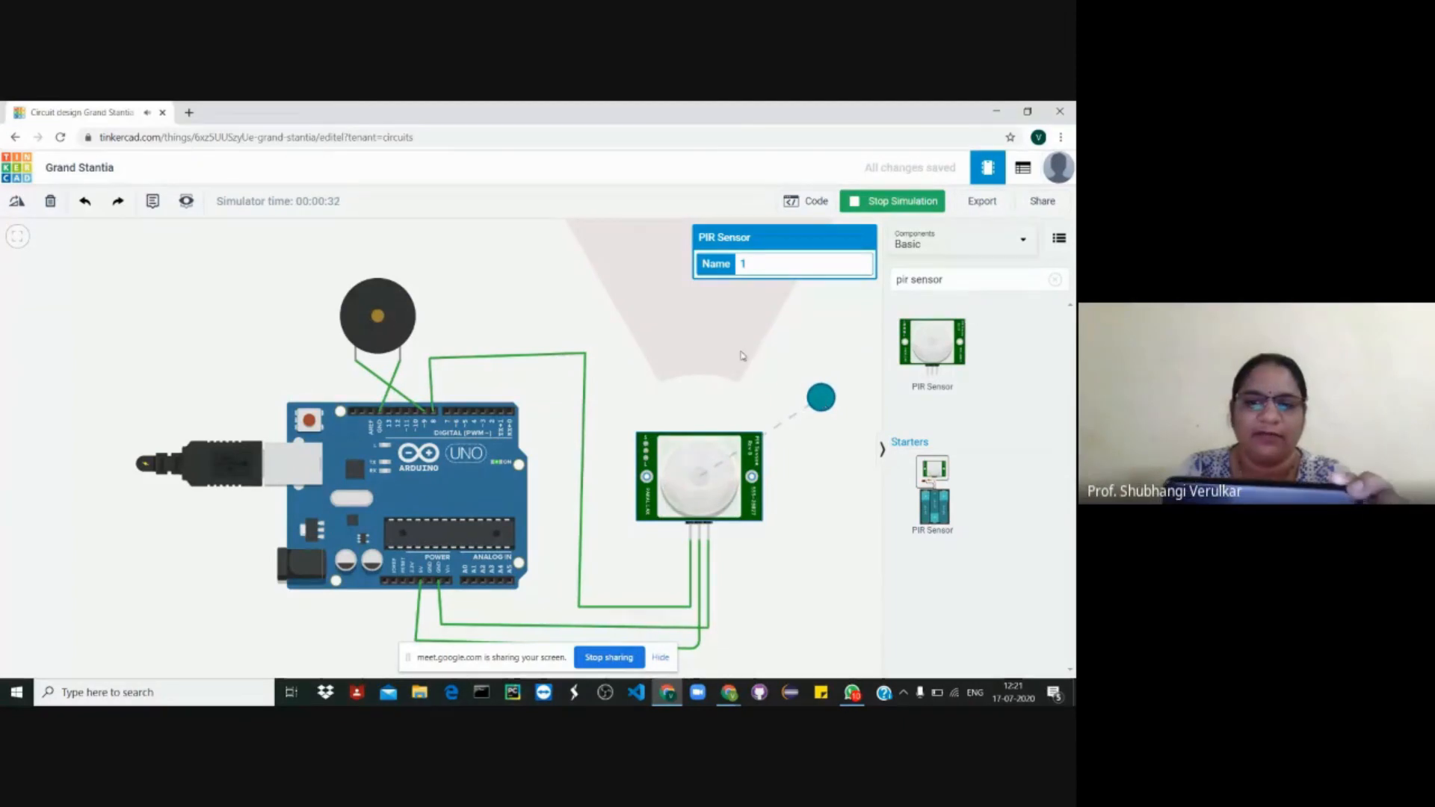
- Reopen the block code and set the "play speaker" block's tone to 90
left_click(806, 201)
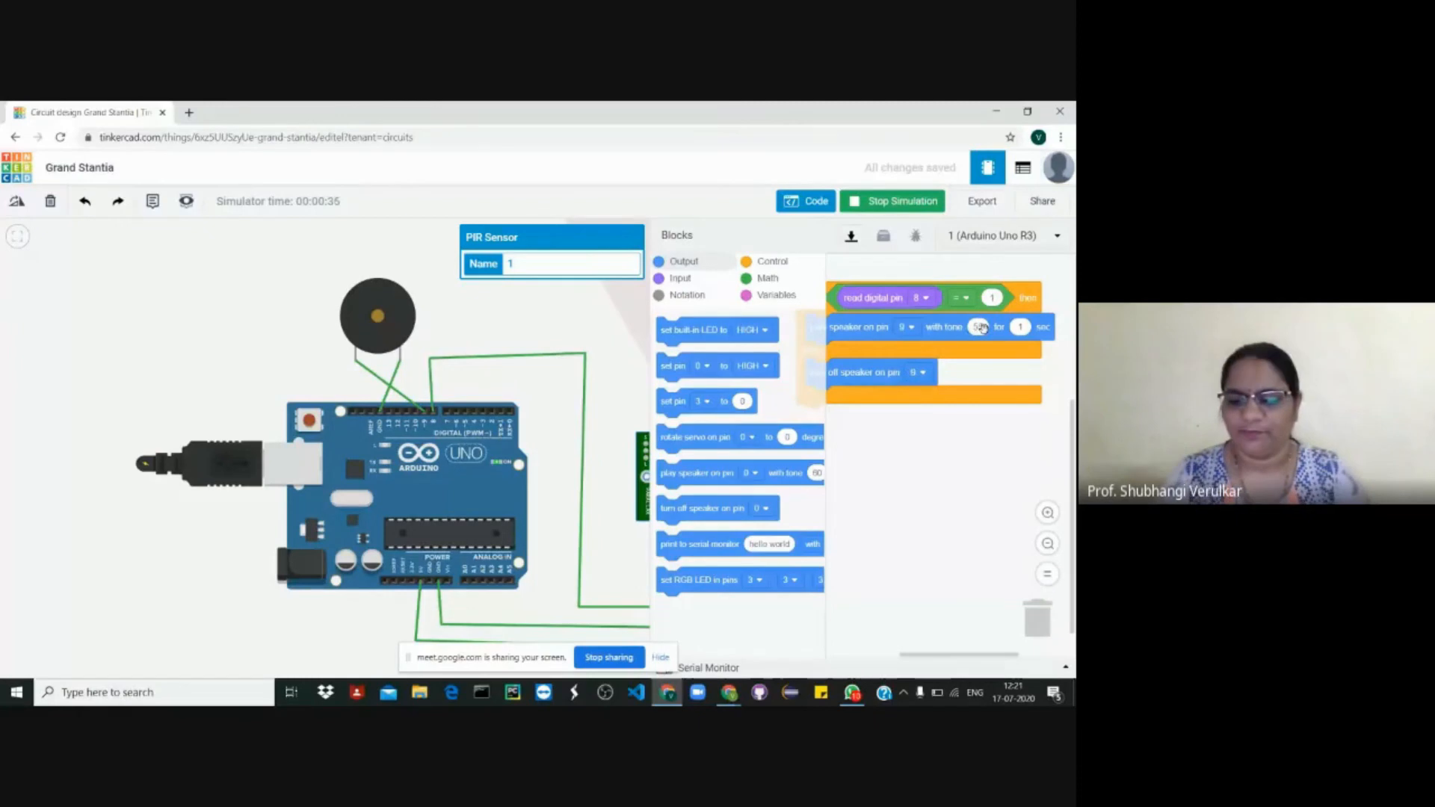
key("BackSpace")
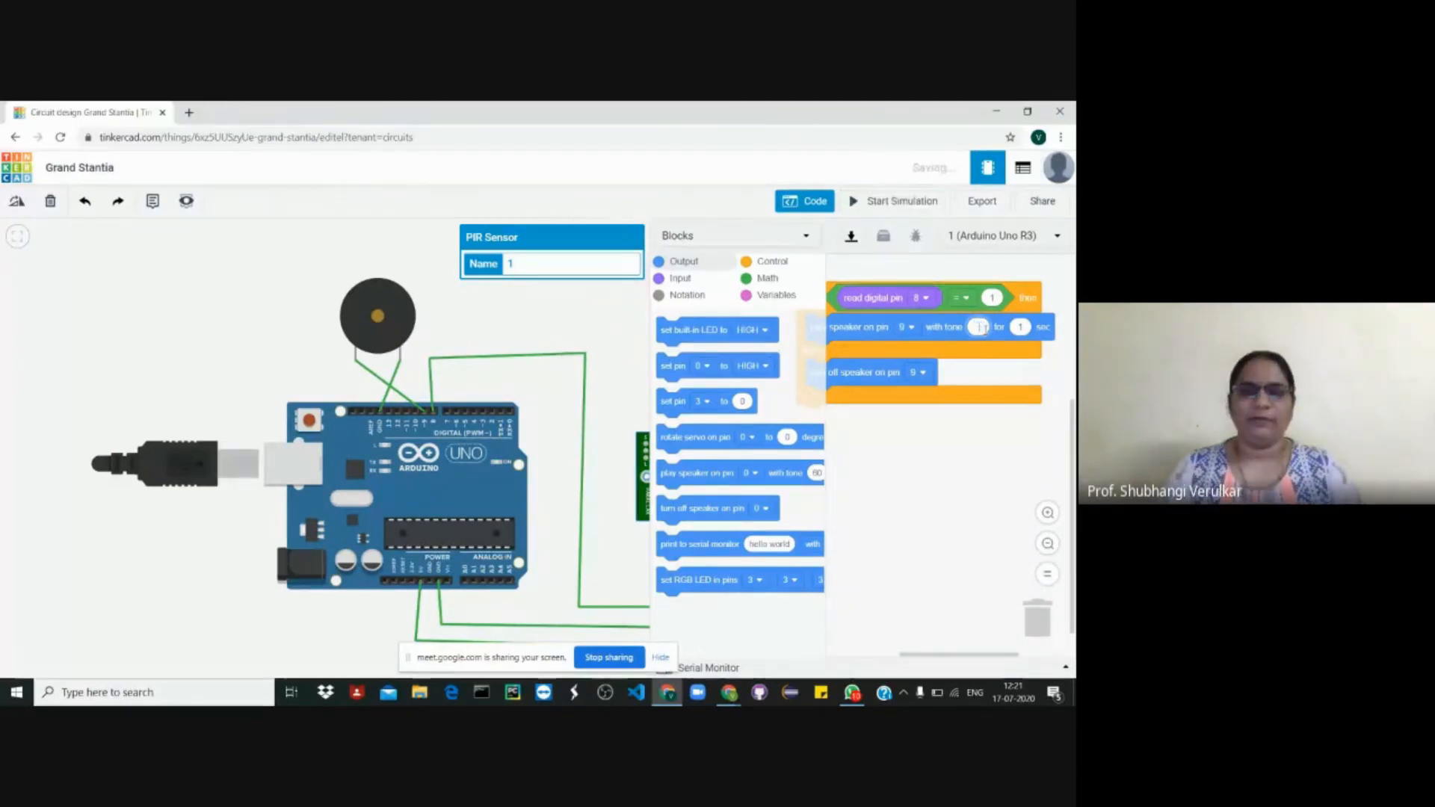
type("90")
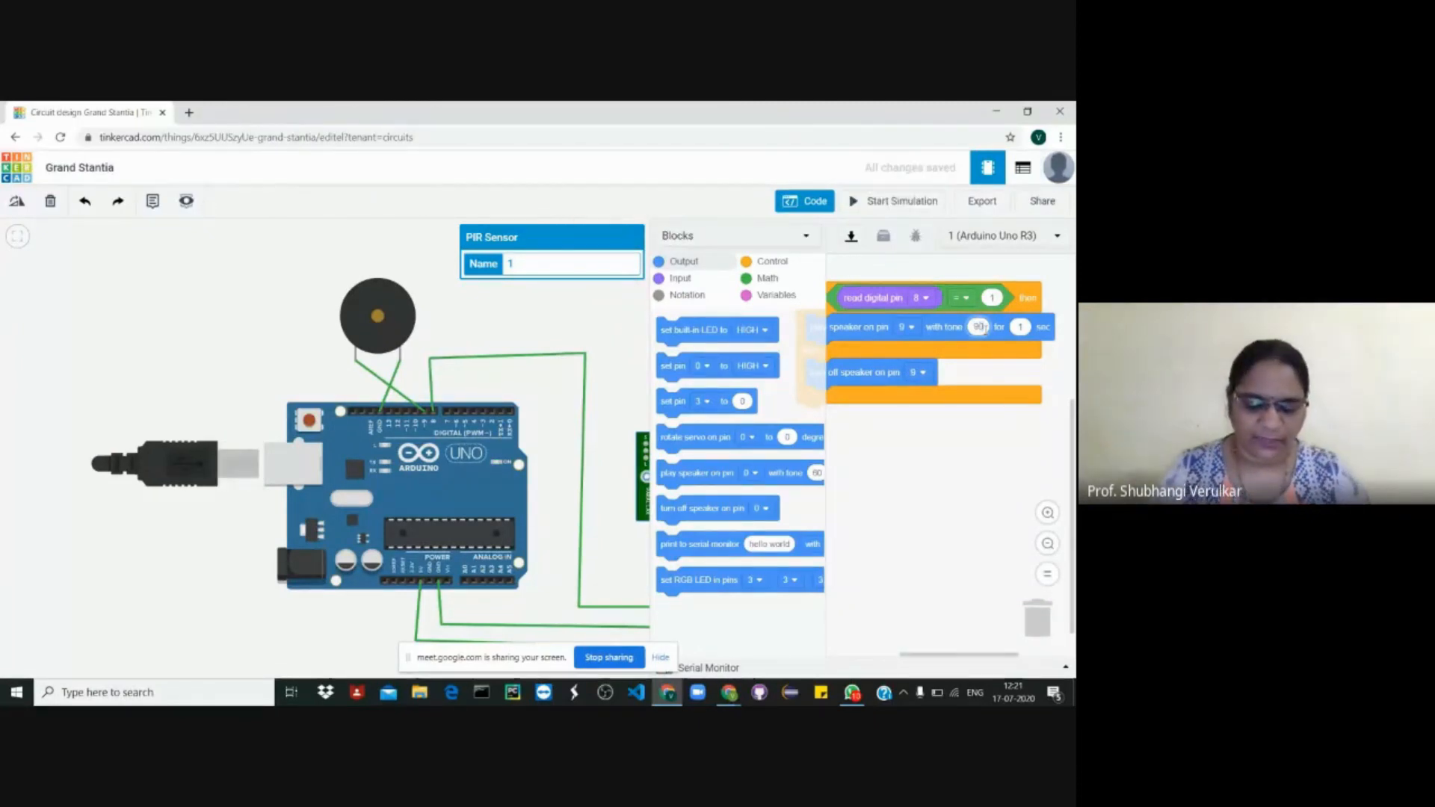
left_click(576, 303)
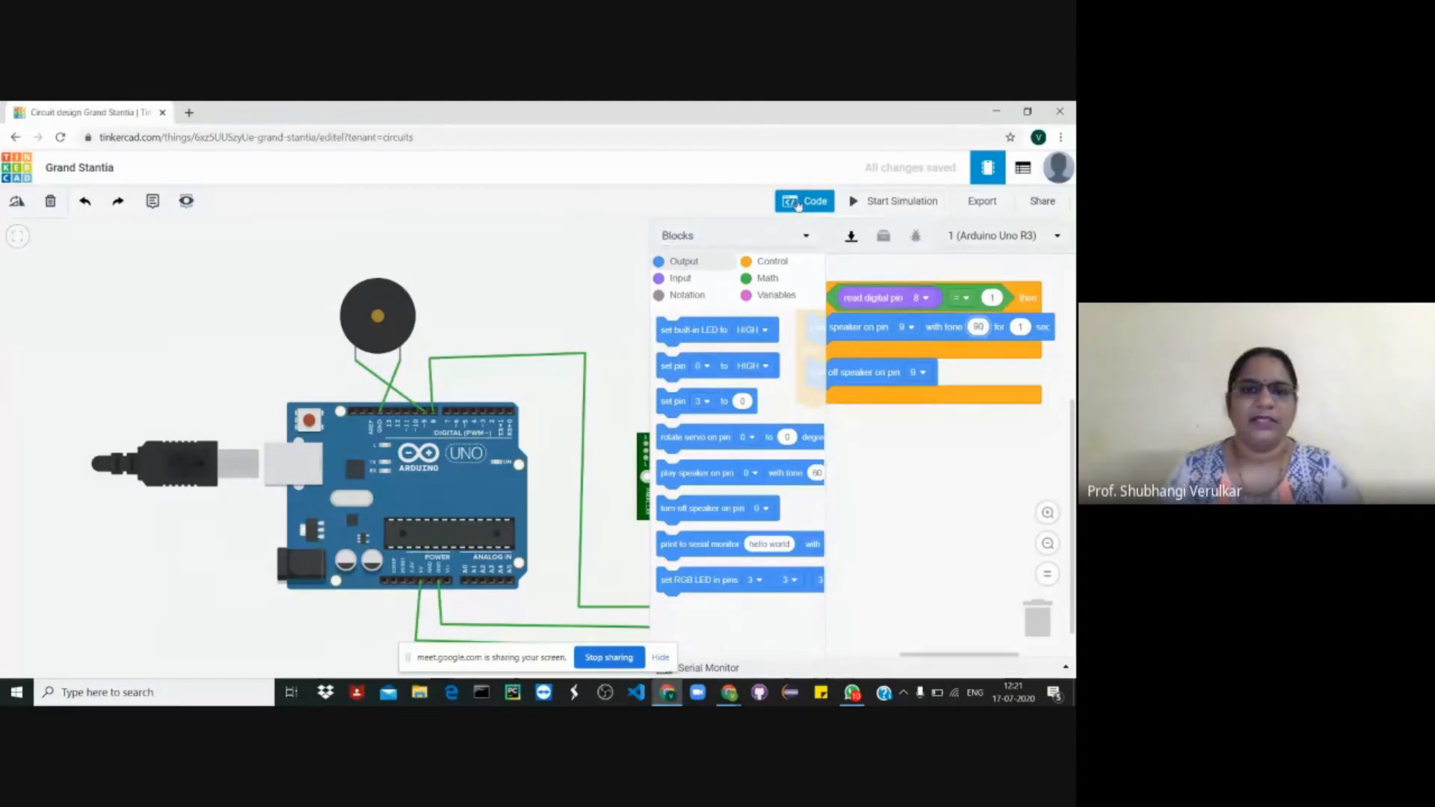
- Simulate the circuit again and move the PIR sensor's target into its detection zone and back out to test the buzzer
left_click(831, 200)
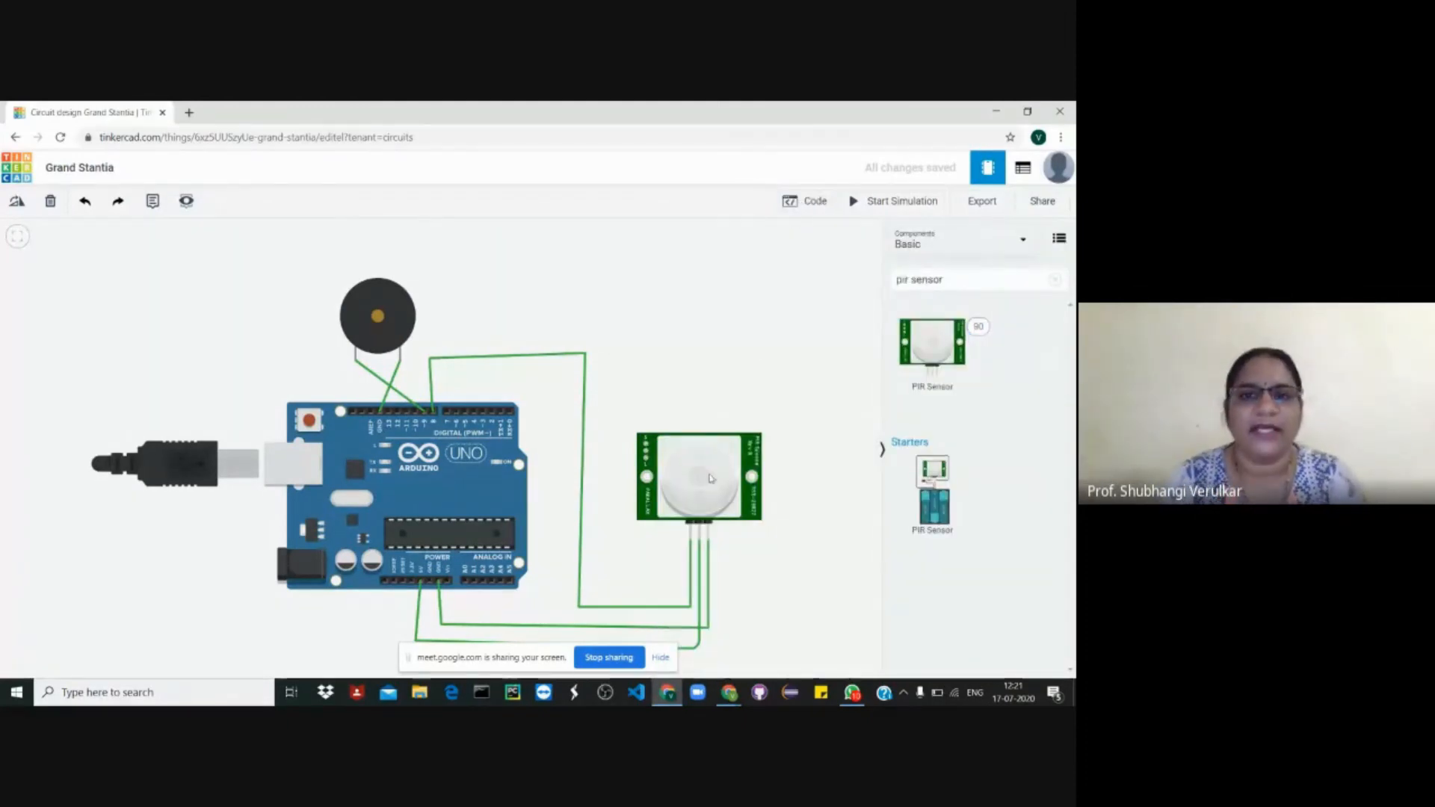
left_click(867, 201)
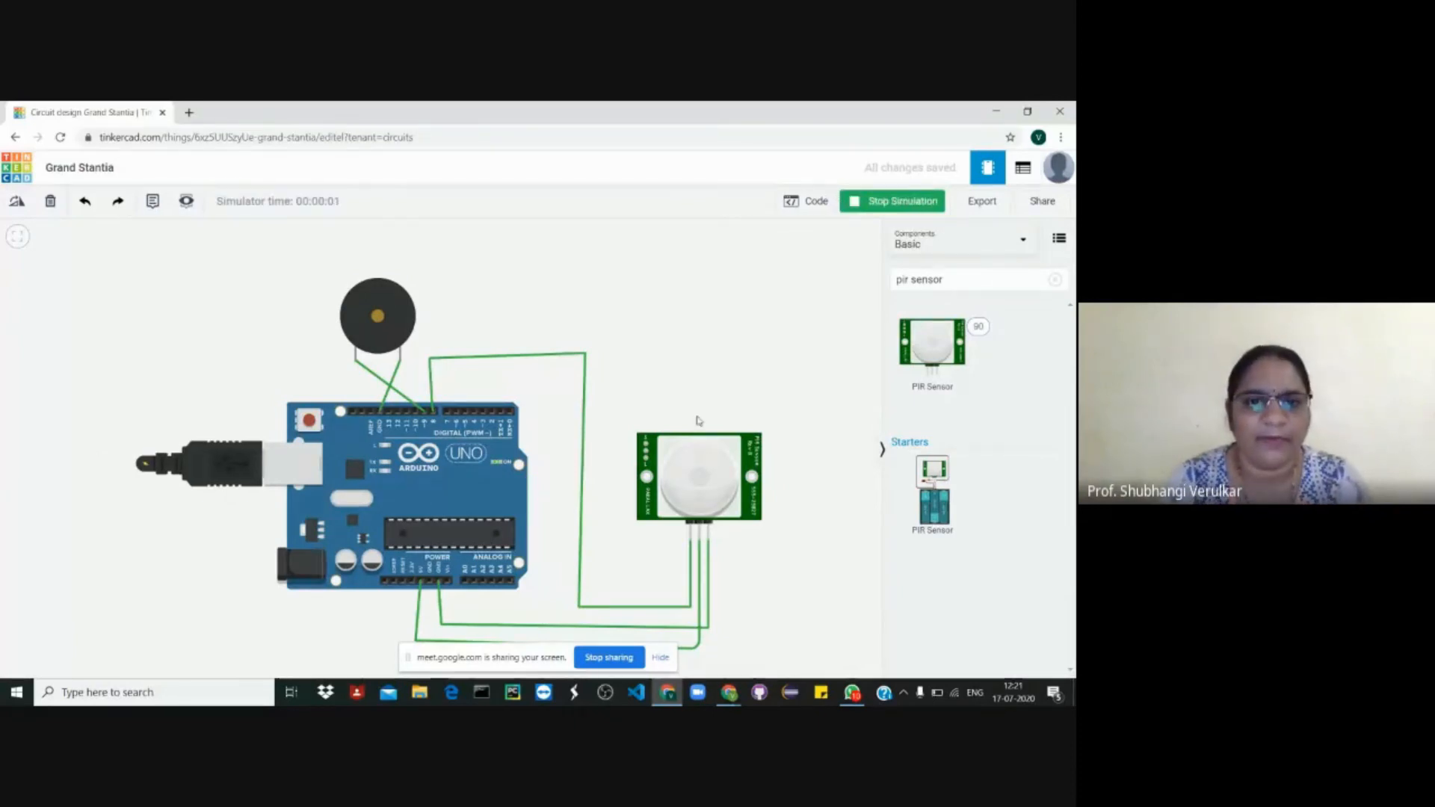
left_click(706, 472)
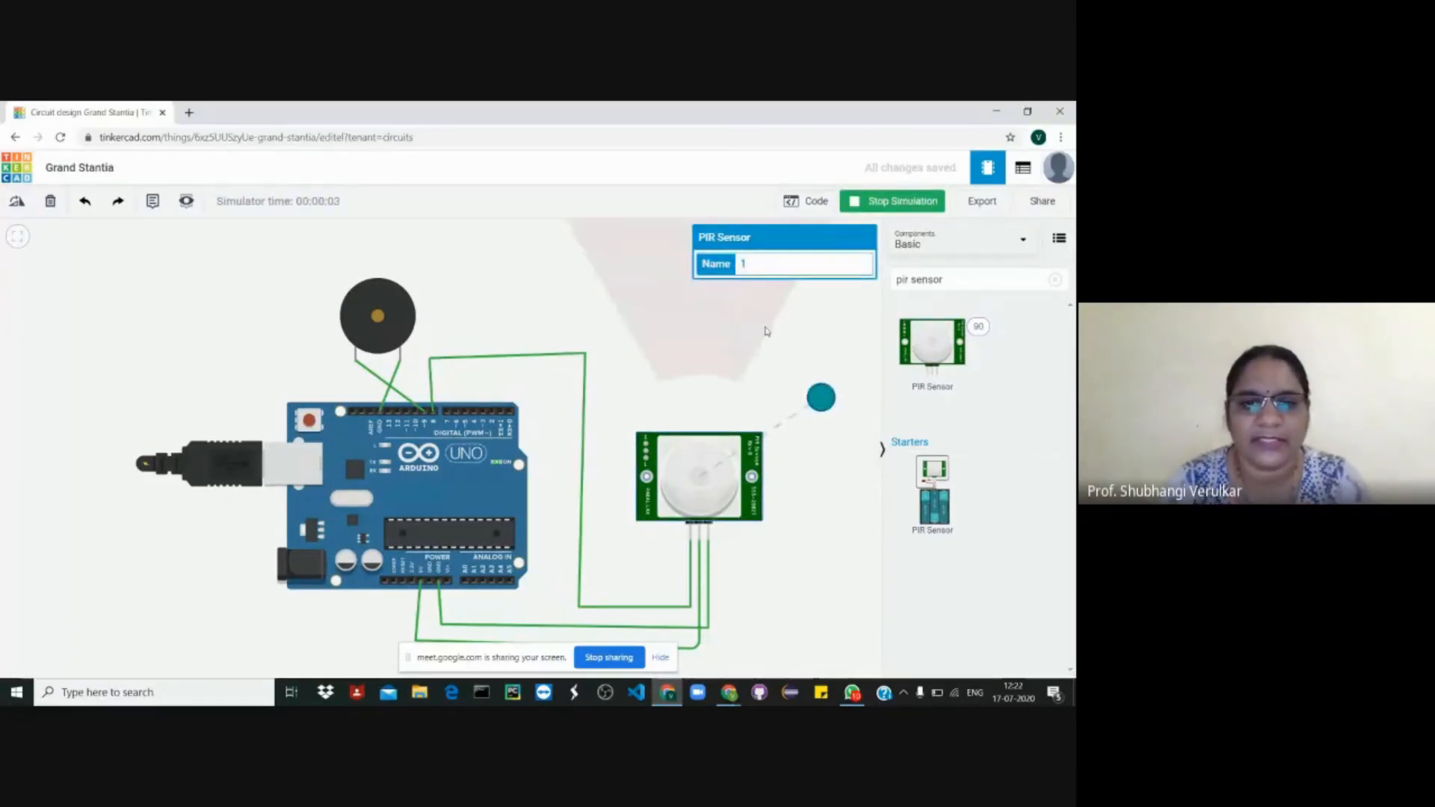
mouse_move(821, 399)
left_mouse_down()
mouse_move(710, 314)
mouse_move(822, 401)
left_mouse_up()
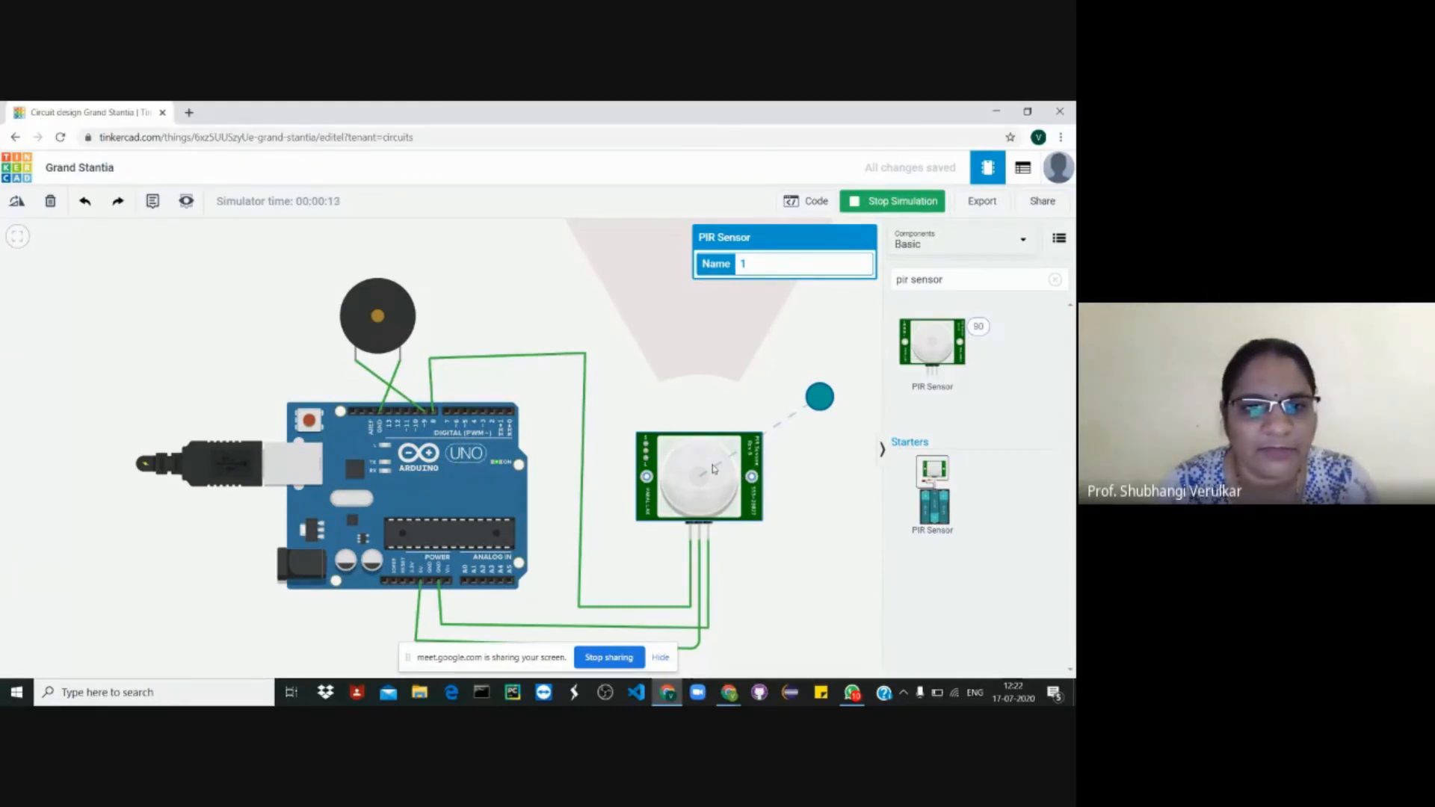
left_click_drag(826, 399, 709, 334)
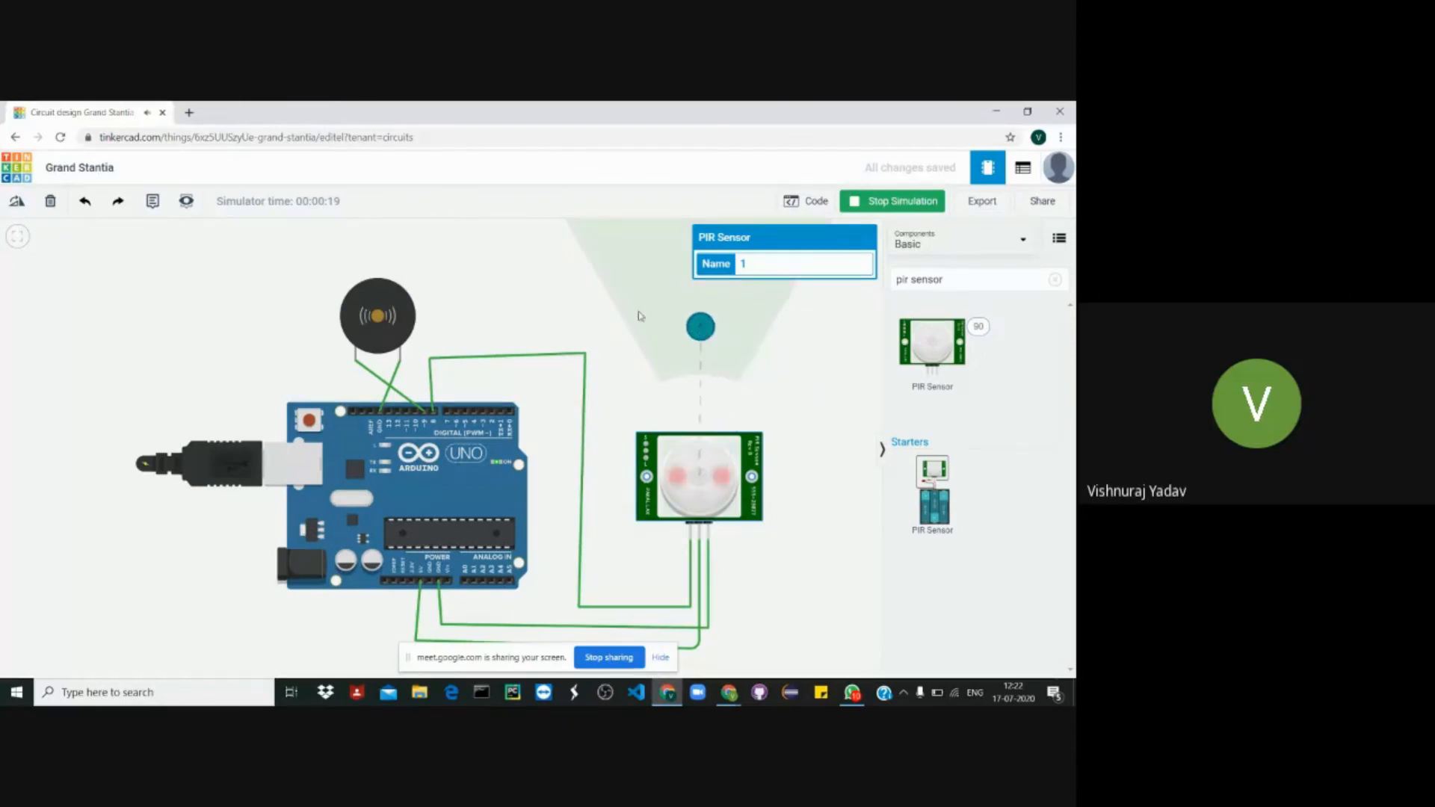
left_click_drag(700, 326, 848, 408)
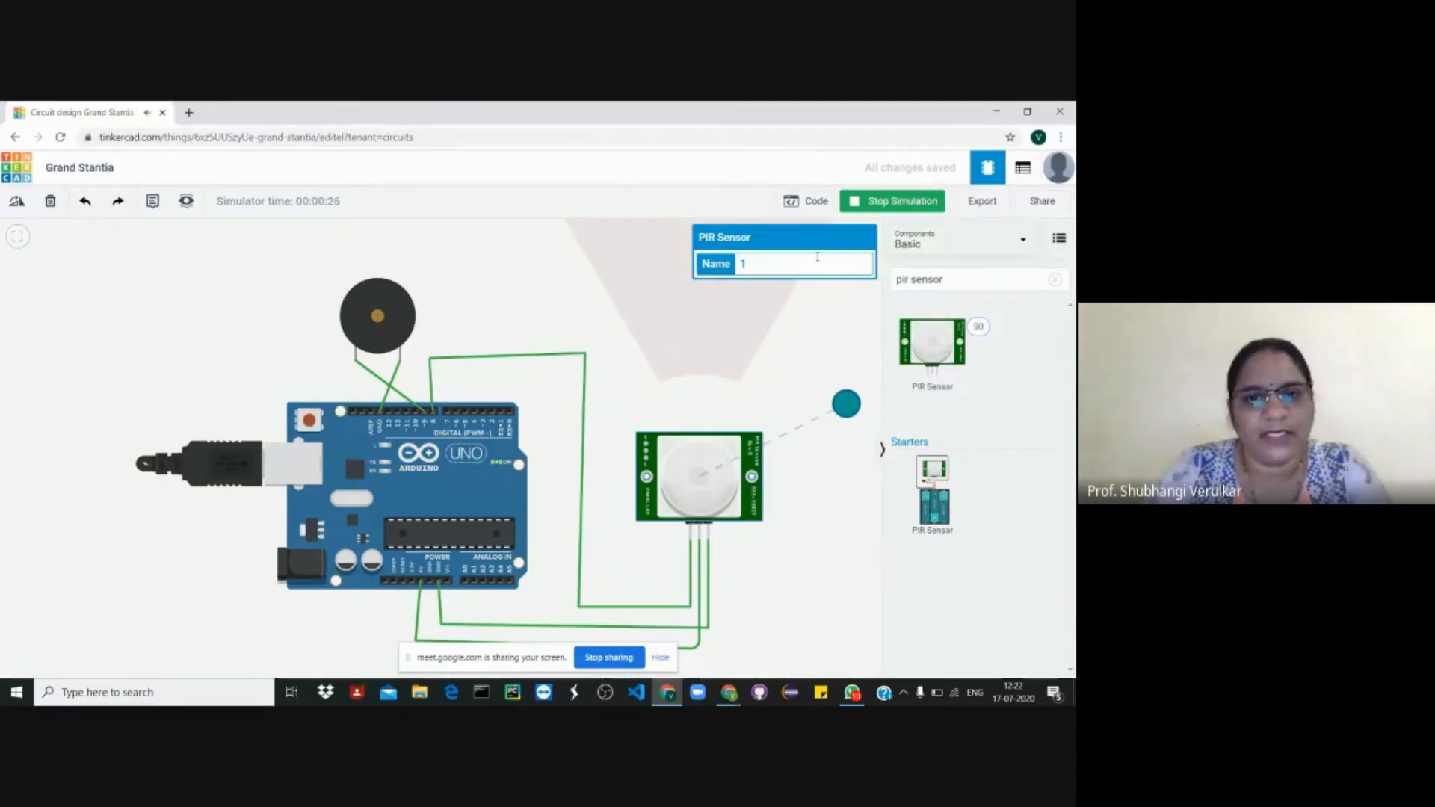
- Return to the block code and set the "play speaker" block's tone to 50
left_click(808, 204)
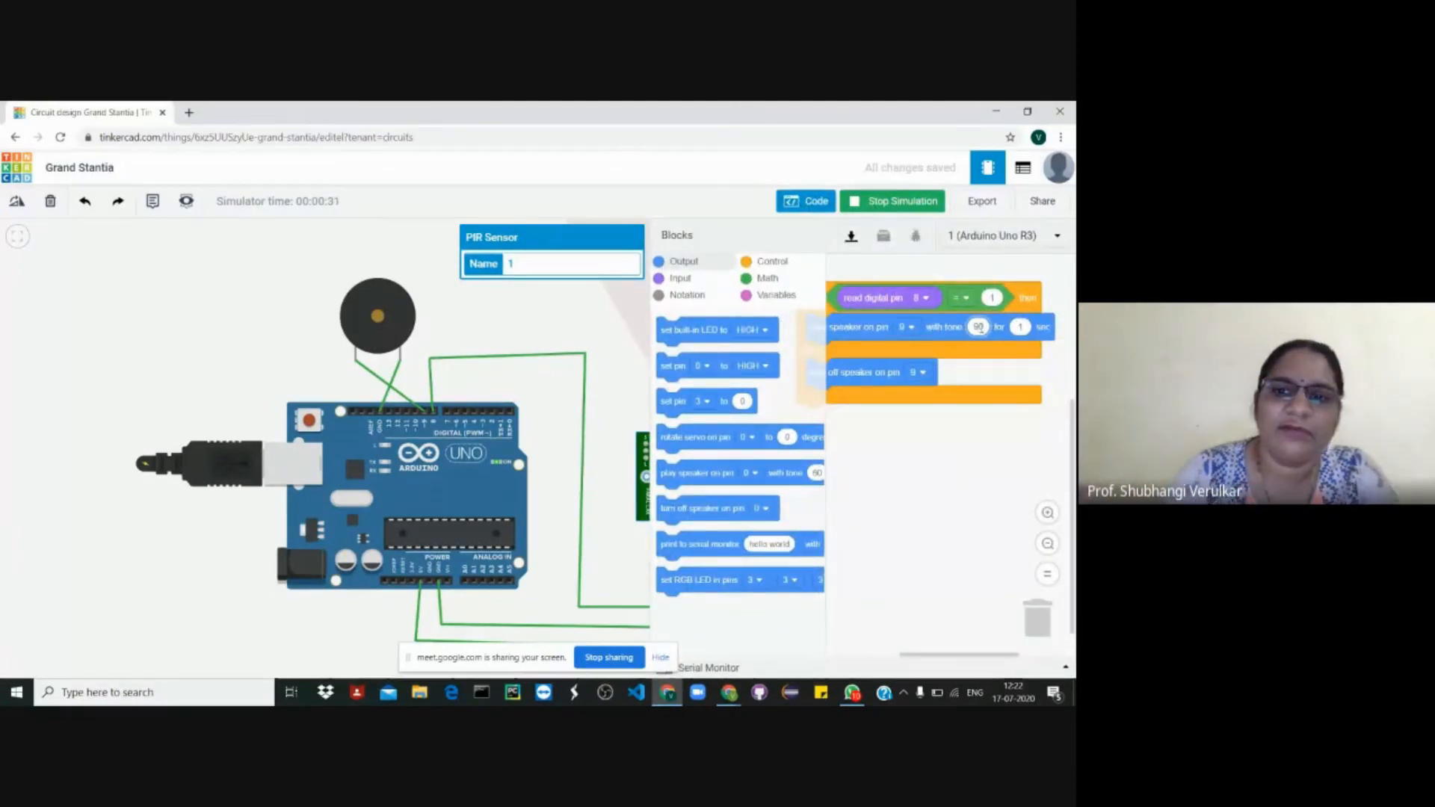
left_click(979, 326)
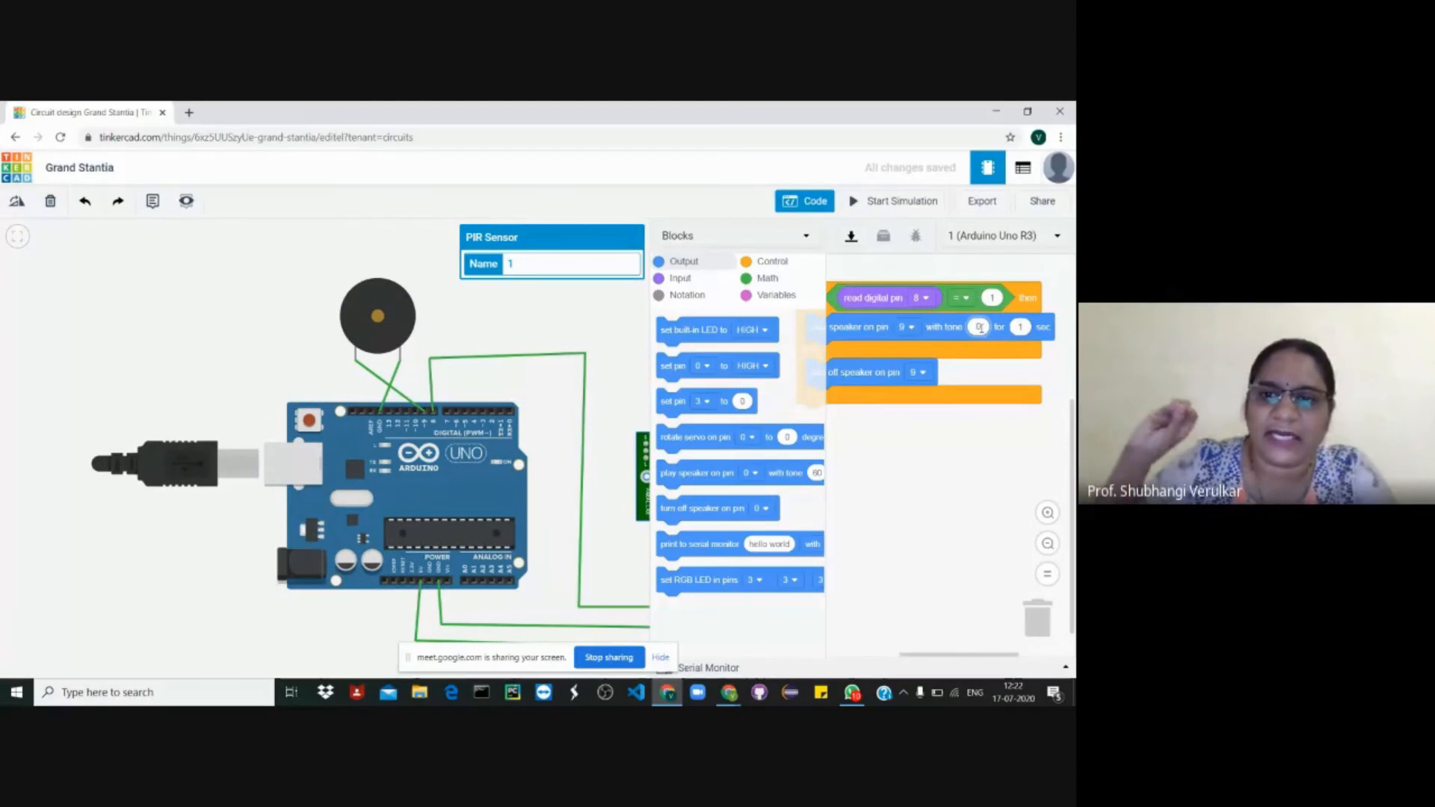
type("100")
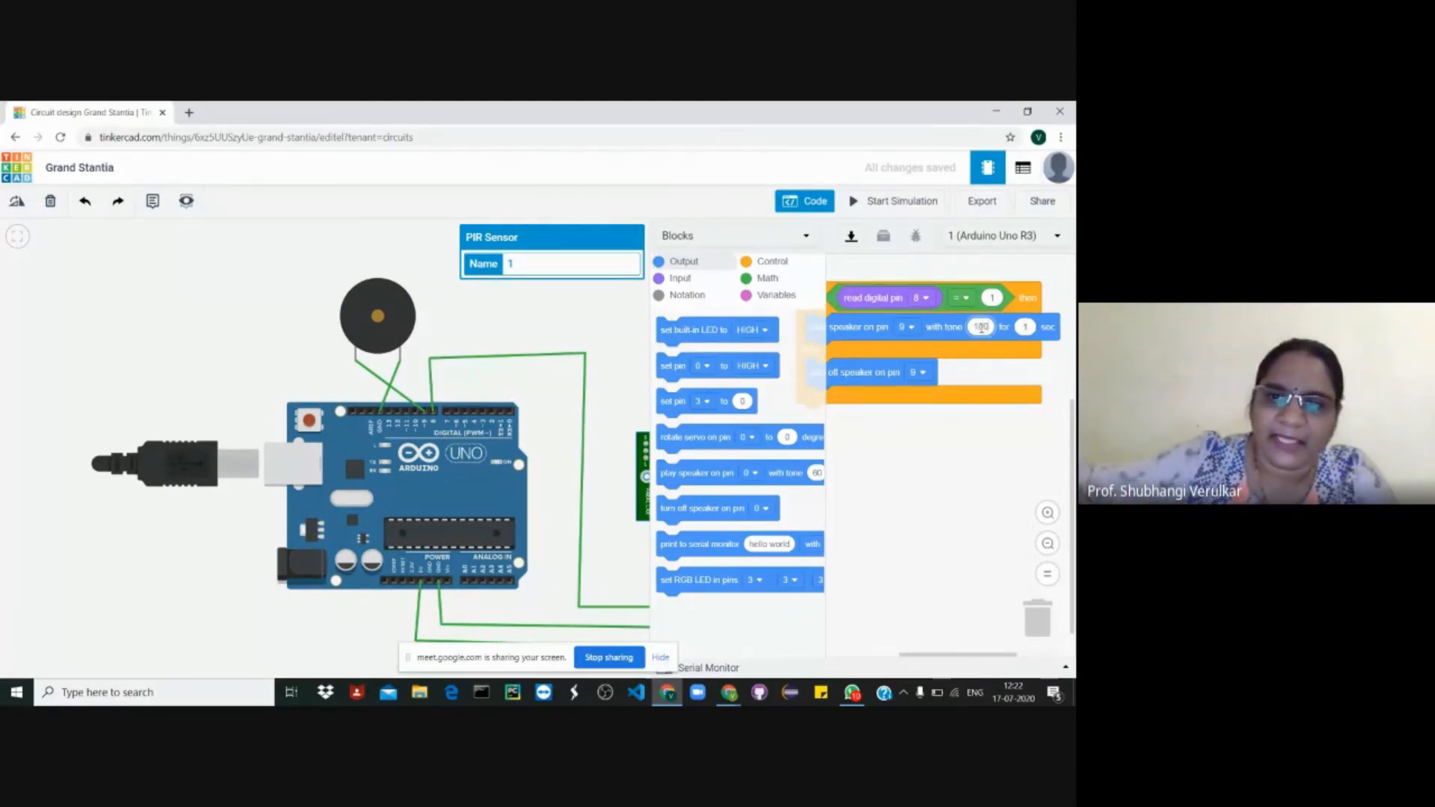
key("BackSpace")
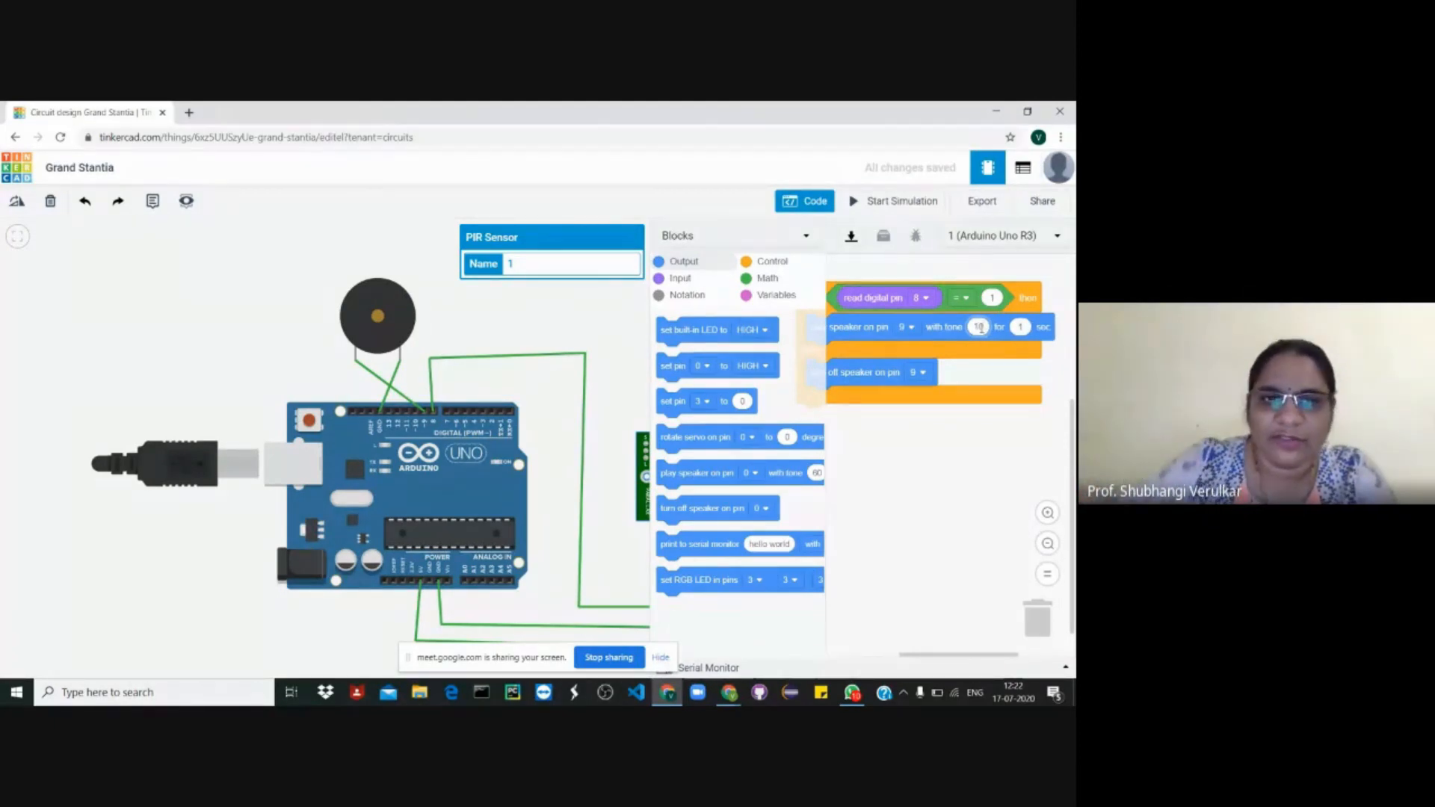
key("BackSpace")
key("BackSpace")
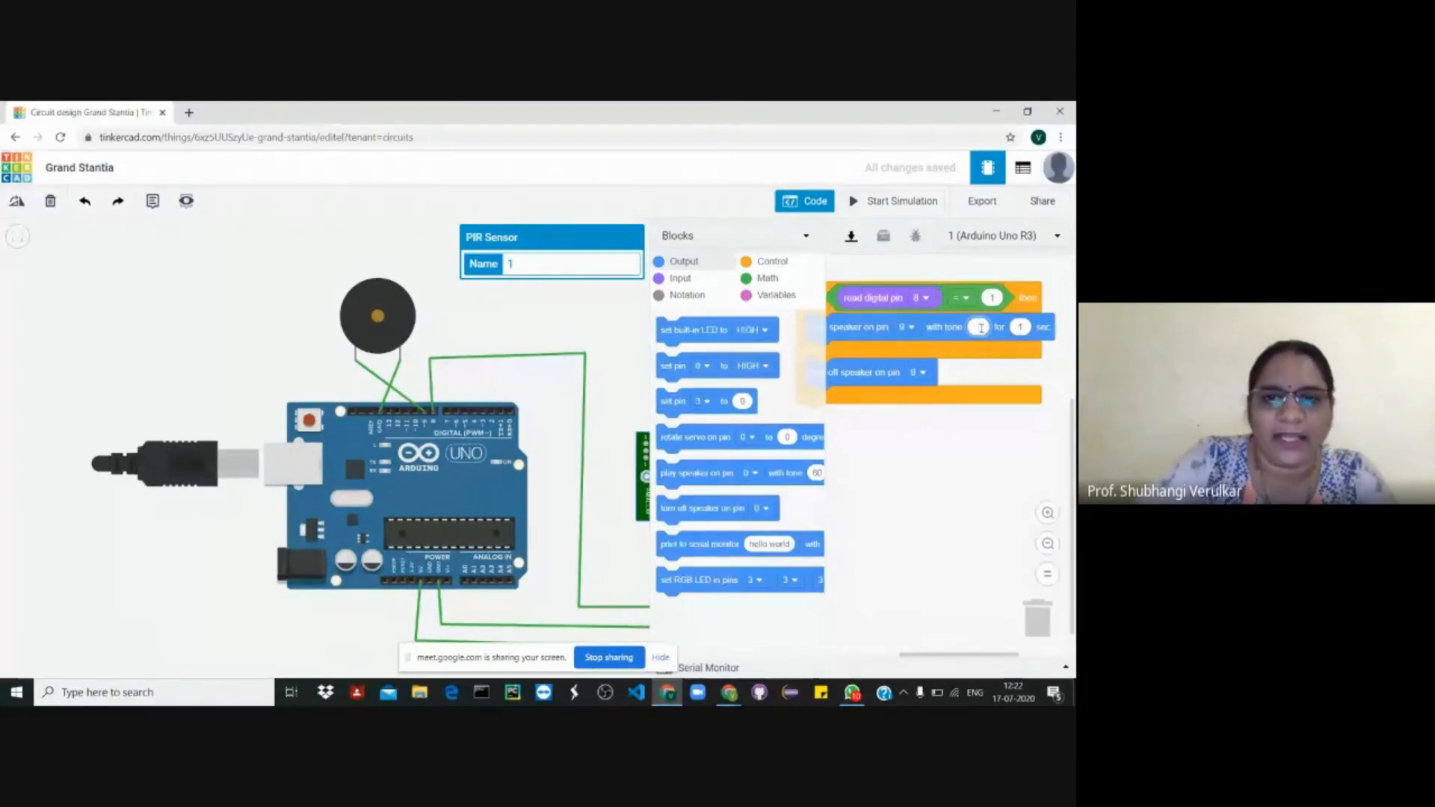
type("50")
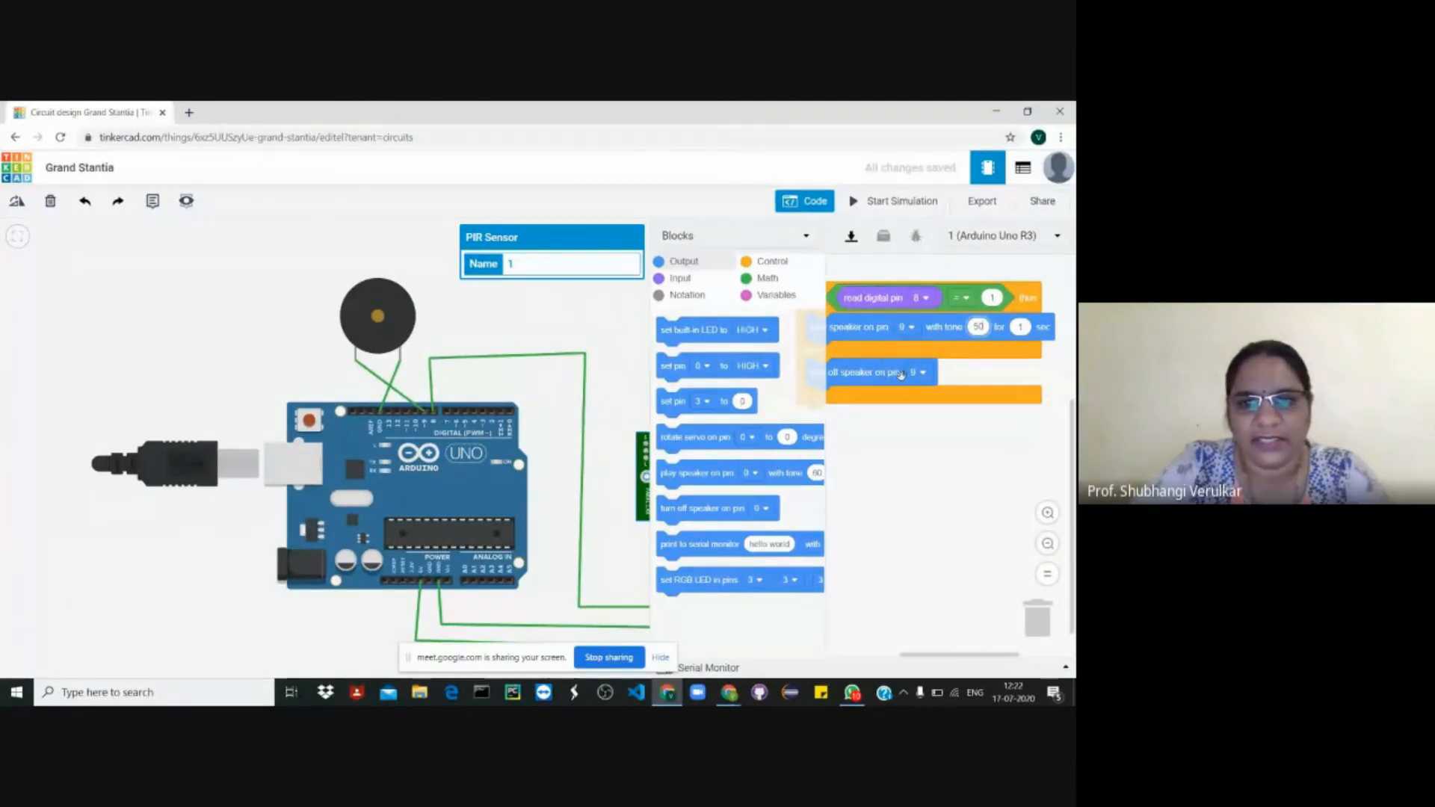
- Replace the "turn off speaker" block in the else branch with a "play speaker" block and set its tone to 30
left_click_drag(886, 373, 729, 517)
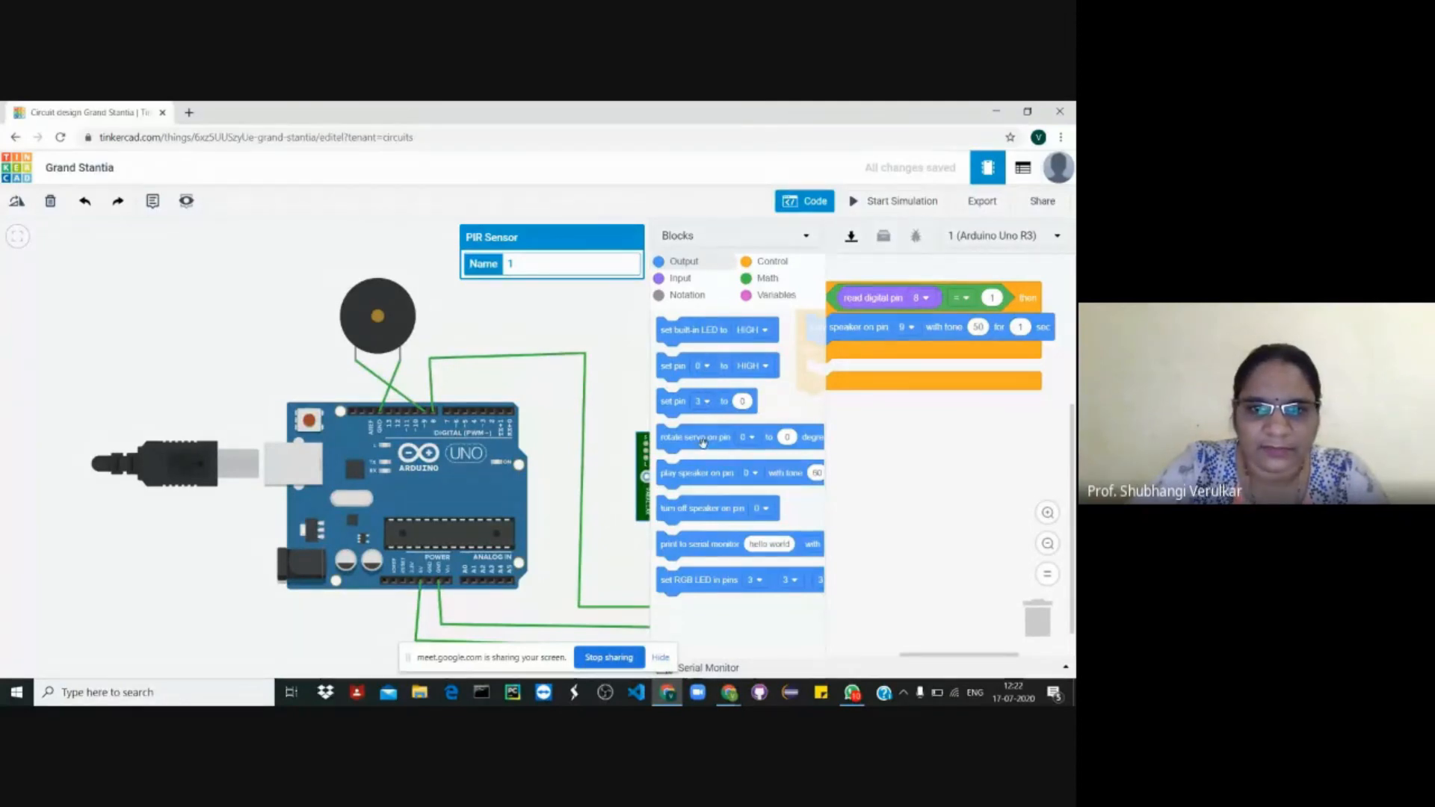
mouse_move(703, 477)
left_mouse_down()
mouse_move(873, 358)
mouse_move(867, 371)
left_mouse_up()
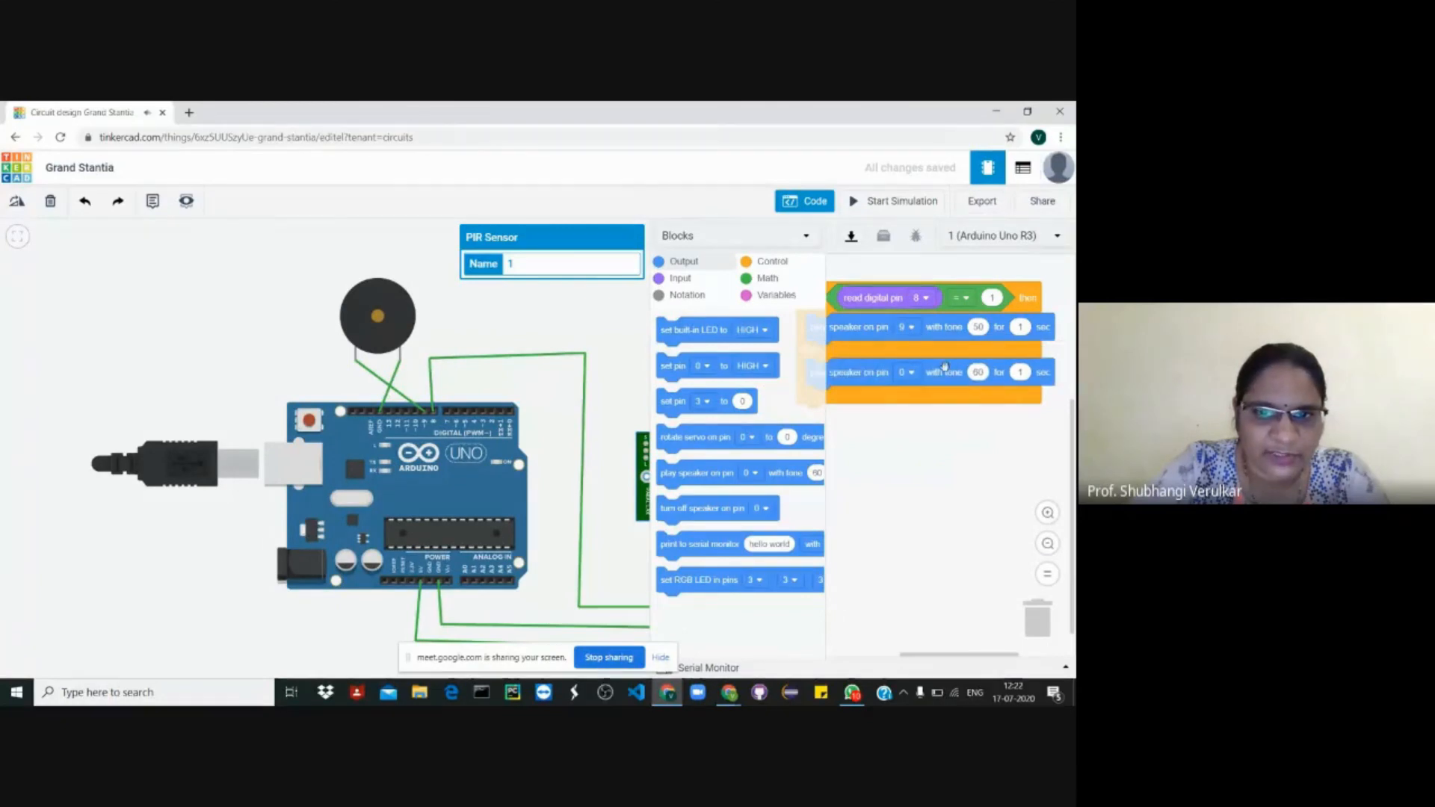
left_click(979, 373)
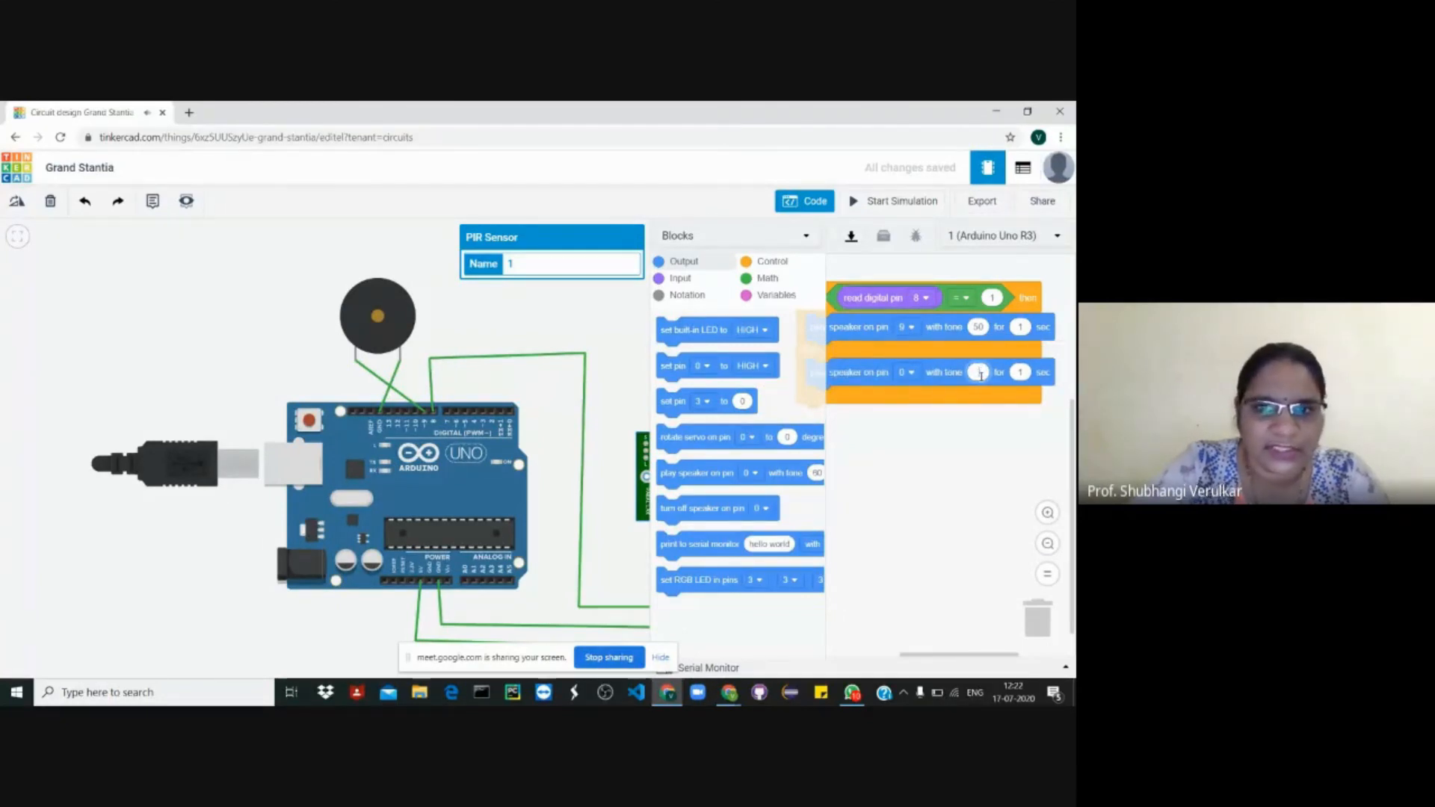
type("30")
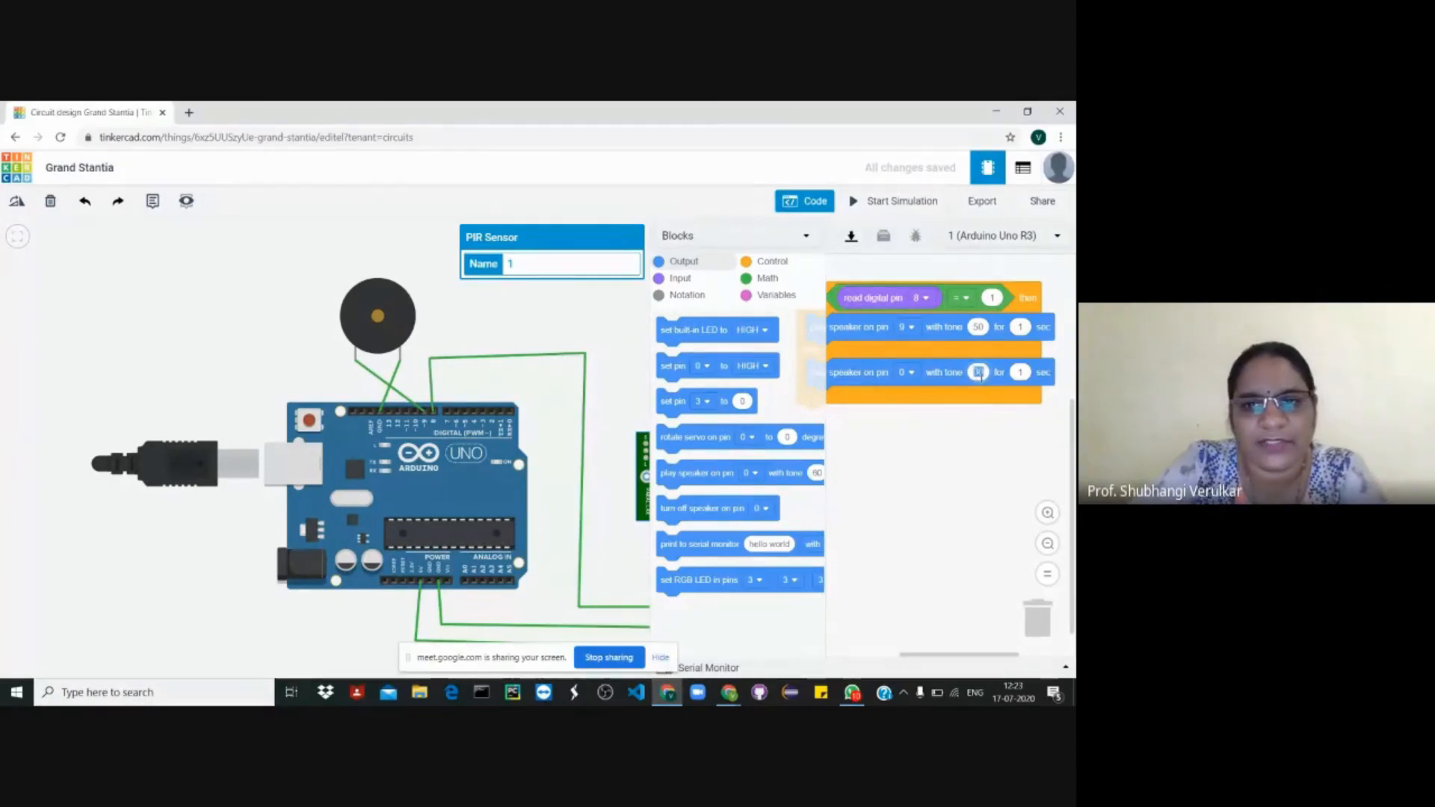
- Switch to the Google Meet call in the other browser window and stop sharing the screen
key("alt+Tab")
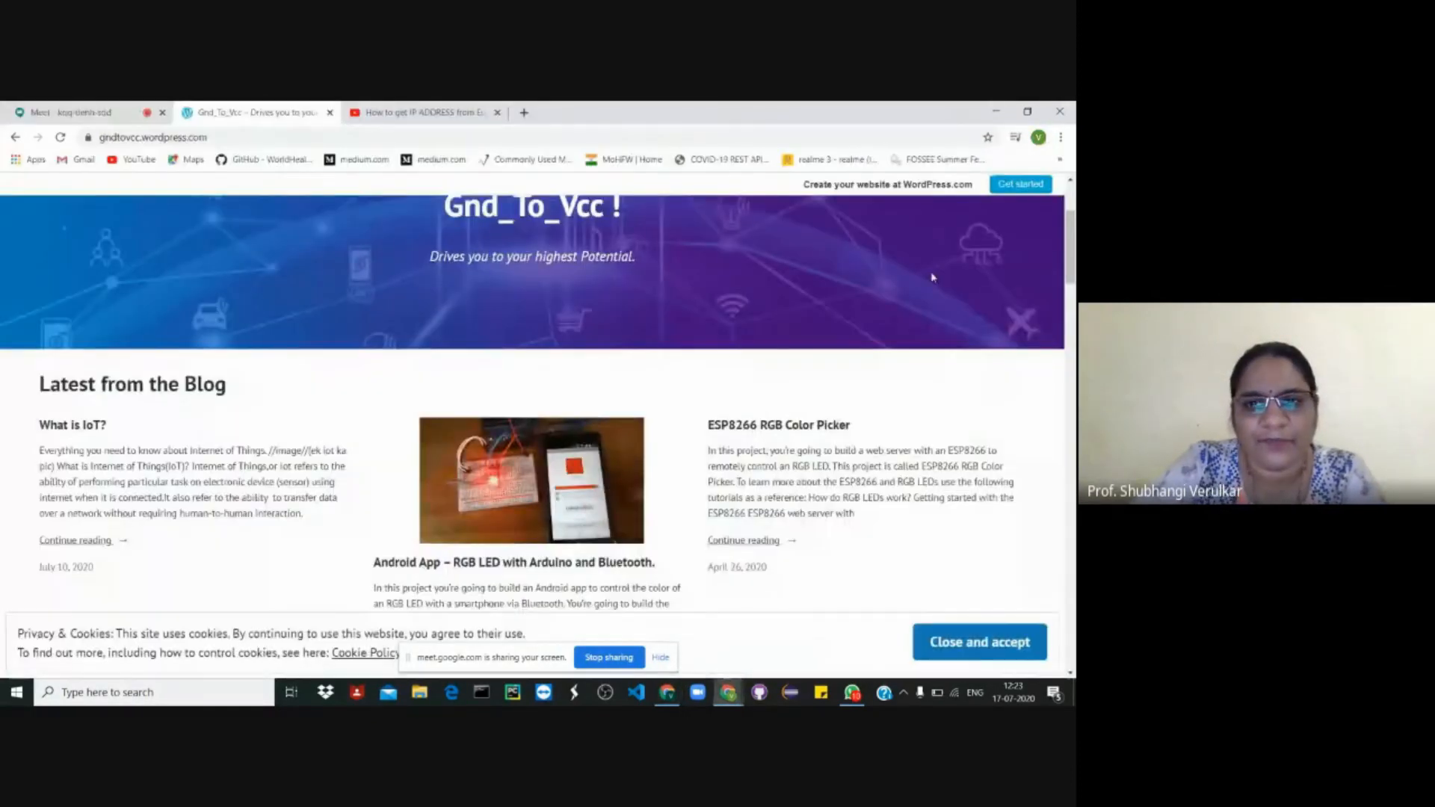
scroll(797, 400, "up", 3)
scroll(797, 399, "down", 10)
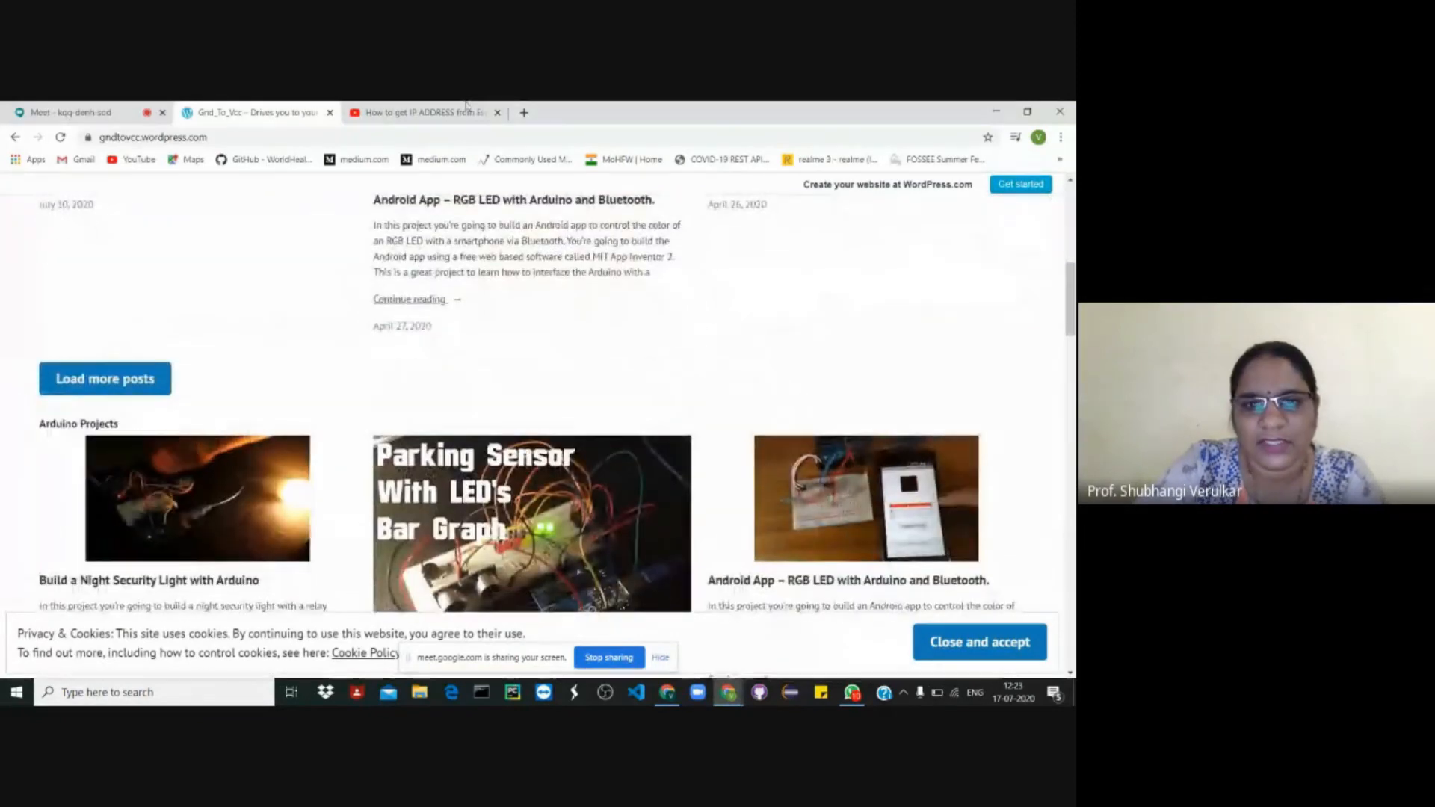
left_click(75, 112)
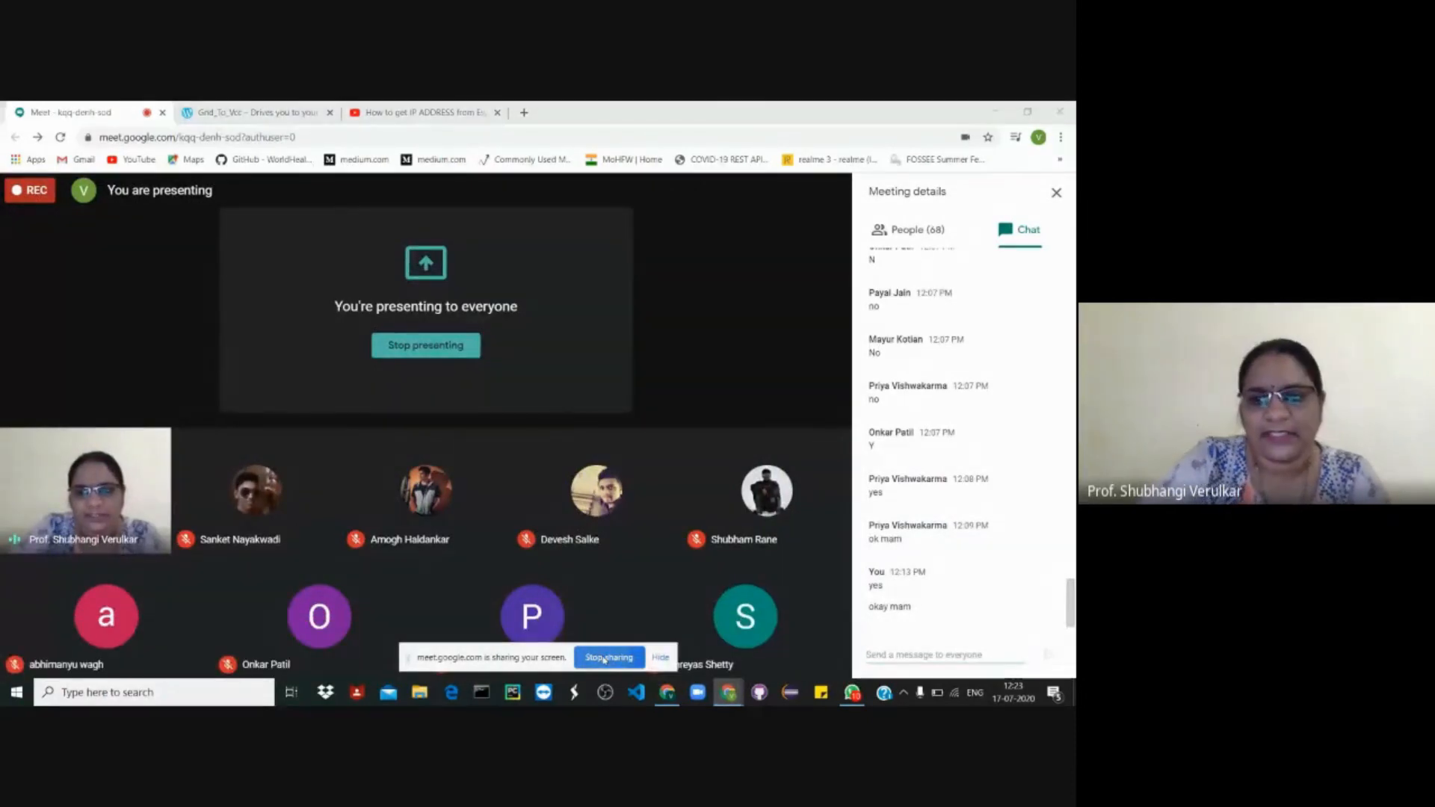
left_click(603, 658)
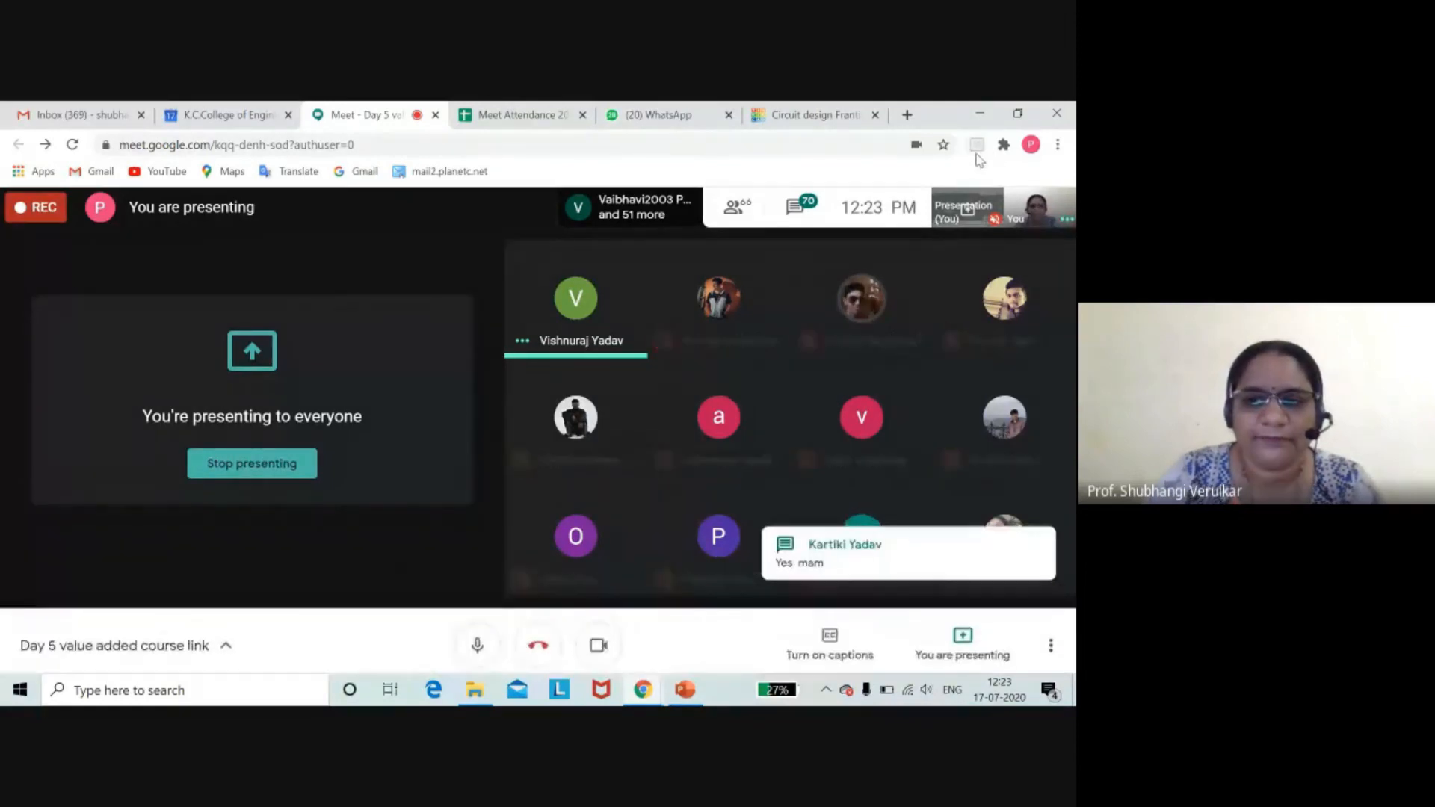
- Switch to Tinkercad, create a new circuit and place an Arduino Uno R3 in the workplane
left_click(818, 113)
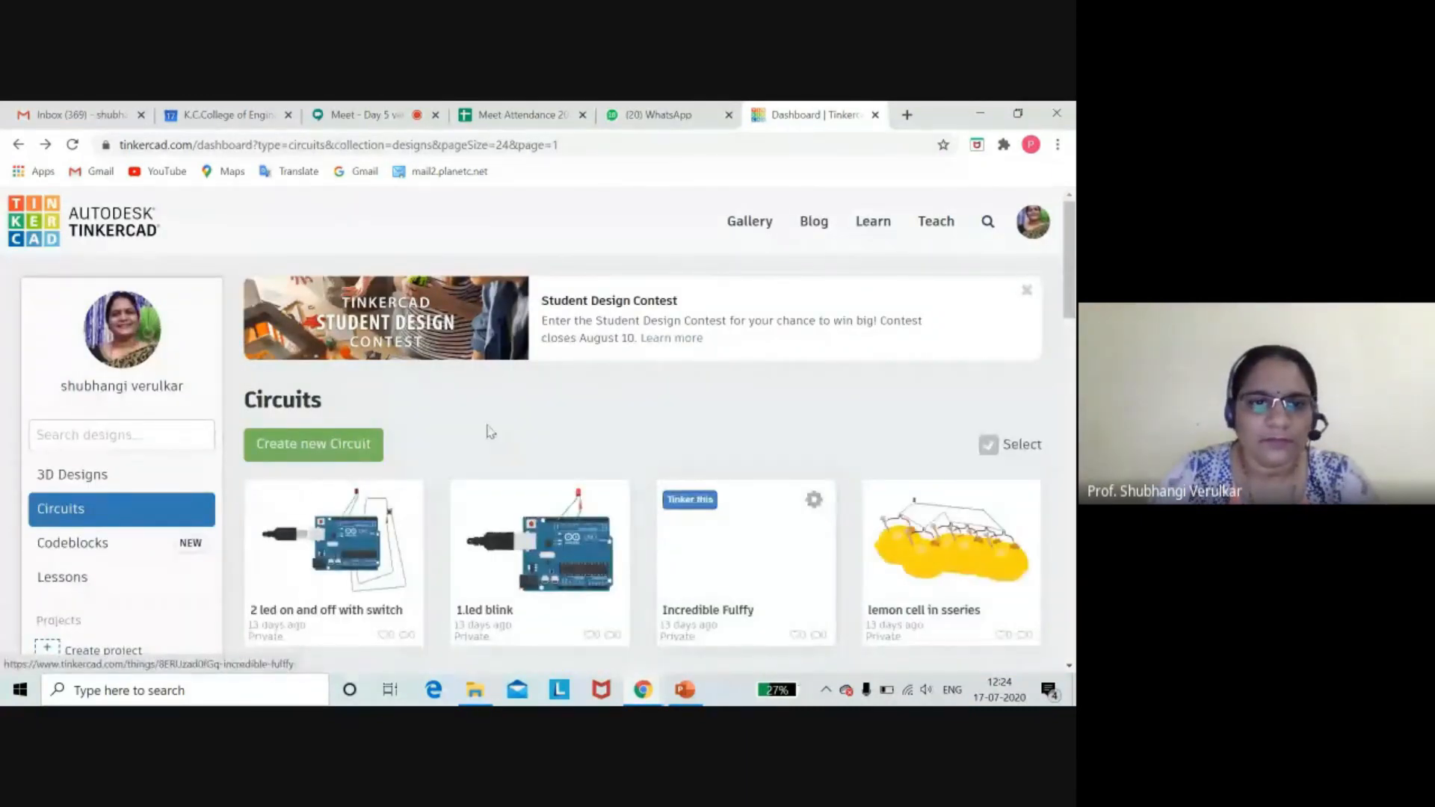
left_click(312, 441)
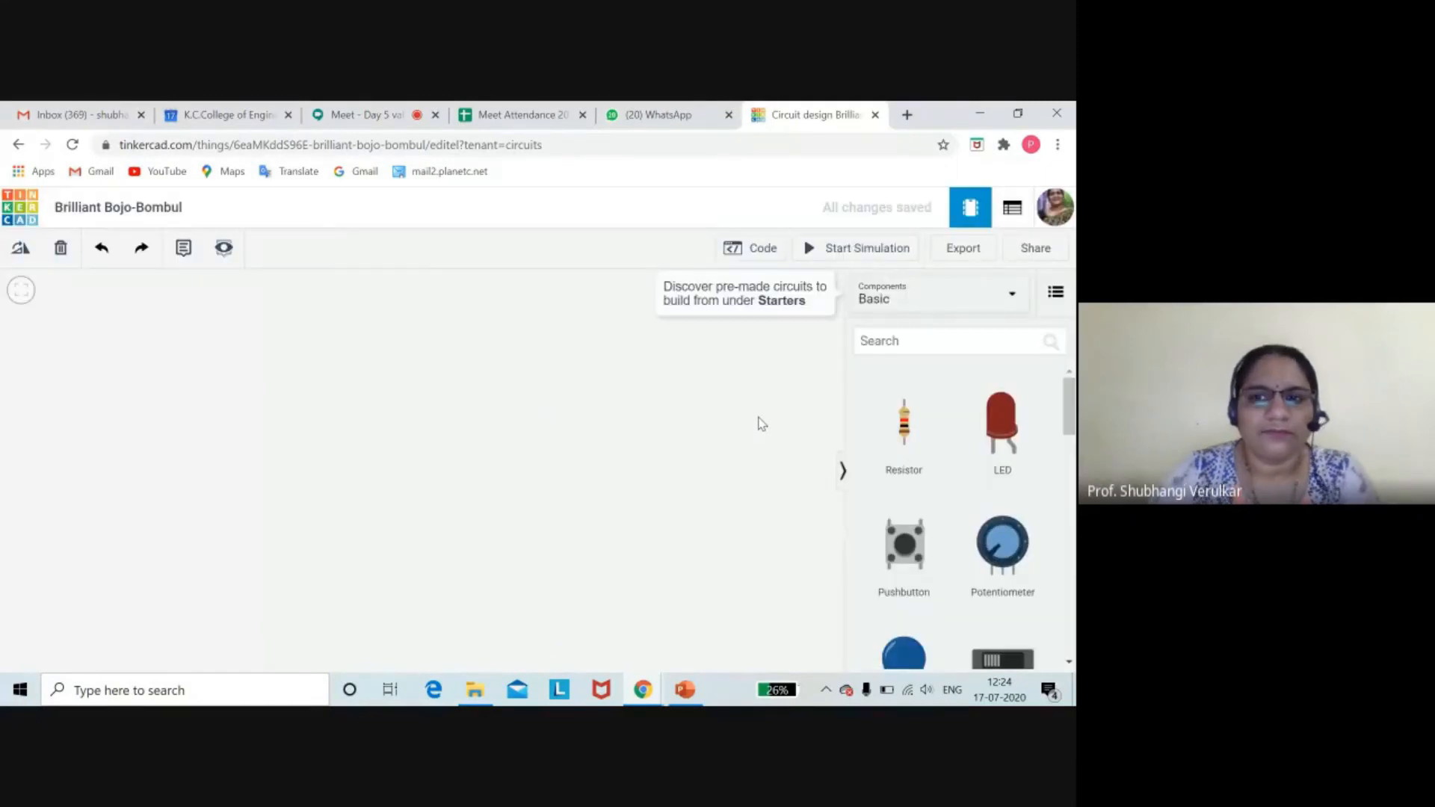
left_click_drag(1067, 409, 1067, 512)
left_click(271, 455)
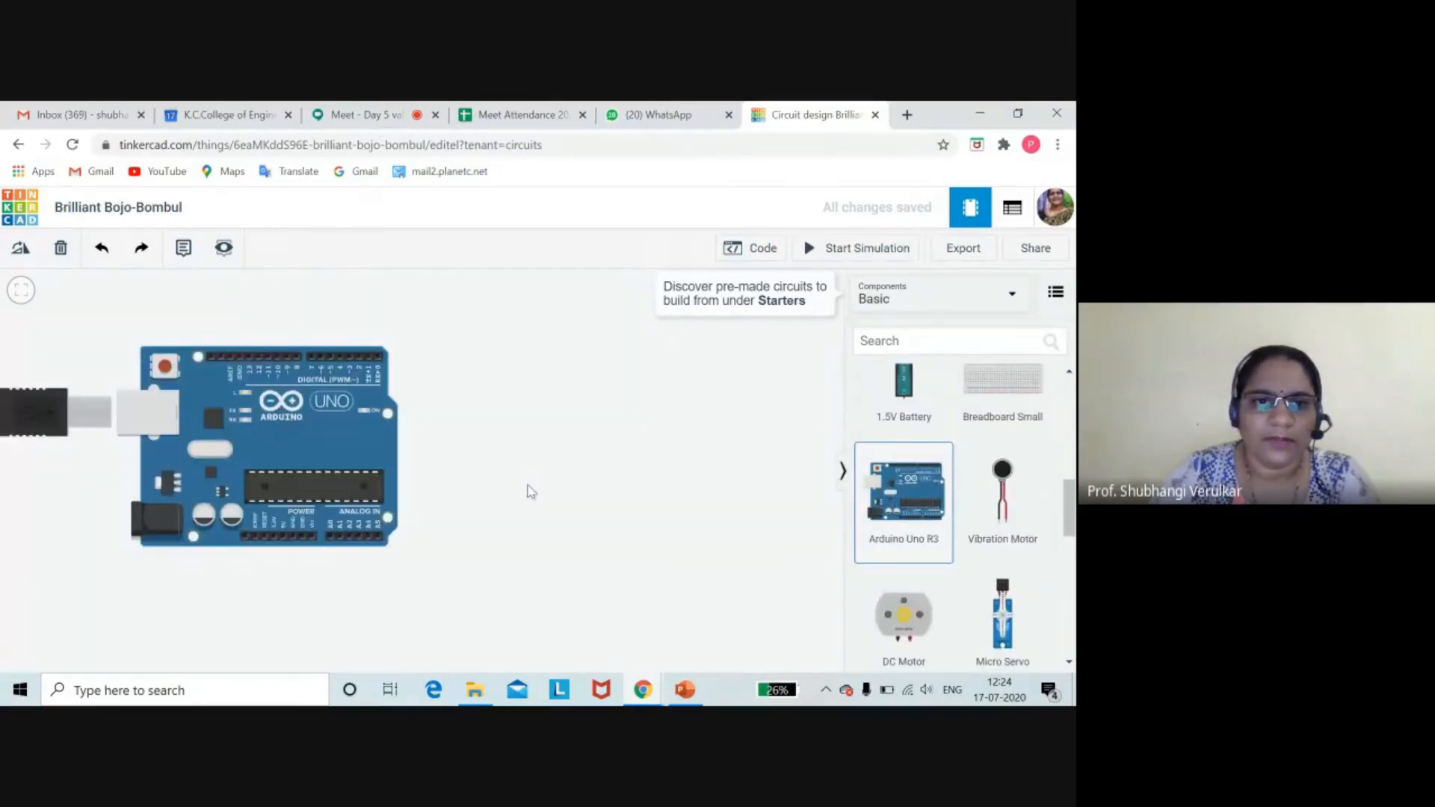
left_click(557, 483)
- Place a TMP36 temperature sensor to the right of the Arduino
scroll(1070, 557, "down", 7)
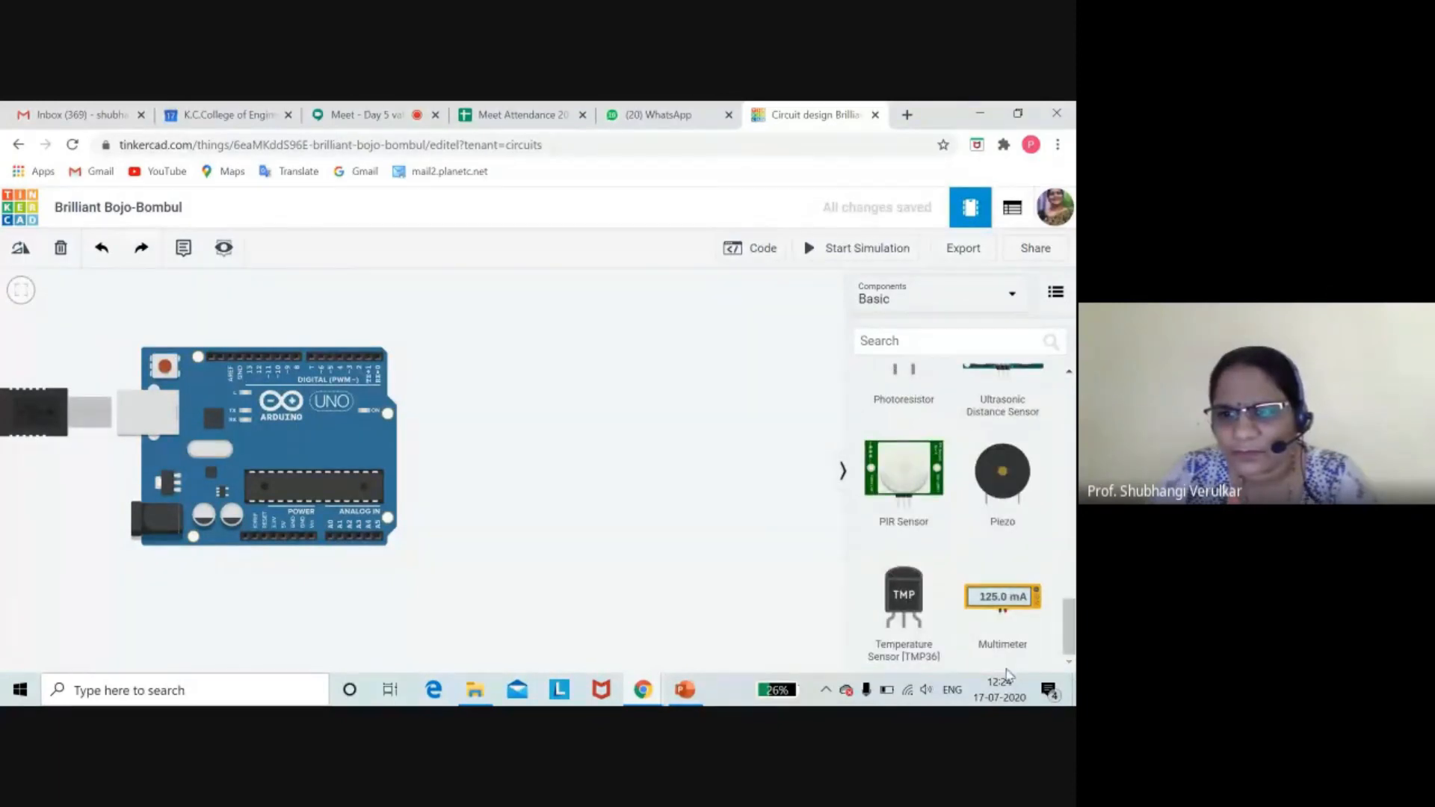
left_click(551, 437)
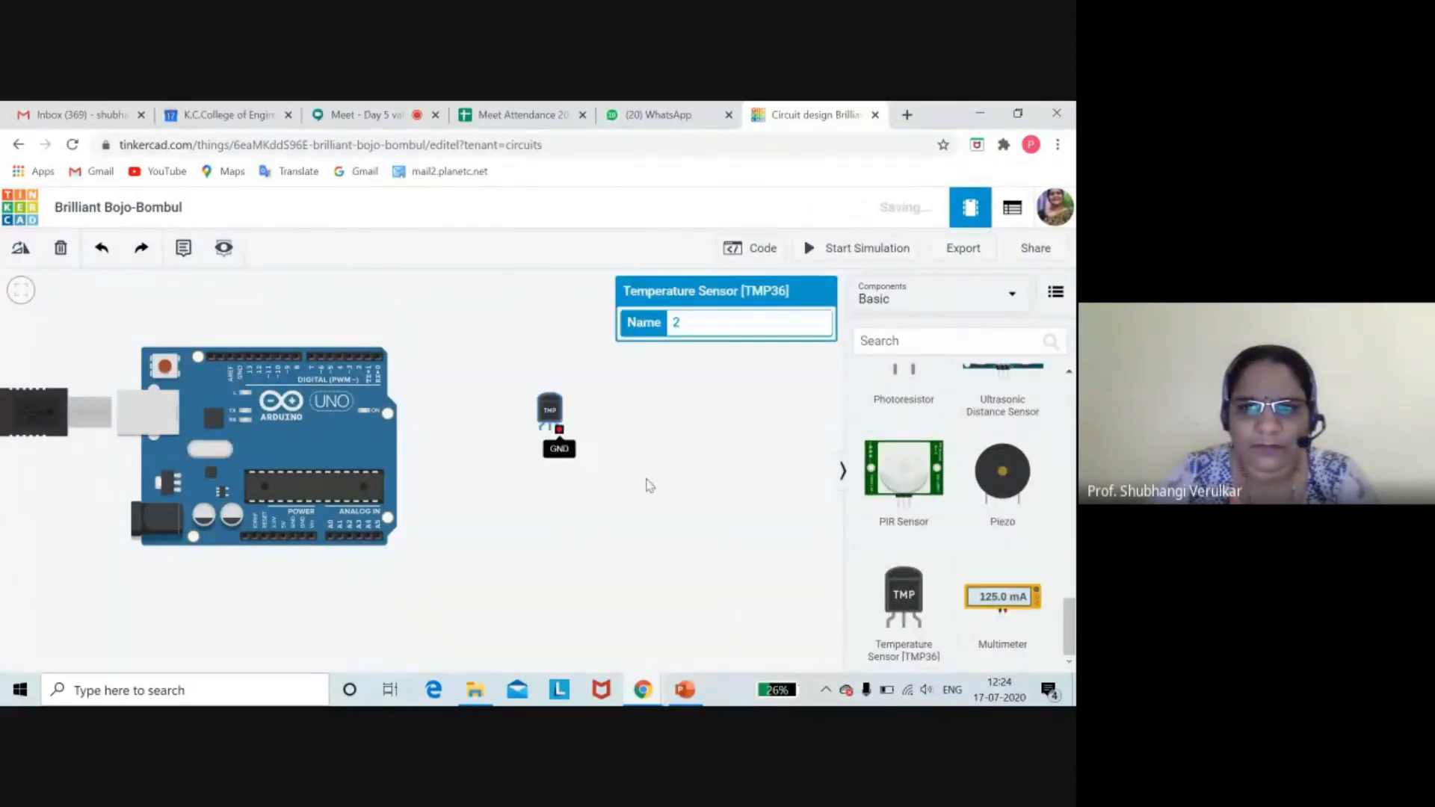
left_click(712, 525)
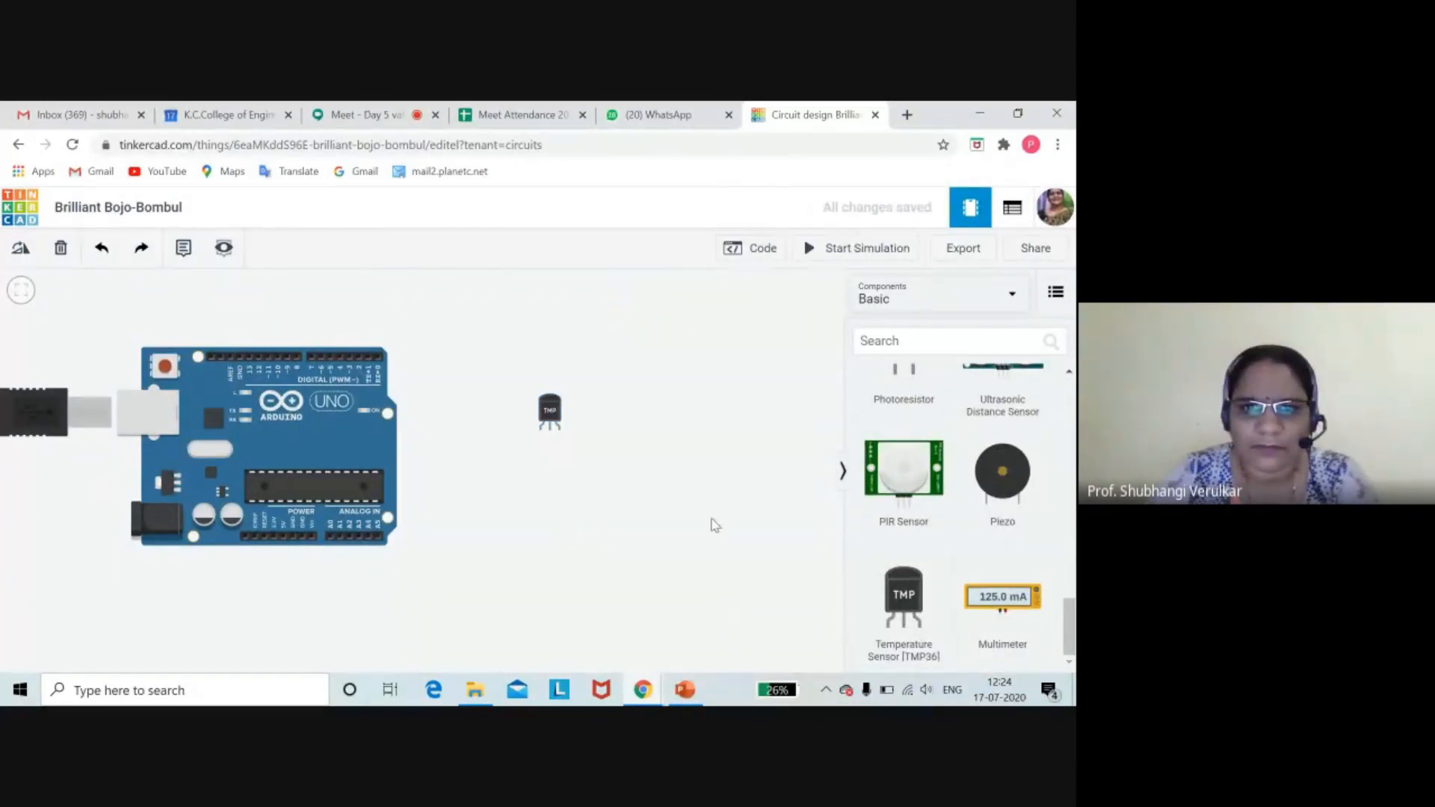
- Wire the temperature sensor's power pin to the Arduino's 5V pin, routing the wire below the board
left_click(541, 432)
left_click(539, 565)
left_click(289, 571)
left_click(282, 537)
left_click(551, 471)
- Wire the temperature sensor's middle output pin to the Arduino's analog pin A0
left_click(549, 432)
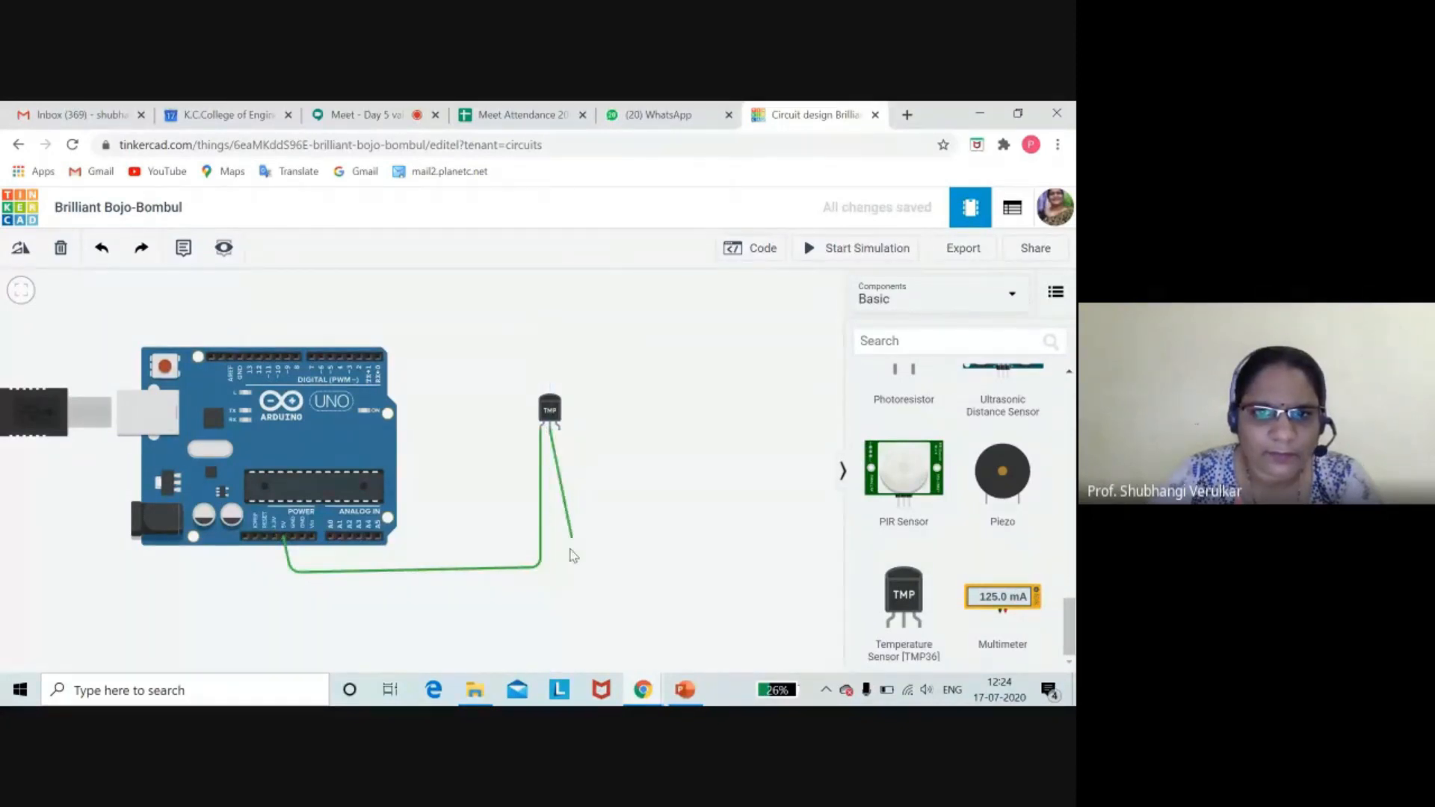
left_click(558, 582)
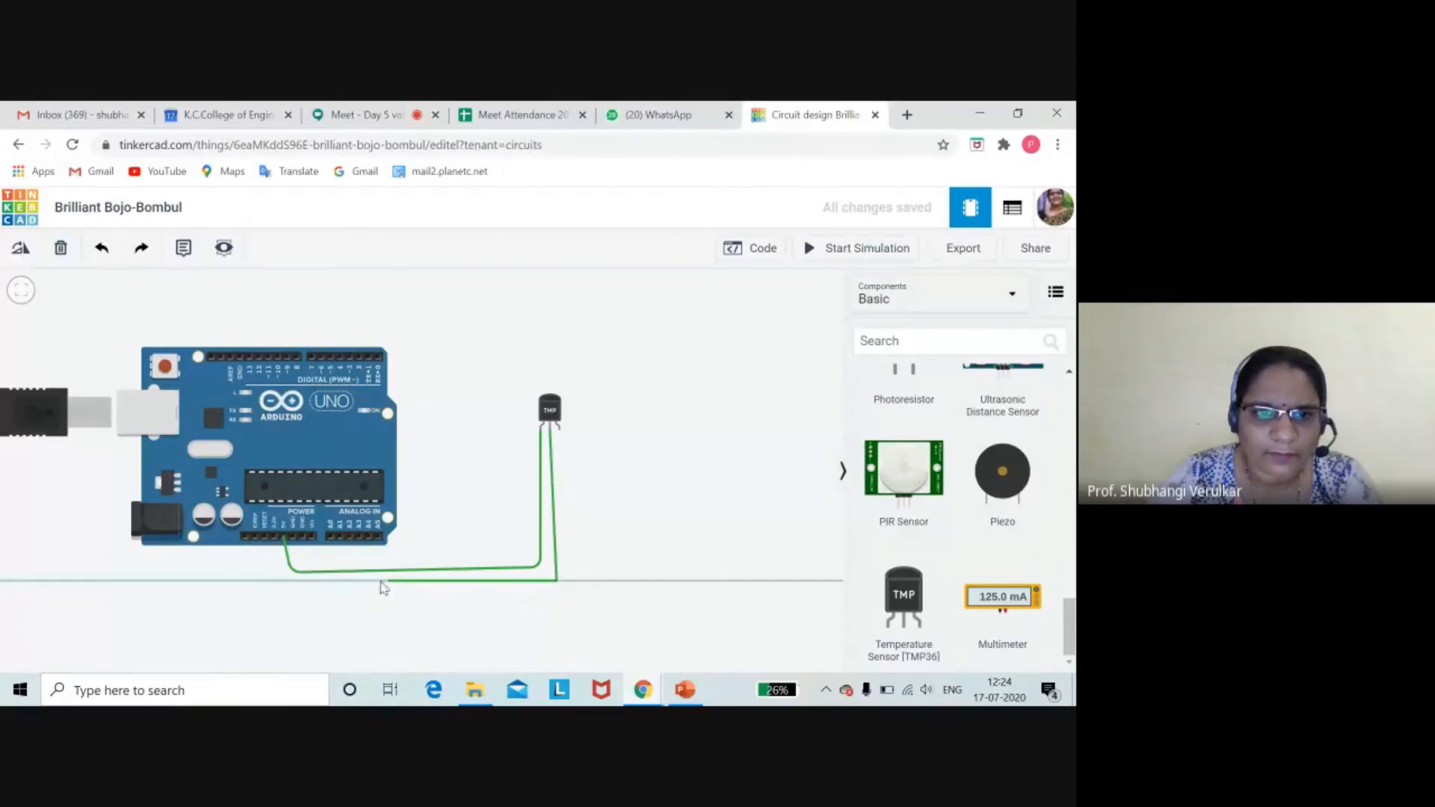
left_click(331, 536)
left_click(472, 516)
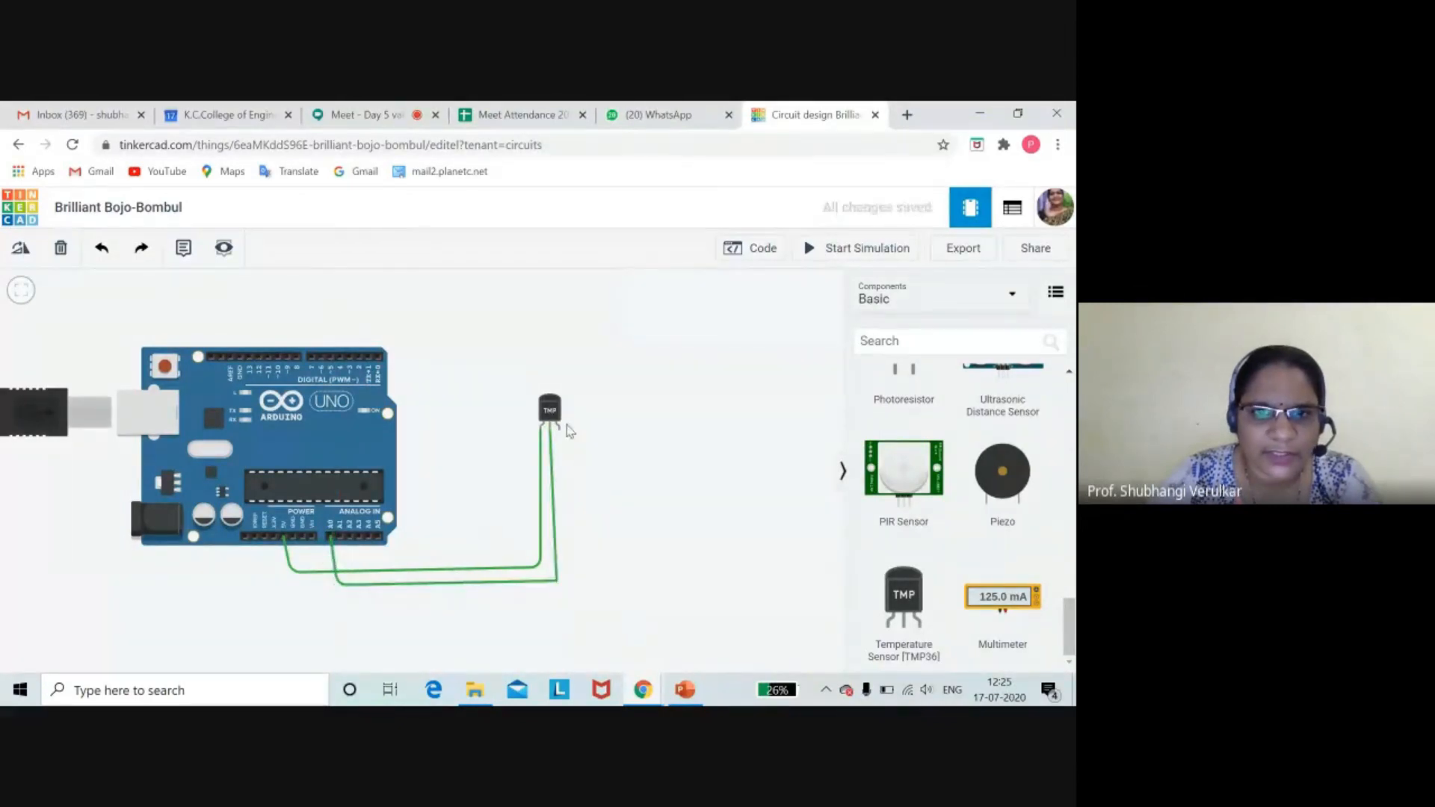
- Wire the temperature sensor's GND pin to an Arduino GND pin, routing it below the other two wires
left_click(559, 428)
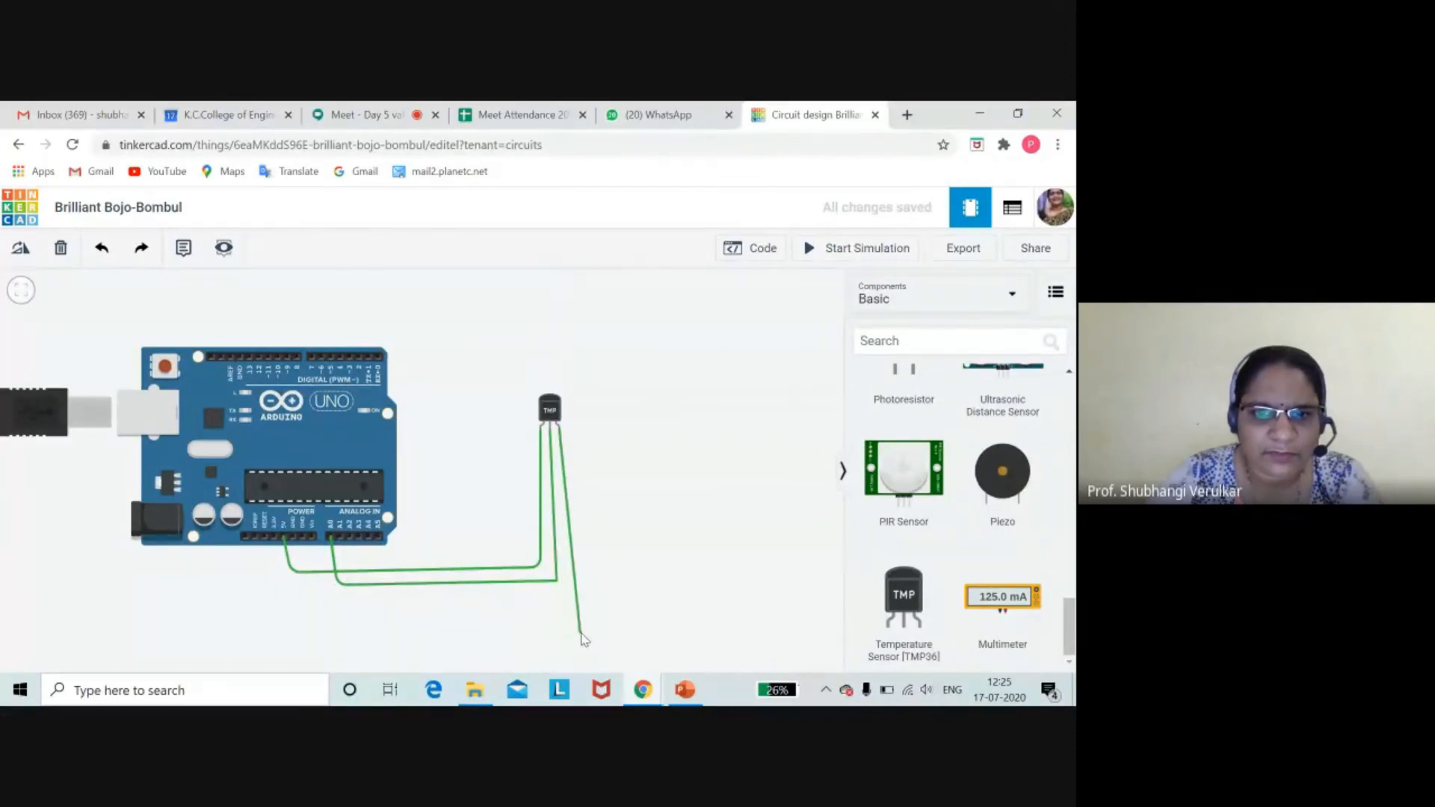
left_click(579, 630)
left_click(321, 618)
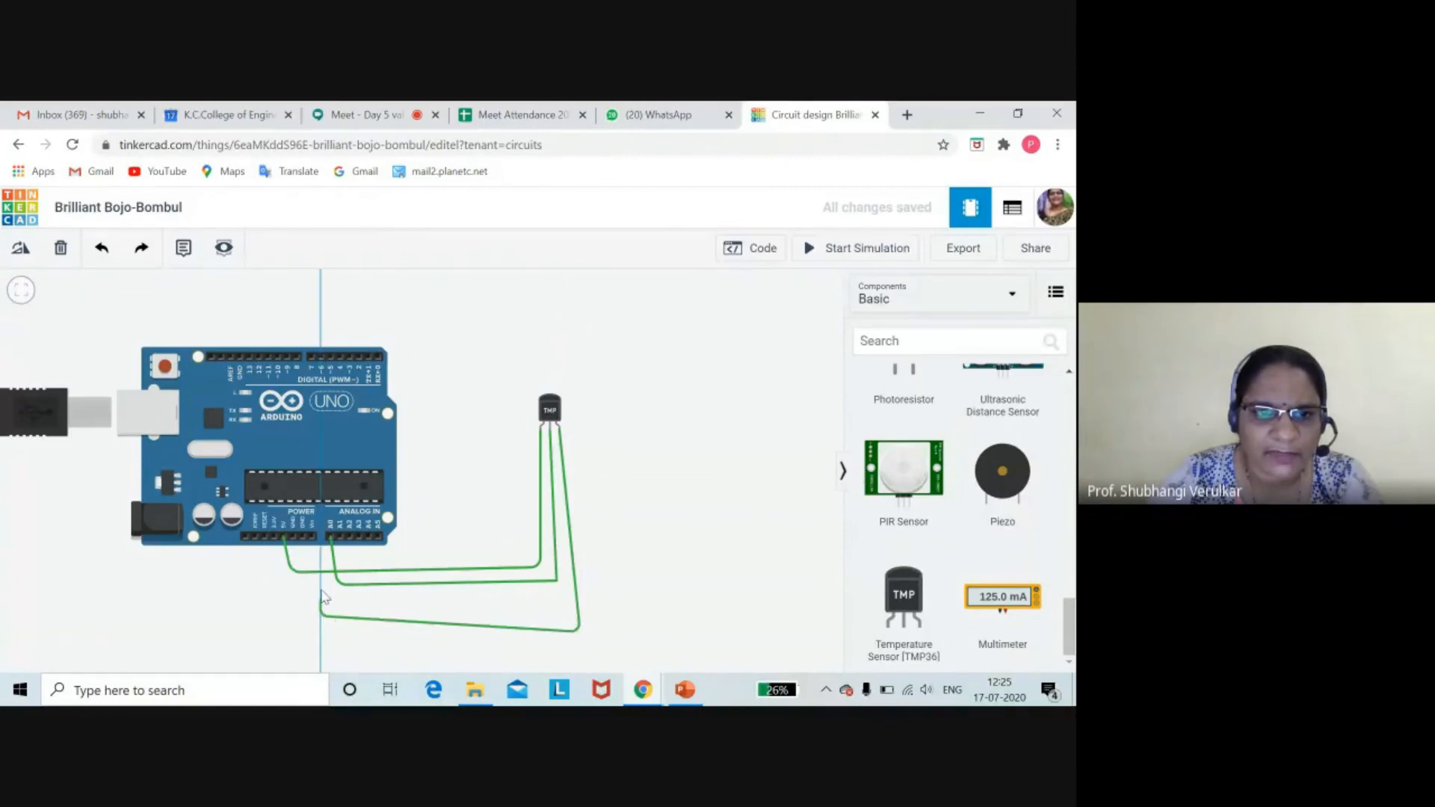
left_click(303, 543)
left_click(800, 491)
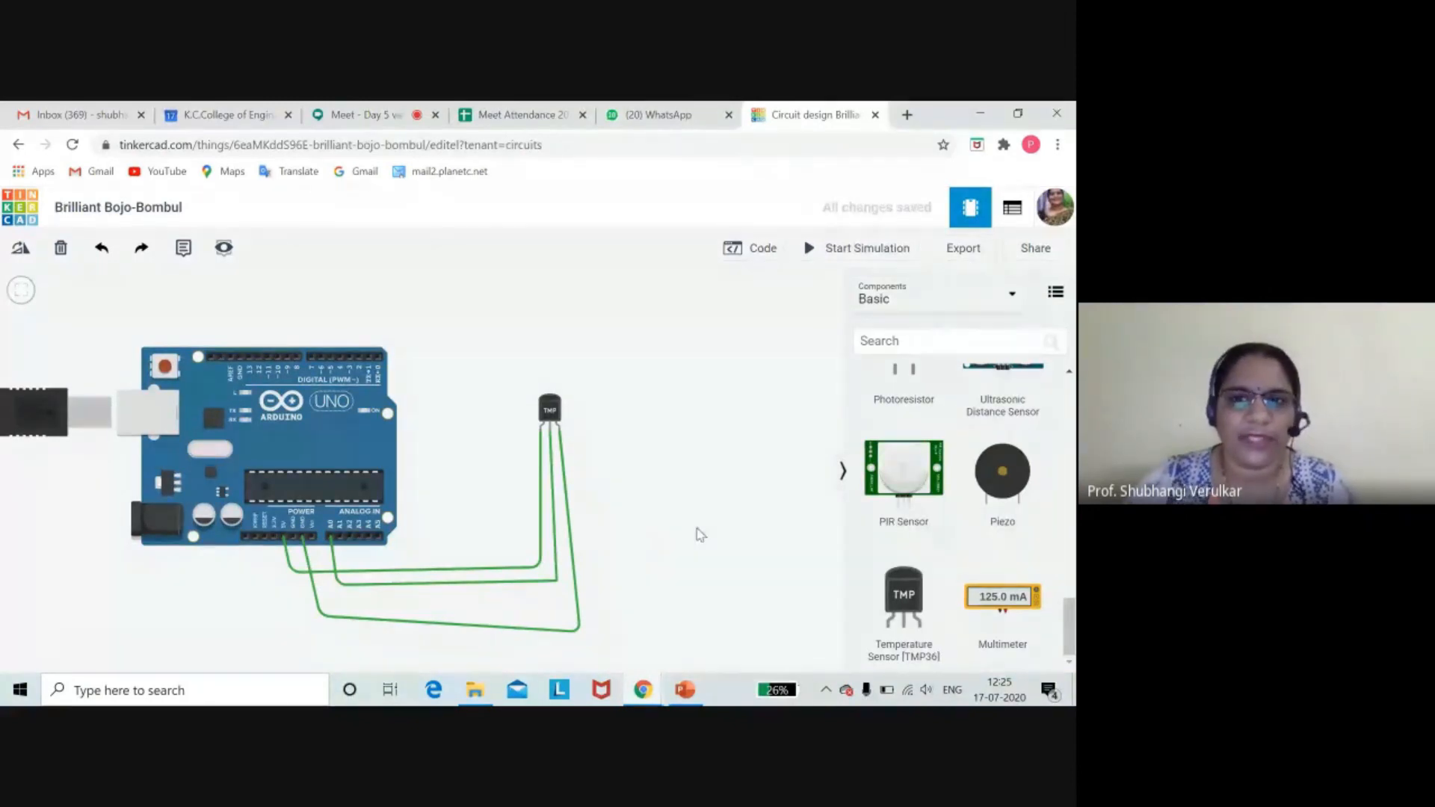
- Open the block code and delete all four default built-in LED and wait blocks
left_click(757, 251)
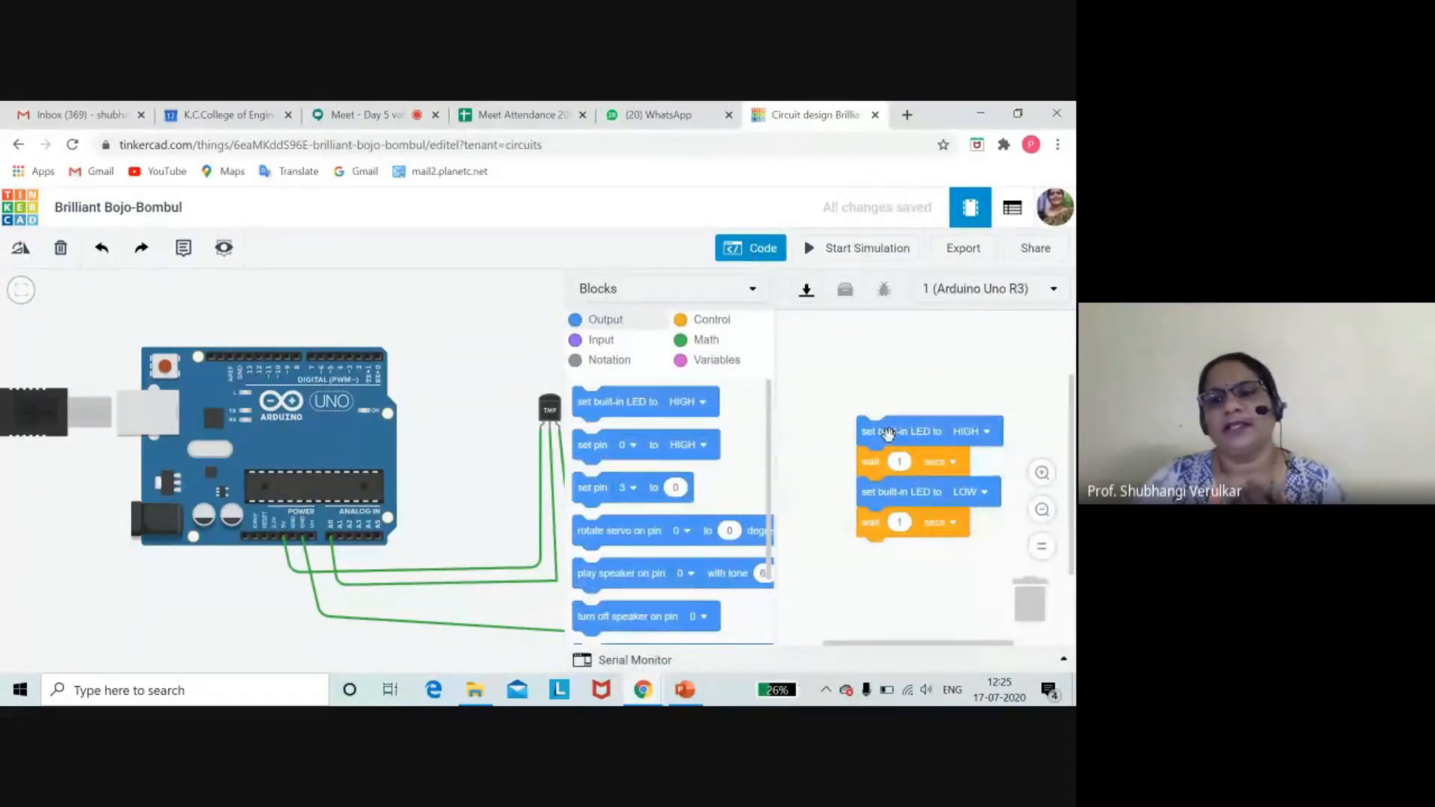
right_click(886, 433)
left_click(914, 472)
right_click(902, 464)
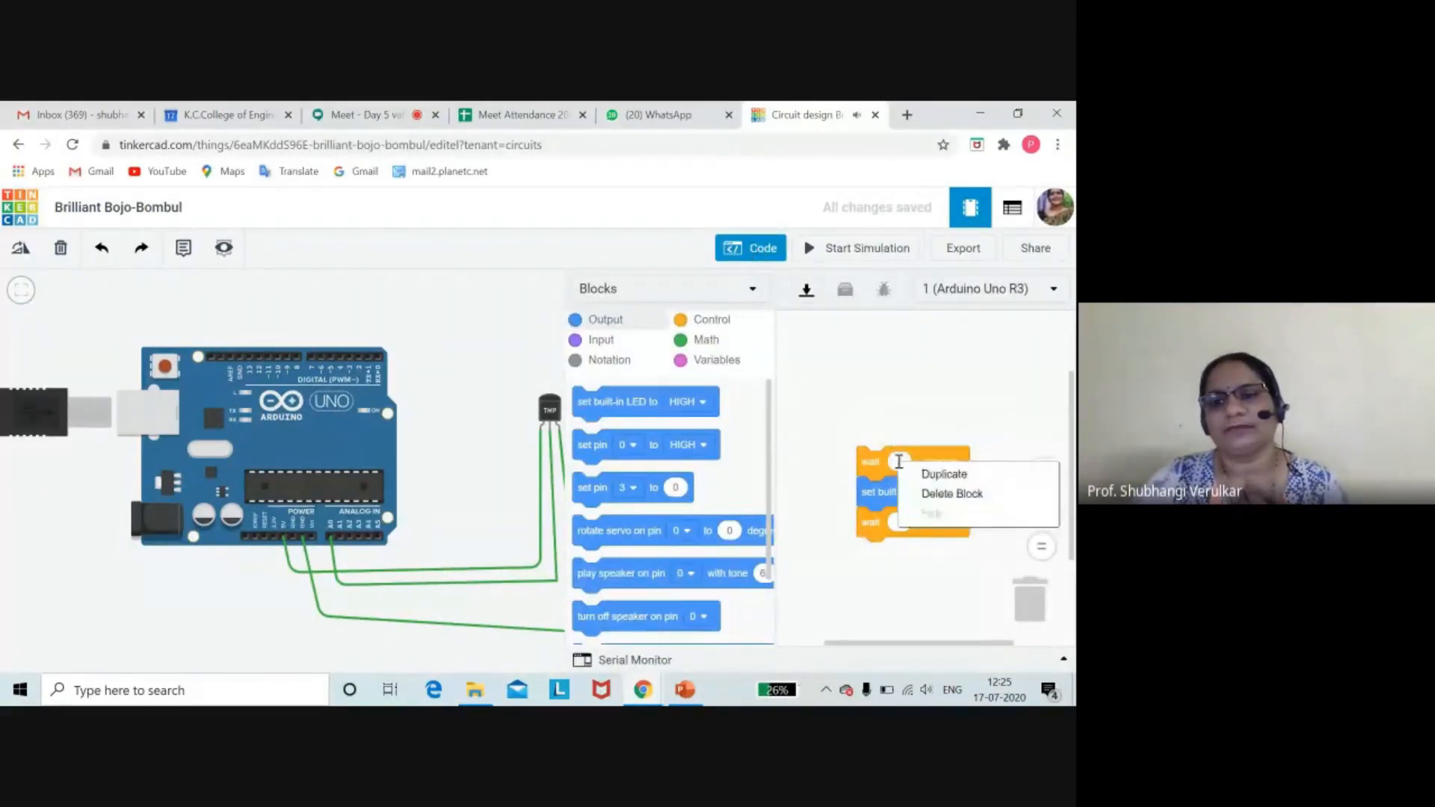
left_click(912, 495)
right_click(911, 517)
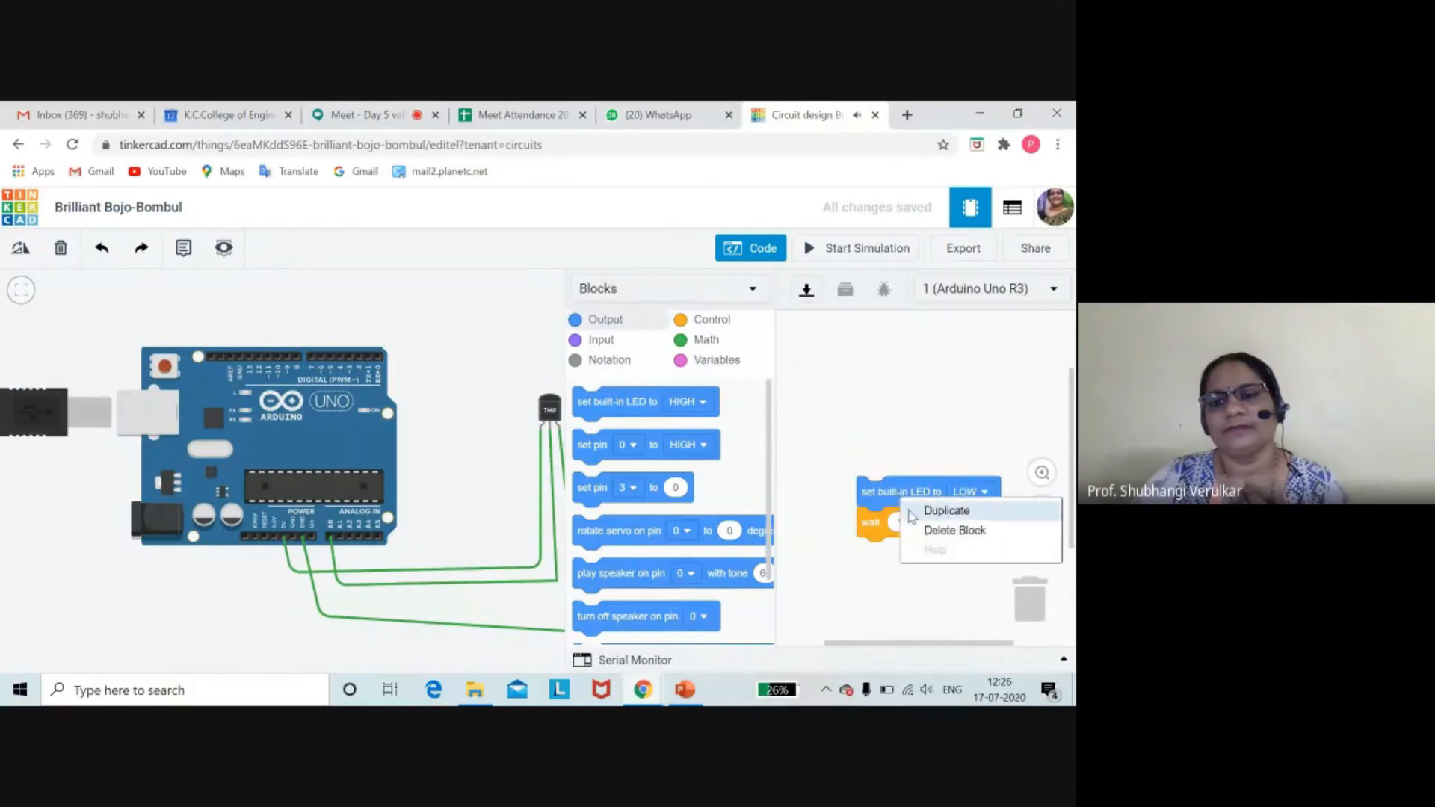
left_click(941, 529)
right_click(901, 524)
left_click(924, 562)
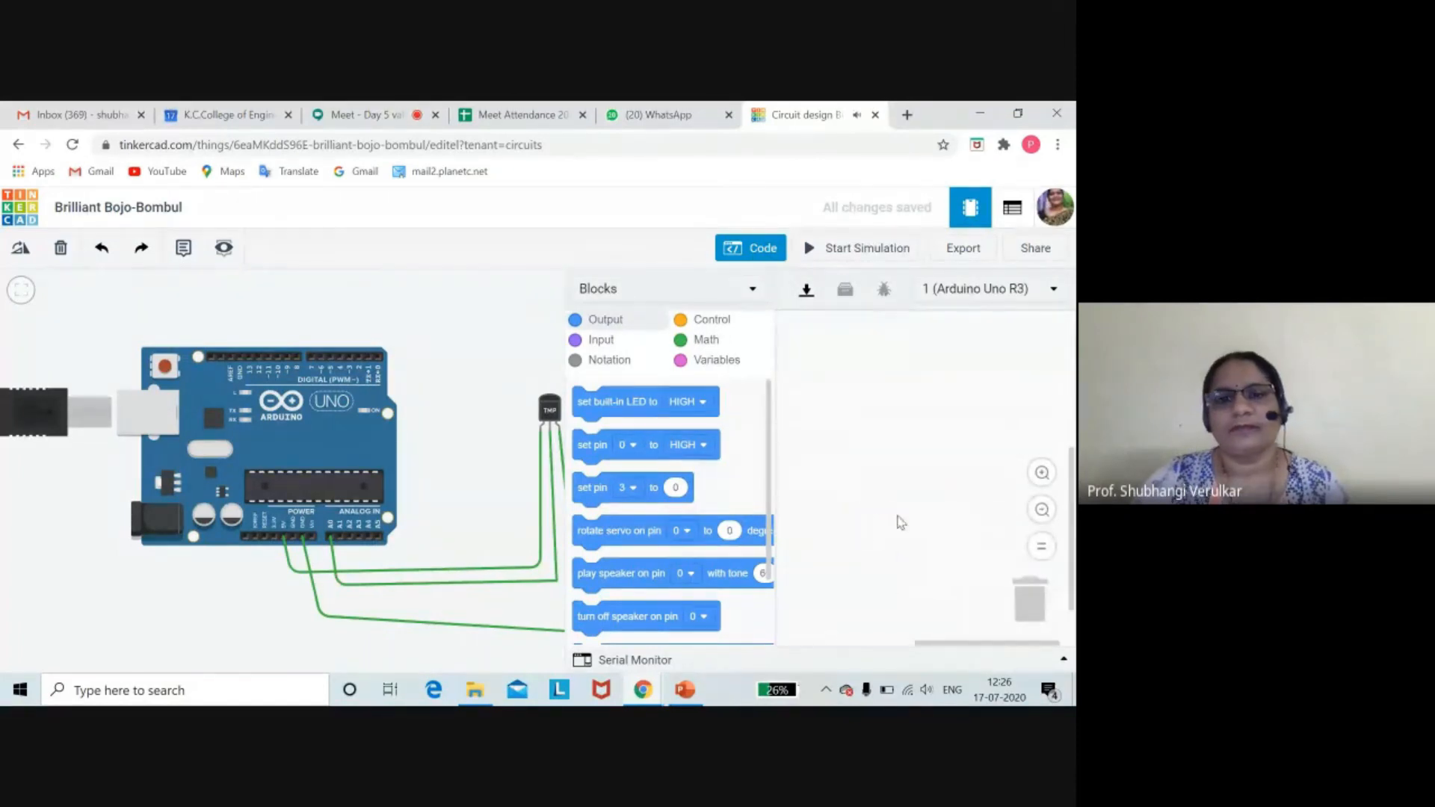
- Add a "read temperature sensor" block to the code, with its pin set to A0 and units in °C
left_click(594, 341)
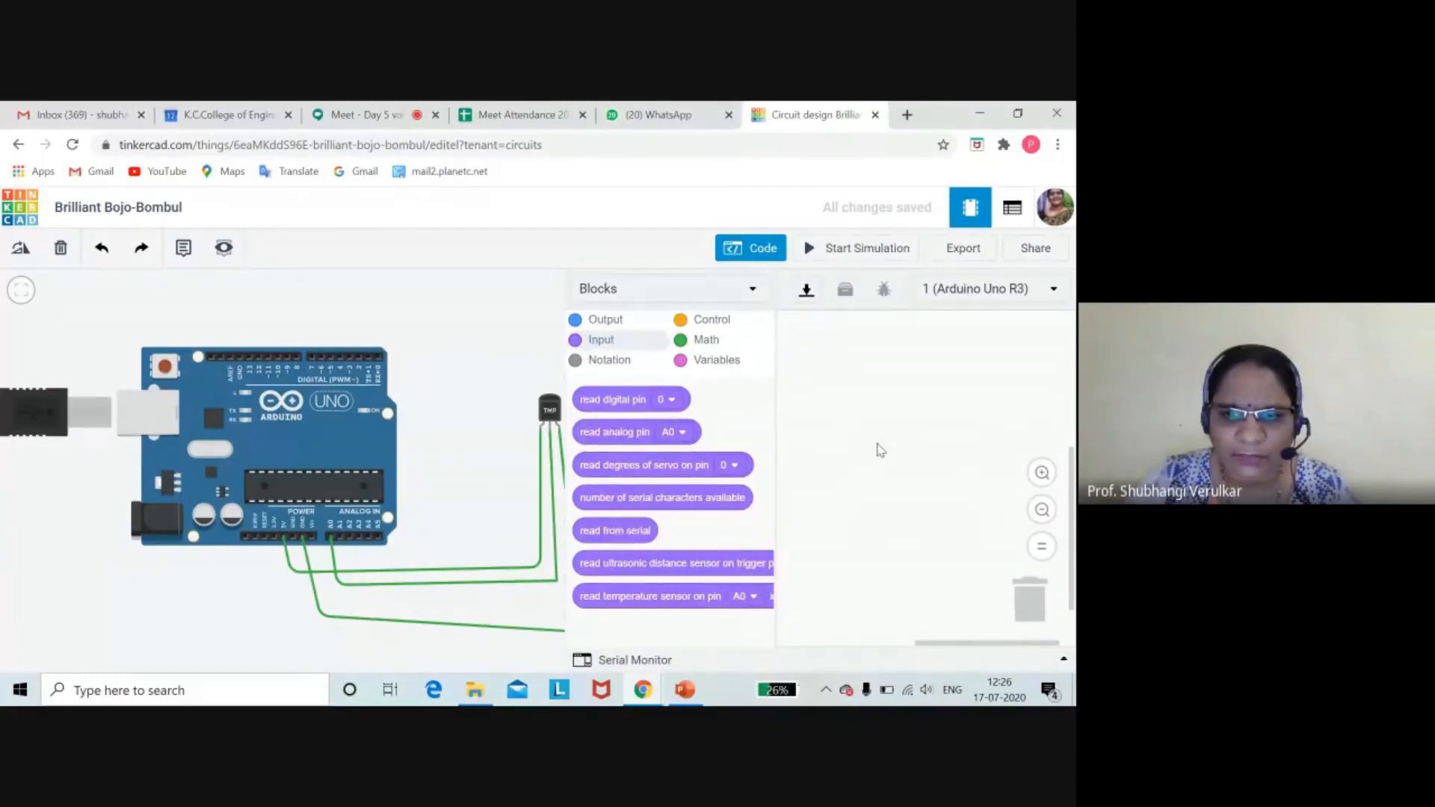
left_click_drag(627, 596, 843, 384)
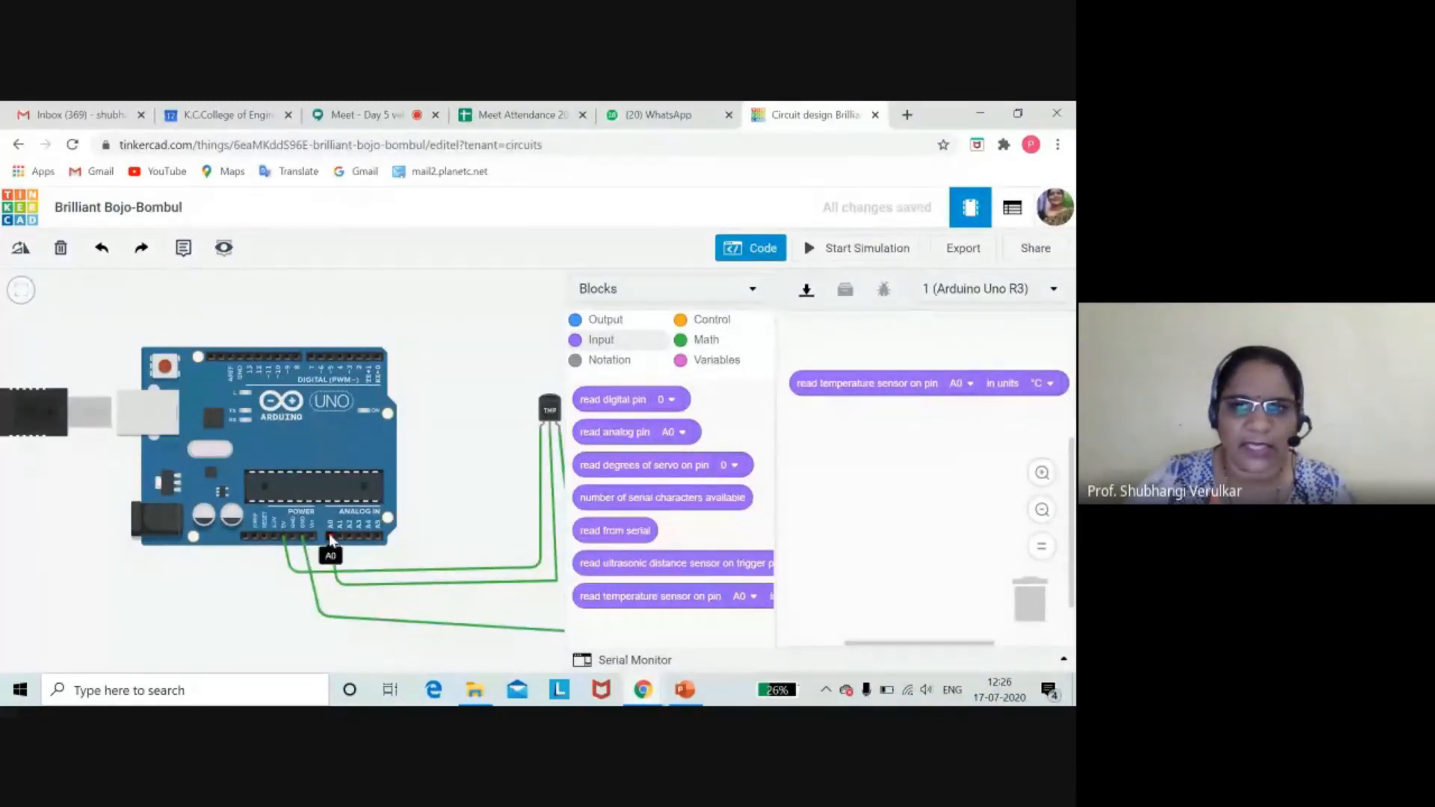
left_click(966, 384)
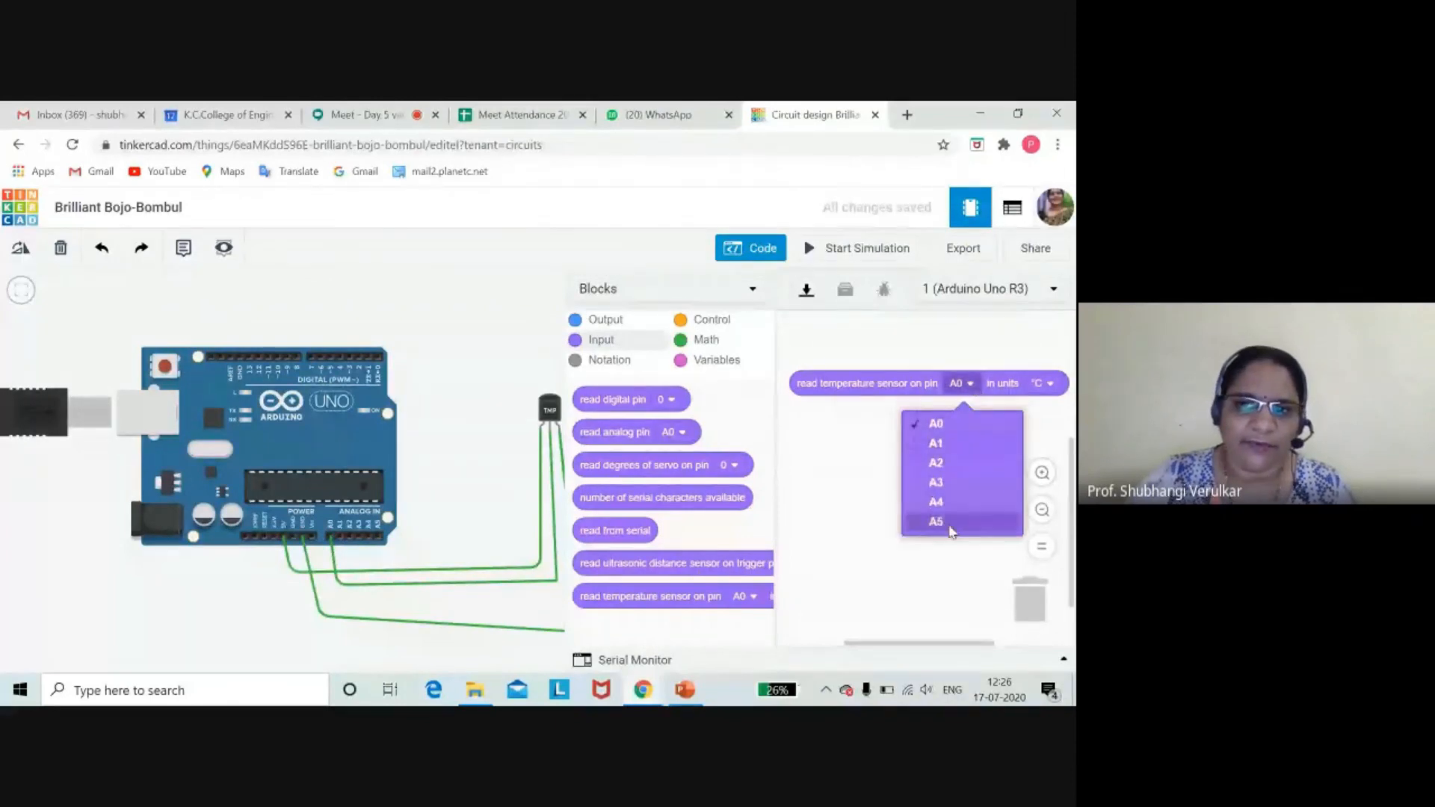
left_click(915, 428)
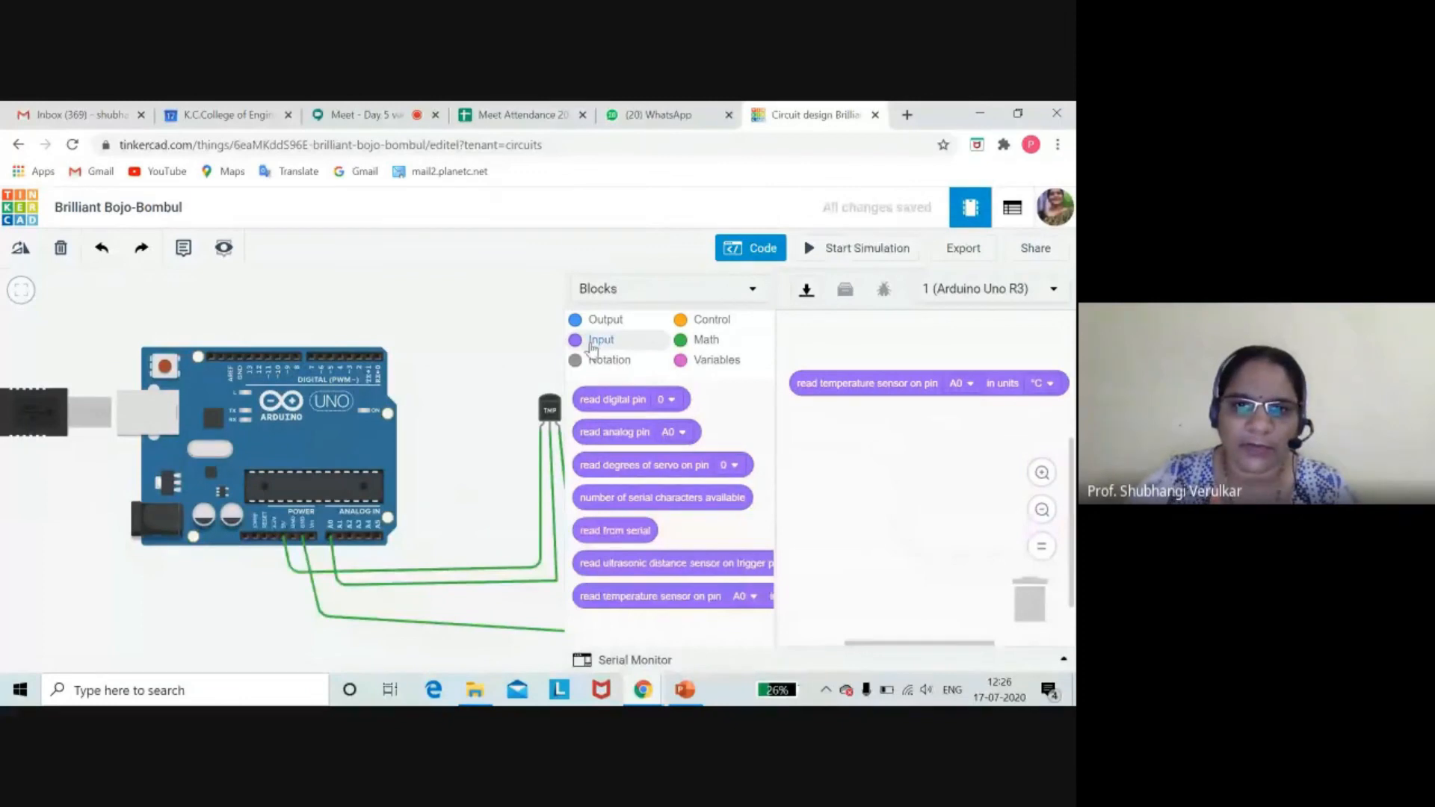
- Add a "print to serial monitor" block and nest the temperature sensor reading in place of its "hello world" text
left_click(595, 320)
scroll(632, 516, "down", 2)
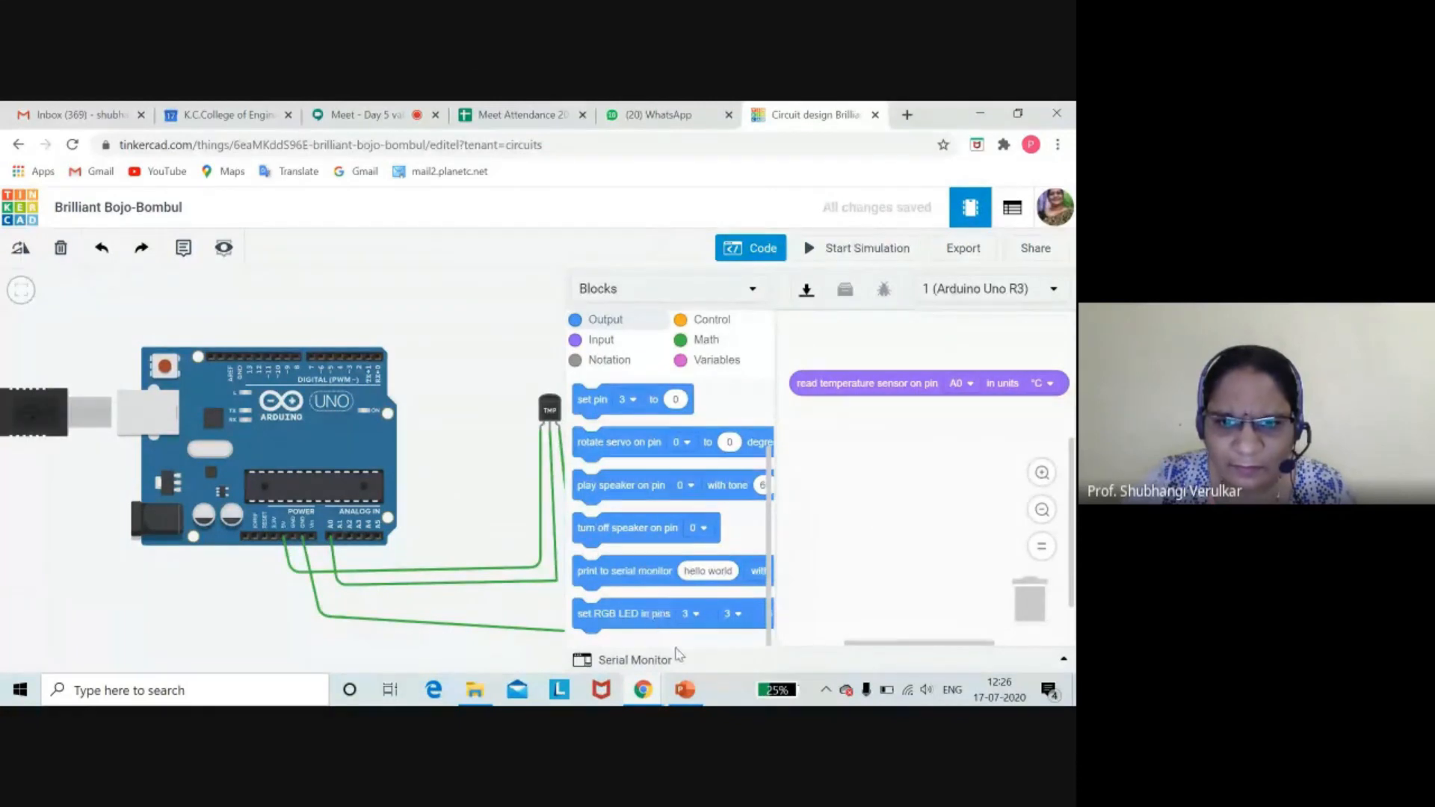
left_click_drag(644, 575, 852, 437)
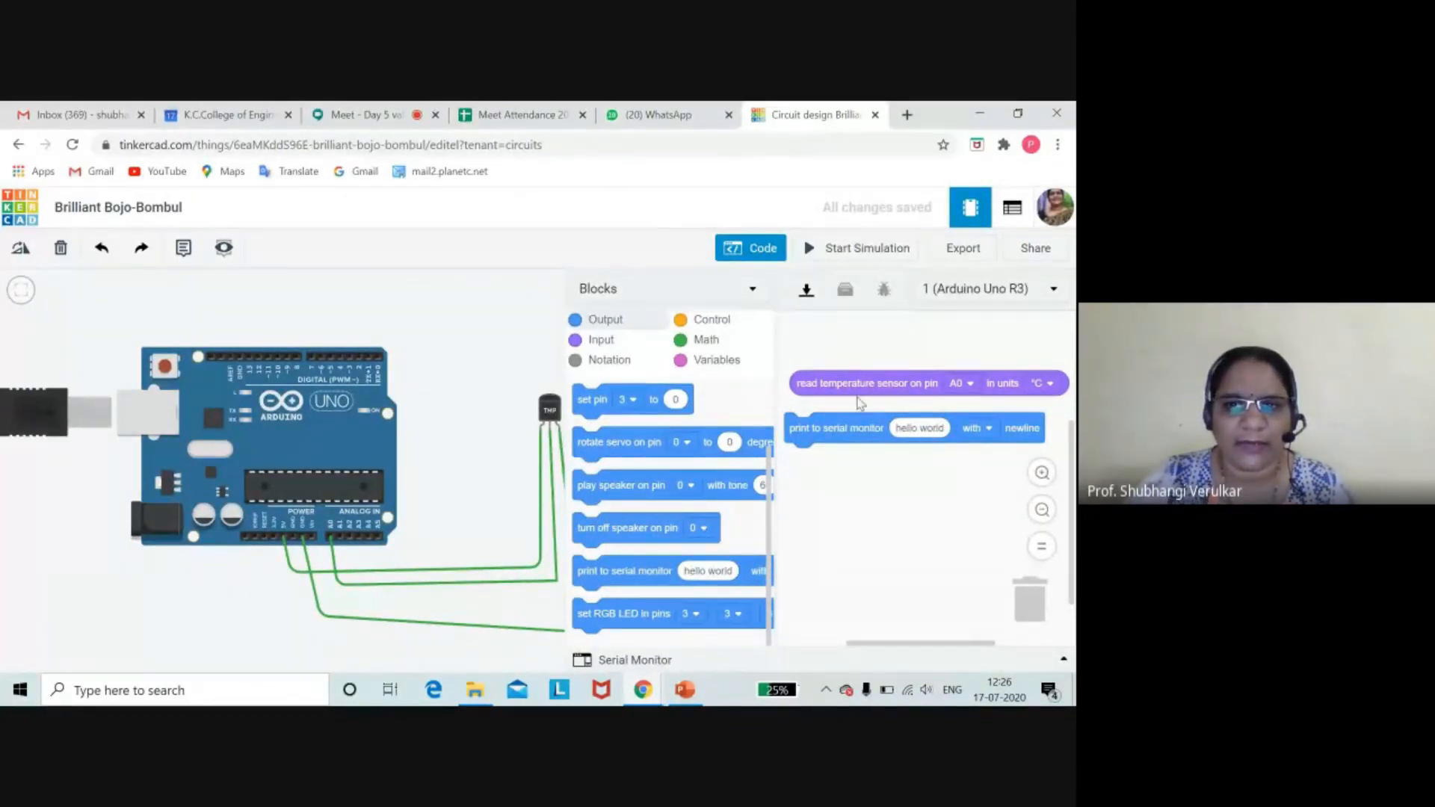
left_click_drag(848, 384, 931, 429)
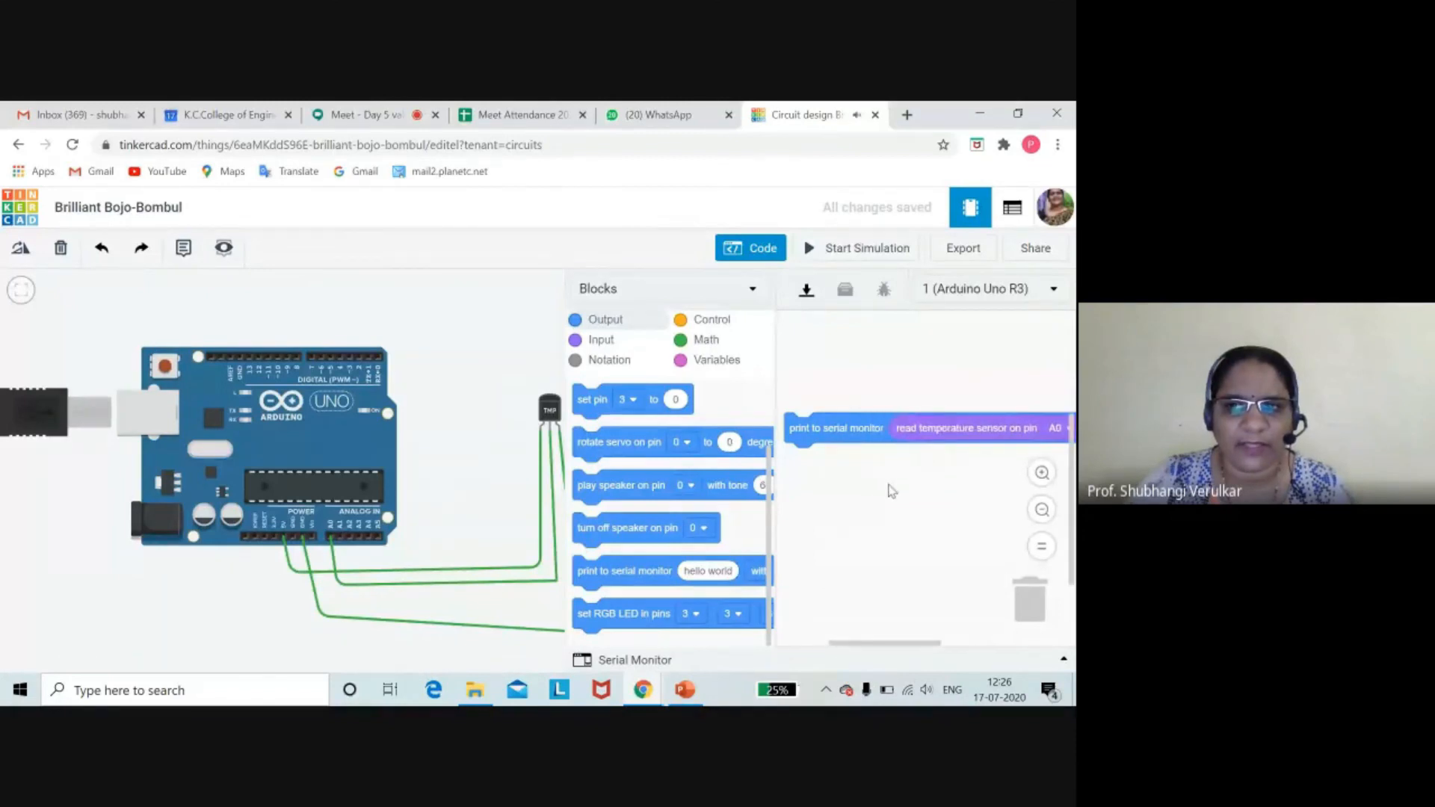
left_click_drag(835, 425, 836, 376)
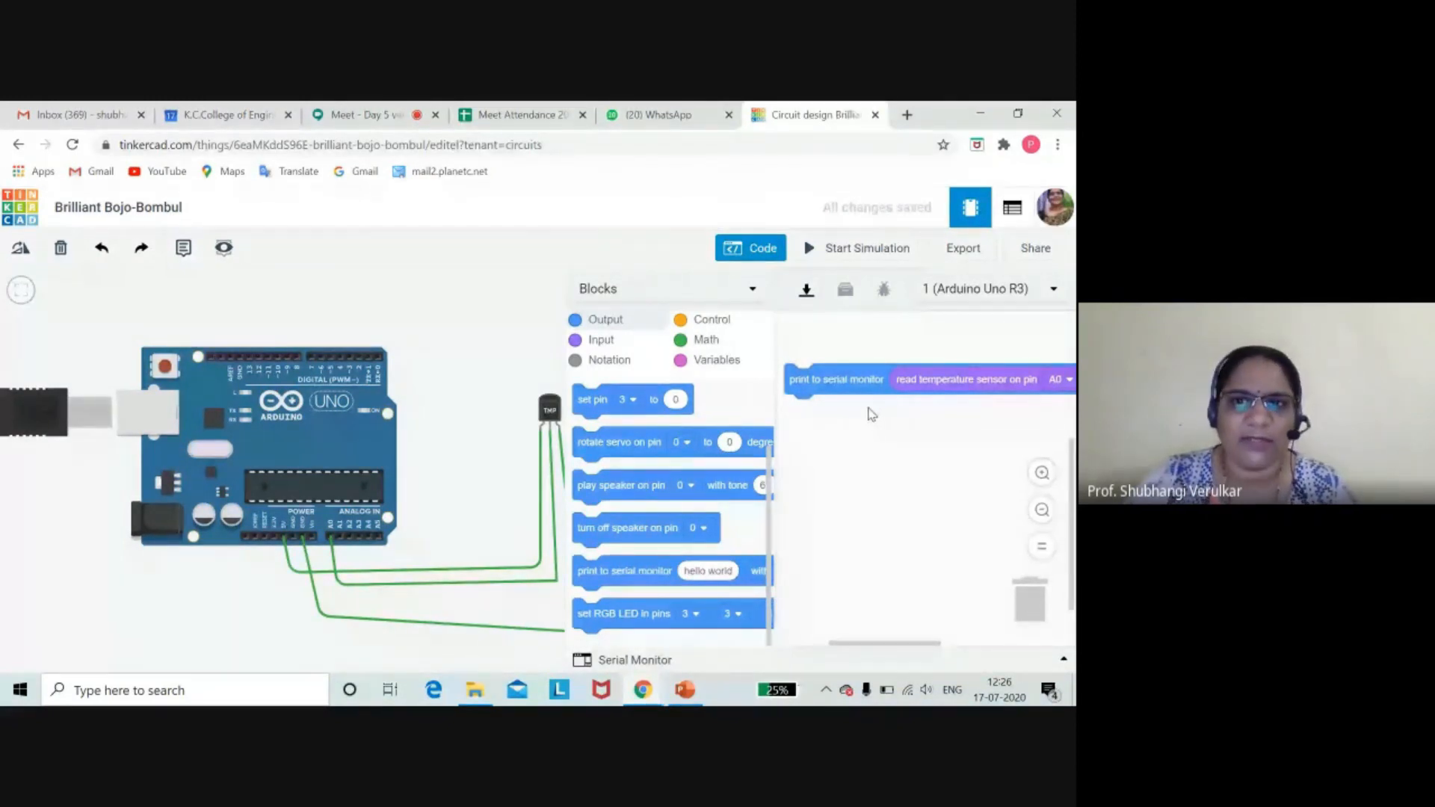
- Open the Serial Monitor, simulate the circuit to check the printed temperature readings, and stop the simulation
left_click(591, 661)
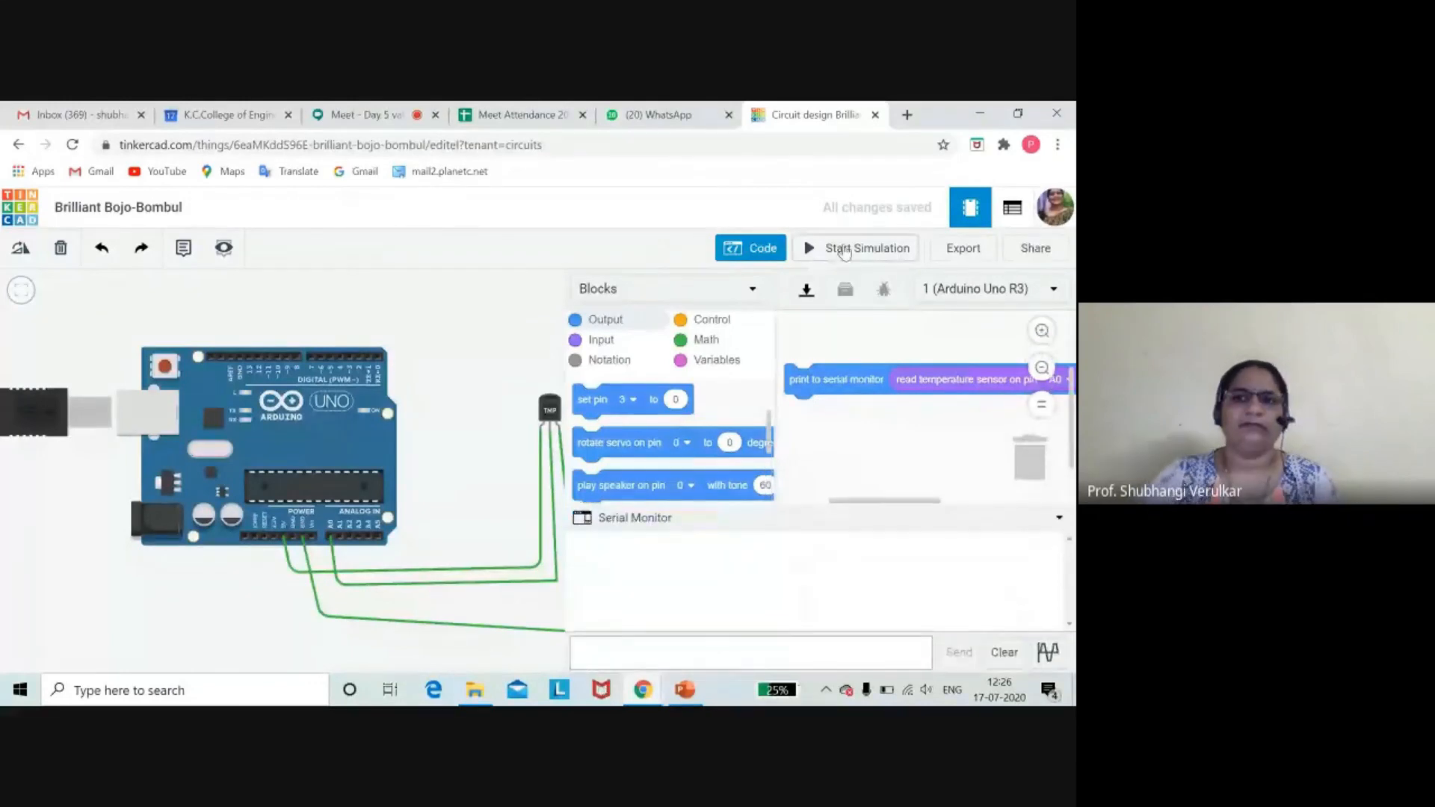
left_click(844, 251)
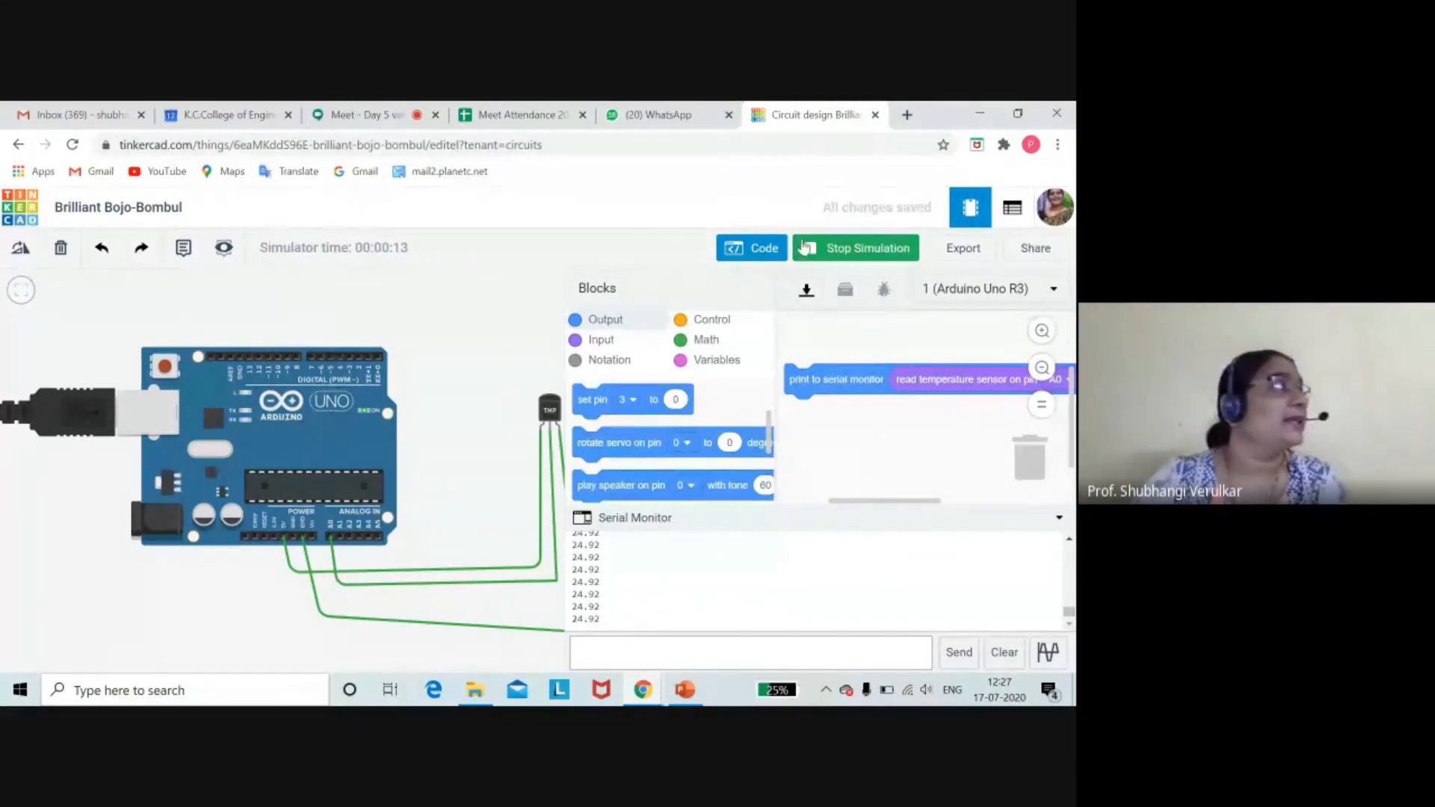
left_click(854, 252)
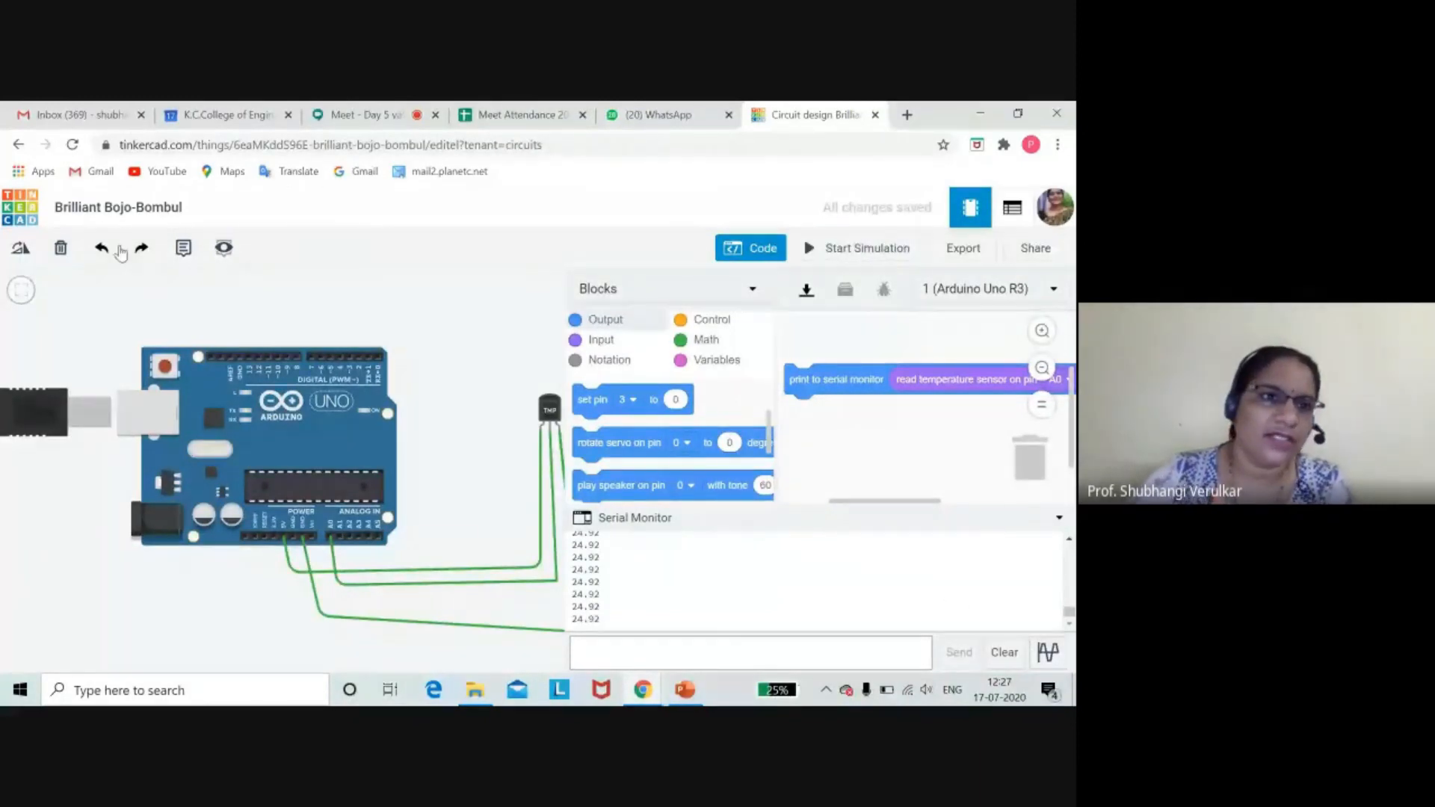
- Open the "Copy of Ultrasonic distance sensor" circuit from the saved designs for editing and display its block code
left_click(18, 144)
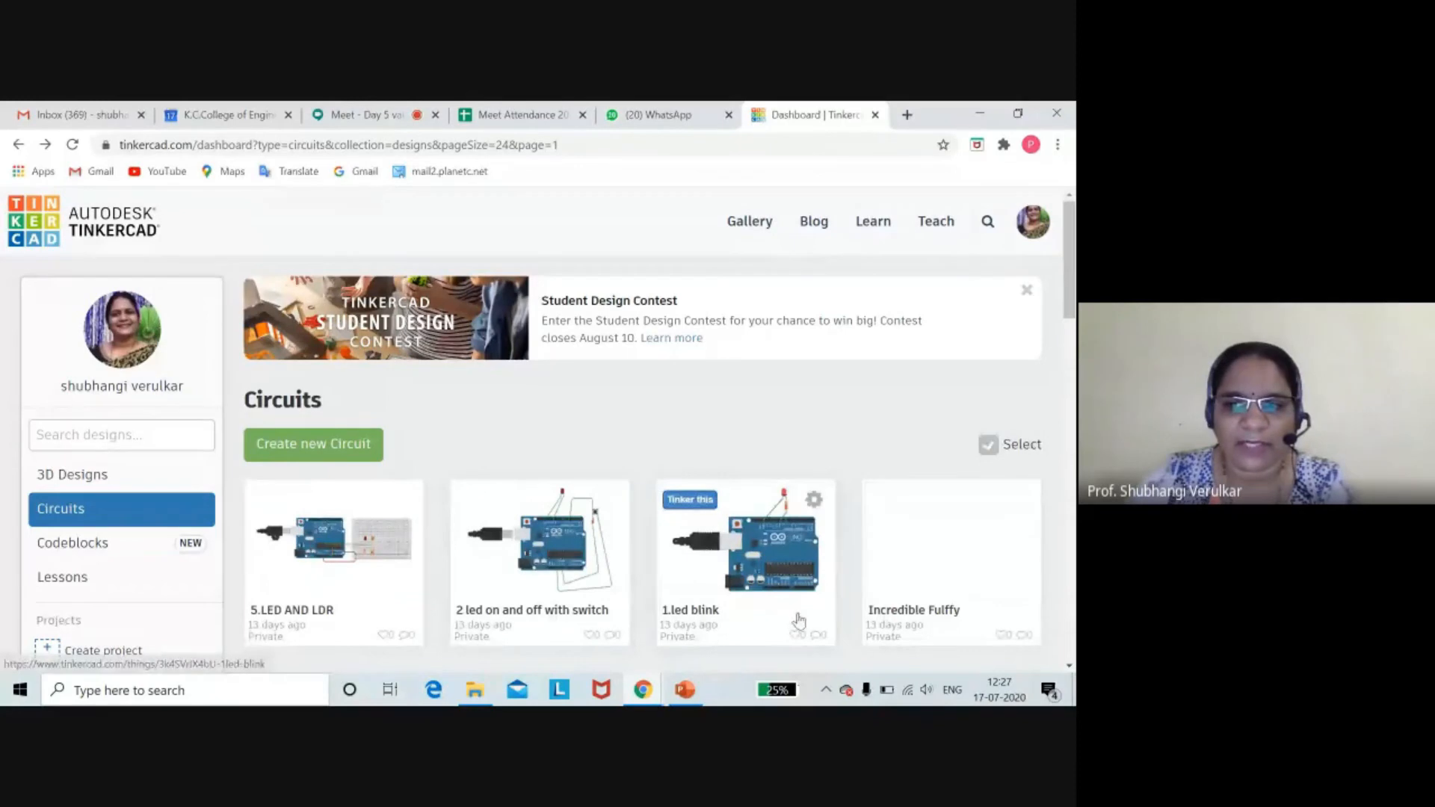
scroll(798, 618, "down", 1)
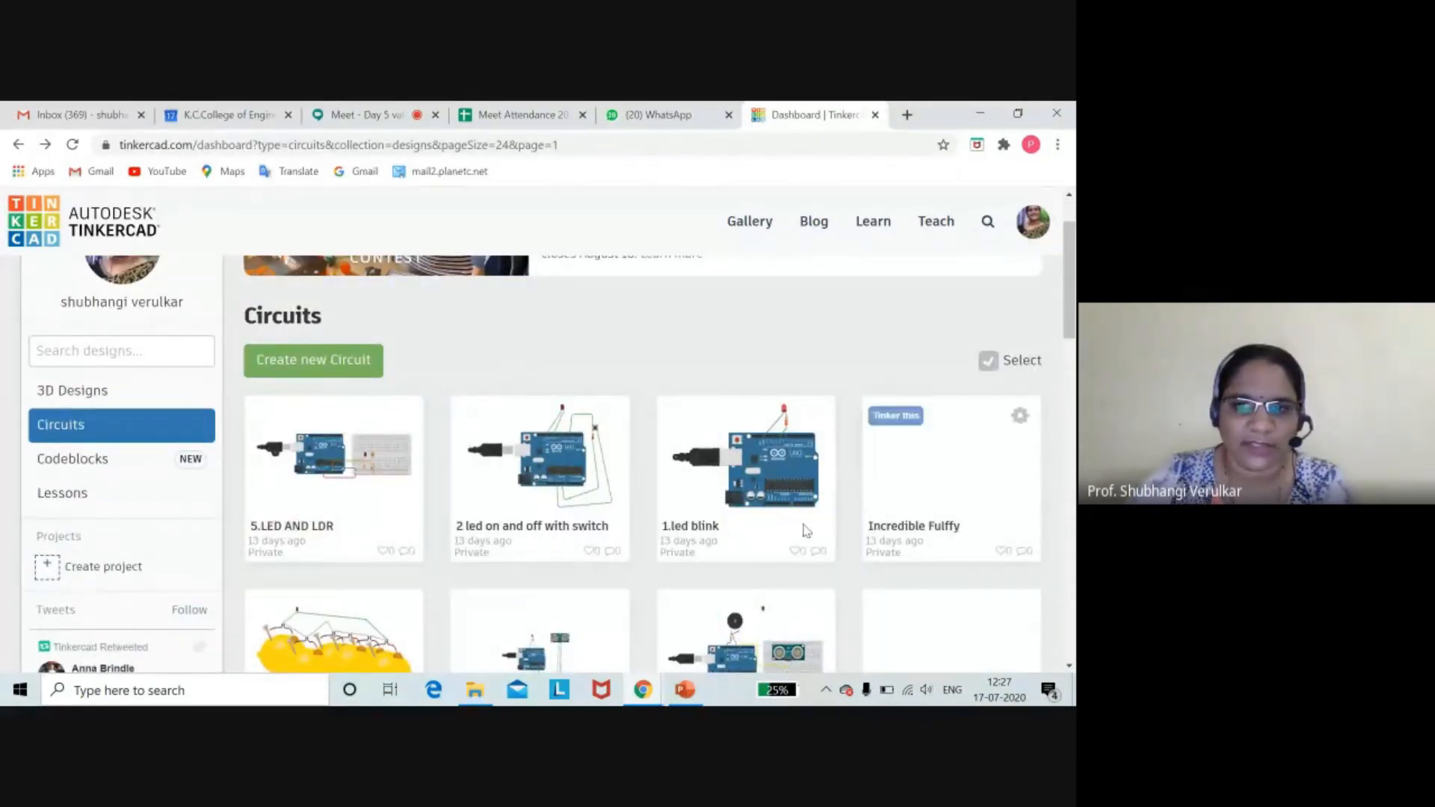
scroll(805, 557, "down", 5)
scroll(807, 560, "up", 2)
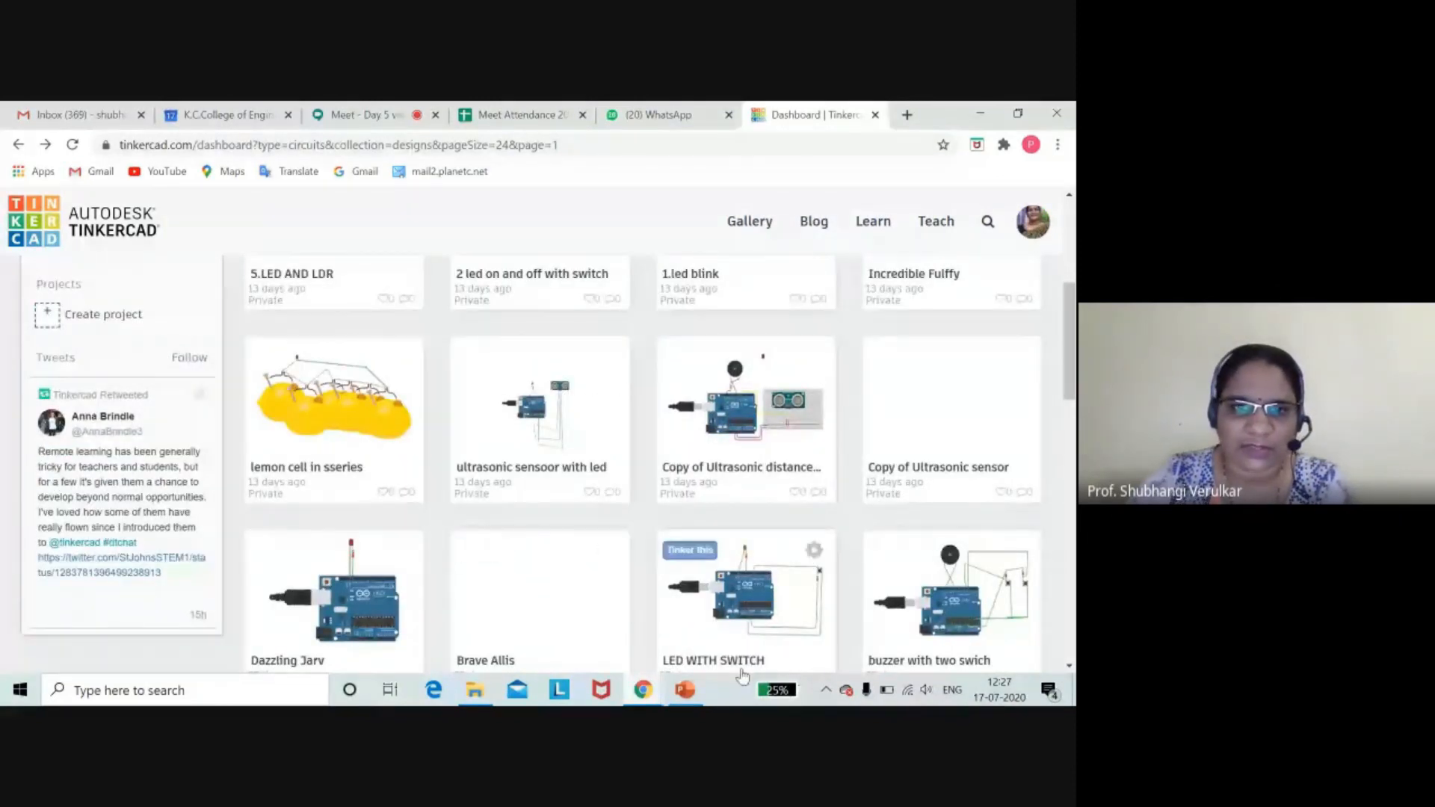
left_click(725, 414)
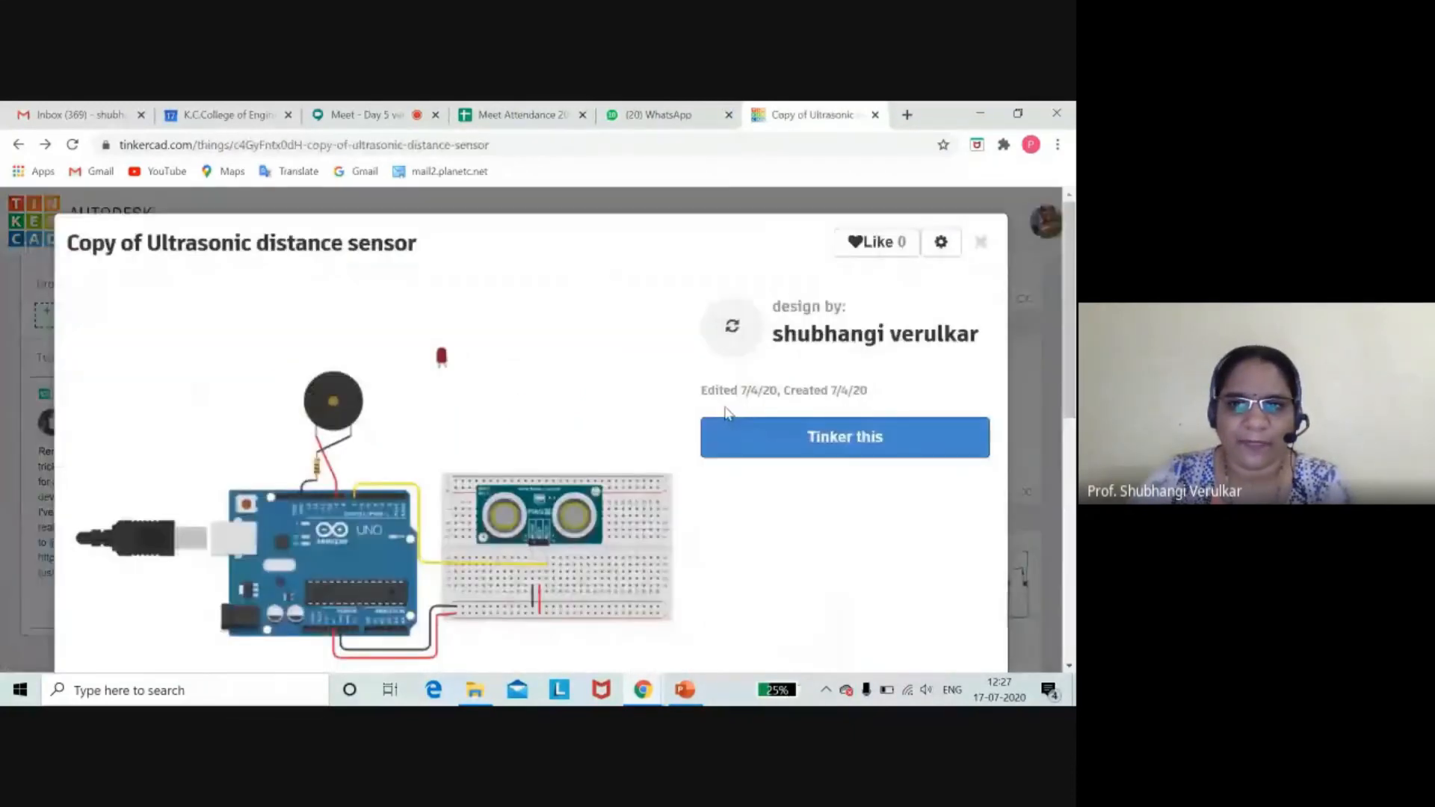
left_click(818, 448)
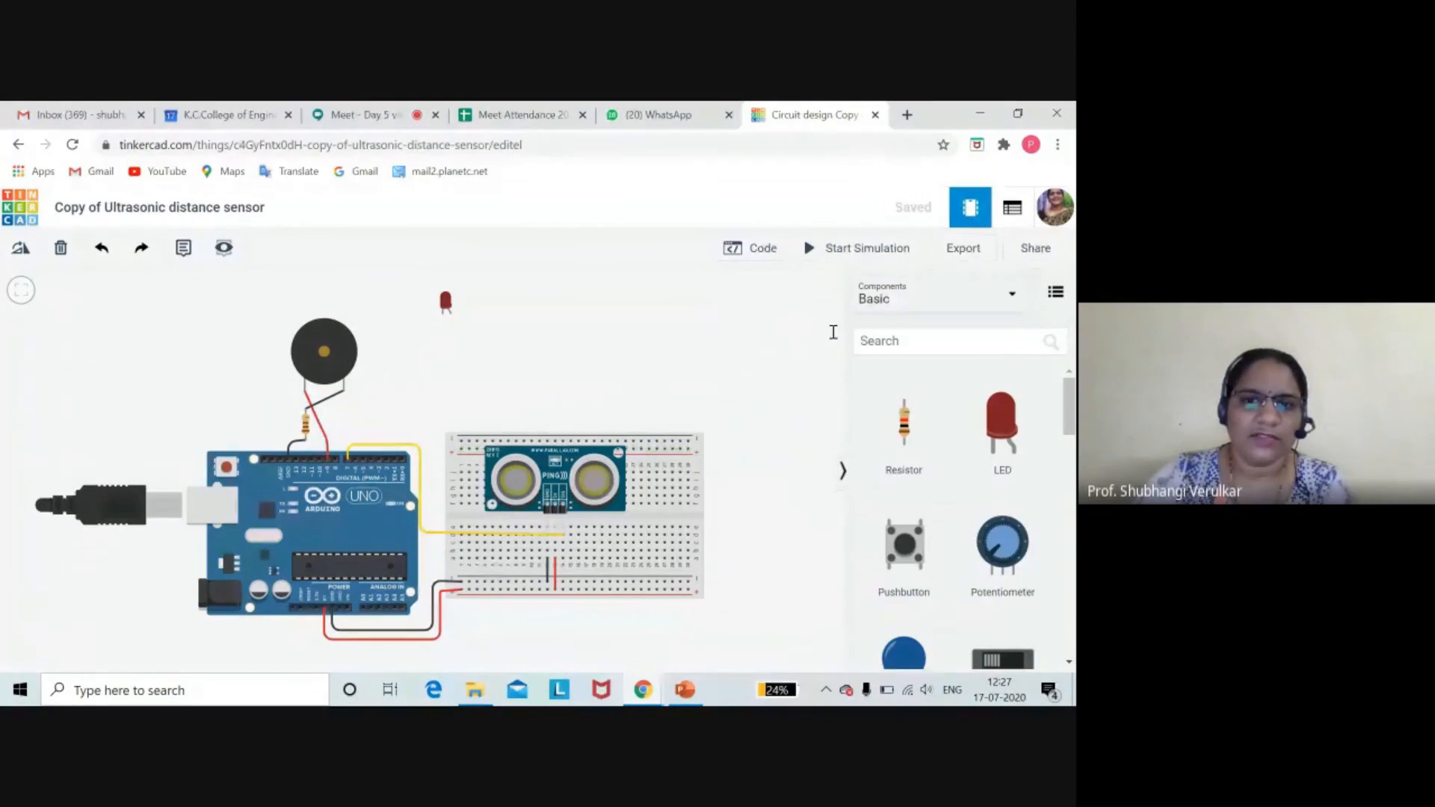
left_click(762, 250)
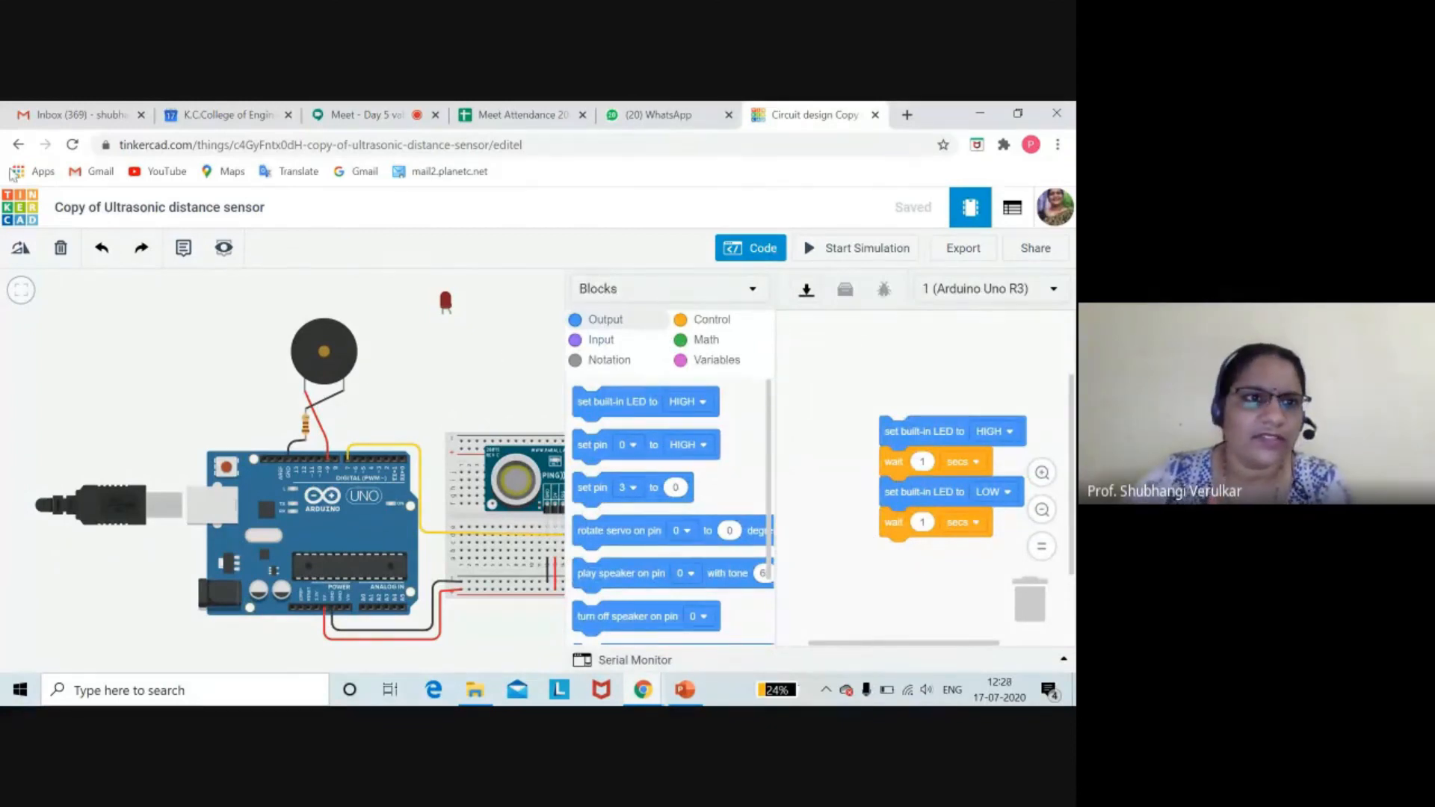
- Return to the list of saved circuits and open "ATTINY WITH LED" for editing
left_click(19, 145)
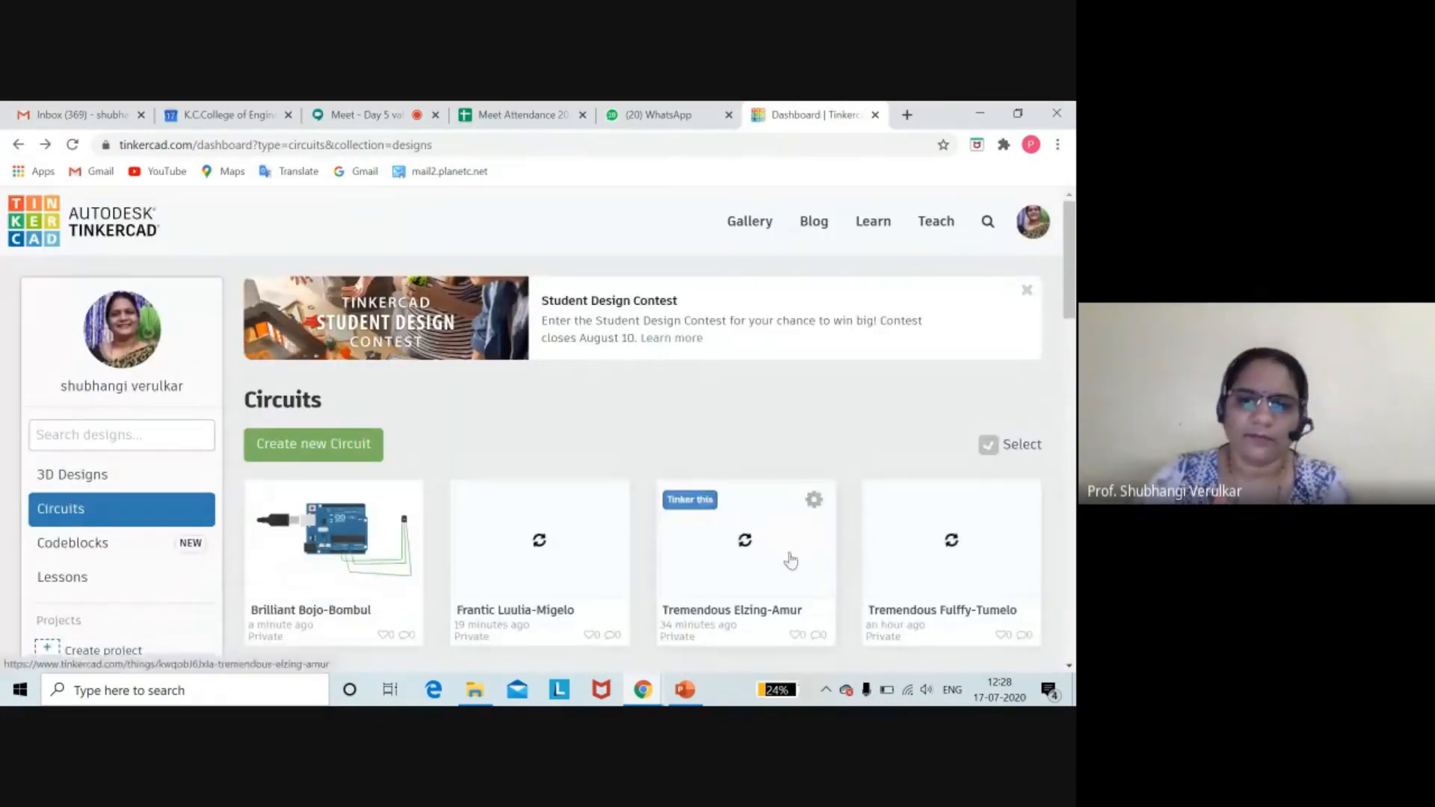
scroll(816, 585, "down", 5)
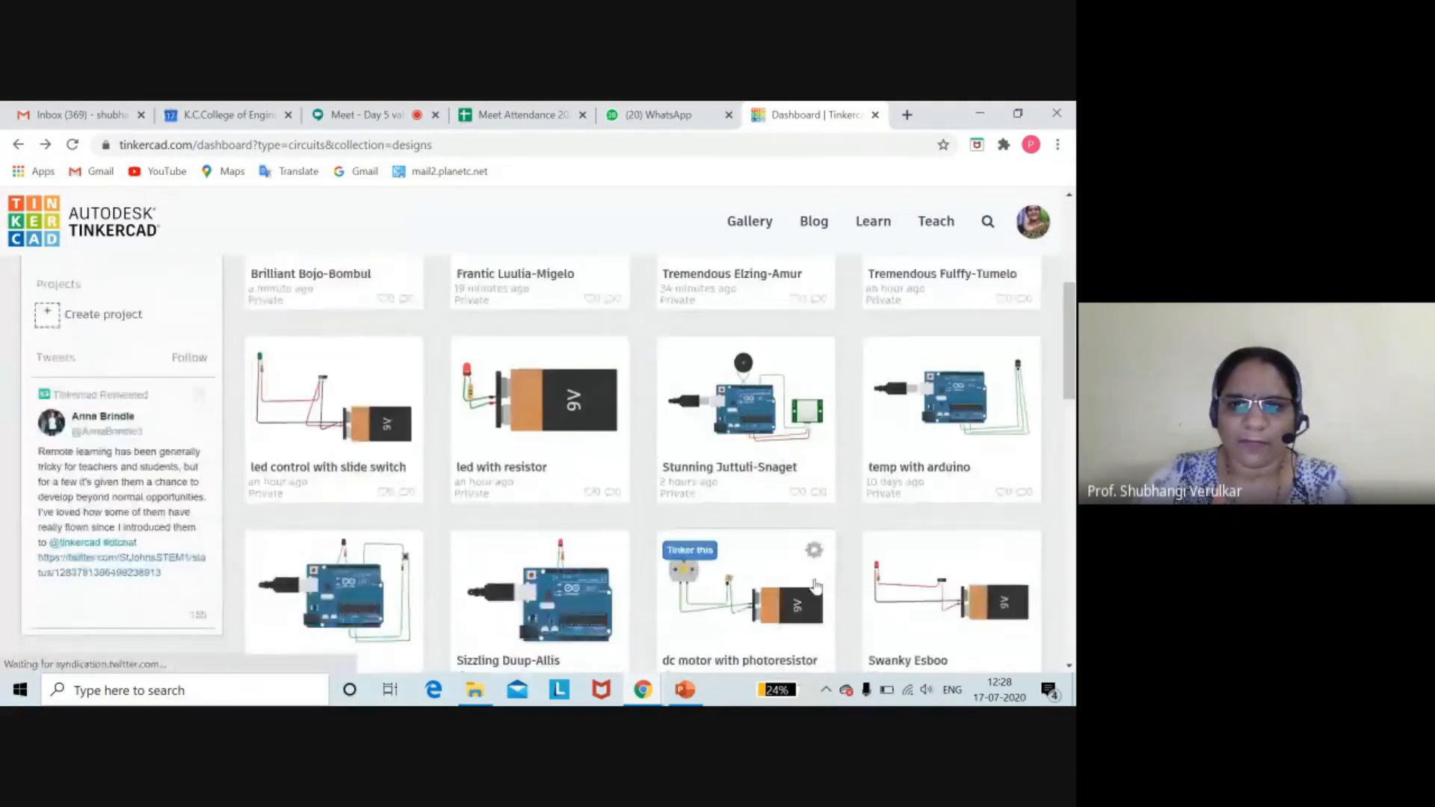
scroll(816, 585, "down", 5)
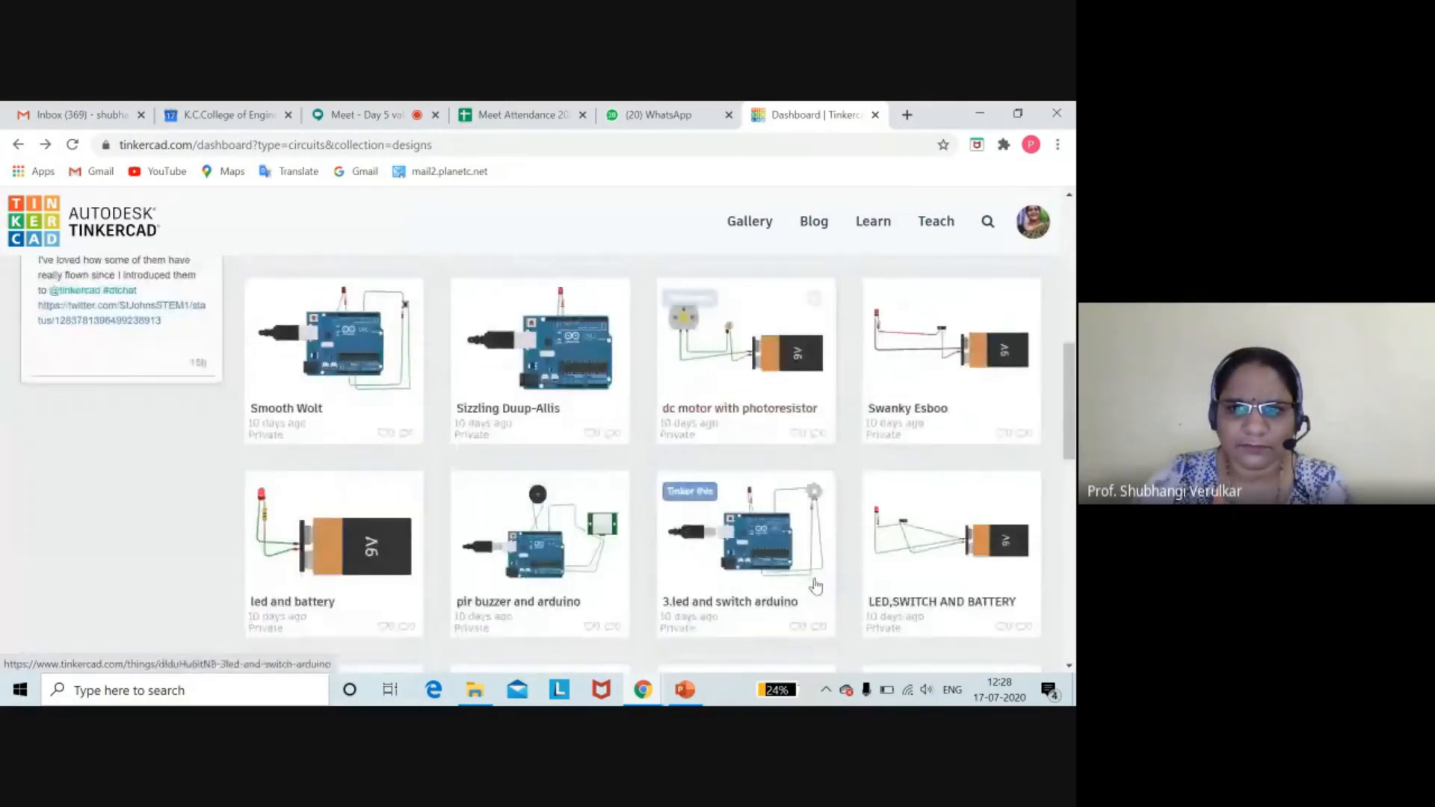
scroll(816, 585, "down", 2)
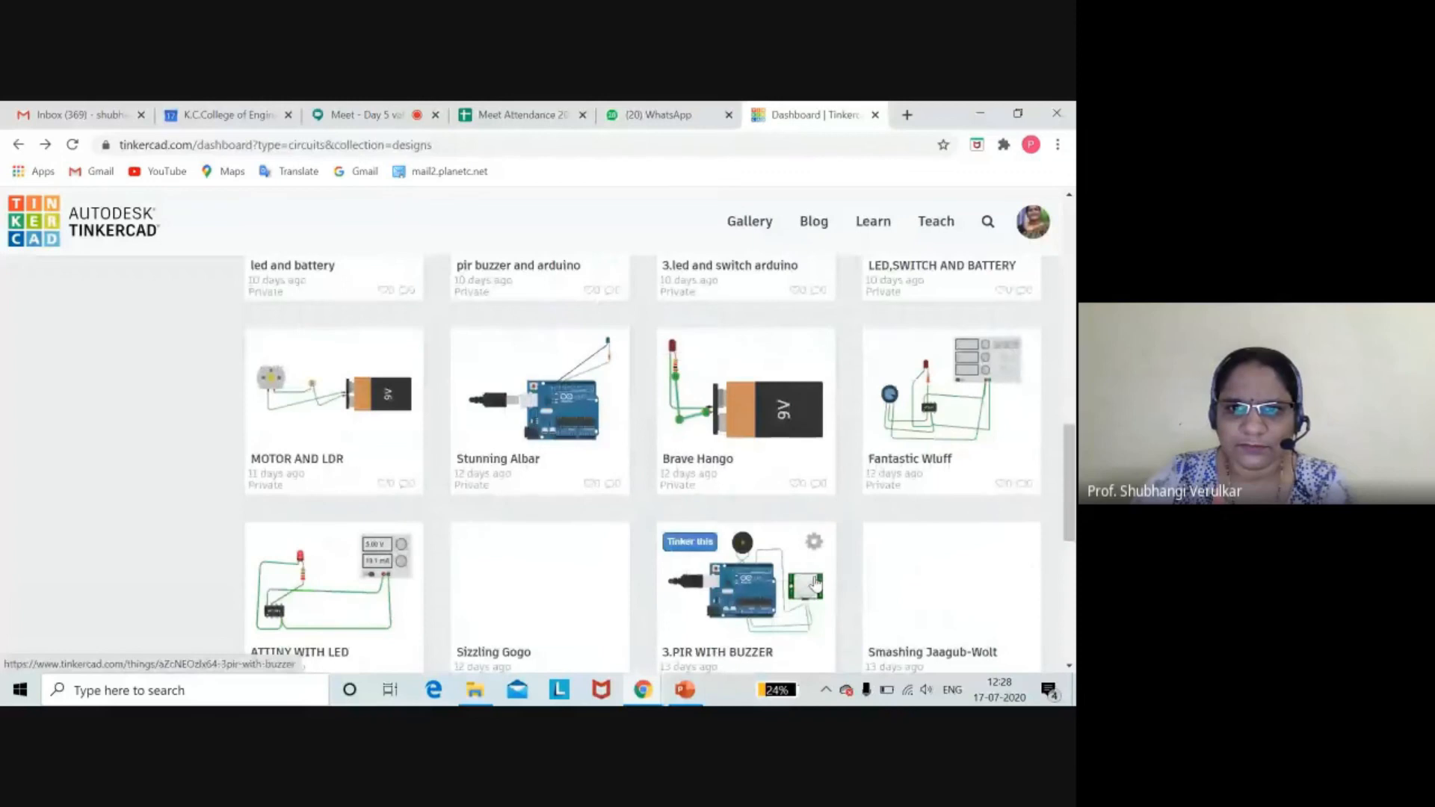
scroll(816, 585, "down", 1)
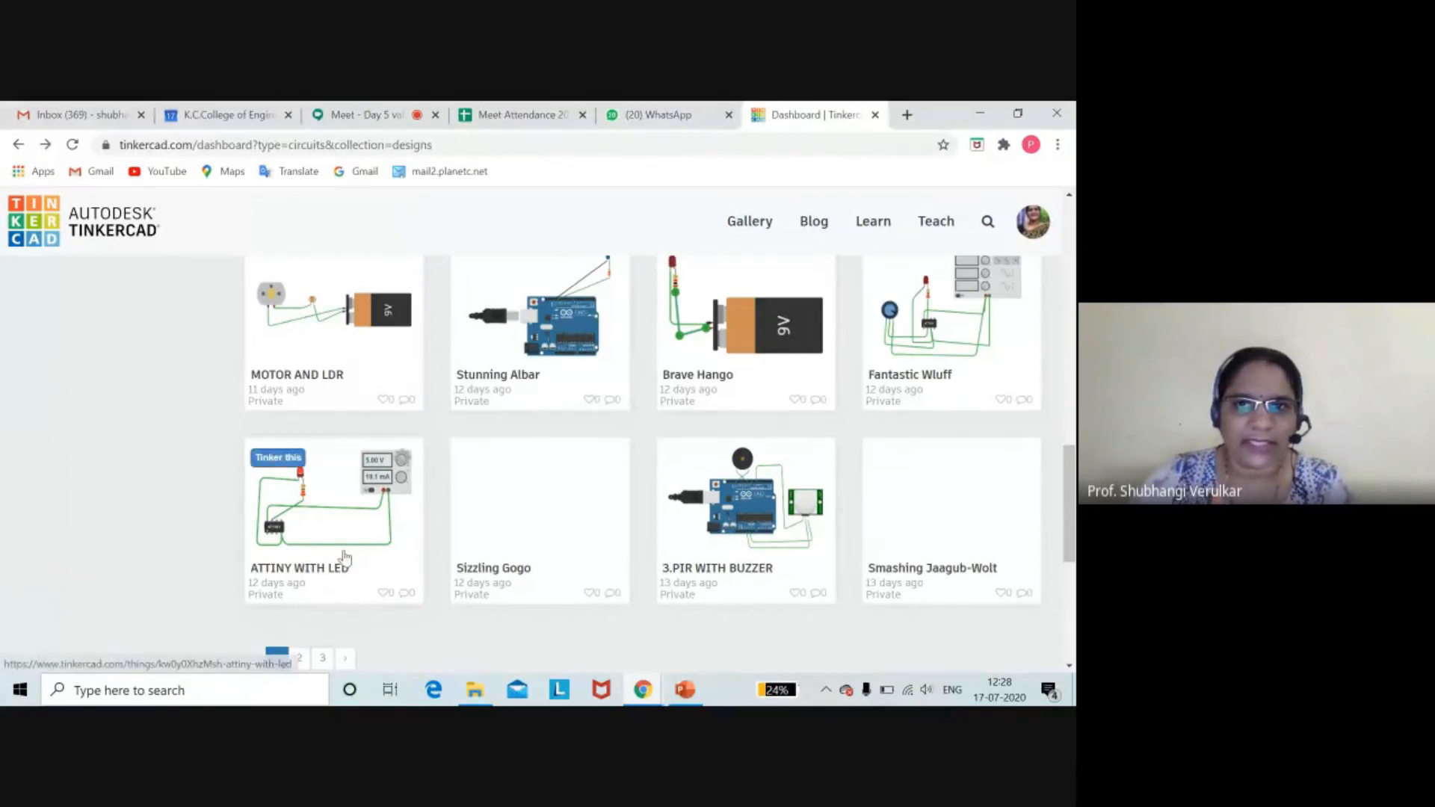
scroll(822, 585, "down", 1)
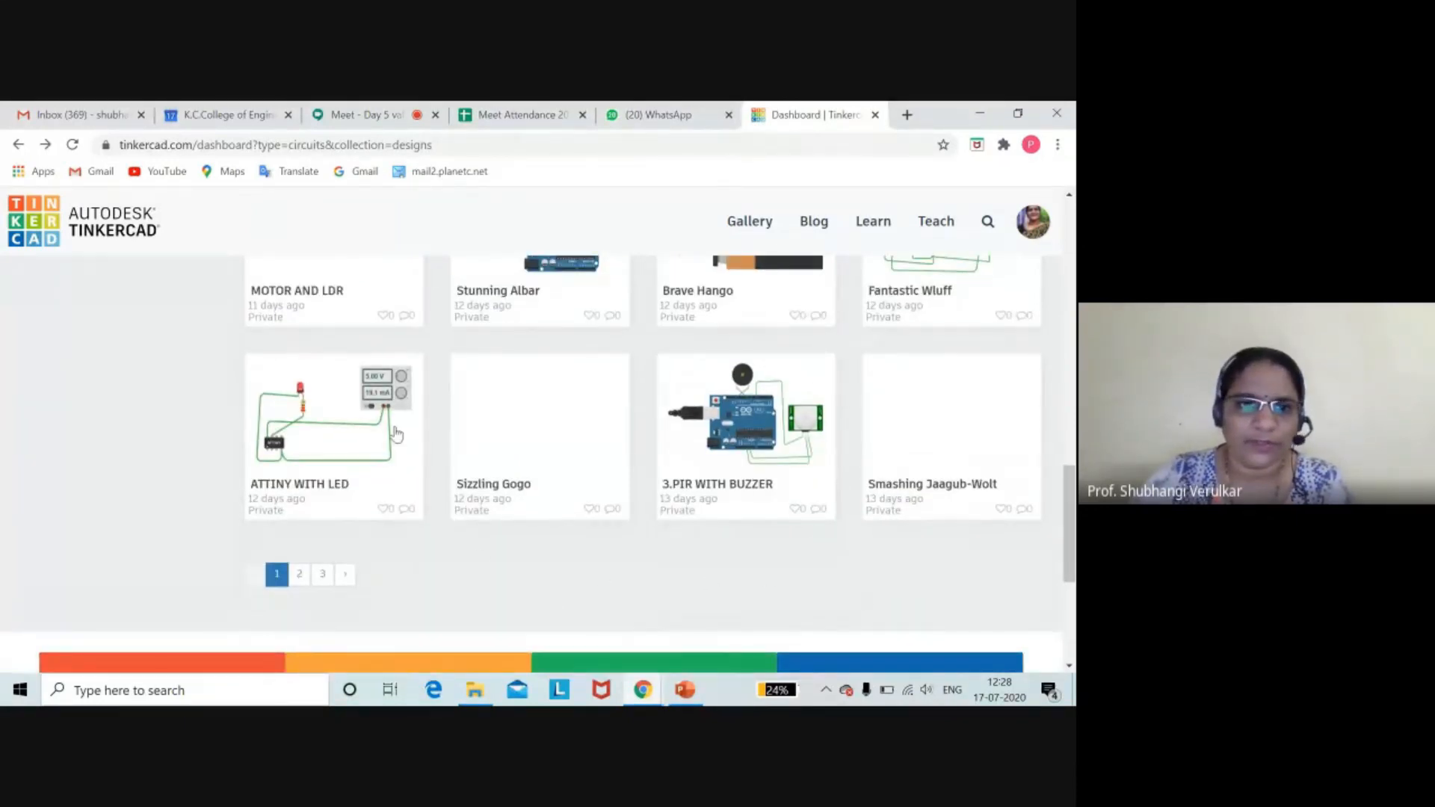
left_click(343, 410)
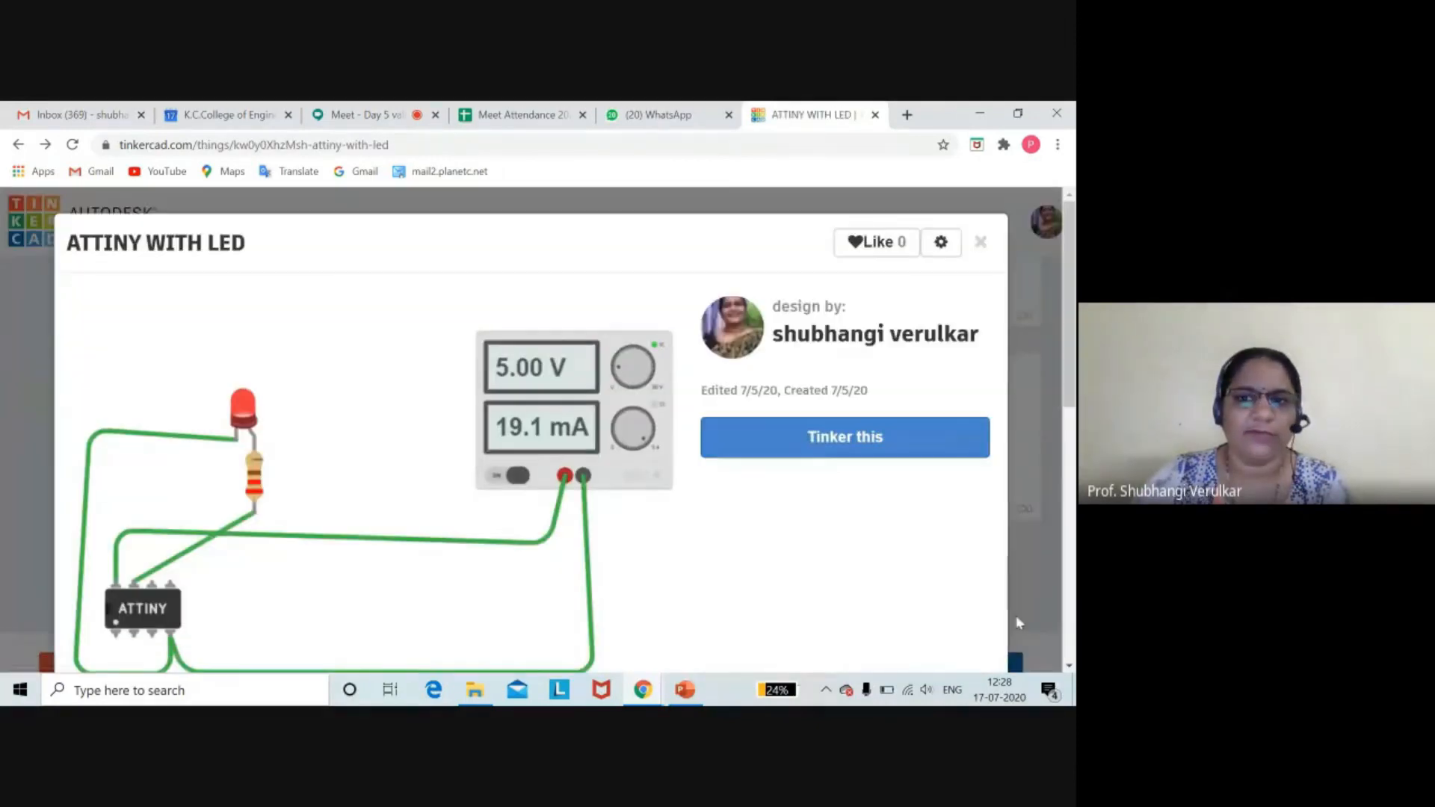
left_click(843, 439)
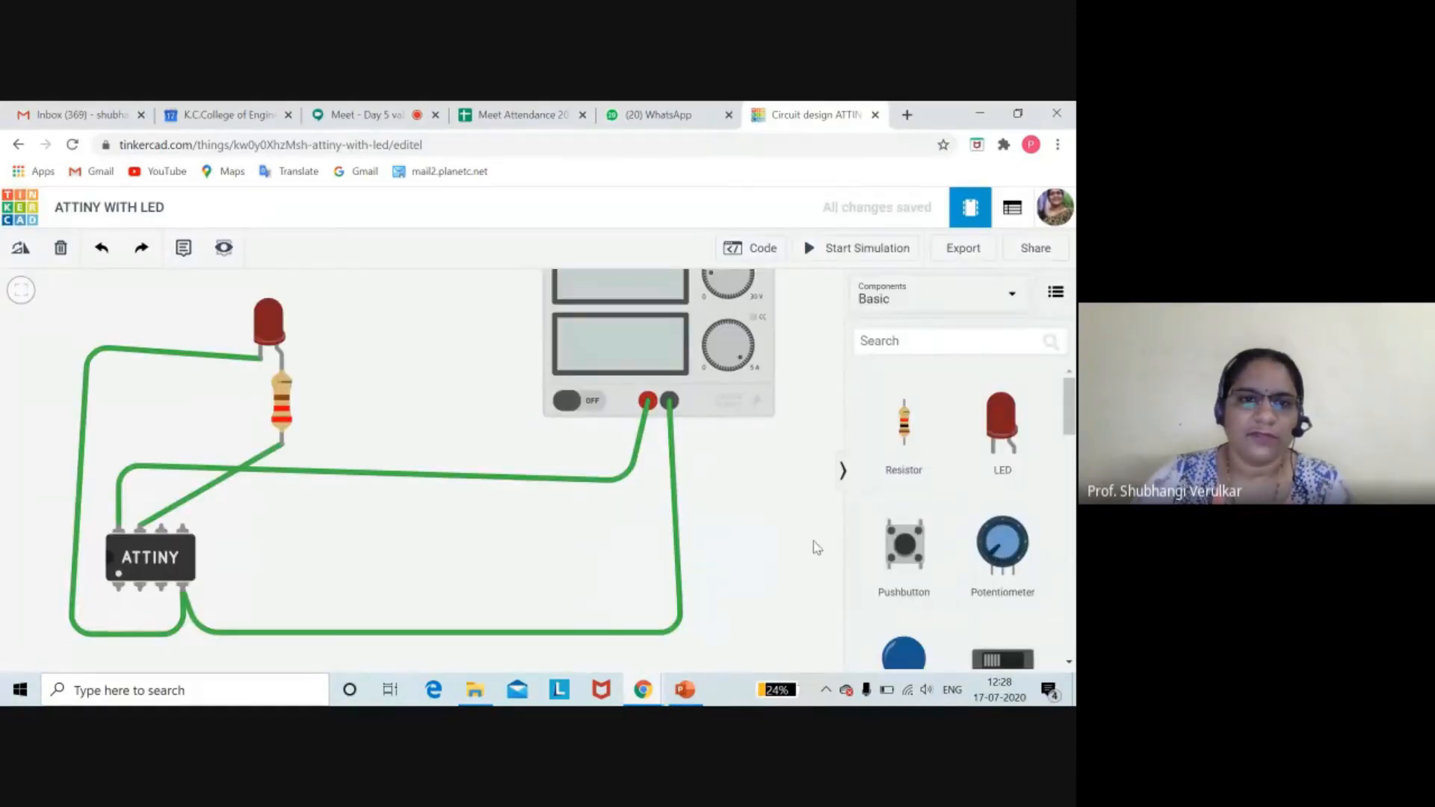
- Examine the full ATtiny, LED and power supply circuit and simulate it
left_click(22, 289)
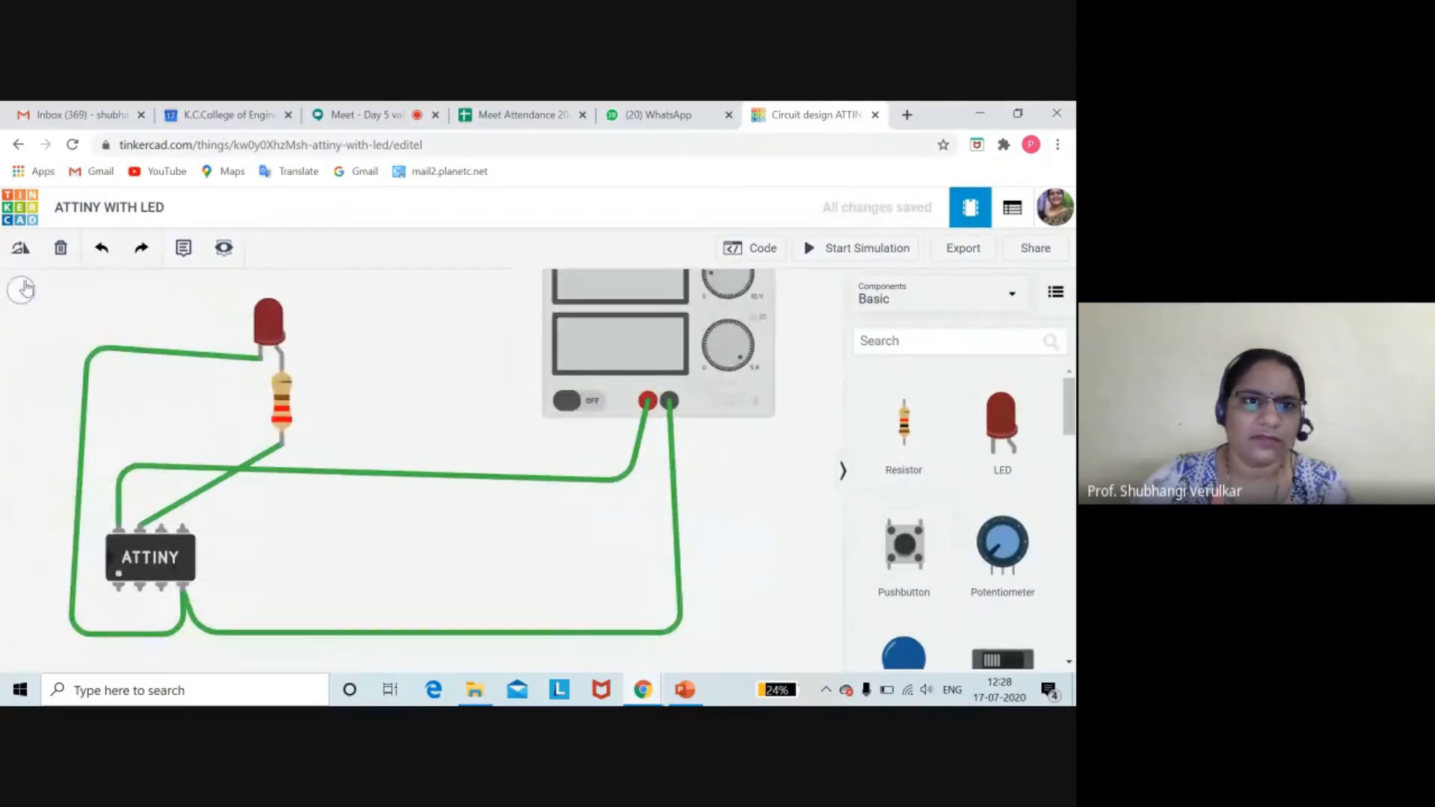
scroll(629, 482, "up", 1)
scroll(630, 490, "down", 3)
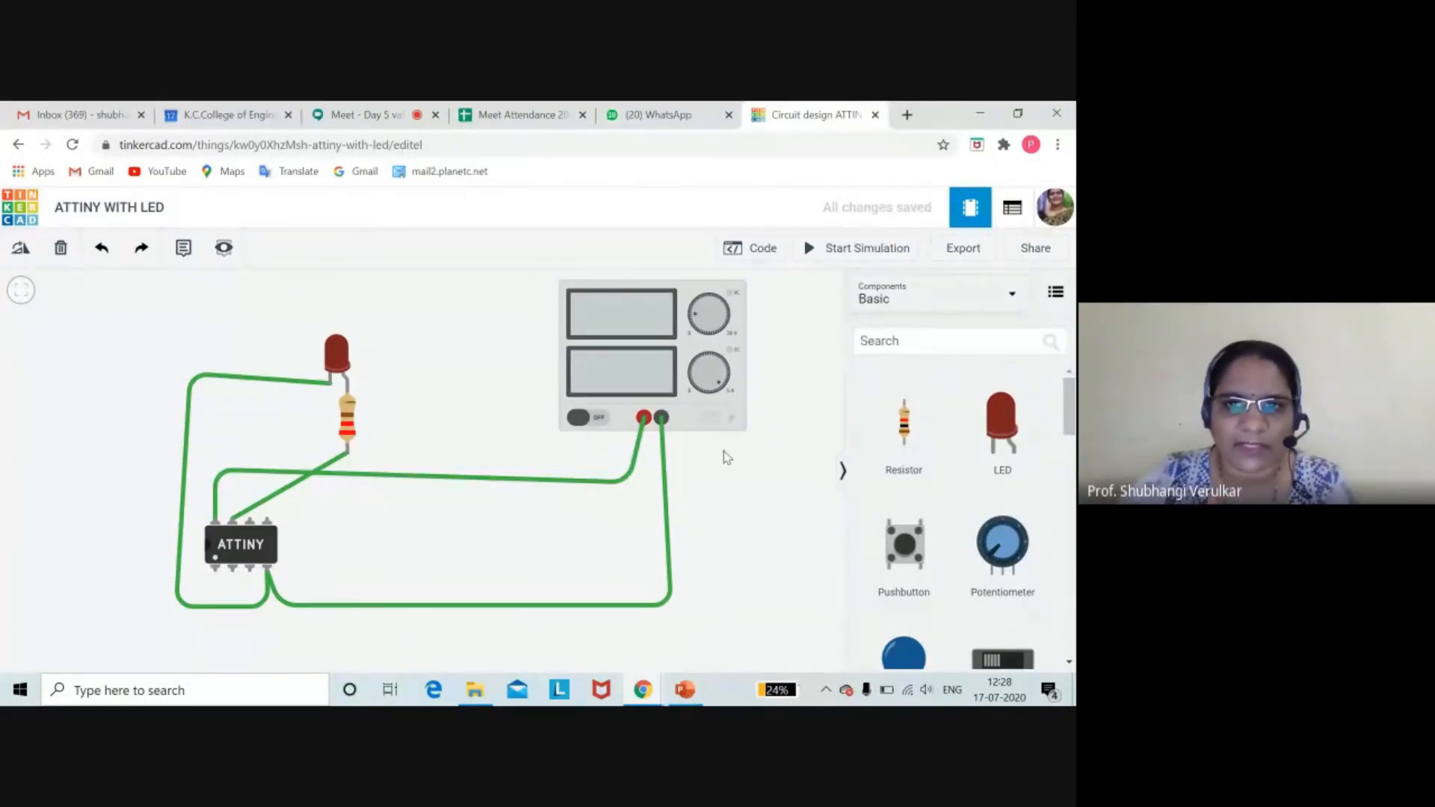
left_click(817, 253)
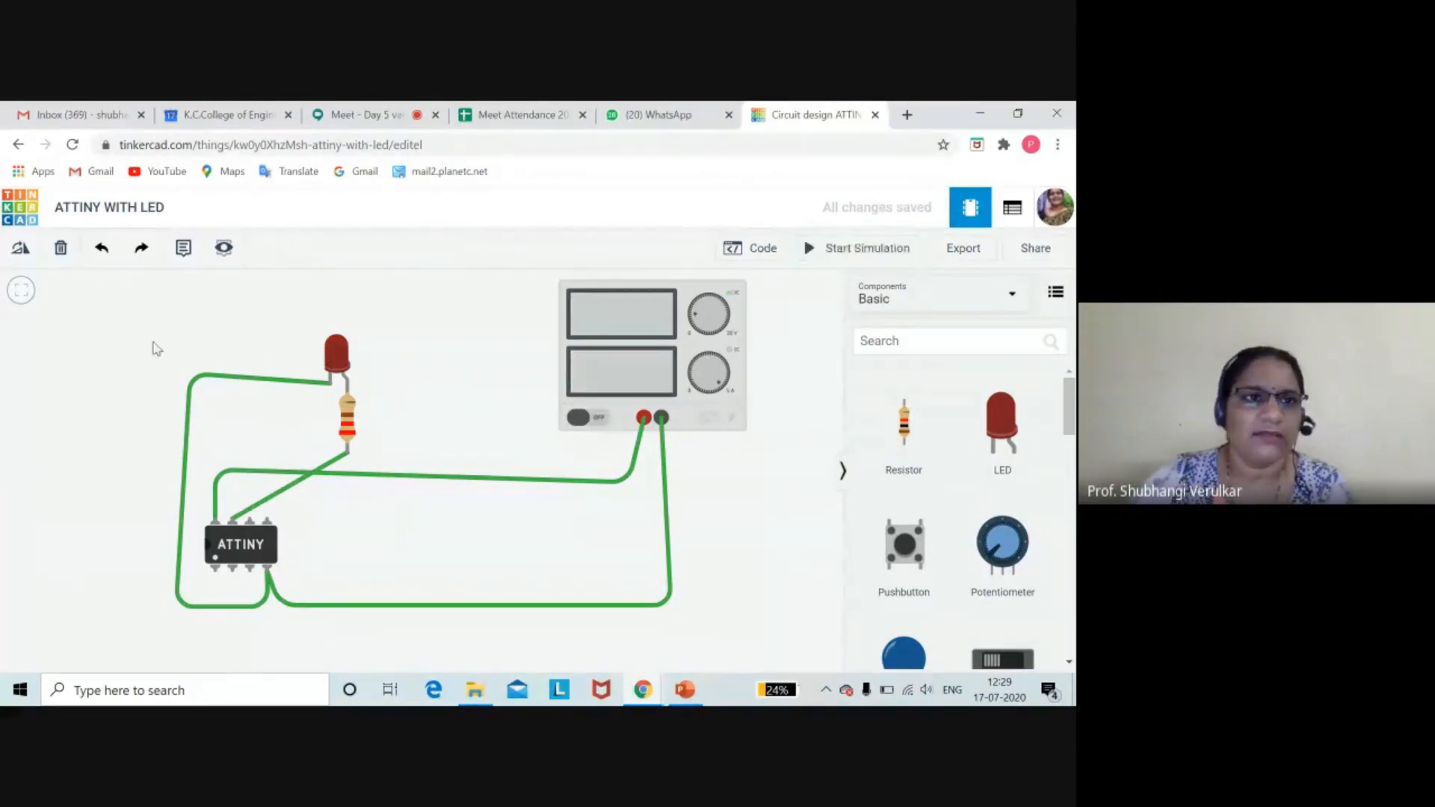
- Leave the ATtiny circuit, go back to the dashboard and create a new 3D design
left_click(19, 146)
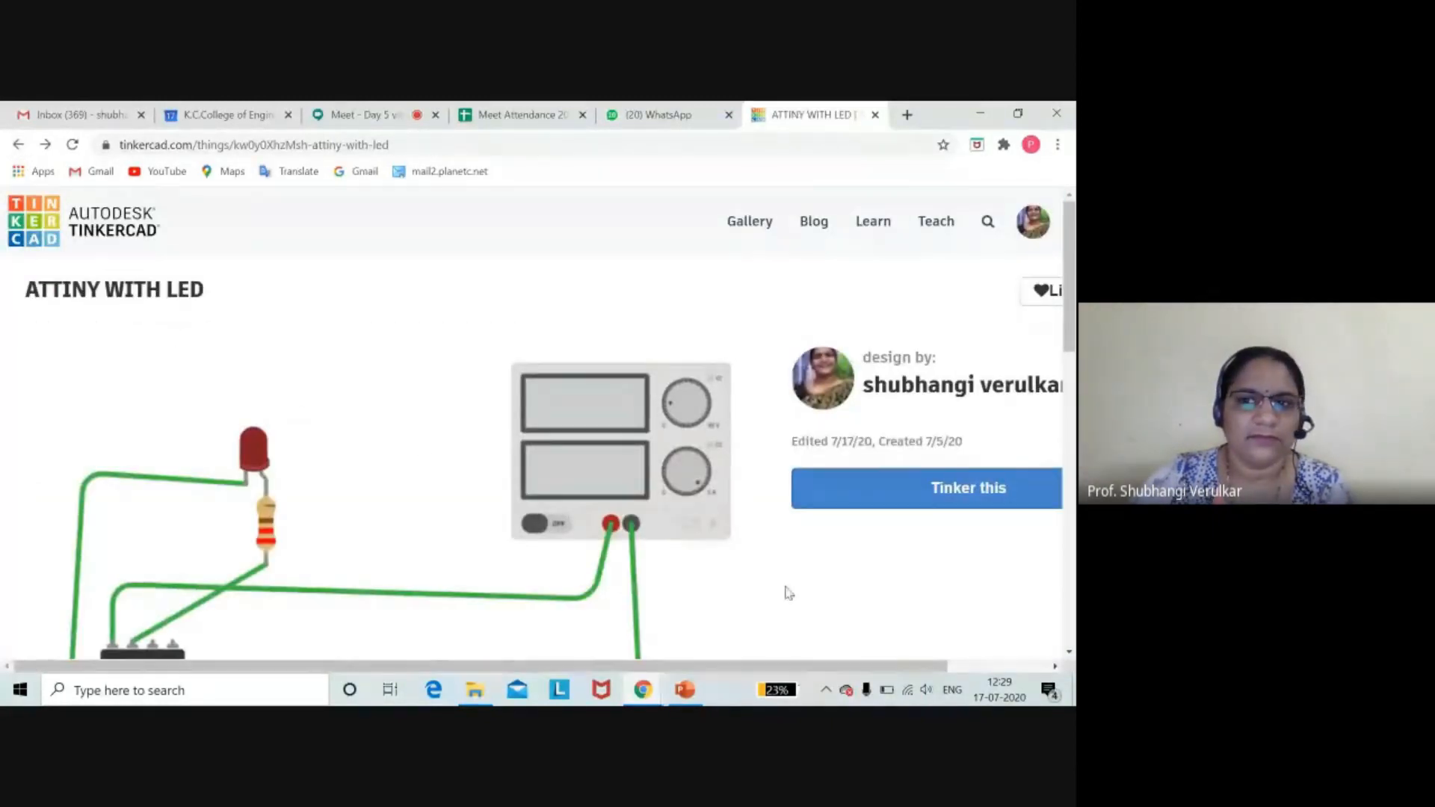
left_click(18, 145)
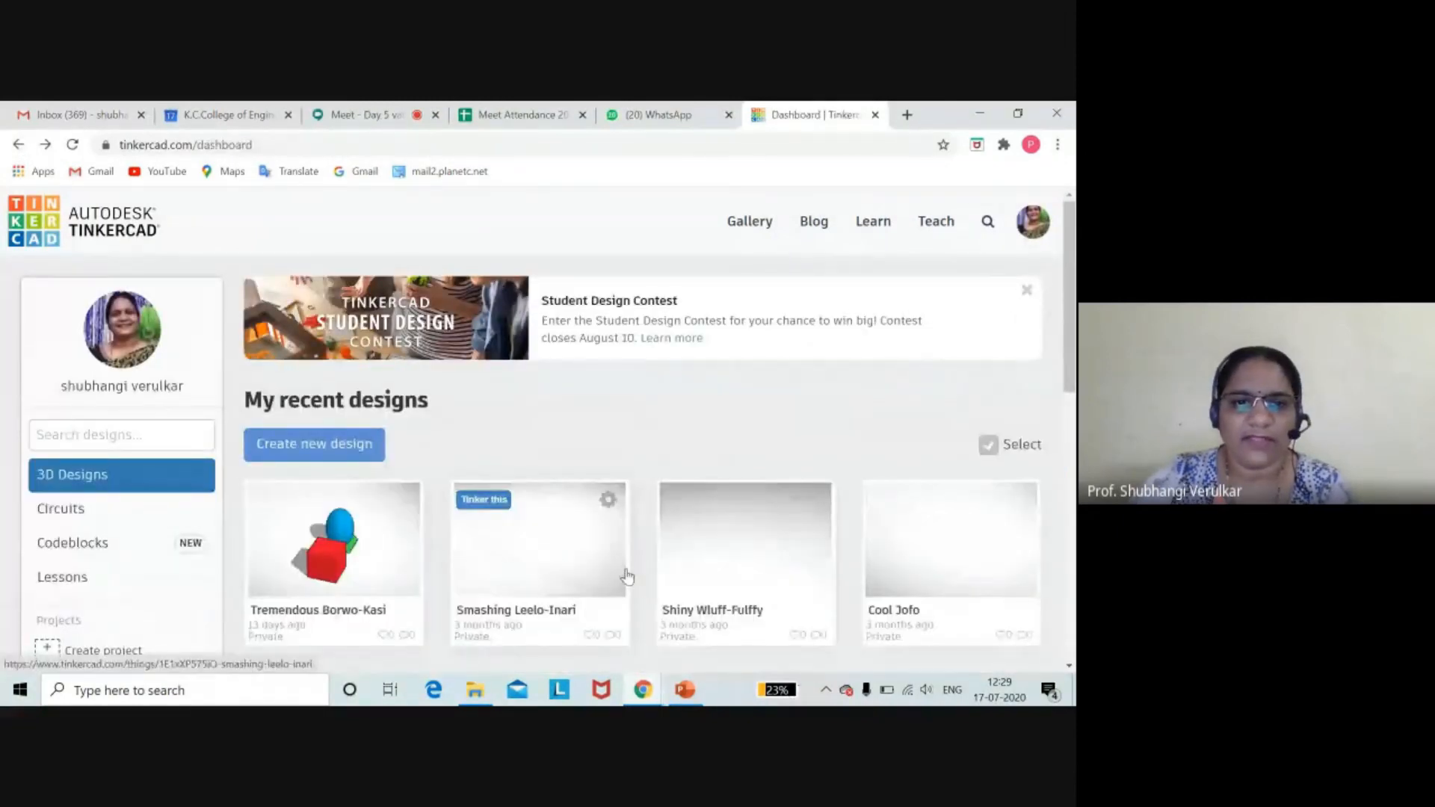
scroll(564, 560, "down", 3)
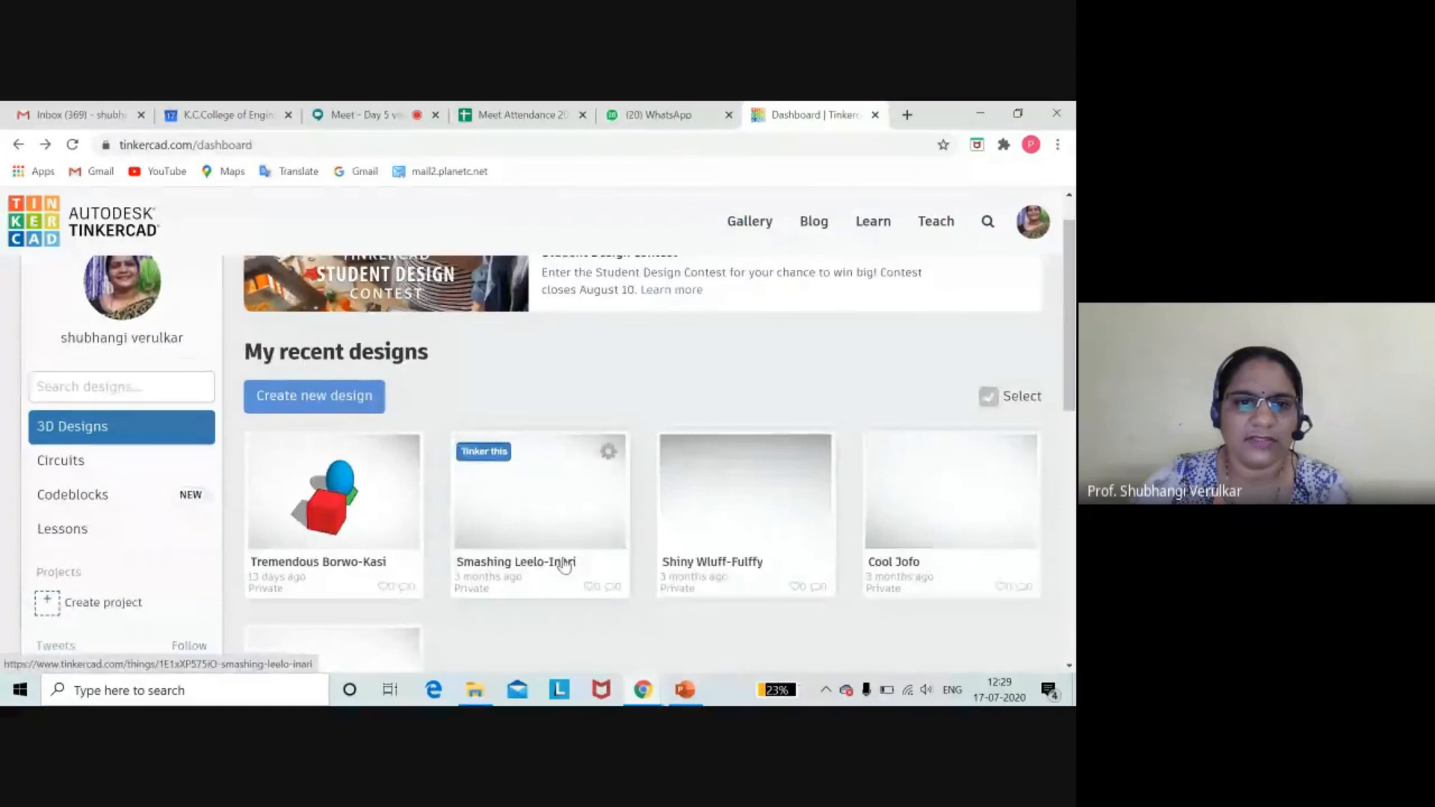
scroll(563, 563, "up", 3)
left_click(326, 449)
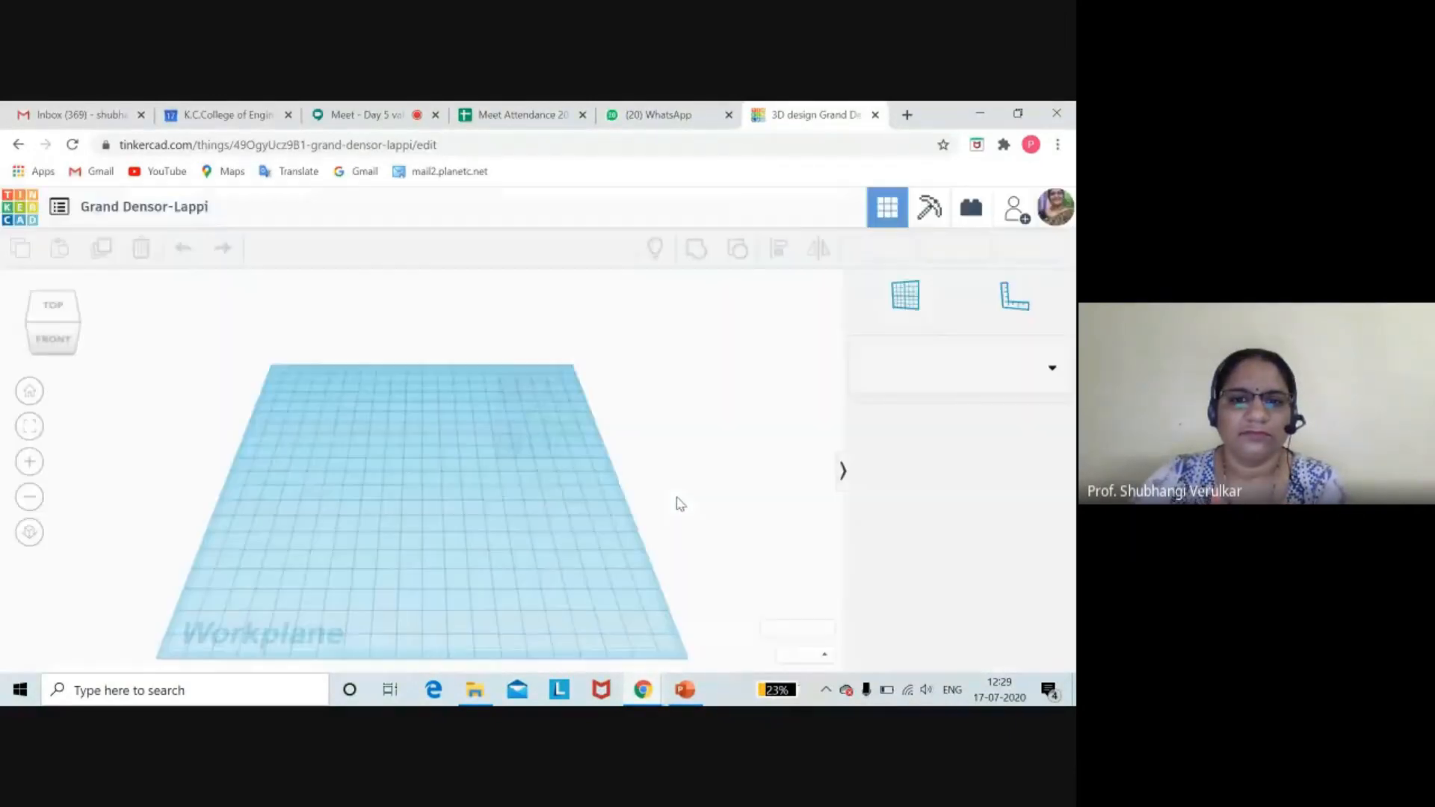
- Leave the empty 3D design, create a new blank circuit, and return to the list of circuits
left_click(18, 145)
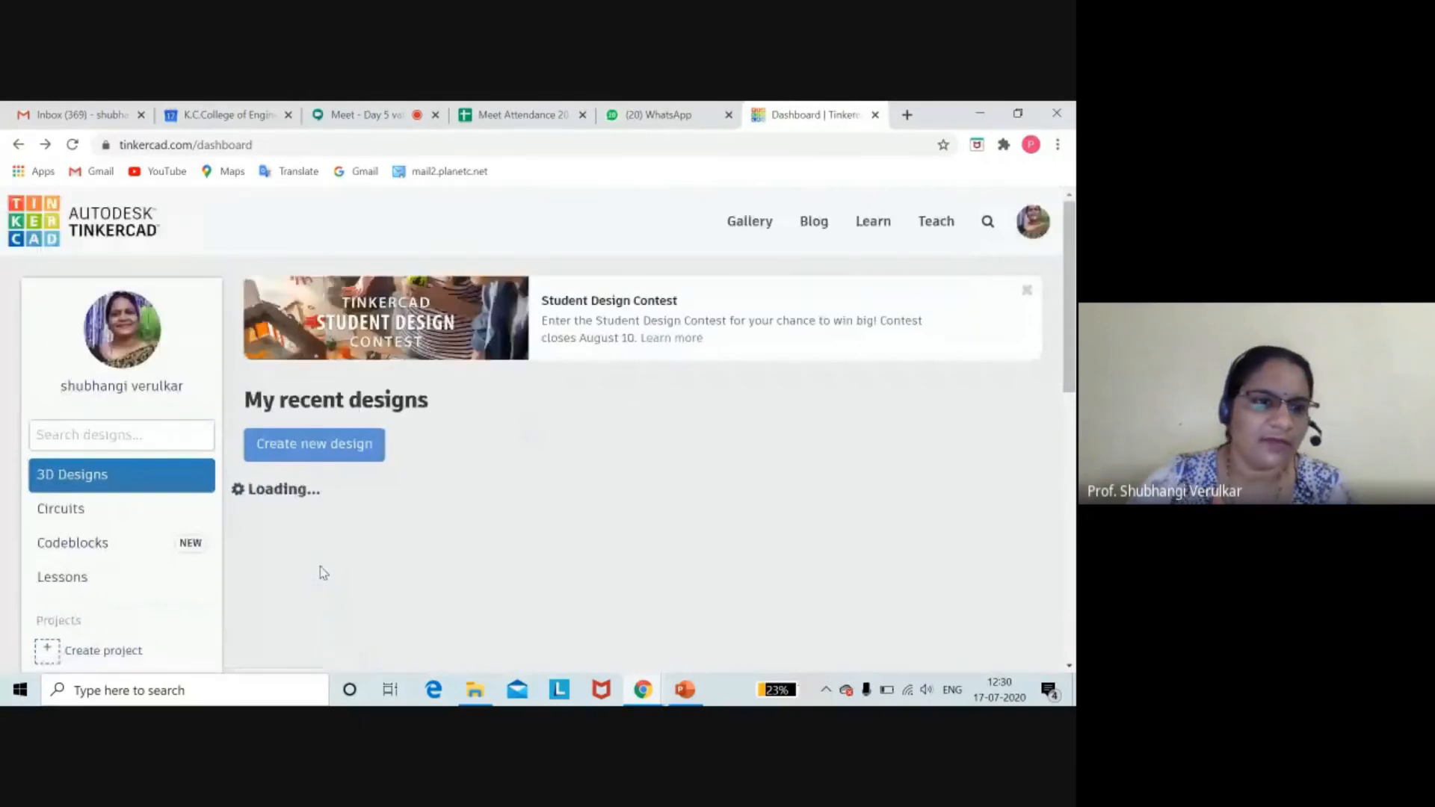
left_click(61, 509)
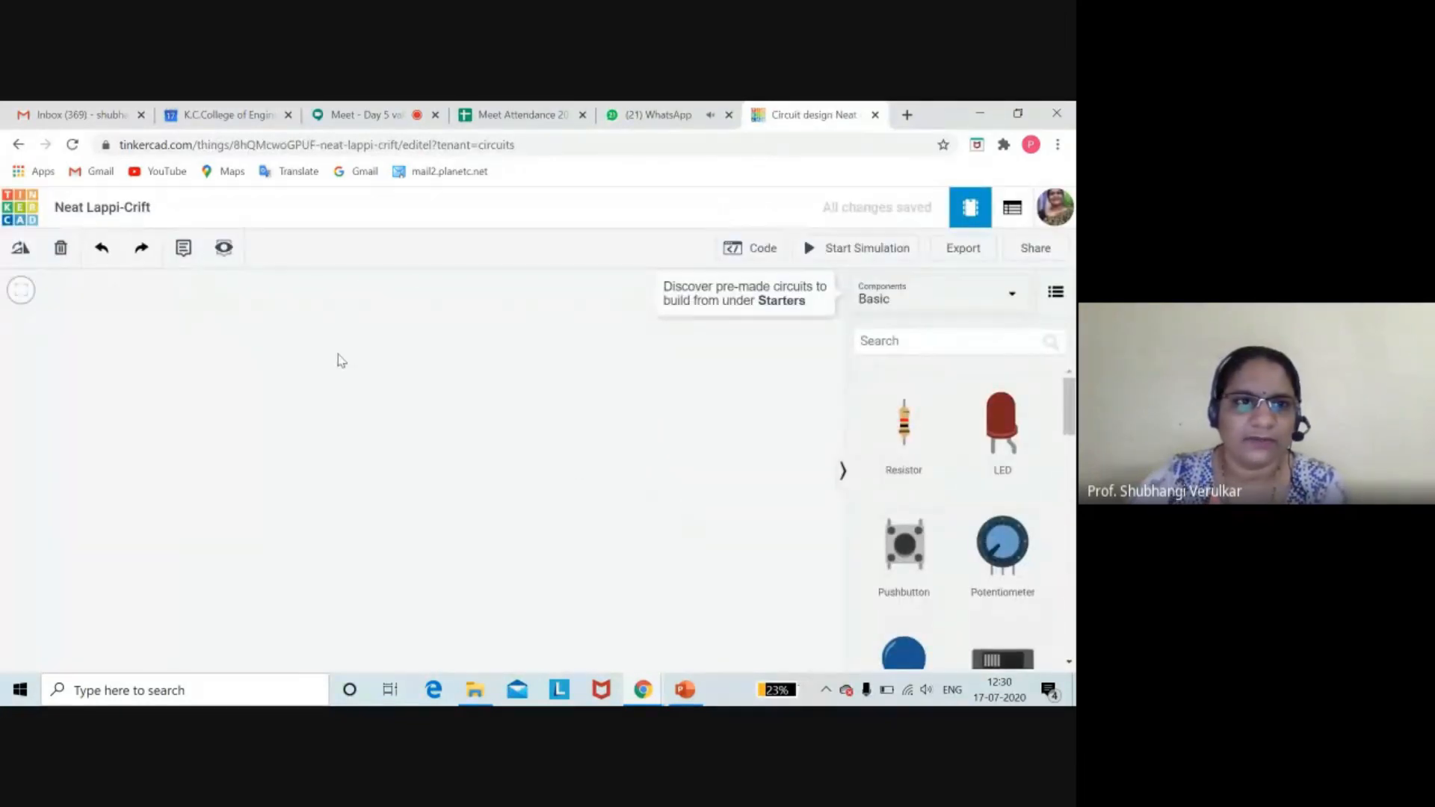
left_click(19, 146)
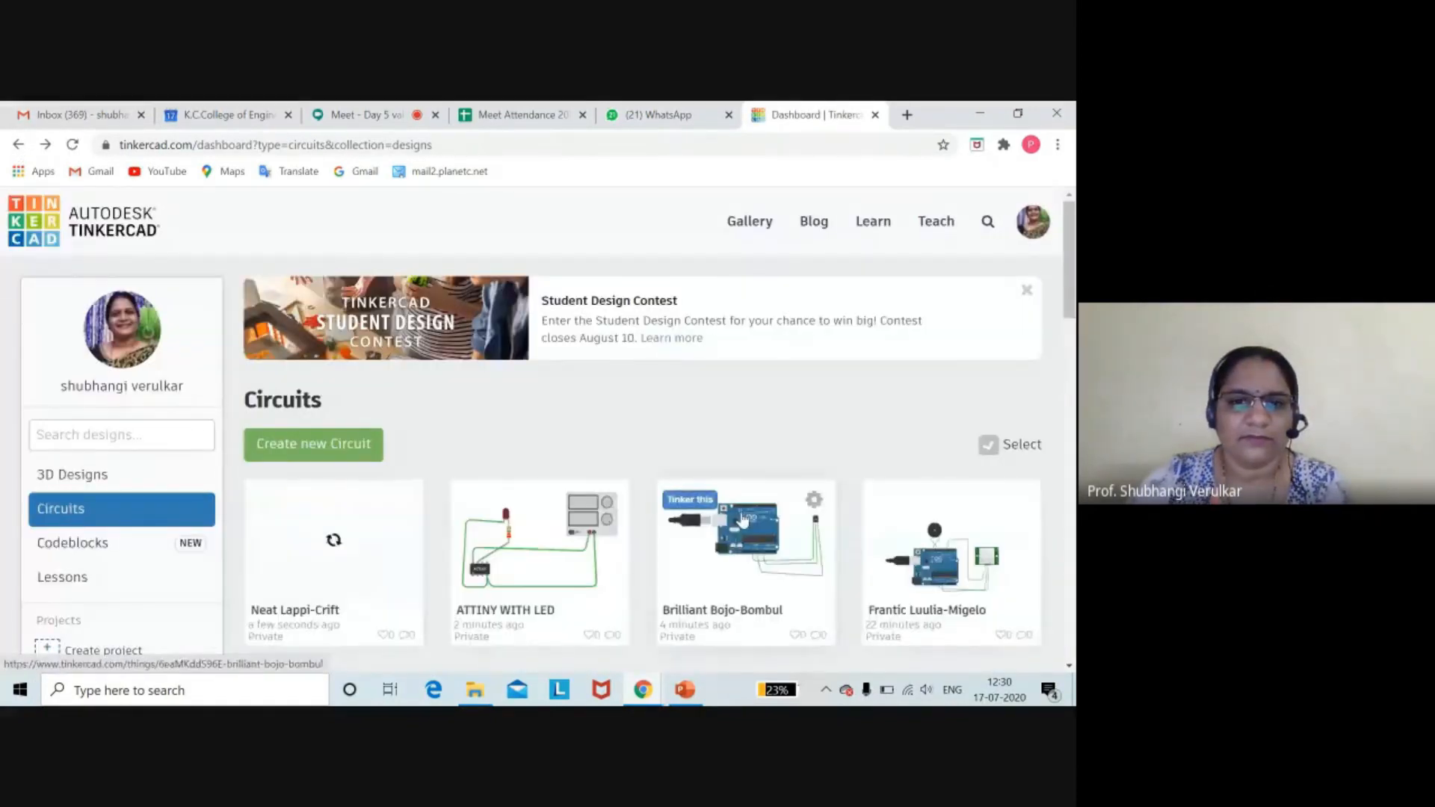
- Find the "piyano sa-re-ga" circuit on the second page of saved circuits and open it for editing
scroll(762, 546, "down", 5)
scroll(779, 577, "down", 10)
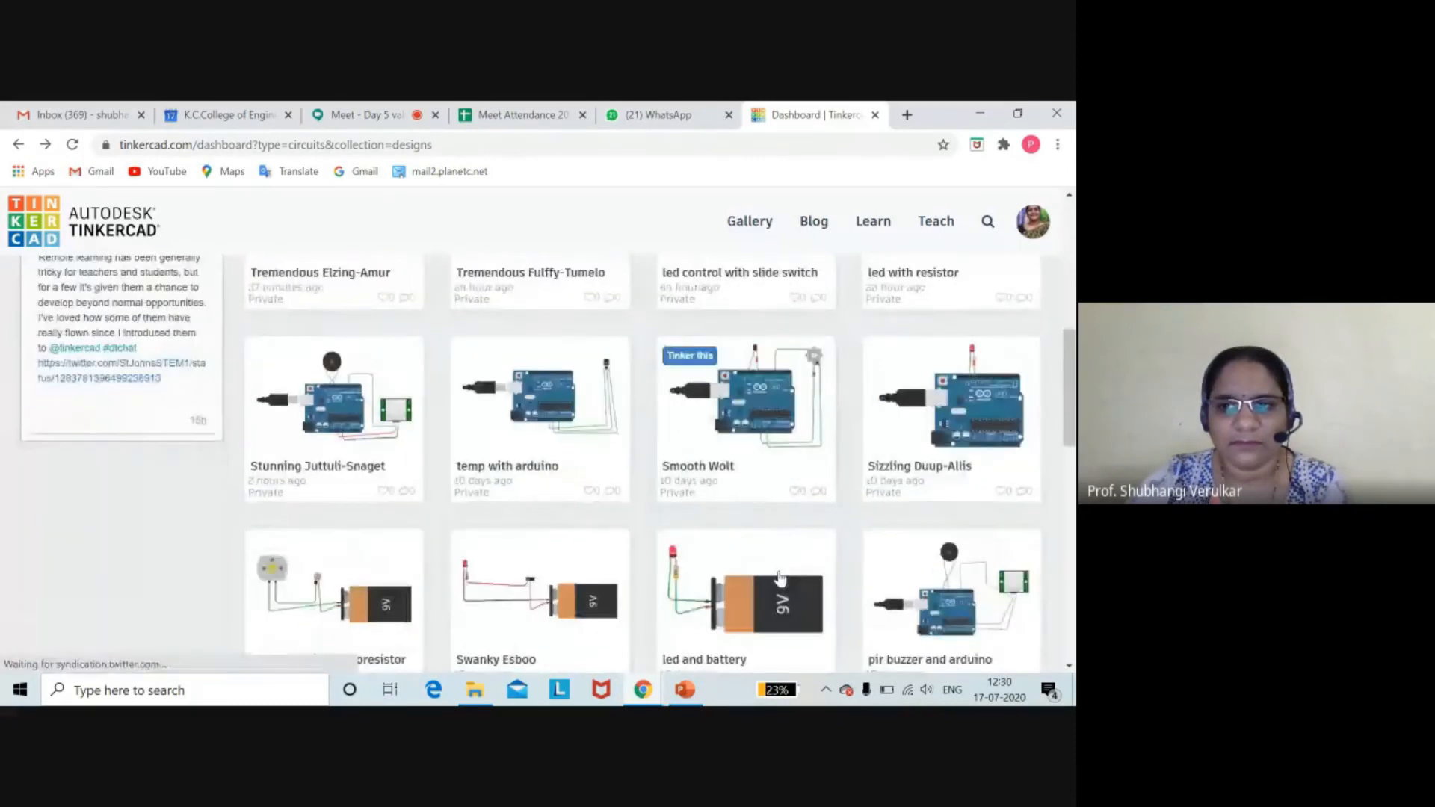
scroll(779, 578, "down", 2)
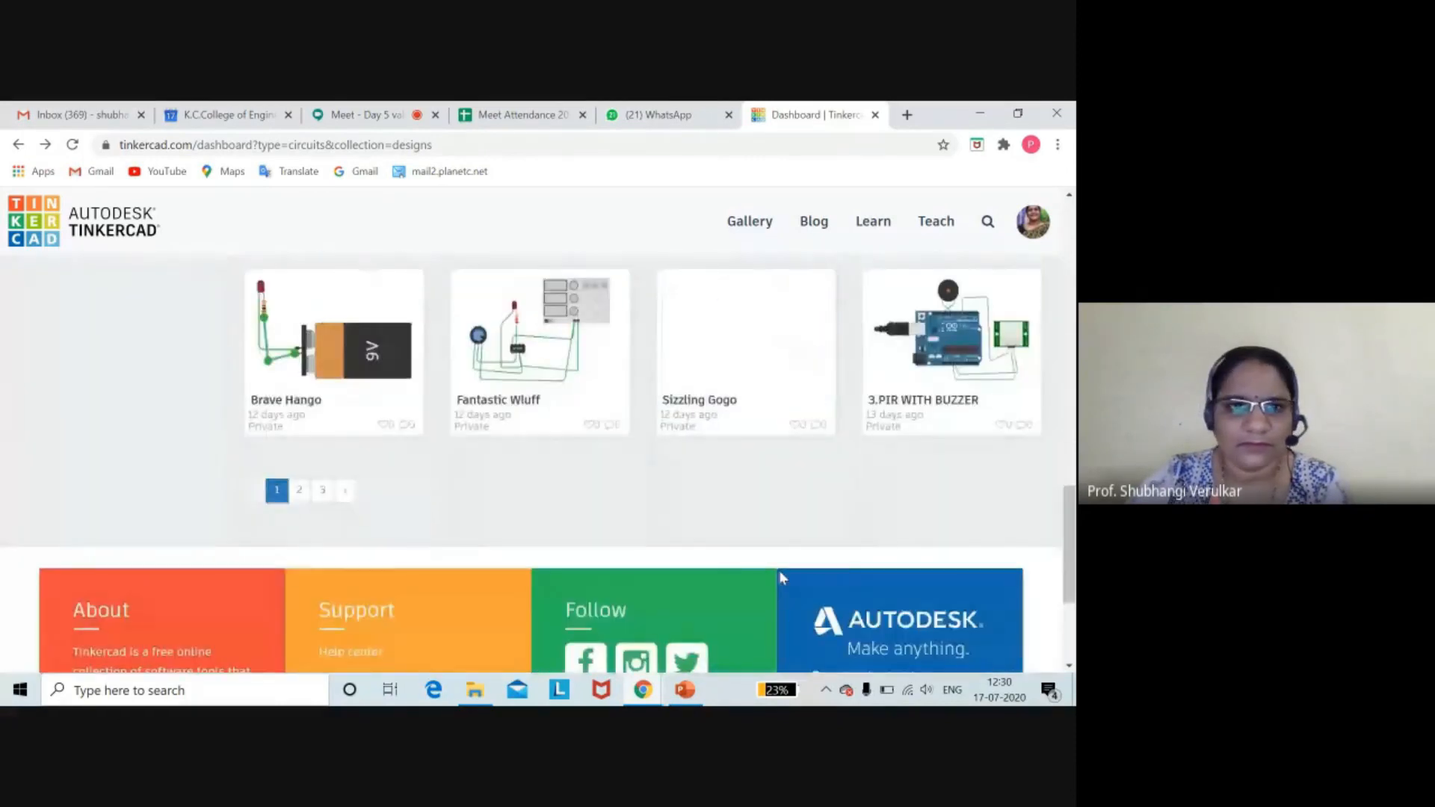
left_click(300, 490)
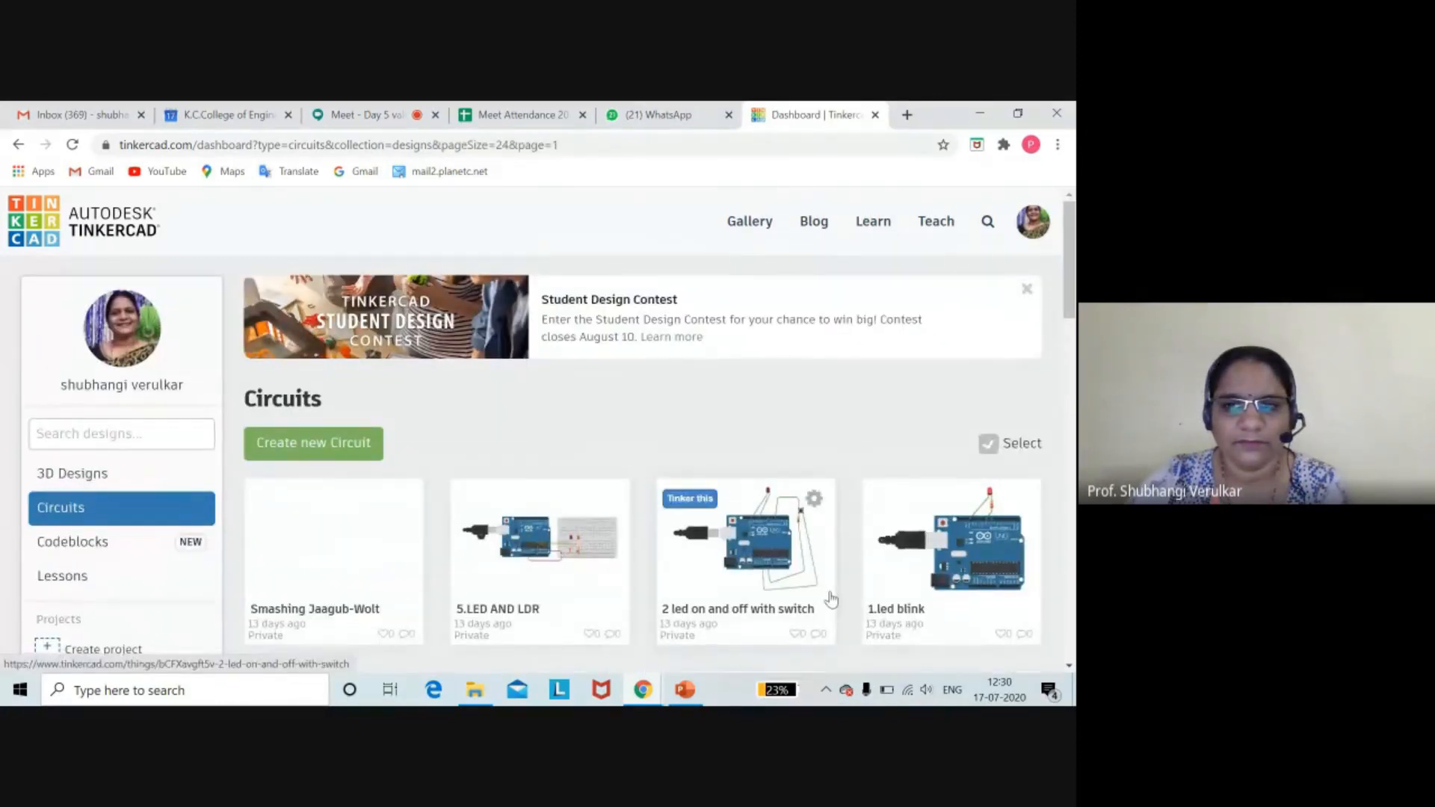
scroll(829, 596, "down", 2)
scroll(830, 598, "down", 4)
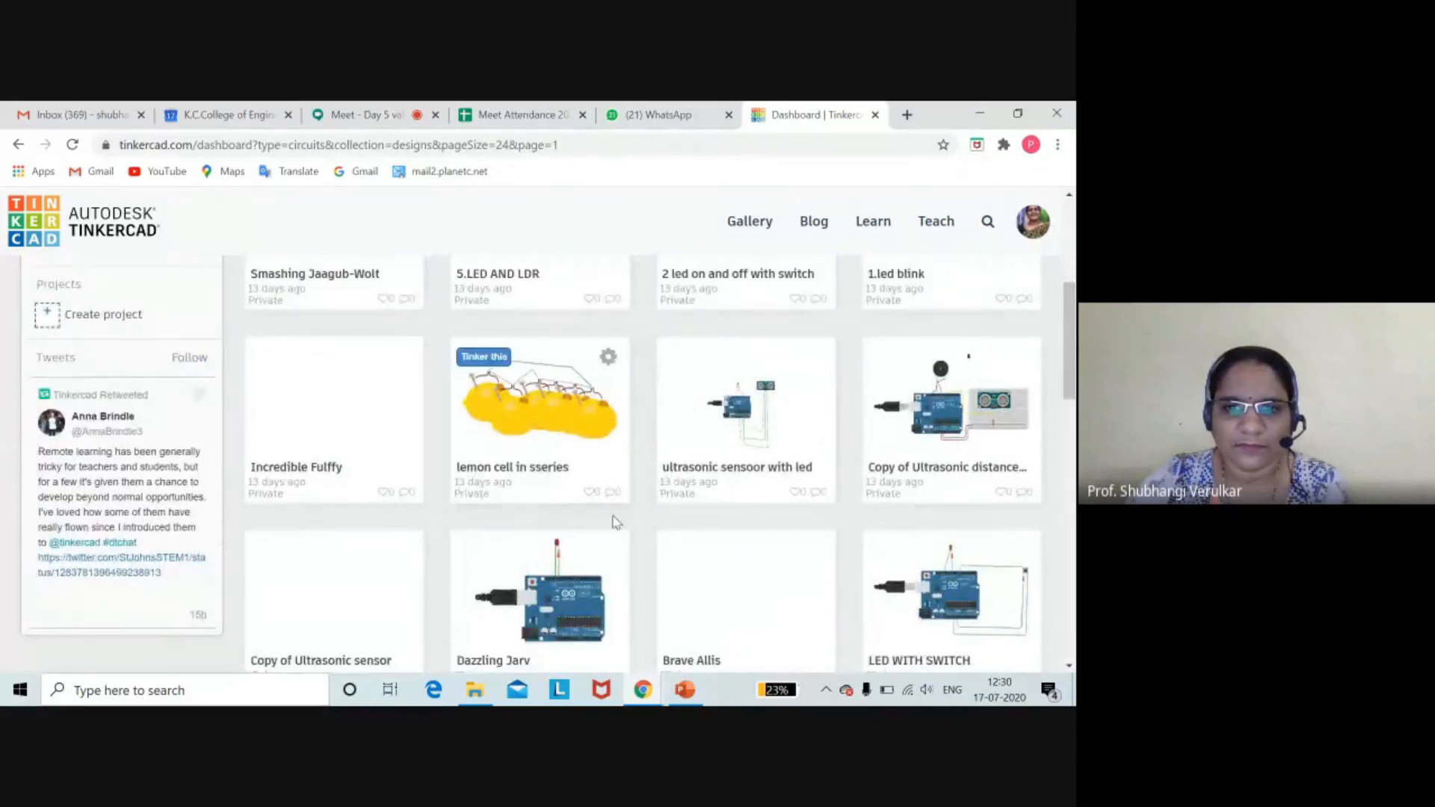
scroll(773, 576, "down", 3)
scroll(772, 576, "down", 5)
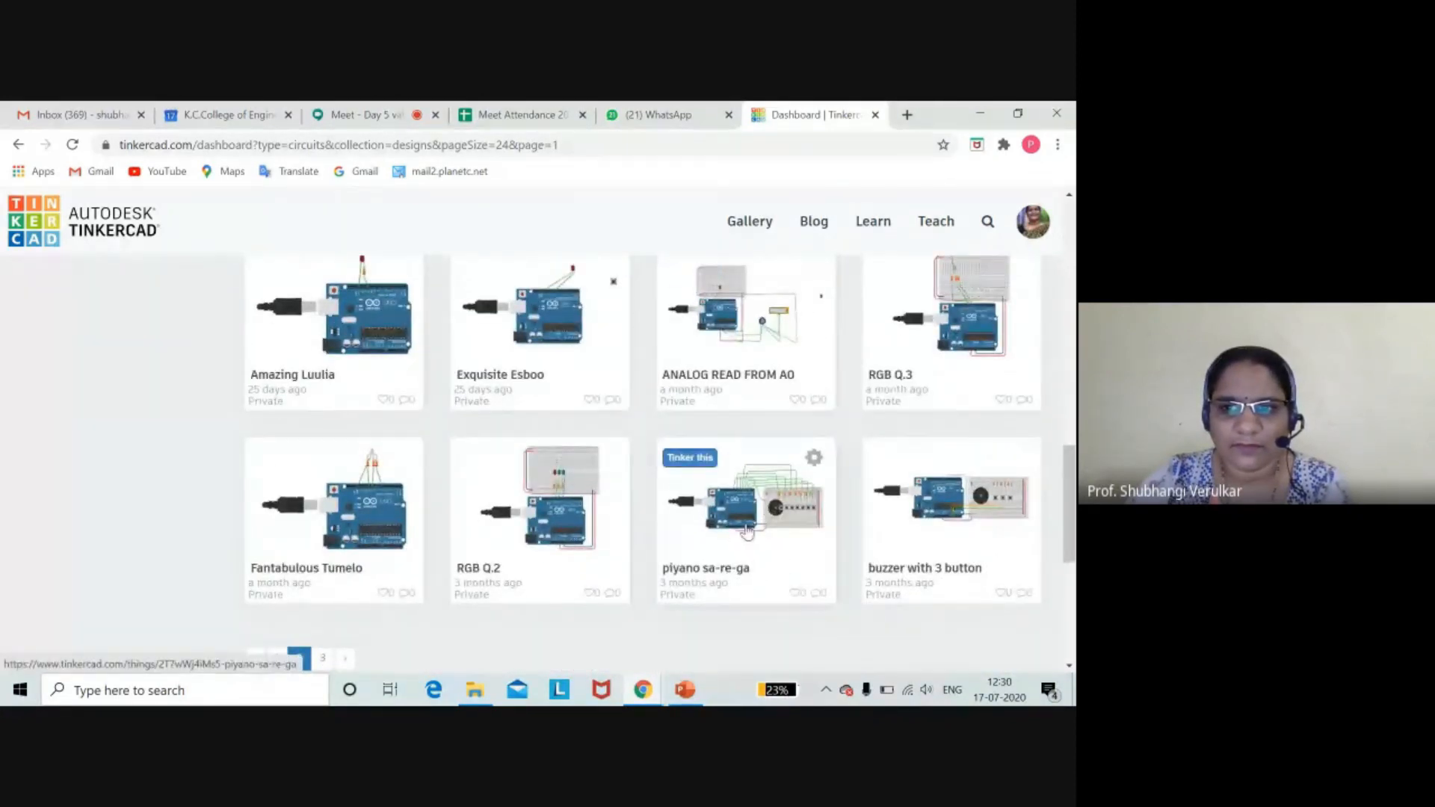
left_click(741, 538)
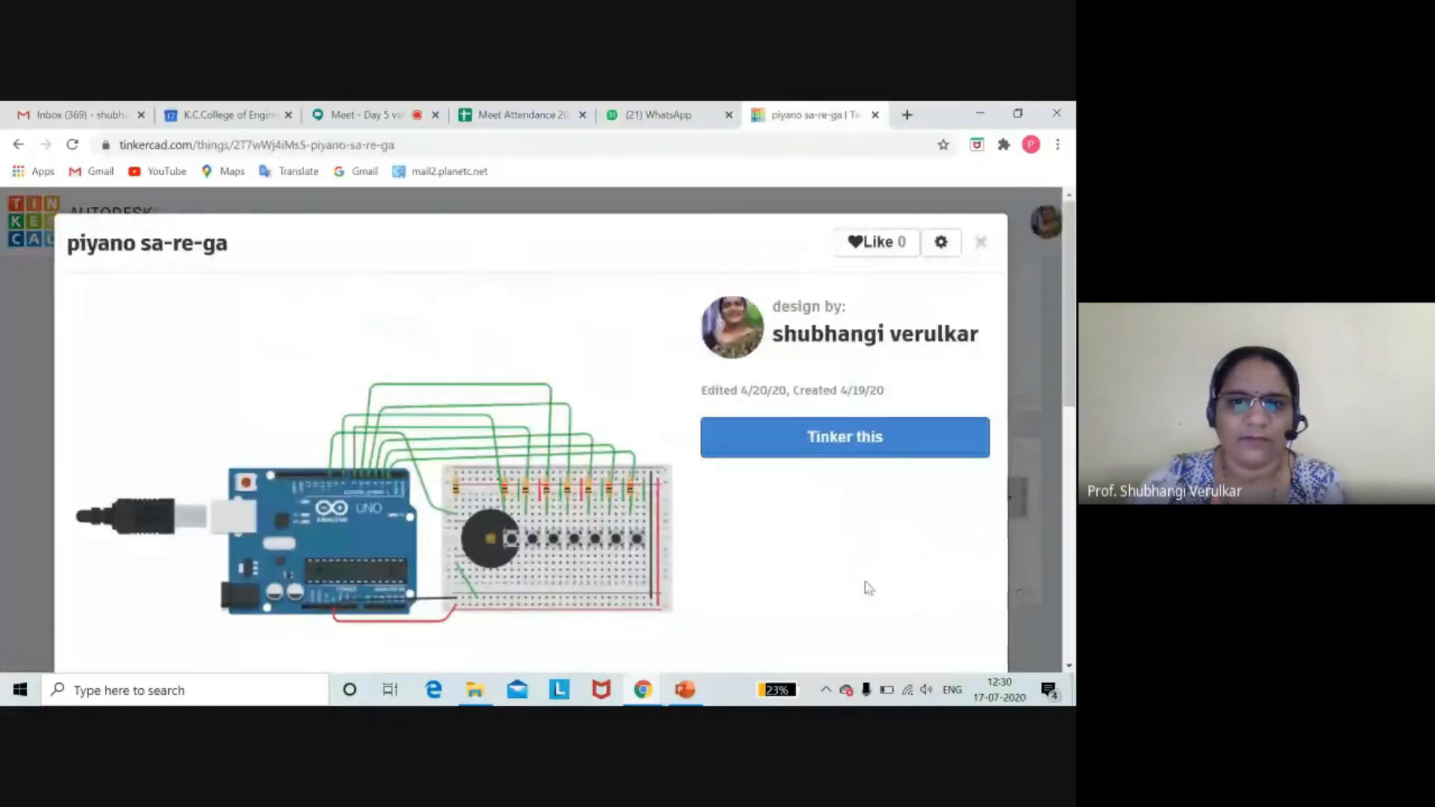
left_click(810, 450)
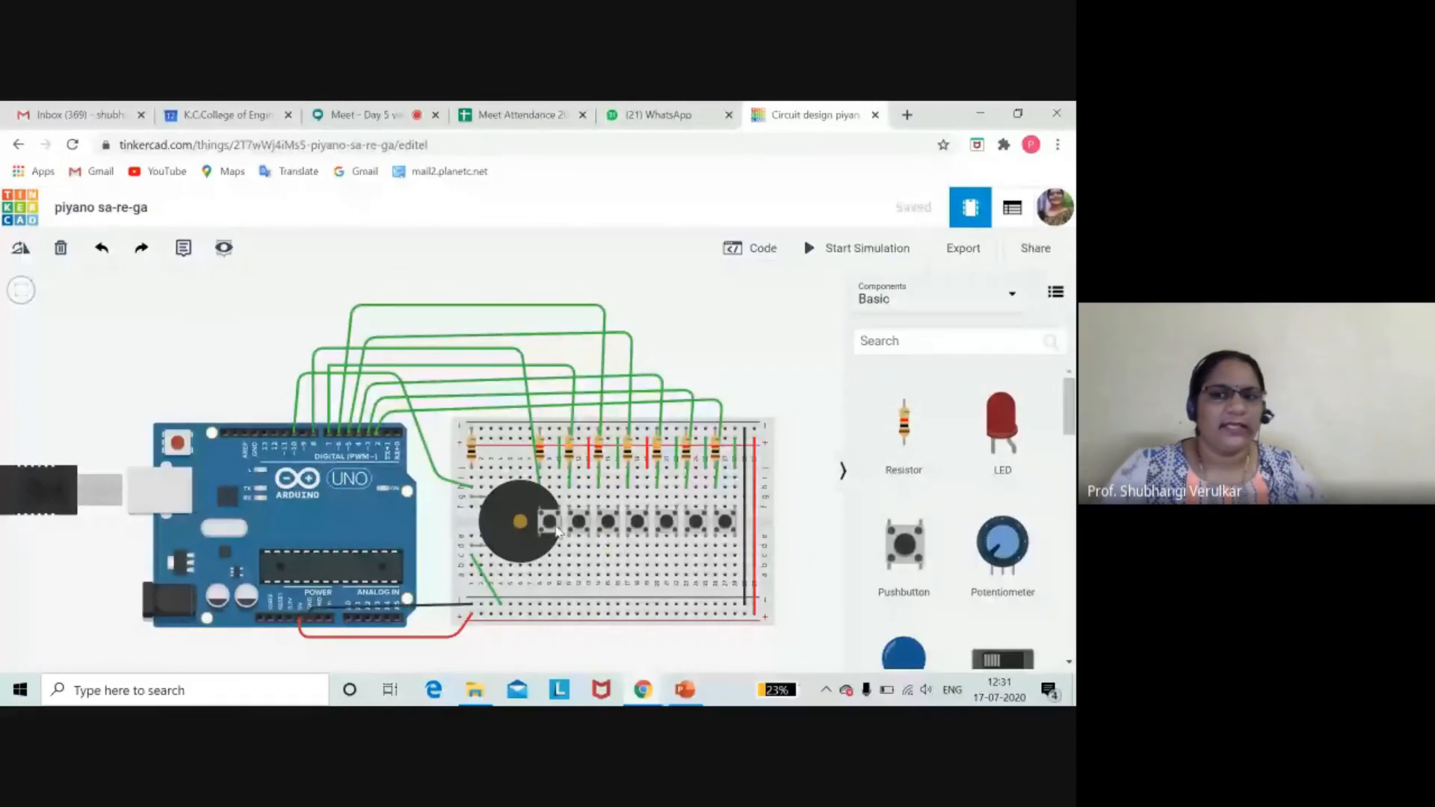
- Simulate the piano circuit and play notes with the first three pushbuttons beside the buzzer
left_click(835, 251)
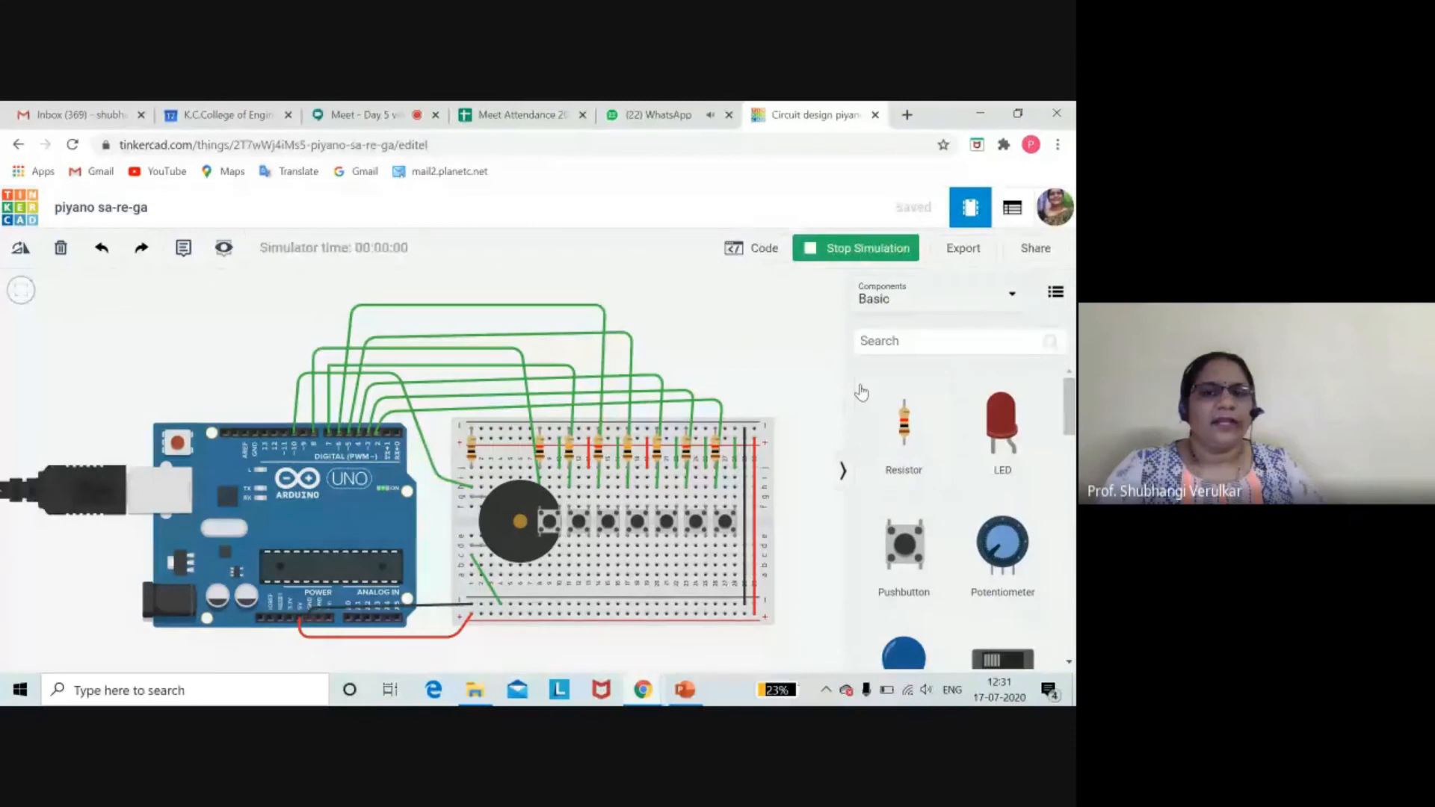
left_click(554, 527)
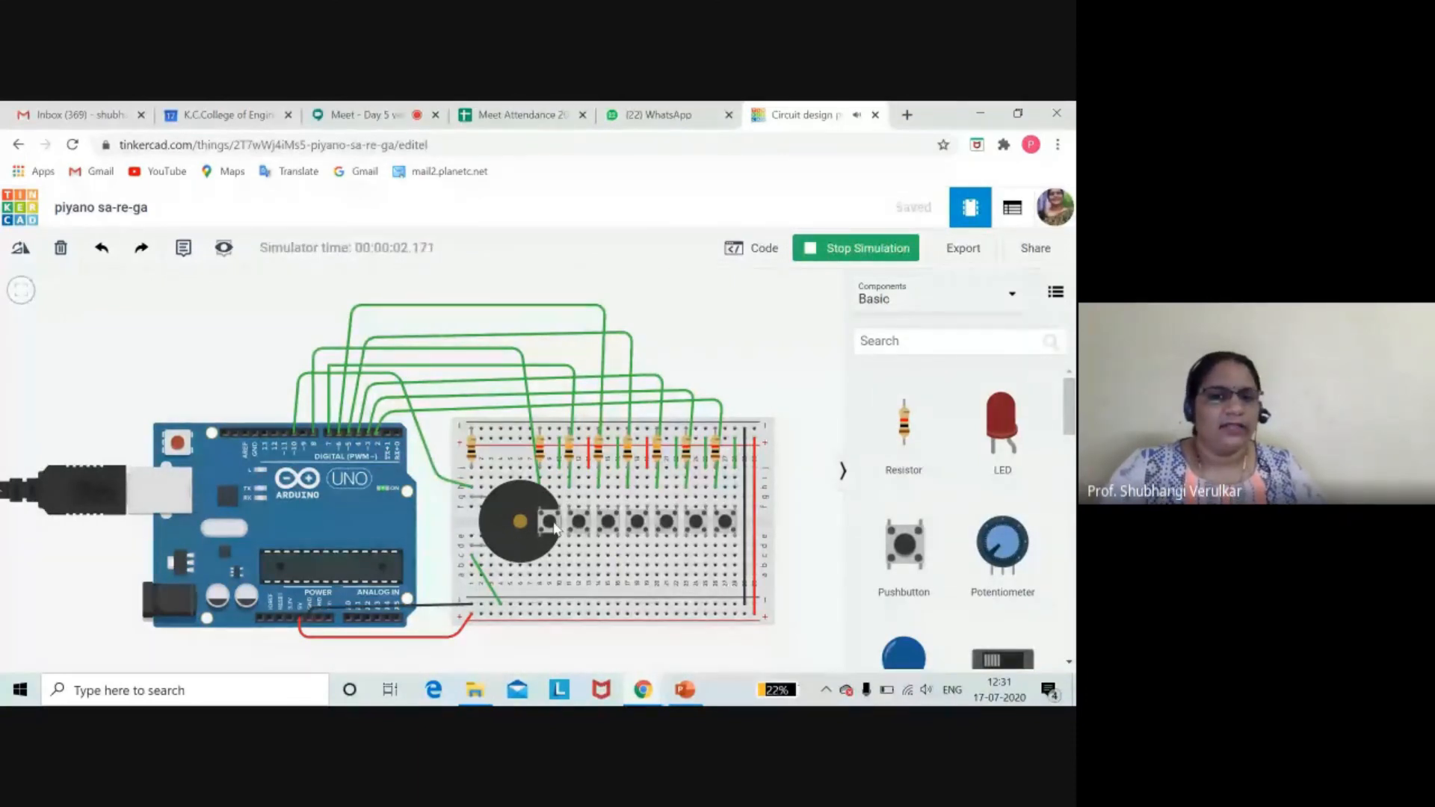
left_click(579, 528)
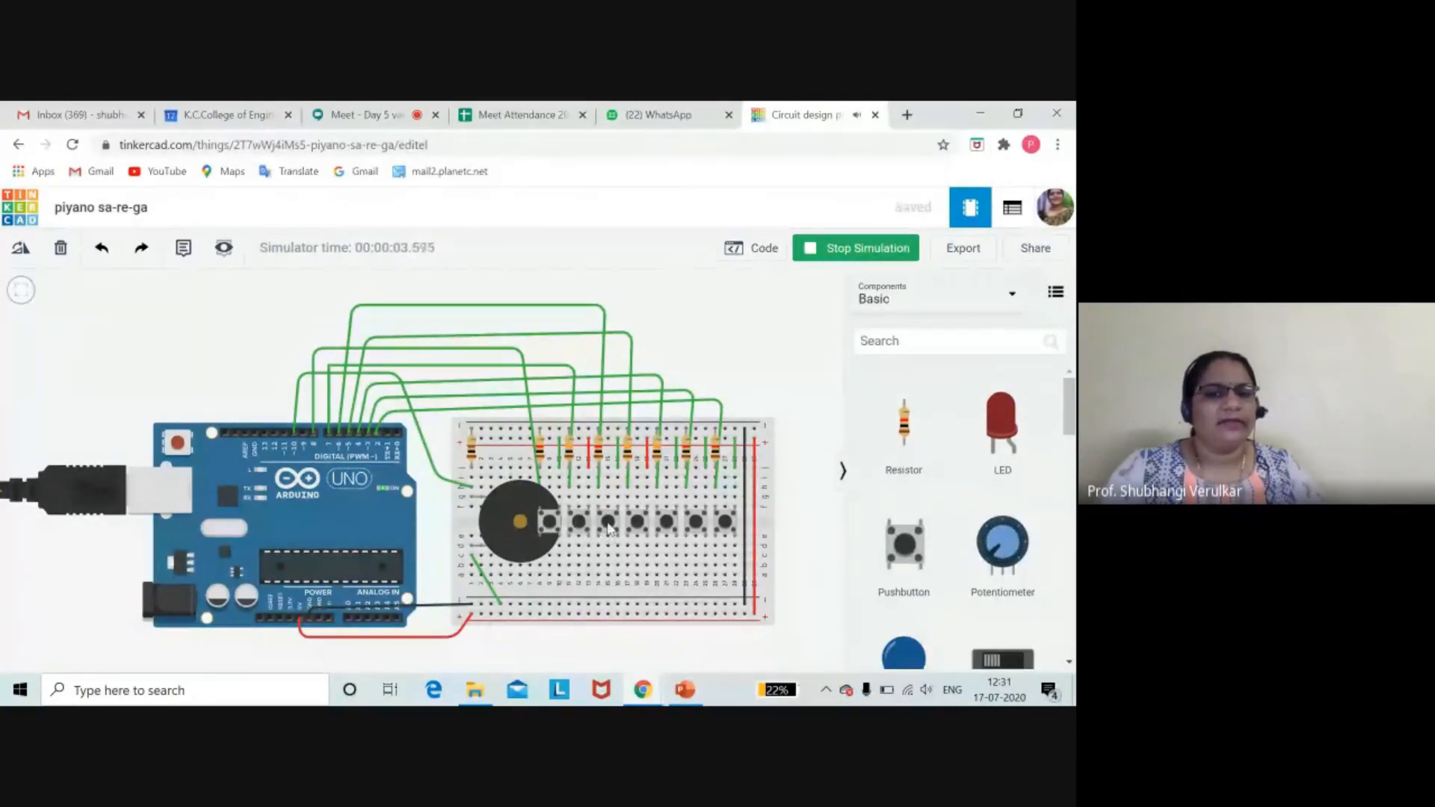
left_click(607, 528)
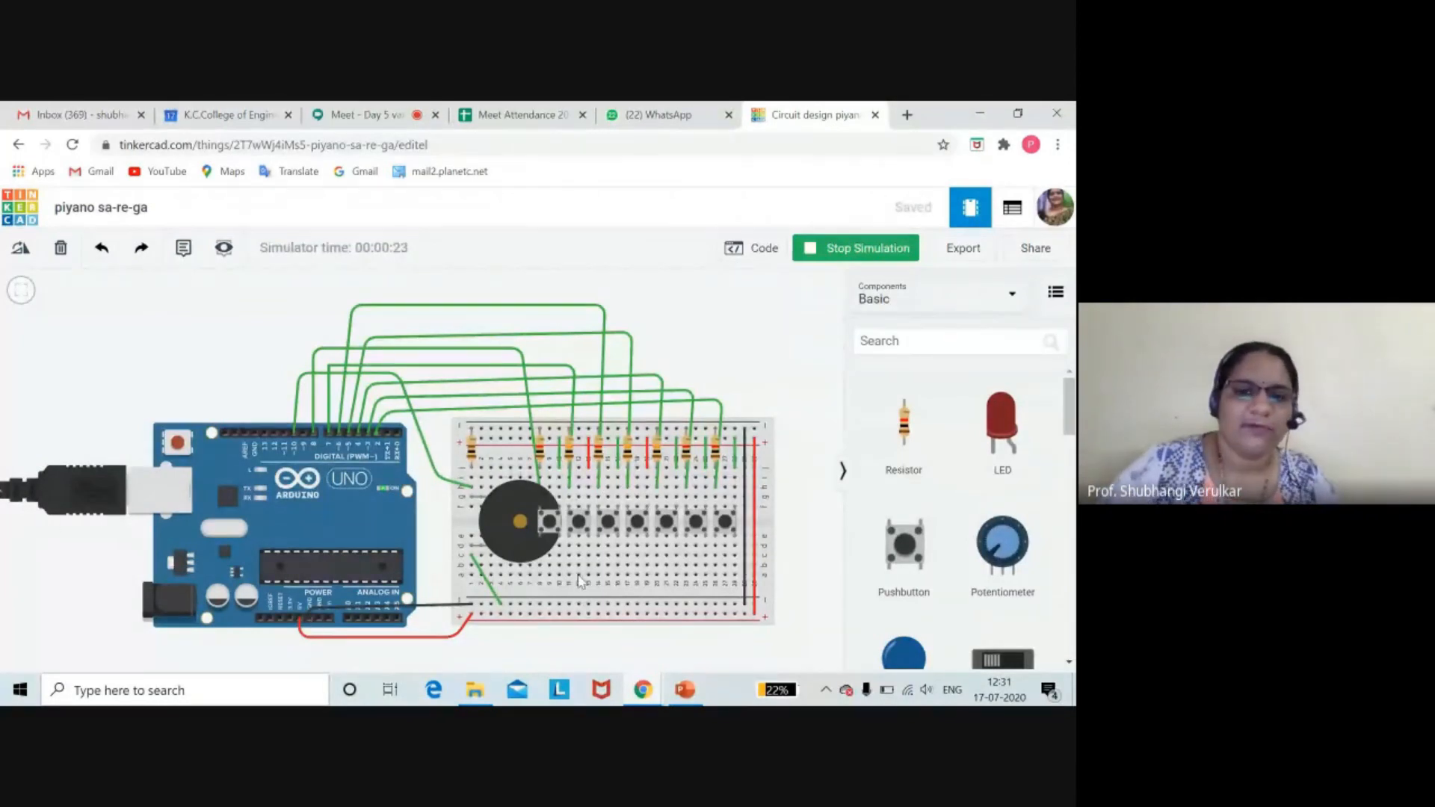
- Show the block code of the running piano circuit with the serial monitor expanded
scroll(761, 664, "down", 1)
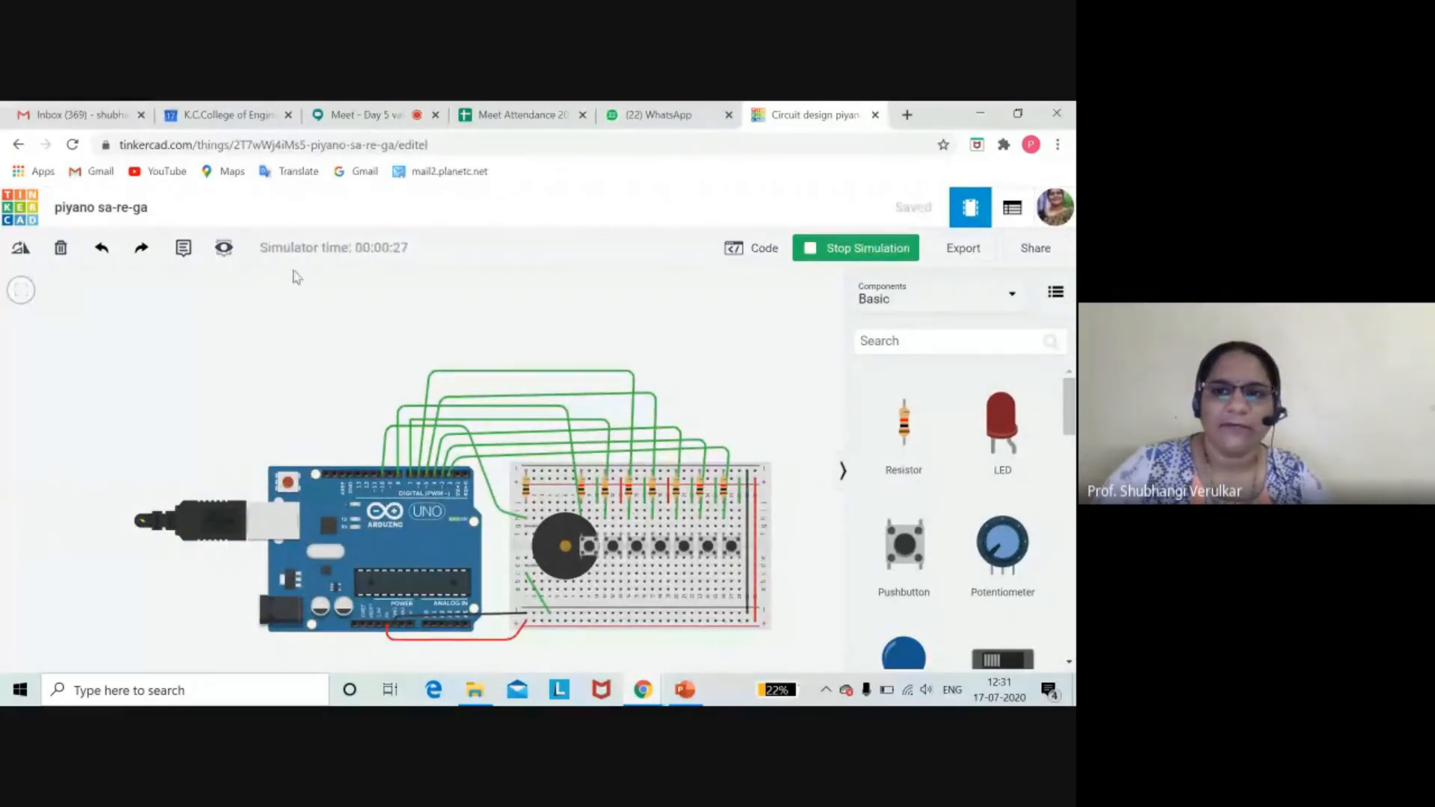
left_click(760, 254)
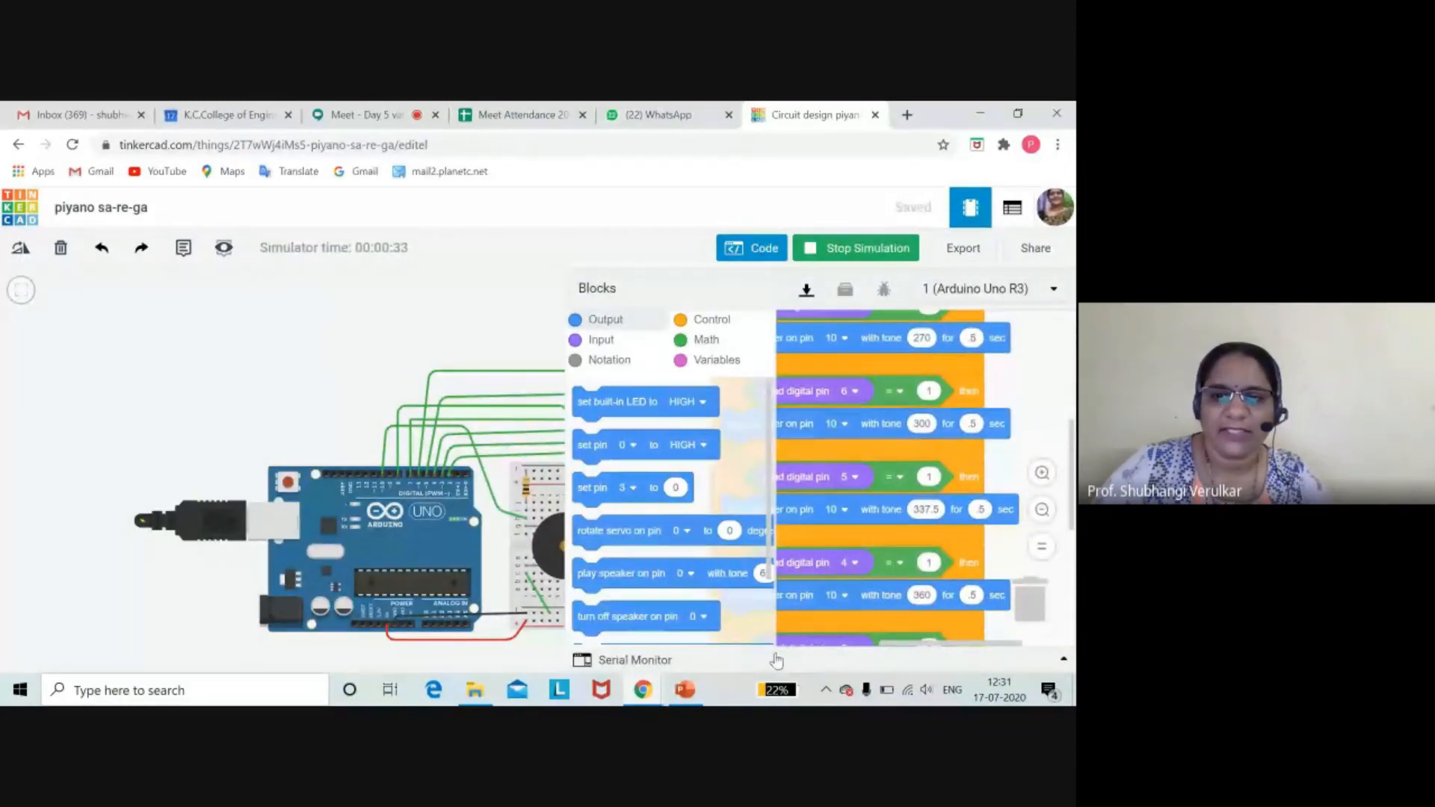
left_click(770, 662)
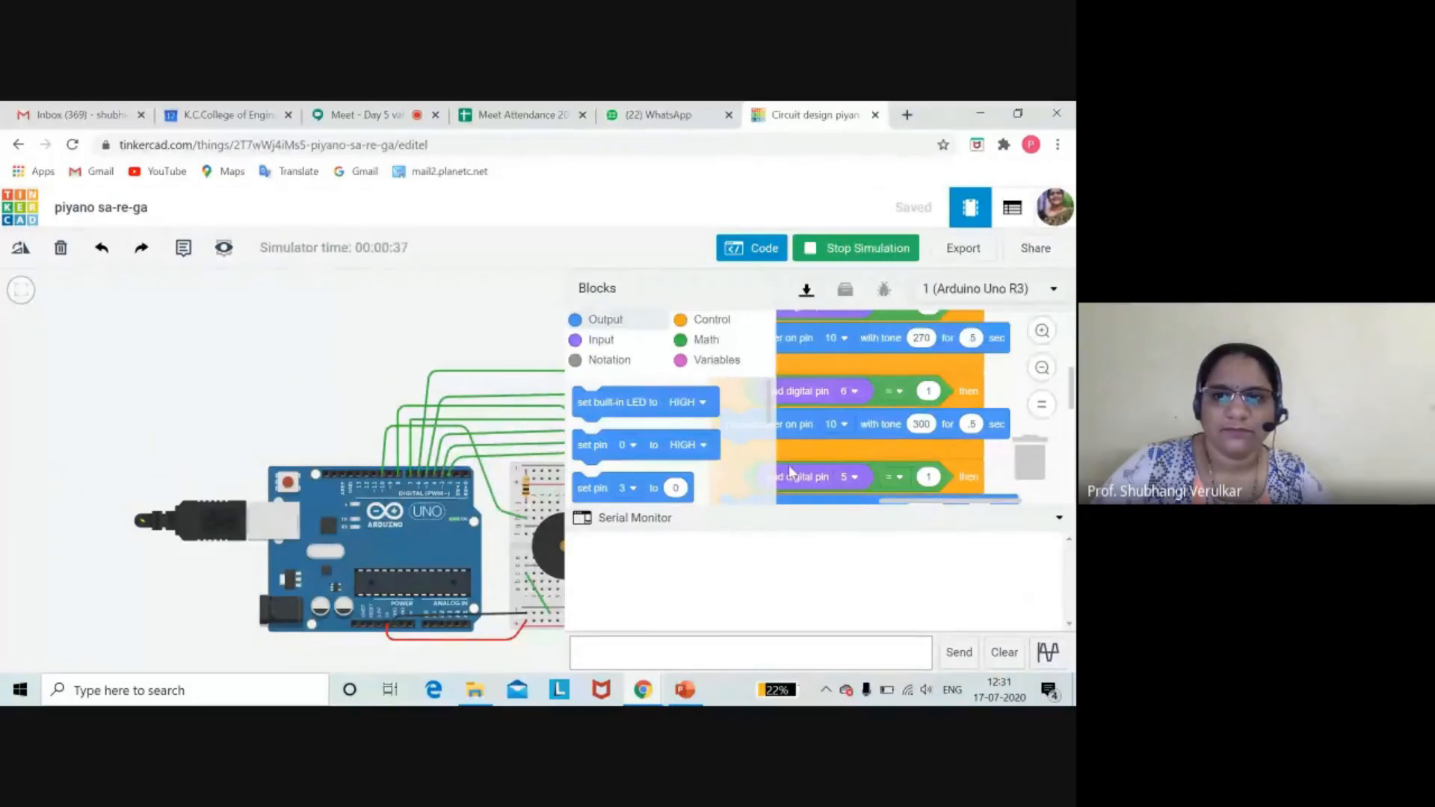
left_click(746, 244)
left_click(761, 249)
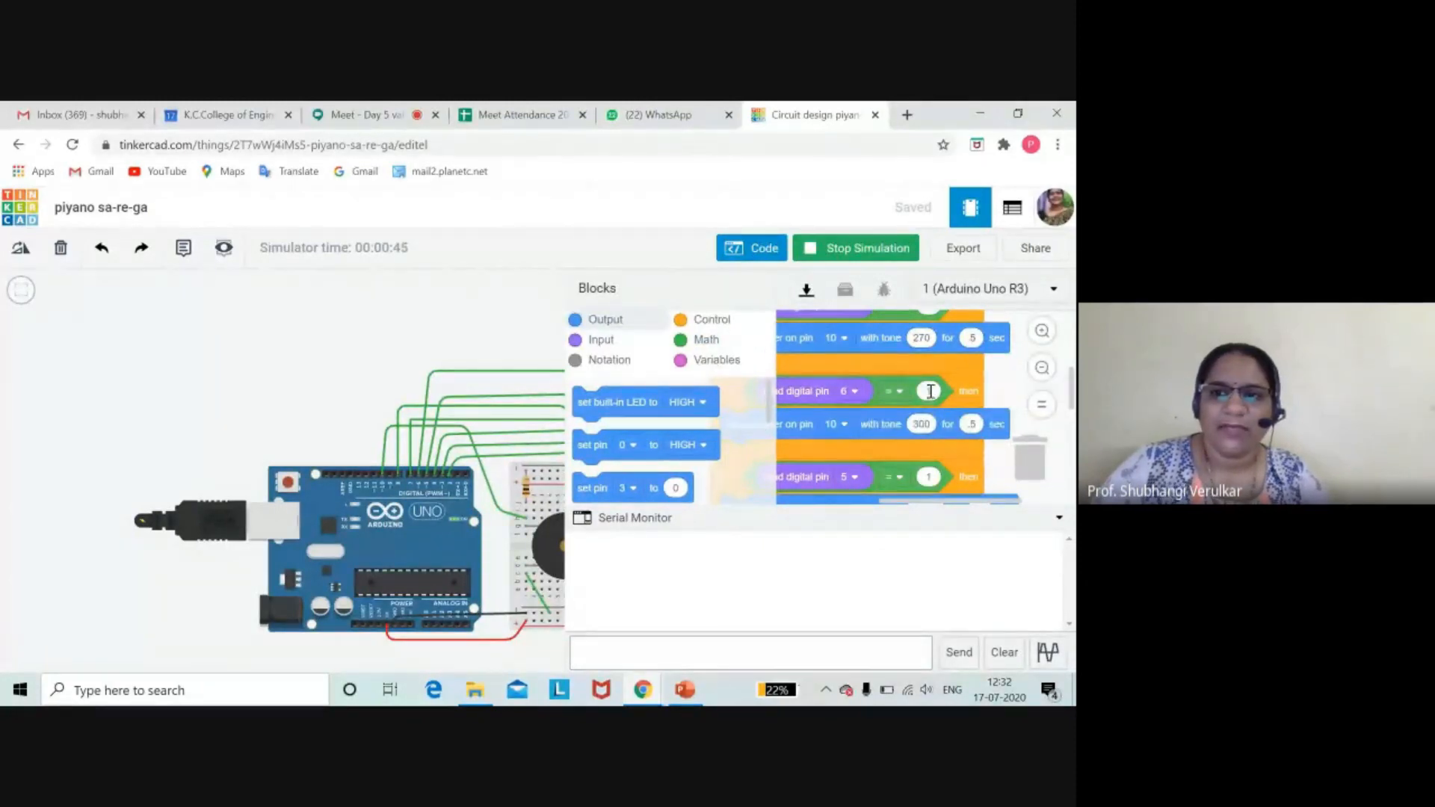
- Examine the if-blocks that link each pushbutton's digital pin to a speaker tone on pin 10, and close the code view
scroll(904, 366, "up", 3)
scroll(923, 374, "down", 4)
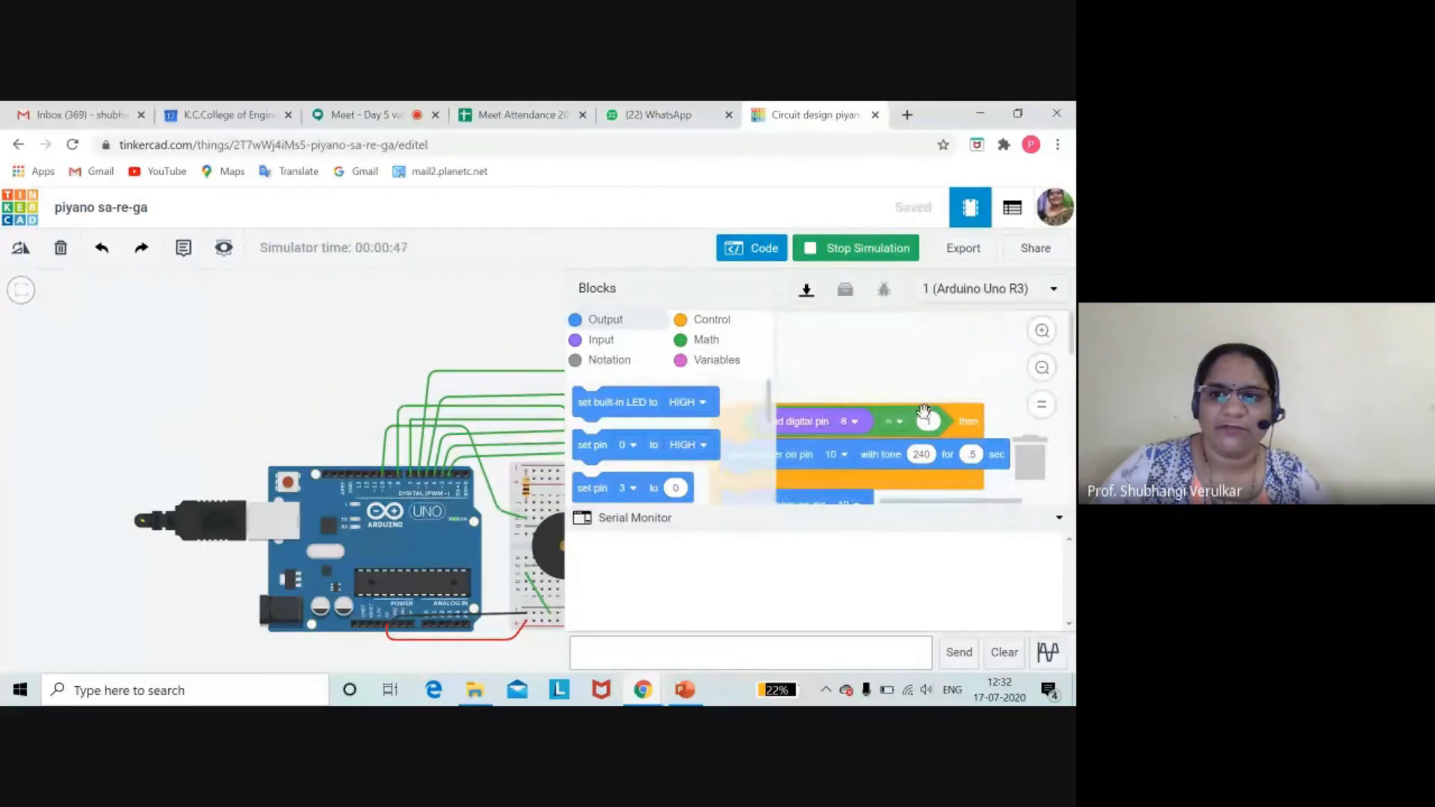
scroll(936, 437, "down", 5)
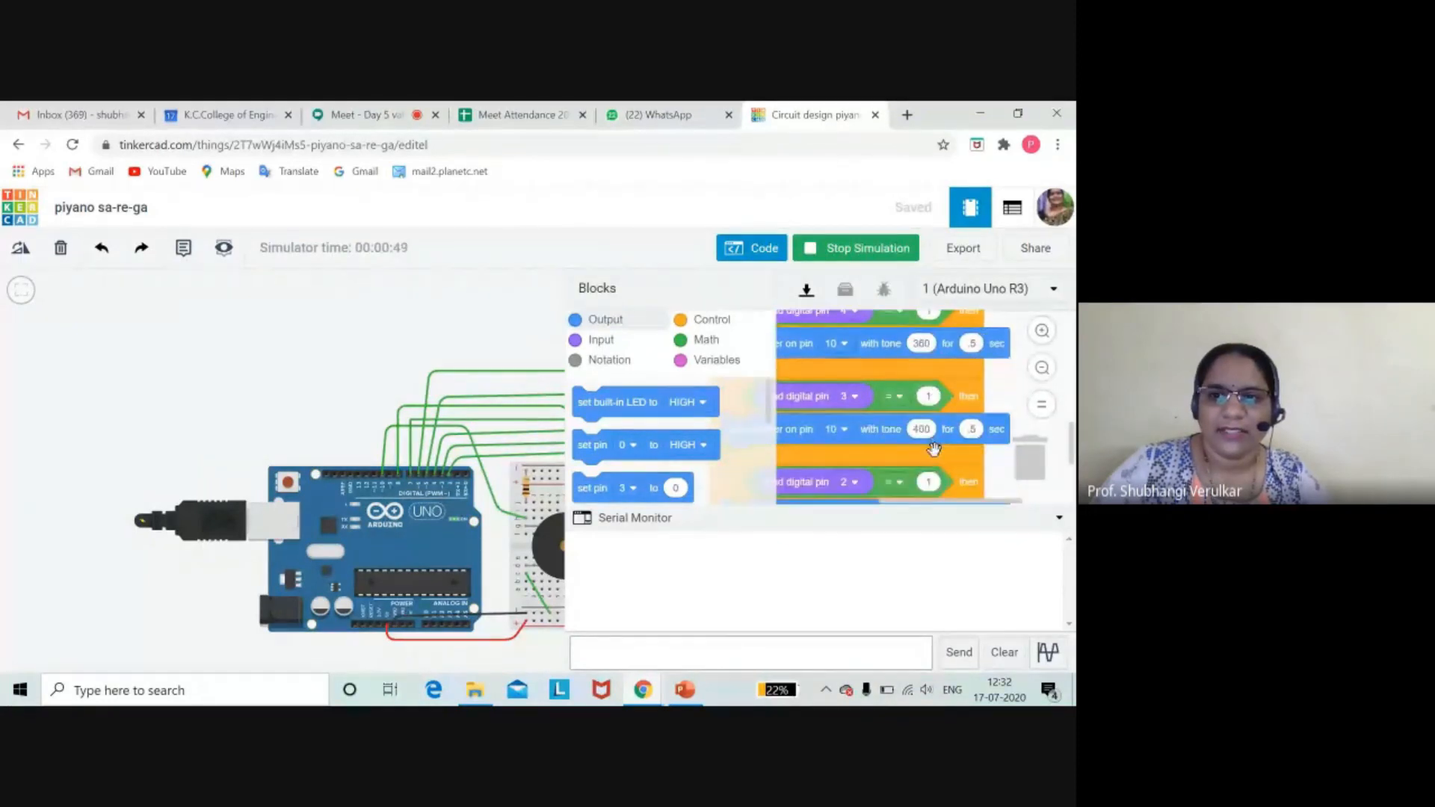
scroll(934, 463, "up", 10)
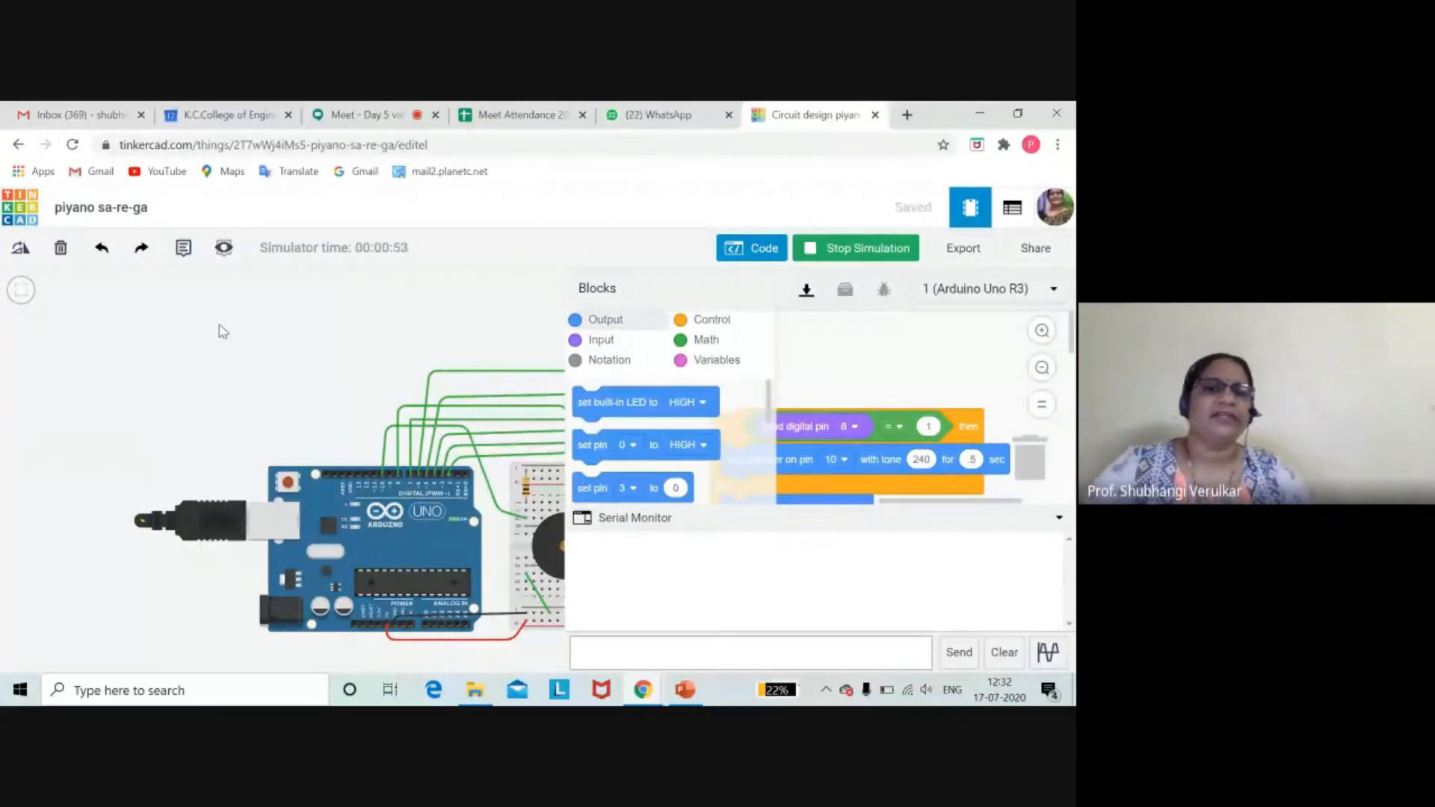
left_click(756, 248)
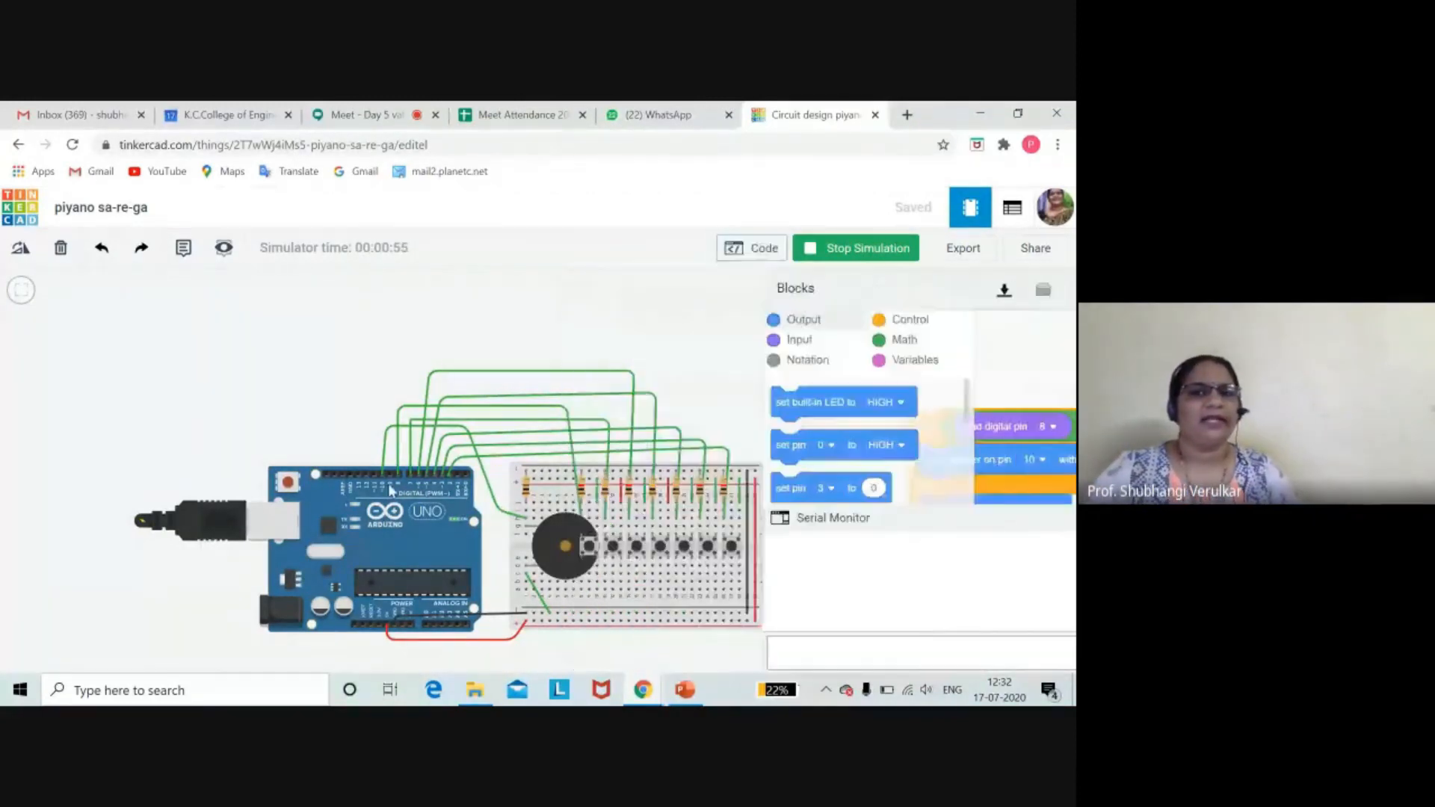